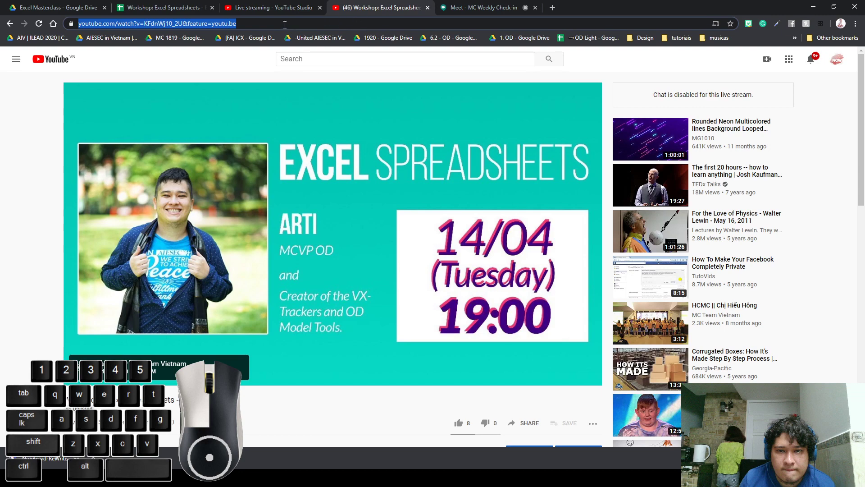
Unmute the live stream's watch page so the check-in sheet plays with sound
{"action": "left_click", "coordinate": [186, 7]}
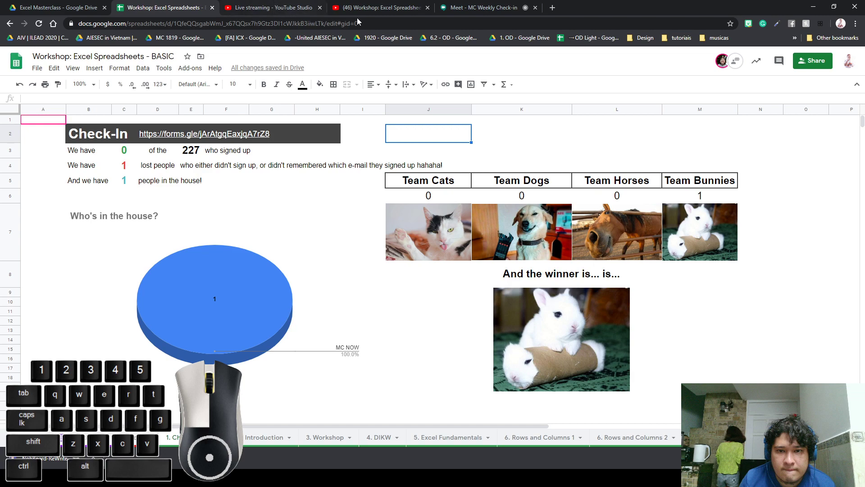
{"action": "left_click", "coordinate": [379, 9]}
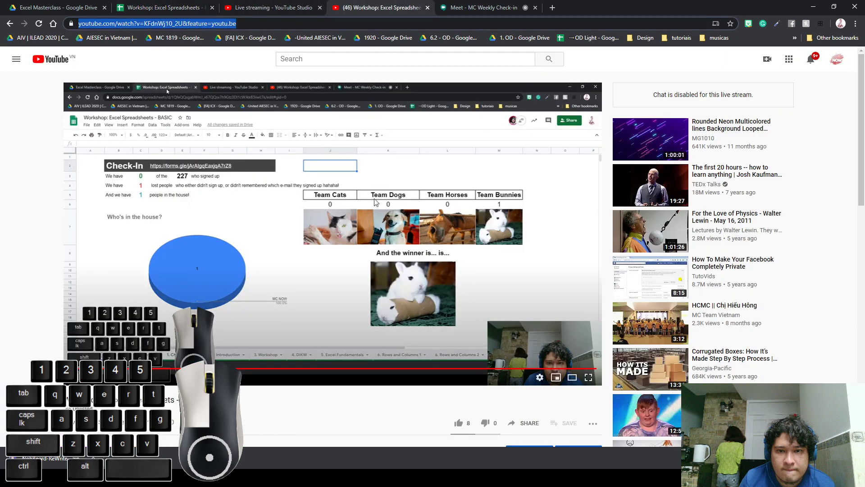
{"action": "left_click", "coordinate": [133, 377]}
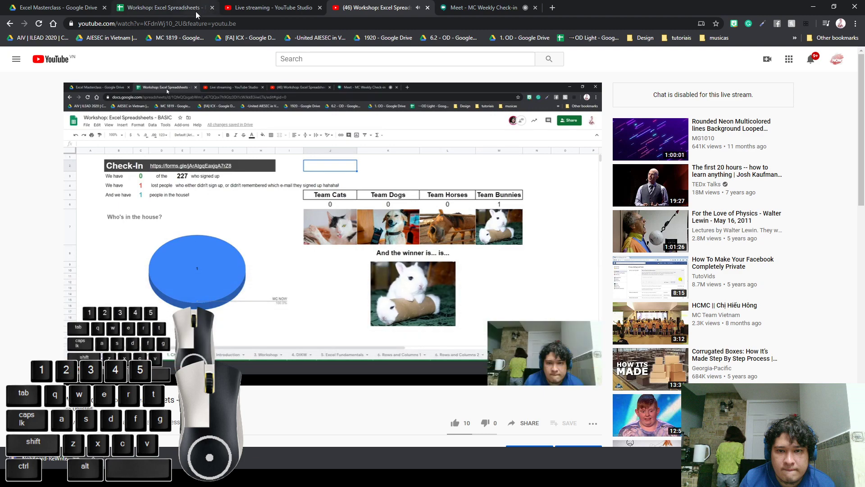
{"action": "left_click", "coordinate": [268, 8]}
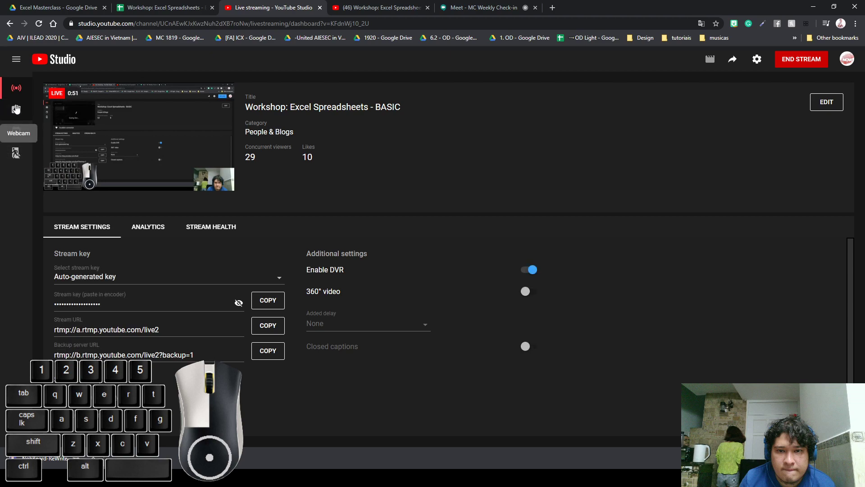
{"action": "left_click", "coordinate": [816, 104]}
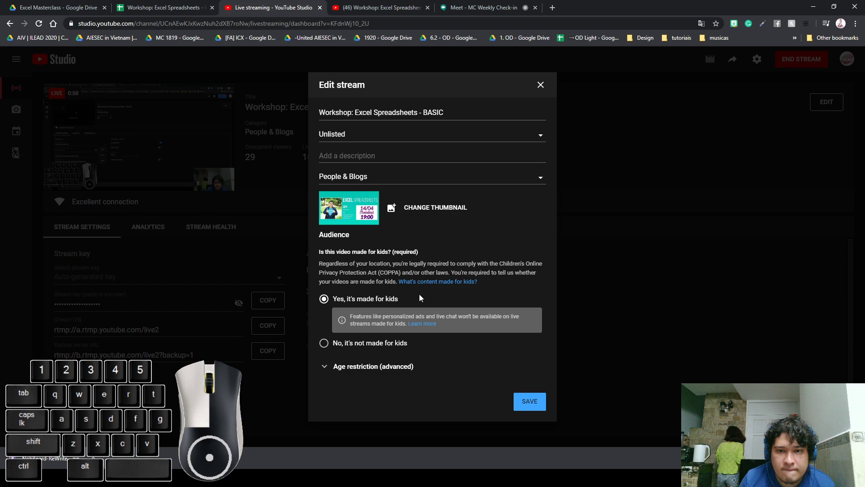
{"action": "left_click", "coordinate": [531, 403]}
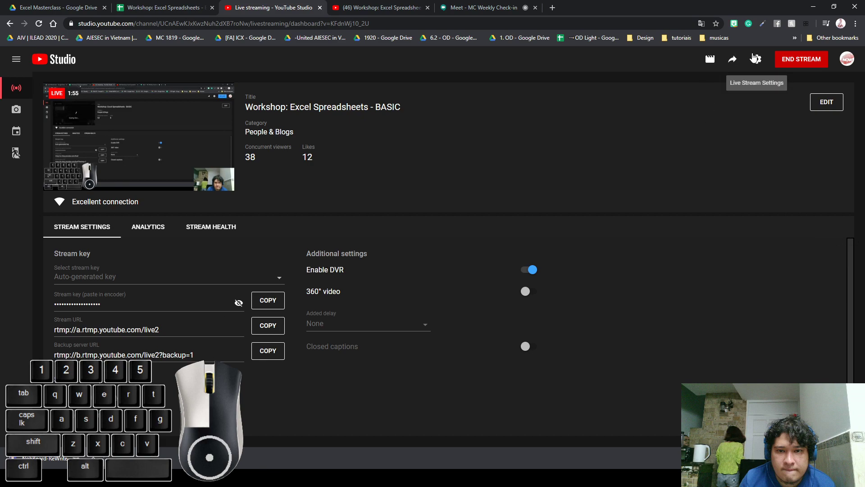
Copy the 'Live chat is disabled for this live stream' message from the Live Chat settings and Google it
{"action": "left_click", "coordinate": [753, 56]}
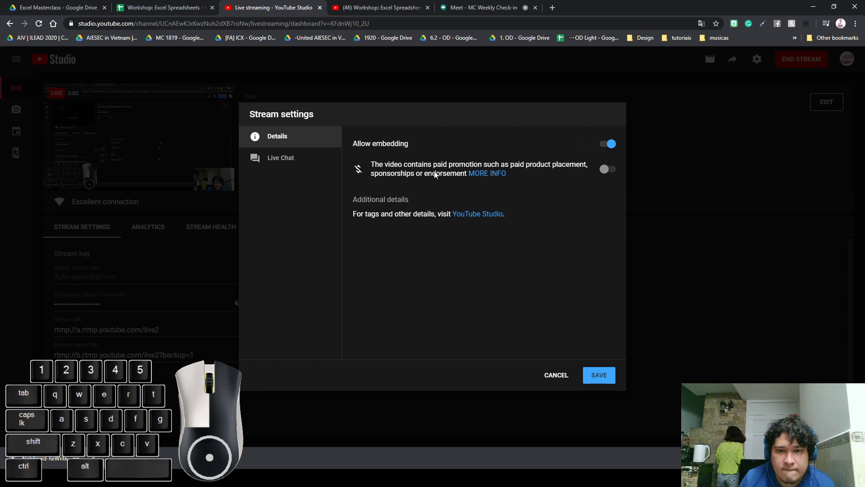
{"action": "left_click", "coordinate": [283, 161]}
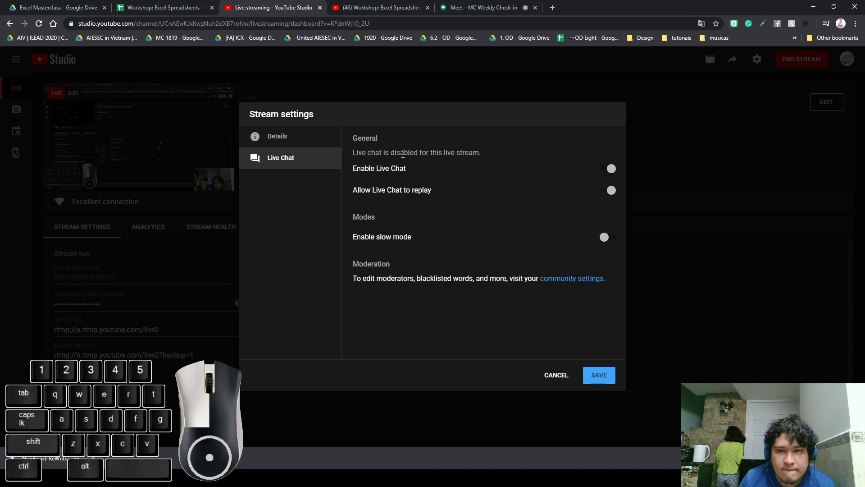
{"action": "left_click_drag", "start_coordinate": [403, 149], "coordinate": [353, 153]}
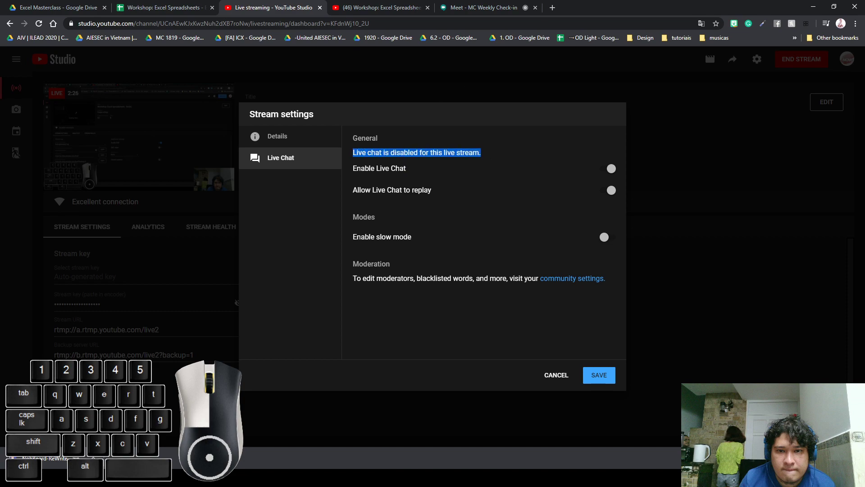
{"action": "key", "text": "ctrl+c"}
{"action": "key", "text": "ctrl+t"}
{"action": "key", "text": "ctrl+v"}
{"action": "key", "text": "Return"}
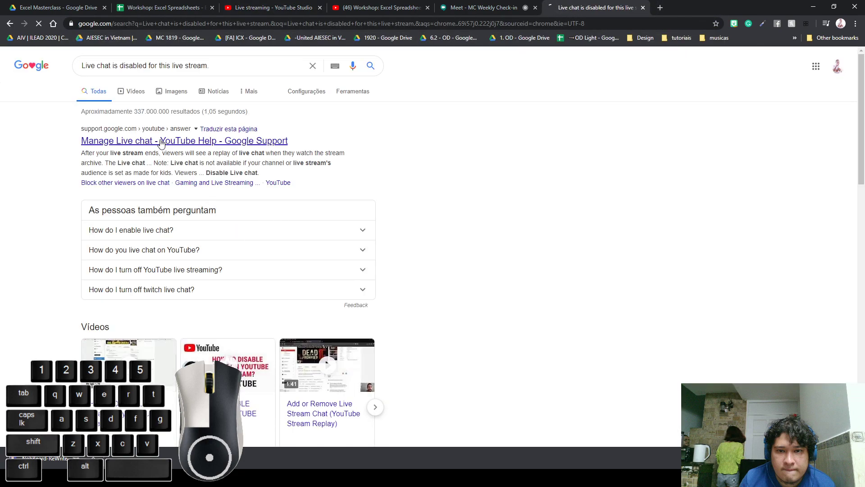
Read the 'Manage Live chat - YouTube Help' article's note on live chat defaults
{"action": "left_click", "coordinate": [161, 143]}
{"action": "scroll", "coordinate": [159, 149], "scroll_direction": "down", "scroll_amount": 2}
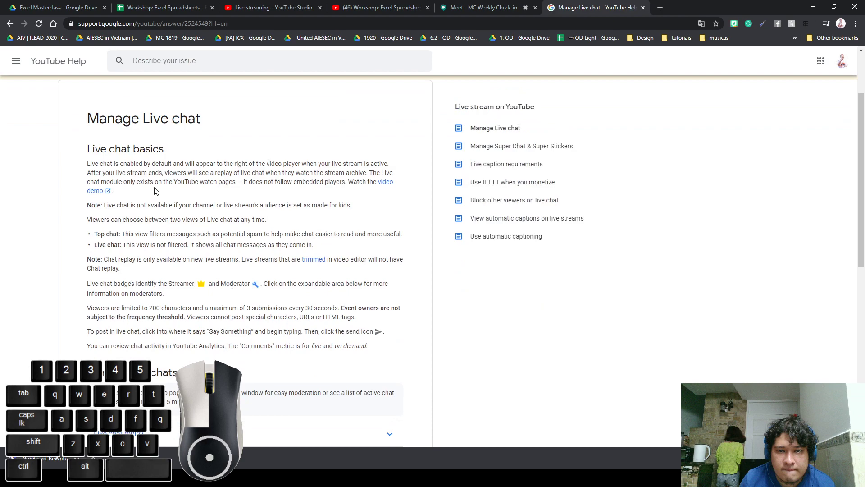
{"action": "left_click_drag", "start_coordinate": [156, 164], "coordinate": [266, 173]}
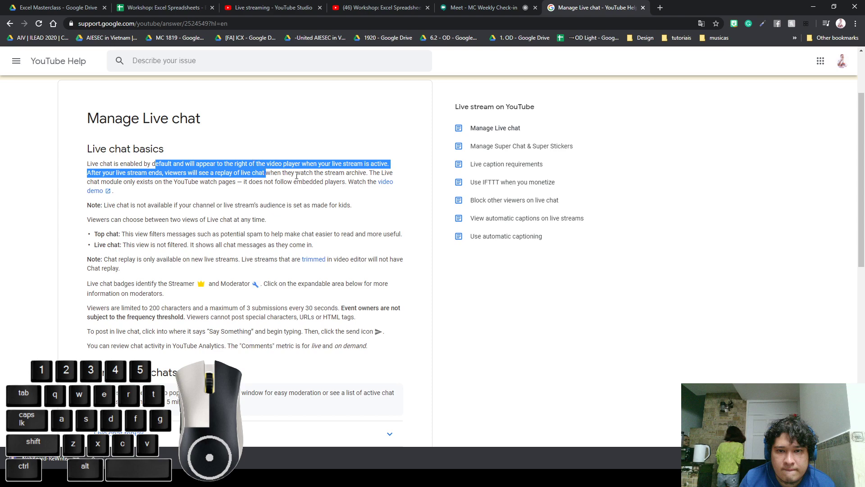
{"action": "left_click", "coordinate": [145, 205]}
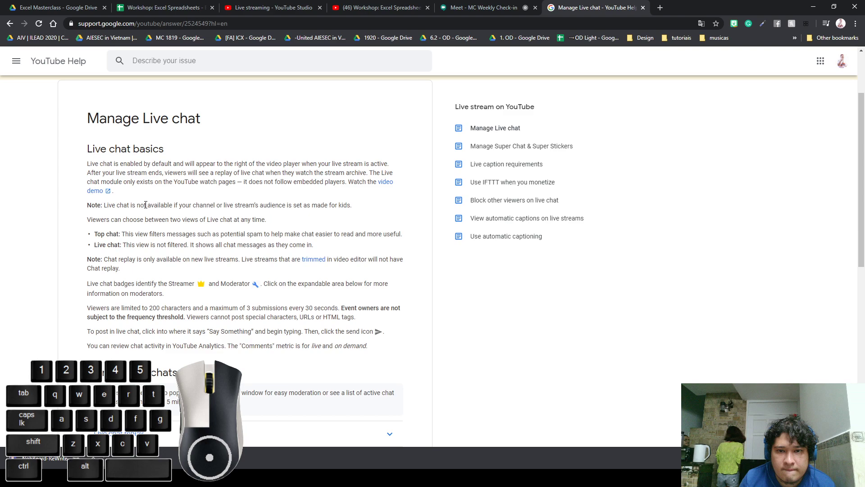
{"action": "left_click", "coordinate": [473, 8]}
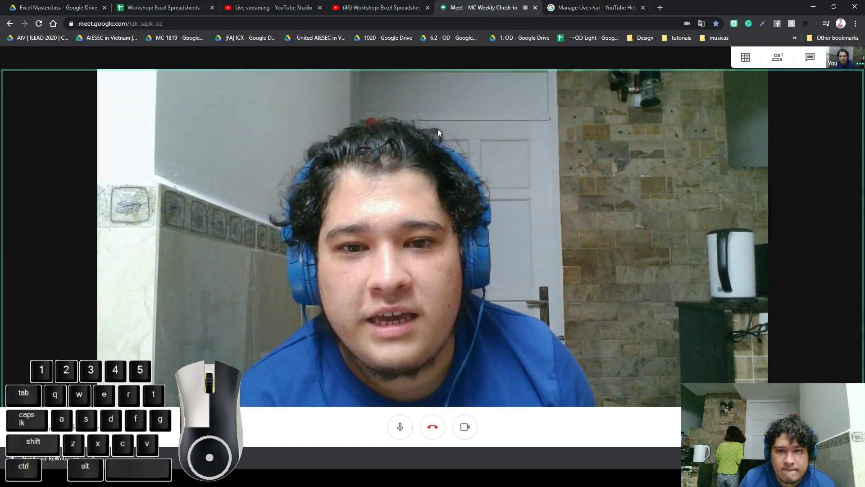
Reopen the stream settings on Details and open the full Video details page for the stream
{"action": "left_click", "coordinate": [281, 9]}
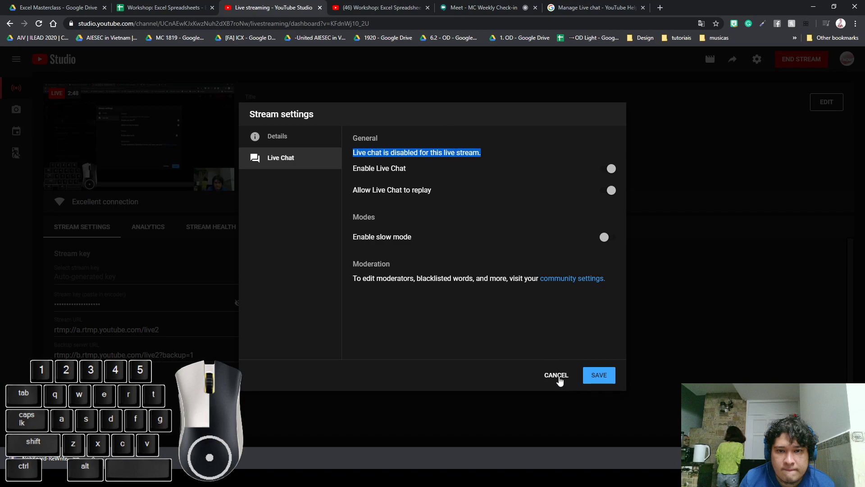
{"action": "left_click", "coordinate": [557, 376]}
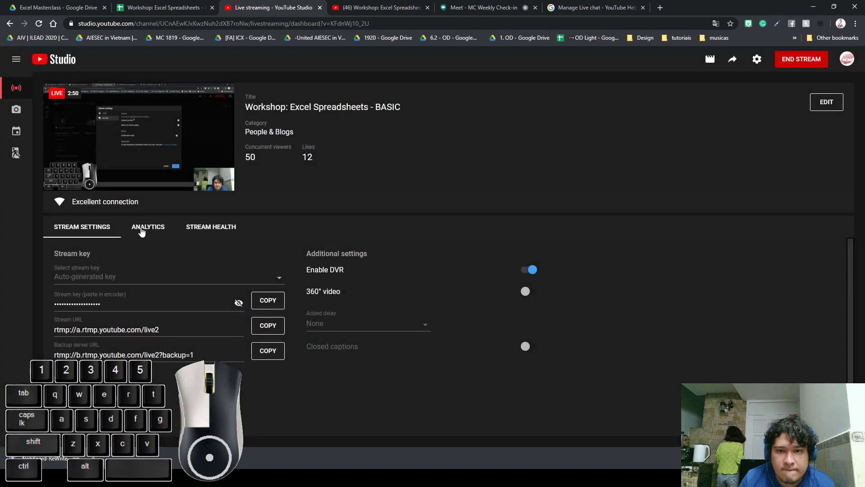
{"action": "left_click", "coordinate": [757, 59]}
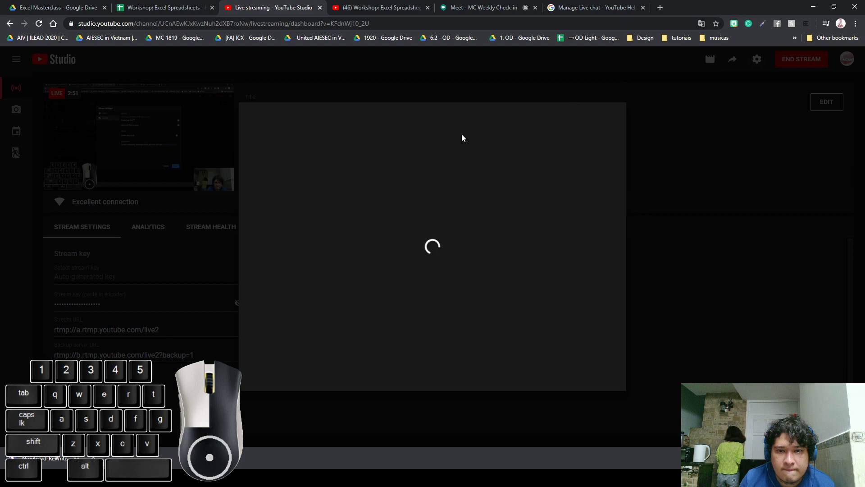
{"action": "left_click", "coordinate": [304, 138]}
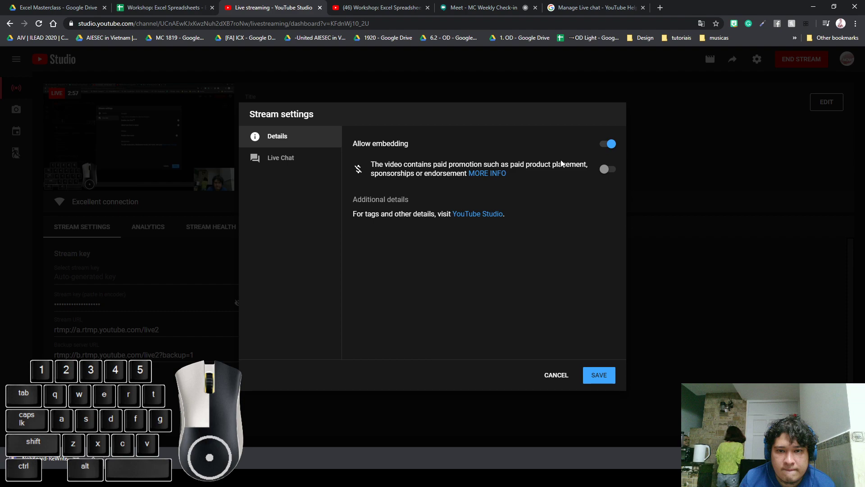
{"action": "left_click", "coordinate": [485, 215]}
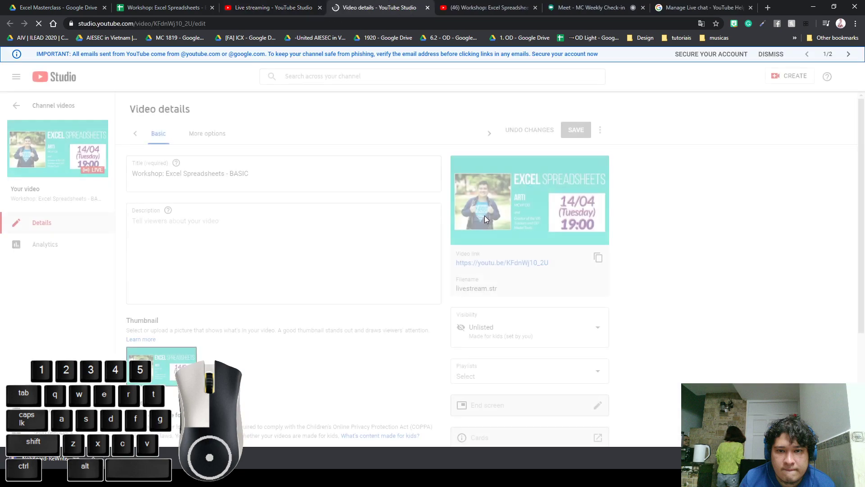
Set Audience to 'No, it's not made for kids', save, and close the details tab
{"action": "scroll", "coordinate": [355, 366], "scroll_direction": "down", "scroll_amount": 4}
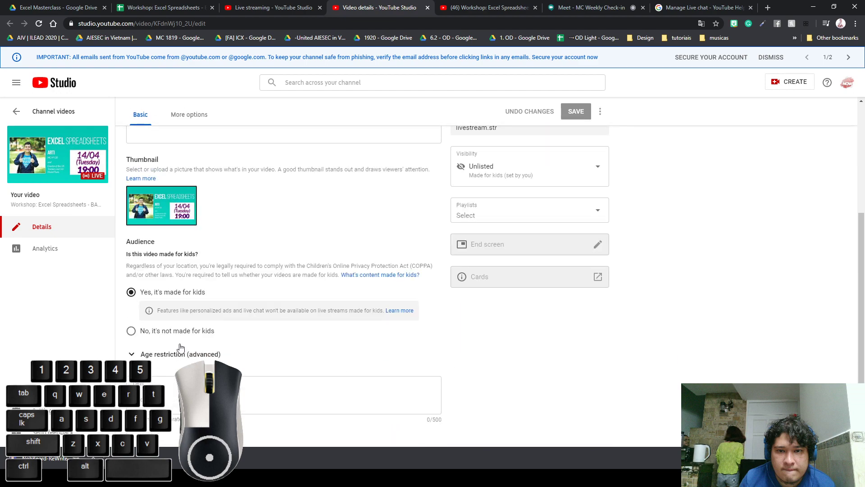
{"action": "left_click", "coordinate": [155, 331]}
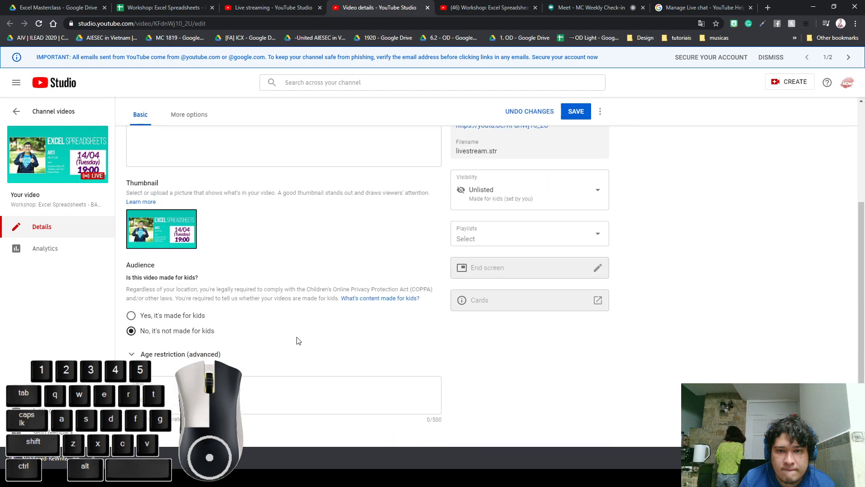
{"action": "left_click", "coordinate": [570, 113]}
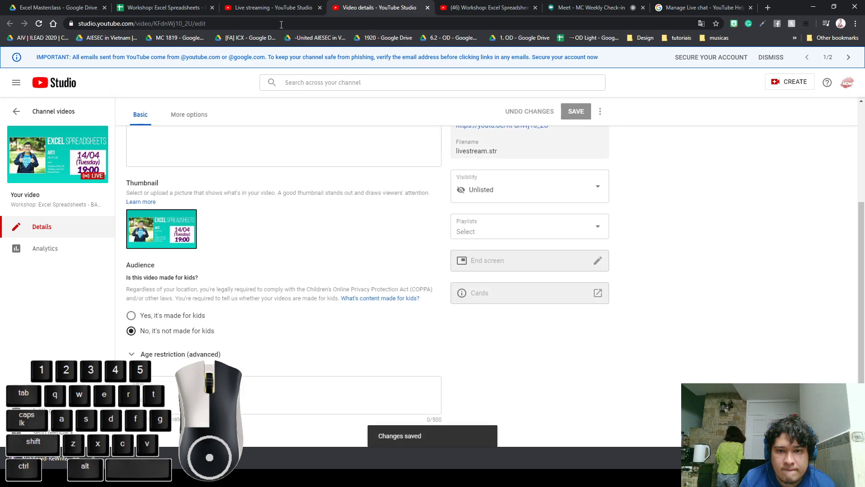
{"action": "left_click", "coordinate": [428, 8]}
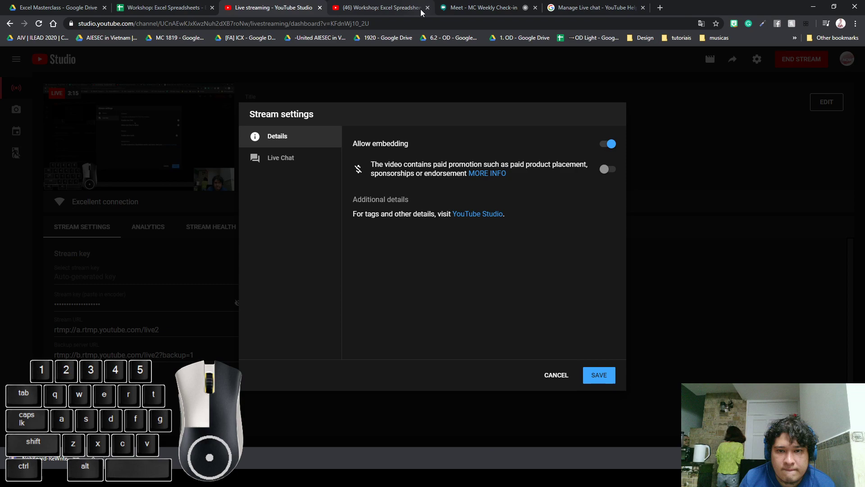
Save the stream settings, then confirm and save the live chat and replay toggles
{"action": "left_click", "coordinate": [595, 377]}
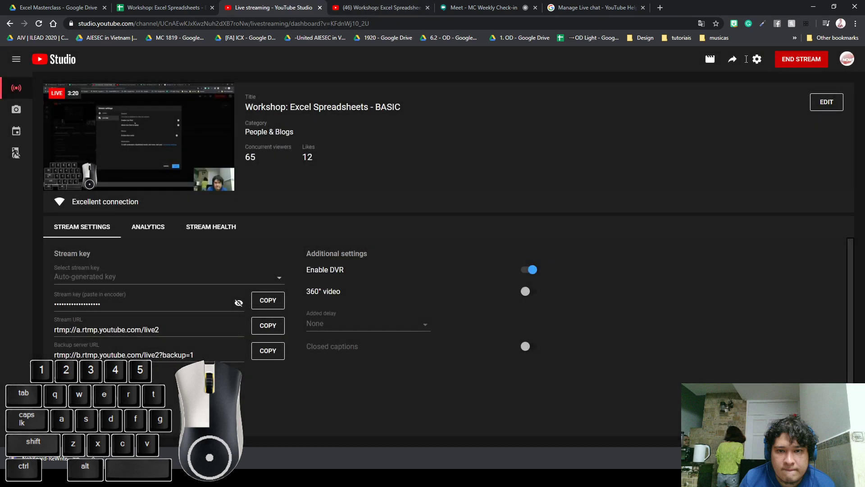
{"action": "left_click", "coordinate": [757, 59]}
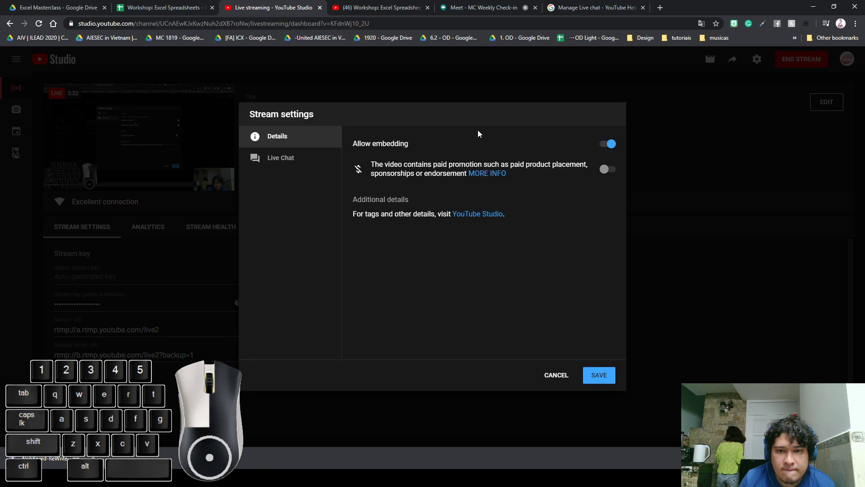
{"action": "left_click", "coordinate": [297, 159]}
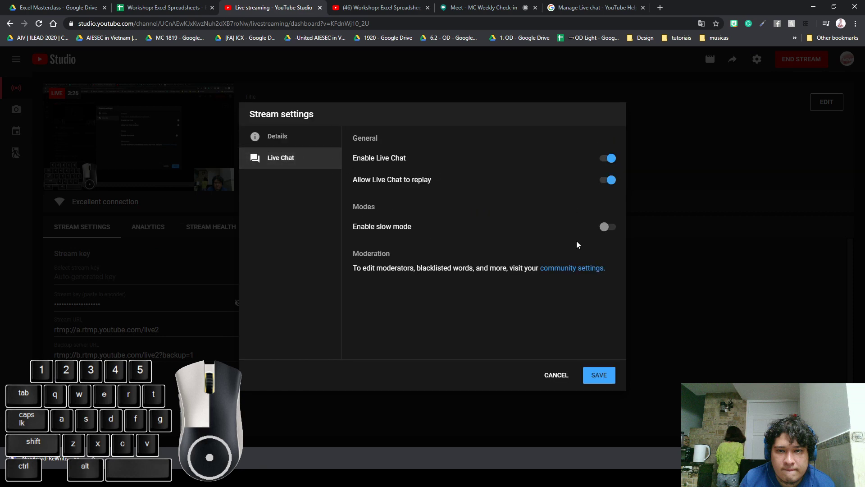
{"action": "left_click", "coordinate": [606, 375]}
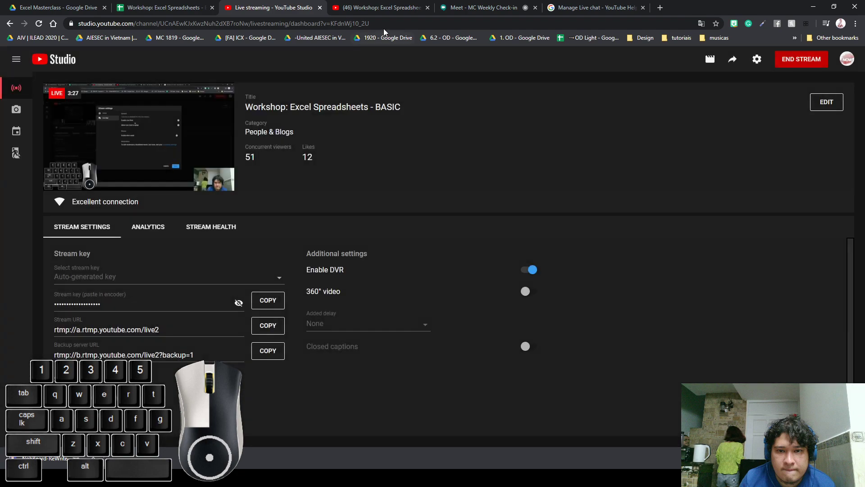
{"action": "left_click", "coordinate": [390, 10]}
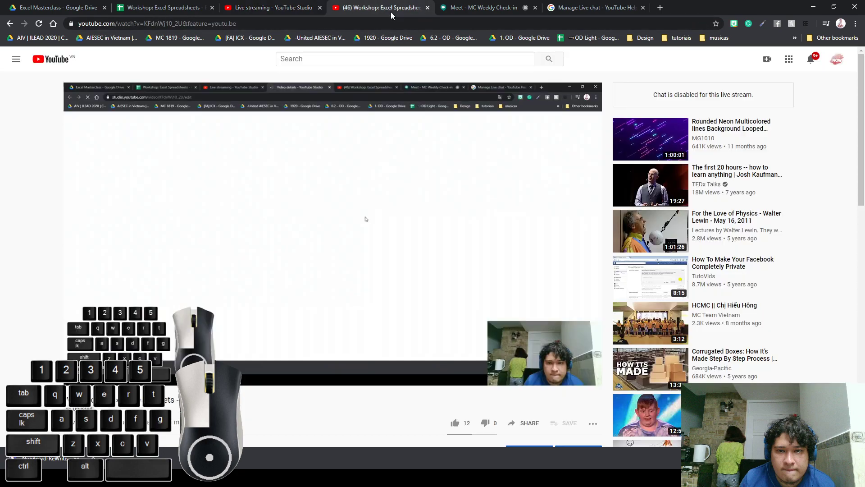
Reload the watch page, dismiss the moderation notice, and post 'Helloo' in the live chat
{"action": "left_click", "coordinate": [39, 23]}
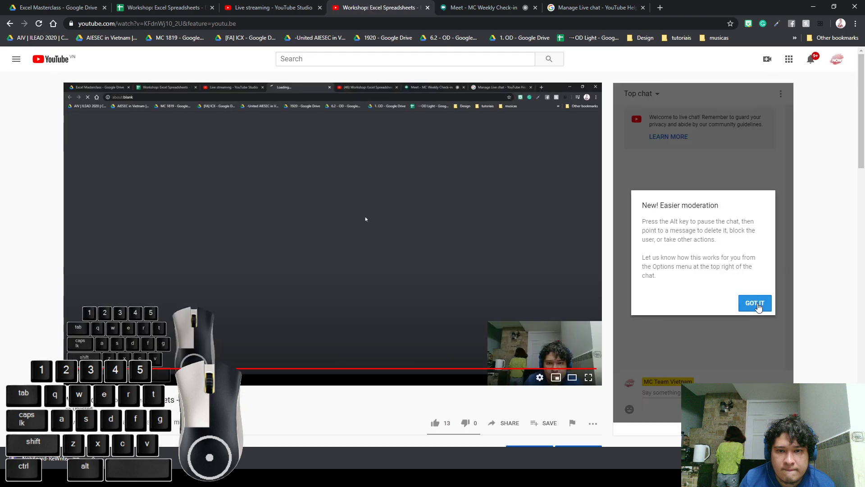
{"action": "left_click", "coordinate": [751, 305]}
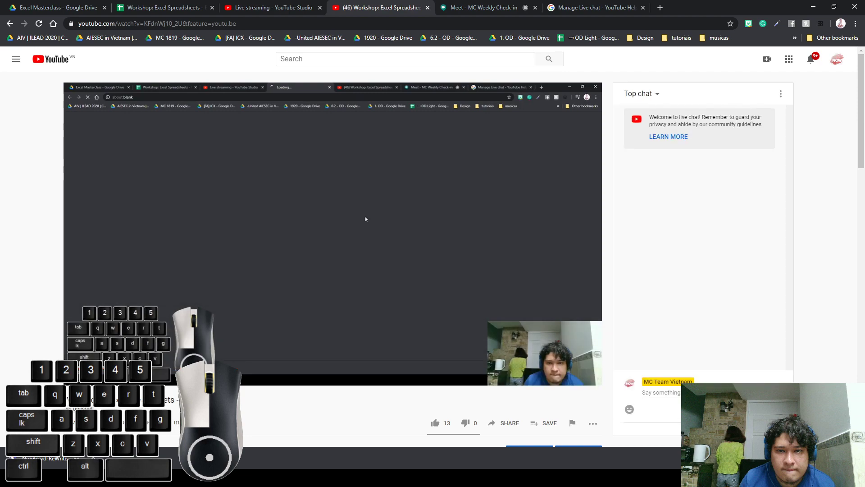
{"action": "left_click", "coordinate": [721, 392]}
{"action": "type", "text": "Helloo"}
{"action": "key", "text": "Return"}
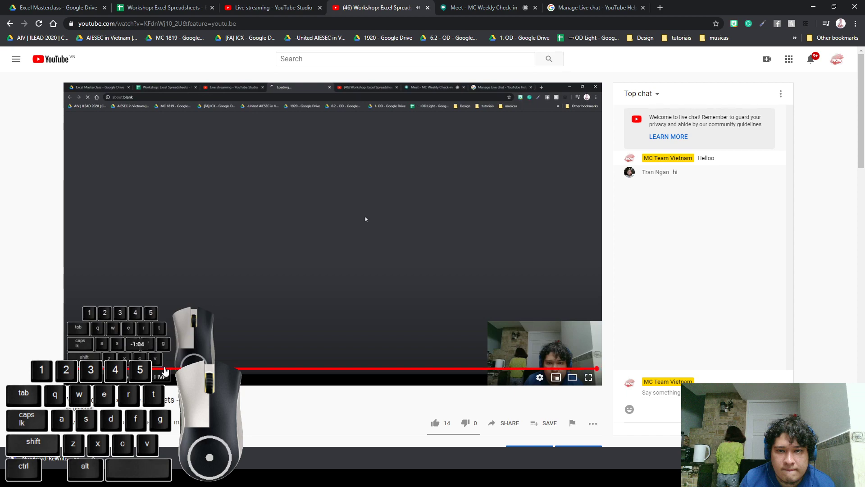
Close the Manage Live chat help tab and return to the Workshop: Excel Spreadsheets sheet
{"action": "scroll", "coordinate": [9, 369], "scroll_direction": "down", "scroll_amount": 2}
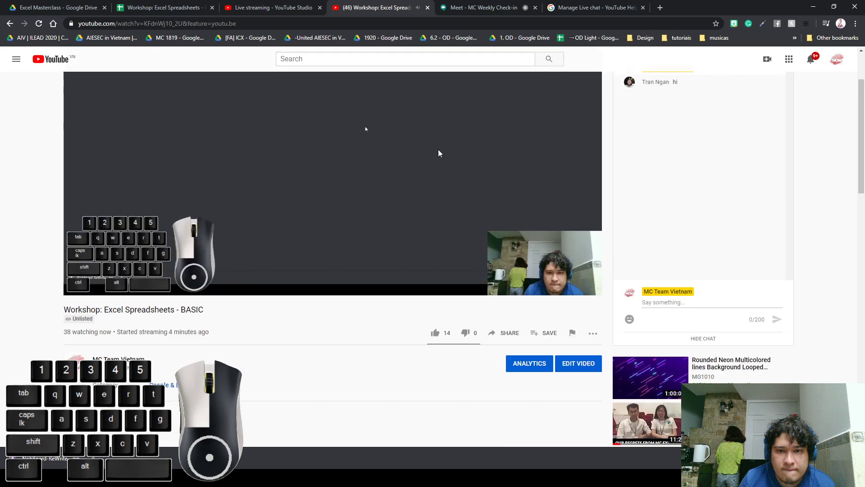
{"action": "scroll", "coordinate": [64, 300], "scroll_direction": "up", "scroll_amount": 2}
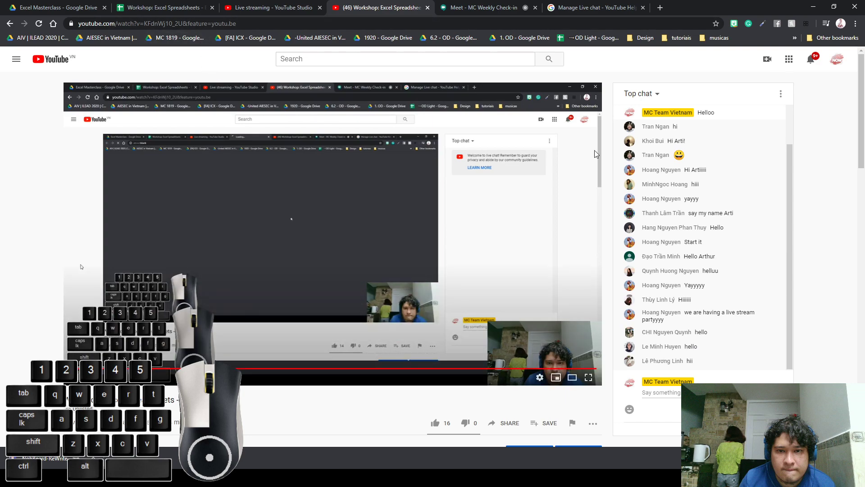
{"action": "left_click", "coordinate": [644, 8]}
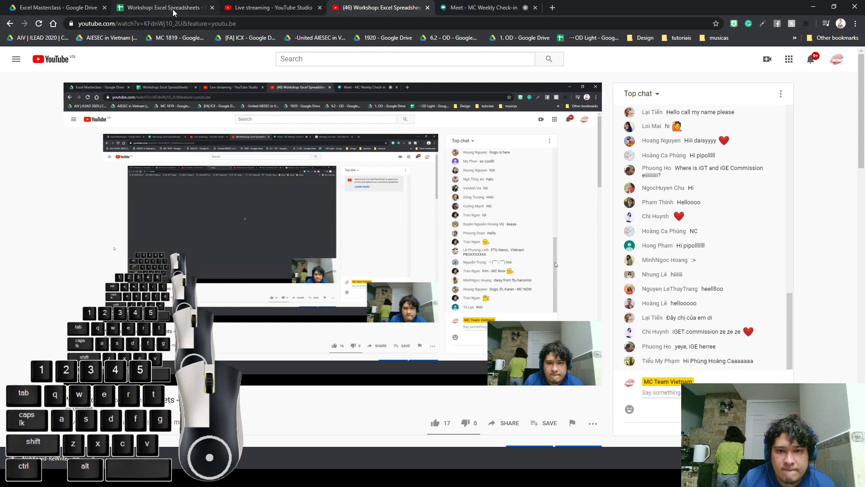
{"action": "left_click", "coordinate": [173, 10]}
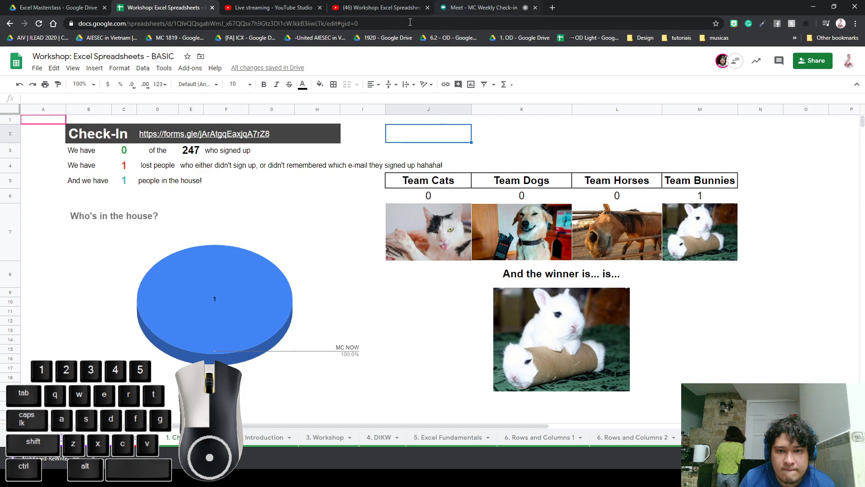
{"action": "left_click", "coordinate": [404, 7]}
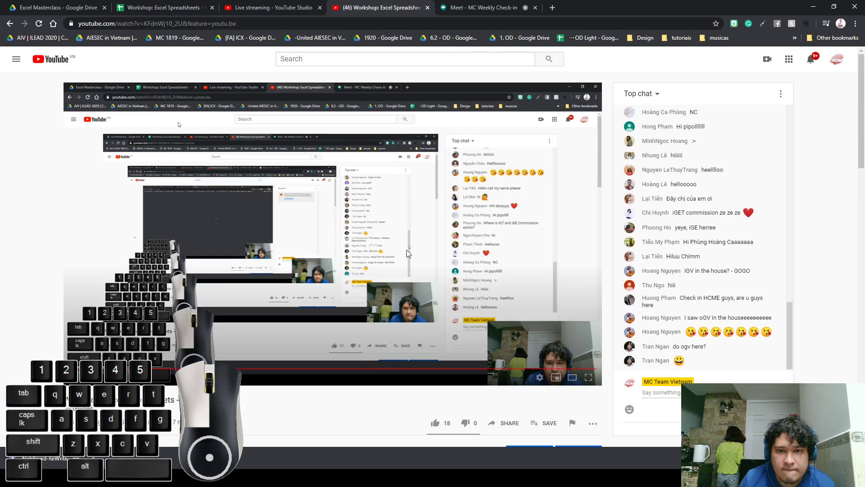
{"action": "left_click", "coordinate": [173, 12]}
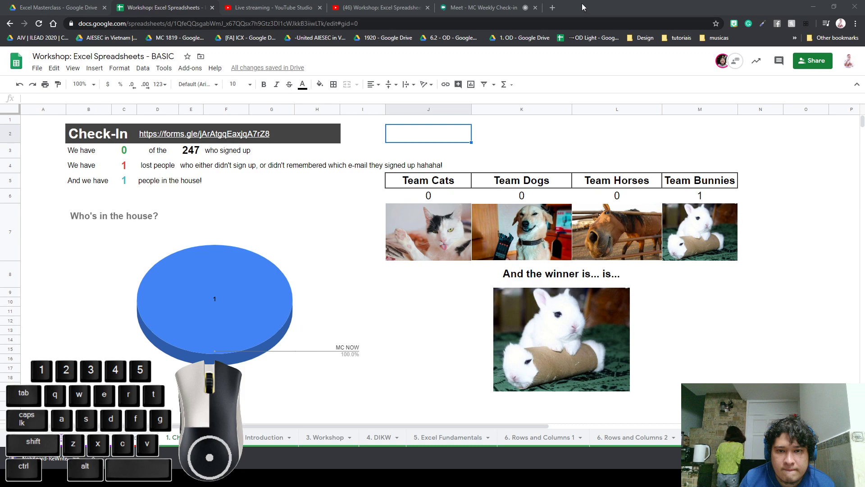
{"action": "left_click", "coordinate": [191, 187]}
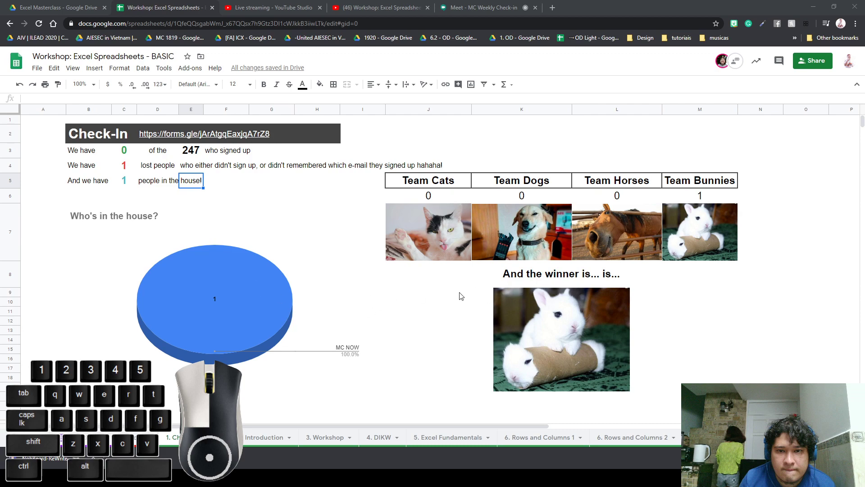
{"action": "left_click", "coordinate": [552, 7]}
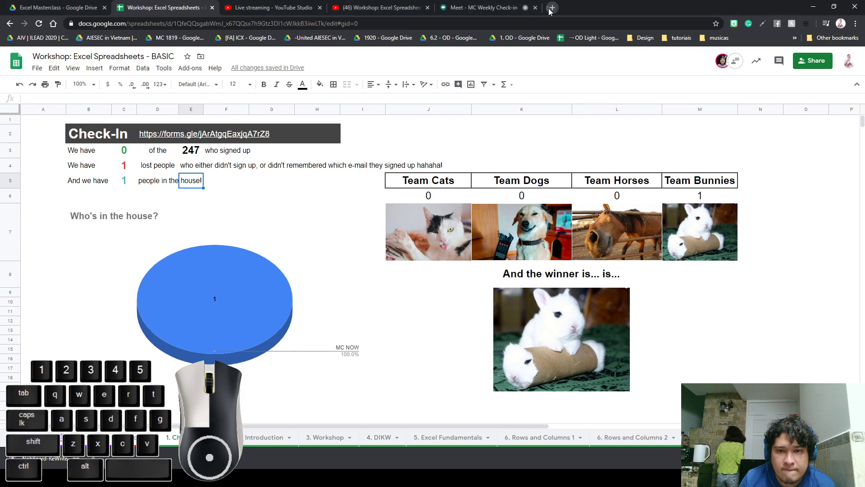
{"action": "key", "text": "Return"}
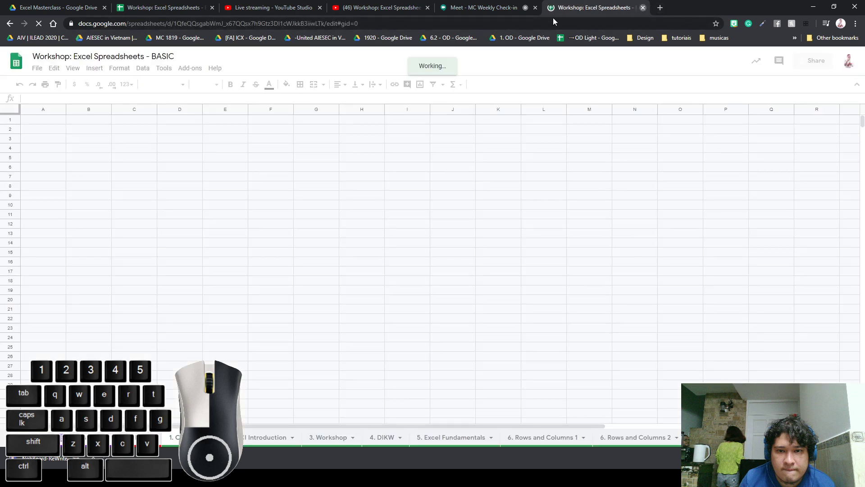
{"action": "left_click", "coordinate": [643, 7]}
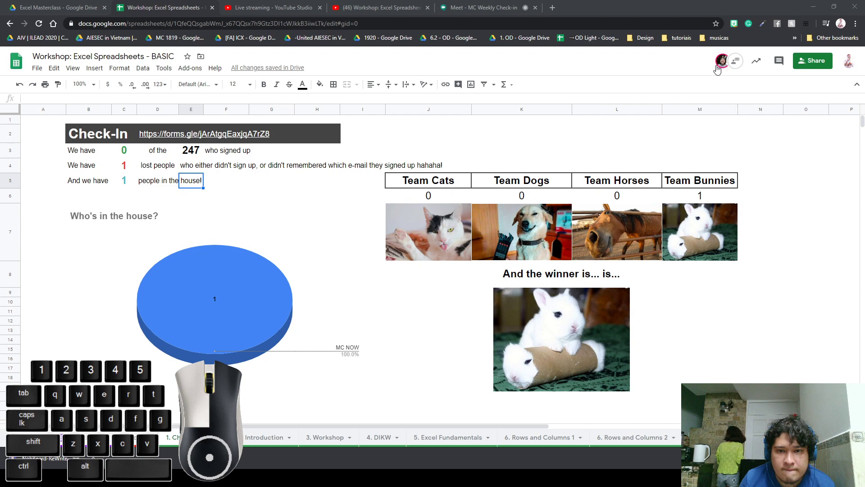
{"action": "mouse_move", "coordinate": [718, 68]}
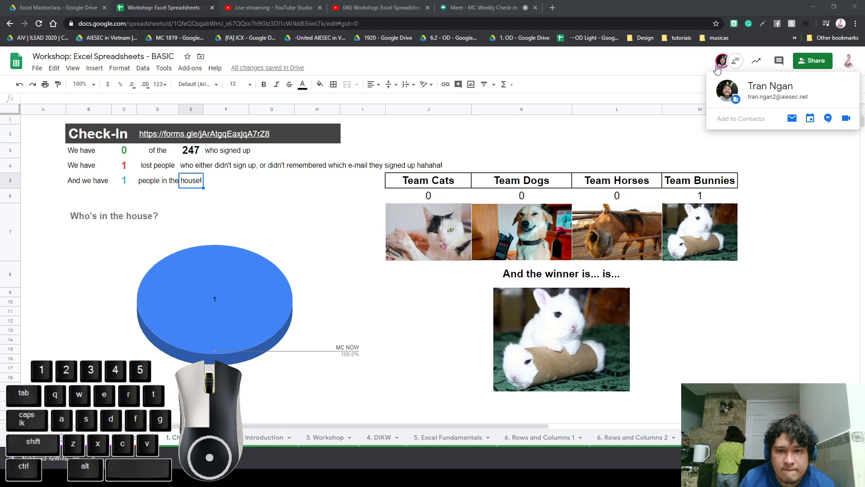
Change link sharing to 'Anyone with the link' with Can edit access
{"action": "left_click", "coordinate": [812, 60]}
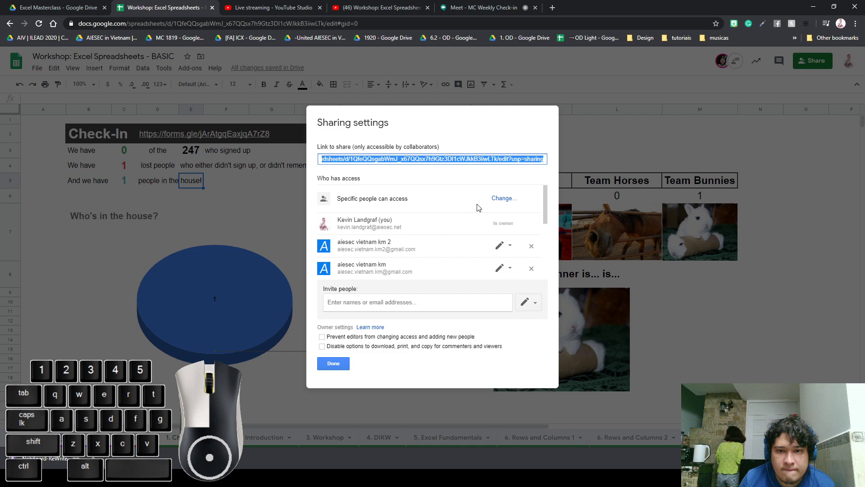
{"action": "left_click", "coordinate": [498, 199]}
{"action": "left_click", "coordinate": [424, 210]}
{"action": "left_click", "coordinate": [448, 308]}
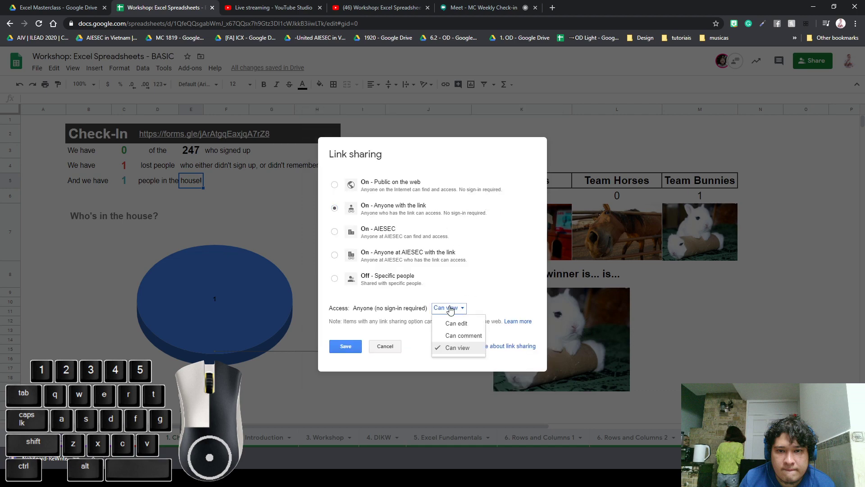
{"action": "left_click", "coordinate": [450, 322]}
{"action": "left_click", "coordinate": [347, 348]}
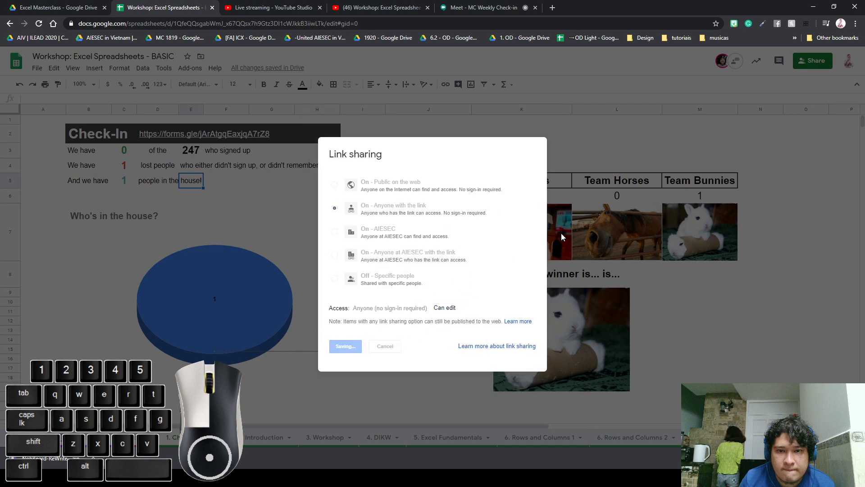
{"action": "left_click", "coordinate": [346, 362]}
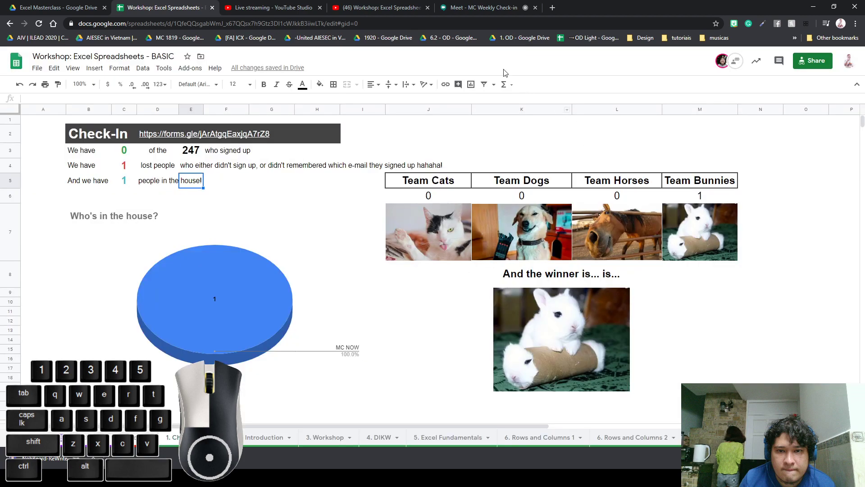
{"action": "left_click", "coordinate": [383, 8]}
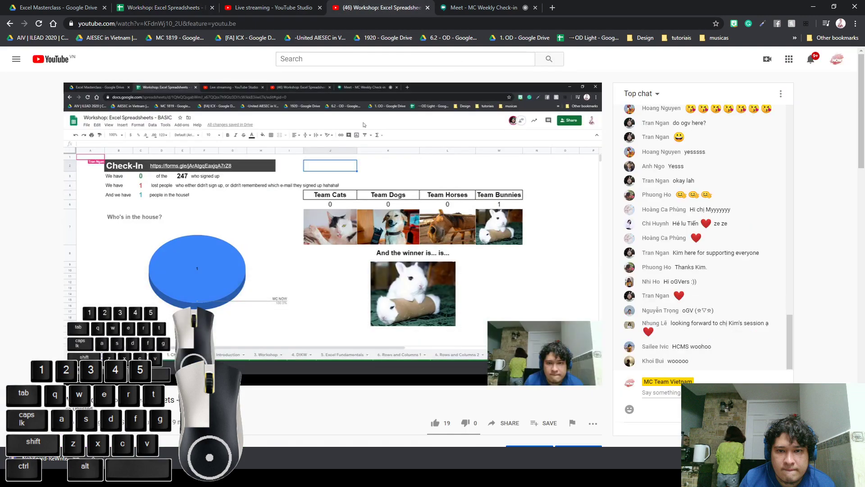
{"action": "type", "text": "shared now"}
{"action": "key", "text": "Return"}
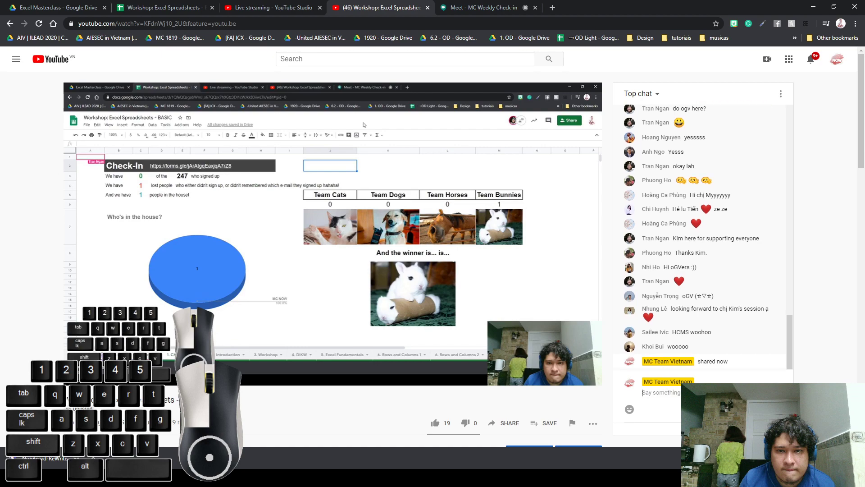
{"action": "type", "text": "try again"}
{"action": "key", "text": "Return"}
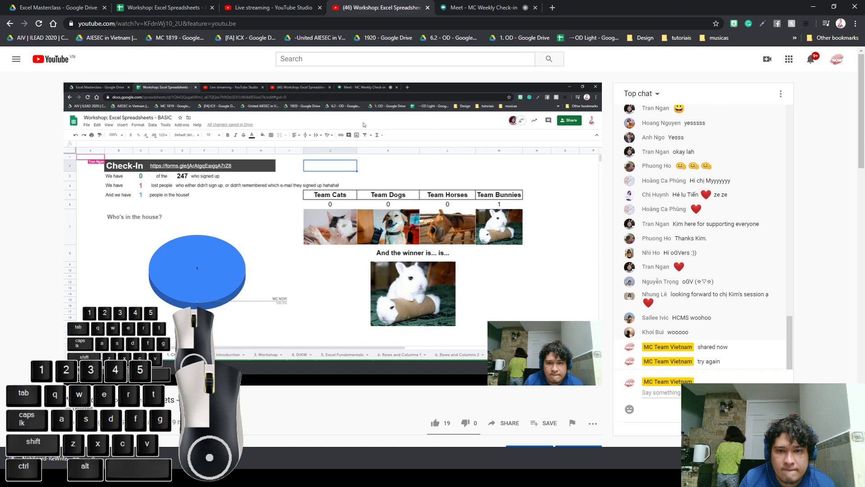
{"action": "key", "text": "Return"}
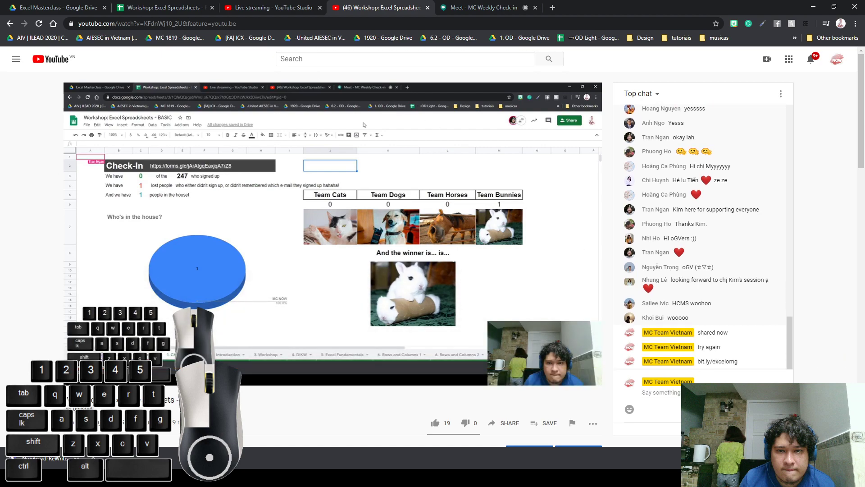
{"action": "left_click", "coordinate": [180, 8]}
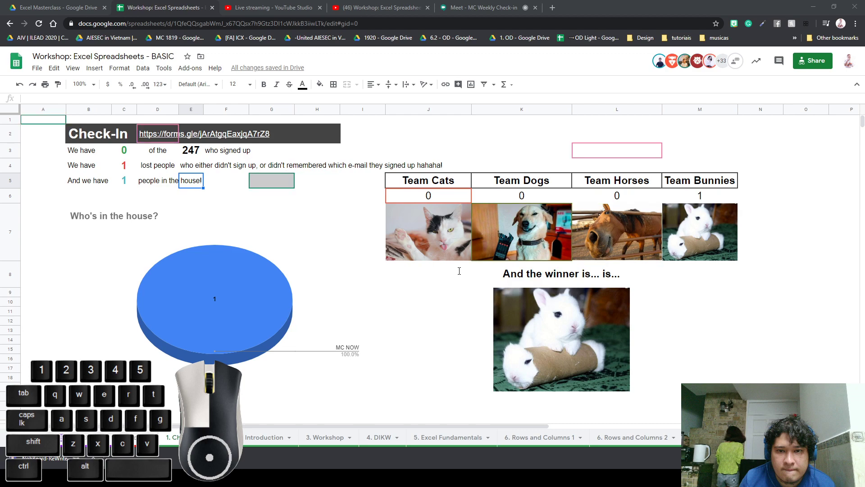
Make a copy of the Workshop: Excel Spreadsheets - BASIC file from the File menu
{"action": "left_click", "coordinate": [272, 223]}
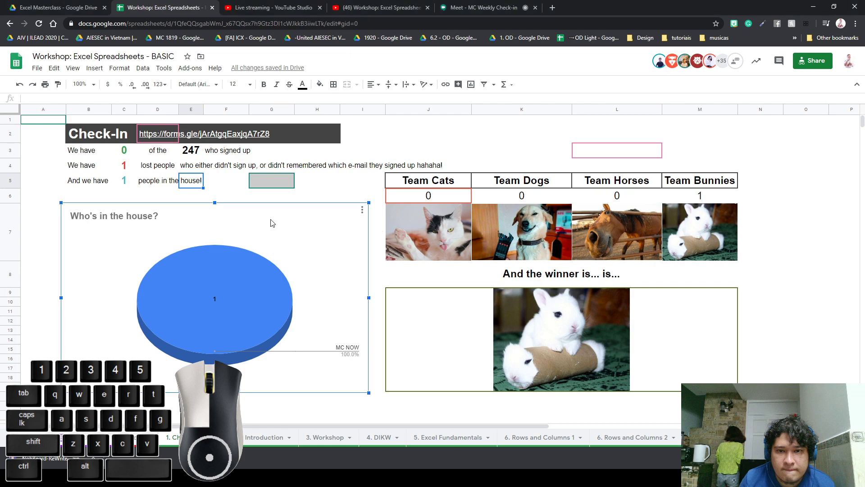
{"action": "left_click", "coordinate": [428, 151]}
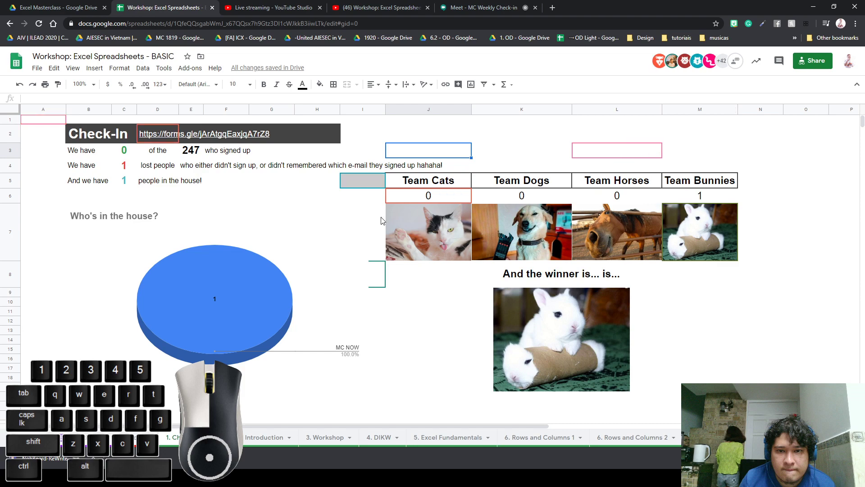
{"action": "left_click", "coordinate": [37, 68]}
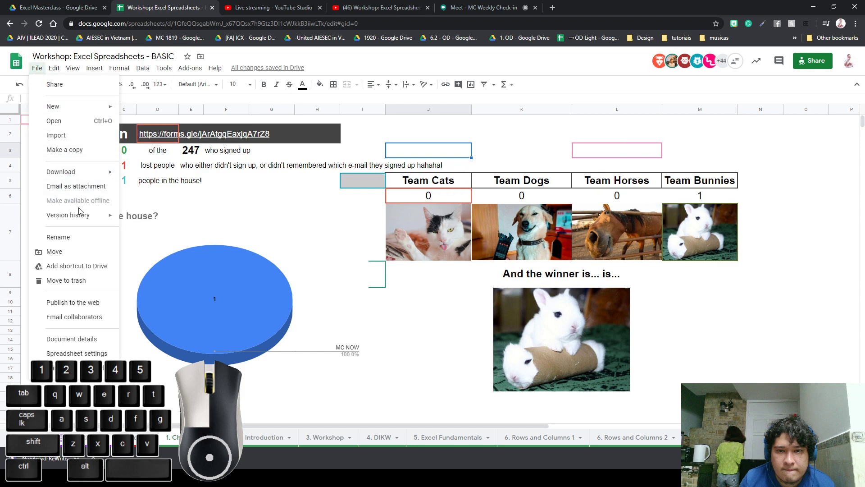
{"action": "left_click", "coordinate": [93, 150]}
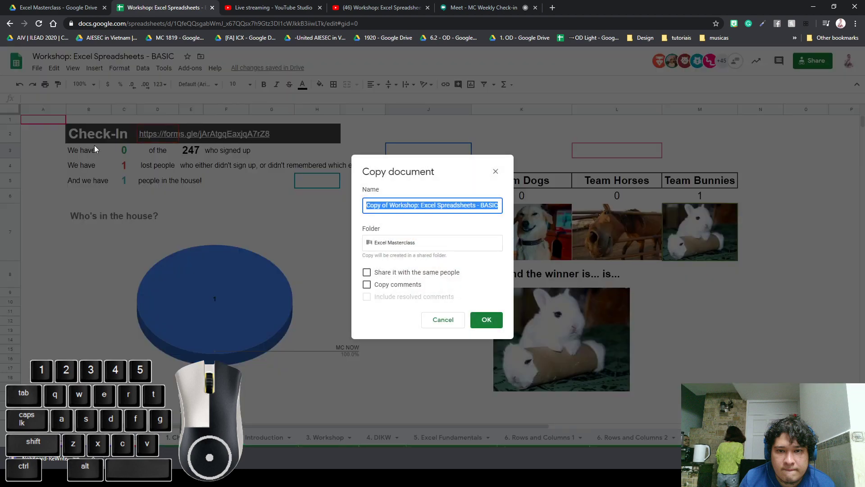
{"action": "left_click", "coordinate": [487, 319]}
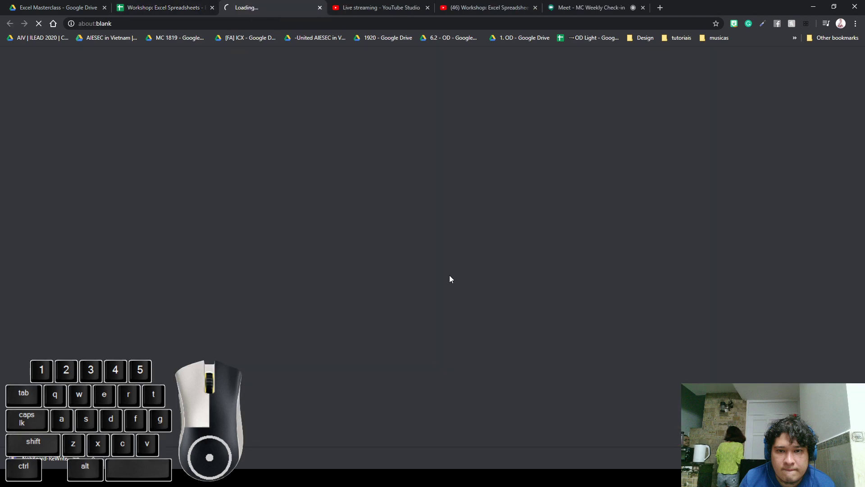
Switch from the loading copy back to the Workshop: Excel Spreadsheets - BASIC Check-In dashboard
{"action": "left_click", "coordinate": [173, 10]}
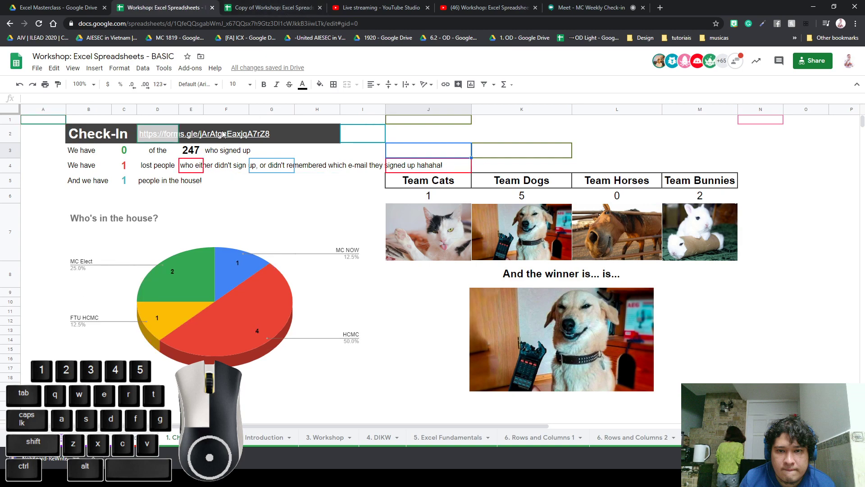
Inspect the YES and NO COUNTIF formulas in cells C3 and C4
{"action": "left_click", "coordinate": [169, 142]}
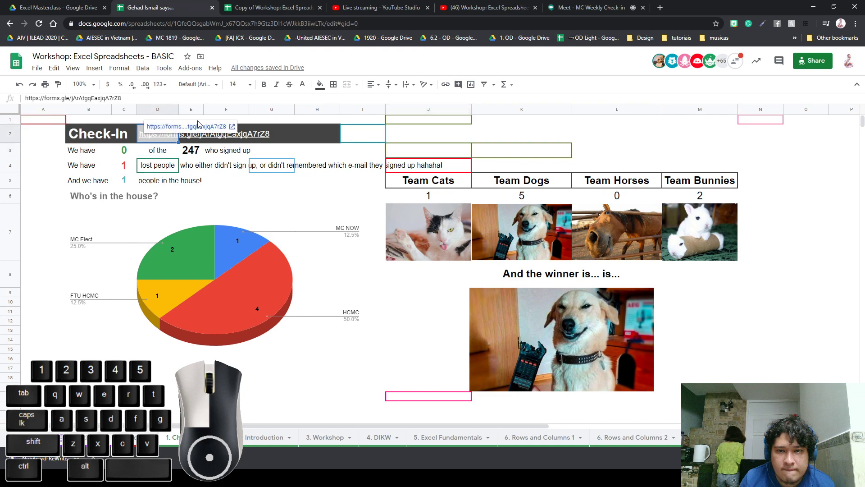
{"action": "left_click", "coordinate": [63, 208]}
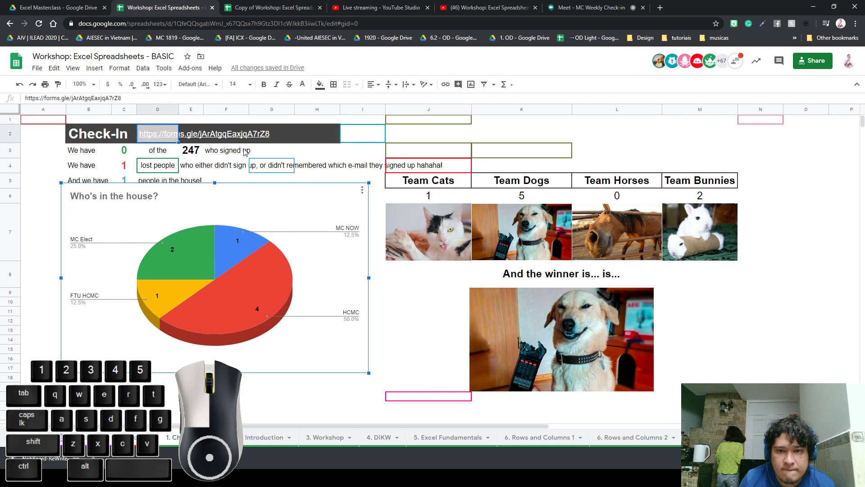
{"action": "left_click", "coordinate": [368, 164]}
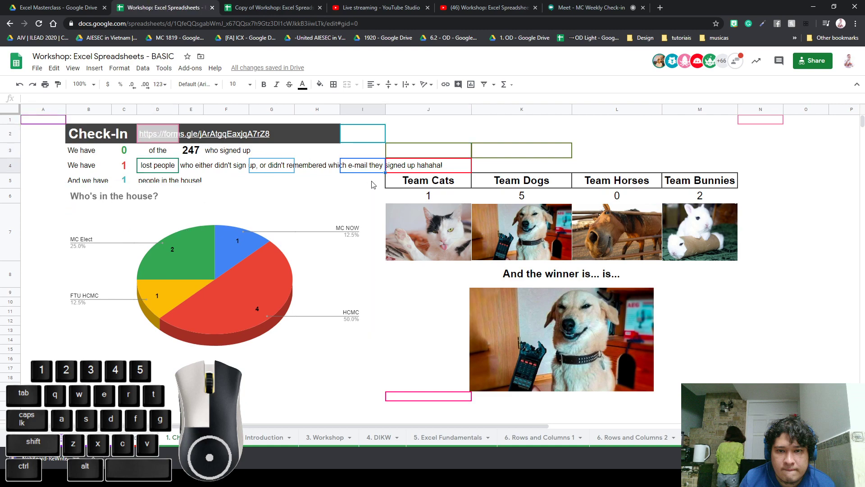
{"action": "left_click", "coordinate": [124, 153]}
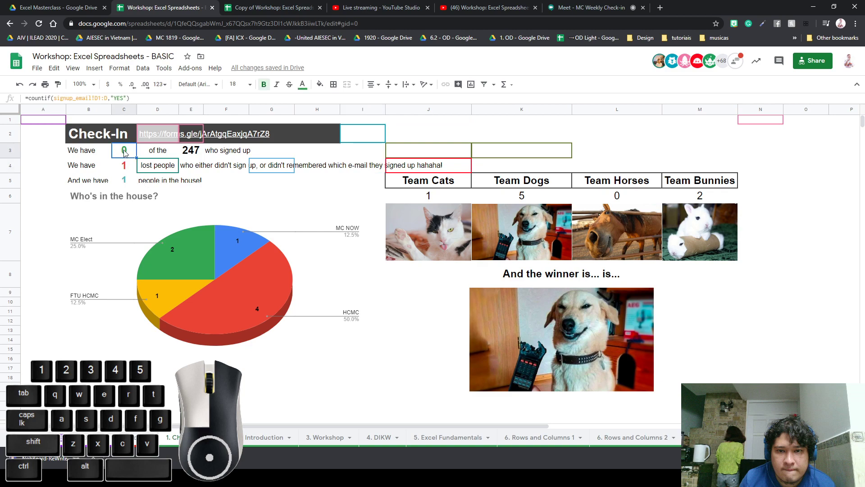
{"action": "left_click", "coordinate": [121, 170]}
{"action": "left_click", "coordinate": [127, 152]}
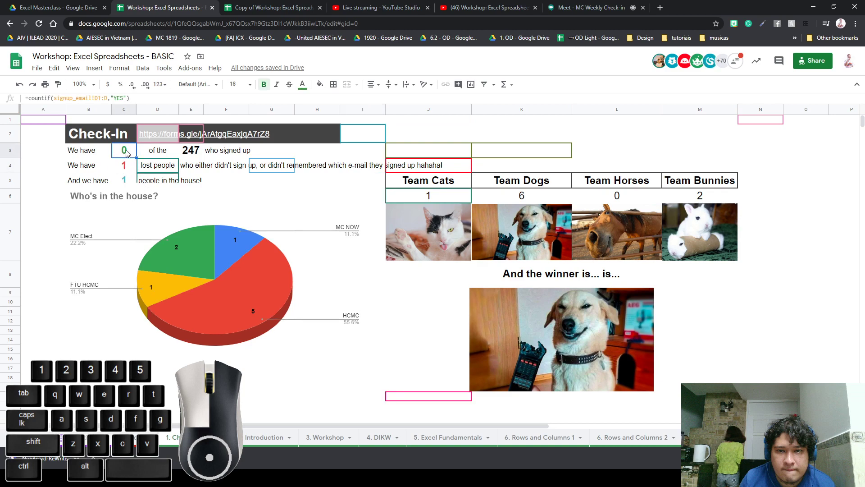
{"action": "left_click", "coordinate": [126, 166]}
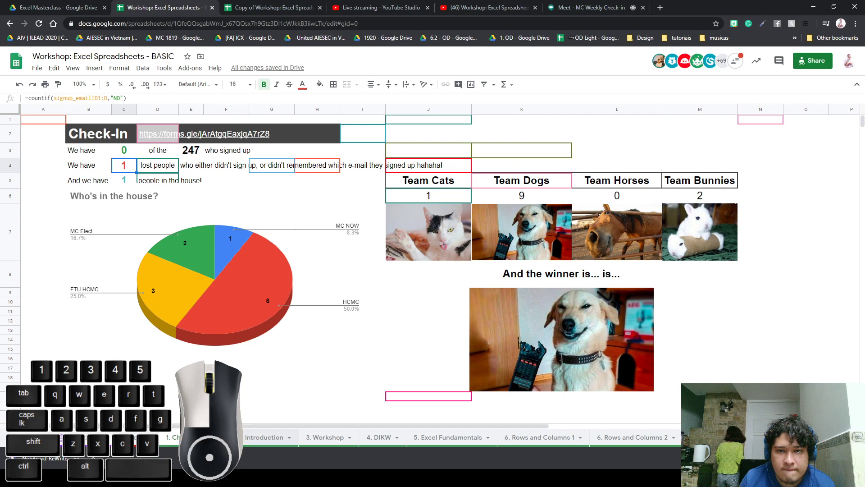
Show the winner formula in the merged cell, then switch to the form-links sheet
{"action": "left_click", "coordinate": [119, 357]}
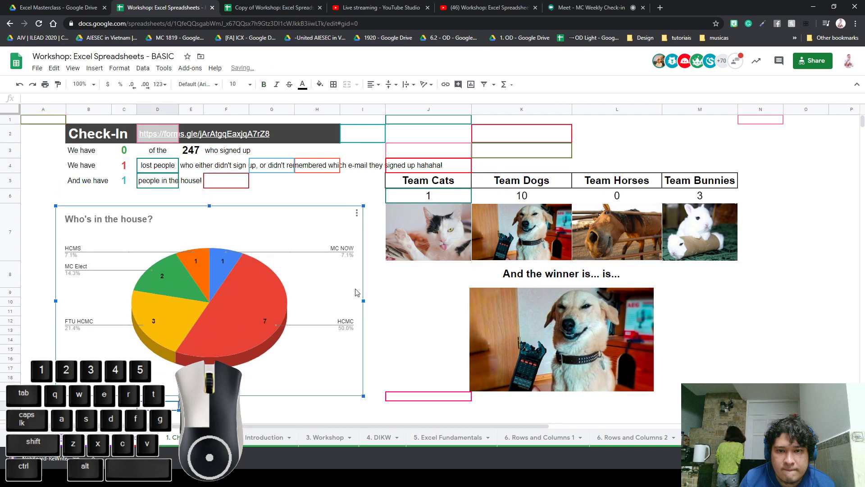
{"action": "left_click", "coordinate": [386, 310]}
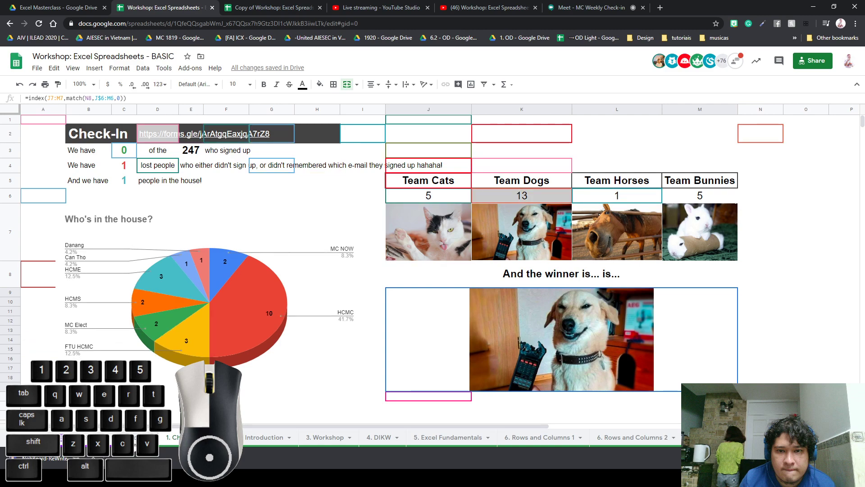
{"action": "left_click", "coordinate": [136, 440]}
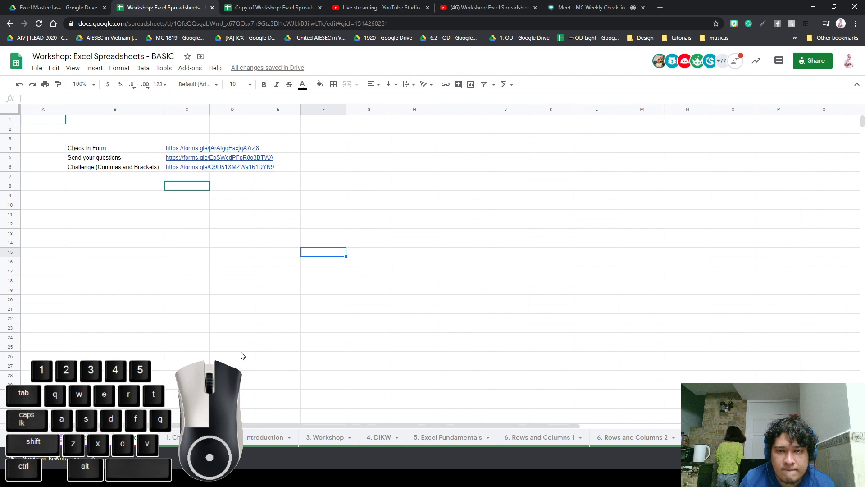
Select the Check In Form entries on the links sheet, then return to the 1. Check-In dashboard
{"action": "left_click", "coordinate": [181, 179]}
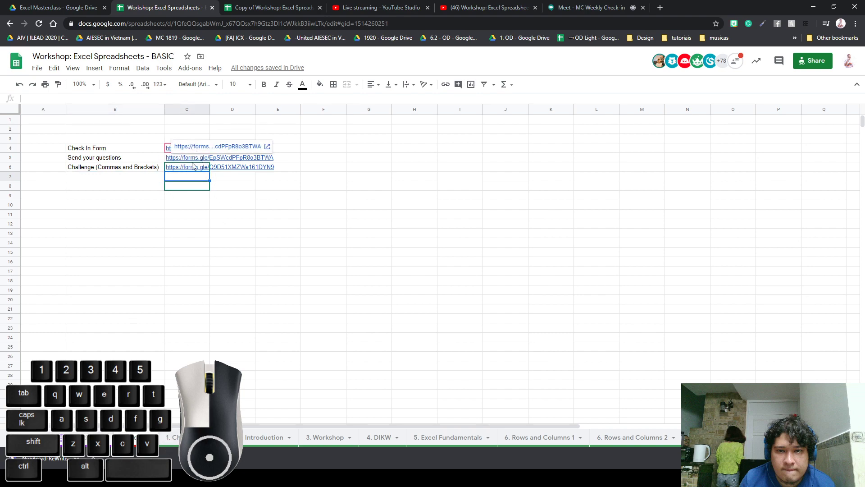
{"action": "left_click", "coordinate": [136, 149]}
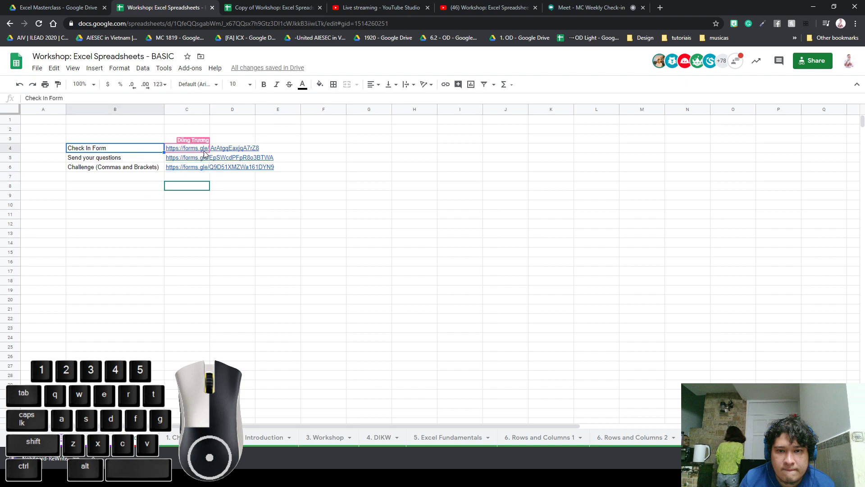
{"action": "left_click", "coordinate": [181, 348]}
After showing C3's COUNTIF formula, open the signup_email sheet from the All Sheets list
{"action": "left_click", "coordinate": [190, 437]}
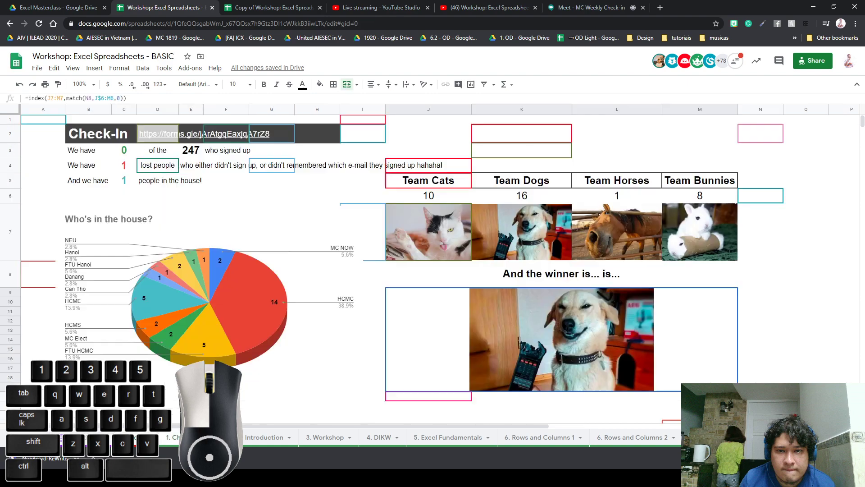
{"action": "left_click", "coordinate": [126, 154]}
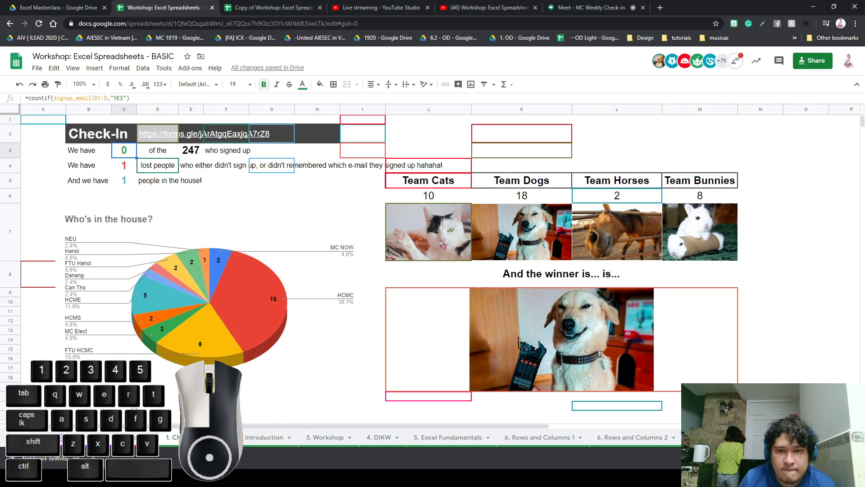
{"action": "left_click", "coordinate": [42, 437]}
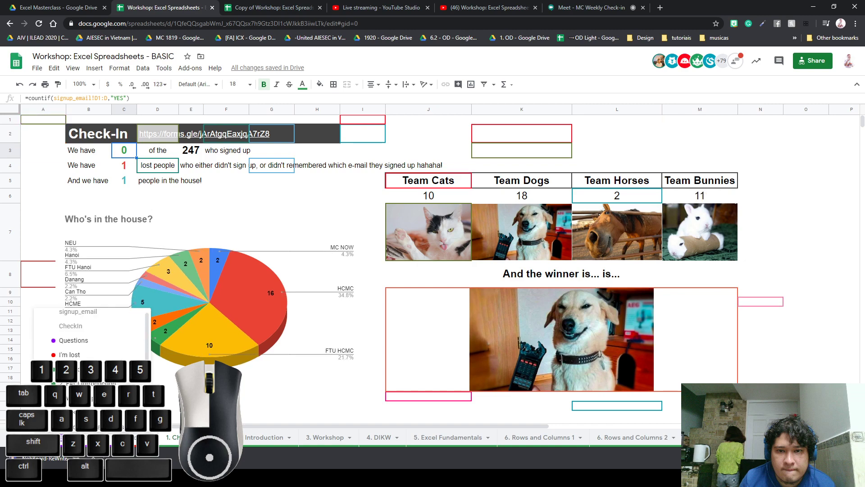
{"action": "scroll", "coordinate": [104, 374], "scroll_direction": "up", "scroll_amount": 1}
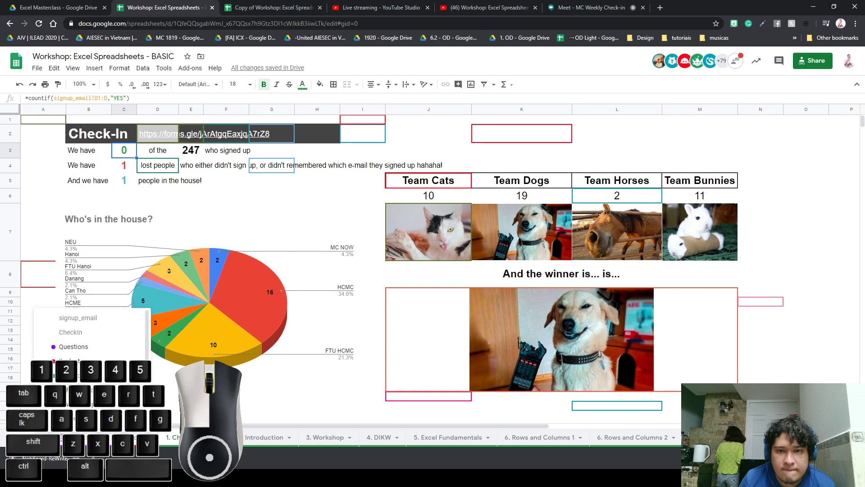
{"action": "left_click", "coordinate": [126, 318]}
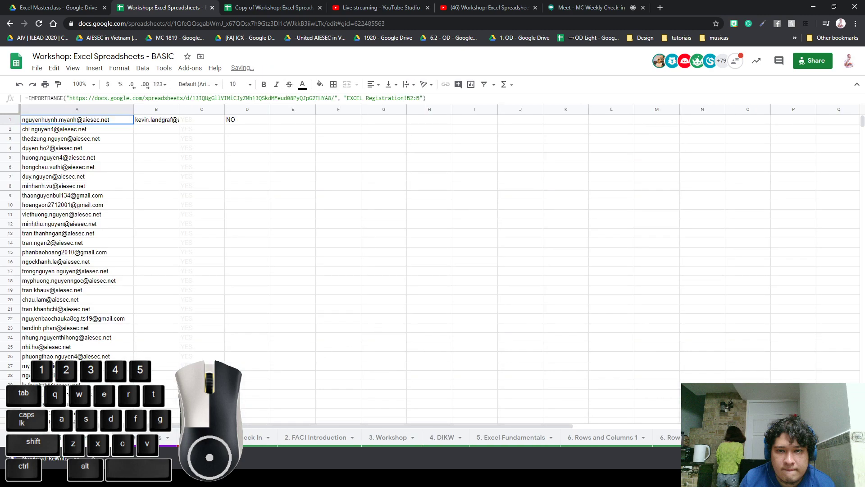
Fill the =CheckIn!B2 formula from B1 down column B to the end of the email list
{"action": "left_click", "coordinate": [157, 125]}
{"action": "left_click", "coordinate": [163, 150]}
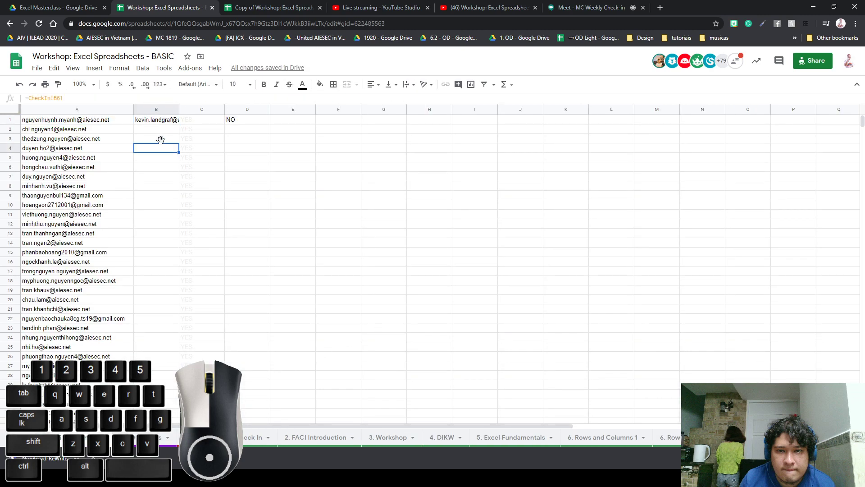
{"action": "left_click", "coordinate": [159, 132]}
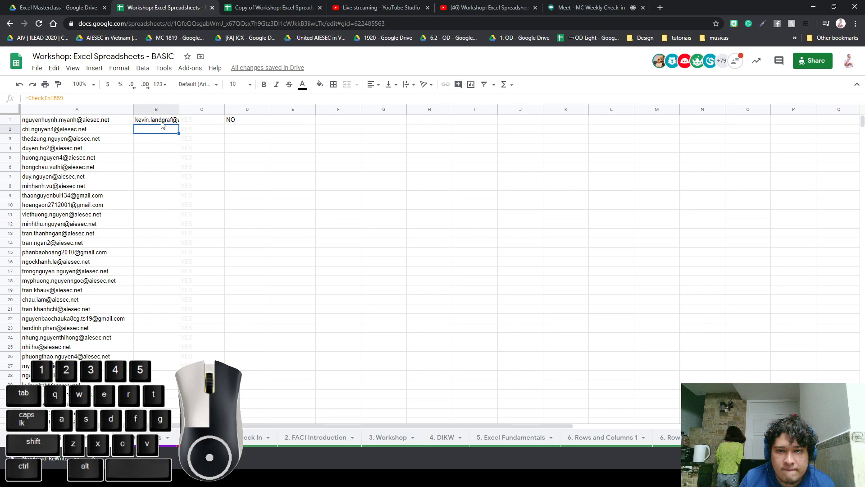
{"action": "left_click", "coordinate": [163, 124]}
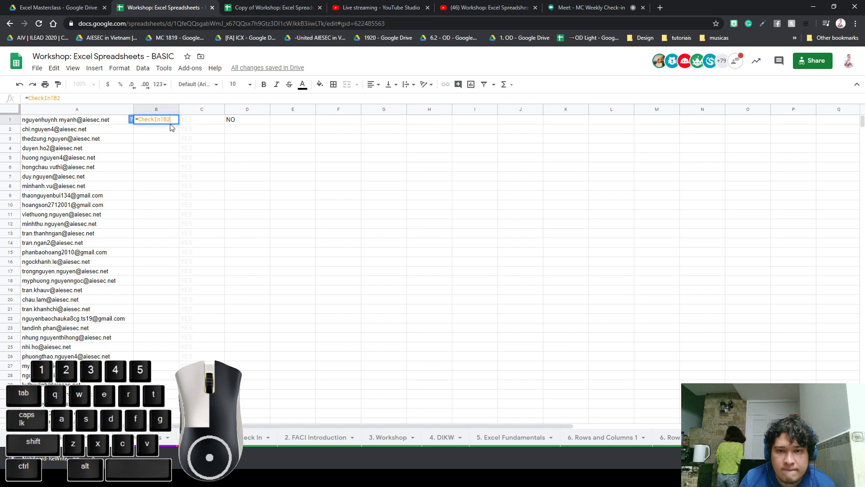
{"action": "key", "text": "Down"}
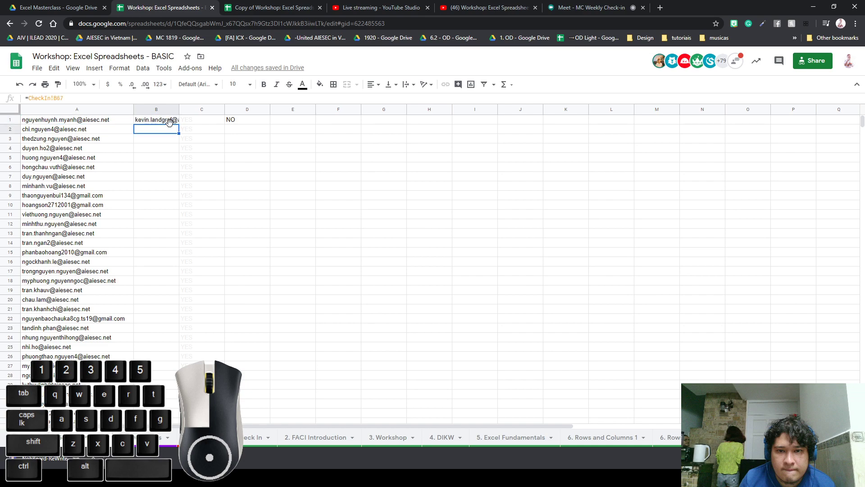
{"action": "left_click", "coordinate": [171, 119]}
{"action": "left_click_drag", "start_coordinate": [178, 124], "coordinate": [176, 424]}
{"action": "scroll", "coordinate": [312, 328], "scroll_direction": "up", "scroll_amount": 20}
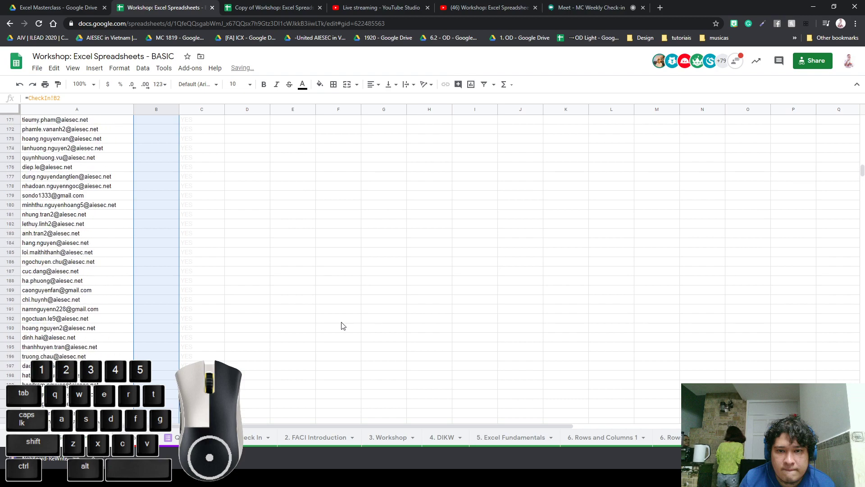
{"action": "scroll", "coordinate": [341, 325], "scroll_direction": "up", "scroll_amount": 20}
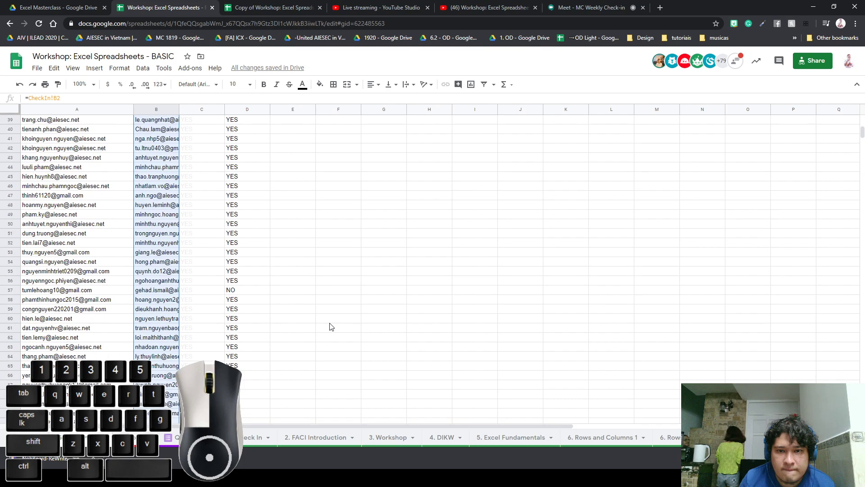
{"action": "scroll", "coordinate": [331, 327], "scroll_direction": "up", "scroll_amount": 10}
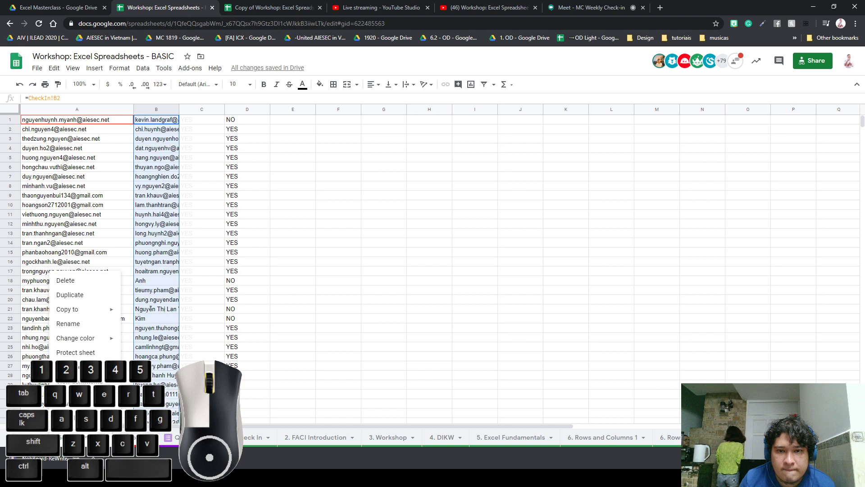
{"action": "left_click", "coordinate": [243, 437]}
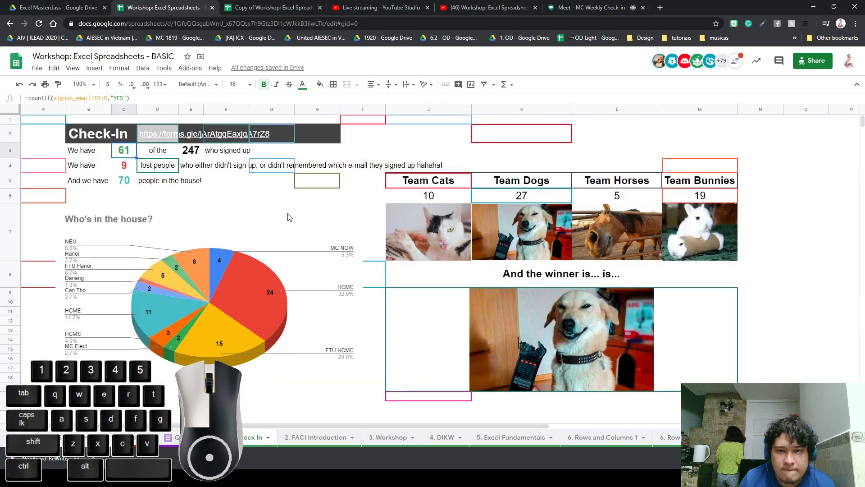
{"action": "left_click", "coordinate": [211, 198]}
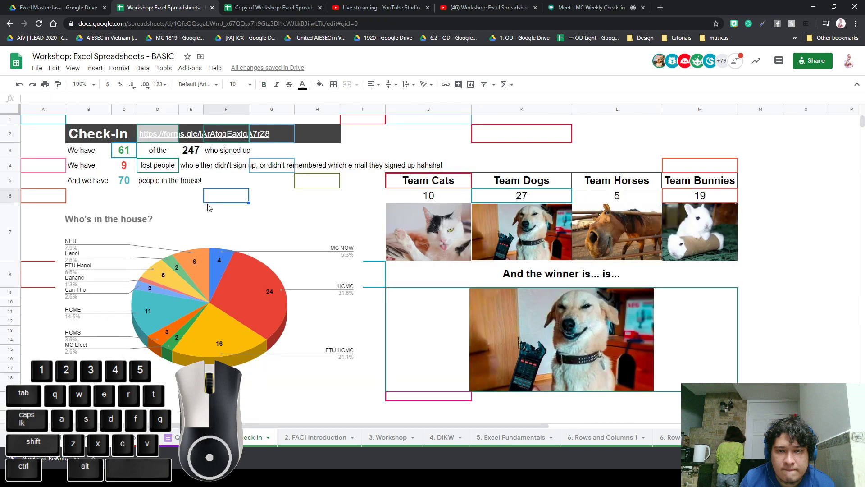
{"action": "left_click", "coordinate": [416, 184]}
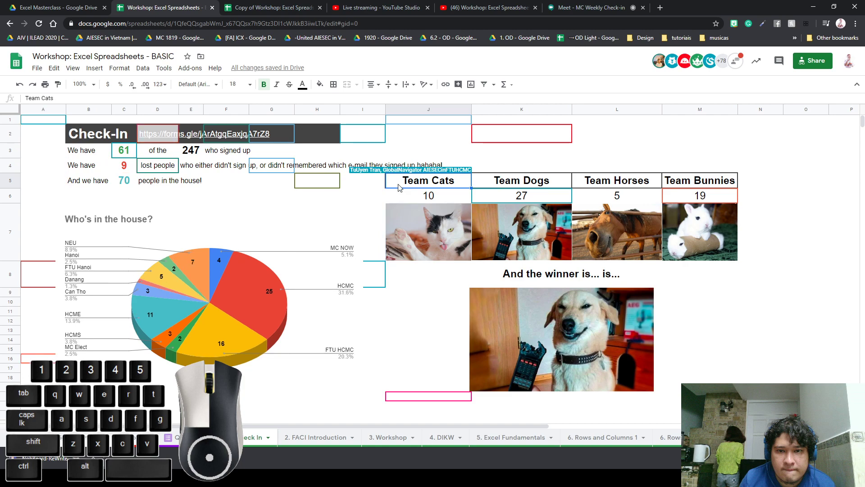
{"action": "left_click", "coordinate": [248, 318]}
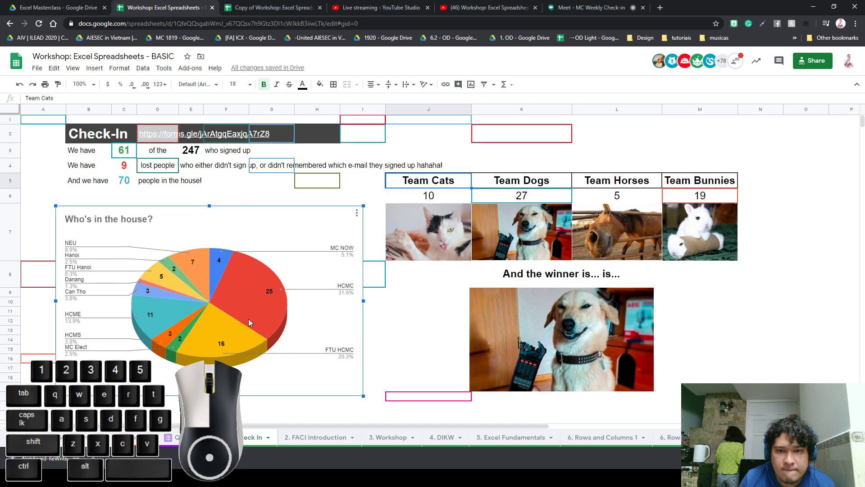
{"action": "left_click", "coordinate": [221, 195]}
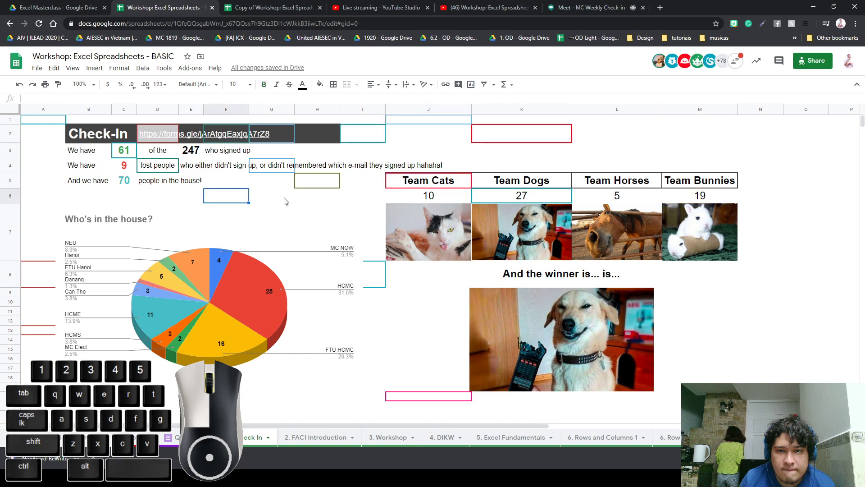
{"action": "left_click", "coordinate": [363, 209]}
{"action": "left_click", "coordinate": [373, 203]}
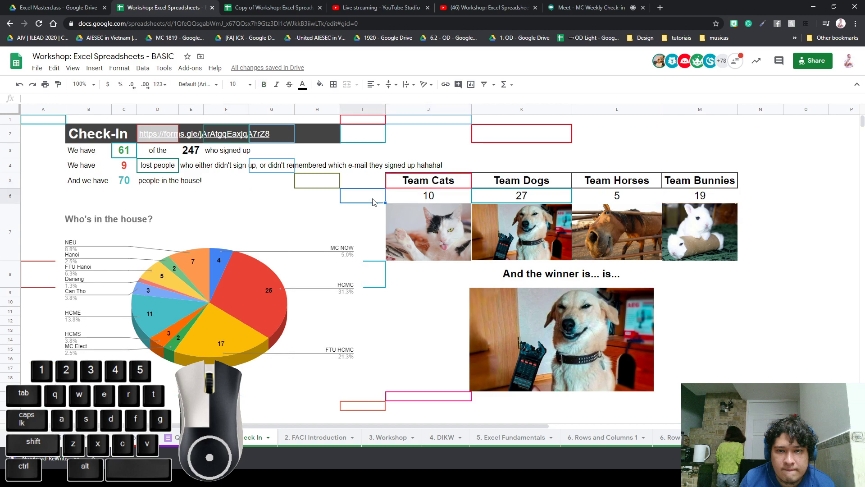
{"action": "left_click", "coordinate": [399, 199]}
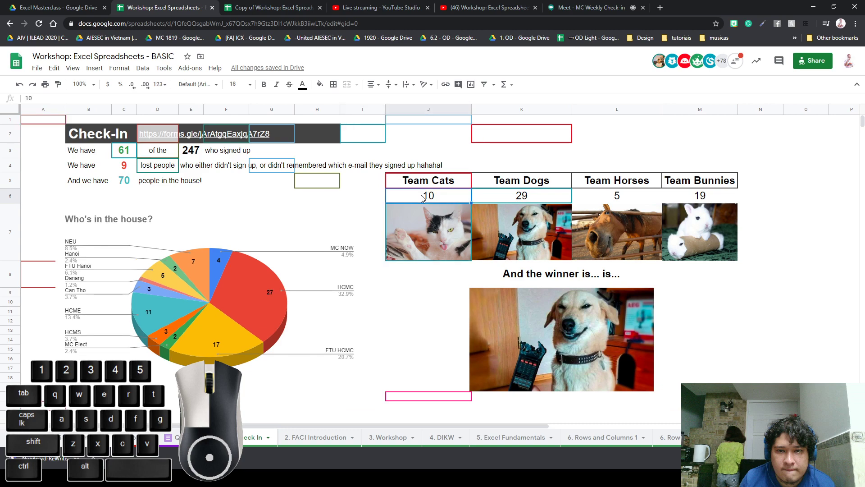
{"action": "left_click", "coordinate": [510, 197]}
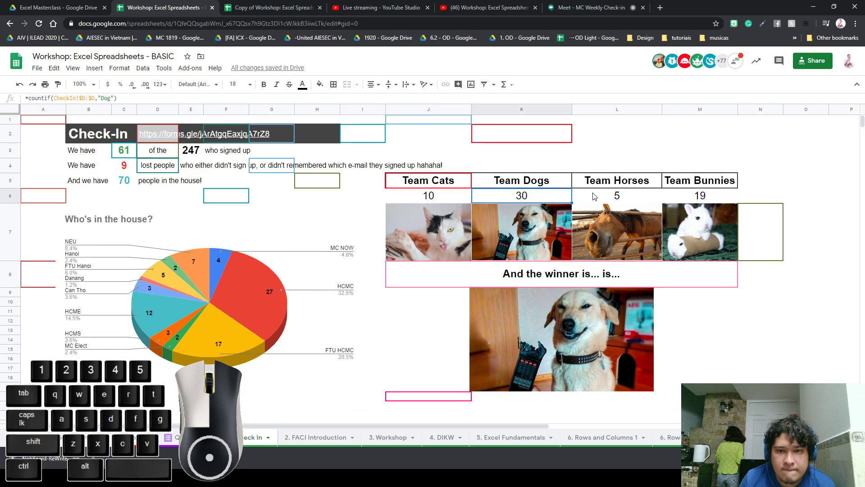
{"action": "left_click", "coordinate": [594, 197]}
{"action": "left_click", "coordinate": [513, 196]}
{"action": "left_click", "coordinate": [435, 199]}
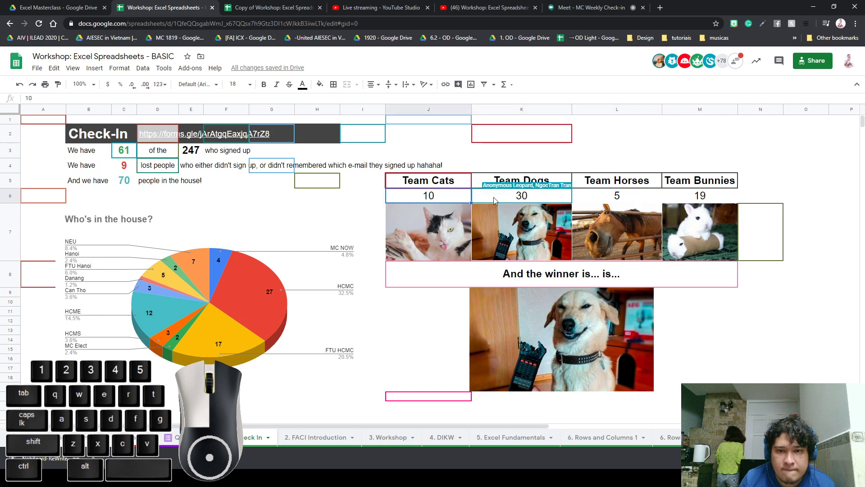
{"action": "left_click", "coordinate": [493, 197]}
{"action": "left_click", "coordinate": [612, 198]}
{"action": "left_click", "coordinate": [669, 197]}
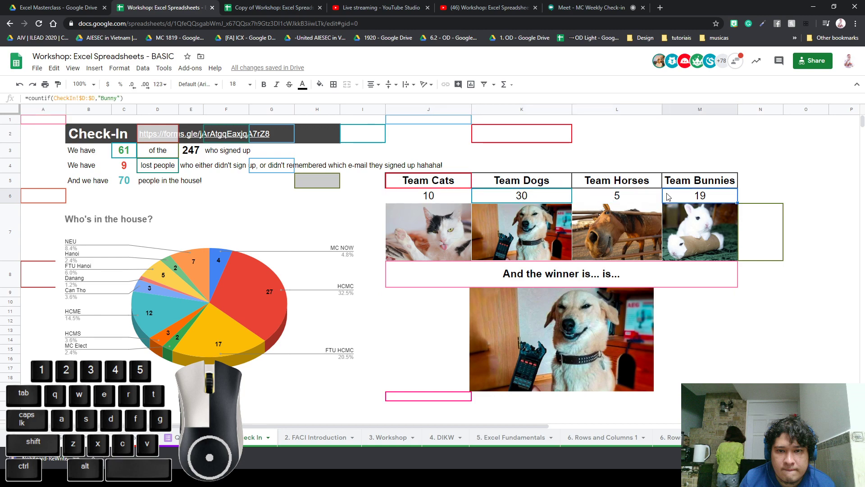
{"action": "left_click", "coordinate": [534, 199]}
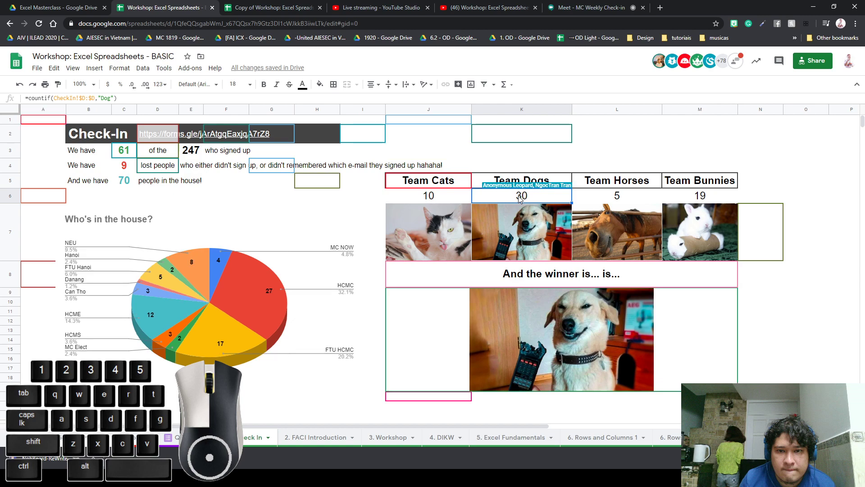
Paste the Dogs COUNTIF formula into J6 and change its criterion from "Dog" to "Cat"
{"action": "key", "text": "Left"}
{"action": "type", "text": "=countif(CheckIn!$D:$D,\"Dog\")"}
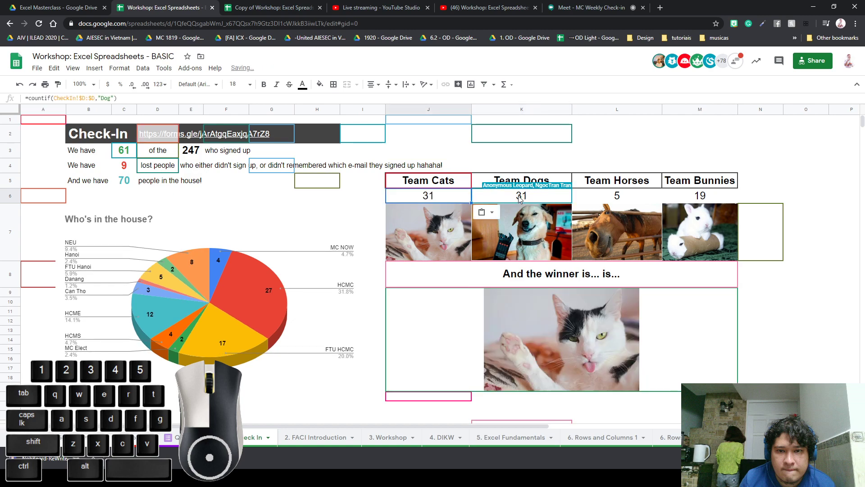
{"action": "key", "text": "F2"}
{"action": "key", "text": "Left"}
{"action": "key", "text": "Left"}
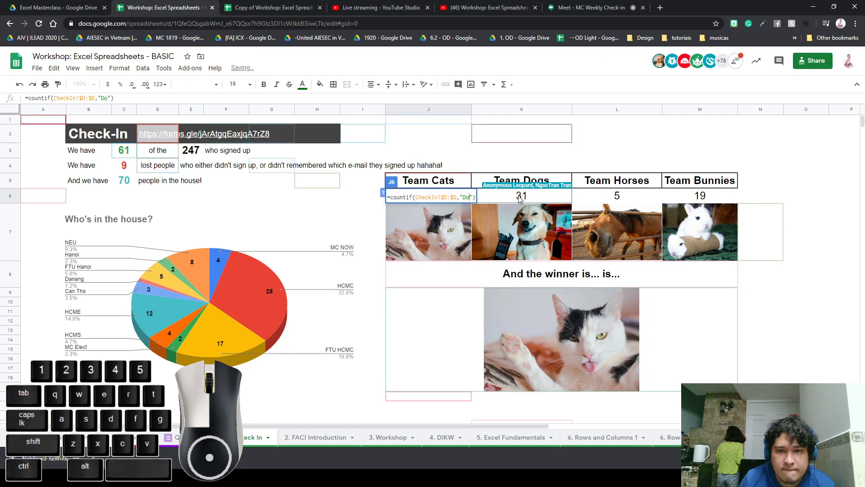
{"action": "key", "text": "BackSpace"}
{"action": "key", "text": "BackSpace"}
{"action": "type", "text": "Cat"}
{"action": "key", "text": "Return"}
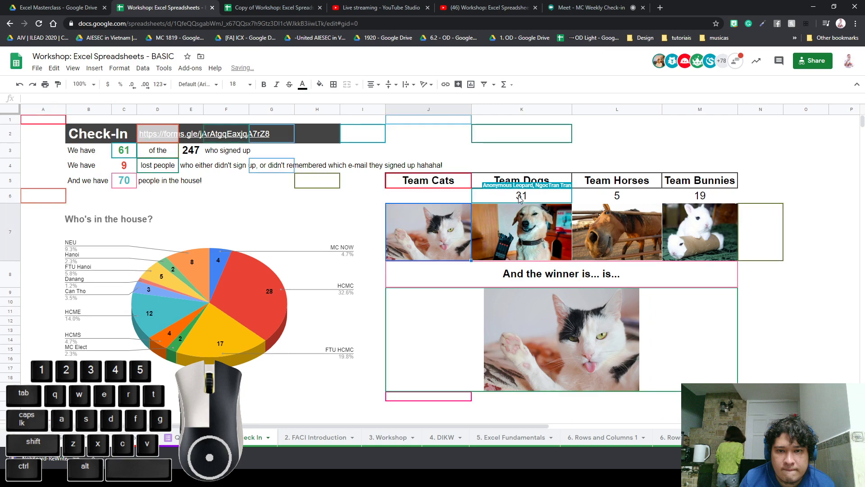
Compare the new Team Cats formula in J6 with the Team Dogs formula
{"action": "left_click", "coordinate": [439, 199]}
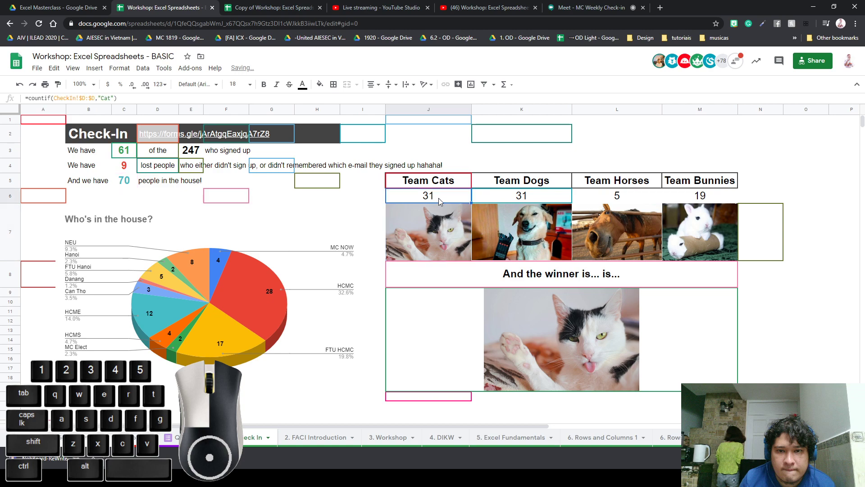
{"action": "left_click", "coordinate": [382, 241]}
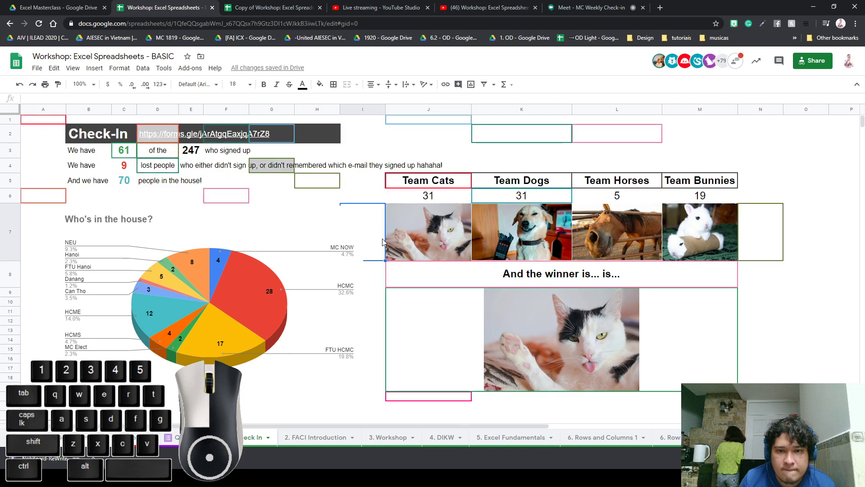
{"action": "left_click", "coordinate": [513, 198]}
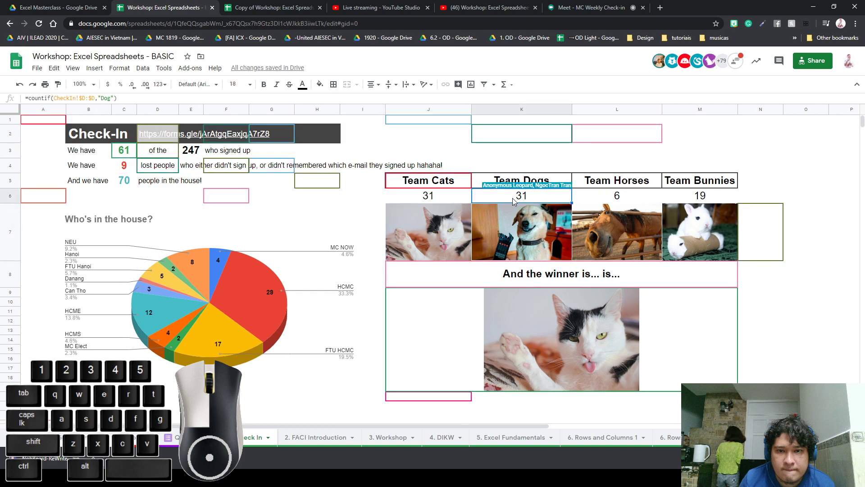
{"action": "left_click", "coordinate": [459, 197]}
{"action": "left_click", "coordinate": [505, 197]}
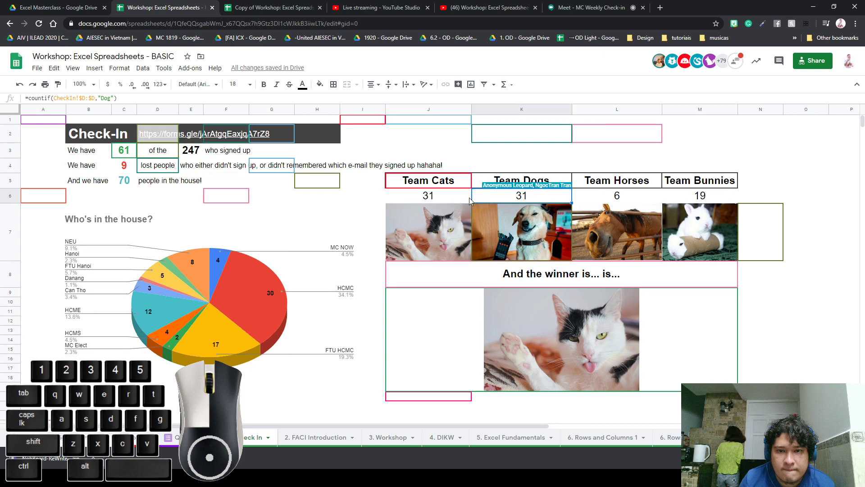
{"action": "left_click", "coordinate": [451, 197]}
{"action": "left_click", "coordinate": [524, 153]}
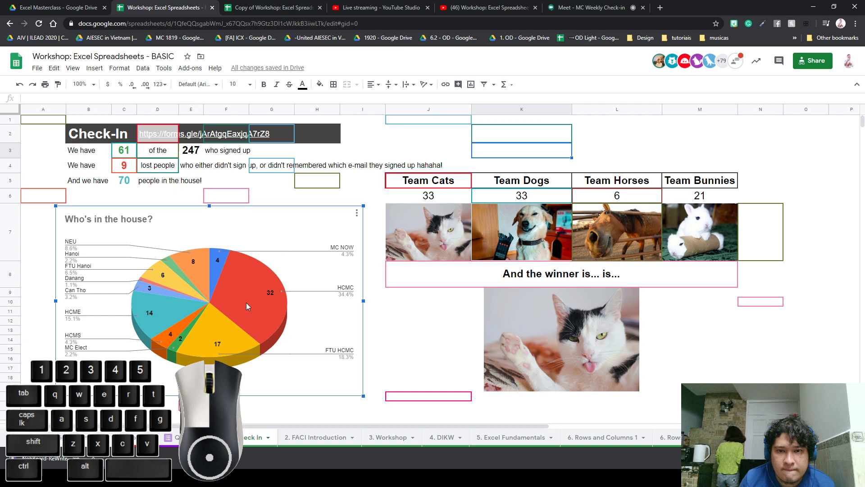
{"action": "left_click", "coordinate": [116, 154]}
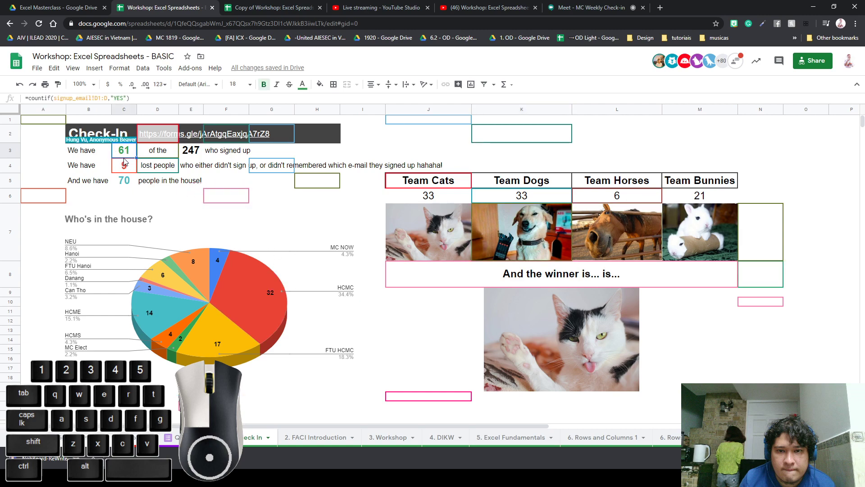
{"action": "left_click", "coordinate": [127, 165]}
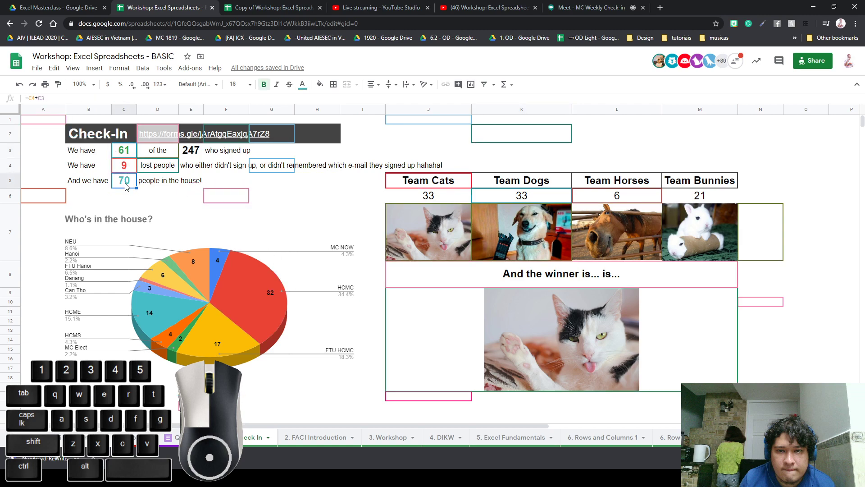
{"action": "left_click", "coordinate": [123, 181]}
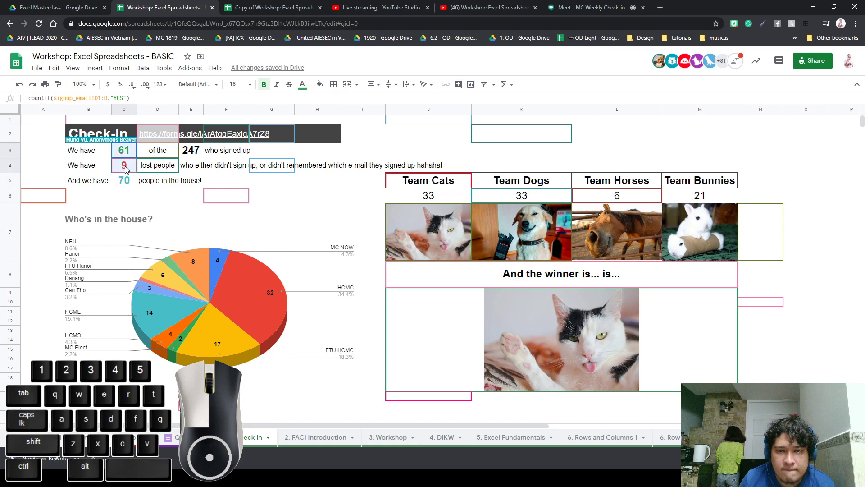
{"action": "left_click", "coordinate": [175, 194]}
{"action": "left_click", "coordinate": [196, 154]}
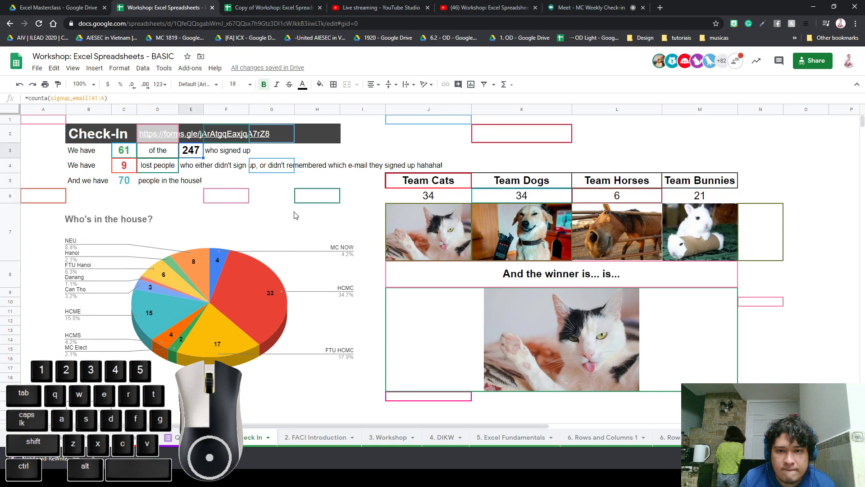
{"action": "left_click", "coordinate": [260, 209]}
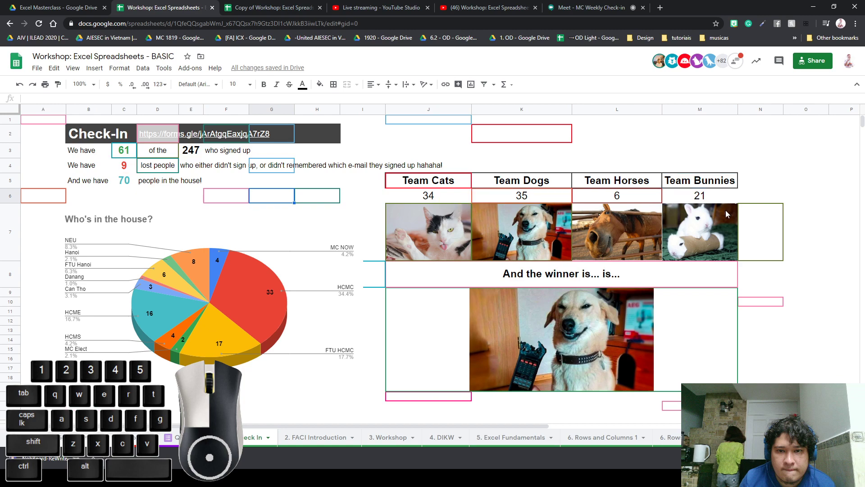
{"action": "left_click_drag", "start_coordinate": [699, 195], "coordinate": [489, 202]}
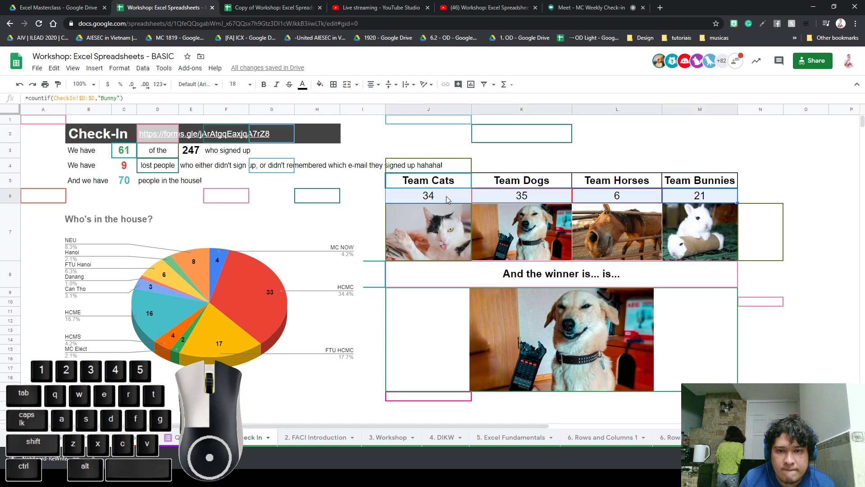
{"action": "left_click", "coordinate": [363, 195]}
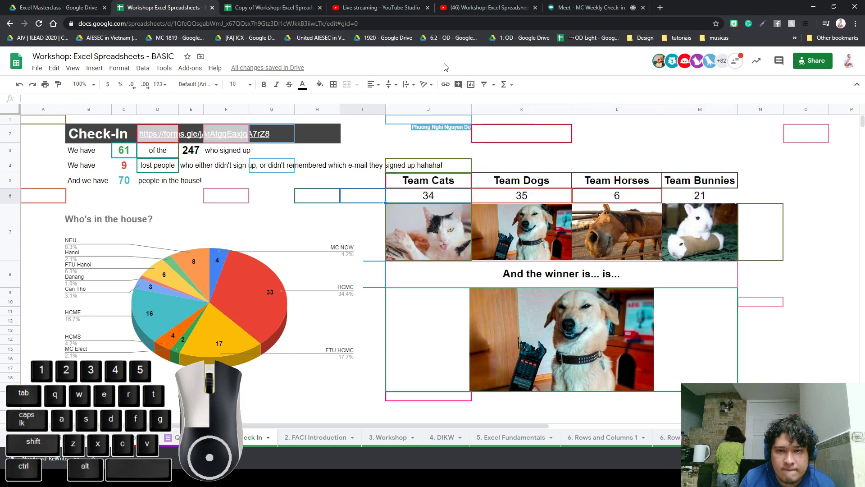
{"action": "left_click", "coordinate": [403, 14]}
{"action": "left_click", "coordinate": [475, 10]}
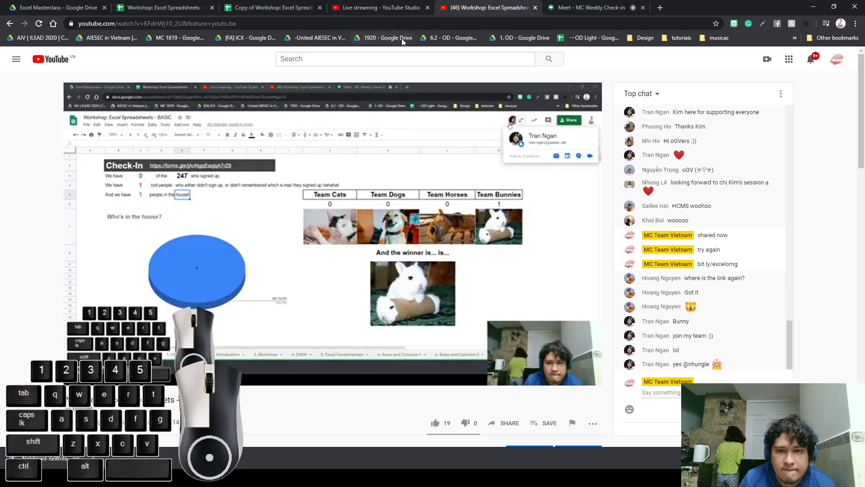
{"action": "left_click", "coordinate": [241, 13]}
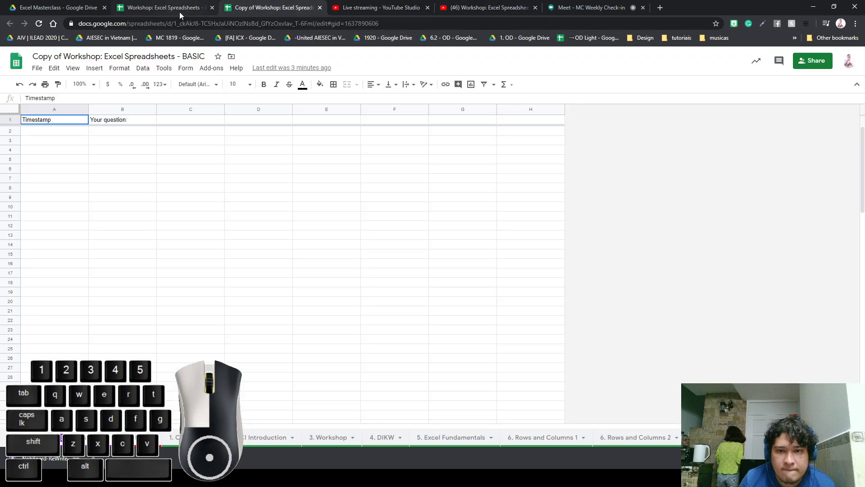
{"action": "left_click", "coordinate": [180, 11]}
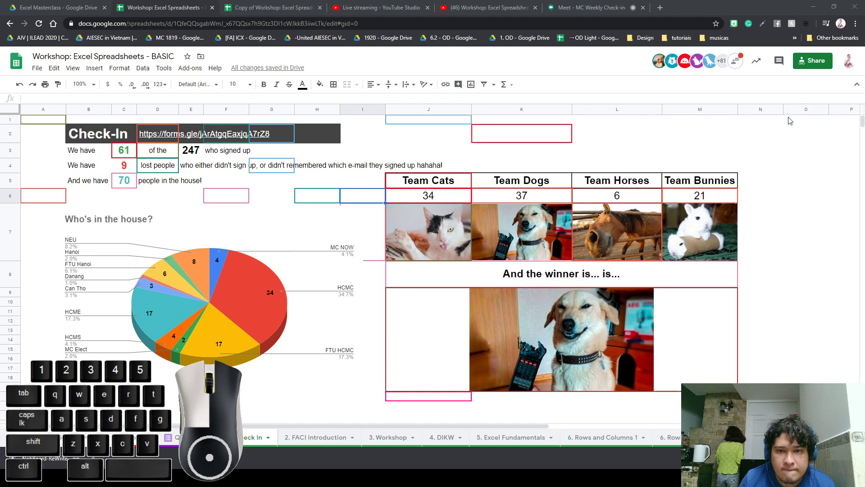
{"action": "right_click", "coordinate": [14, 120]}
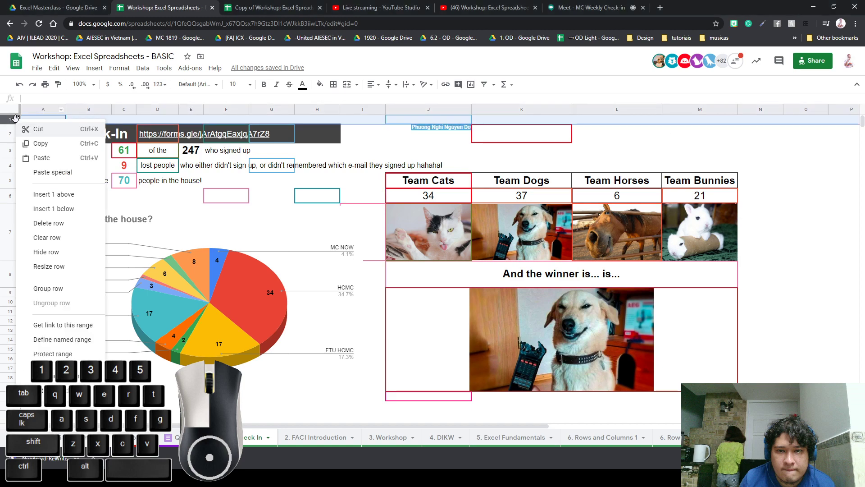
{"action": "left_click", "coordinate": [72, 196]}
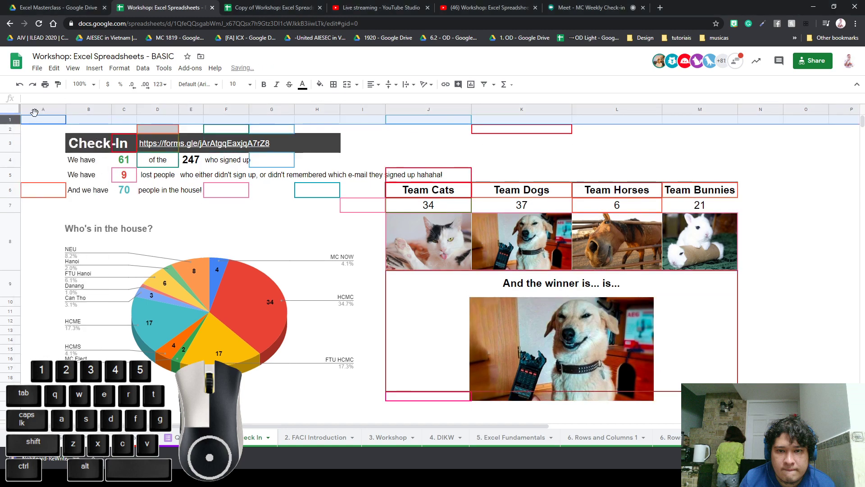
{"action": "left_click", "coordinate": [346, 85]}
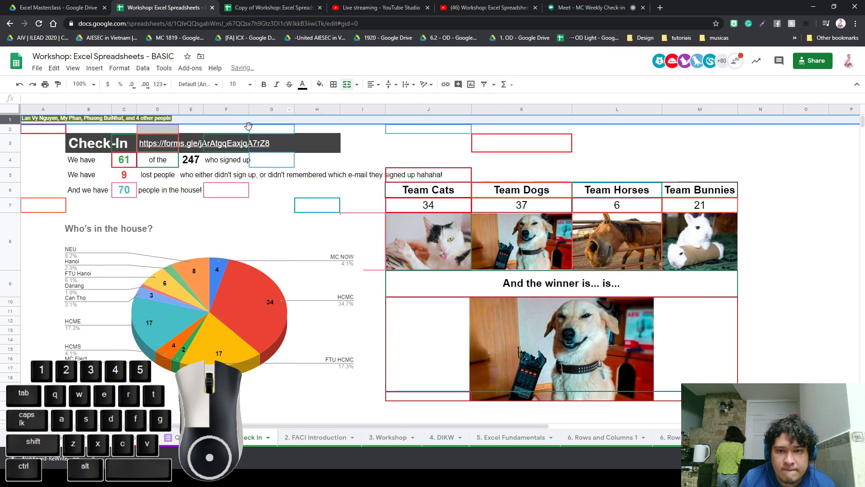
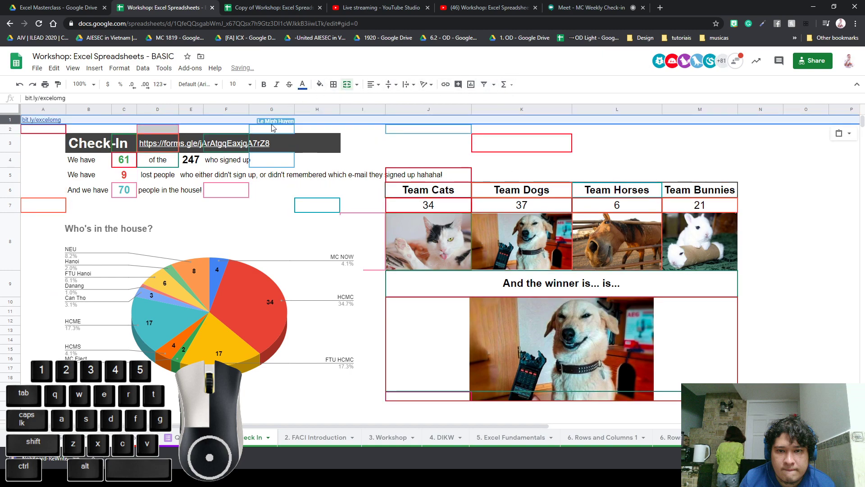
Make row 1 taller, left-align the link and set it to 36-point font
{"action": "left_click", "coordinate": [374, 84]}
{"action": "left_click", "coordinate": [396, 100]}
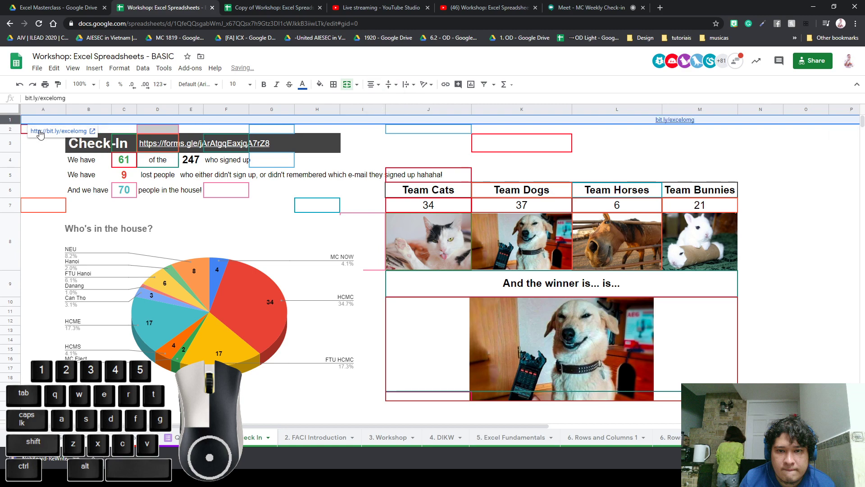
{"action": "left_click_drag", "start_coordinate": [12, 123], "coordinate": [11, 141]}
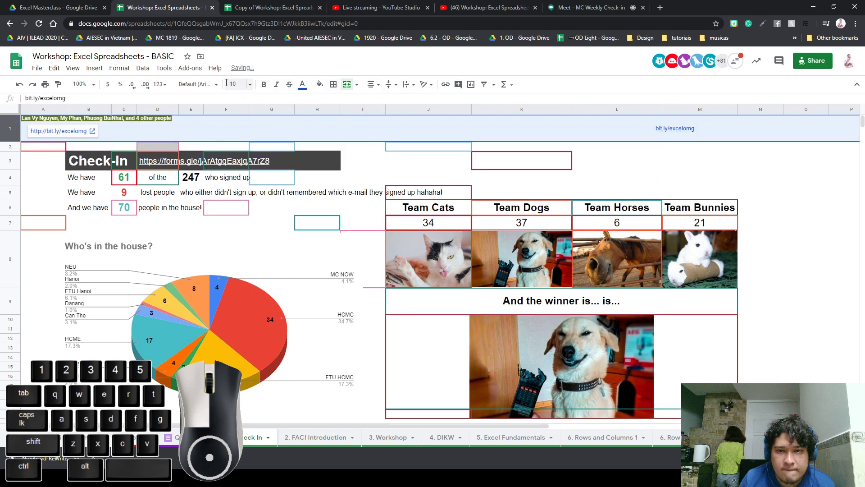
{"action": "left_click", "coordinate": [373, 85]}
{"action": "left_click", "coordinate": [373, 99]}
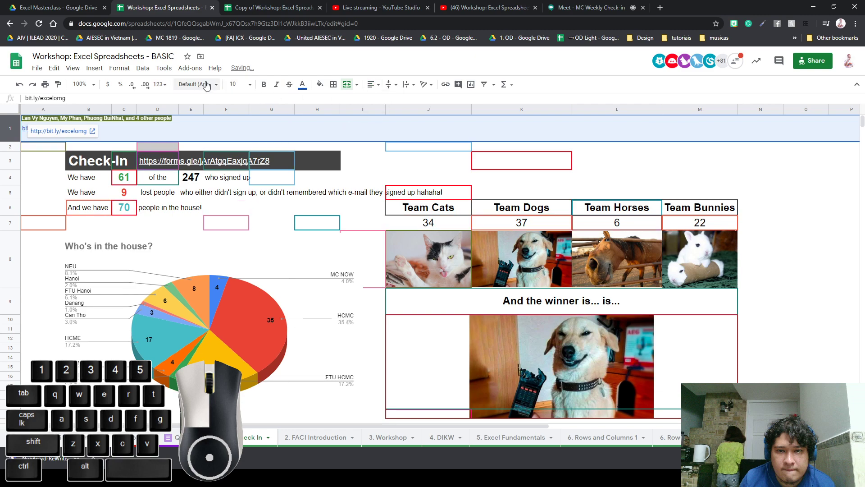
{"action": "left_click", "coordinate": [251, 91]}
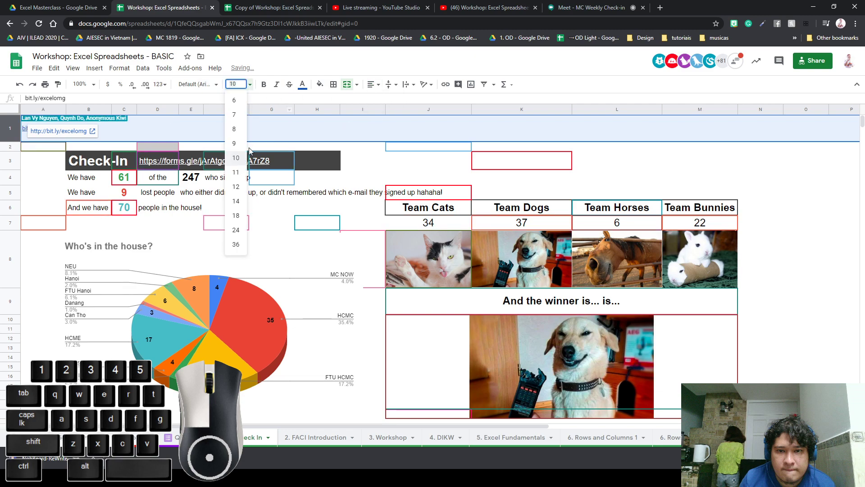
{"action": "left_click", "coordinate": [235, 247]}
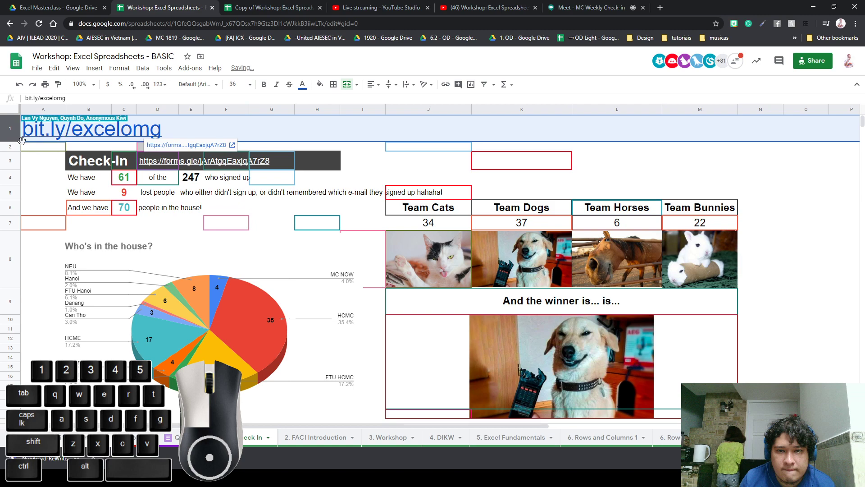
{"action": "left_click", "coordinate": [328, 234]}
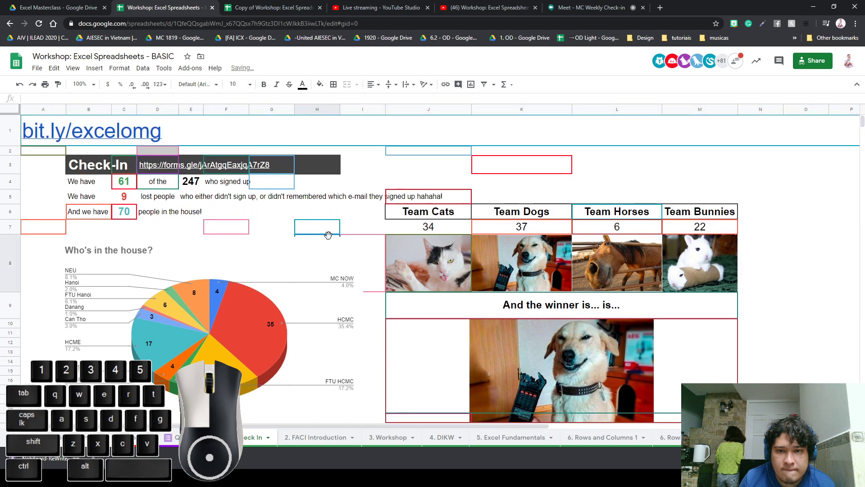
{"action": "left_click", "coordinate": [229, 135]}
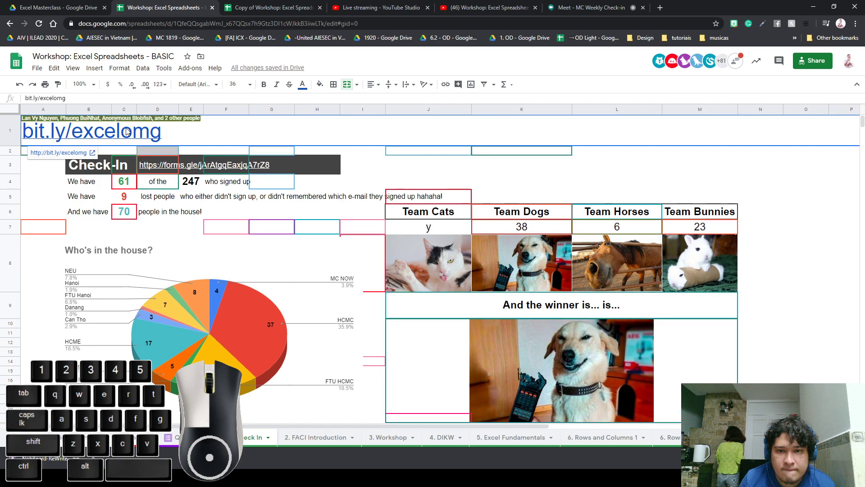
{"action": "left_click", "coordinate": [456, 228]}
{"action": "left_click", "coordinate": [516, 184]}
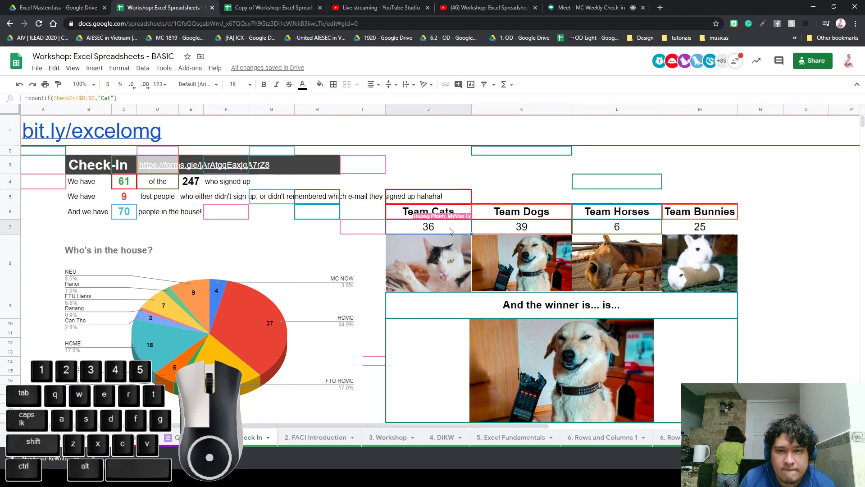
{"action": "left_click", "coordinate": [488, 164]}
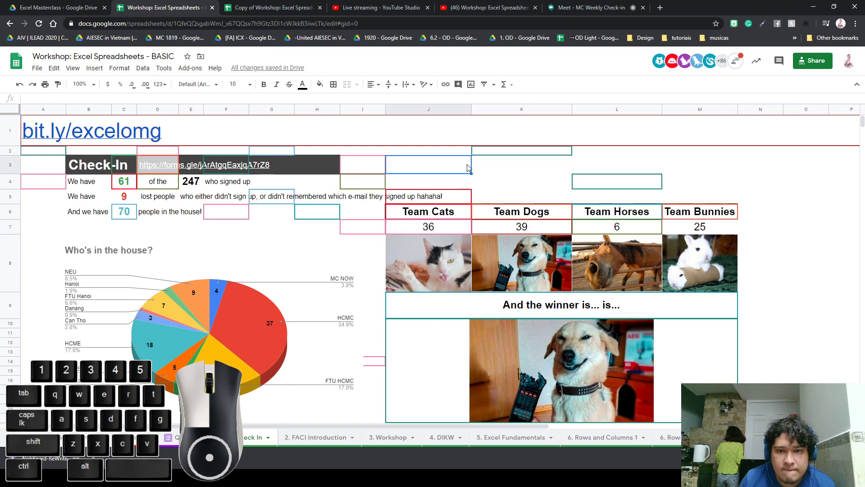
{"action": "left_click", "coordinate": [518, 150]}
{"action": "left_click", "coordinate": [498, 169]}
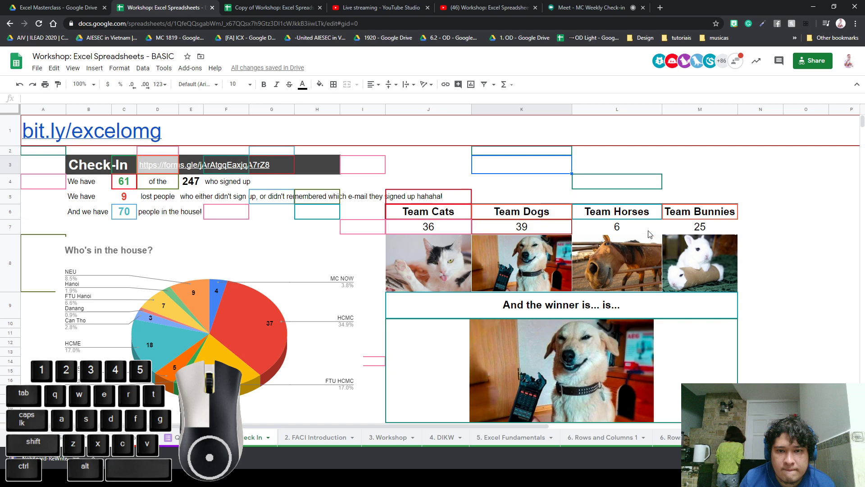
{"action": "left_click", "coordinate": [618, 228]}
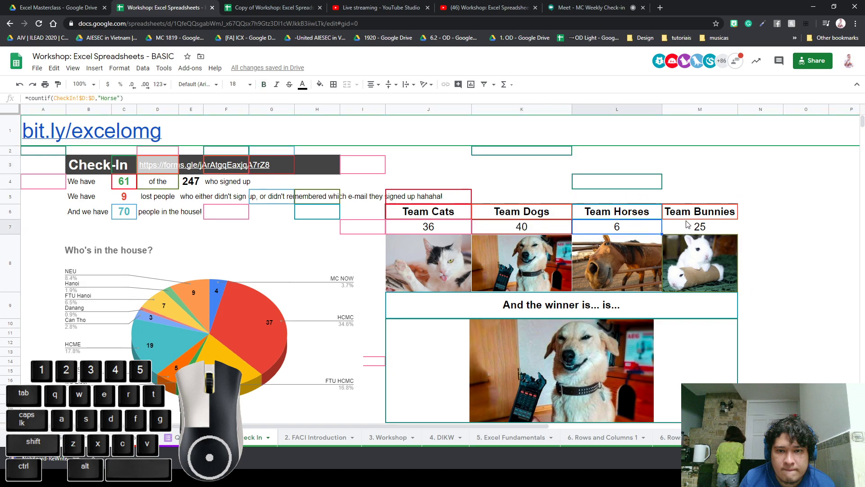
{"action": "left_click", "coordinate": [545, 227]}
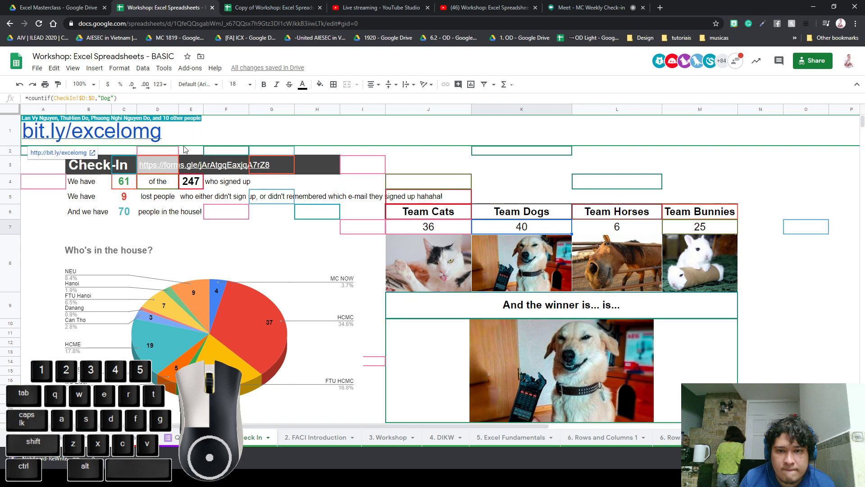
{"action": "left_click", "coordinate": [263, 288]}
{"action": "left_click", "coordinate": [372, 272]}
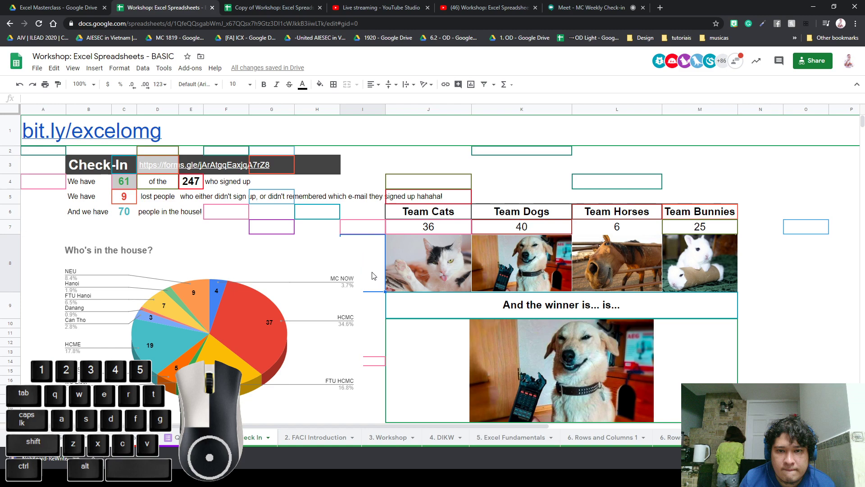
{"action": "left_click_drag", "start_coordinate": [425, 212], "coordinate": [694, 213]}
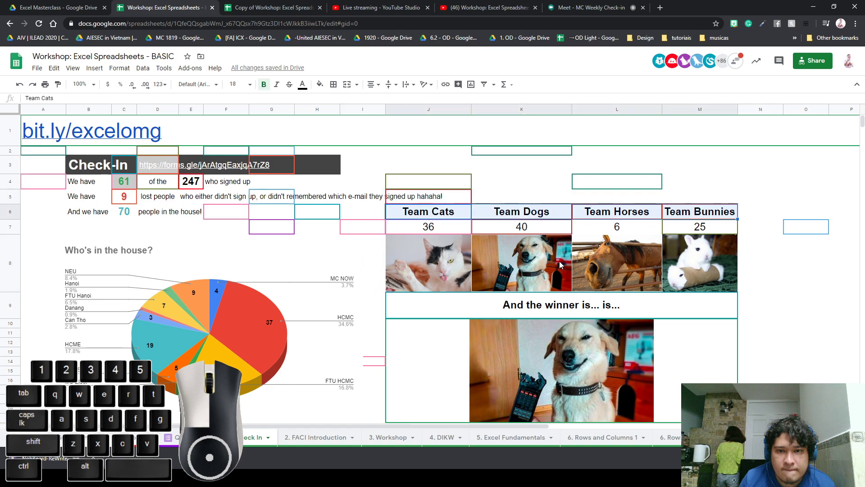
{"action": "left_click", "coordinate": [581, 356]}
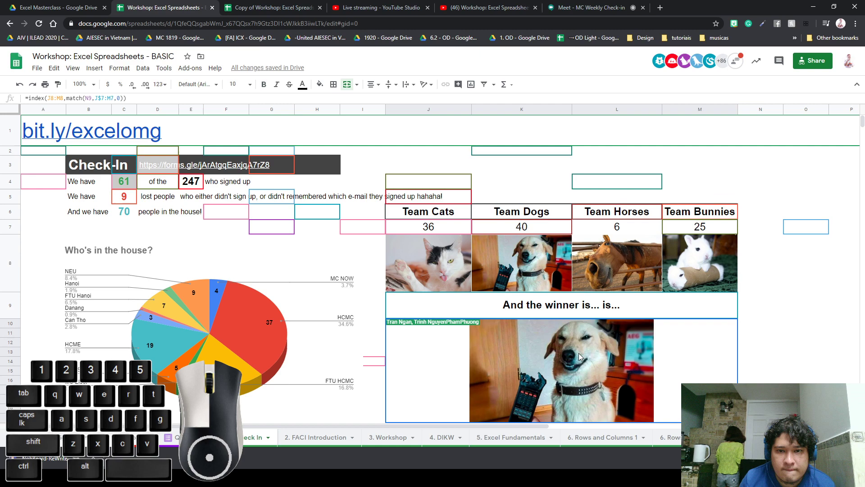
{"action": "left_click", "coordinate": [463, 213]}
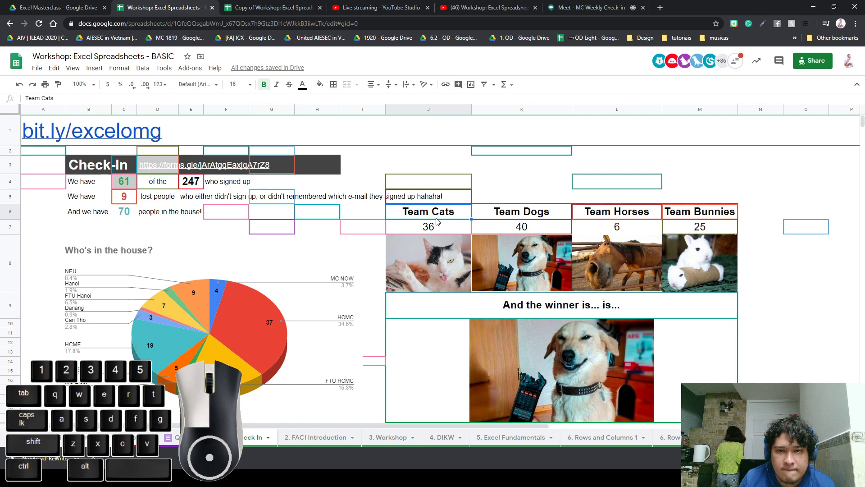
{"action": "left_click", "coordinate": [706, 216]}
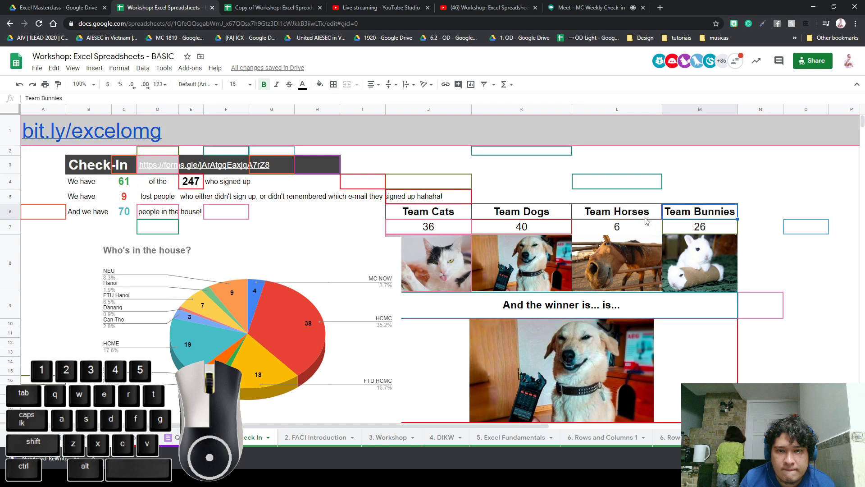
{"action": "left_click", "coordinate": [631, 227]}
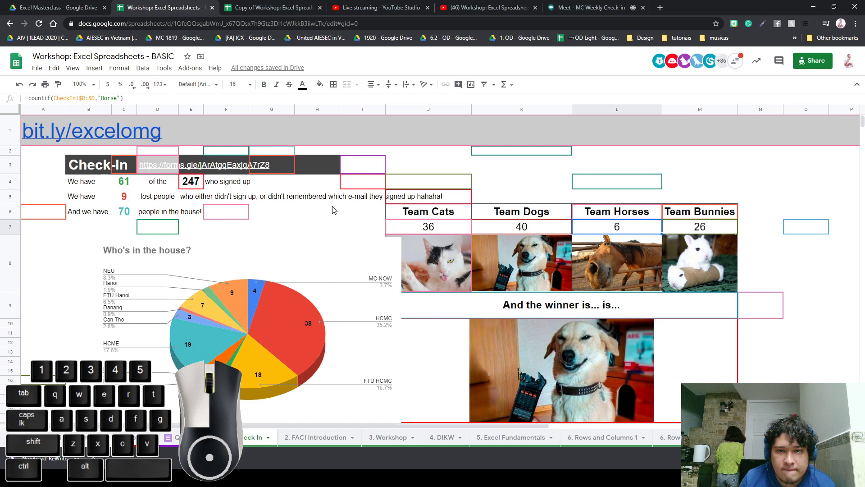
{"action": "left_click", "coordinate": [562, 181]}
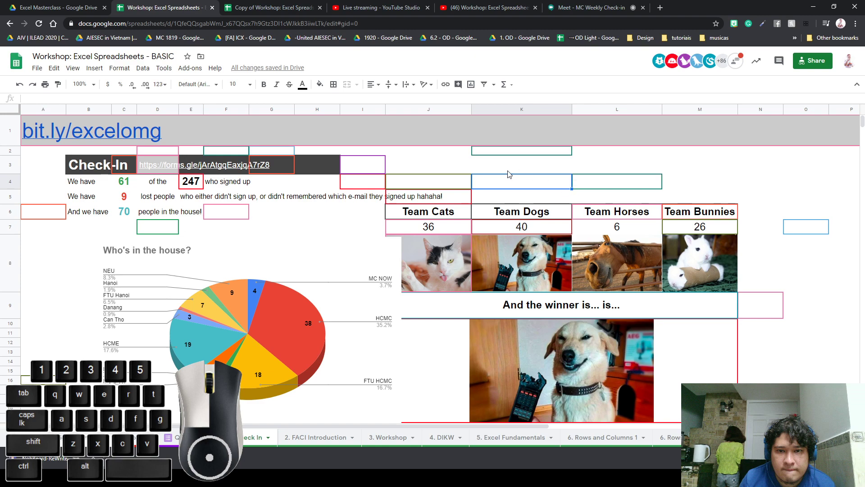
{"action": "key", "text": "Left"}
{"action": "key", "text": "Left"}
{"action": "key", "text": "Left"}
{"action": "key", "text": "Left"}
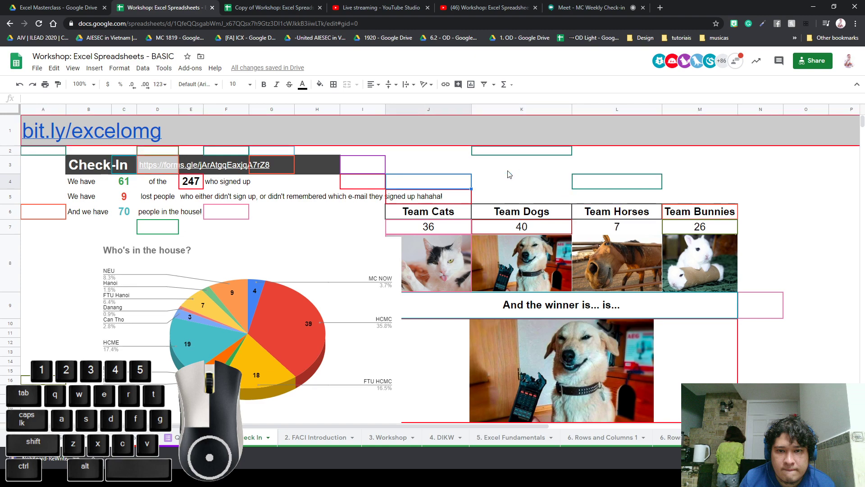
{"action": "key", "text": "Left"}
{"action": "key", "text": "Left"}
{"action": "key", "text": "Left"}
{"action": "key", "text": "Left"}
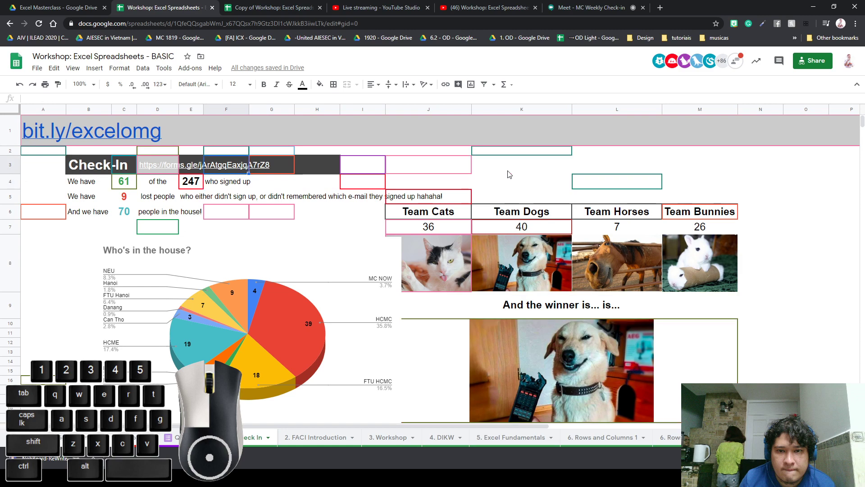
{"action": "key", "text": "Up"}
{"action": "key", "text": "Left"}
{"action": "key", "text": "Right"}
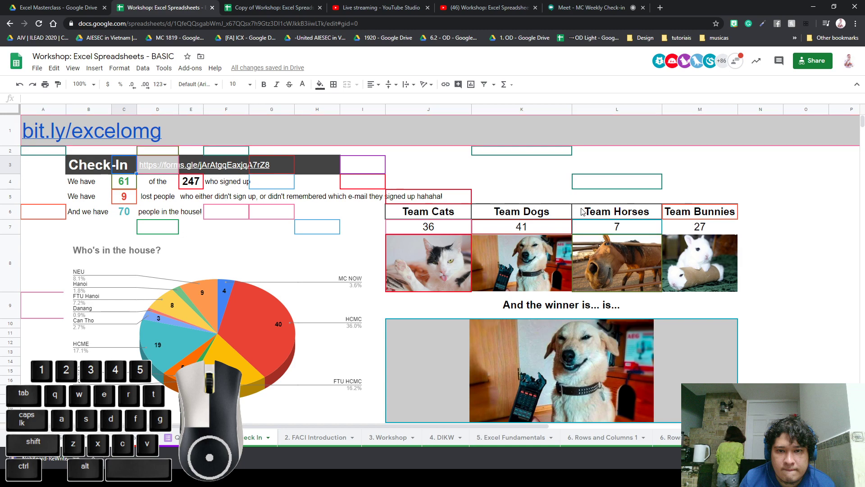
{"action": "left_click", "coordinate": [723, 182]}
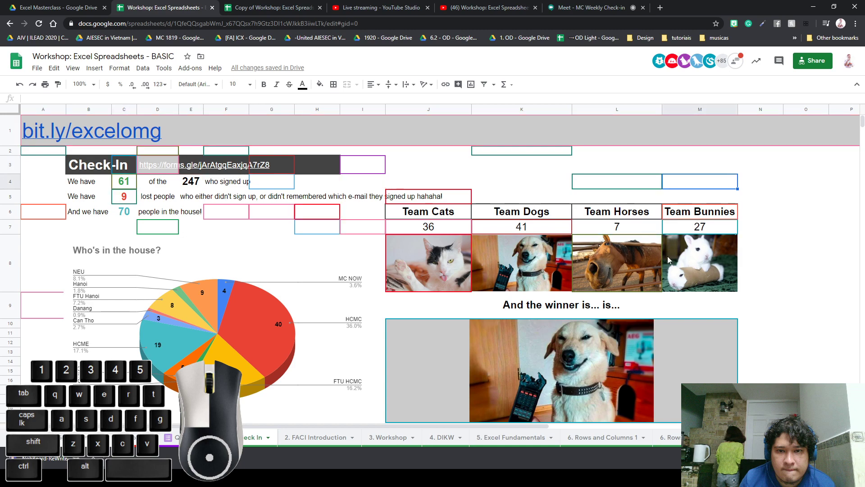
{"action": "left_click", "coordinate": [623, 217]}
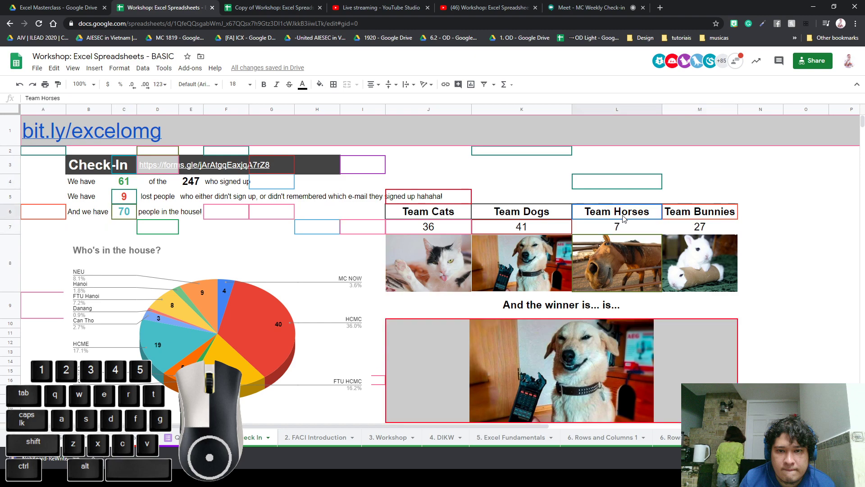
{"action": "mouse_move", "coordinate": [624, 217]}
{"action": "left_mouse_down"}
{"action": "mouse_move", "coordinate": [615, 226]}
{"action": "mouse_move", "coordinate": [623, 224]}
{"action": "left_mouse_up"}
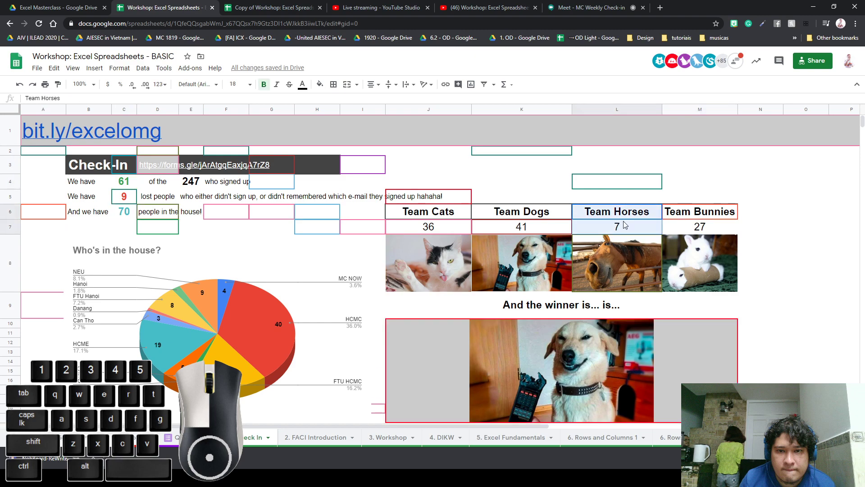
{"action": "left_click", "coordinate": [553, 181]}
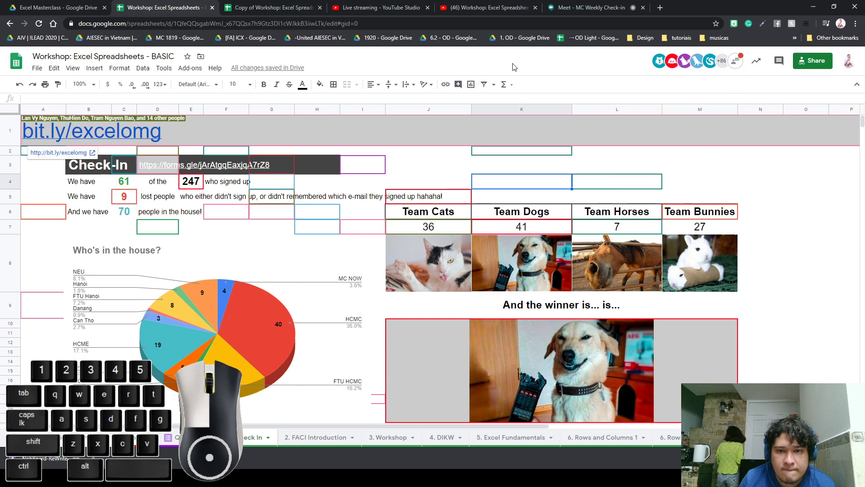
Check the YouTube live stream and spreadsheet copy, ending on the Workshop BASIC dashboard
{"action": "left_click", "coordinate": [489, 7]}
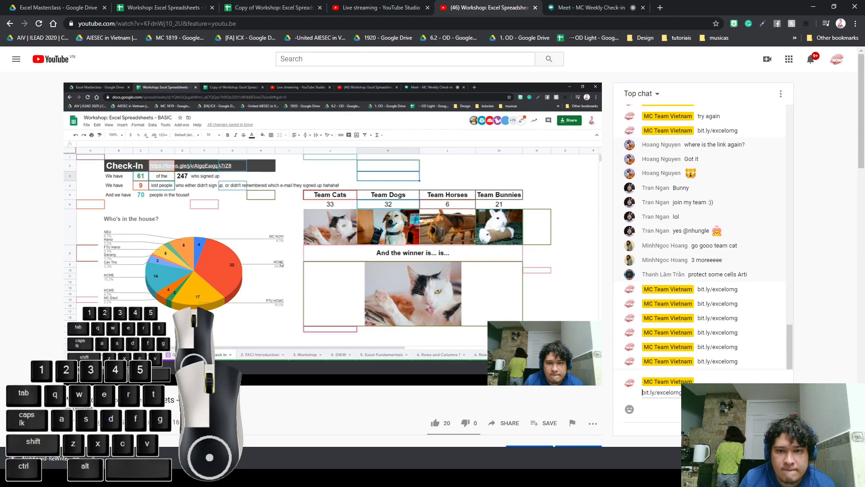
{"action": "left_click", "coordinate": [255, 12]}
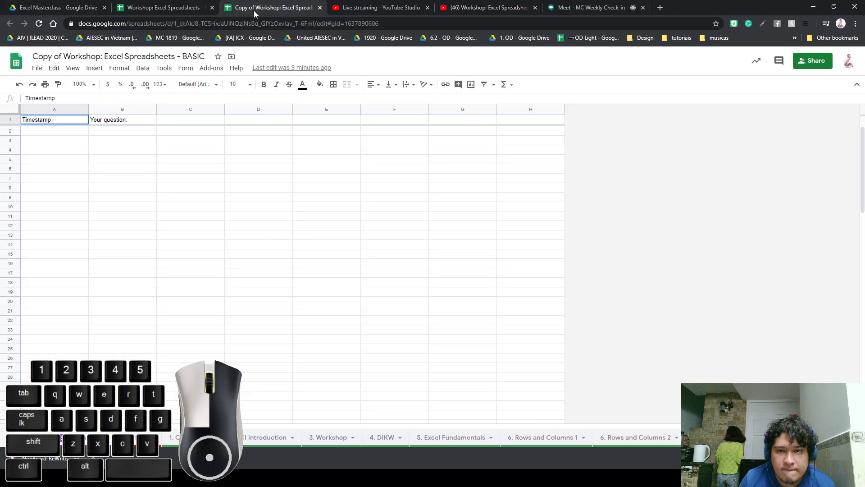
{"action": "left_click", "coordinate": [485, 7]}
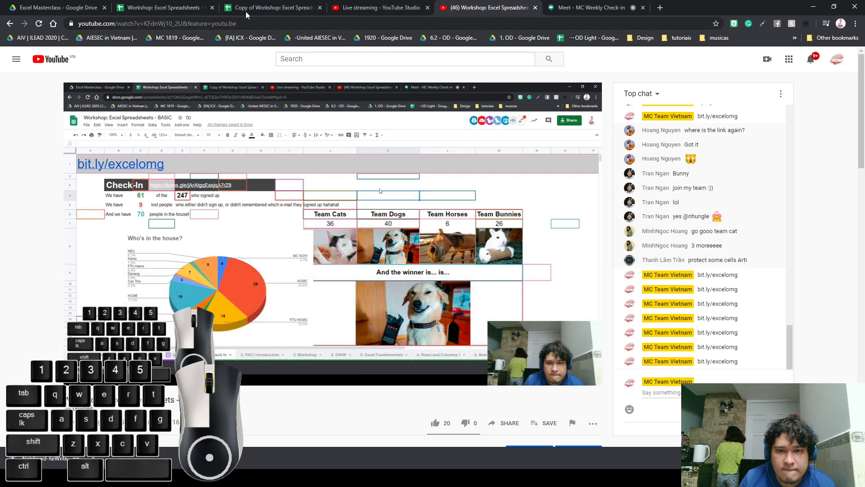
{"action": "left_click", "coordinate": [255, 10]}
{"action": "left_click", "coordinate": [180, 8]}
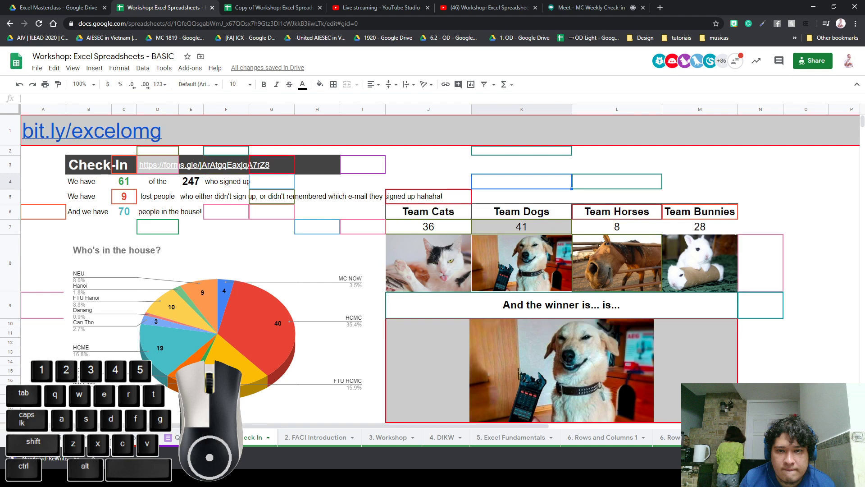
On the e-mail list sheet, fill B1's YES/NO lookup formula down column B
{"action": "left_click", "coordinate": [111, 442]}
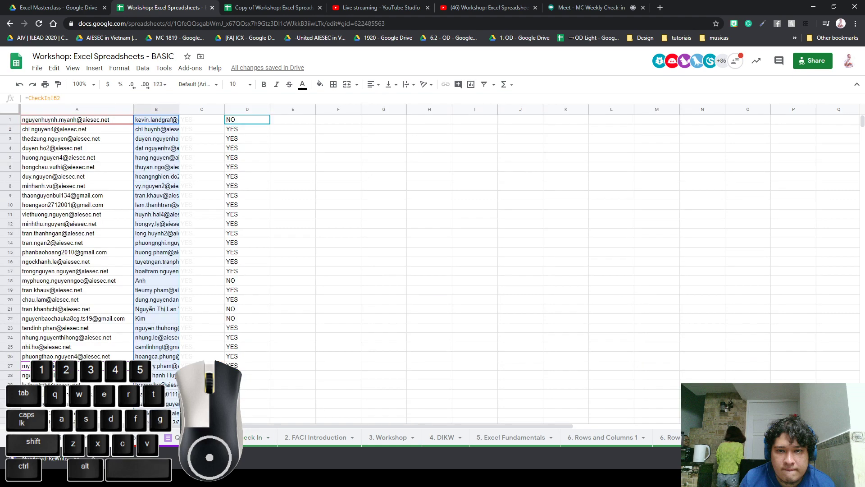
{"action": "left_click", "coordinate": [152, 125]}
{"action": "mouse_move", "coordinate": [179, 124]}
{"action": "left_mouse_down"}
{"action": "mouse_move", "coordinate": [177, 427]}
{"action": "mouse_move", "coordinate": [176, 356]}
{"action": "left_mouse_up"}
Hide the e-mail list sheet
{"action": "scroll", "coordinate": [214, 320], "scroll_direction": "up", "scroll_amount": 3}
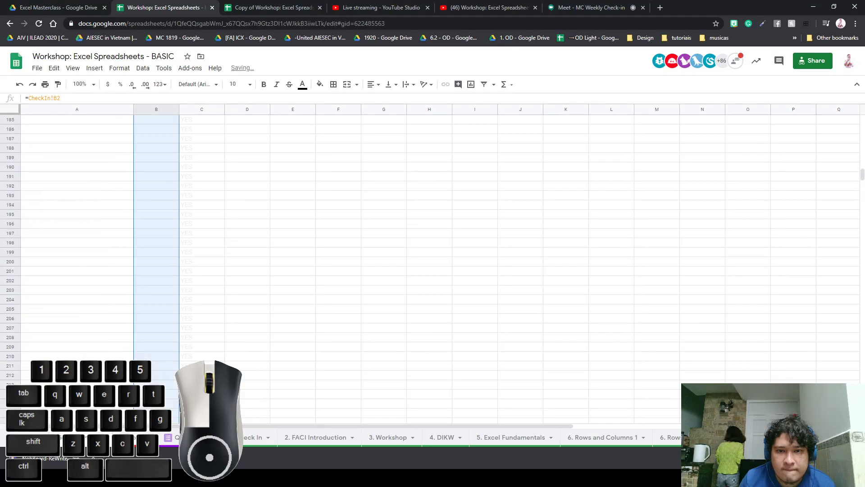
{"action": "right_click", "coordinate": [82, 437]}
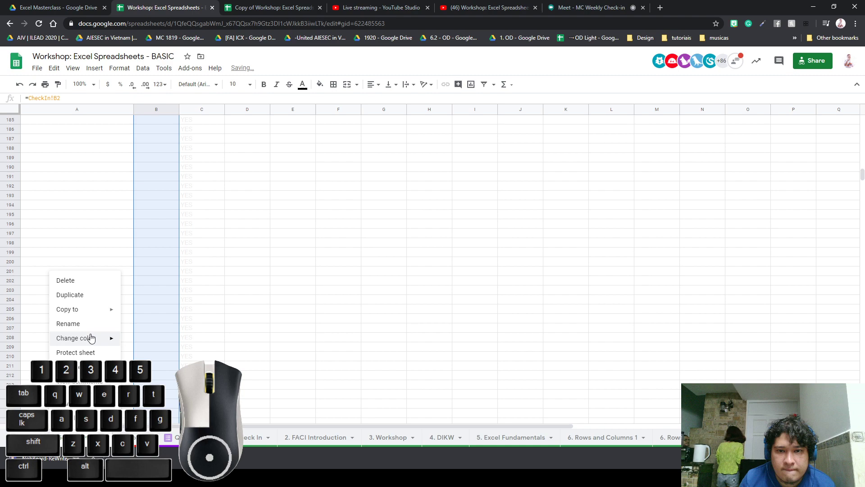
{"action": "left_click", "coordinate": [74, 368]}
Back on the Check-In dashboard, inspect the C5, C4 and C6 tally formulas
{"action": "left_click", "coordinate": [194, 437]}
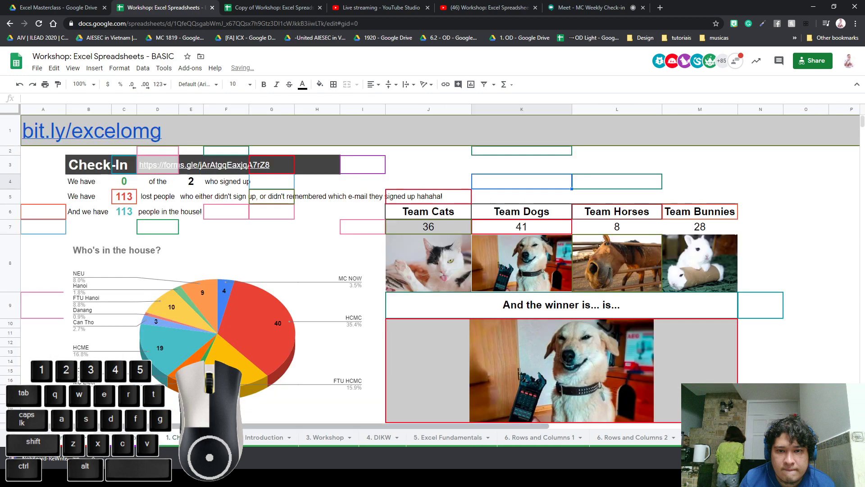
{"action": "left_click", "coordinate": [121, 199]}
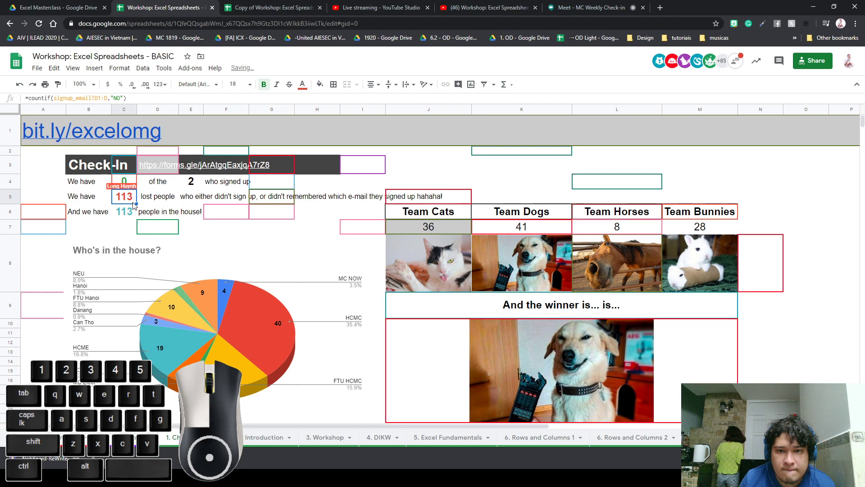
{"action": "left_click", "coordinate": [131, 182]}
{"action": "left_click_drag", "start_coordinate": [125, 185], "coordinate": [127, 211]}
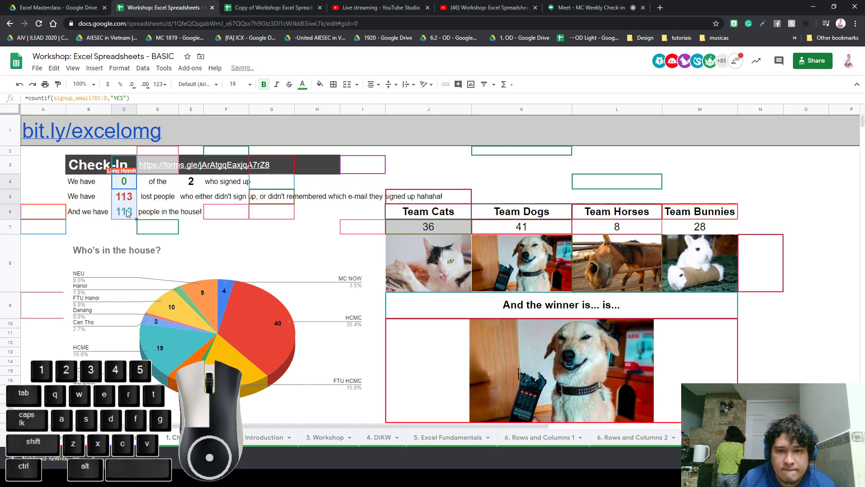
{"action": "left_click", "coordinate": [197, 196]}
{"action": "left_click", "coordinate": [130, 214]}
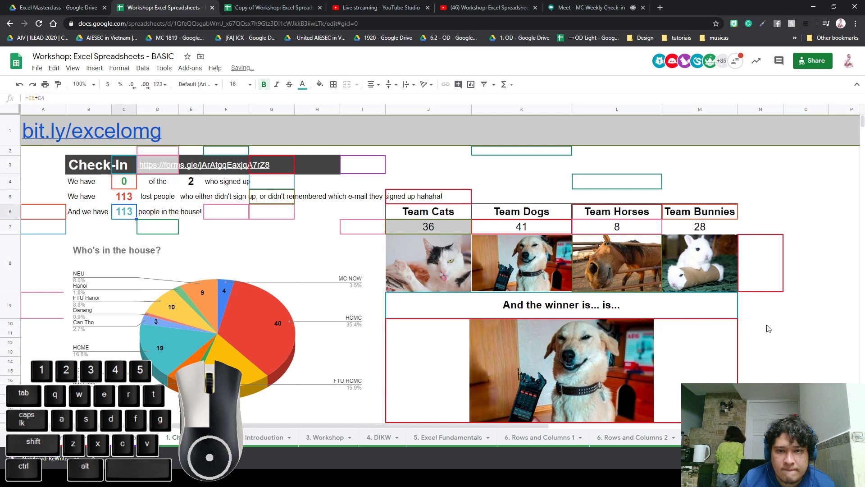
Select the 'And the winner is...' banner, then recheck the C4, C5 and C6 COUNTIF formulas
{"action": "left_click", "coordinate": [578, 309]}
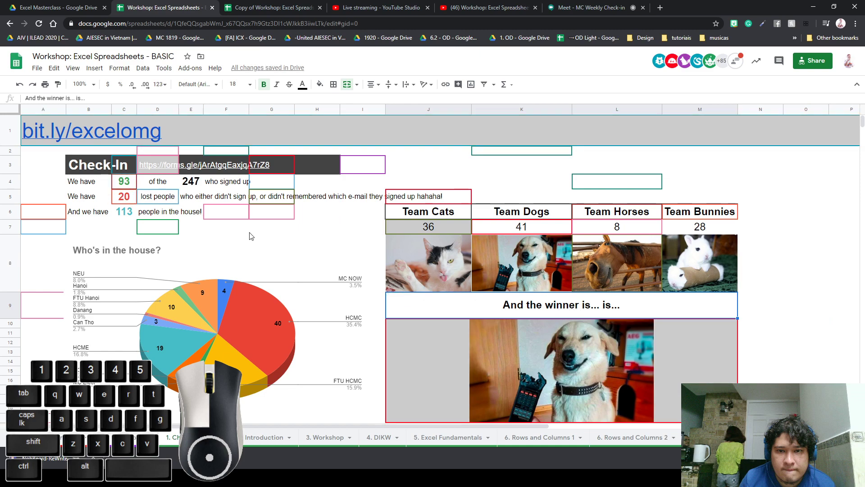
{"action": "left_click", "coordinate": [125, 184]}
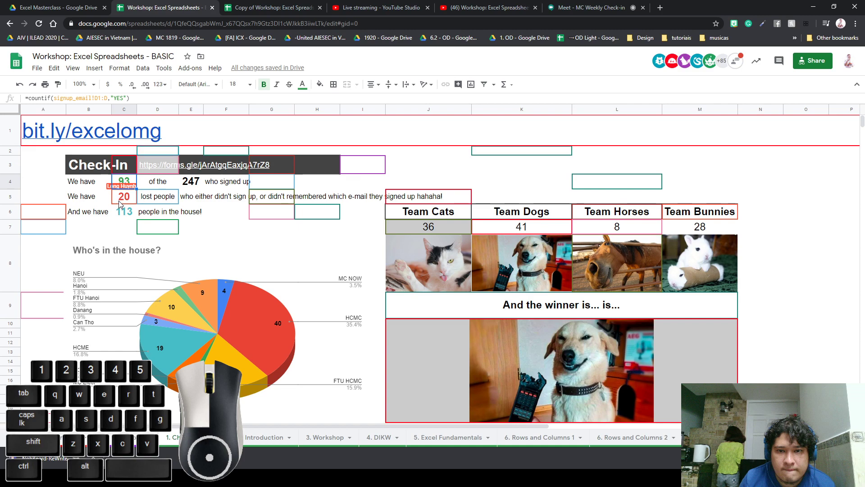
{"action": "left_click", "coordinate": [119, 199]}
{"action": "left_click", "coordinate": [123, 208]}
{"action": "left_click", "coordinate": [131, 200]}
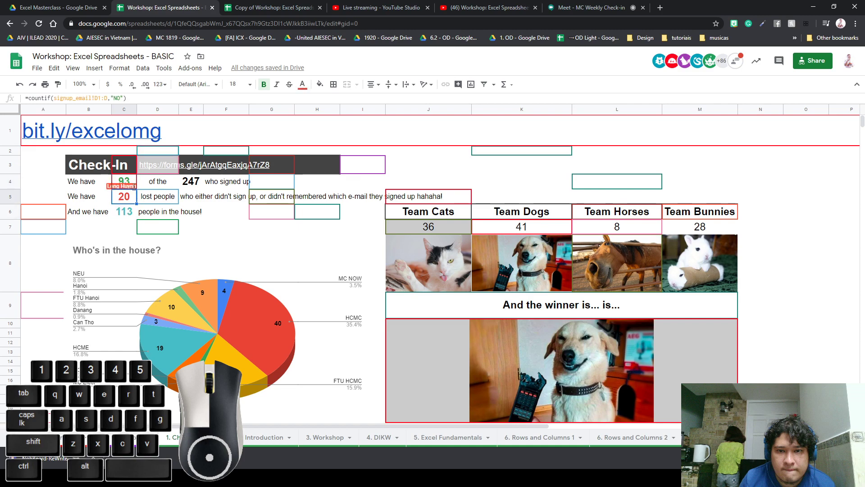
{"action": "left_click", "coordinate": [130, 181]}
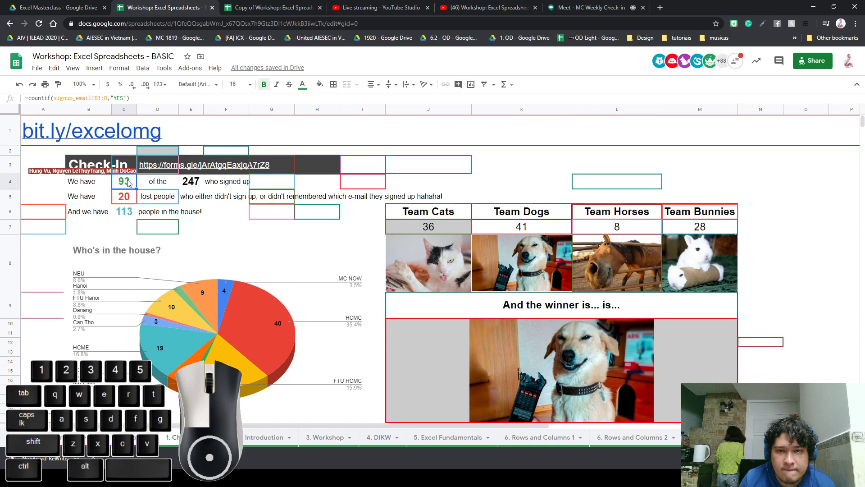
{"action": "left_click", "coordinate": [126, 197]}
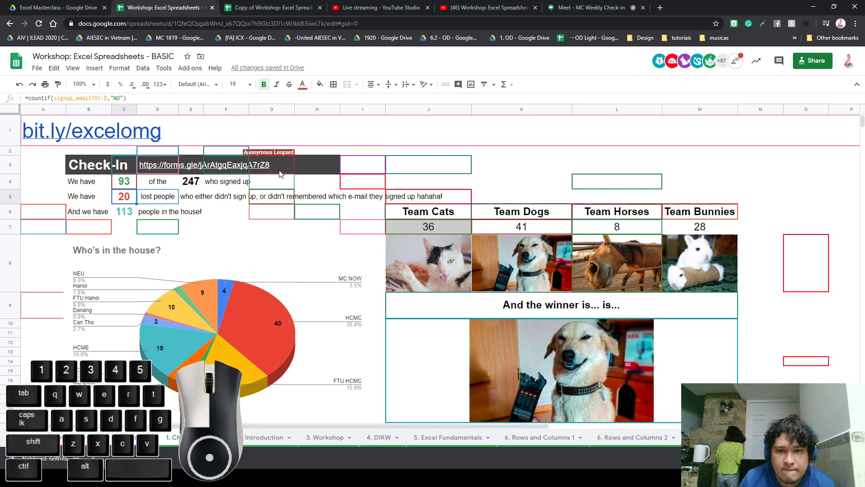
{"action": "left_click", "coordinate": [658, 8]}
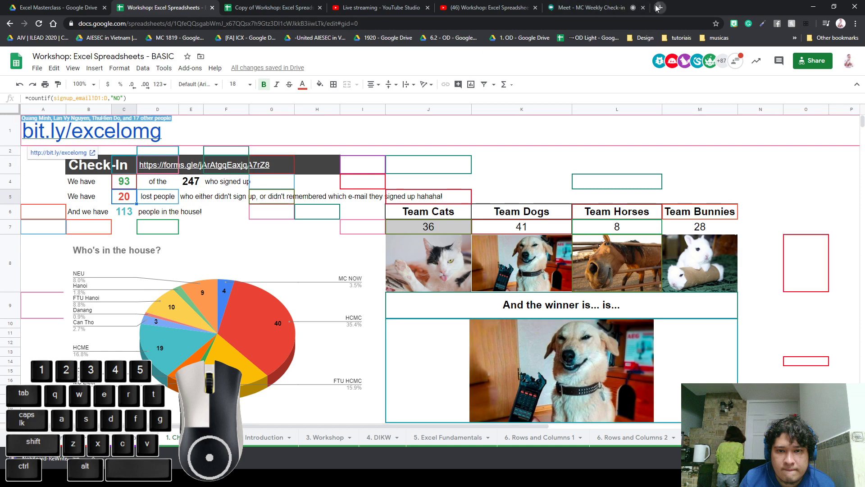
Load aivhub.org/masterclass in the new tab, then return to the Workshop spreadsheet
{"action": "type", "text": "aivhub."}
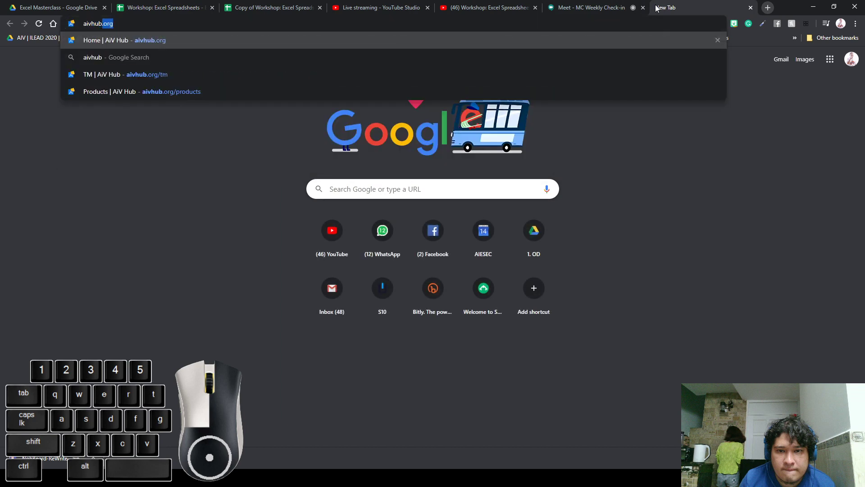
{"action": "type", "text": "or"}
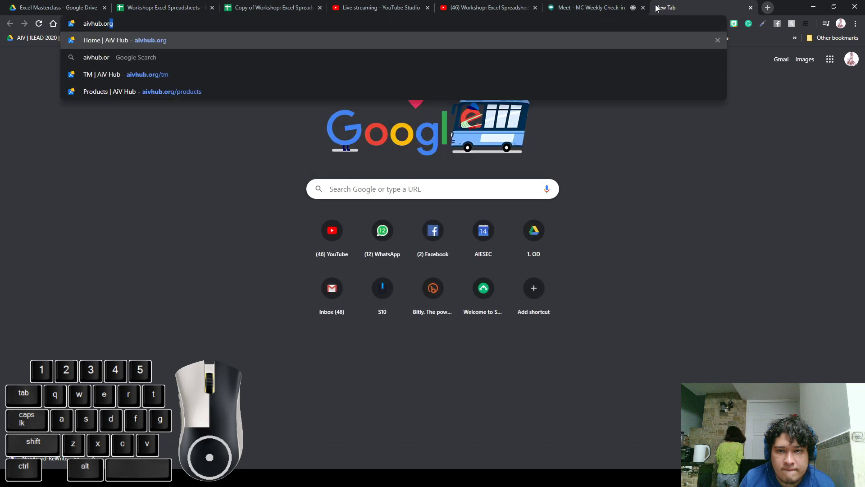
{"action": "type", "text": "g/masterc"}
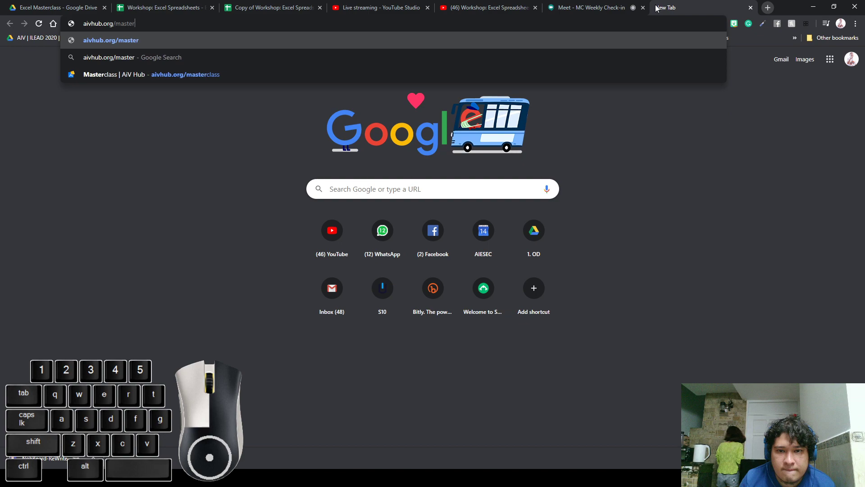
{"action": "type", "text": "lass"}
{"action": "key", "text": "Return"}
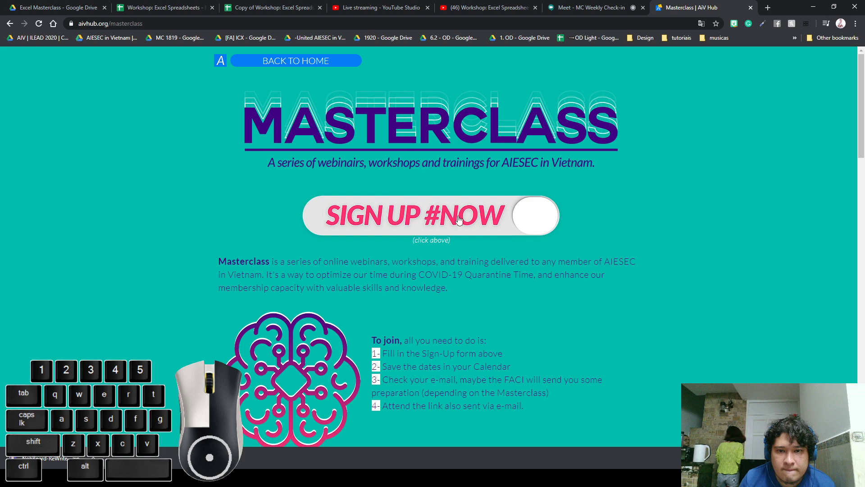
{"action": "left_click", "coordinate": [190, 9]}
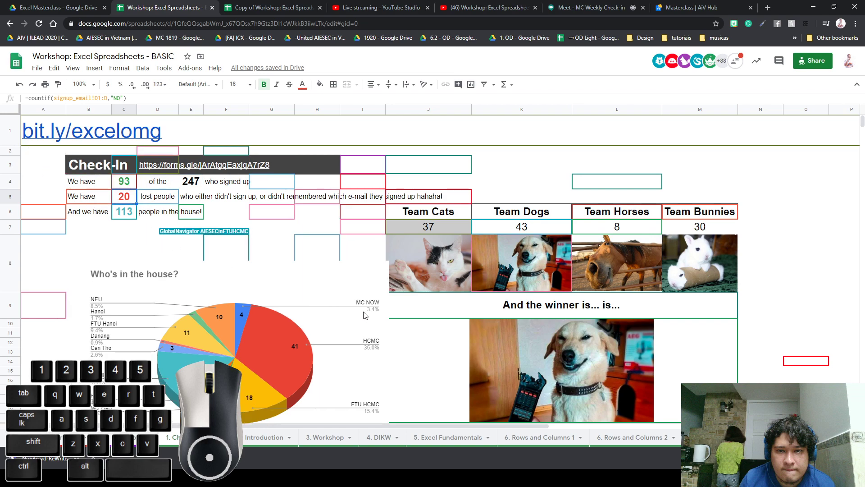
{"action": "left_click", "coordinate": [306, 332]}
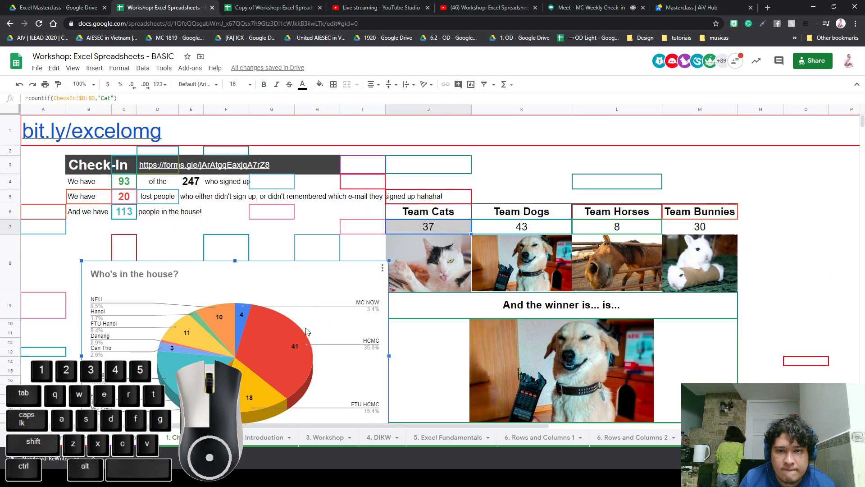
{"action": "left_click", "coordinate": [392, 272]}
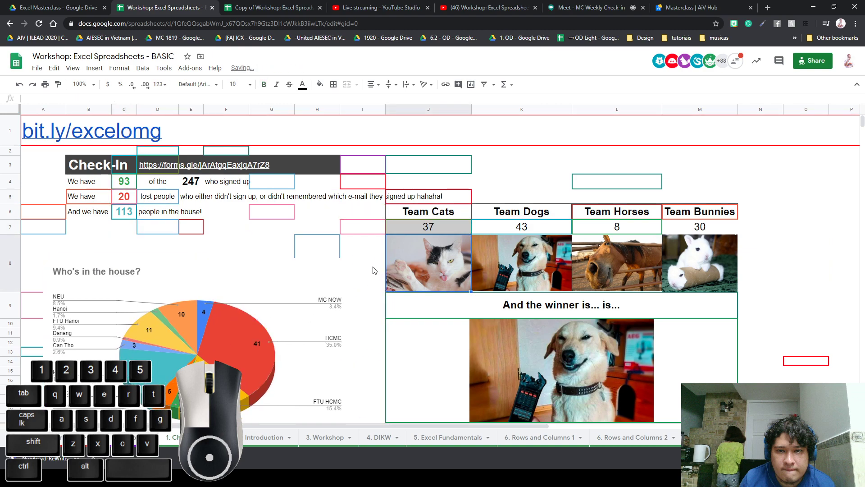
{"action": "left_click", "coordinate": [374, 271]}
{"action": "left_click", "coordinate": [426, 226]}
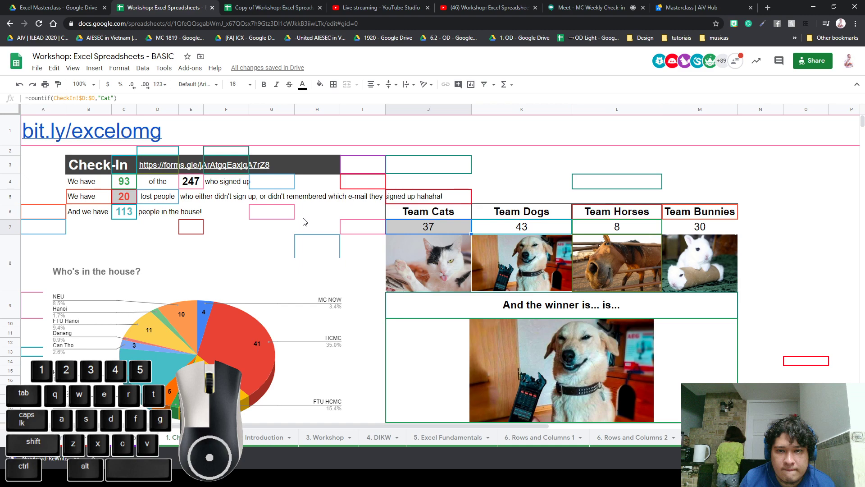
Open the '2. FACI Introduction' sheet
{"action": "left_click", "coordinate": [267, 438]}
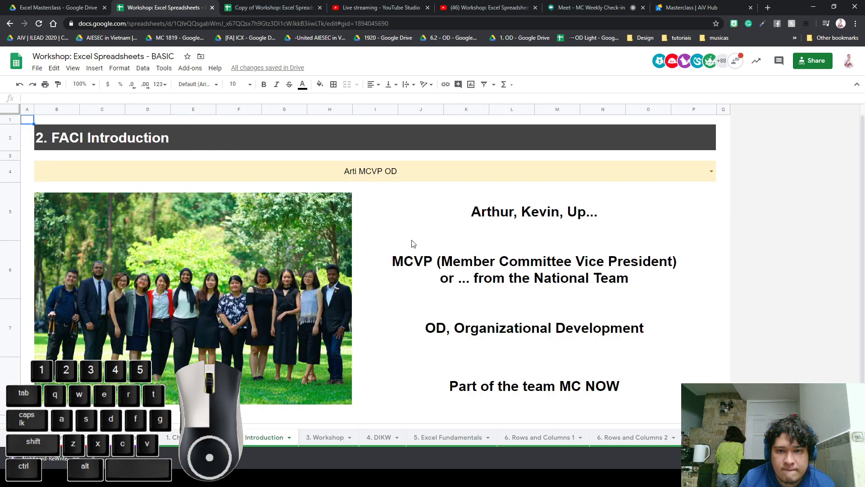
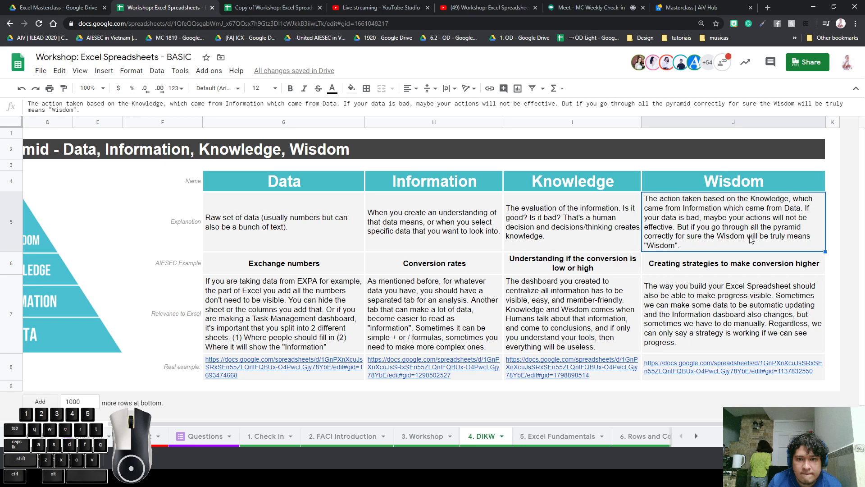
Review the DIKW example and Data cells, then open G8's Data real-example link in a new tab
{"action": "left_click", "coordinate": [707, 271]}
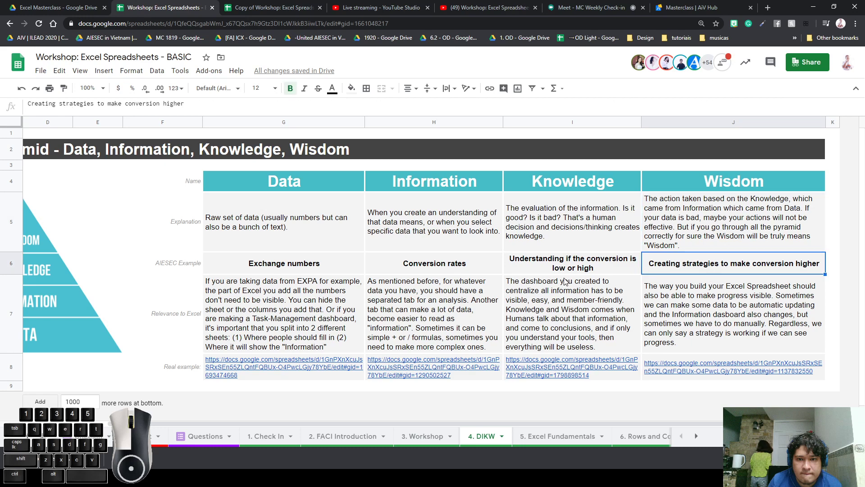
{"action": "left_click_drag", "start_coordinate": [304, 263], "coordinate": [333, 268]}
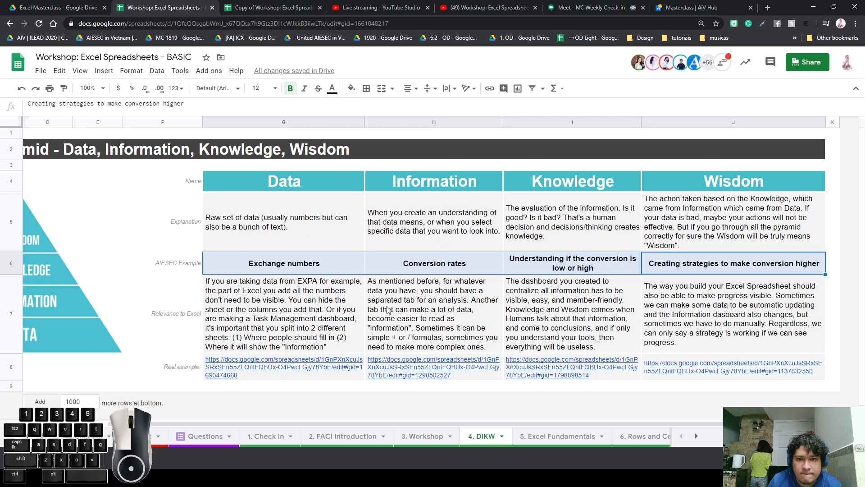
{"action": "left_click", "coordinate": [358, 316]}
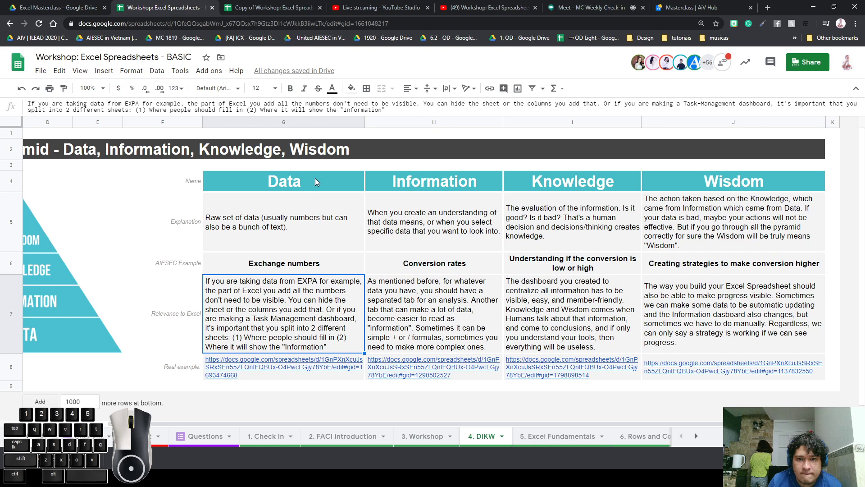
{"action": "left_click_drag", "start_coordinate": [315, 182], "coordinate": [321, 360]}
{"action": "left_click", "coordinate": [319, 314]}
{"action": "left_click", "coordinate": [318, 364]}
{"action": "left_click", "coordinate": [281, 347]}
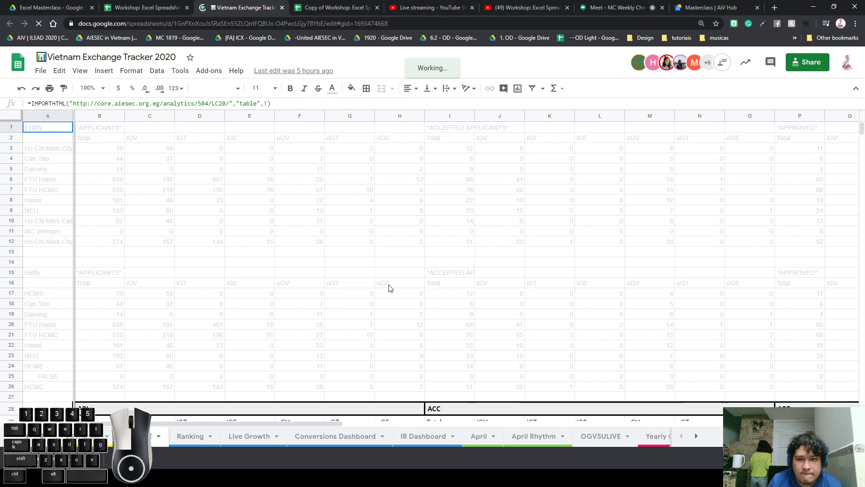
Browse the tracker's IMPORTHTML applicant data, highlighting C6:O13, then go back to the Workshop tab
{"action": "scroll", "coordinate": [328, 323], "scroll_direction": "down", "scroll_amount": 2}
{"action": "scroll", "coordinate": [343, 324], "scroll_direction": "down", "scroll_amount": 10}
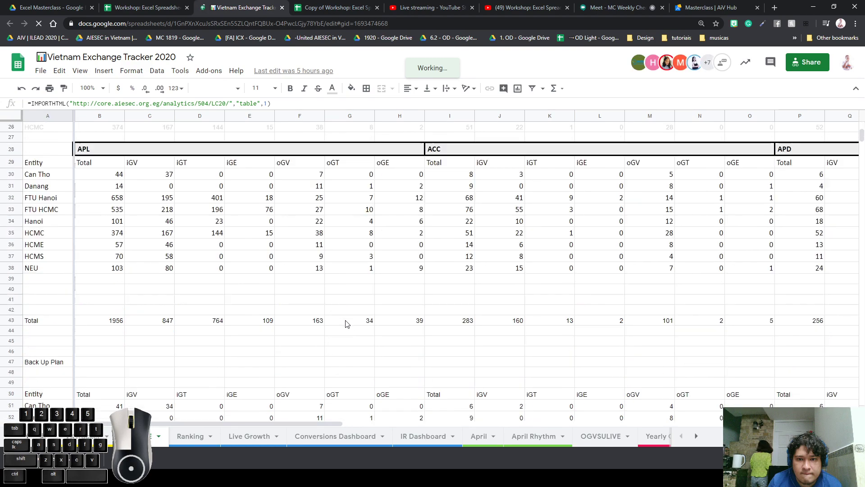
{"action": "scroll", "coordinate": [351, 324], "scroll_direction": "down", "scroll_amount": 9}
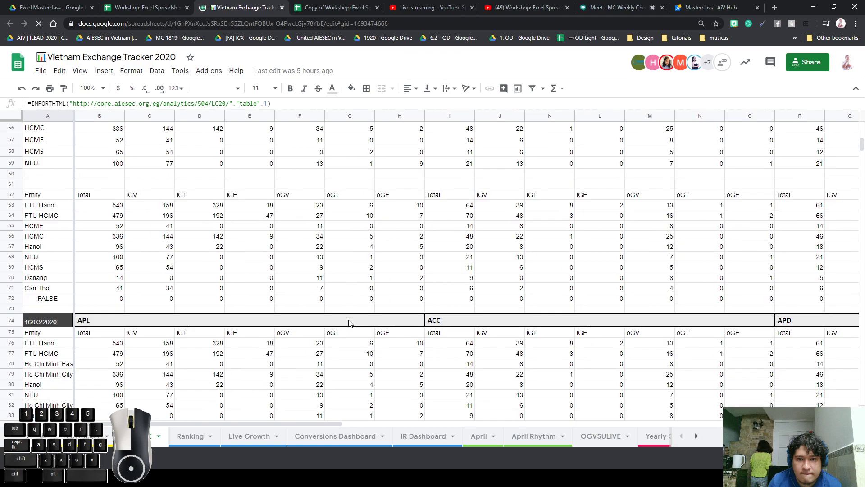
{"action": "scroll", "coordinate": [369, 319], "scroll_direction": "up", "scroll_amount": 15}
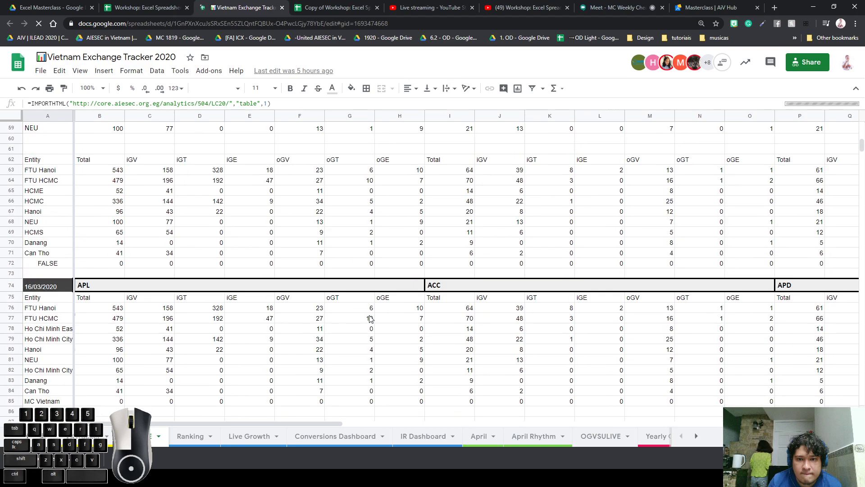
{"action": "scroll", "coordinate": [369, 319], "scroll_direction": "up", "scroll_amount": 7}
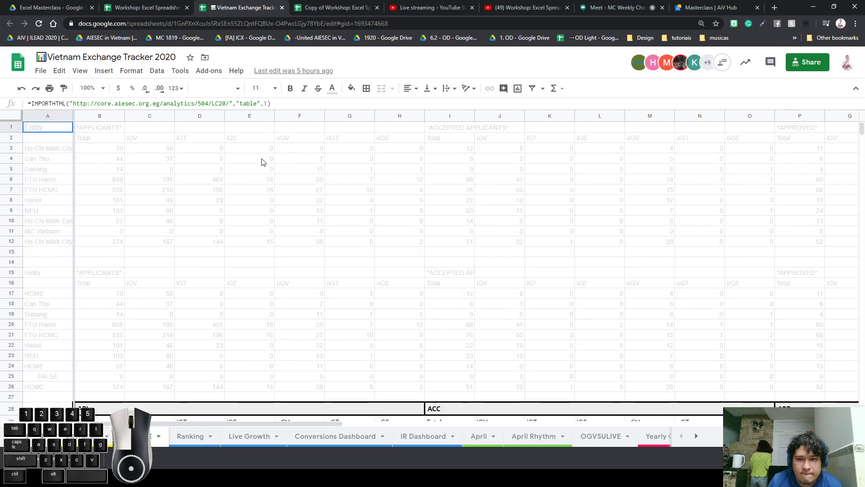
{"action": "left_click_drag", "start_coordinate": [154, 180], "coordinate": [762, 252]}
{"action": "scroll", "coordinate": [497, 309], "scroll_direction": "down", "scroll_amount": 8}
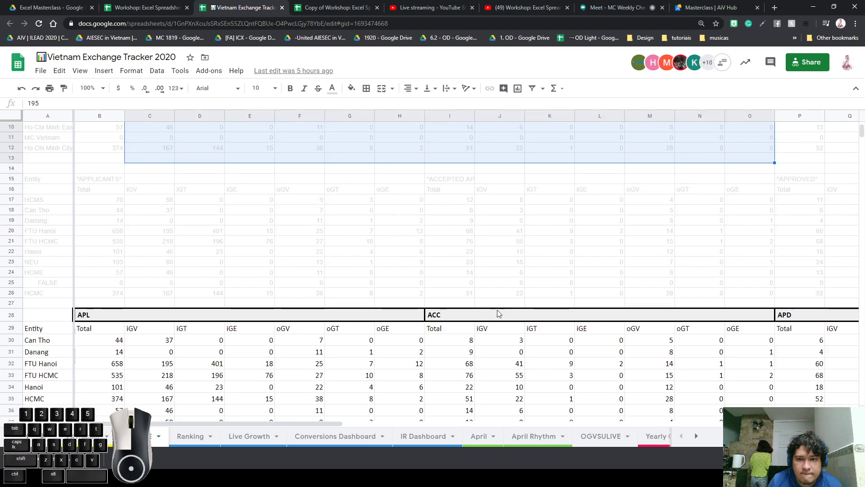
{"action": "scroll", "coordinate": [158, 185], "scroll_direction": "up", "scroll_amount": 3}
{"action": "left_click_drag", "start_coordinate": [151, 196], "coordinate": [735, 298]}
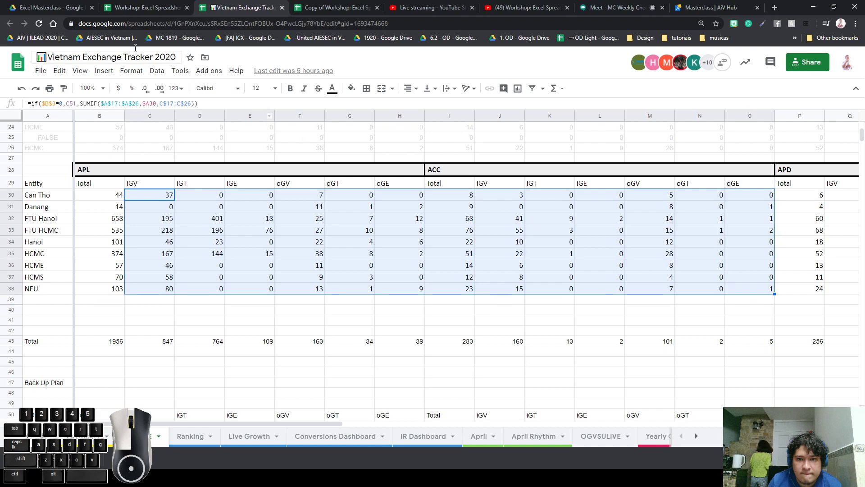
{"action": "left_click", "coordinate": [143, 8]}
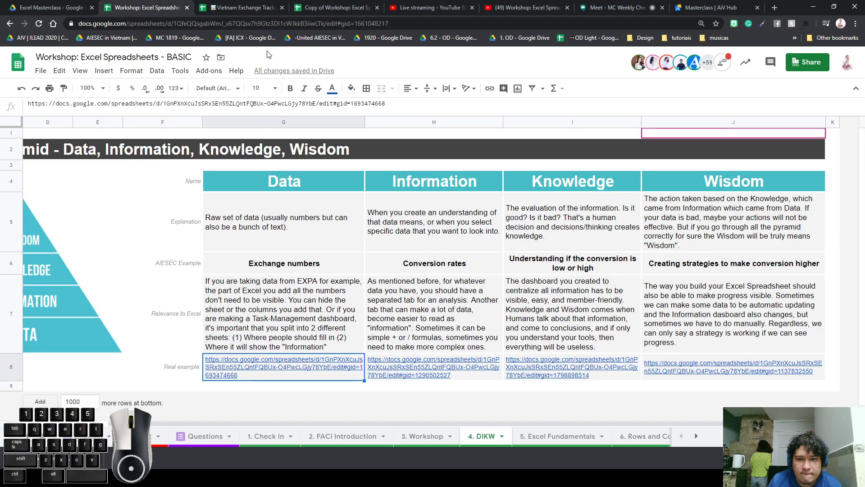
Close the tracker tab and open the Information column's real-example link from H8 in a new tab
{"action": "left_click", "coordinate": [283, 8]}
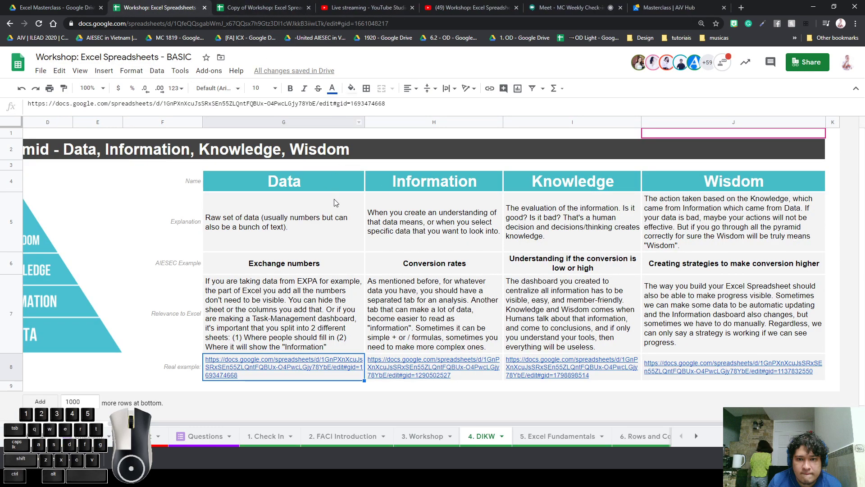
{"action": "left_click", "coordinate": [431, 347]}
{"action": "left_click", "coordinate": [432, 371]}
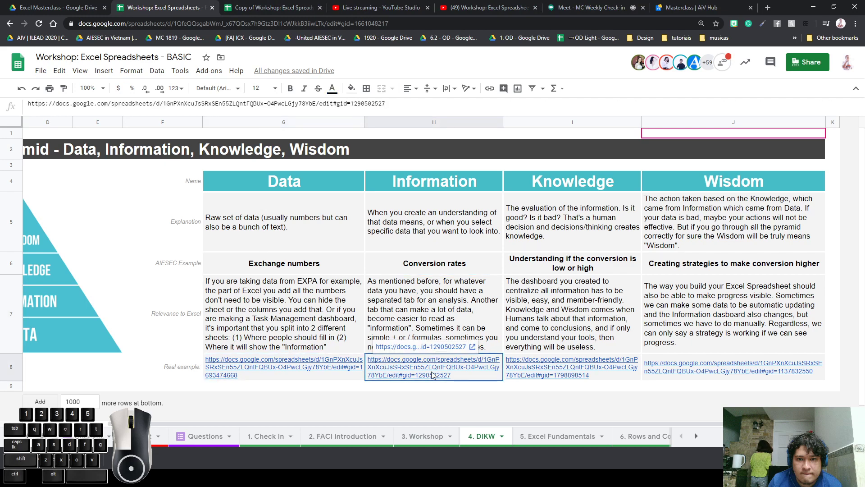
{"action": "left_click", "coordinate": [434, 348]}
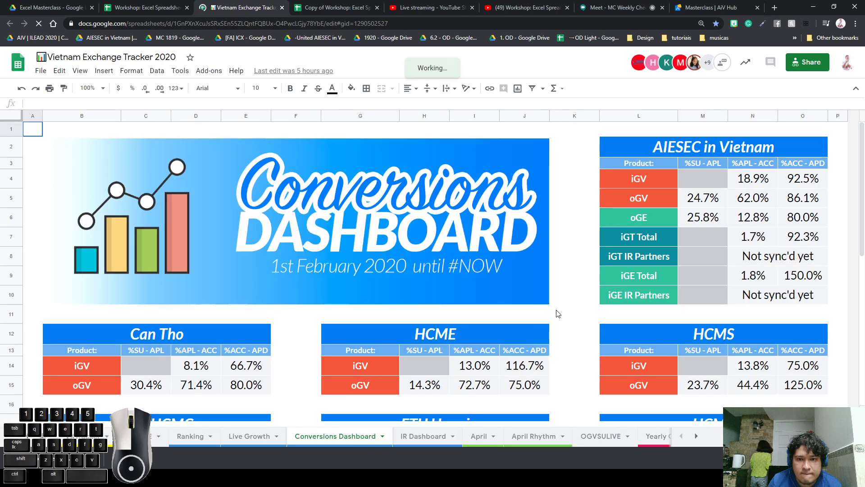
Inspect the HCME conversion percentage formulas in I14:J15, such as 13.0%, 116.7% and 75.0%
{"action": "scroll", "coordinate": [557, 313], "scroll_direction": "down", "scroll_amount": 1}
{"action": "scroll", "coordinate": [557, 313], "scroll_direction": "down", "scroll_amount": 2}
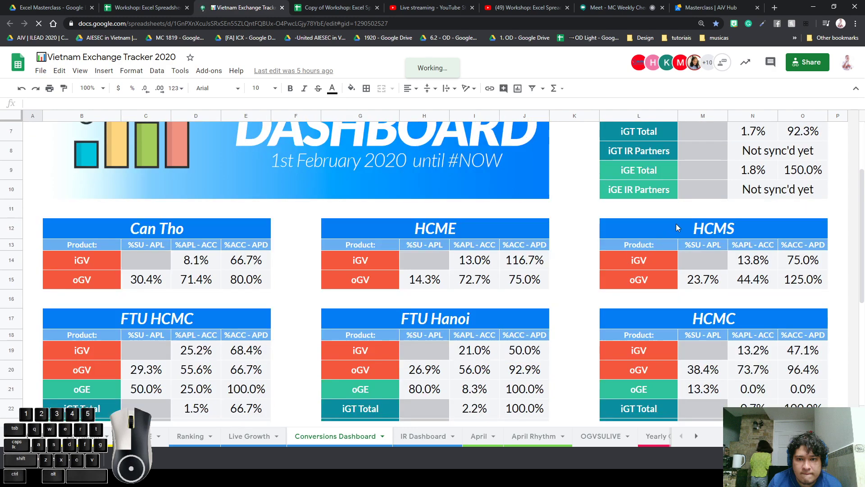
{"action": "left_click", "coordinate": [490, 266]}
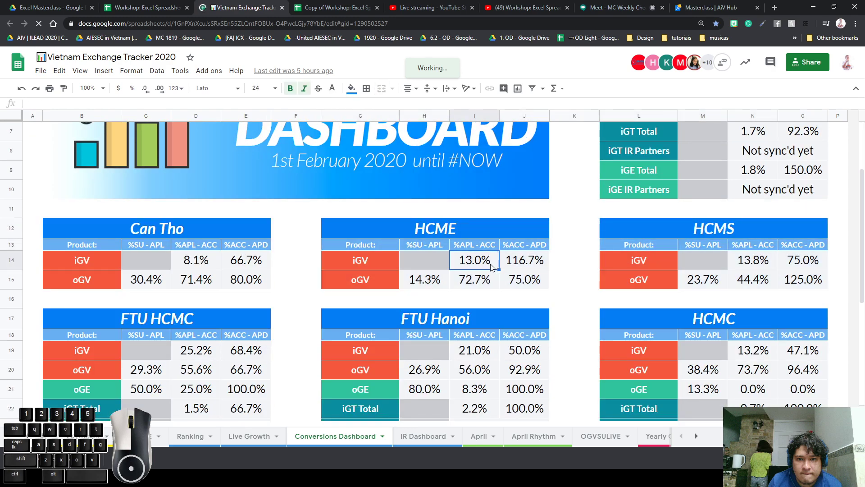
{"action": "key", "text": "shift+Down"}
{"action": "key", "text": "shift+Right"}
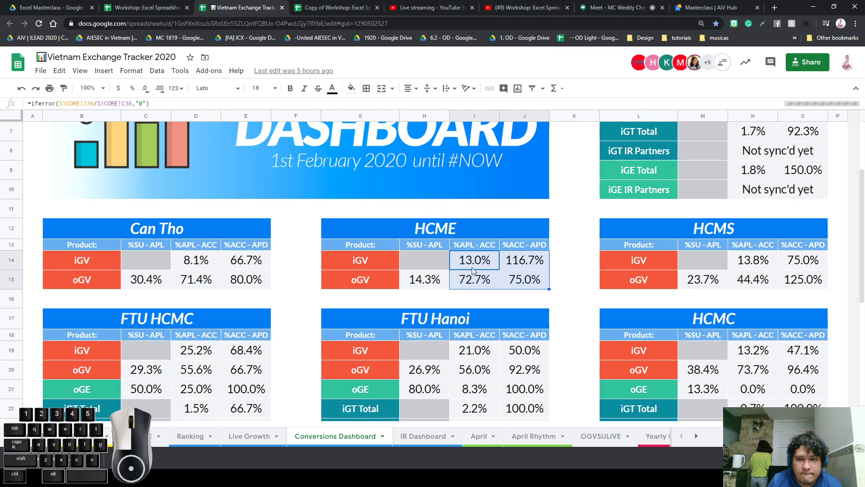
{"action": "left_click", "coordinate": [471, 268]}
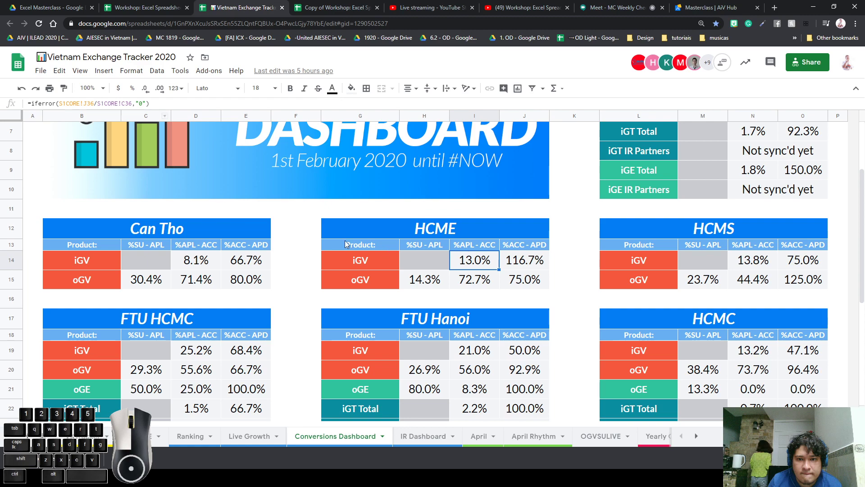
{"action": "left_click", "coordinate": [514, 261]}
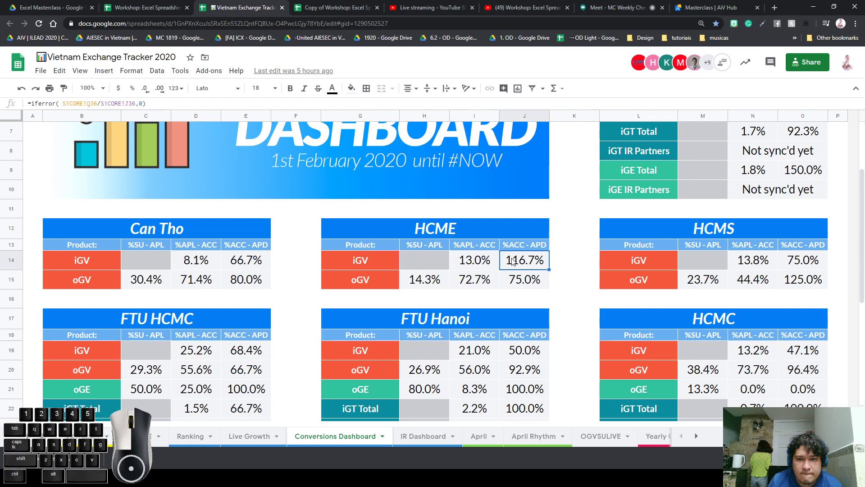
{"action": "left_click", "coordinate": [490, 268]}
{"action": "left_click_drag", "start_coordinate": [485, 283], "coordinate": [525, 266]}
{"action": "left_click", "coordinate": [547, 280]}
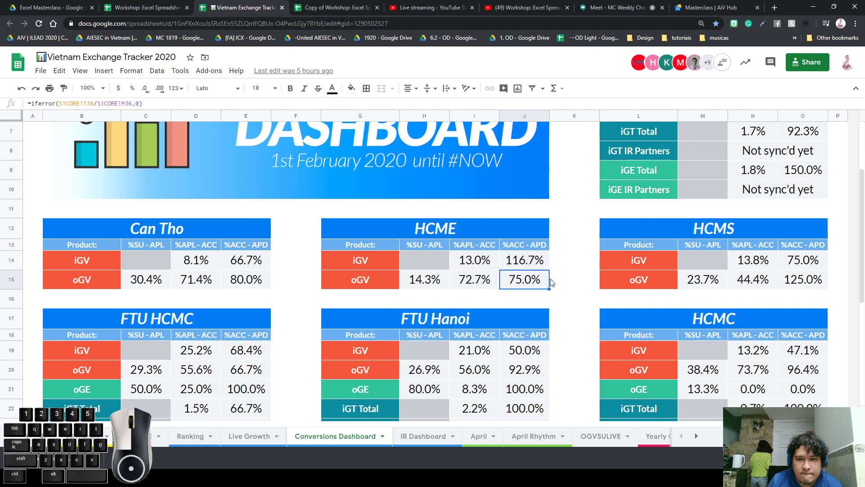
Review the FTU Hanoi percentages I19:J25, then return to the DIKW sheet's G7:H7 relevance texts
{"action": "scroll", "coordinate": [546, 282], "scroll_direction": "down", "scroll_amount": 3}
{"action": "left_click_drag", "start_coordinate": [516, 236], "coordinate": [484, 348]}
{"action": "left_click", "coordinate": [573, 276]}
{"action": "scroll", "coordinate": [289, 207], "scroll_direction": "up", "scroll_amount": 2}
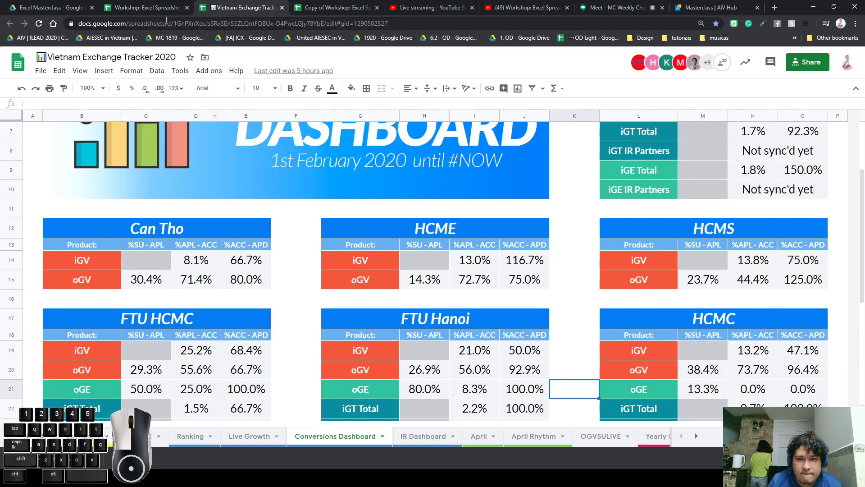
{"action": "left_click", "coordinate": [148, 8]}
{"action": "left_click_drag", "start_coordinate": [337, 315], "coordinate": [373, 323]}
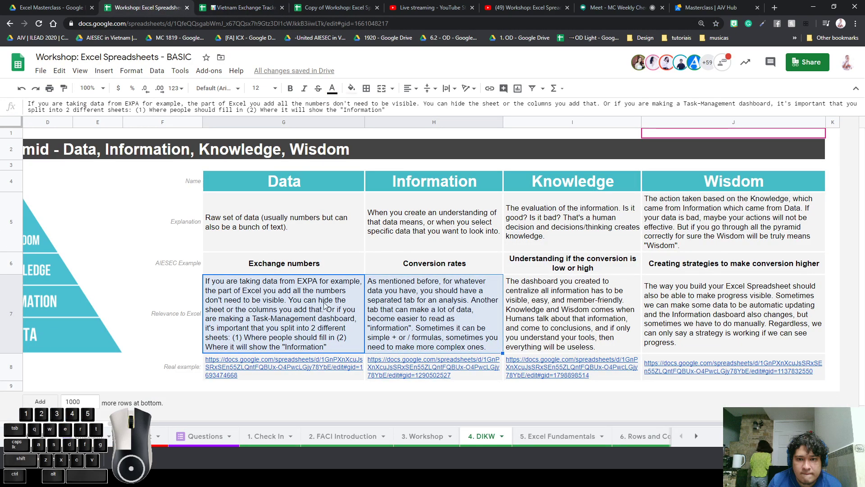
In the tracker, revisit the imported data sheet and Conversions Dashboard, then return to the DIKW sheet
{"action": "left_click", "coordinate": [334, 288]}
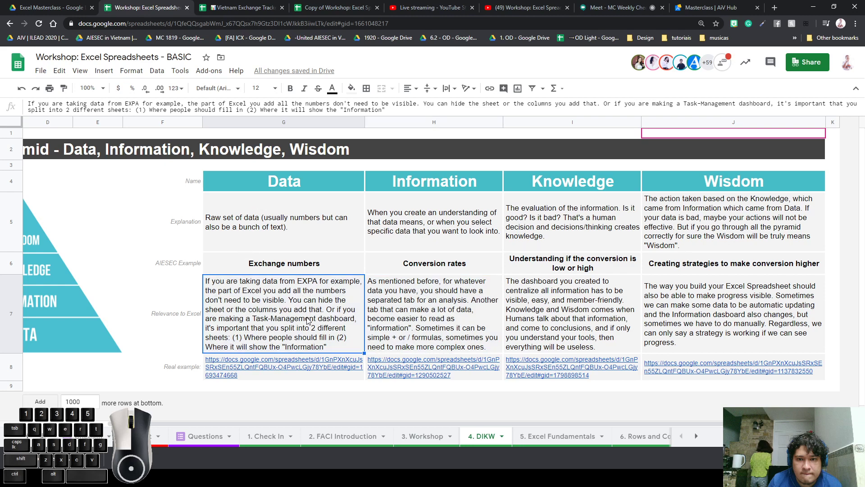
{"action": "left_click", "coordinate": [254, 7]}
{"action": "left_click", "coordinate": [151, 437]}
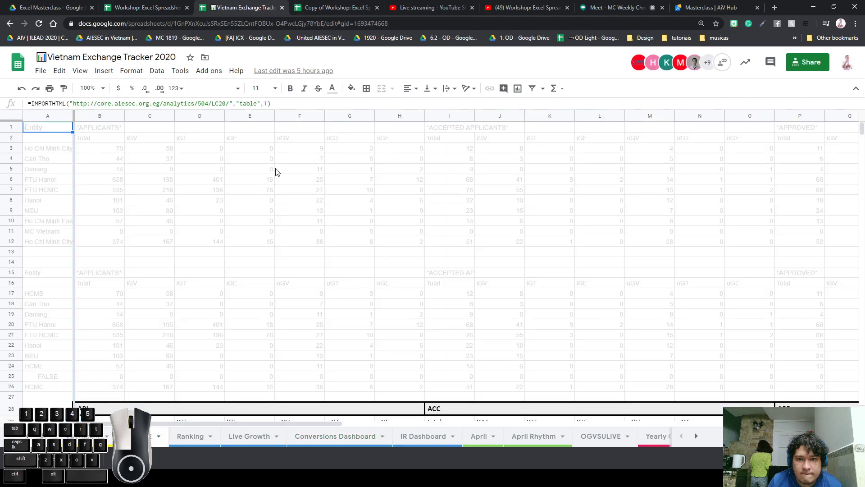
{"action": "scroll", "coordinate": [250, 285], "scroll_direction": "down", "scroll_amount": 6}
{"action": "left_click", "coordinate": [159, 436]}
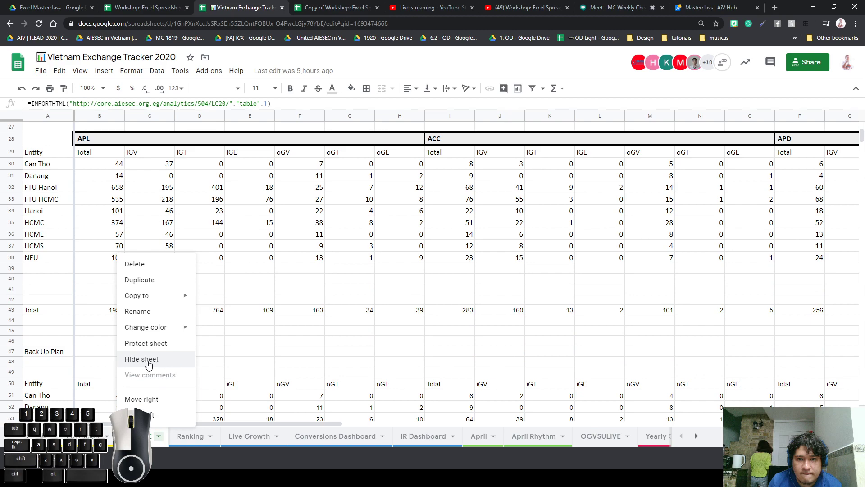
{"action": "left_click", "coordinate": [365, 270]}
{"action": "scroll", "coordinate": [366, 274], "scroll_direction": "up", "scroll_amount": 3}
{"action": "scroll", "coordinate": [364, 273], "scroll_direction": "up", "scroll_amount": 5}
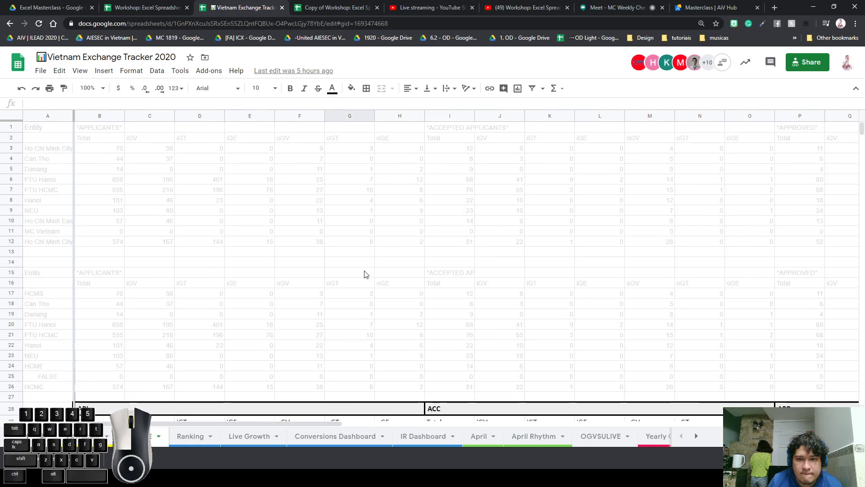
{"action": "left_click", "coordinate": [345, 433]}
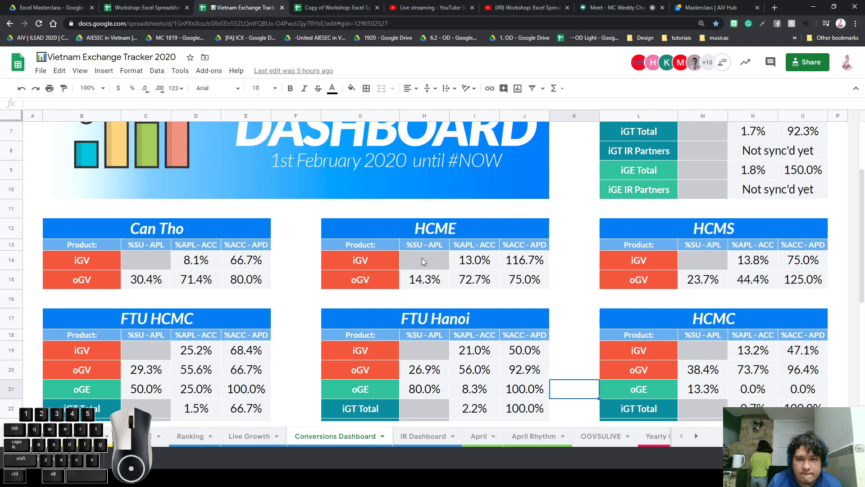
{"action": "left_click", "coordinate": [133, 7]}
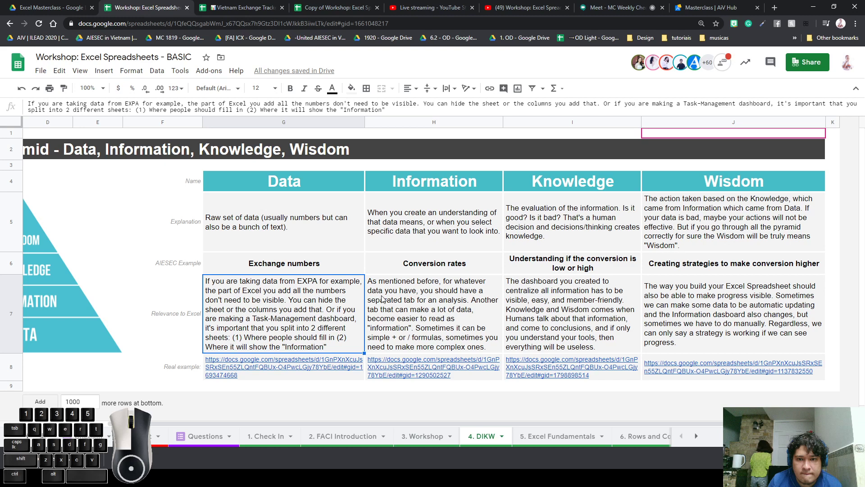
Compare the Information (H7) and Knowledge (I7) explanations, then open I8's Knowledge example link in a new tab
{"action": "left_click", "coordinate": [415, 314]}
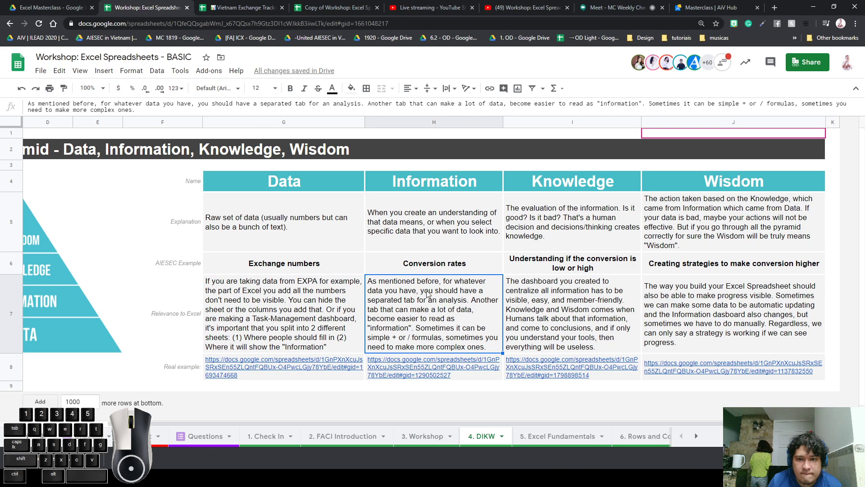
{"action": "left_click", "coordinate": [512, 301]}
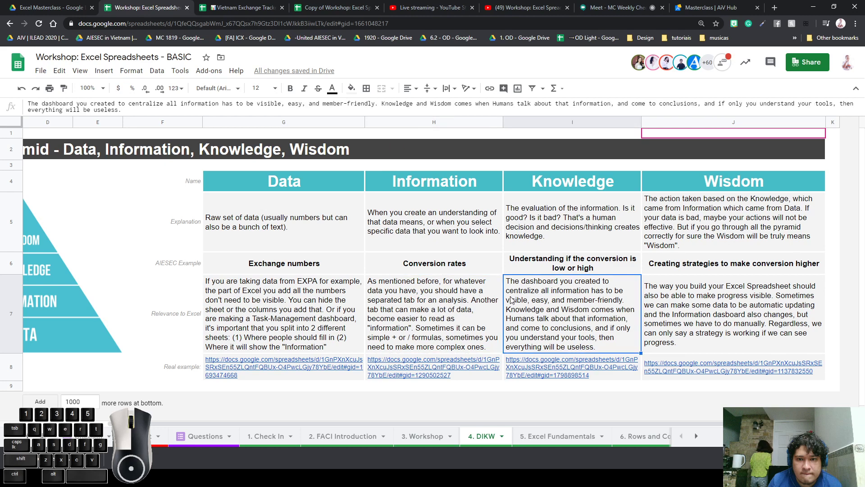
{"action": "left_click", "coordinate": [481, 298]}
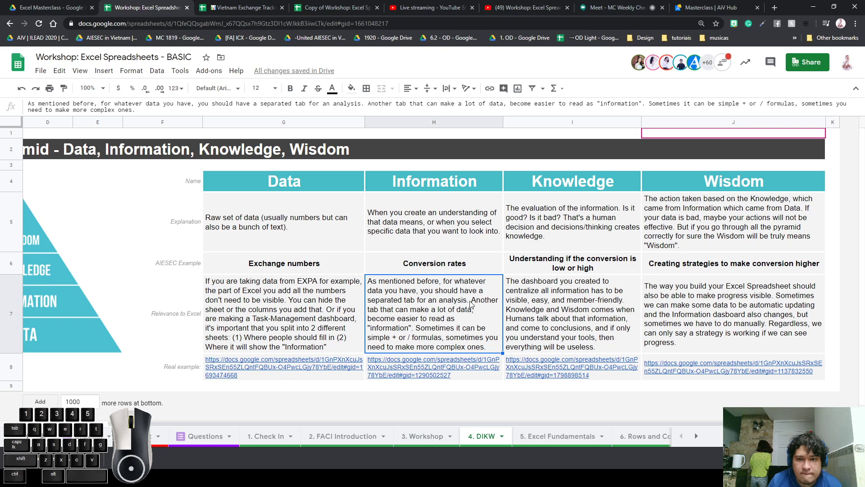
{"action": "left_click", "coordinate": [515, 296]}
{"action": "left_click", "coordinate": [477, 302]}
{"action": "left_click", "coordinate": [557, 302]}
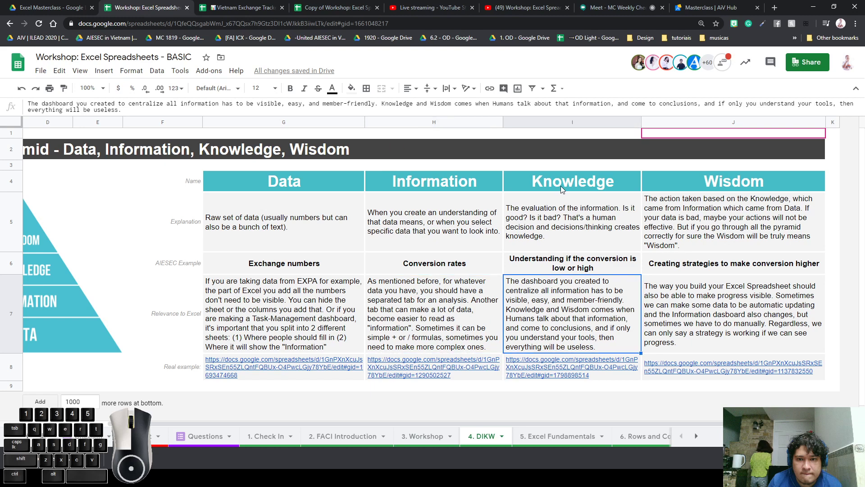
{"action": "left_click", "coordinate": [555, 366]}
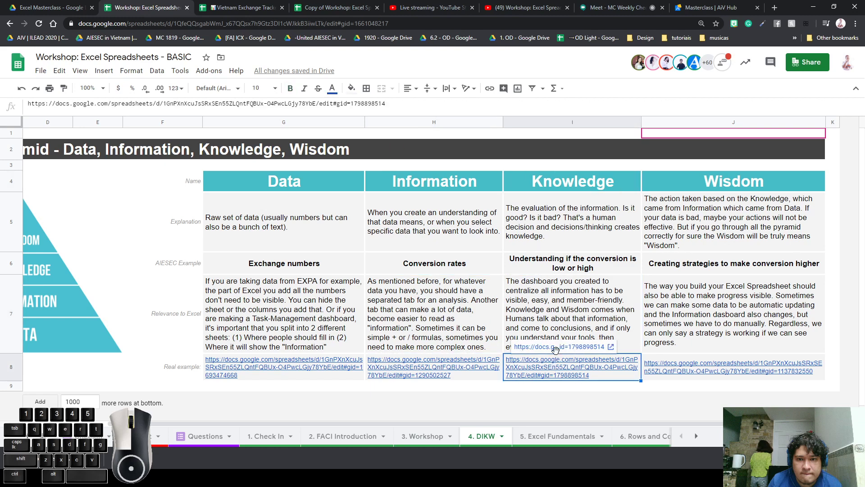
{"action": "left_click", "coordinate": [556, 347]}
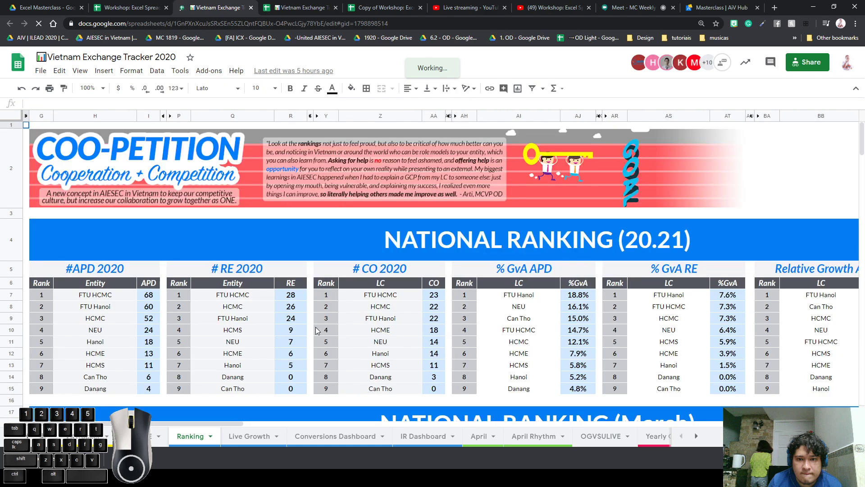
Step through the RE 2020 values in column R and the VLOOKUP formula behind HCMC in Q8
{"action": "scroll", "coordinate": [314, 323], "scroll_direction": "down", "scroll_amount": 5}
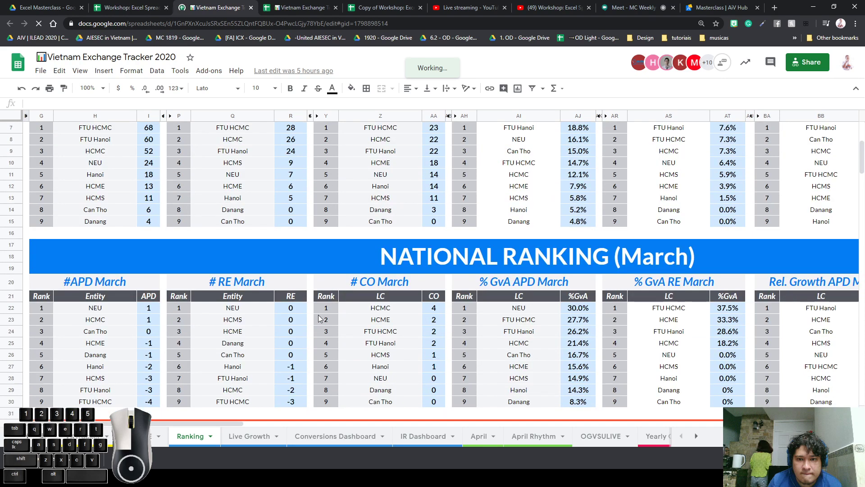
{"action": "scroll", "coordinate": [318, 320], "scroll_direction": "up", "scroll_amount": 5}
{"action": "scroll", "coordinate": [322, 315], "scroll_direction": "down", "scroll_amount": 4}
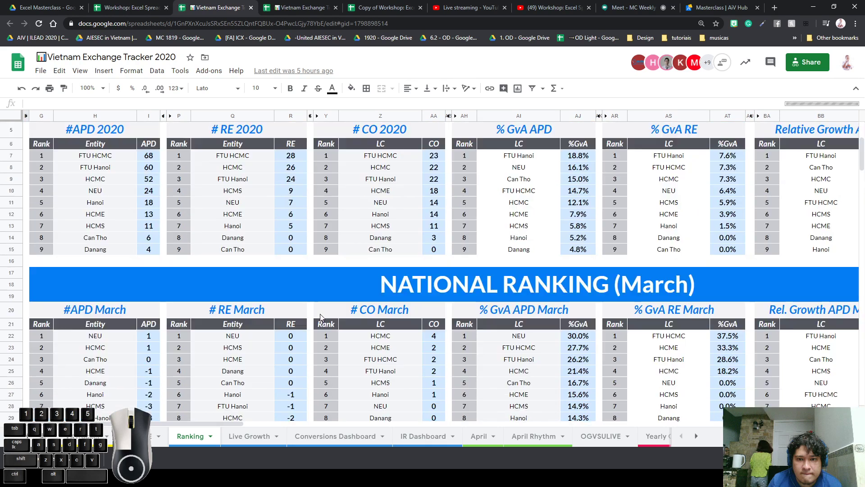
{"action": "scroll", "coordinate": [326, 311], "scroll_direction": "up", "scroll_amount": 4}
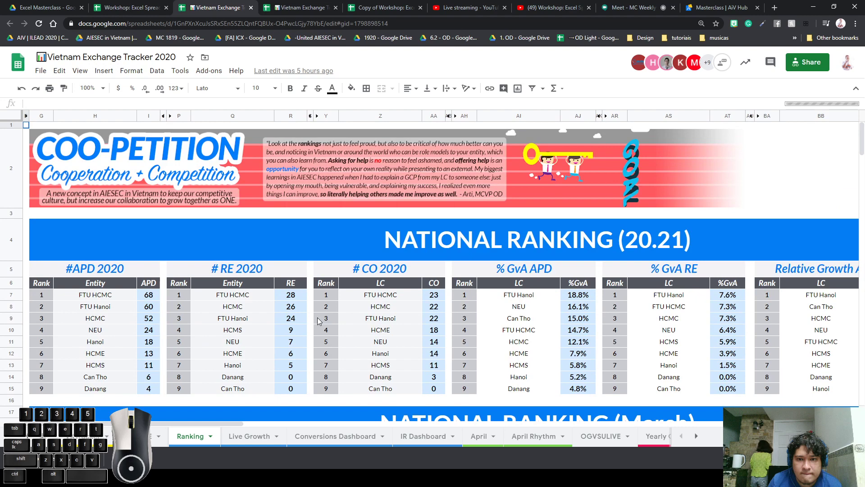
{"action": "left_click", "coordinate": [292, 296]}
{"action": "left_click", "coordinate": [283, 331]}
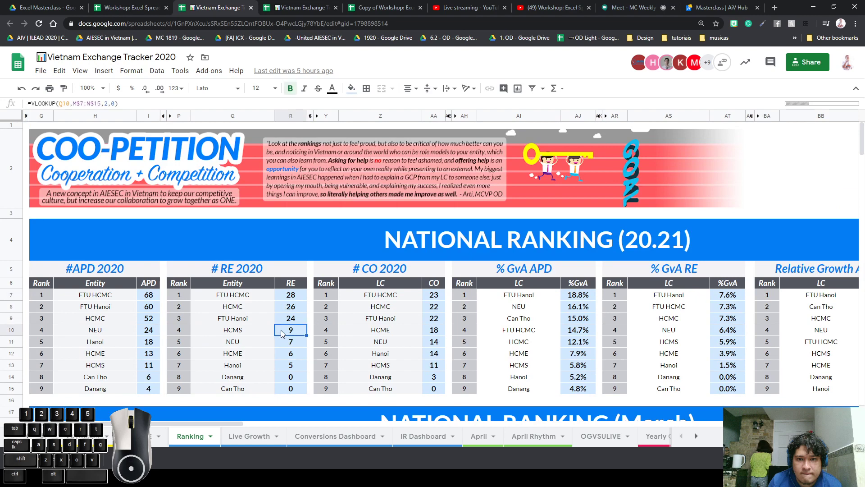
{"action": "left_click", "coordinate": [261, 309]}
{"action": "left_click", "coordinate": [289, 318]}
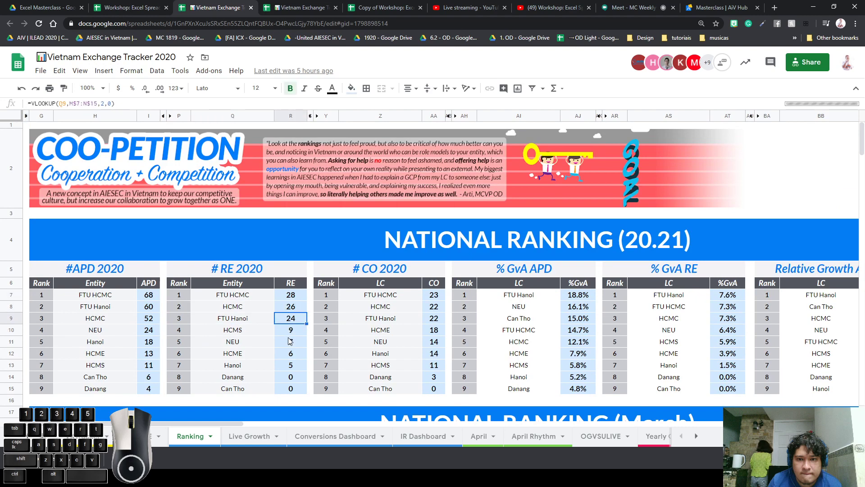
{"action": "left_click", "coordinate": [287, 341]}
{"action": "left_click", "coordinate": [287, 381]}
{"action": "left_click", "coordinate": [289, 330]}
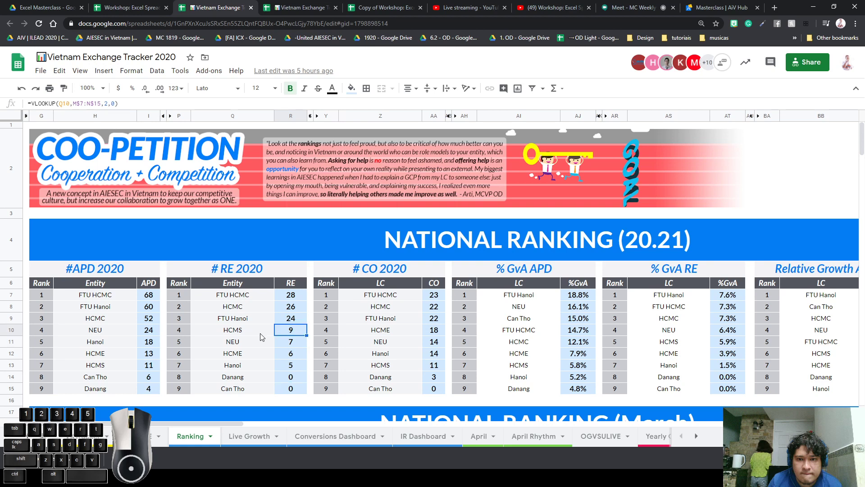
Select the # RE 2020 ranking table and then the whole block of 2020 ranking tables
{"action": "scroll", "coordinate": [261, 312], "scroll_direction": "down", "scroll_amount": 3}
{"action": "scroll", "coordinate": [260, 312], "scroll_direction": "up", "scroll_amount": 3}
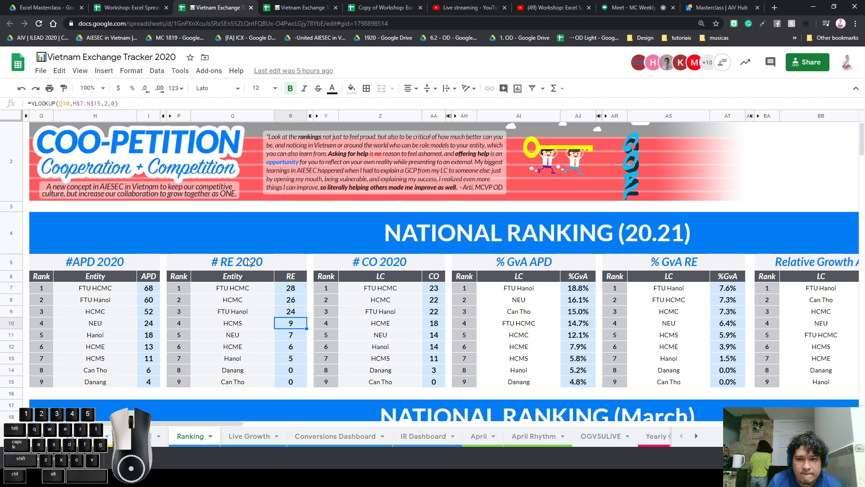
{"action": "left_click_drag", "start_coordinate": [247, 263], "coordinate": [280, 383]}
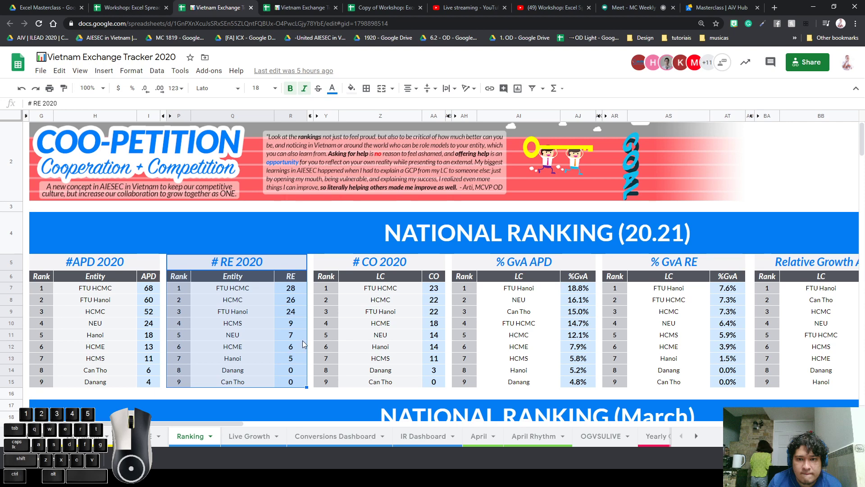
{"action": "left_click", "coordinate": [228, 301]}
{"action": "mouse_move", "coordinate": [95, 288]}
{"action": "left_mouse_down"}
{"action": "mouse_move", "coordinate": [411, 329]}
{"action": "mouse_move", "coordinate": [616, 383]}
{"action": "left_mouse_up"}
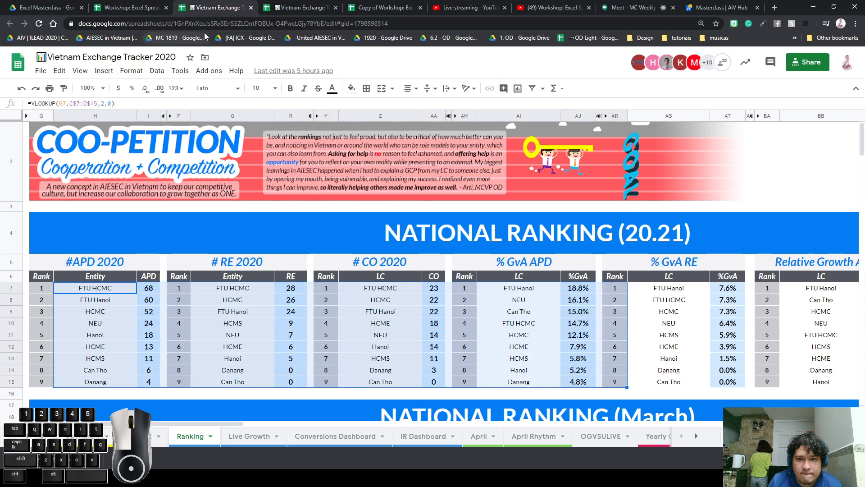
{"action": "left_click", "coordinate": [147, 13]}
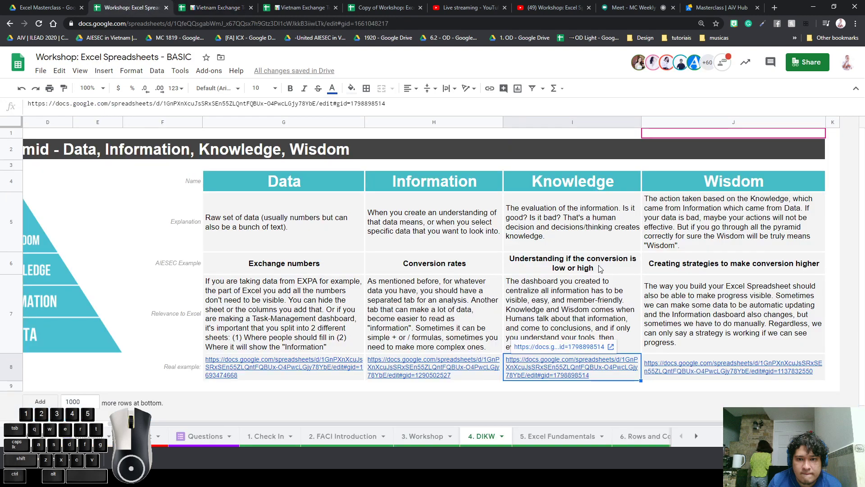
{"action": "left_click_drag", "start_coordinate": [596, 185], "coordinate": [595, 306]}
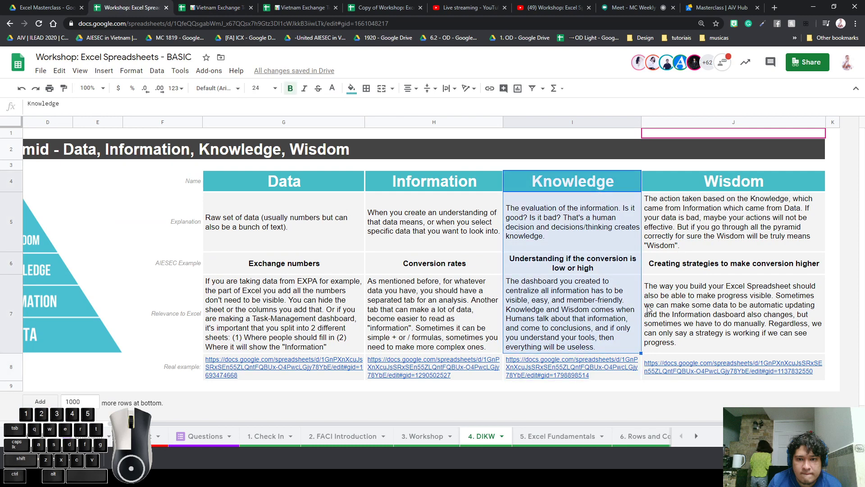
{"action": "left_click", "coordinate": [748, 173]}
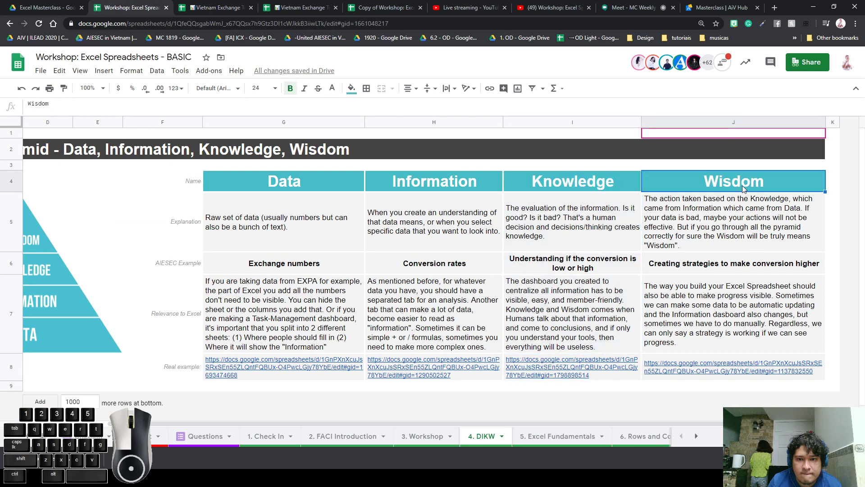
{"action": "left_click", "coordinate": [725, 376]}
{"action": "left_click", "coordinate": [694, 346]}
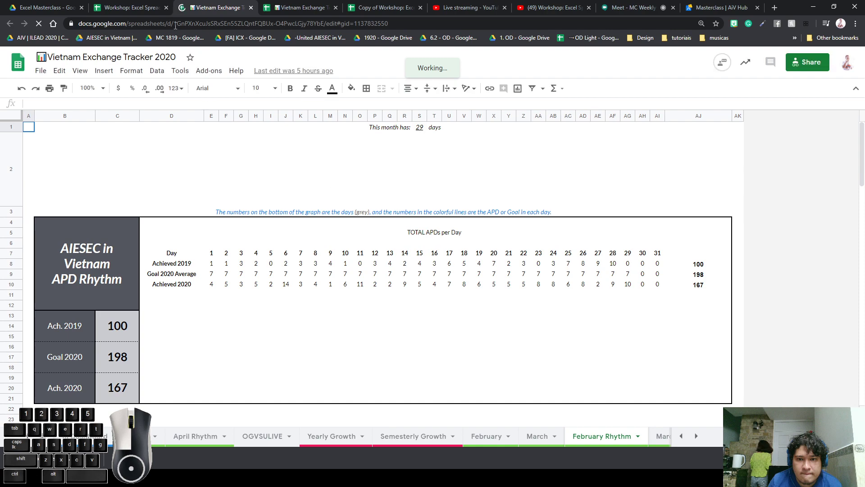
{"action": "left_click", "coordinate": [143, 9]}
{"action": "left_click", "coordinate": [710, 331]}
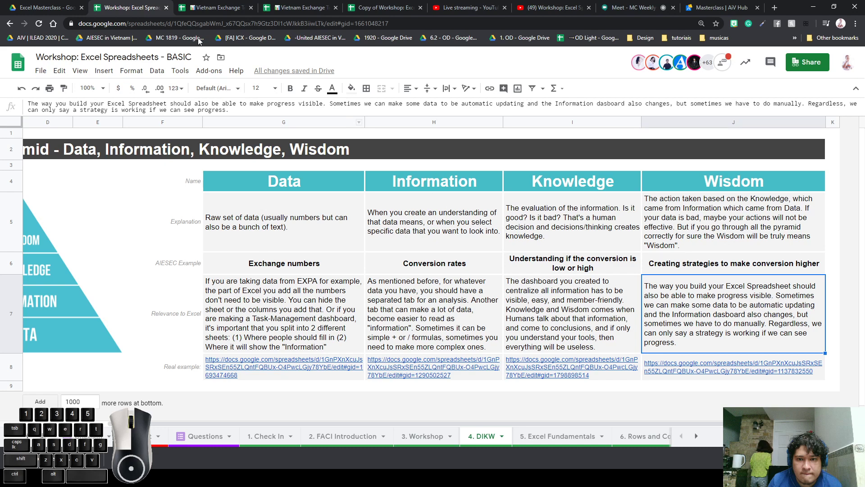
{"action": "left_click", "coordinate": [205, 8]}
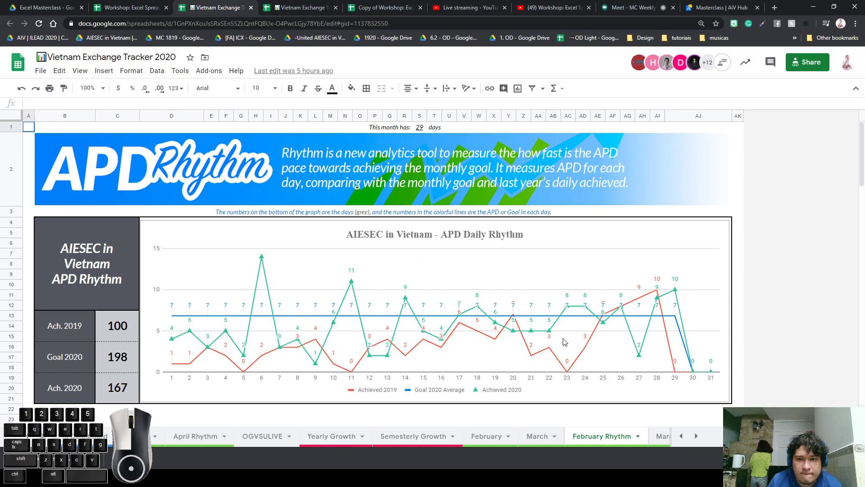
{"action": "left_click", "coordinate": [602, 315]}
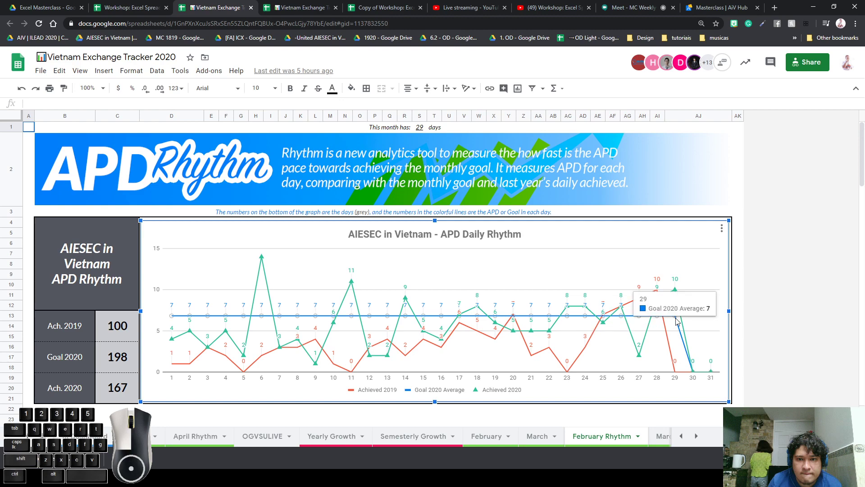
{"action": "left_click", "coordinate": [131, 7]}
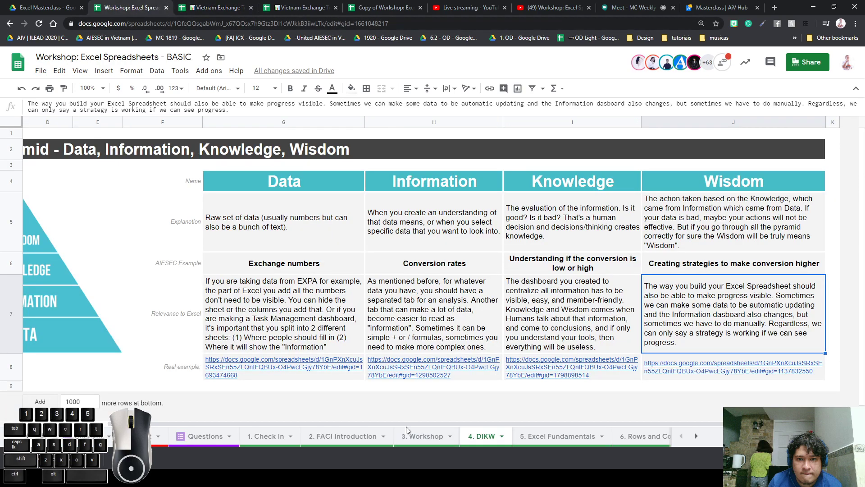
Point out the DIKW pyramid and the Relevance to Excel row, then open the '5. Excel Fundamentals' sheet
{"action": "left_click_drag", "start_coordinate": [407, 427], "coordinate": [314, 414]}
{"action": "left_click", "coordinate": [134, 245]}
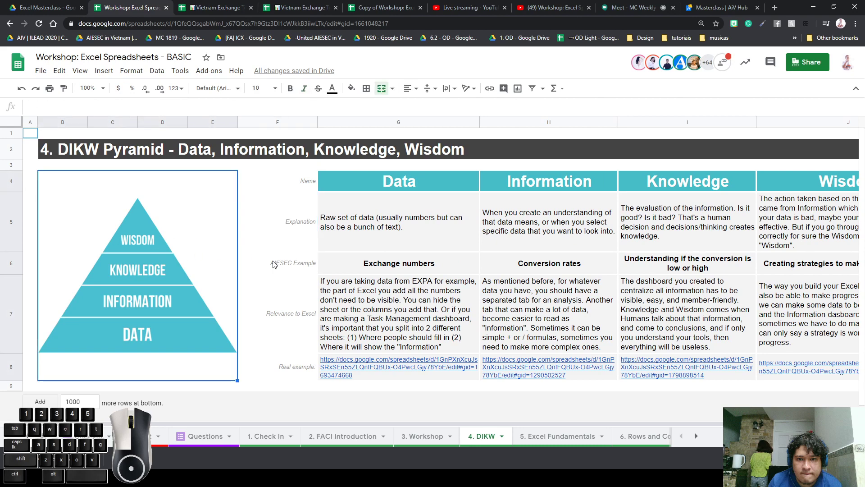
{"action": "left_click_drag", "start_coordinate": [231, 247], "coordinate": [743, 254]}
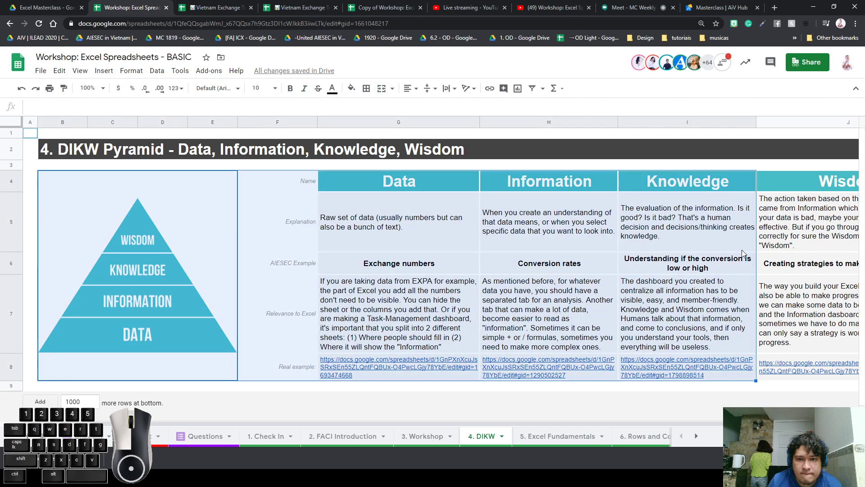
{"action": "left_click", "coordinate": [452, 289]}
{"action": "left_click", "coordinate": [132, 272]}
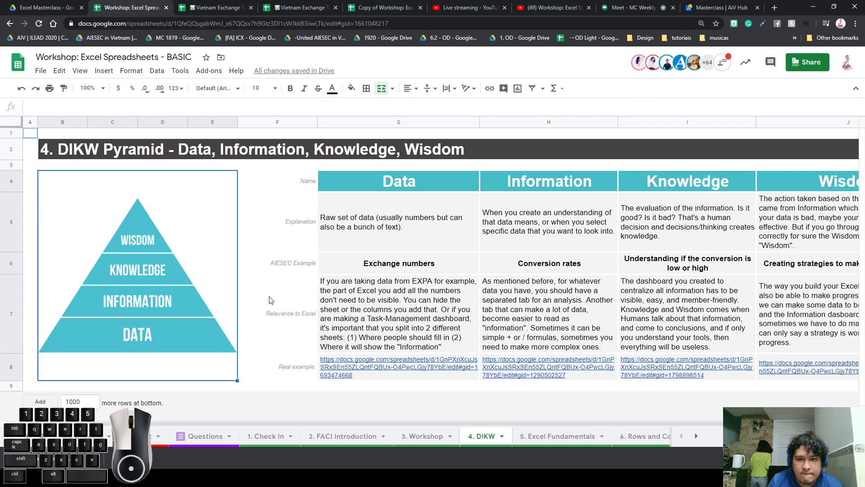
{"action": "left_click", "coordinate": [243, 295]}
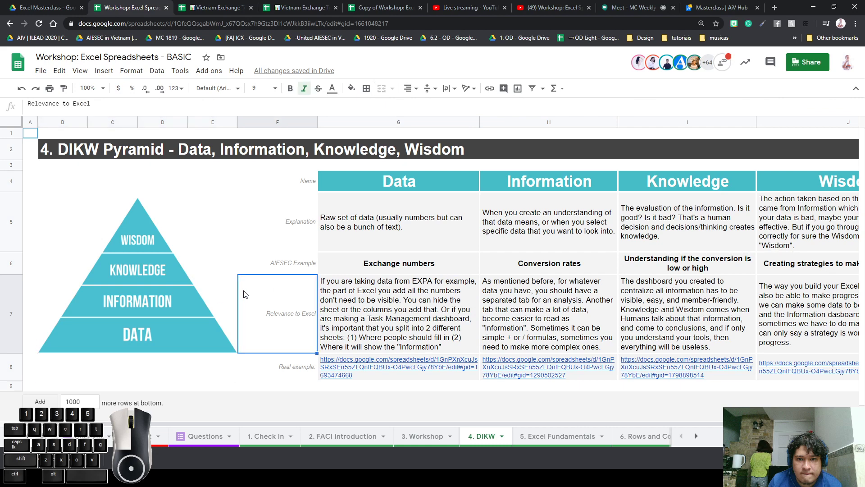
{"action": "left_click", "coordinate": [533, 437]}
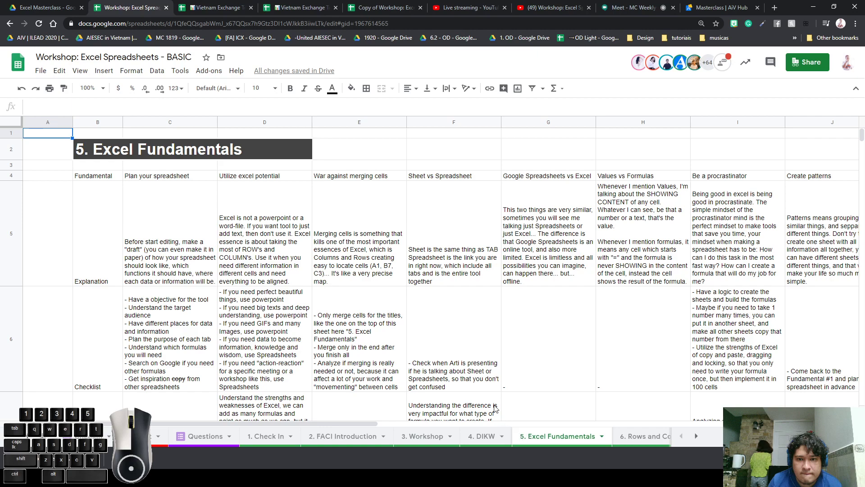
Delete the Example label in cell B9
{"action": "scroll", "coordinate": [458, 355], "scroll_direction": "down", "scroll_amount": 5}
{"action": "scroll", "coordinate": [458, 356], "scroll_direction": "up", "scroll_amount": 3}
{"action": "scroll", "coordinate": [459, 359], "scroll_direction": "down", "scroll_amount": 2}
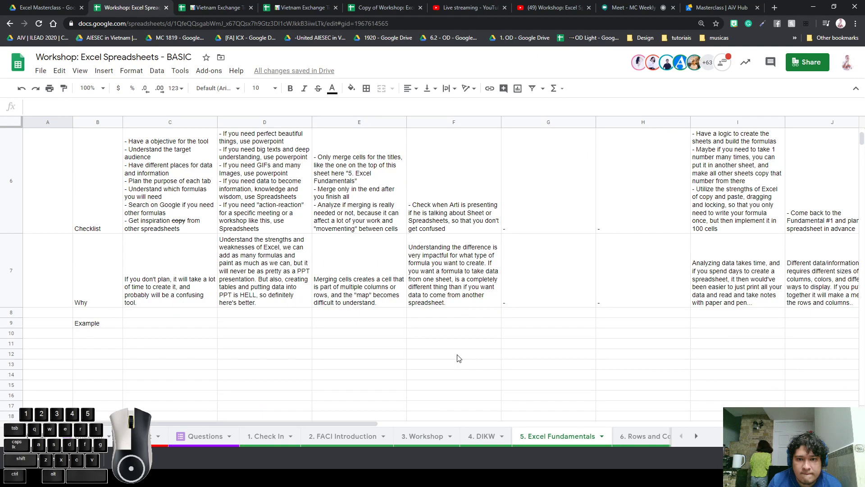
{"action": "scroll", "coordinate": [458, 359], "scroll_direction": "up", "scroll_amount": 2}
{"action": "scroll", "coordinate": [440, 370], "scroll_direction": "down", "scroll_amount": 2}
{"action": "left_click", "coordinate": [97, 323]}
{"action": "key", "text": "Delete"}
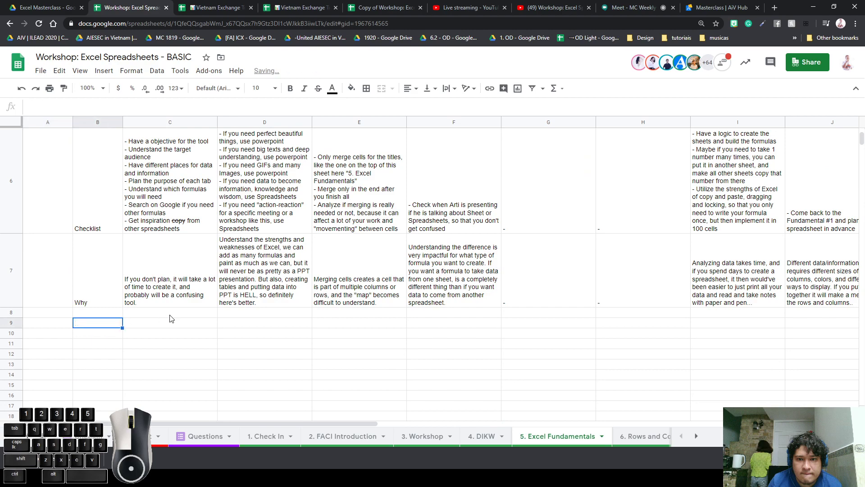
{"action": "scroll", "coordinate": [185, 318], "scroll_direction": "up", "scroll_amount": 5}
Make the row 4 headers B4:M4 size 24, bold and horizontally centred
{"action": "left_click", "coordinate": [92, 178]}
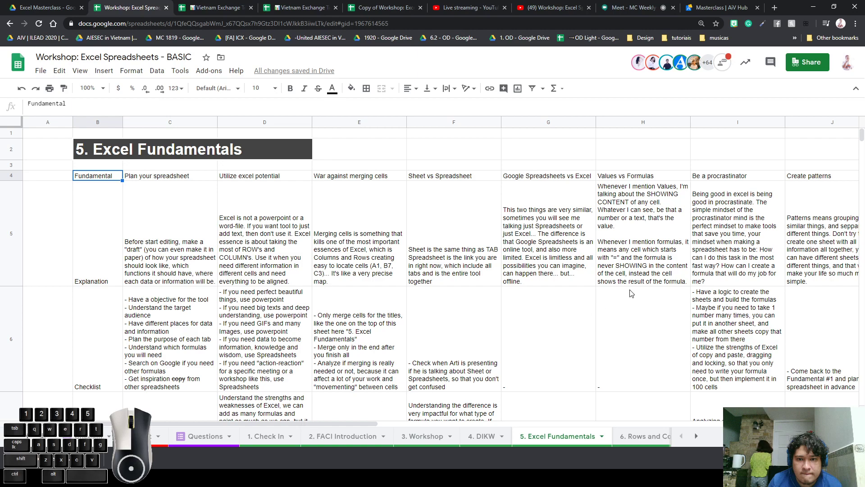
{"action": "mouse_move", "coordinate": [348, 423]}
{"action": "left_mouse_down"}
{"action": "mouse_move", "coordinate": [674, 407]}
{"action": "mouse_move", "coordinate": [598, 406]}
{"action": "mouse_move", "coordinate": [579, 310]}
{"action": "left_mouse_up"}
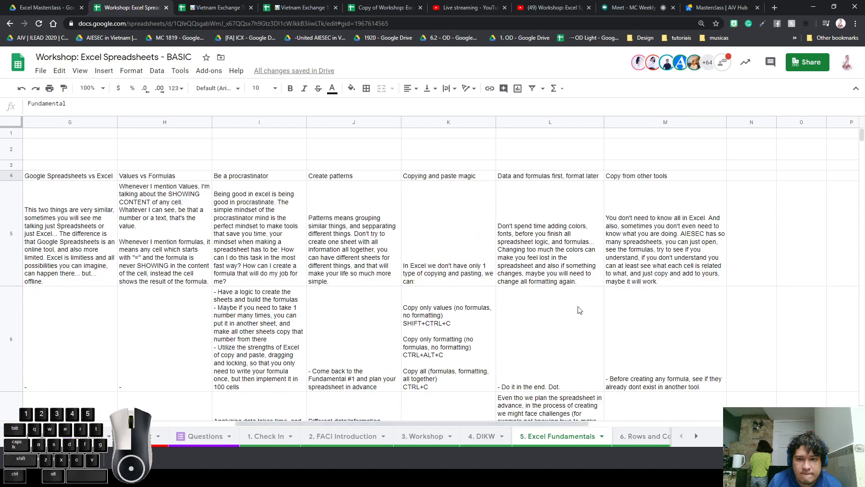
{"action": "left_click", "coordinate": [669, 179], "text": "shift"}
{"action": "left_click", "coordinate": [260, 88]}
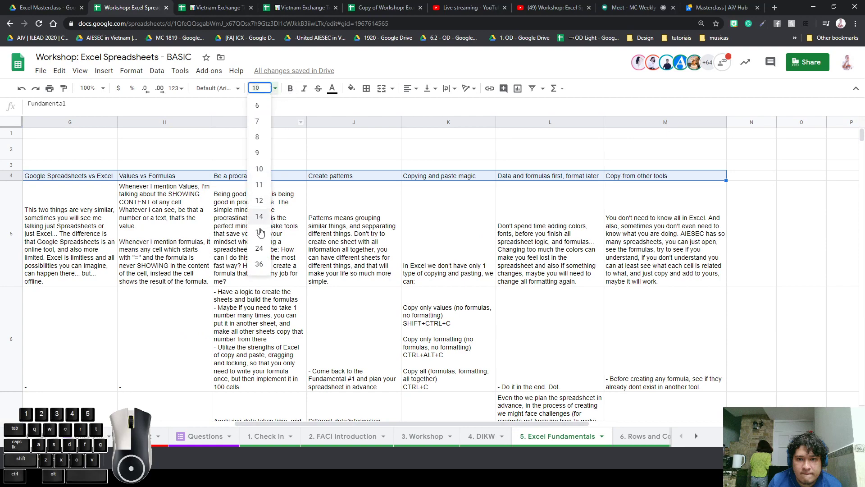
{"action": "left_click", "coordinate": [259, 248]}
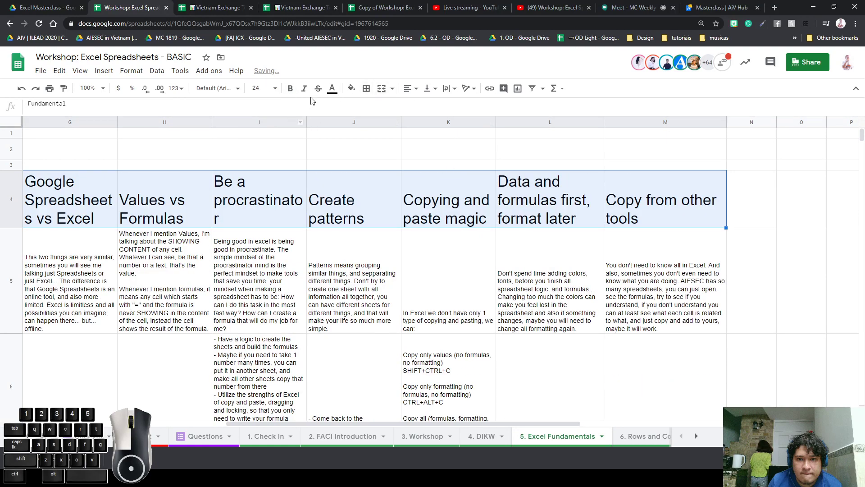
{"action": "left_click", "coordinate": [289, 91]}
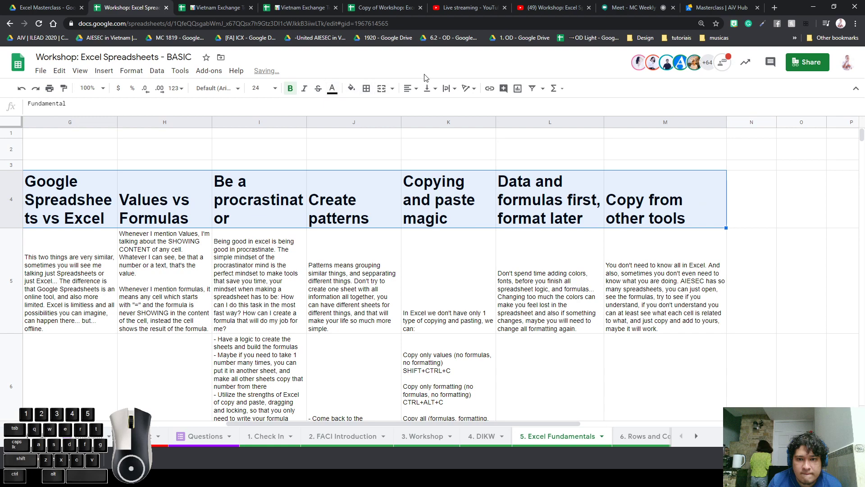
{"action": "left_click", "coordinate": [410, 90]}
{"action": "left_click", "coordinate": [422, 105]}
Widen the content columns to about 300 px and centre all text vertically
{"action": "left_click", "coordinate": [3, 118]}
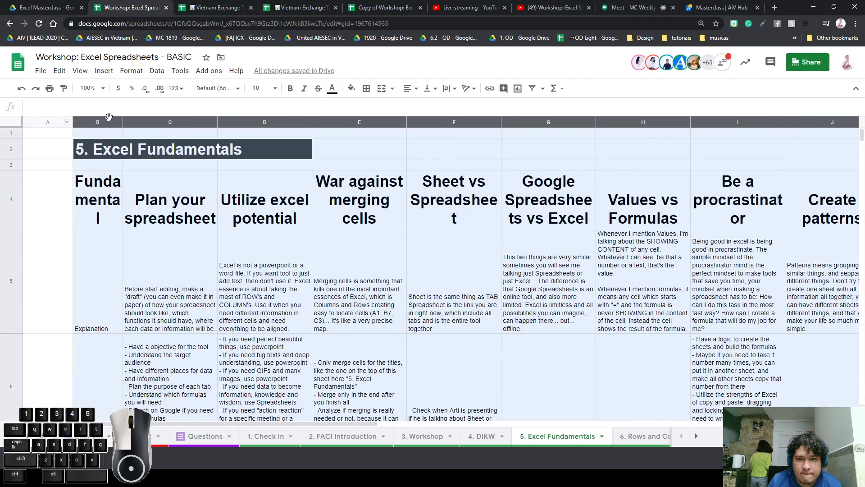
{"action": "left_click_drag", "start_coordinate": [123, 119], "coordinate": [158, 126]}
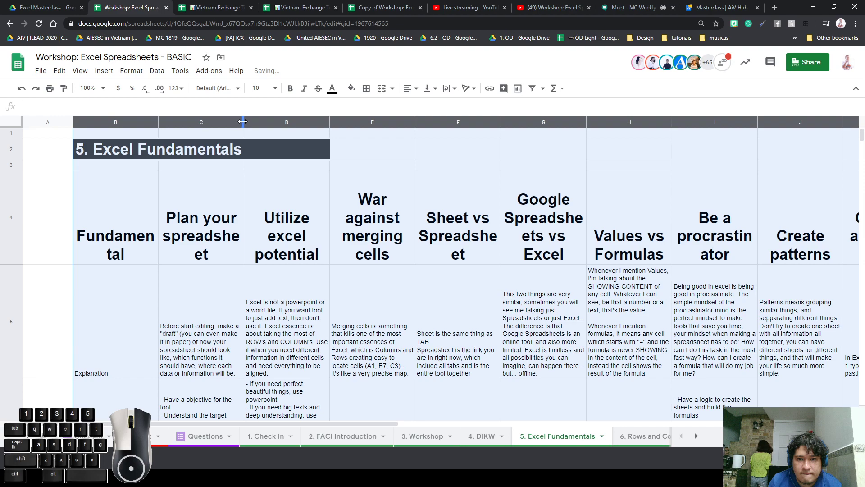
{"action": "left_click_drag", "start_coordinate": [244, 121], "coordinate": [294, 122]}
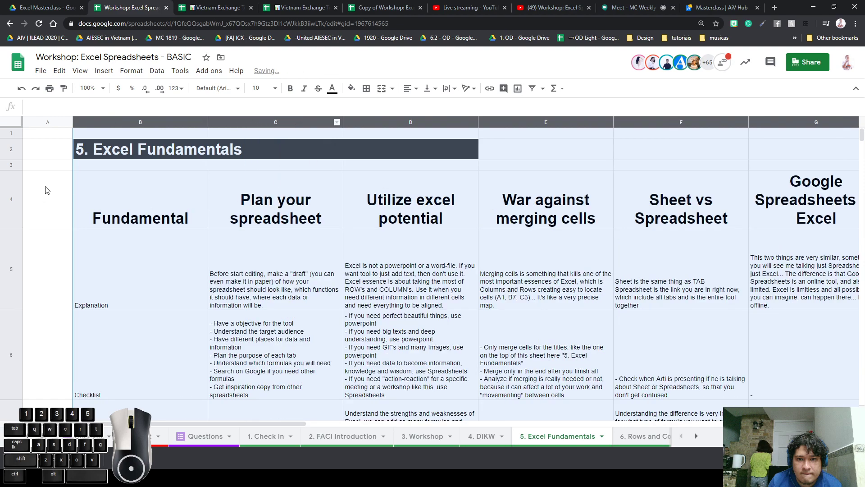
{"action": "left_click", "coordinate": [429, 88]}
{"action": "left_click", "coordinate": [439, 105]}
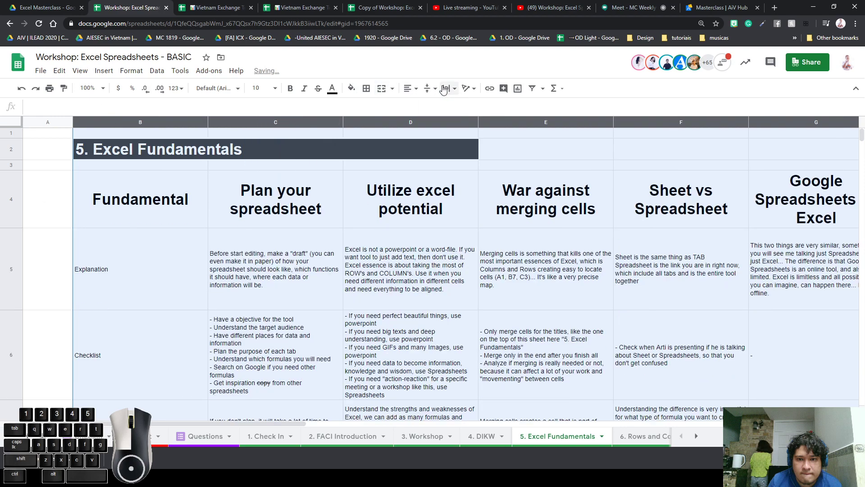
Give the row 4 headers white text on a yellow fill
{"action": "left_click", "coordinate": [157, 208]}
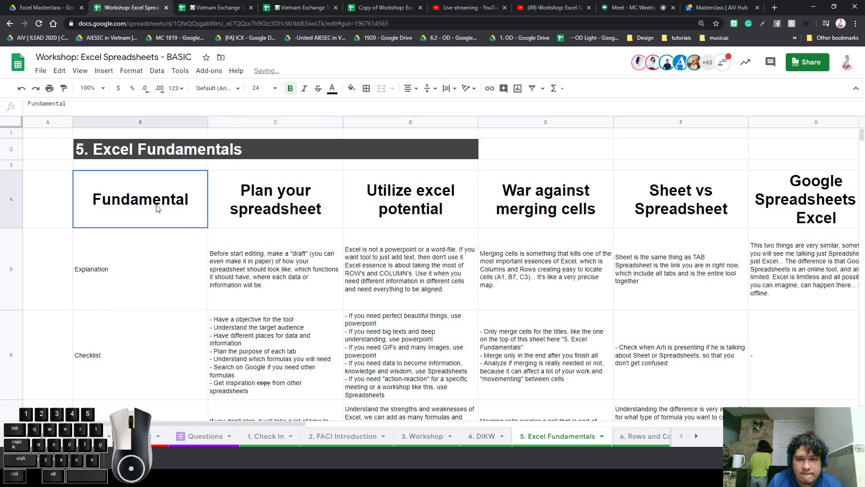
{"action": "left_click_drag", "start_coordinate": [157, 208], "coordinate": [648, 208]}
{"action": "left_click", "coordinate": [351, 88]}
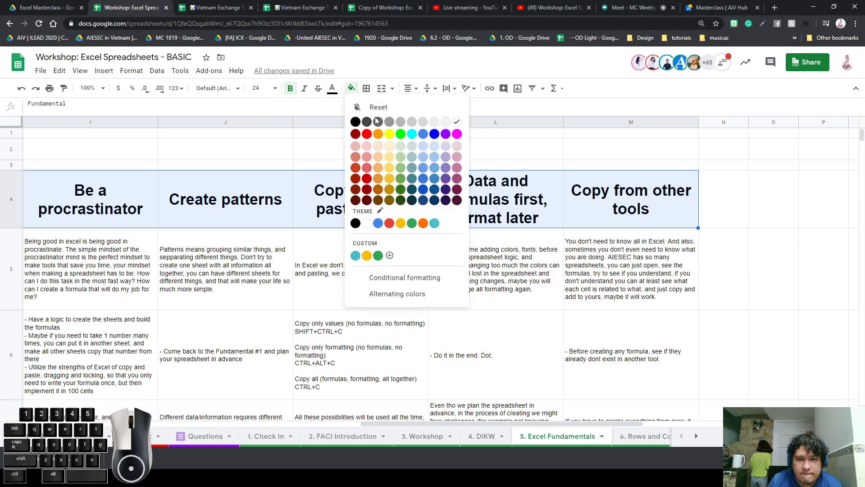
{"action": "left_click", "coordinate": [377, 121]}
{"action": "left_click", "coordinate": [332, 89]}
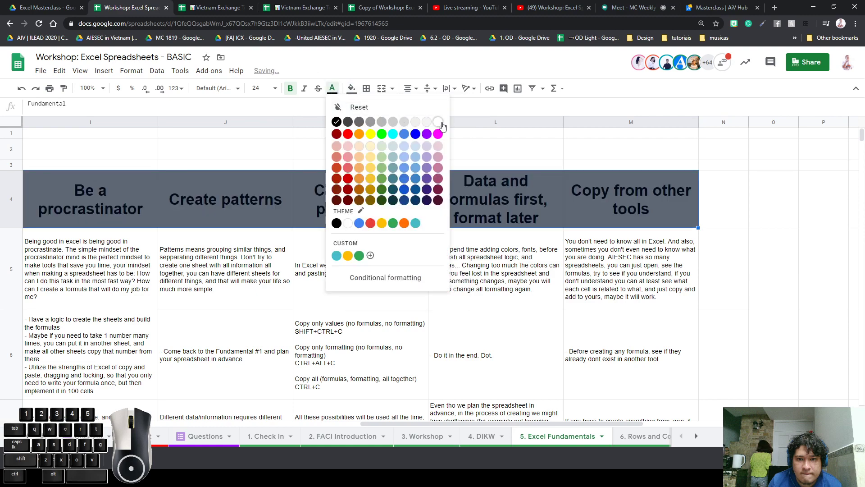
{"action": "left_click", "coordinate": [438, 122]}
{"action": "left_click", "coordinate": [352, 89]}
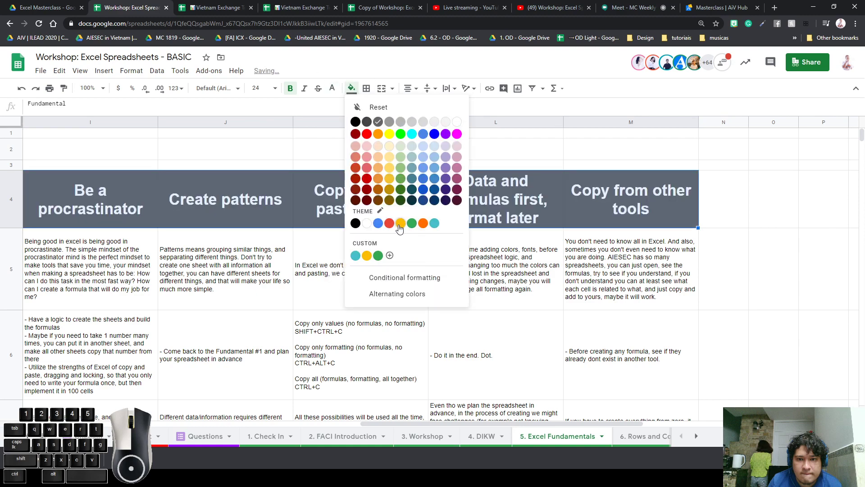
{"action": "left_click", "coordinate": [399, 226]}
{"action": "left_click", "coordinate": [328, 205]}
Make the Explanation, Checklist and Why labels in B5:B7 bold, 14 pt, centred, with light grey fill
{"action": "scroll", "coordinate": [280, 241], "scroll_direction": "left", "scroll_amount": 15}
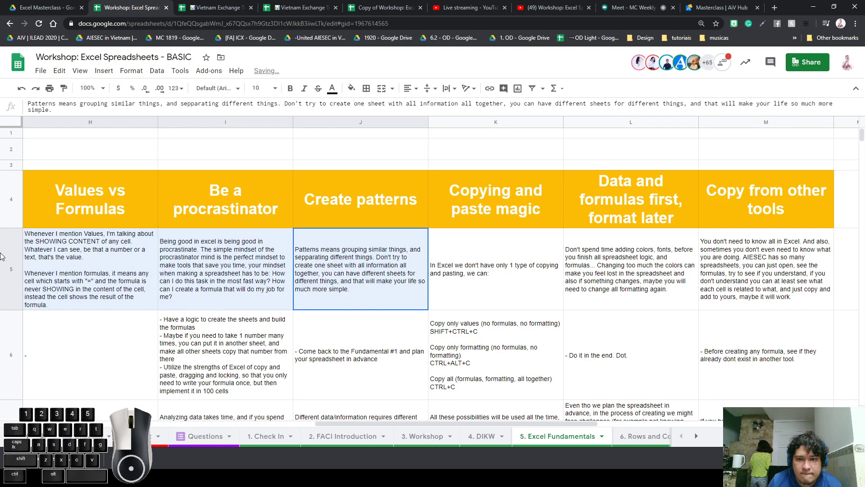
{"action": "left_click", "coordinate": [132, 265]}
{"action": "left_click_drag", "start_coordinate": [130, 262], "coordinate": [168, 197]}
{"action": "key", "text": "ctrl+b"}
{"action": "scroll", "coordinate": [213, 201], "scroll_direction": "down", "scroll_amount": 1}
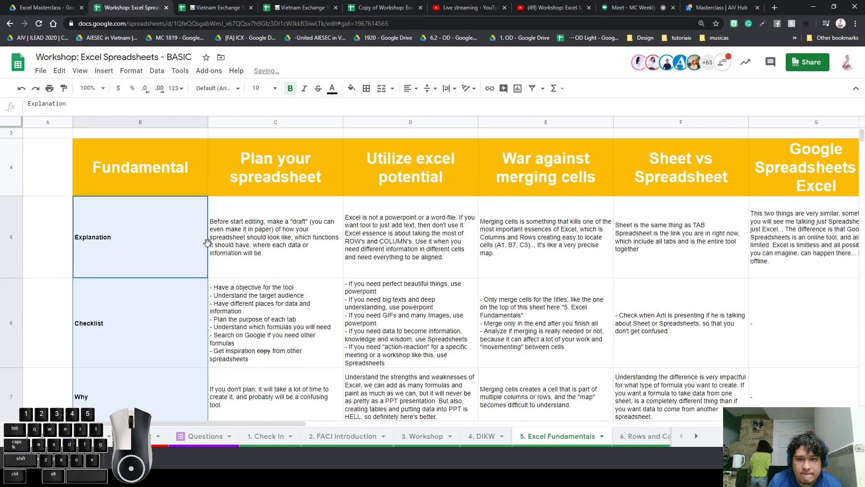
{"action": "left_click", "coordinate": [271, 88]}
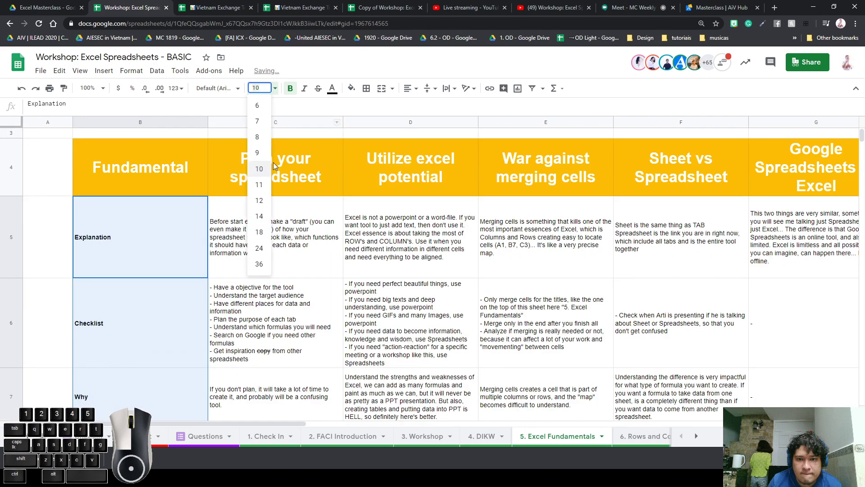
{"action": "left_click", "coordinate": [259, 216]}
{"action": "left_click", "coordinate": [408, 89]}
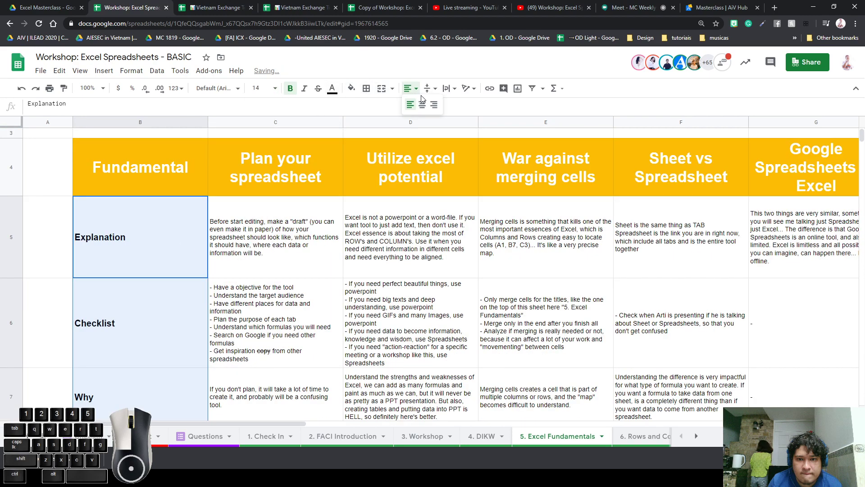
{"action": "left_click", "coordinate": [421, 105]}
{"action": "left_click", "coordinate": [351, 88]}
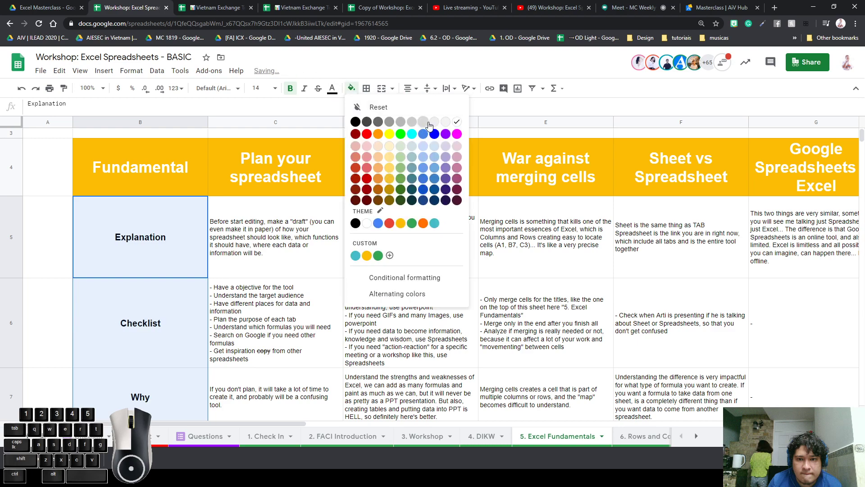
{"action": "left_click", "coordinate": [445, 122]}
Freeze rows 1–4 so the header row stays visible
{"action": "left_click", "coordinate": [338, 265]}
{"action": "left_click", "coordinate": [466, 272]}
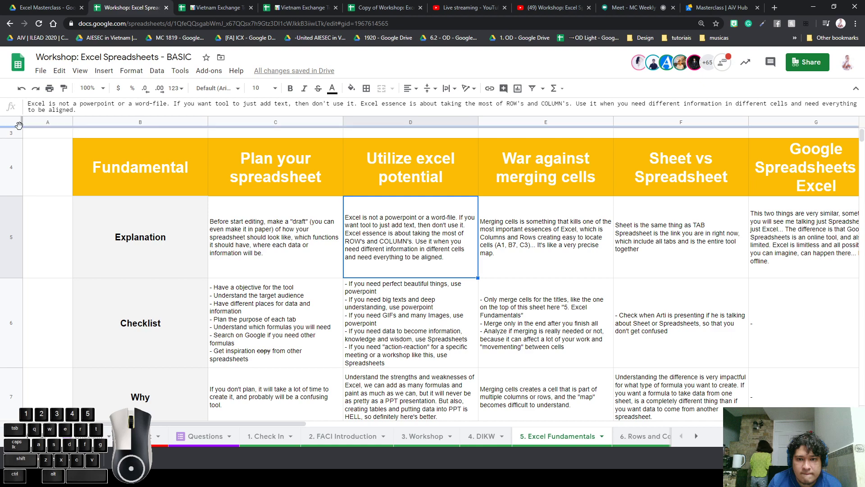
{"action": "scroll", "coordinate": [213, 233], "scroll_direction": "up", "scroll_amount": 2}
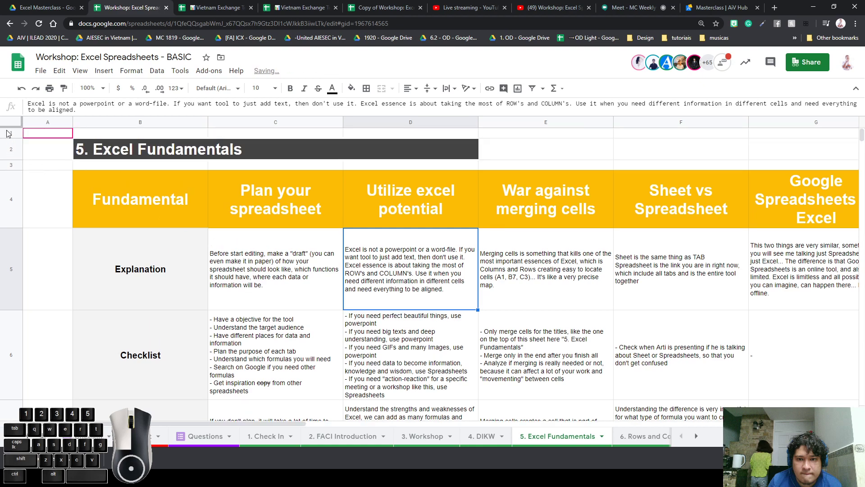
{"action": "left_click_drag", "start_coordinate": [9, 127], "coordinate": [2, 215]}
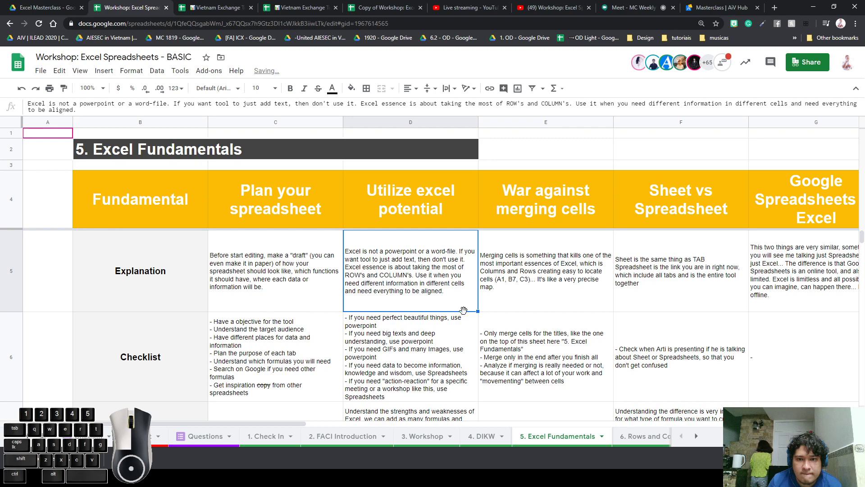
{"action": "left_click", "coordinate": [518, 282]}
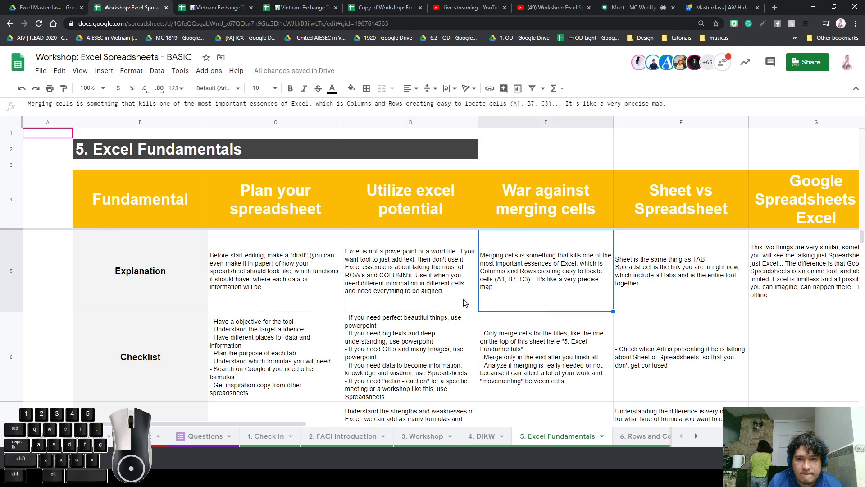
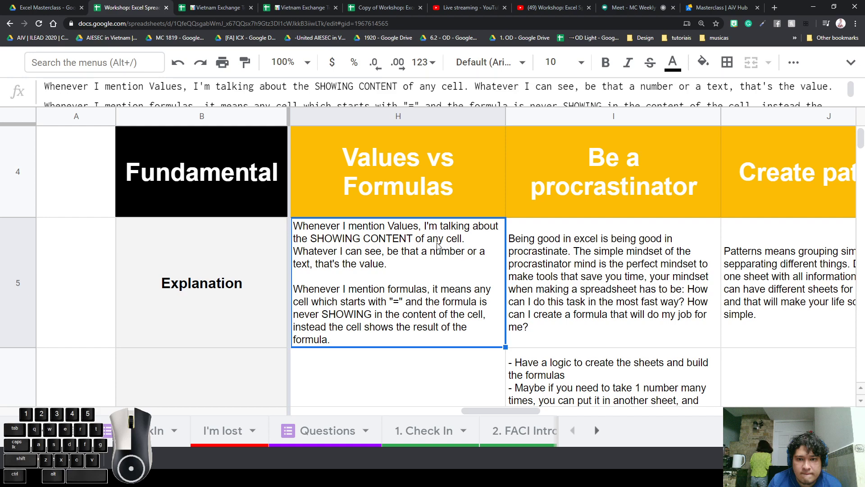
Replace the Explanation text in B5 with the formula ="Explanation"
{"action": "left_click", "coordinate": [617, 266]}
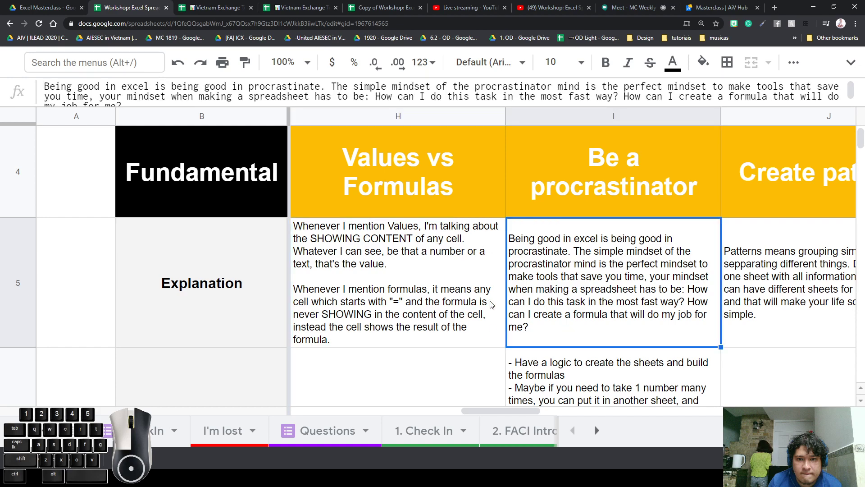
{"action": "left_click", "coordinate": [261, 265]}
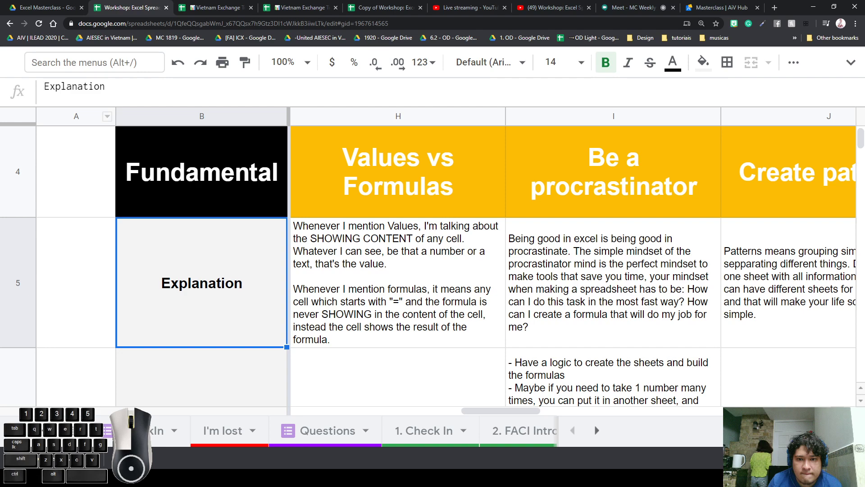
{"action": "left_click", "coordinate": [130, 89]}
{"action": "double_click", "coordinate": [131, 89]}
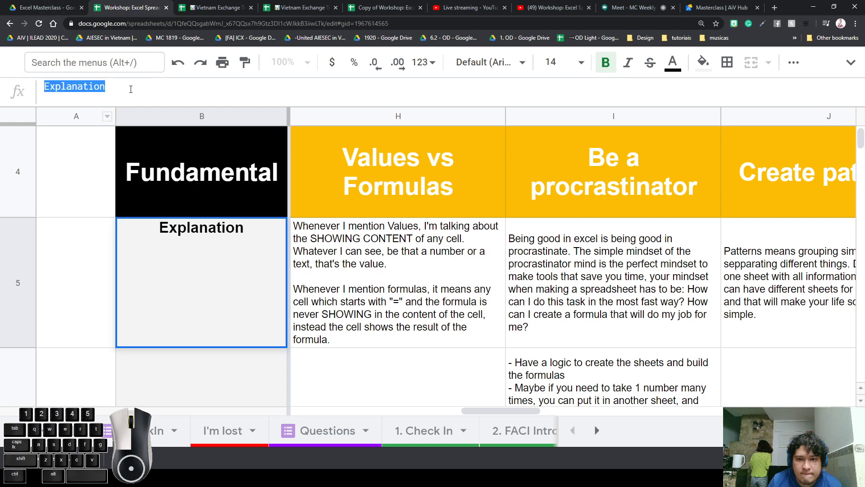
{"action": "type", "text": "="}
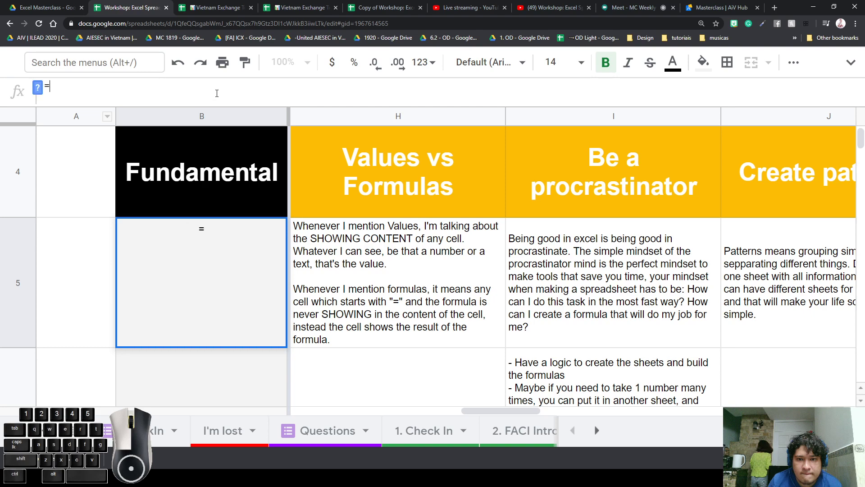
{"action": "type", "text": "\"Explan"}
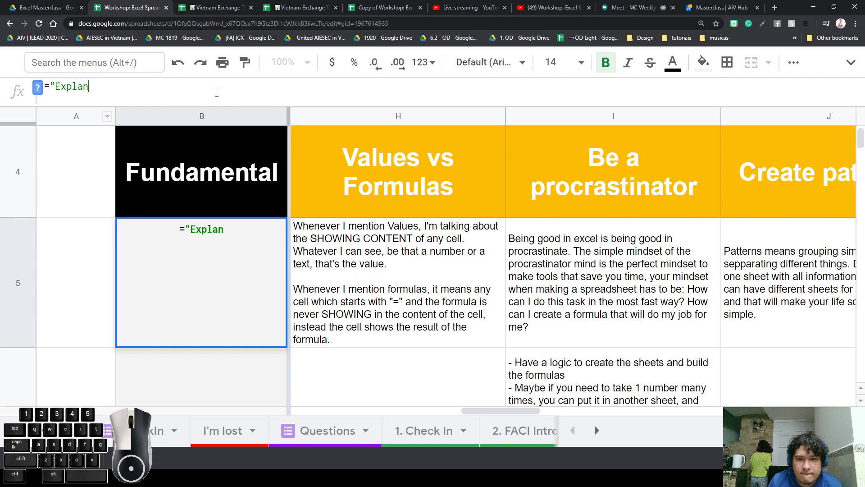
{"action": "type", "text": "ation\""}
{"action": "key", "text": "Return"}
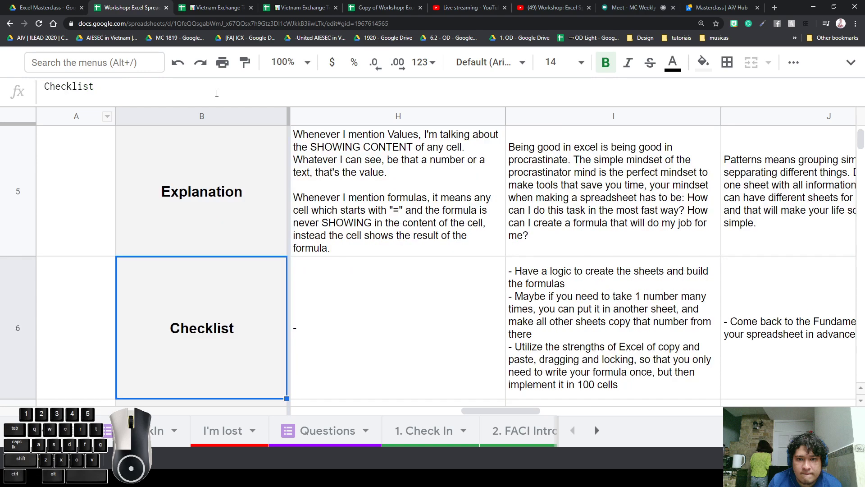
Compare B5's ="Explanation" formula with the plain text Explanation in H5
{"action": "scroll", "coordinate": [253, 180], "scroll_direction": "up", "scroll_amount": 2}
{"action": "left_click", "coordinate": [282, 269]}
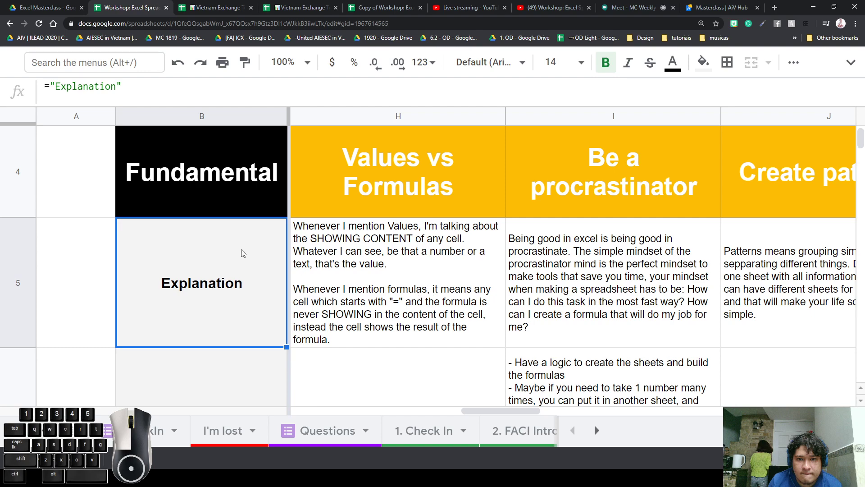
{"action": "left_click", "coordinate": [357, 276]}
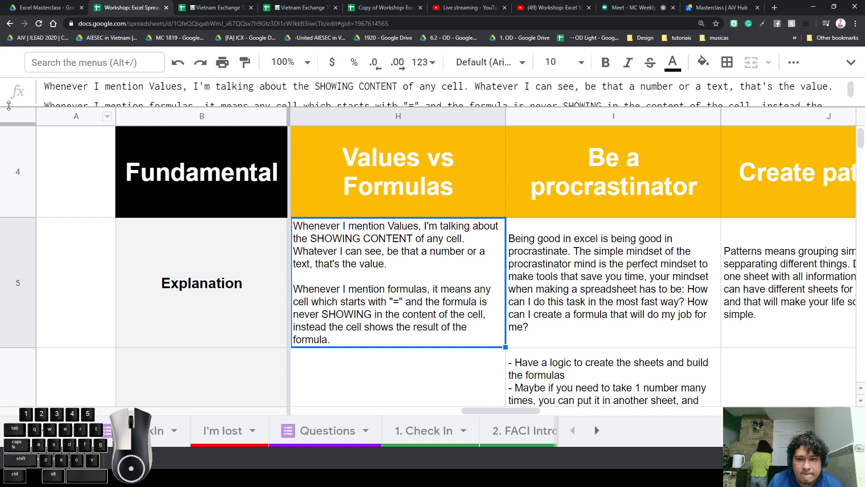
{"action": "left_click", "coordinate": [254, 295]}
{"action": "left_click", "coordinate": [65, 86]}
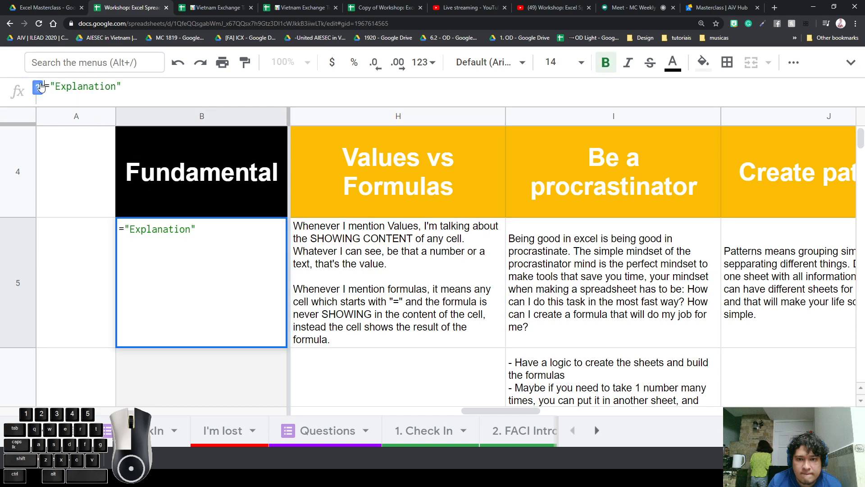
{"action": "left_click", "coordinate": [433, 311]}
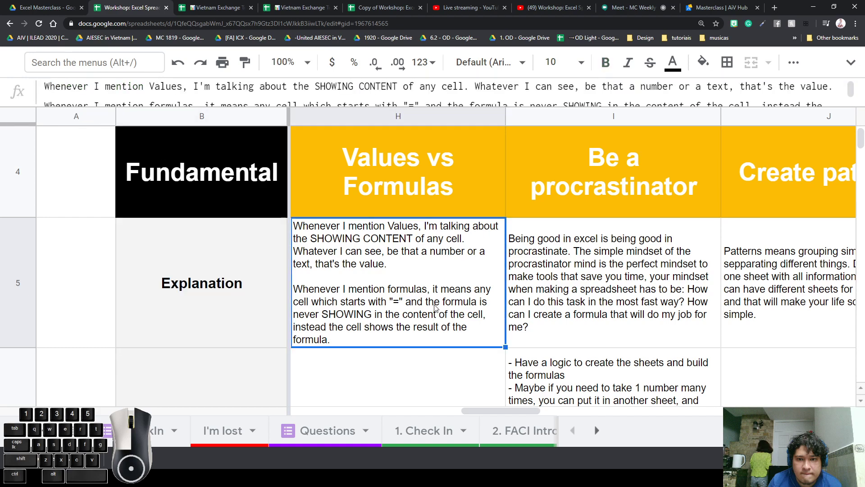
{"action": "left_click", "coordinate": [171, 270]}
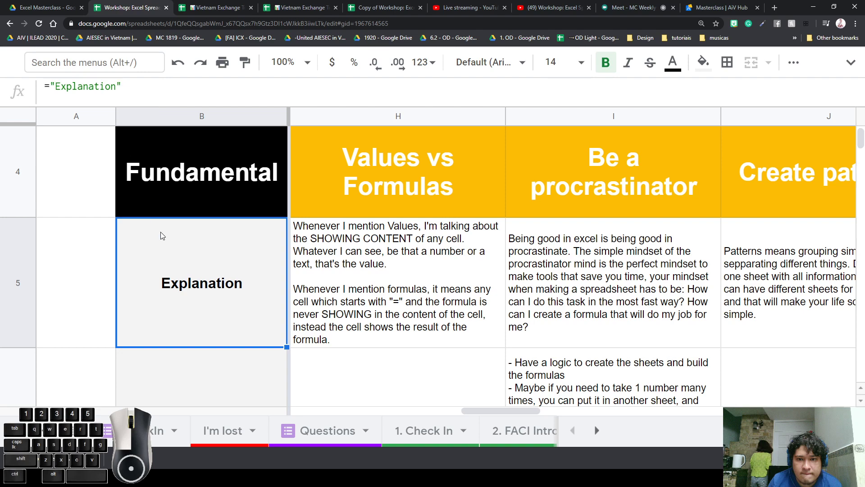
{"action": "left_click", "coordinate": [321, 282]}
{"action": "left_click", "coordinate": [220, 310]}
{"action": "left_click", "coordinate": [362, 290]}
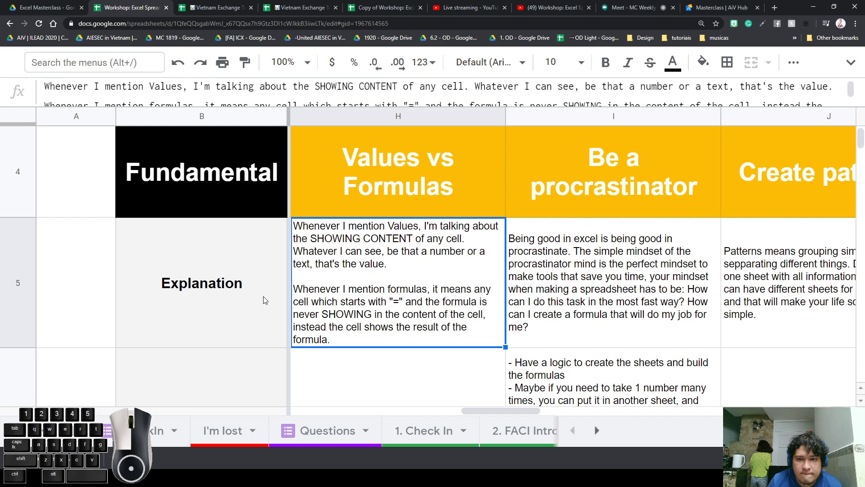
Compare B5 with H5 once more, then select the Be a procrastinator cells I4:I5
{"action": "left_click", "coordinate": [239, 297]}
{"action": "left_click", "coordinate": [369, 267]}
{"action": "left_click", "coordinate": [590, 266]}
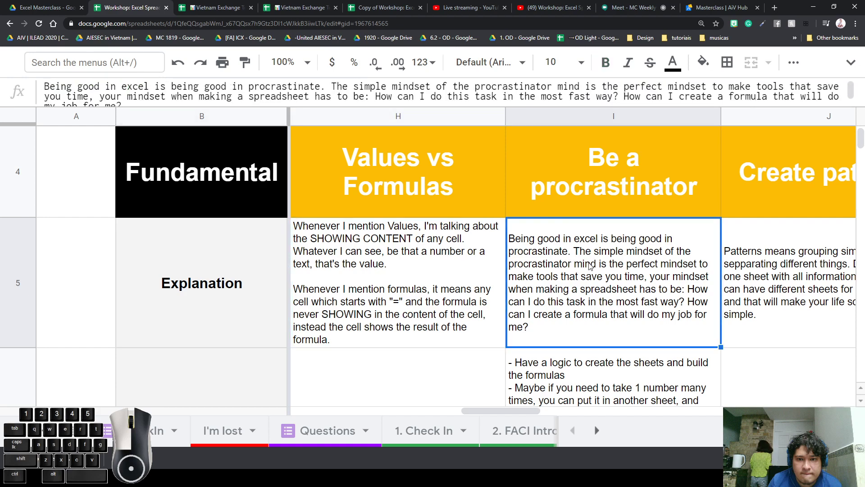
{"action": "key", "text": "Right"}
{"action": "key", "text": "Left"}
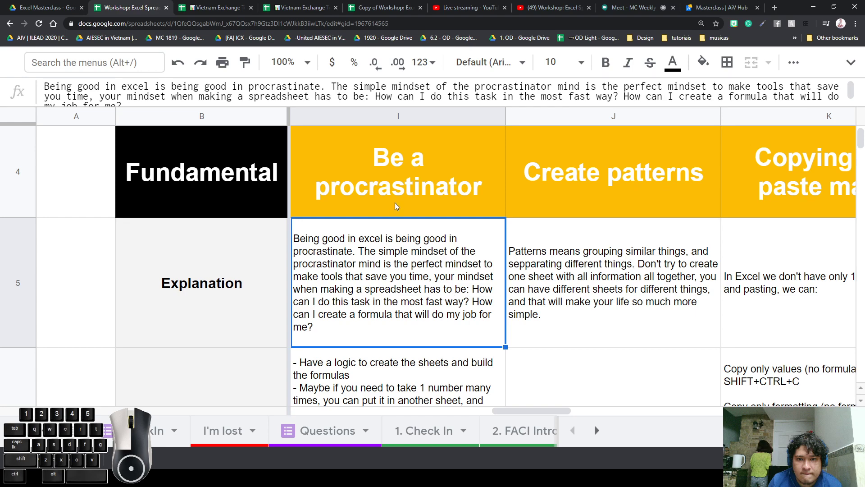
{"action": "left_click_drag", "start_coordinate": [395, 203], "coordinate": [426, 292]}
{"action": "left_click_drag", "start_coordinate": [449, 187], "coordinate": [448, 274]}
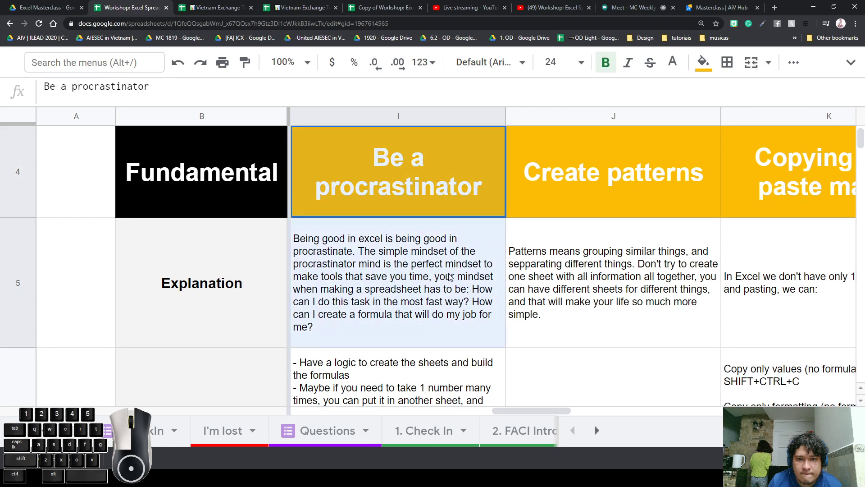
{"action": "left_click", "coordinate": [456, 207]}
{"action": "left_click", "coordinate": [427, 243]}
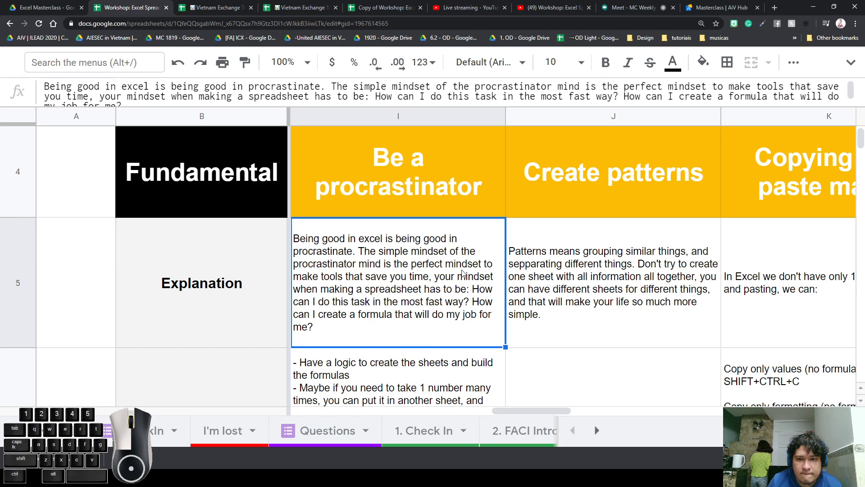
Bold the question 'How can I do this task in the most fast way?' inside I5
{"action": "double_click", "coordinate": [479, 292]}
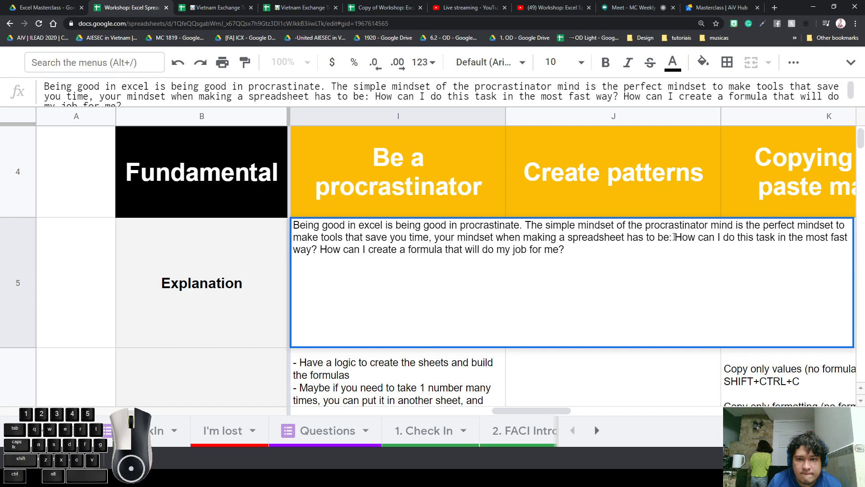
{"action": "left_click_drag", "start_coordinate": [674, 237], "coordinate": [319, 248]}
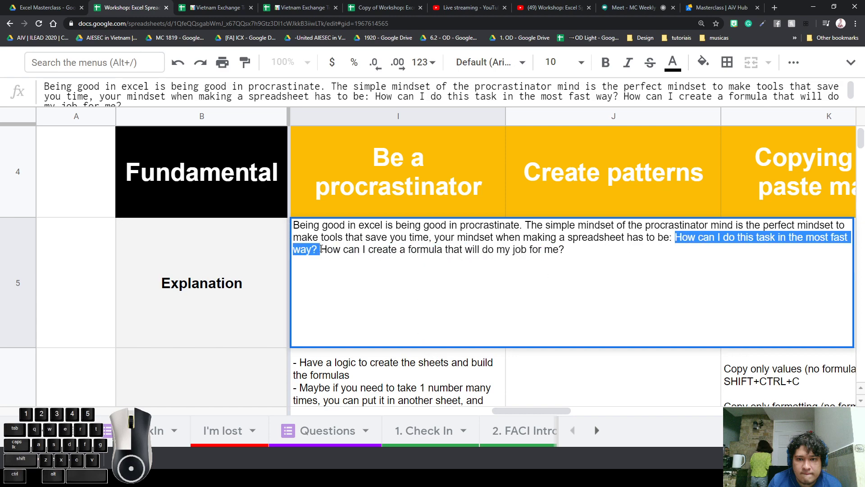
{"action": "key", "text": "ctrl+b"}
{"action": "left_click", "coordinate": [378, 187]}
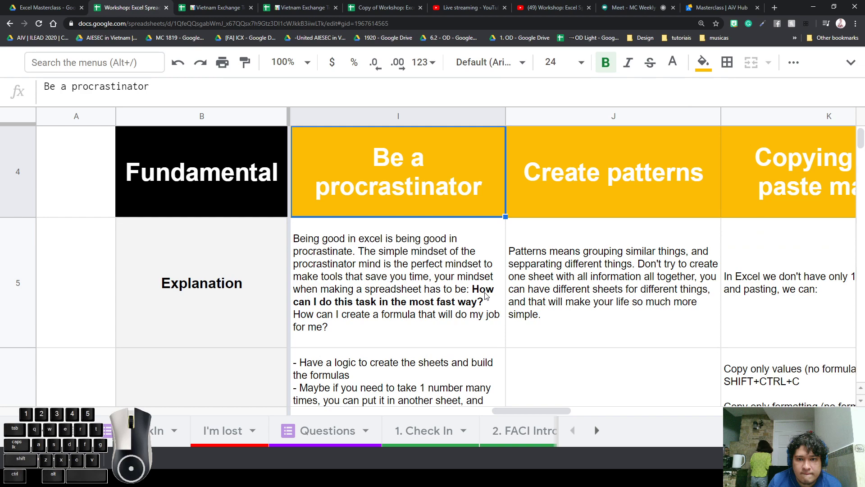
{"action": "left_click", "coordinate": [425, 312]}
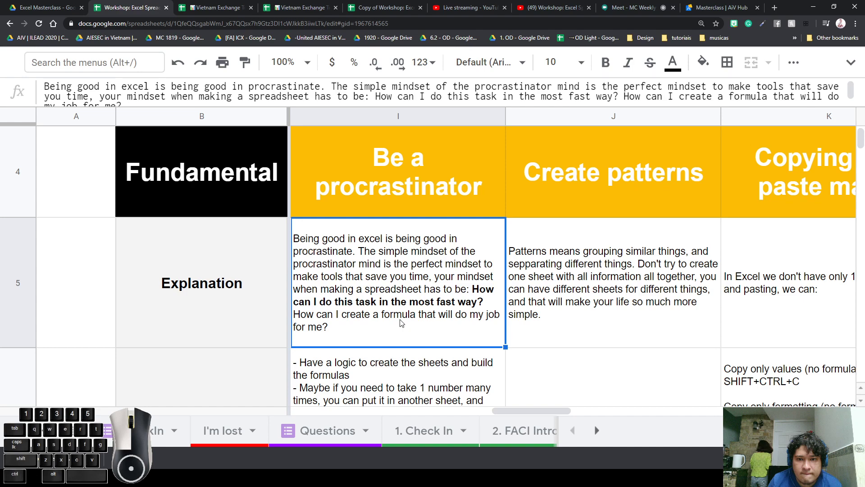
{"action": "key", "text": "Down"}
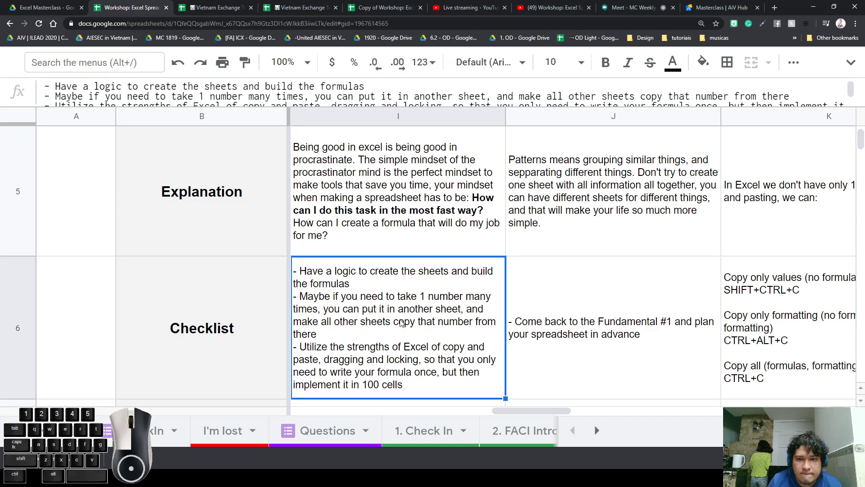
{"action": "key", "text": "Left"}
{"action": "key", "text": "Right"}
{"action": "key", "text": "Right"}
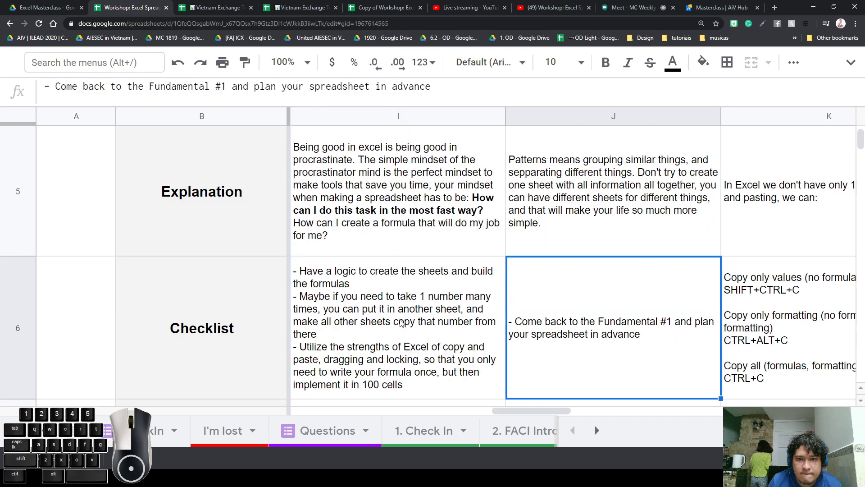
{"action": "key", "text": "Left"}
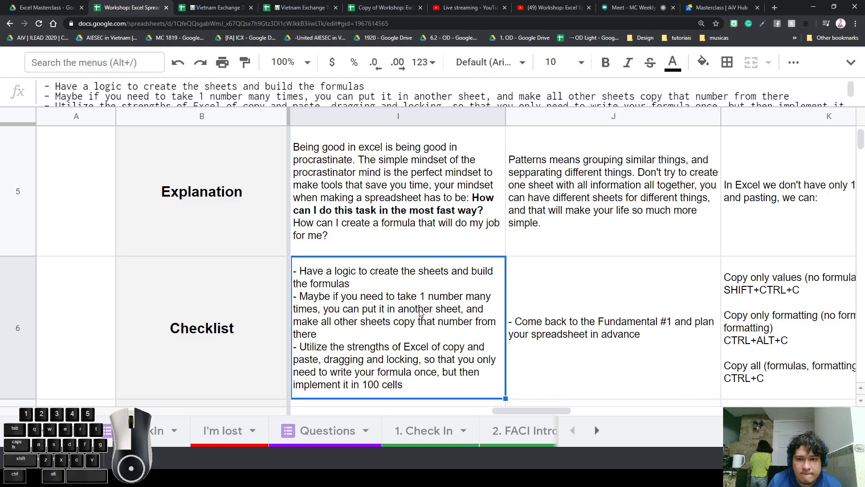
{"action": "scroll", "coordinate": [420, 312], "scroll_direction": "down", "scroll_amount": 1}
{"action": "left_click", "coordinate": [412, 326]}
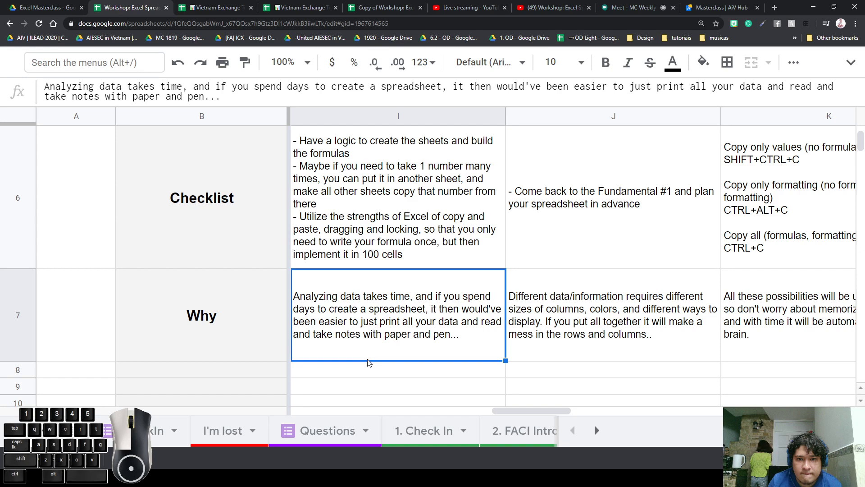
{"action": "double_click", "coordinate": [459, 326]}
{"action": "left_click", "coordinate": [438, 374]}
{"action": "left_click", "coordinate": [438, 337]}
{"action": "scroll", "coordinate": [492, 309], "scroll_direction": "up", "scroll_amount": 3}
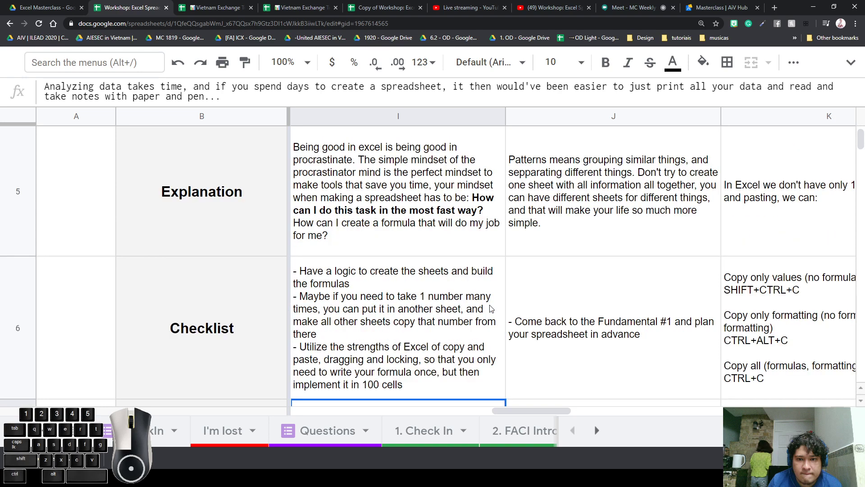
{"action": "scroll", "coordinate": [492, 309], "scroll_direction": "up", "scroll_amount": 3}
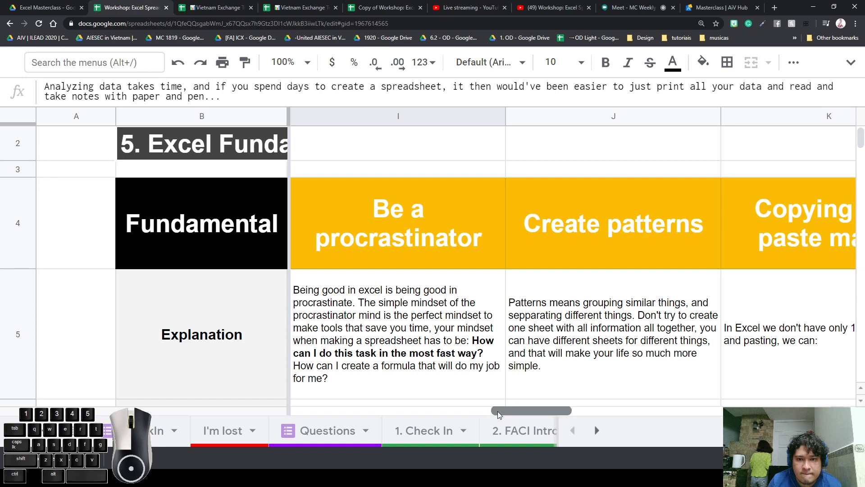
Step through the J5–L5 explanations and zoom the page out to show more columns
{"action": "left_click_drag", "start_coordinate": [497, 411], "coordinate": [535, 411]}
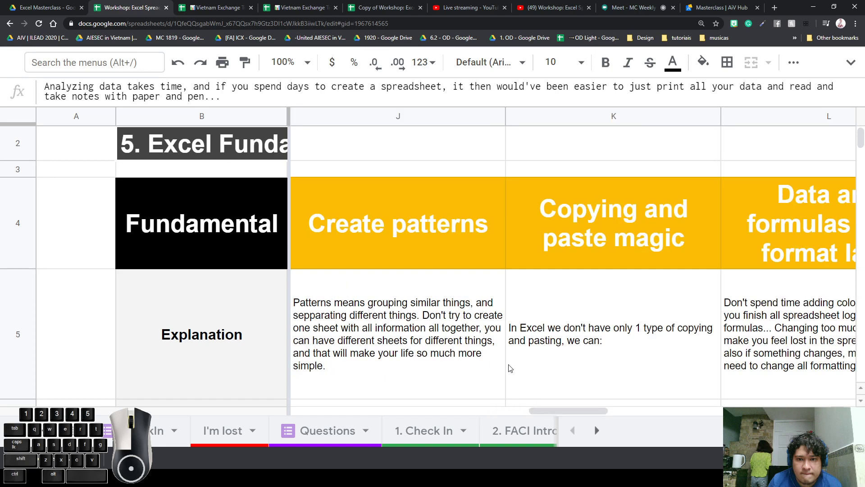
{"action": "left_click", "coordinate": [429, 339]}
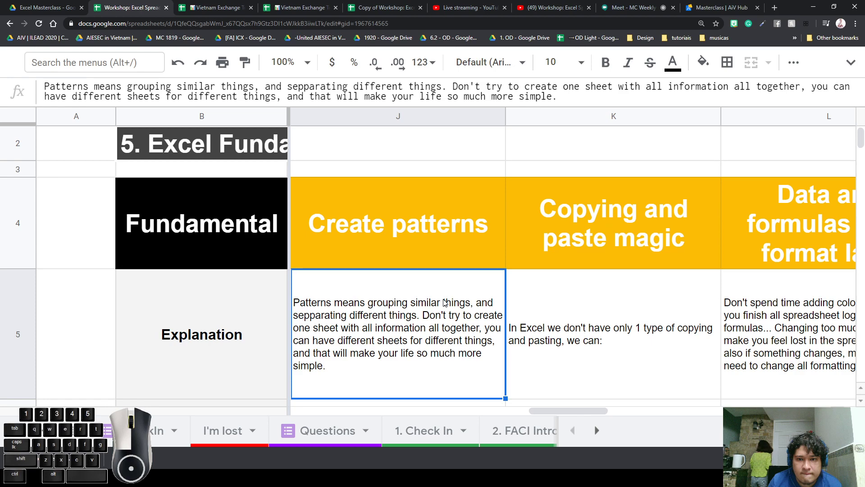
{"action": "key", "text": "Right"}
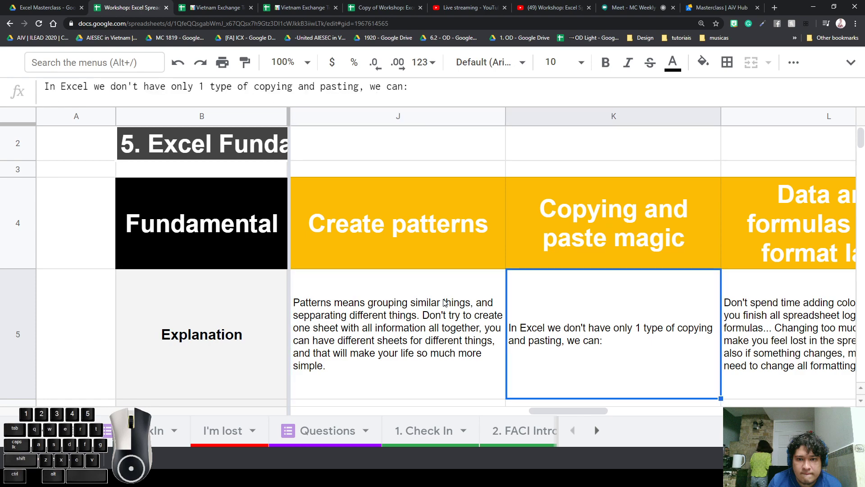
{"action": "key", "text": "Left"}
{"action": "key", "text": "Left"}
{"action": "key", "text": "Right"}
{"action": "key", "text": "Right"}
{"action": "key", "text": "Right"}
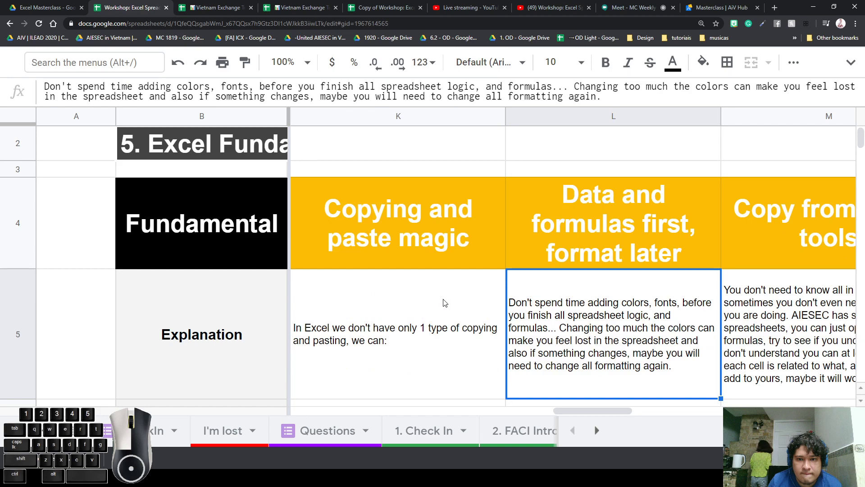
{"action": "key", "text": "ctrl+minus"}
{"action": "key", "text": "ctrl+minus"}
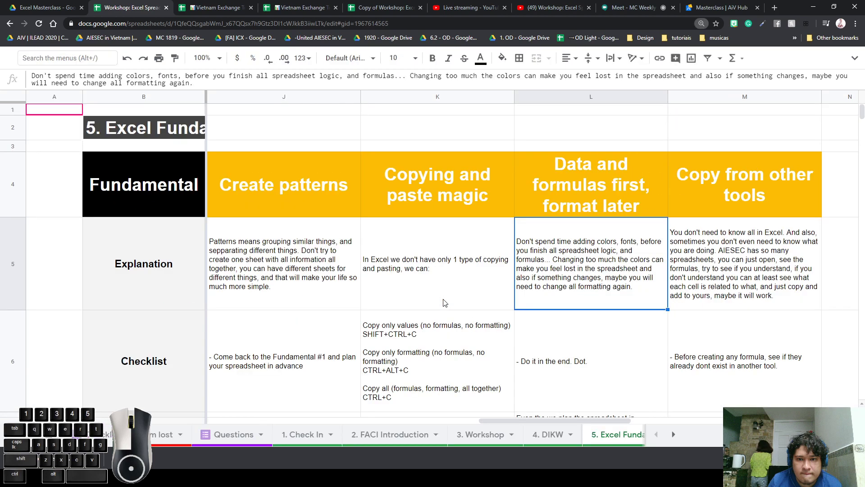
Step through the row 5 explanations and settle on the Copying and paste magic cell K5
{"action": "key", "text": "Left"}
{"action": "key", "text": "Left"}
{"action": "key", "text": "Left"}
{"action": "key", "text": "Right"}
{"action": "key", "text": "Right"}
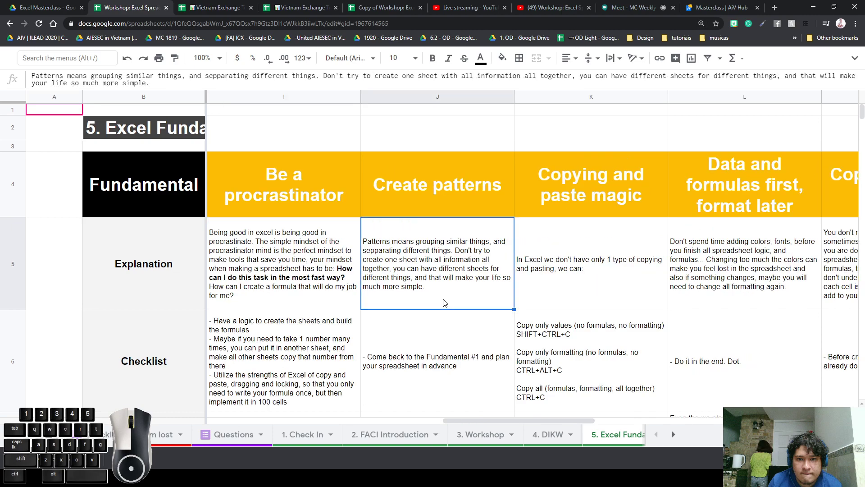
{"action": "key", "text": "Left"}
{"action": "key", "text": "Right"}
{"action": "key", "text": "Right"}
{"action": "key", "text": "Right"}
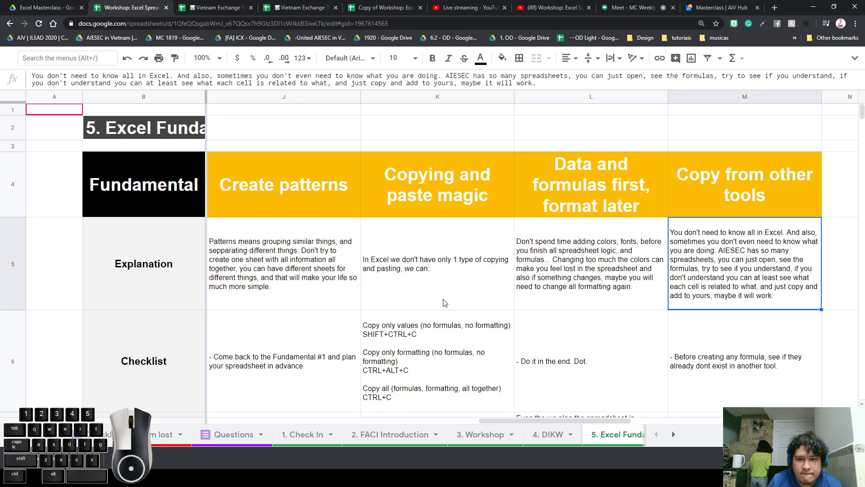
{"action": "key", "text": "Left"}
{"action": "key", "text": "Left"}
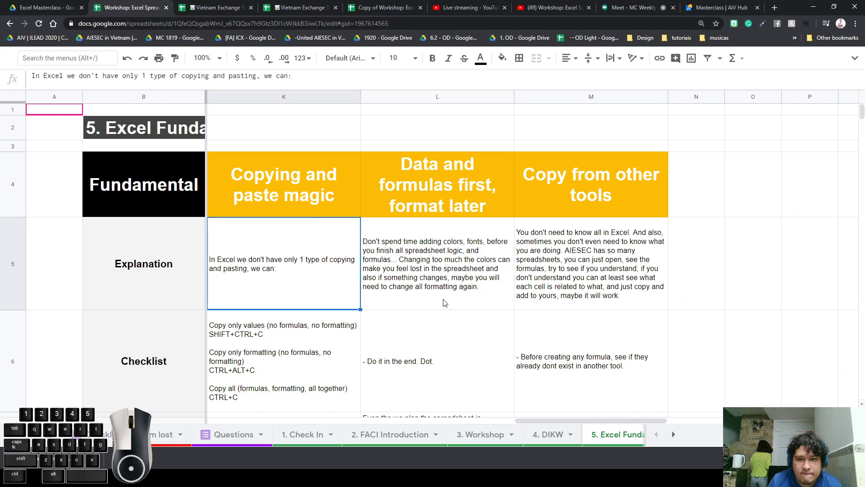
{"action": "key", "text": "Left"}
{"action": "key", "text": "Right"}
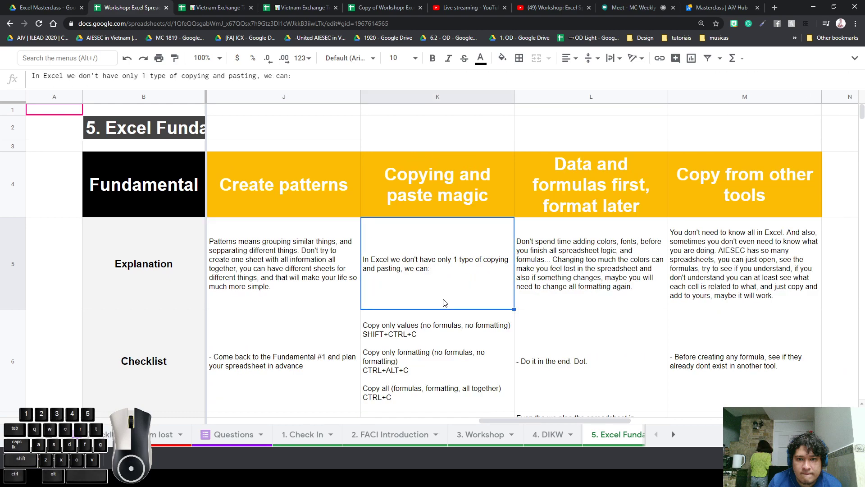
{"action": "key", "text": "Down"}
{"action": "key", "text": "Down"}
{"action": "key", "text": "Up"}
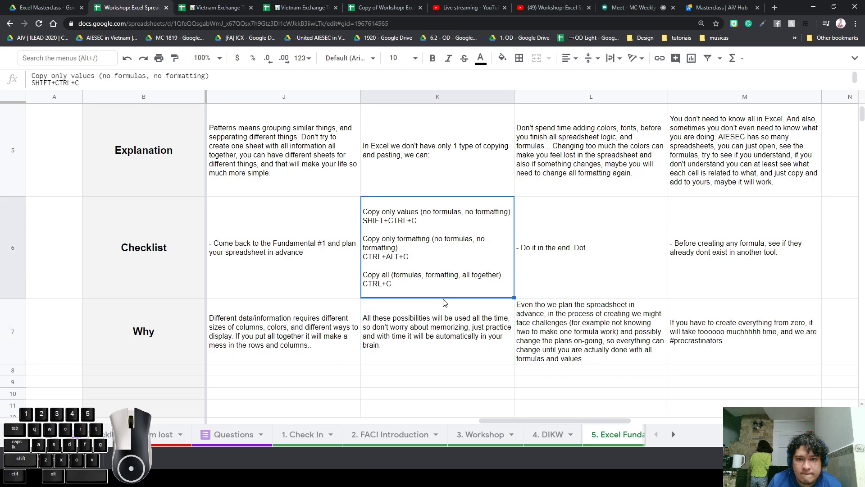
{"action": "left_click", "coordinate": [469, 176]}
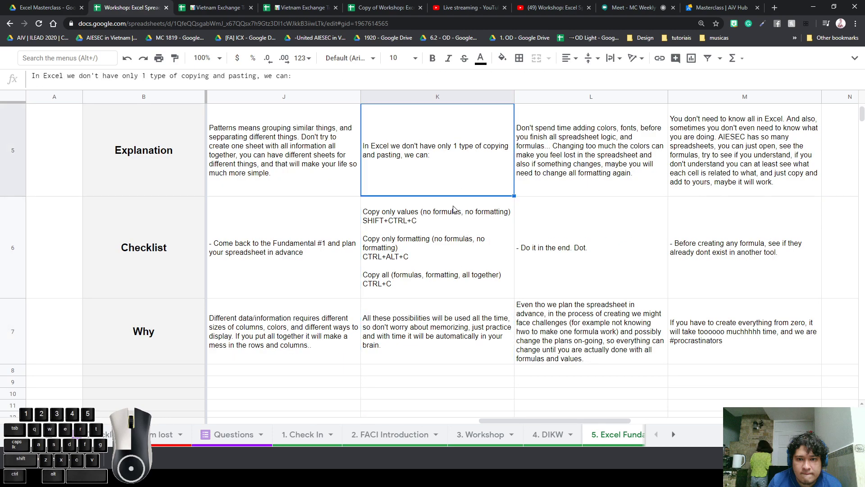
Bold the SHIFT+CTRL+C, CTRL+ALT+C and CTRL+C lines in K6, then zoom back in
{"action": "double_click", "coordinate": [446, 229]}
{"action": "left_click_drag", "start_coordinate": [419, 211], "coordinate": [316, 218]}
{"action": "key", "text": "ctrl+b"}
{"action": "left_click_drag", "start_coordinate": [409, 236], "coordinate": [315, 238]}
{"action": "key", "text": "ctrl+b"}
{"action": "left_click_drag", "start_coordinate": [423, 265], "coordinate": [315, 261]}
{"action": "key", "text": "ctrl+b"}
{"action": "left_click", "coordinate": [317, 268]}
{"action": "left_click", "coordinate": [443, 265]}
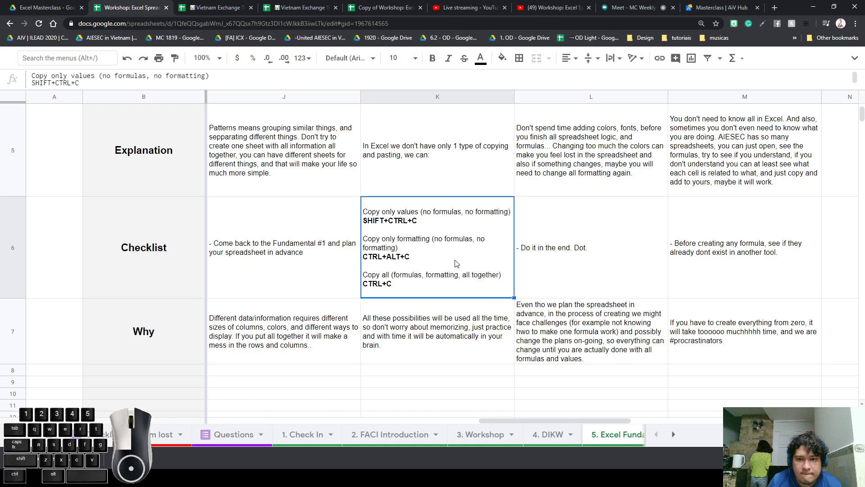
{"action": "key", "text": "ctrl+plus"}
{"action": "key", "text": "ctrl+plus"}
{"action": "key", "text": "ctrl+plus"}
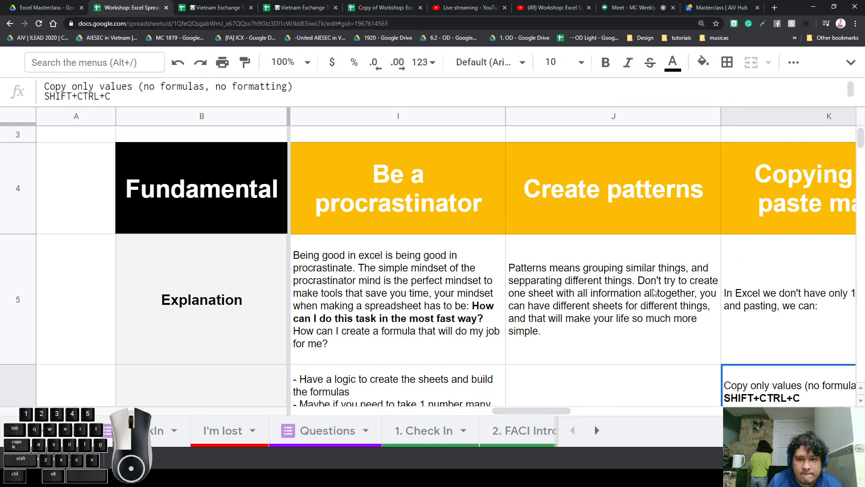
{"action": "key", "text": "Right"}
{"action": "key", "text": "Right"}
{"action": "key", "text": "Left"}
{"action": "key", "text": "Left"}
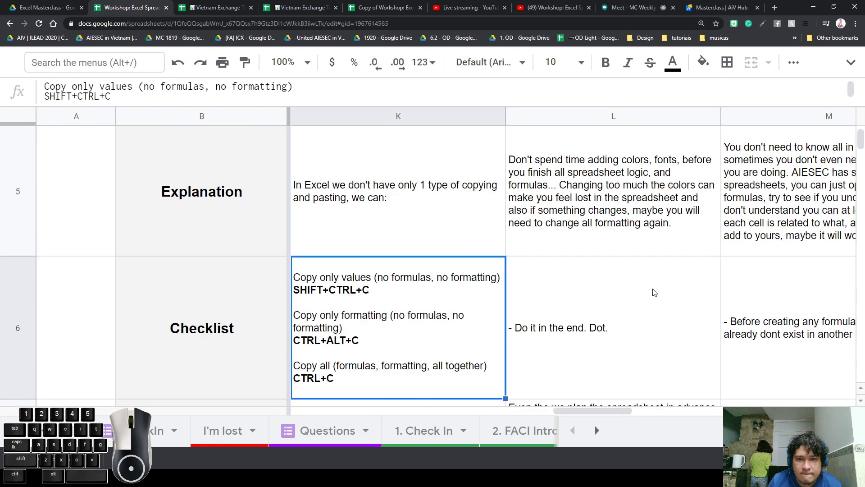
{"action": "key", "text": "Up"}
{"action": "key", "text": "Left"}
{"action": "key", "text": "Up"}
{"action": "key", "text": "Right"}
{"action": "key", "text": "Right"}
{"action": "key", "text": "Left"}
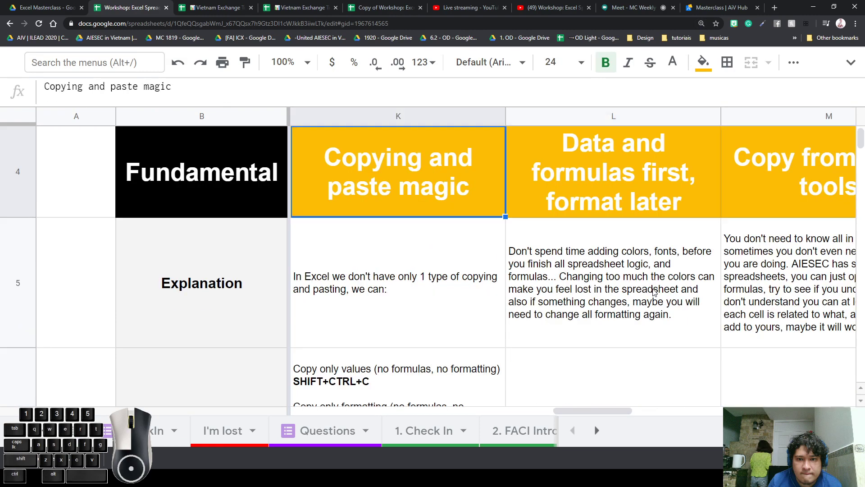
{"action": "left_click_drag", "start_coordinate": [426, 156], "coordinate": [395, 224]}
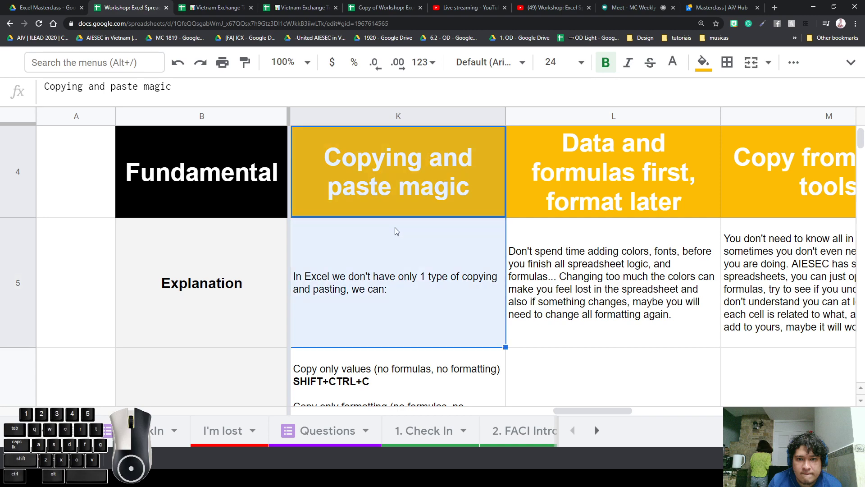
{"action": "left_click", "coordinate": [412, 187]}
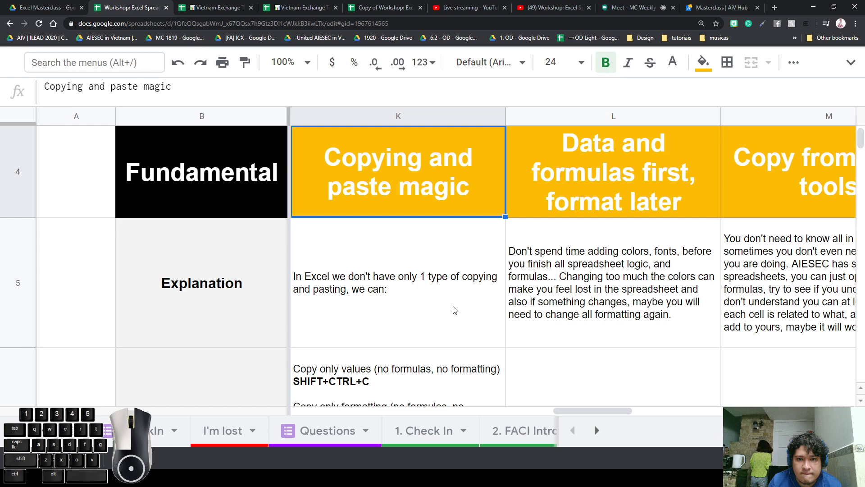
{"action": "scroll", "coordinate": [467, 318], "scroll_direction": "down", "scroll_amount": 1}
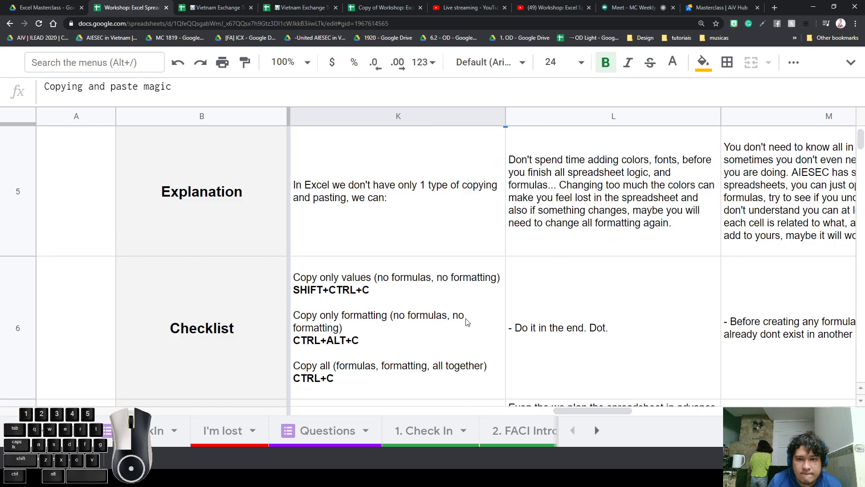
{"action": "scroll", "coordinate": [467, 320], "scroll_direction": "down", "scroll_amount": 1}
{"action": "scroll", "coordinate": [467, 320], "scroll_direction": "up", "scroll_amount": 1}
{"action": "left_click", "coordinate": [472, 333]}
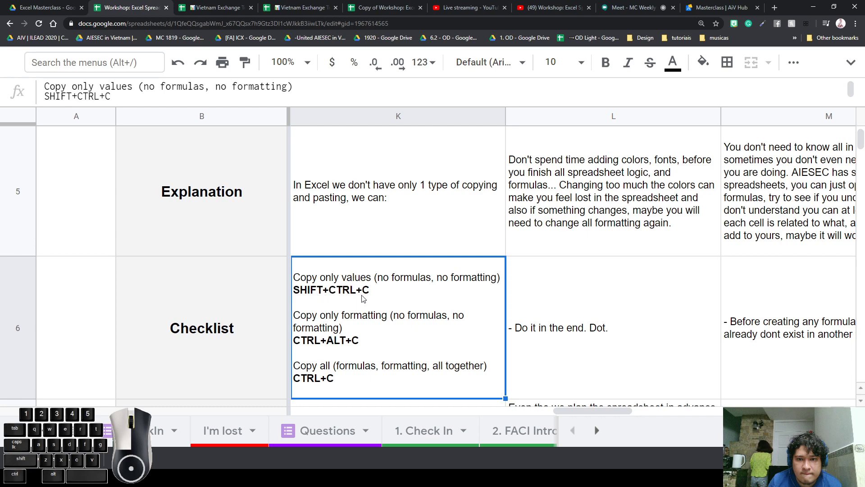
{"action": "key", "text": "ctrl+shift+c"}
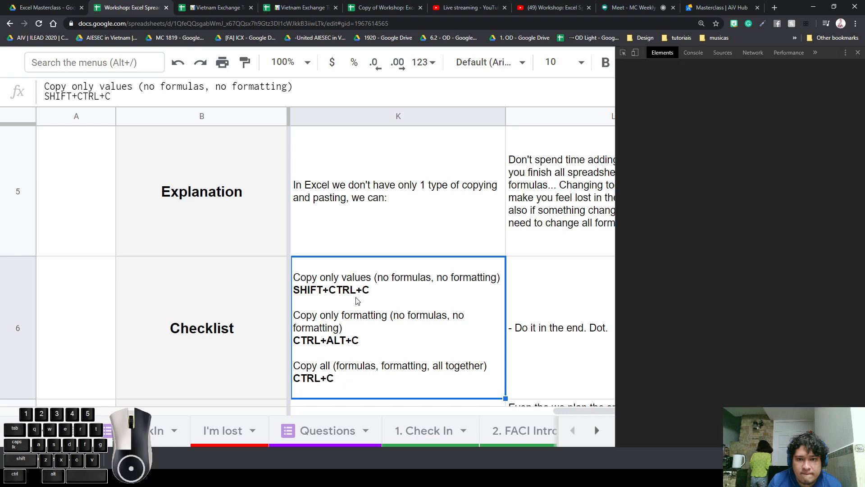
{"action": "left_click", "coordinate": [858, 53]}
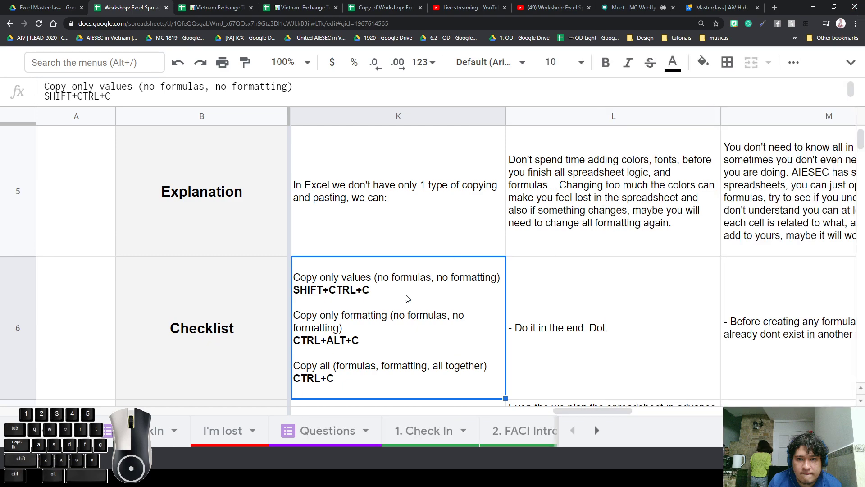
{"action": "key", "text": "ctrl+shift+i"}
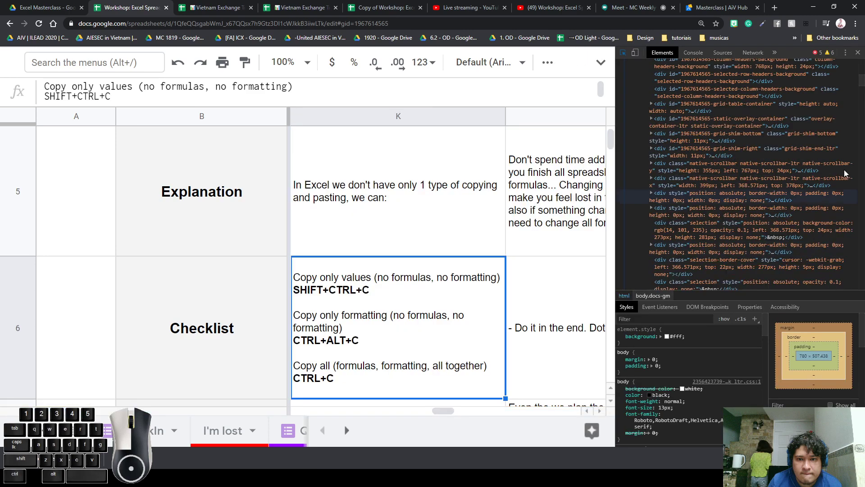
{"action": "left_click", "coordinate": [858, 52]}
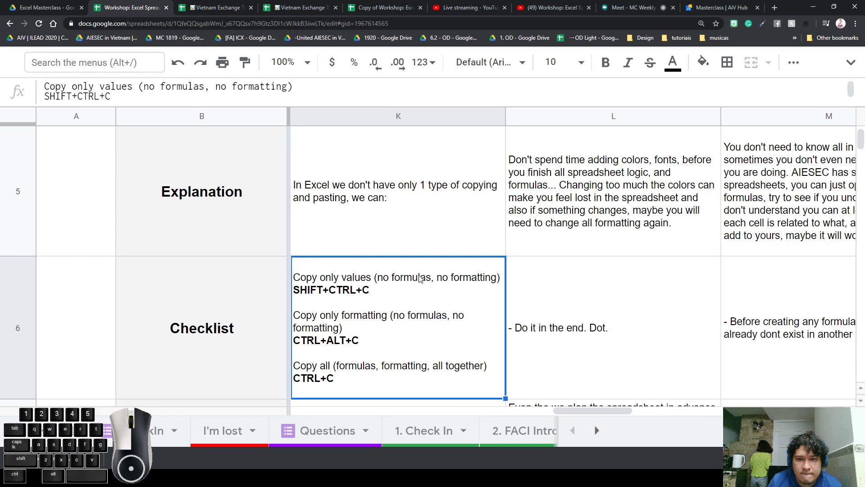
{"action": "left_click", "coordinate": [220, 208]}
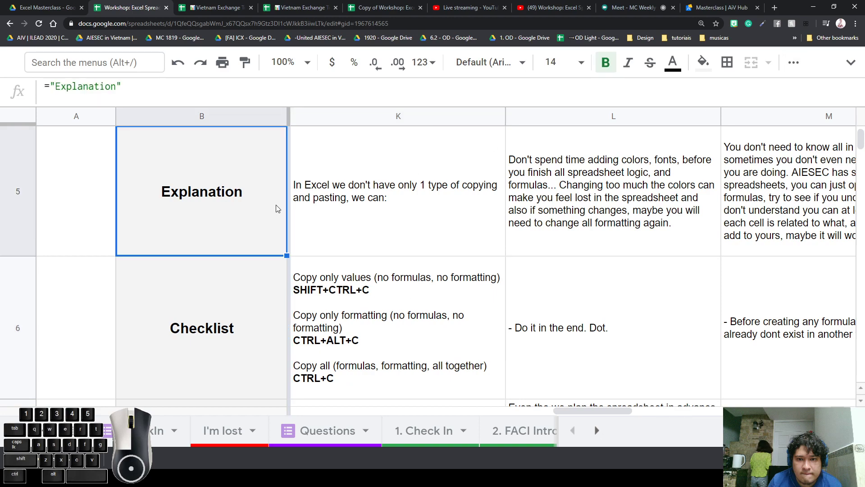
{"action": "key", "text": "ctrl+shift+c"}
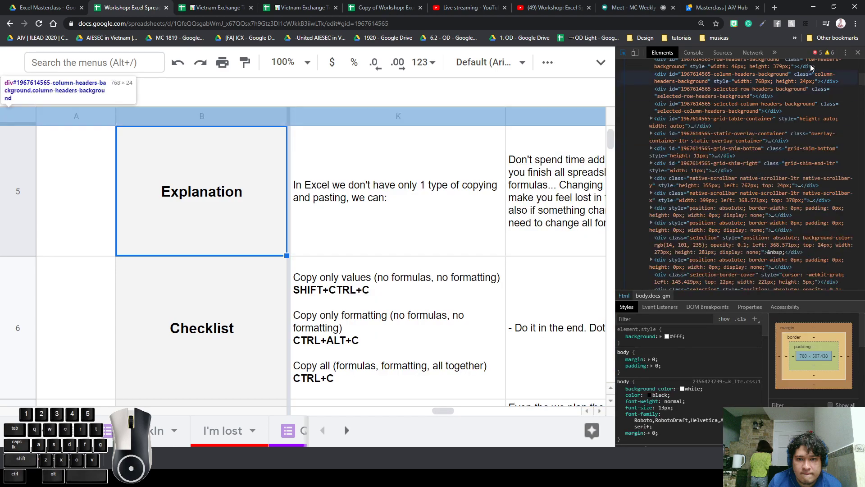
{"action": "left_click", "coordinate": [857, 53]}
{"action": "left_click", "coordinate": [408, 246]}
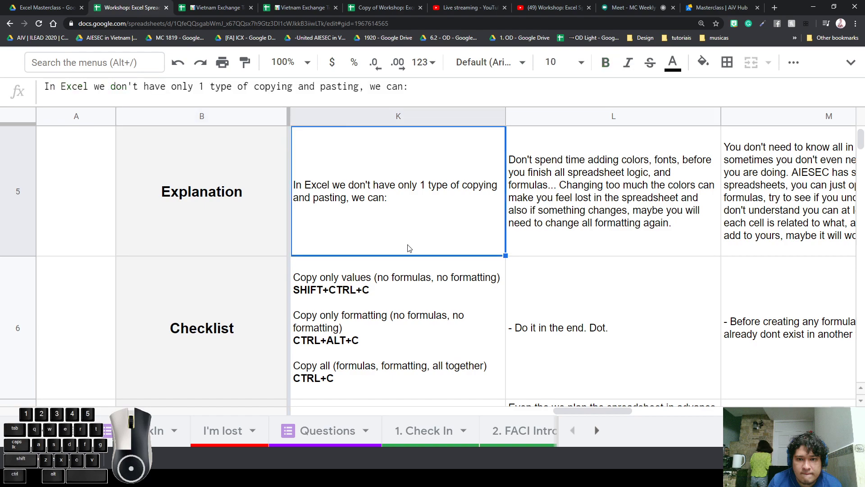
{"action": "left_click", "coordinate": [438, 321]}
{"action": "double_click", "coordinate": [360, 298]}
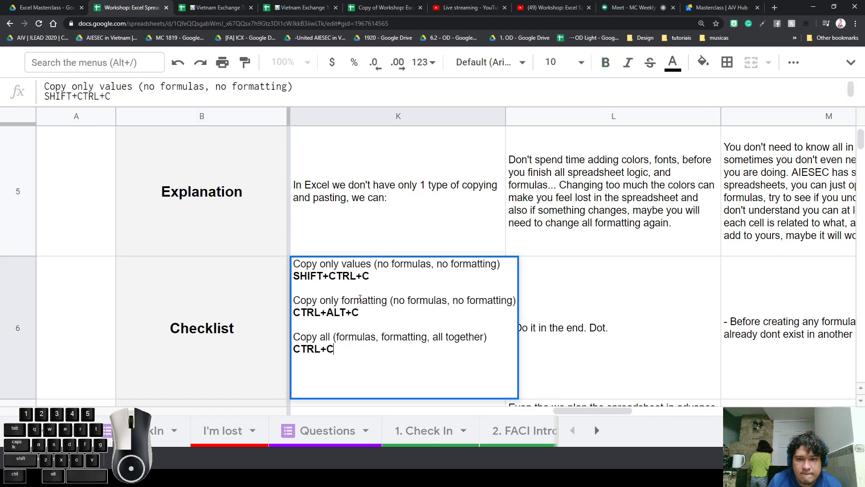
{"action": "left_click", "coordinate": [367, 238]}
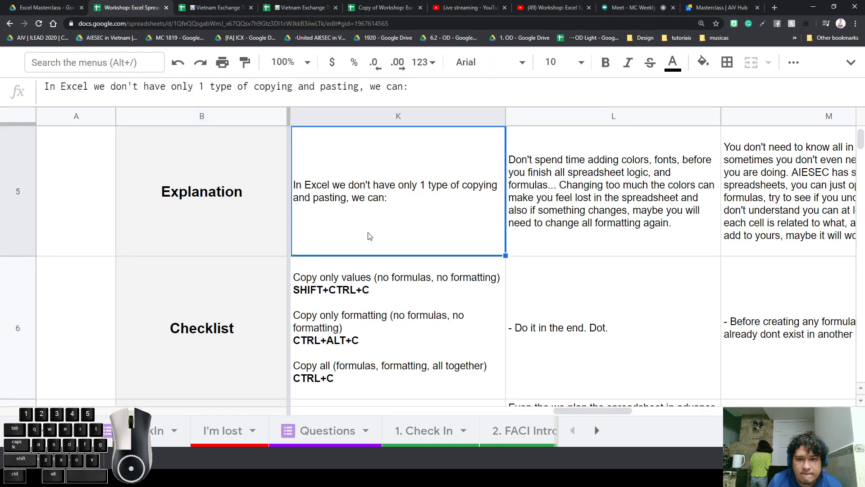
{"action": "left_click", "coordinate": [334, 303]}
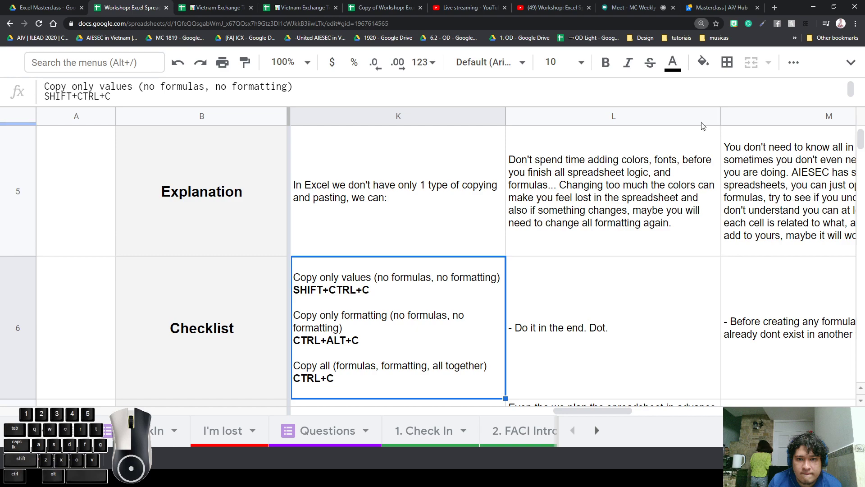
{"action": "key", "text": "ctrl+minus"}
{"action": "key", "text": "ctrl+minus"}
{"action": "key", "text": "ctrl+minus"}
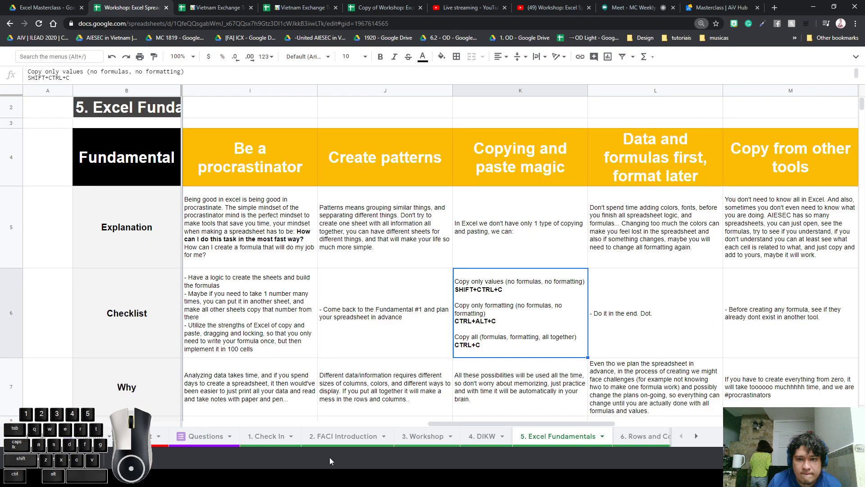
Switch to the 6. Rows and Columns sheet and select cells in the Bad example, ending on APD in C6
{"action": "left_click", "coordinate": [632, 435]}
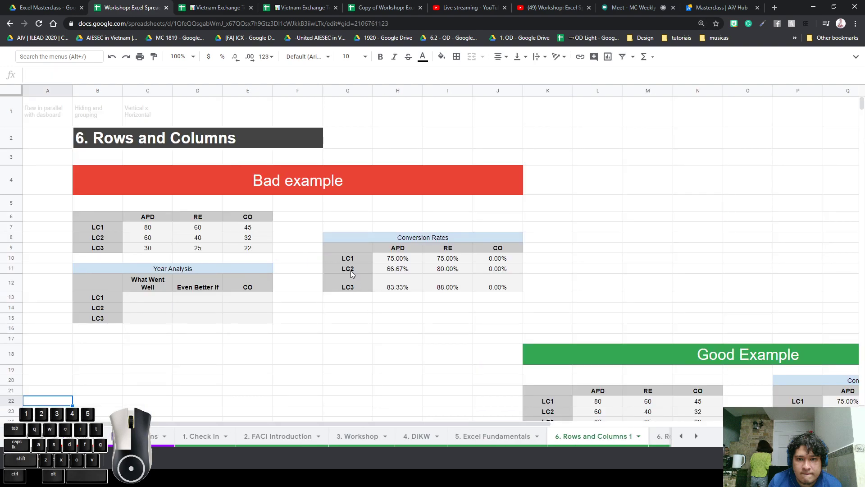
{"action": "left_click", "coordinate": [297, 239]}
{"action": "left_click_drag", "start_coordinate": [105, 137], "coordinate": [555, 420]}
{"action": "left_click", "coordinate": [528, 271]}
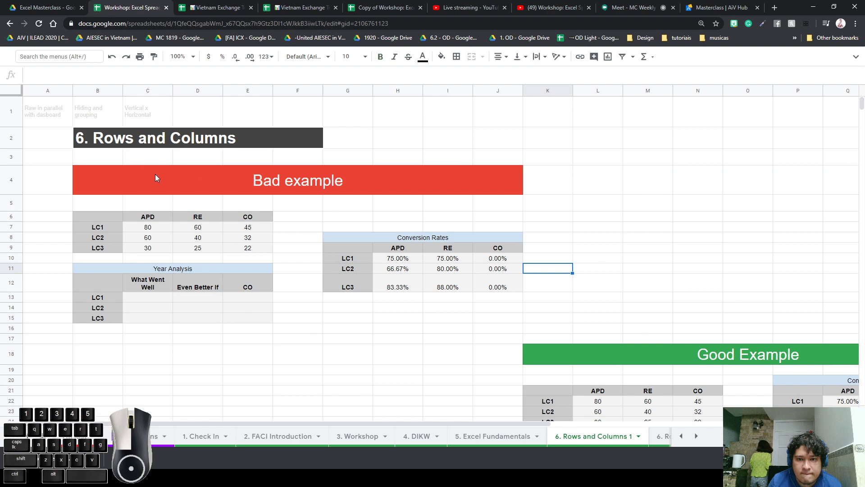
{"action": "left_click", "coordinate": [220, 217]}
{"action": "left_click", "coordinate": [154, 209]}
{"action": "left_click", "coordinate": [154, 214]}
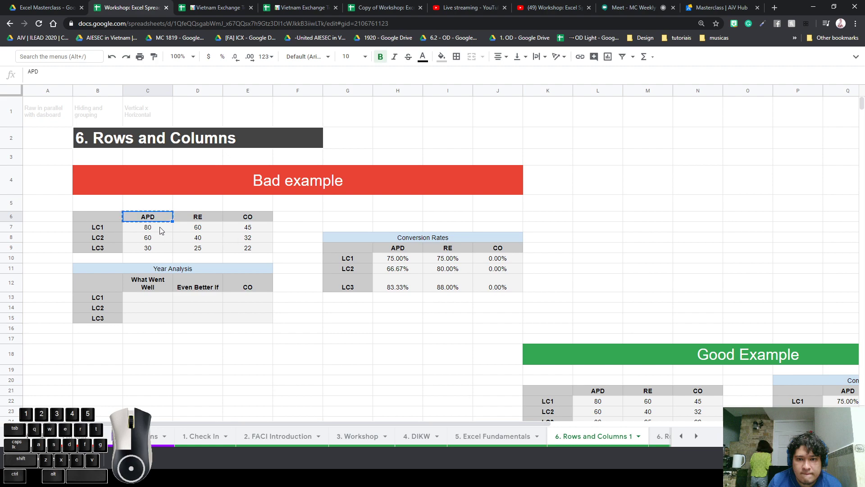
Paste the APD header into C18, then undo the paste
{"action": "left_click", "coordinate": [172, 356]}
{"action": "type", "text": "APD"}
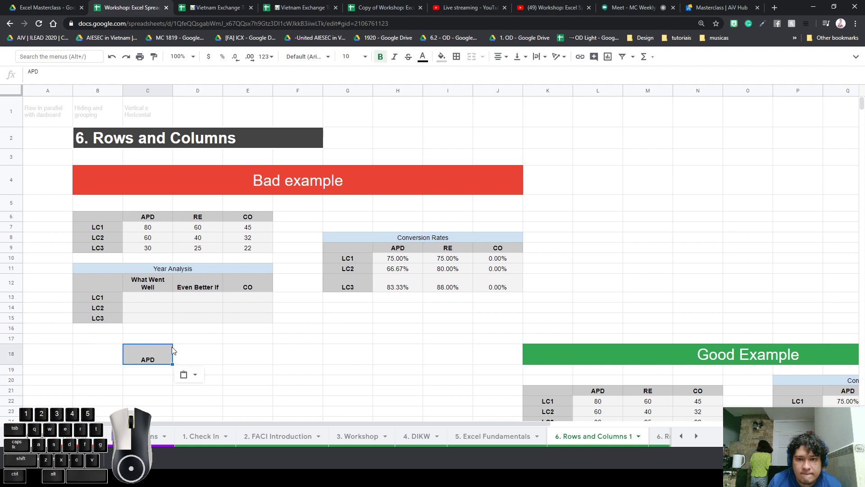
{"action": "left_click", "coordinate": [225, 358]}
{"action": "left_click", "coordinate": [148, 362]}
{"action": "left_click", "coordinate": [112, 63]}
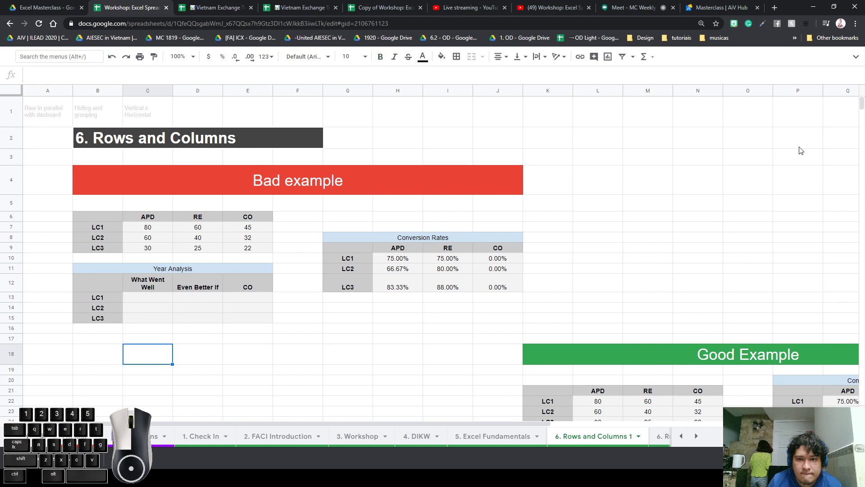
Reveal the menus, briefly open developer tools, and select the LC3 CO value 22
{"action": "left_click", "coordinate": [855, 56]}
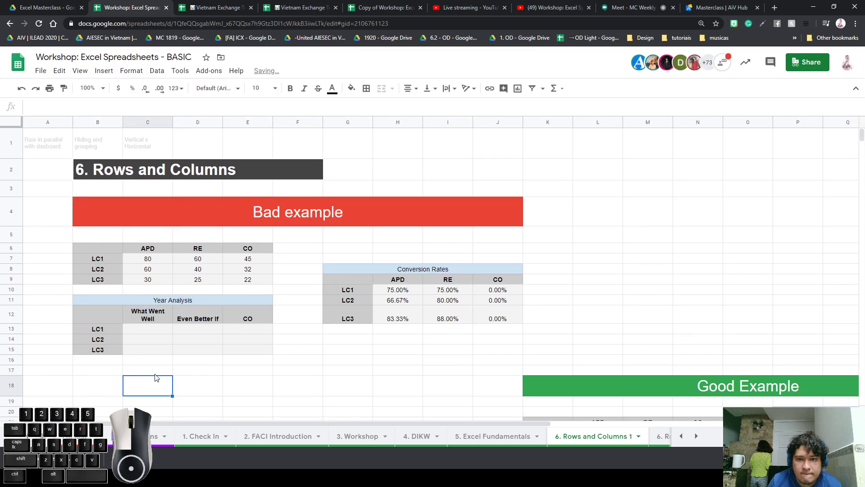
{"action": "left_click", "coordinate": [108, 350]}
{"action": "key", "text": "ctrl+shift+i"}
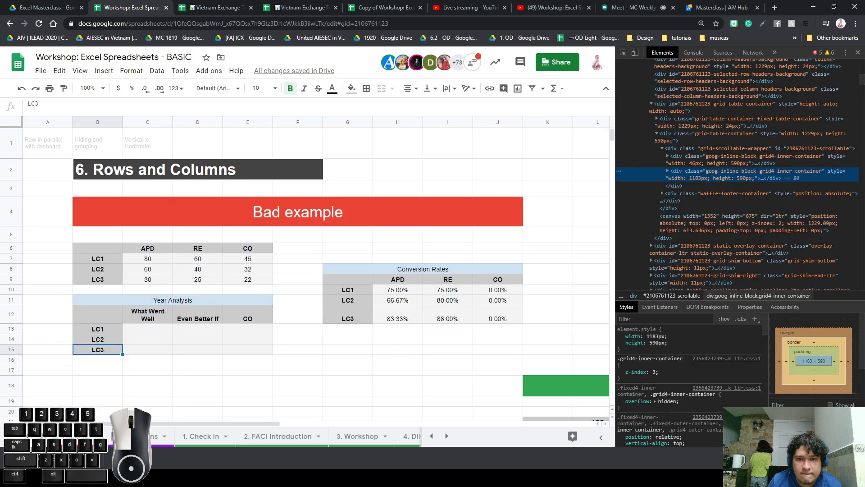
{"action": "left_click", "coordinate": [857, 52]}
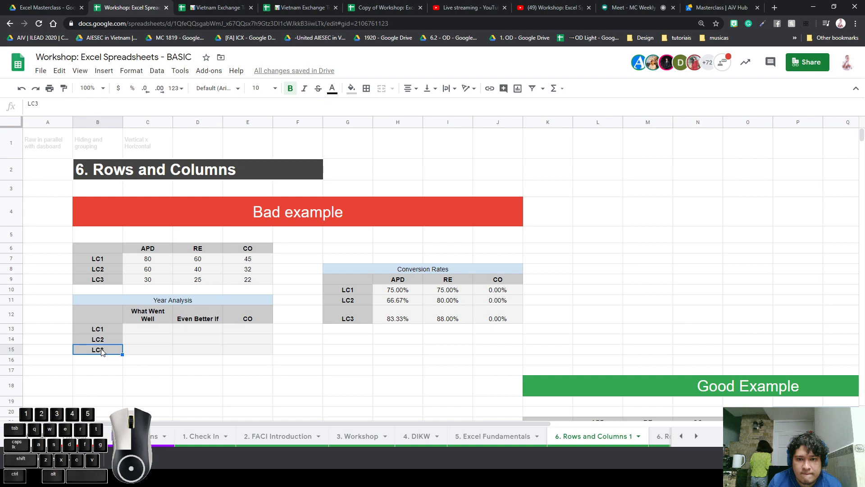
{"action": "left_click", "coordinate": [243, 282]}
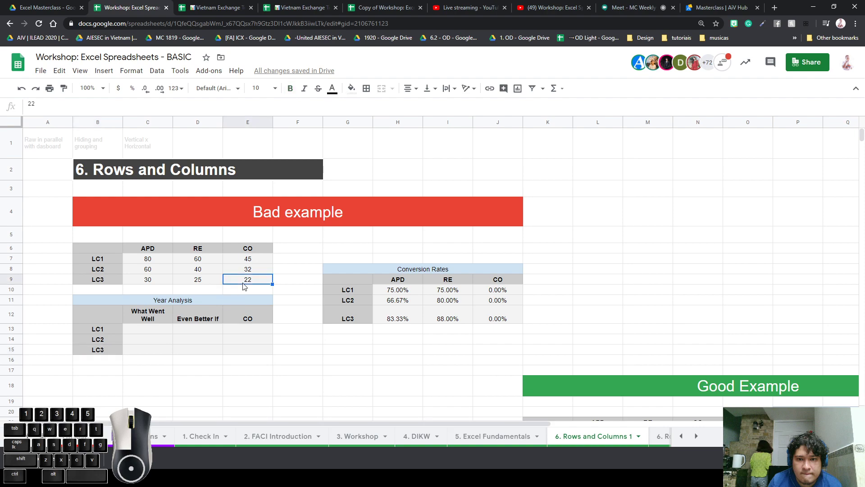
On 5. Excel Fundamentals, reword the K6 tips to 'Paste only values' (SHIFT+CTRL+V) and 'Paste only formatting' (CTRL+ALT+V)
{"action": "left_click", "coordinate": [504, 436]}
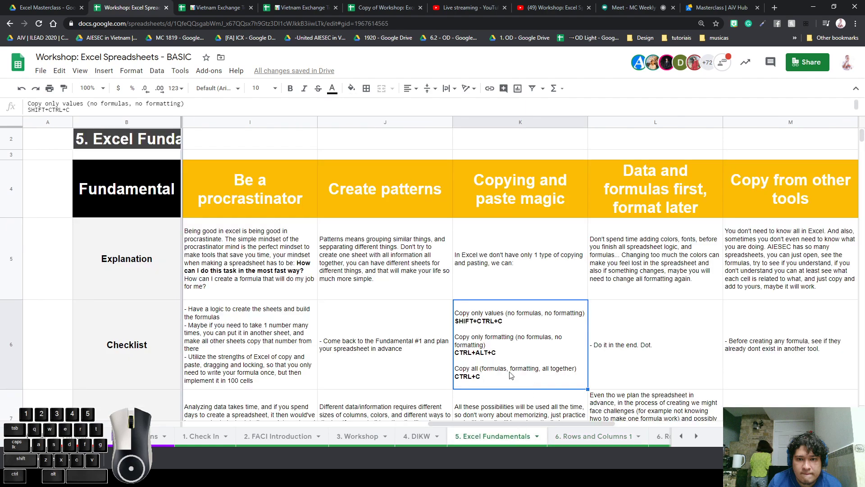
{"action": "double_click", "coordinate": [494, 371]}
{"action": "left_click", "coordinate": [511, 311]}
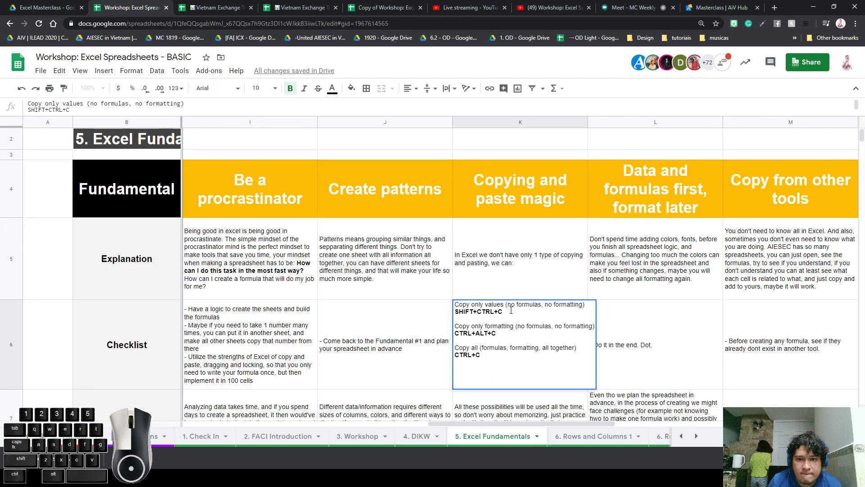
{"action": "key", "text": "BackSpace"}
{"action": "key", "text": "Down"}
{"action": "key", "text": "Down"}
{"action": "key", "text": "Down"}
{"action": "left_click", "coordinate": [505, 341]}
{"action": "double_click", "coordinate": [463, 327]}
{"action": "type", "text": "Paste"}
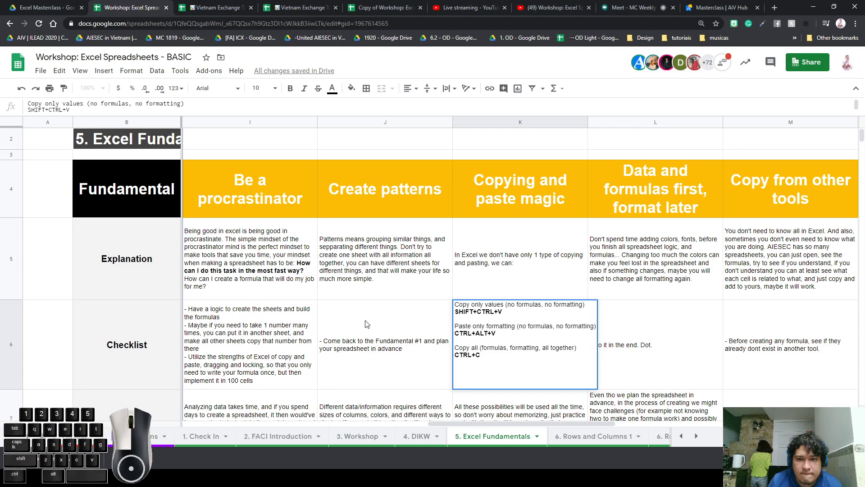
{"action": "double_click", "coordinate": [463, 305]}
{"action": "type", "text": "Paste"}
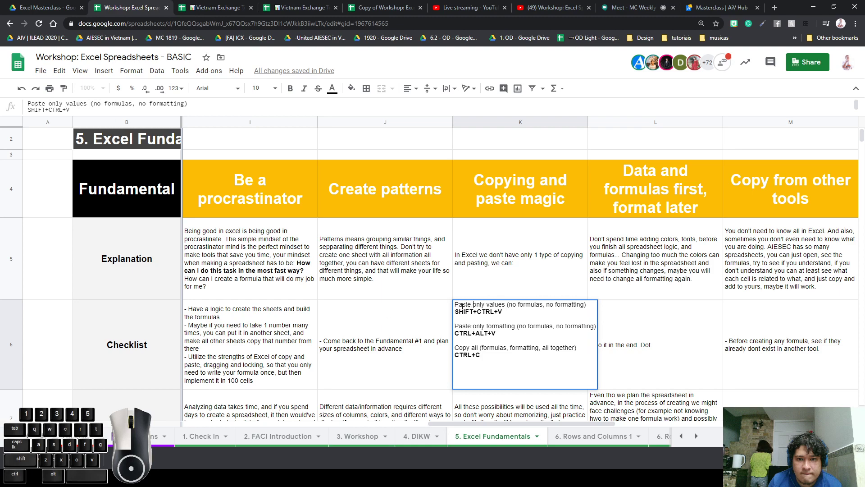
{"action": "left_click", "coordinate": [506, 266]}
{"action": "left_click", "coordinate": [485, 358]}
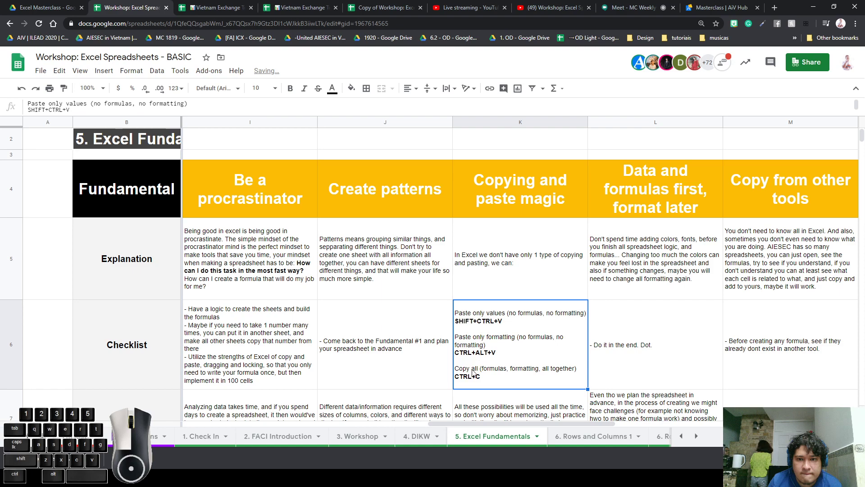
{"action": "left_click", "coordinate": [565, 440]}
Demonstrate paste and undo with the Bad example banner at L4 and E2's formatting at I2
{"action": "left_click", "coordinate": [293, 213]}
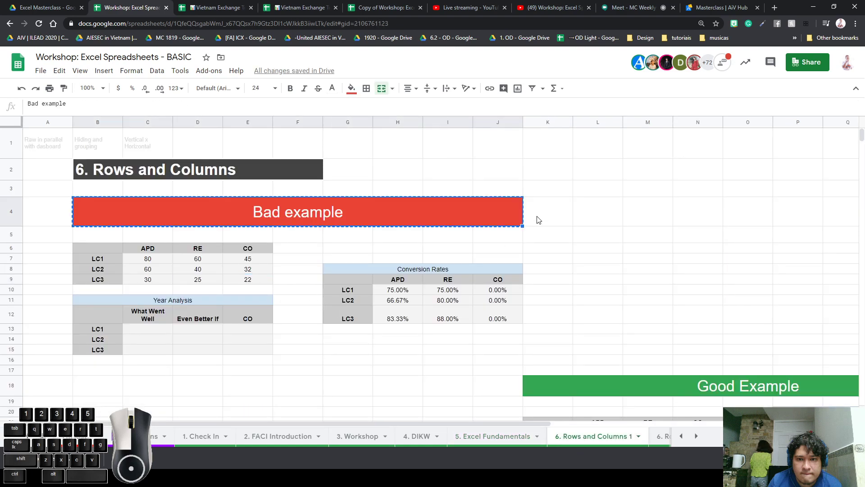
{"action": "left_click", "coordinate": [574, 208]}
{"action": "type", "text": "Bad example"}
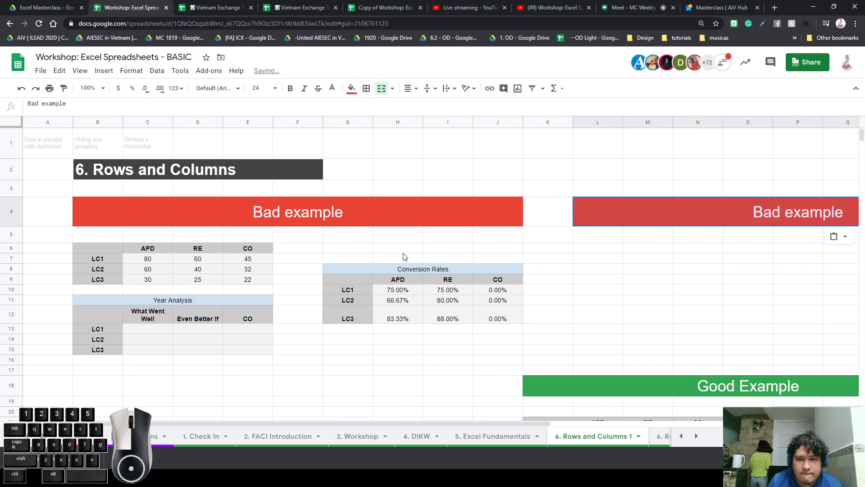
{"action": "key", "text": "ctrl+z"}
{"action": "left_click", "coordinate": [258, 171]}
{"action": "key", "text": "ctrl+c"}
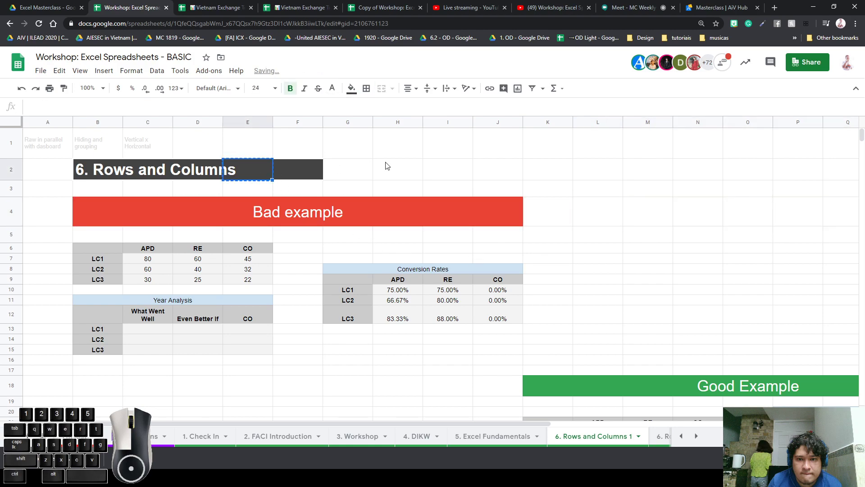
{"action": "left_click", "coordinate": [447, 168]}
{"action": "key", "text": "ctrl+v"}
{"action": "key", "text": "ctrl+z"}
{"action": "key", "text": "ctrl+a"}
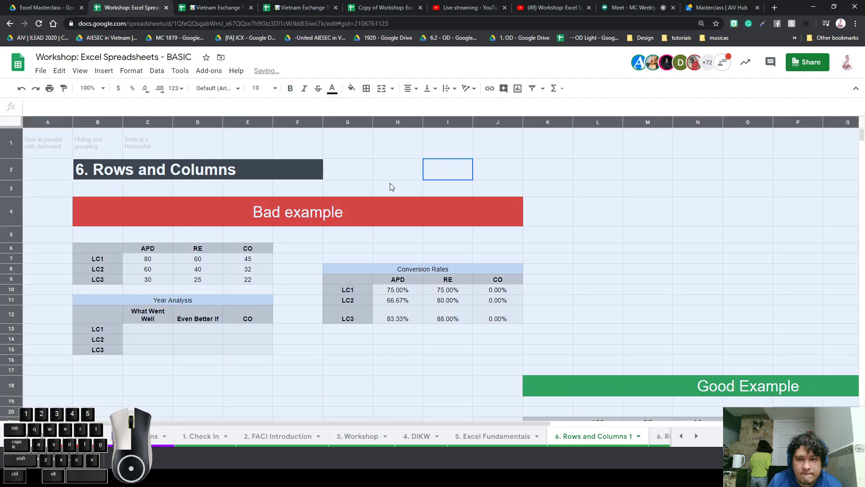
{"action": "left_click", "coordinate": [390, 185]}
Copy the H12 conversion formula into L12, where it shows #VALUE!
{"action": "left_click", "coordinate": [420, 322]}
{"action": "key", "text": "ctrl+c"}
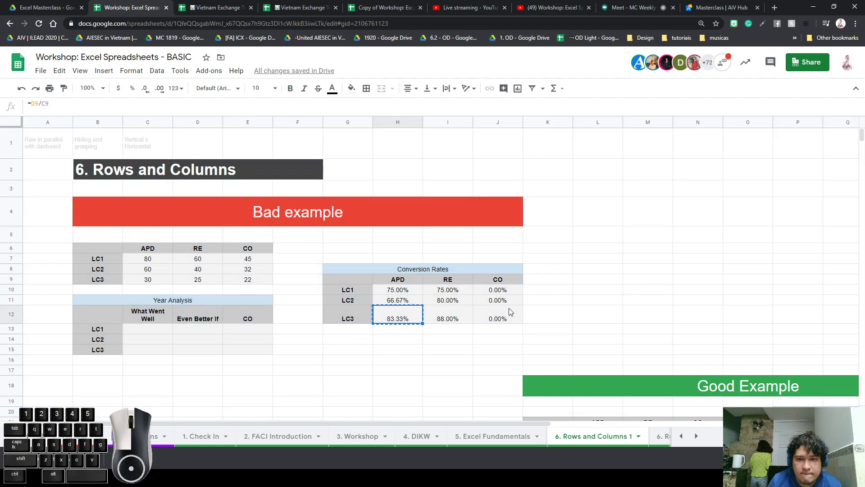
{"action": "left_click", "coordinate": [565, 313]}
{"action": "key", "text": "ctrl+v"}
{"action": "key", "text": "ctrl+z"}
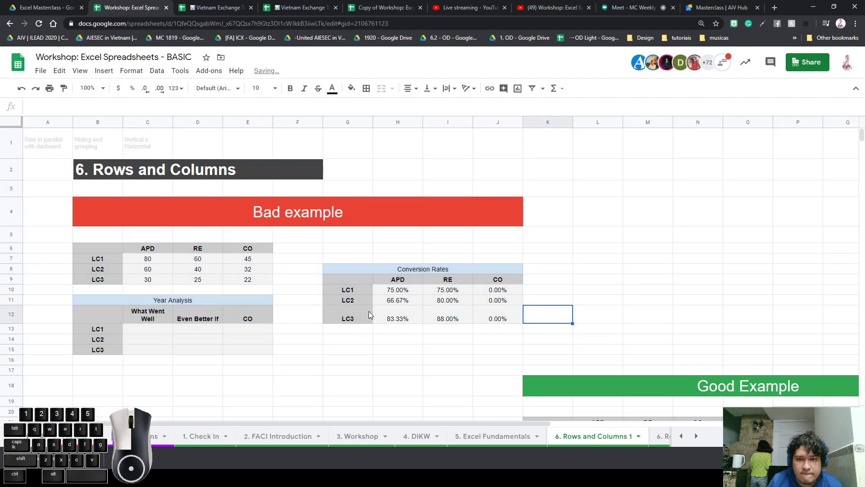
{"action": "left_click", "coordinate": [391, 319]}
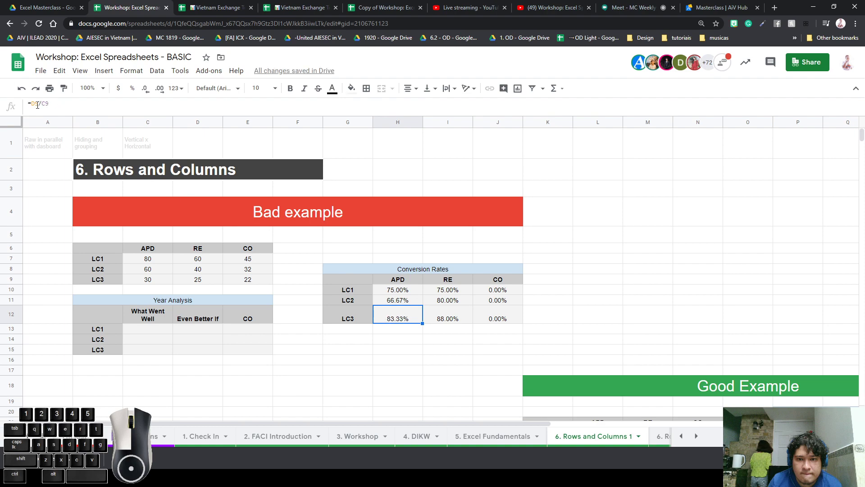
{"action": "key", "text": "ctrl+c"}
{"action": "left_click", "coordinate": [603, 326]}
{"action": "key", "text": "ctrl+v"}
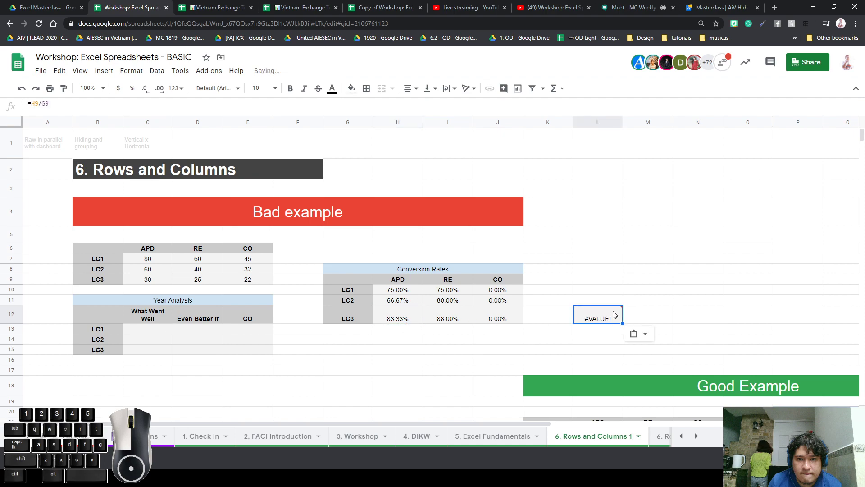
{"action": "mouse_move", "coordinate": [595, 316]}
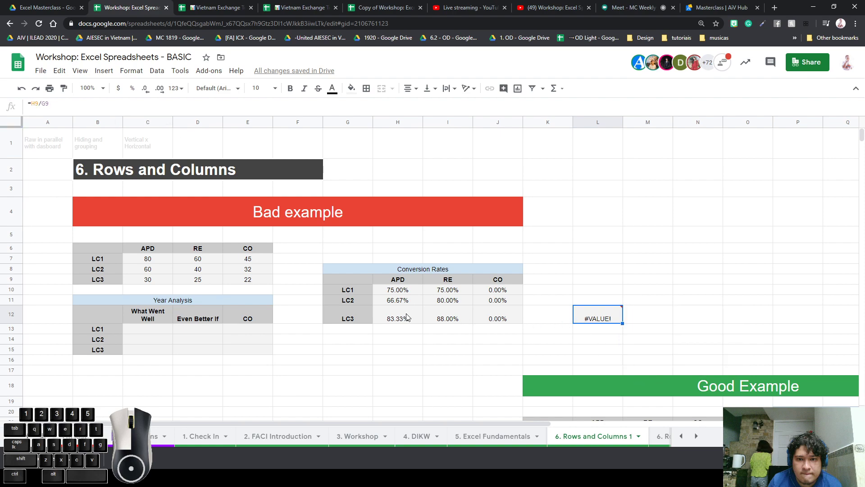
{"action": "left_click", "coordinate": [439, 321]}
{"action": "key", "text": "Right"}
{"action": "key", "text": "Right"}
{"action": "key", "text": "Right"}
Compare the cell references of H12 and L12, then clear the #VALUE! formula from L12
{"action": "double_click", "coordinate": [402, 318]}
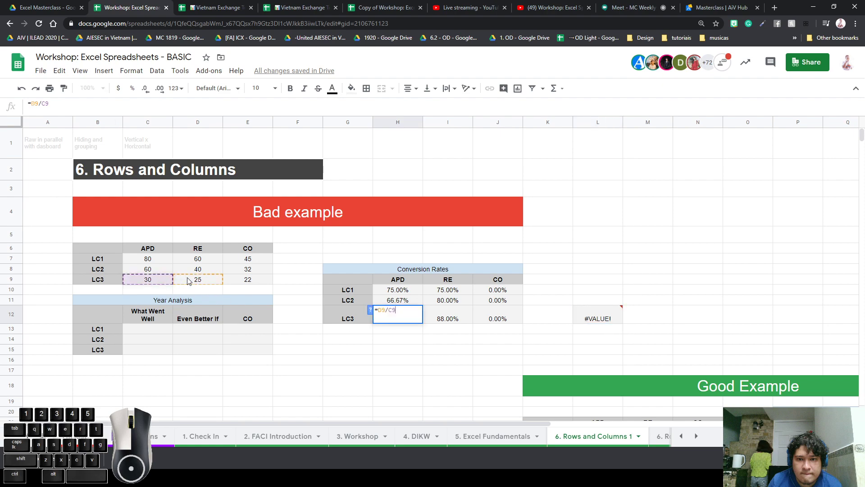
{"action": "double_click", "coordinate": [599, 321]}
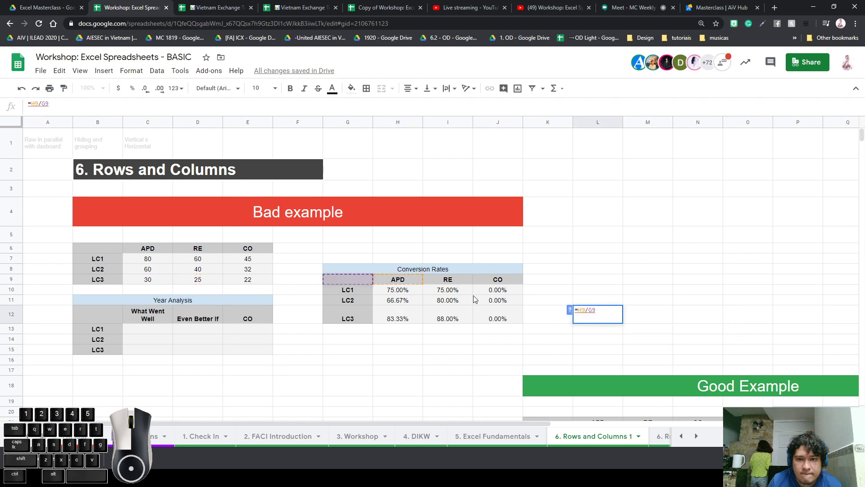
{"action": "left_click", "coordinate": [543, 326]}
{"action": "left_click", "coordinate": [586, 323]}
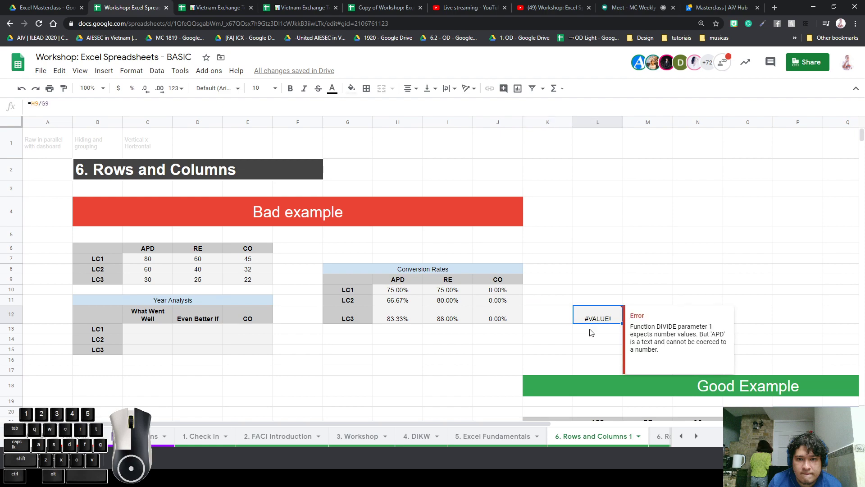
{"action": "left_click", "coordinate": [587, 331]}
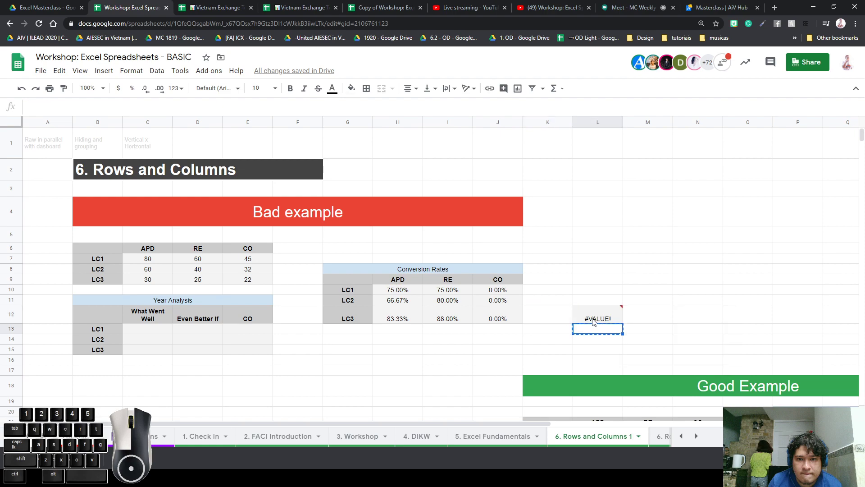
{"action": "left_click", "coordinate": [593, 318]}
{"action": "key", "text": "Delete"}
{"action": "left_click", "coordinate": [553, 318]}
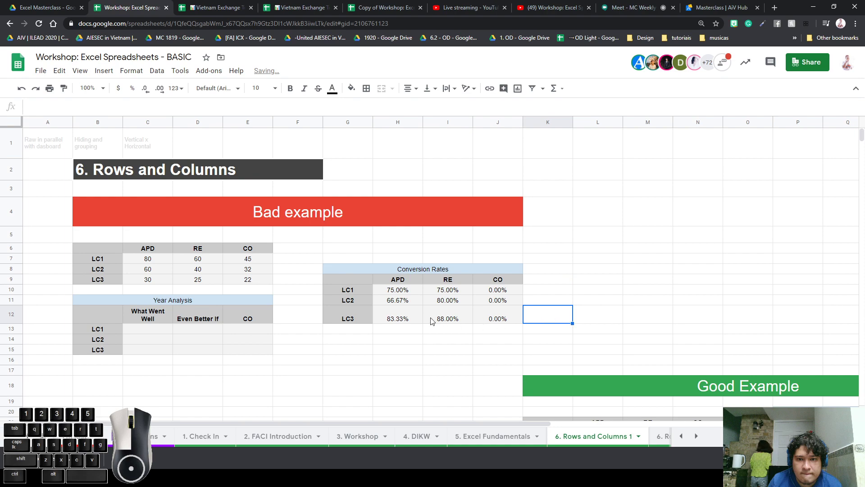
After an LC3 copy-and-undo demo, paste only H12's value 0.8333333333 into L12
{"action": "left_click", "coordinate": [348, 318]}
{"action": "key", "text": "ctrl+c"}
{"action": "left_click", "coordinate": [347, 350]}
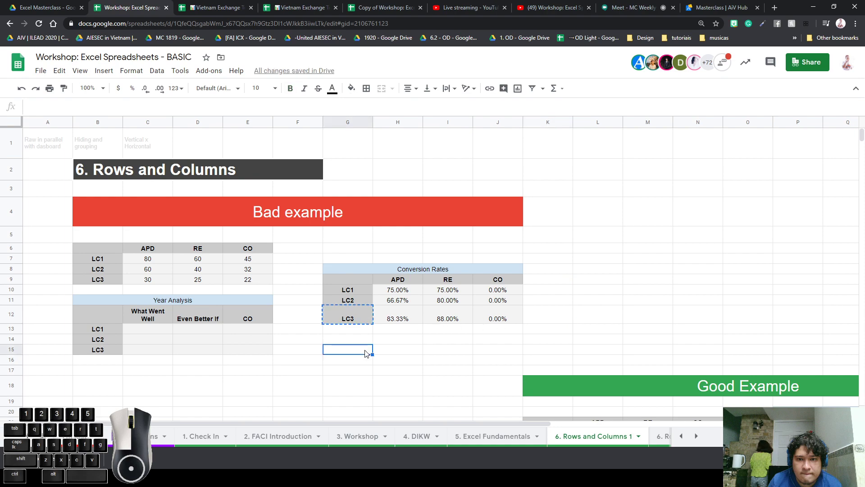
{"action": "key", "text": "ctrl+v"}
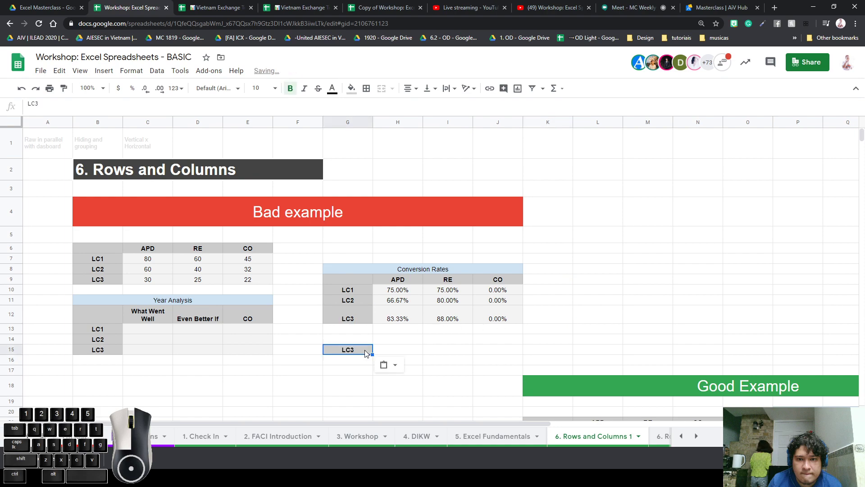
{"action": "key", "text": "ctrl+z"}
{"action": "left_click", "coordinate": [398, 319]}
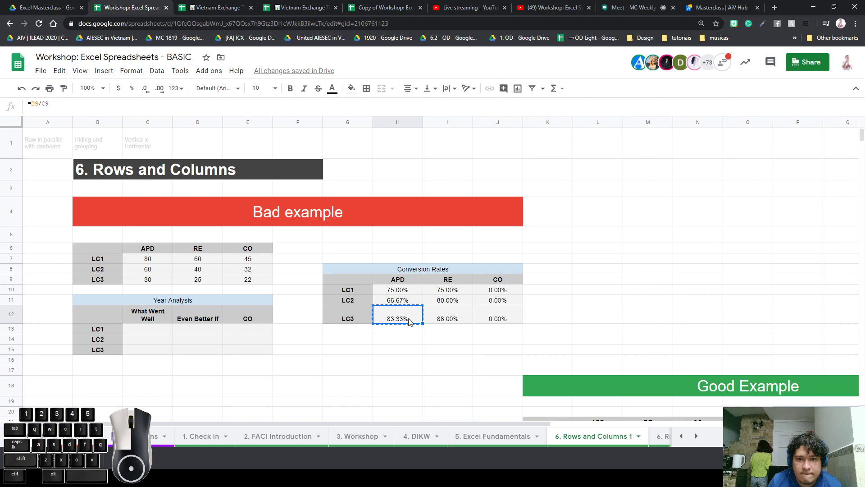
{"action": "left_click", "coordinate": [619, 318]}
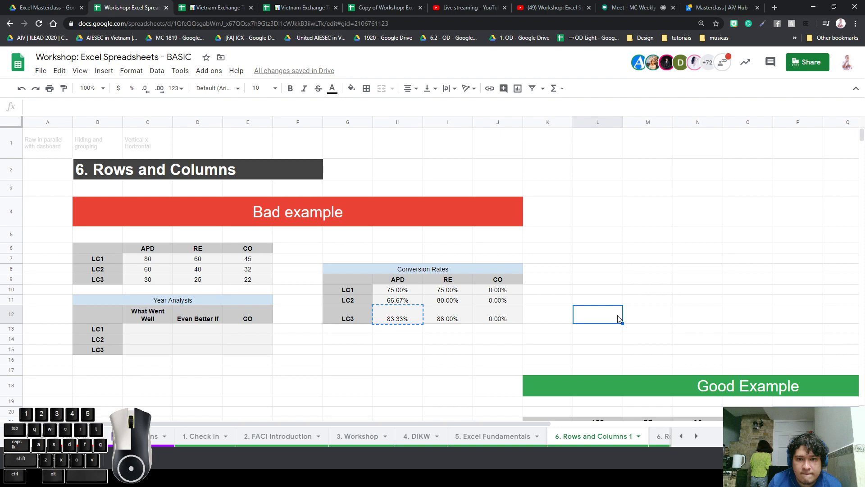
{"action": "key", "text": "ctrl+shift+v"}
Format L12 as a whole-number percentage and inspect its full underlying value
{"action": "left_click", "coordinate": [131, 71]}
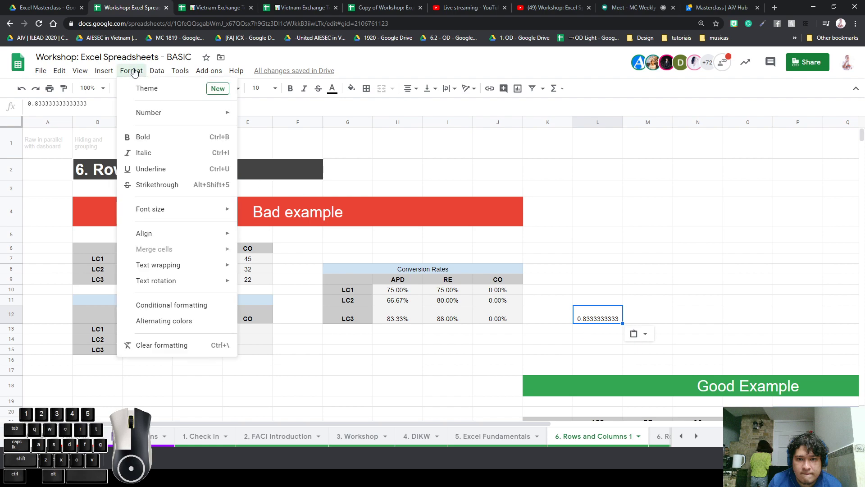
{"action": "mouse_move", "coordinate": [174, 118]}
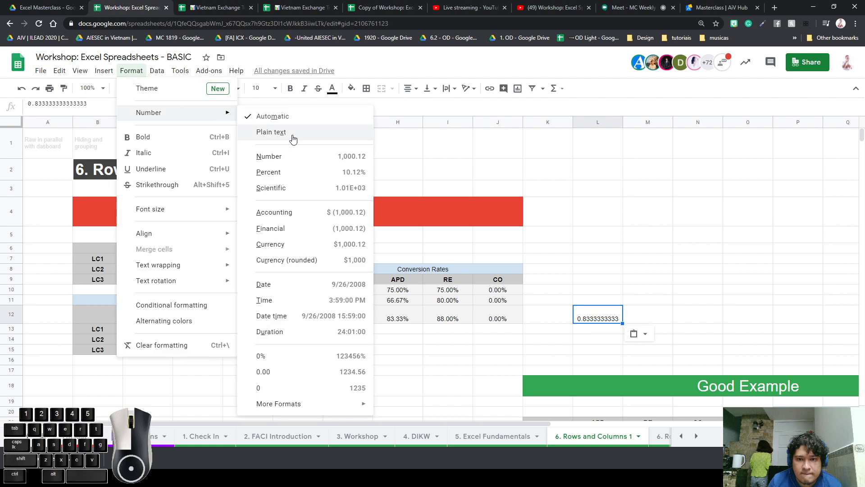
{"action": "left_click", "coordinate": [348, 361]}
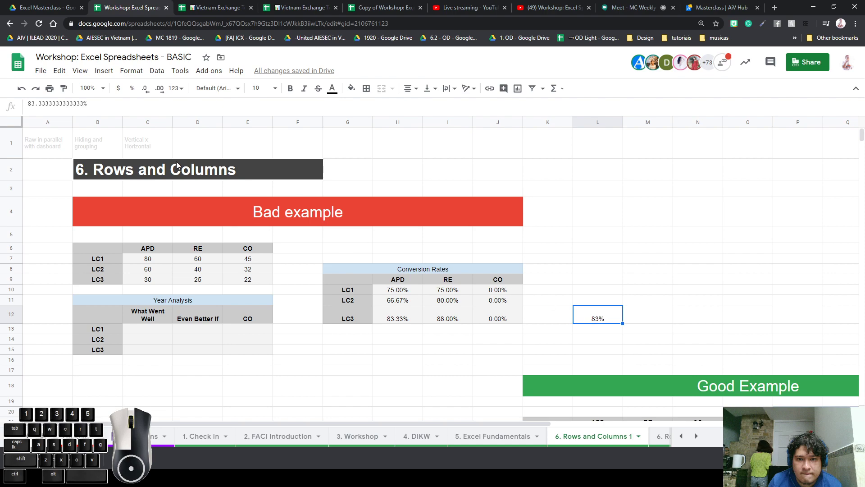
{"action": "left_click_drag", "start_coordinate": [91, 104], "coordinate": [1, 88]}
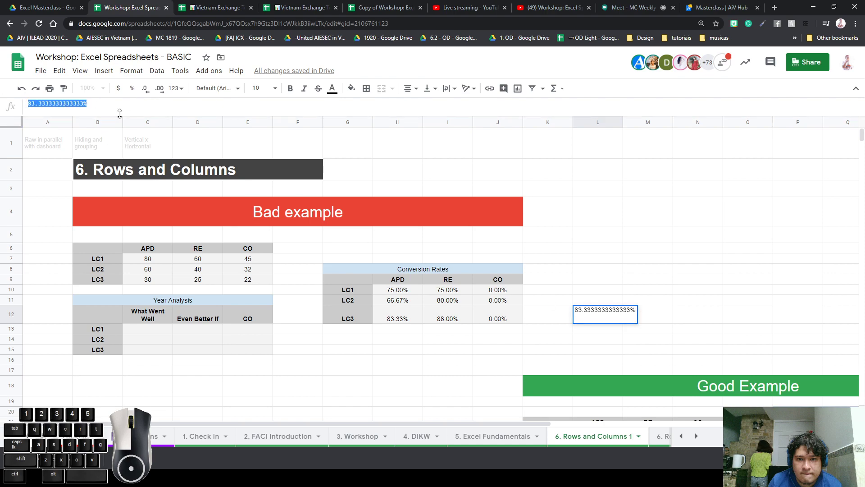
Paste the copied value into L11 and the Bad example banner, then undo the paste
{"action": "left_click", "coordinate": [613, 301]}
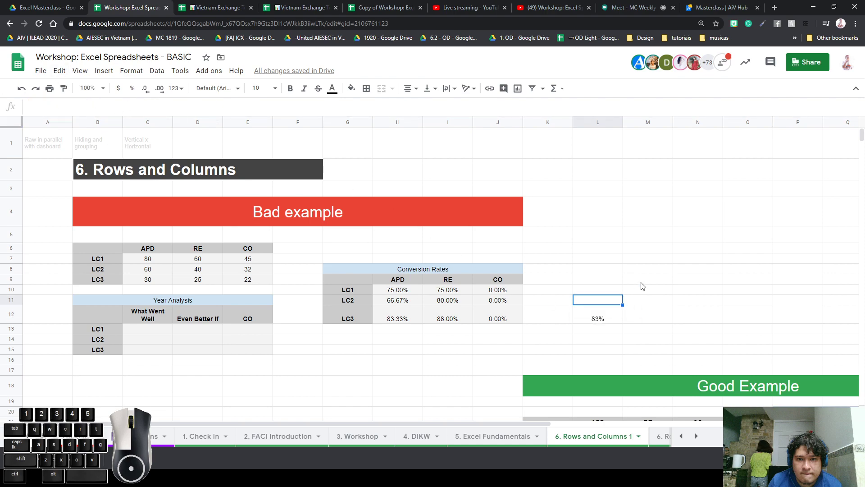
{"action": "key", "text": "ctrl+v"}
{"action": "left_click", "coordinate": [158, 314]}
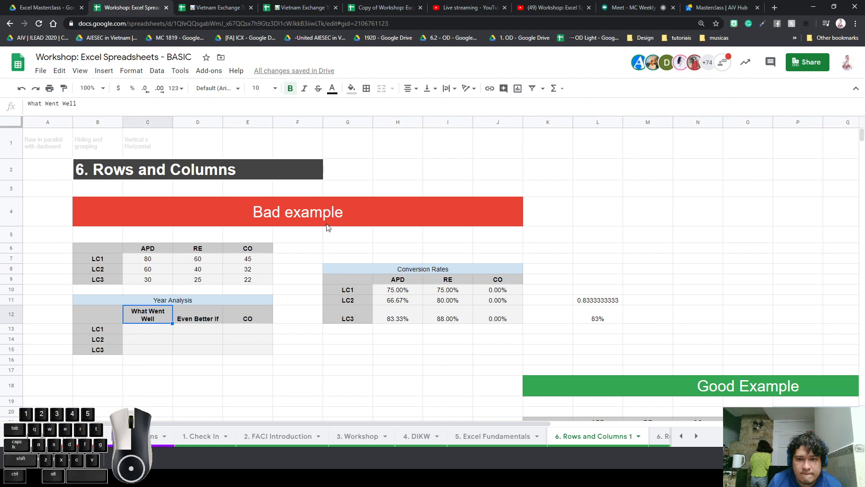
{"action": "left_click", "coordinate": [335, 208]}
{"action": "type", "text": "0.833333333333333"}
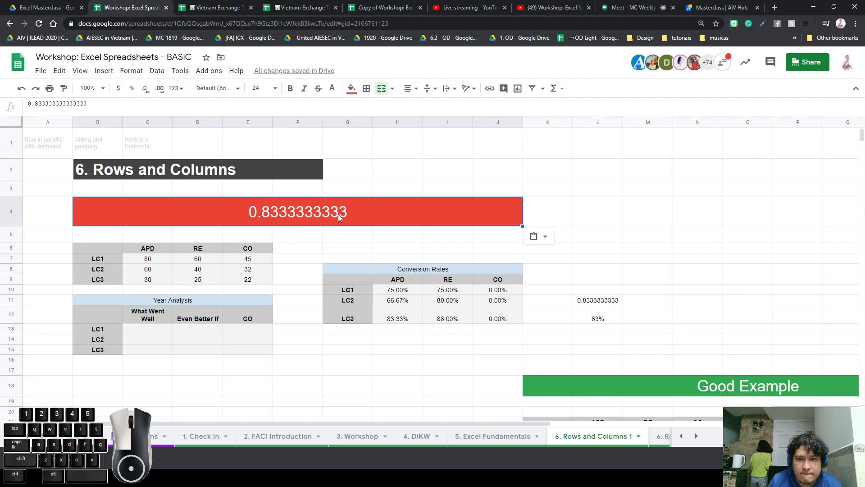
{"action": "key", "text": "ctrl+z"}
{"action": "key", "text": "ctrl+z"}
{"action": "key", "text": "ctrl+z"}
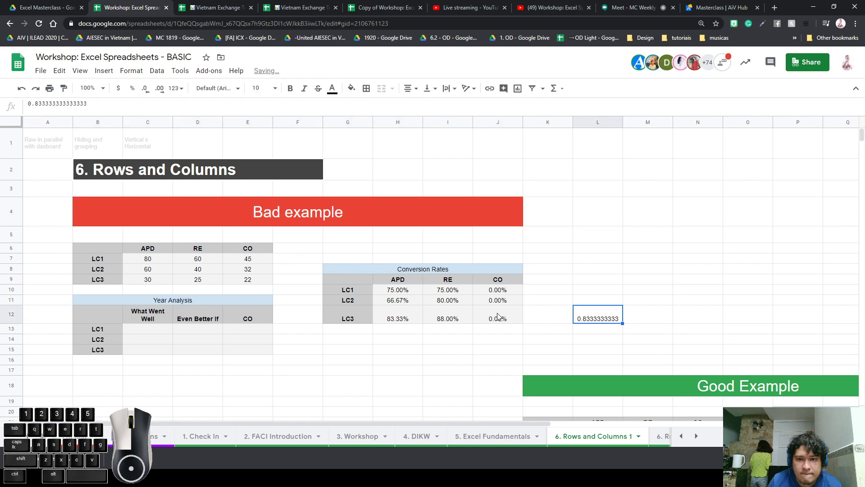
Copy the LC3 APD conversion rate from H12 and paste it into L12
{"action": "left_click", "coordinate": [620, 341]}
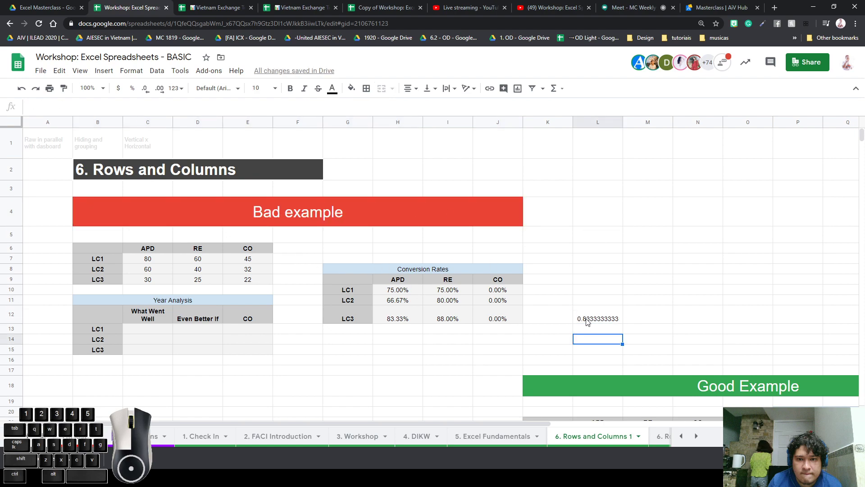
{"action": "left_click", "coordinate": [404, 319]}
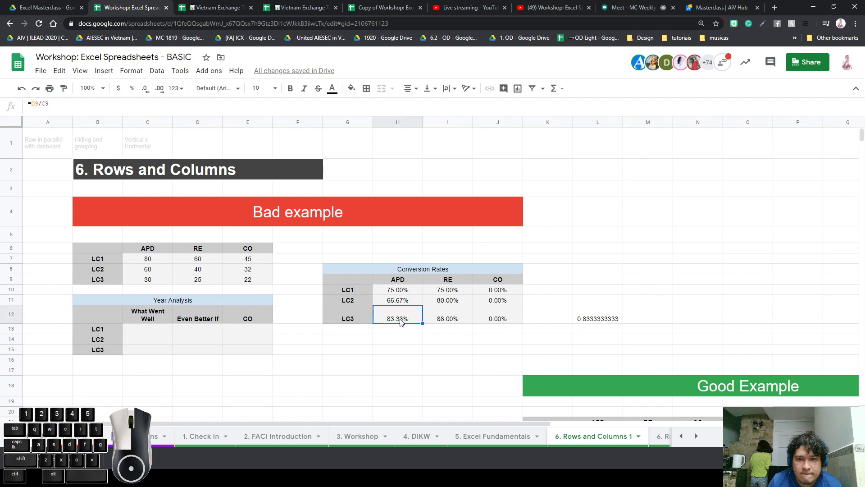
{"action": "left_click", "coordinate": [588, 323]}
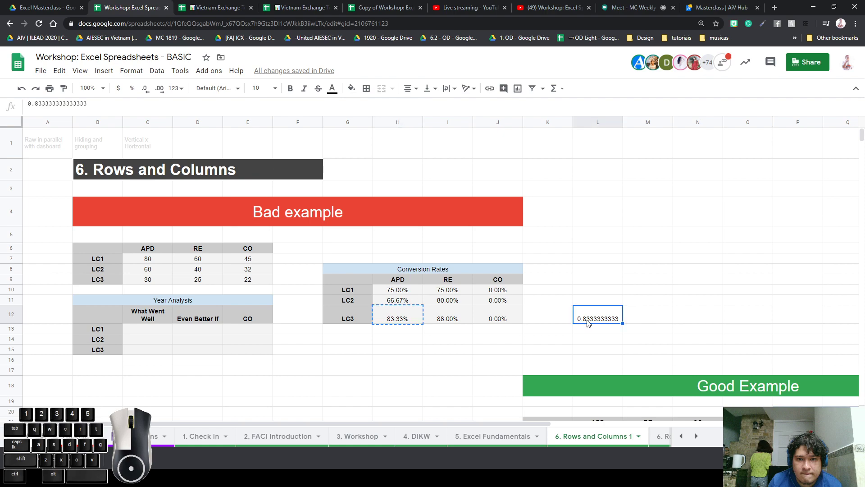
{"action": "key", "text": "ctrl+alt+v"}
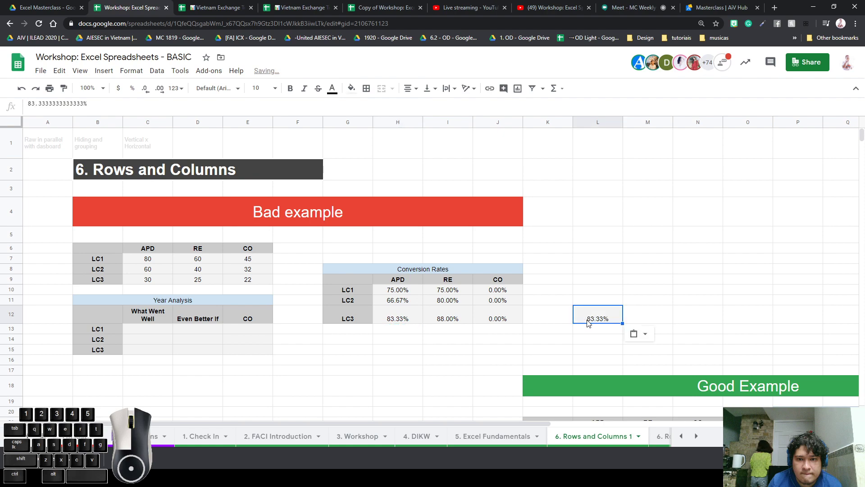
{"action": "left_click", "coordinate": [661, 295]}
{"action": "left_click", "coordinate": [601, 321]}
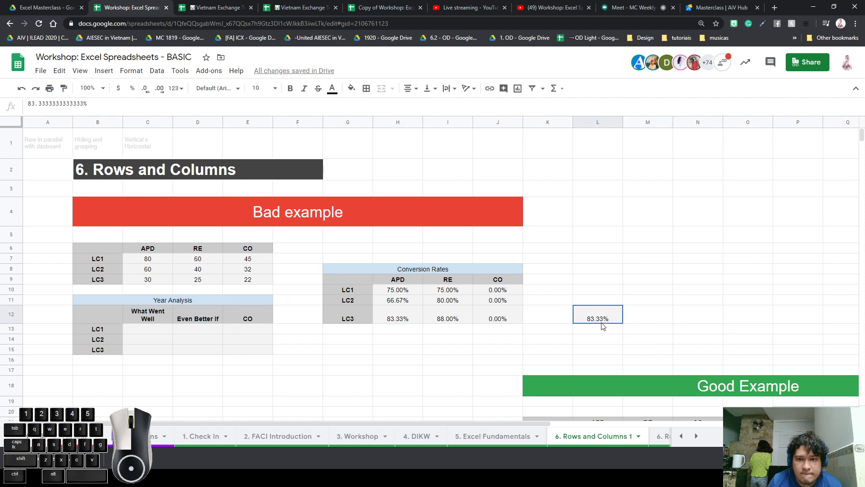
Compare H12's =D9/C9 formula with the stored 83.33% value in L12
{"action": "left_click", "coordinate": [402, 321]}
{"action": "left_click", "coordinate": [601, 321]}
{"action": "left_click", "coordinate": [395, 315]}
{"action": "left_click", "coordinate": [600, 319]}
{"action": "left_click", "coordinate": [400, 317]}
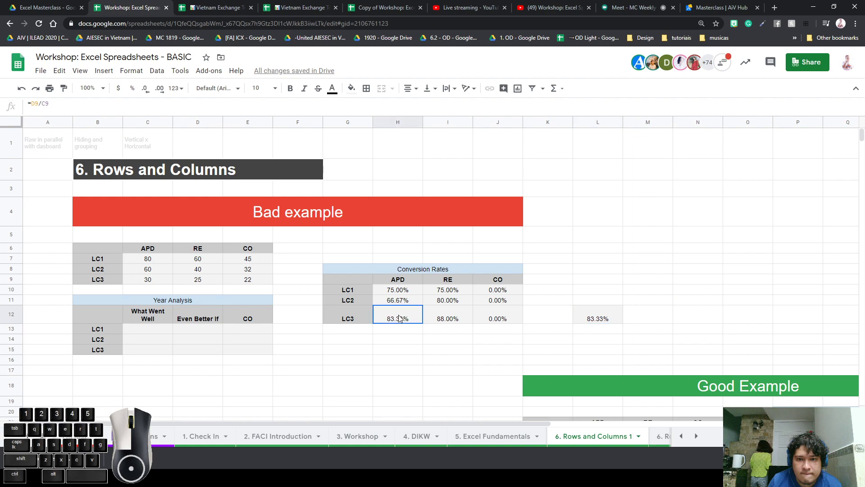
{"action": "left_click", "coordinate": [603, 321]}
{"action": "left_click", "coordinate": [398, 321]}
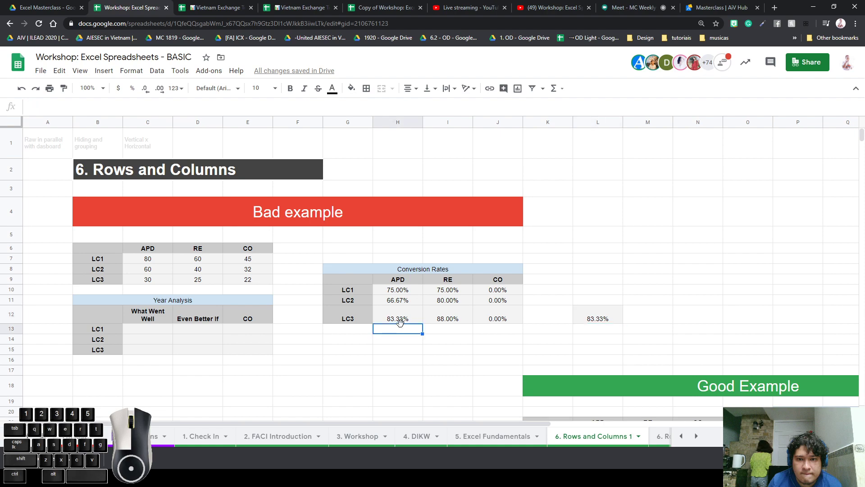
{"action": "left_click", "coordinate": [593, 323]}
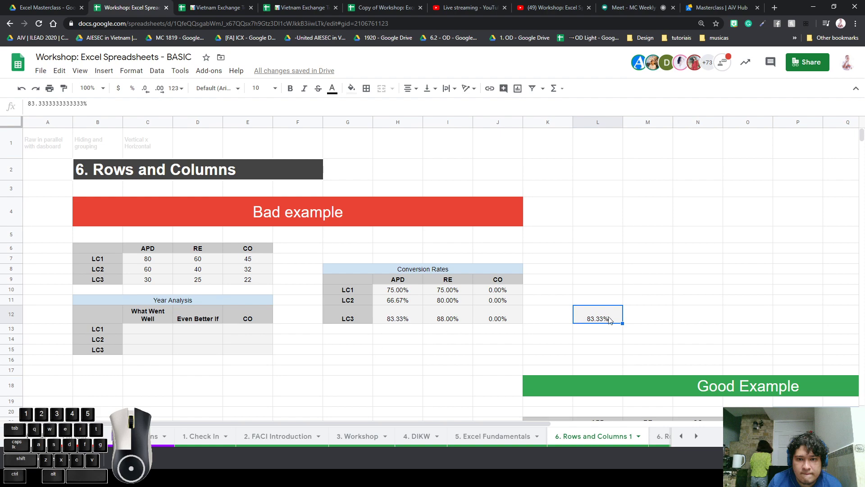
{"action": "left_click", "coordinate": [403, 321]}
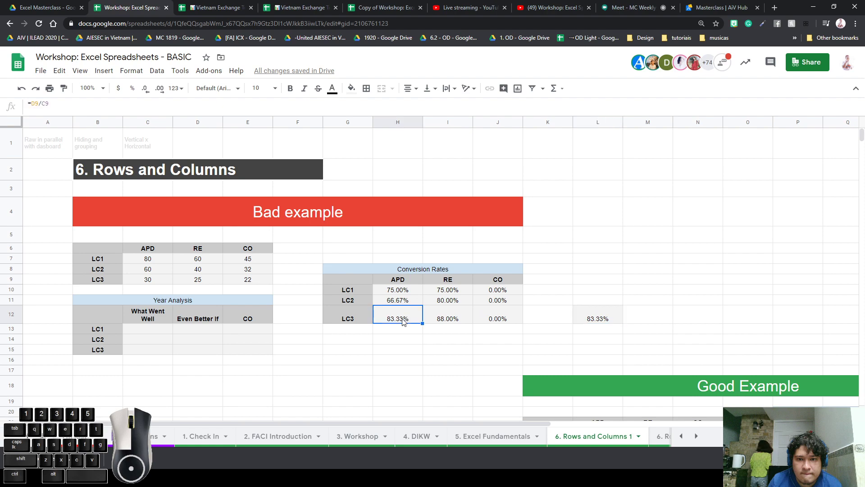
Delete the pasted 83.33% from L12, leaving column L empty
{"action": "left_click", "coordinate": [603, 303]}
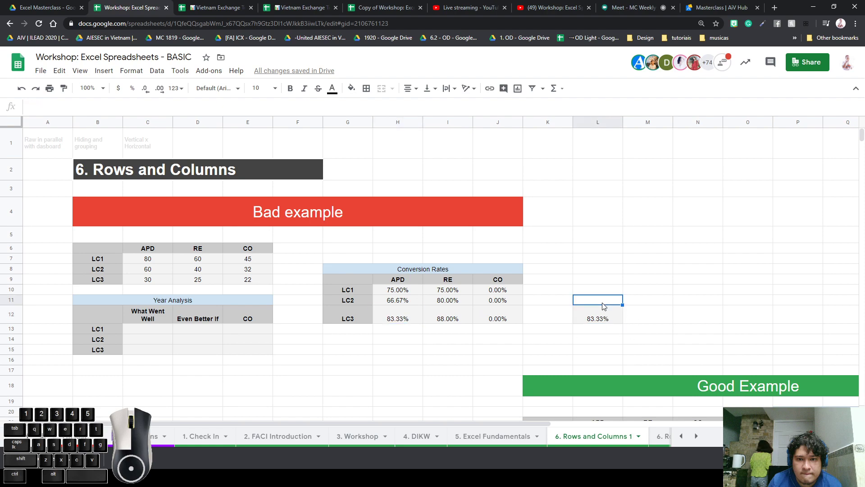
{"action": "left_click", "coordinate": [594, 309]}
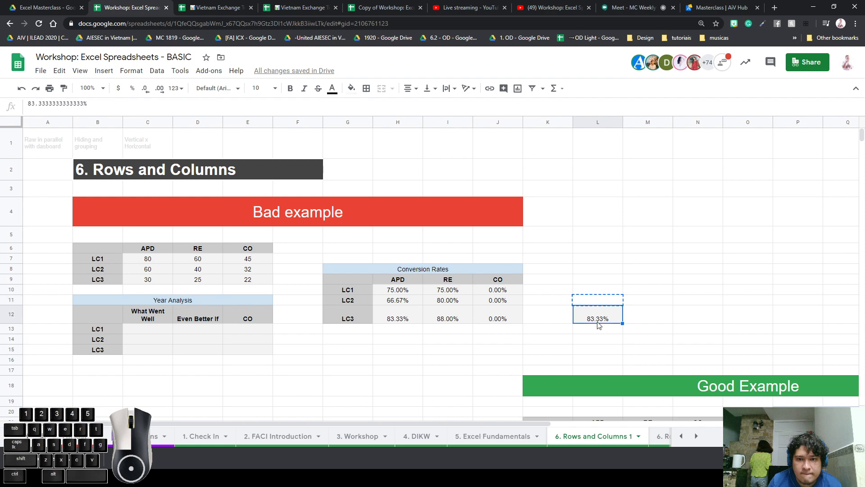
{"action": "key", "text": "Delete"}
{"action": "left_click", "coordinate": [601, 261]}
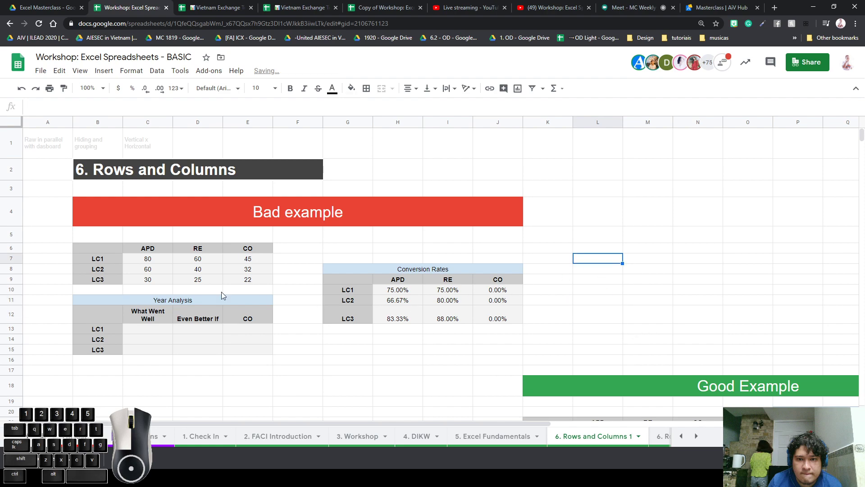
{"action": "left_click", "coordinate": [680, 281]}
{"action": "scroll", "coordinate": [603, 253], "scroll_direction": "down", "scroll_amount": 1}
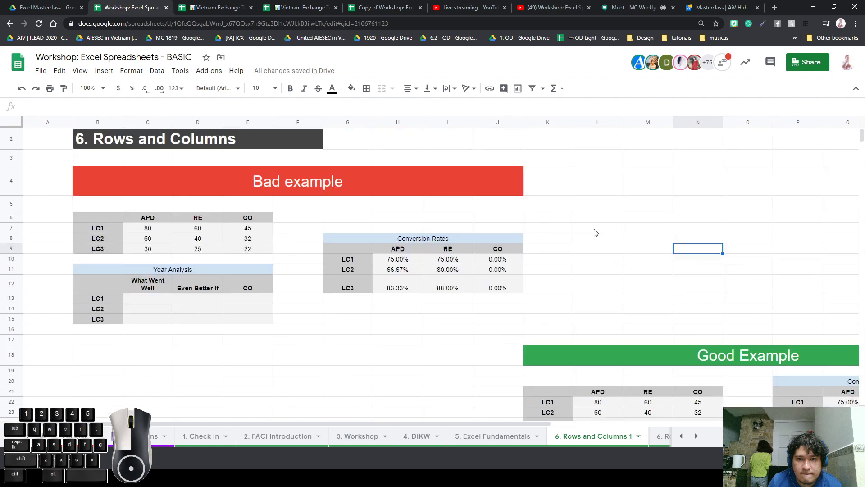
{"action": "scroll", "coordinate": [596, 232], "scroll_direction": "up", "scroll_amount": 1}
{"action": "left_click_drag", "start_coordinate": [670, 212], "coordinate": [18, 216]}
{"action": "left_click", "coordinate": [342, 142]}
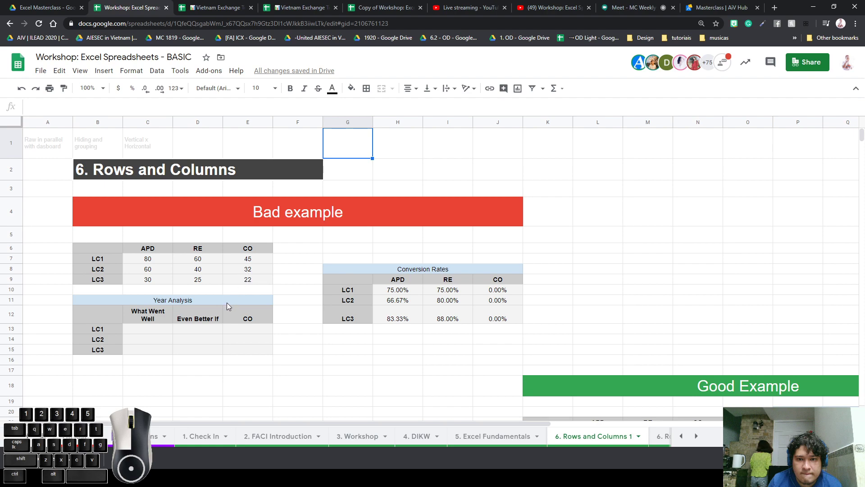
Move from the form responses sheet to the form links sheet and select the questions link in C5
{"action": "left_click", "coordinate": [153, 440]}
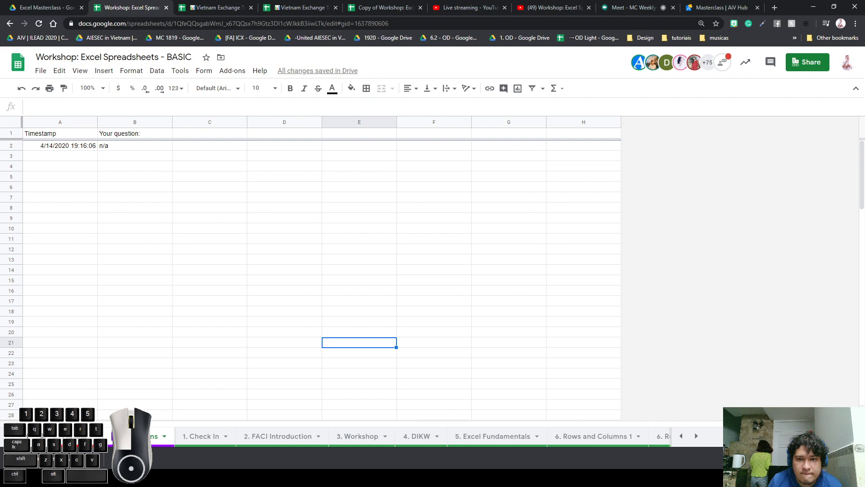
{"action": "left_click", "coordinate": [74, 436]}
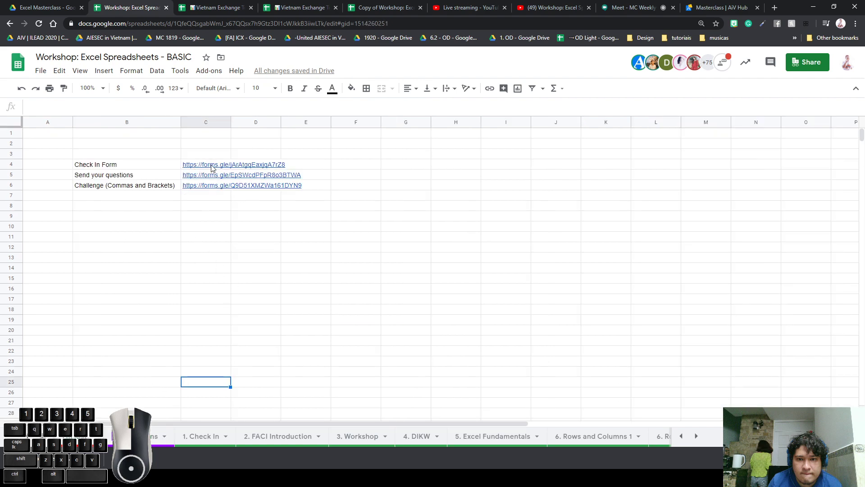
{"action": "mouse_move", "coordinate": [213, 168]}
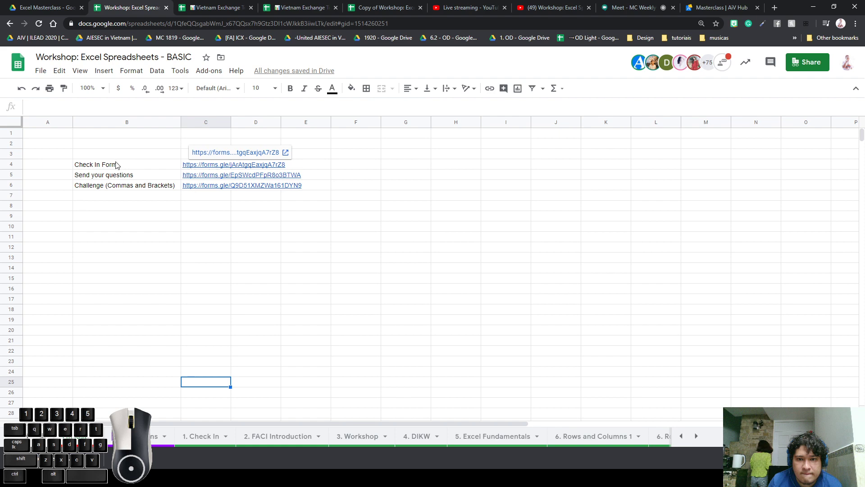
{"action": "left_click", "coordinate": [121, 178]}
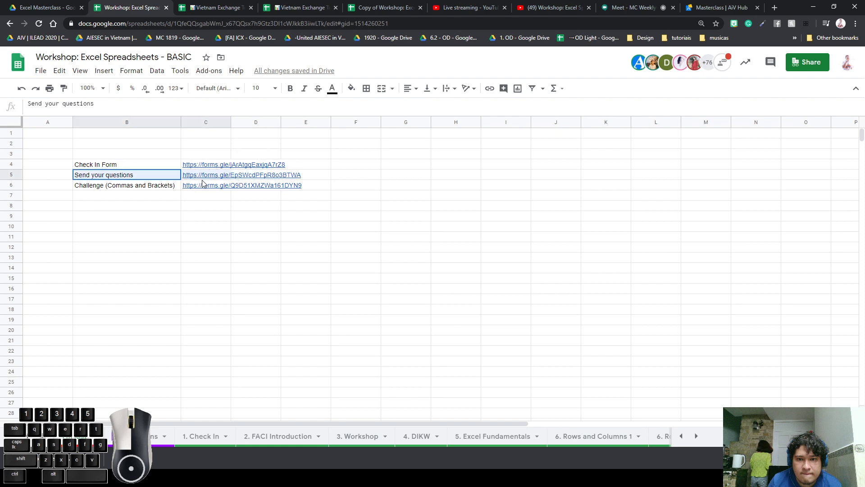
{"action": "left_click", "coordinate": [336, 178]}
{"action": "left_click", "coordinate": [328, 178]}
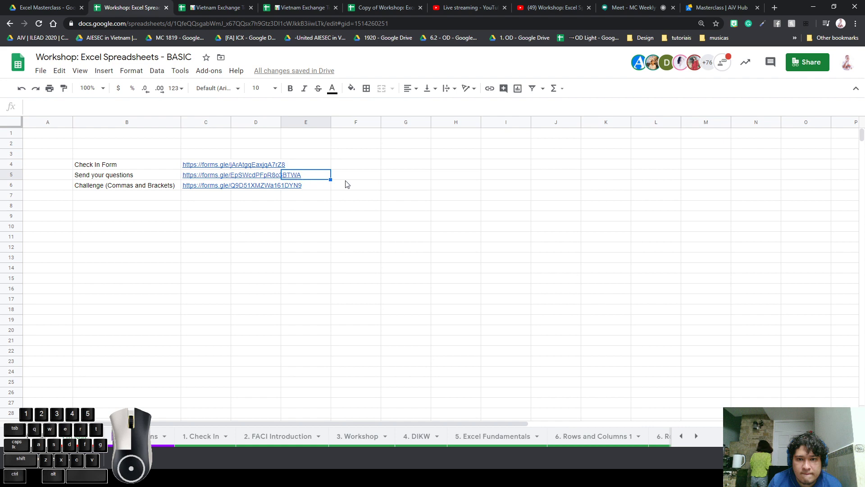
{"action": "key", "text": "Left"}
{"action": "key", "text": "Left"}
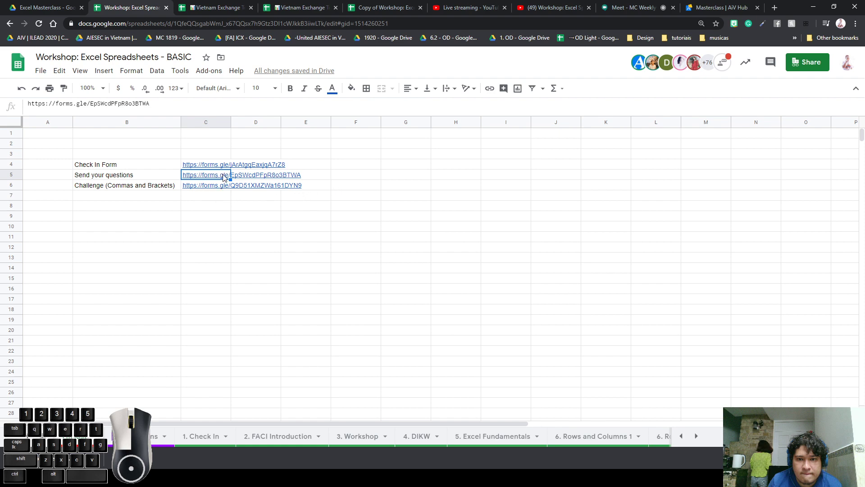
Open the questions form from C5 in a new tab twice, closing it each time
{"action": "mouse_move", "coordinate": [224, 177]}
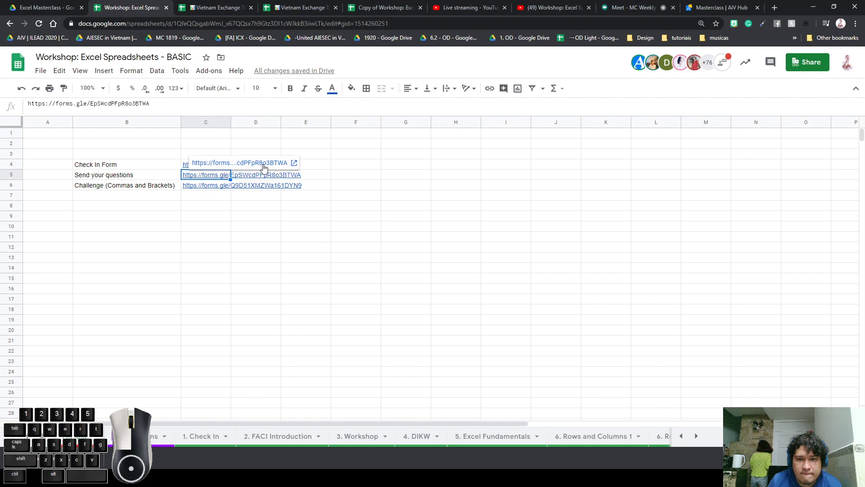
{"action": "left_click", "coordinate": [219, 165]}
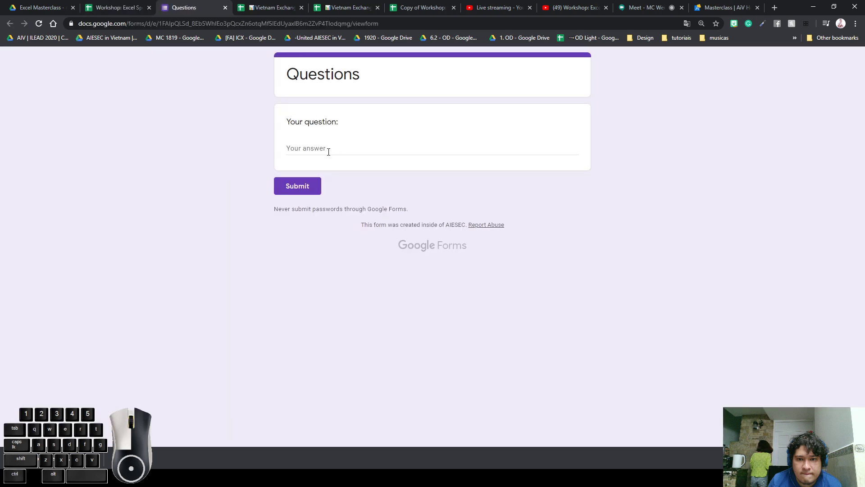
{"action": "left_click", "coordinate": [330, 149]}
{"action": "left_click", "coordinate": [225, 8]}
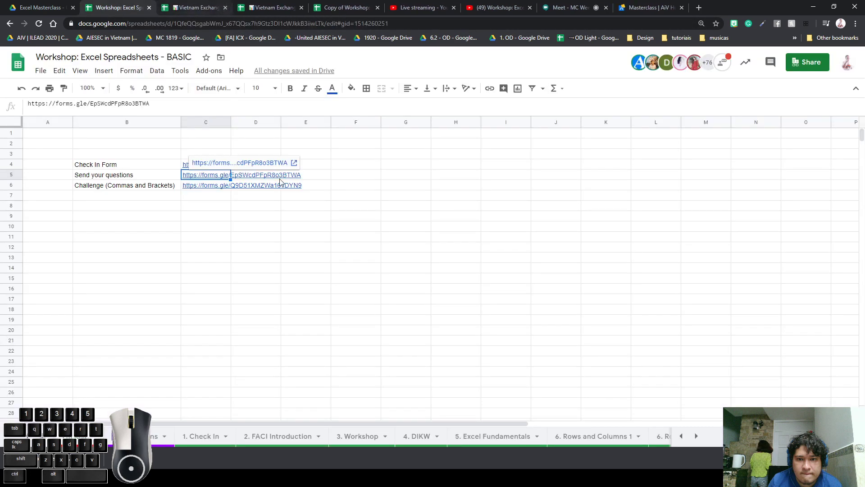
{"action": "left_click", "coordinate": [283, 206]}
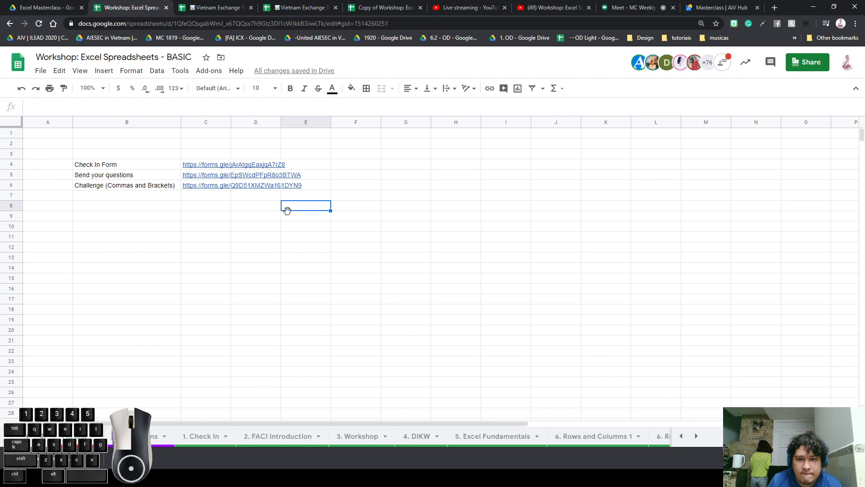
{"action": "left_click", "coordinate": [207, 175]}
{"action": "left_click", "coordinate": [228, 165]}
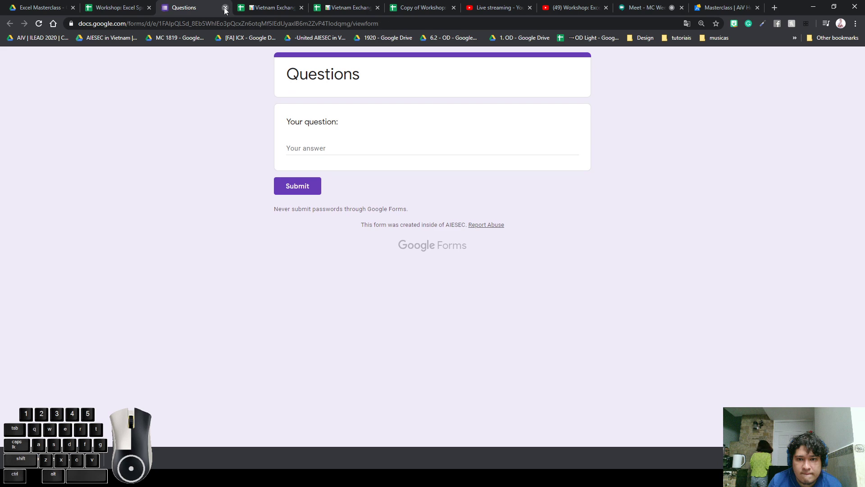
{"action": "left_click", "coordinate": [225, 8]}
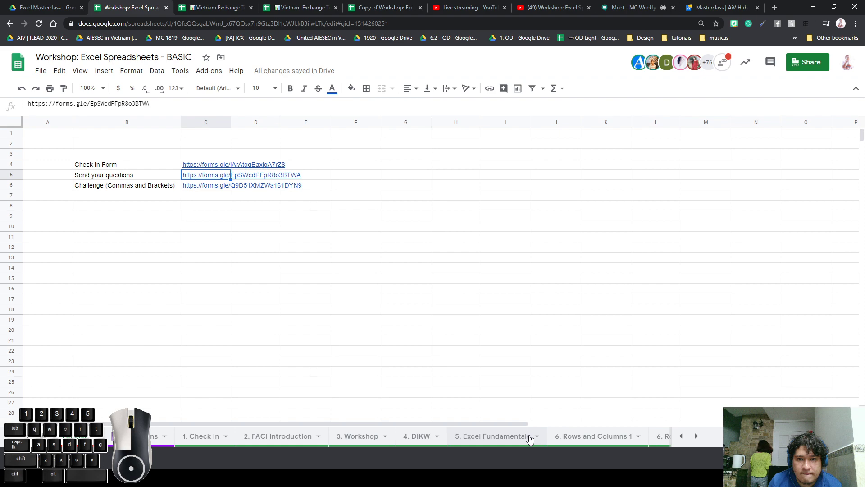
Cycle through the form links, form responses and 1. Check In sheets, ending on 6. Rows and Columns 1
{"action": "left_click", "coordinate": [571, 440]}
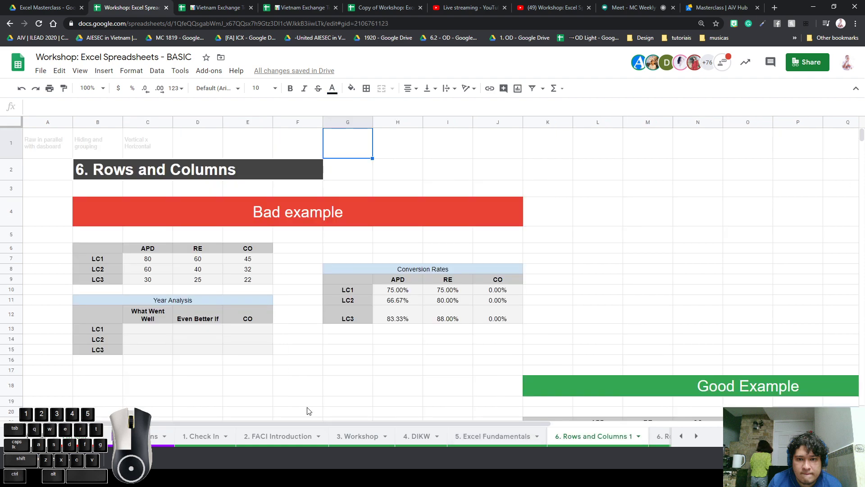
{"action": "left_click", "coordinate": [182, 435]}
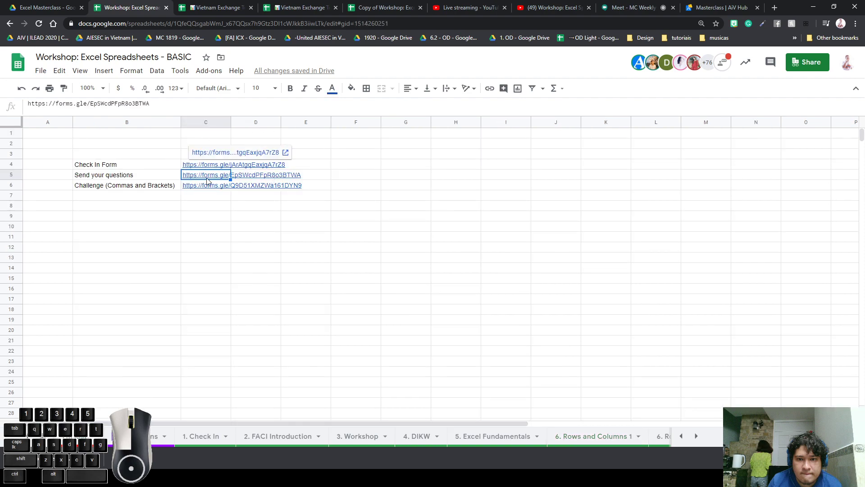
{"action": "left_click", "coordinate": [143, 436]}
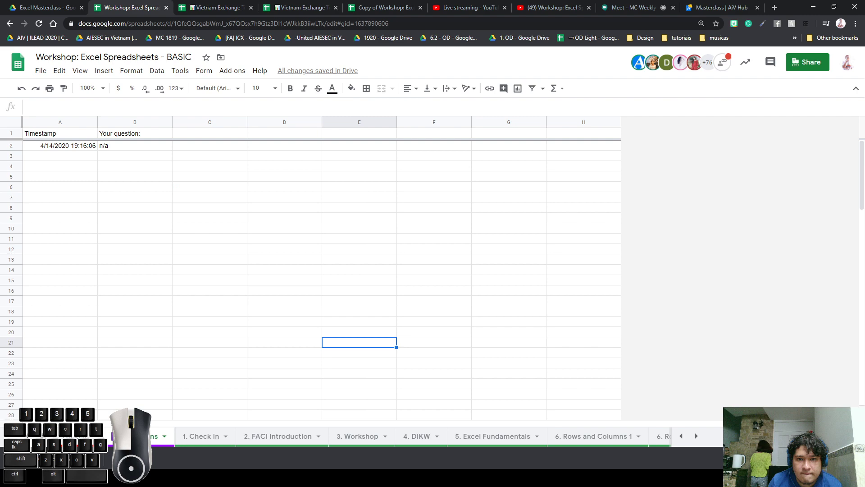
{"action": "left_click", "coordinate": [199, 436]}
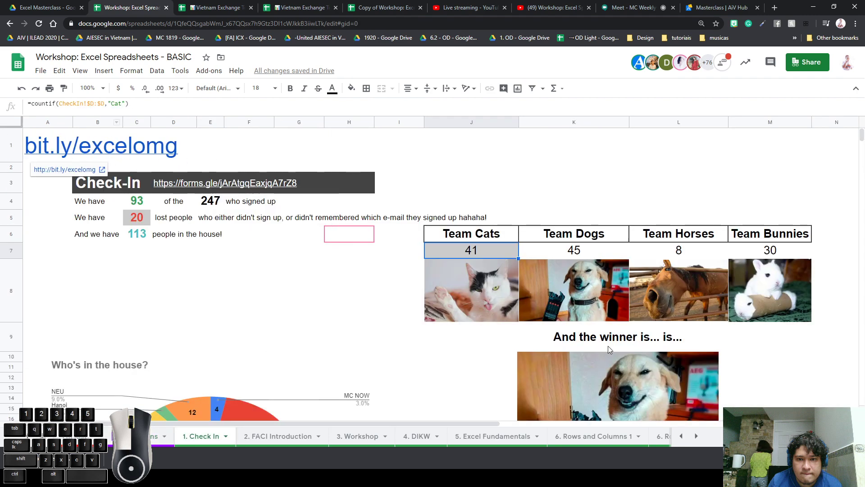
{"action": "left_click", "coordinate": [588, 442]}
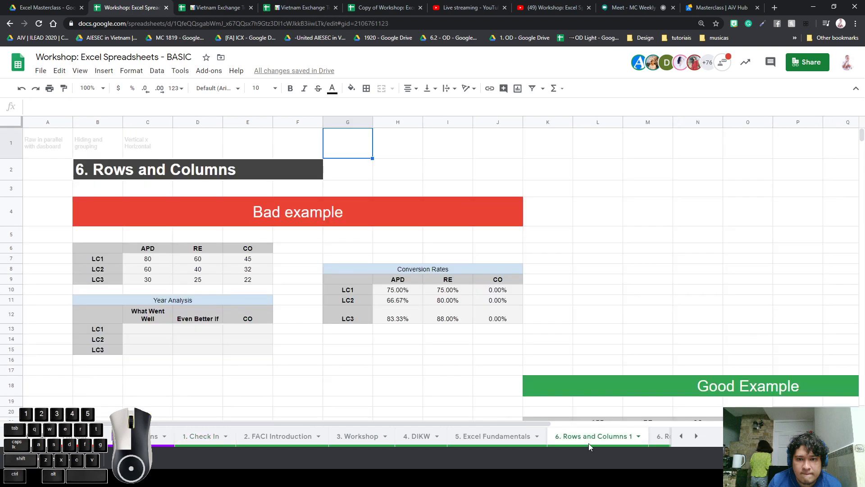
{"action": "left_click", "coordinate": [533, 202]}
{"action": "left_click", "coordinate": [537, 234]}
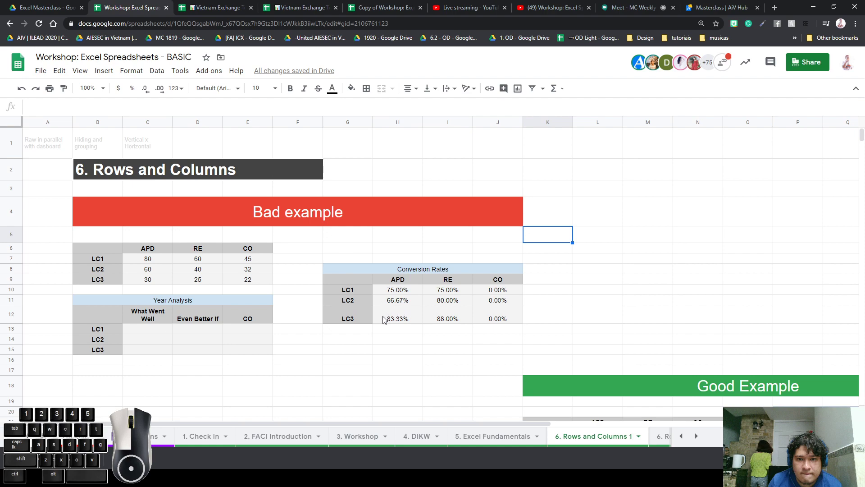
Enter a long placeholder string in C13, the first What Went Well cell of Year Analysis
{"action": "left_click", "coordinate": [236, 315]}
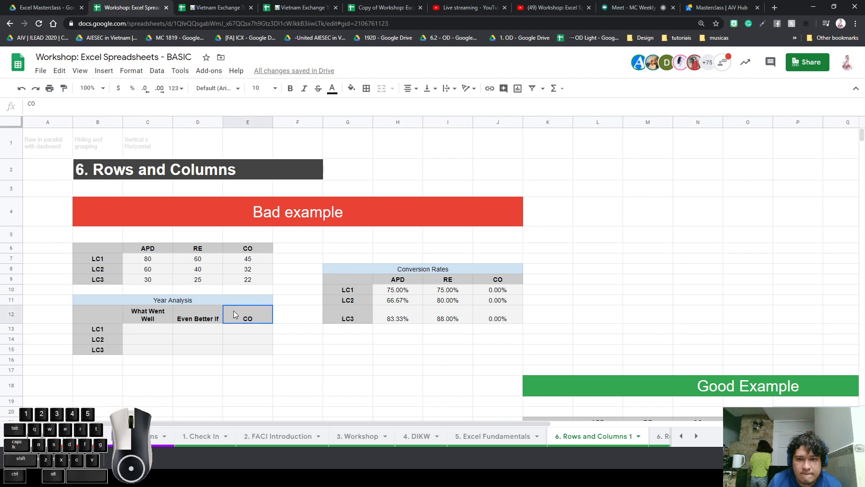
{"action": "left_click", "coordinate": [280, 290]}
{"action": "left_click", "coordinate": [150, 250]}
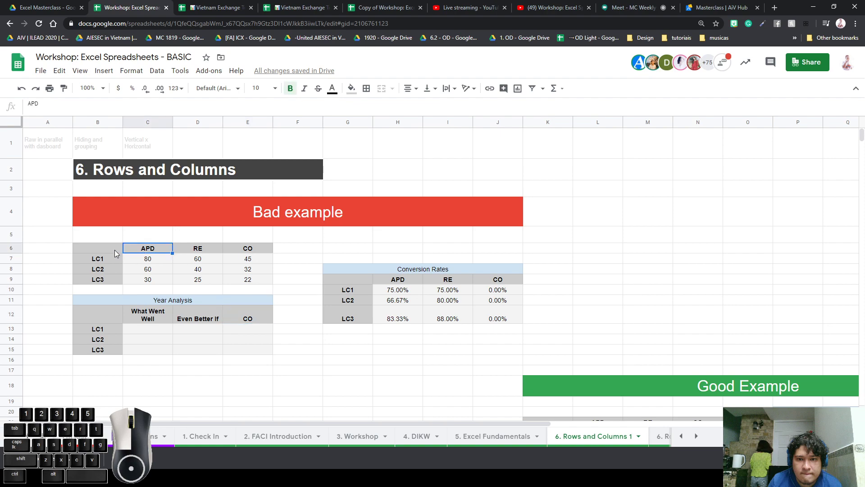
{"action": "left_click_drag", "start_coordinate": [116, 252], "coordinate": [244, 353]}
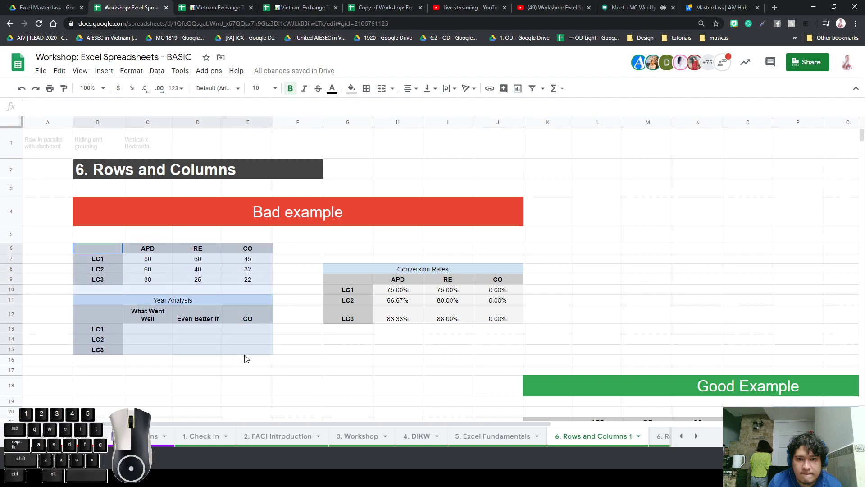
{"action": "left_click", "coordinate": [263, 279]}
{"action": "left_click_drag", "start_coordinate": [147, 258], "coordinate": [267, 280]}
{"action": "left_click", "coordinate": [153, 332]}
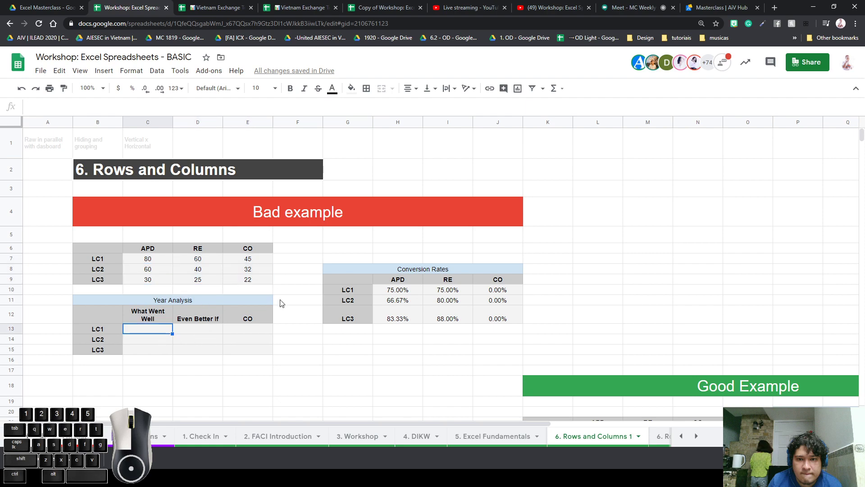
{"action": "type", "text": "ANdkhjasbdhjsvadjhvasdgjh"}
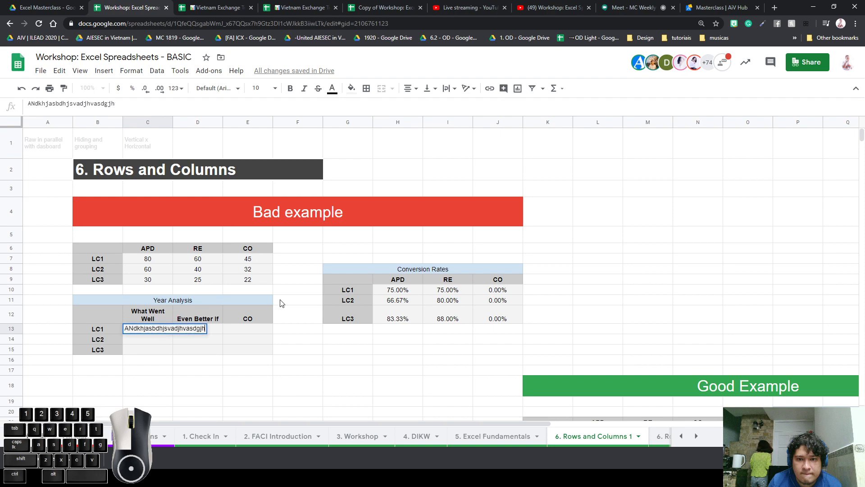
{"action": "type", "text": "vasdjhgvasdhj asdjkbsahjkdb\\"}
{"action": "key", "text": "Return"}
Copy the C13 placeholder text into D13 and E13
{"action": "key", "text": "Up"}
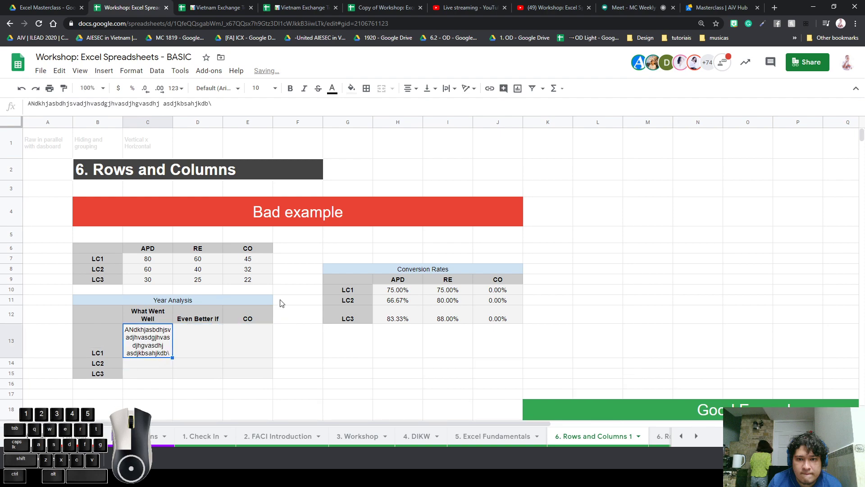
{"action": "key", "text": "ctrl+c"}
{"action": "key", "text": "Right"}
{"action": "key", "text": "ctrl+v"}
{"action": "key", "text": "Right"}
{"action": "key", "text": "ctrl+v"}
Rename the Year Analysis CO header in E12 to Suggestion
{"action": "key", "text": "Up"}
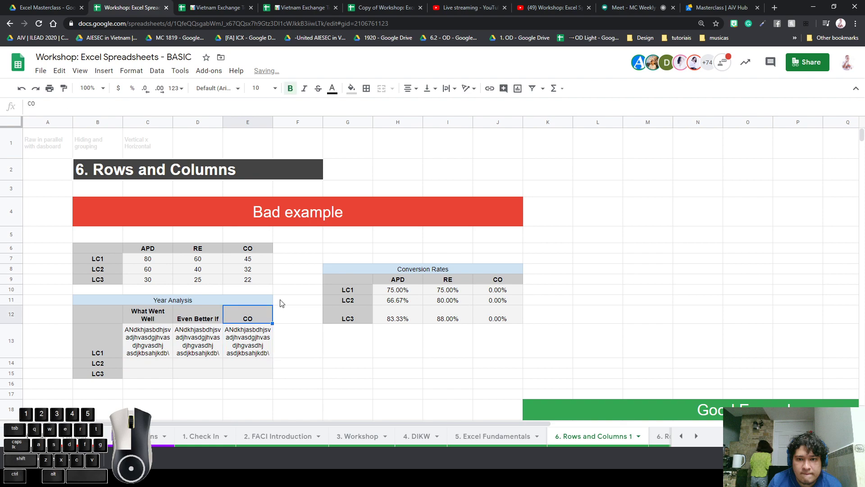
{"action": "key", "text": "Delete"}
{"action": "type", "text": "Suggestion"}
{"action": "key", "text": "Return"}
Fill C14:E15 with the same placeholder text
{"action": "key", "text": "Down"}
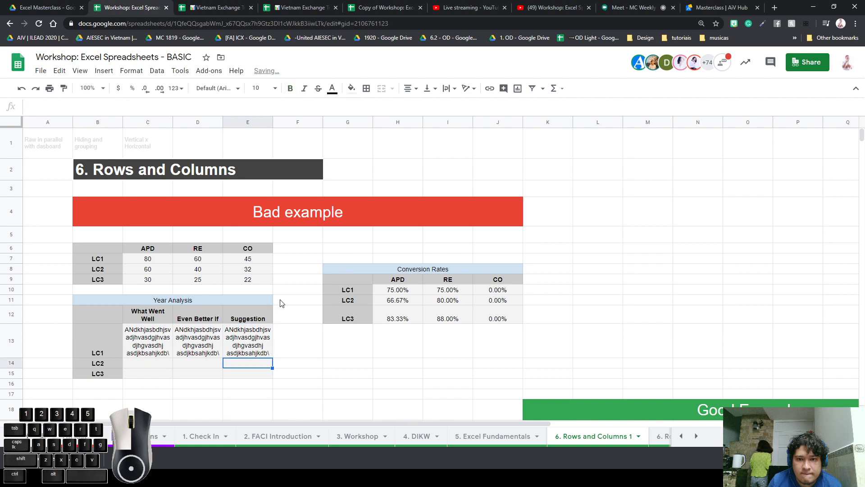
{"action": "key", "text": "ctrl+v"}
{"action": "key", "text": "Left"}
{"action": "key", "text": "ctrl+v"}
{"action": "key", "text": "Left"}
{"action": "key", "text": "ctrl+v"}
{"action": "key", "text": "Down"}
{"action": "key", "text": "ctrl+v"}
{"action": "key", "text": "Right"}
{"action": "key", "text": "Right"}
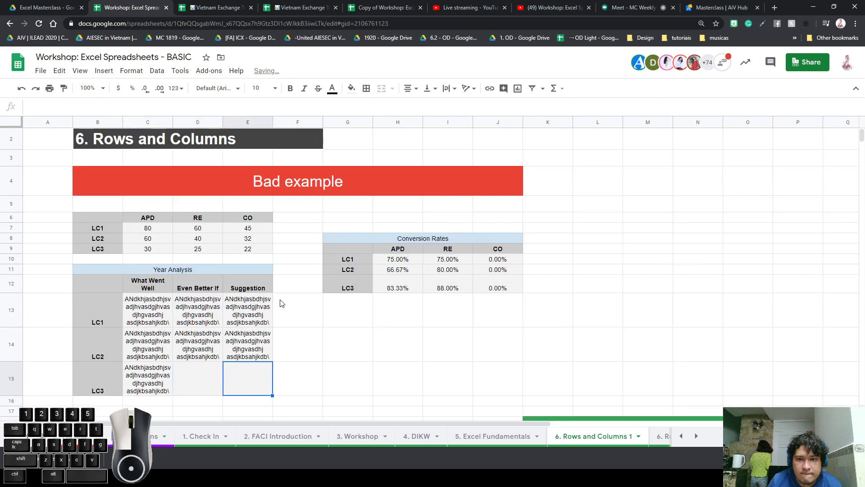
{"action": "key", "text": "Left"}
{"action": "key", "text": "ctrl+v"}
{"action": "key", "text": "Right"}
{"action": "key", "text": "ctrl+v"}
{"action": "left_click", "coordinate": [319, 323]}
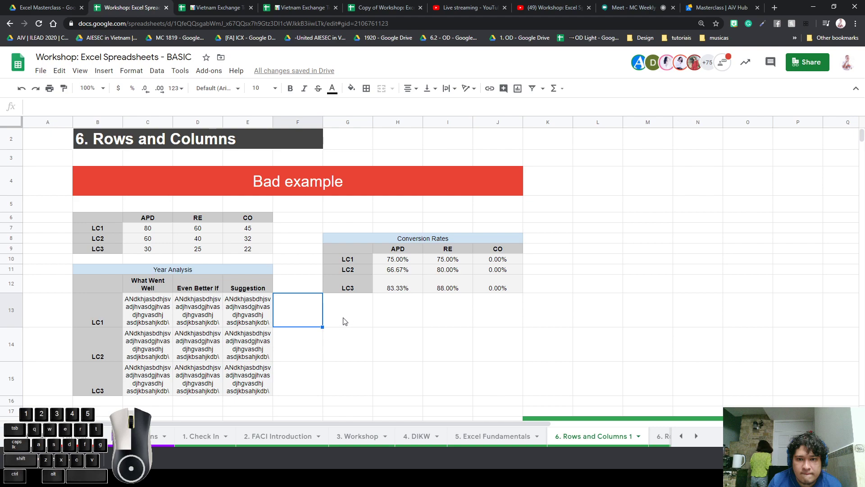
Make column C much narrower by dragging its header border left
{"action": "left_click", "coordinate": [268, 318]}
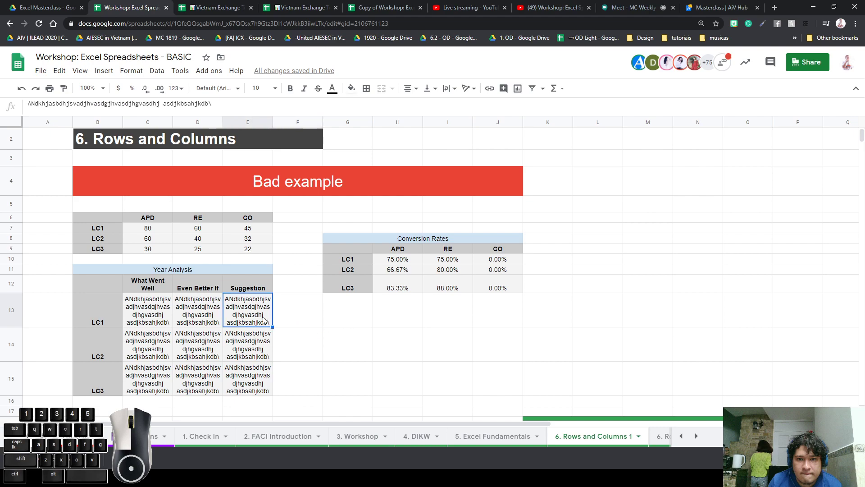
{"action": "left_click", "coordinate": [269, 230]}
{"action": "left_click", "coordinate": [269, 257]}
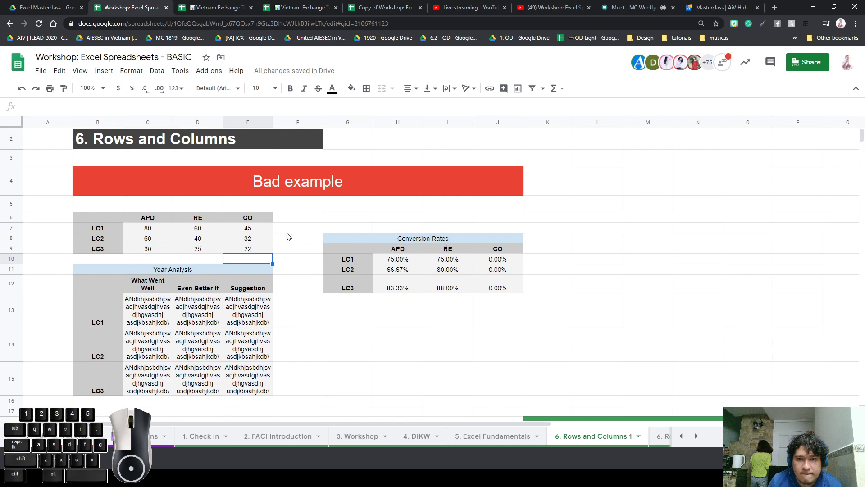
{"action": "left_click", "coordinate": [154, 122]}
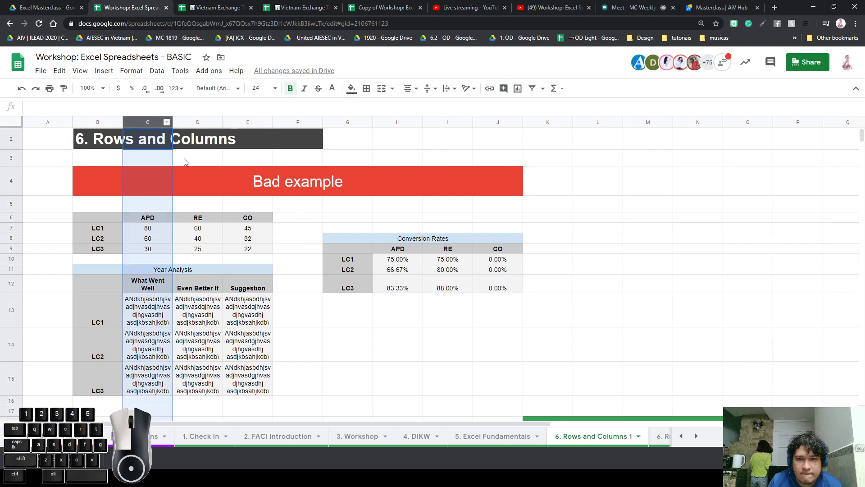
{"action": "left_click", "coordinate": [154, 229]}
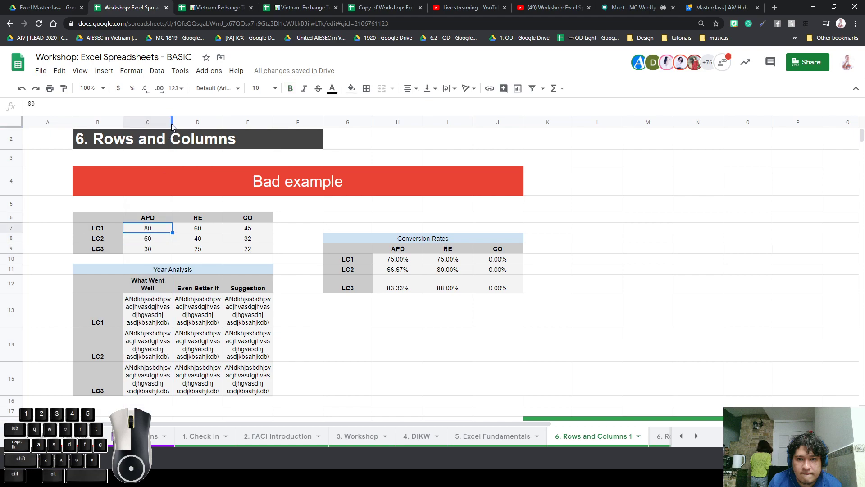
{"action": "left_click_drag", "start_coordinate": [171, 126], "coordinate": [141, 122]}
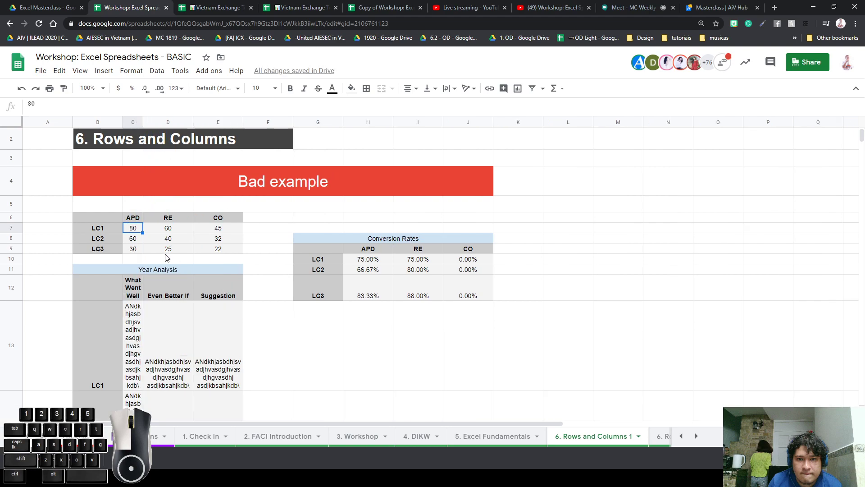
Inspect the first table's APD column and LC rows after narrowing column C
{"action": "left_click_drag", "start_coordinate": [133, 217], "coordinate": [129, 251]}
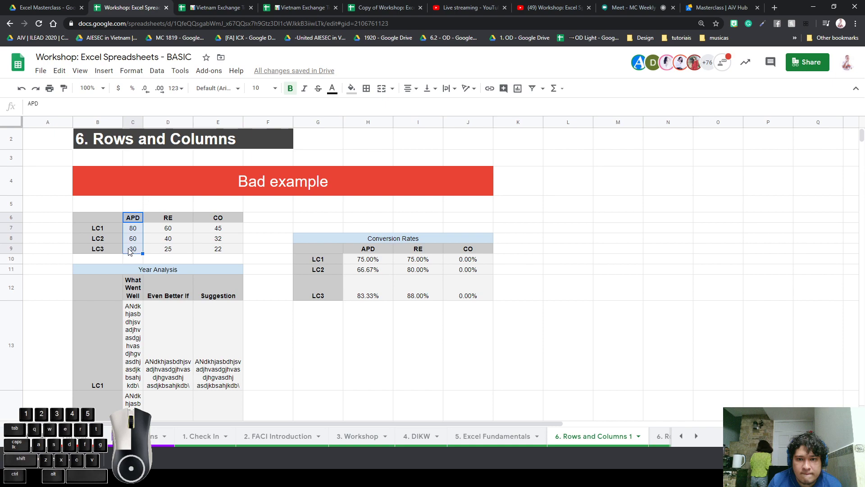
{"action": "scroll", "coordinate": [150, 326], "scroll_direction": "down", "scroll_amount": 2}
{"action": "left_click", "coordinate": [120, 283]}
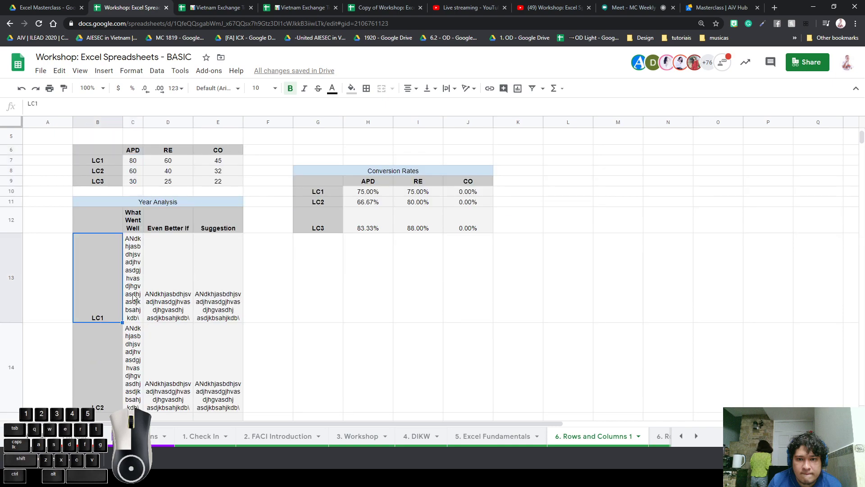
{"action": "scroll", "coordinate": [133, 295], "scroll_direction": "down", "scroll_amount": 3}
{"action": "left_click_drag", "start_coordinate": [133, 350], "coordinate": [127, 216]}
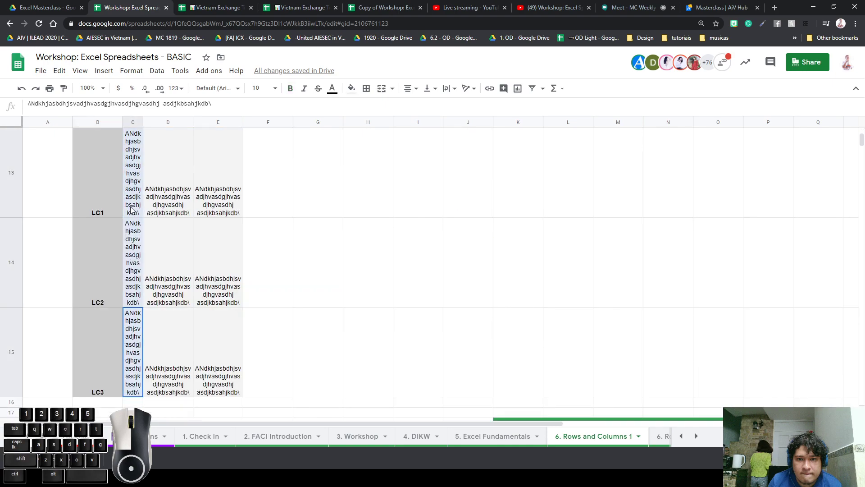
{"action": "scroll", "coordinate": [126, 217], "scroll_direction": "up", "scroll_amount": 1}
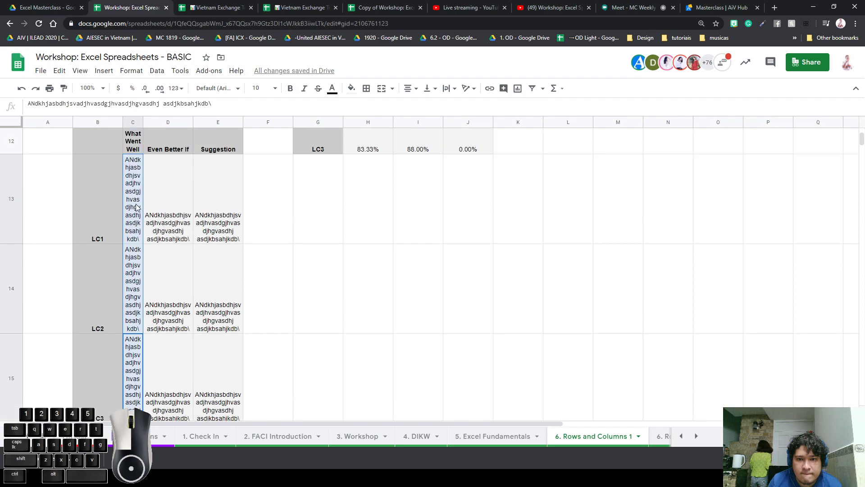
{"action": "scroll", "coordinate": [136, 206], "scroll_direction": "up", "scroll_amount": 5}
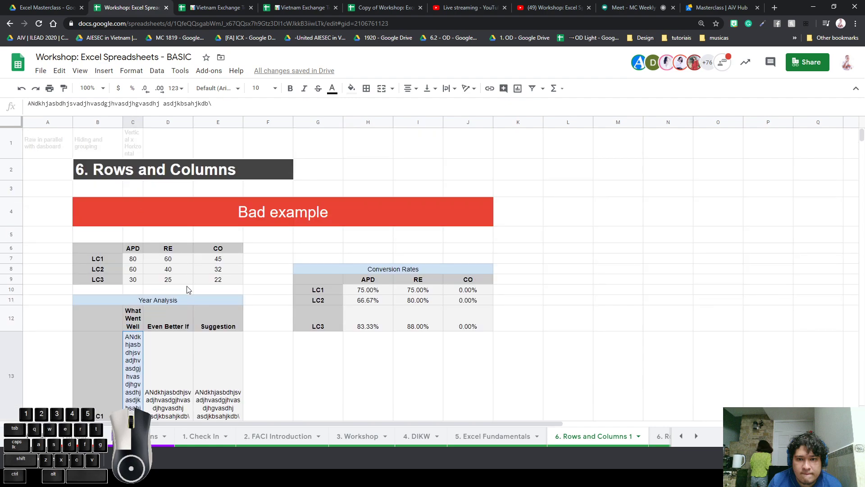
Narrow column D, squeezing the RE header and table text
{"action": "left_click", "coordinate": [177, 122]}
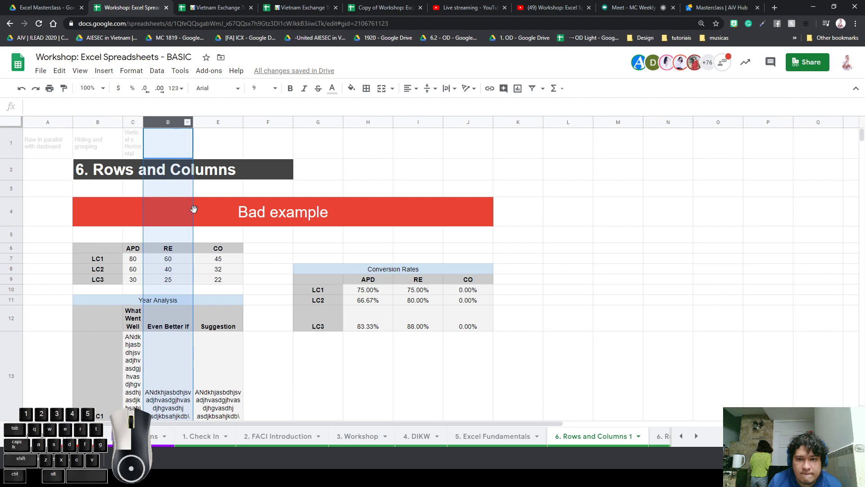
{"action": "left_click", "coordinate": [160, 305]}
{"action": "left_click", "coordinate": [180, 250]}
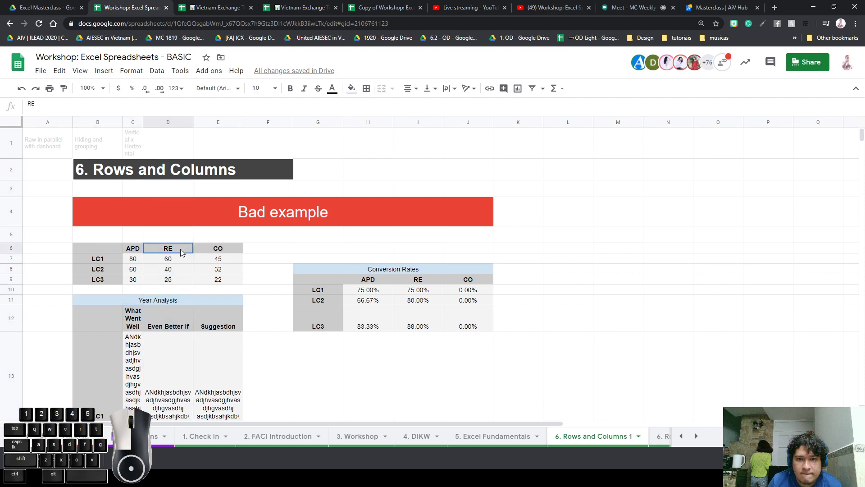
{"action": "left_click_drag", "start_coordinate": [108, 251], "coordinate": [242, 283]}
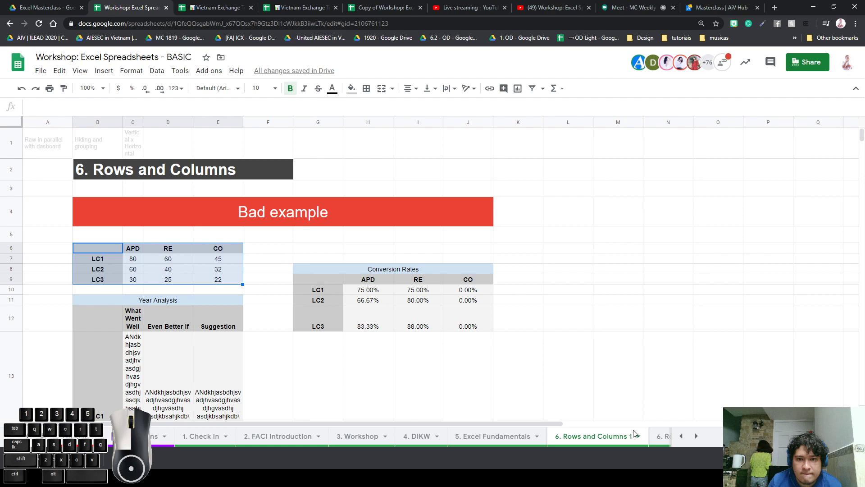
{"action": "left_click_drag", "start_coordinate": [113, 249], "coordinate": [208, 285]}
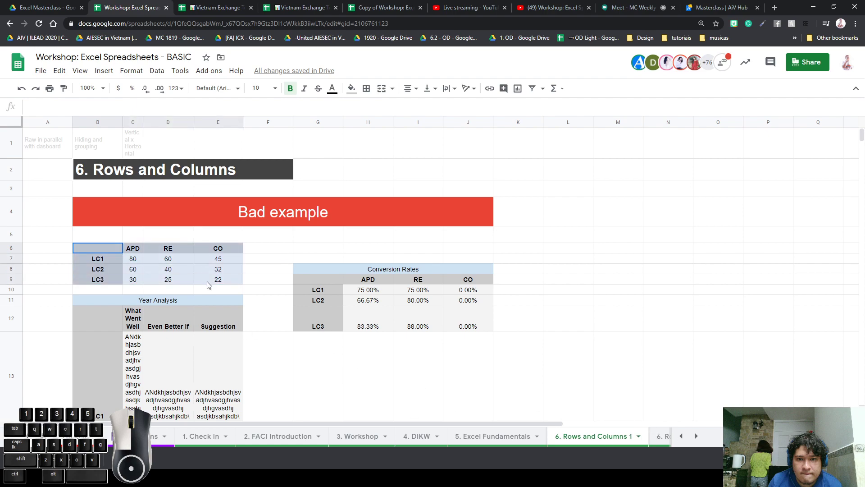
{"action": "left_click", "coordinate": [166, 247]}
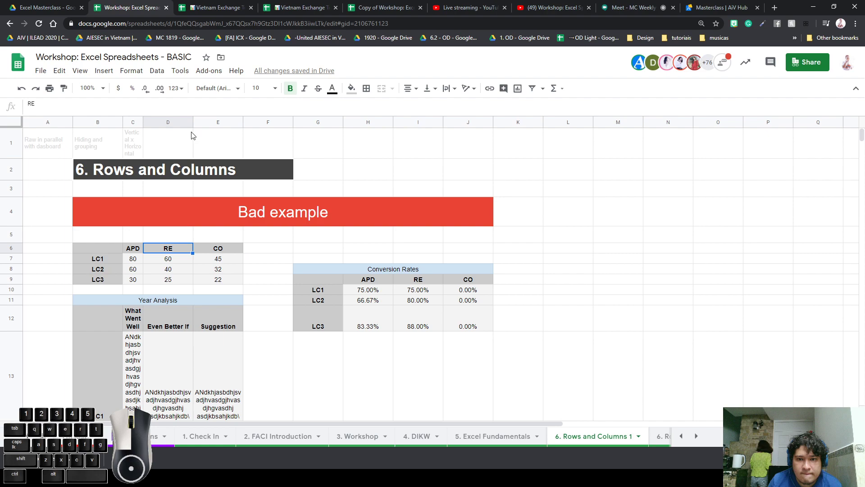
{"action": "mouse_move", "coordinate": [193, 121]}
{"action": "left_mouse_down"}
{"action": "mouse_move", "coordinate": [159, 122]}
{"action": "mouse_move", "coordinate": [182, 121]}
{"action": "left_mouse_up"}
Narrow column E so the Year Analysis placeholder text wraps into tall cells
{"action": "left_click", "coordinate": [255, 281]}
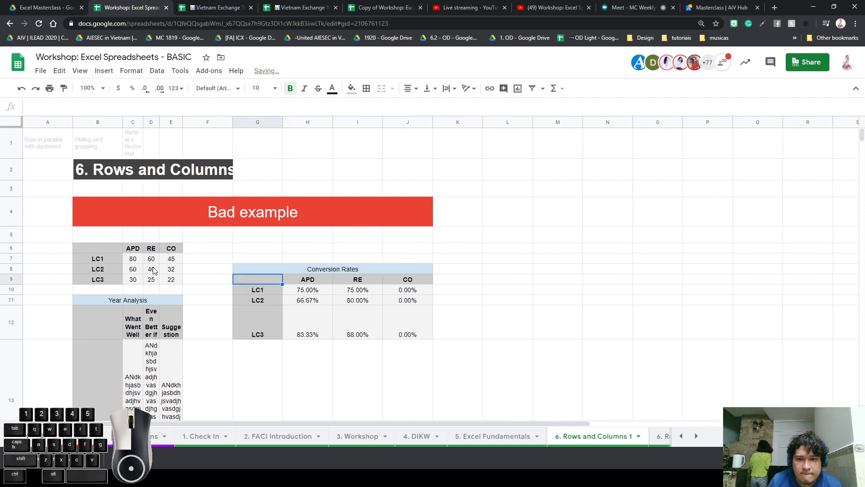
{"action": "left_click_drag", "start_coordinate": [135, 259], "coordinate": [172, 260]}
{"action": "scroll", "coordinate": [176, 289], "scroll_direction": "down", "scroll_amount": 1}
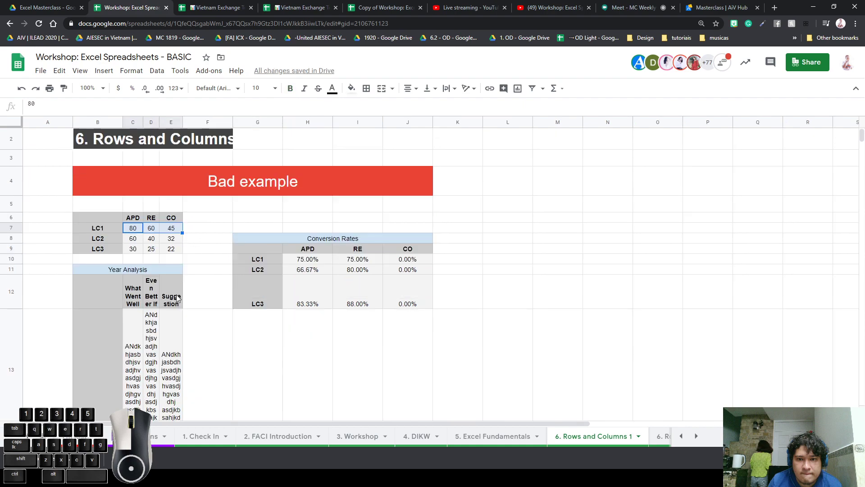
{"action": "scroll", "coordinate": [177, 298], "scroll_direction": "down", "scroll_amount": 2}
{"action": "left_click_drag", "start_coordinate": [127, 305], "coordinate": [174, 307]}
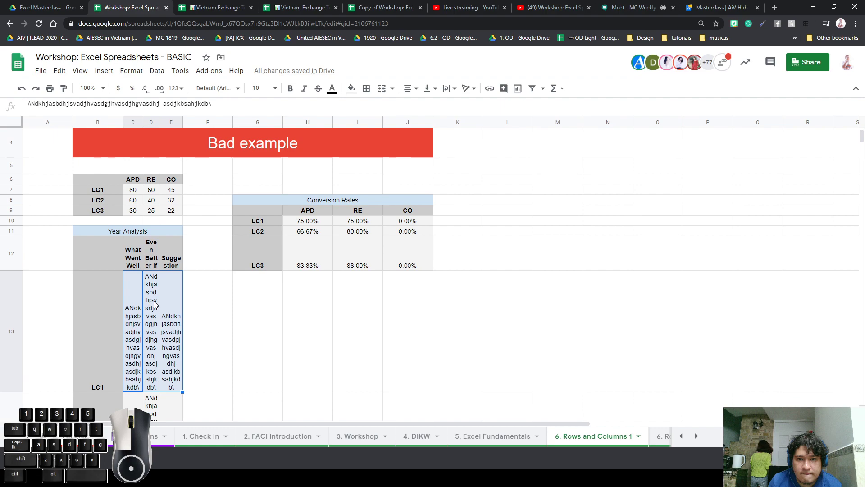
Undo the column E narrowing and move the Conversion Rates table two rows down
{"action": "left_click", "coordinate": [201, 286]}
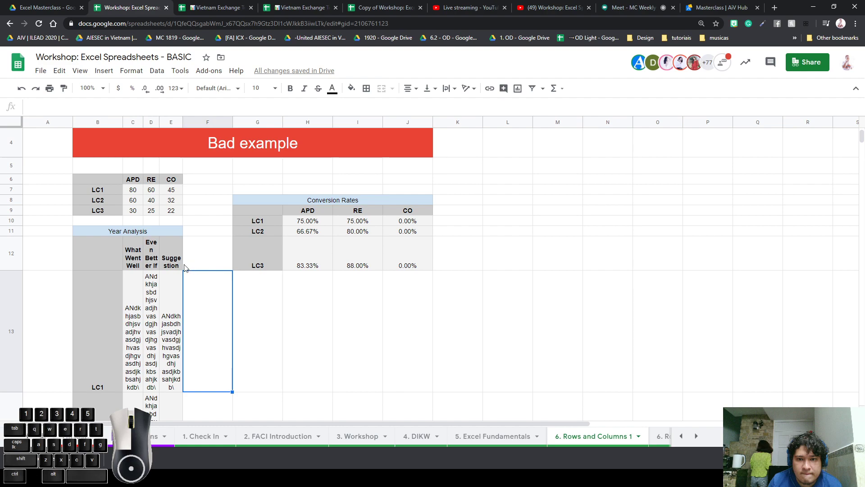
{"action": "key", "text": "ctrl+z"}
{"action": "left_click_drag", "start_coordinate": [328, 198], "coordinate": [327, 267]}
{"action": "left_click_drag", "start_coordinate": [341, 200], "coordinate": [342, 221]}
{"action": "left_click", "coordinate": [544, 291]}
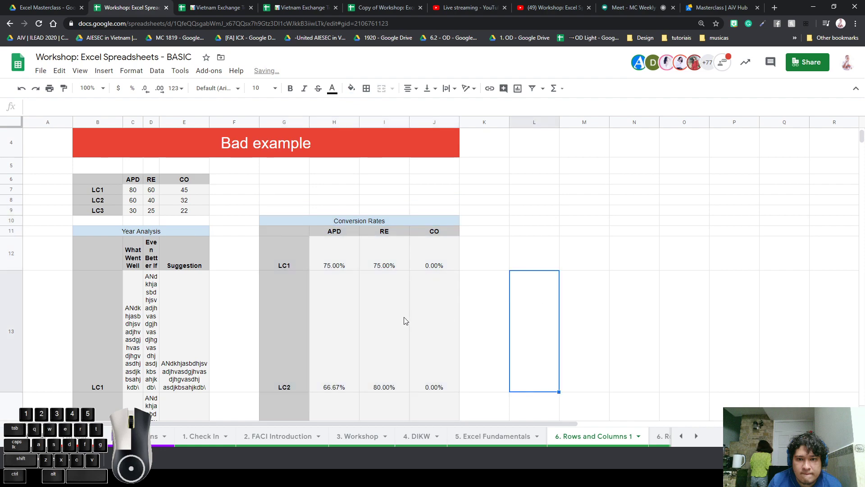
Clear the long placeholder text from the Year Analysis cells C13:E15
{"action": "scroll", "coordinate": [406, 320], "scroll_direction": "down", "scroll_amount": 3}
{"action": "left_click_drag", "start_coordinate": [133, 182], "coordinate": [179, 399]}
{"action": "key", "text": "Delete"}
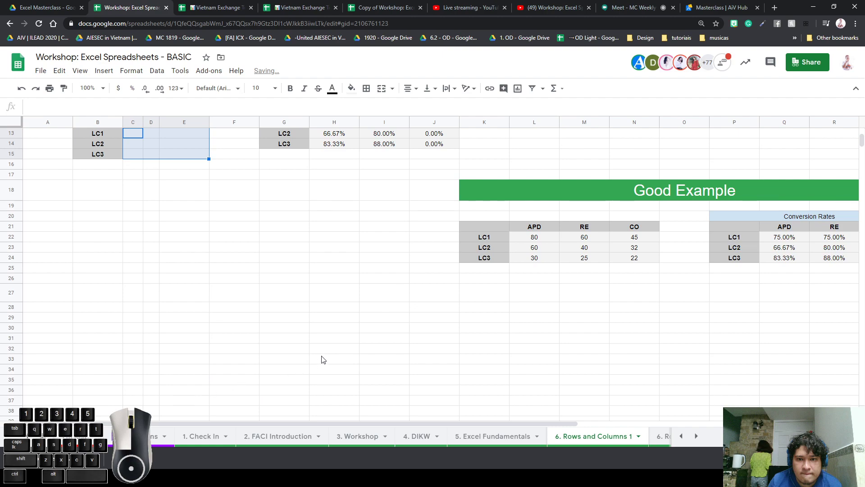
{"action": "scroll", "coordinate": [321, 357], "scroll_direction": "up", "scroll_amount": 5}
{"action": "left_click", "coordinate": [173, 284]}
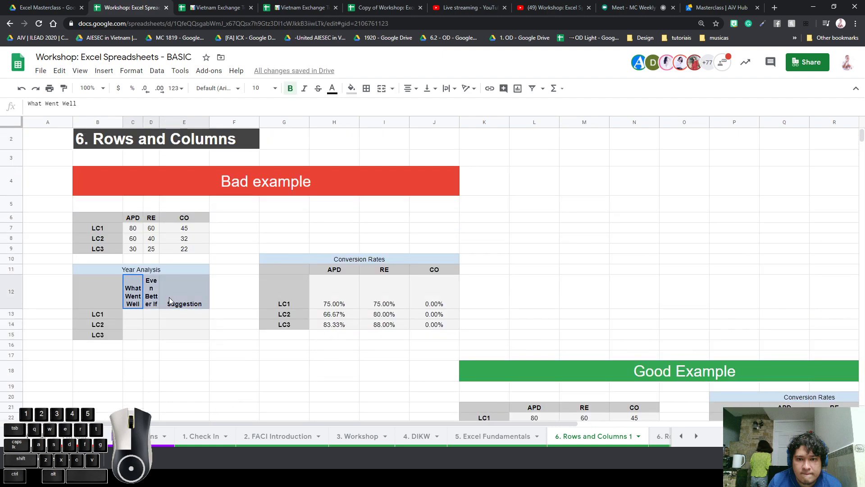
{"action": "left_click", "coordinate": [234, 290]}
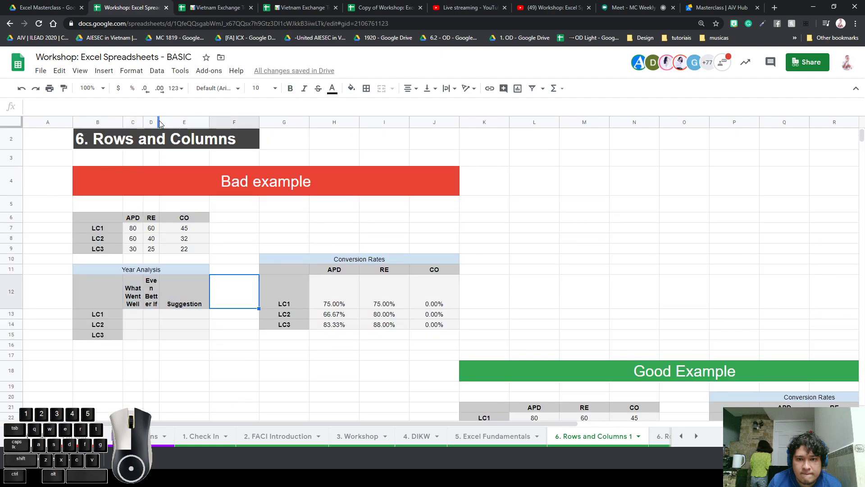
Widen columns C–E so Year Analysis headers fit one line, and enter 6 in A6
{"action": "left_click", "coordinate": [12, 218]}
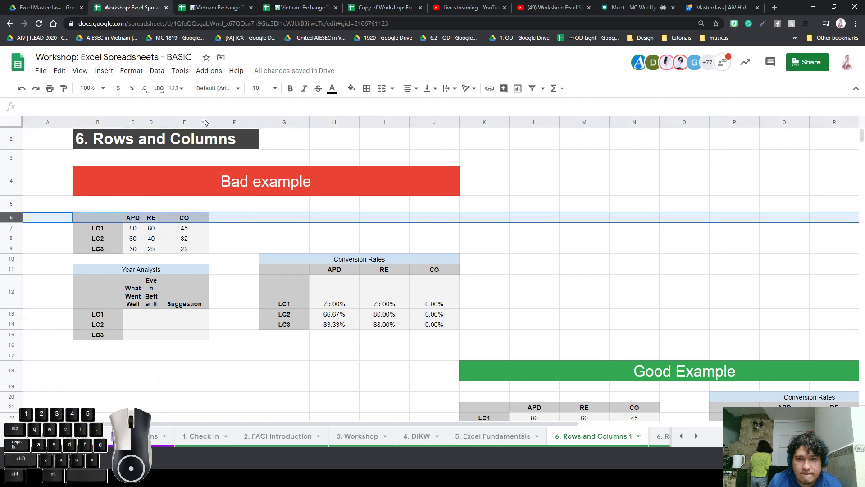
{"action": "left_click_drag", "start_coordinate": [157, 122], "coordinate": [272, 123]}
{"action": "type", "text": "6"}
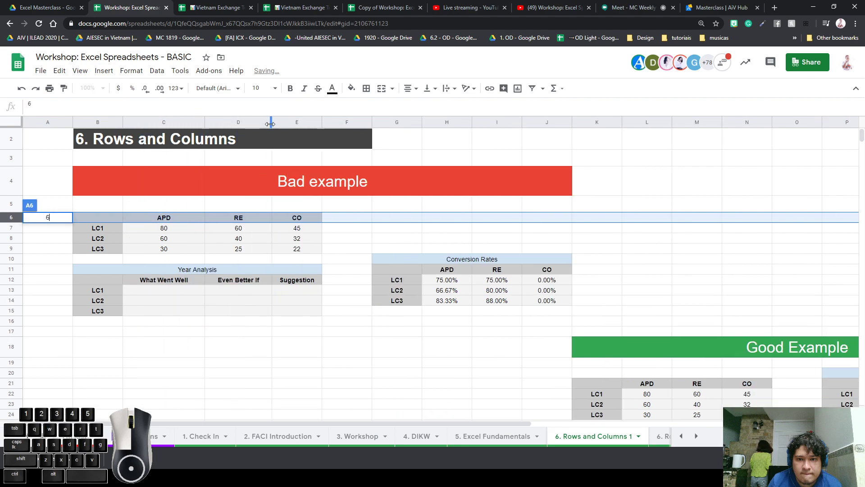
{"action": "left_click", "coordinate": [409, 268]}
{"action": "left_click", "coordinate": [443, 272]}
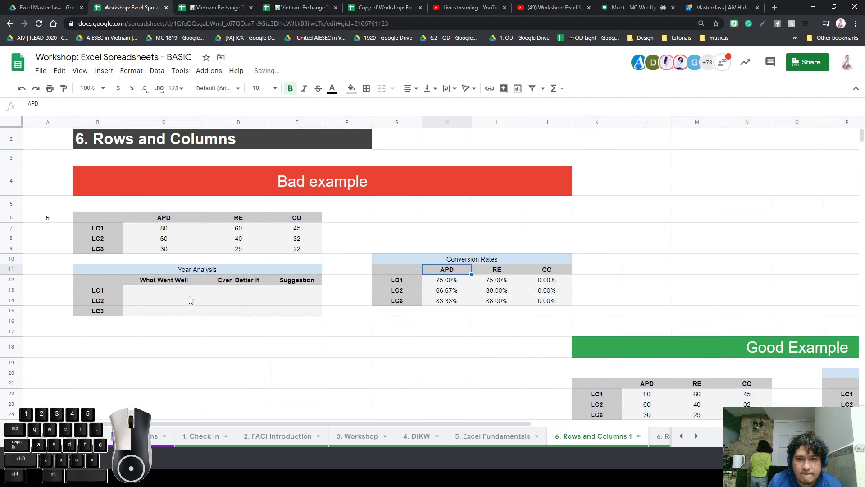
Select the empty Year Analysis cells C13:E15 and the conversion rate values to review them
{"action": "left_click_drag", "start_coordinate": [188, 291], "coordinate": [315, 312]}
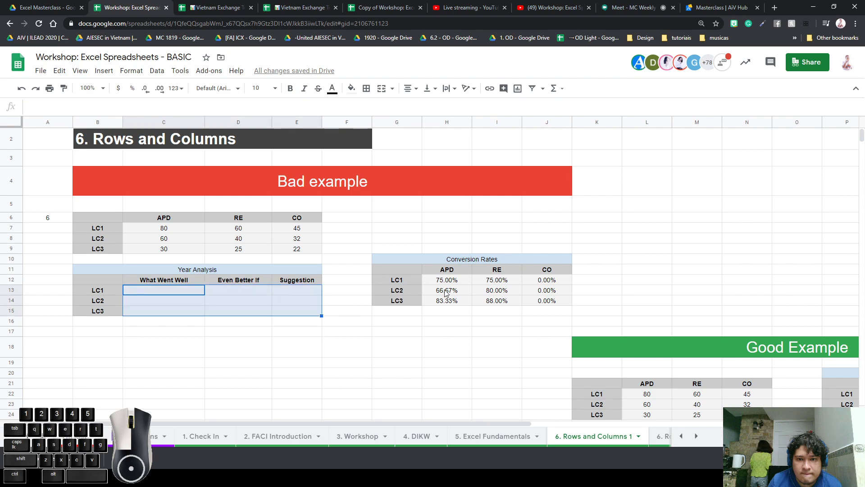
{"action": "left_click_drag", "start_coordinate": [454, 283], "coordinate": [550, 304]}
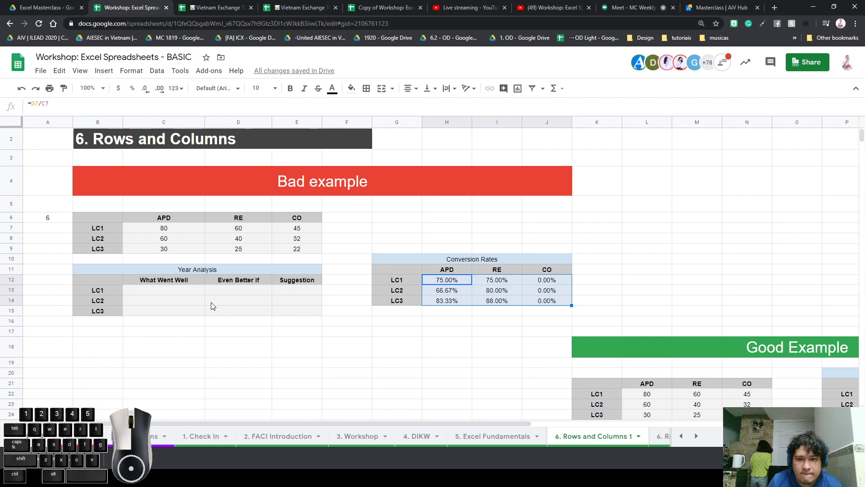
{"action": "left_click", "coordinate": [185, 295]}
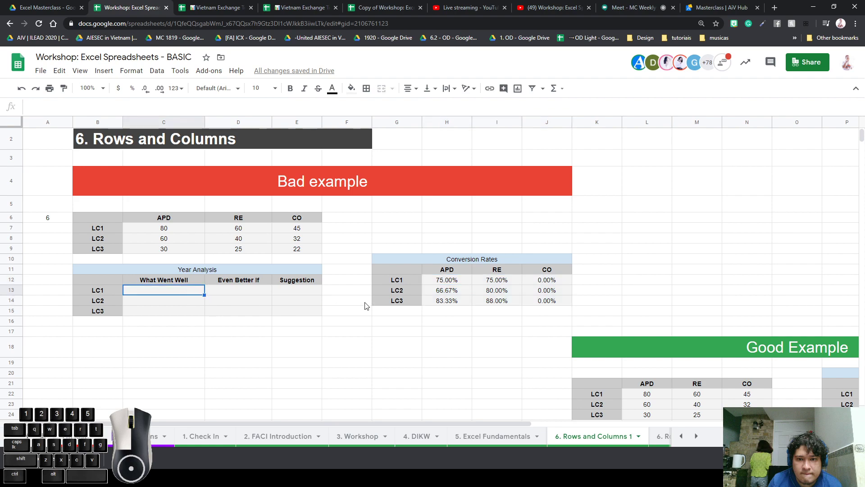
{"action": "left_click", "coordinate": [452, 281]}
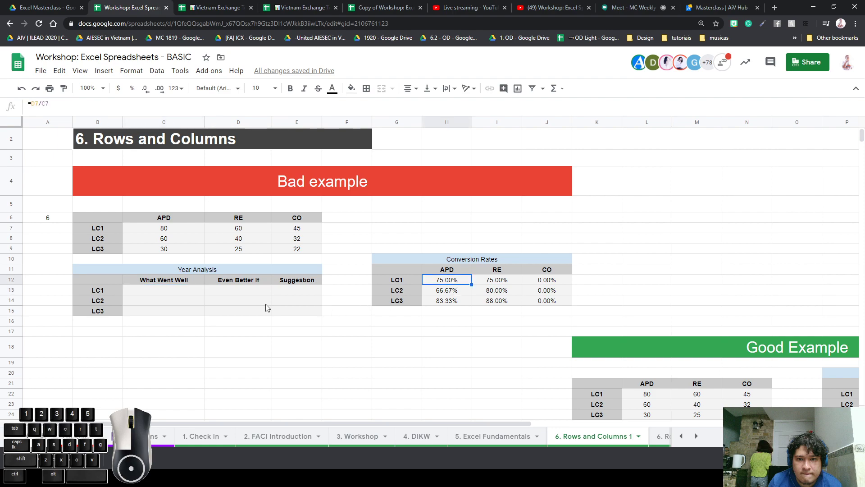
{"action": "left_click", "coordinate": [186, 291]}
Paste the long text into Year Analysis cells D13, E13, E15, D14 and C14
{"action": "left_click", "coordinate": [212, 293]}
{"action": "type", "text": "ANdkhjasbdhjsvadjhvasdgjhvasdjhgvasdhj asdjkbsahjkdb\\"}
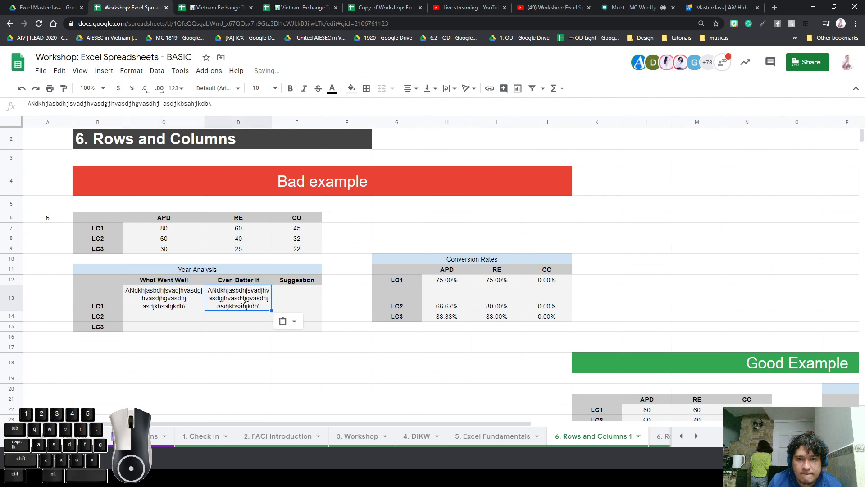
{"action": "left_click", "coordinate": [294, 306]}
{"action": "type", "text": "ANdkhjasbdhjsvadjhvasdgjhvasdjhgvasdhj asdjkbsahjkdb\\"}
{"action": "left_click", "coordinate": [297, 335]}
{"action": "type", "text": "ANdkhjasbdhjsvadjhvasdgjhvasdjhgvasdhj asdjkbsahjkdb\\"}
{"action": "left_click", "coordinate": [226, 325]}
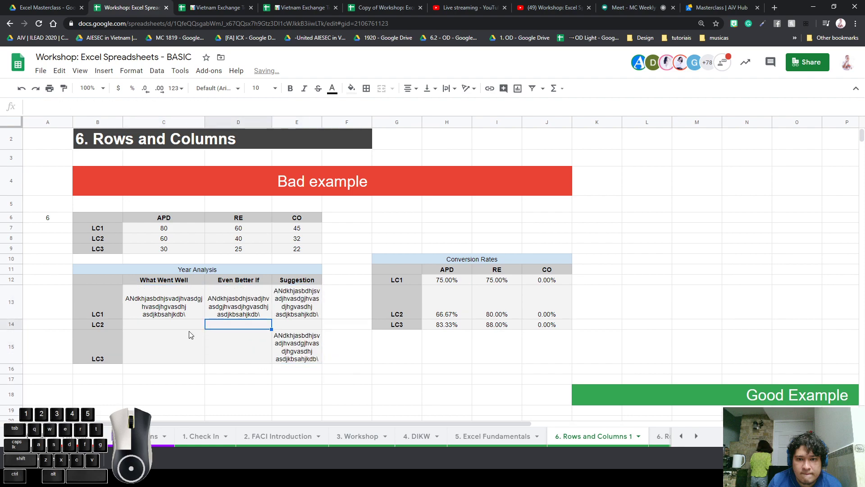
{"action": "type", "text": "ANdkhjasbdhjsvadjhvasdgjhvasdjhgvasdhj asdjkbsahjkdb\\"}
{"action": "left_click", "coordinate": [174, 325]}
{"action": "type", "text": "ANdkhjasbdhjsvadjhvasdgjhvasdjhgvasdhj asdjkbsahjkdb\\"}
Inspect the conversion rate cells and Suggestion text in the stretched rows 13–15
{"action": "left_click", "coordinate": [491, 326]}
{"action": "left_click_drag", "start_coordinate": [447, 283], "coordinate": [444, 305]}
{"action": "left_click", "coordinate": [558, 338]}
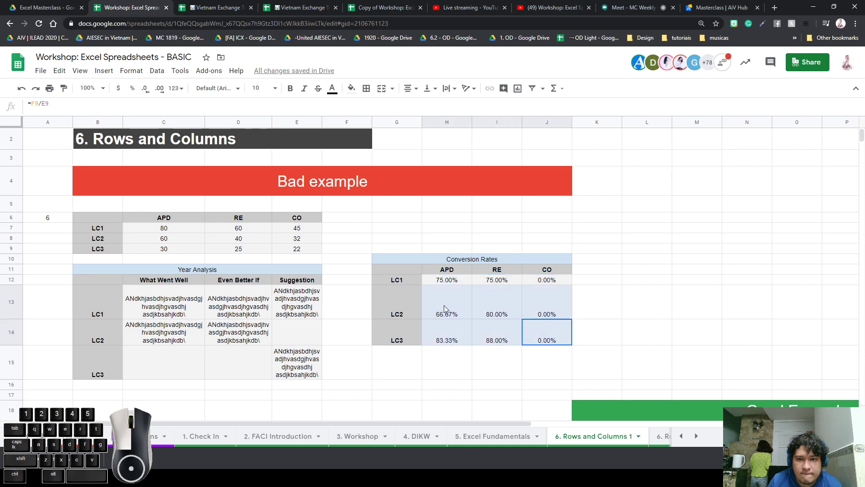
{"action": "left_click", "coordinate": [412, 311]}
{"action": "left_click_drag", "start_coordinate": [546, 311], "coordinate": [7, 313]}
{"action": "left_click", "coordinate": [428, 316]}
{"action": "left_click", "coordinate": [304, 318]}
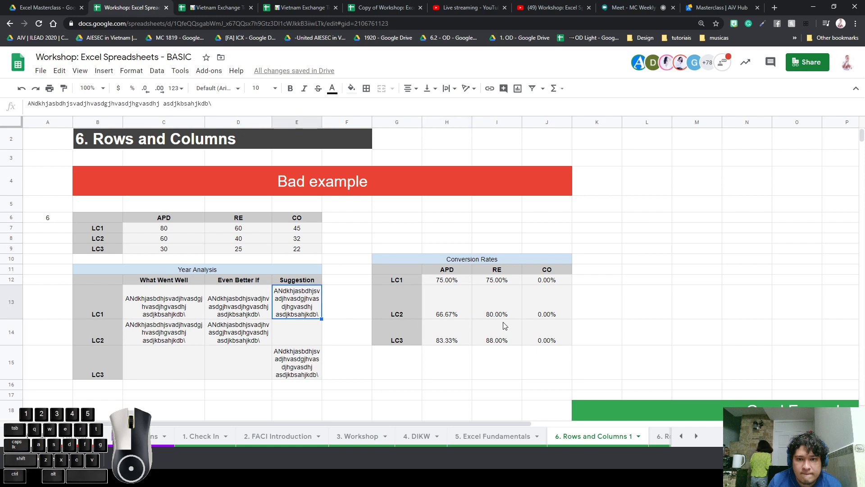
{"action": "scroll", "coordinate": [521, 325], "scroll_direction": "down", "scroll_amount": 5}
{"action": "left_click_drag", "start_coordinate": [416, 425], "coordinate": [718, 400]}
Locate the Good Example's Year Analysis table and pick its LC1 What Went Well cell
{"action": "left_click", "coordinate": [605, 344]}
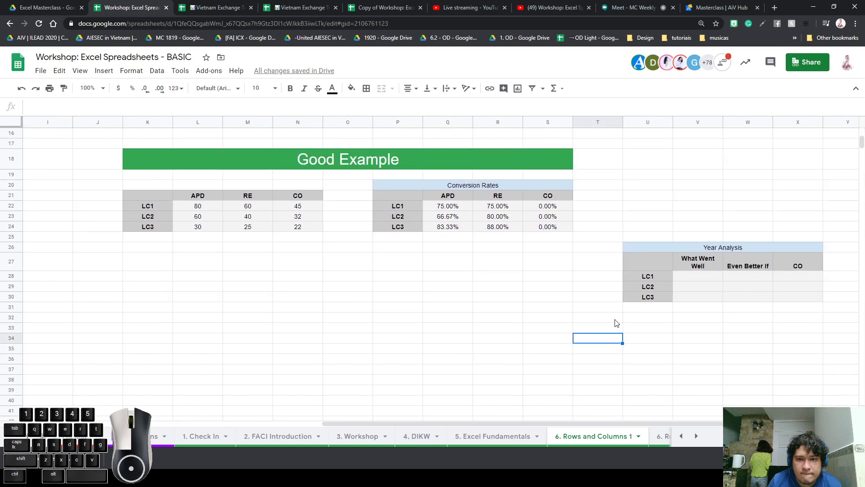
{"action": "left_click", "coordinate": [639, 250]}
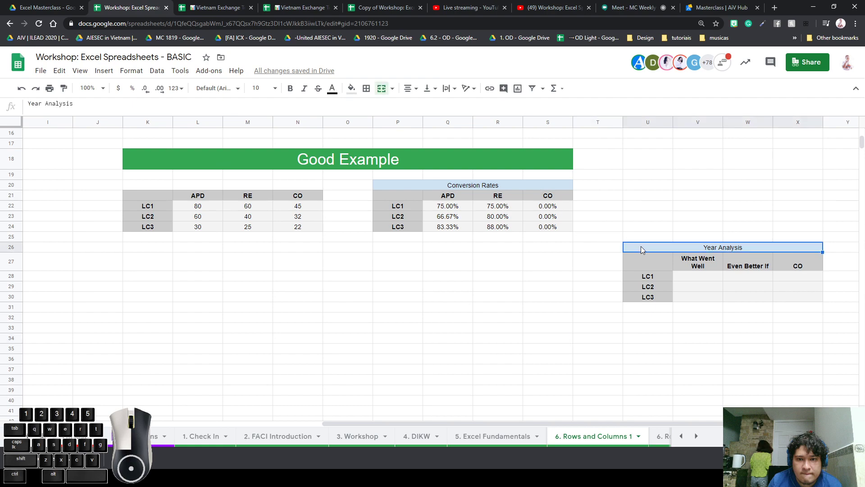
{"action": "left_click", "coordinate": [546, 216]}
{"action": "left_click", "coordinate": [657, 278]}
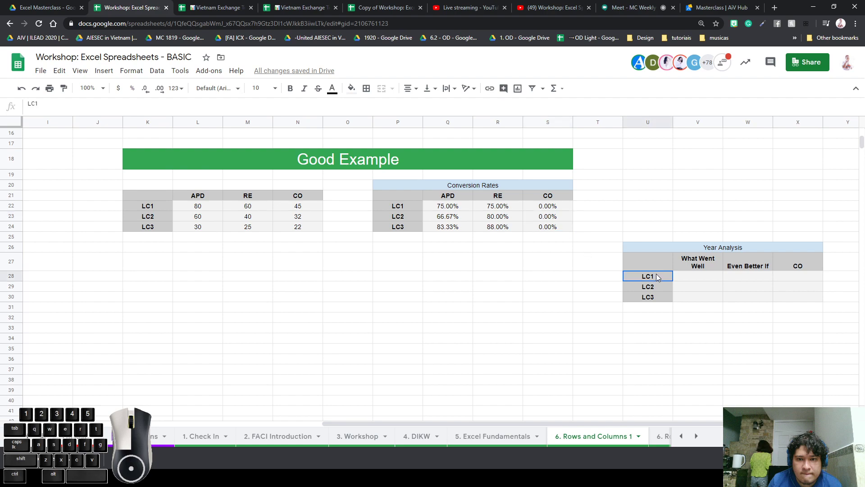
{"action": "left_click", "coordinate": [658, 268]}
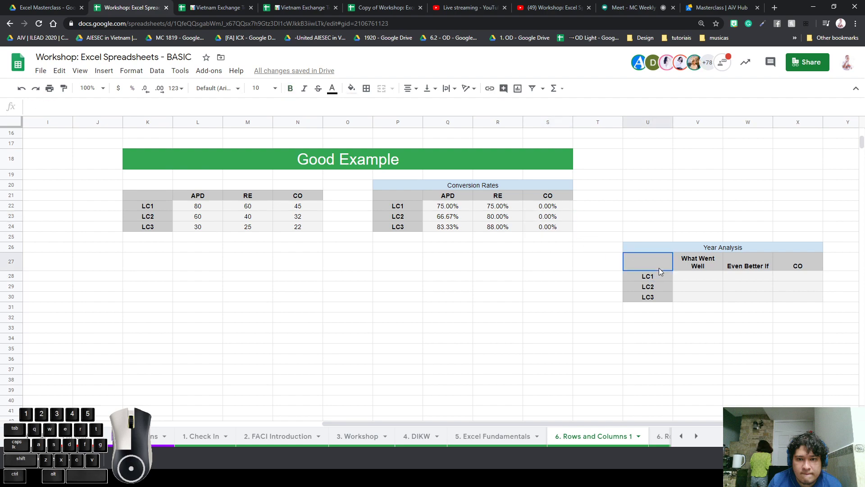
{"action": "left_click", "coordinate": [528, 213]}
{"action": "left_click", "coordinate": [683, 287]}
{"action": "left_click", "coordinate": [713, 278]}
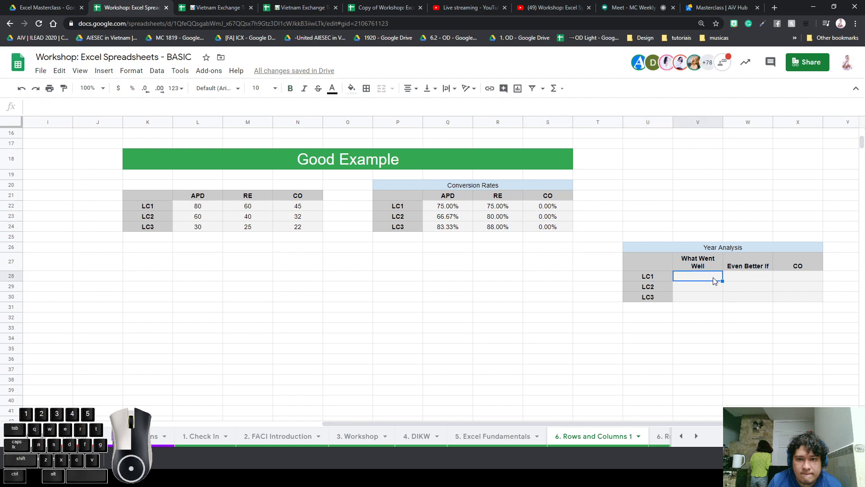
Paste the long text into the LC1 answer cells V28, W28 and X28
{"action": "type", "text": "ANdkhjasbdhjsvadjhvasdgjhvasdjhgvasdhj asdjkbsahjkdb\\"}
{"action": "left_click", "coordinate": [736, 283]}
{"action": "type", "text": "ANdkhjasbdhjsvadjhvasdgjhvasdjhgvasdhj asdjkbsahjkdb\\"}
{"action": "left_click", "coordinate": [786, 291], "text": "ctrl"}
{"action": "key", "text": "ctrl+v"}
{"action": "left_click", "coordinate": [796, 298]}
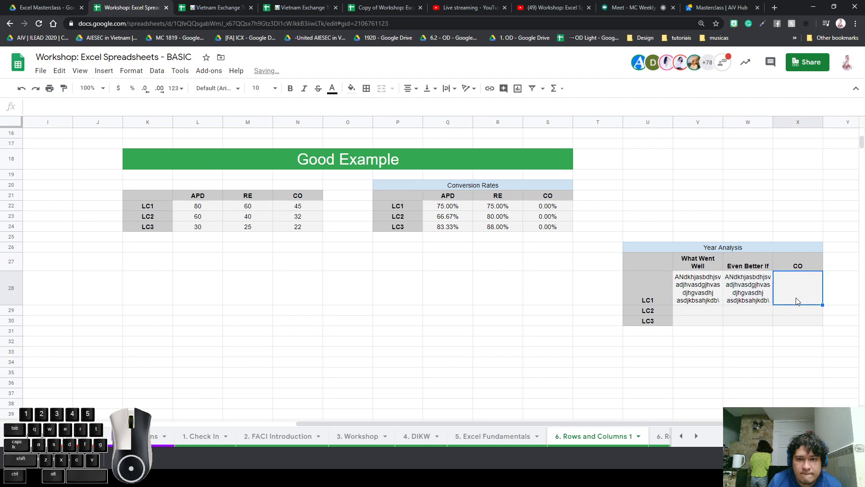
{"action": "left_click_drag", "start_coordinate": [712, 286], "coordinate": [783, 319]}
{"action": "type", "text": "ANdkhjasbdhjsvadjhvasdgjhvasdjhgvasdhj asdjkbsahjkdb\\"}
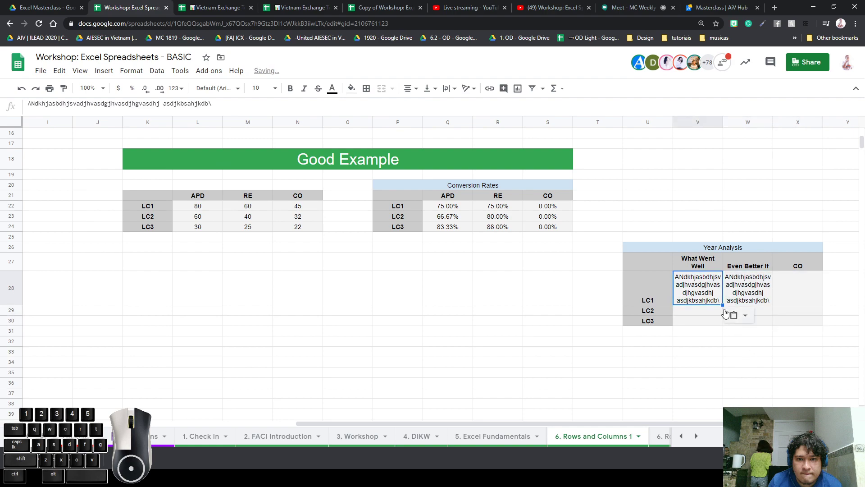
{"action": "left_click", "coordinate": [778, 291]}
{"action": "type", "text": "ANdkhjasbdhjsvadjhvasdgjhvasdjhgvasdhj asdjkbsahjkdb\\"}
Paste the long text into the LC2 and LC3 answer cells V29:X30
{"action": "left_click", "coordinate": [717, 312]}
{"action": "type", "text": "ANdkhjasbdhjsvadjhvasdgjhvasdjhgvasdhj asdjkbsahjkdb\\"}
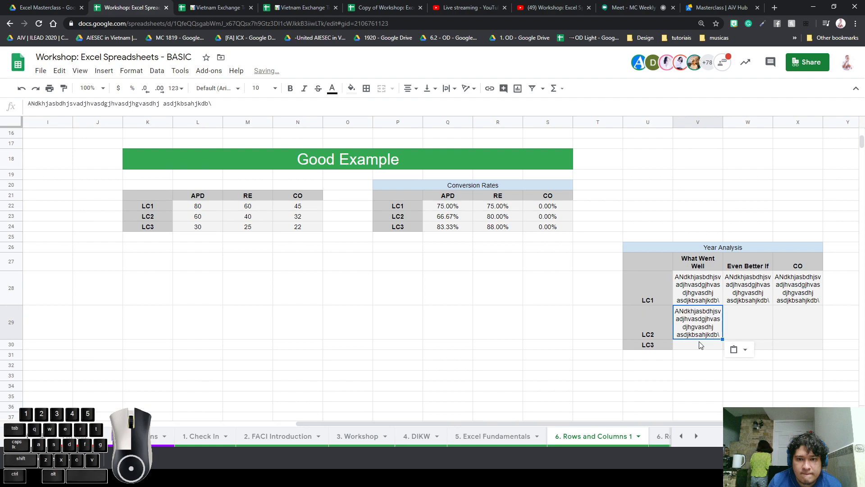
{"action": "left_click", "coordinate": [703, 345]}
{"action": "type", "text": "ANdkhjasbdhjsvadjhvasdgjhvasdjhgvasdhj asdjkbsahjkdb\\"}
{"action": "left_click", "coordinate": [759, 328]}
{"action": "type", "text": "ANdkhjasbdhjsvadjhvasdgjhvasdjhgvasdhj asdjkbsahjkdb\\"}
{"action": "left_click", "coordinate": [751, 356]}
{"action": "type", "text": "ANdkhjasbdhjsvadjhvasdgjhvasdjhgvasdhj asdjkbsahjkdb\\"}
{"action": "left_click", "coordinate": [796, 328]}
{"action": "key", "text": "ctrl+v"}
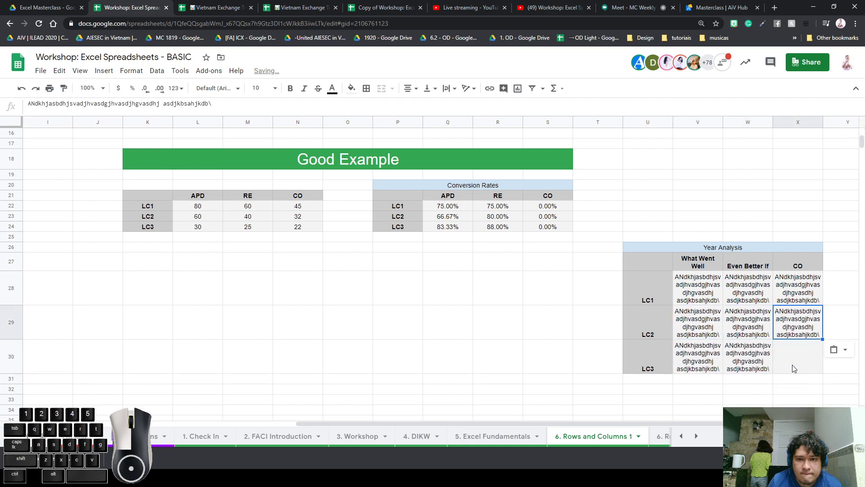
{"action": "left_click", "coordinate": [797, 356]}
{"action": "key", "text": "ctrl+v"}
{"action": "left_click", "coordinate": [697, 388]}
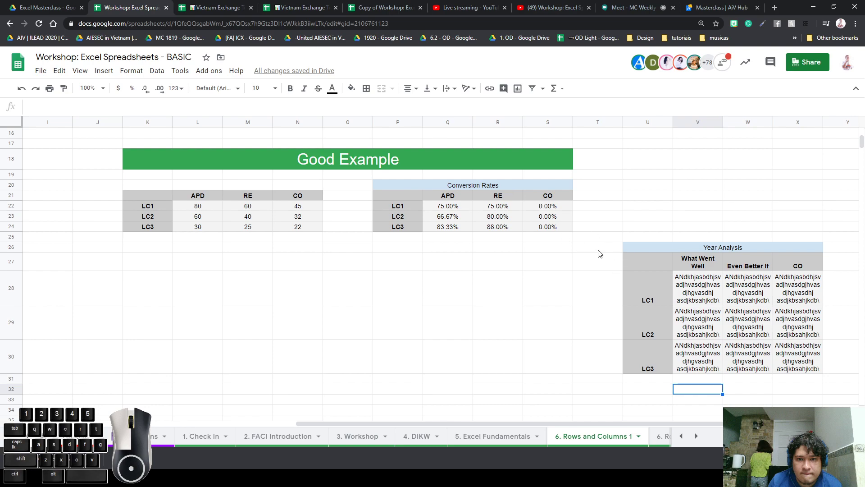
Review the Good Example tables by selecting column K, row 22 and the LC1 APD values
{"action": "left_click", "coordinate": [137, 250]}
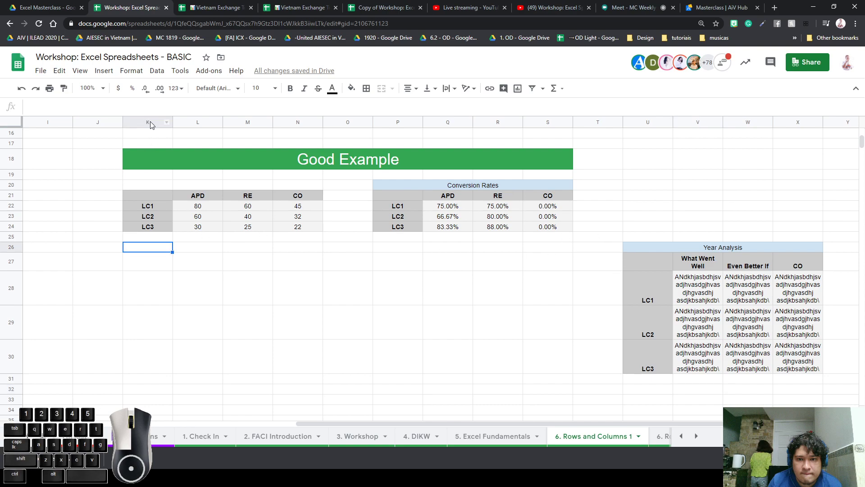
{"action": "left_click", "coordinate": [151, 125]}
{"action": "left_click", "coordinate": [12, 206]}
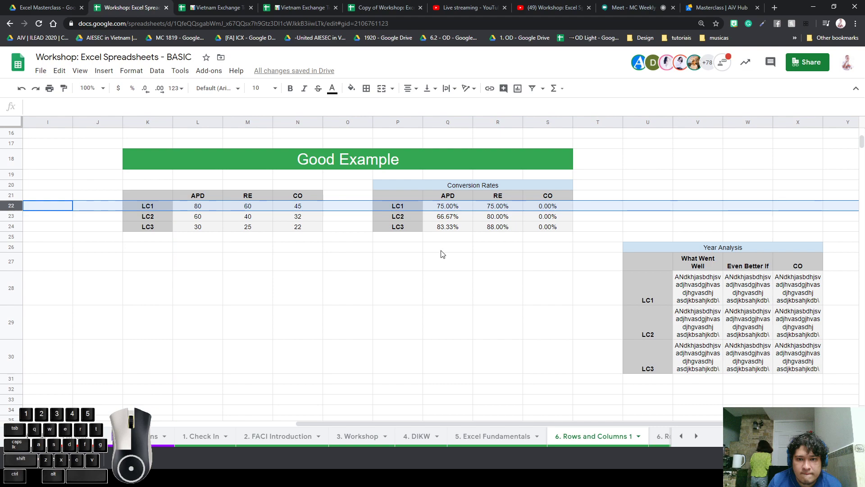
{"action": "left_click", "coordinate": [459, 208]}
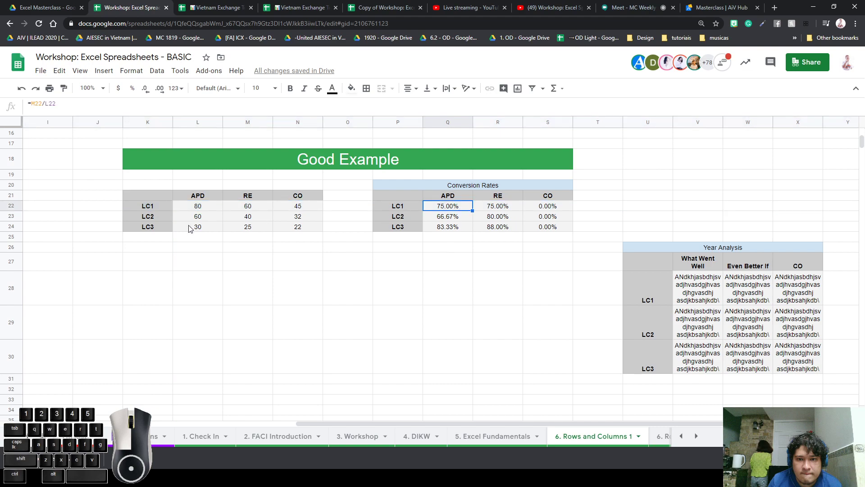
{"action": "left_click", "coordinate": [198, 208]}
{"action": "left_click_drag", "start_coordinate": [204, 120], "coordinate": [298, 122]}
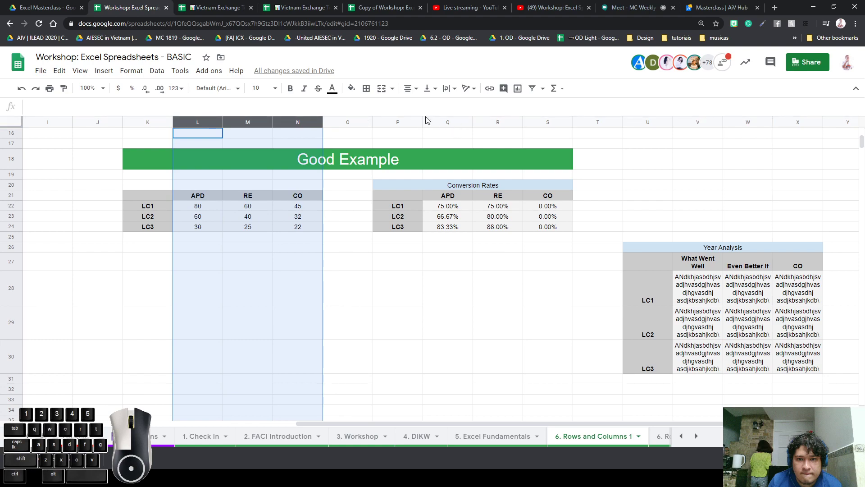
{"action": "left_click", "coordinate": [448, 123]}
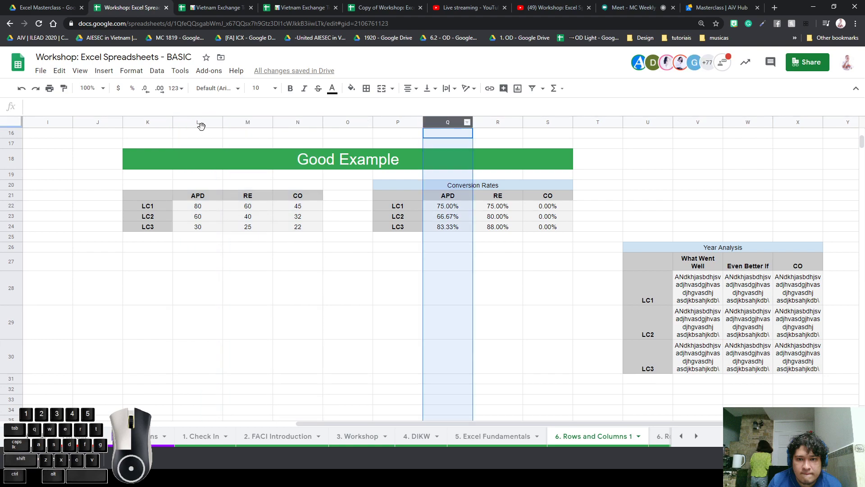
{"action": "left_click_drag", "start_coordinate": [201, 123], "coordinate": [514, 141]}
{"action": "left_click_drag", "start_coordinate": [464, 123], "coordinate": [406, 130]}
{"action": "scroll", "coordinate": [302, 282], "scroll_direction": "down", "scroll_amount": 6}
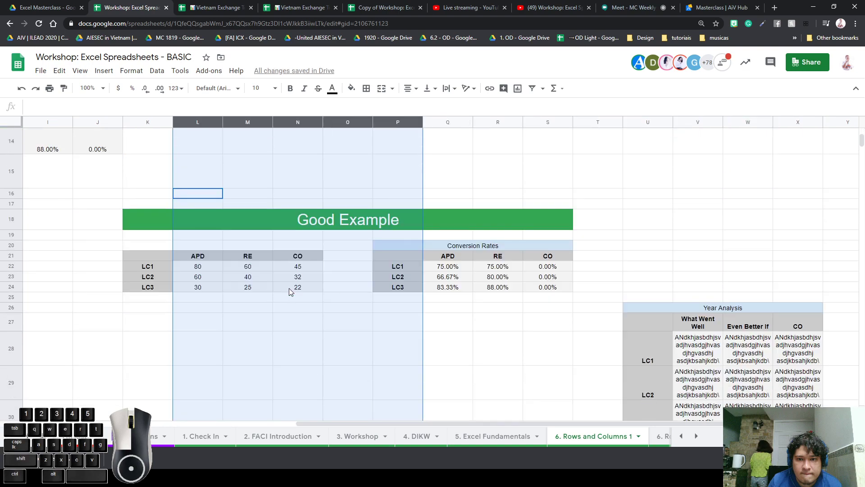
{"action": "left_click", "coordinate": [298, 262]}
{"action": "left_click_drag", "start_coordinate": [197, 126], "coordinate": [300, 123]}
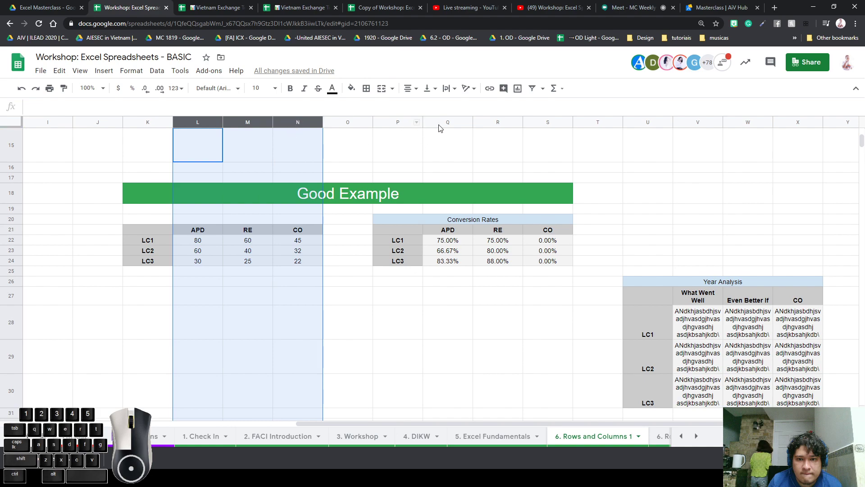
{"action": "left_click_drag", "start_coordinate": [439, 125], "coordinate": [547, 125], "text": "ctrl"}
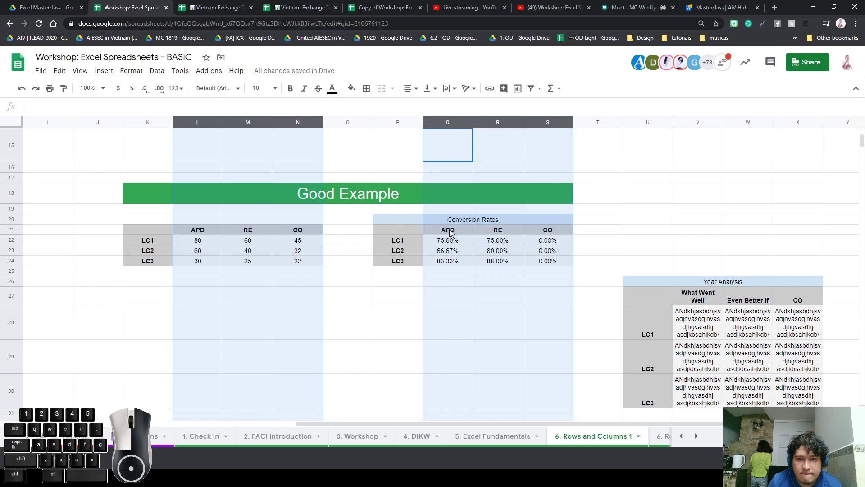
{"action": "left_click", "coordinate": [646, 124], "text": "ctrl"}
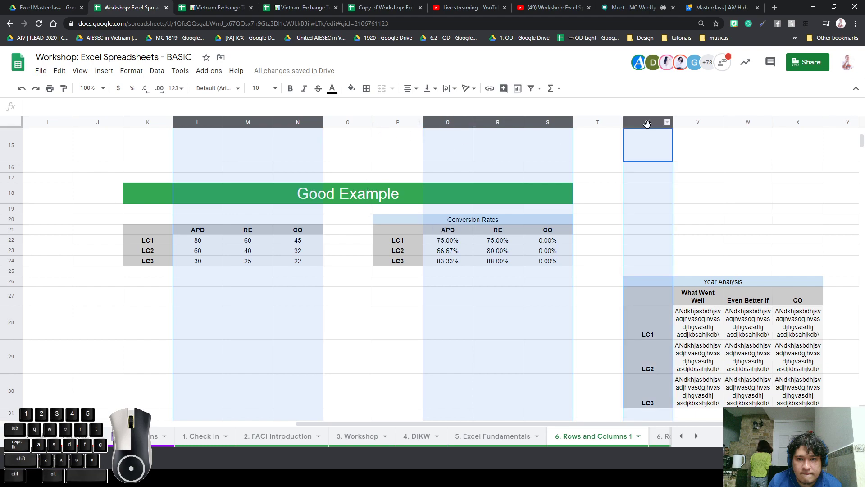
{"action": "left_click", "coordinate": [745, 121], "text": "ctrl"}
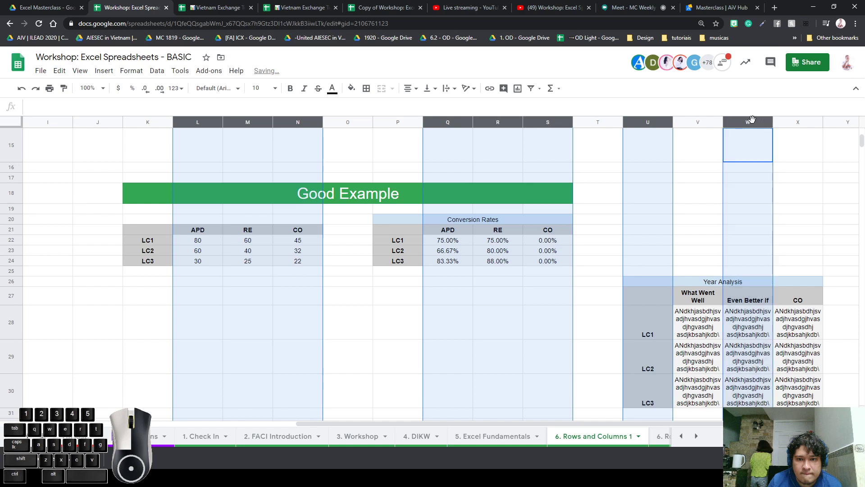
{"action": "scroll", "coordinate": [743, 143], "scroll_direction": "up", "scroll_amount": 5}
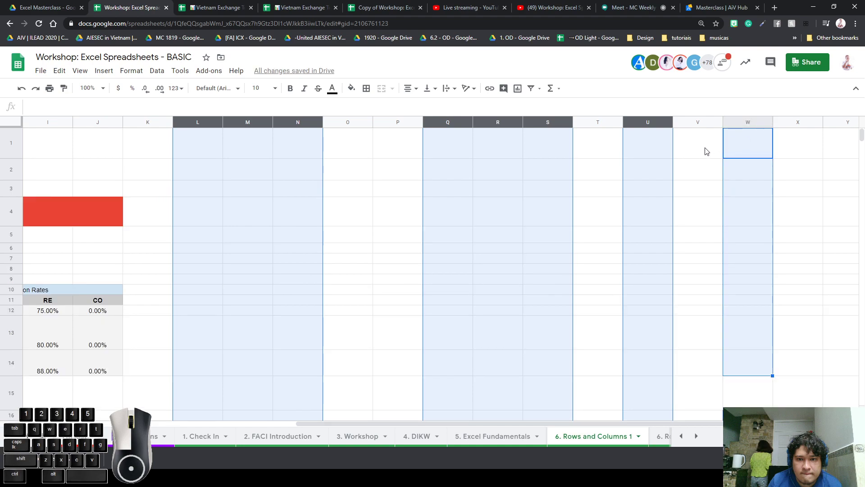
{"action": "scroll", "coordinate": [666, 198], "scroll_direction": "down", "scroll_amount": 5}
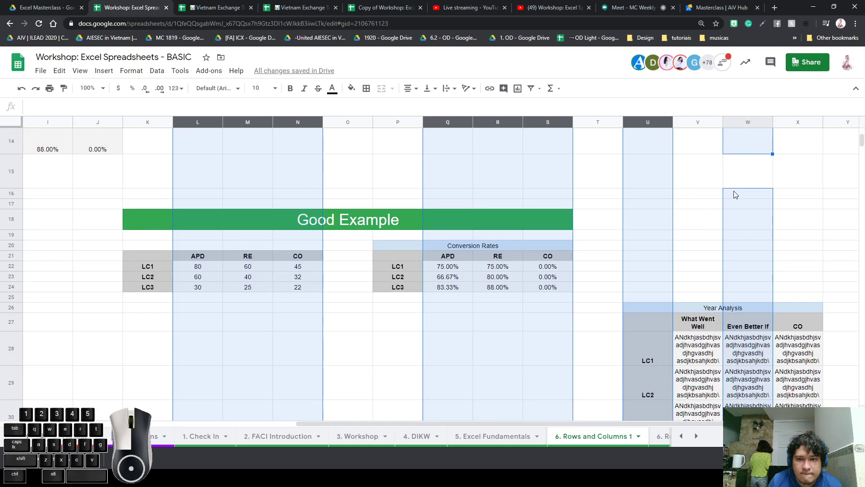
{"action": "left_click", "coordinate": [746, 122]}
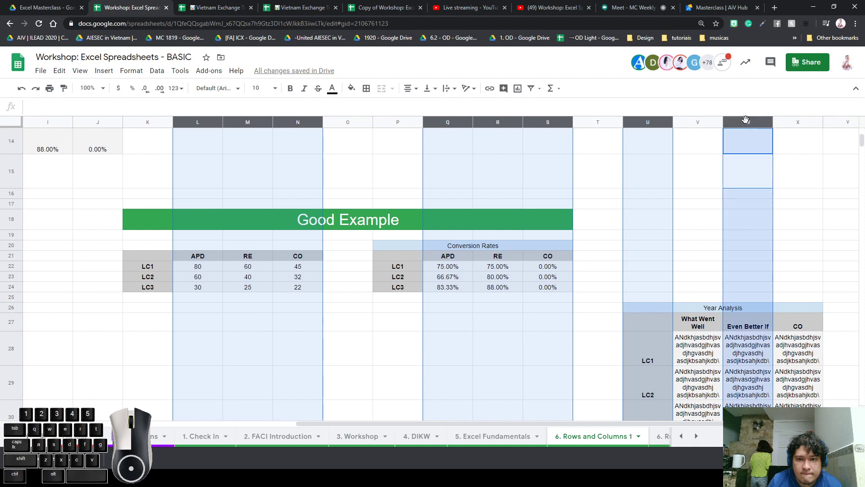
{"action": "key", "text": "ctrl+plus"}
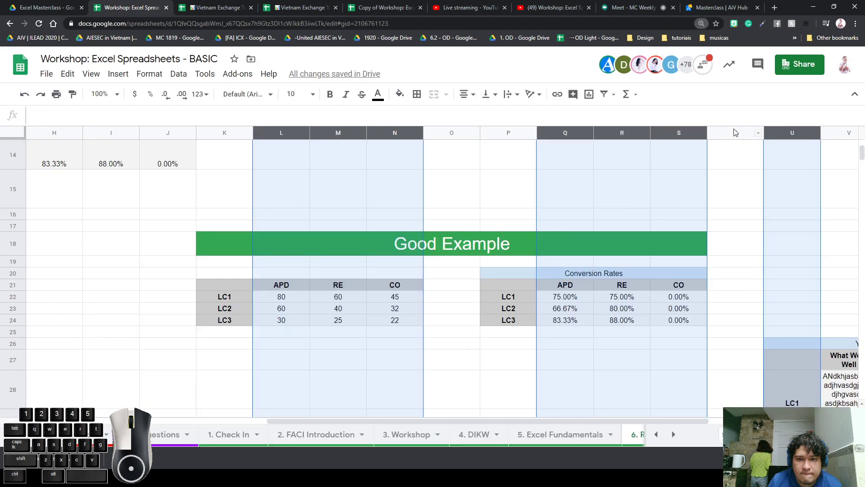
{"action": "key", "text": "ctrl+plus"}
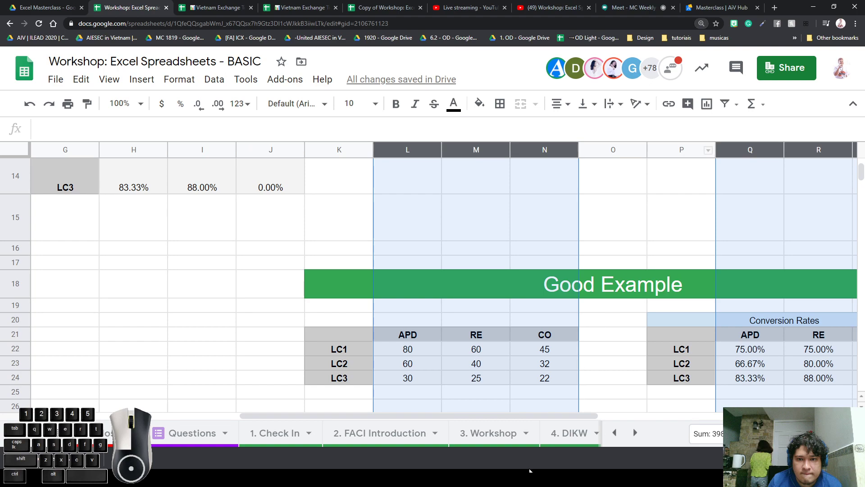
{"action": "left_click_drag", "start_coordinate": [581, 415], "coordinate": [738, 390]}
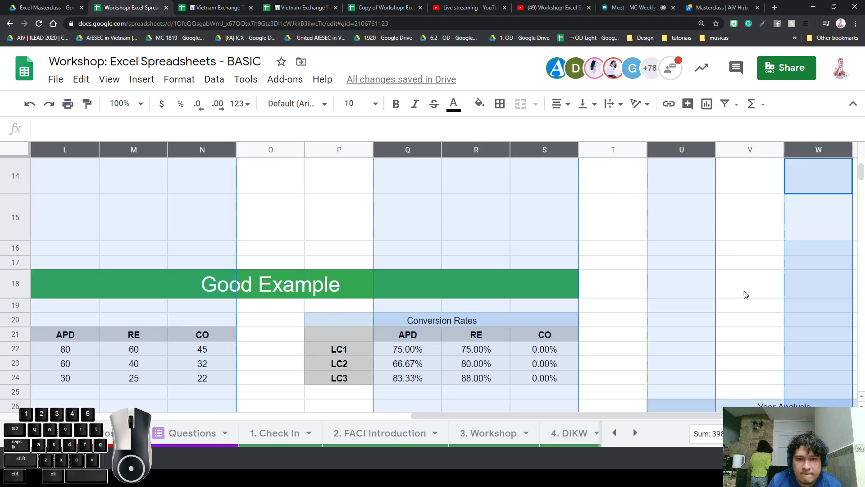
{"action": "left_click", "coordinate": [807, 149]}
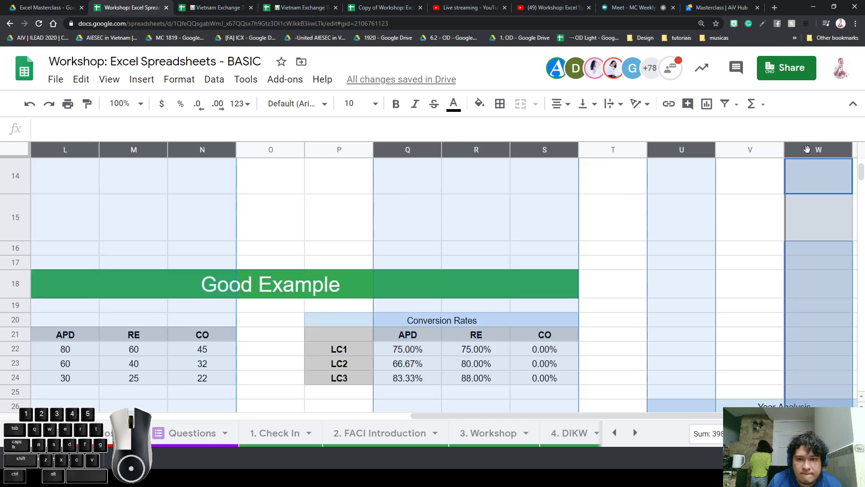
{"action": "left_click", "coordinate": [766, 181]}
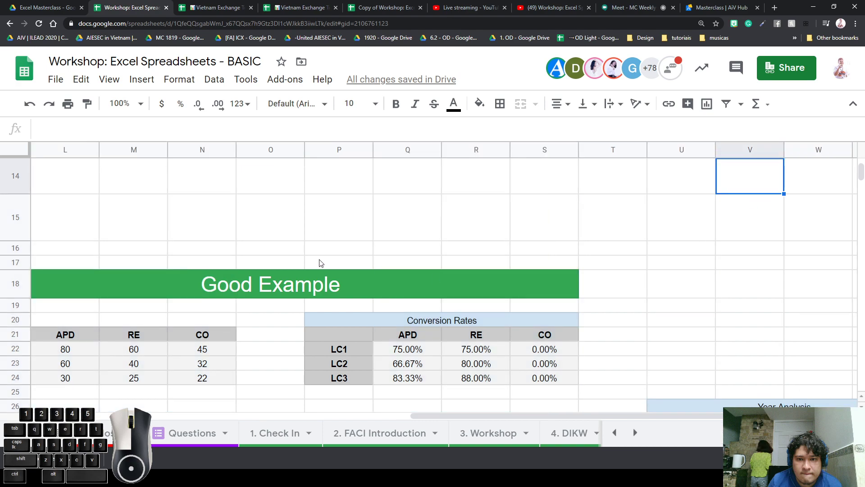
{"action": "key", "text": "ctrl+minus"}
{"action": "key", "text": "ctrl+minus"}
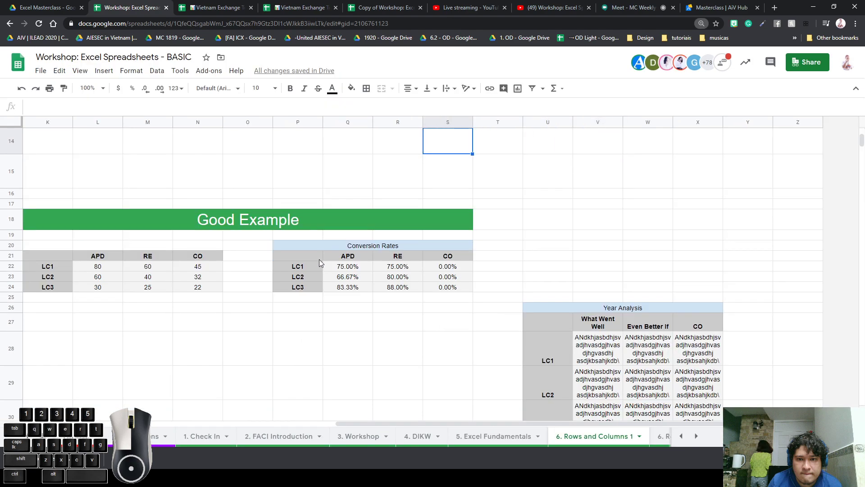
{"action": "key", "text": "Left"}
{"action": "key", "text": "Left"}
{"action": "key", "text": "Left"}
{"action": "key", "text": "Left"}
{"action": "key", "text": "Left"}
{"action": "key", "text": "Left"}
{"action": "key", "text": "Left"}
{"action": "key", "text": "Left"}
{"action": "key", "text": "Left"}
{"action": "key", "text": "Left"}
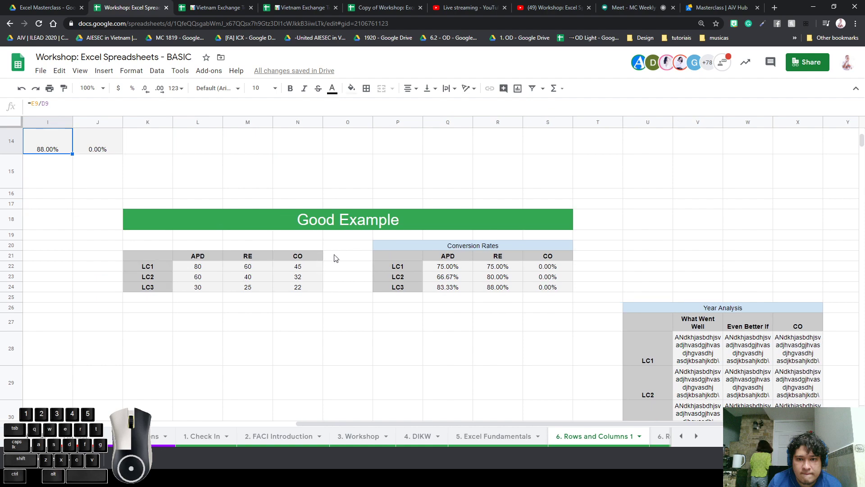
{"action": "left_click", "coordinate": [210, 122]}
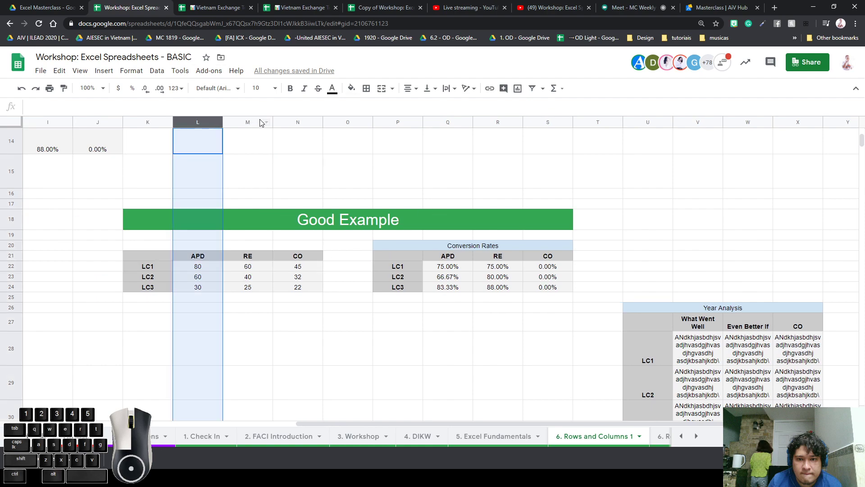
{"action": "left_click", "coordinate": [252, 122], "text": "ctrl"}
{"action": "left_click", "coordinate": [299, 122], "text": "ctrl"}
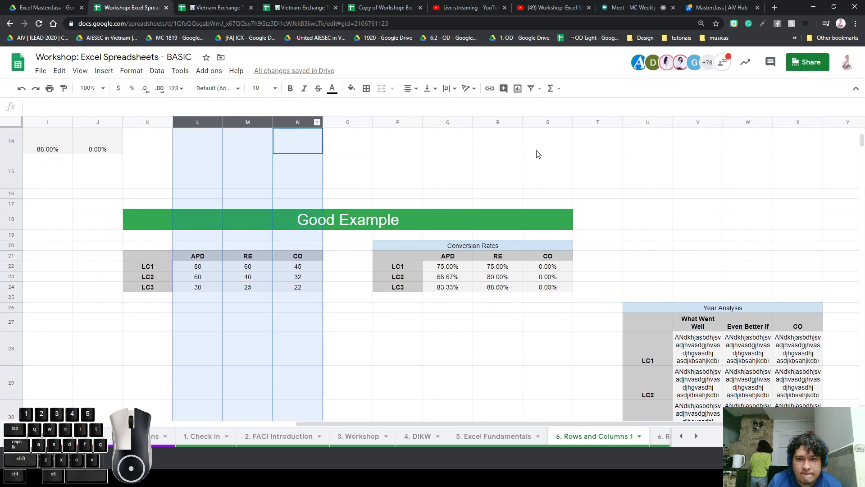
{"action": "left_click", "coordinate": [456, 122], "text": "ctrl"}
{"action": "left_click", "coordinate": [491, 123], "text": "ctrl"}
{"action": "left_click", "coordinate": [549, 122], "text": "ctrl"}
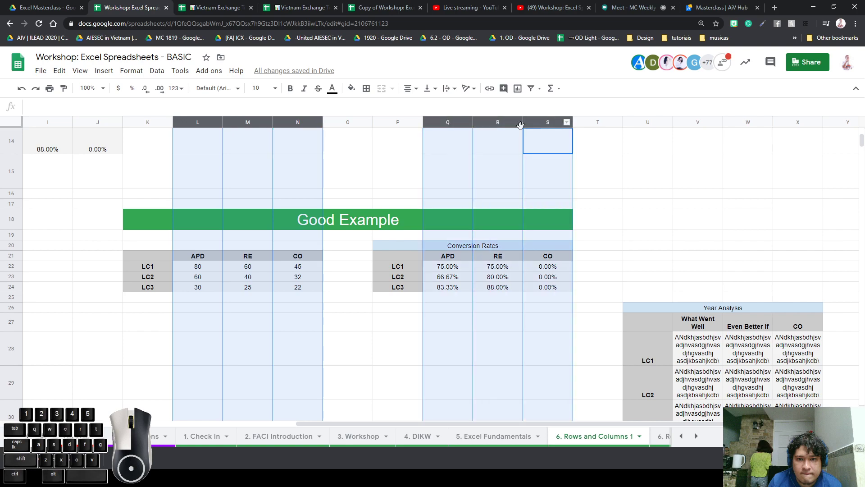
Narrow columns L–N and Q–S, and format conversion rates Q22:S24 as whole percentages (0%)
{"action": "left_click_drag", "start_coordinate": [321, 123], "coordinate": [289, 123]}
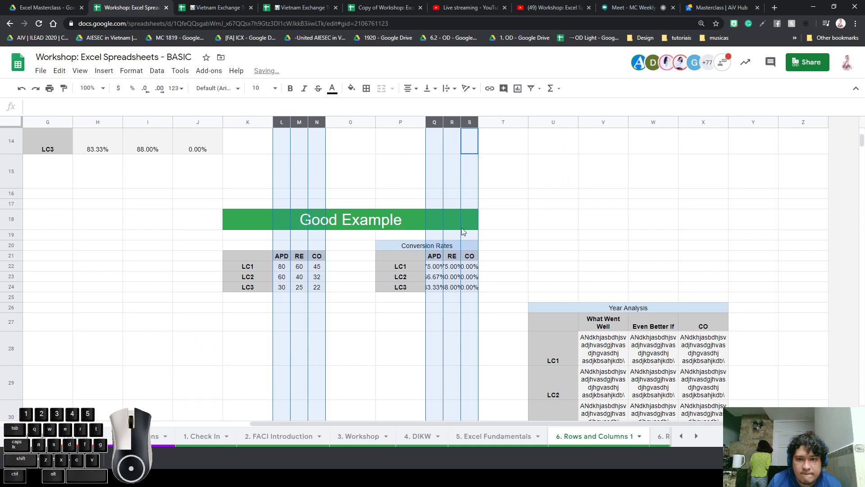
{"action": "left_click_drag", "start_coordinate": [435, 267], "coordinate": [462, 290]}
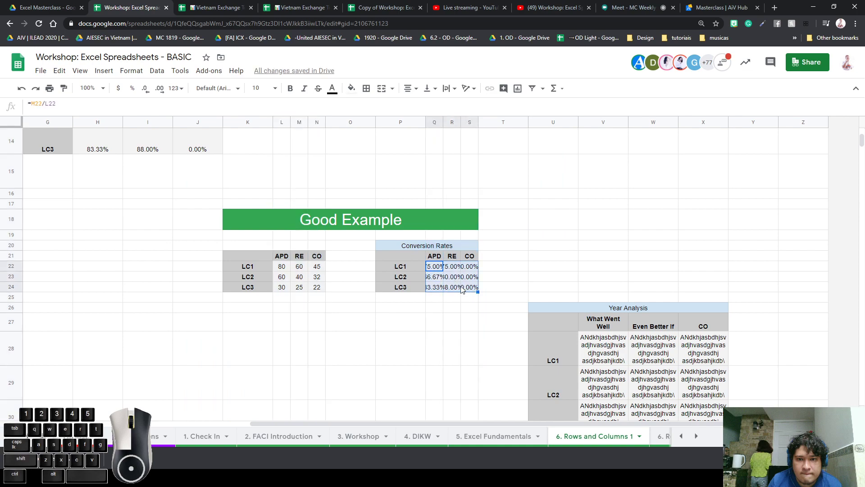
{"action": "left_click", "coordinate": [134, 71]}
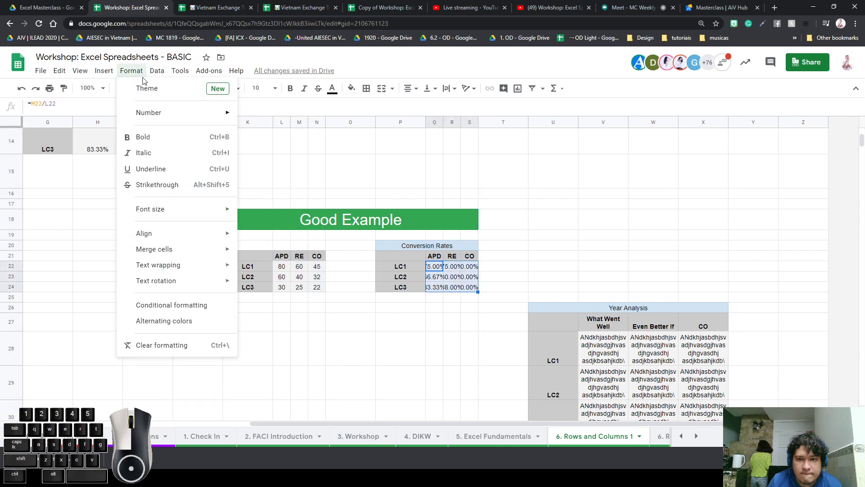
{"action": "mouse_move", "coordinate": [149, 112]}
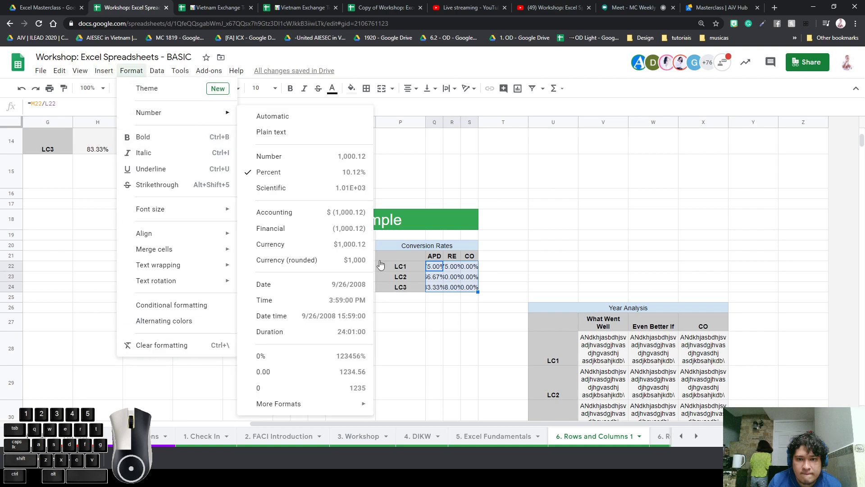
{"action": "left_click", "coordinate": [328, 357]}
{"action": "left_click", "coordinate": [552, 255]}
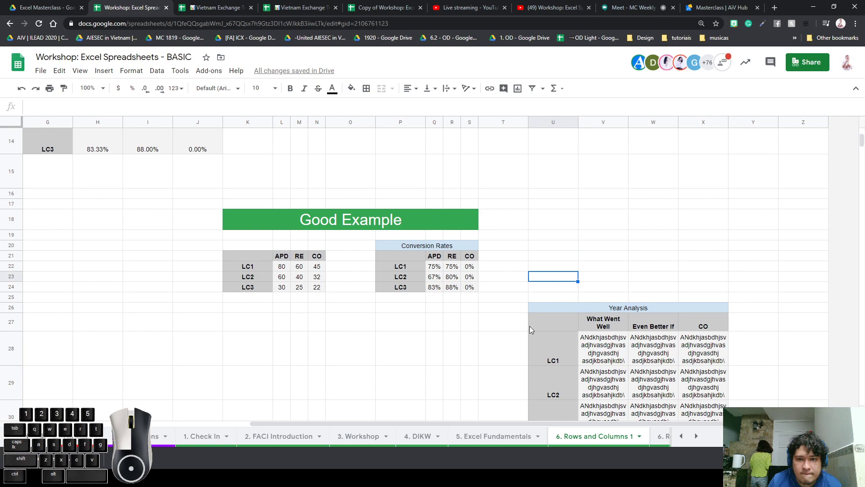
Widen the Year Analysis text columns V through X
{"action": "scroll", "coordinate": [529, 326], "scroll_direction": "down", "scroll_amount": 1}
{"action": "left_click_drag", "start_coordinate": [569, 285], "coordinate": [699, 393]}
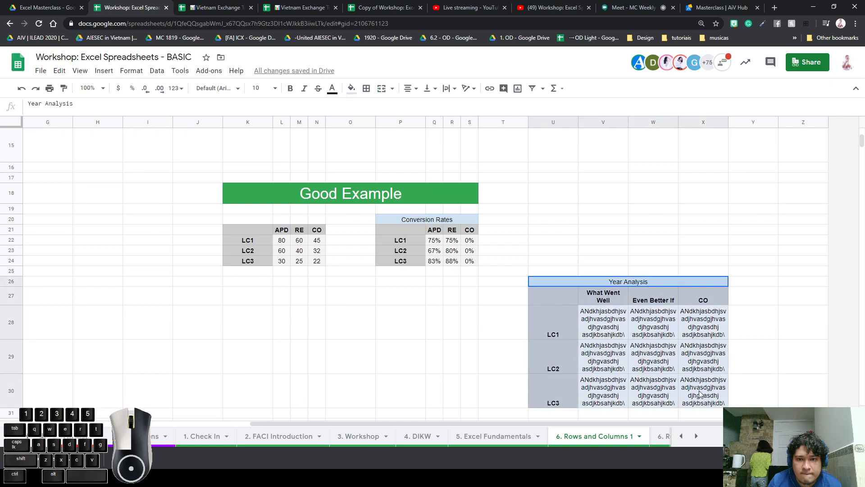
{"action": "left_click", "coordinate": [774, 321]}
{"action": "left_click_drag", "start_coordinate": [607, 125], "coordinate": [782, 122]}
{"action": "left_click", "coordinate": [557, 251]}
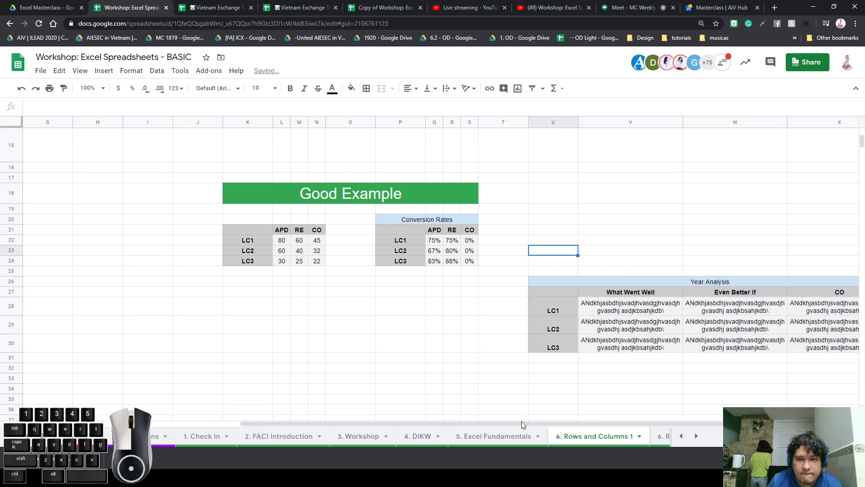
{"action": "left_click_drag", "start_coordinate": [521, 421], "coordinate": [609, 419]}
Check that the text in cells W29 and V29 now fits in two lines
{"action": "left_click", "coordinate": [571, 326]}
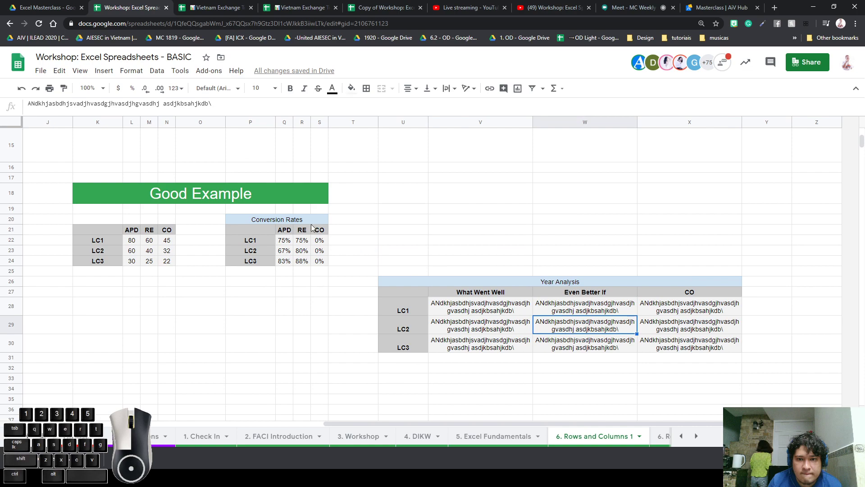
{"action": "left_click", "coordinate": [263, 206]}
{"action": "left_click", "coordinate": [525, 323]}
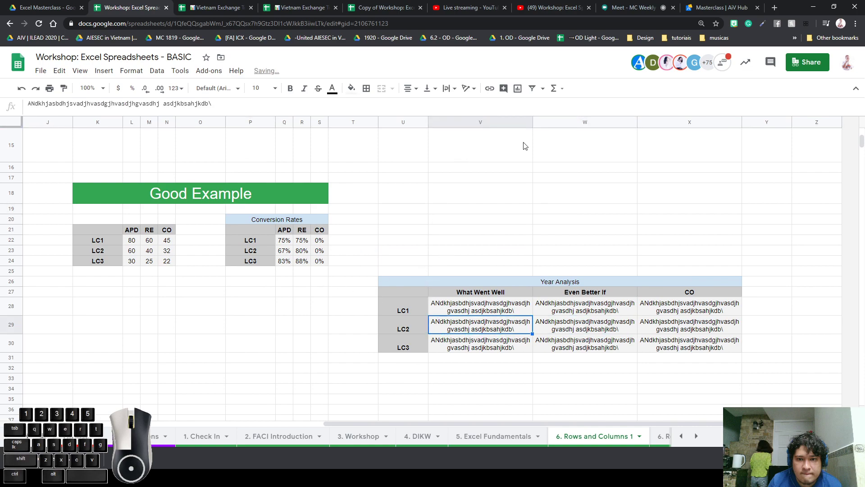
{"action": "left_click", "coordinate": [582, 146]}
{"action": "left_click", "coordinate": [19, 240]}
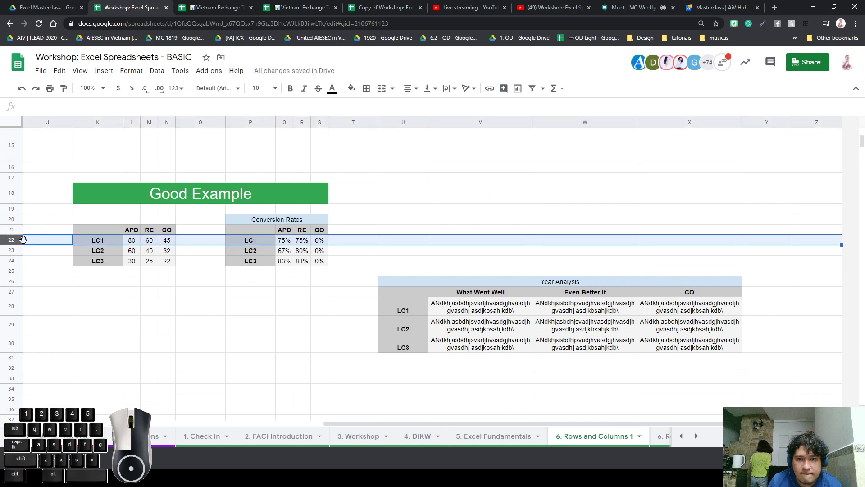
{"action": "left_click", "coordinate": [392, 262]}
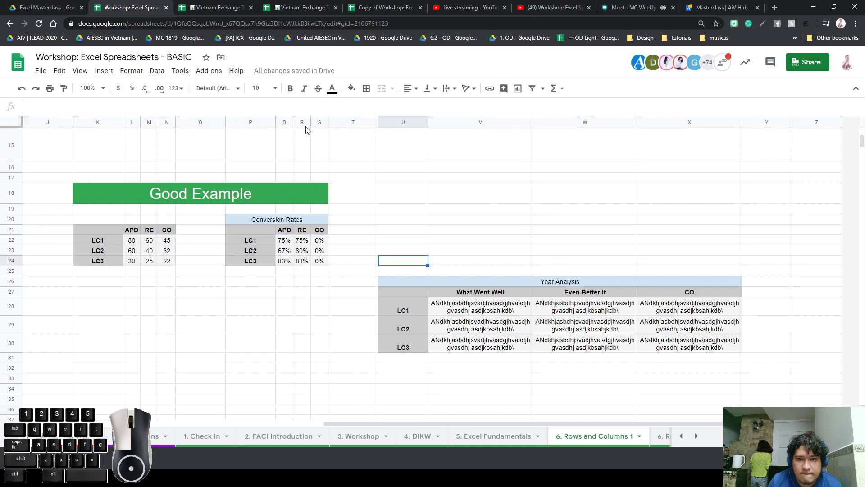
Switch to the Vietnam Exchange Tracker 2020 workbook and zoom out to view its dashboard
{"action": "left_click", "coordinate": [317, 12]}
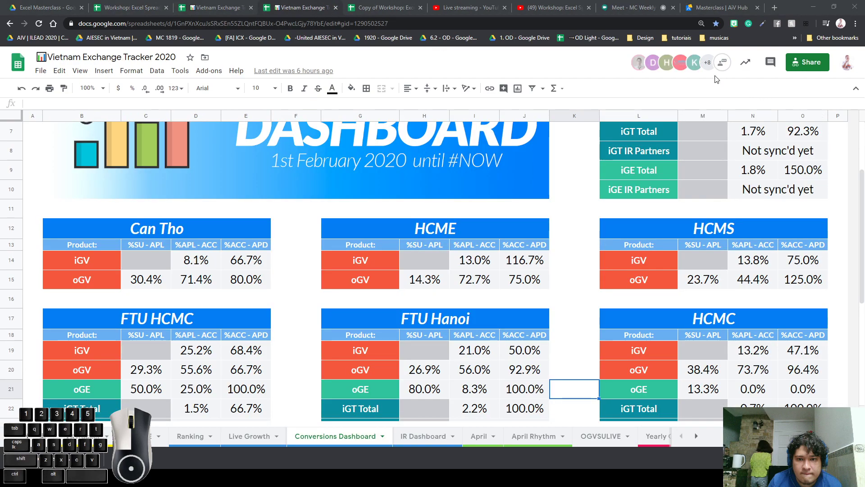
{"action": "left_click", "coordinate": [431, 184]}
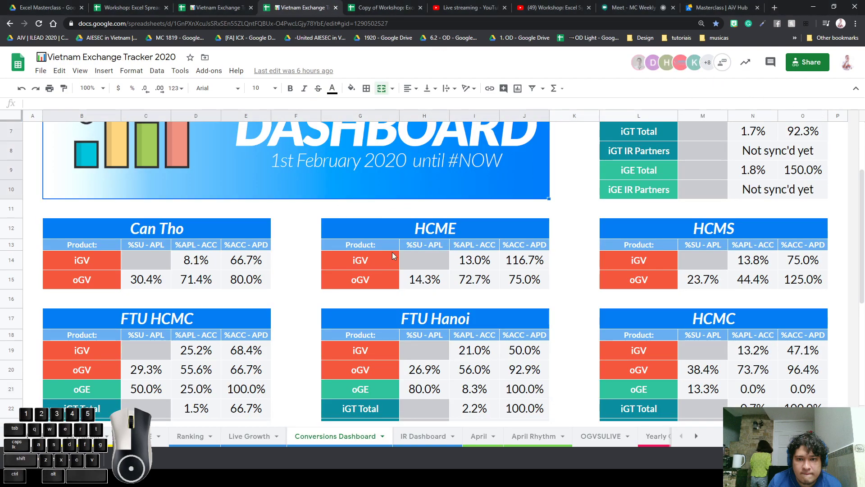
{"action": "key", "text": "ctrl+minus"}
{"action": "key", "text": "ctrl+minus"}
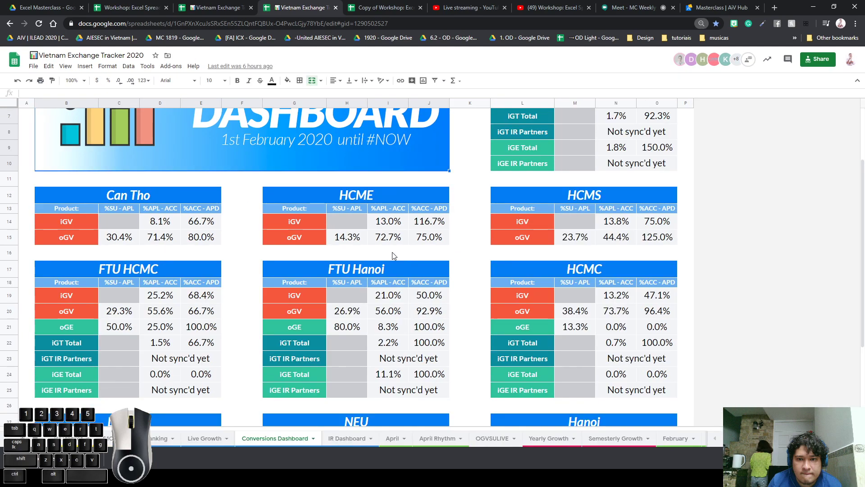
{"action": "scroll", "coordinate": [440, 309], "scroll_direction": "up", "scroll_amount": 3}
{"action": "scroll", "coordinate": [443, 308], "scroll_direction": "down", "scroll_amount": 5}
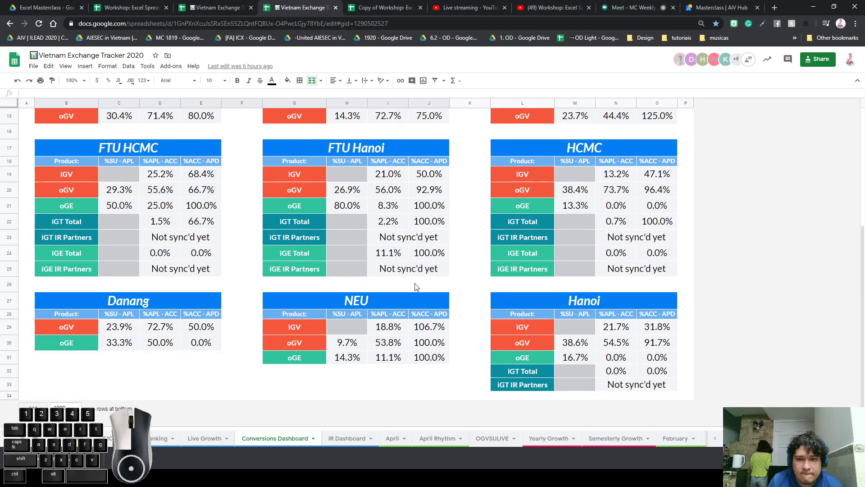
{"action": "left_click", "coordinate": [193, 252]}
{"action": "key", "text": "ctrl+shift+Right"}
{"action": "scroll", "coordinate": [442, 238], "scroll_direction": "up", "scroll_amount": 5}
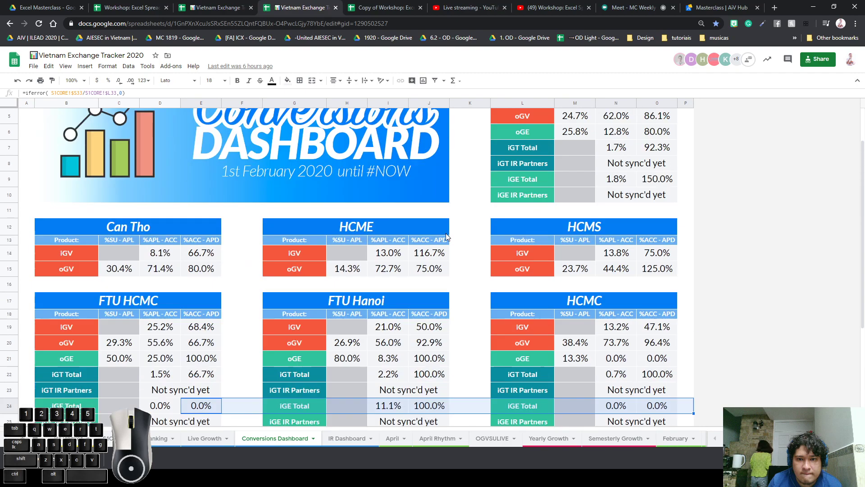
{"action": "left_click", "coordinate": [581, 118]}
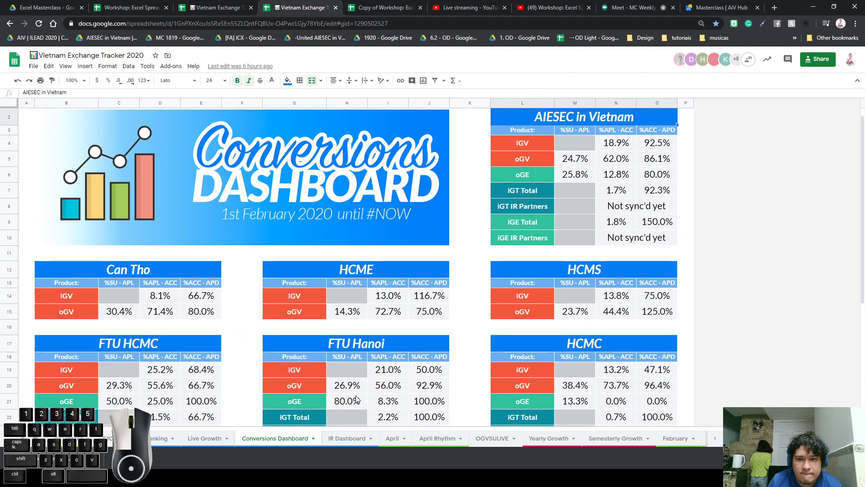
Tour the IR Dashboard and April sheets, then select the Can Tho to NEU entity names on Live Growth
{"action": "left_click", "coordinate": [359, 438]}
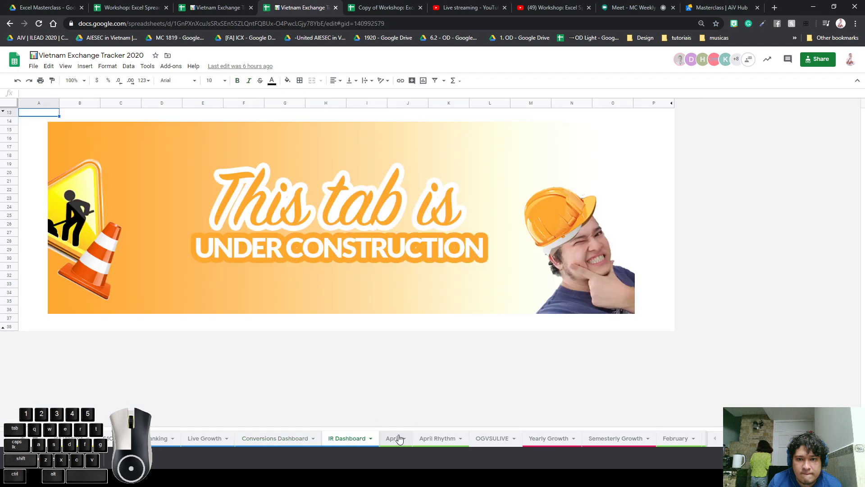
{"action": "left_click", "coordinate": [396, 439]}
{"action": "left_click", "coordinate": [216, 441]}
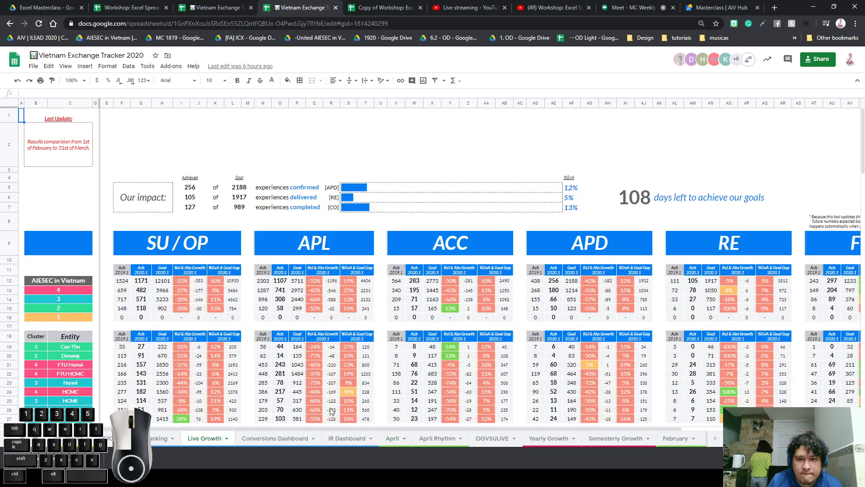
{"action": "scroll", "coordinate": [337, 365], "scroll_direction": "down", "scroll_amount": 10}
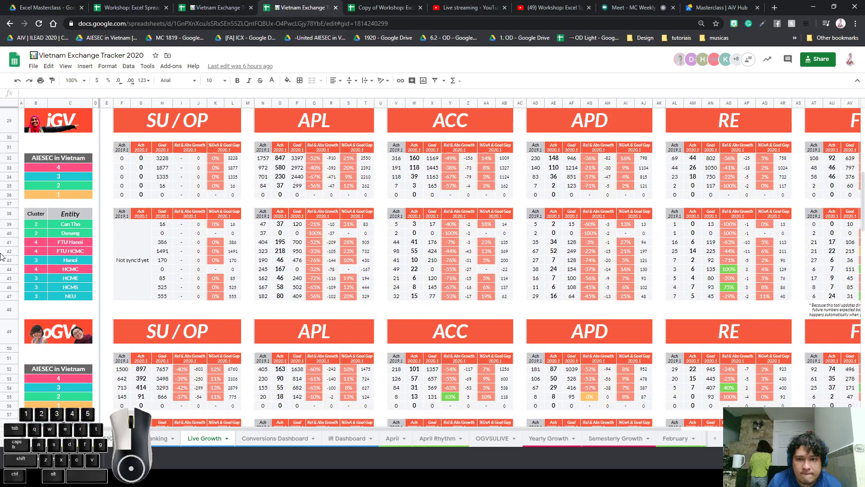
{"action": "left_click", "coordinate": [4, 251]}
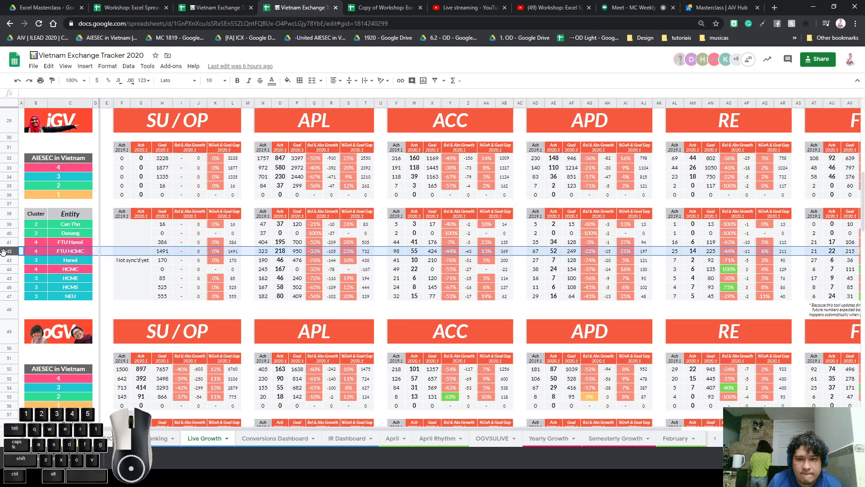
{"action": "left_click", "coordinate": [133, 277]}
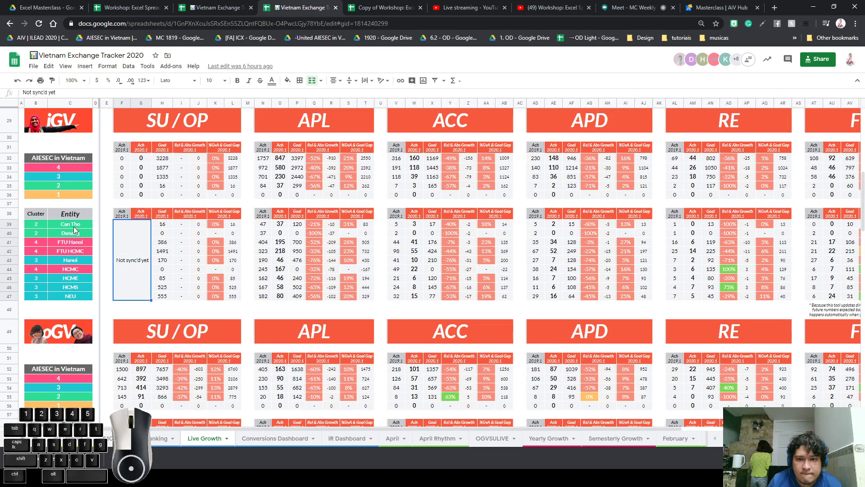
{"action": "left_click_drag", "start_coordinate": [75, 227], "coordinate": [67, 300]}
{"action": "key", "text": "ctrl+c"}
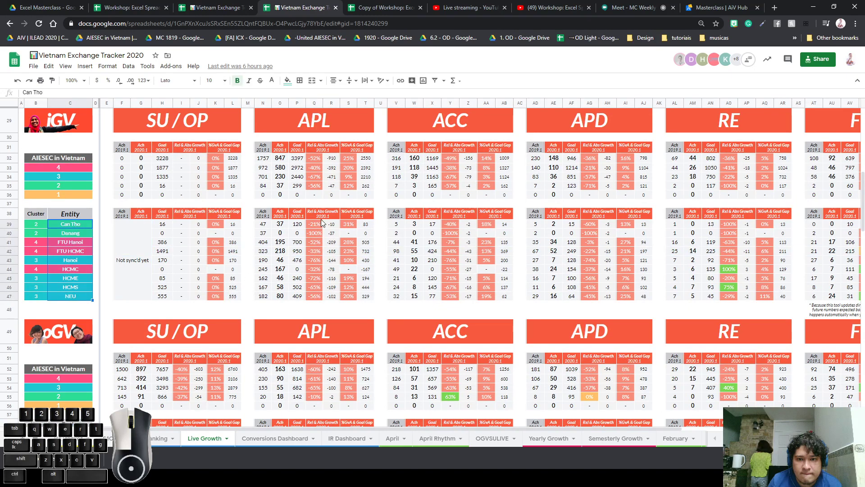
{"action": "left_click_drag", "start_coordinate": [322, 218], "coordinate": [321, 298]}
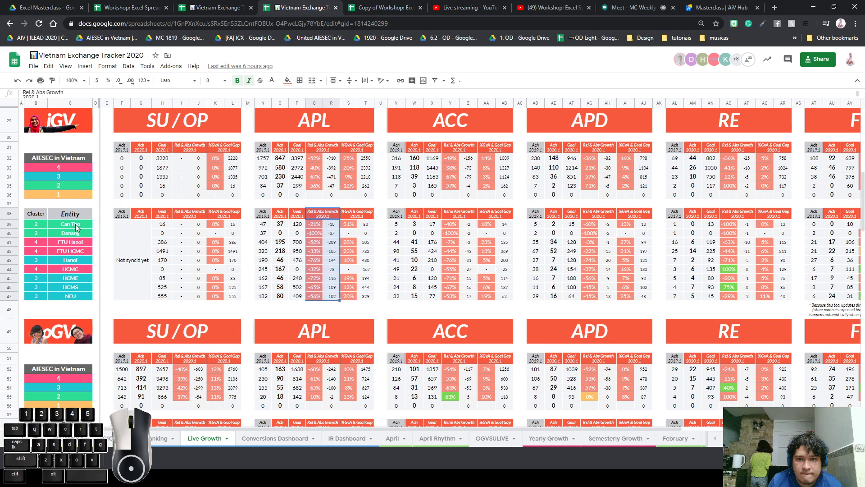
{"action": "left_click_drag", "start_coordinate": [77, 227], "coordinate": [75, 298]}
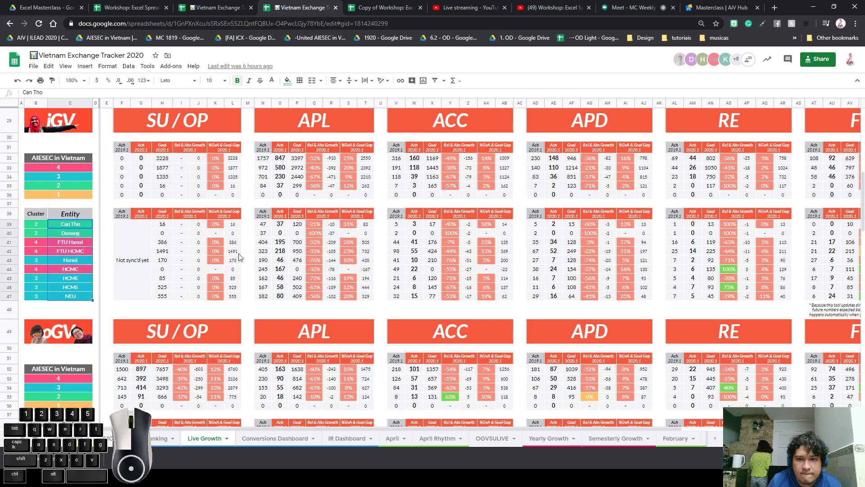
Paste the entity names into column Q from Q39 and widen it, then undo and return to the other tracker
{"action": "left_click", "coordinate": [321, 225]}
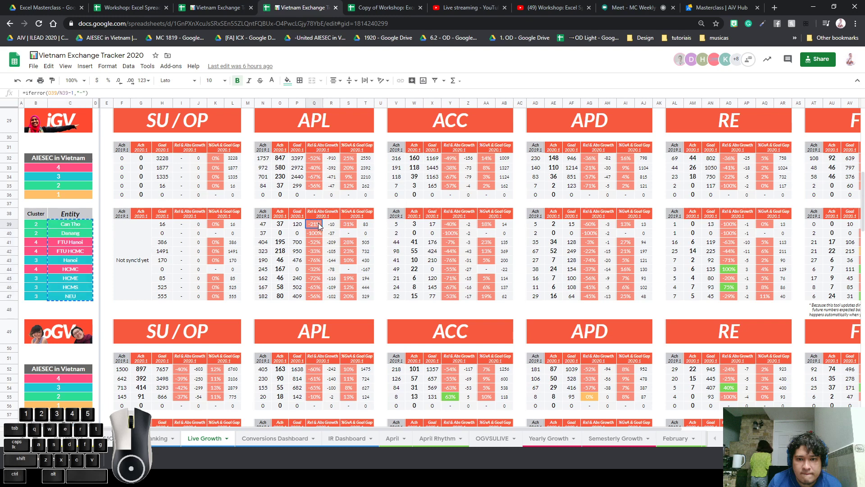
{"action": "key", "text": "ctrl+v"}
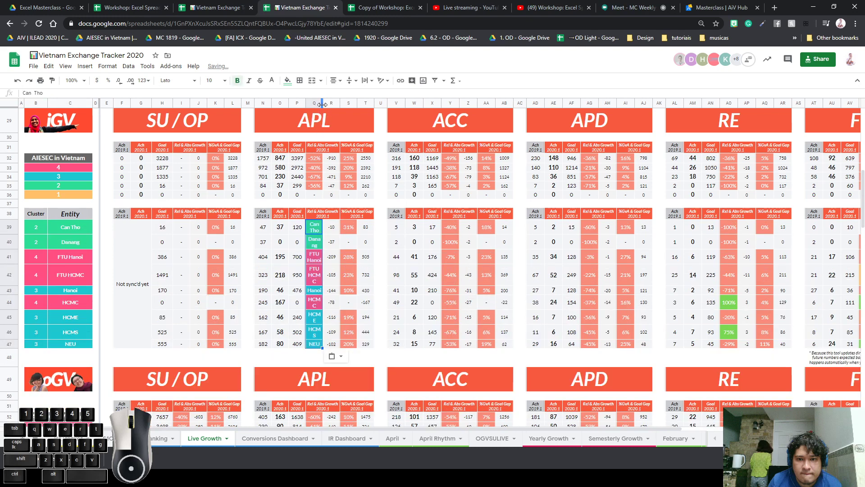
{"action": "left_click_drag", "start_coordinate": [323, 104], "coordinate": [359, 104]}
{"action": "left_click", "coordinate": [356, 234]}
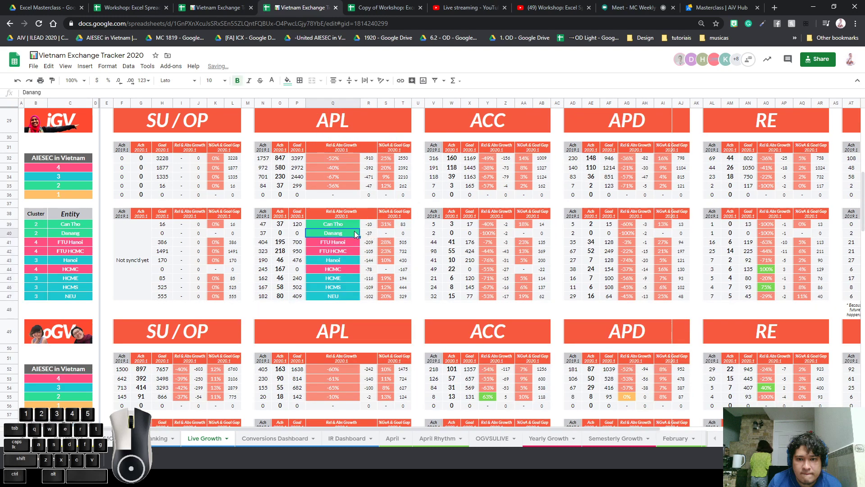
{"action": "scroll", "coordinate": [339, 320], "scroll_direction": "down", "scroll_amount": 11}
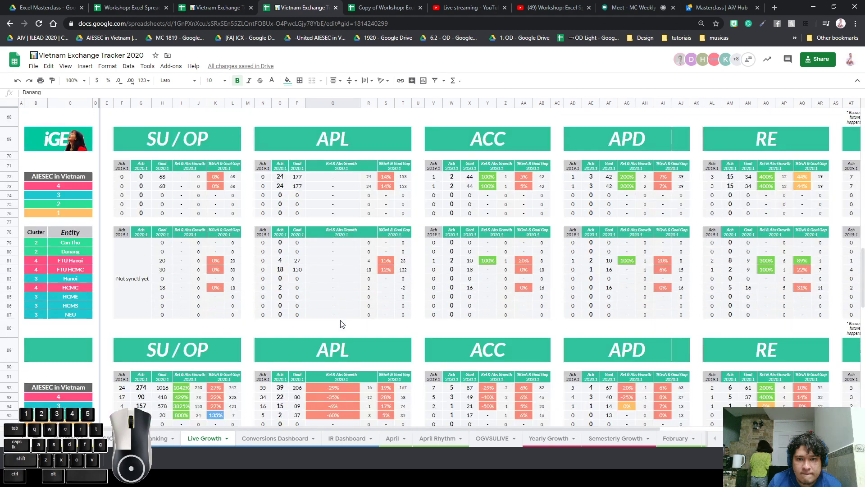
{"action": "scroll", "coordinate": [340, 320], "scroll_direction": "down", "scroll_amount": 3}
{"action": "scroll", "coordinate": [337, 320], "scroll_direction": "up", "scroll_amount": 7}
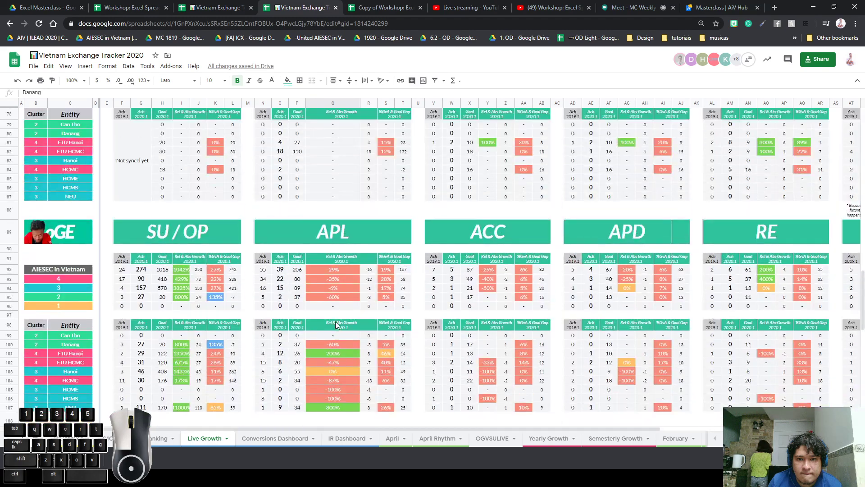
{"action": "scroll", "coordinate": [337, 322], "scroll_direction": "up", "scroll_amount": 10}
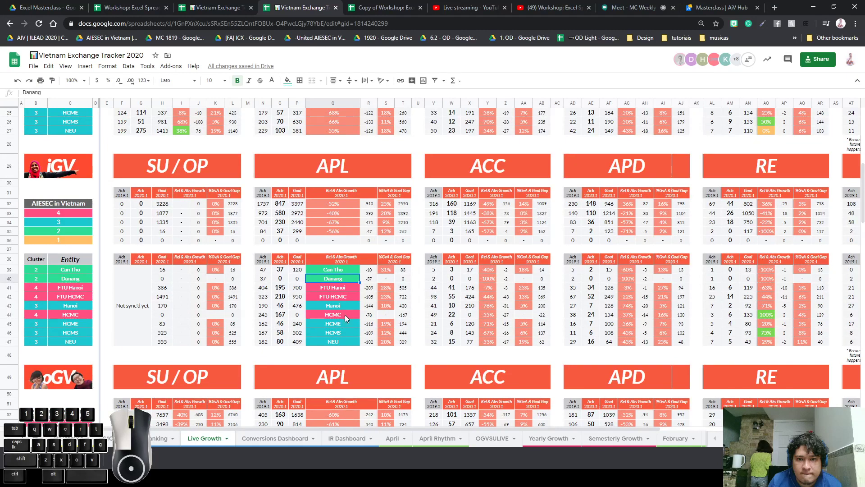
{"action": "key", "text": "ctrl+z"}
{"action": "key", "text": "ctrl+z"}
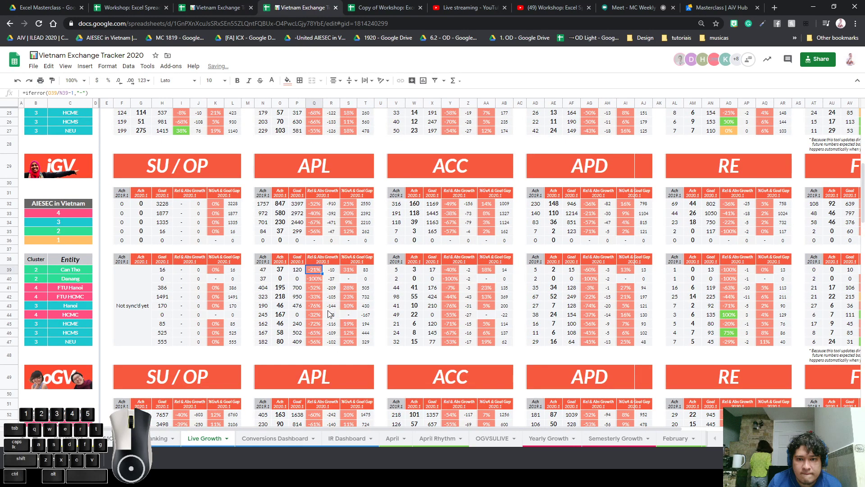
{"action": "left_click", "coordinate": [405, 299]}
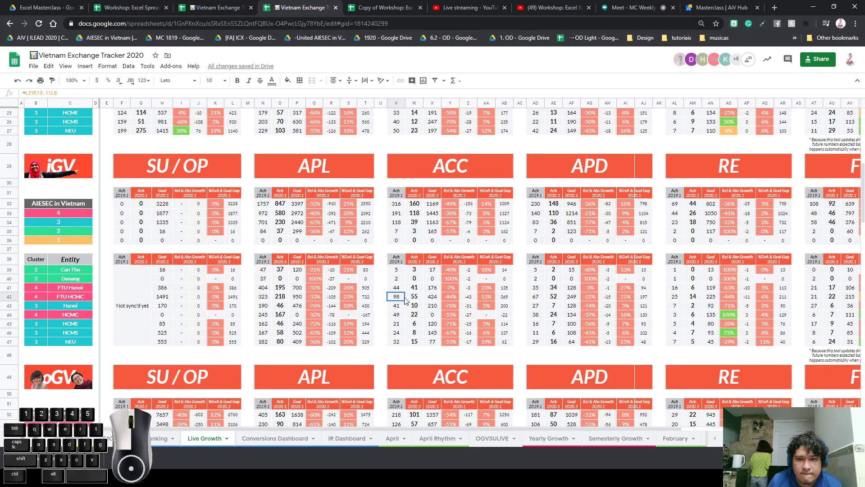
{"action": "left_click", "coordinate": [228, 11]}
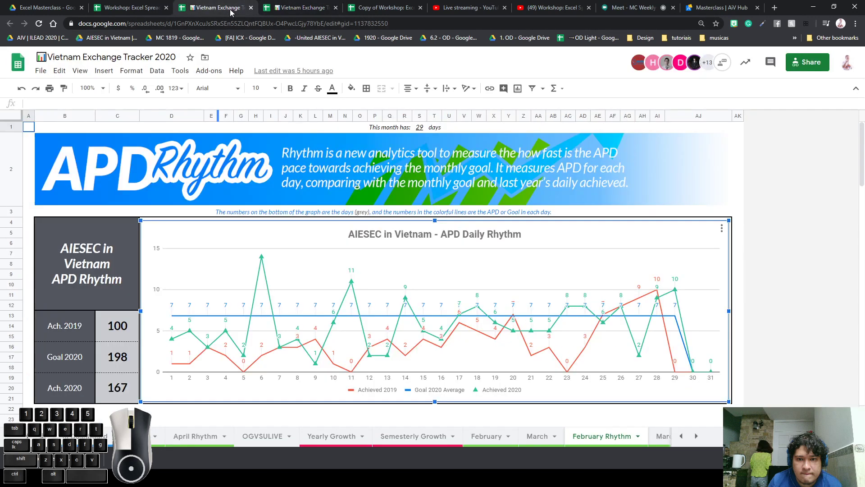
Return to the workshop's Rows and Columns 1 sheet, zoomed out to show more columns
{"action": "left_click", "coordinate": [121, 9]}
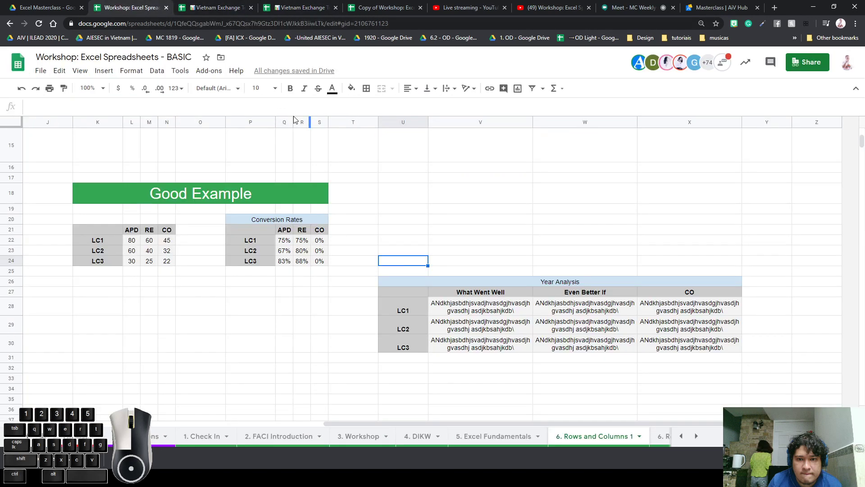
{"action": "key", "text": "ctrl+minus"}
{"action": "key", "text": "ctrl+minus"}
{"action": "scroll", "coordinate": [347, 396], "scroll_direction": "up", "scroll_amount": 4}
{"action": "scroll", "coordinate": [347, 387], "scroll_direction": "up", "scroll_amount": 1}
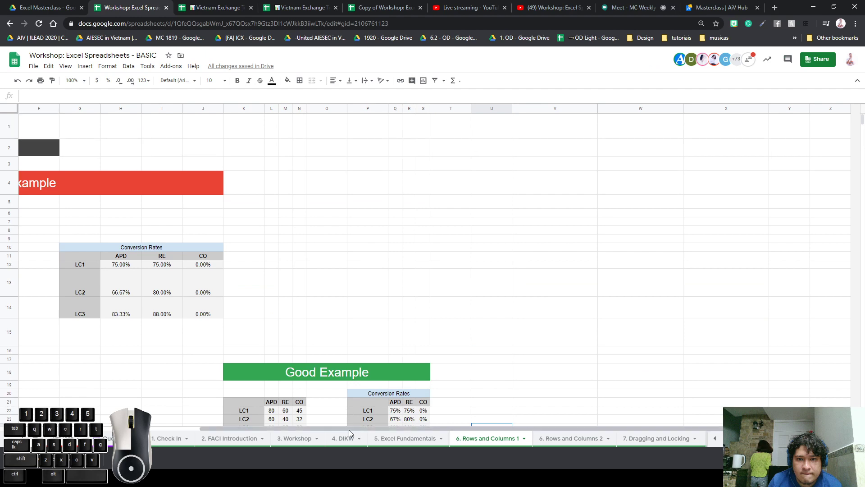
{"action": "left_click_drag", "start_coordinate": [349, 429], "coordinate": [90, 414]}
{"action": "left_click", "coordinate": [86, 129]}
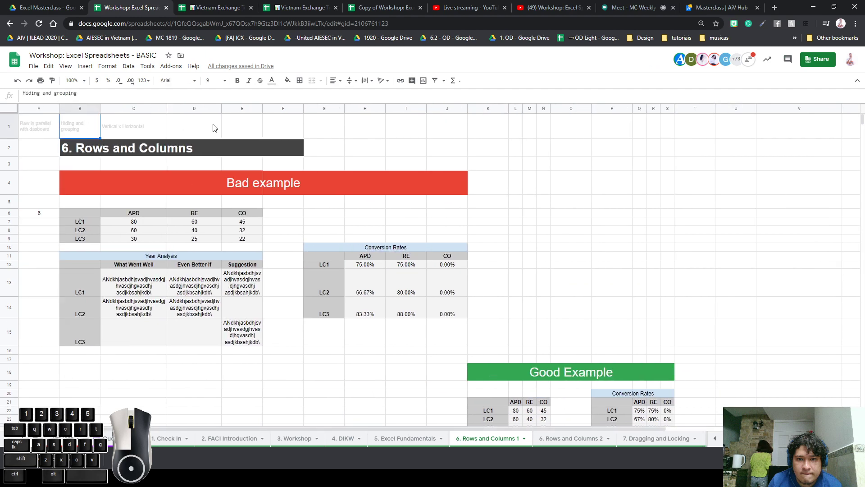
{"action": "left_click", "coordinate": [324, 150]}
Squeeze rows 1–18 into thin slivers by dragging their row border upward
{"action": "left_click_drag", "start_coordinate": [6, 135], "coordinate": [9, 373]}
{"action": "right_click", "coordinate": [10, 304]}
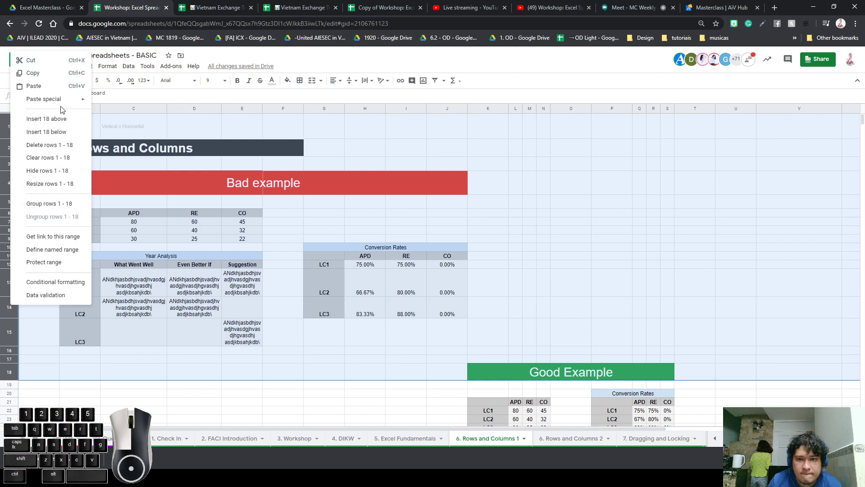
{"action": "left_click", "coordinate": [64, 184]}
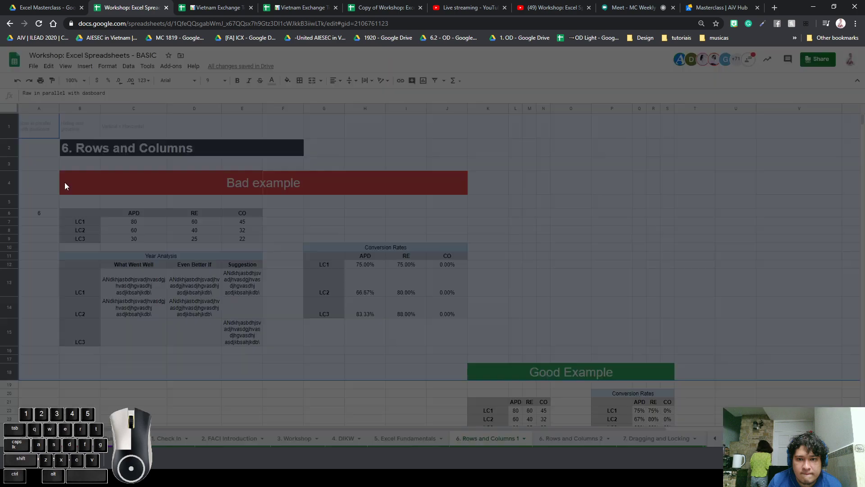
{"action": "left_click", "coordinate": [460, 284]}
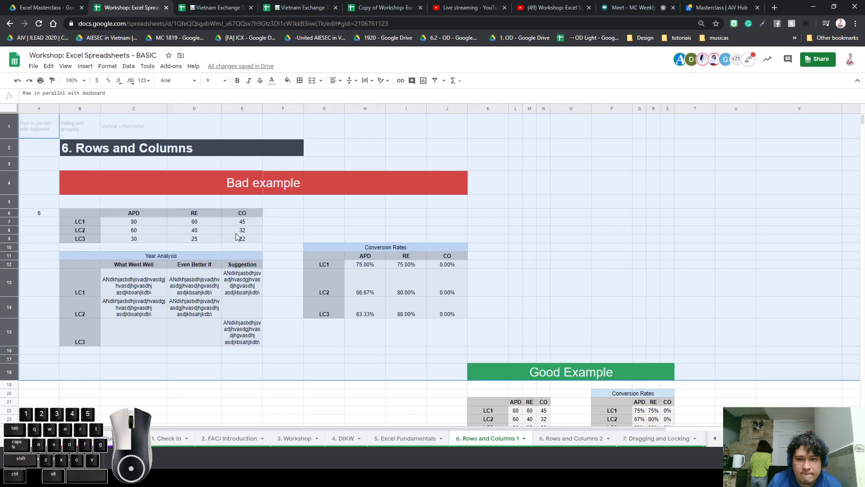
{"action": "left_click_drag", "start_coordinate": [8, 344], "coordinate": [8, 320]}
{"action": "left_click", "coordinate": [314, 267]}
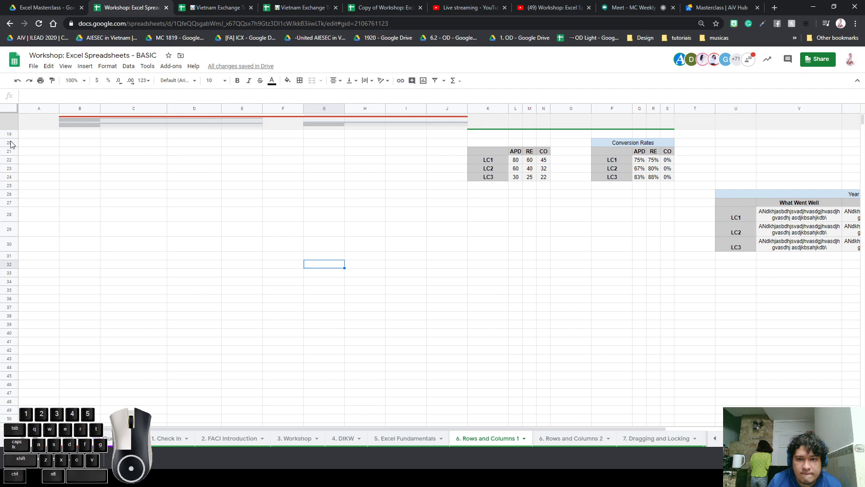
Cut a squeezed top row, undo the cut, and select rows 1 through 20
{"action": "left_click", "coordinate": [17, 120]}
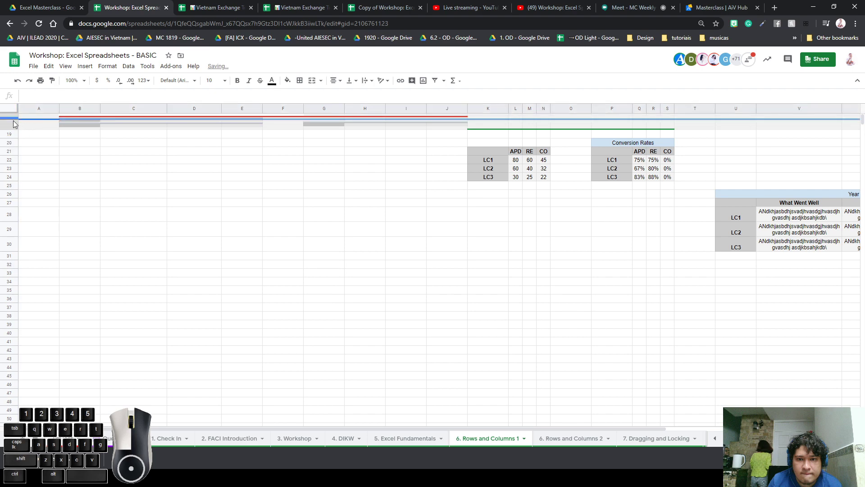
{"action": "right_click", "coordinate": [12, 119]}
{"action": "left_click", "coordinate": [12, 111]}
{"action": "left_click", "coordinate": [11, 118]}
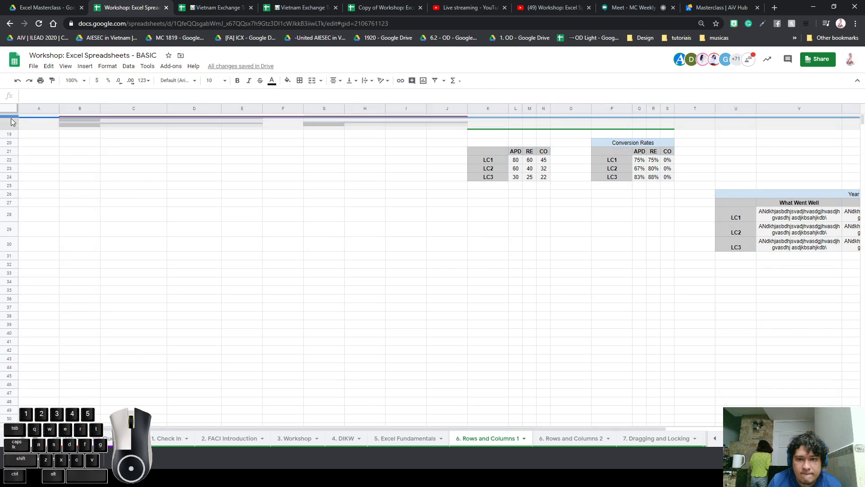
{"action": "right_click", "coordinate": [10, 117]}
{"action": "left_click", "coordinate": [74, 125]}
{"action": "left_click", "coordinate": [98, 119]}
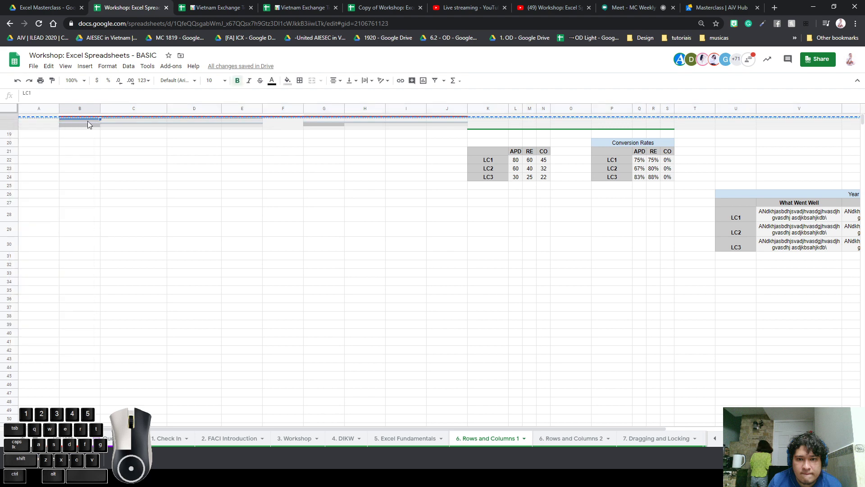
{"action": "left_click", "coordinate": [72, 135]}
{"action": "key", "text": "ctrl+z"}
{"action": "left_click", "coordinate": [43, 142]}
{"action": "left_click_drag", "start_coordinate": [9, 124], "coordinate": [11, 138]}
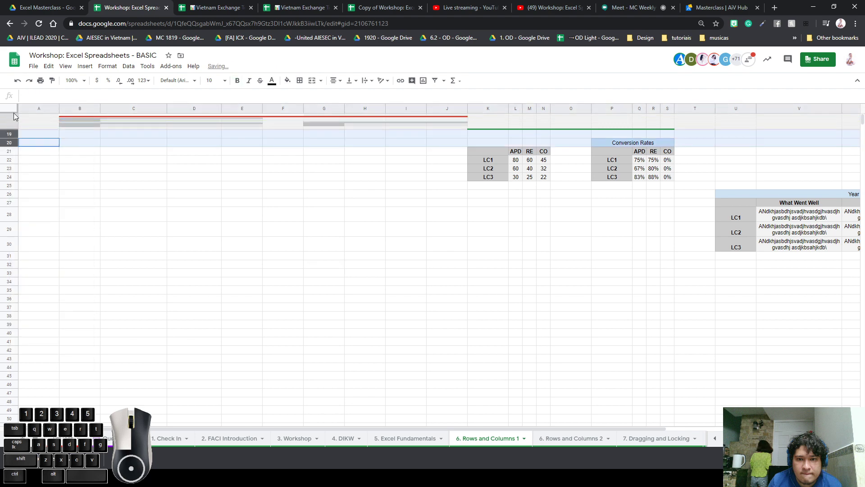
Hide rows 1–20, then undo to bring them back
{"action": "right_click", "coordinate": [14, 136]}
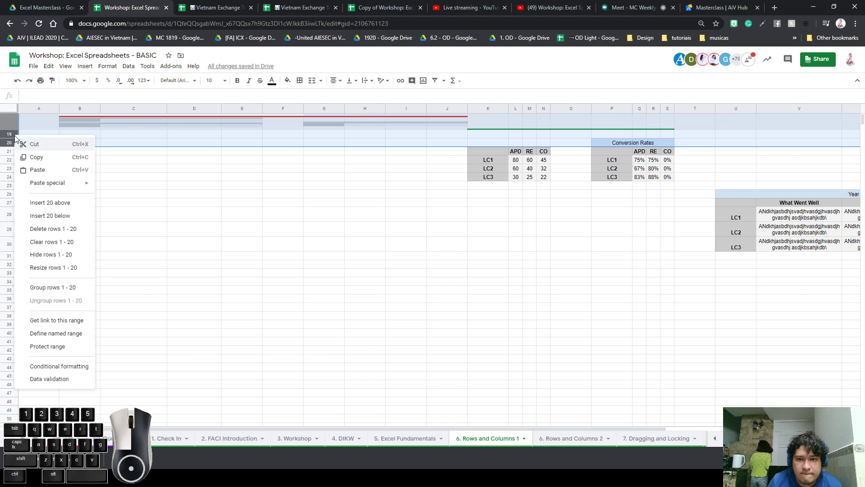
{"action": "left_click", "coordinate": [59, 255]}
{"action": "left_click", "coordinate": [86, 190]}
{"action": "key", "text": "ctrl+z"}
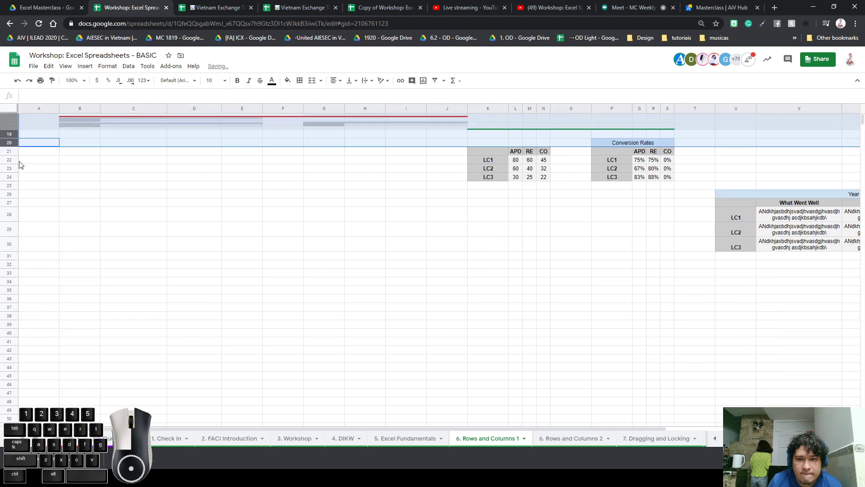
Resize rows 1–20 to an exact height of 21 pixels
{"action": "right_click", "coordinate": [8, 132]}
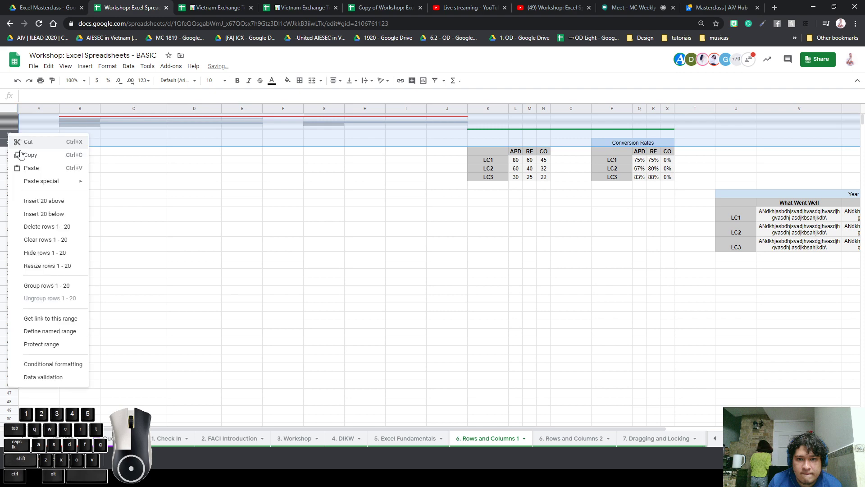
{"action": "left_click", "coordinate": [54, 267]}
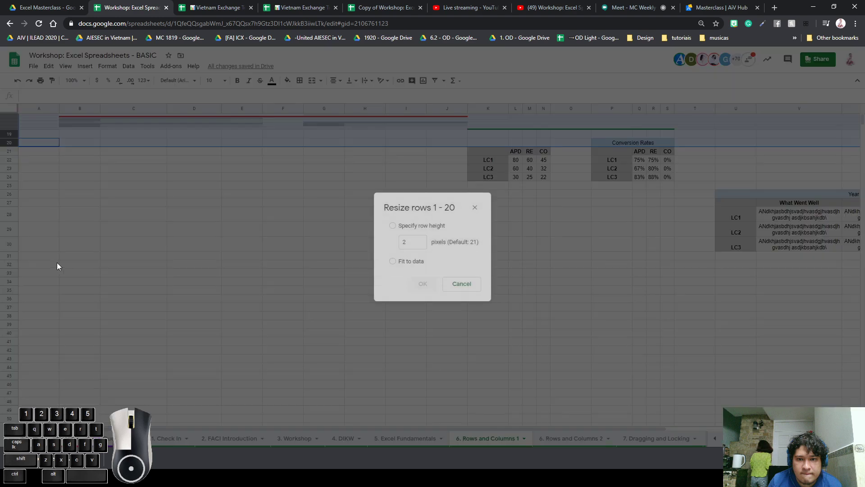
{"action": "left_click", "coordinate": [393, 263]}
{"action": "left_click", "coordinate": [396, 228]}
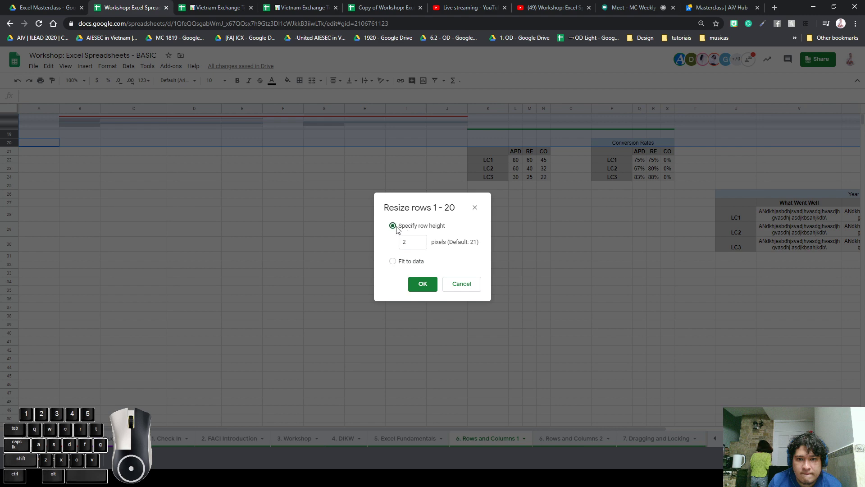
{"action": "double_click", "coordinate": [418, 240]}
{"action": "type", "text": "21"}
{"action": "key", "text": "Return"}
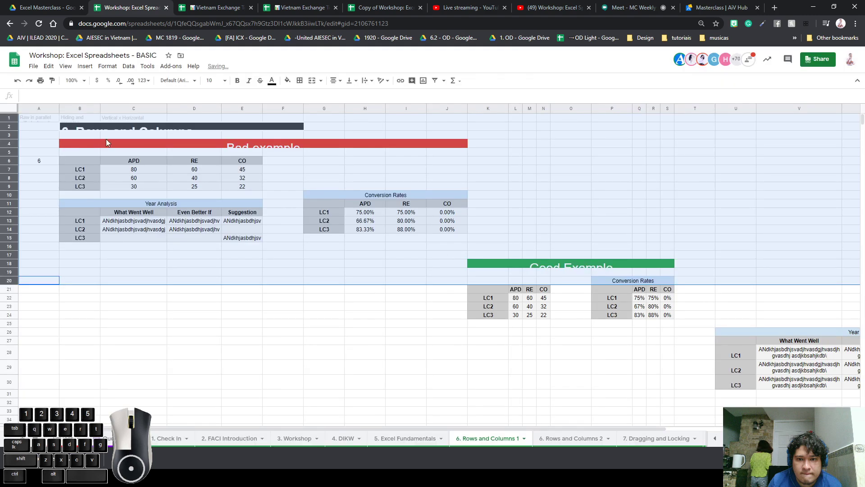
Resize rows 1–20 to fit to data, then check the Bad example block in rows 2–15
{"action": "right_click", "coordinate": [9, 150]}
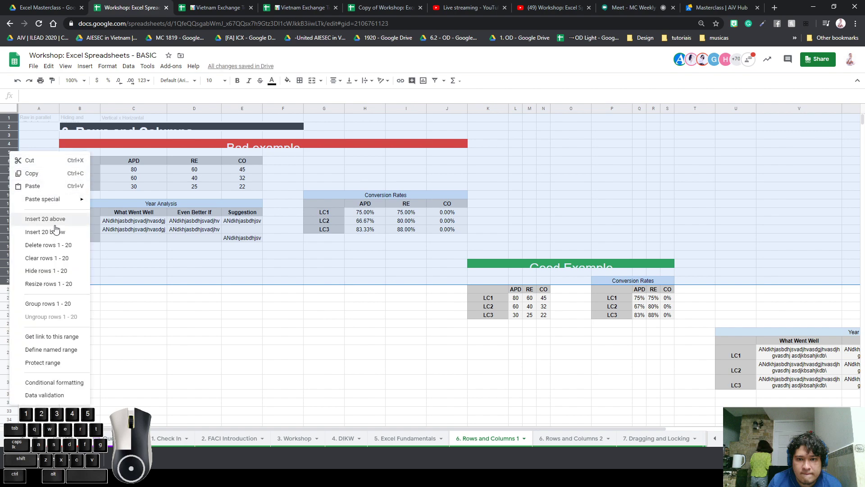
{"action": "left_click", "coordinate": [66, 284]}
{"action": "left_click", "coordinate": [413, 262]}
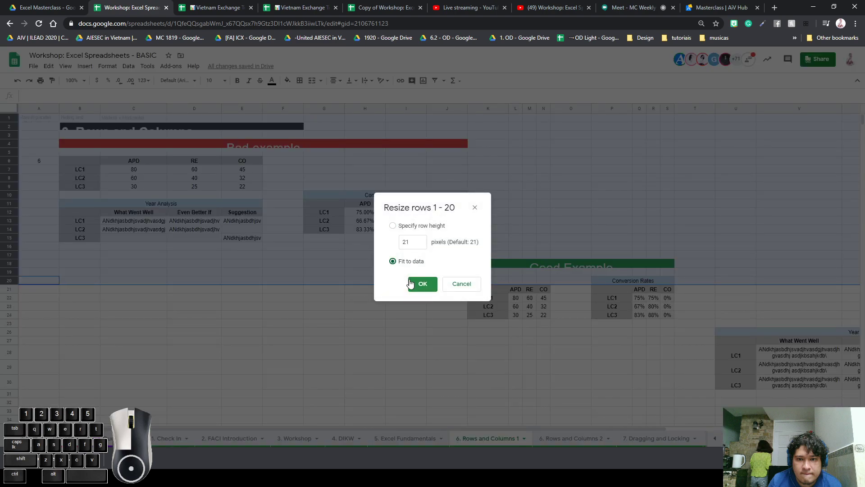
{"action": "left_click", "coordinate": [419, 284]}
{"action": "left_click", "coordinate": [341, 383]}
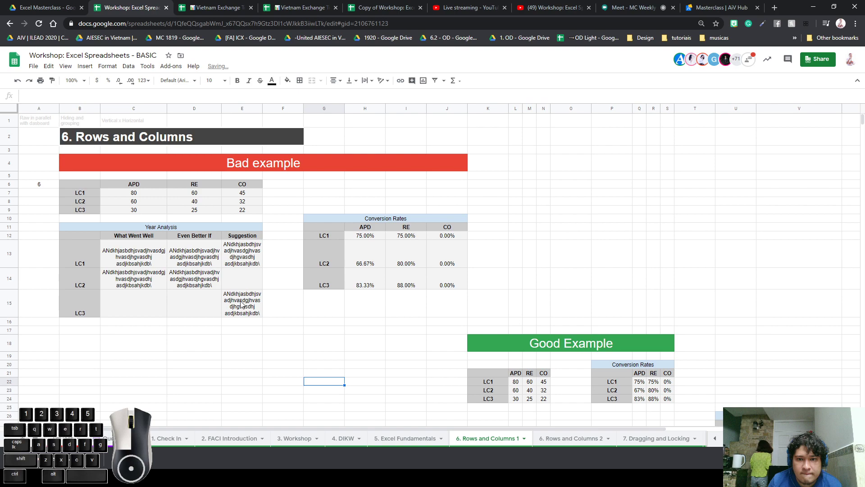
{"action": "left_click_drag", "start_coordinate": [242, 302], "coordinate": [15, 313]}
{"action": "left_click", "coordinate": [279, 251]}
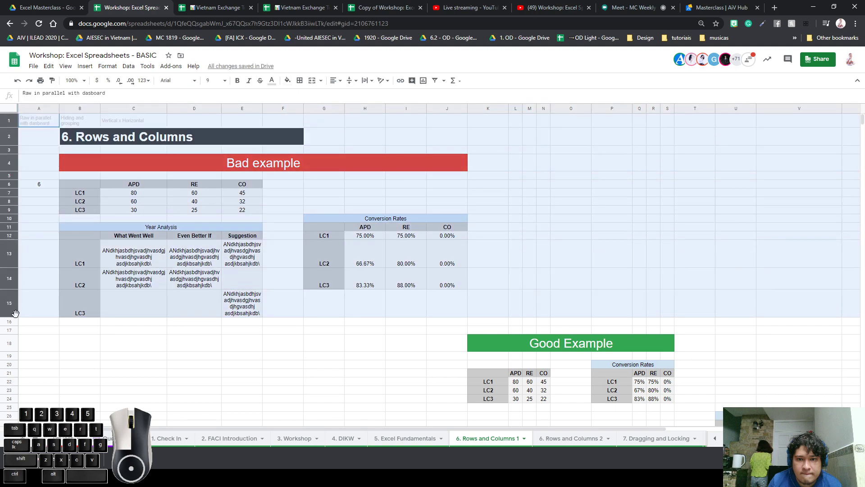
{"action": "right_click", "coordinate": [6, 259]}
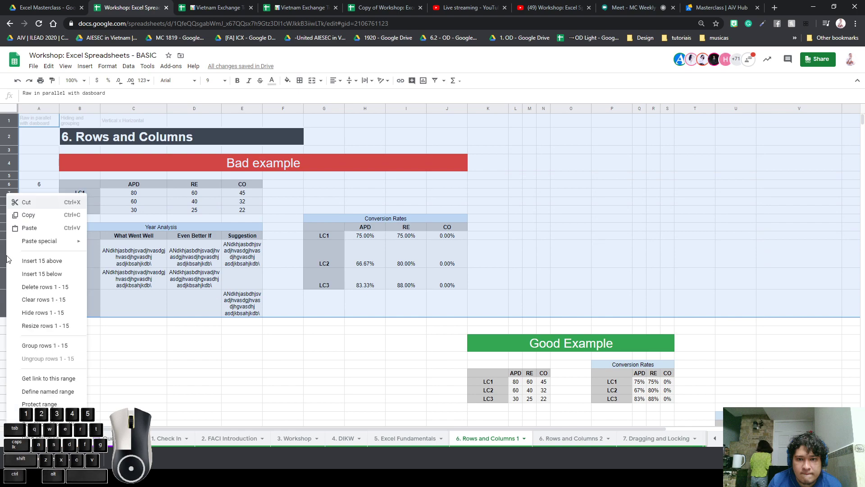
{"action": "left_click", "coordinate": [47, 312]}
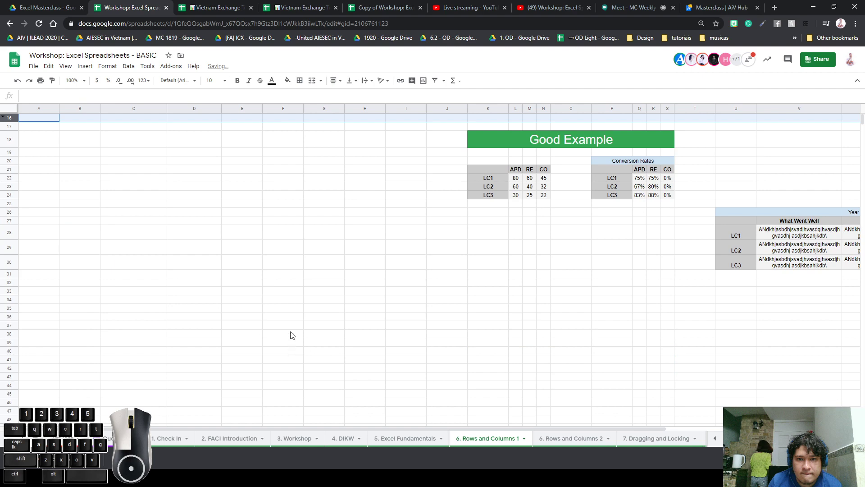
{"action": "left_click", "coordinate": [92, 188]}
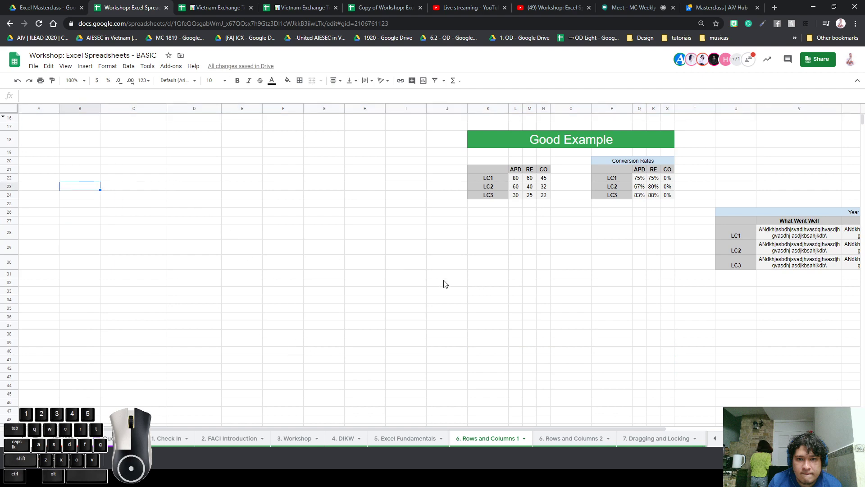
{"action": "left_click", "coordinate": [5, 118]}
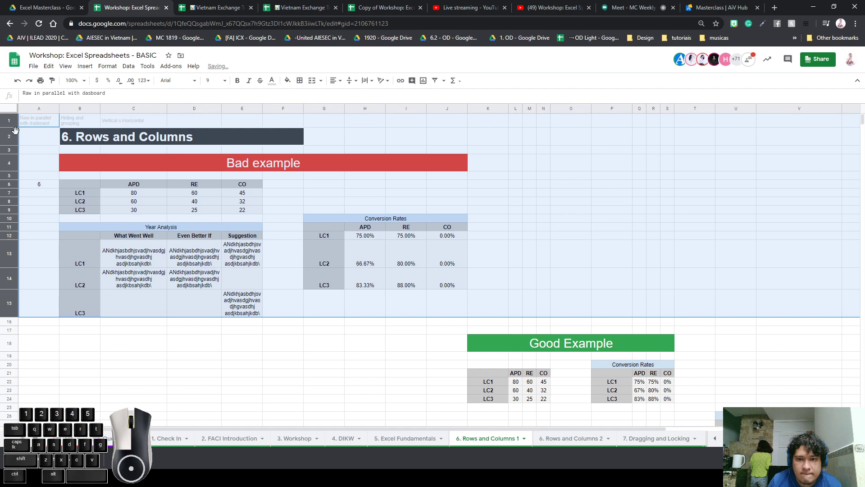
{"action": "right_click", "coordinate": [9, 133]}
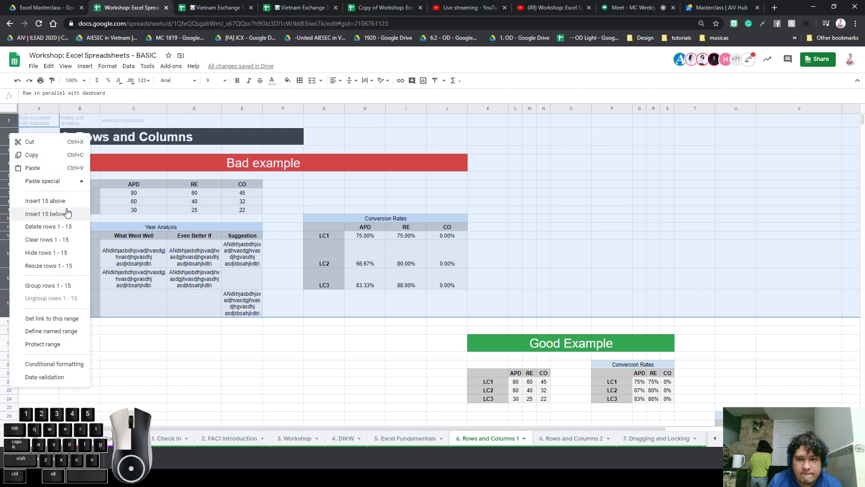
{"action": "left_click", "coordinate": [56, 252]}
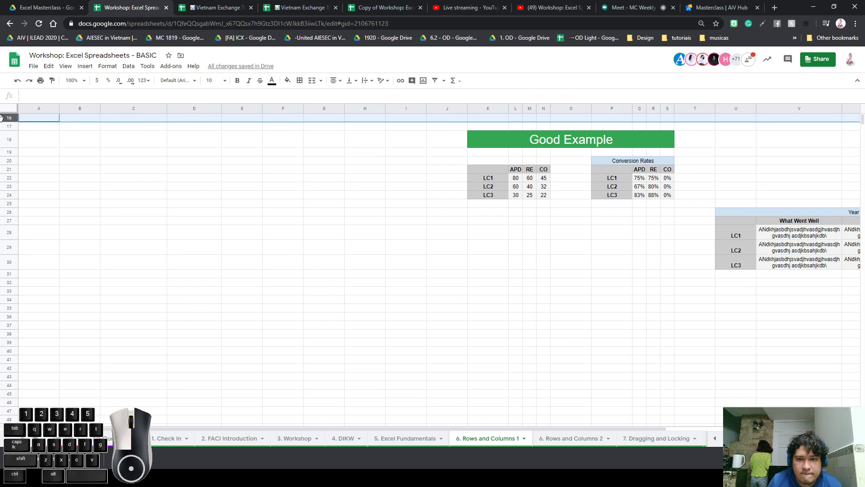
{"action": "left_click", "coordinate": [23, 127]}
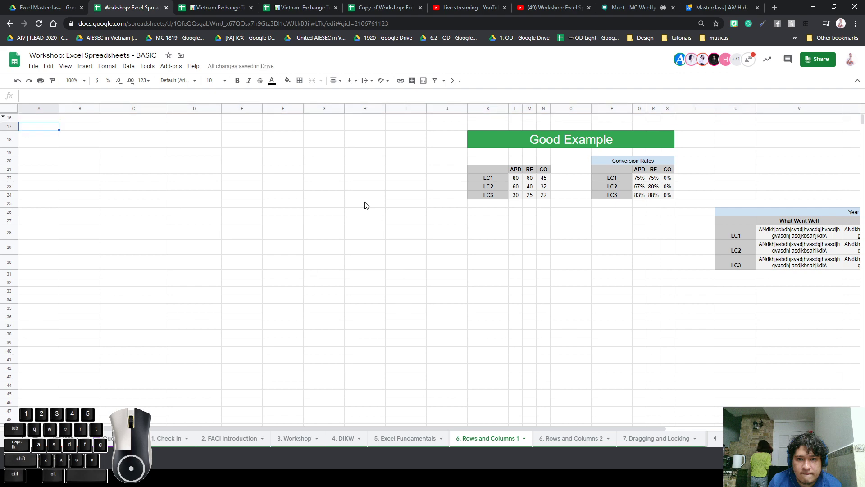
{"action": "left_click", "coordinate": [3, 117]}
{"action": "left_click", "coordinate": [247, 235]}
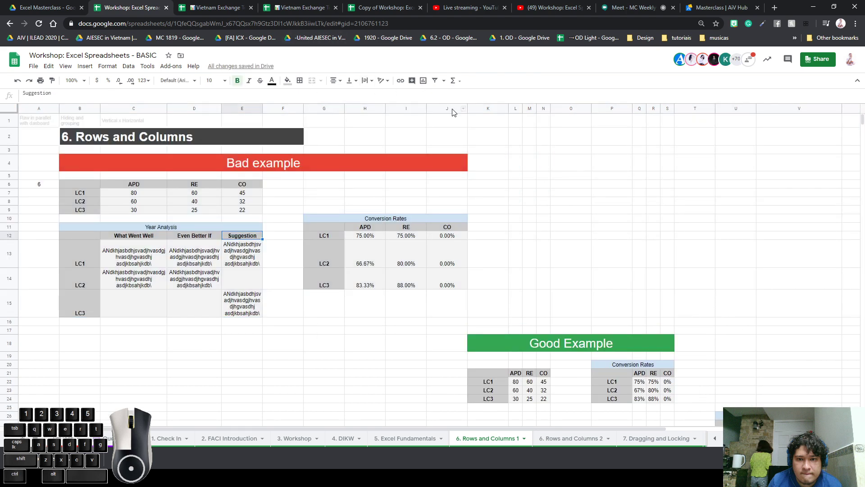
Select columns A through J and group them
{"action": "left_click_drag", "start_coordinate": [453, 109], "coordinate": [39, 109]}
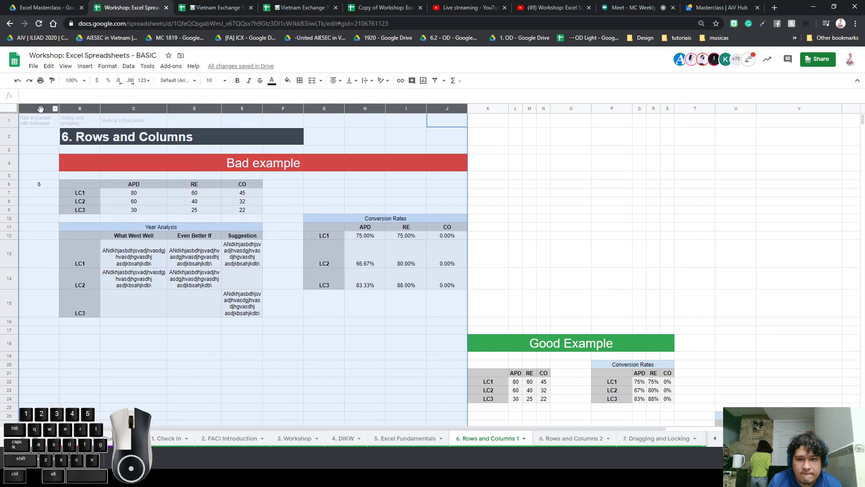
{"action": "right_click", "coordinate": [40, 112]}
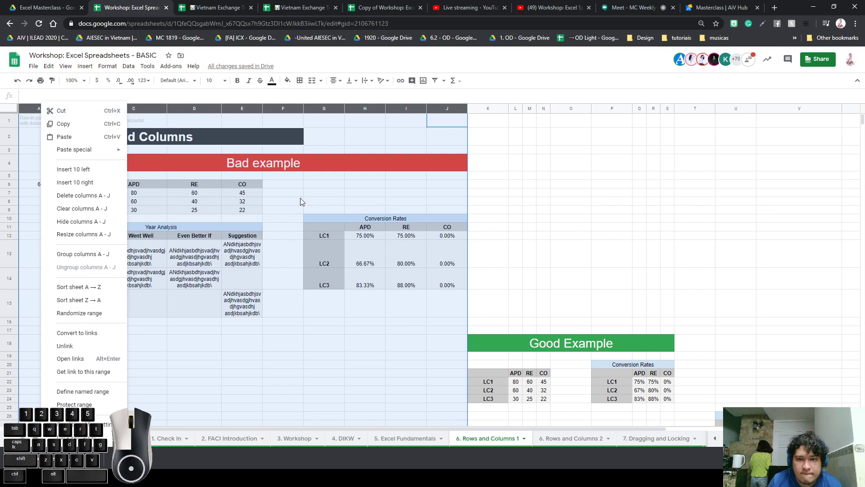
{"action": "left_click", "coordinate": [83, 254]}
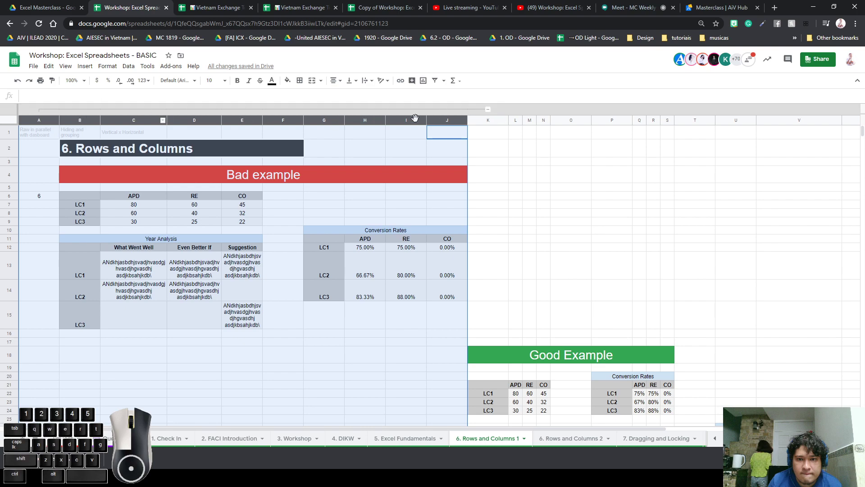
Collapse and expand the column A–J group several times, leaving it expanded
{"action": "left_click", "coordinate": [488, 109]}
{"action": "left_click", "coordinate": [294, 176]}
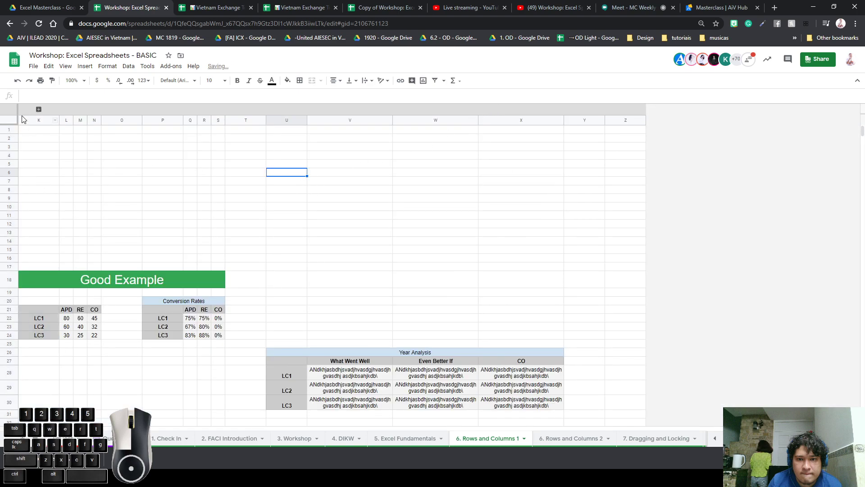
{"action": "left_click", "coordinate": [38, 110]}
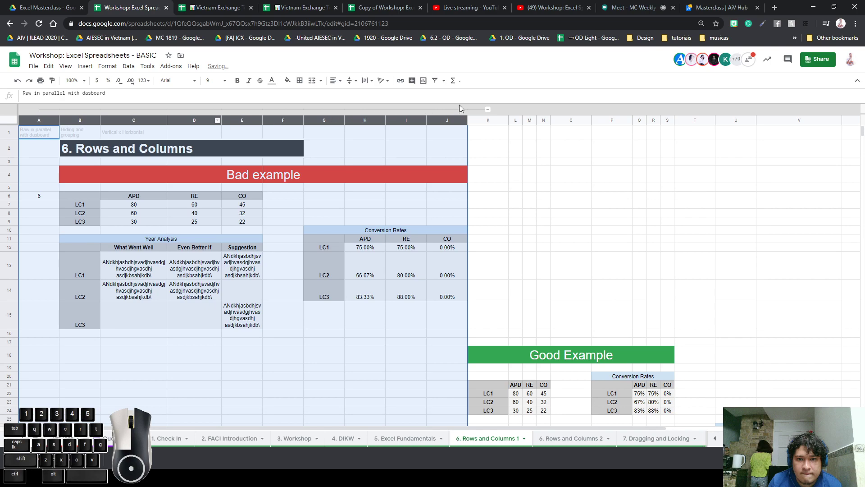
{"action": "left_click", "coordinate": [488, 110]}
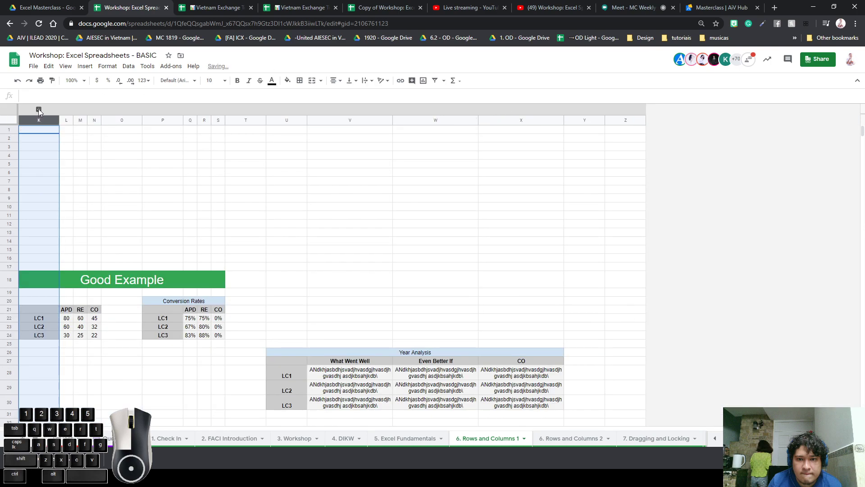
{"action": "left_click", "coordinate": [38, 110]}
{"action": "left_click", "coordinate": [386, 170]}
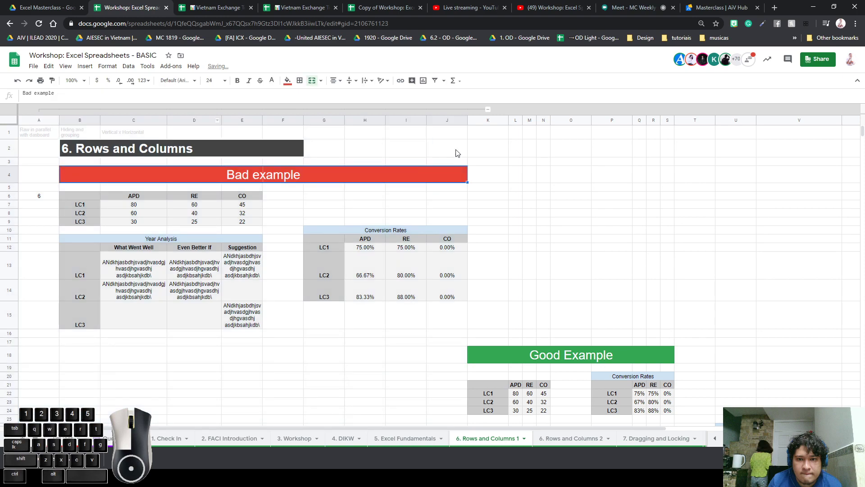
{"action": "left_click", "coordinate": [488, 109]}
{"action": "left_click", "coordinate": [39, 110]}
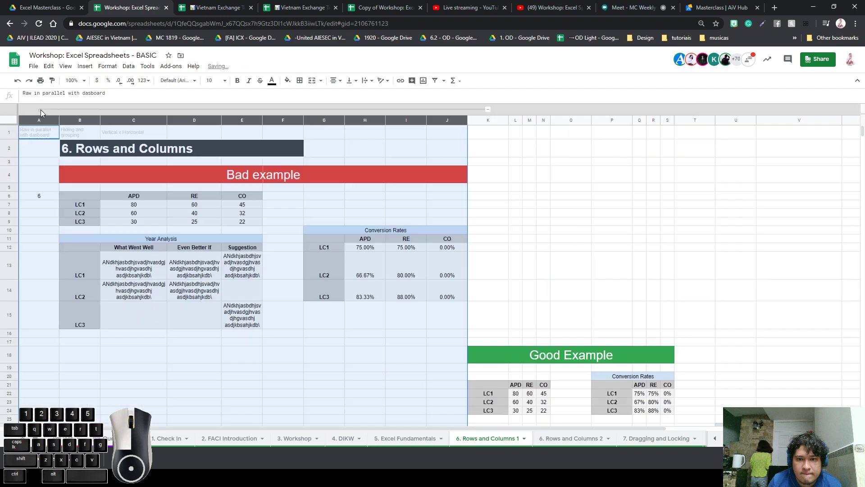
{"action": "left_click", "coordinate": [326, 169]}
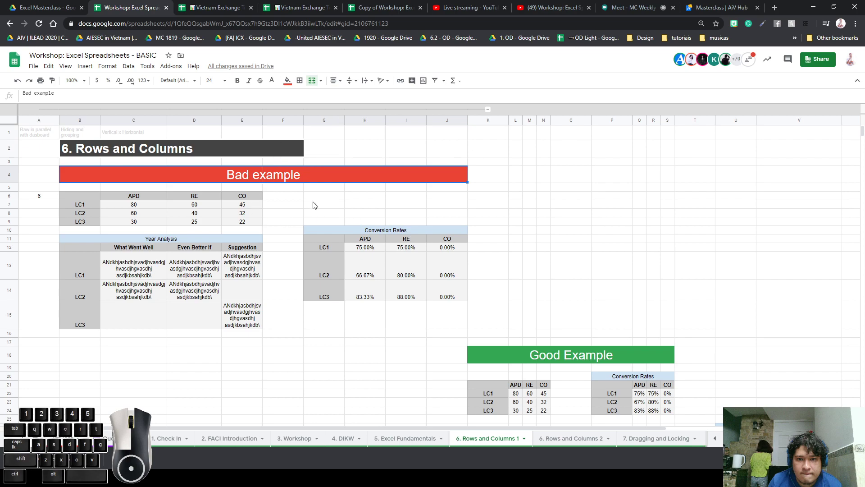
Switch to the '6. Rows and Columns 2' sheet holding the LC1–LC31 APD, RE and CO table
{"action": "left_click", "coordinate": [561, 437]}
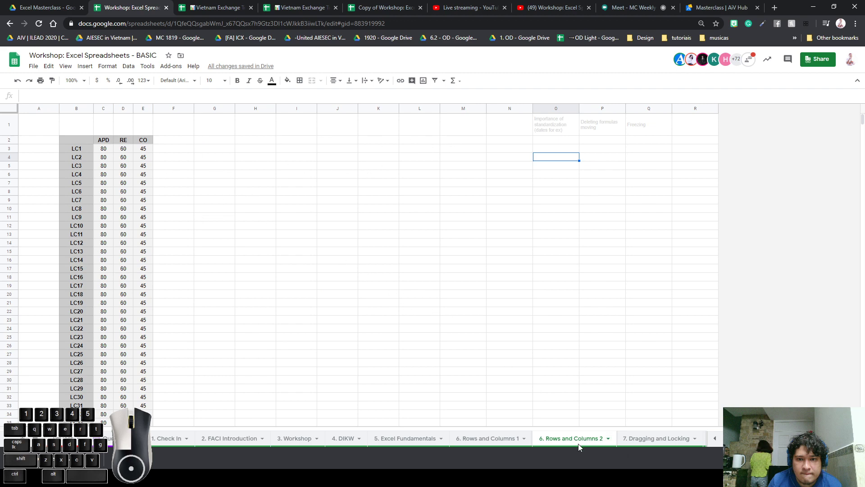
Read the standardization, deleting formulas and Freezing notes in O1–Q1, then look over LC1's row
{"action": "left_click", "coordinate": [536, 130]}
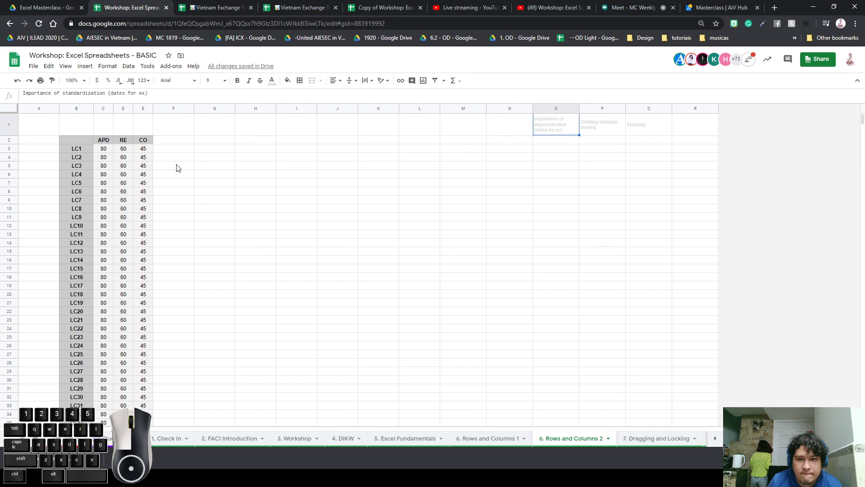
{"action": "left_click", "coordinate": [622, 130]}
{"action": "left_click", "coordinate": [651, 131]}
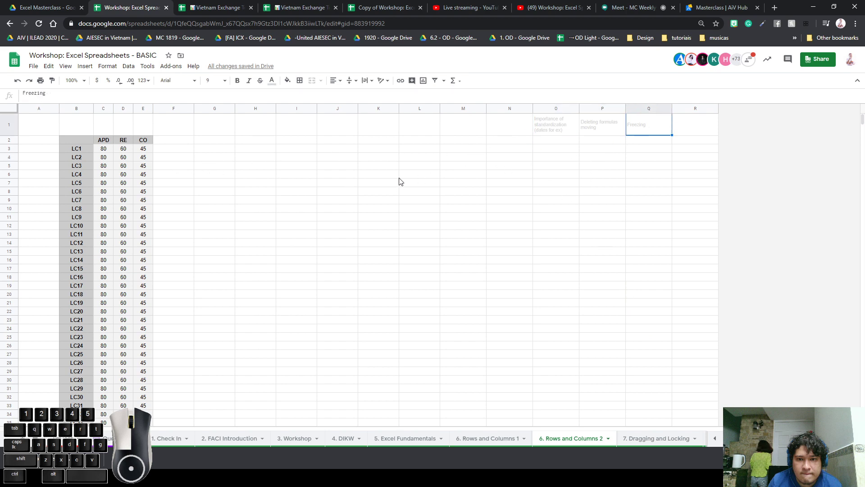
{"action": "left_click", "coordinate": [603, 124]}
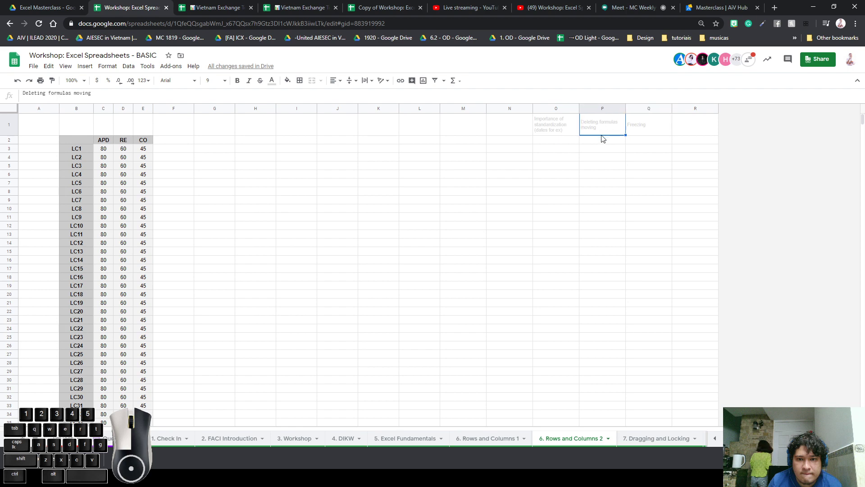
{"action": "left_click", "coordinate": [628, 145]}
{"action": "left_click", "coordinate": [145, 151]}
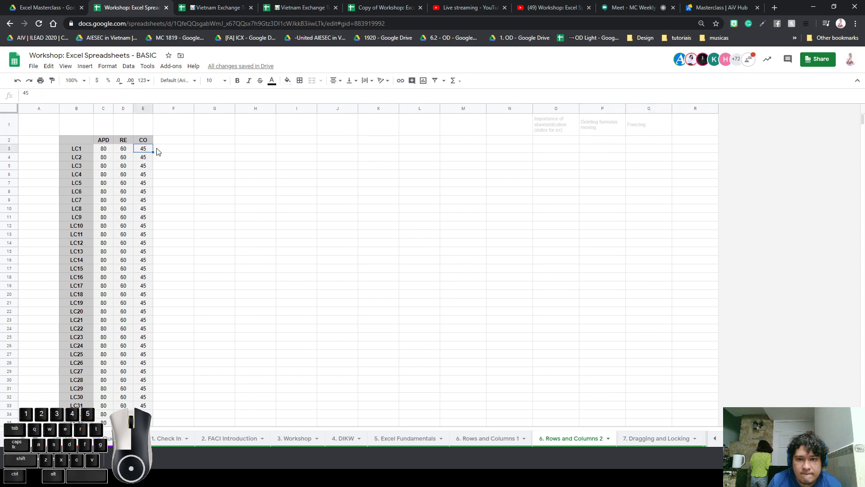
{"action": "left_click", "coordinate": [164, 151]}
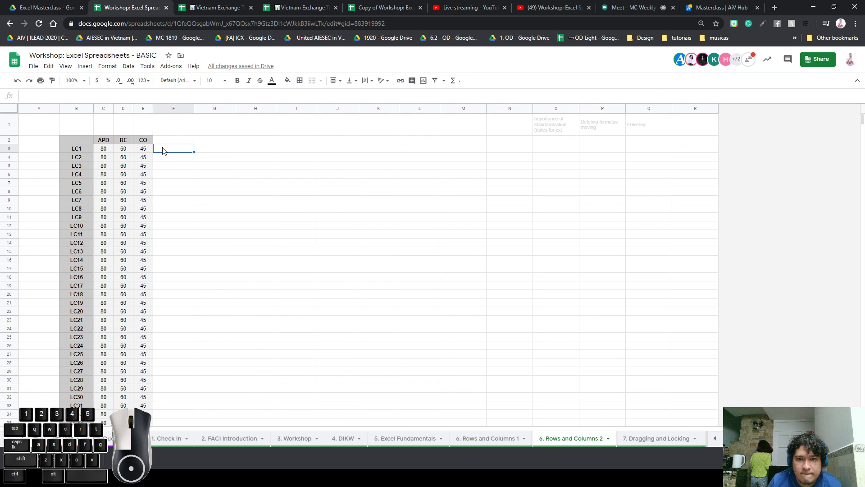
{"action": "left_click", "coordinate": [463, 165]}
{"action": "left_click", "coordinate": [212, 183]}
{"action": "left_click", "coordinate": [175, 153]}
Enter LC1's values: APD 20, RE 20 and CO 10
{"action": "left_click", "coordinate": [105, 152]}
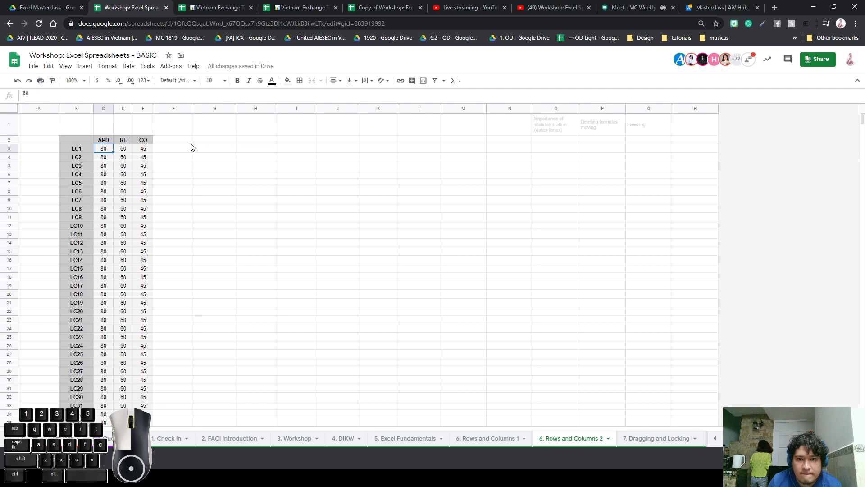
{"action": "type", "text": "20"}
{"action": "key", "text": "Tab"}
{"action": "type", "text": "20"}
{"action": "key", "text": "Tab"}
{"action": "type", "text": "2"}
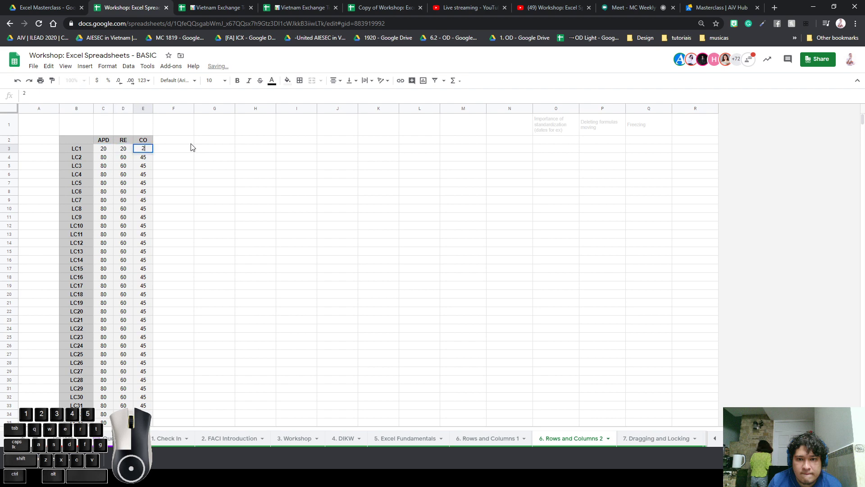
{"action": "type", "text": "0"}
{"action": "key", "text": "Tab"}
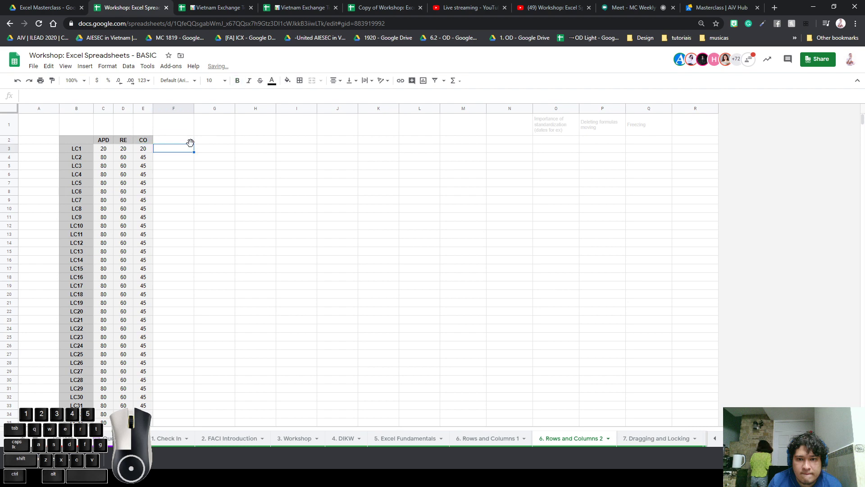
{"action": "key", "text": "Left"}
{"action": "type", "text": "10"}
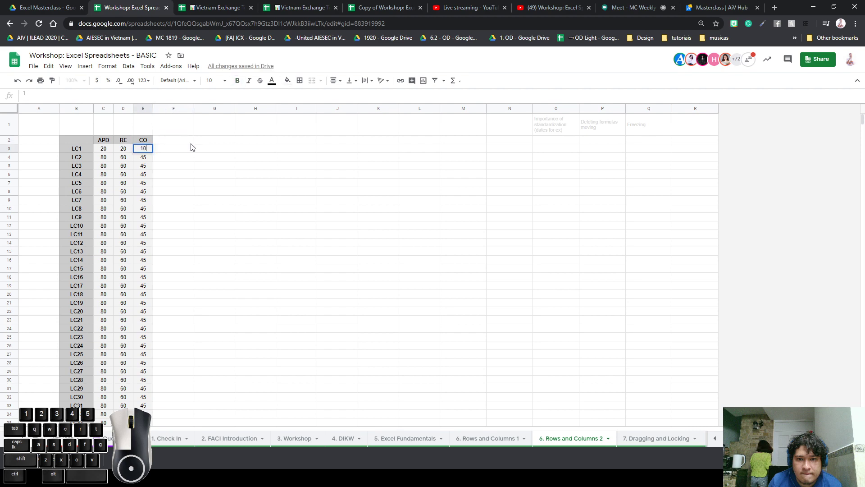
Enter 2 in cell F3 beside LC1's row
{"action": "left_click", "coordinate": [191, 147]}
{"action": "type", "text": "2"}
{"action": "key", "text": "Return"}
Copy the CO header from E2 into F2 and rename it 'Smiles'
{"action": "left_click_drag", "start_coordinate": [168, 199], "coordinate": [177, 192]}
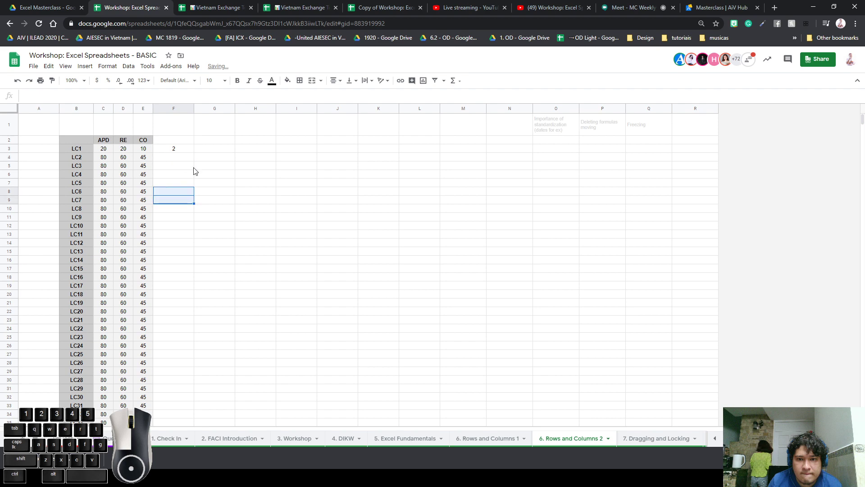
{"action": "left_click", "coordinate": [159, 142]}
{"action": "left_click", "coordinate": [148, 141]}
{"action": "key", "text": "ctrl+c"}
{"action": "left_click", "coordinate": [171, 140]}
{"action": "key", "text": "ctrl+v"}
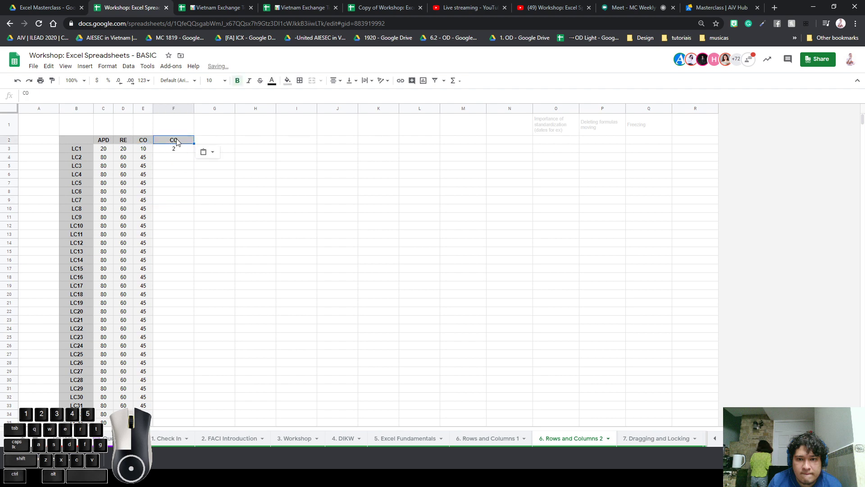
{"action": "double_click", "coordinate": [177, 140]}
{"action": "type", "text": "s"}
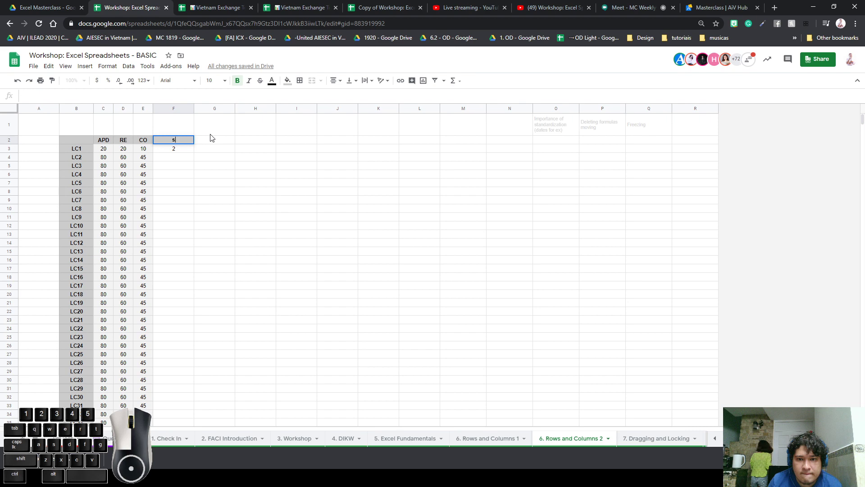
{"action": "type", "text": "MMTH"}
{"action": "key", "text": "BackSpace"}
{"action": "key", "text": "BackSpace"}
{"action": "key", "text": "BackSpace"}
{"action": "key", "text": "BackSpace"}
{"action": "type", "text": "Smiles"}
{"action": "key", "text": "Return"}
Compare the Smiles header with the RE and CO headers, and begin a formula in G3
{"action": "left_click", "coordinate": [253, 200]}
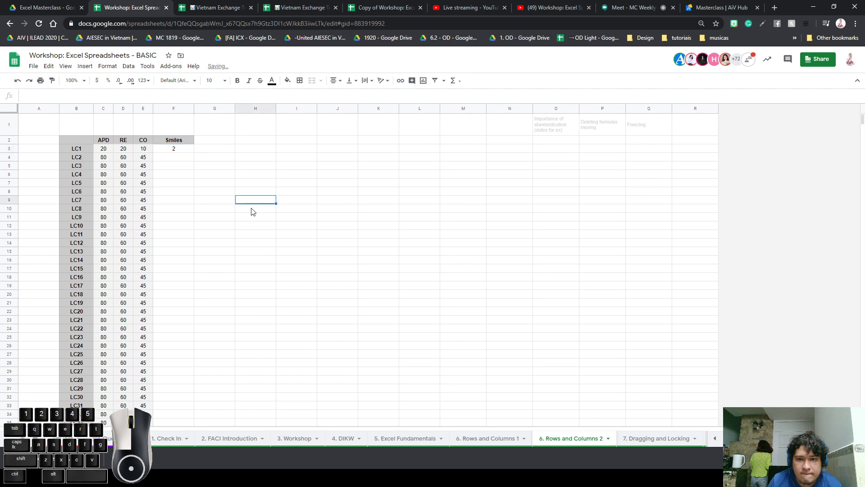
{"action": "left_click", "coordinate": [167, 142]}
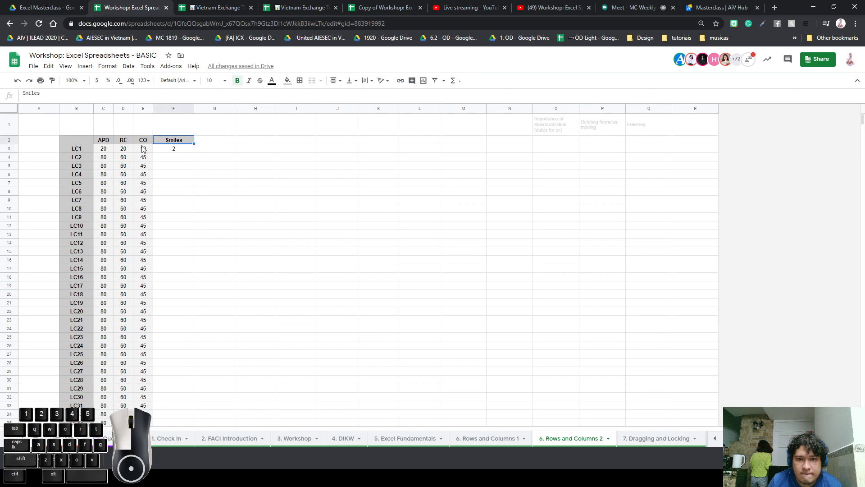
{"action": "left_click", "coordinate": [123, 141]}
{"action": "left_click", "coordinate": [145, 147]}
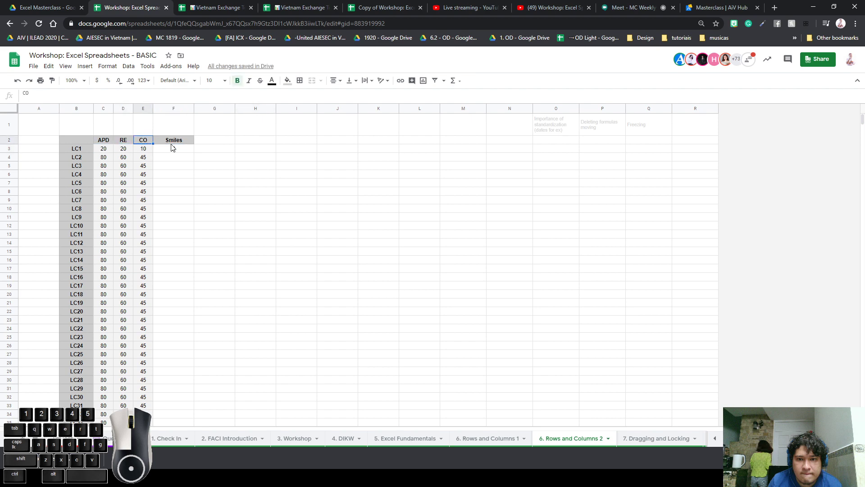
{"action": "left_click", "coordinate": [173, 149]}
{"action": "left_click", "coordinate": [204, 149]}
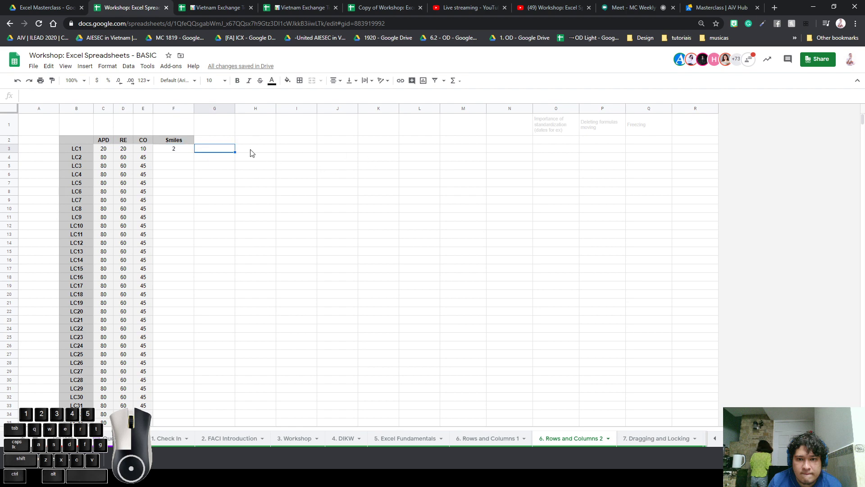
{"action": "type", "text": "="}
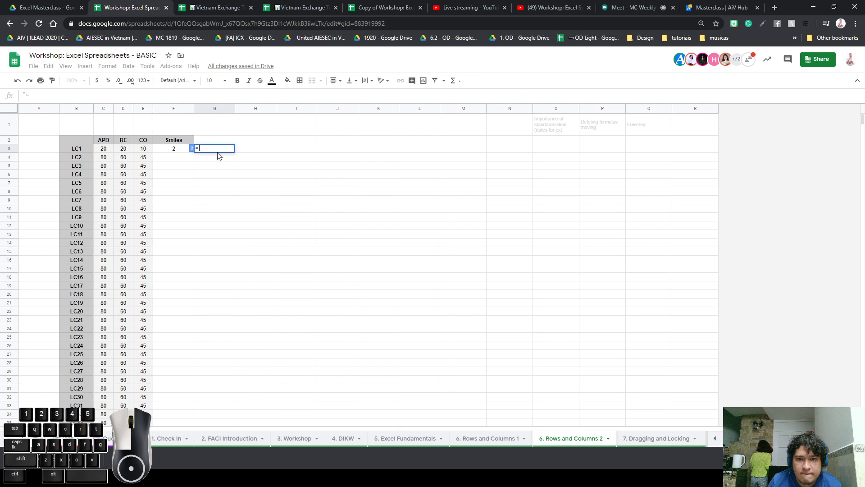
Build =C3+D3 in G3 to add LC1's APD and RE, giving 40
{"action": "left_click", "coordinate": [104, 149]}
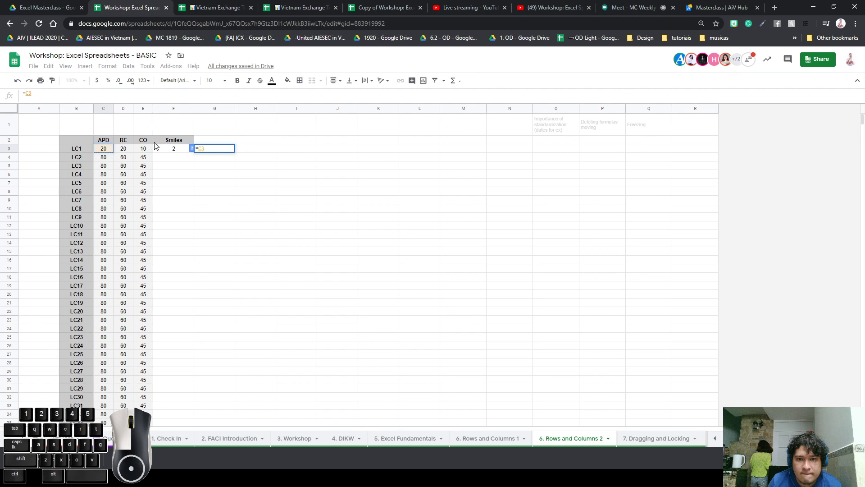
{"action": "left_click", "coordinate": [120, 149]}
{"action": "left_click", "coordinate": [107, 152]}
{"action": "left_click", "coordinate": [123, 152]}
{"action": "left_click", "coordinate": [107, 151]}
{"action": "key", "text": "ctrl+plus"}
{"action": "key", "text": "ctrl+plus"}
{"action": "key", "text": "ctrl+plus"}
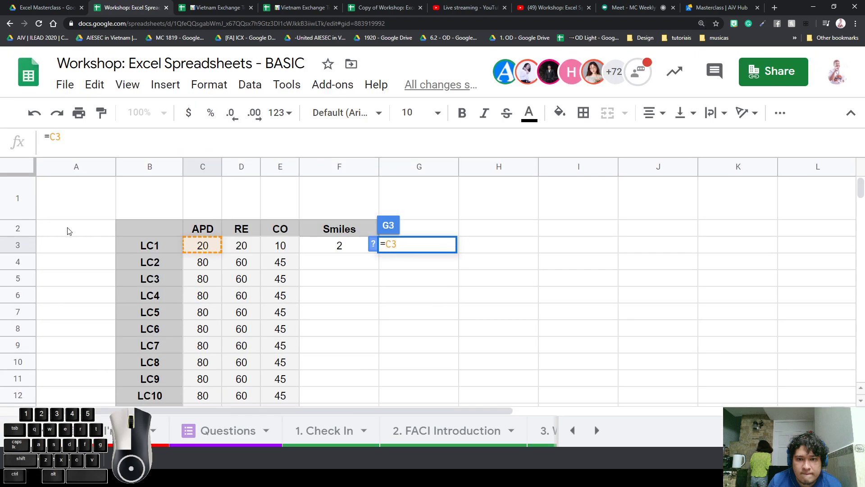
{"action": "type", "text": "+"}
{"action": "left_click", "coordinate": [234, 250]}
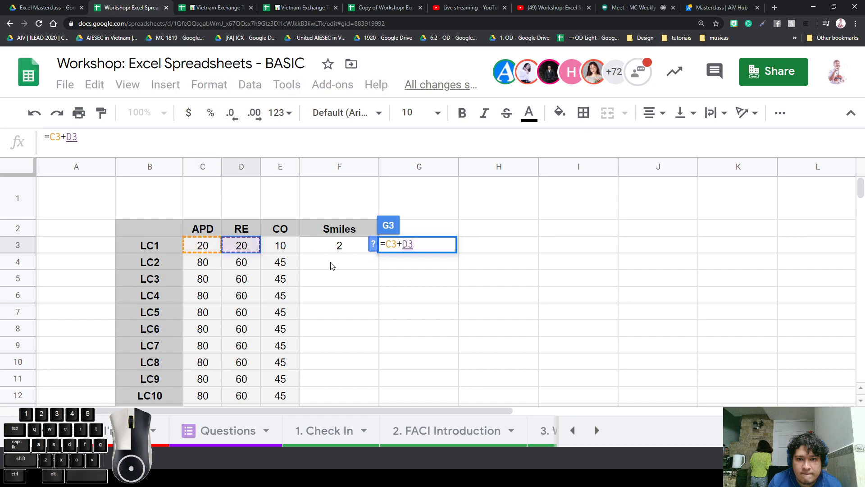
{"action": "key", "text": "Return"}
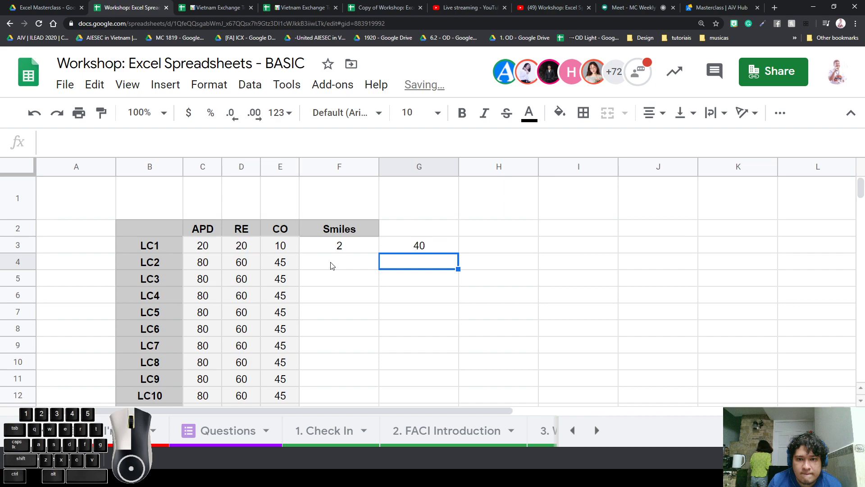
{"action": "left_click", "coordinate": [420, 245]}
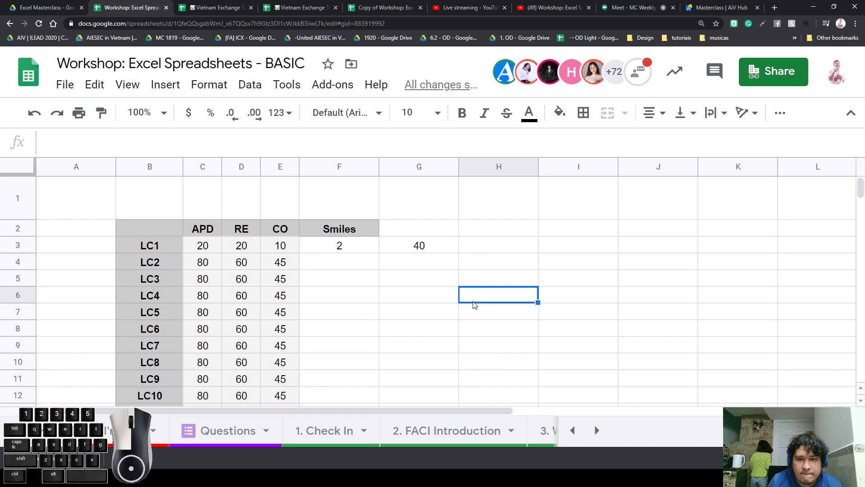
Copy G3's =C3+D3 formula and paste it into H3
{"action": "left_click", "coordinate": [438, 253]}
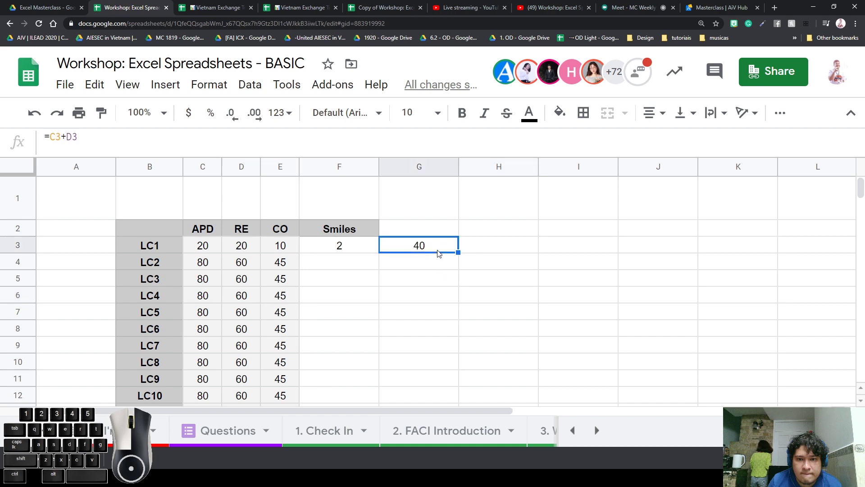
{"action": "left_click", "coordinate": [431, 235]}
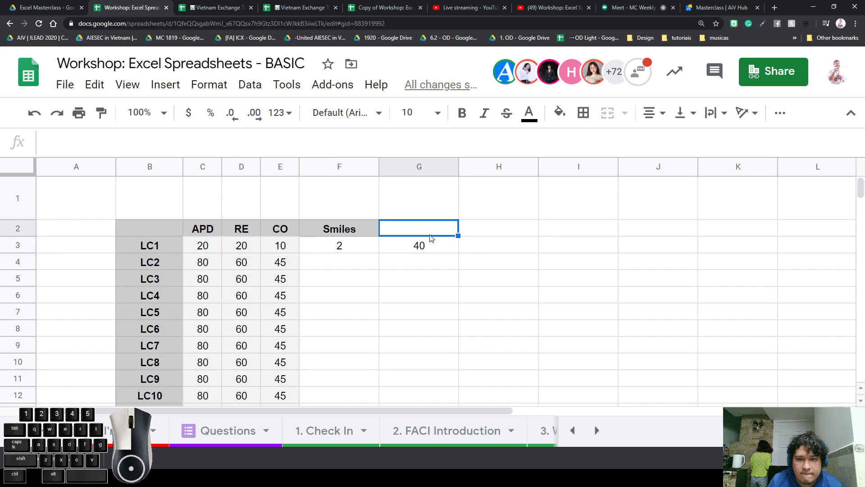
{"action": "left_click", "coordinate": [419, 246]}
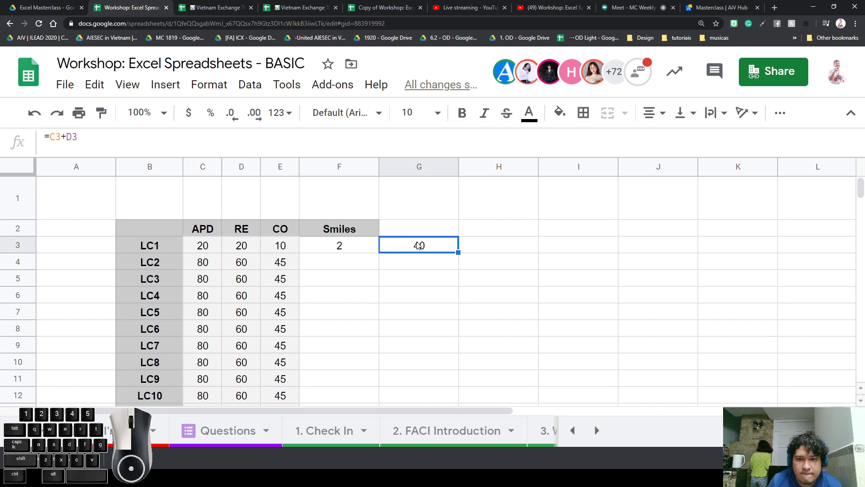
{"action": "key", "text": "ctrl+c"}
{"action": "left_click", "coordinate": [484, 251]}
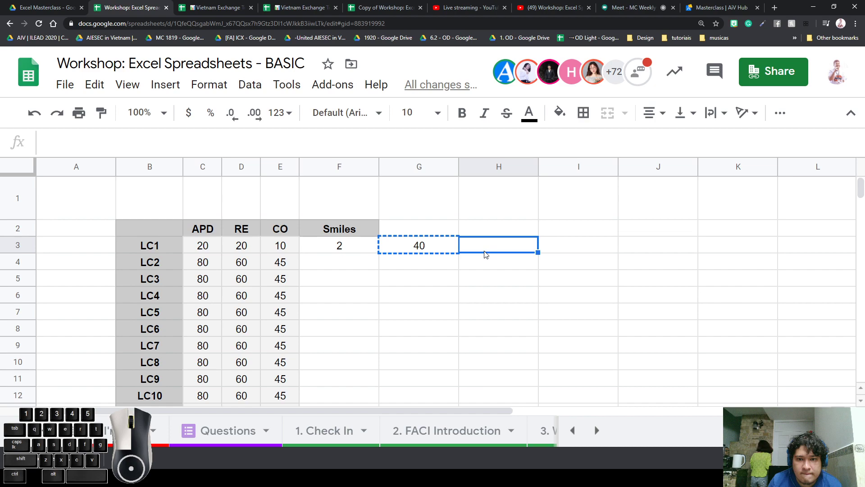
{"action": "key", "text": "ctrl+v"}
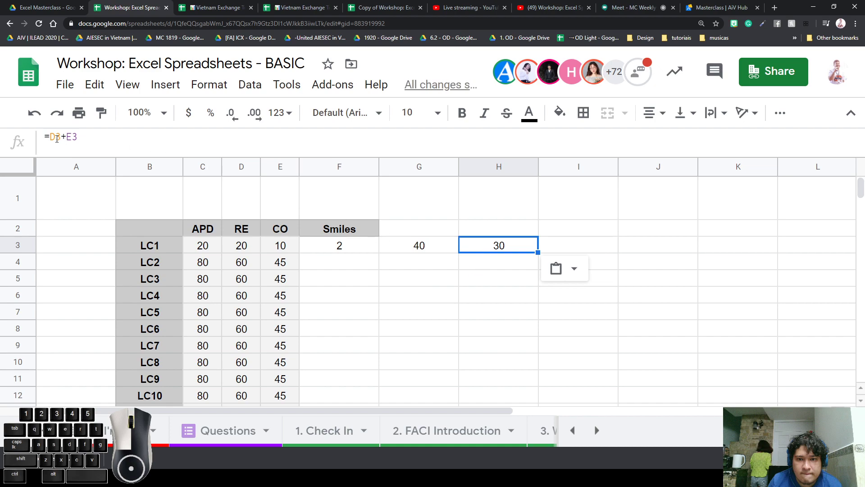
Compare G3's references with H3's shifted =D3+E3 formula, which gives 30
{"action": "left_click", "coordinate": [432, 254]}
{"action": "left_click", "coordinate": [468, 247]}
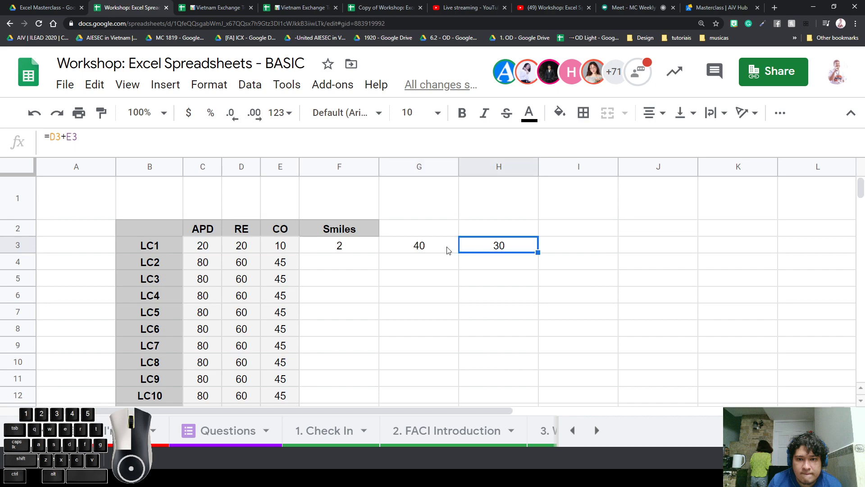
{"action": "left_click", "coordinate": [444, 251]}
{"action": "double_click", "coordinate": [434, 245]}
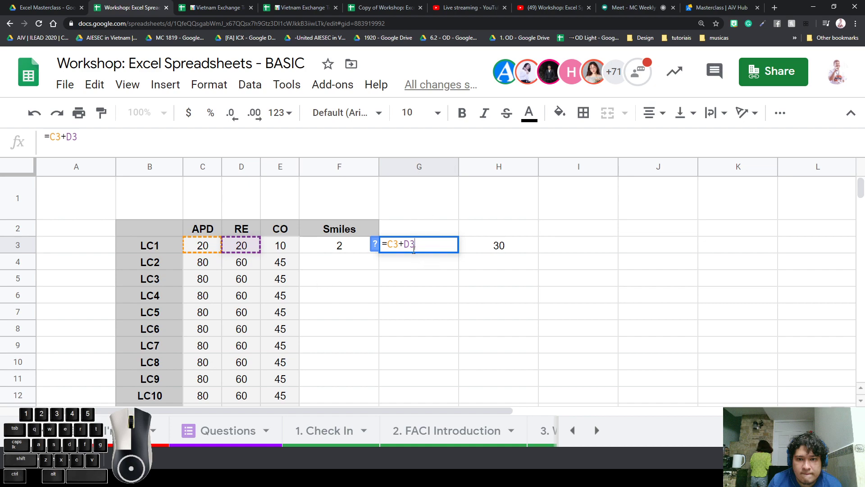
{"action": "left_click", "coordinate": [418, 276]}
{"action": "left_click", "coordinate": [487, 247]}
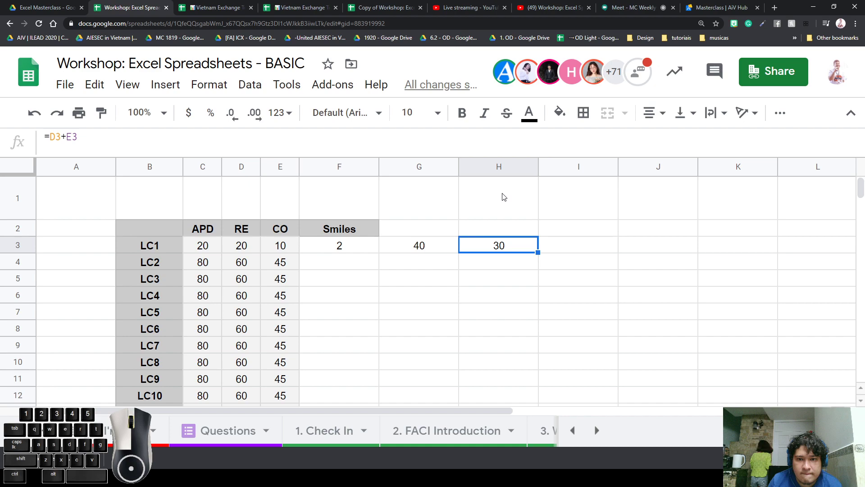
{"action": "double_click", "coordinate": [499, 244]}
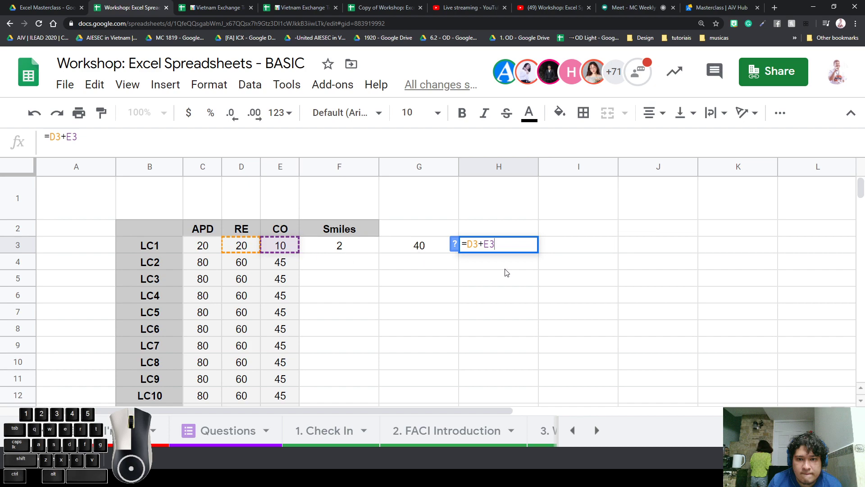
{"action": "key", "text": "Return"}
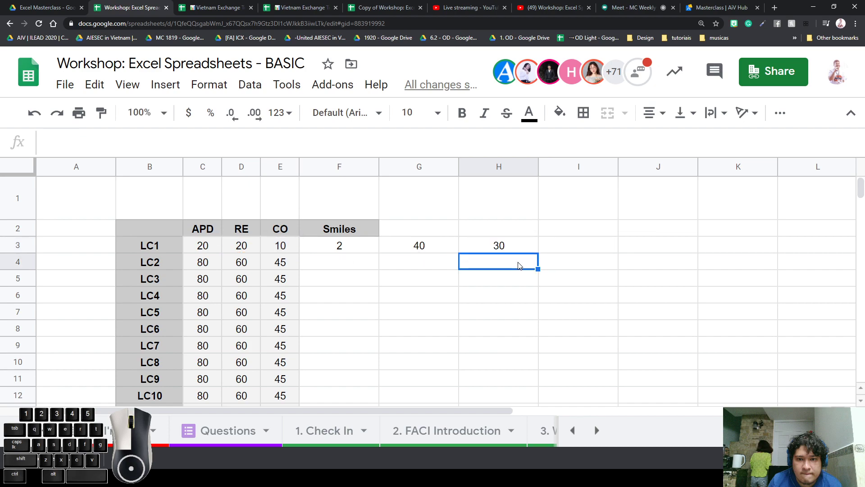
Clear H3 and copy G3's formula again
{"action": "left_click", "coordinate": [514, 247]}
{"action": "key", "text": "Delete"}
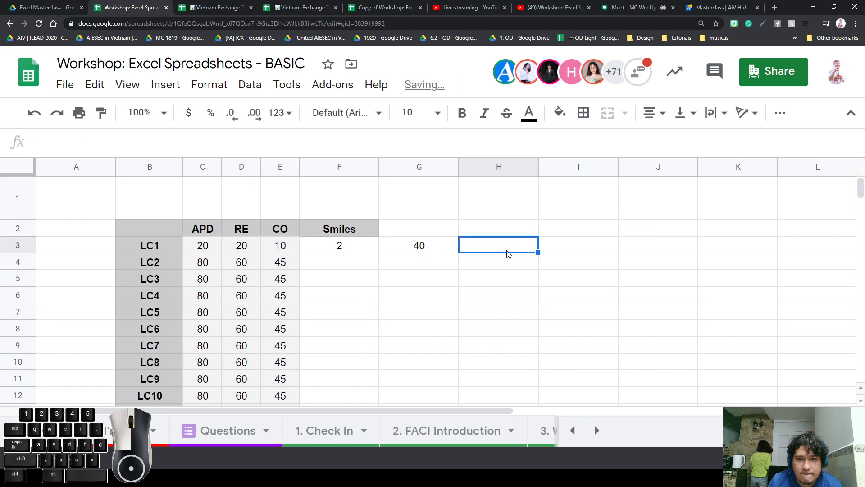
{"action": "left_click", "coordinate": [424, 249]}
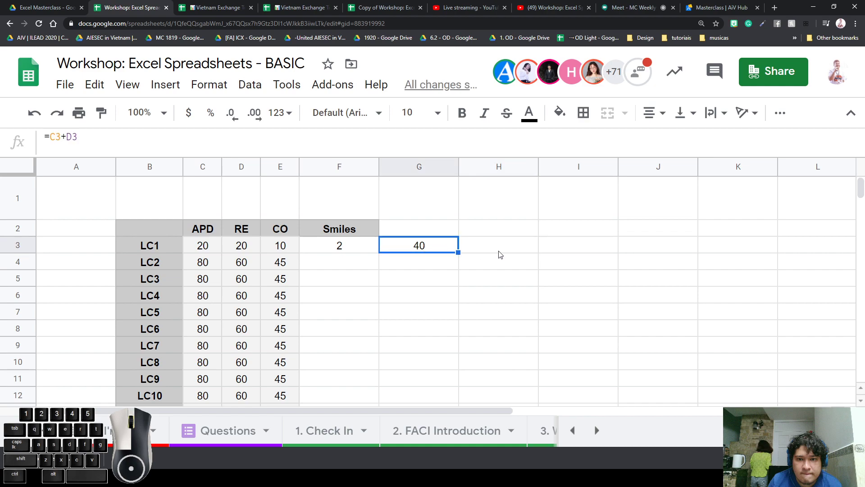
{"action": "key", "text": "ctrl+c"}
Paste G3's formula into H3 again, compare the references, then clear the 40 from H3
{"action": "left_click", "coordinate": [488, 248]}
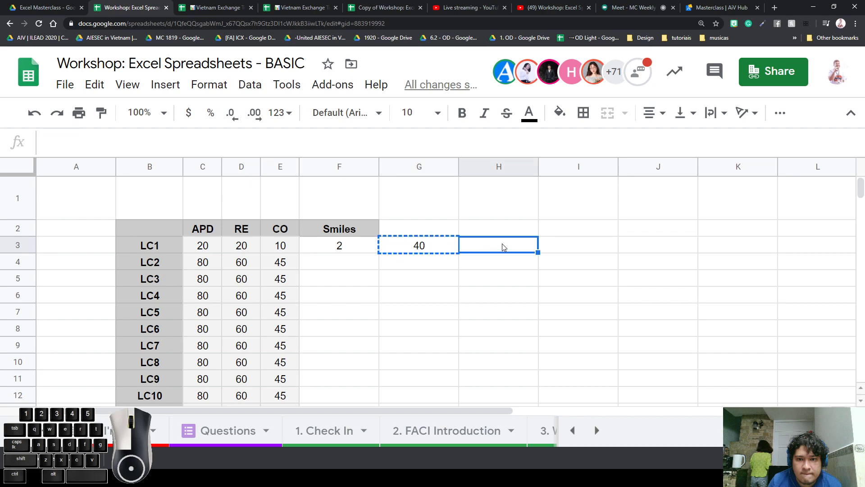
{"action": "key", "text": "ctrl+v"}
{"action": "left_click", "coordinate": [503, 247]}
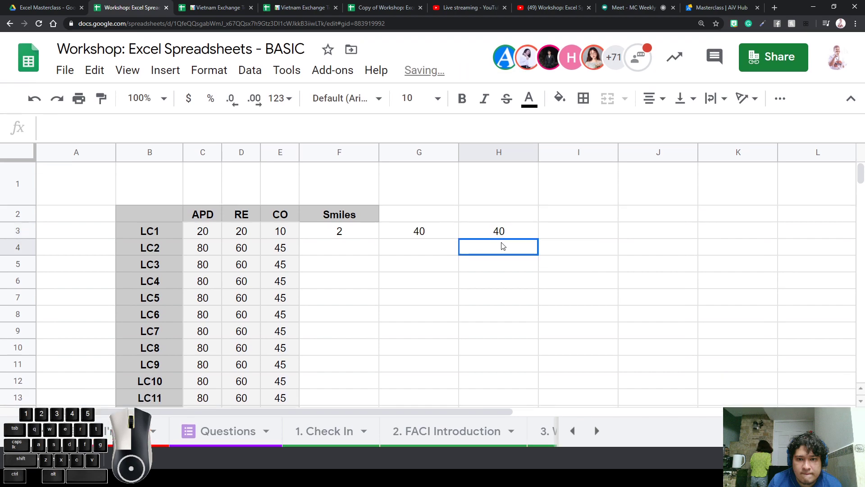
{"action": "left_click", "coordinate": [499, 232]}
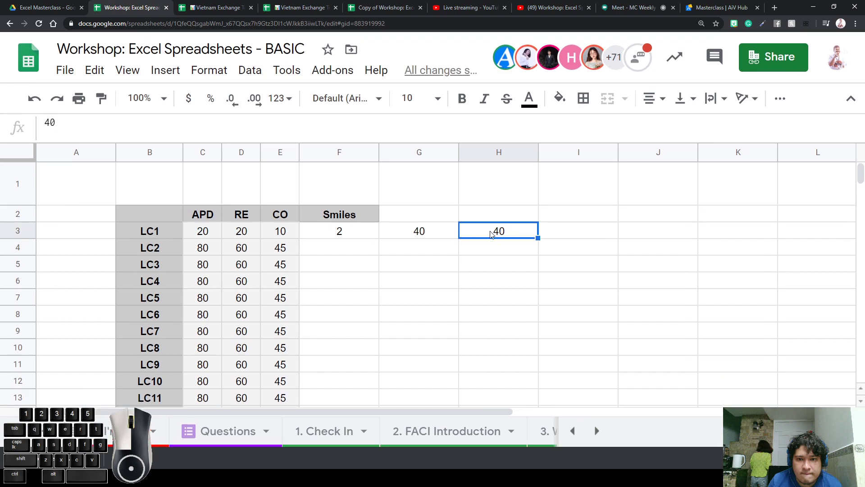
{"action": "double_click", "coordinate": [418, 231]}
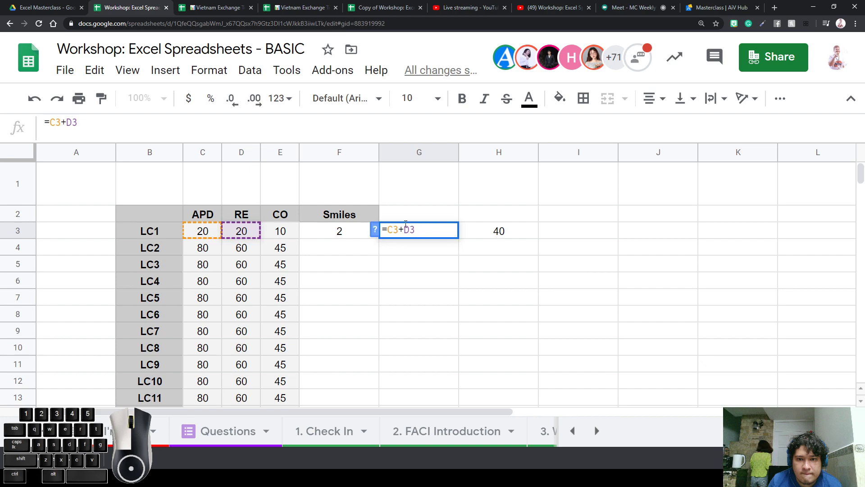
{"action": "left_click", "coordinate": [494, 230]}
{"action": "left_click", "coordinate": [515, 251]}
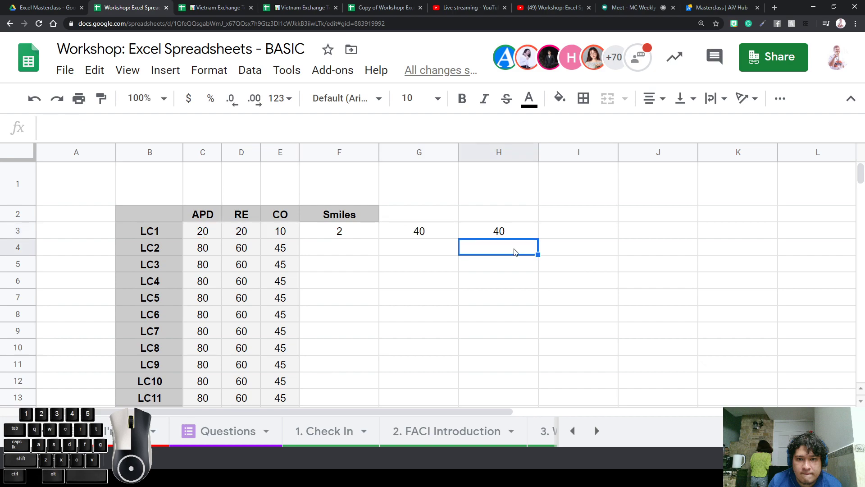
{"action": "key", "text": "ctrl+c"}
{"action": "left_click", "coordinate": [501, 220]}
{"action": "left_click", "coordinate": [502, 230]}
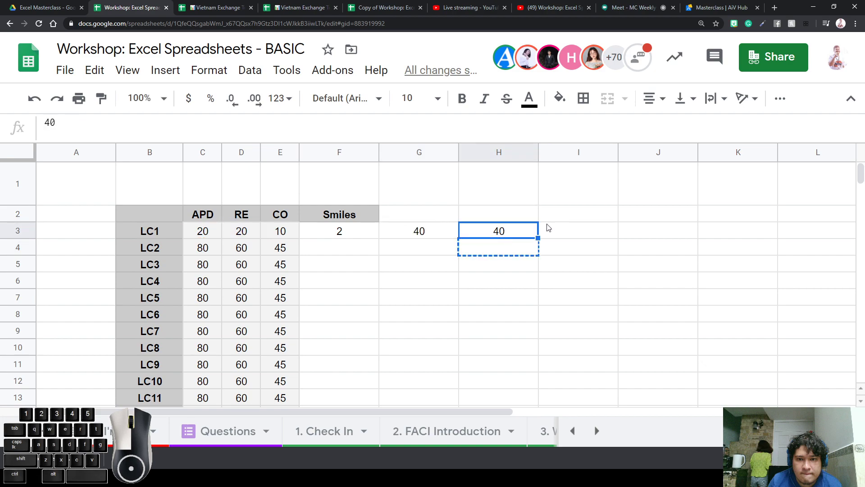
{"action": "key", "text": "Delete"}
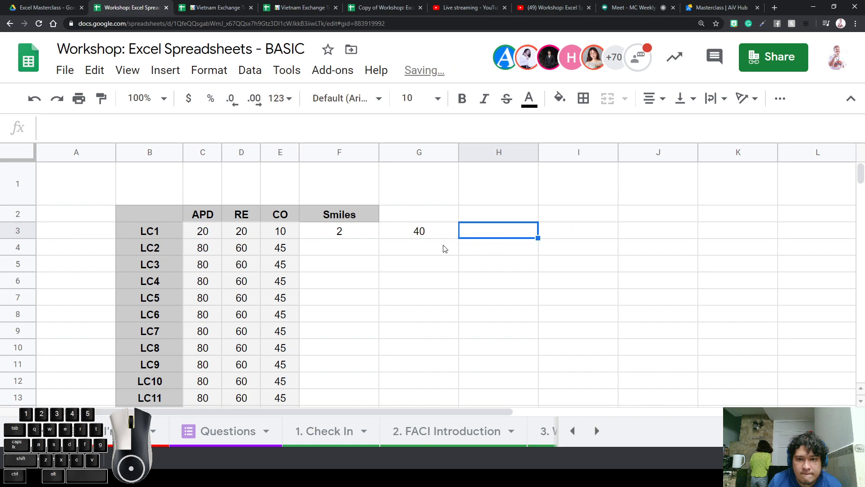
{"action": "left_click", "coordinate": [419, 236]}
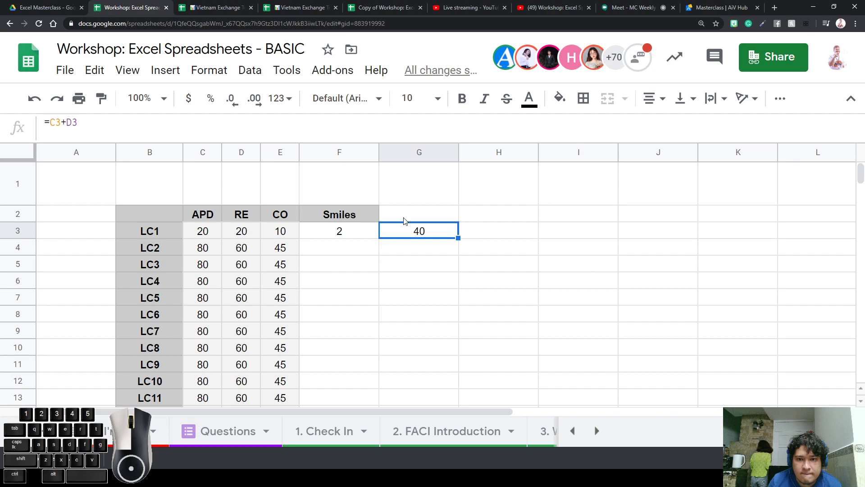
Type the headings 'APD + RE', 'RE + CO' and 'CO + Smiles' into G2, H2 and I2
{"action": "left_click", "coordinate": [428, 216]}
{"action": "type", "text": "APD + RE"}
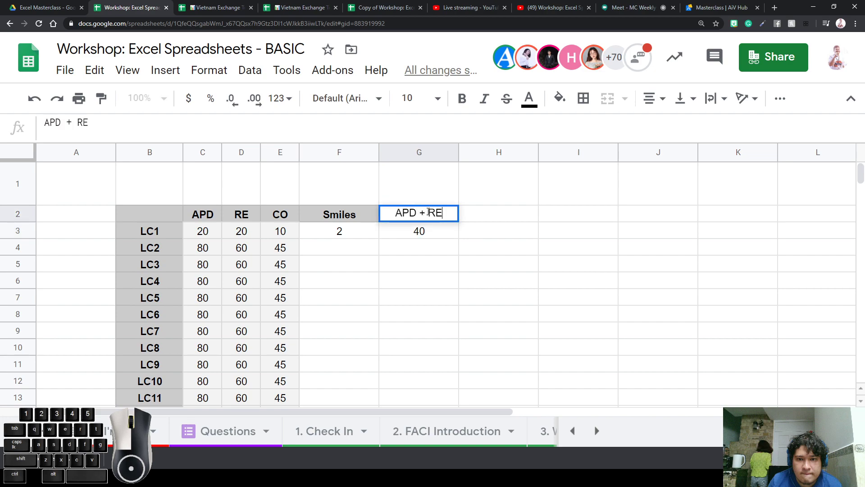
{"action": "key", "text": "Tab"}
{"action": "type", "text": "RE + CO"}
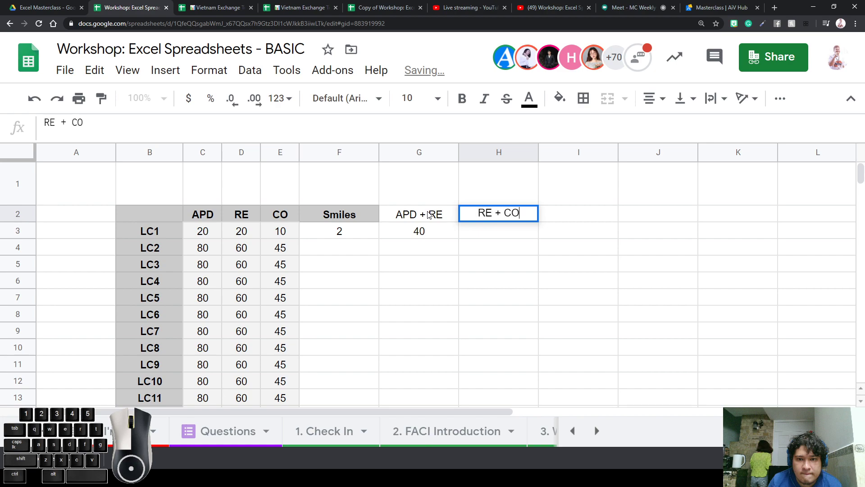
{"action": "key", "text": "Return"}
{"action": "key", "text": "Up"}
{"action": "key", "text": "Right"}
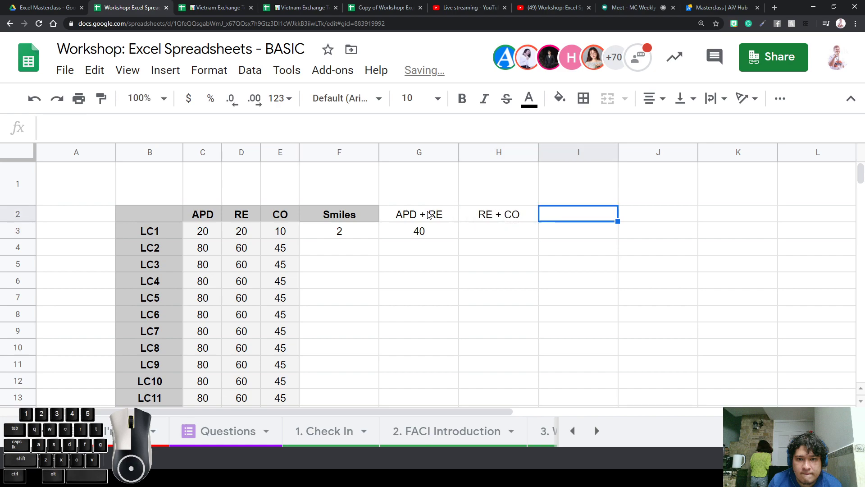
{"action": "type", "text": "CO + "}
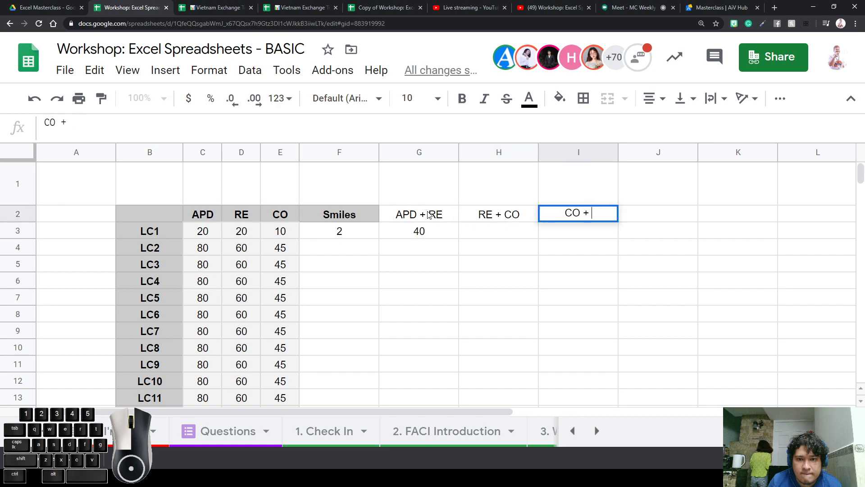
{"action": "type", "text": "SMILES"}
{"action": "key", "text": "BackSpace"}
{"action": "key", "text": "BackSpace"}
{"action": "key", "text": "BackSpace"}
{"action": "key", "text": "BackSpace"}
{"action": "key", "text": "BackSpace"}
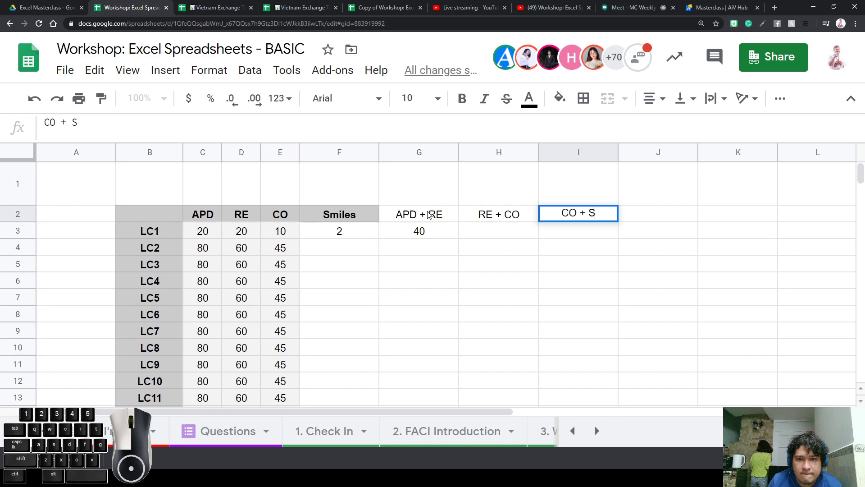
{"action": "type", "text": "miles"}
{"action": "key", "text": "Return"}
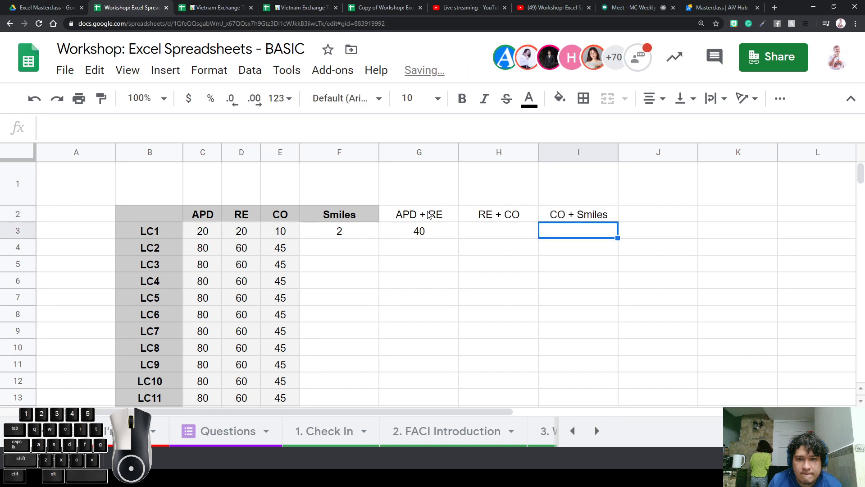
Give the APD + RE, RE + CO and CO + Smiles headings the Smiles header's bold grey style
{"action": "left_click", "coordinate": [365, 220]}
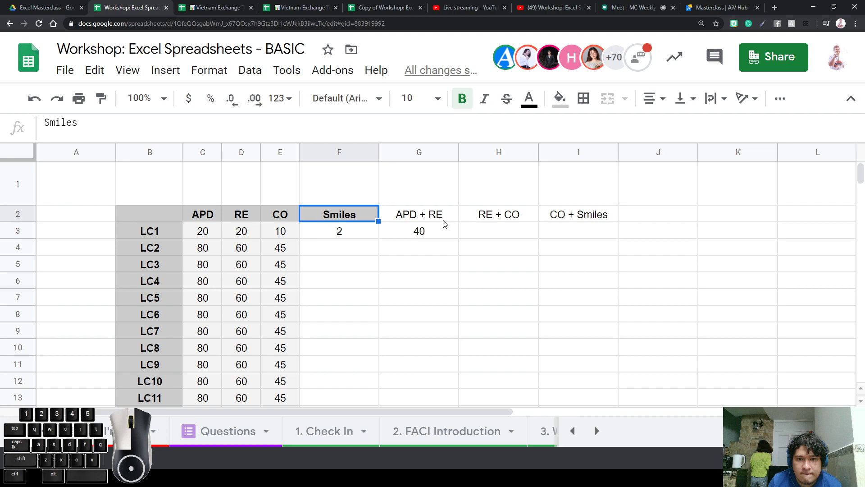
{"action": "key", "text": "ctrl+c"}
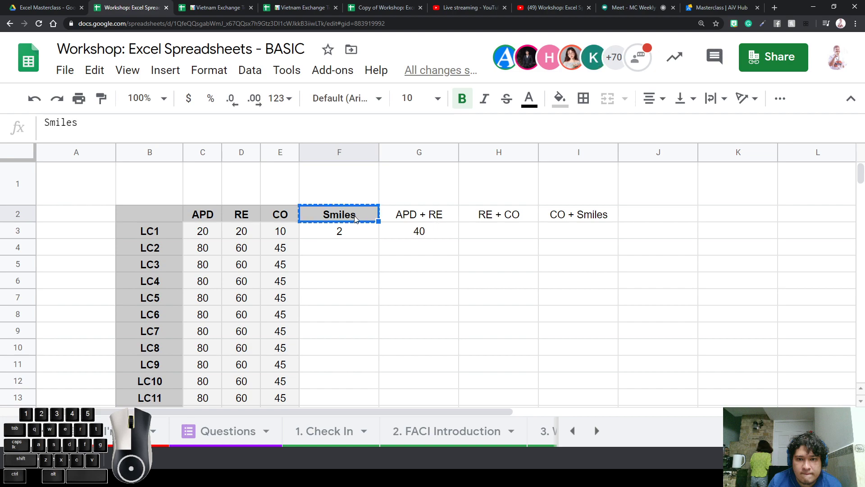
{"action": "left_click", "coordinate": [404, 216]}
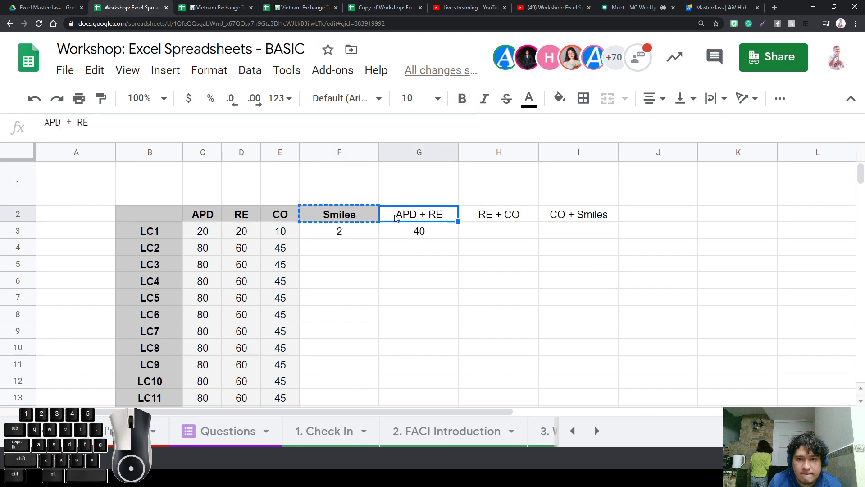
{"action": "key", "text": "ctrl+alt+v"}
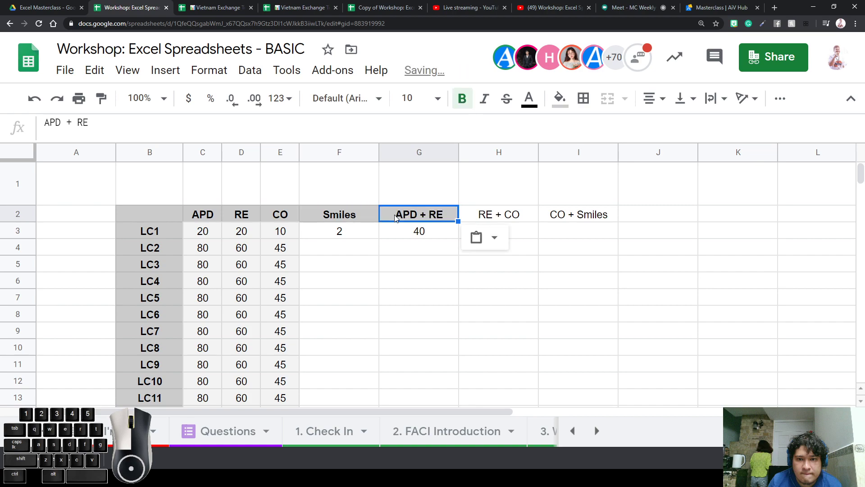
{"action": "key", "text": "Right"}
{"action": "key", "text": "ctrl+alt+v"}
{"action": "key", "text": "Right"}
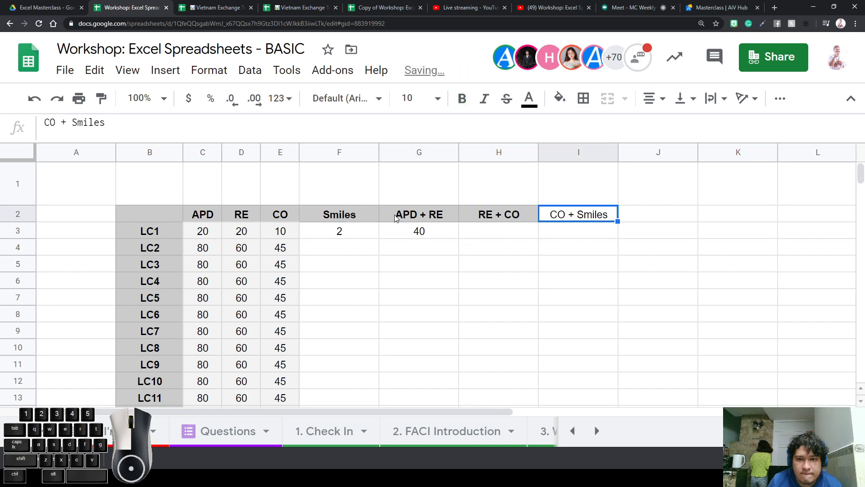
{"action": "key", "text": "ctrl+alt+v"}
{"action": "key", "text": "Left"}
{"action": "key", "text": "Left"}
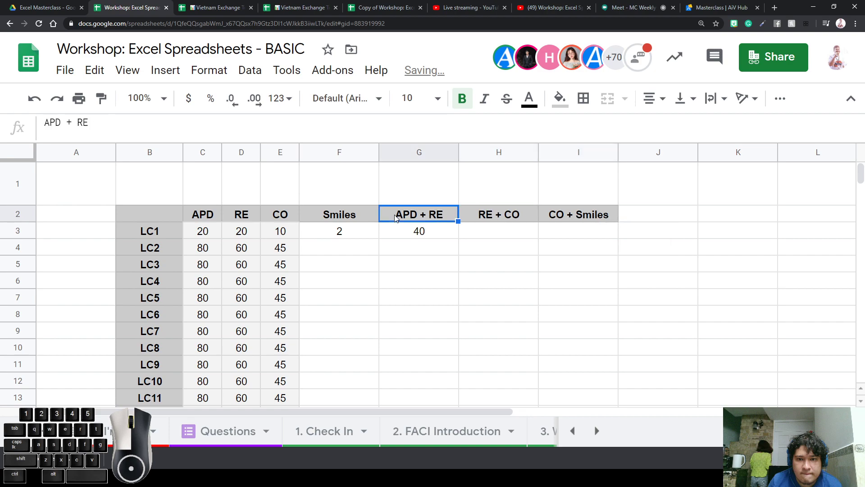
{"action": "key", "text": "Left"}
{"action": "key", "text": "Right"}
{"action": "key", "text": "Right"}
{"action": "key", "text": "Right"}
{"action": "key", "text": "Left"}
{"action": "key", "text": "Left"}
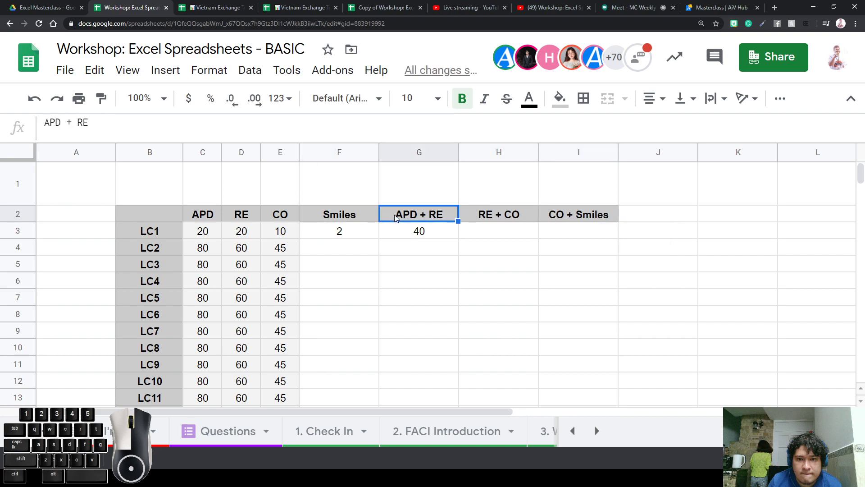
{"action": "key", "text": "Right"}
{"action": "key", "text": "Left"}
{"action": "key", "text": "Left"}
{"action": "key", "text": "Right"}
{"action": "key", "text": "Right"}
{"action": "key", "text": "Right"}
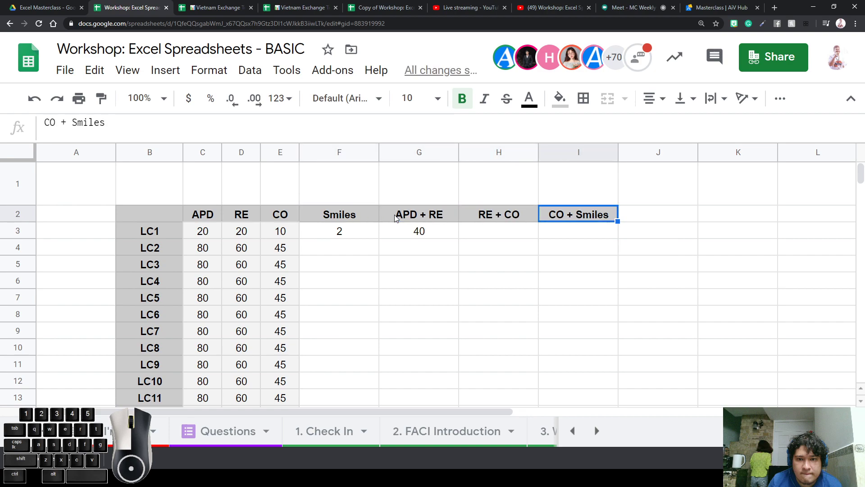
{"action": "key", "text": "Left"}
{"action": "key", "text": "Left"}
{"action": "key", "text": "Left"}
{"action": "key", "text": "Left"}
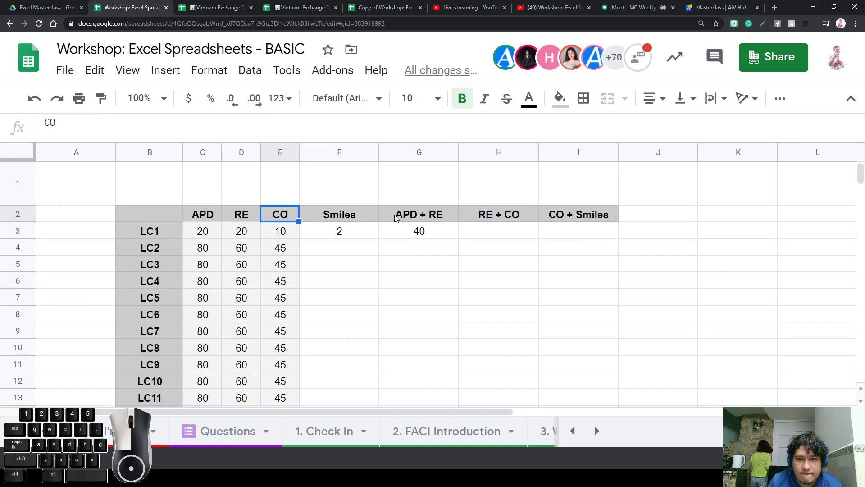
Copy E3's grey value style onto the new cells in row 3
{"action": "key", "text": "Down"}
{"action": "key", "text": "ctrl+c"}
{"action": "key", "text": "Right"}
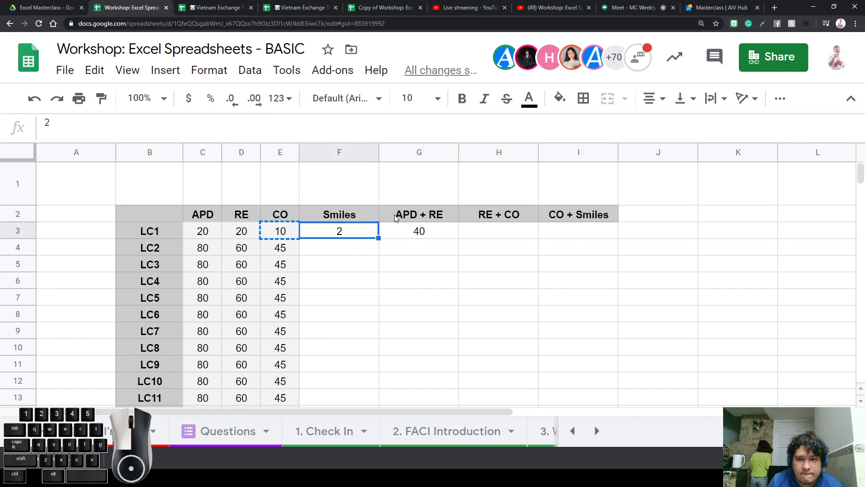
{"action": "key", "text": "Right"}
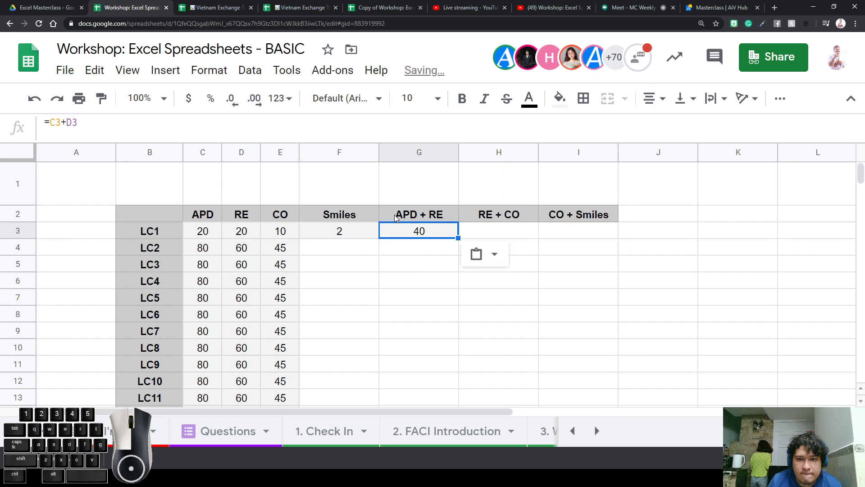
{"action": "key", "text": "Right"}
{"action": "key", "text": "Right"}
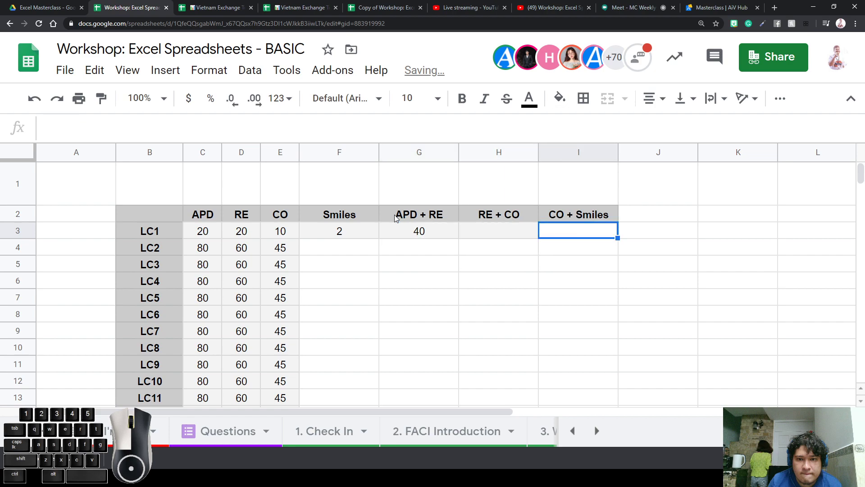
{"action": "key", "text": "ctrl+v"}
Paste the grey fill onto the empty block F4:I10
{"action": "key", "text": "Left"}
{"action": "key", "text": "Left"}
{"action": "key", "text": "Left"}
{"action": "key", "text": "Down"}
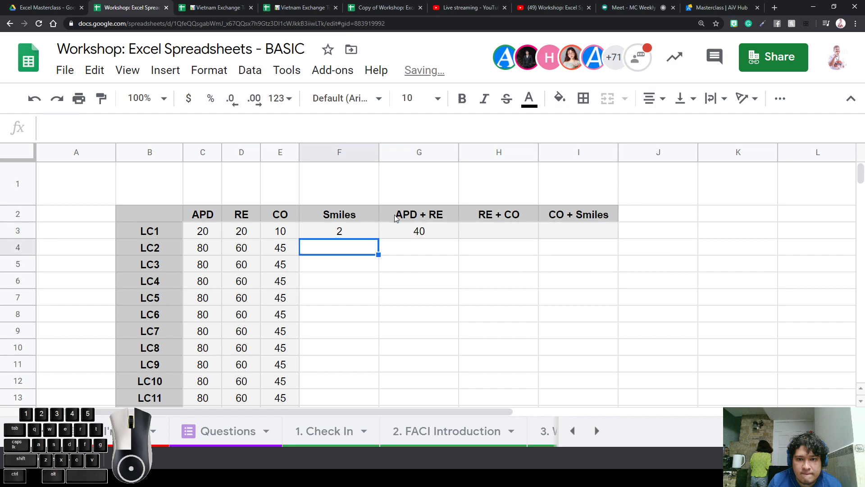
{"action": "key", "text": "shift+Right"}
{"action": "key", "text": "shift+Right"}
{"action": "key", "text": "shift+Right"}
{"action": "key", "text": "shift+Down"}
{"action": "key", "text": "shift+Down"}
{"action": "key", "text": "shift+Down"}
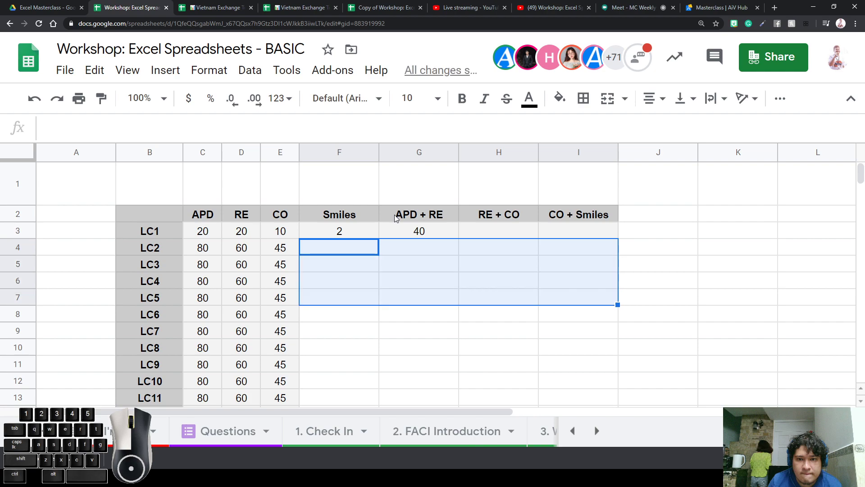
{"action": "key", "text": "shift+Up"}
{"action": "key", "text": "shift+Up"}
{"action": "key", "text": "shift+Up"}
{"action": "key", "text": "shift+Down"}
{"action": "key", "text": "shift+Down"}
{"action": "key", "text": "shift+Down"}
{"action": "key", "text": "shift+Down"}
{"action": "key", "text": "shift+Down"}
{"action": "key", "text": "shift+Down"}
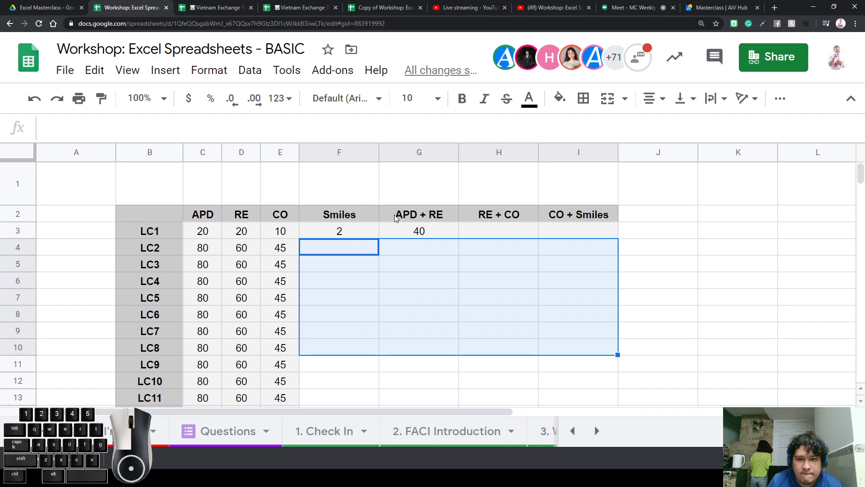
{"action": "key", "text": "ctrl+v"}
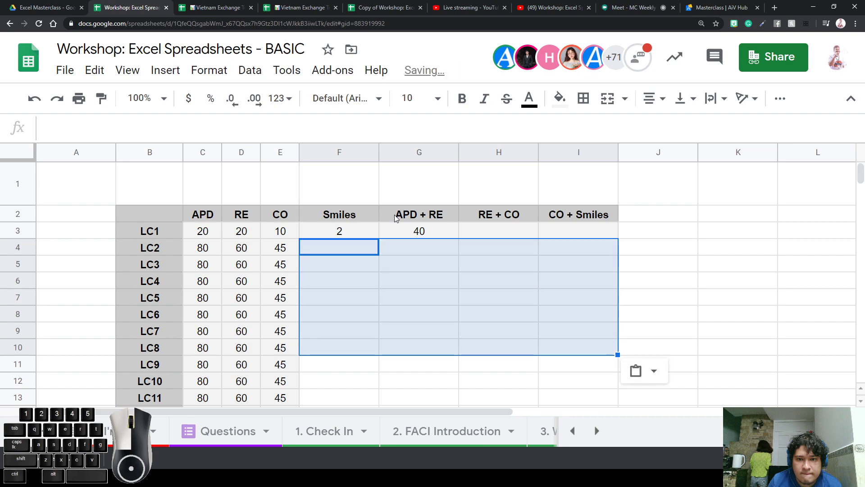
{"action": "key", "text": "Right"}
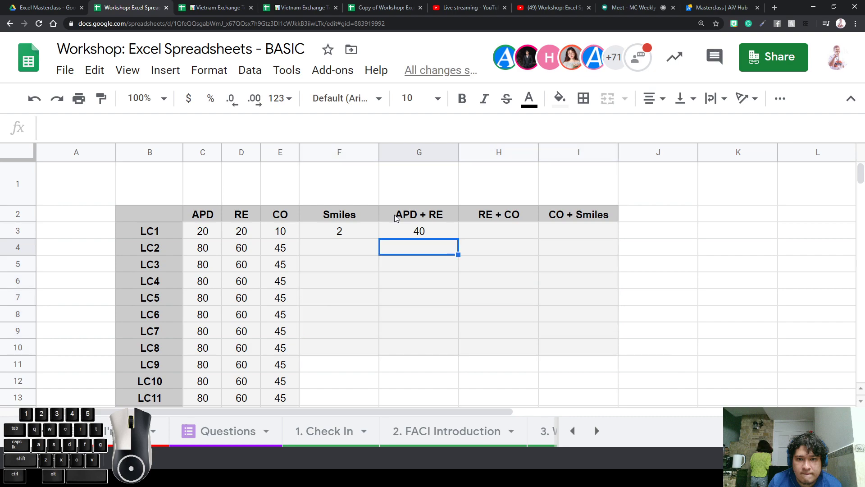
Copy LC1's CO value 10 into the Smiles cells for LC2 through LC8
{"action": "left_click", "coordinate": [353, 219]}
{"action": "left_click", "coordinate": [353, 280]}
{"action": "left_click", "coordinate": [353, 220]}
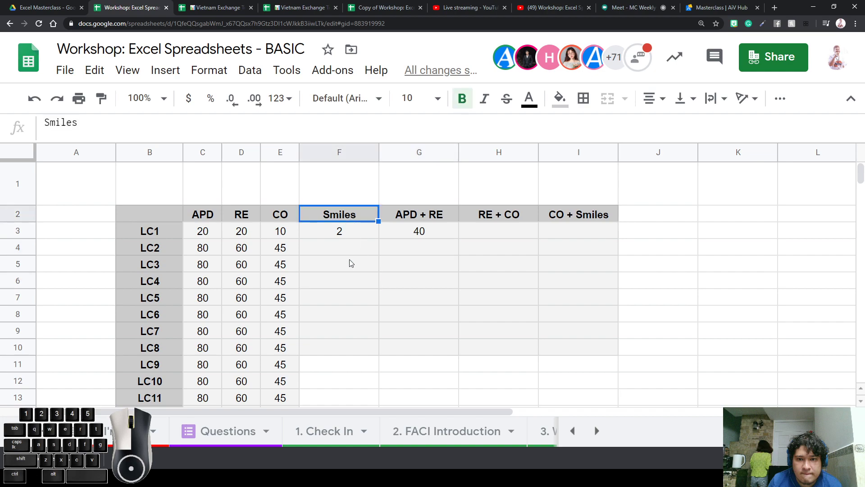
{"action": "left_click", "coordinate": [350, 260]}
{"action": "left_click", "coordinate": [355, 253]}
{"action": "left_click", "coordinate": [278, 238]}
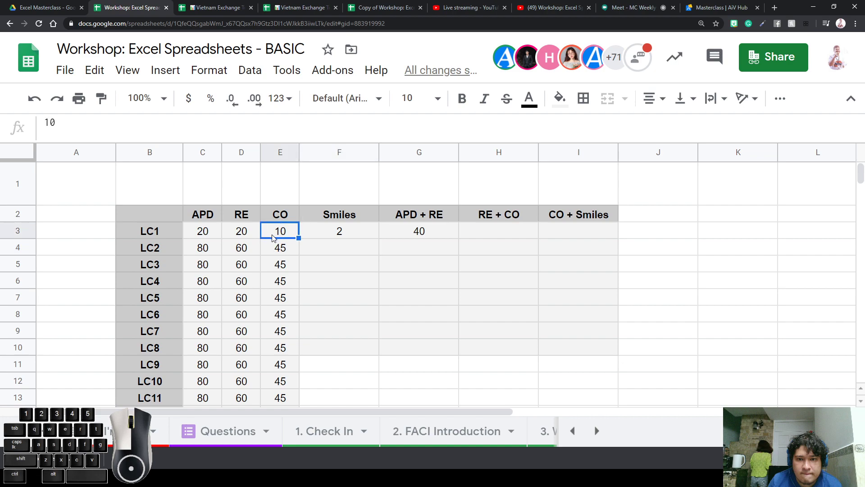
{"action": "key", "text": "ctrl+c"}
{"action": "left_click", "coordinate": [323, 255]}
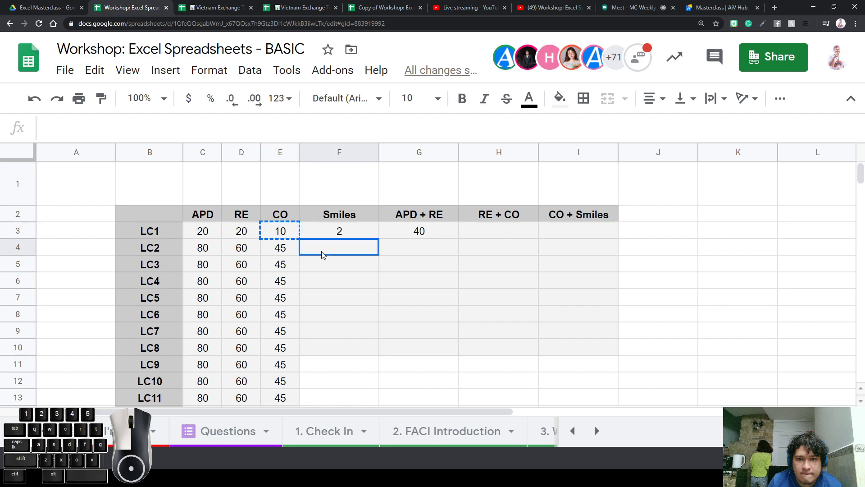
{"action": "left_click_drag", "start_coordinate": [347, 245], "coordinate": [337, 349]}
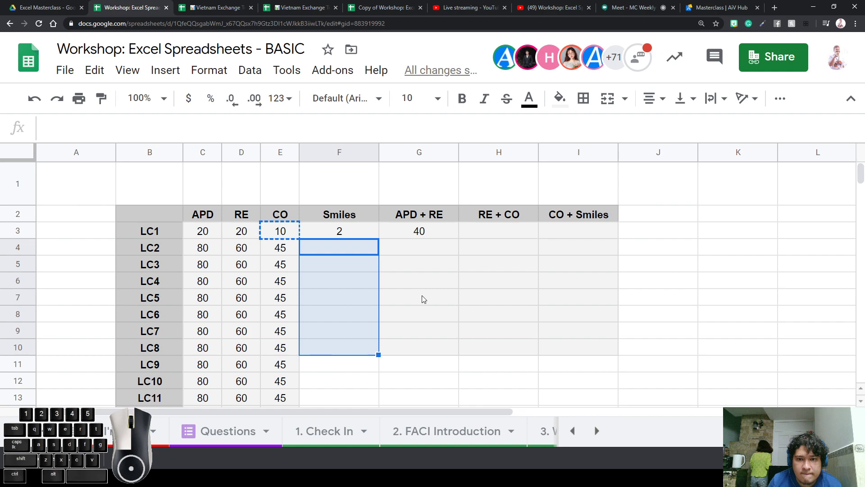
{"action": "key", "text": "ctrl+v"}
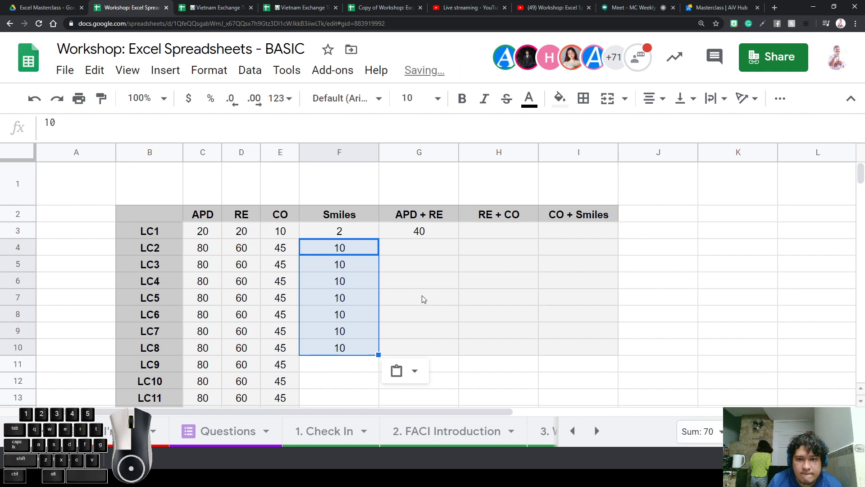
Check the filled Smiles range, then move to LC1's APD + RE formula
{"action": "key", "text": "Up"}
{"action": "key", "text": "Left"}
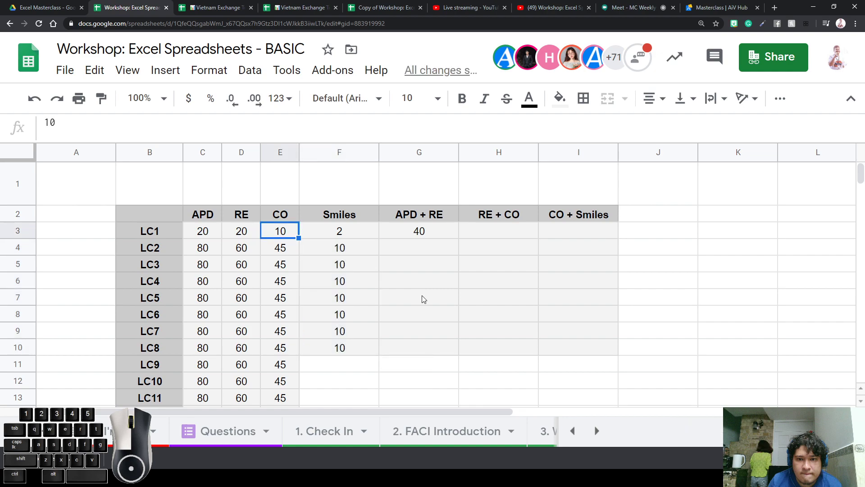
{"action": "key", "text": "Right"}
{"action": "key", "text": "Down"}
{"action": "key", "text": "shift+Down"}
{"action": "key", "text": "shift+Down"}
{"action": "key", "text": "shift+Down"}
{"action": "key", "text": "shift+Down"}
{"action": "key", "text": "shift+Down"}
{"action": "key", "text": "shift+Down"}
{"action": "key", "text": "shift+Down"}
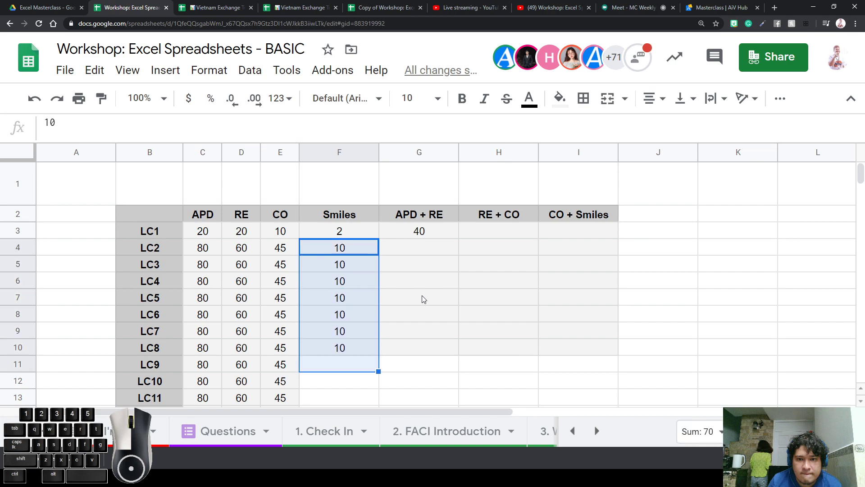
{"action": "key", "text": "shift+Up"}
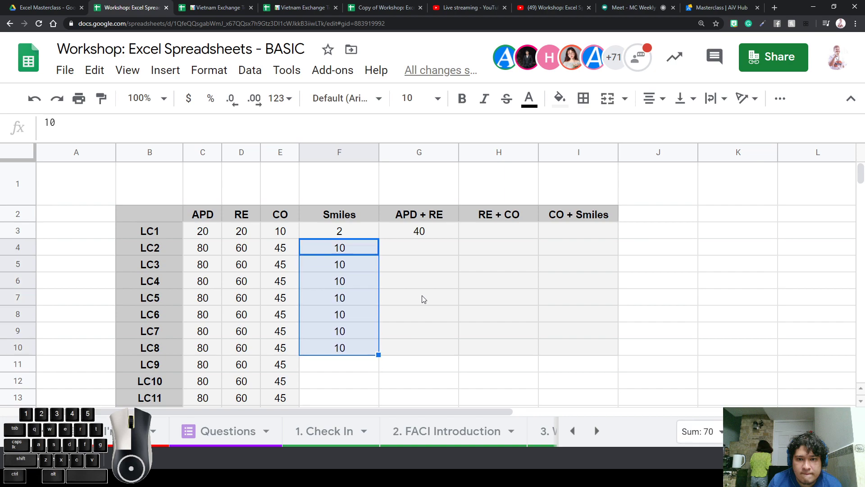
{"action": "key", "text": "Up"}
{"action": "key", "text": "Right"}
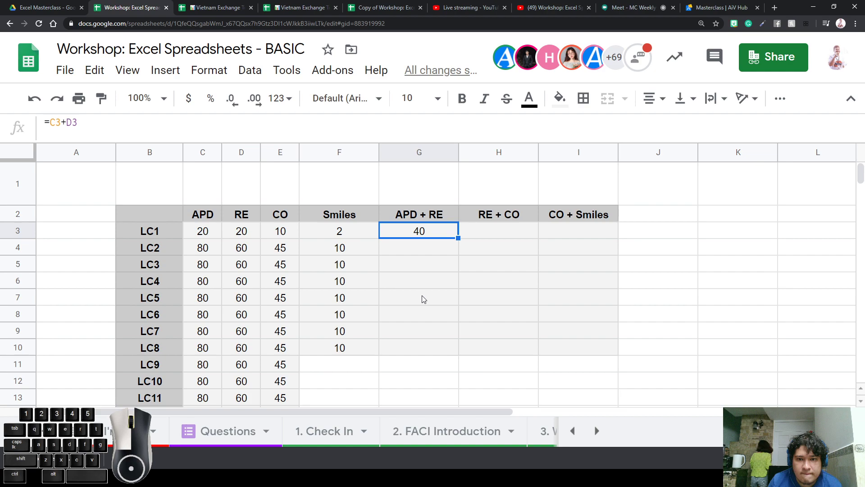
Narrow columns F through I and check LC1's APD + RE formula
{"action": "left_click_drag", "start_coordinate": [339, 155], "coordinate": [602, 152]}
{"action": "left_click", "coordinate": [506, 298]}
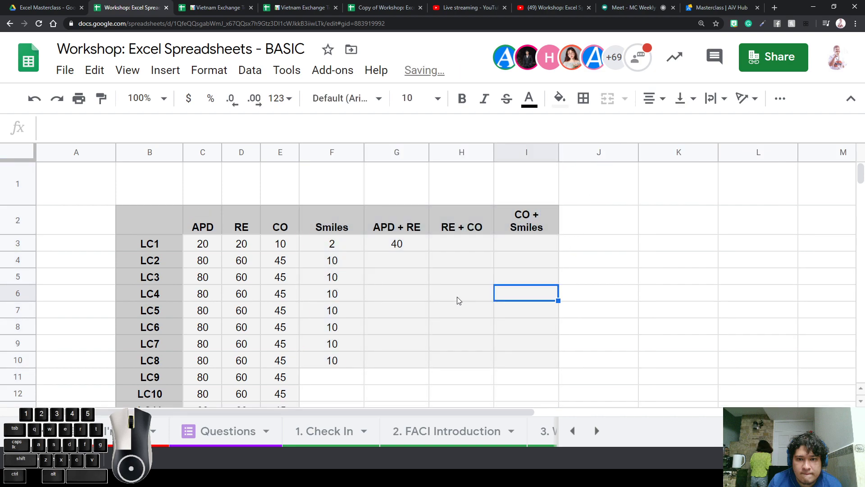
{"action": "left_click", "coordinate": [405, 250]}
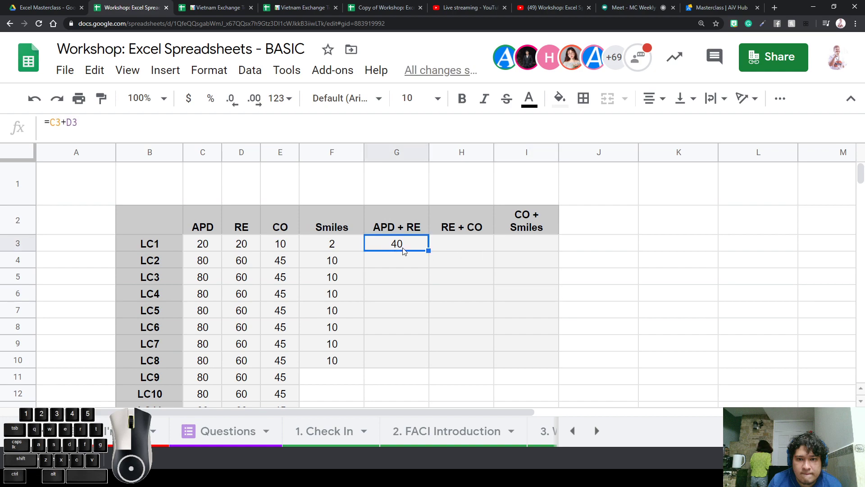
{"action": "double_click", "coordinate": [405, 248]}
{"action": "left_click", "coordinate": [448, 247]}
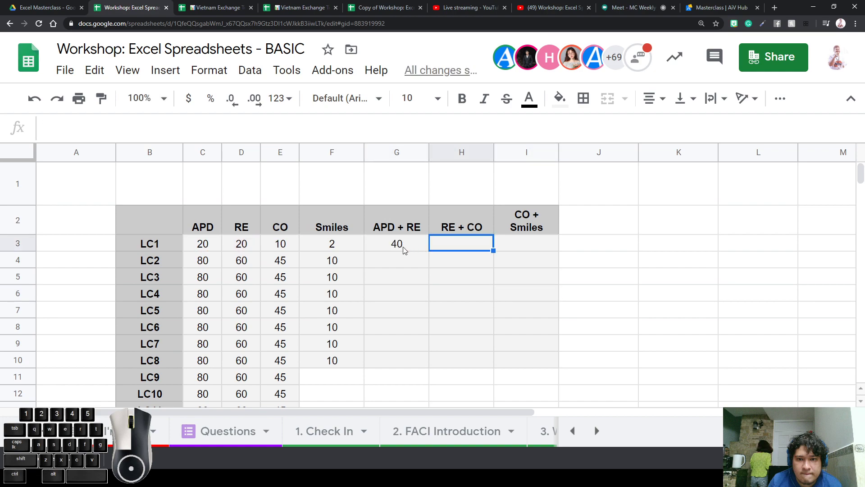
{"action": "left_click", "coordinate": [404, 248]}
Copy LC1's APD + RE formula down into rows LC2 through LC8
{"action": "key", "text": "ctrl+c"}
{"action": "key", "text": "Down"}
{"action": "key", "text": "ctrl+v"}
{"action": "key", "text": "Down"}
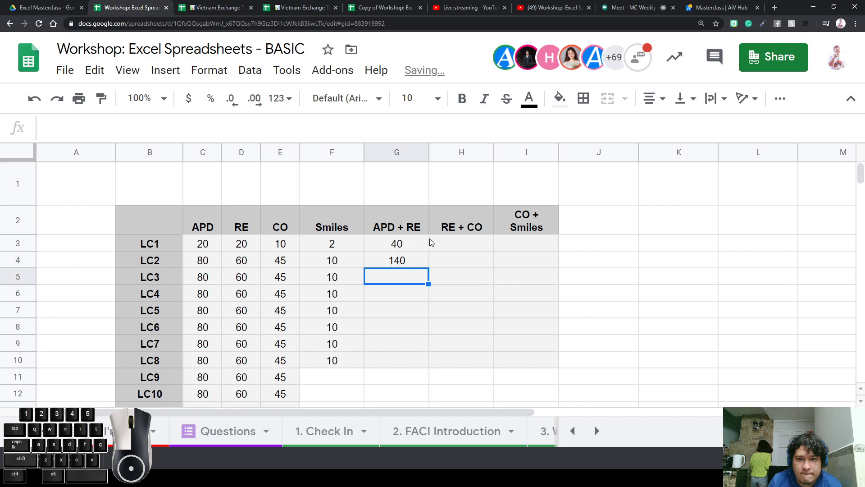
{"action": "key", "text": "ctrl+v"}
{"action": "key", "text": "Down"}
{"action": "key", "text": "ctrl+v"}
{"action": "key", "text": "Down"}
{"action": "key", "text": "ctrl+v"}
{"action": "key", "text": "Down"}
{"action": "key", "text": "ctrl+v"}
{"action": "key", "text": "Down"}
{"action": "key", "text": "ctrl+v"}
{"action": "key", "text": "Down"}
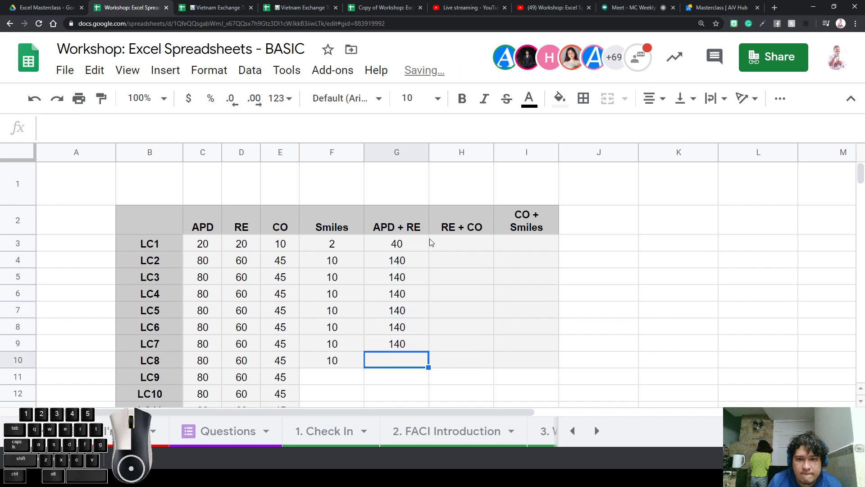
{"action": "key", "text": "ctrl+v"}
{"action": "key", "text": "Down"}
Review the pasted APD + RE formulas back up to LC1
{"action": "key", "text": "Up"}
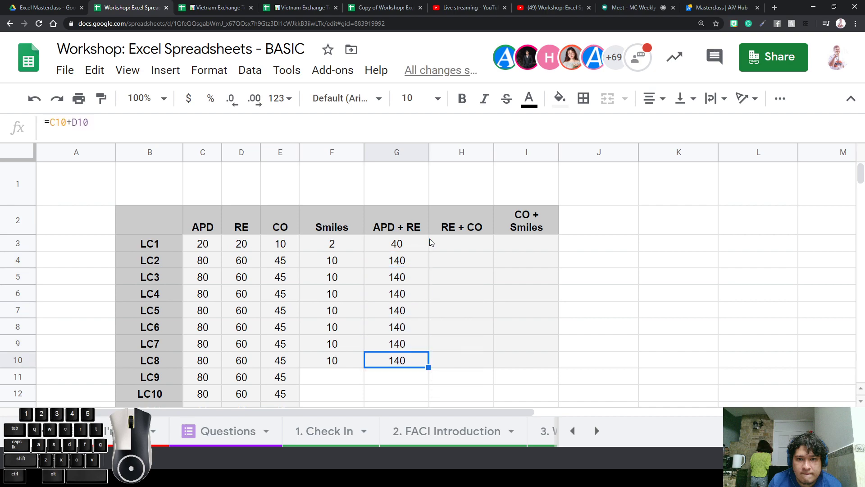
{"action": "key", "text": "Up"}
{"action": "key", "text": "Up"}
{"action": "key", "text": "Up"}
{"action": "key", "text": "Up"}
{"action": "key", "text": "Up"}
{"action": "key", "text": "Up"}
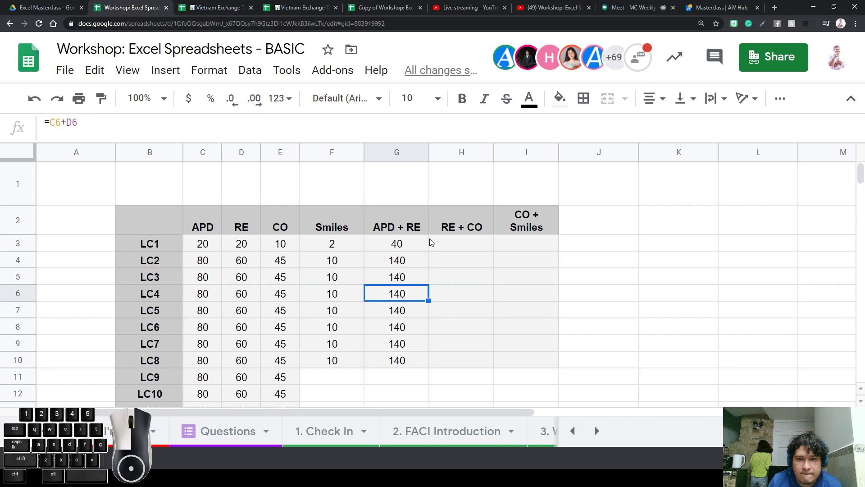
{"action": "key", "text": "Up"}
{"action": "key", "text": "Down"}
{"action": "key", "text": "Down"}
{"action": "key", "text": "Down"}
{"action": "key", "text": "Down"}
{"action": "key", "text": "Down"}
{"action": "key", "text": "Down"}
{"action": "key", "text": "Down"}
{"action": "key", "text": "Down"}
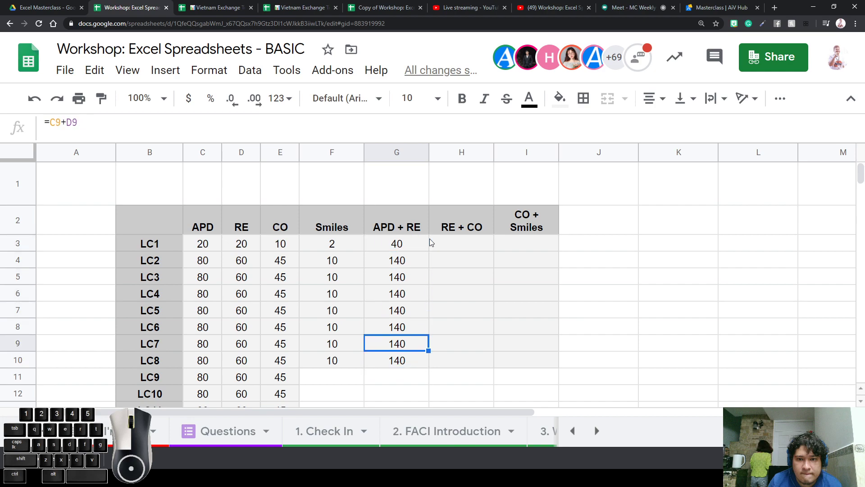
{"action": "key", "text": "Up"}
{"action": "key", "text": "Up"}
{"action": "key", "text": "Up"}
{"action": "key", "text": "Up"}
{"action": "key", "text": "Up"}
{"action": "key", "text": "Up"}
{"action": "key", "text": "Up"}
{"action": "key", "text": "Up"}
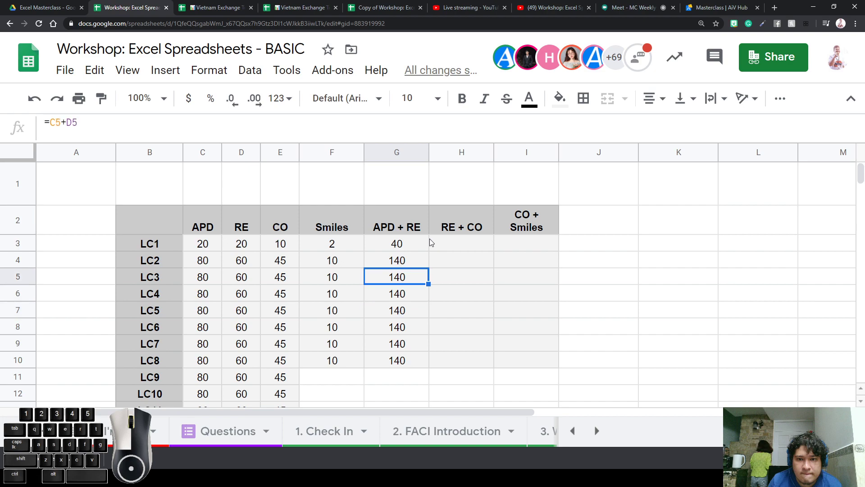
{"action": "key", "text": "Up"}
{"action": "key", "text": "Down"}
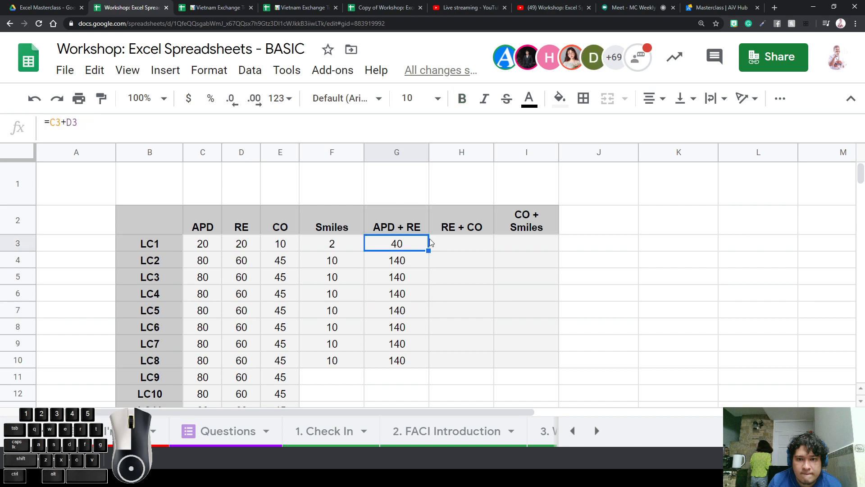
Paste the sum formula into the RE + CO cells for LC1 through LC4
{"action": "key", "text": "Right"}
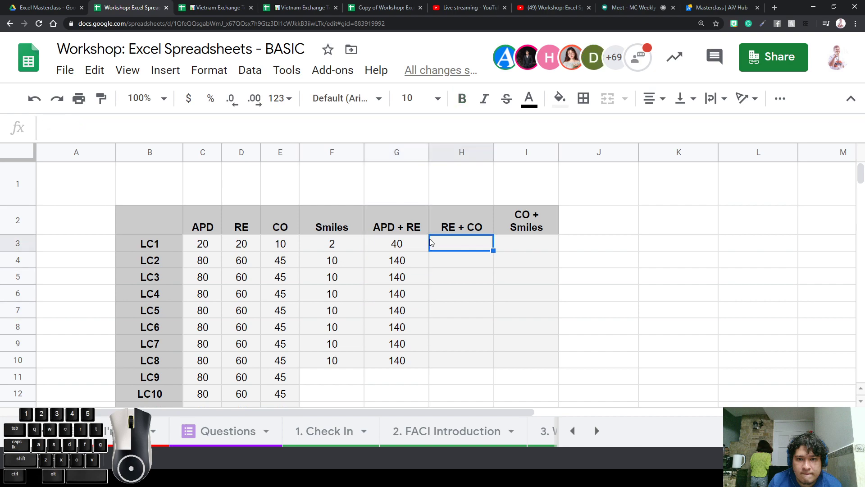
{"action": "type", "text": "30"}
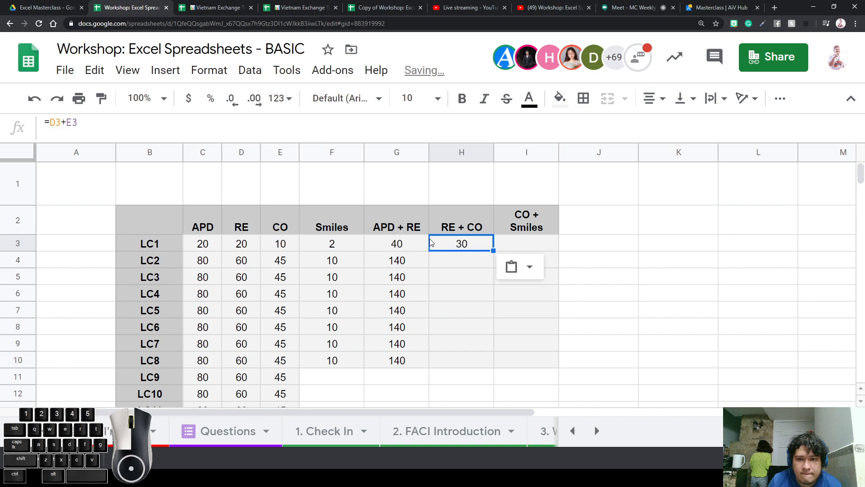
{"action": "key", "text": "Down"}
{"action": "type", "text": "105"}
{"action": "key", "text": "Down"}
{"action": "type", "text": "105"}
{"action": "key", "text": "Down"}
{"action": "type", "text": "105"}
{"action": "key", "text": "Down"}
{"action": "key", "text": "Up"}
{"action": "key", "text": "Up"}
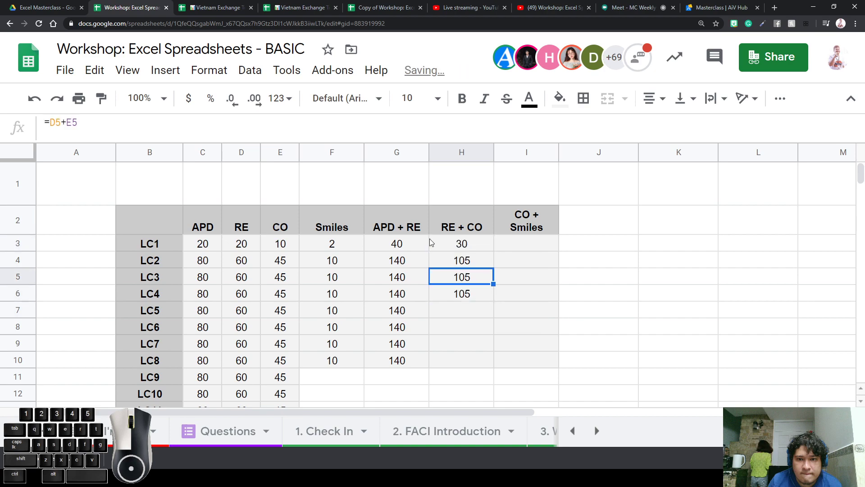
{"action": "key", "text": "Up"}
{"action": "key", "text": "Return"}
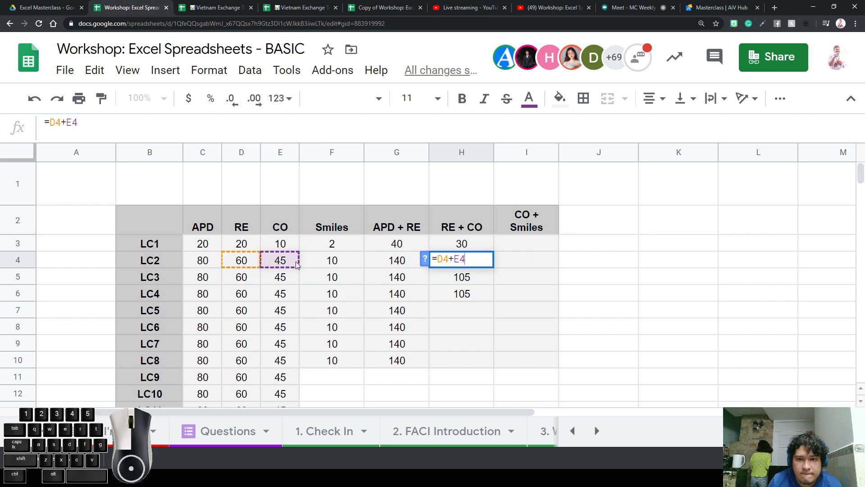
Check LC2's formula references and enter =D7+E7 for LC5's RE + CO
{"action": "left_click", "coordinate": [393, 258]}
{"action": "double_click", "coordinate": [398, 261]}
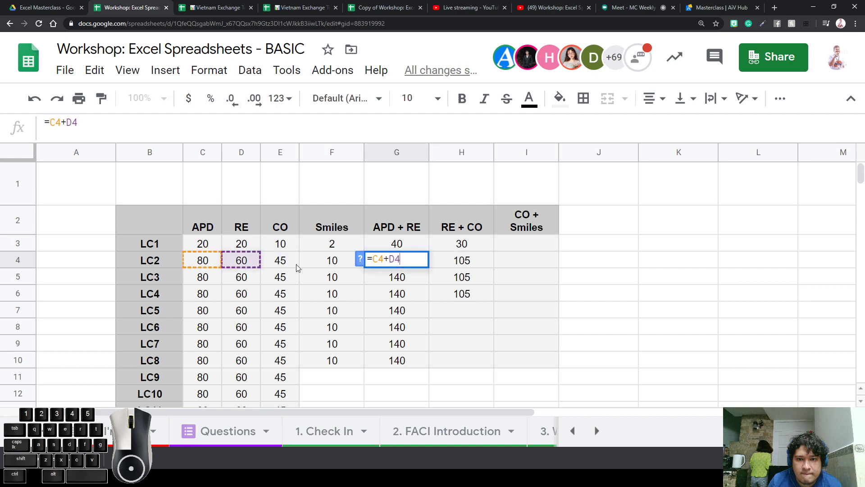
{"action": "double_click", "coordinate": [456, 258]}
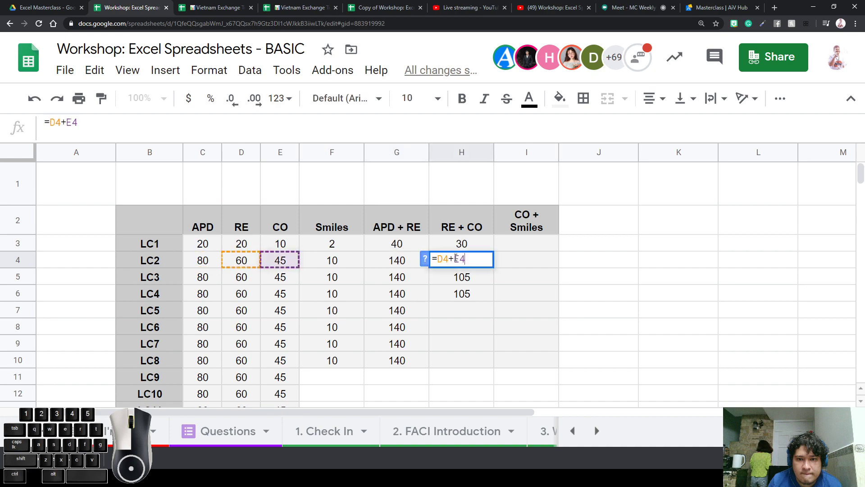
{"action": "left_click", "coordinate": [454, 306]}
{"action": "type", "text": "=D7+E7"}
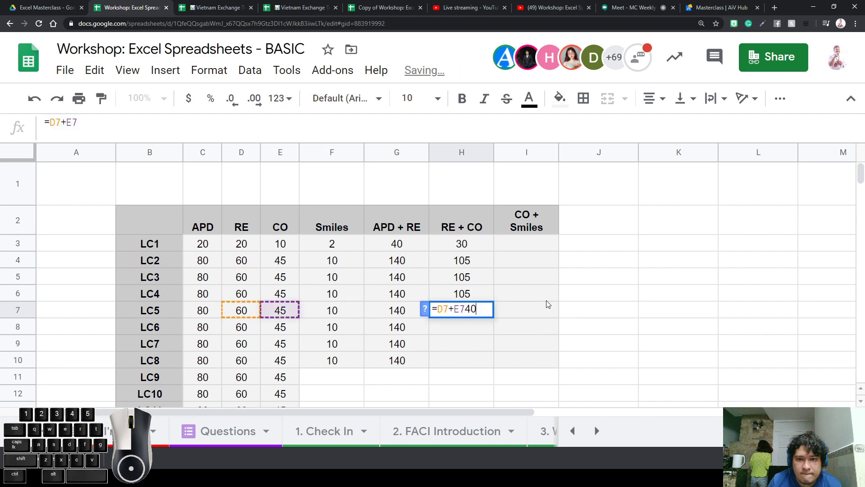
{"action": "key", "text": "Return"}
Paste the RE + CO sum formula for LC6 through LC8
{"action": "type", "text": "105"}
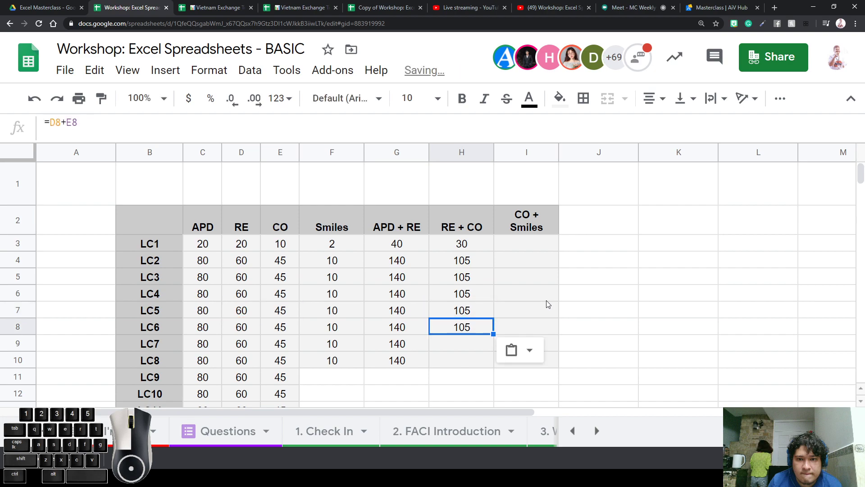
{"action": "key", "text": "Down"}
{"action": "key", "text": "ctrl+v"}
{"action": "key", "text": "Return"}
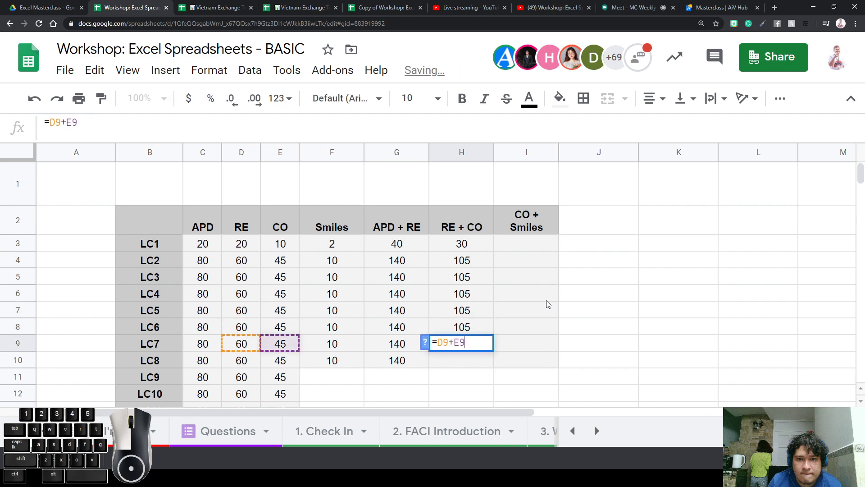
{"action": "key", "text": "Return"}
{"action": "type", "text": "105"}
Fill the CO + Smiles formula down through LC8
{"action": "key", "text": "Right"}
{"action": "key", "text": "Up"}
{"action": "key", "text": "Up"}
{"action": "key", "text": "Up"}
{"action": "key", "text": "Up"}
{"action": "key", "text": "Up"}
{"action": "key", "text": "Up"}
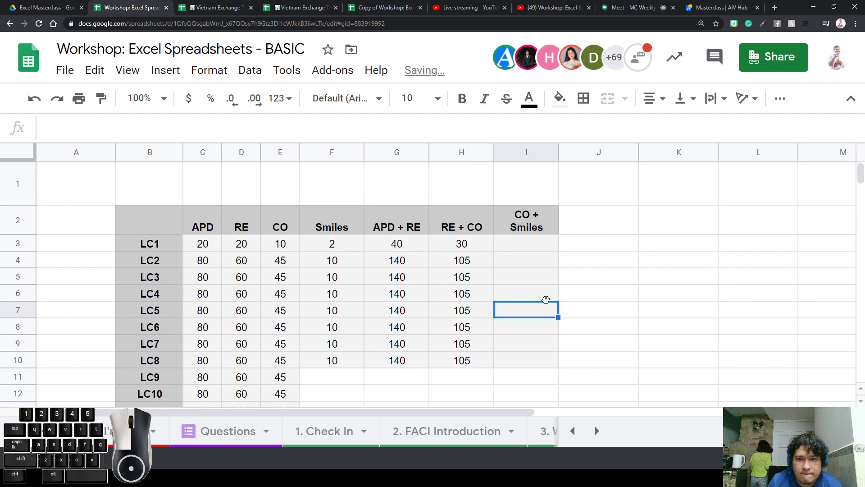
{"action": "key", "text": "Up"}
{"action": "key", "text": "ctrl+v"}
{"action": "key", "text": "Down"}
{"action": "key", "text": "ctrl+v"}
{"action": "key", "text": "Down"}
{"action": "key", "text": "ctrl+v"}
{"action": "key", "text": "Down"}
{"action": "key", "text": "ctrl+v"}
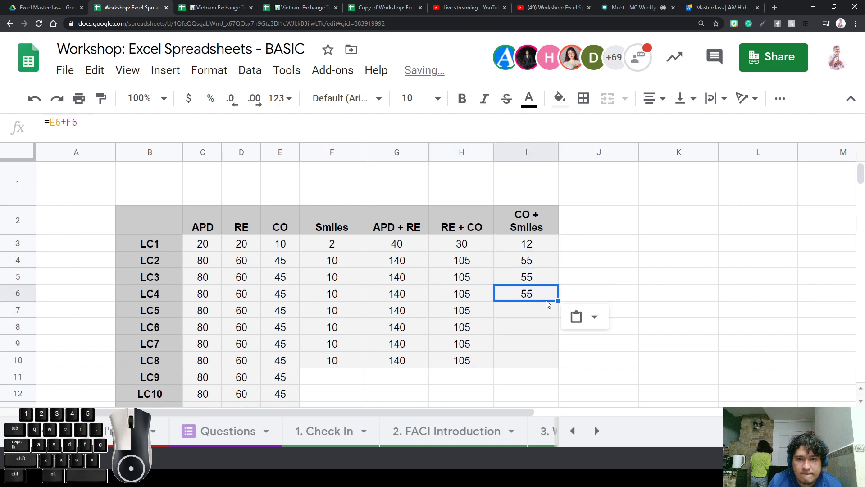
{"action": "key", "text": "Down"}
{"action": "key", "text": "ctrl+v"}
{"action": "key", "text": "Down"}
{"action": "key", "text": "ctrl+v"}
{"action": "key", "text": "Down"}
{"action": "key", "text": "ctrl+v"}
{"action": "key", "text": "Down"}
{"action": "key", "text": "ctrl+v"}
{"action": "key", "text": "Down"}
{"action": "key", "text": "Left"}
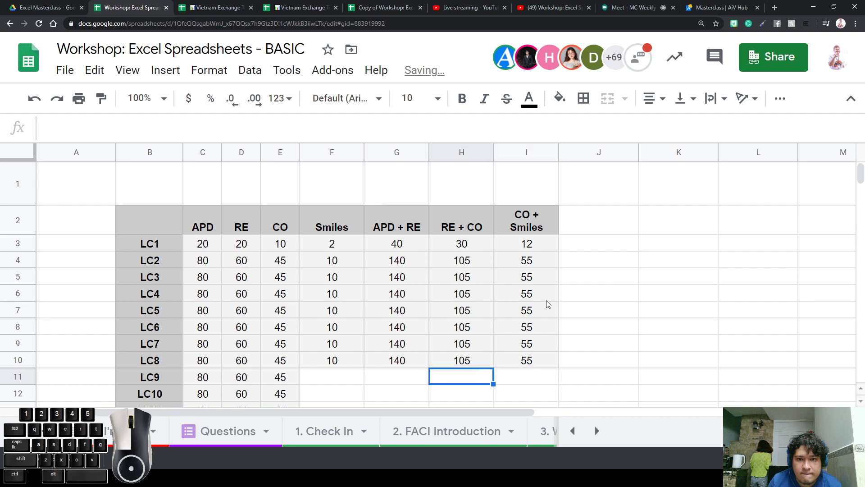
{"action": "key", "text": "Left"}
{"action": "key", "text": "Left"}
{"action": "key", "text": "Up"}
Enter Smiles values 5, 2, 4, 7, 8, 6, 1 from LC8 up to LC2
{"action": "type", "text": "5"}
{"action": "key", "text": "Up"}
{"action": "type", "text": "2"}
{"action": "key", "text": "Up"}
{"action": "type", "text": "4"}
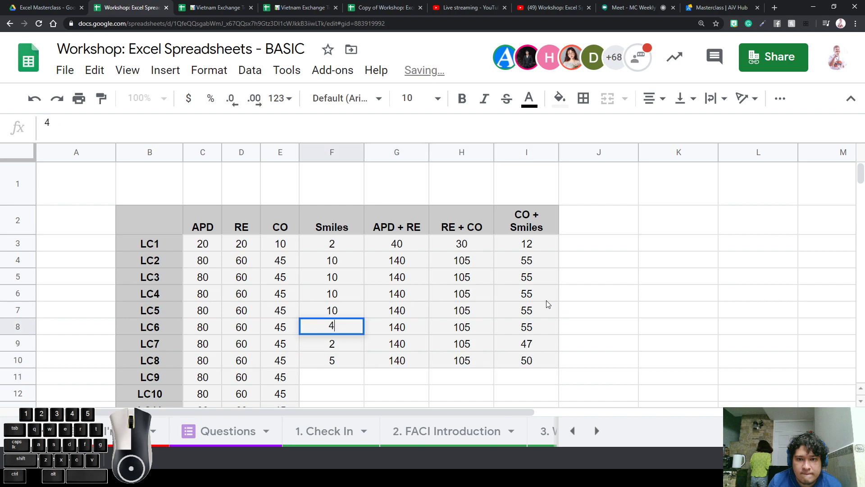
{"action": "key", "text": "Up"}
{"action": "type", "text": "7"}
{"action": "key", "text": "Up"}
{"action": "type", "text": "8"}
{"action": "key", "text": "Up"}
{"action": "type", "text": "6"}
{"action": "key", "text": "Up"}
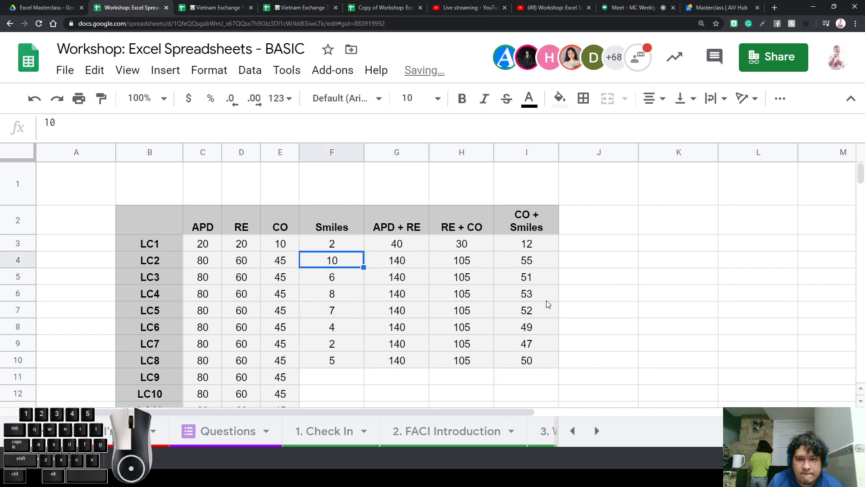
{"action": "type", "text": "1"}
{"action": "key", "text": "Up"}
{"action": "left_click", "coordinate": [593, 311]}
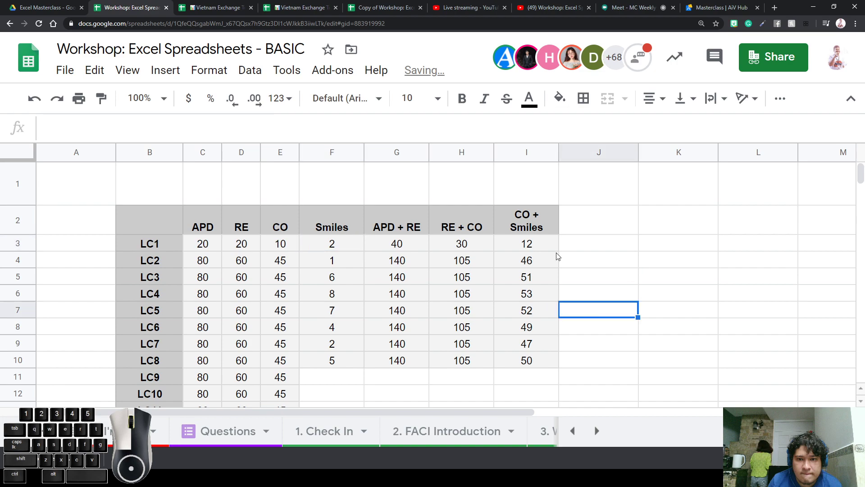
Delete all sum results in the three sum columns for LC1–LC8
{"action": "left_click_drag", "start_coordinate": [555, 246], "coordinate": [367, 358]}
{"action": "left_click", "coordinate": [411, 282]}
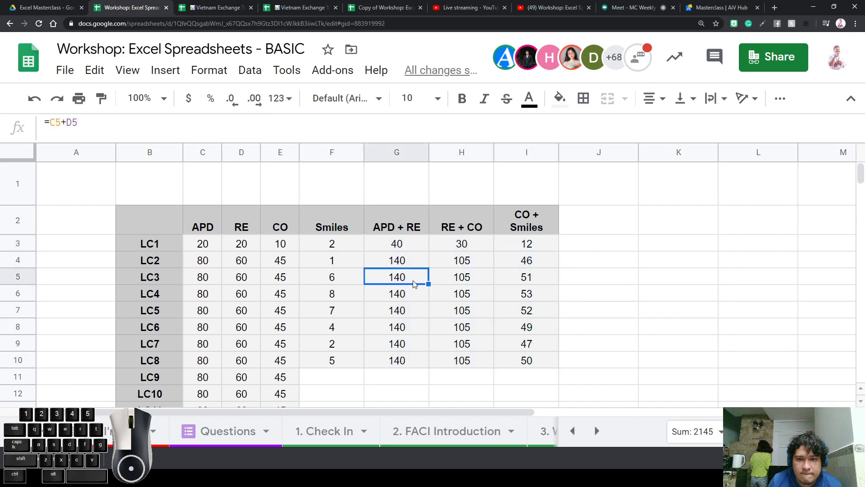
{"action": "left_click", "coordinate": [405, 245]}
{"action": "left_click", "coordinate": [344, 220]}
{"action": "left_click", "coordinate": [392, 222]}
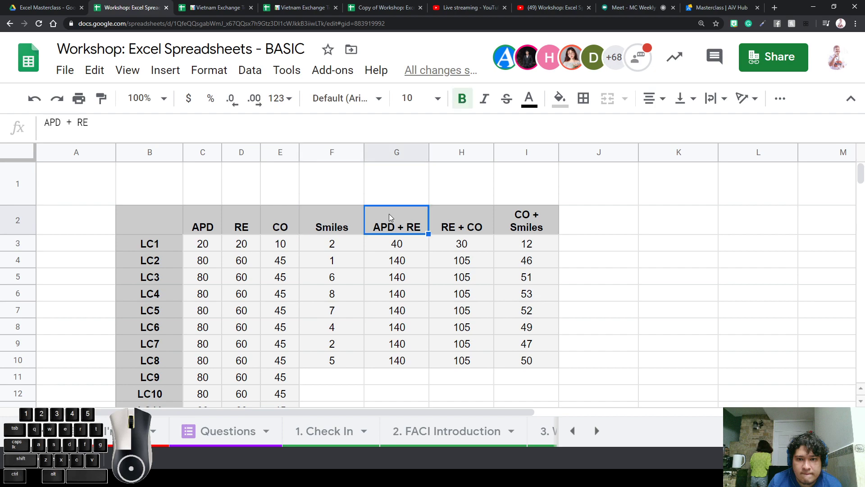
{"action": "left_click", "coordinate": [401, 150]}
{"action": "left_click_drag", "start_coordinate": [399, 246], "coordinate": [544, 316]}
{"action": "left_click", "coordinate": [401, 248]}
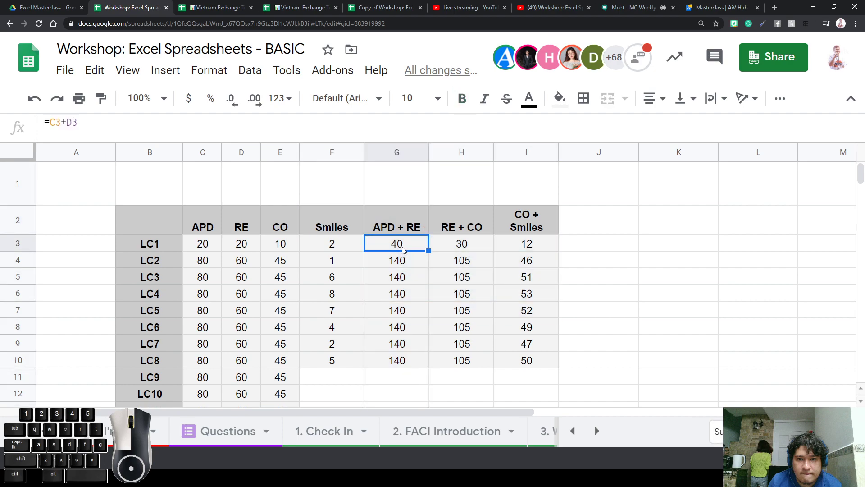
{"action": "left_click_drag", "start_coordinate": [397, 361], "coordinate": [525, 250]}
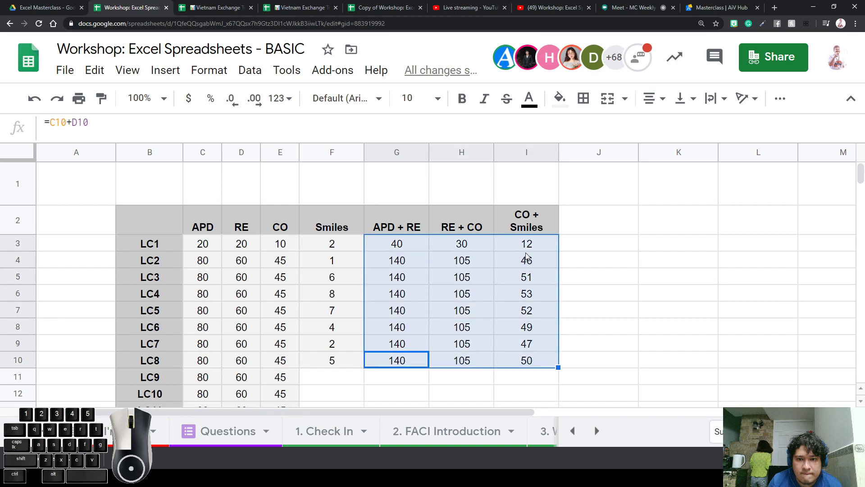
{"action": "key", "text": "Delete"}
Enter =C3+D3 in LC1's APD + RE cell
{"action": "left_click", "coordinate": [402, 250]}
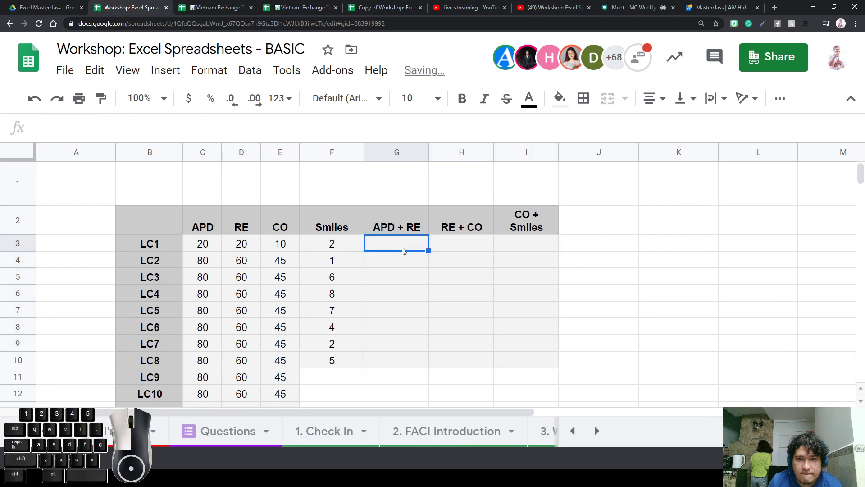
{"action": "type", "text": "="}
{"action": "left_click", "coordinate": [204, 247]}
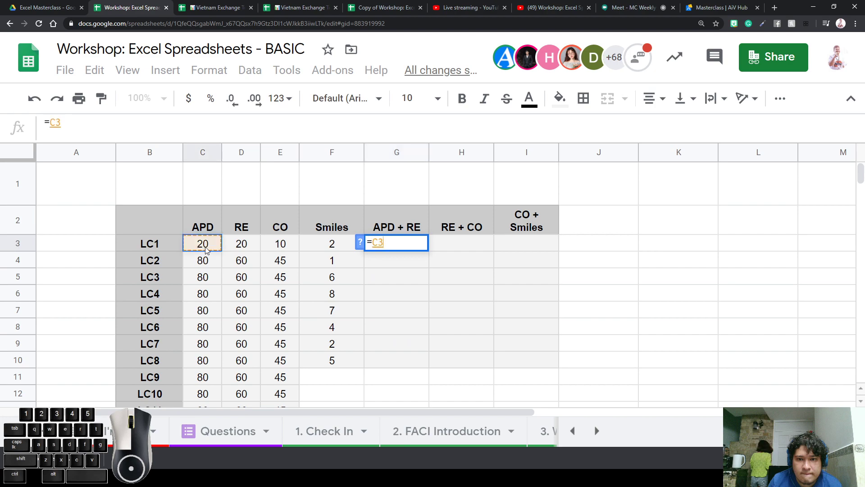
{"action": "type", "text": "+"}
{"action": "left_click", "coordinate": [249, 245]}
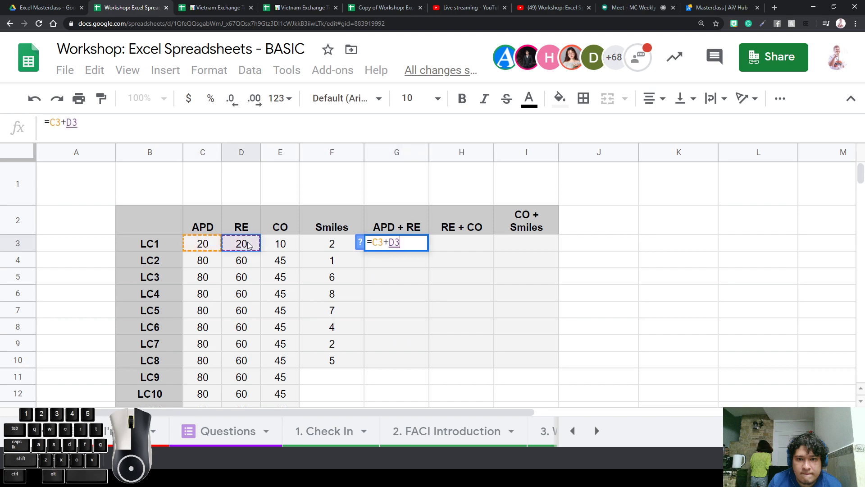
{"action": "key", "text": "Return"}
Enter =D3+E3 in LC1's RE + CO cell
{"action": "key", "text": "Up"}
{"action": "key", "text": "Right"}
{"action": "type", "text": "="}
{"action": "key", "text": "Tab"}
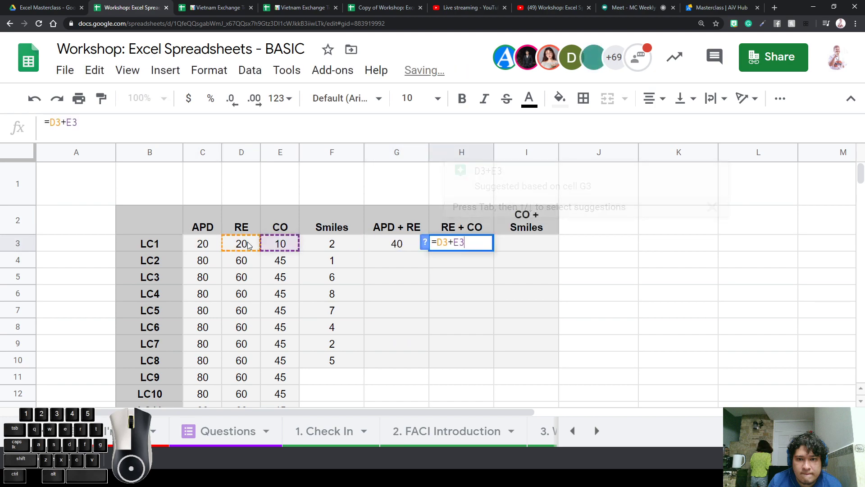
{"action": "key", "text": "Return"}
{"action": "left_click", "coordinate": [248, 244]}
{"action": "left_click", "coordinate": [450, 244]}
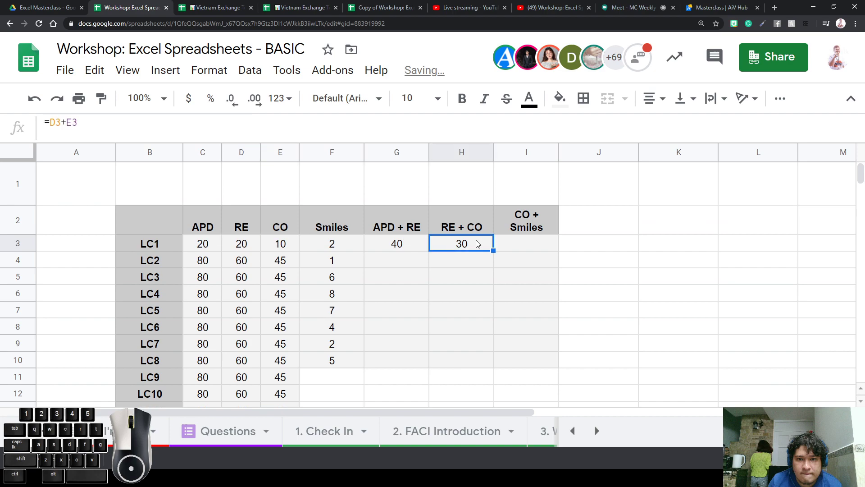
{"action": "key", "text": "Delete"}
{"action": "type", "text": "="}
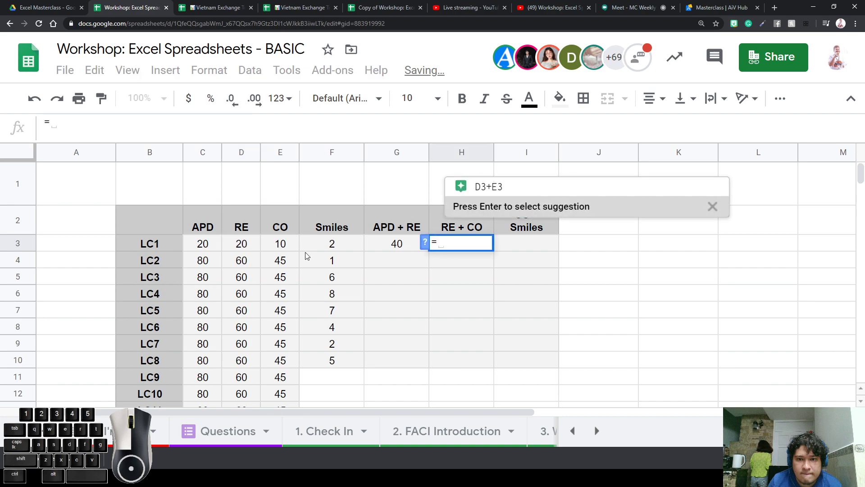
{"action": "left_click", "coordinate": [245, 244]}
{"action": "type", "text": "+"}
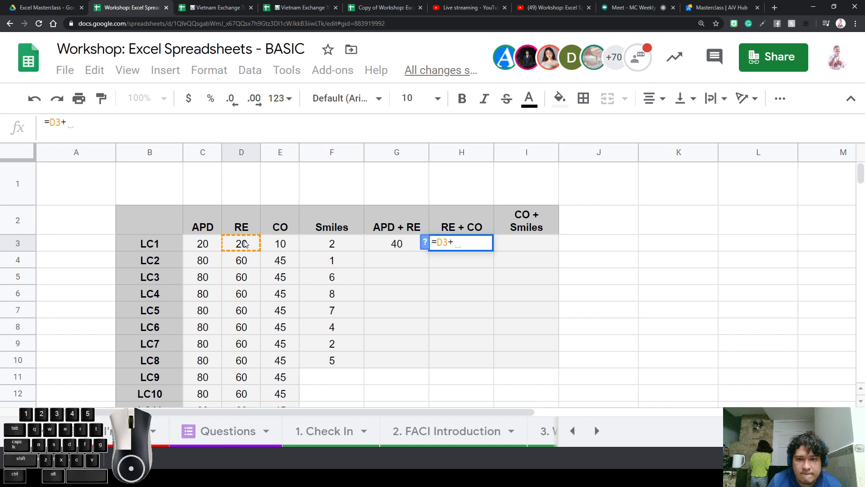
{"action": "left_click", "coordinate": [281, 249]}
{"action": "key", "text": "Return"}
Enter =E3+F3 in LC1's CO + Smiles cell
{"action": "key", "text": "Up"}
{"action": "key", "text": "Right"}
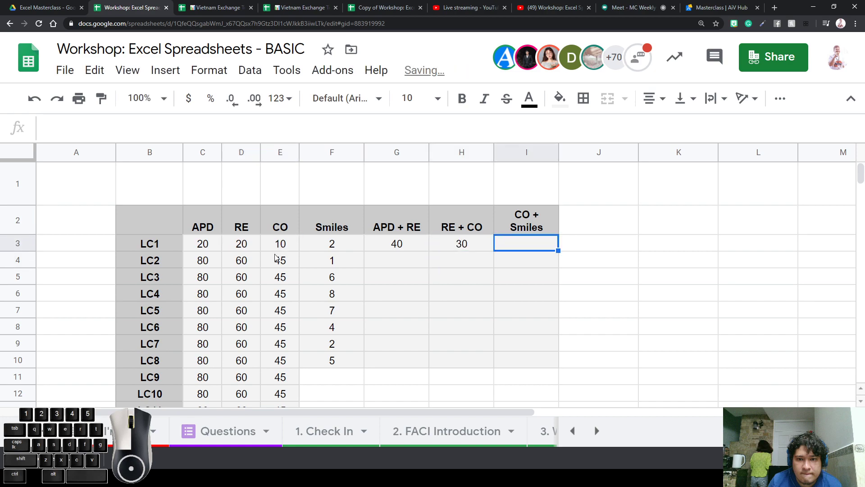
{"action": "type", "text": "="}
{"action": "left_click", "coordinate": [281, 248]}
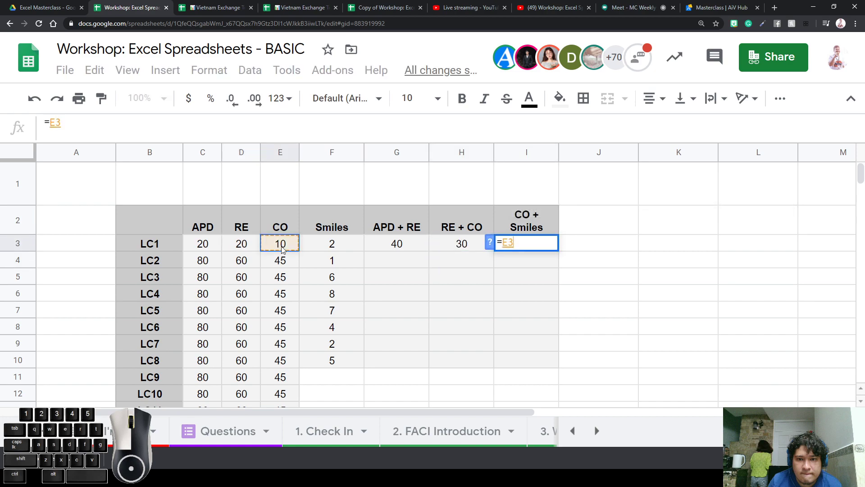
{"action": "type", "text": "+"}
{"action": "left_click", "coordinate": [316, 244]}
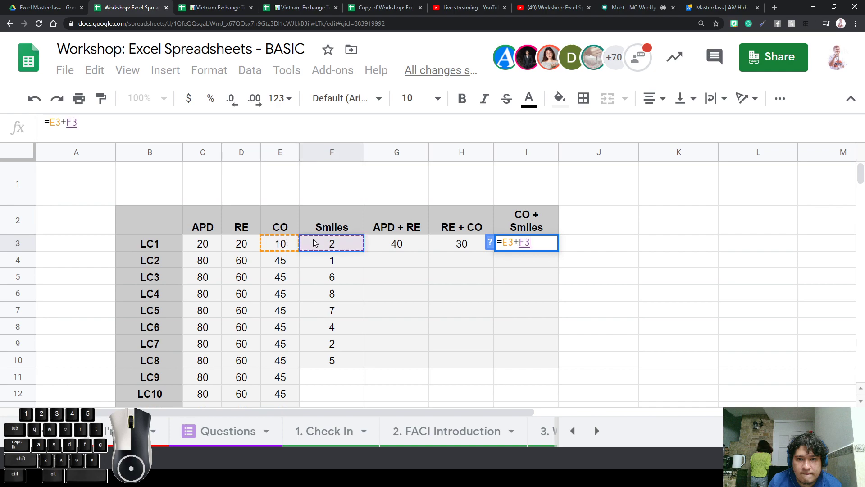
{"action": "key", "text": "Return"}
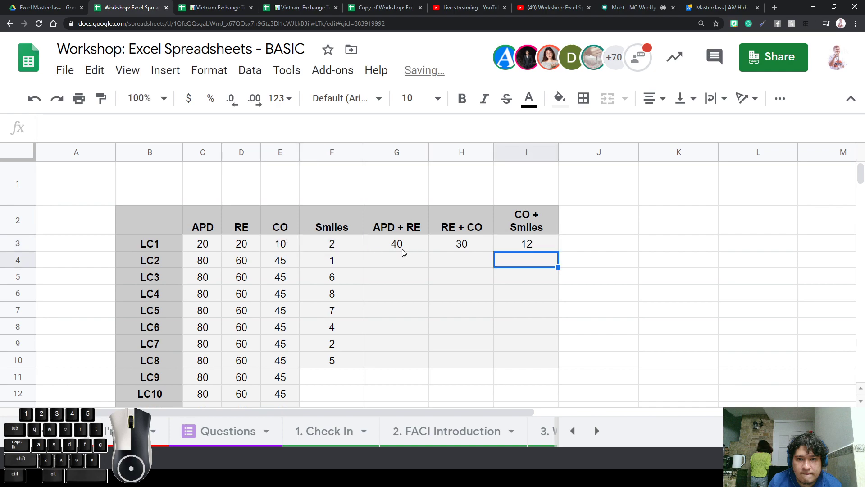
Copy the APD + RE formula and paste it across G3:I10
{"action": "left_click", "coordinate": [402, 248]}
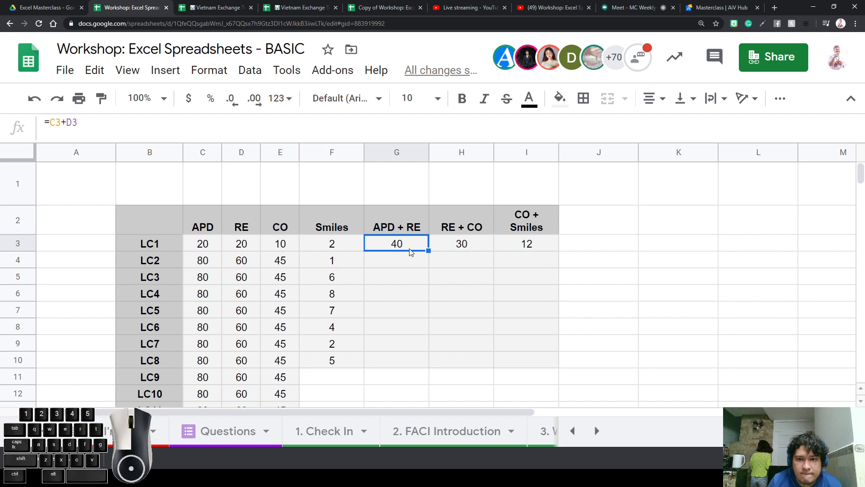
{"action": "key", "text": "ctrl+c"}
{"action": "left_click_drag", "start_coordinate": [409, 249], "coordinate": [521, 360]}
{"action": "double_click", "coordinate": [522, 360]}
{"action": "left_click", "coordinate": [394, 257]}
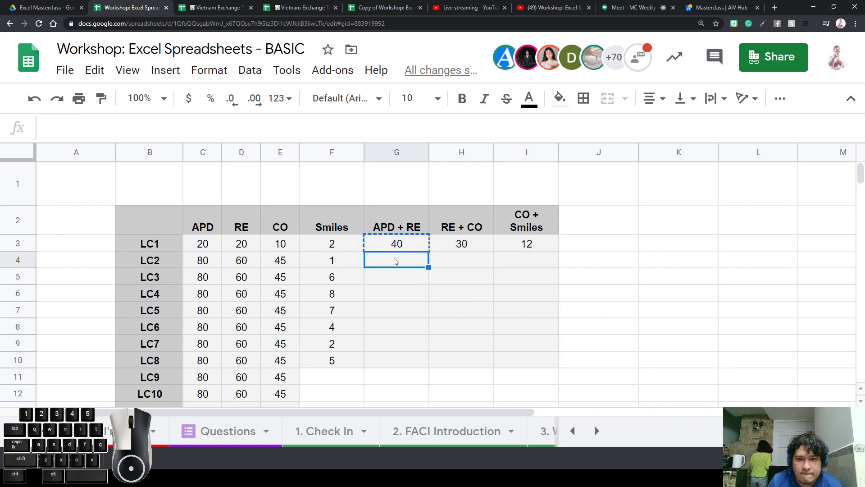
{"action": "left_click_drag", "start_coordinate": [397, 246], "coordinate": [517, 363]}
{"action": "key", "text": "ctrl+v"}
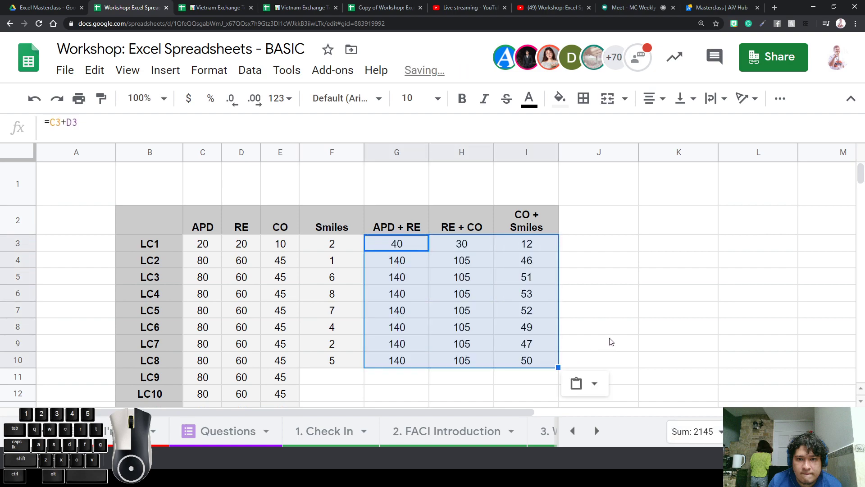
{"action": "left_click", "coordinate": [648, 319]}
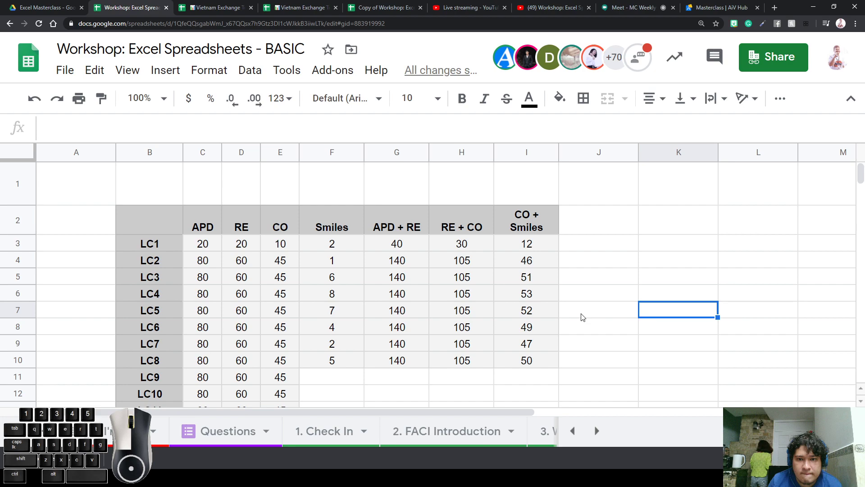
Insert a blank column left of column D, between APD and RE
{"action": "right_click", "coordinate": [444, 157]}
{"action": "left_click", "coordinate": [283, 201]}
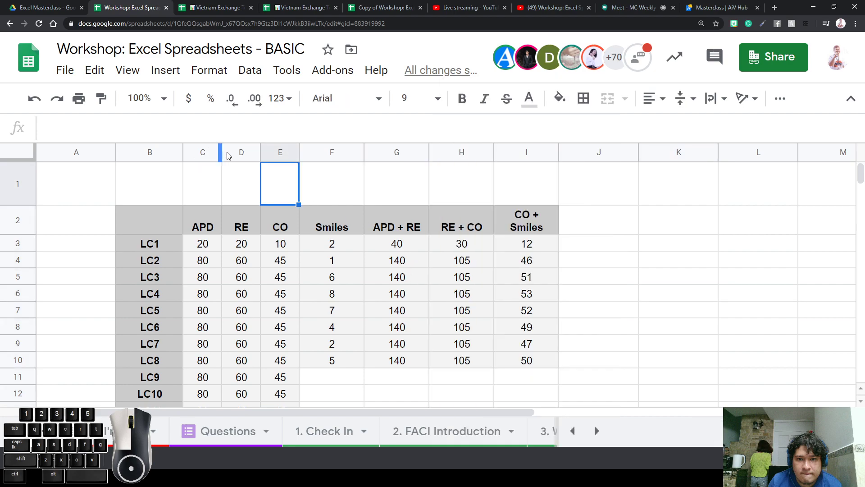
{"action": "right_click", "coordinate": [229, 155]}
{"action": "left_click", "coordinate": [266, 209]}
{"action": "left_click", "coordinate": [242, 241]}
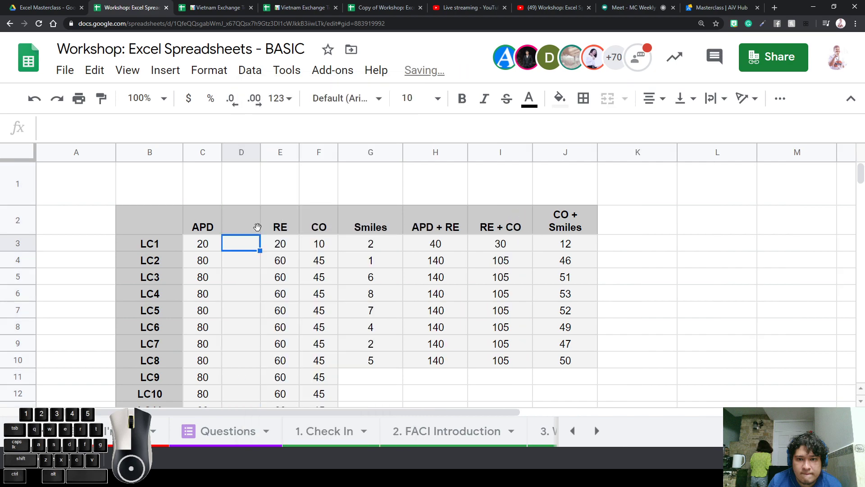
Head the new column 'f' and enter the filler text 'sadk;hjbfsdjhobf' for LC1
{"action": "left_click", "coordinate": [244, 215]}
{"action": "type", "text": "FEEDBACK"}
{"action": "key", "text": "Return"}
{"action": "type", "text": "sadk;hjbfsdjhobf"}
{"action": "key", "text": "Up"}
{"action": "type", "text": "f"}
{"action": "key", "text": "Down"}
{"action": "key", "text": "Down"}
{"action": "key", "text": "Up"}
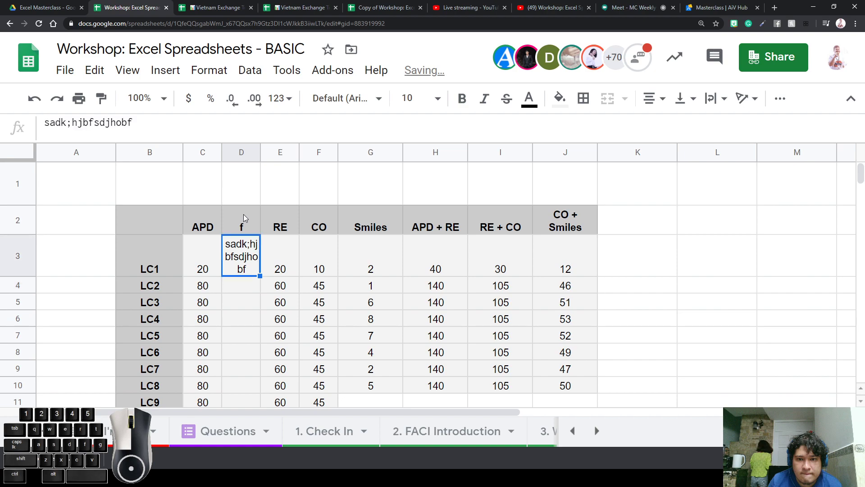
Copy the filler text down into the remaining LC rows of column f (D4:D8)
{"action": "key", "text": "ctrl+c"}
{"action": "key", "text": "Down"}
{"action": "key", "text": "ctrl+Down"}
{"action": "key", "text": "ctrl+v"}
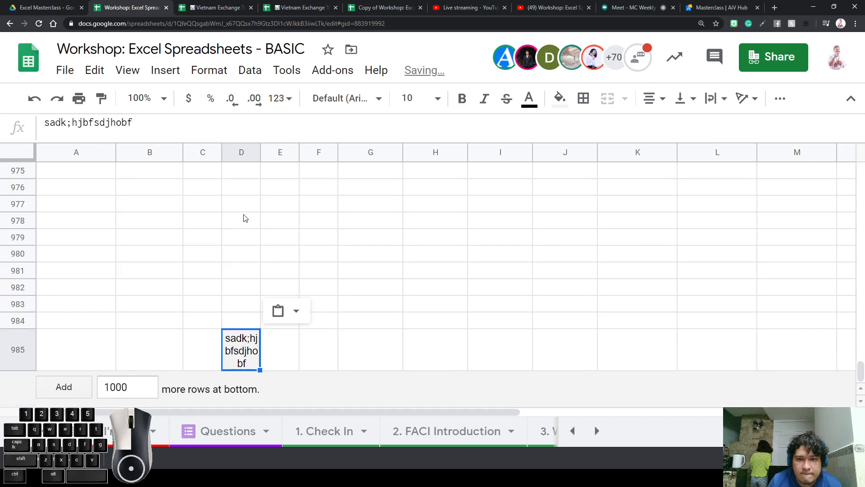
{"action": "key", "text": "ctrl+Up"}
{"action": "key", "text": "Down"}
{"action": "key", "text": "ctrl+v"}
{"action": "key", "text": "Down"}
{"action": "key", "text": "ctrl+v"}
{"action": "key", "text": "Down"}
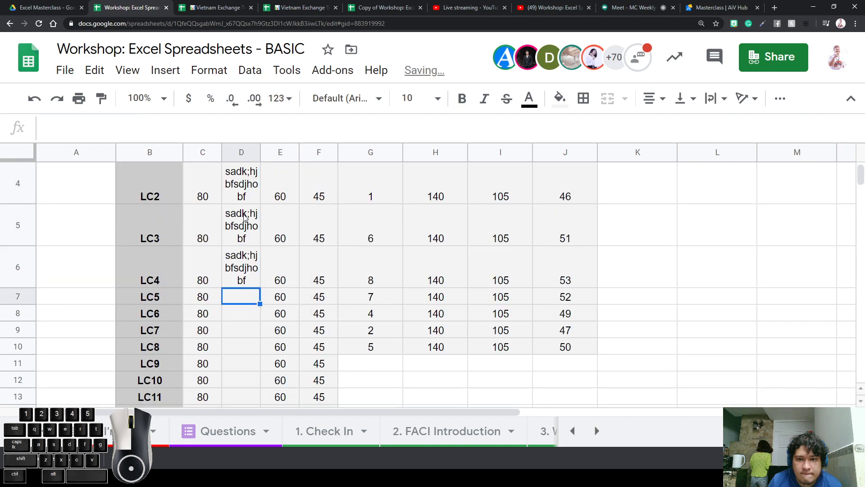
{"action": "key", "text": "ctrl+v"}
{"action": "key", "text": "Down"}
{"action": "key", "text": "ctrl+v"}
{"action": "key", "text": "Down"}
Widen column f so its filler text fits on one line
{"action": "scroll", "coordinate": [244, 216], "scroll_direction": "up", "scroll_amount": 3}
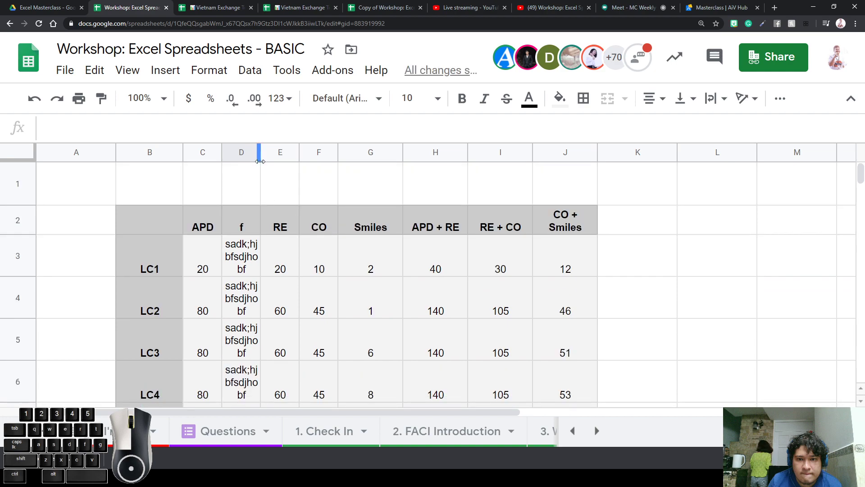
{"action": "left_click_drag", "start_coordinate": [261, 153], "coordinate": [327, 154]}
{"action": "left_click", "coordinate": [489, 268]}
Select the table's Smiles values and sum results to check their totals
{"action": "key", "text": "shift+Left"}
{"action": "left_click", "coordinate": [467, 247]}
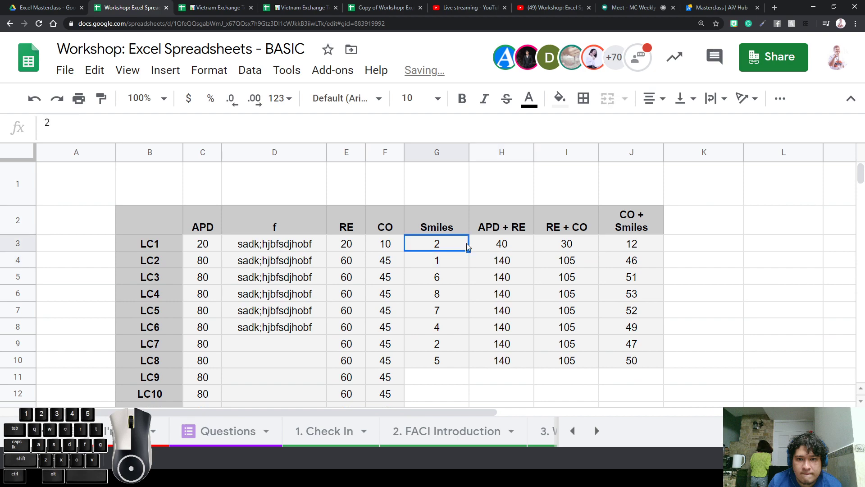
{"action": "left_click_drag", "start_coordinate": [446, 244], "coordinate": [610, 341]}
{"action": "left_click_drag", "start_coordinate": [567, 296], "coordinate": [556, 279]}
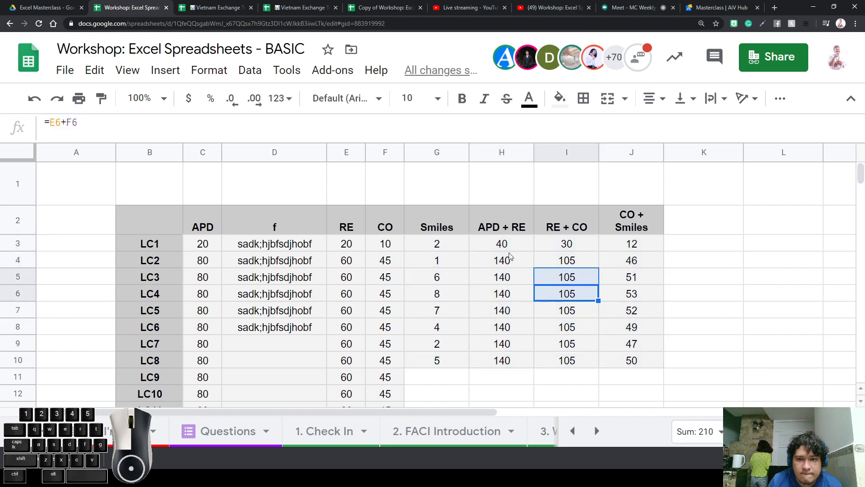
{"action": "left_click_drag", "start_coordinate": [505, 244], "coordinate": [640, 362]}
Clear the sum columns and enter =E3+F3 in I3, giving an RE + CO of 30
{"action": "key", "text": "Delete"}
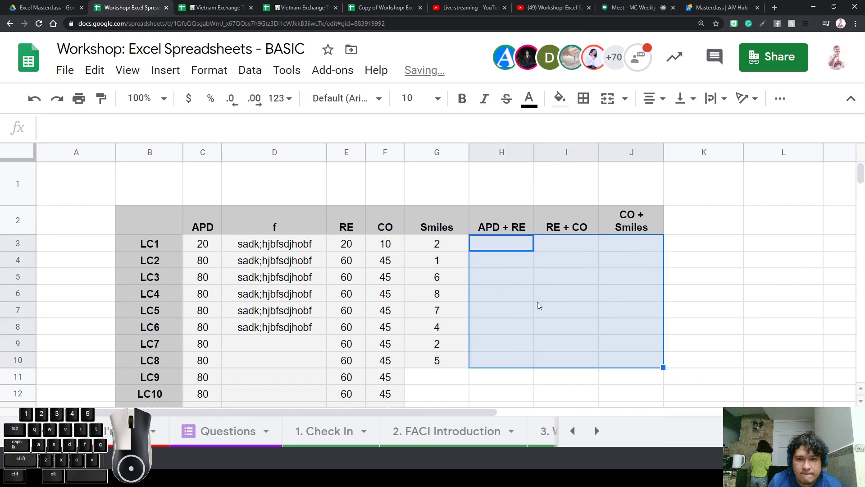
{"action": "left_click", "coordinate": [500, 245]}
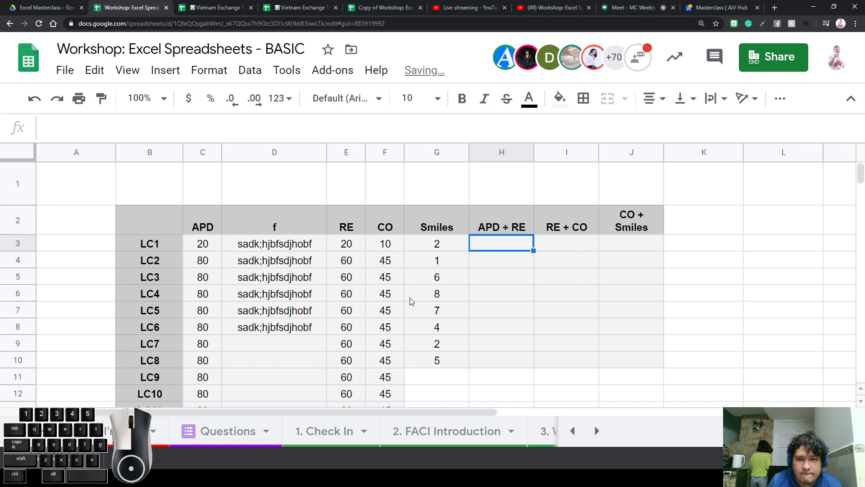
{"action": "type", "text": "="}
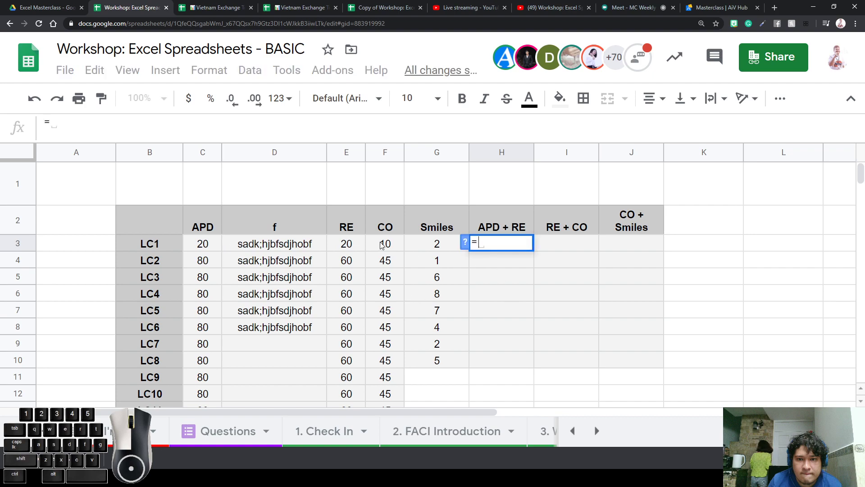
{"action": "key", "text": "Escape"}
{"action": "left_click", "coordinate": [552, 249]}
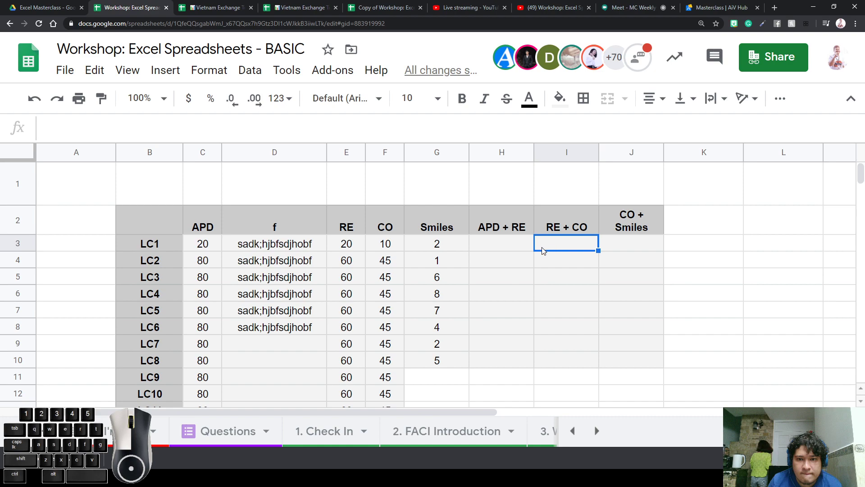
{"action": "type", "text": "="}
{"action": "left_click", "coordinate": [353, 247]}
{"action": "type", "text": "+"}
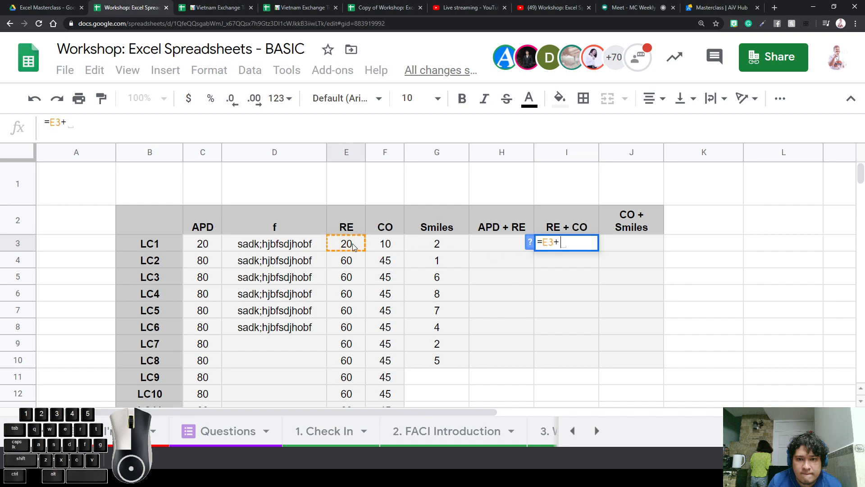
{"action": "left_click", "coordinate": [393, 251]}
{"action": "key", "text": "Return"}
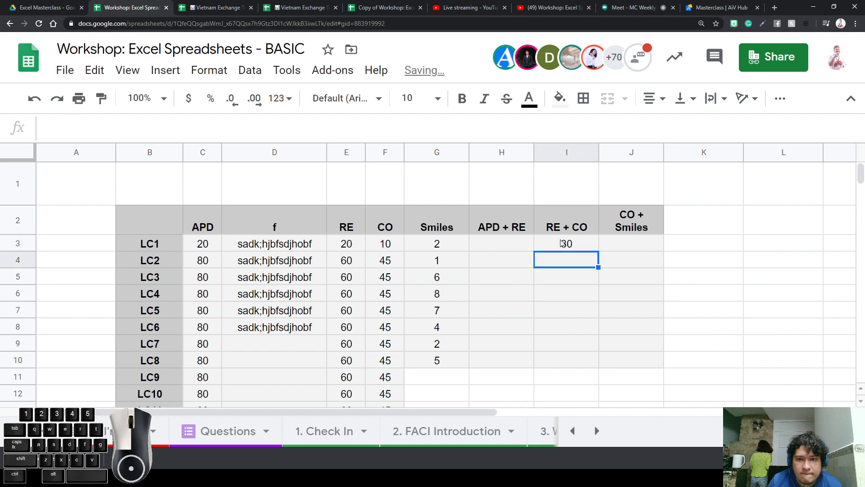
Copy the I3 formula into H3, where it becomes =D3+E3 and shows #VALUE!
{"action": "left_click", "coordinate": [561, 243]}
{"action": "key", "text": "ctrl+c"}
{"action": "key", "text": "Left"}
{"action": "key", "text": "ctrl+v"}
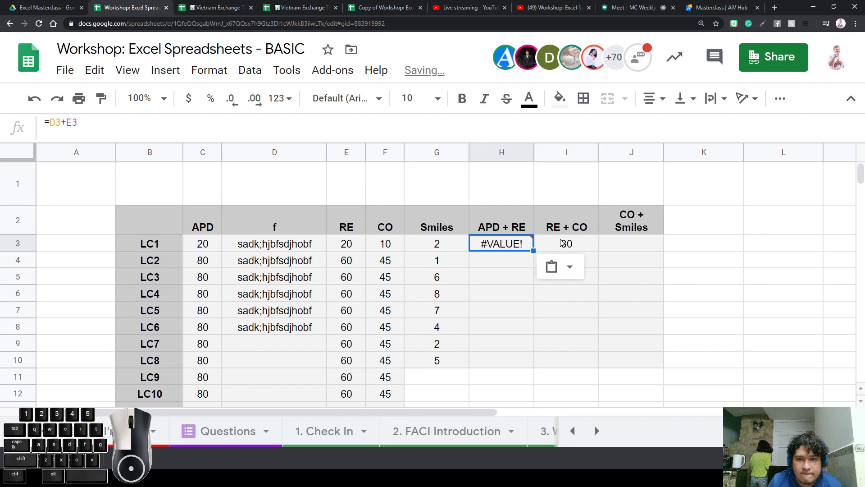
{"action": "left_click", "coordinate": [619, 317]}
Select column f's header and text cells to inspect them
{"action": "left_click_drag", "start_coordinate": [276, 252], "coordinate": [289, 282]}
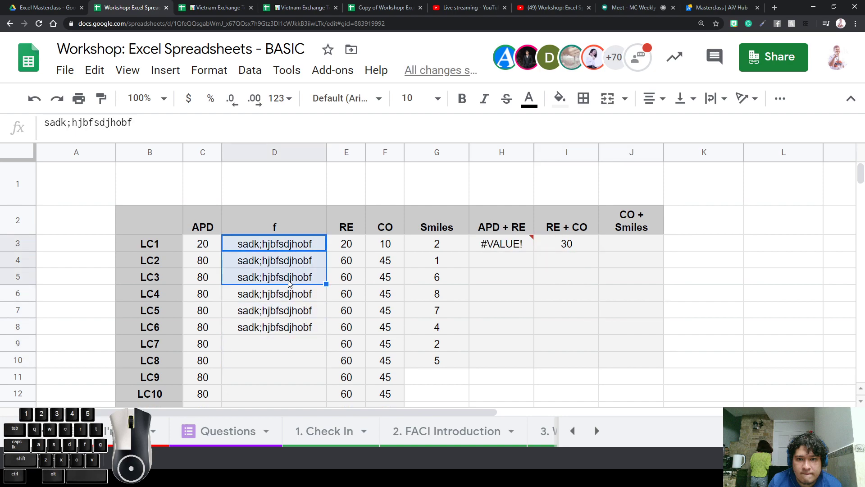
{"action": "left_click", "coordinate": [290, 281]}
{"action": "left_click_drag", "start_coordinate": [290, 326], "coordinate": [291, 232]}
{"action": "left_click", "coordinate": [291, 227]}
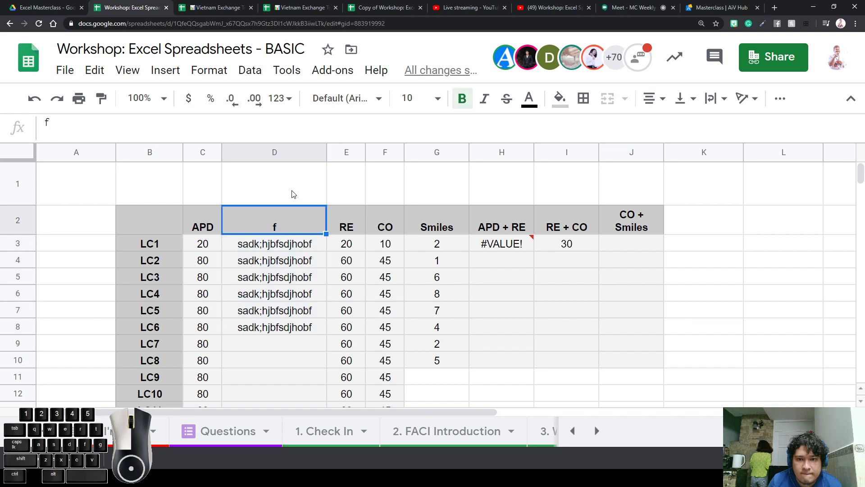
{"action": "left_click", "coordinate": [292, 154]}
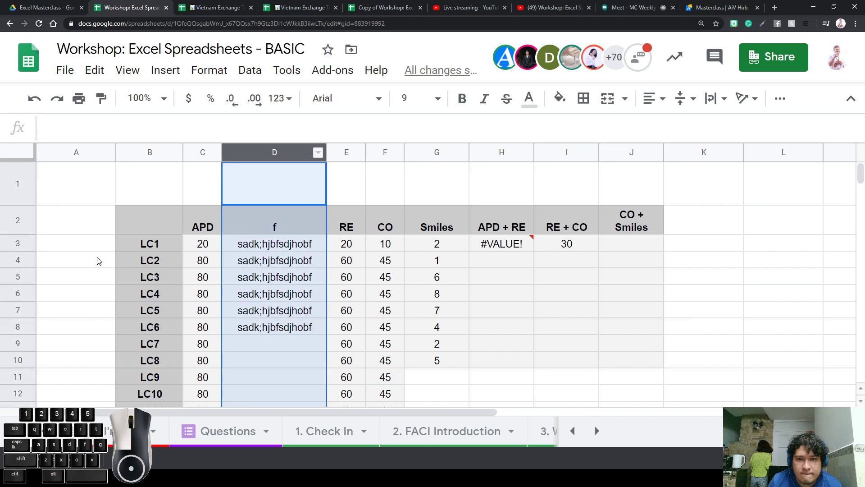
Compare the filler text in D3 with the number 20 in E3
{"action": "left_click", "coordinate": [295, 246]}
{"action": "triple_click", "coordinate": [295, 246]}
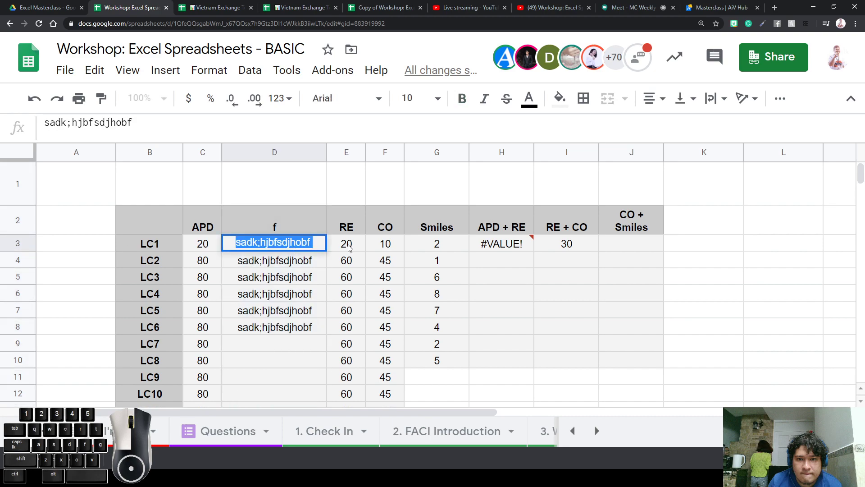
{"action": "left_click", "coordinate": [349, 245]}
{"action": "double_click", "coordinate": [348, 244]}
{"action": "left_click", "coordinate": [300, 245]}
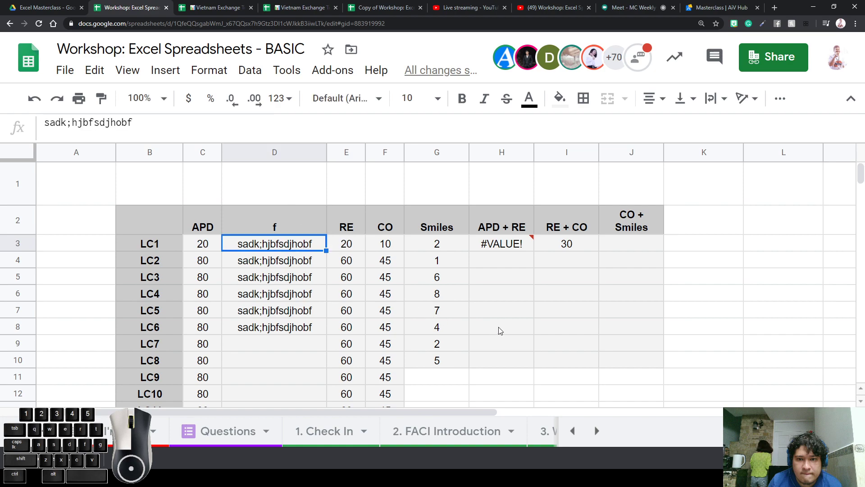
{"action": "key", "text": "ctrl+minus"}
{"action": "key", "text": "ctrl+minus"}
{"action": "key", "text": "ctrl+minus"}
{"action": "key", "text": "ctrl+minus"}
{"action": "key", "text": "ctrl+minus"}
{"action": "key", "text": "ctrl+minus"}
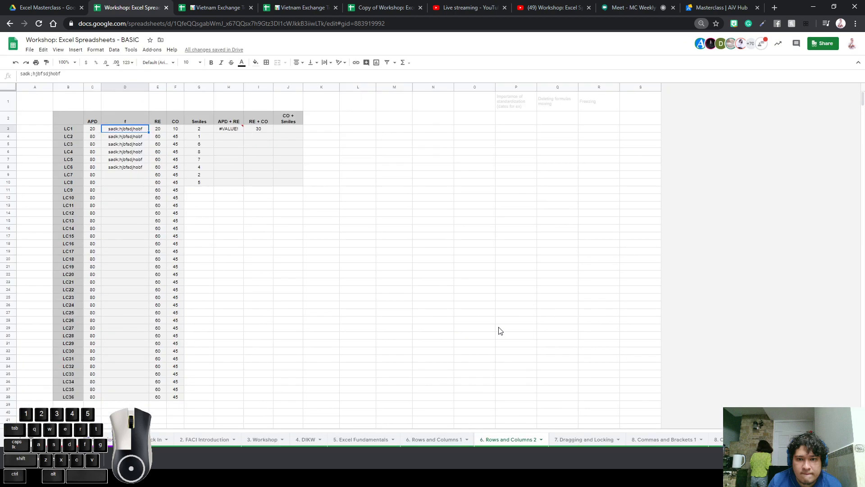
{"action": "key", "text": "ctrl+plus"}
{"action": "key", "text": "ctrl+plus"}
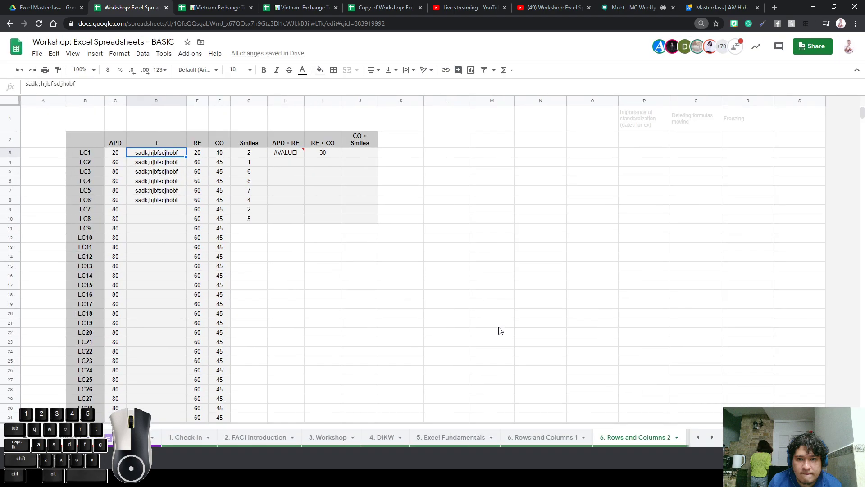
{"action": "left_click", "coordinate": [323, 191]}
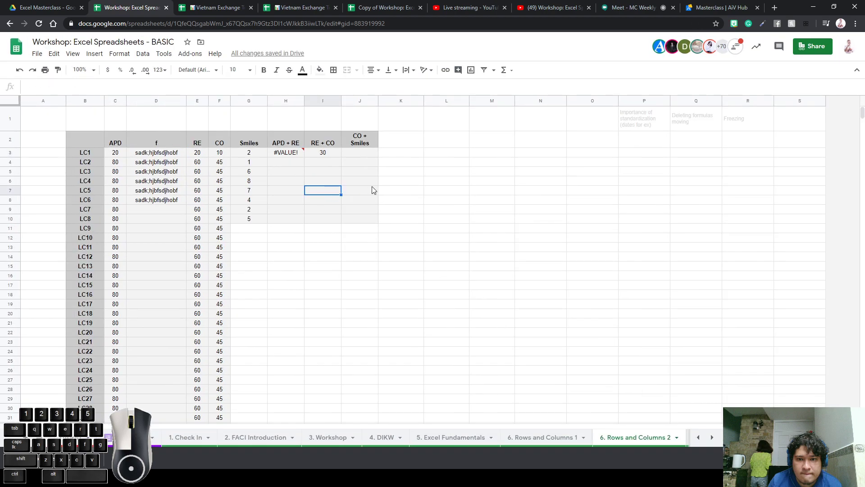
Delete the text column f and clear the broken #REF! formula from G3
{"action": "left_click", "coordinate": [158, 100]}
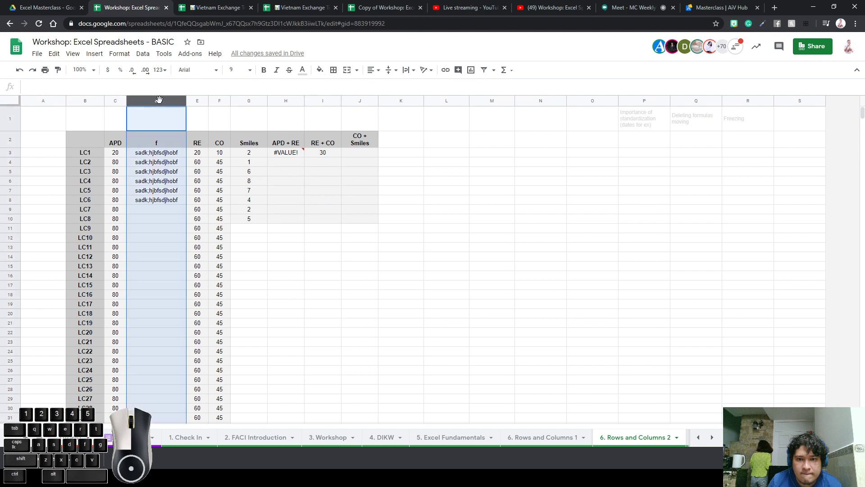
{"action": "right_click", "coordinate": [159, 100]}
{"action": "left_click", "coordinate": [198, 201]}
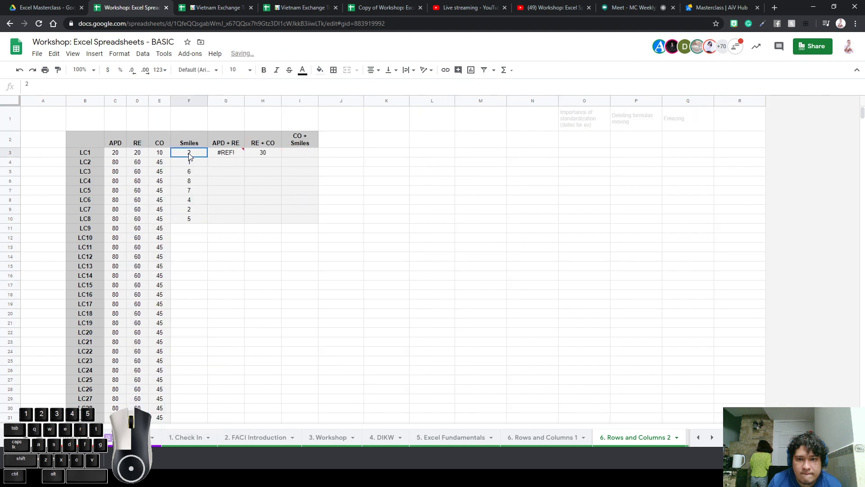
{"action": "left_click", "coordinate": [227, 155]}
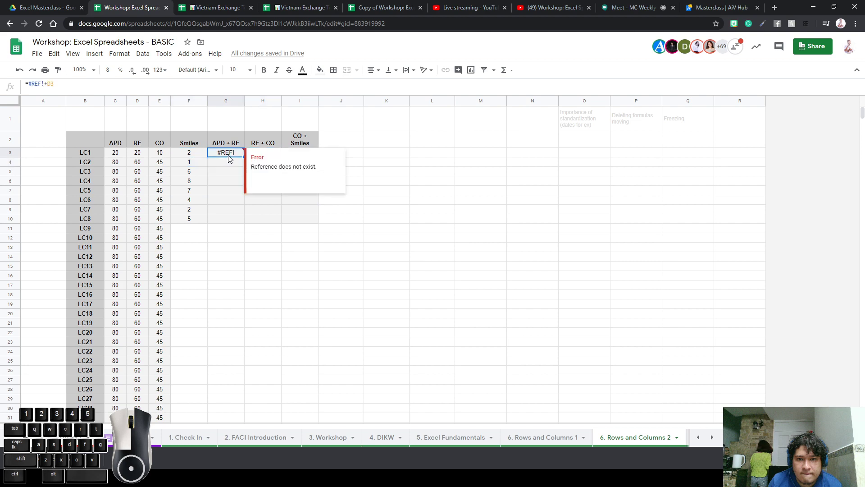
{"action": "key", "text": "Delete"}
Copy the RE + CO formula from H3 across G3:I10
{"action": "left_click", "coordinate": [290, 216]}
{"action": "left_click", "coordinate": [248, 153]}
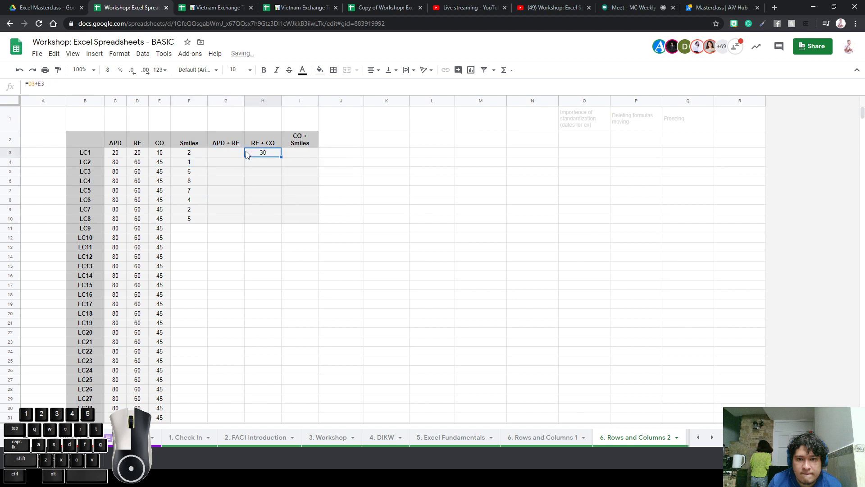
{"action": "key", "text": "ctrl+c"}
{"action": "left_click_drag", "start_coordinate": [230, 154], "coordinate": [304, 222]}
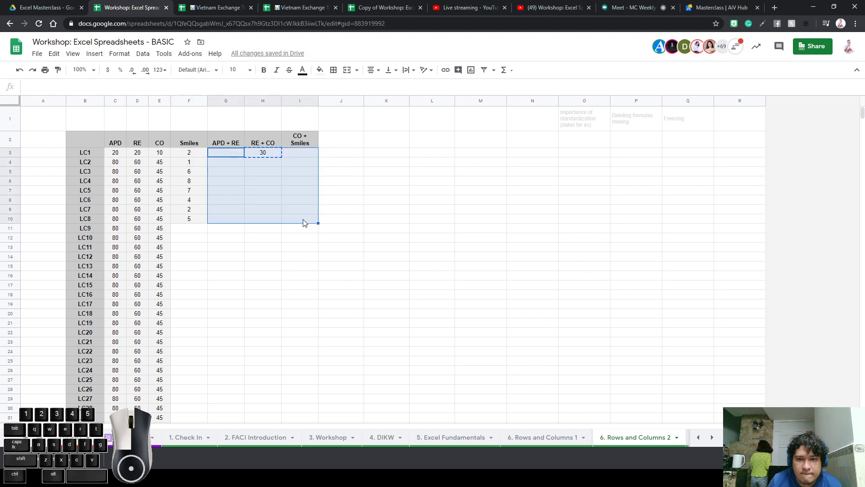
{"action": "key", "text": "ctrl+v"}
{"action": "left_click", "coordinate": [298, 239]}
Copy the filled block F3:I10 down into rows 11–38
{"action": "left_click_drag", "start_coordinate": [179, 153], "coordinate": [311, 220]}
{"action": "left_click_drag", "start_coordinate": [207, 229], "coordinate": [309, 287]}
{"action": "scroll", "coordinate": [297, 283], "scroll_direction": "up", "scroll_amount": 5}
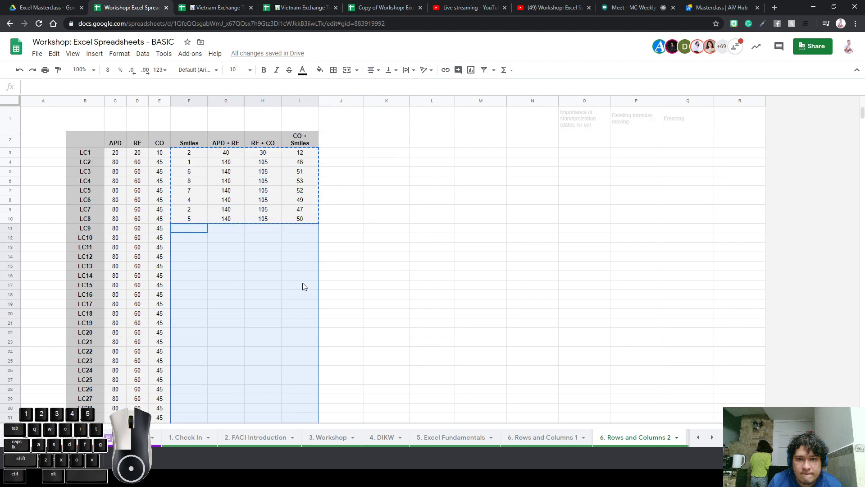
{"action": "key", "text": "ctrl+v"}
{"action": "scroll", "coordinate": [314, 284], "scroll_direction": "down", "scroll_amount": 3}
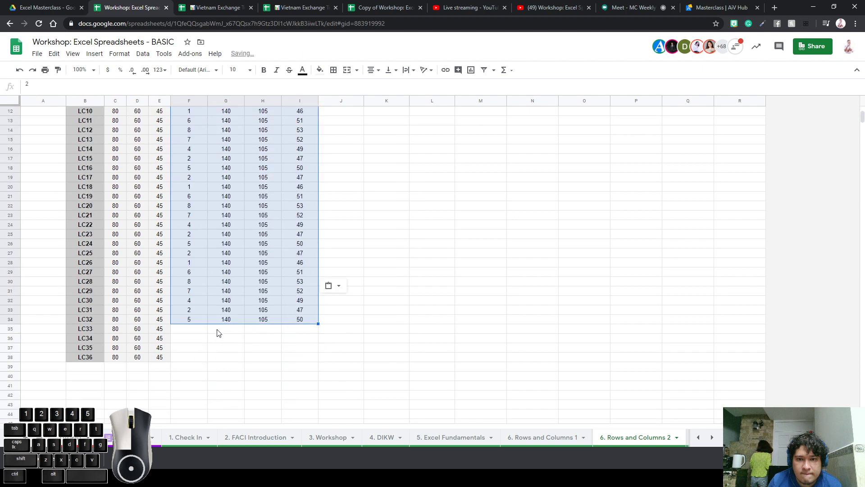
Copy the last three filled rows to F35 so the sums reach LC36
{"action": "left_click_drag", "start_coordinate": [191, 322], "coordinate": [290, 303]}
{"action": "key", "text": "ctrl+c"}
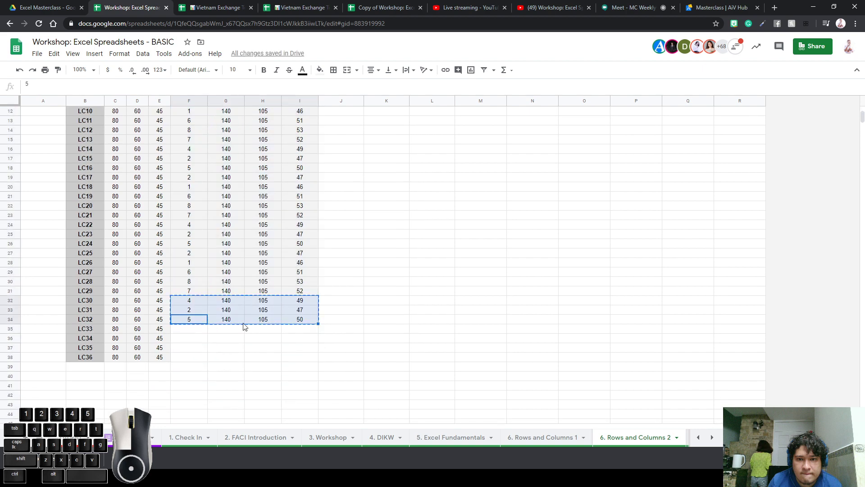
{"action": "left_click", "coordinate": [197, 329]}
{"action": "key", "text": "ctrl+v"}
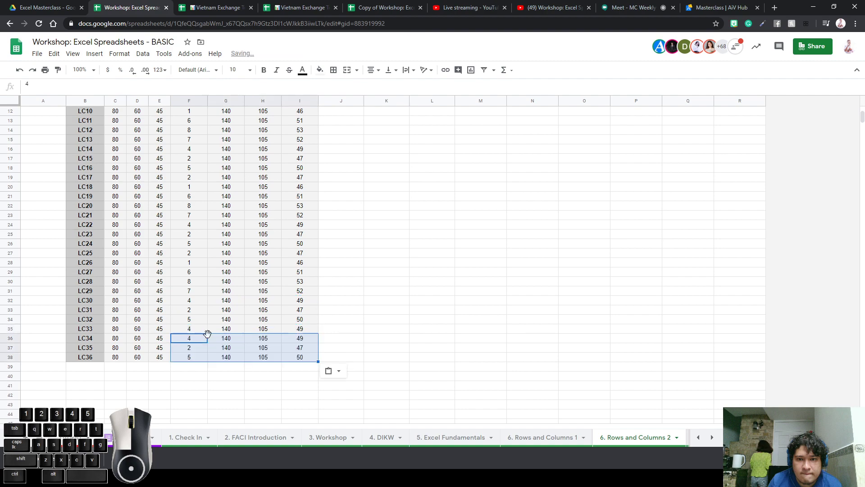
{"action": "left_click", "coordinate": [353, 310]}
{"action": "scroll", "coordinate": [356, 309], "scroll_direction": "up", "scroll_amount": 3}
{"action": "left_click", "coordinate": [434, 239]}
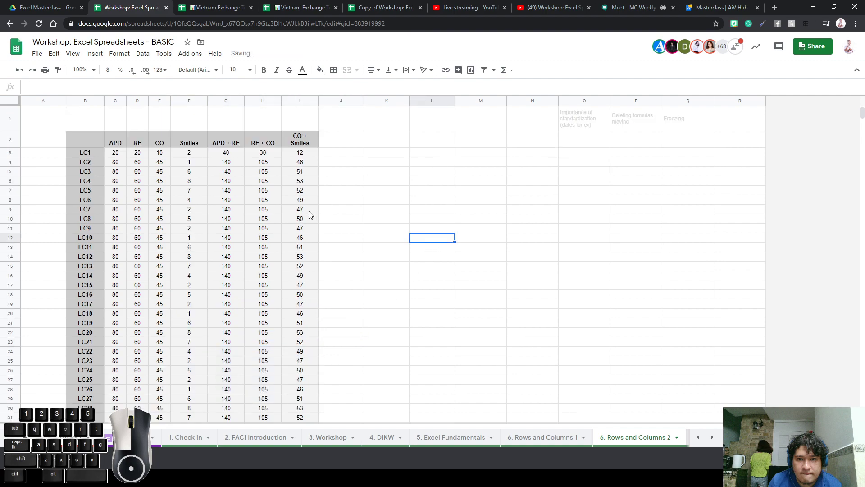
{"action": "scroll", "coordinate": [310, 210], "scroll_direction": "down", "scroll_amount": 3}
{"action": "scroll", "coordinate": [310, 210], "scroll_direction": "up", "scroll_amount": 3}
{"action": "scroll", "coordinate": [143, 176], "scroll_direction": "down", "scroll_amount": 1}
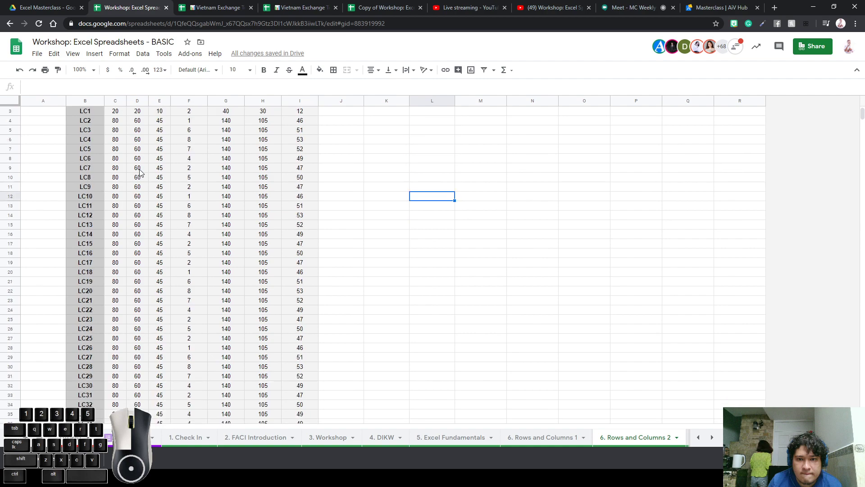
{"action": "scroll", "coordinate": [171, 170], "scroll_direction": "up", "scroll_amount": 1}
{"action": "key", "text": "ctrl+plus"}
{"action": "scroll", "coordinate": [245, 185], "scroll_direction": "down", "scroll_amount": 3}
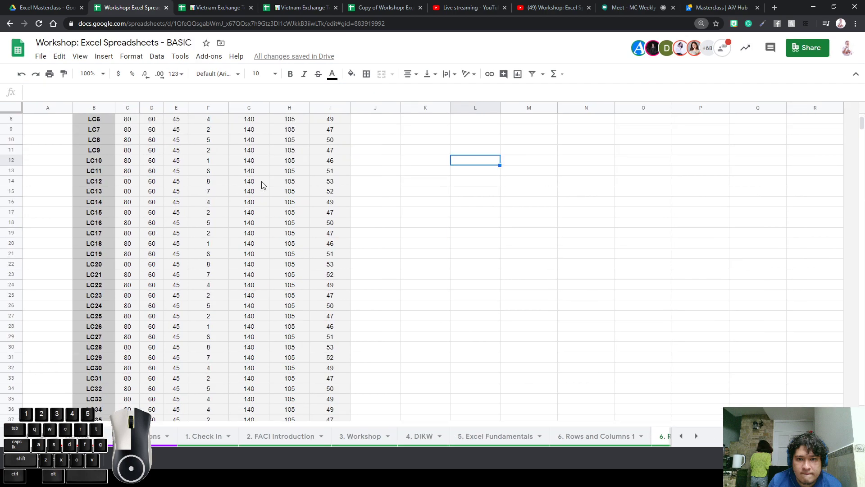
{"action": "scroll", "coordinate": [263, 185], "scroll_direction": "down", "scroll_amount": 3}
{"action": "scroll", "coordinate": [264, 182], "scroll_direction": "up", "scroll_amount": 5}
{"action": "scroll", "coordinate": [264, 182], "scroll_direction": "down", "scroll_amount": 3}
{"action": "left_click", "coordinate": [178, 247]}
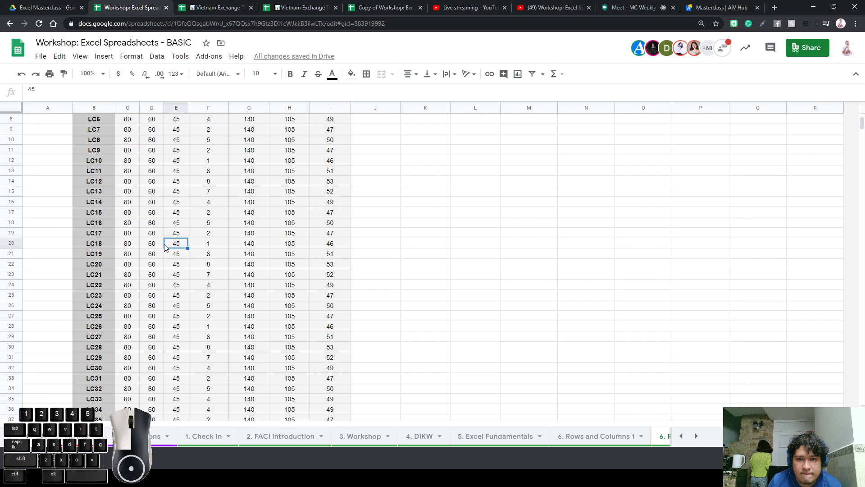
{"action": "scroll", "coordinate": [174, 239], "scroll_direction": "up", "scroll_amount": 3}
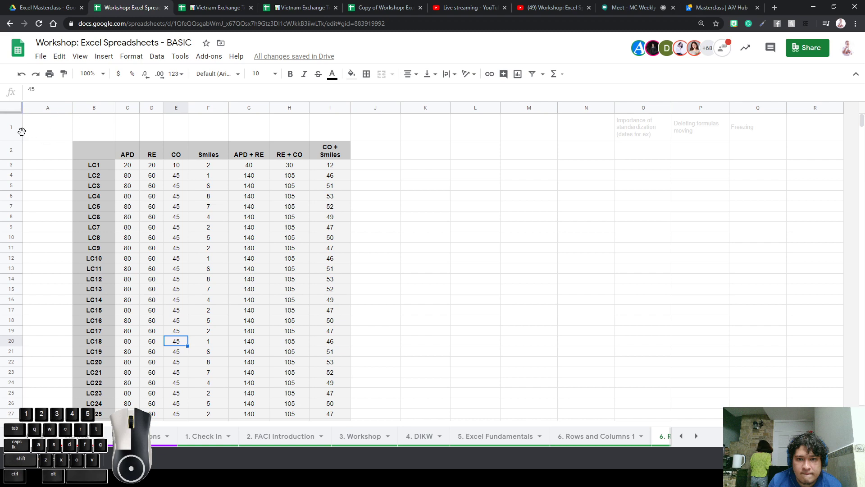
Freeze the sheet up to row 1 from the View menu
{"action": "left_click_drag", "start_coordinate": [13, 132], "coordinate": [9, 155]}
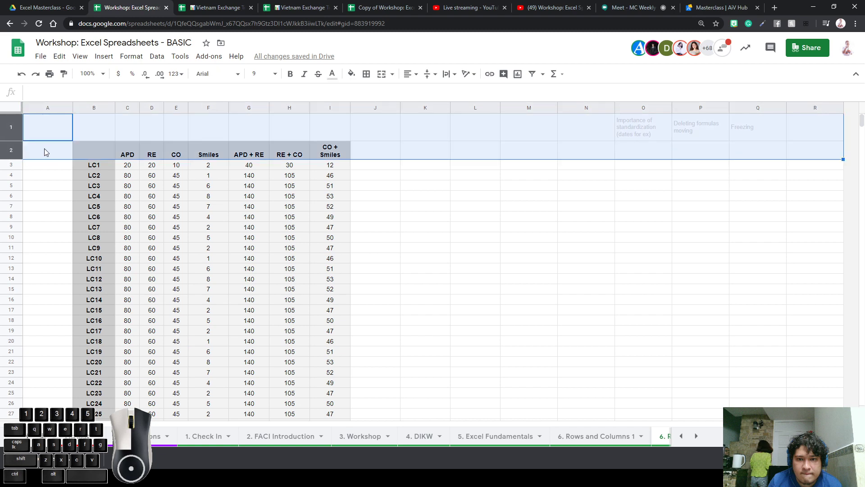
{"action": "left_click", "coordinate": [80, 56]}
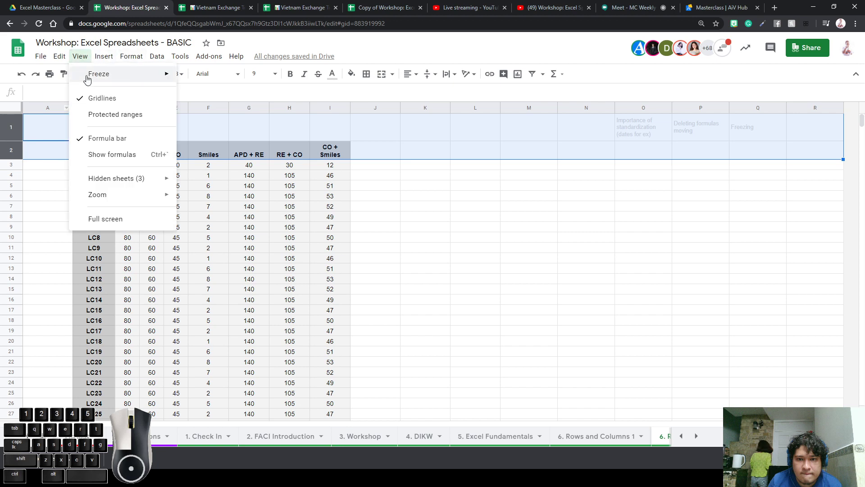
{"action": "mouse_move", "coordinate": [90, 83]}
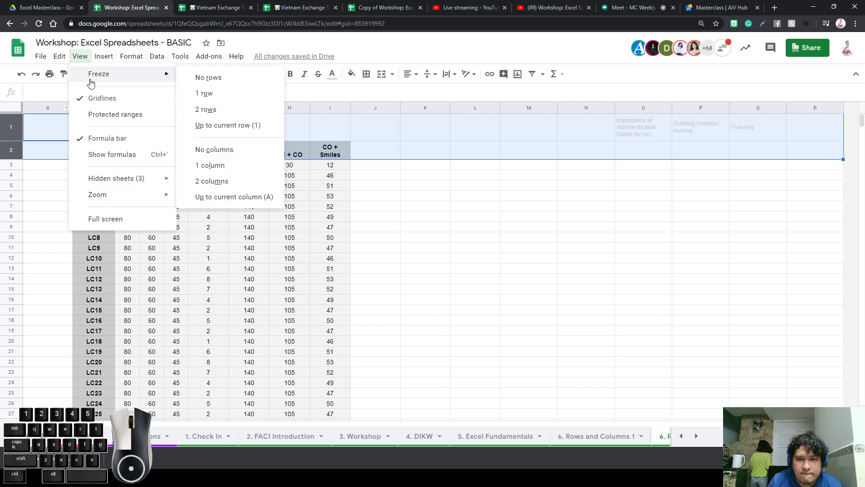
{"action": "left_click", "coordinate": [228, 124]}
Freeze the top two header rows and check they stay visible while scrolling
{"action": "left_click", "coordinate": [208, 208]}
{"action": "scroll", "coordinate": [303, 219], "scroll_direction": "down", "scroll_amount": 3}
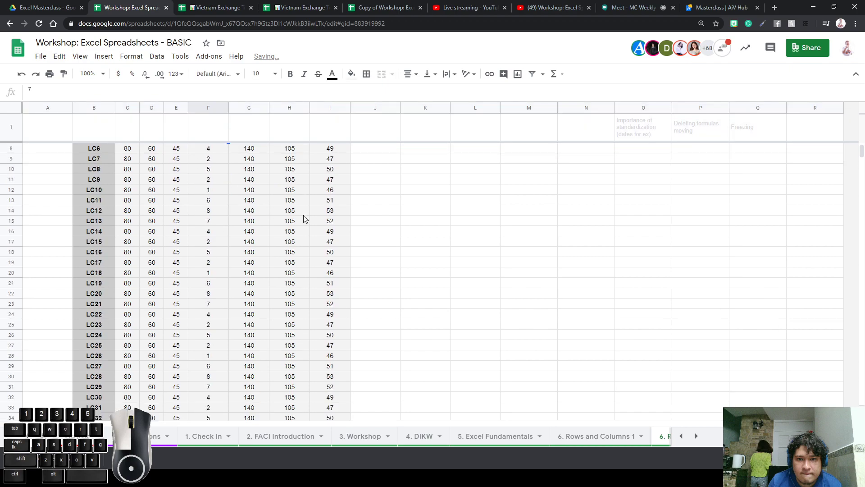
{"action": "scroll", "coordinate": [304, 218], "scroll_direction": "up", "scroll_amount": 3}
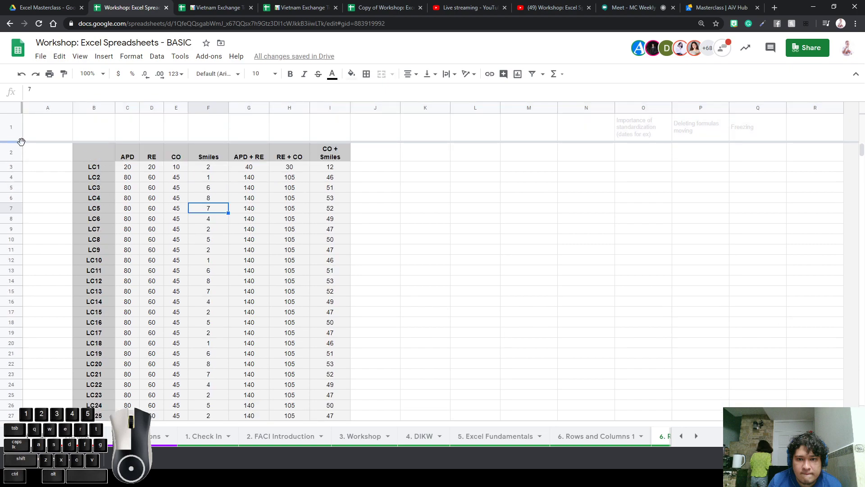
{"action": "left_click_drag", "start_coordinate": [17, 142], "coordinate": [17, 160]}
{"action": "left_click", "coordinate": [248, 231]}
{"action": "scroll", "coordinate": [312, 199], "scroll_direction": "down", "scroll_amount": 10}
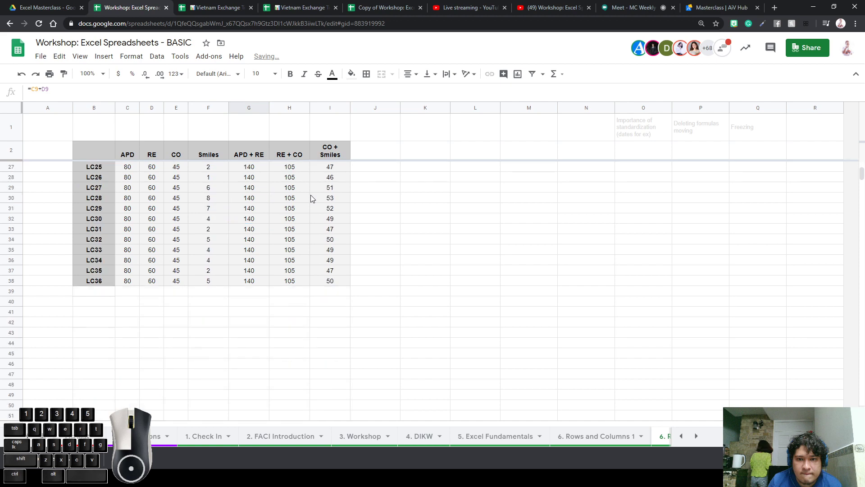
{"action": "scroll", "coordinate": [312, 199], "scroll_direction": "up", "scroll_amount": 10}
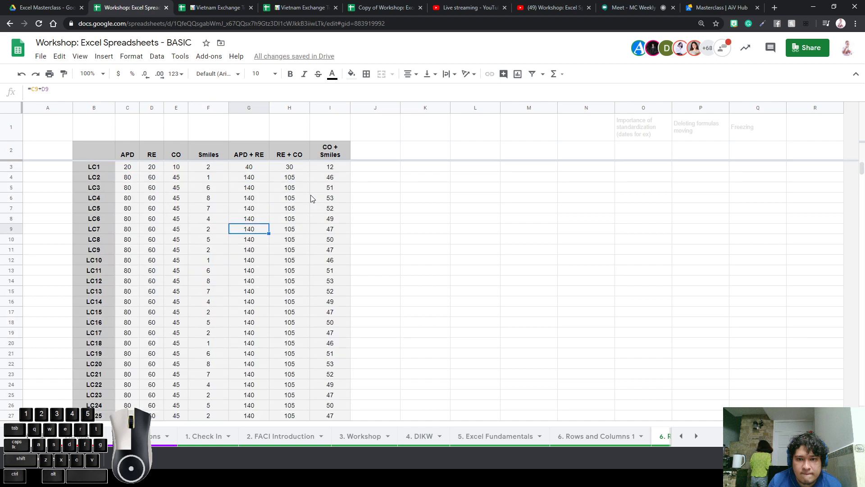
Shrink row 1 to a small height above the APD/RE/CO header row
{"action": "left_click", "coordinate": [11, 127]}
{"action": "right_click", "coordinate": [16, 131]}
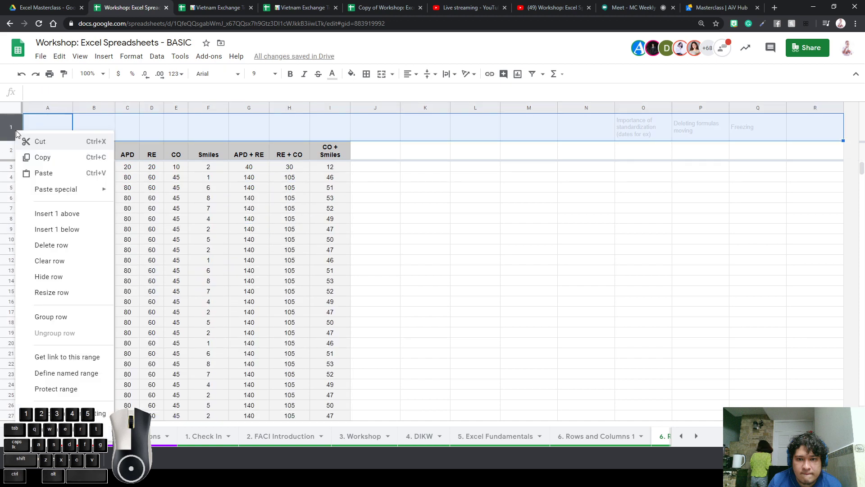
{"action": "left_click", "coordinate": [32, 124]}
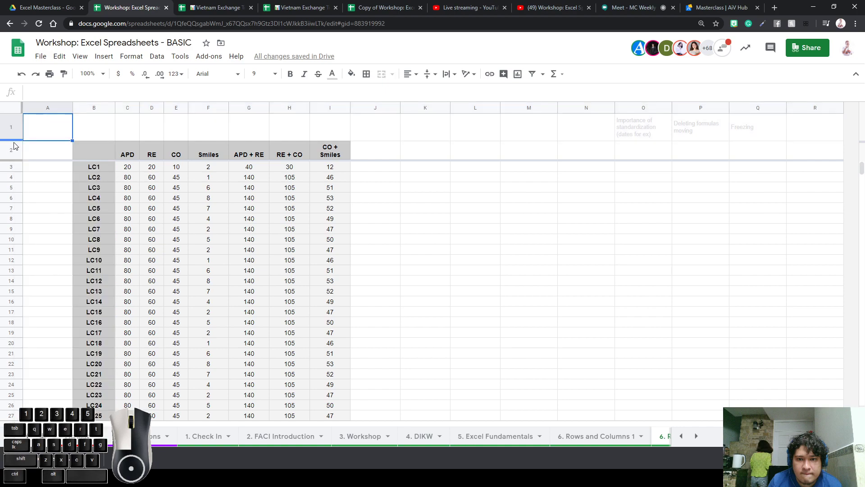
{"action": "left_click_drag", "start_coordinate": [13, 141], "coordinate": [14, 123]}
{"action": "left_click", "coordinate": [235, 235]}
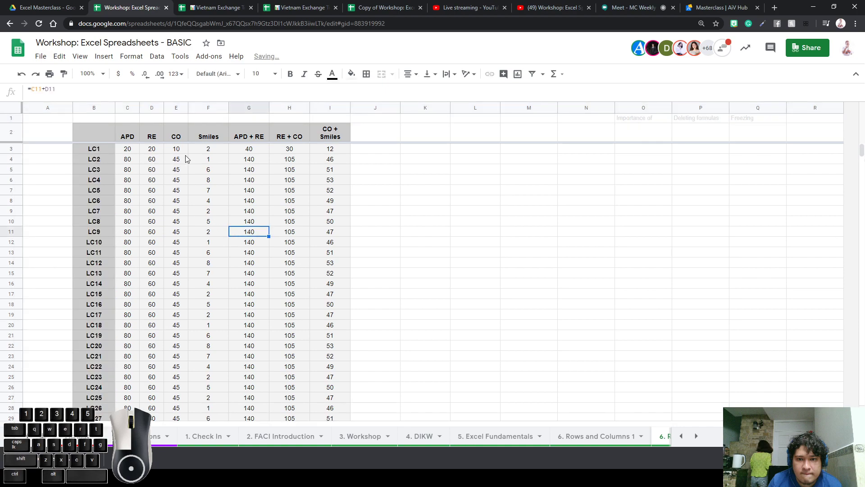
{"action": "scroll", "coordinate": [252, 234], "scroll_direction": "down", "scroll_amount": 5}
{"action": "scroll", "coordinate": [265, 257], "scroll_direction": "down", "scroll_amount": 4}
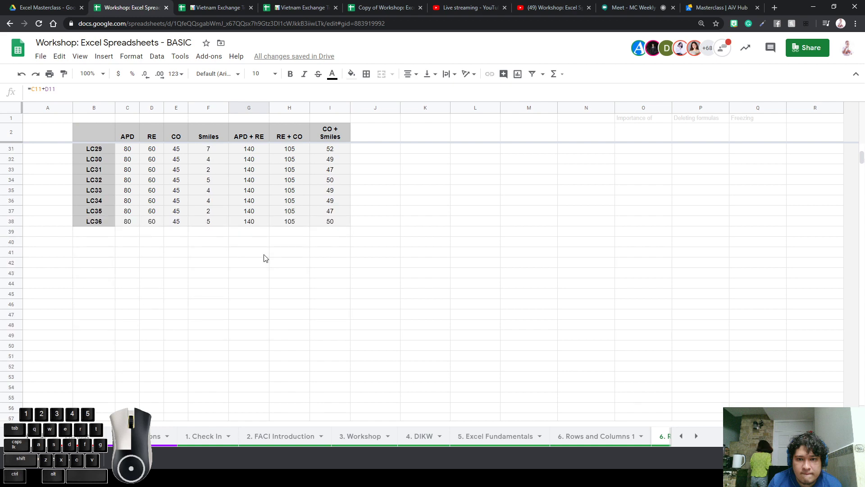
{"action": "scroll", "coordinate": [264, 258], "scroll_direction": "up", "scroll_amount": 8}
{"action": "scroll", "coordinate": [264, 258], "scroll_direction": "down", "scroll_amount": 7}
{"action": "scroll", "coordinate": [264, 257], "scroll_direction": "up", "scroll_amount": 8}
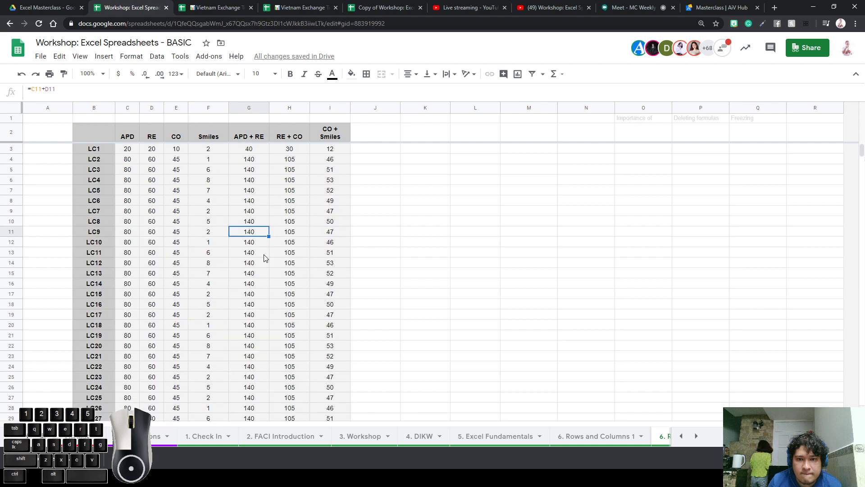
{"action": "scroll", "coordinate": [264, 258], "scroll_direction": "down", "scroll_amount": 8}
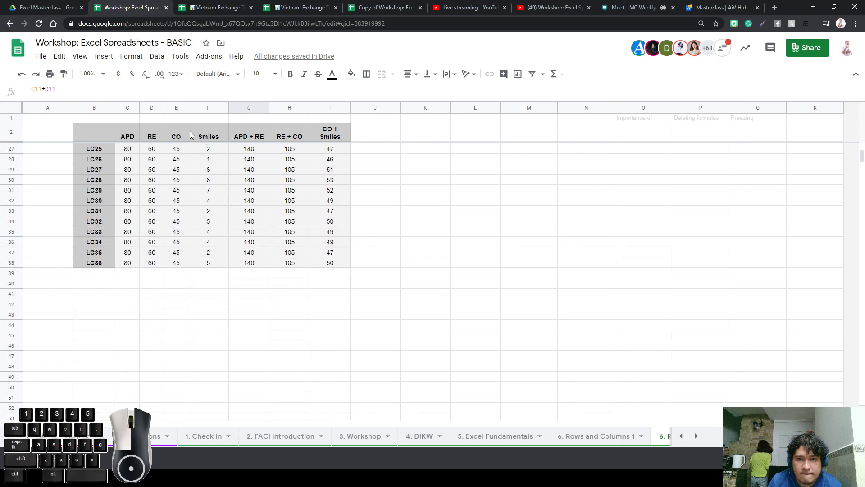
{"action": "scroll", "coordinate": [183, 213], "scroll_direction": "up", "scroll_amount": 8}
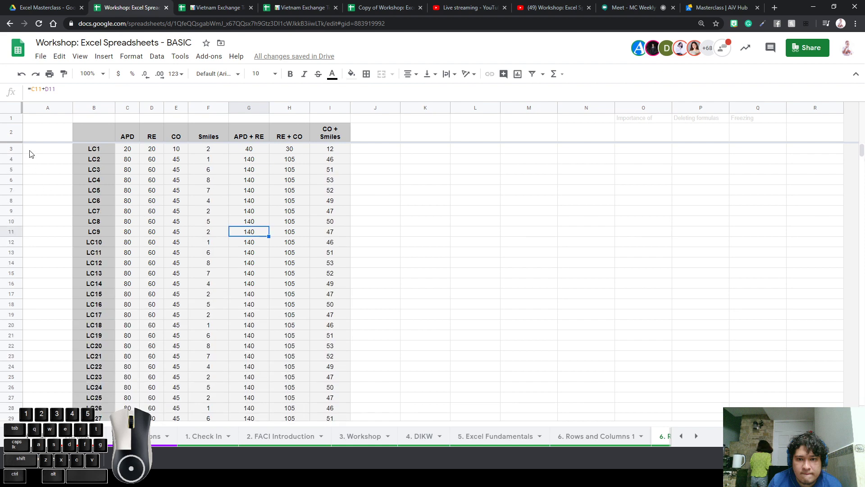
Move the frozen-rows boundary down toward row 10
{"action": "left_click", "coordinate": [80, 56]}
{"action": "left_click", "coordinate": [81, 57]}
{"action": "left_click_drag", "start_coordinate": [34, 142], "coordinate": [34, 143]}
{"action": "left_click_drag", "start_coordinate": [47, 116], "coordinate": [33, 222]}
Remove the row freeze, freeze label columns A–B, and copy the data block C2:I38
{"action": "left_click", "coordinate": [37, 73]}
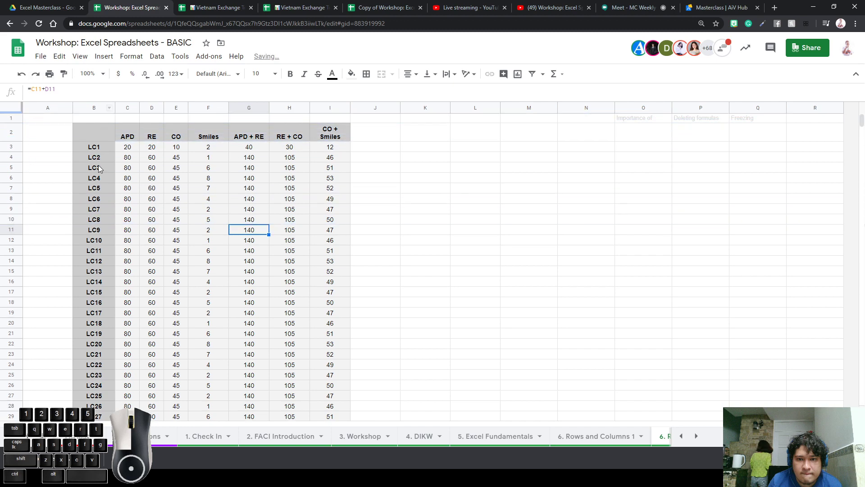
{"action": "left_click_drag", "start_coordinate": [24, 106], "coordinate": [334, 369]}
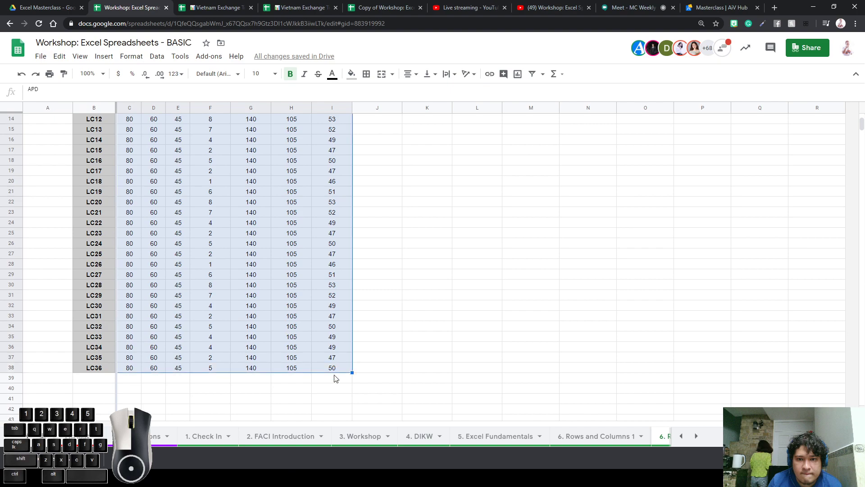
{"action": "key", "text": "ctrl+c"}
Paste copies of the LC table block at J2, Q2 and W2
{"action": "scroll", "coordinate": [418, 350], "scroll_direction": "up", "scroll_amount": 3}
{"action": "left_click", "coordinate": [401, 131]}
{"action": "key", "text": "ctrl+v"}
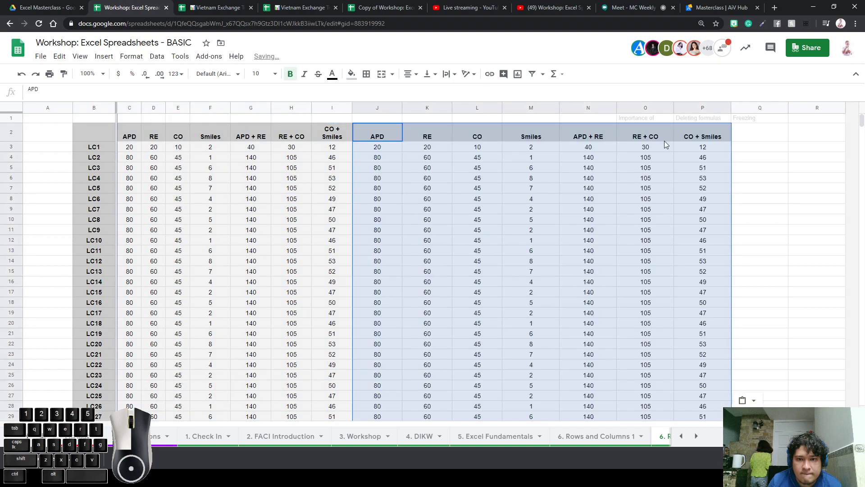
{"action": "left_click", "coordinate": [752, 137]}
{"action": "key", "text": "ctrl+v"}
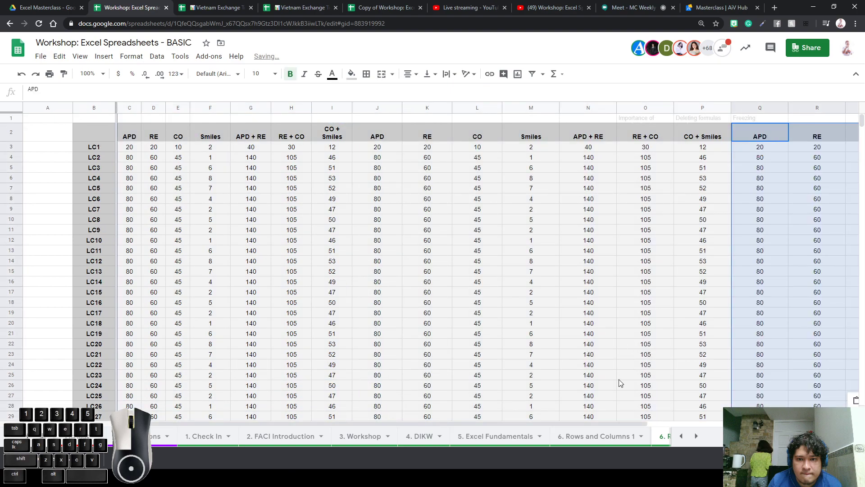
{"action": "scroll", "coordinate": [830, 208], "scroll_direction": "right", "scroll_amount": 5}
{"action": "left_click", "coordinate": [832, 135]}
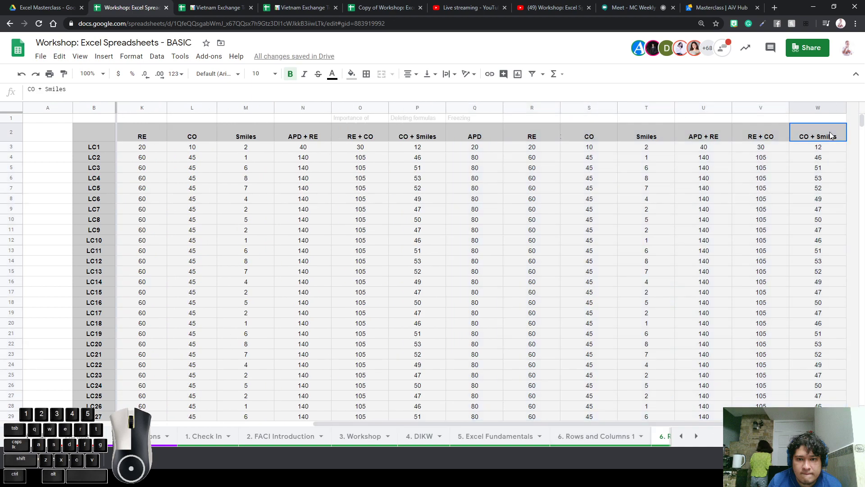
{"action": "key", "text": "ctrl+v"}
Unfreeze the label columns and select blocks of the pasted values
{"action": "left_click_drag", "start_coordinate": [620, 423], "coordinate": [259, 421]}
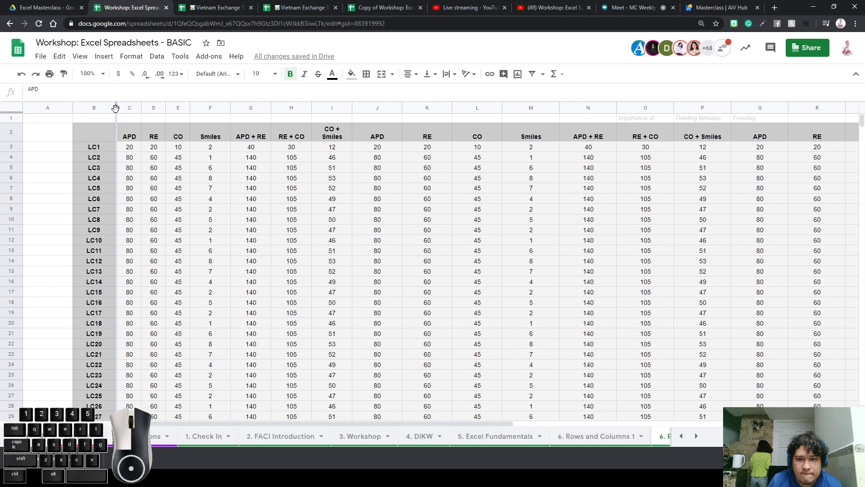
{"action": "left_click_drag", "start_coordinate": [117, 105], "coordinate": [23, 105]}
{"action": "left_click", "coordinate": [240, 182]}
{"action": "left_click_drag", "start_coordinate": [254, 424], "coordinate": [512, 426]}
{"action": "scroll", "coordinate": [288, 295], "scroll_direction": "down", "scroll_amount": 3}
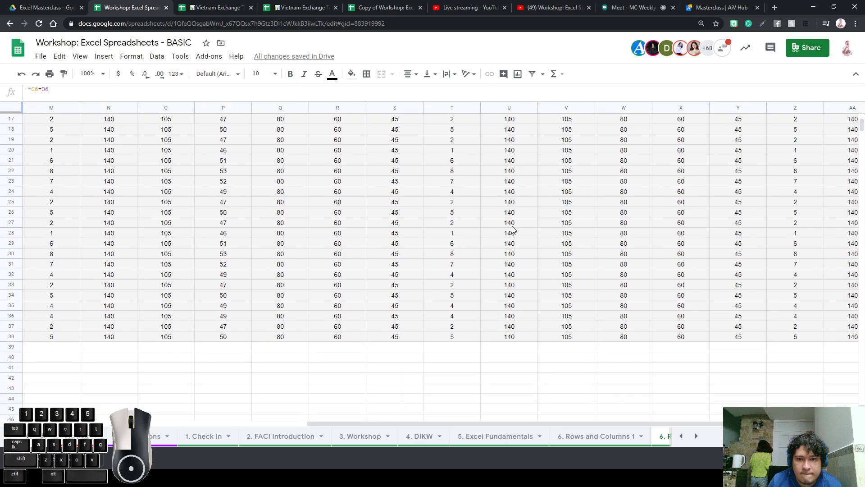
{"action": "scroll", "coordinate": [446, 224], "scroll_direction": "up", "scroll_amount": 3}
{"action": "left_click_drag", "start_coordinate": [223, 150], "coordinate": [681, 349]}
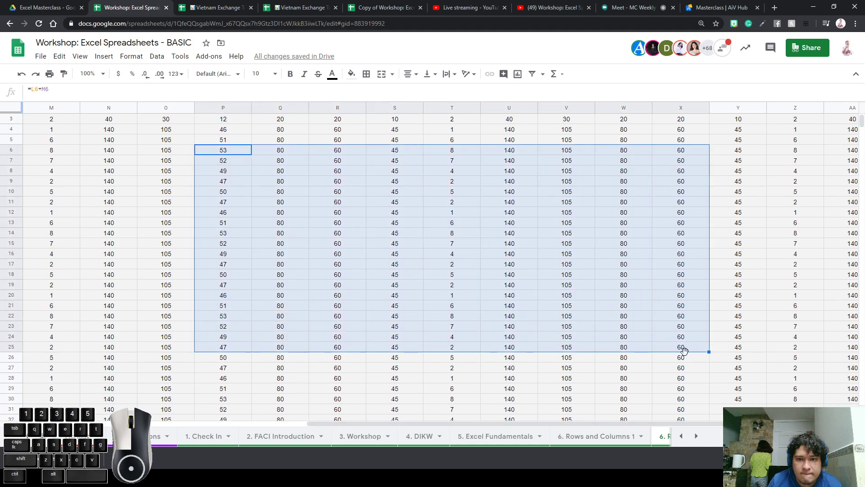
{"action": "left_click_drag", "start_coordinate": [338, 181], "coordinate": [686, 359]}
{"action": "left_click", "coordinate": [742, 328]}
{"action": "left_click_drag", "start_coordinate": [743, 332], "coordinate": [223, 154]}
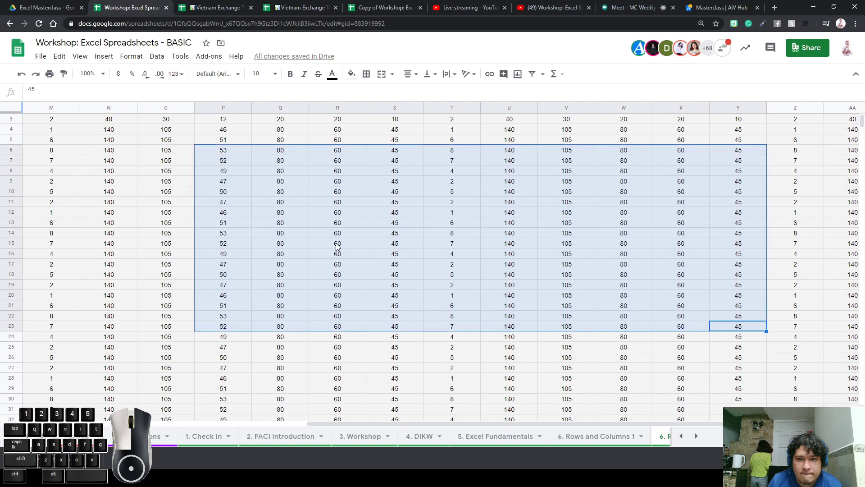
{"action": "scroll", "coordinate": [268, 246], "scroll_direction": "up", "scroll_amount": 2}
Re-freeze header rows 1–2 and label columns A–B
{"action": "left_click_drag", "start_coordinate": [14, 112], "coordinate": [14, 138]}
{"action": "left_click", "coordinate": [221, 254]}
{"action": "left_click_drag", "start_coordinate": [175, 259], "coordinate": [13, 231]}
{"action": "left_click", "coordinate": [82, 169]}
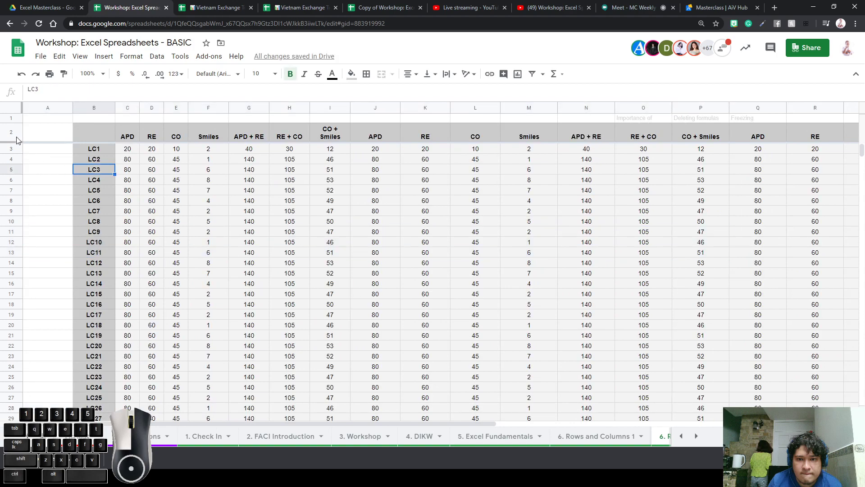
{"action": "left_click_drag", "start_coordinate": [21, 108], "coordinate": [116, 108]}
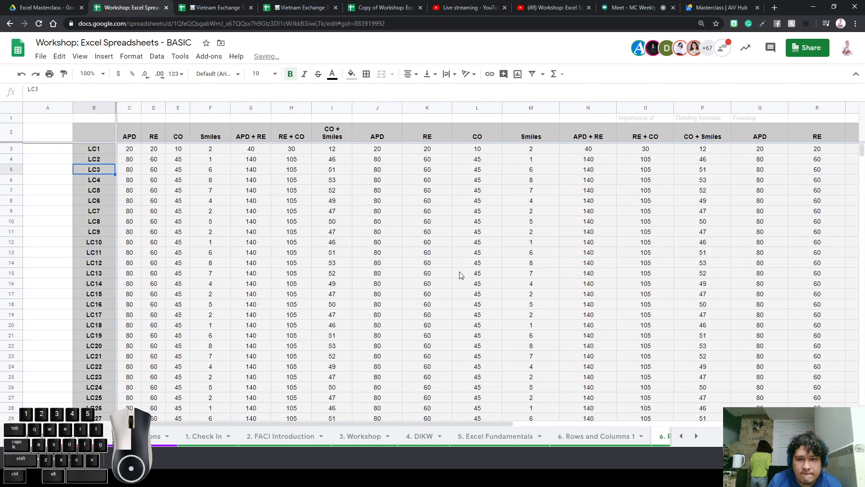
{"action": "left_click", "coordinate": [458, 274]}
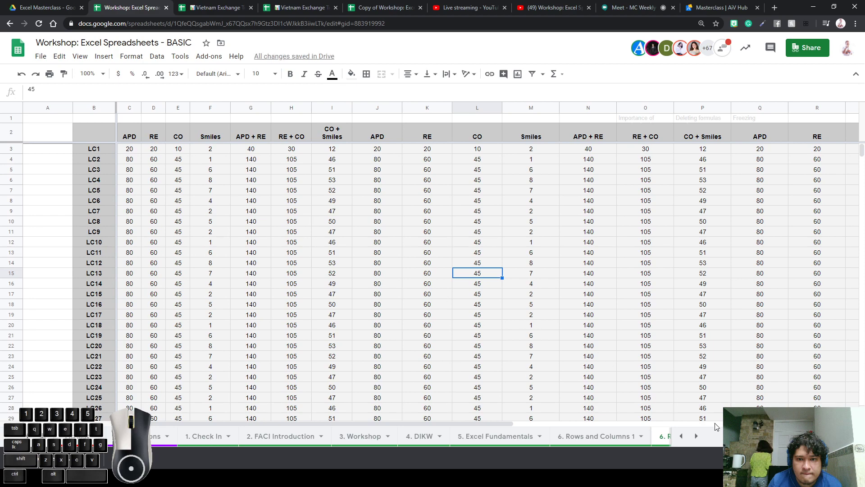
{"action": "left_click", "coordinate": [696, 436]}
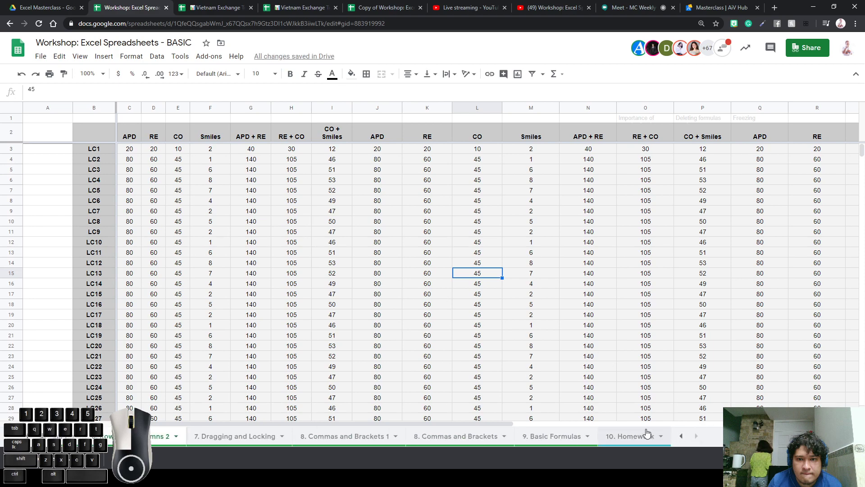
Go via 7. Dragging and Locking to the 8. Commas and Brackets 1 puzzle sheet and select its image
{"action": "left_click", "coordinate": [278, 436]}
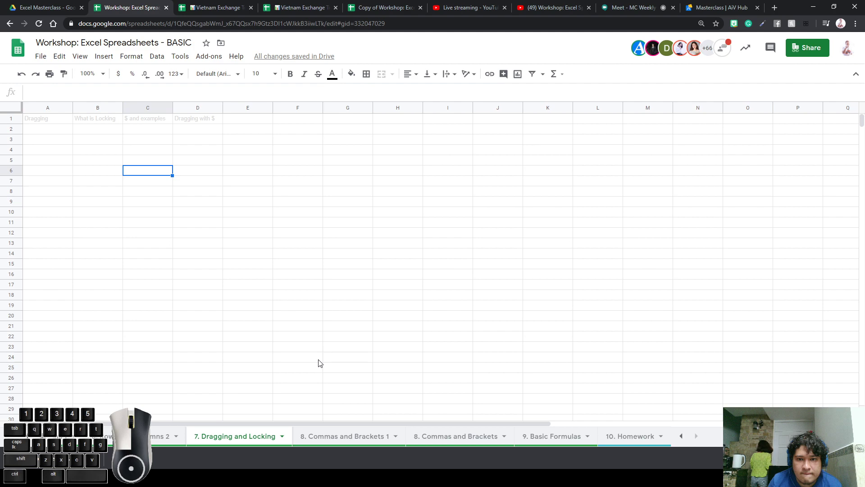
{"action": "left_click", "coordinate": [334, 437]}
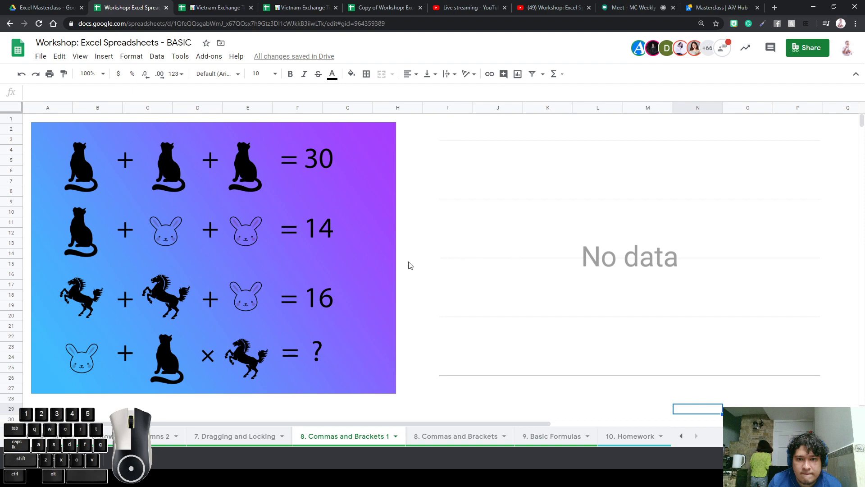
{"action": "left_click", "coordinate": [291, 199]}
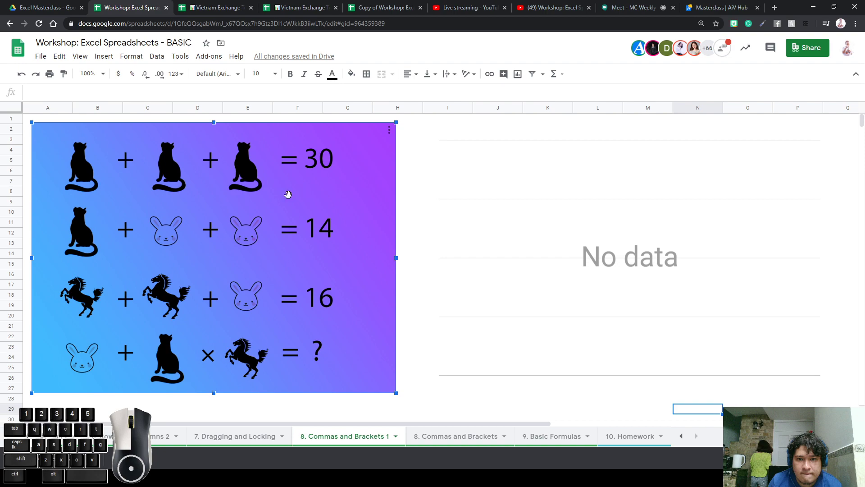
Check the Challenge (Commas and Brackets) form link on the links sheet, then return to the puzzle sheet
{"action": "left_click", "coordinate": [683, 436]}
{"action": "left_click", "coordinate": [682, 437]}
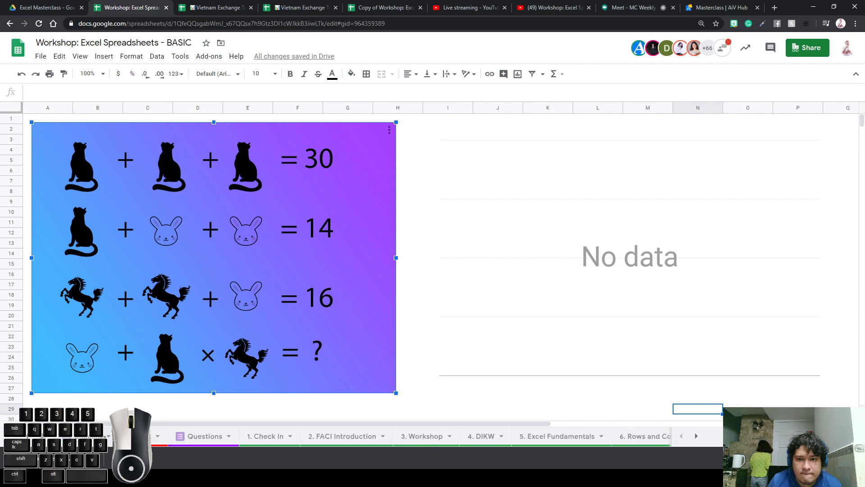
{"action": "left_click", "coordinate": [141, 436]}
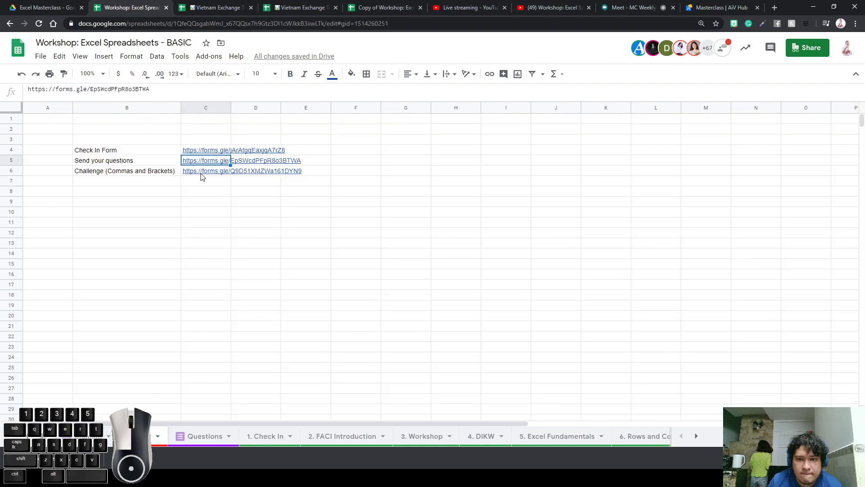
{"action": "left_click", "coordinate": [202, 173]}
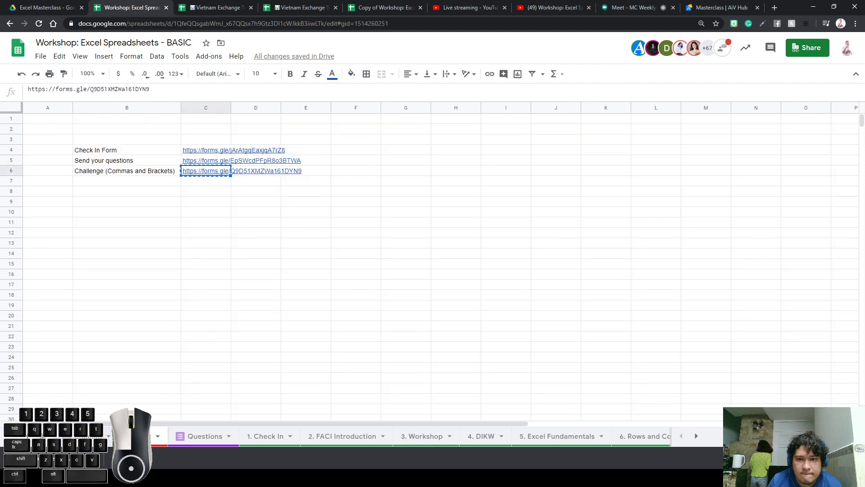
{"action": "left_click", "coordinate": [696, 436]}
{"action": "left_click", "coordinate": [550, 437]}
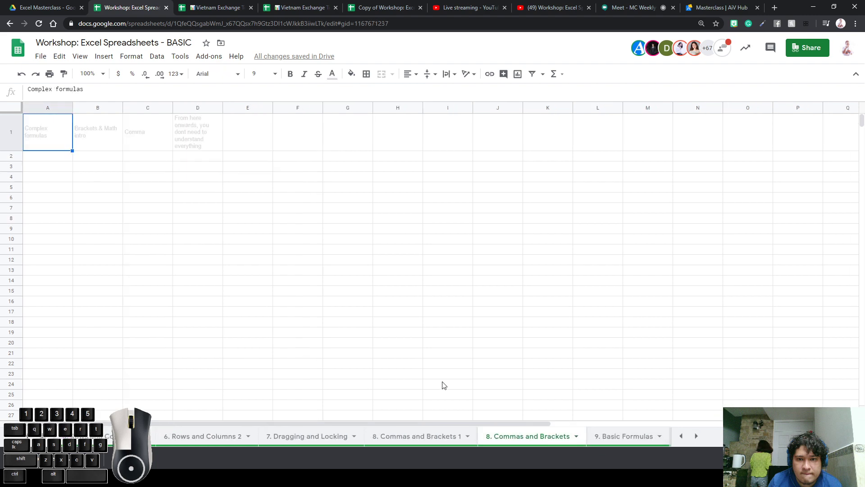
{"action": "left_click", "coordinate": [456, 444]}
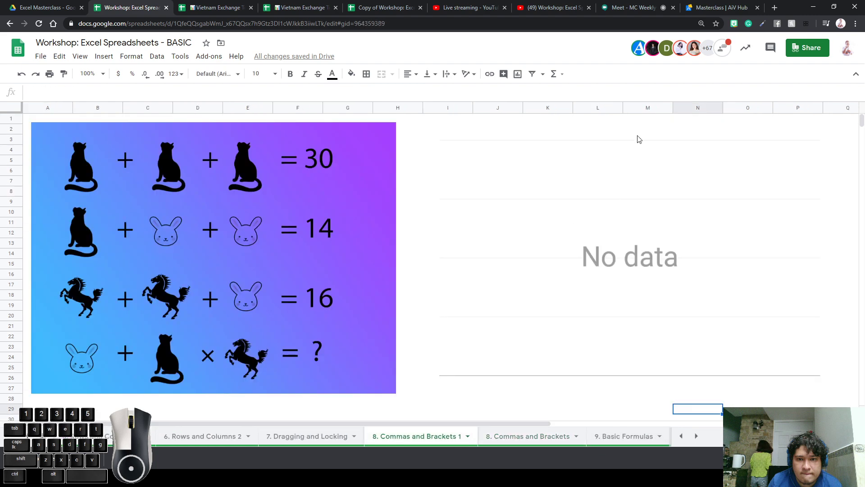
Post the copied forms.gle form link several times in the YouTube live chat, then return to the spreadsheet
{"action": "left_click", "coordinate": [471, 7]}
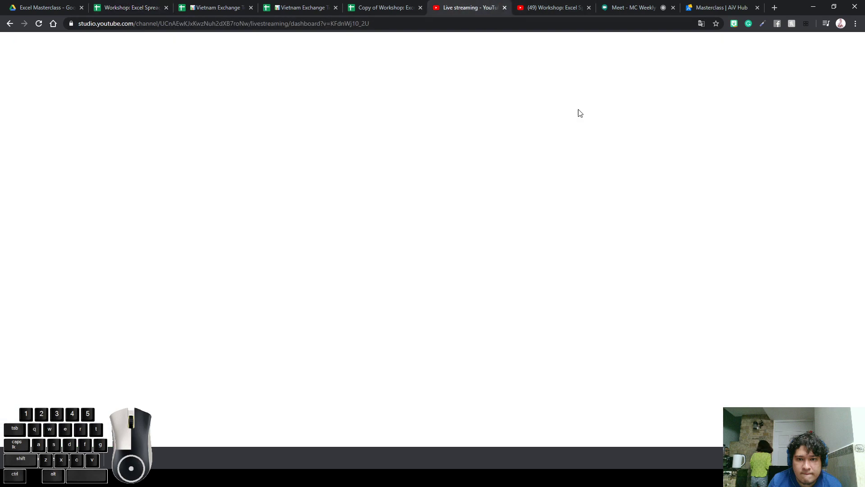
{"action": "left_click", "coordinate": [551, 8]}
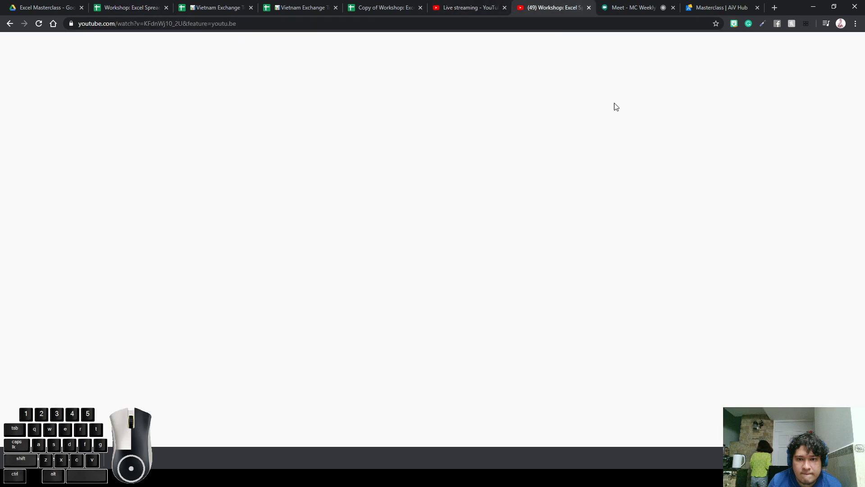
{"action": "left_click", "coordinate": [706, 386]}
{"action": "type", "text": "https://forms.gle/QoD51XMZWa161DYN9"}
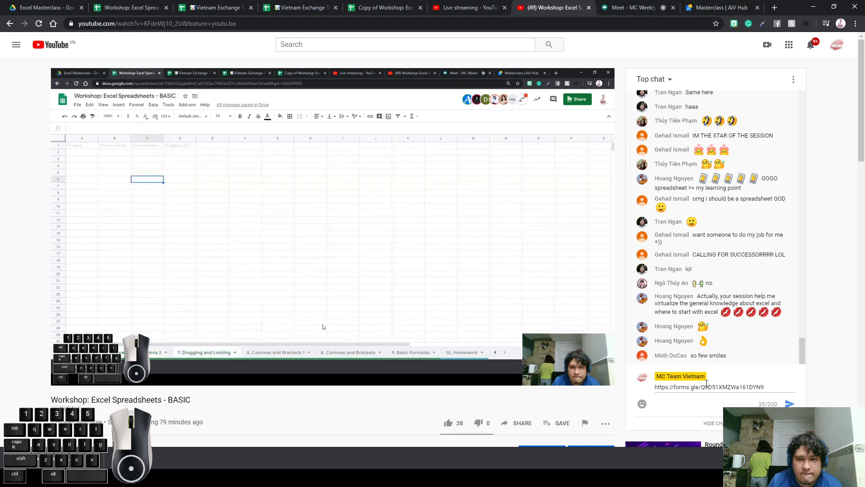
{"action": "key", "text": "Return"}
{"action": "type", "text": "https://forms.gle/Q9D51XMZWa161DYN9"}
{"action": "key", "text": "Return"}
{"action": "key", "text": "ctrl+v"}
{"action": "key", "text": "Return"}
{"action": "key", "text": "ctrl+v"}
{"action": "key", "text": "Return"}
{"action": "type", "text": "https://forms.gle/Q9D51XMZWa161DYN9"}
{"action": "key", "text": "Return"}
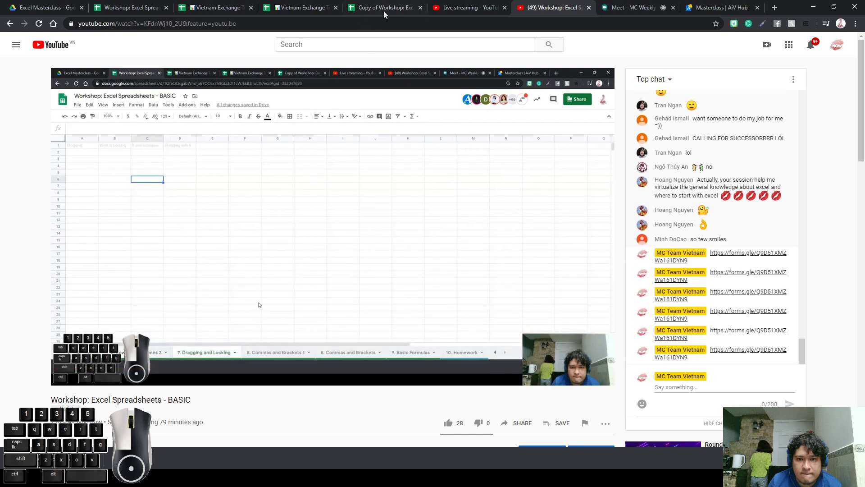
{"action": "left_click", "coordinate": [383, 11]}
{"action": "left_click", "coordinate": [136, 8]}
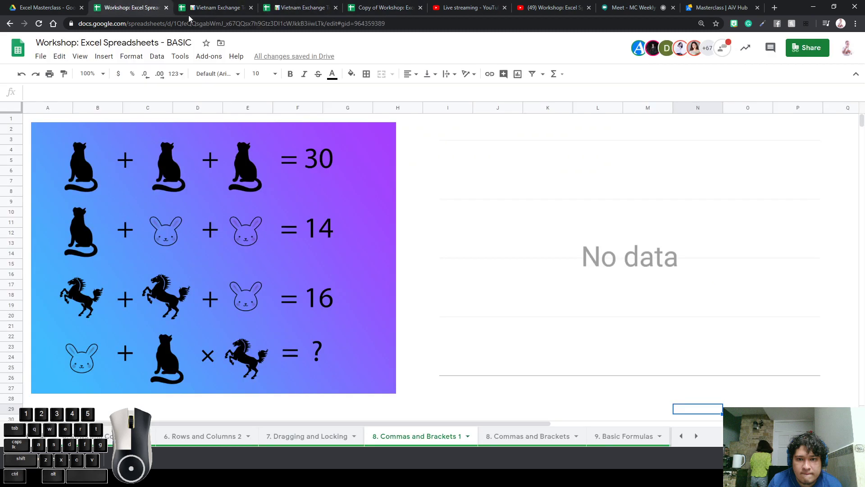
Unhide the Challenge sheet from the All Sheets list
{"action": "left_click", "coordinate": [301, 185]}
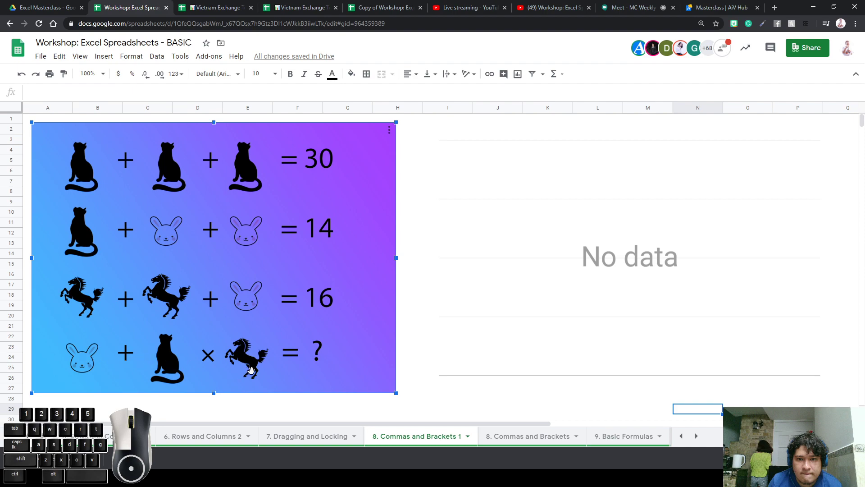
{"action": "left_click", "coordinate": [446, 366]}
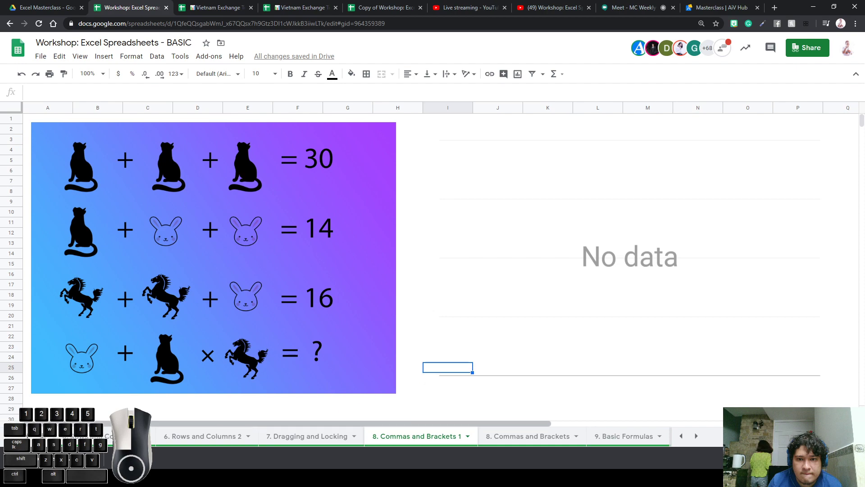
{"action": "left_click", "coordinate": [44, 436]}
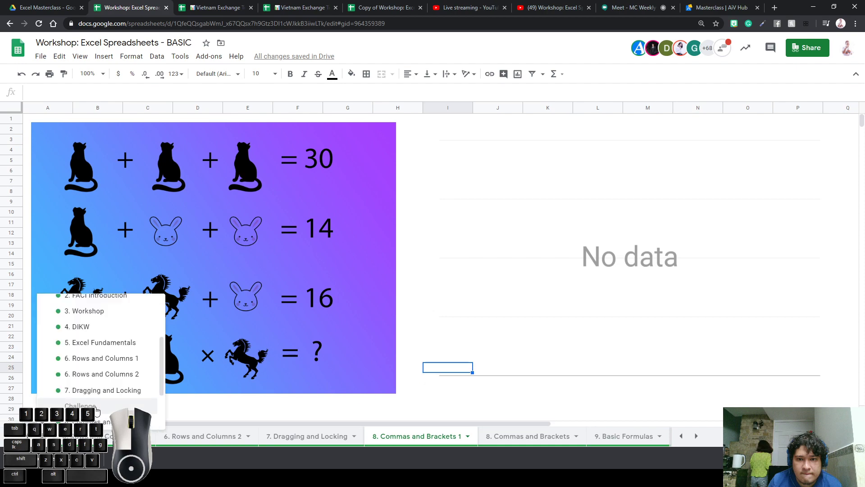
{"action": "left_click", "coordinate": [81, 406]}
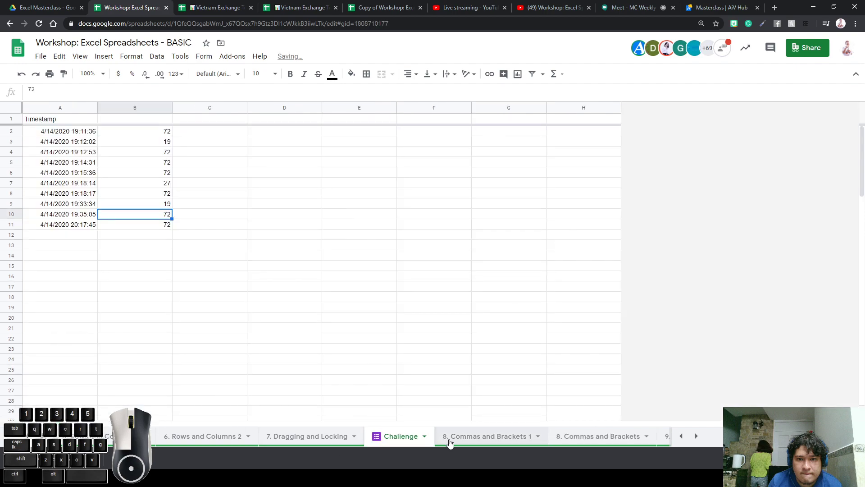
Review the Challenge answers in B2:B11, then go back to the 8. Commas and Brackets 1 sheet
{"action": "left_click", "coordinate": [151, 135]}
{"action": "key", "text": "ctrl+shift+Down"}
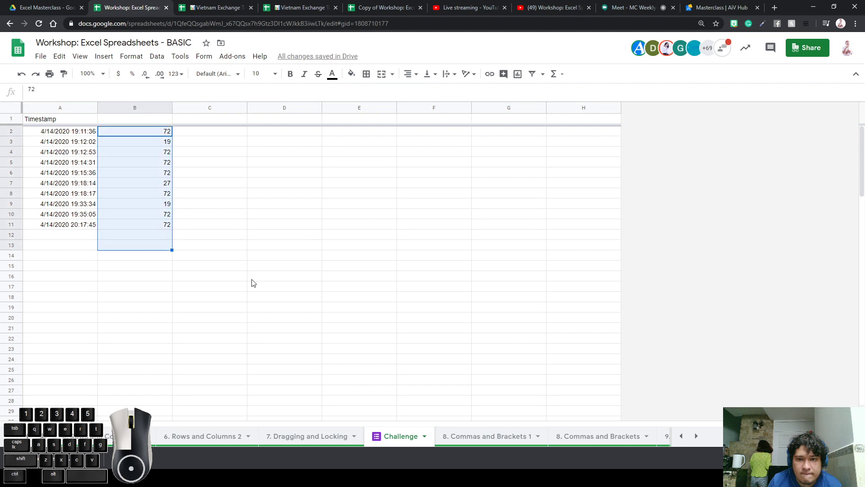
{"action": "left_click", "coordinate": [359, 317]}
{"action": "left_click", "coordinate": [485, 436]}
Change the empty chart's type to a 3D pie chart
{"action": "left_click", "coordinate": [705, 250]}
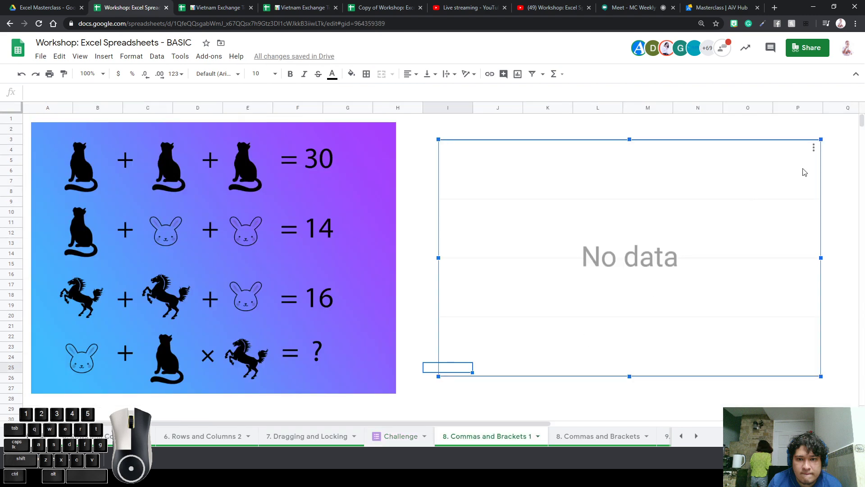
{"action": "left_click", "coordinate": [814, 148]}
{"action": "left_click", "coordinate": [787, 165]}
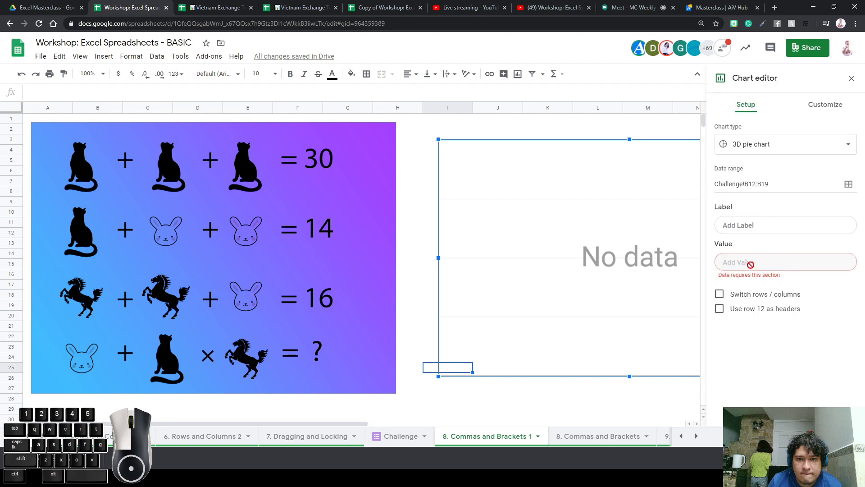
{"action": "left_click", "coordinate": [792, 146]}
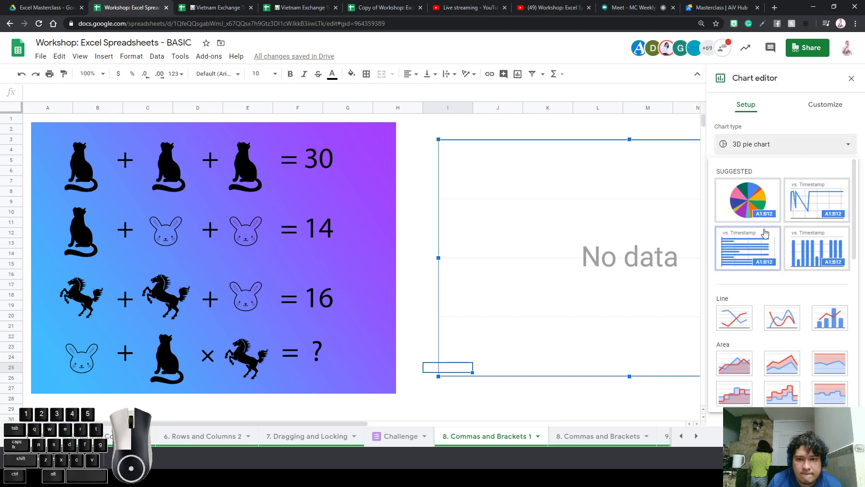
{"action": "left_click", "coordinate": [750, 205]}
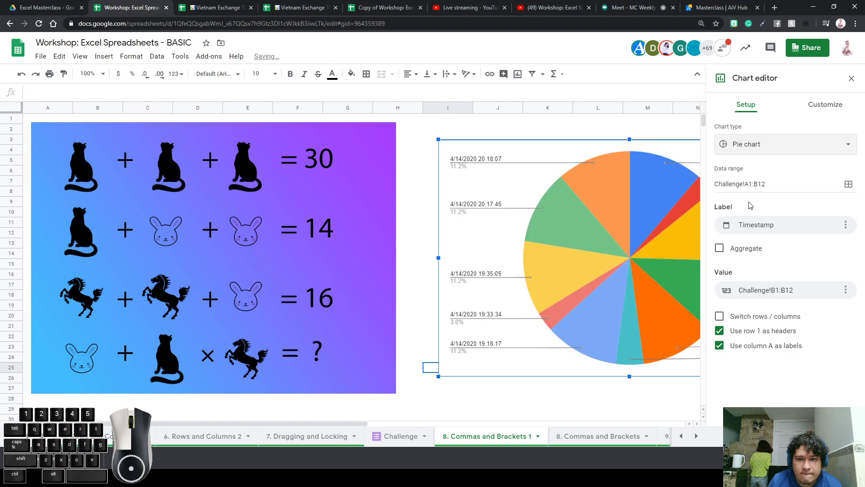
{"action": "left_click", "coordinate": [800, 143]}
{"action": "scroll", "coordinate": [789, 285], "scroll_direction": "down", "scroll_amount": 2}
{"action": "scroll", "coordinate": [790, 285], "scroll_direction": "up", "scroll_amount": 2}
{"action": "scroll", "coordinate": [789, 286], "scroll_direction": "down", "scroll_amount": 4}
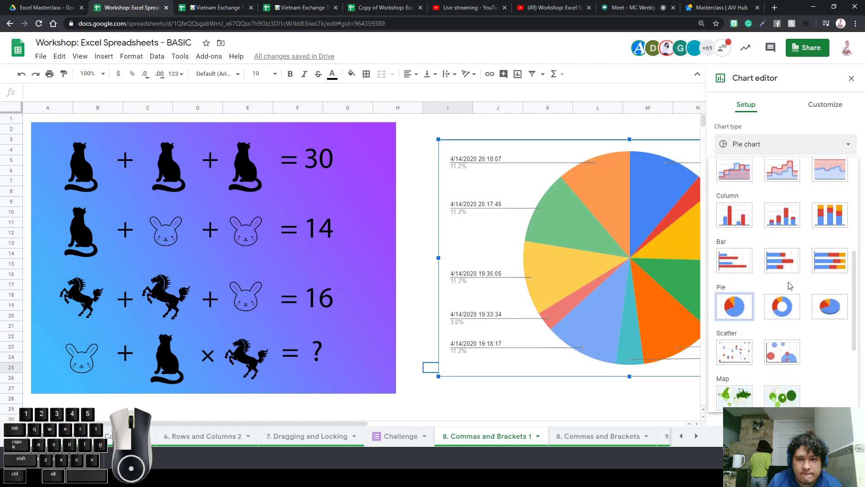
{"action": "left_click", "coordinate": [827, 304]}
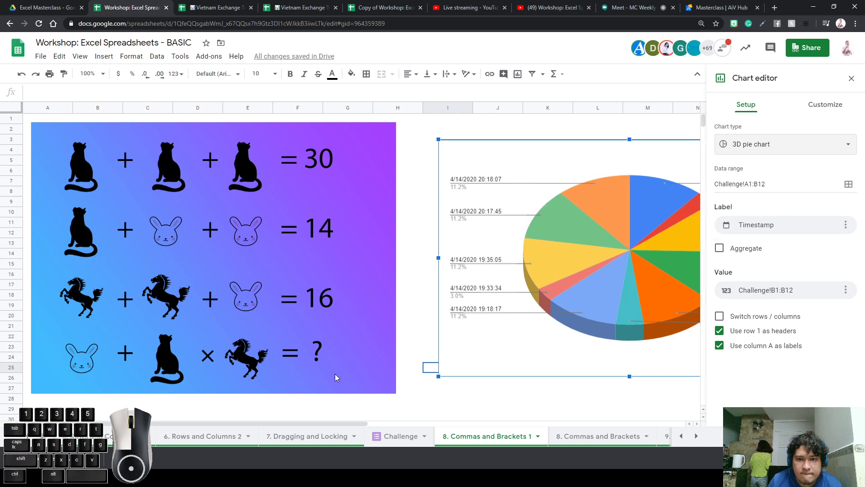
Point the chart at Challenge column B with Aggregate ticked, giving 72 at 69.2%
{"action": "left_click", "coordinate": [404, 436]}
{"action": "left_click", "coordinate": [469, 437]}
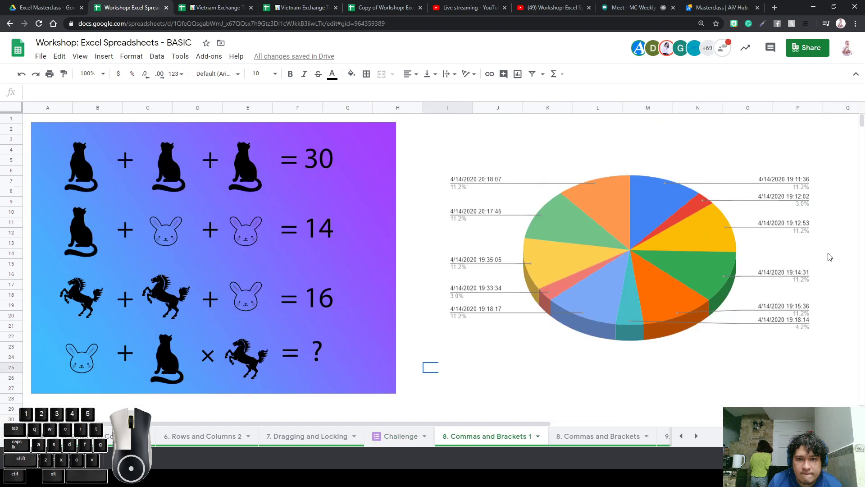
{"action": "double_click", "coordinate": [676, 270]}
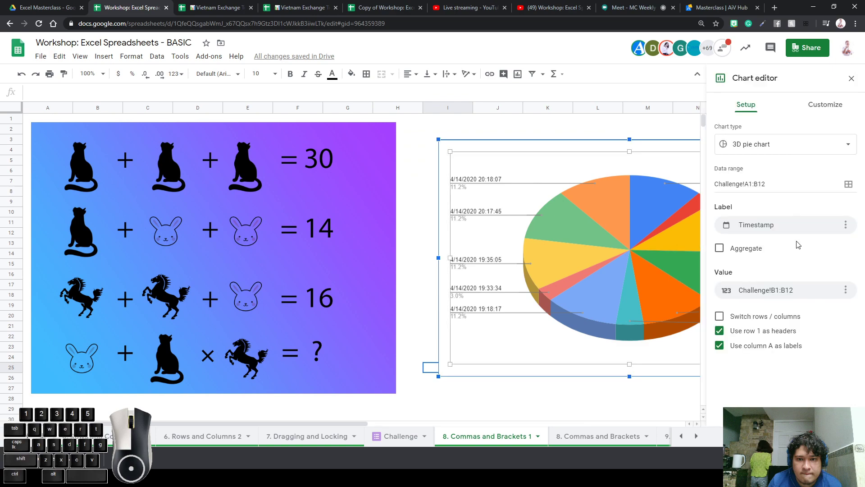
{"action": "left_click", "coordinate": [848, 183]}
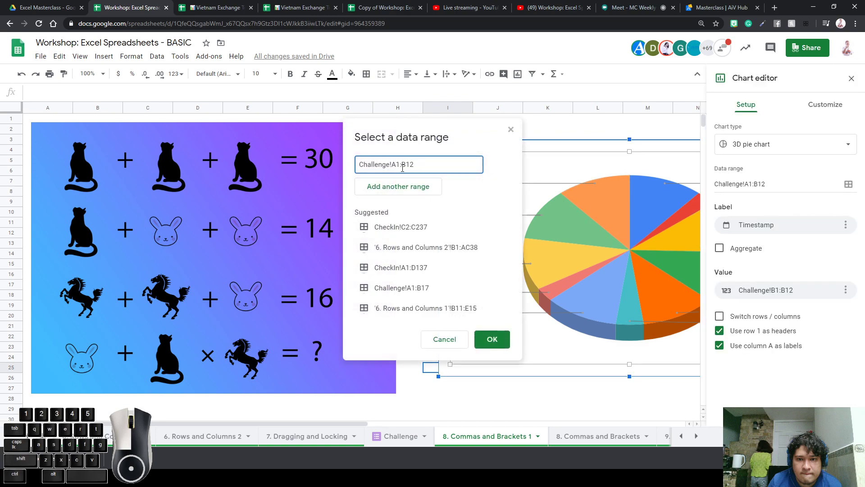
{"action": "key", "text": "BackSpace"}
{"action": "type", "text": "B"}
{"action": "key", "text": "Return"}
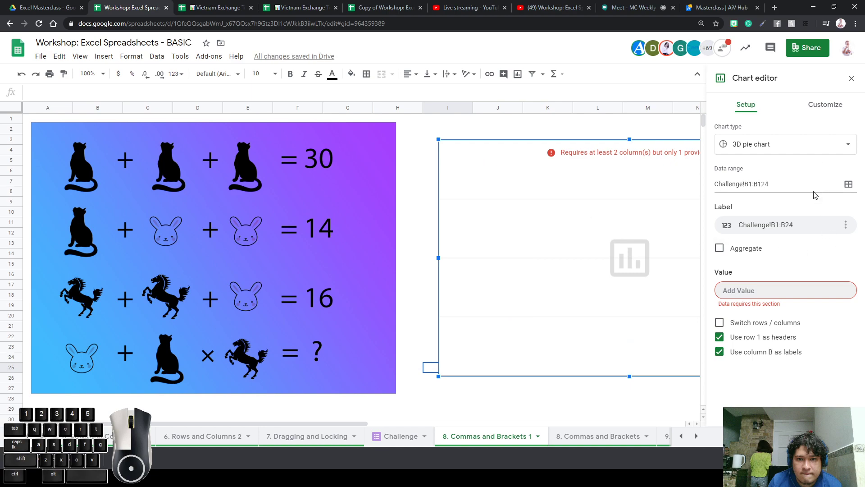
{"action": "left_click", "coordinate": [720, 248]}
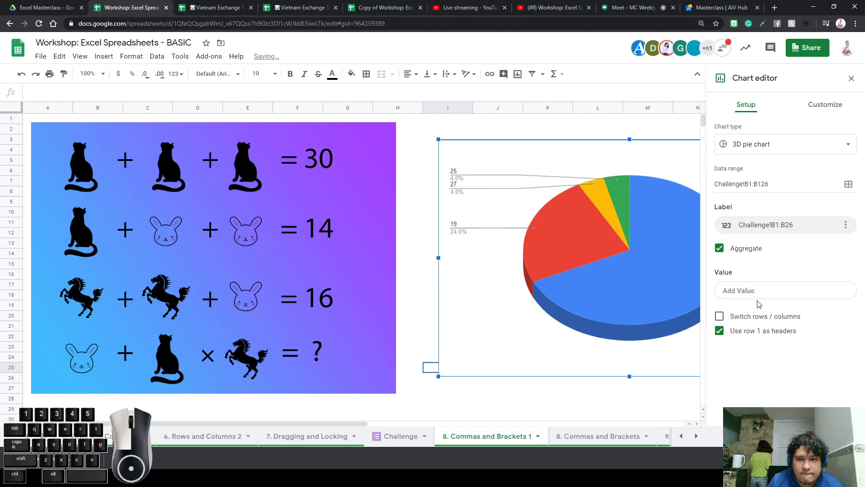
{"action": "left_click", "coordinate": [852, 79]}
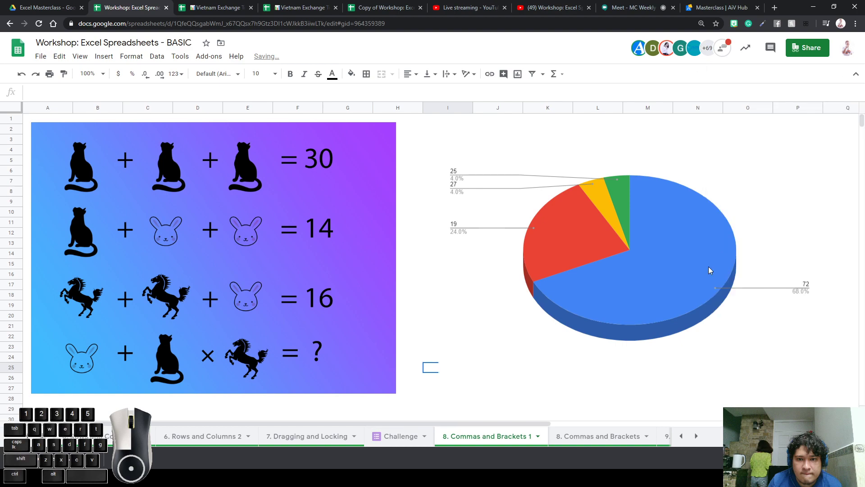
{"action": "left_click", "coordinate": [667, 409]}
{"action": "left_click", "coordinate": [637, 270]}
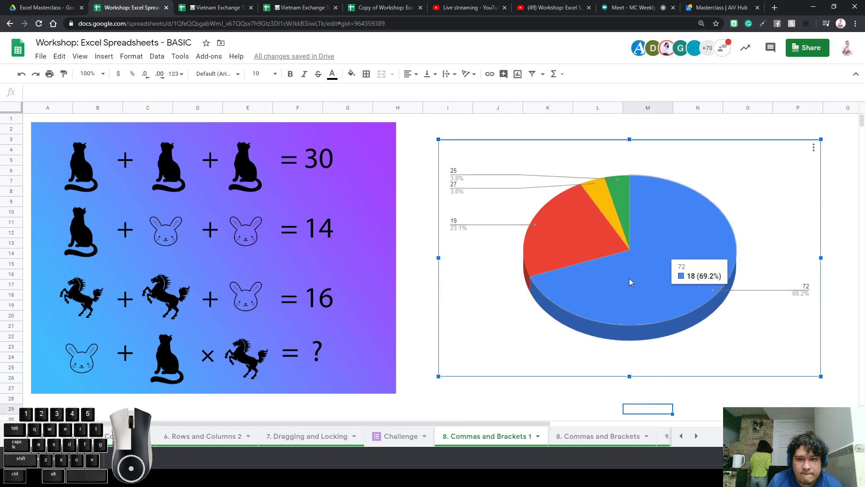
Nudge the 3D pie chart slightly left beside the puzzle image
{"action": "left_click_drag", "start_coordinate": [629, 282], "coordinate": [620, 277]}
{"action": "left_click", "coordinate": [566, 410]}
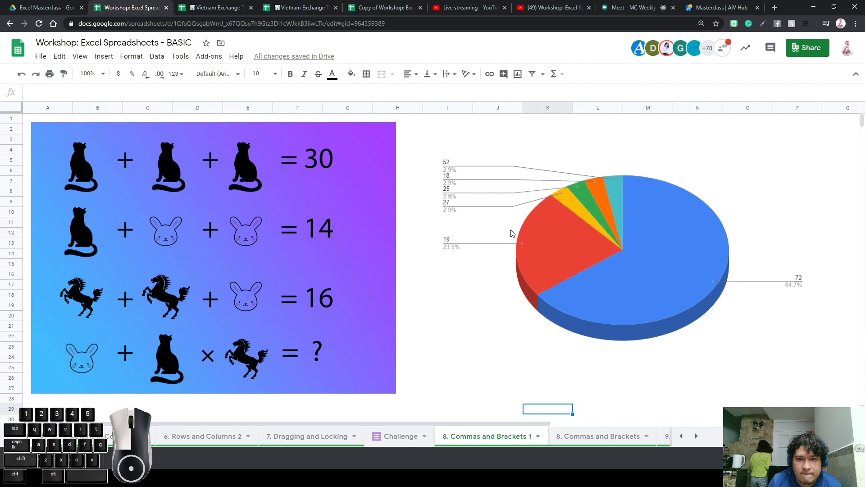
{"action": "left_click", "coordinate": [485, 205]}
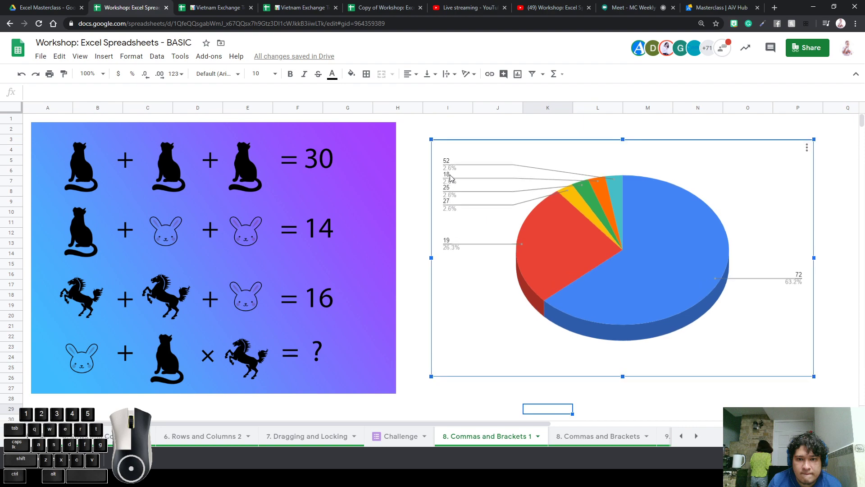
{"action": "mouse_move", "coordinate": [591, 273]}
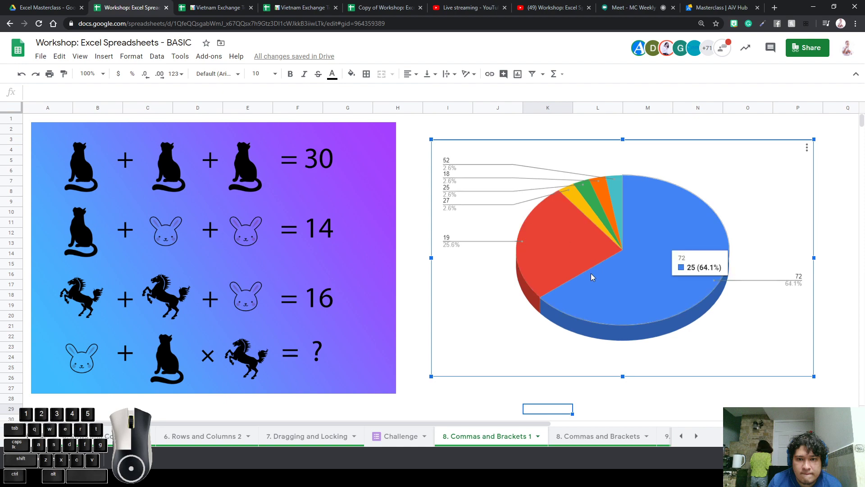
{"action": "left_click", "coordinate": [545, 388]}
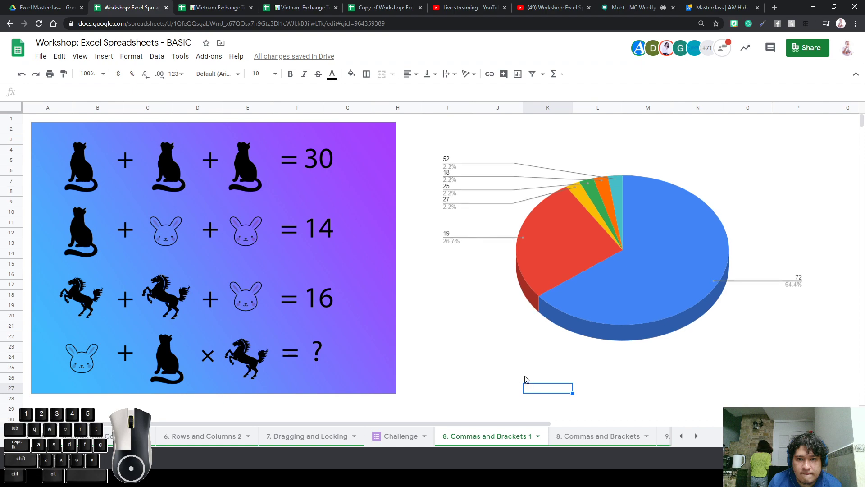
Watch the pie update with incoming answers, now 72 at 66.1% and 19 at 23.8%
{"action": "left_click", "coordinate": [610, 275]}
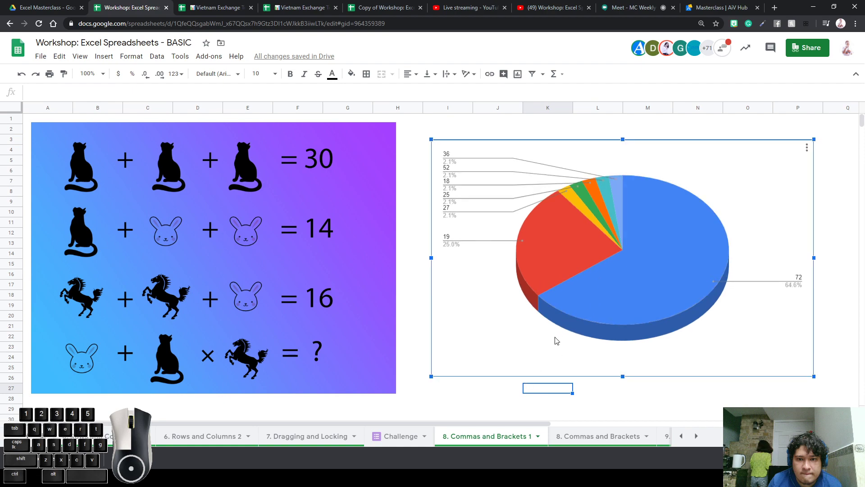
{"action": "left_click", "coordinate": [638, 387]}
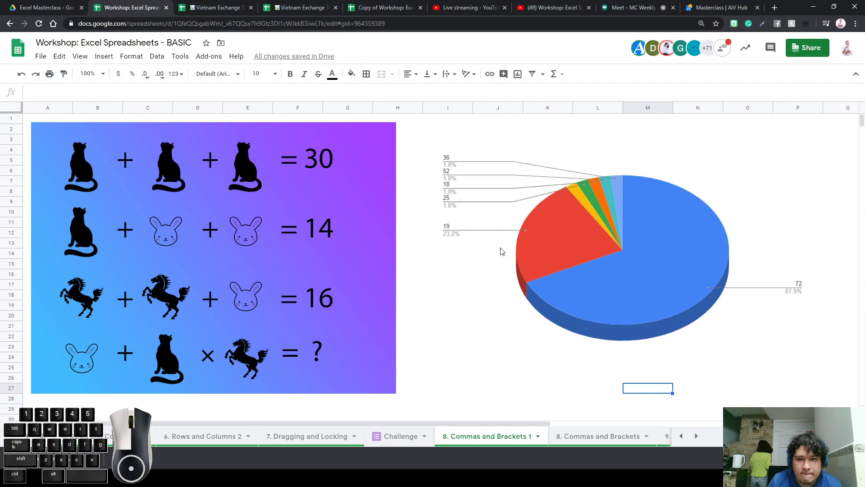
{"action": "left_click", "coordinate": [478, 293]}
{"action": "left_click", "coordinate": [404, 306]}
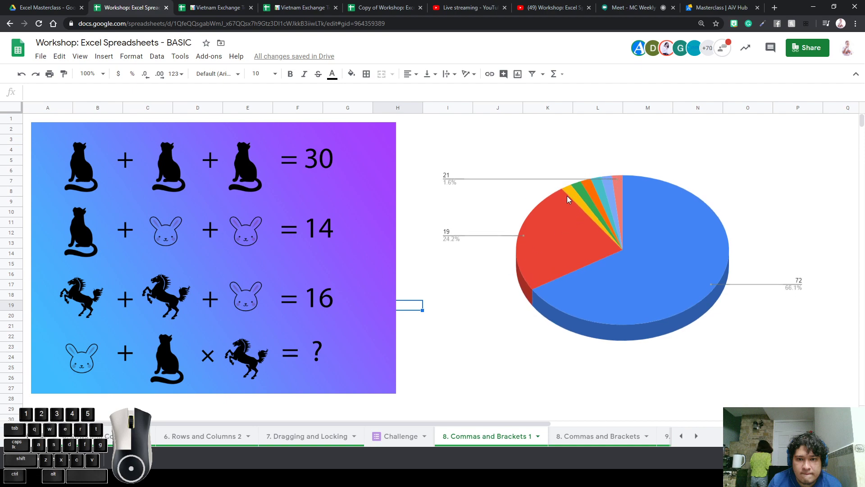
{"action": "left_click", "coordinate": [653, 292]}
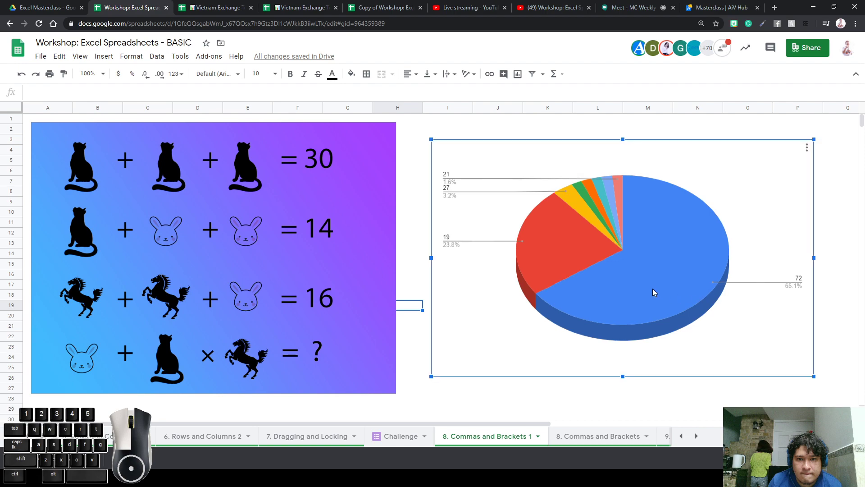
{"action": "left_click", "coordinate": [418, 268]}
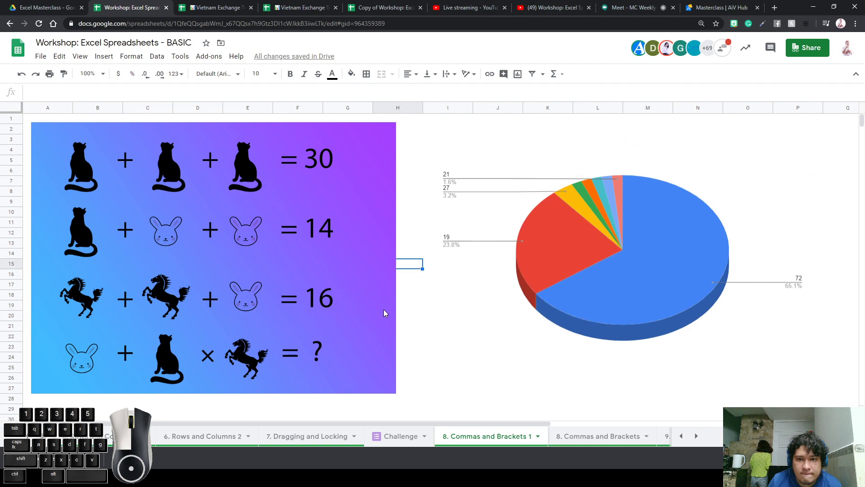
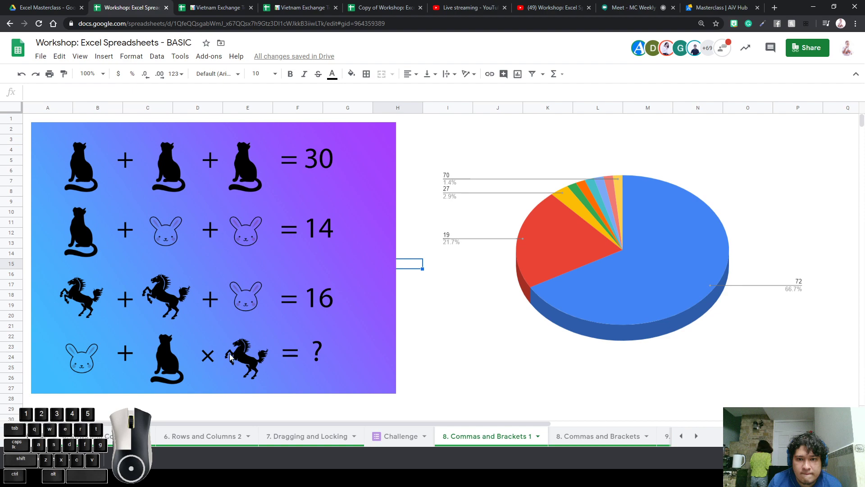
Switch to the '8. Commas and Brackets' sheet and select the range B4:Q23
{"action": "left_click", "coordinate": [230, 356]}
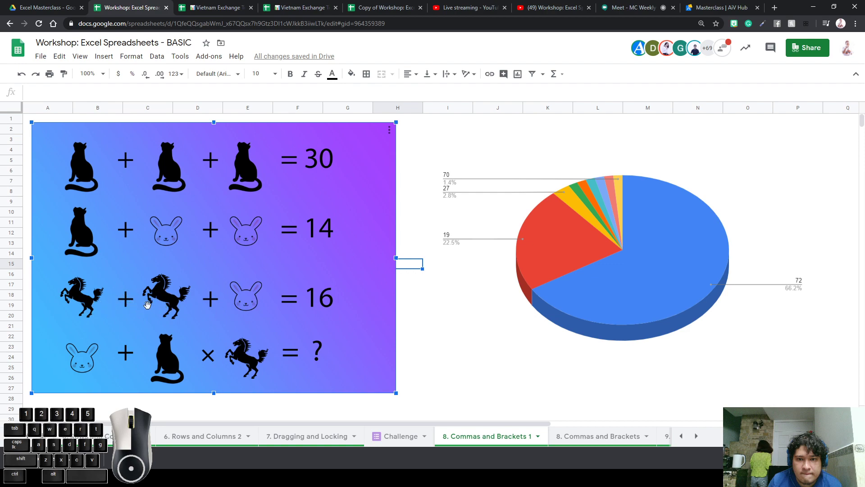
{"action": "left_click", "coordinate": [416, 347]}
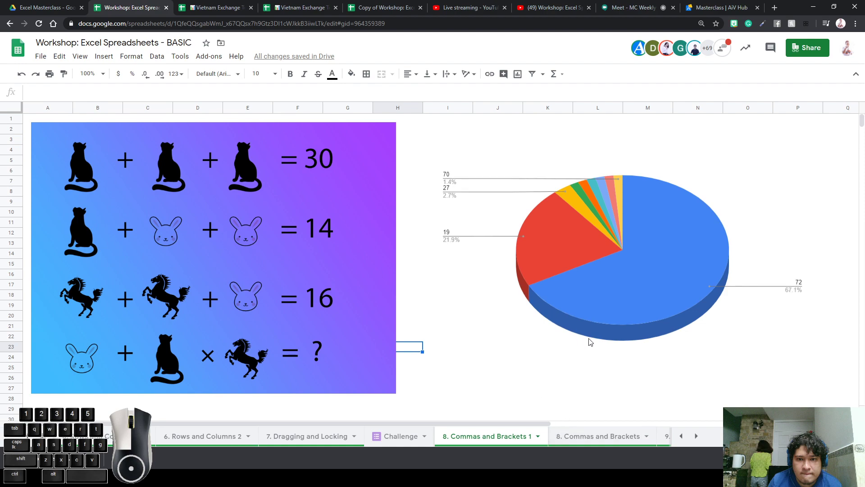
{"action": "left_click", "coordinate": [572, 437]}
{"action": "left_click", "coordinate": [113, 180]}
{"action": "left_click_drag", "start_coordinate": [114, 180], "coordinate": [841, 373]}
Make the text in B4:Q23 black so the hidden numbers show
{"action": "left_click", "coordinate": [331, 76]}
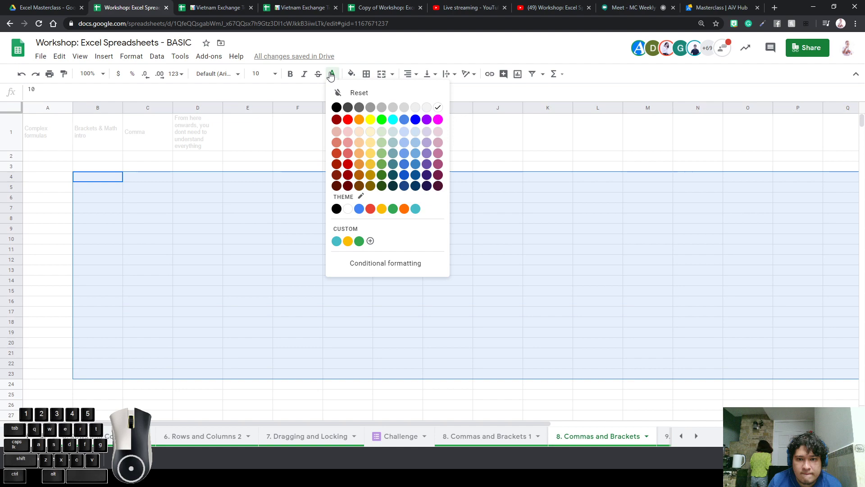
{"action": "left_click", "coordinate": [336, 107]}
{"action": "left_click", "coordinate": [454, 260]}
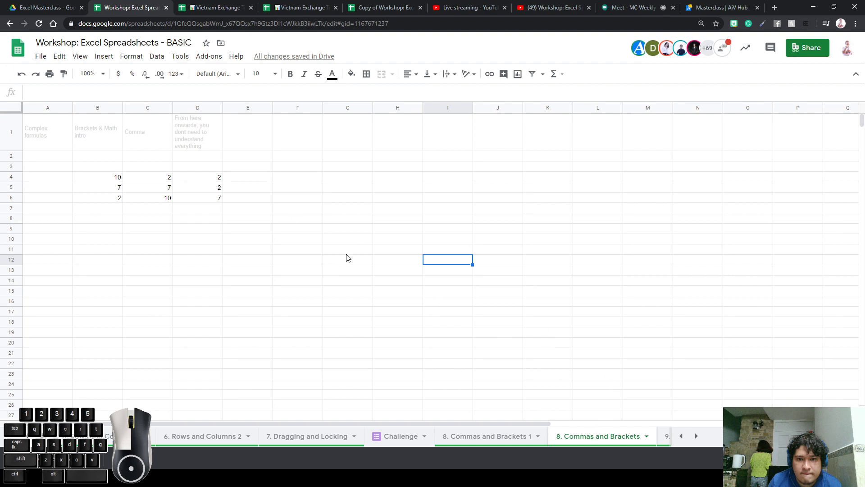
{"action": "left_click", "coordinate": [146, 289]}
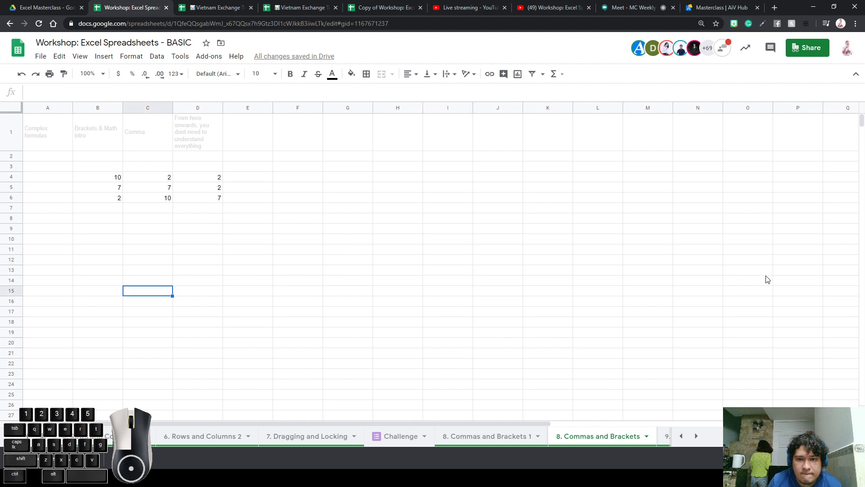
{"action": "left_click", "coordinate": [621, 242]}
{"action": "left_click", "coordinate": [559, 283]}
Put ( in K13 and , in K14, then set K13:K15 to font size 36
{"action": "left_click", "coordinate": [529, 276]}
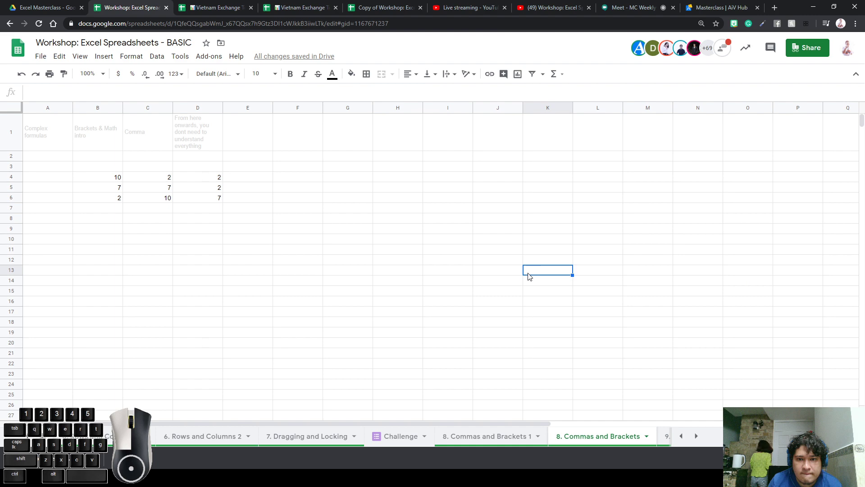
{"action": "type", "text": "("}
{"action": "key", "text": "Return"}
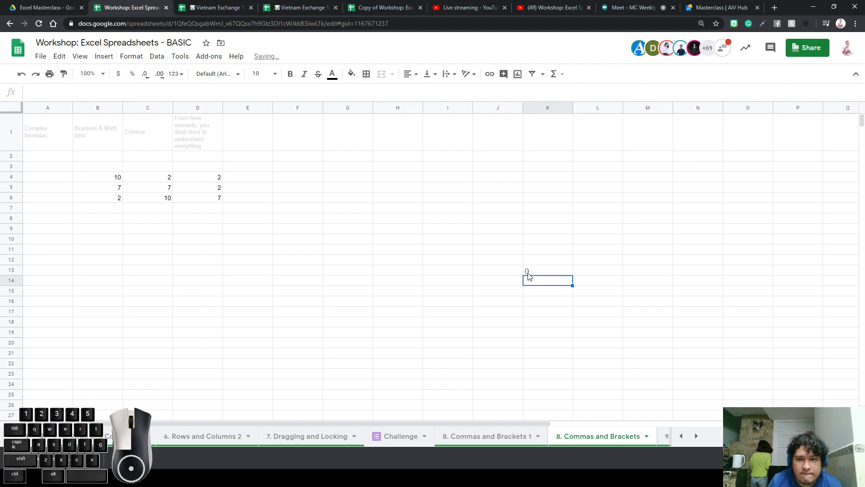
{"action": "type", "text": ","}
{"action": "key", "text": "Return"}
{"action": "left_click_drag", "start_coordinate": [528, 275], "coordinate": [526, 289]}
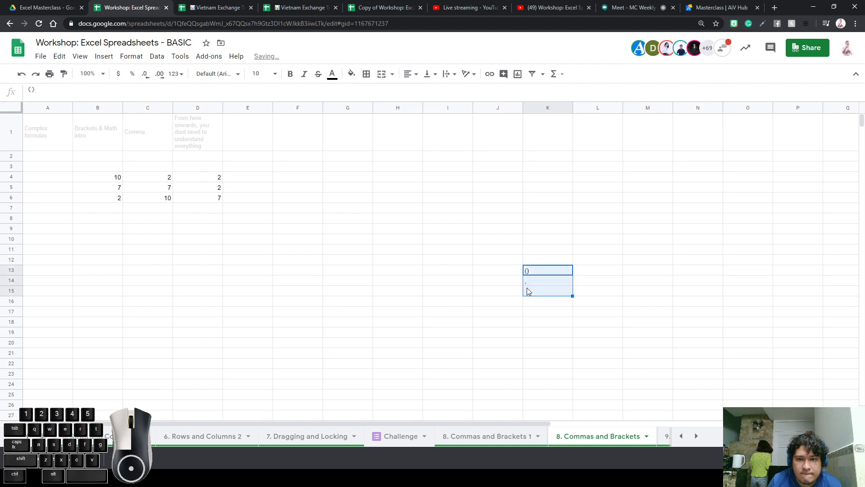
{"action": "left_click", "coordinate": [275, 73]}
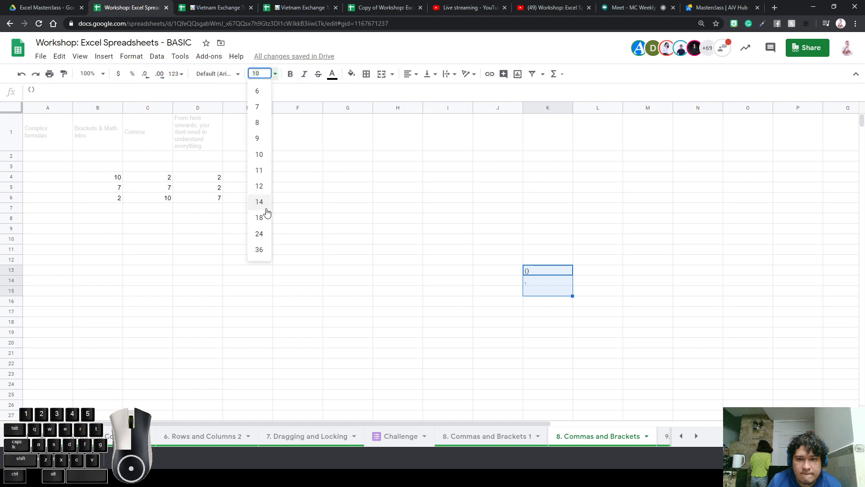
{"action": "left_click", "coordinate": [259, 249]}
{"action": "left_click", "coordinate": [667, 292]}
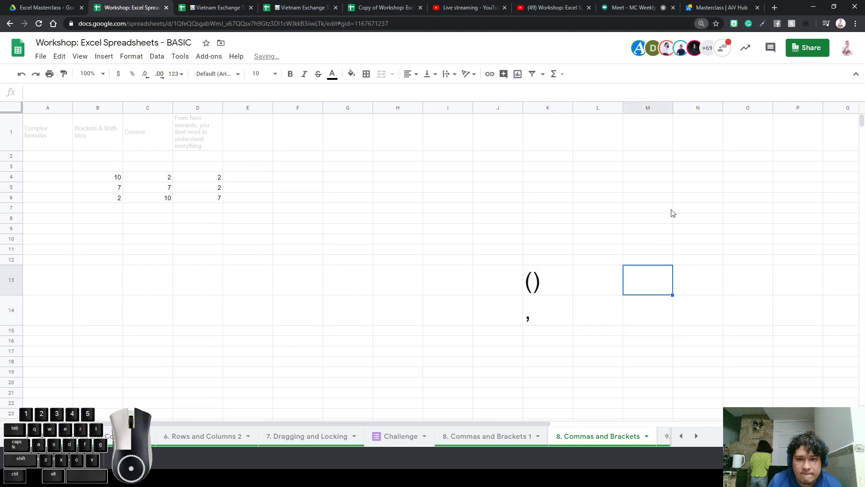
Zoom in and label J13 'Brackets' and J14 'Commas'
{"action": "key", "text": "ctrl+plus"}
{"action": "key", "text": "ctrl+plus"}
{"action": "scroll", "coordinate": [721, 243], "scroll_direction": "down", "scroll_amount": 1}
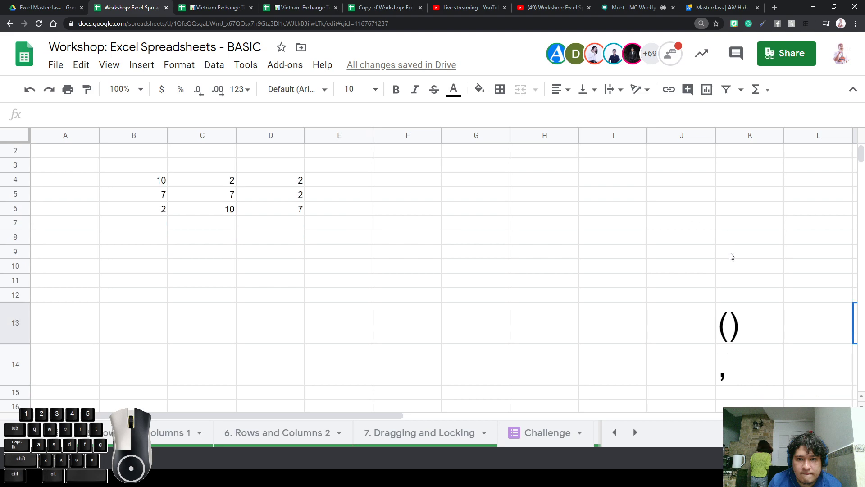
{"action": "left_click", "coordinate": [703, 320]}
{"action": "type", "text": "Back"}
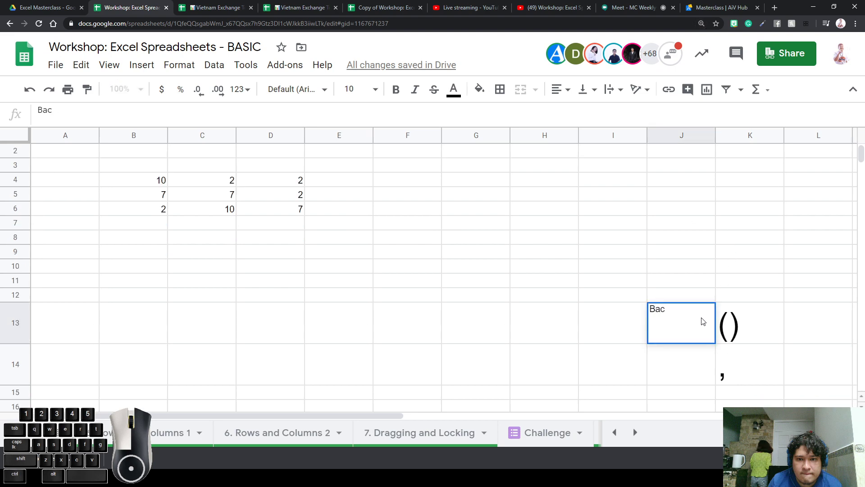
{"action": "key", "text": "BackSpace"}
{"action": "key", "text": "BackSpace"}
{"action": "type", "text": "rackets"}
{"action": "key", "text": "Return"}
{"action": "type", "text": "Com"}
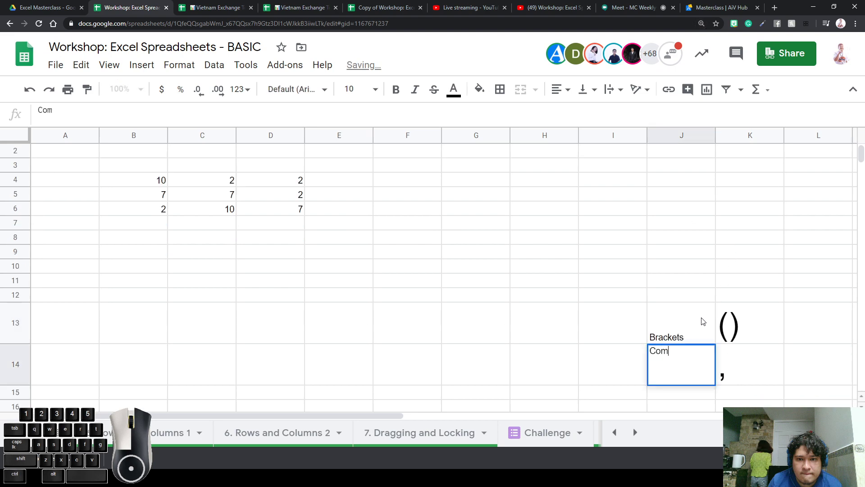
{"action": "type", "text": "mas"}
{"action": "key", "text": "Return"}
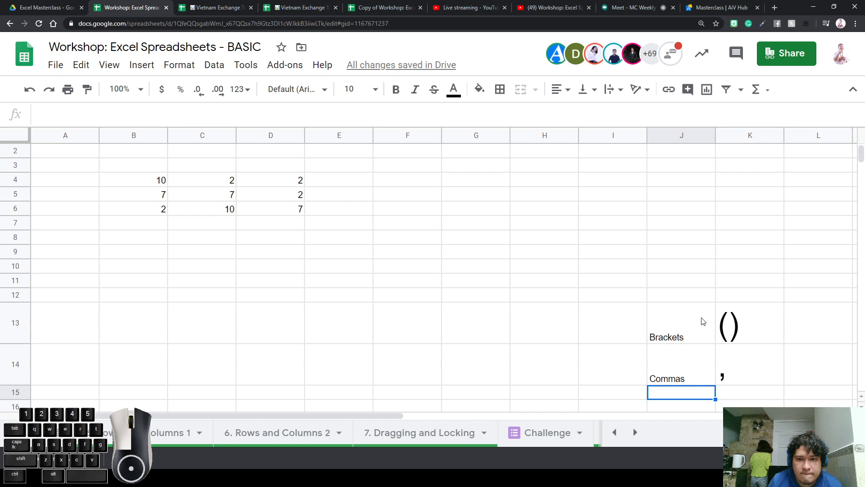
{"action": "scroll", "coordinate": [694, 293], "scroll_direction": "up", "scroll_amount": 1}
Reveal row 3's hidden numbers by setting its text colour to black
{"action": "left_click", "coordinate": [159, 209]}
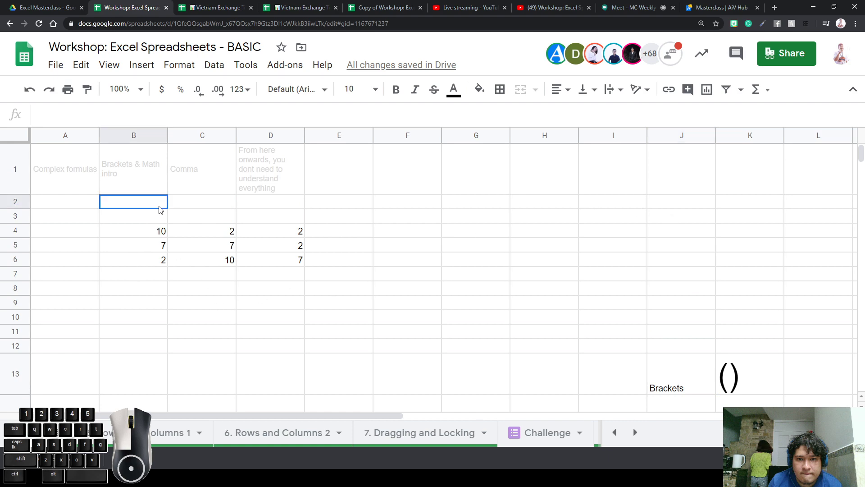
{"action": "left_click", "coordinate": [159, 229]}
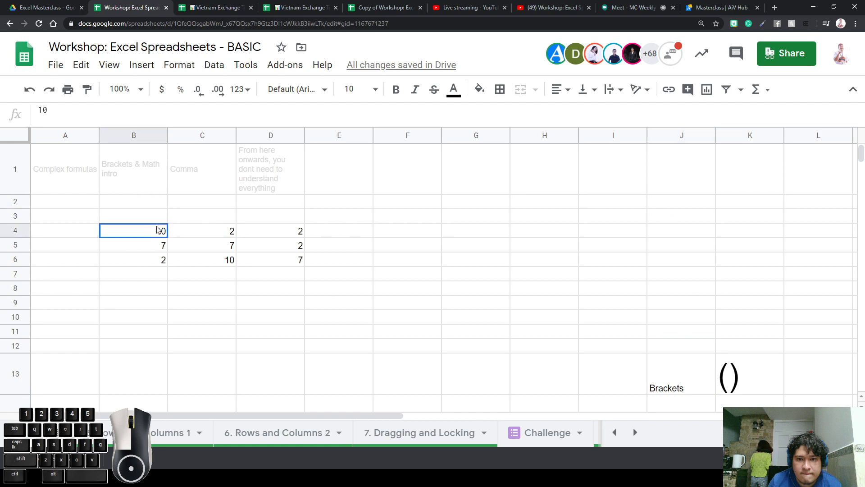
{"action": "left_click", "coordinate": [228, 236]}
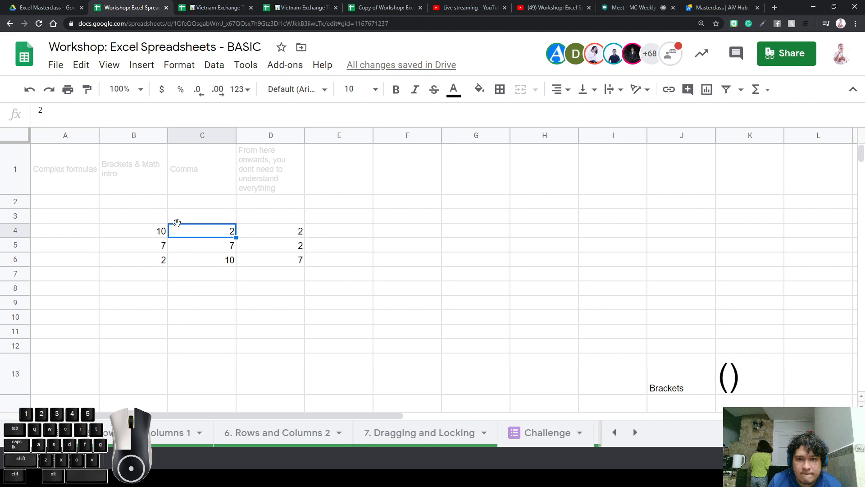
{"action": "double_click", "coordinate": [159, 218]}
{"action": "key", "text": "Escape"}
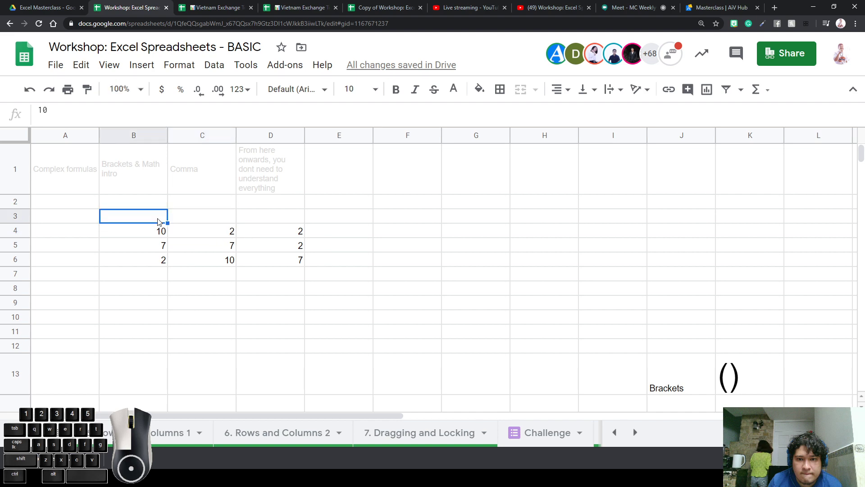
{"action": "key", "text": "shift+Right"}
{"action": "key", "text": "shift+Right"}
{"action": "key", "text": "shift+Right"}
{"action": "key", "text": "shift+Right"}
{"action": "key", "text": "shift+Right"}
{"action": "key", "text": "shift+Right"}
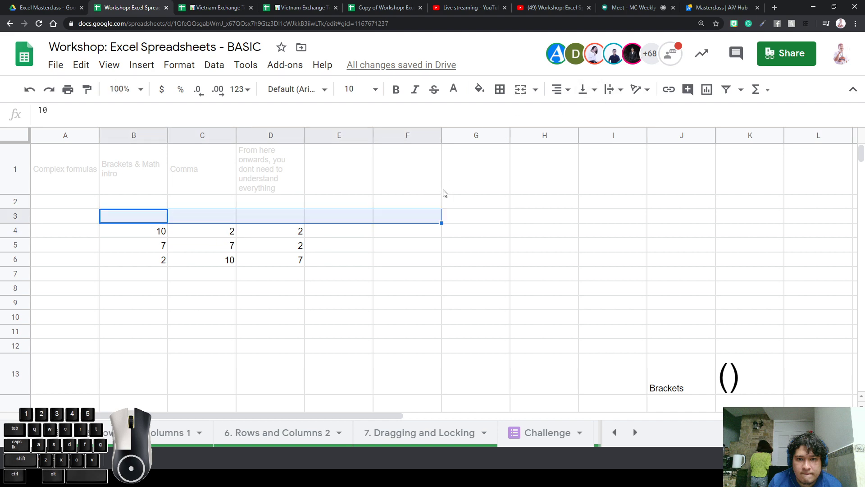
{"action": "left_click", "coordinate": [454, 89]}
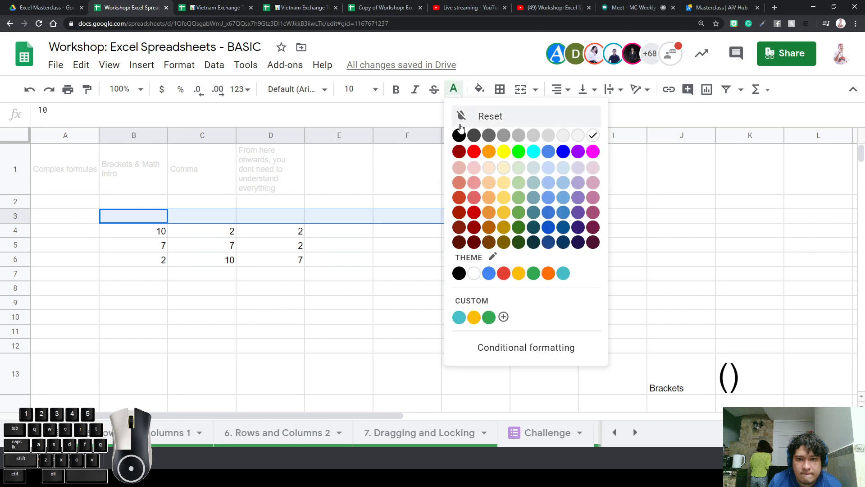
{"action": "left_click", "coordinate": [459, 134]}
{"action": "left_click", "coordinate": [489, 277]}
Check the revealed values 10, 10, 10 in B3:D3
{"action": "left_click_drag", "start_coordinate": [159, 219], "coordinate": [261, 213]}
{"action": "left_click", "coordinate": [145, 223]}
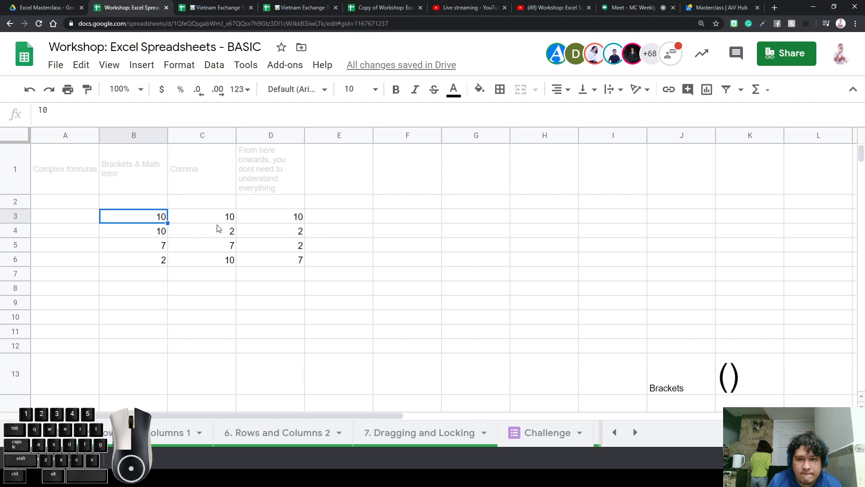
{"action": "left_click", "coordinate": [220, 219]}
{"action": "left_click", "coordinate": [274, 218]}
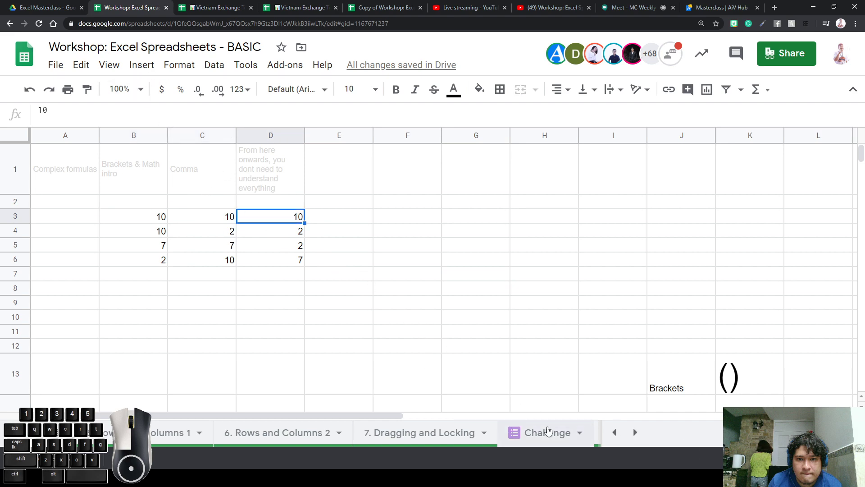
Hide the Challenge sheet and return to the '8. Commas and Brackets' sheet
{"action": "right_click", "coordinate": [543, 433]}
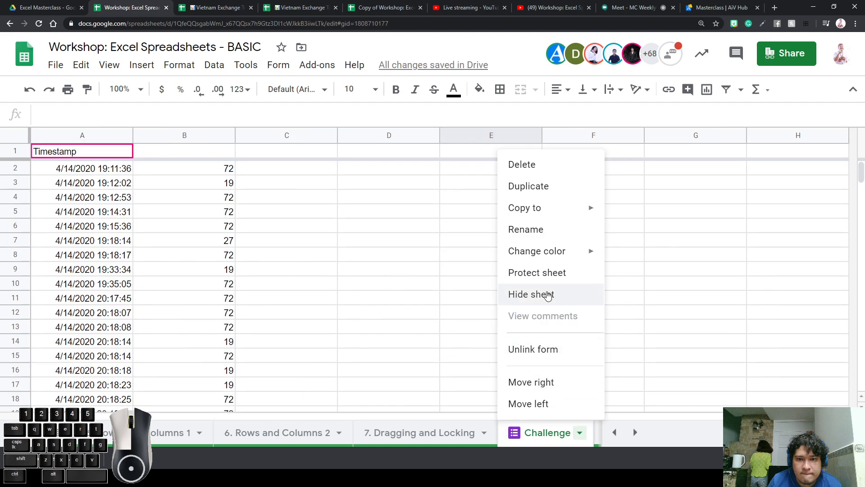
{"action": "left_click", "coordinate": [543, 295]}
{"action": "left_click", "coordinate": [559, 432]}
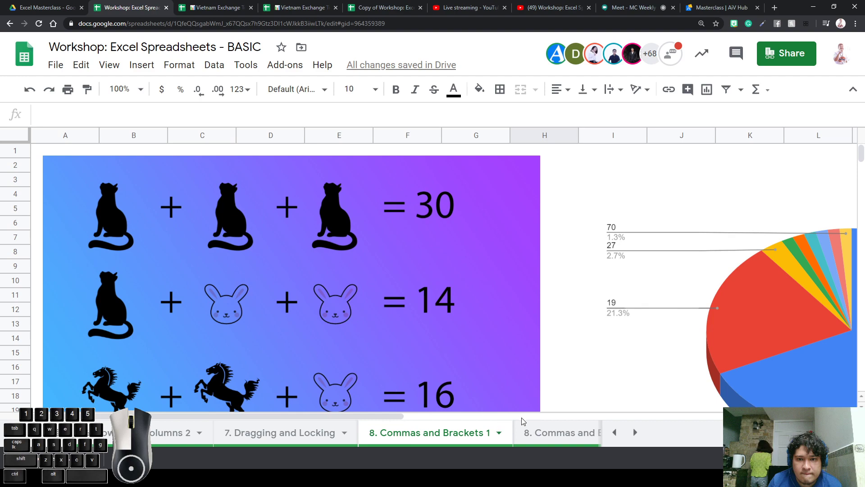
{"action": "left_click", "coordinate": [536, 433]}
{"action": "left_click", "coordinate": [159, 217]}
Enter the note 'Cat is 10' in B10
{"action": "left_click", "coordinate": [153, 317]}
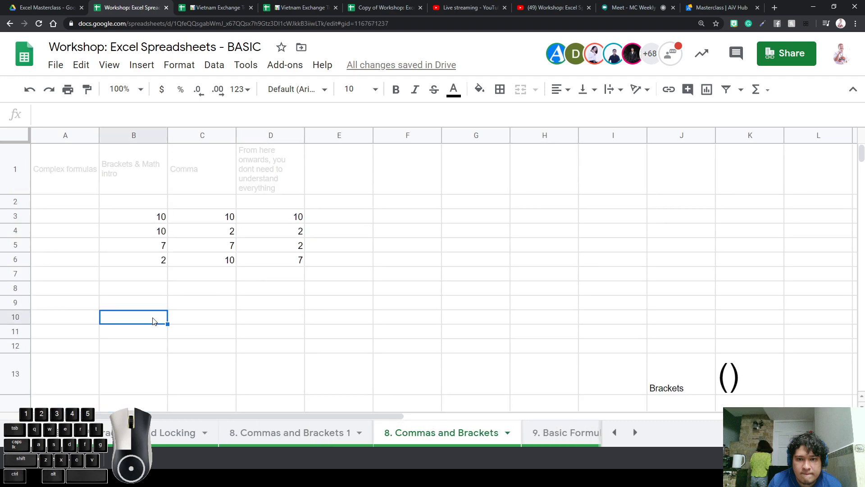
{"action": "type", "text": "10 is Ca"}
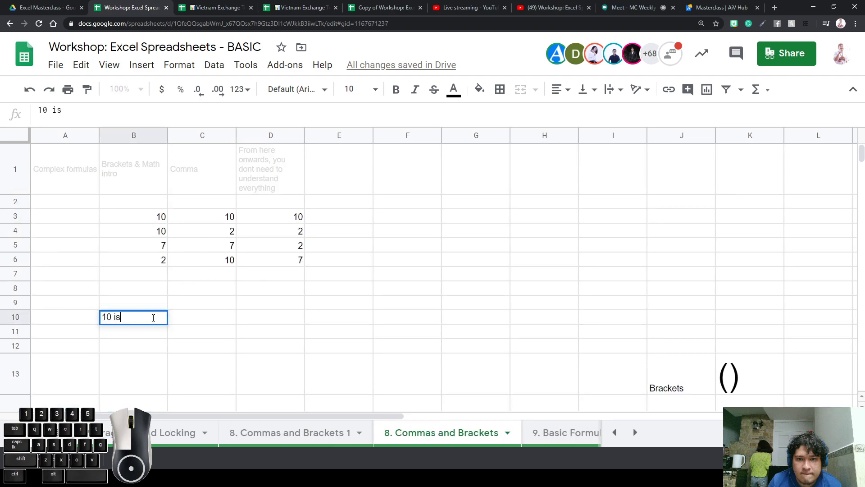
{"action": "key", "text": "BackSpace"}
{"action": "key", "text": "BackSpace"}
{"action": "type", "text": "cat"}
{"action": "key", "text": "Return"}
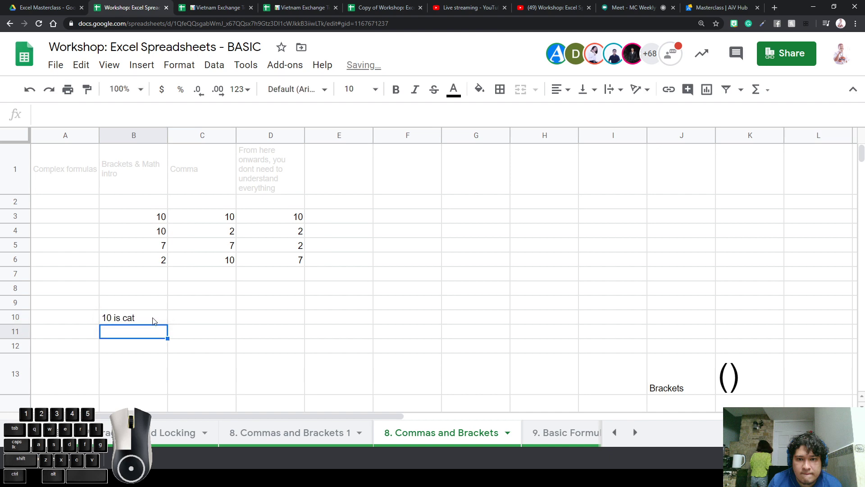
{"action": "left_click", "coordinate": [153, 321]}
{"action": "type", "text": "Cat is 10"}
{"action": "key", "text": "Return"}
Add 'Bunny is 2' and 'Horse is 7' below, removing the stray 6
{"action": "type", "text": "Bunny is 2"}
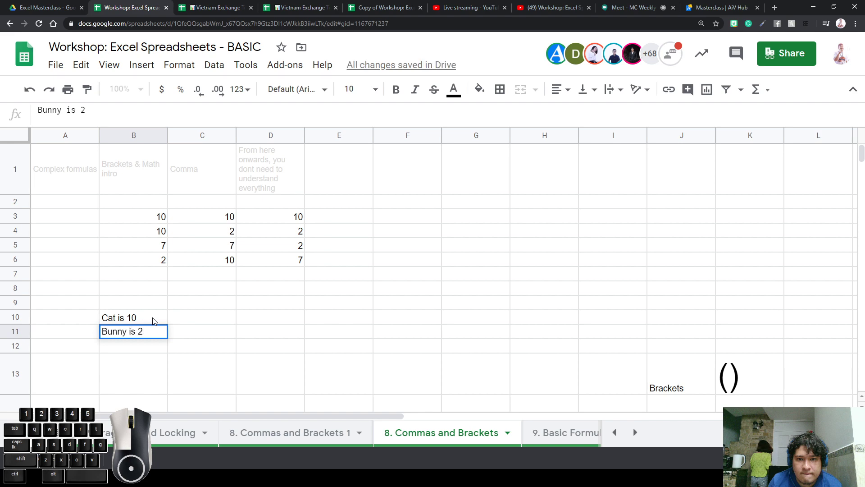
{"action": "key", "text": "Return"}
{"action": "type", "text": "Horse "}
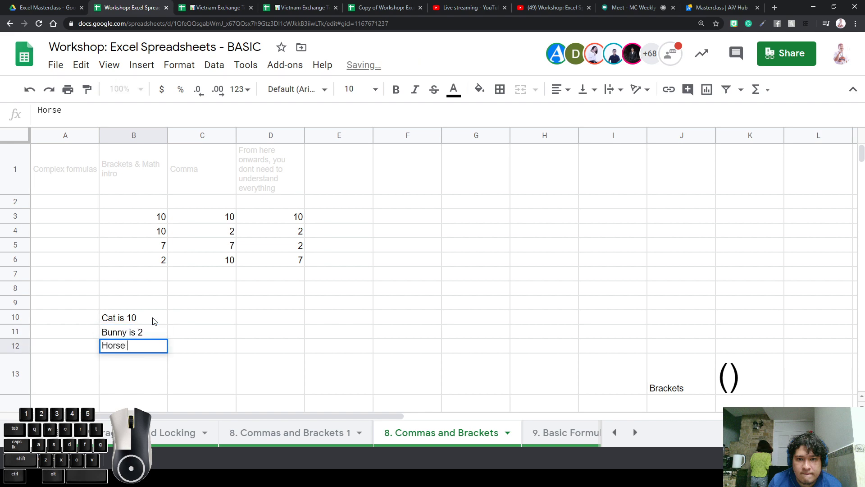
{"action": "type", "text": "is 76"}
{"action": "key", "text": "Return"}
{"action": "key", "text": "Up"}
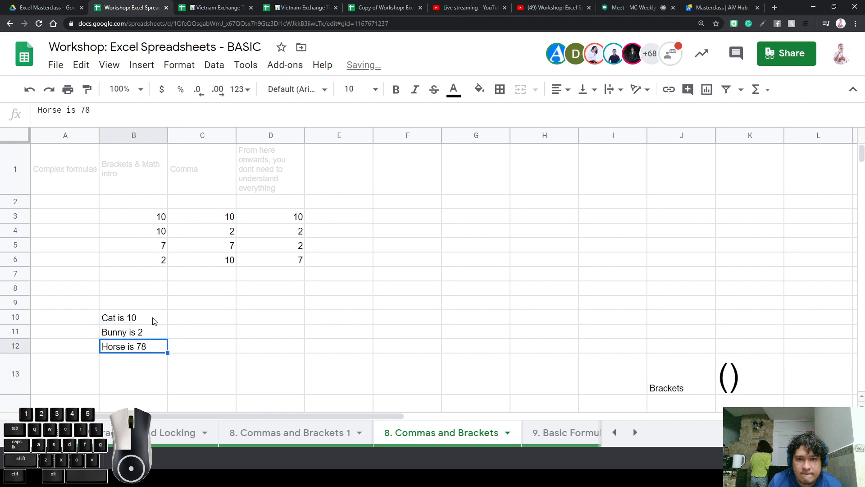
{"action": "key", "text": "Return"}
{"action": "key", "text": "BackSpace"}
{"action": "key", "text": "Return"}
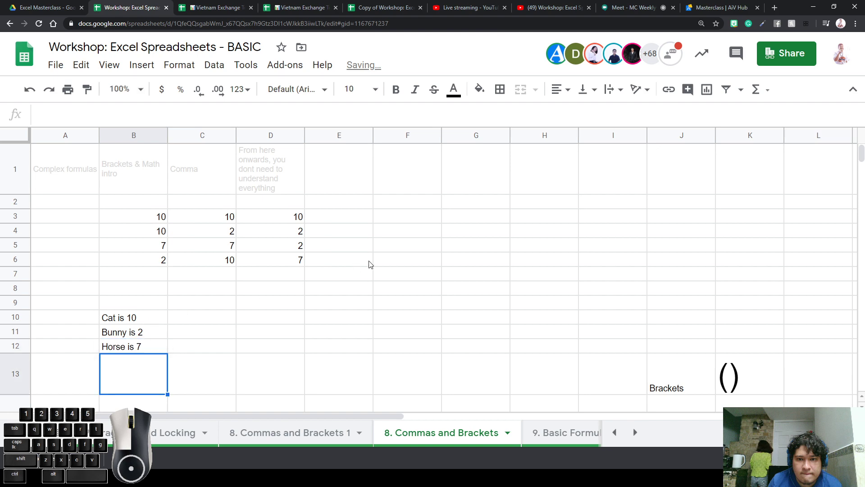
{"action": "left_click", "coordinate": [372, 217]}
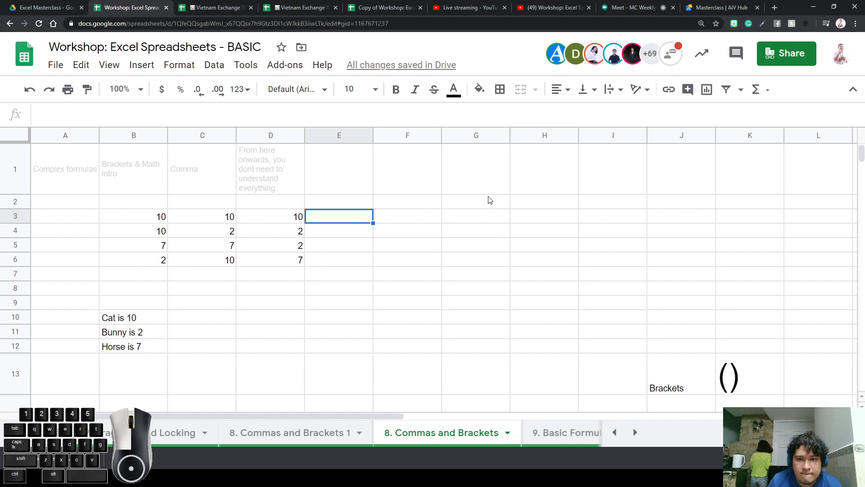
Enter =B3+C3+D3 in E3 to total row 3 as 30
{"action": "type", "text": "="}
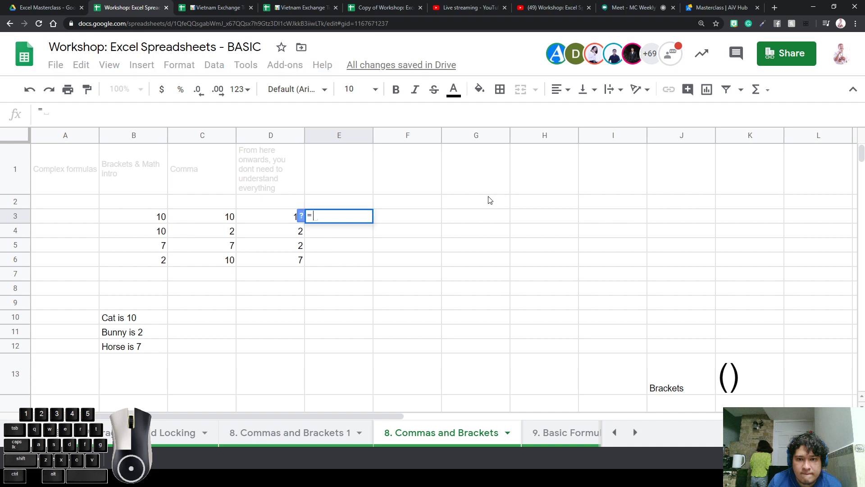
{"action": "left_click", "coordinate": [155, 221]}
{"action": "type", "text": "+"}
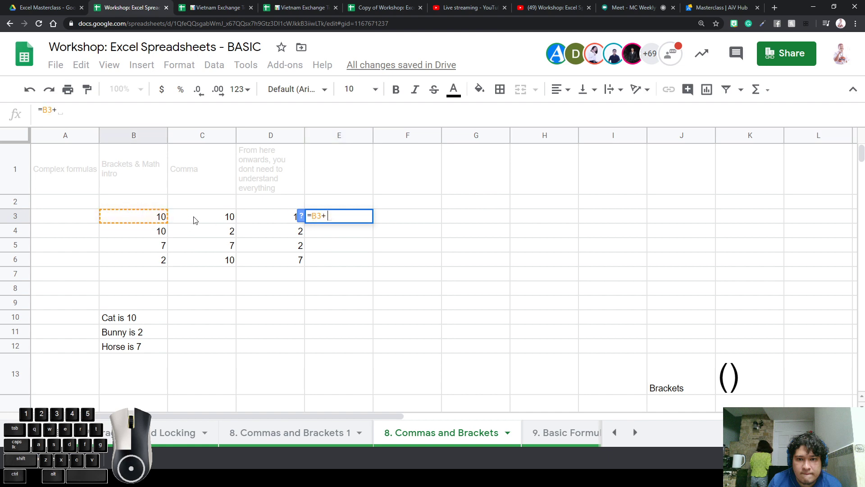
{"action": "left_click", "coordinate": [195, 220]}
{"action": "type", "text": "+"}
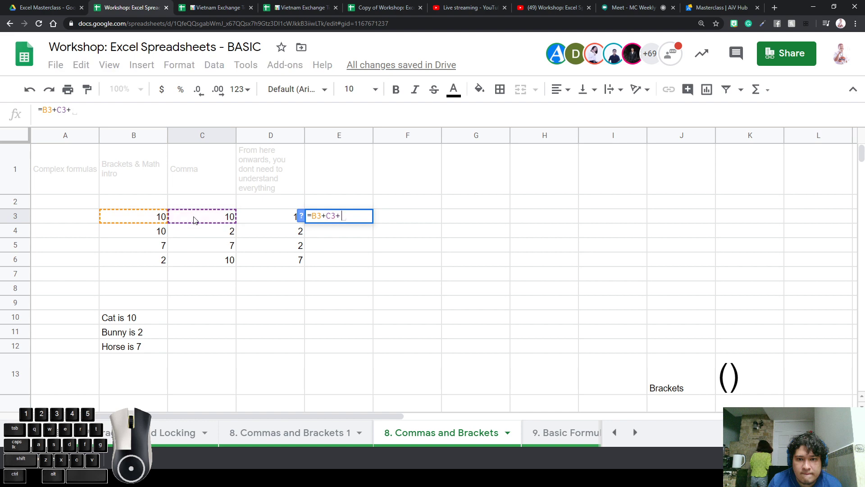
{"action": "left_click", "coordinate": [263, 221]}
{"action": "key", "text": "Return"}
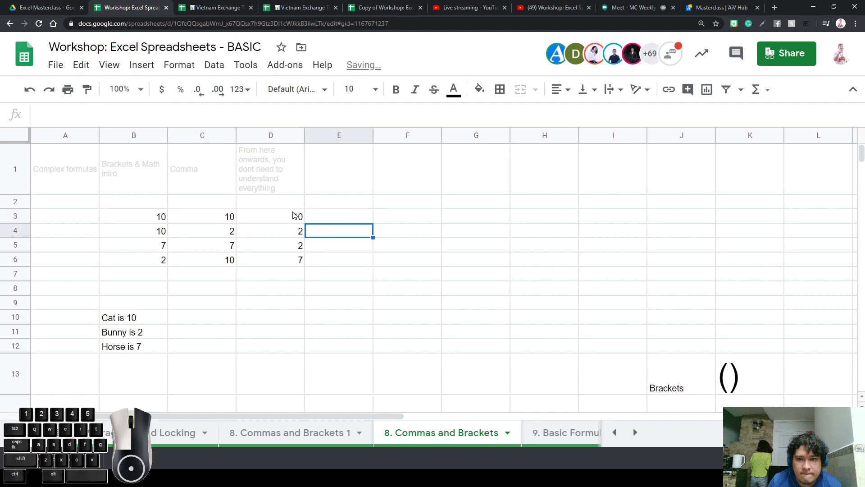
{"action": "left_click", "coordinate": [340, 219]}
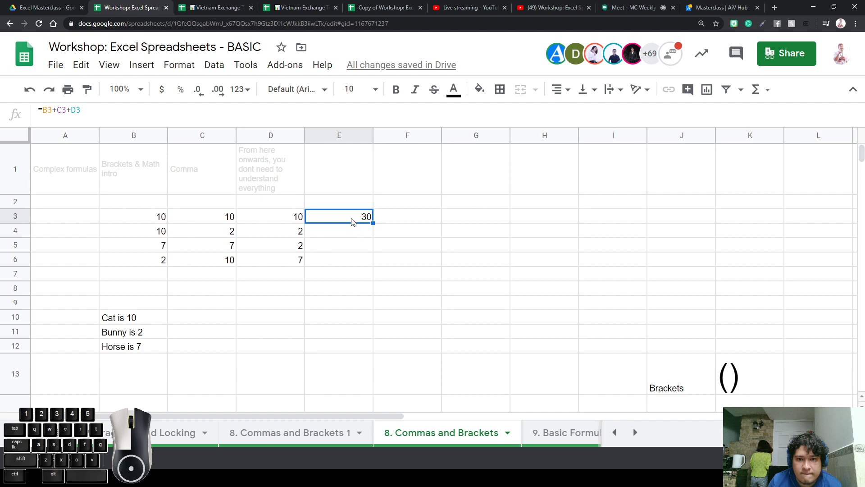
{"action": "left_click_drag", "start_coordinate": [83, 110], "coordinate": [30, 109]}
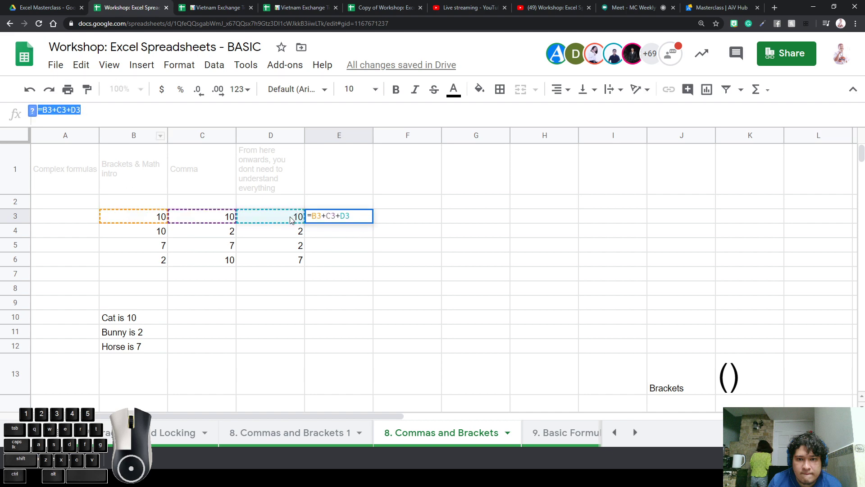
{"action": "left_click", "coordinate": [316, 236]}
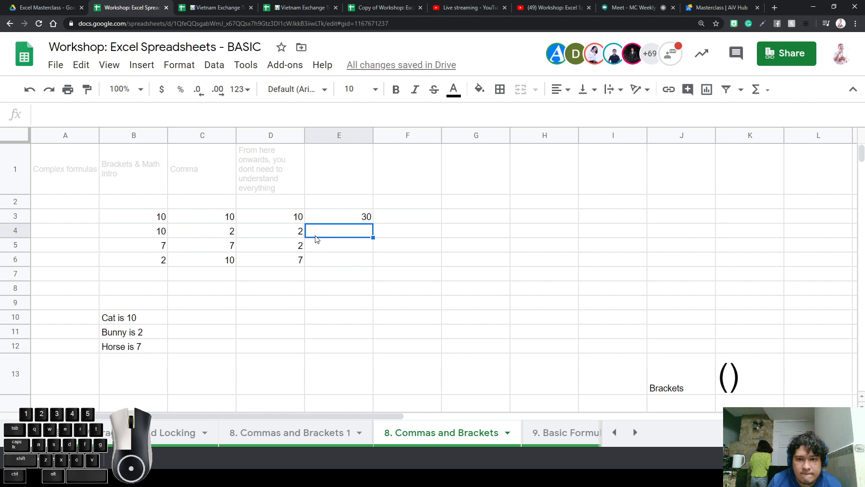
Copy the E3 sum into E4 and E5, giving totals 14 and 16
{"action": "double_click", "coordinate": [316, 235]}
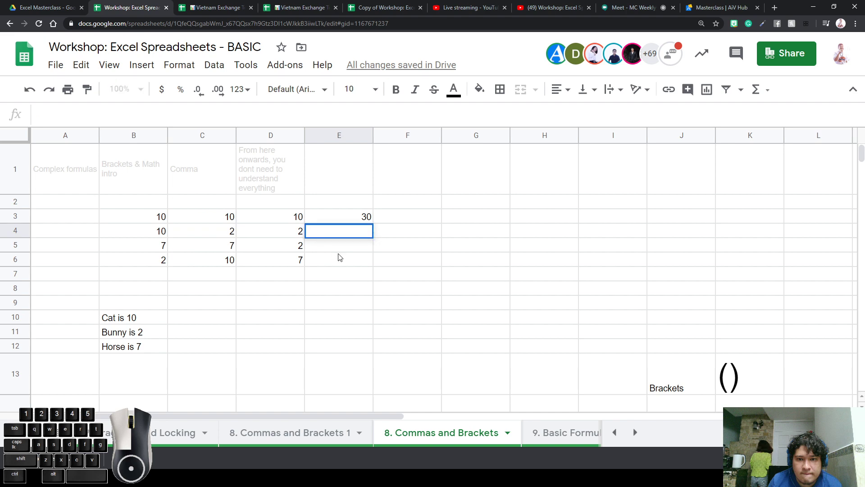
{"action": "key", "text": "Return"}
{"action": "key", "text": "Up"}
{"action": "key", "text": "Up"}
{"action": "key", "text": "ctrl+c"}
{"action": "key", "text": "Down"}
{"action": "key", "text": "ctrl+v"}
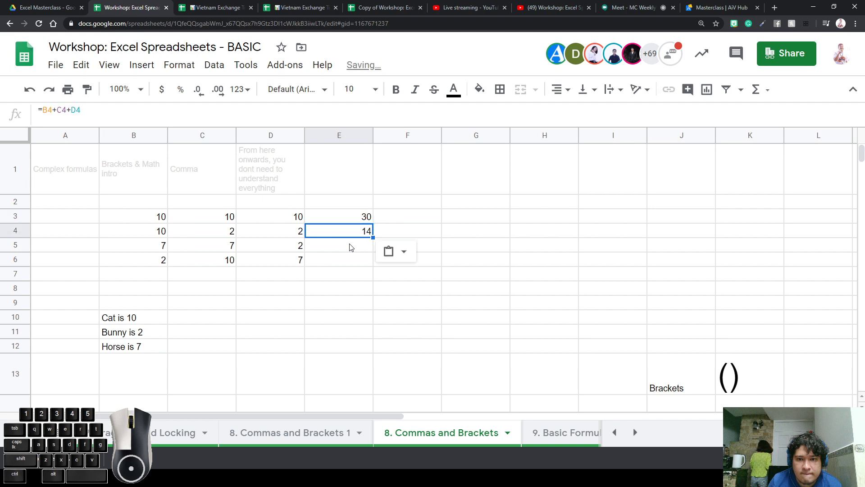
{"action": "key", "text": "Down"}
{"action": "key", "text": "ctrl+v"}
{"action": "key", "text": "Down"}
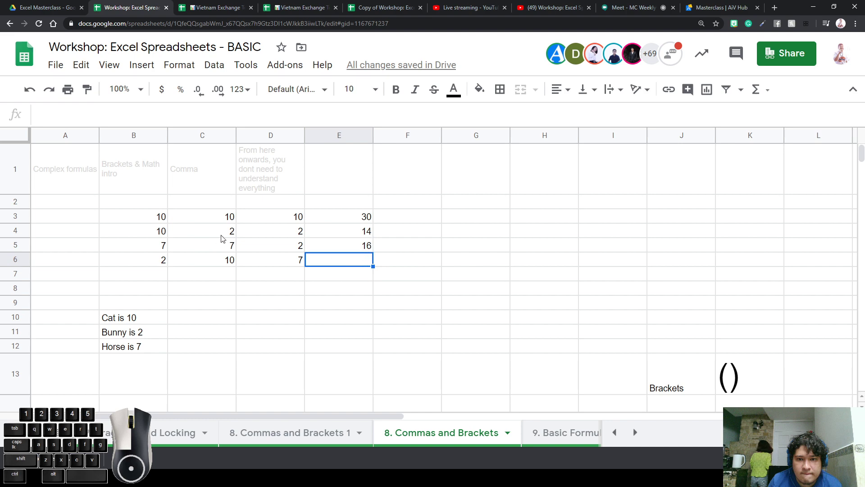
{"action": "left_click", "coordinate": [291, 262]}
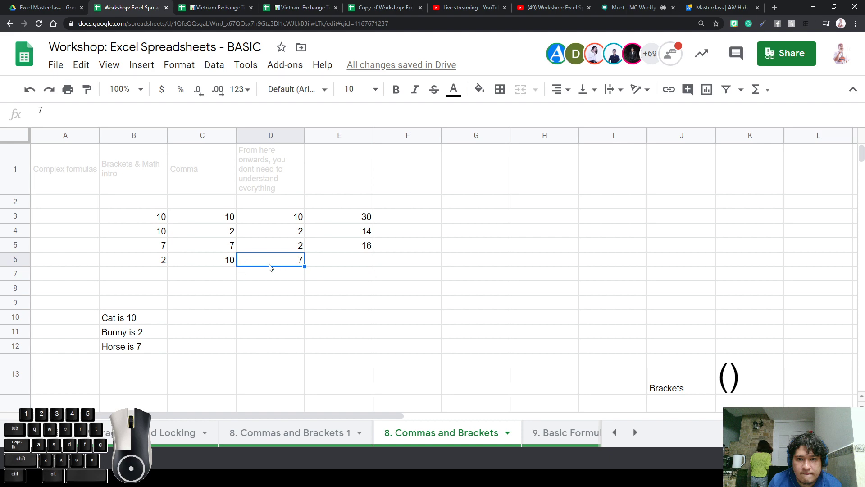
Type the label 'Multiplying' in D7
{"action": "left_click", "coordinate": [250, 277]}
{"action": "type", "text": "Multip"}
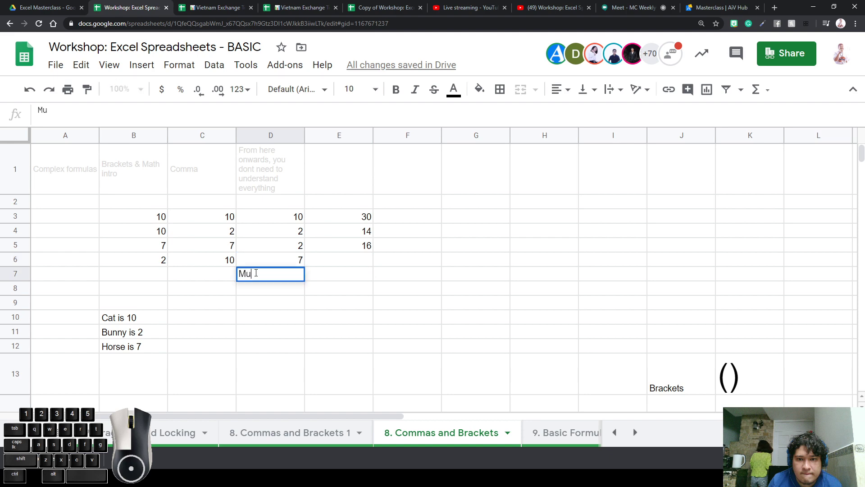
{"action": "key", "text": "BackSpace"}
{"action": "key", "text": "BackSpace"}
{"action": "type", "text": "ying"}
{"action": "key", "text": "Return"}
Begin a formula in E6 starting with B6
{"action": "key", "text": "Up"}
{"action": "key", "text": "Up"}
{"action": "key", "text": "Right"}
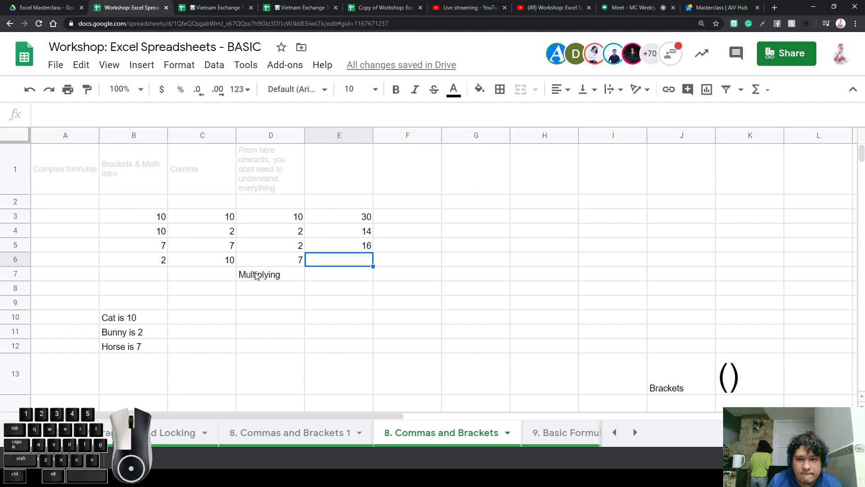
{"action": "type", "text": "="}
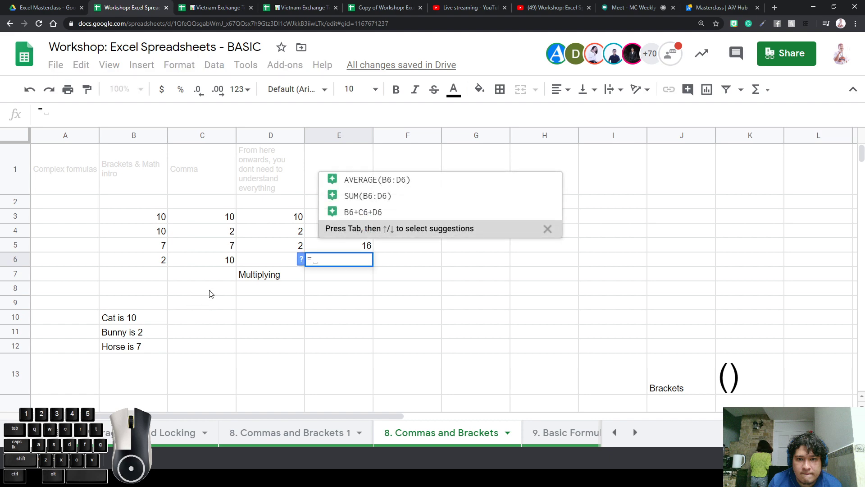
{"action": "left_click", "coordinate": [161, 264]}
Complete E6 as =B6+C6*D6
{"action": "type", "text": "+"}
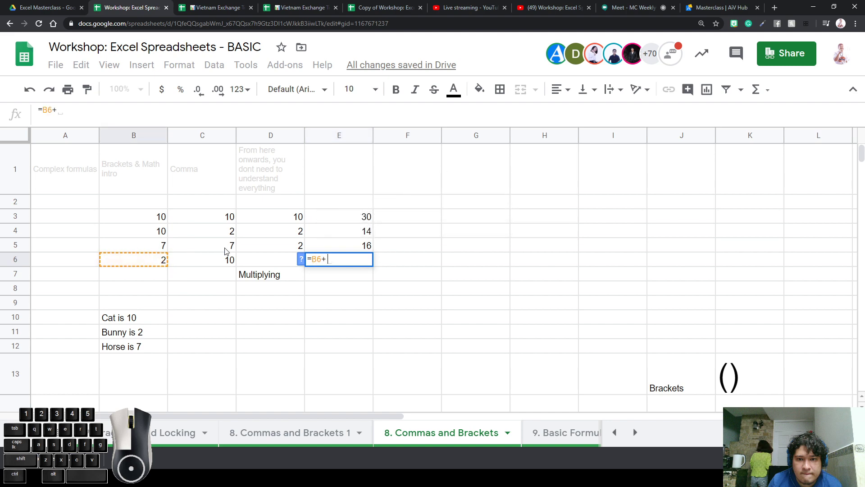
{"action": "left_click", "coordinate": [213, 261]}
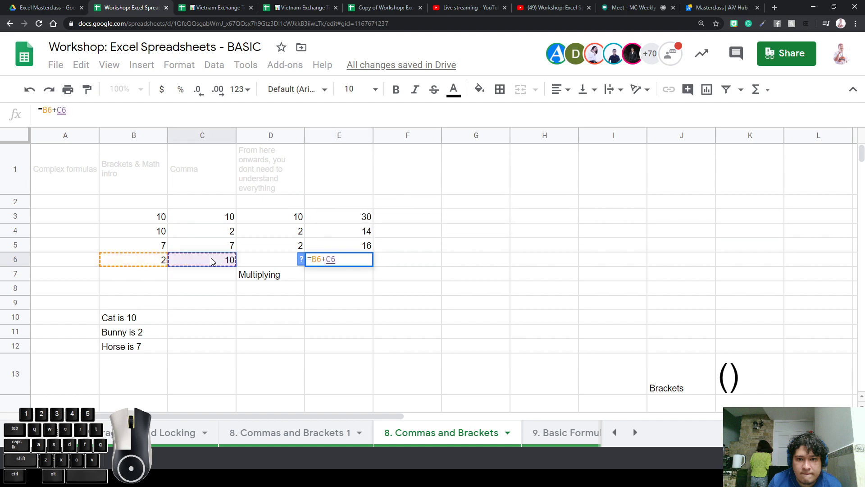
{"action": "type", "text": "*"}
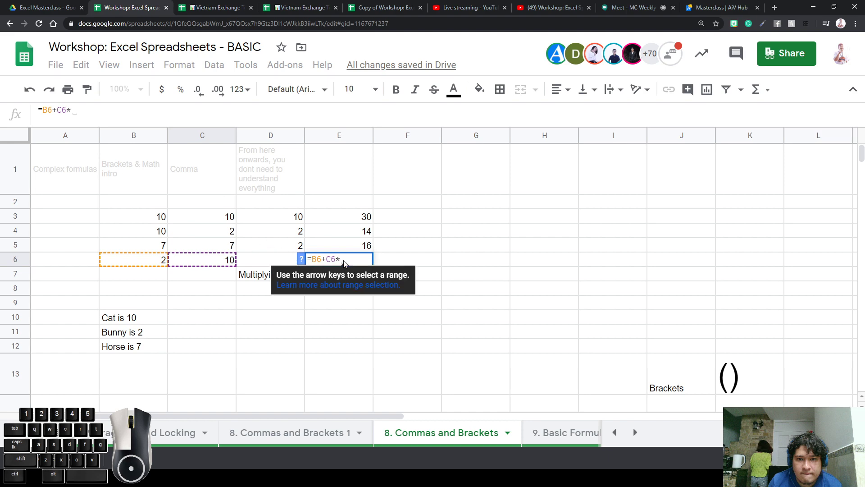
{"action": "left_click", "coordinate": [272, 258]}
{"action": "type", "text": "\\"}
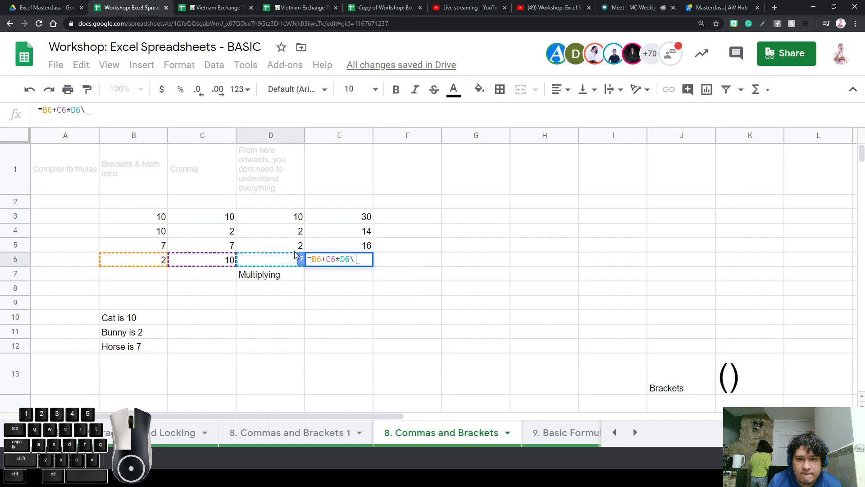
{"action": "key", "text": "BackSpace"}
{"action": "key", "text": "Return"}
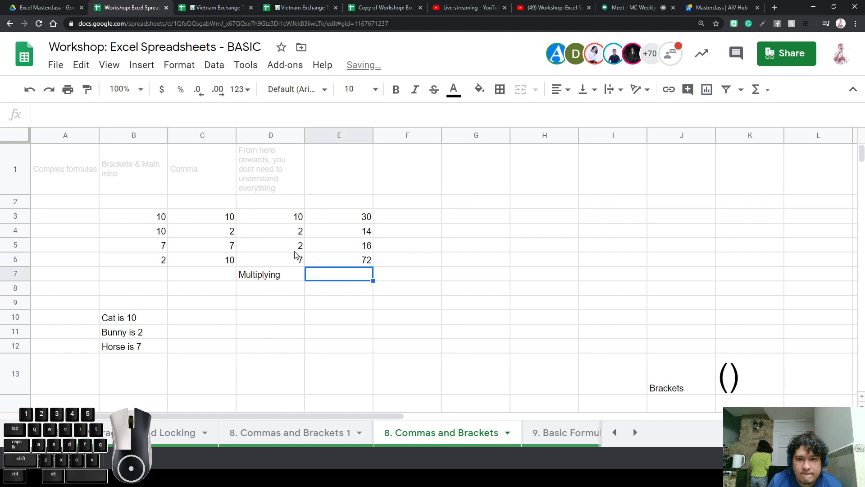
Wrap the multiplication in brackets so E6 reads =B6+(C6*D6)
{"action": "left_click", "coordinate": [353, 265]}
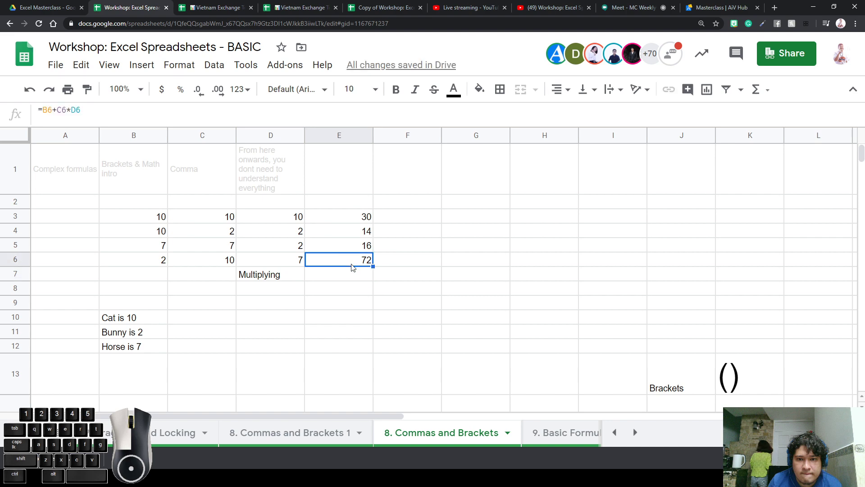
{"action": "double_click", "coordinate": [353, 266]}
{"action": "left_click", "coordinate": [384, 291]}
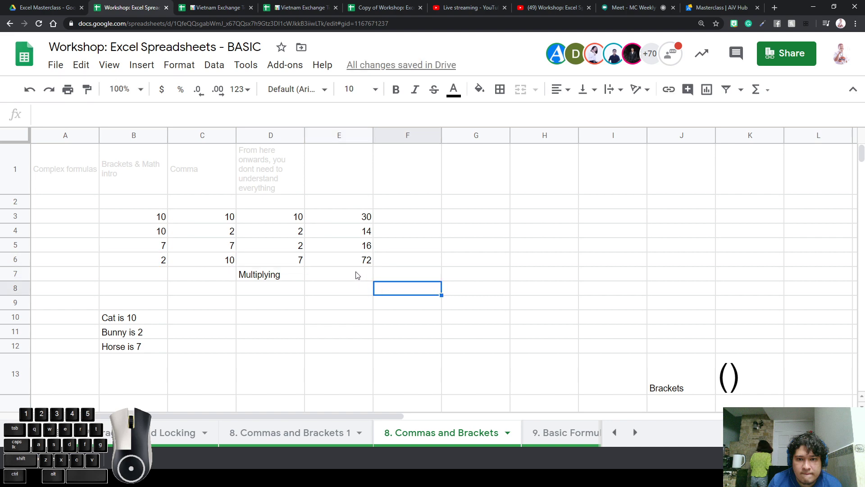
{"action": "left_click", "coordinate": [353, 261]}
{"action": "double_click", "coordinate": [352, 260]}
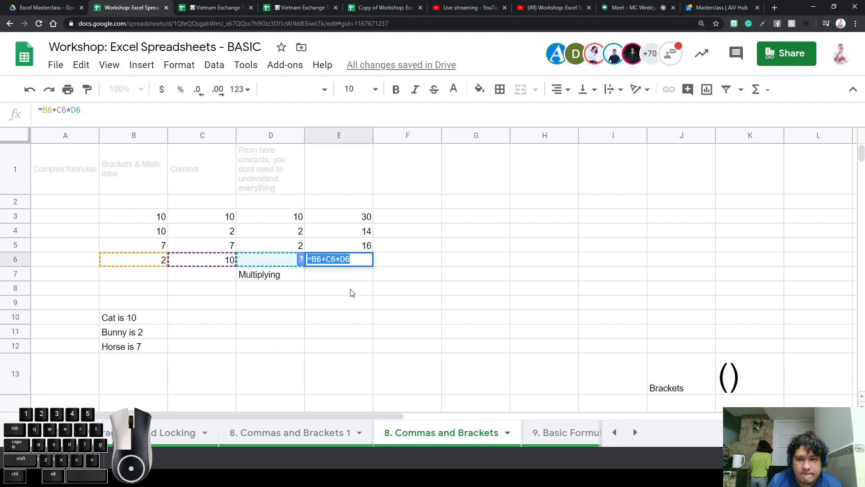
{"action": "left_click", "coordinate": [327, 260]}
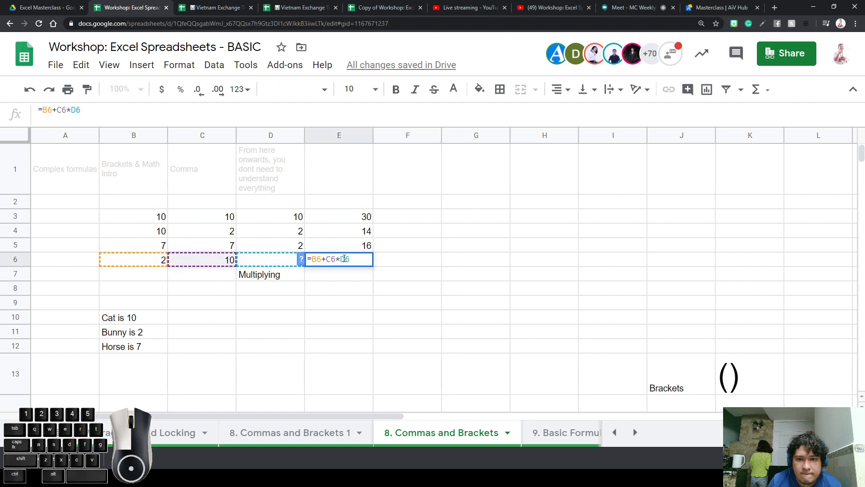
{"action": "type", "text": "("}
{"action": "type", "text": ")"}
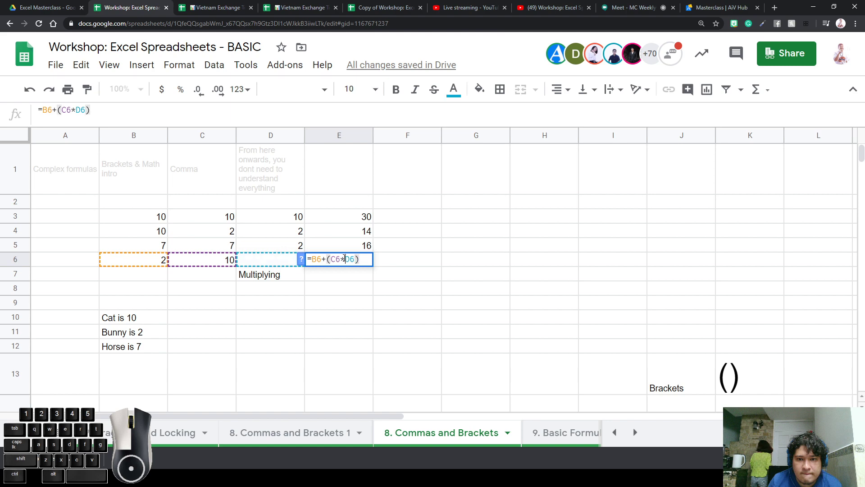
{"action": "double_click", "coordinate": [344, 258]}
{"action": "left_click", "coordinate": [377, 294]}
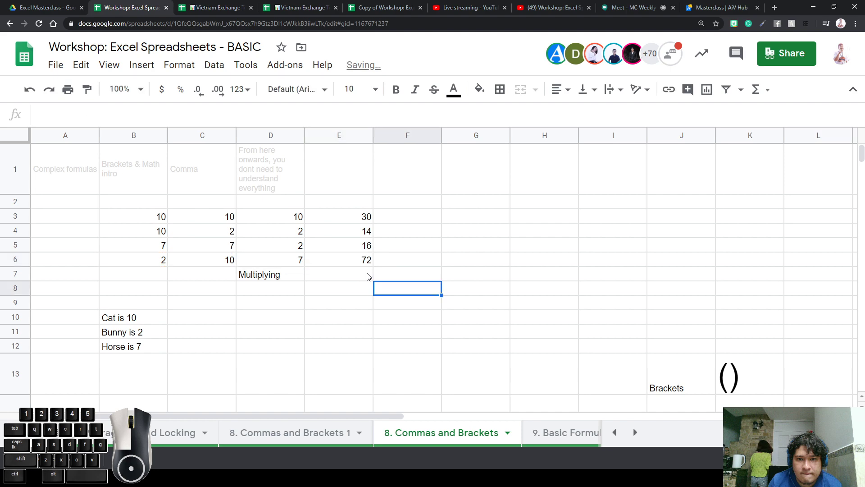
Highlight the bracketed C6*D6 part of E6's formula, then show its result 72
{"action": "double_click", "coordinate": [361, 259]}
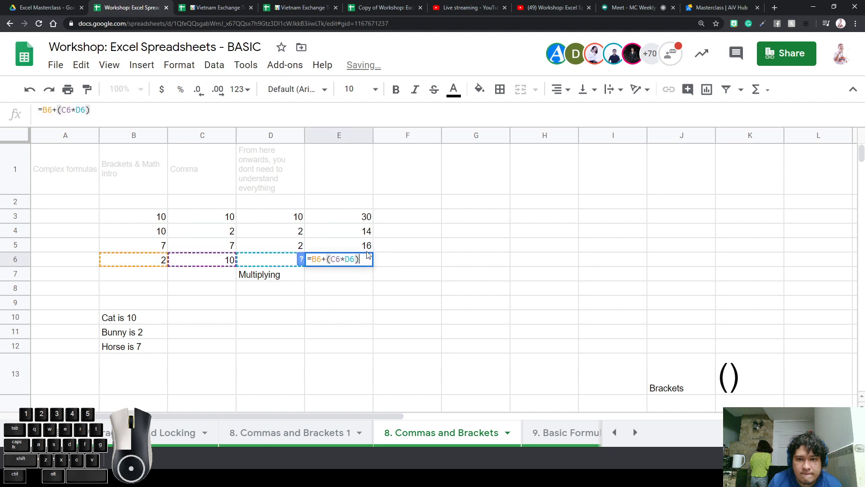
{"action": "left_click", "coordinate": [366, 304]}
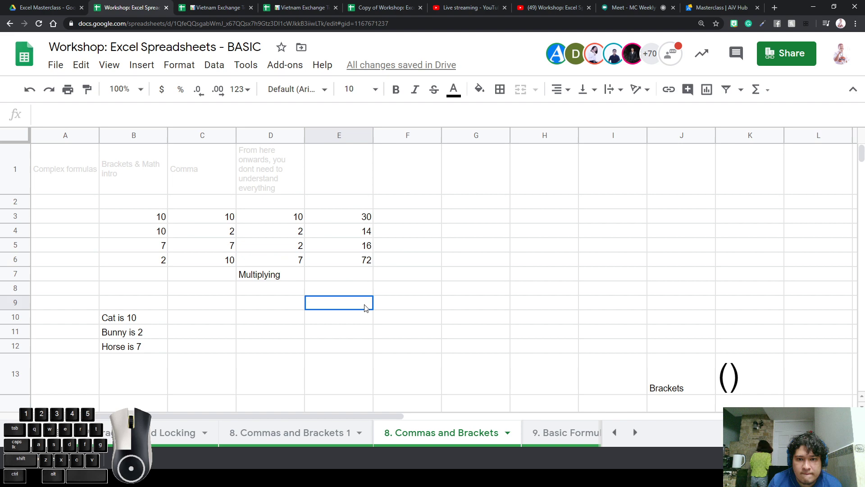
{"action": "double_click", "coordinate": [362, 262]}
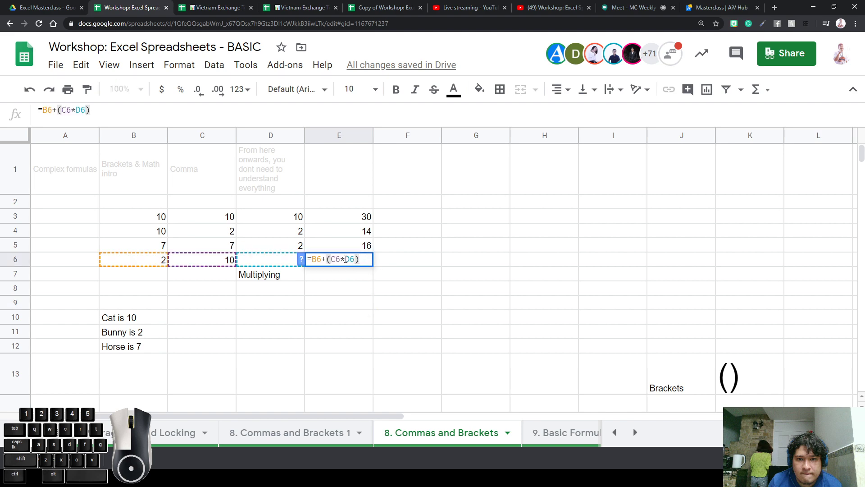
{"action": "double_click", "coordinate": [344, 258]}
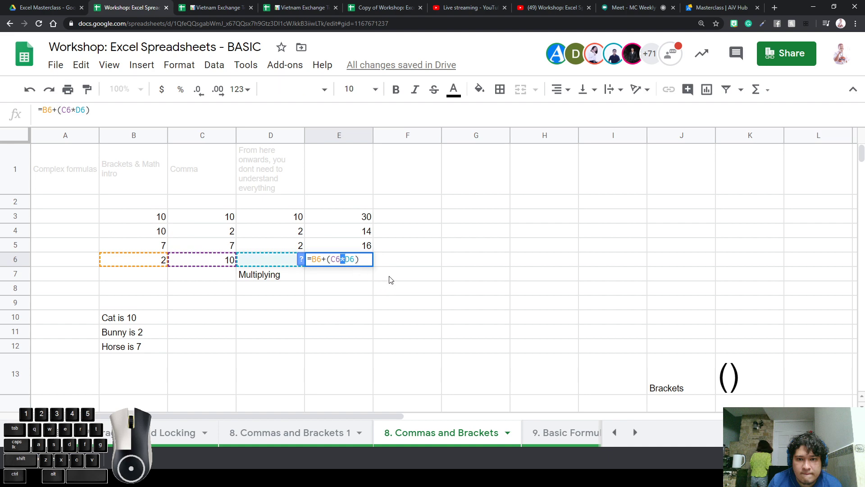
{"action": "left_click", "coordinate": [356, 273]}
{"action": "double_click", "coordinate": [370, 261]}
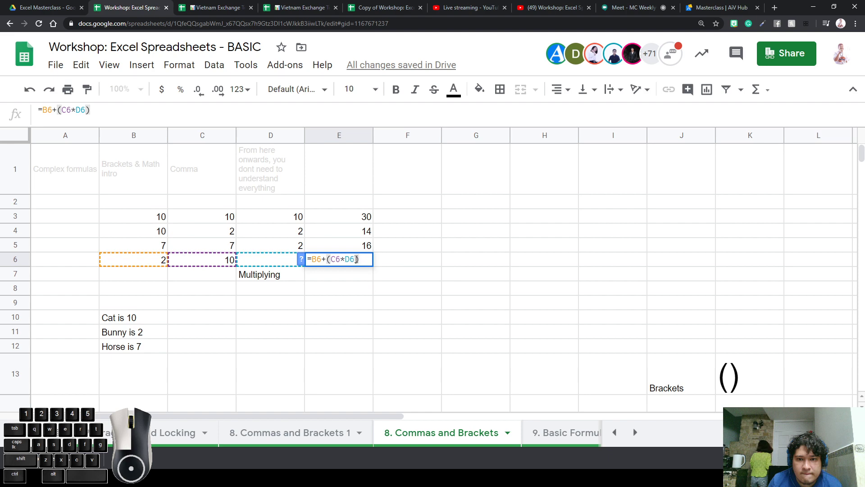
{"action": "left_click_drag", "start_coordinate": [356, 260], "coordinate": [333, 260]}
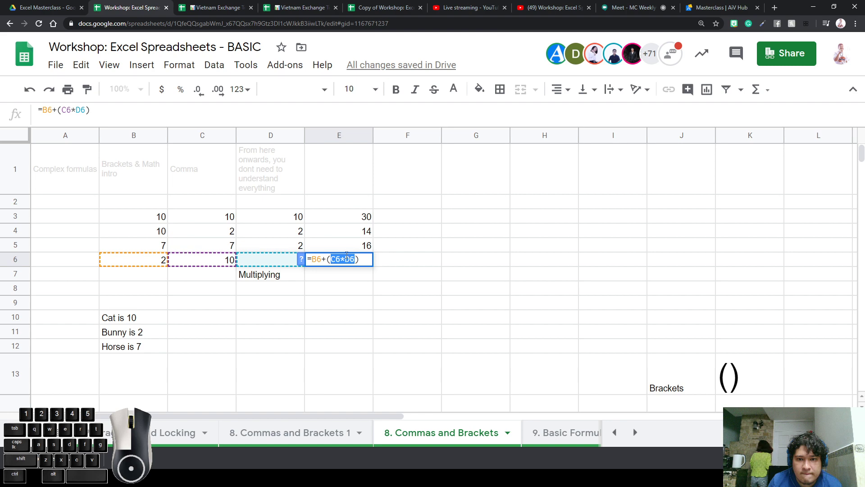
{"action": "left_click", "coordinate": [371, 301]}
{"action": "left_click", "coordinate": [352, 262]}
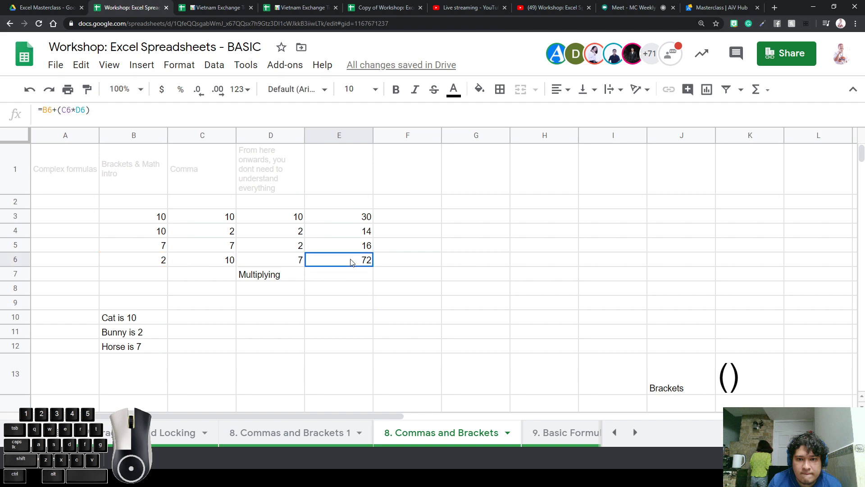
{"action": "left_click", "coordinate": [381, 265]}
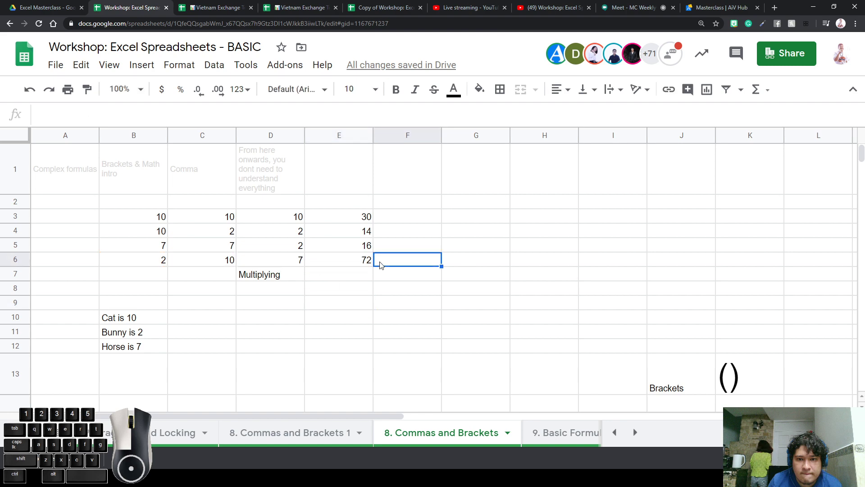
Type the heading 'Mistakes' in E9
{"action": "key", "text": "Left"}
{"action": "key", "text": "Right"}
{"action": "key", "text": "Down"}
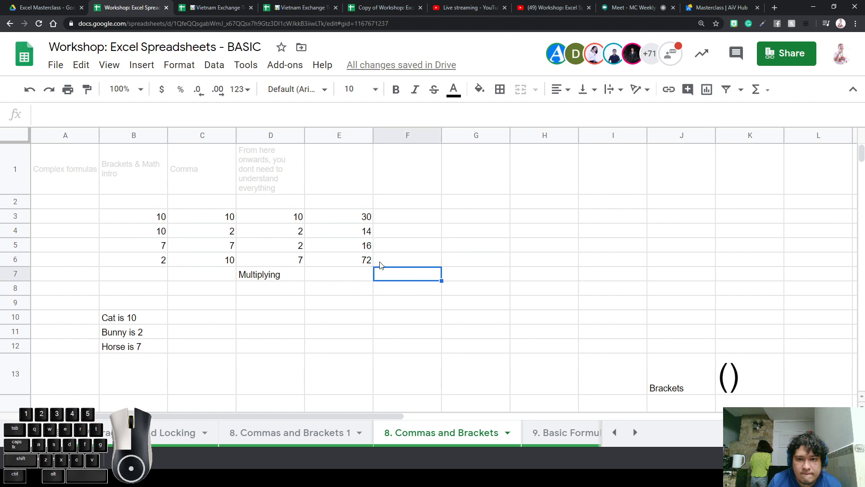
{"action": "key", "text": "Left"}
{"action": "key", "text": "Down"}
{"action": "key", "text": "Down"}
{"action": "type", "text": "Mistrak"}
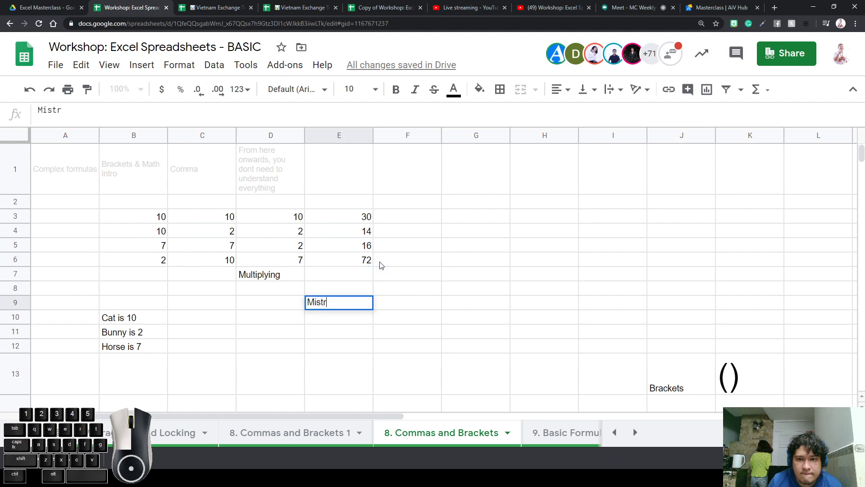
{"action": "key", "text": "BackSpace"}
{"action": "key", "text": "BackSpace"}
{"action": "key", "text": "BackSpace"}
{"action": "type", "text": "akes"}
{"action": "key", "text": "Return"}
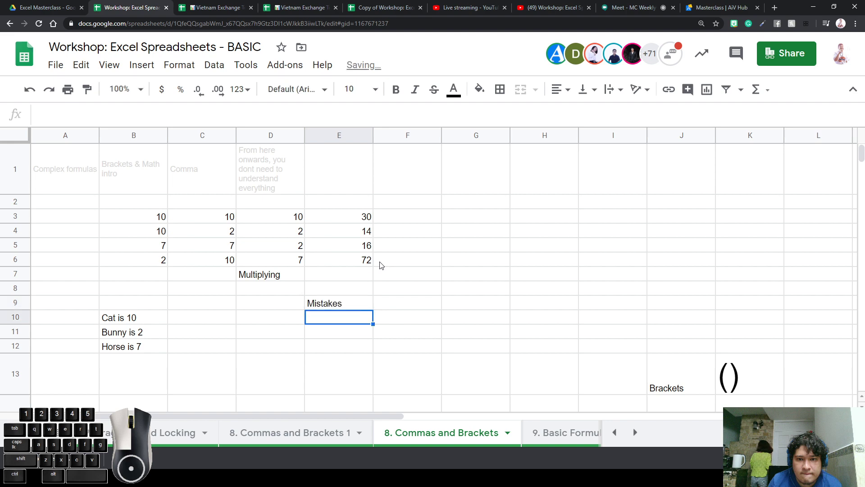
Enter =B6+C6+D6 in E10, returning 19 without brackets
{"action": "type", "text": "="}
{"action": "left_click", "coordinate": [159, 261]}
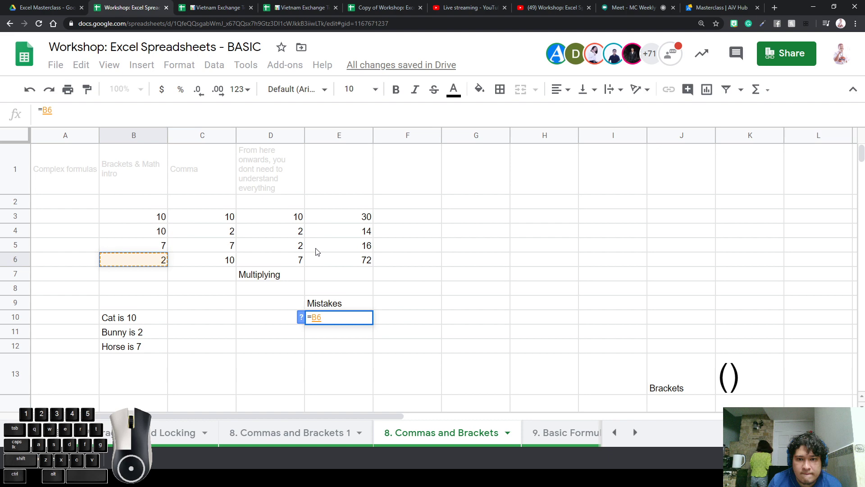
{"action": "type", "text": "+"}
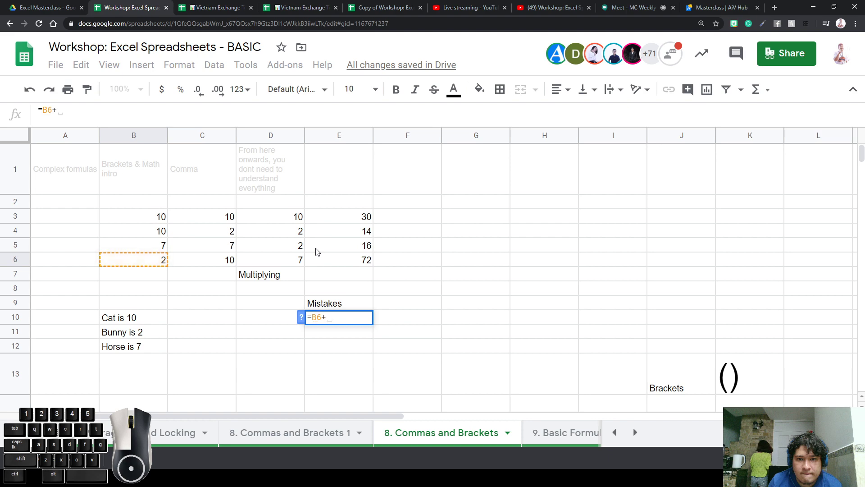
{"action": "left_click", "coordinate": [216, 262]}
{"action": "type", "text": "+"}
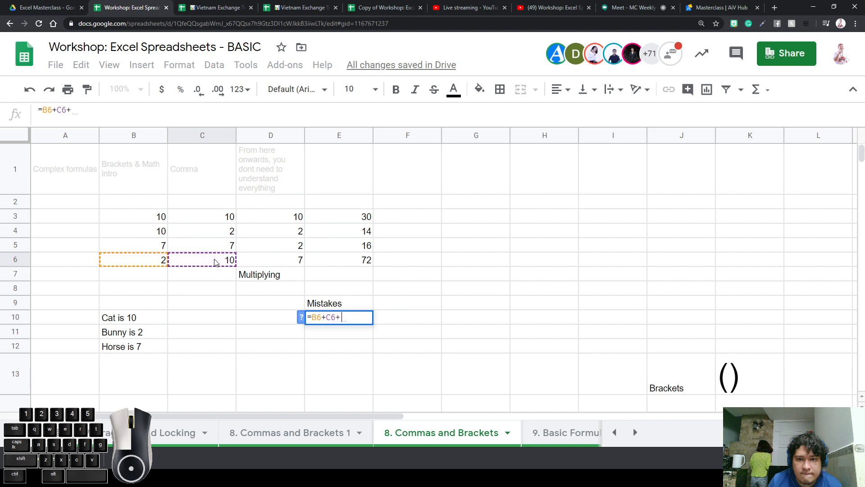
{"action": "left_click", "coordinate": [280, 260]}
{"action": "key", "text": "Return"}
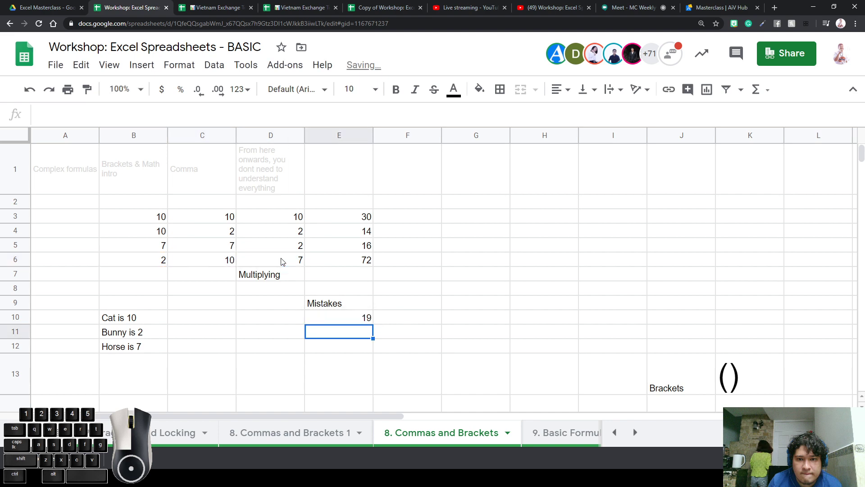
{"action": "key", "text": "Up"}
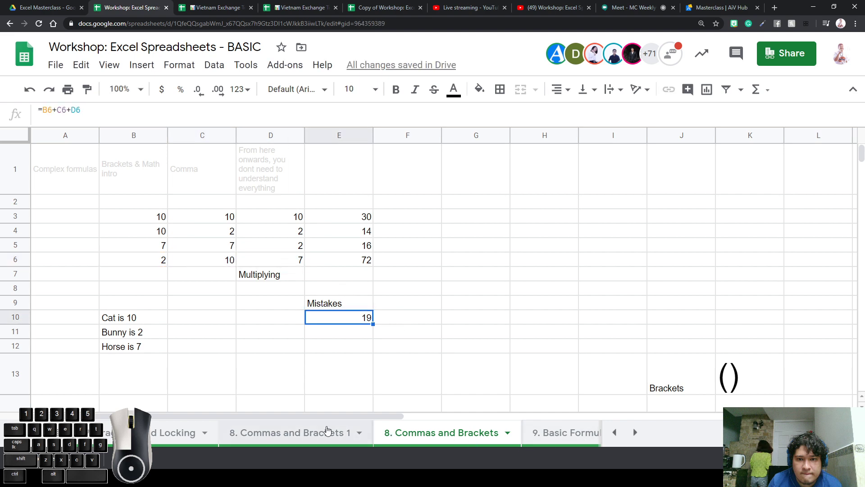
{"action": "left_click", "coordinate": [327, 430]}
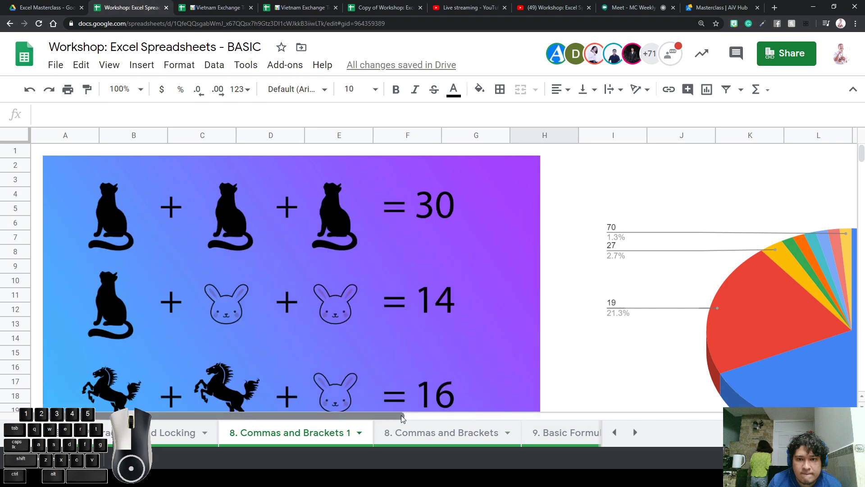
{"action": "left_click_drag", "start_coordinate": [401, 415], "coordinate": [541, 414]}
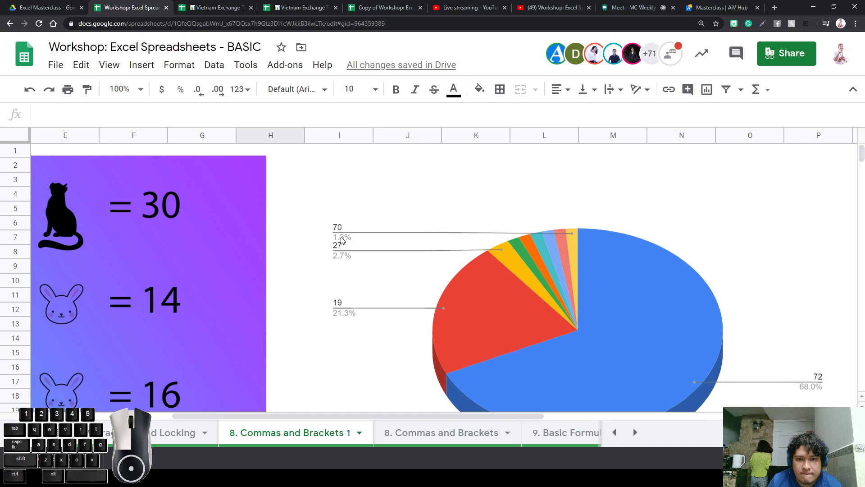
{"action": "left_click", "coordinate": [563, 267]}
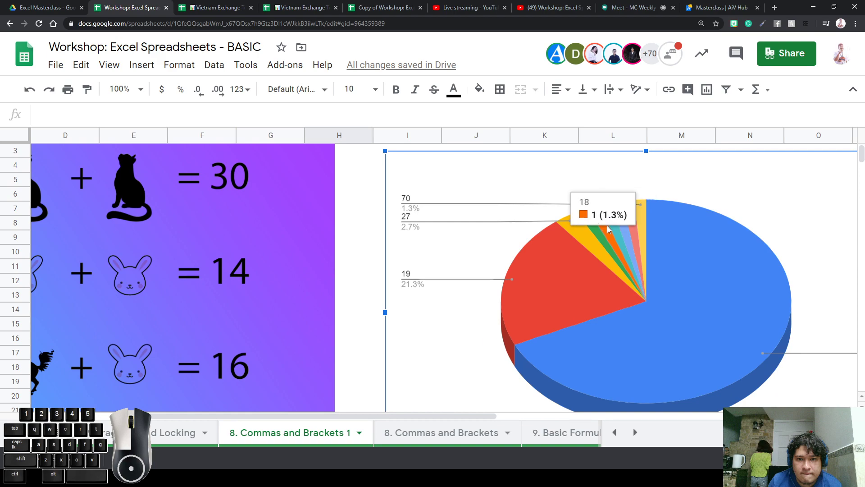
Return to the Commas and Brackets sheet, check B6, C6 and D6, and select E11
{"action": "left_click", "coordinate": [468, 432]}
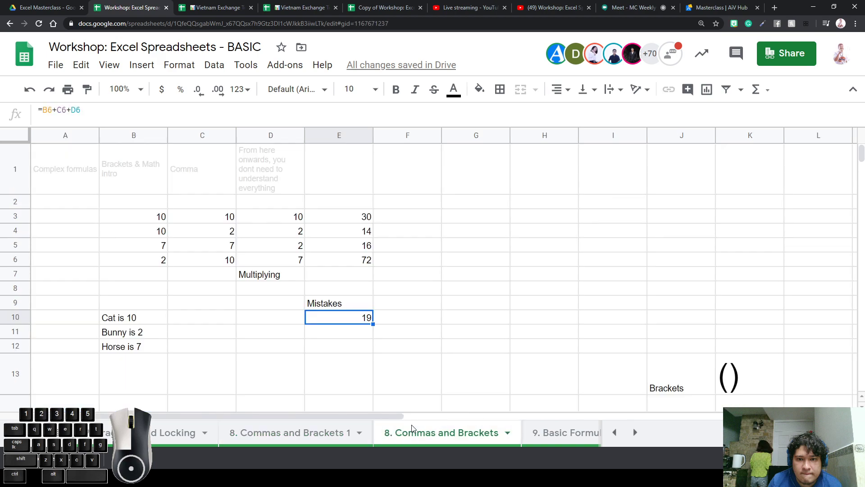
{"action": "left_click", "coordinate": [351, 332]}
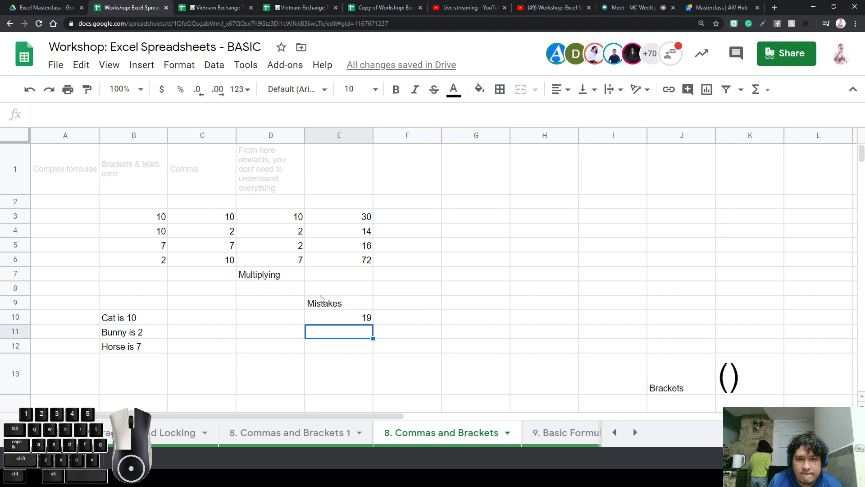
{"action": "left_click", "coordinate": [290, 264]}
{"action": "left_click", "coordinate": [216, 264]}
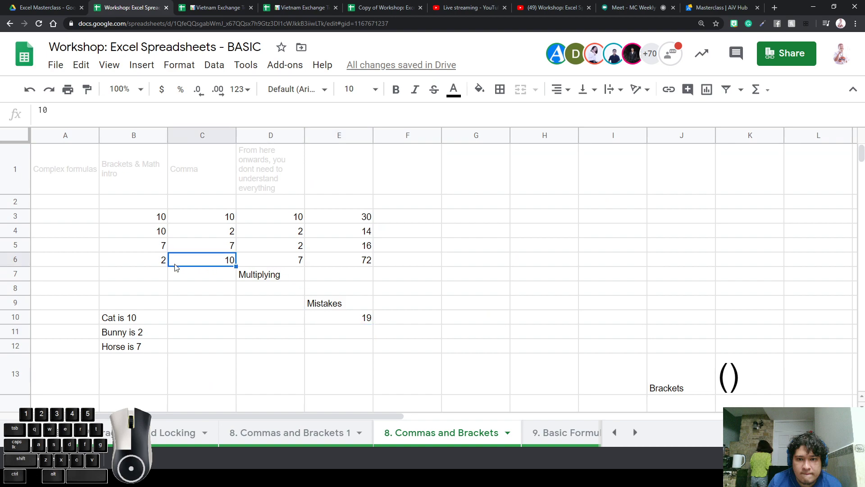
{"action": "left_click", "coordinate": [154, 264]}
{"action": "left_click", "coordinate": [300, 265]}
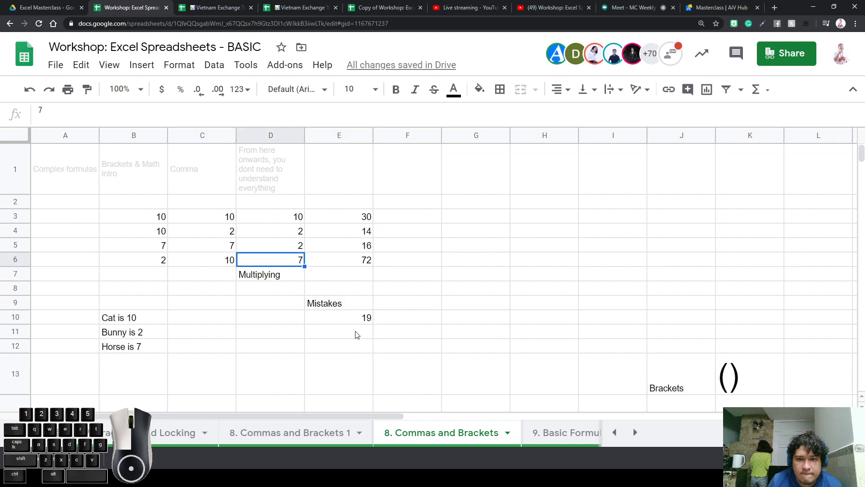
{"action": "left_click", "coordinate": [357, 333]}
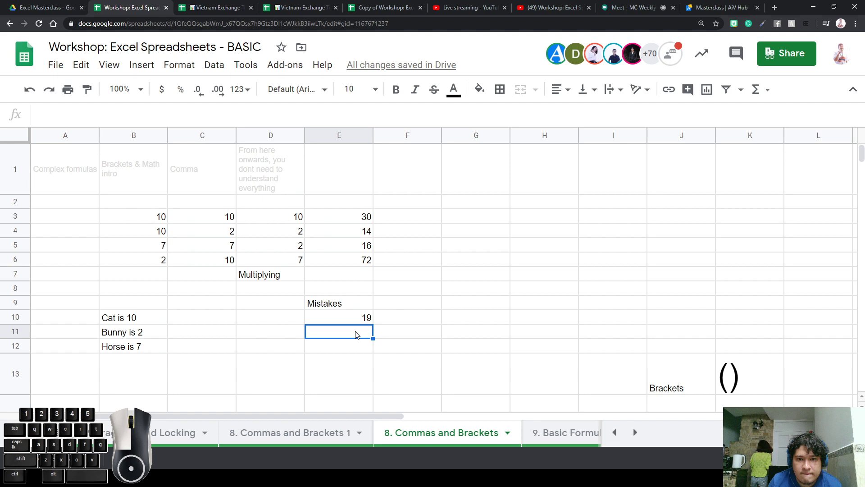
Enter =(B6+C6)*D6 in E11, giving 84
{"action": "type", "text": "="}
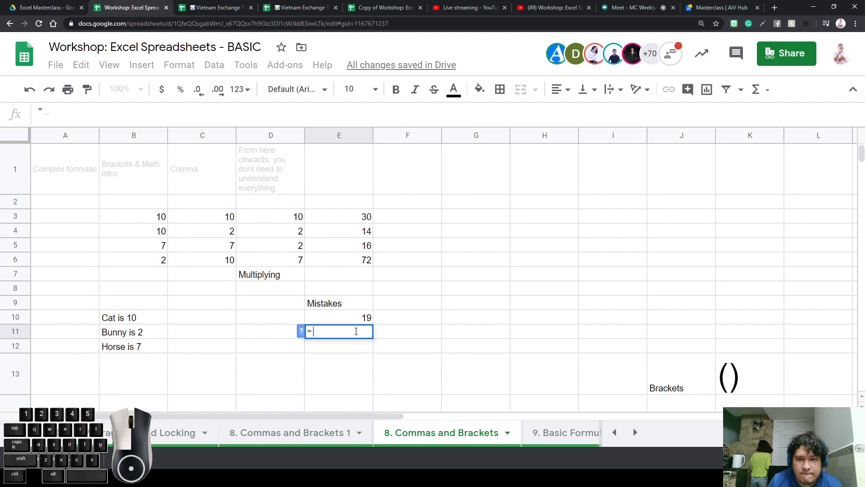
{"action": "left_click", "coordinate": [162, 264]}
{"action": "left_click", "coordinate": [196, 264]}
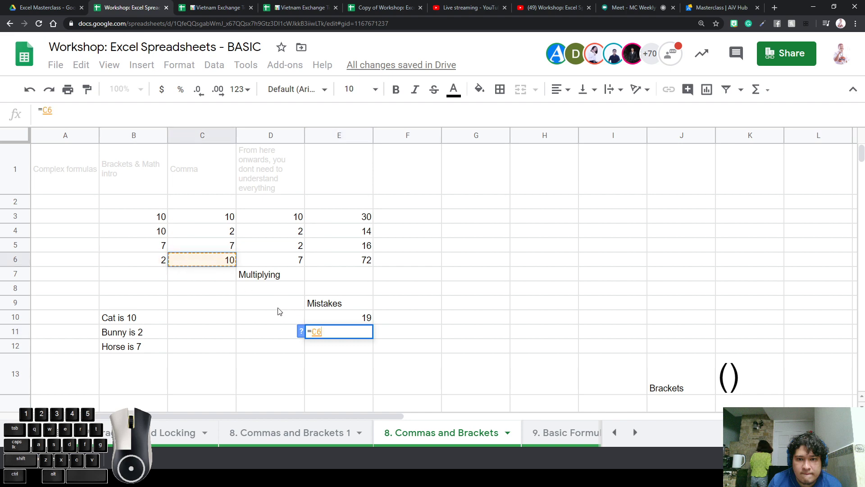
{"action": "key", "text": "Left"}
{"action": "key", "text": "Left"}
{"action": "key", "text": "Right"}
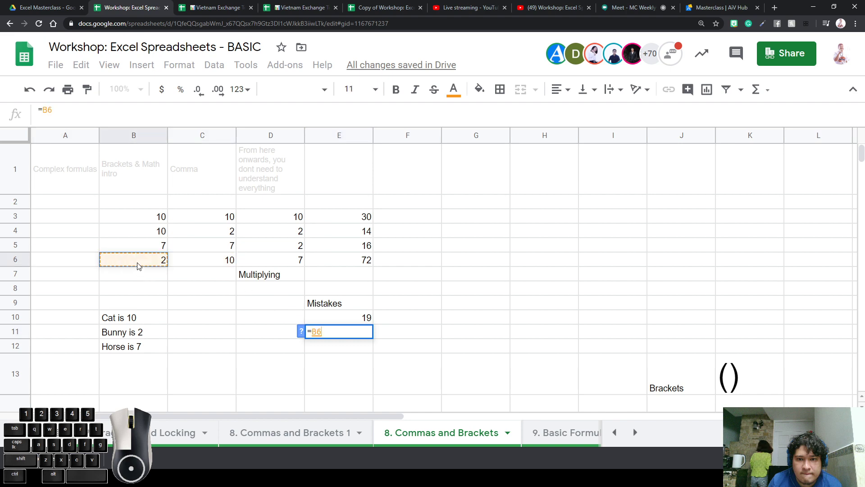
{"action": "key", "text": "BackSpace"}
{"action": "key", "text": "BackSpace"}
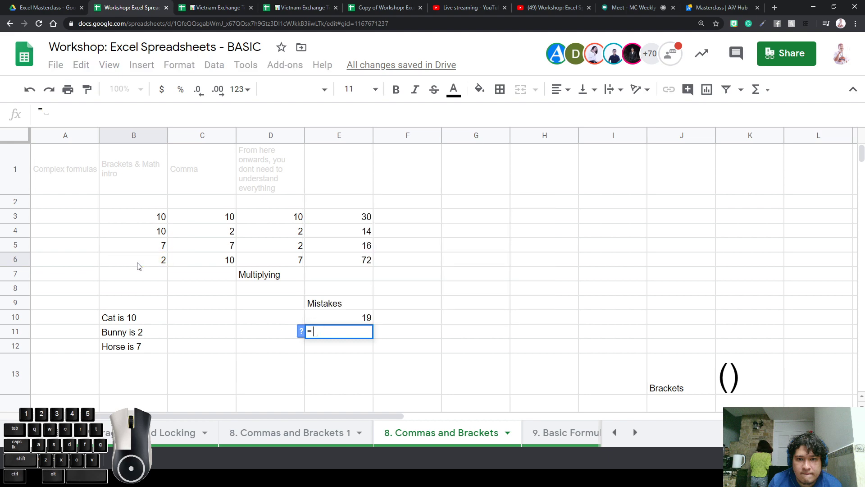
{"action": "type", "text": "("}
{"action": "left_click", "coordinate": [138, 266]}
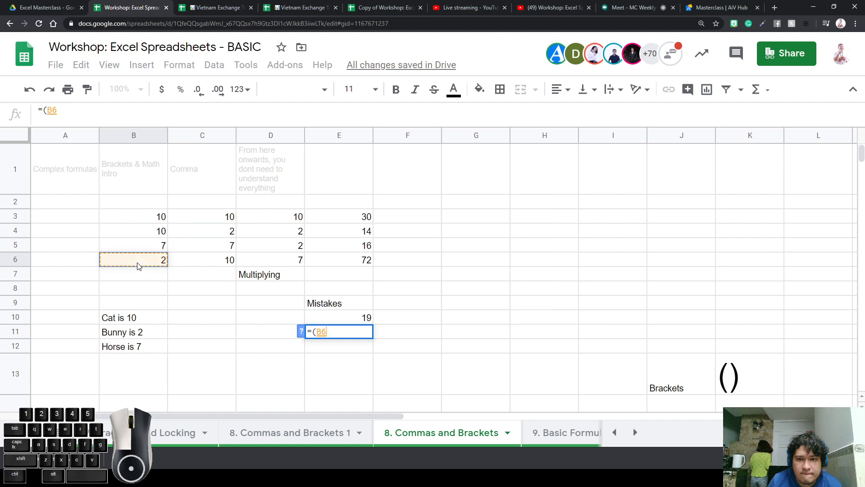
{"action": "type", "text": "+"}
{"action": "left_click", "coordinate": [219, 266]}
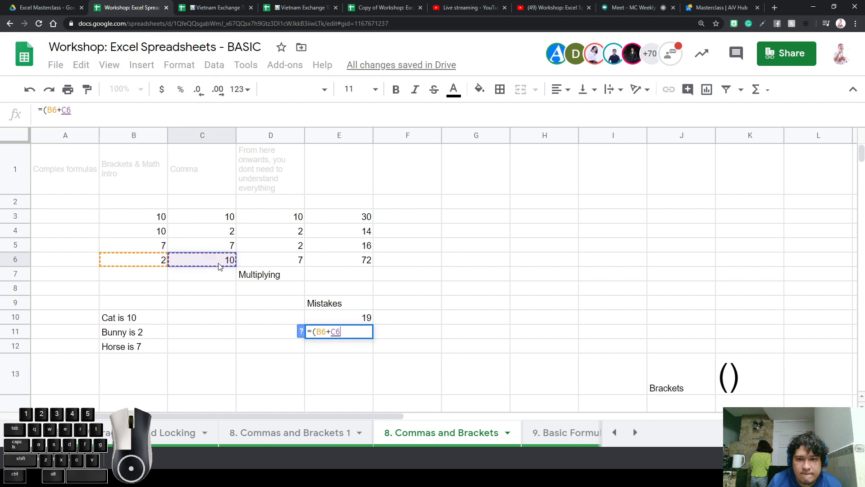
{"action": "type", "text": ")"}
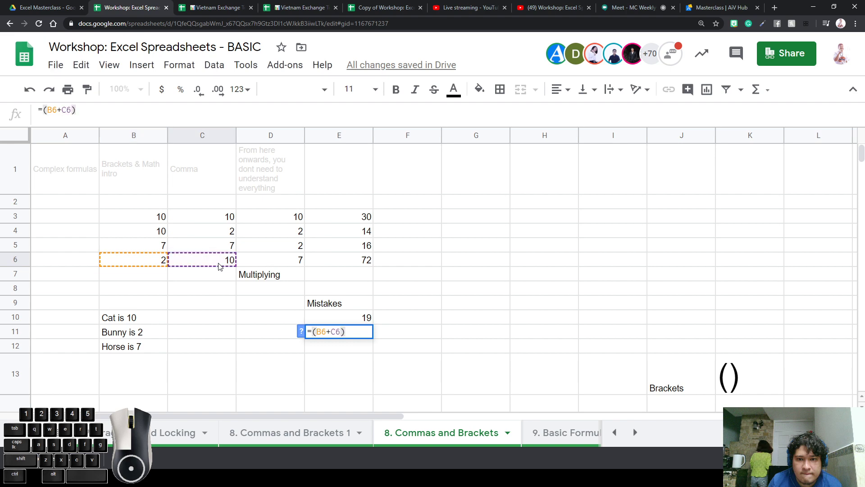
{"action": "type", "text": "*"}
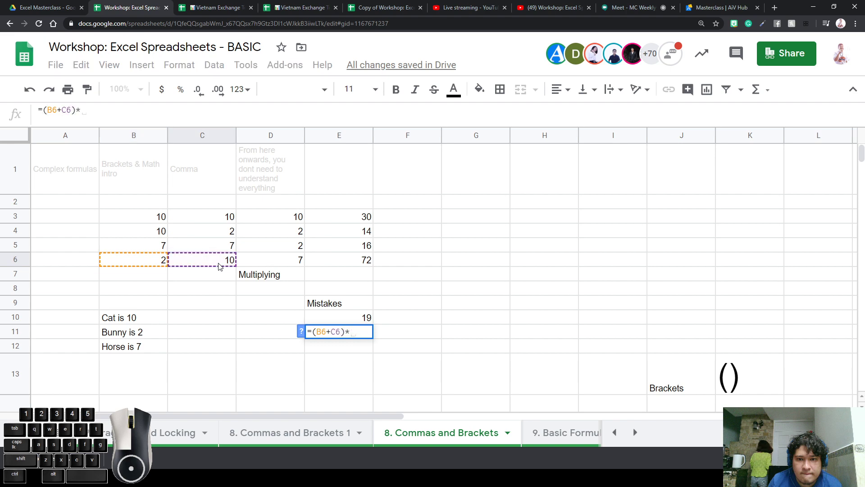
{"action": "left_click", "coordinate": [280, 264]}
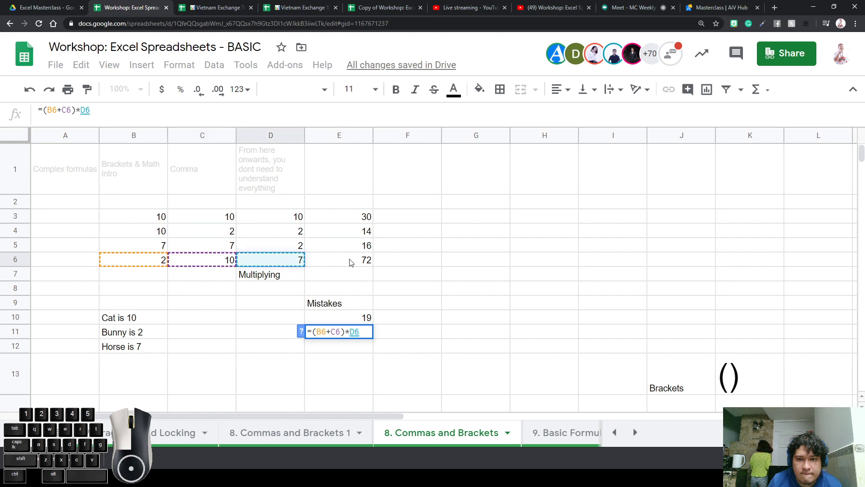
{"action": "key", "text": "Return"}
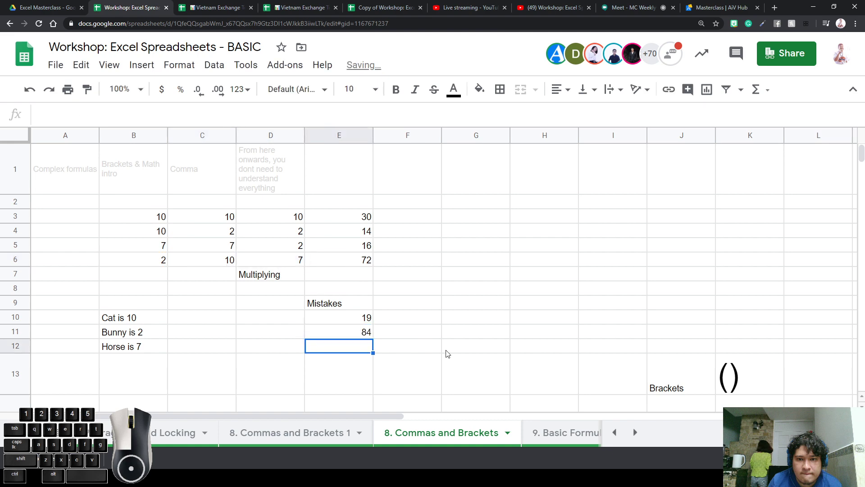
Compare E11's =(B6+C6)*D6 with E6's =B6+(C6*D6), highlighting the bracketed parts
{"action": "left_click", "coordinate": [367, 337]}
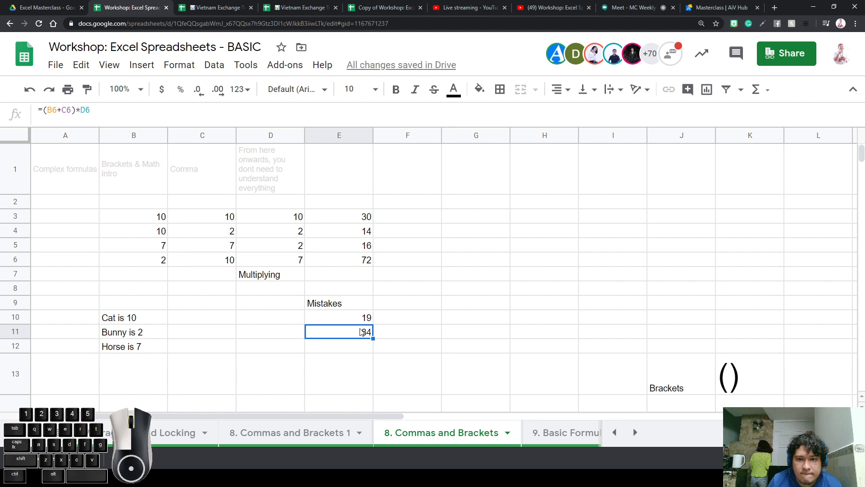
{"action": "double_click", "coordinate": [364, 332]}
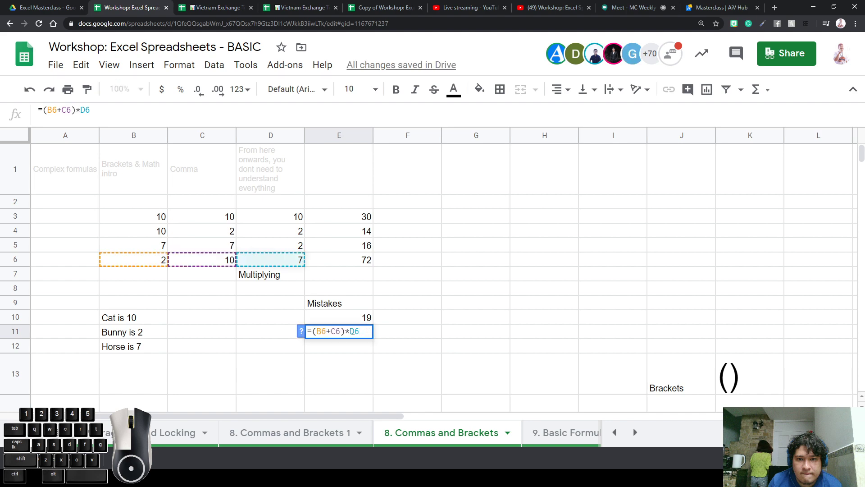
{"action": "double_click", "coordinate": [361, 259]}
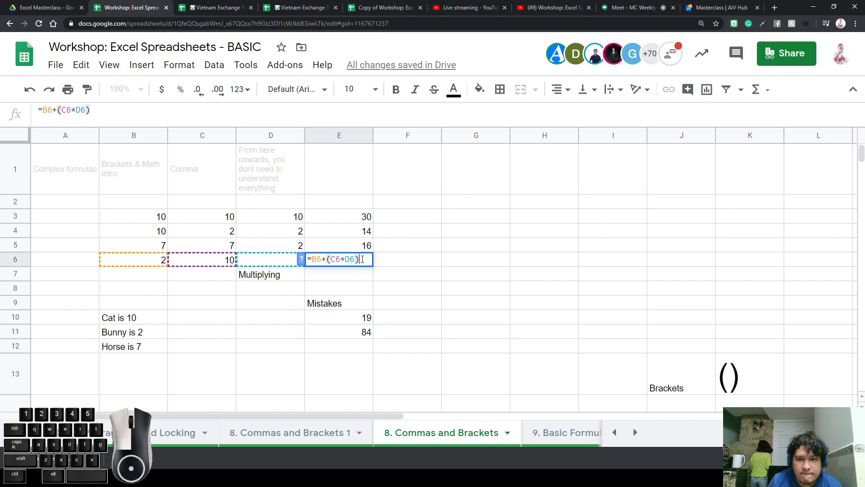
{"action": "left_click_drag", "start_coordinate": [366, 262], "coordinate": [331, 261]}
{"action": "left_click", "coordinate": [359, 291]}
{"action": "double_click", "coordinate": [366, 334]}
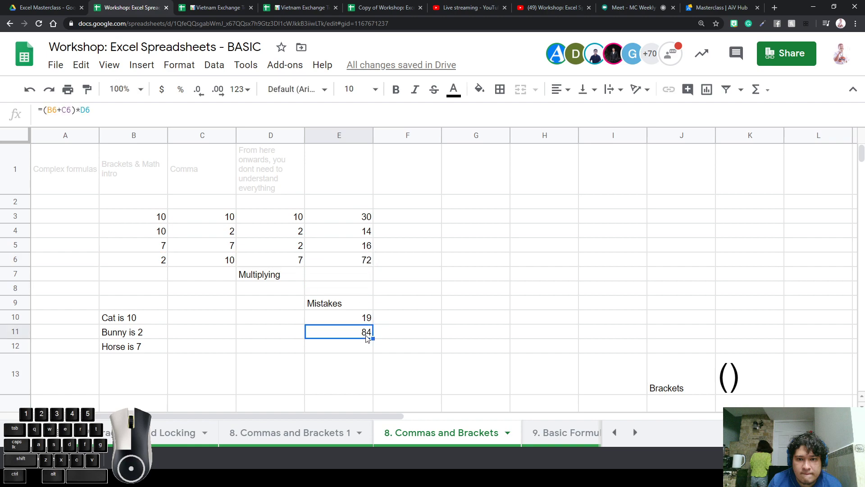
{"action": "left_click_drag", "start_coordinate": [366, 334], "coordinate": [315, 331]}
{"action": "left_click", "coordinate": [341, 332]}
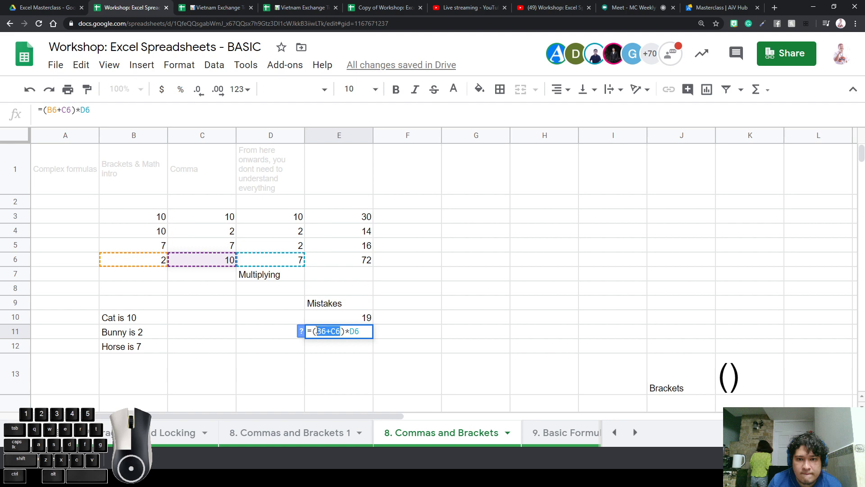
{"action": "left_click", "coordinate": [437, 308]}
{"action": "double_click", "coordinate": [358, 332]}
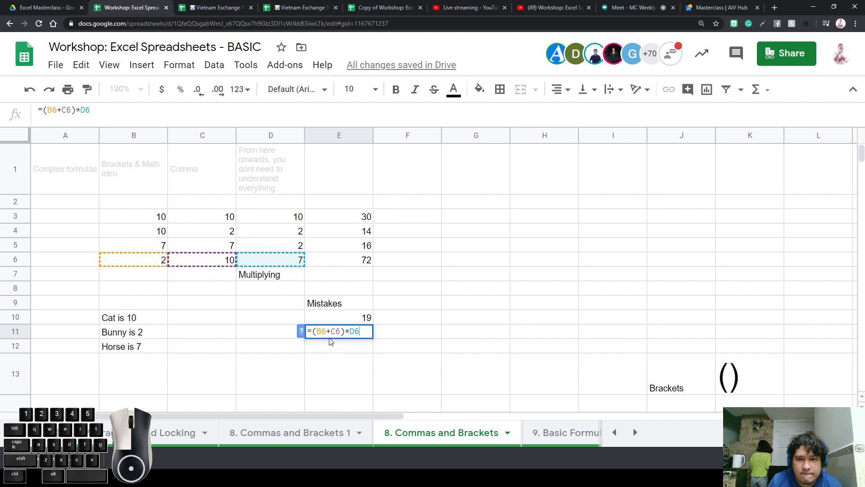
{"action": "left_click_drag", "start_coordinate": [345, 331], "coordinate": [364, 331]}
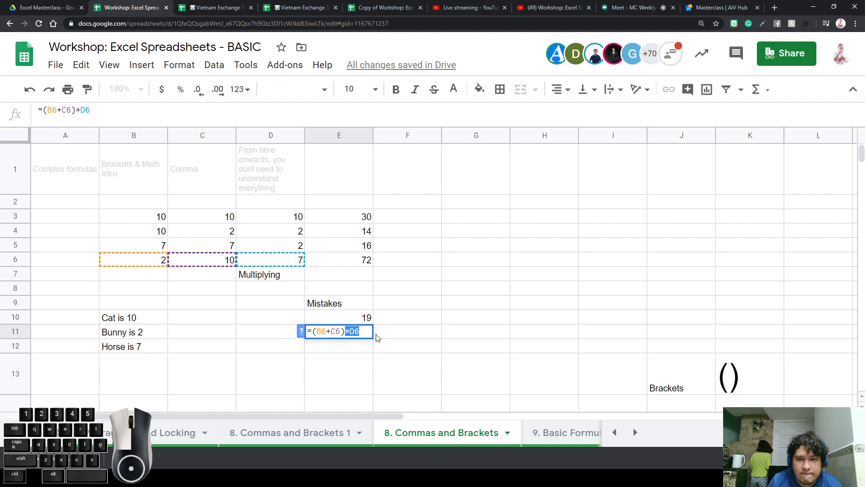
{"action": "left_click", "coordinate": [425, 321]}
Recheck the E11 and E6 formulas, then zoom the page out
{"action": "left_click", "coordinate": [369, 333]}
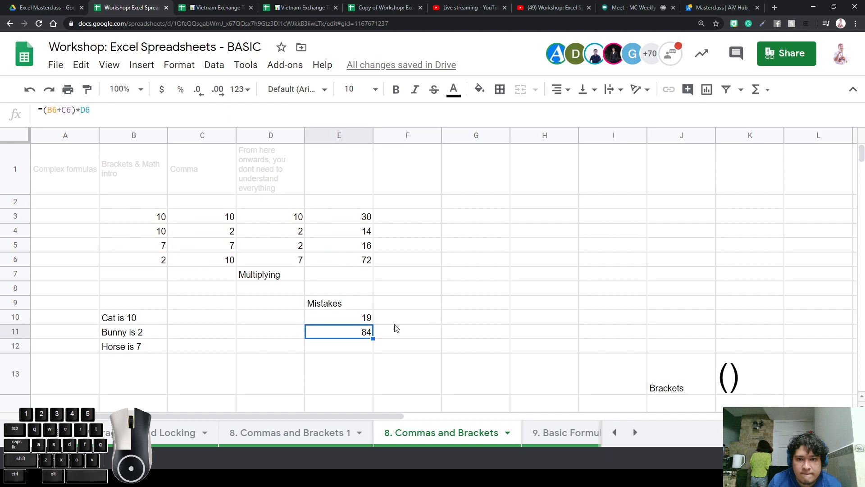
{"action": "key", "text": "Down"}
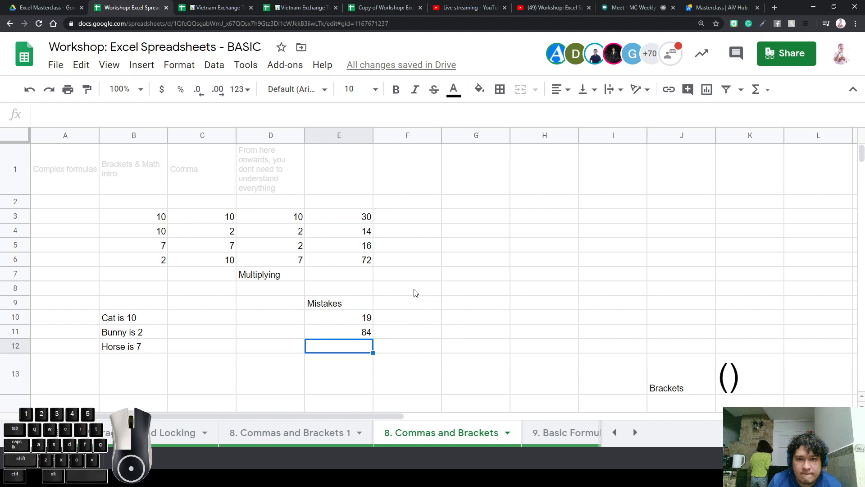
{"action": "left_click", "coordinate": [367, 271]}
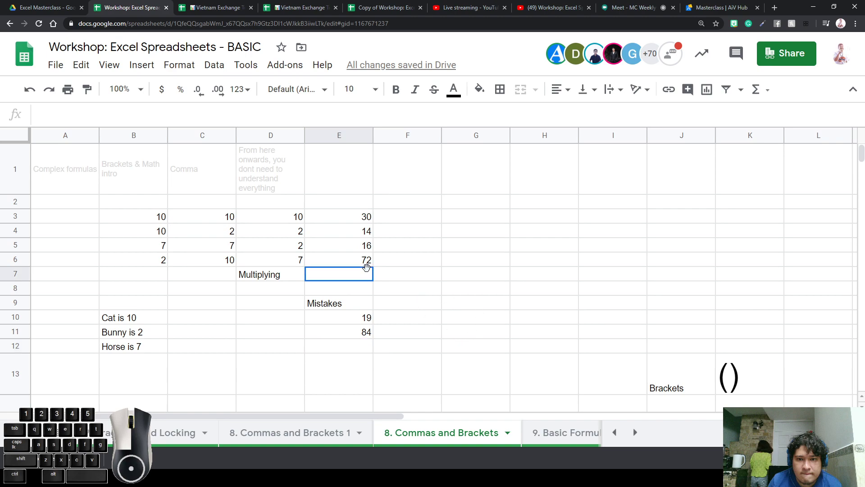
{"action": "left_click", "coordinate": [366, 261]}
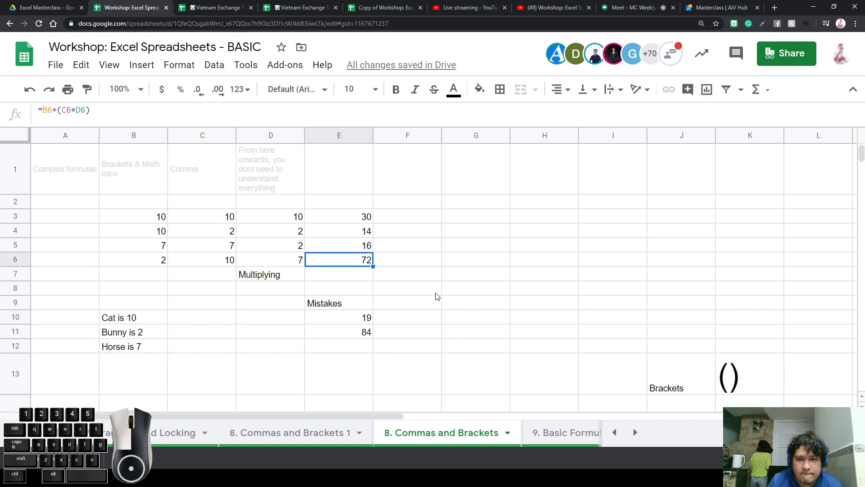
{"action": "key", "text": "ctrl+minus"}
{"action": "key", "text": "ctrl+minus"}
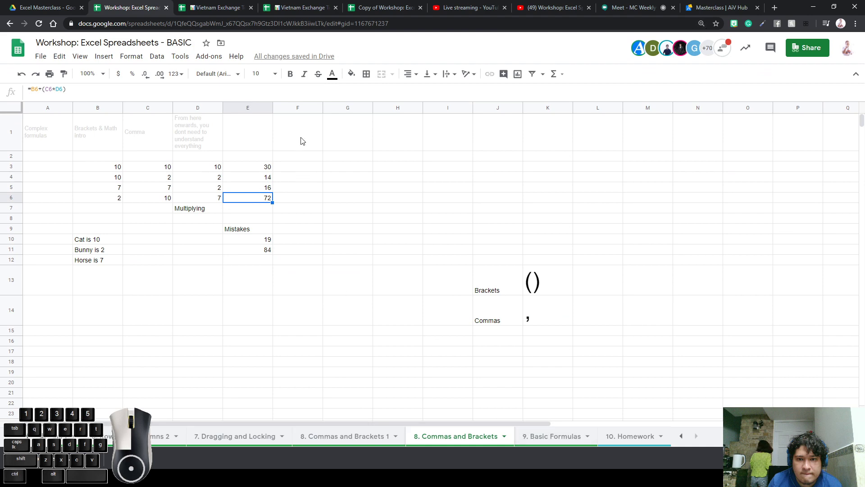
Zoom in and enter a cell-reference formula in D18 pointing to E21
{"action": "left_click", "coordinate": [204, 350]}
{"action": "key", "text": "Up"}
{"action": "key", "text": "Up"}
{"action": "key", "text": "Up"}
{"action": "left_click", "coordinate": [199, 362]}
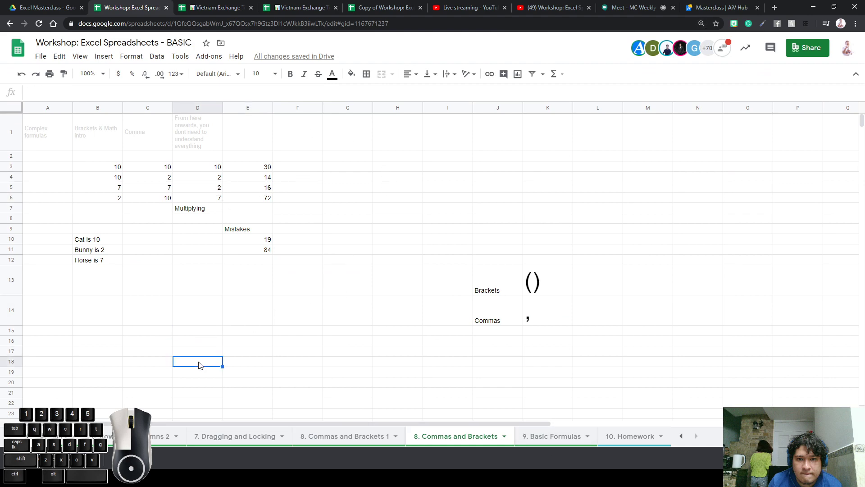
{"action": "type", "text": "="}
{"action": "key", "text": "ctrl+plus"}
{"action": "key", "text": "ctrl+plus"}
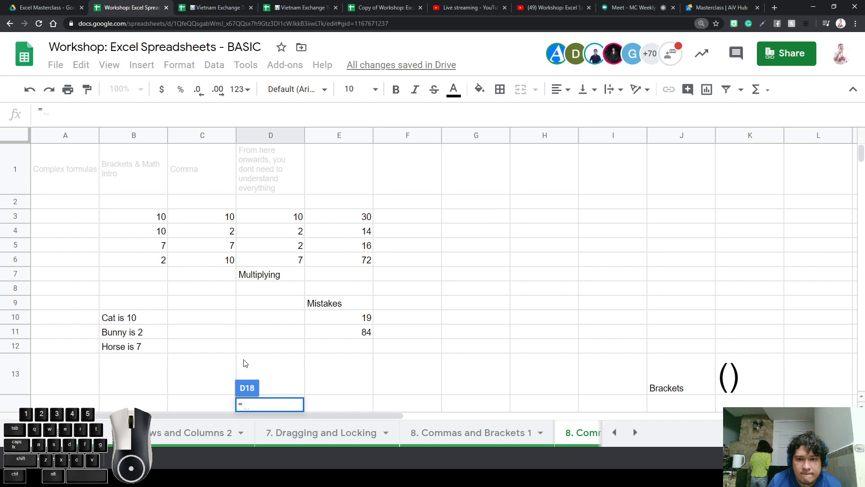
{"action": "key", "text": "ctrl+plus"}
{"action": "scroll", "coordinate": [432, 309], "scroll_direction": "down", "scroll_amount": 5}
{"action": "key", "text": "ctrl+plus"}
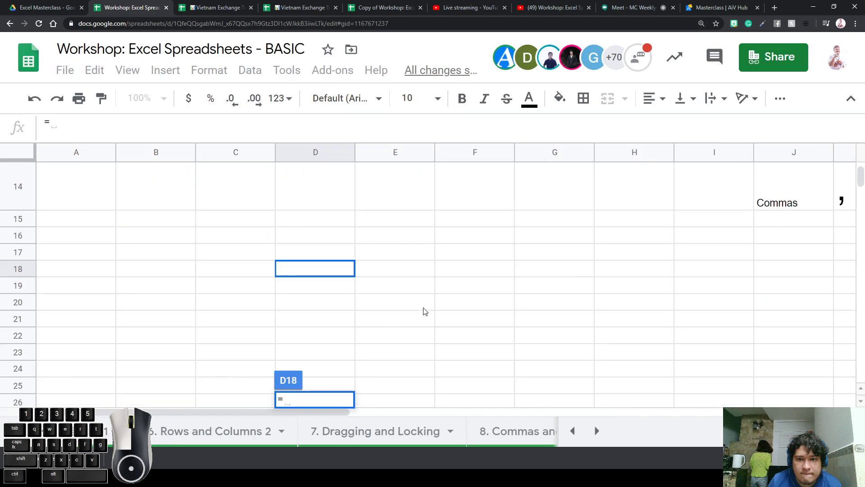
{"action": "left_click", "coordinate": [333, 273]}
{"action": "left_click", "coordinate": [409, 321]}
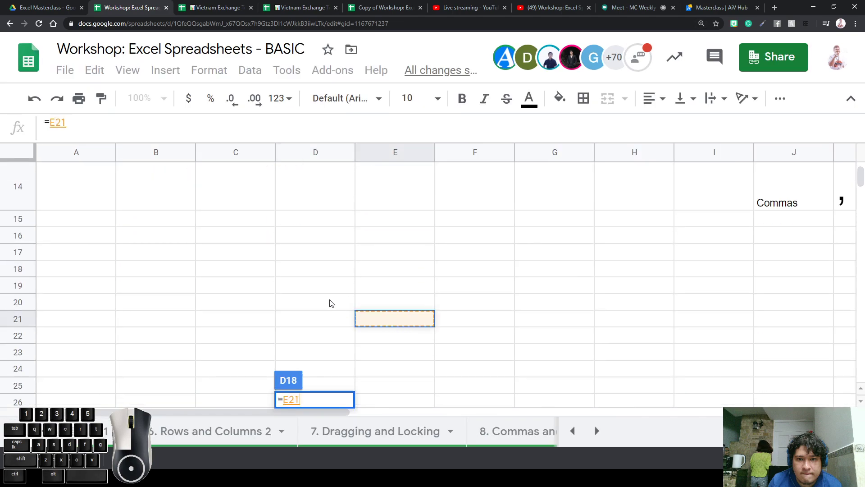
{"action": "key", "text": "Return"}
Enter =24+55*8752 in D16 without brackets, returning 481384
{"action": "left_click", "coordinate": [293, 235]}
{"action": "type", "text": "="}
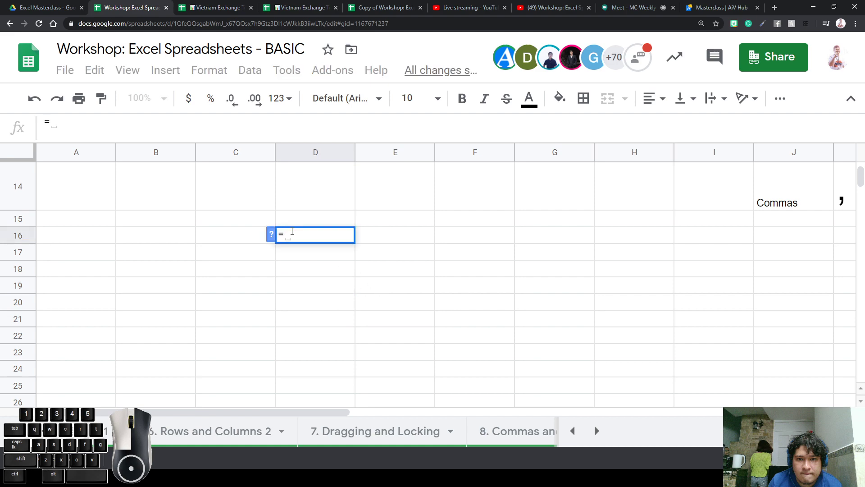
{"action": "type", "text": "2"}
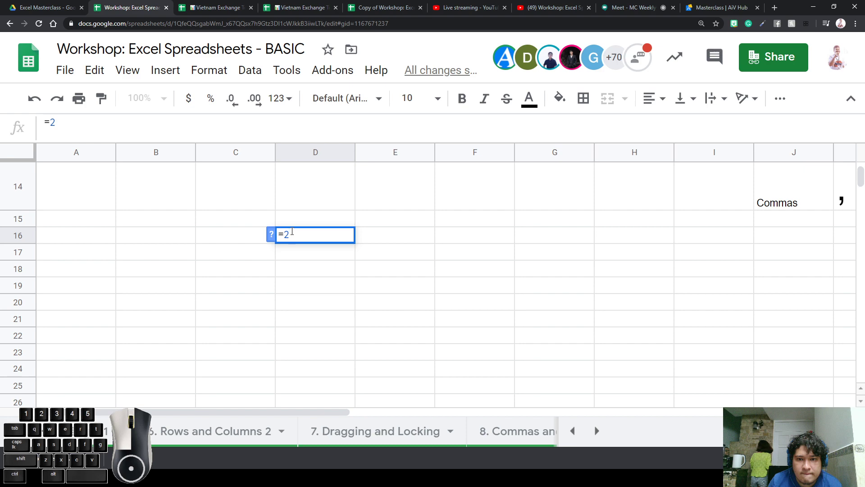
{"action": "type", "text": "4+"}
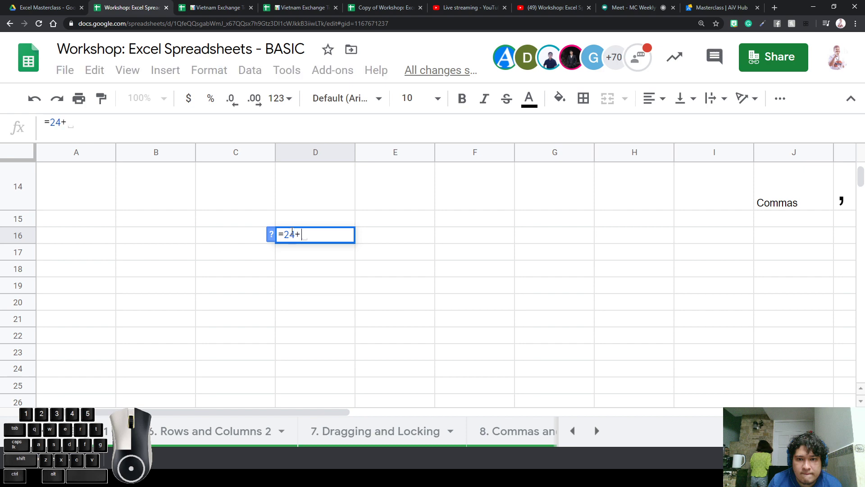
{"action": "type", "text": "55"}
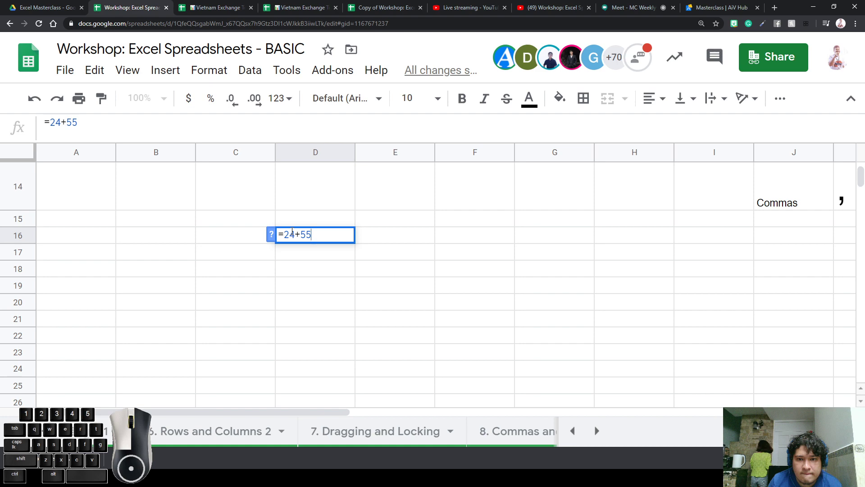
{"action": "left_click", "coordinate": [292, 232]}
{"action": "type", "text": "*"}
{"action": "key", "text": "BackSpace"}
{"action": "type", "text": "&"}
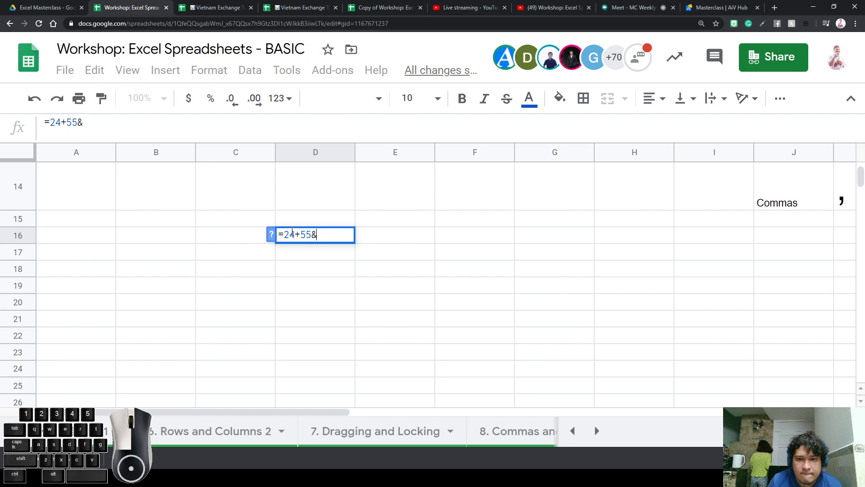
{"action": "type", "text": "877"}
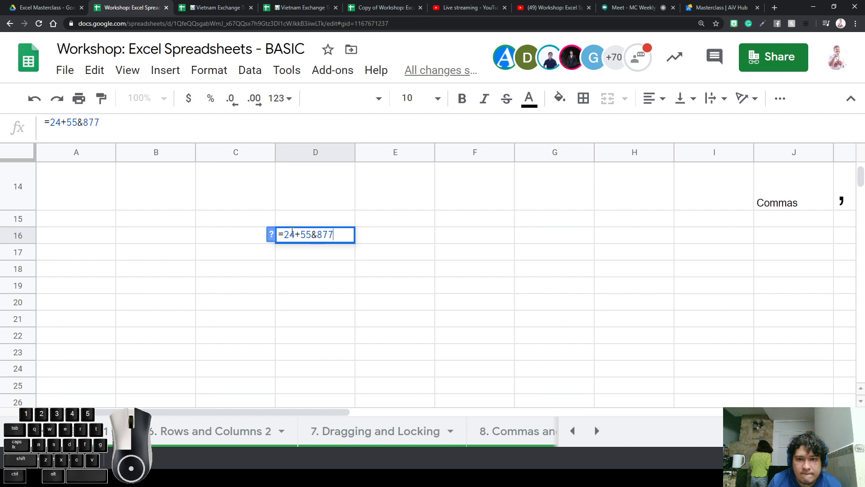
{"action": "key", "text": "BackSpace"}
{"action": "type", "text": "52"}
{"action": "key", "text": "Return"}
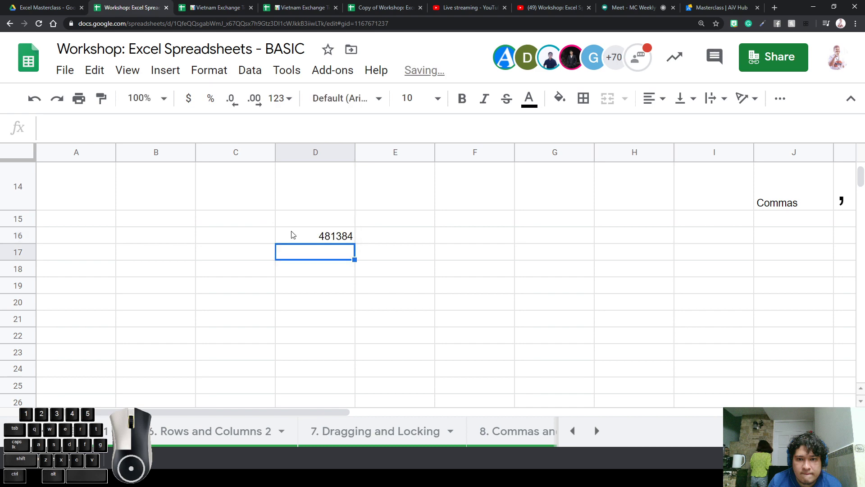
Add brackets so D16 reads =(24+55)*8752, returning 691408
{"action": "left_click", "coordinate": [302, 235]}
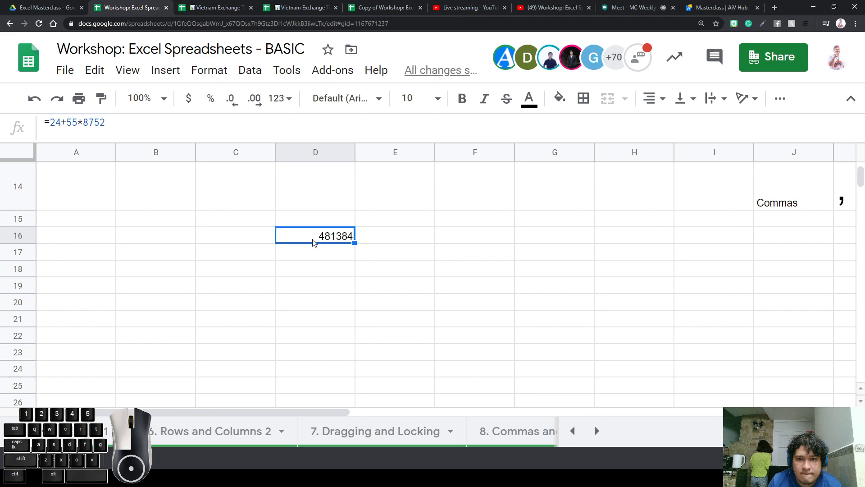
{"action": "left_click_drag", "start_coordinate": [67, 122], "coordinate": [144, 123]}
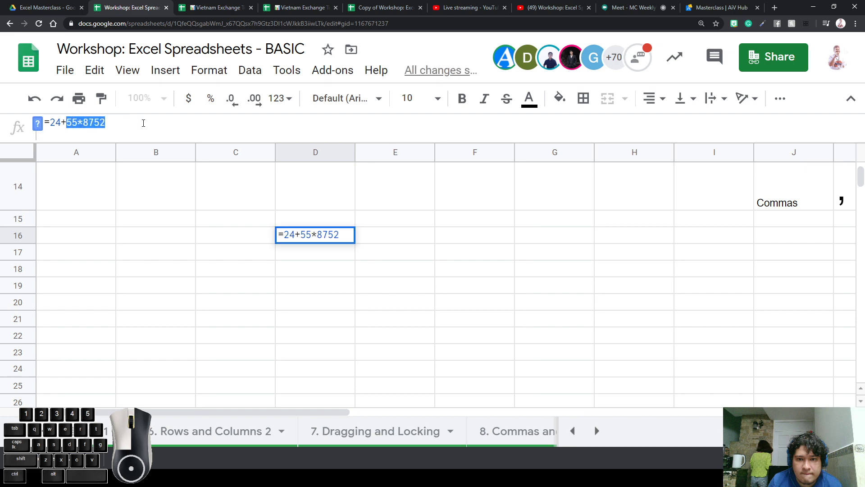
{"action": "left_click", "coordinate": [63, 123]}
{"action": "left_click_drag", "start_coordinate": [300, 234], "coordinate": [312, 233]}
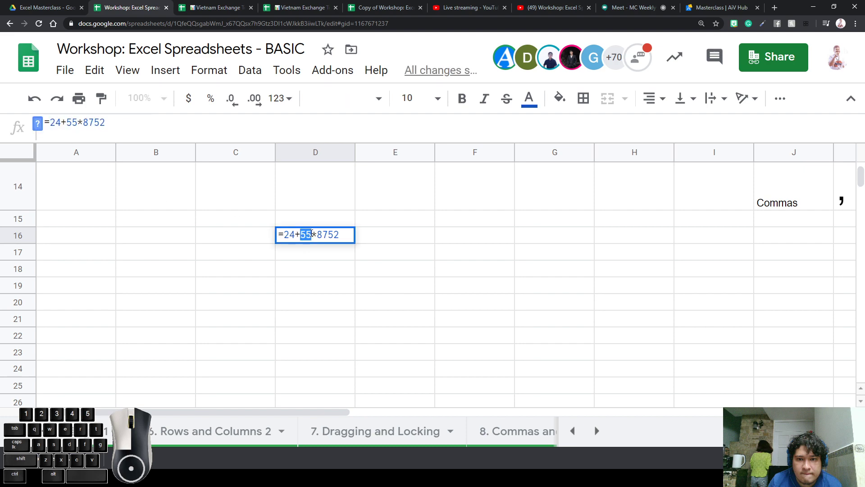
{"action": "left_click", "coordinate": [312, 233]}
{"action": "type", "text": ")"}
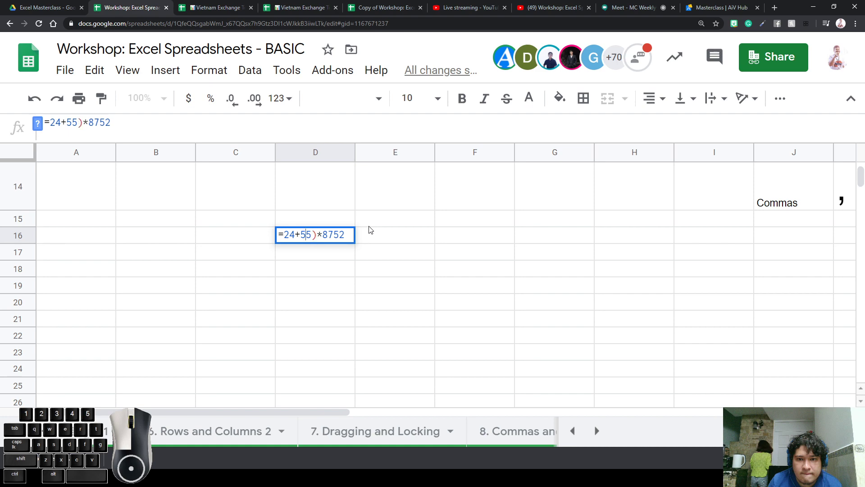
{"action": "type", "text": "("}
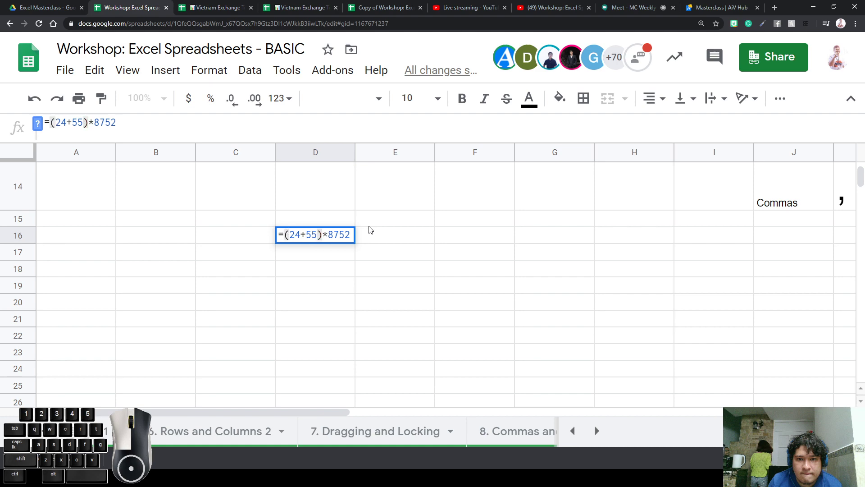
{"action": "key", "text": "Return"}
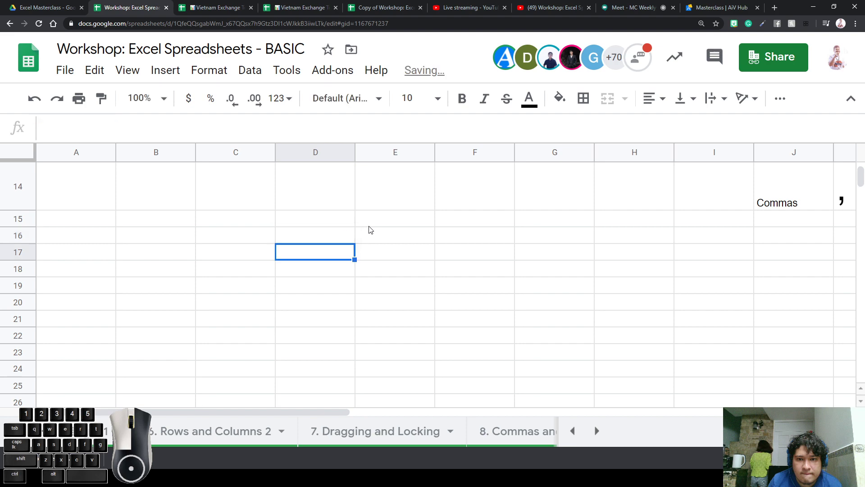
Begin a bracketed 877-547 subtraction formula in D17
{"action": "key", "text": "Up"}
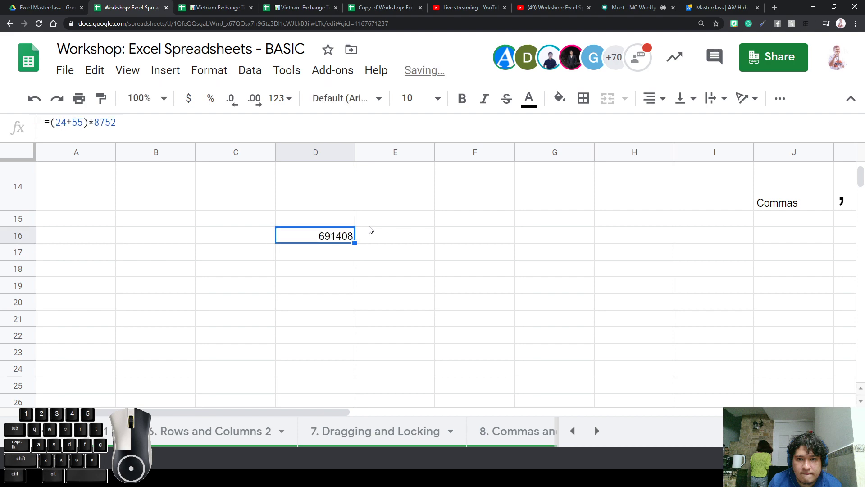
{"action": "key", "text": "Down"}
{"action": "type", "text": "="}
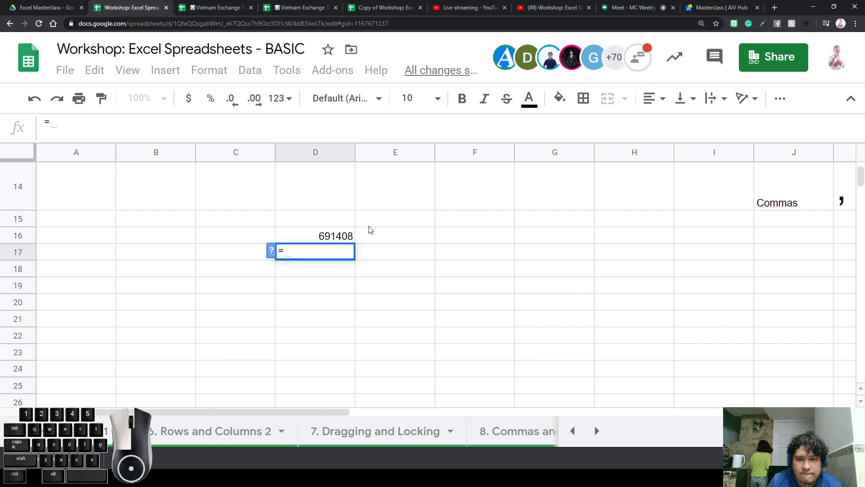
{"action": "type", "text": "877"}
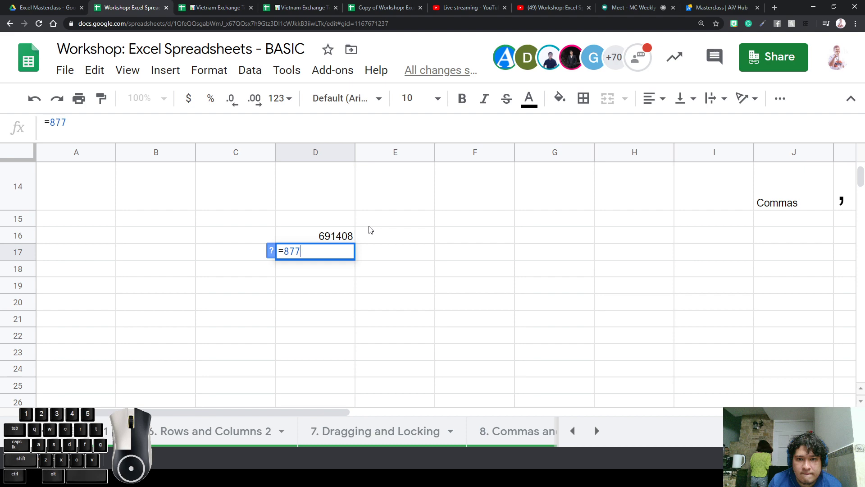
{"action": "type", "text": "-"}
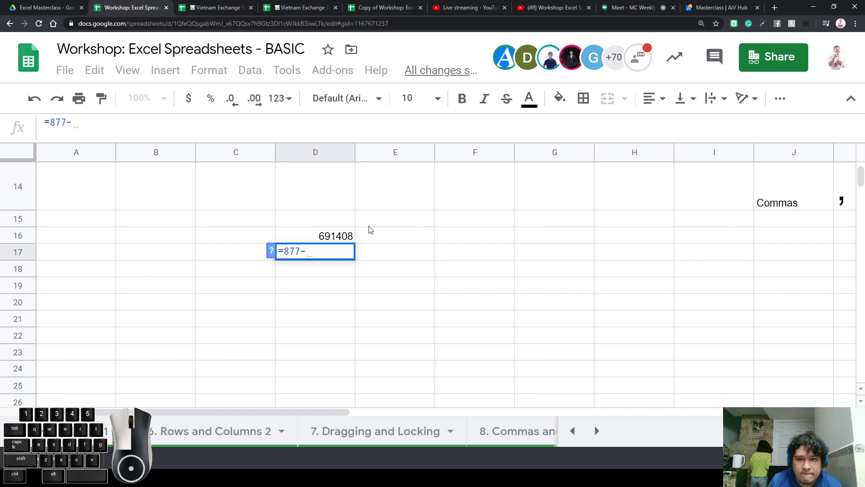
{"action": "type", "text": "547"}
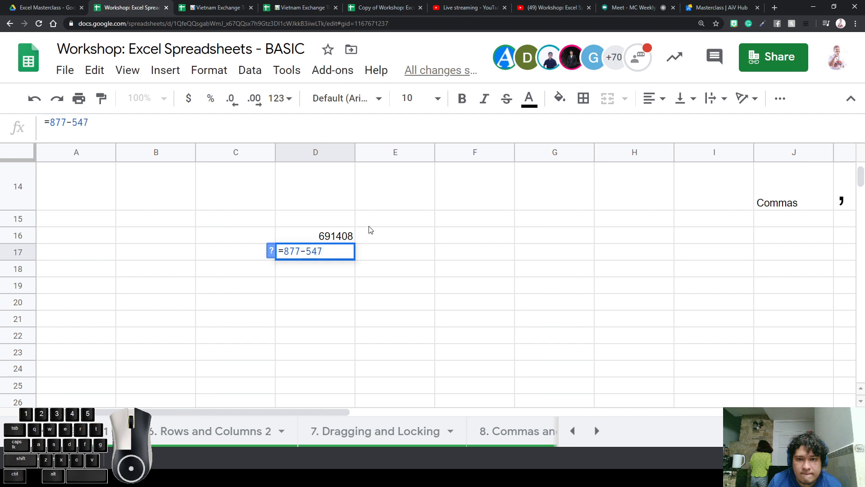
{"action": "type", "text": ")"}
{"action": "type", "text": "("}
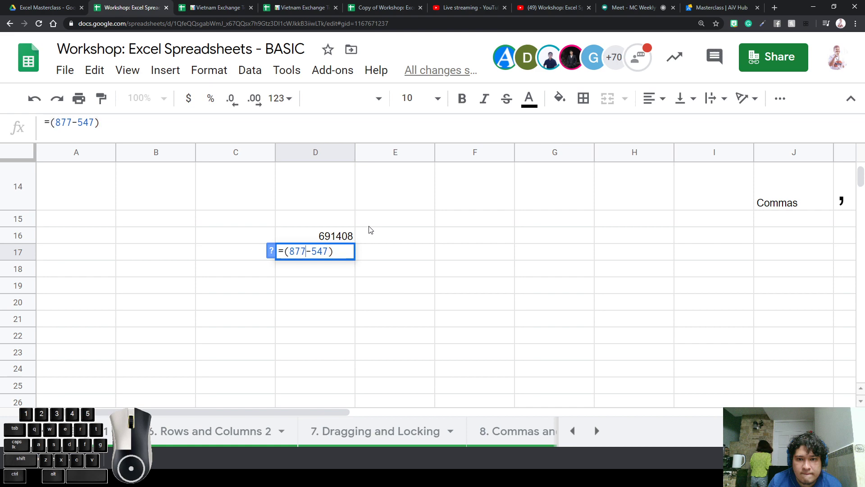
Finish D17 as =(877-547)/54, returning 6.111111111
{"action": "key", "text": "Right"}
{"action": "key", "text": "Right"}
{"action": "type", "text": "/2"}
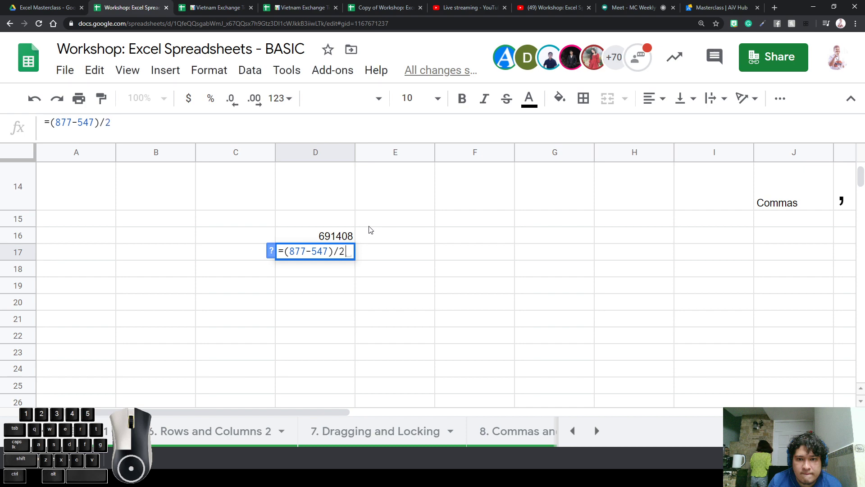
{"action": "key", "text": "BackSpace"}
{"action": "type", "text": "54"}
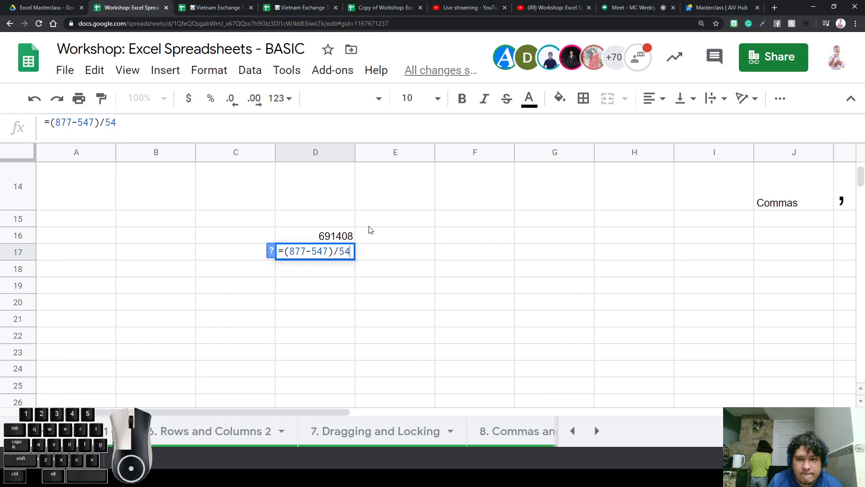
{"action": "key", "text": "Return"}
{"action": "left_click", "coordinate": [322, 254]}
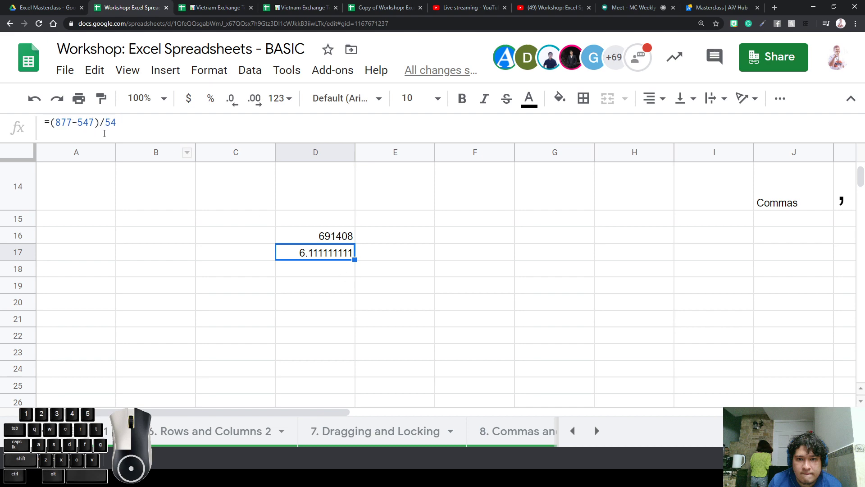
Remove the brackets in D17 to compare, giving 866.8703704
{"action": "double_click", "coordinate": [304, 250]}
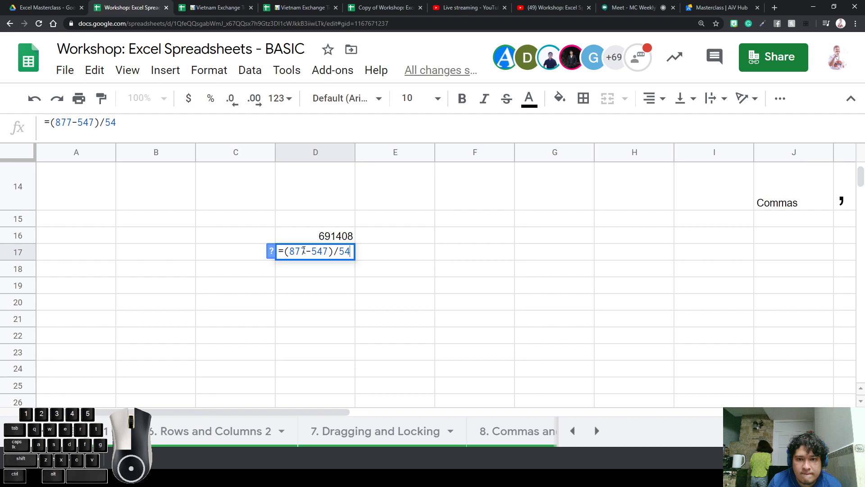
{"action": "left_click", "coordinate": [330, 254]}
{"action": "key", "text": "BackSpace"}
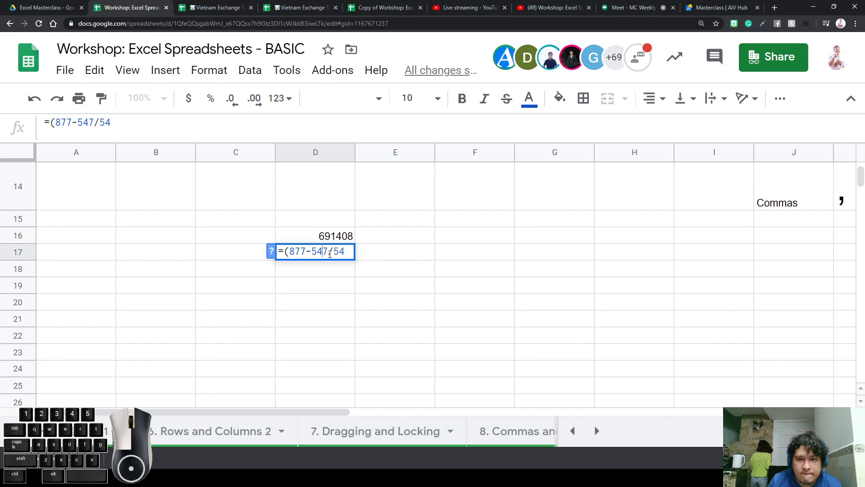
{"action": "key", "text": "BackSpace"}
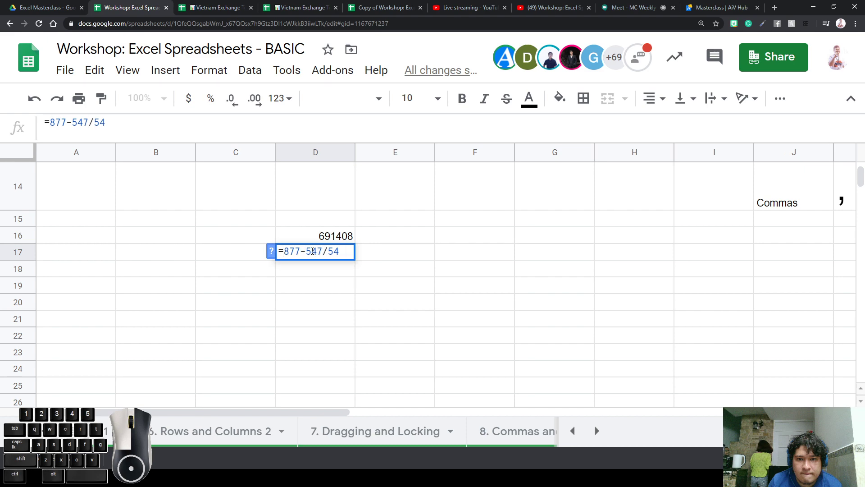
{"action": "left_click", "coordinate": [388, 291]}
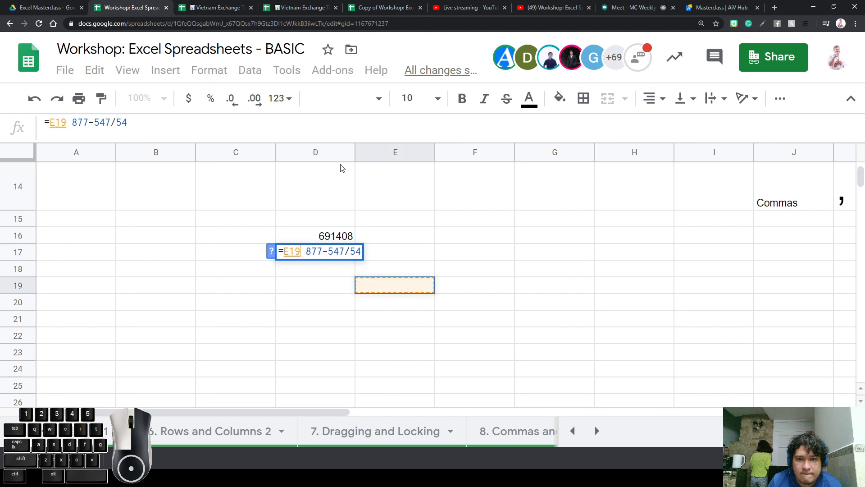
{"action": "key", "text": "BackSpace"}
{"action": "key", "text": "Return"}
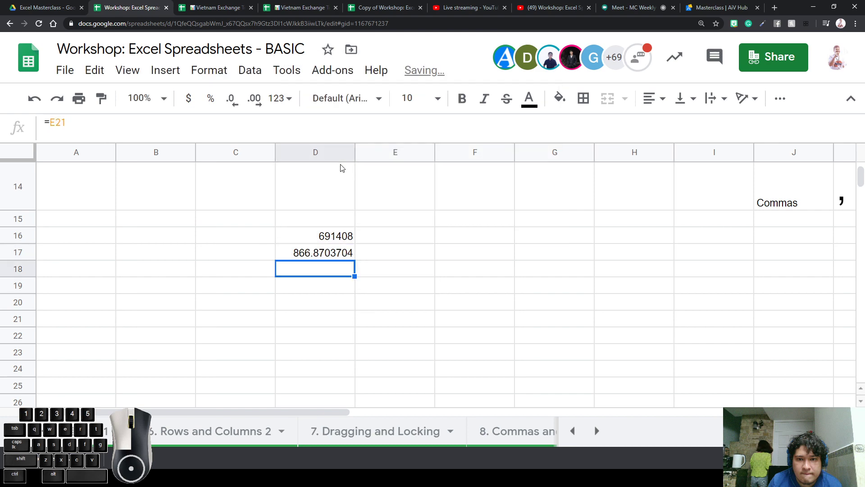
{"action": "left_click", "coordinate": [318, 258]}
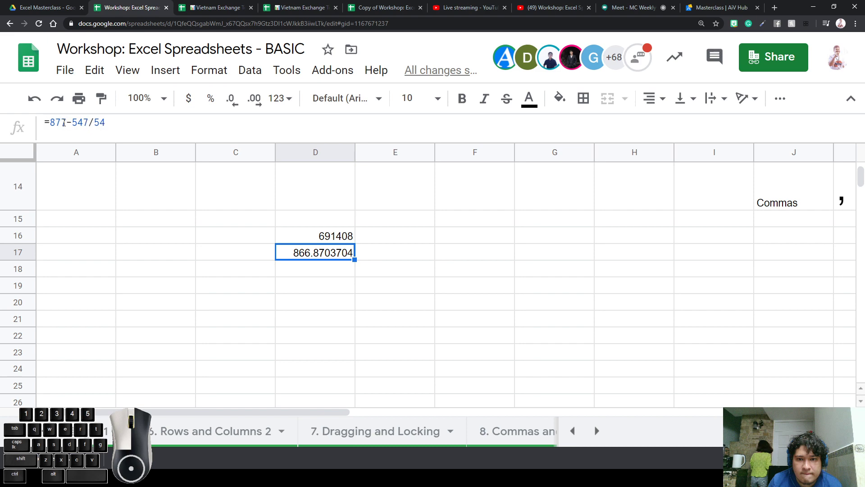
Undo the change to restore =(877-547)/54 in D17
{"action": "left_click_drag", "start_coordinate": [70, 123], "coordinate": [106, 125]}
{"action": "left_click", "coordinate": [317, 218]}
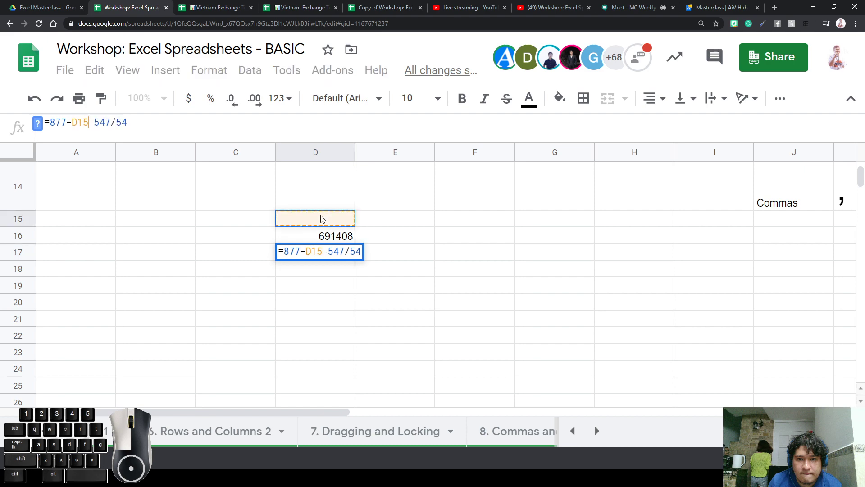
{"action": "key", "text": "Return"}
{"action": "key", "text": "ctrl+z"}
{"action": "key", "text": "ctrl+z"}
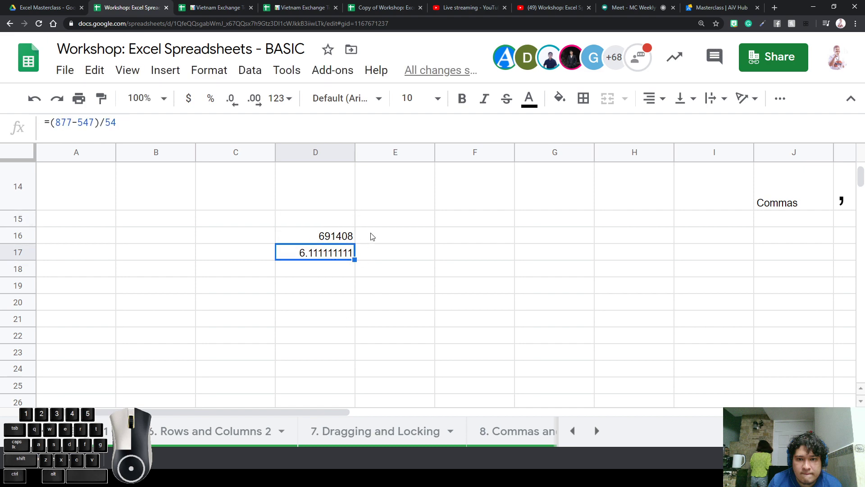
{"action": "left_click", "coordinate": [381, 236]}
{"action": "left_click", "coordinate": [440, 234]}
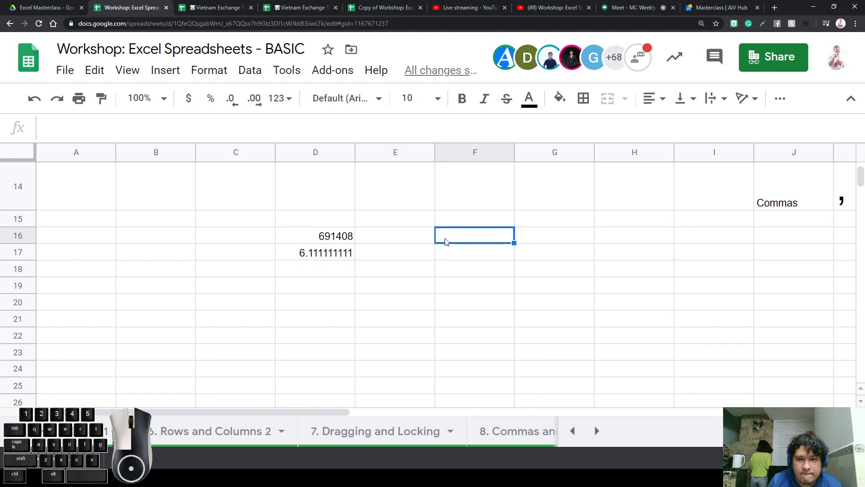
Enter =average(D16,D17) in F17 and make the 345707.0556 result bold
{"action": "left_click", "coordinate": [407, 241]}
{"action": "left_click", "coordinate": [445, 233]}
{"action": "left_click", "coordinate": [439, 251]}
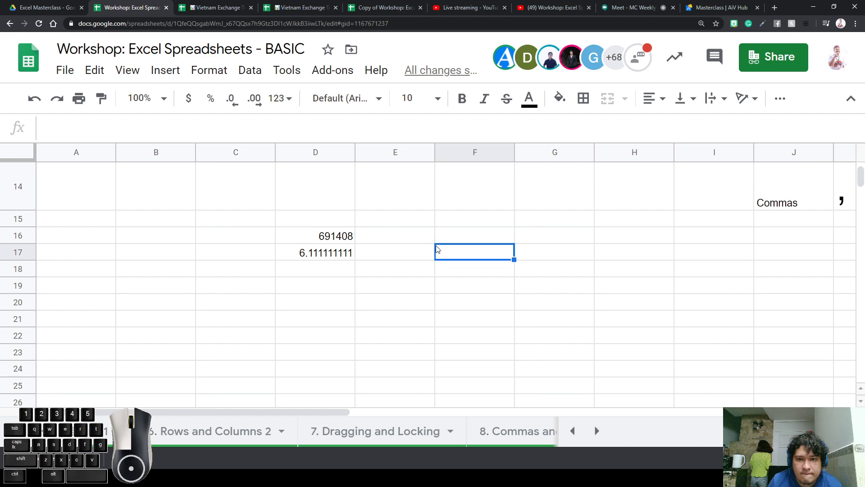
{"action": "type", "text": "="}
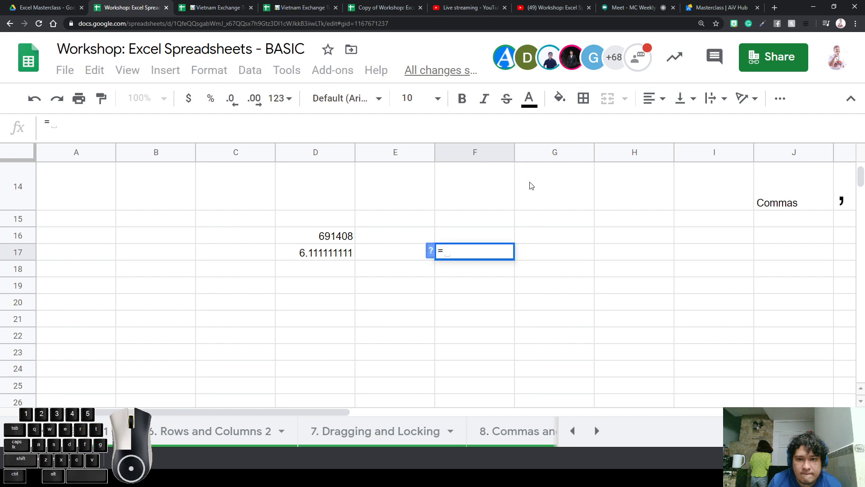
{"action": "type", "text": "average"}
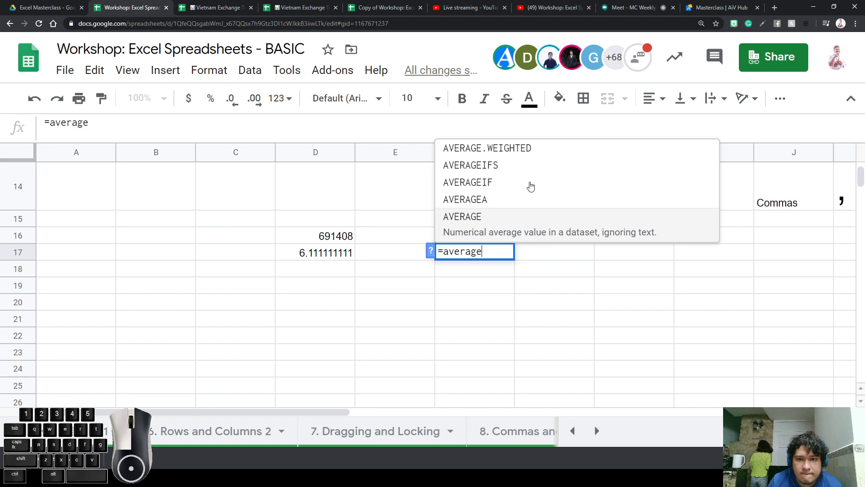
{"action": "type", "text": "("}
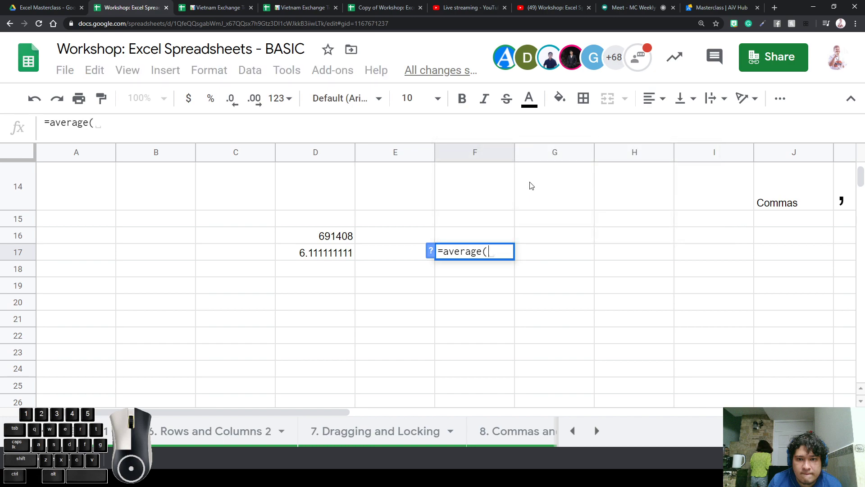
{"action": "left_click", "coordinate": [342, 239]}
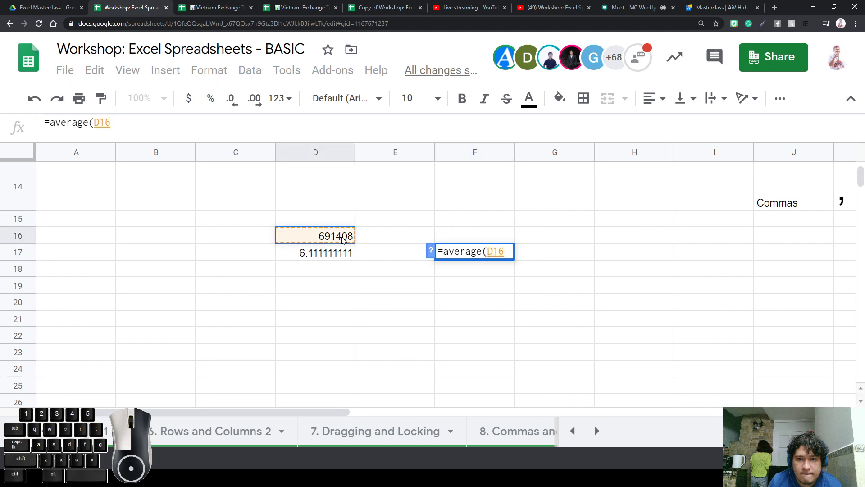
{"action": "type", "text": ","}
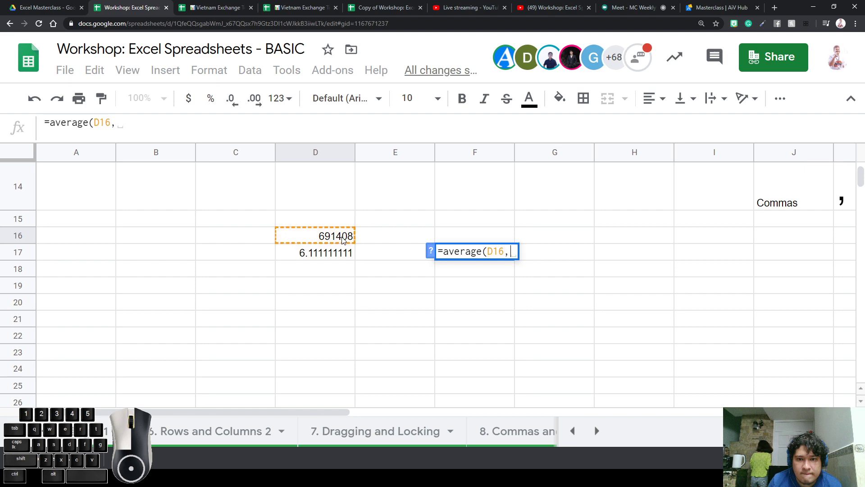
{"action": "left_click", "coordinate": [331, 262]}
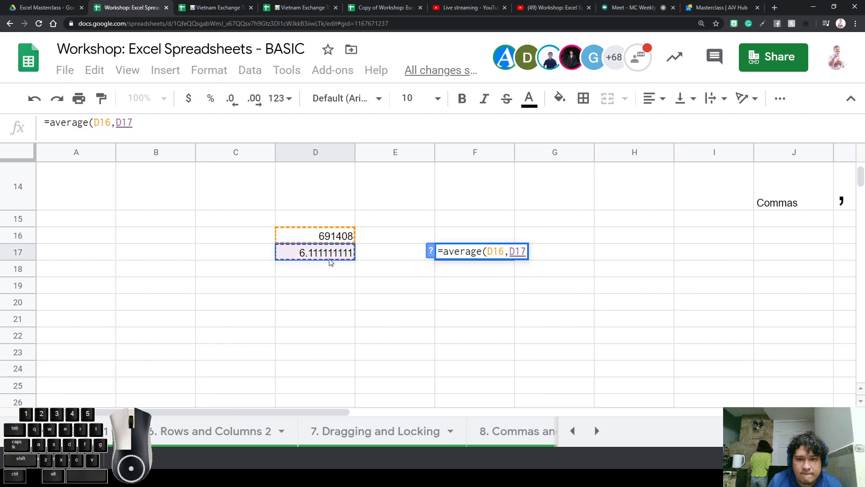
{"action": "type", "text": ")"}
{"action": "key", "text": "Return"}
{"action": "key", "text": "Up"}
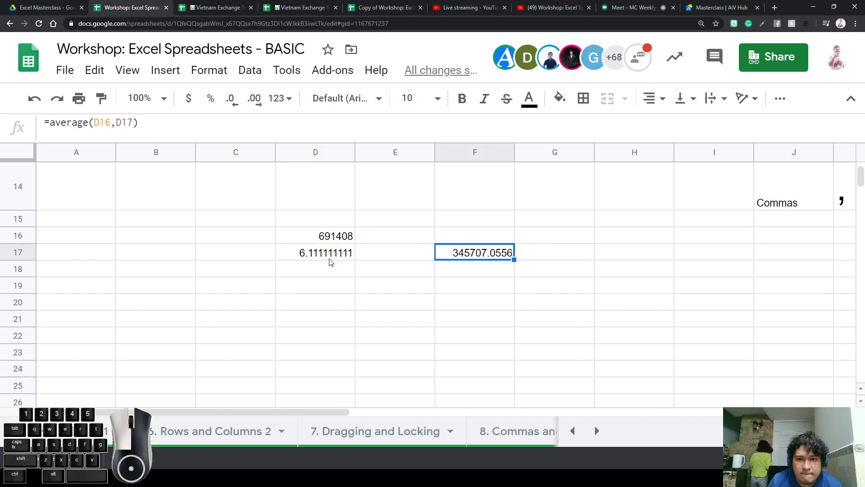
{"action": "key", "text": "ctrl+b"}
{"action": "key", "text": "Up"}
Label F16 'Average:' above the average formula
{"action": "type", "text": "Av"}
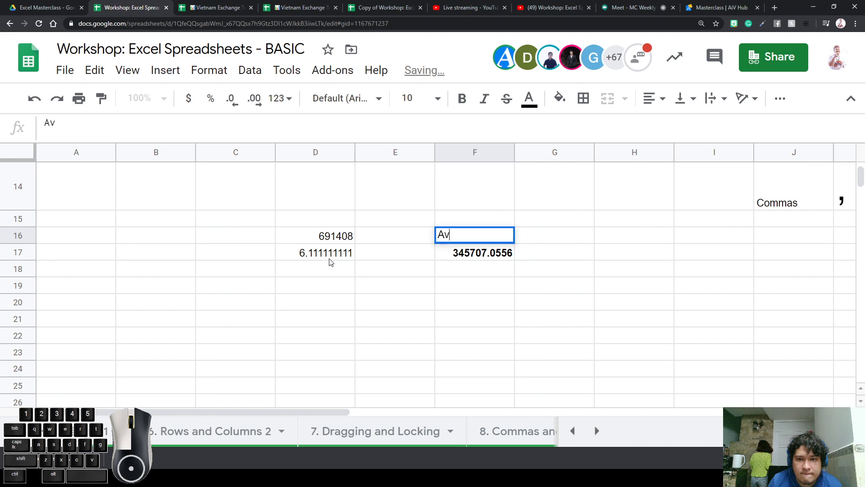
{"action": "type", "text": "erag"}
{"action": "key", "text": "BackSpace"}
{"action": "type", "text": "age"}
{"action": "key", "text": "Return"}
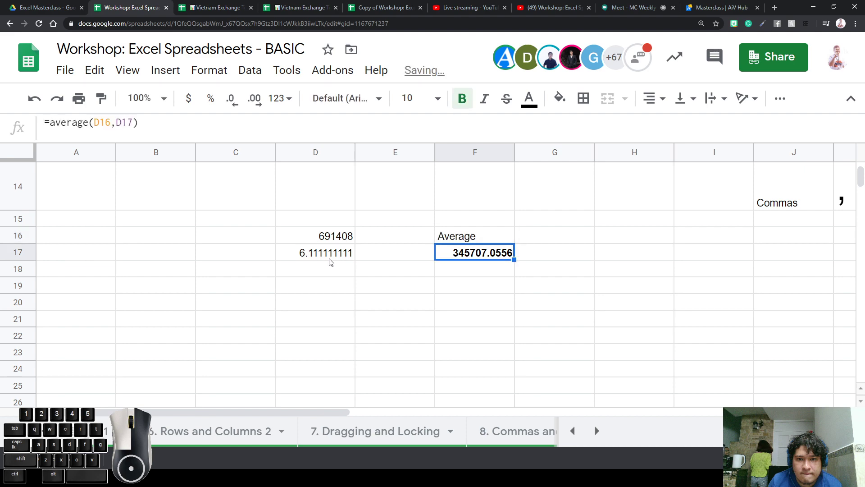
{"action": "key", "text": "Up"}
{"action": "key", "text": "F2"}
{"action": "type", "text": ":"}
{"action": "key", "text": "Return"}
Inspect F17's =average(D16,D17), highlighting its brackets and the comma separator
{"action": "key", "text": "F2"}
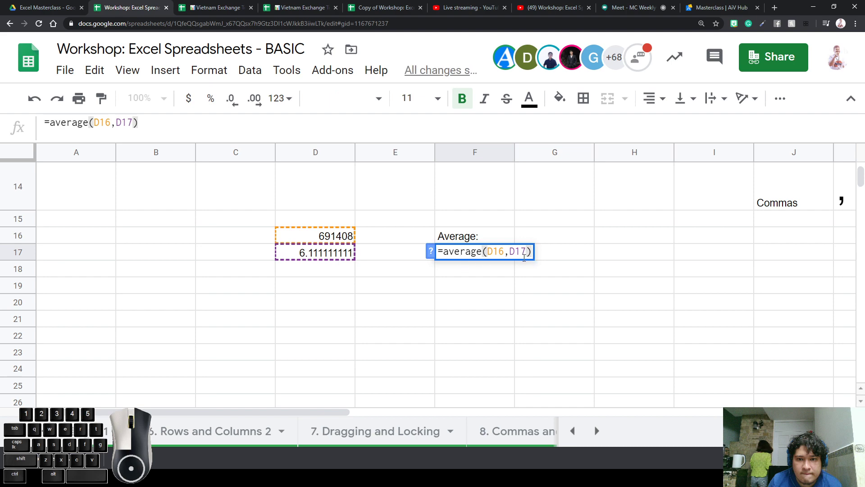
{"action": "left_click_drag", "start_coordinate": [483, 251], "coordinate": [489, 250]}
{"action": "left_click", "coordinate": [530, 251]}
{"action": "double_click", "coordinate": [529, 251]}
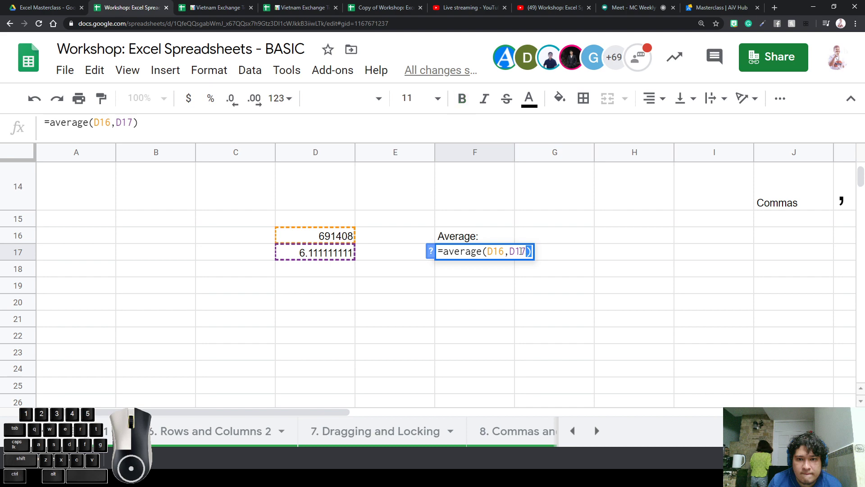
{"action": "left_click", "coordinate": [506, 251]}
{"action": "double_click", "coordinate": [506, 251]}
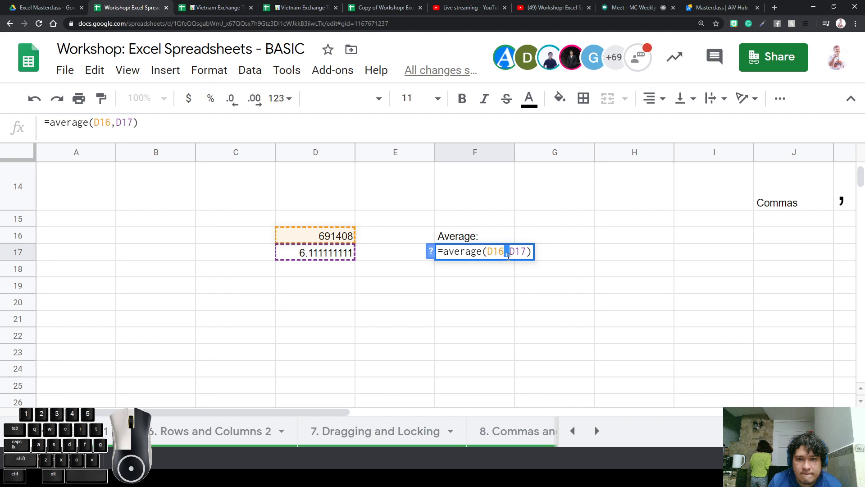
Start an IF in F20 testing F16="Average", returning a custom text message if true
{"action": "key", "text": "Return"}
{"action": "left_click", "coordinate": [490, 306]}
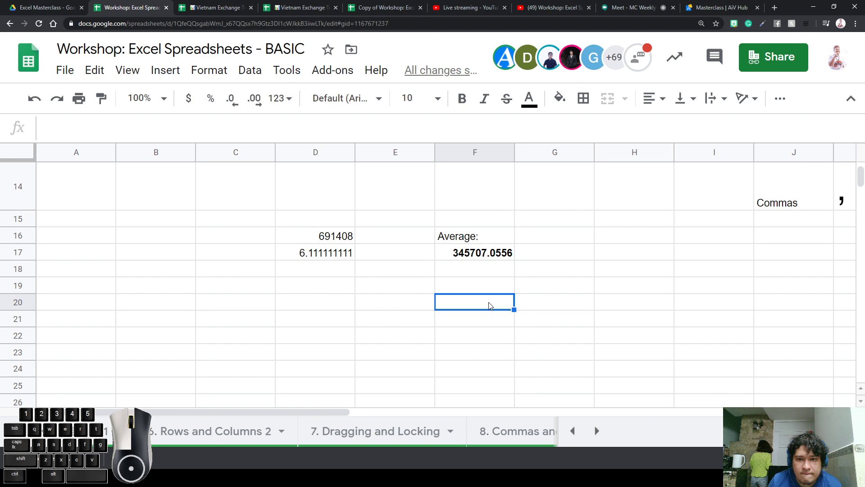
{"action": "type", "text": "="}
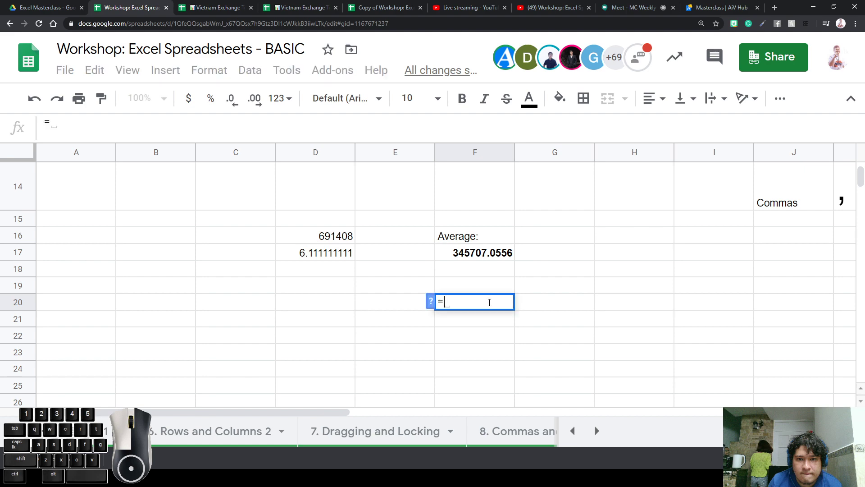
{"action": "type", "text": "if"}
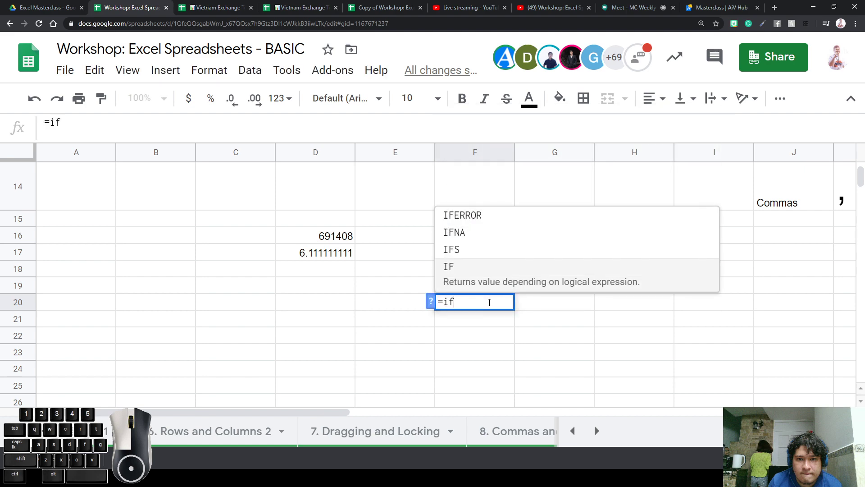
{"action": "type", "text": "("}
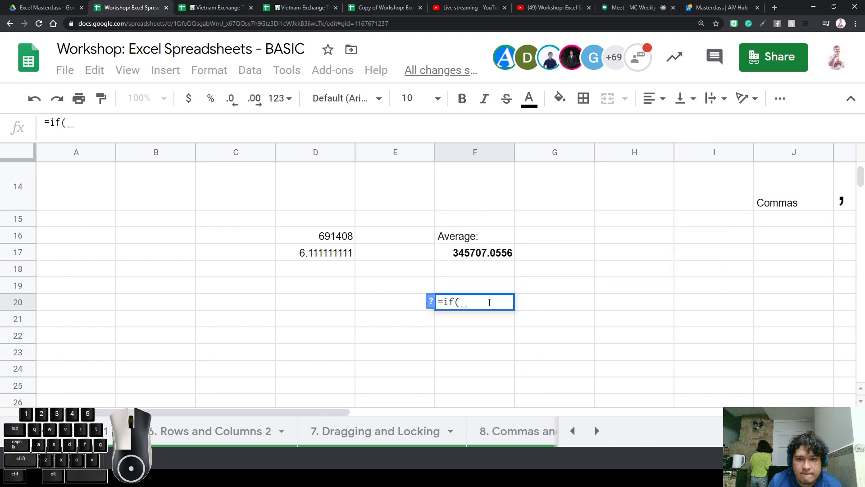
{"action": "left_click", "coordinate": [487, 238]}
{"action": "type", "text": "="}
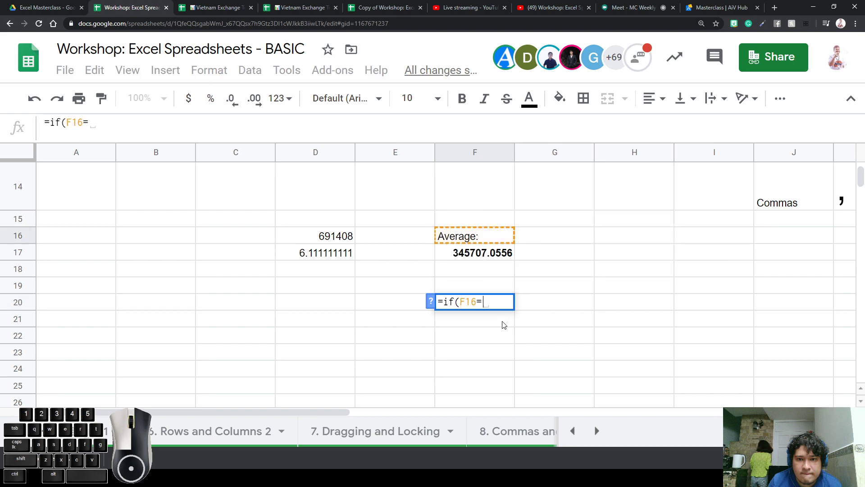
{"action": "type", "text": "\"Averagfe"}
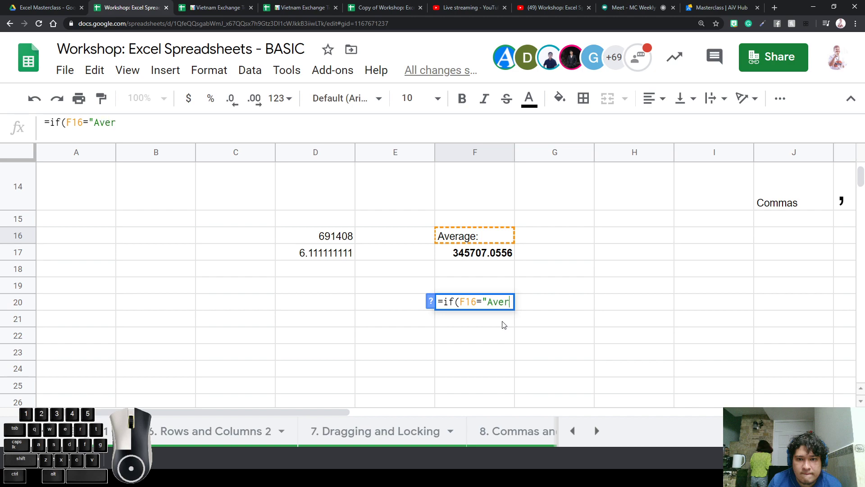
{"action": "key", "text": "BackSpace"}
{"action": "key", "text": "BackSpace"}
{"action": "type", "text": "e\""}
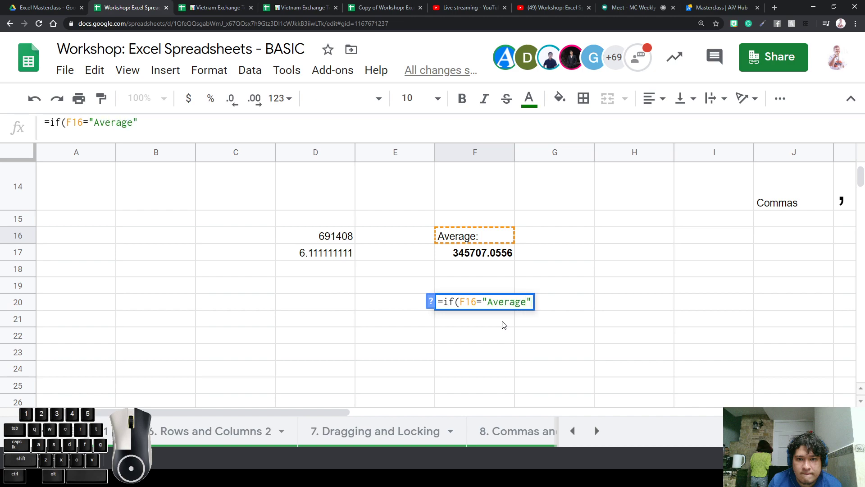
{"action": "type", "text": ","}
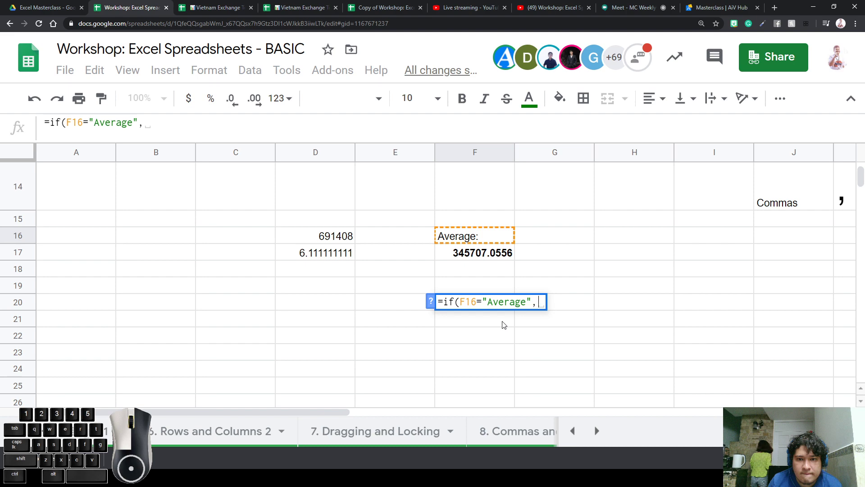
{"action": "key", "text": "BackSpace"}
{"action": "type", "text": "\""}
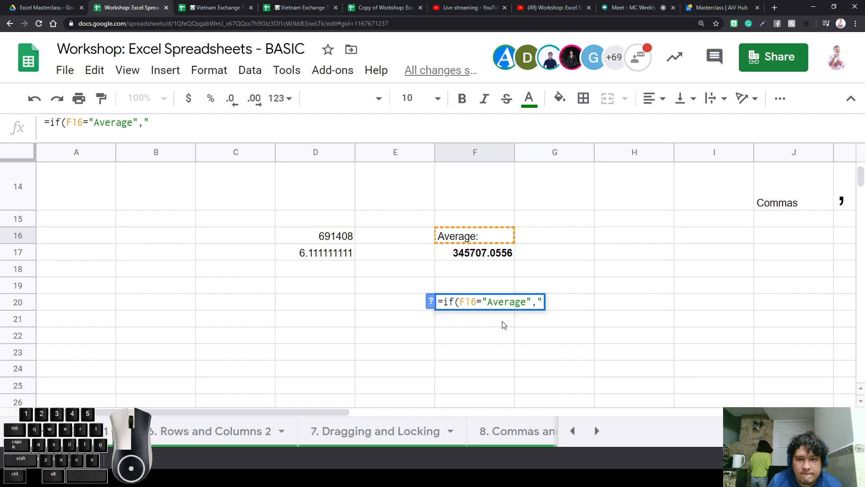
{"action": "type", "text": "Kim is a "}
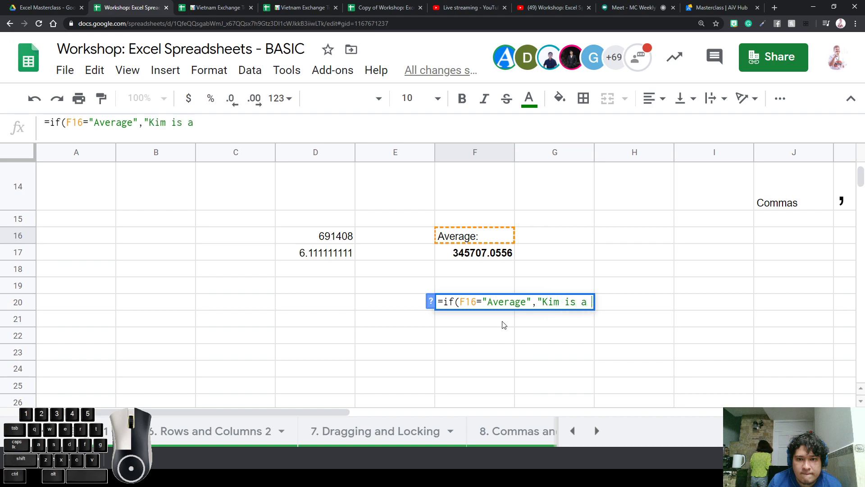
{"action": "type", "text": "beautiful"}
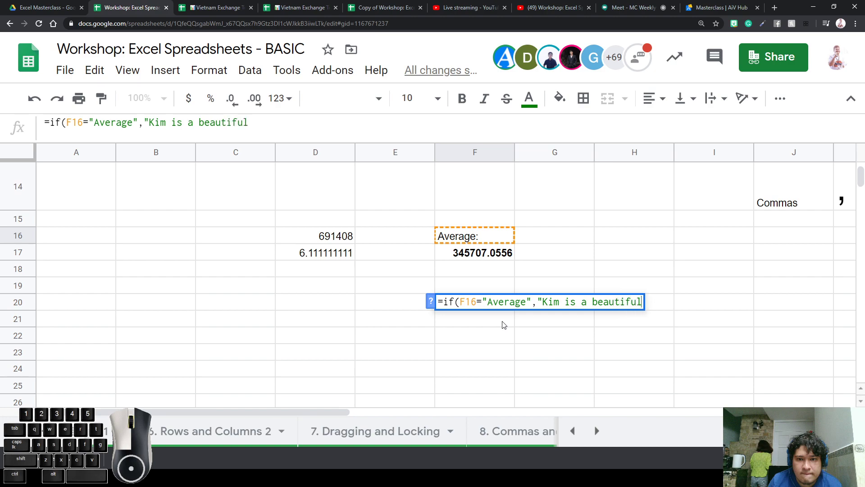
{"action": "type", "text": " woman\""}
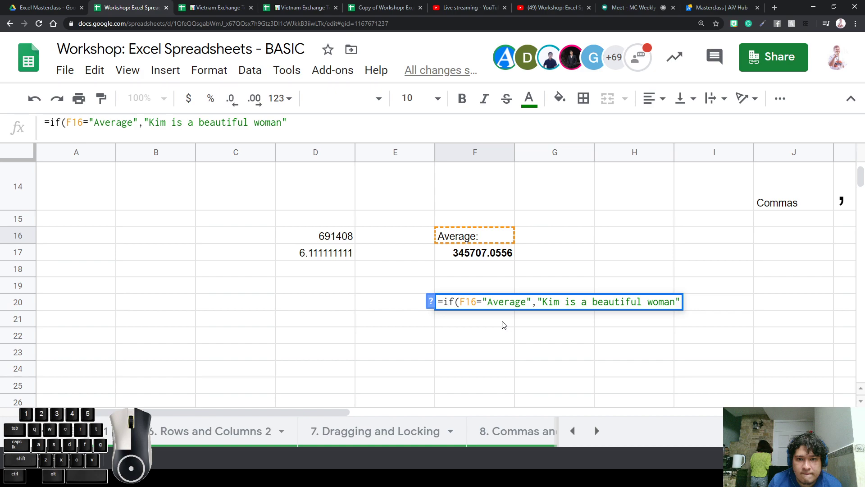
Nest a second IF testing F16 against another text, with "NOOOO" as fallback, returning FALSE
{"action": "type", "text": ", "}
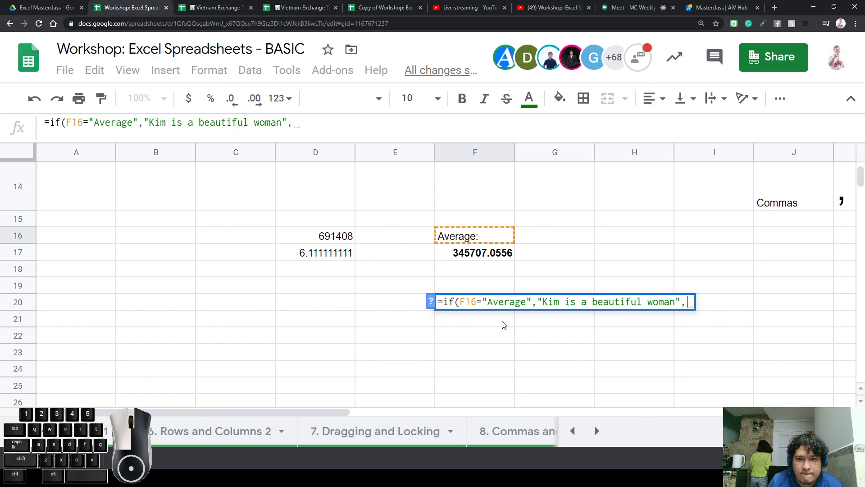
{"action": "type", "text": "if"}
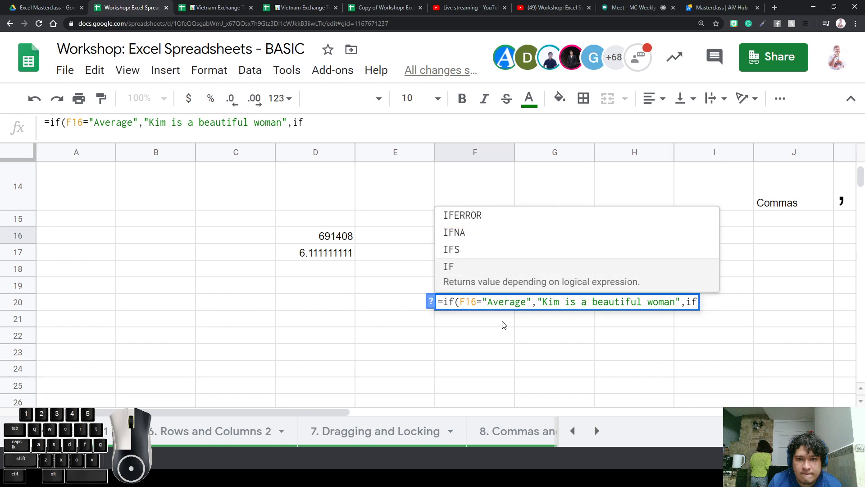
{"action": "type", "text": "("}
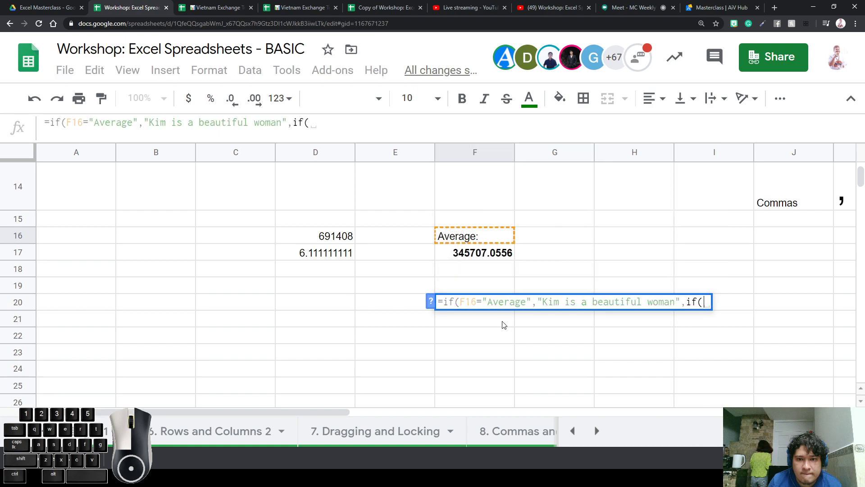
{"action": "left_click", "coordinate": [507, 242]}
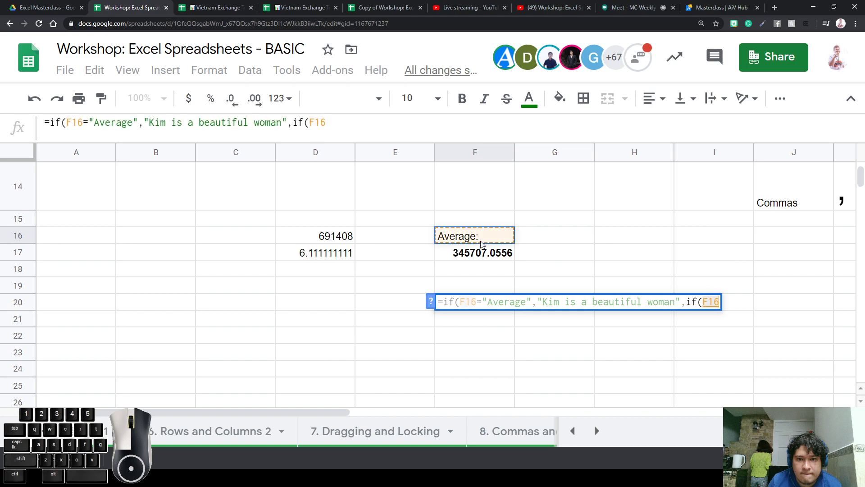
{"action": "type", "text": "="}
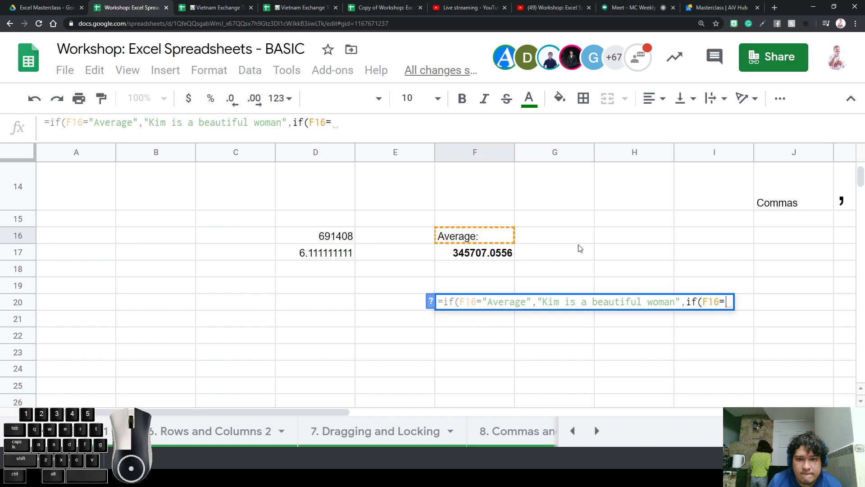
{"action": "type", "text": "\"kim"}
{"action": "key", "text": "BackSpace"}
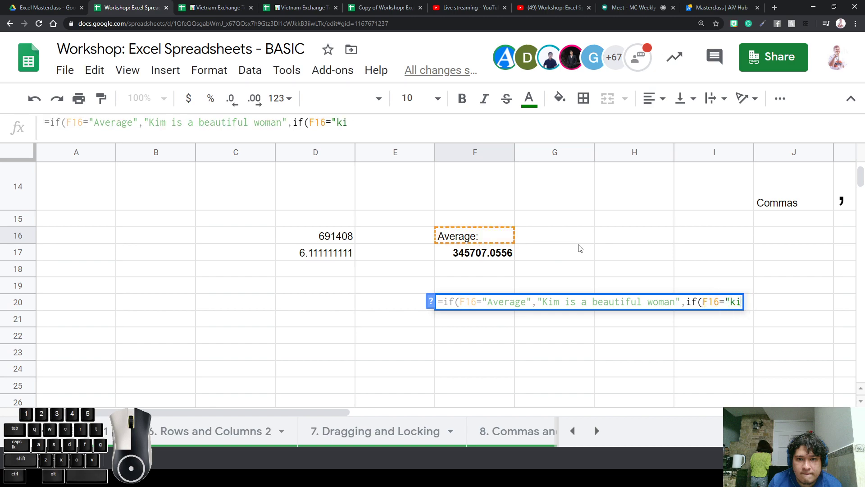
{"action": "type", "text": "m bitch"}
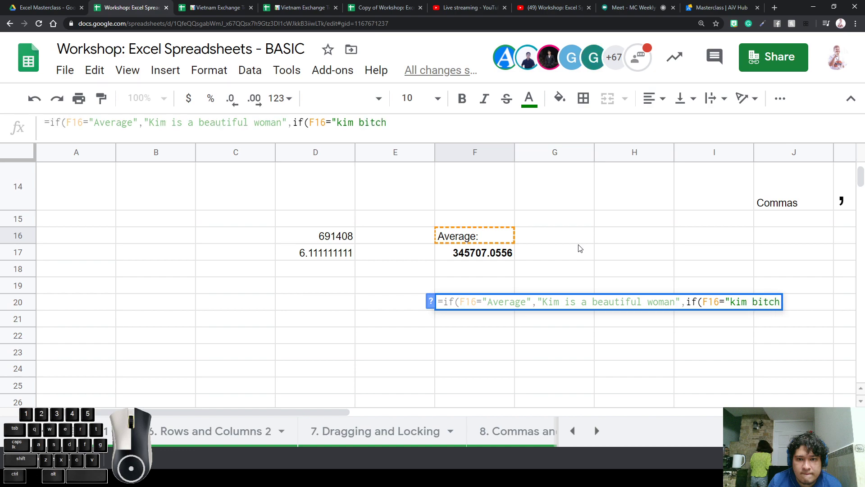
{"action": "type", "text": "\","}
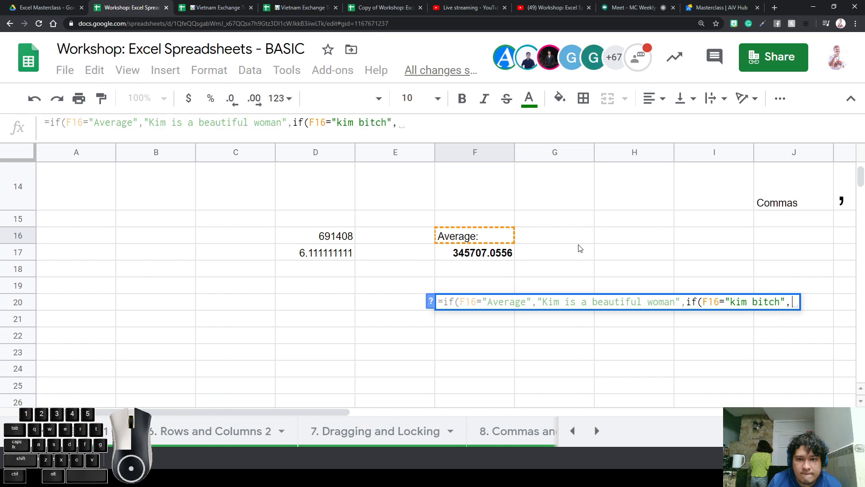
{"action": "key", "text": "BackSpace"}
{"action": "type", "text": "\""}
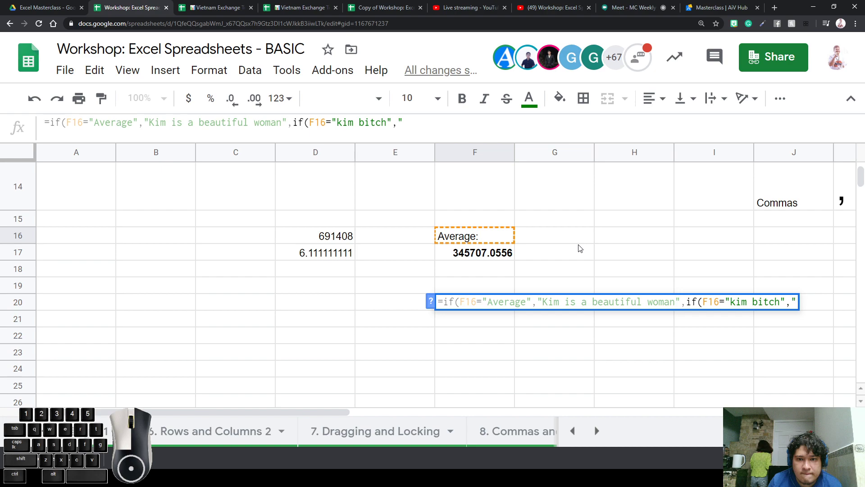
{"action": "type", "text": "NOOOO\""}
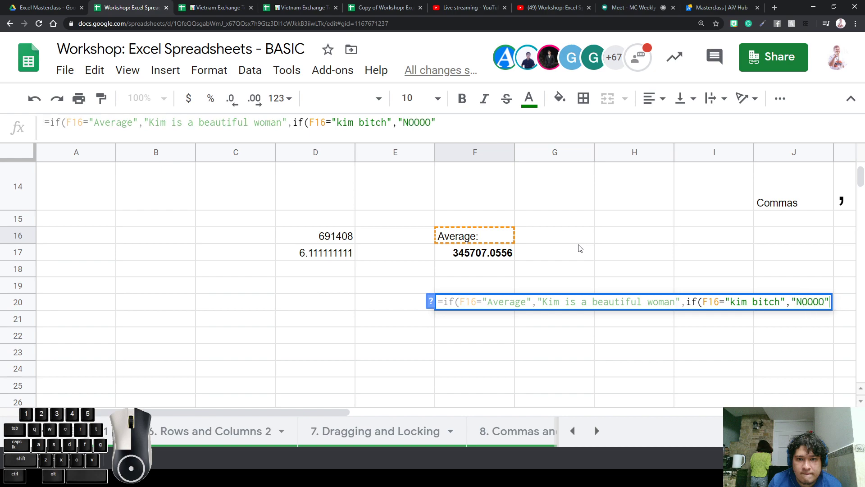
{"action": "type", "text": ")"}
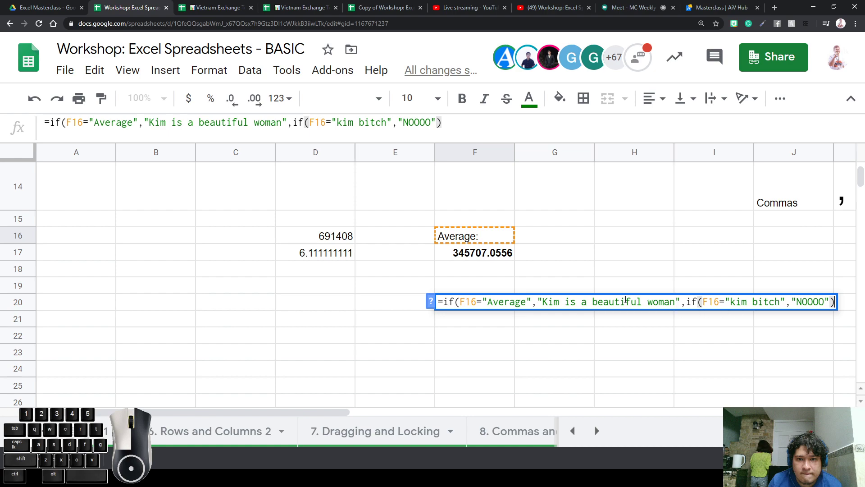
{"action": "type", "text": ")"}
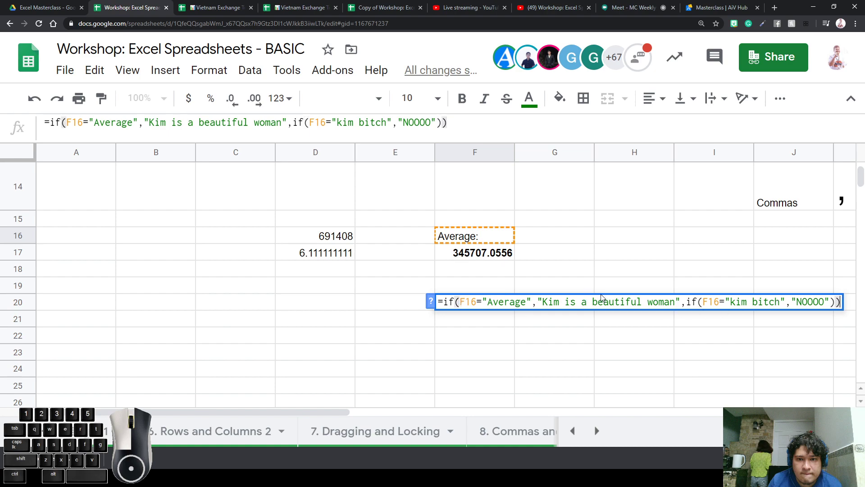
{"action": "key", "text": "Return"}
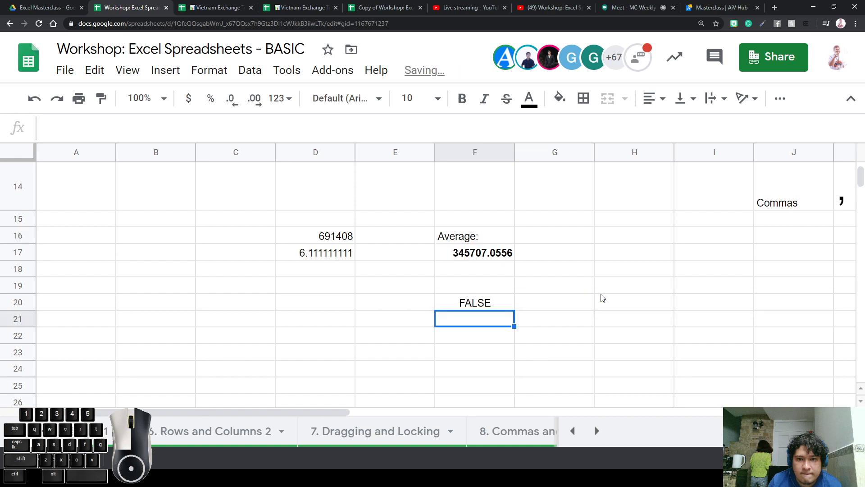
Correct F20's IF formula by adding a colon after Average
{"action": "double_click", "coordinate": [462, 307]}
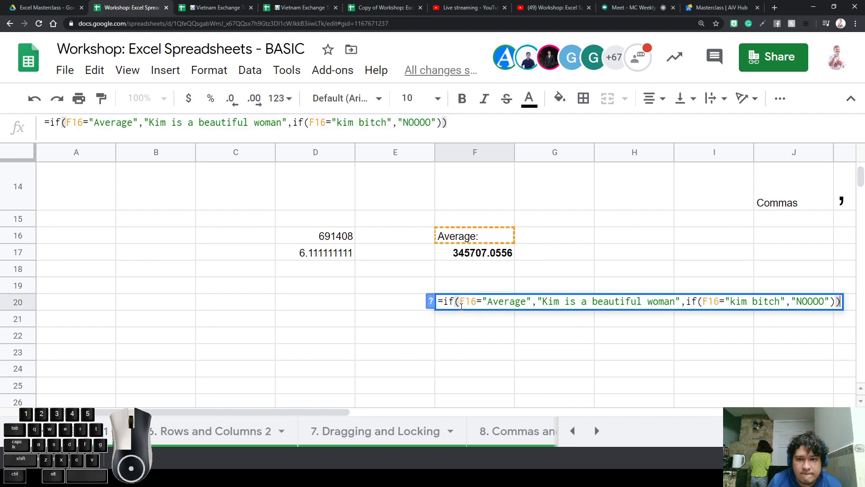
{"action": "left_click", "coordinate": [521, 301]}
{"action": "type", "text": ":"}
{"action": "key", "text": "Return"}
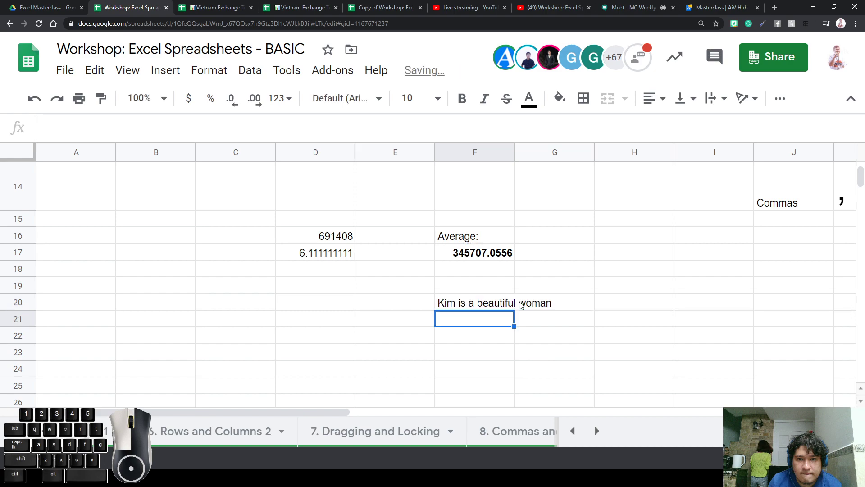
Replace F16's text with the phrase that matches the nested IF's second test
{"action": "left_click", "coordinate": [530, 350]}
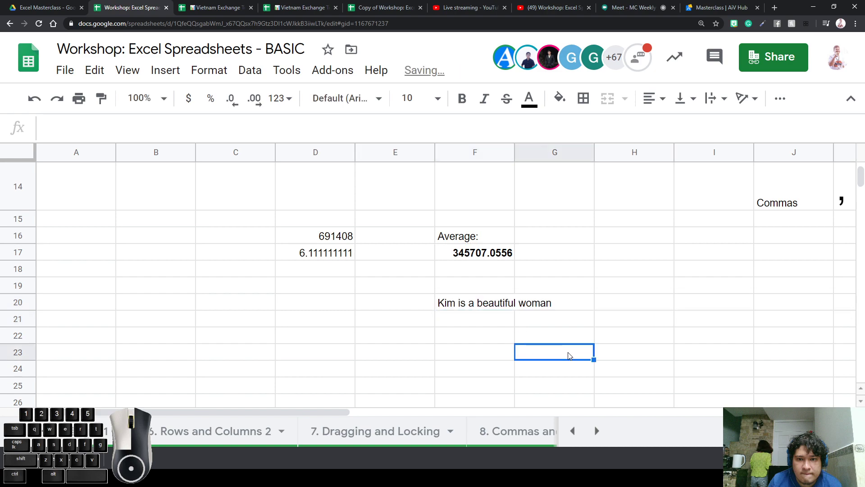
{"action": "left_click", "coordinate": [504, 239]}
{"action": "left_click", "coordinate": [490, 305]}
{"action": "left_click", "coordinate": [476, 240]}
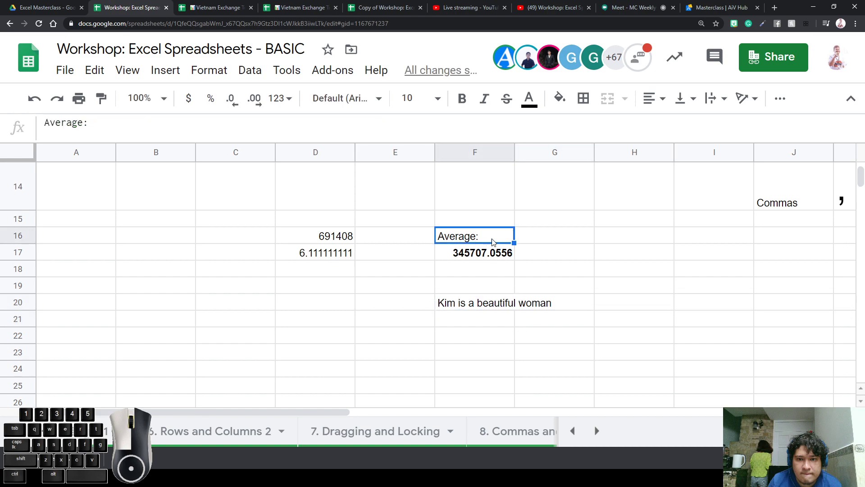
{"action": "type", "text": "kim is a bitcxh"}
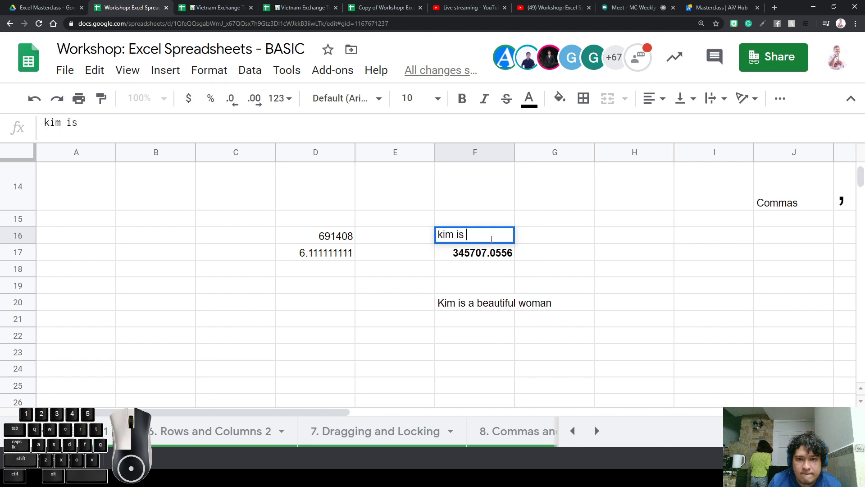
{"action": "key", "text": "BackSpace"}
{"action": "key", "text": "BackSpace"}
{"action": "key", "text": "BackSpace"}
{"action": "key", "text": "BackSpace"}
{"action": "key", "text": "BackSpace"}
{"action": "key", "text": "BackSpace"}
{"action": "key", "text": "BackSpace"}
{"action": "key", "text": "BackSpace"}
{"action": "key", "text": "BackSpace"}
{"action": "key", "text": "BackSpace"}
{"action": "key", "text": "BackSpace"}
{"action": "type", "text": "bitch"}
{"action": "key", "text": "Return"}
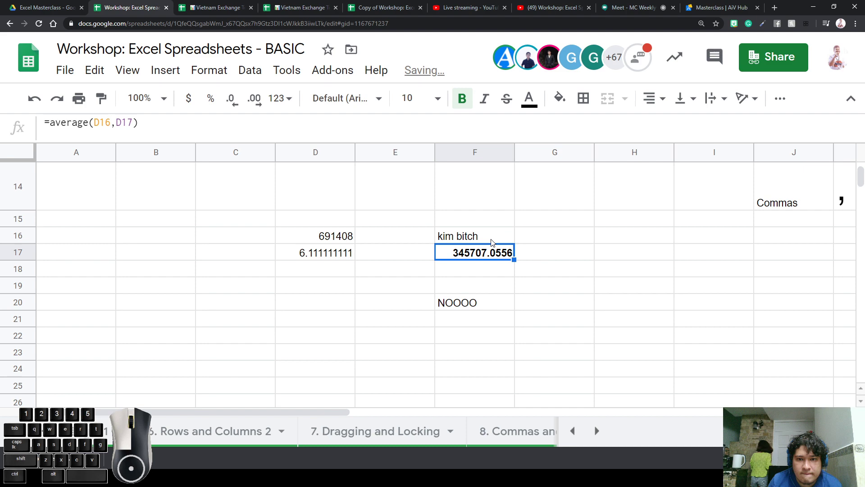
Inspect the commas, brackets and result text in F20's nested IF formula without changing it
{"action": "left_click", "coordinate": [464, 319]}
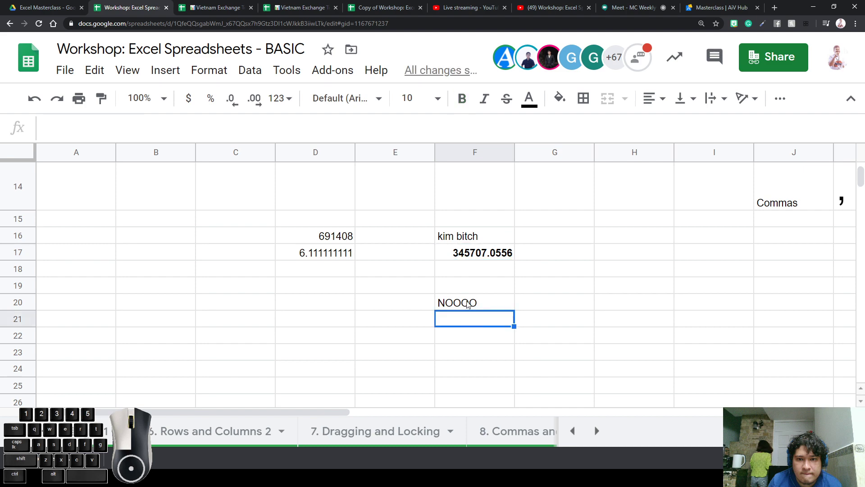
{"action": "double_click", "coordinate": [467, 301]}
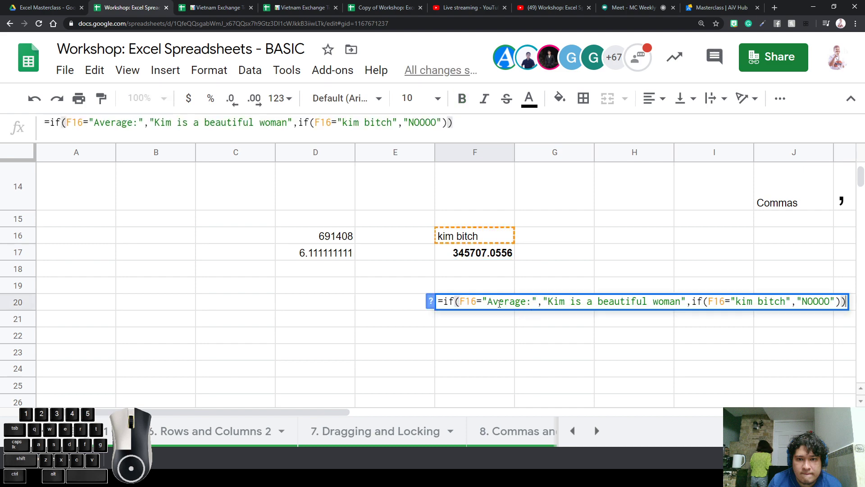
{"action": "double_click", "coordinate": [539, 301]}
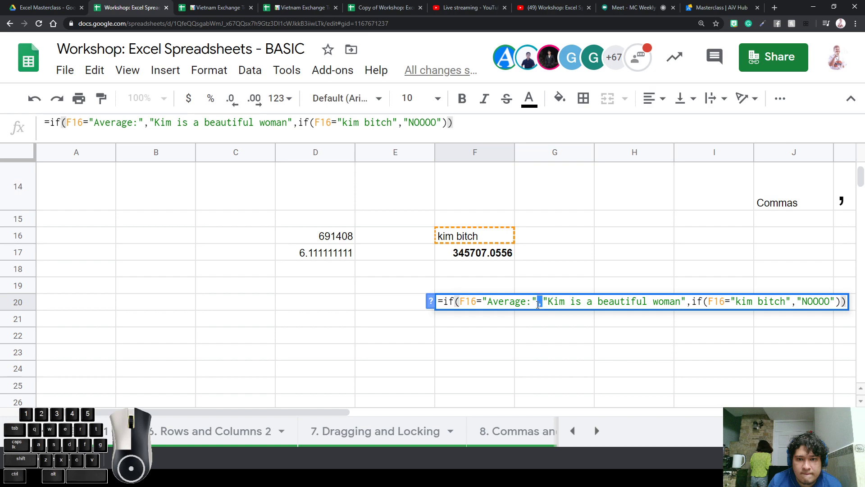
{"action": "double_click", "coordinate": [705, 301]}
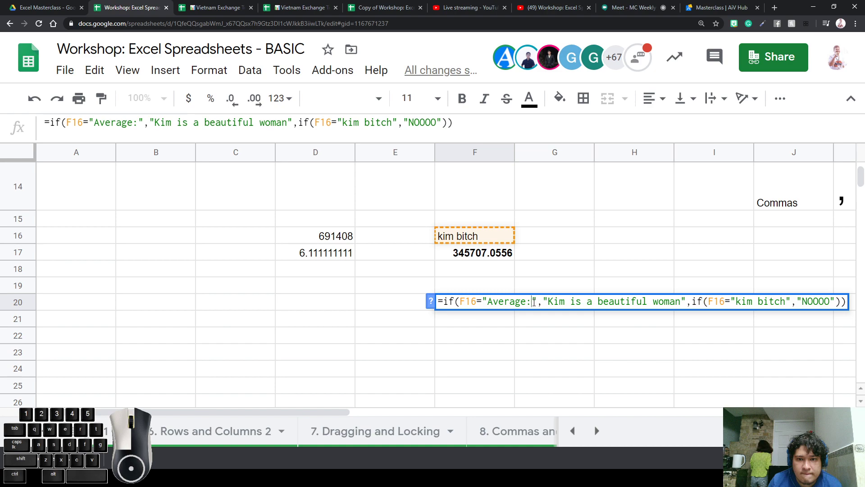
{"action": "left_click_drag", "start_coordinate": [536, 301], "coordinate": [482, 303]}
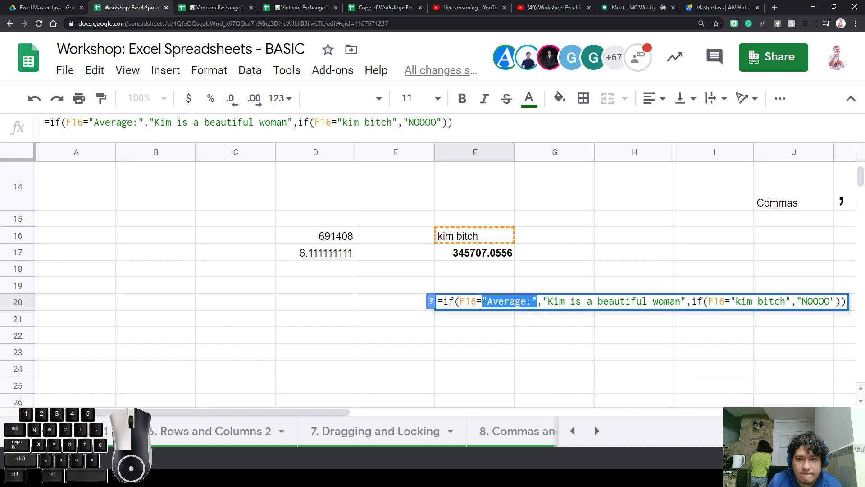
{"action": "left_click", "coordinate": [477, 302]}
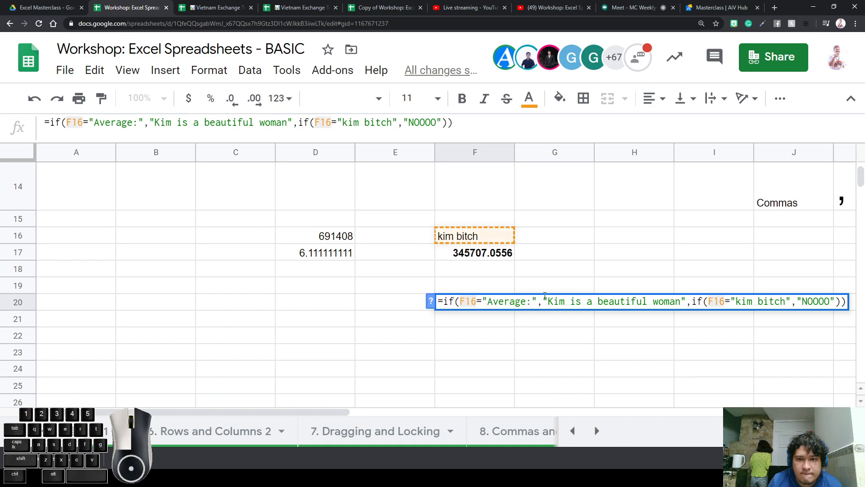
{"action": "left_click_drag", "start_coordinate": [544, 300], "coordinate": [687, 301]}
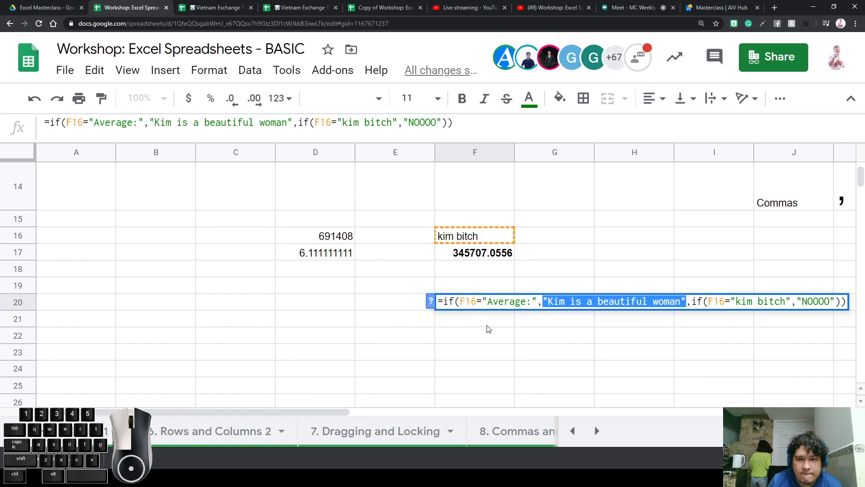
{"action": "key", "text": "Return"}
{"action": "left_click", "coordinate": [496, 308]}
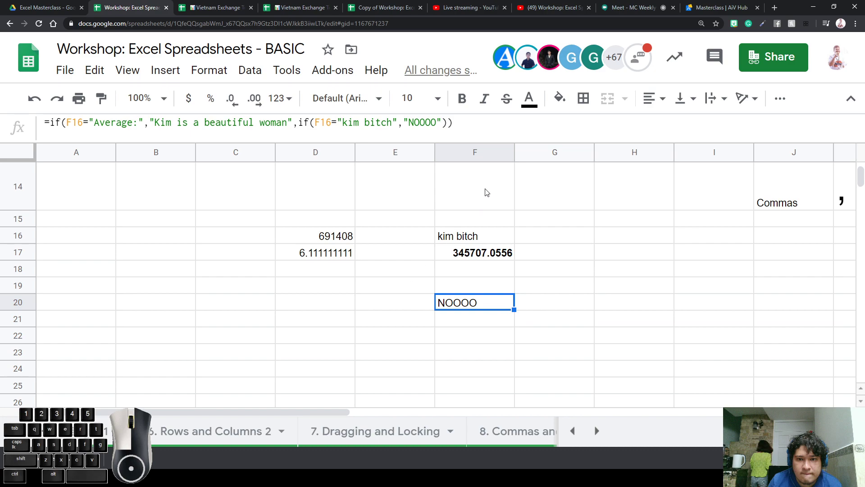
Make row 20 taller and centre F20's NOOOO horizontally and vertically at font size 14
{"action": "left_click_drag", "start_coordinate": [31, 310], "coordinate": [32, 336]}
{"action": "left_click", "coordinate": [653, 103]}
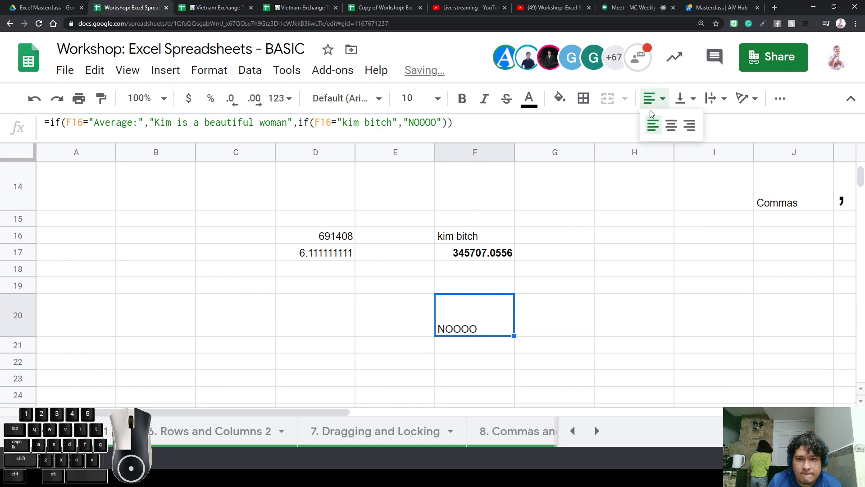
{"action": "left_click", "coordinate": [671, 125]}
{"action": "left_click", "coordinate": [685, 99]}
{"action": "left_click", "coordinate": [701, 124]}
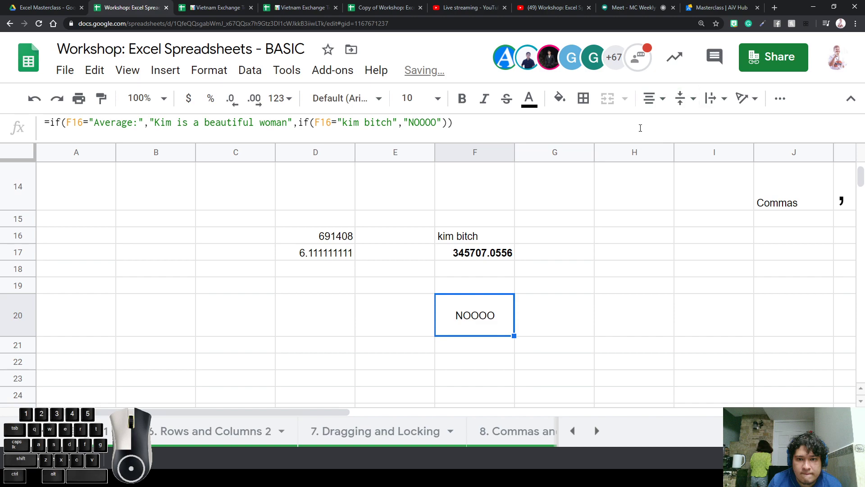
{"action": "left_click", "coordinate": [410, 108]}
{"action": "left_click", "coordinate": [410, 303]}
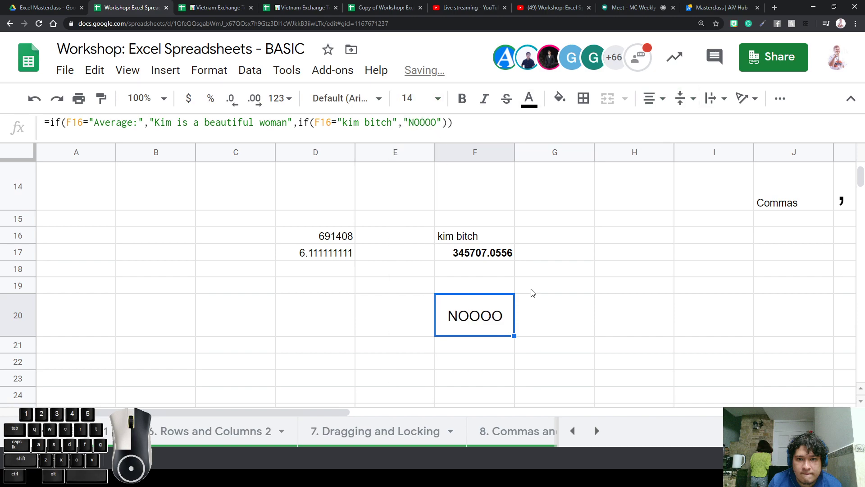
{"action": "left_click", "coordinate": [13, 327]}
{"action": "left_click", "coordinate": [447, 314]}
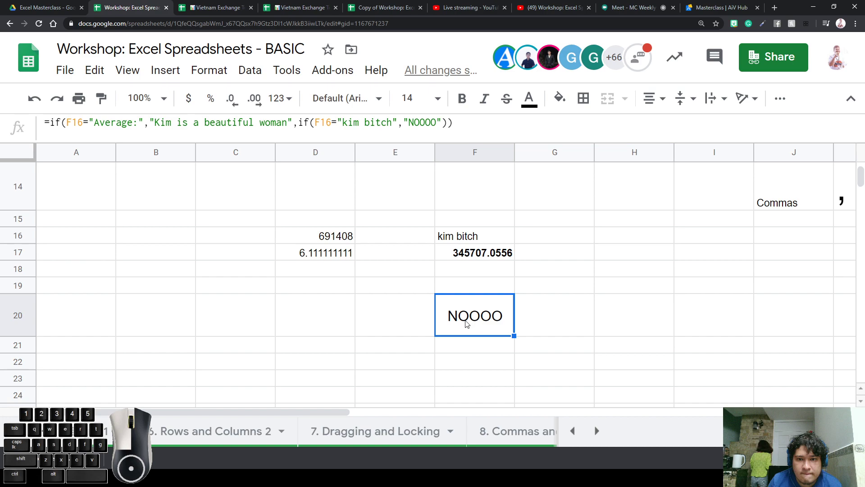
{"action": "double_click", "coordinate": [482, 319]}
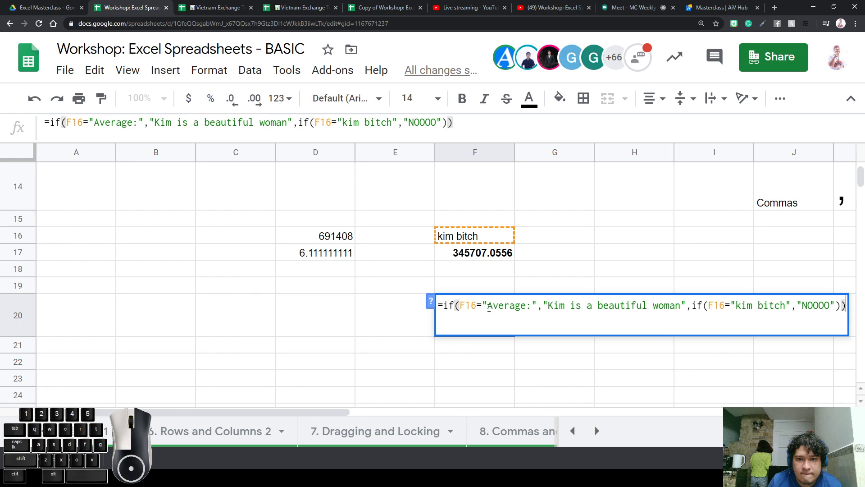
Delete the comma before the first result in F20's formula, producing #ERROR!
{"action": "left_click_drag", "start_coordinate": [488, 308], "coordinate": [683, 310]}
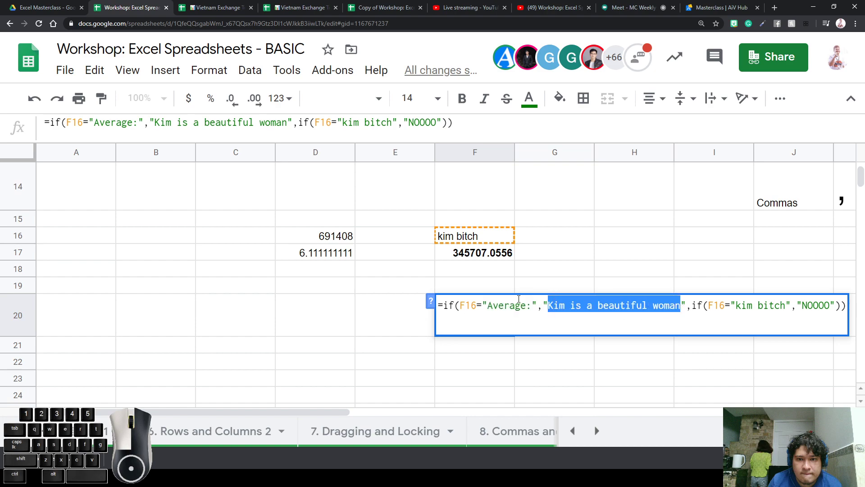
{"action": "left_click", "coordinate": [542, 306]}
{"action": "key", "text": "BackSpace"}
{"action": "key", "text": "Return"}
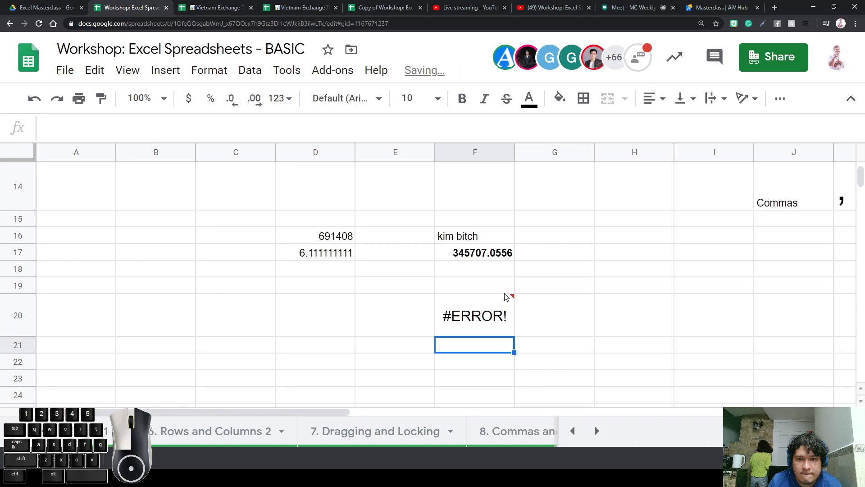
Enter a backslash in F20, then undo to restore the IF formula
{"action": "left_click", "coordinate": [506, 297]}
{"action": "type", "text": "\\"}
{"action": "key", "text": "Return"}
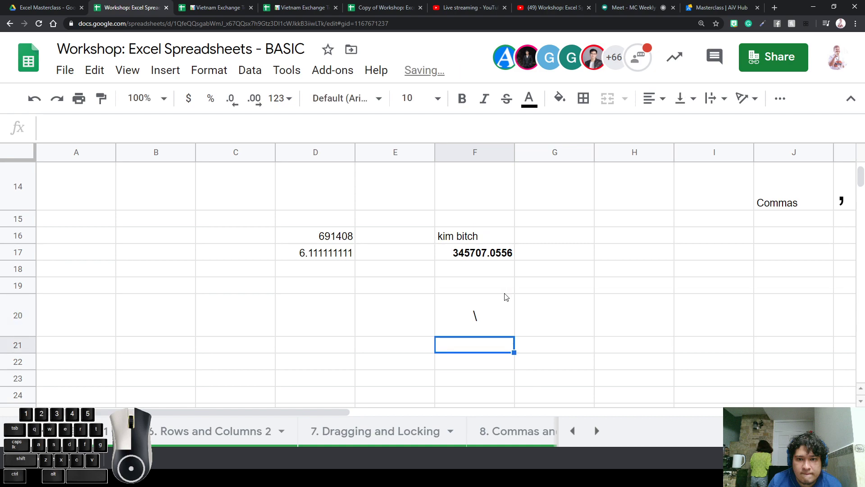
{"action": "double_click", "coordinate": [507, 296]}
{"action": "type", "text": "\\"}
{"action": "key", "text": "Return"}
{"action": "key", "text": "ctrl+z"}
{"action": "key", "text": "ctrl+z"}
{"action": "key", "text": "ctrl+z"}
Remove the comma before the inner if and the formula's final closing bracket
{"action": "double_click", "coordinate": [507, 297]}
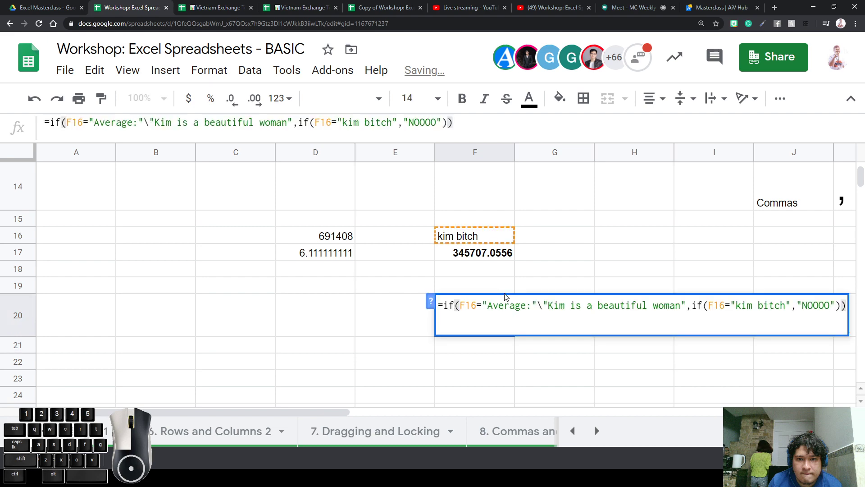
{"action": "left_click", "coordinate": [693, 306]}
{"action": "key", "text": "BackSpace"}
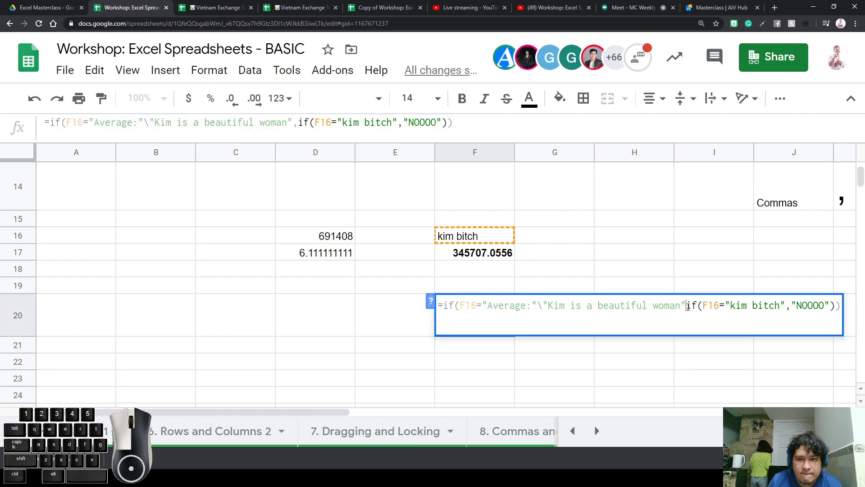
{"action": "key", "text": "Return"}
{"action": "key", "text": "Up"}
{"action": "key", "text": "Return"}
{"action": "key", "text": "BackSpace"}
{"action": "key", "text": "BackSpace"}
{"action": "key", "text": "Return"}
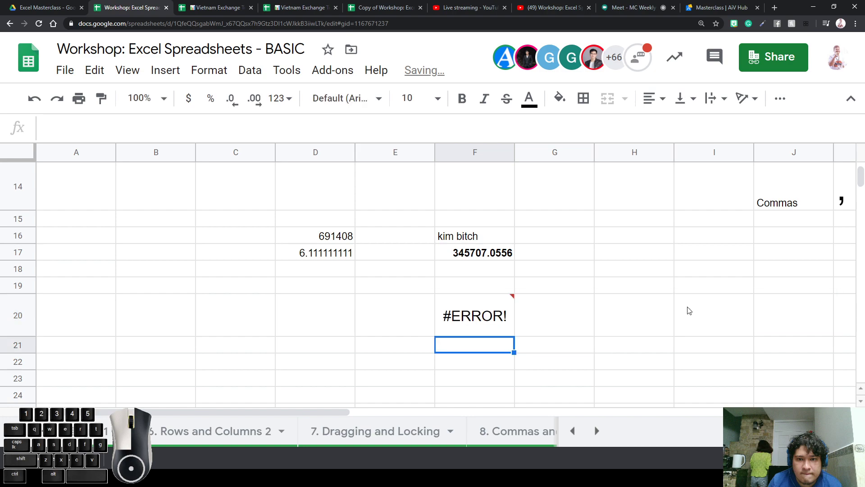
{"action": "key", "text": "Up"}
{"action": "key", "text": "Return"}
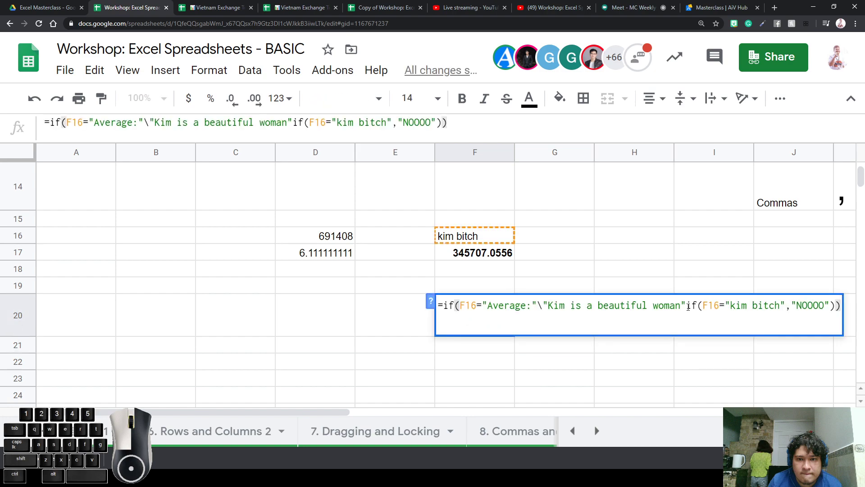
{"action": "key", "text": "Return"}
Clear F20's contents with Delete
{"action": "key", "text": "Up"}
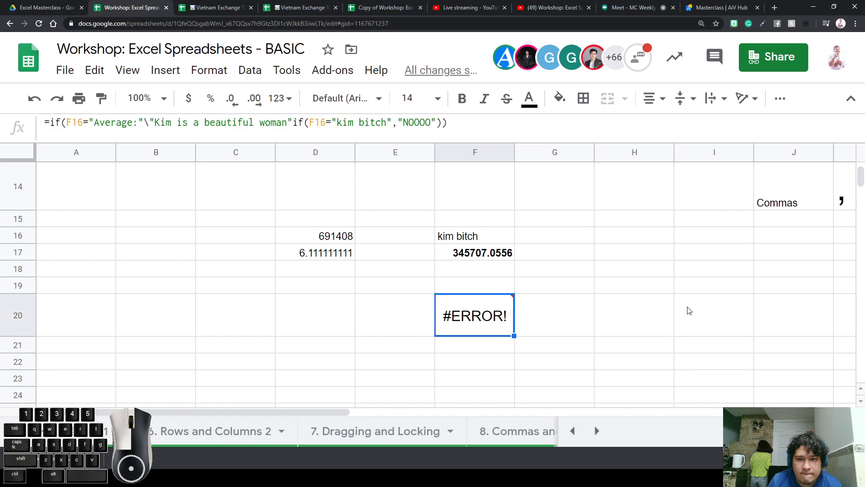
{"action": "key", "text": "Delete"}
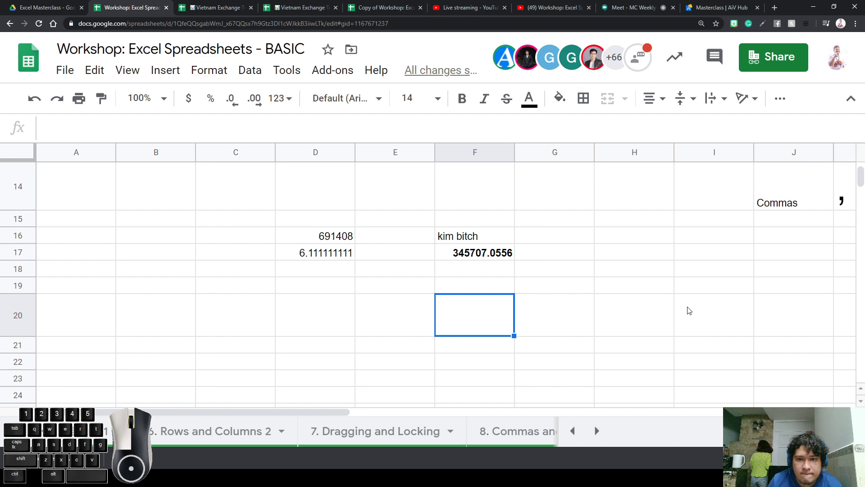
{"action": "left_click", "coordinate": [581, 298]}
Enter 10/3 in G19, which Sheets stores as a date
{"action": "left_click", "coordinate": [577, 274]}
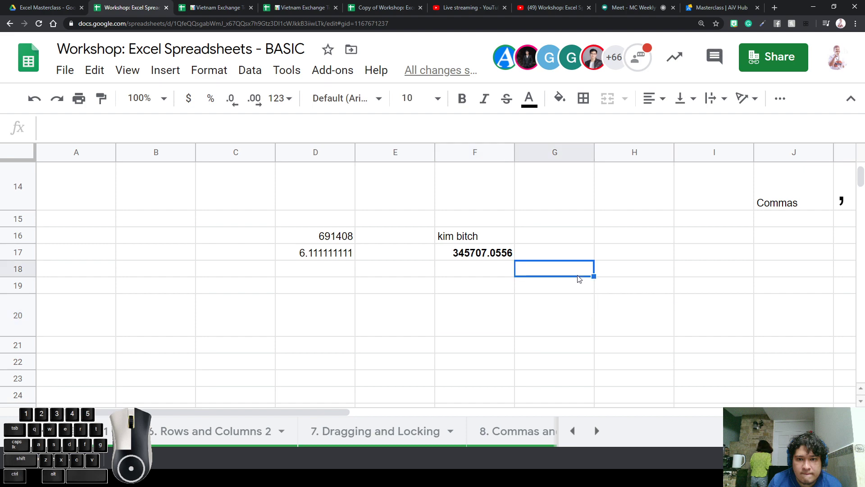
{"action": "left_click", "coordinate": [570, 283]}
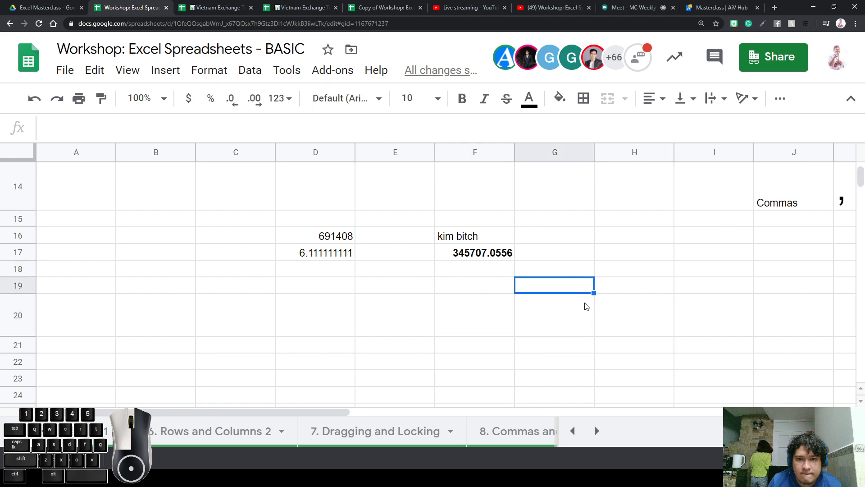
{"action": "type", "text": "12"}
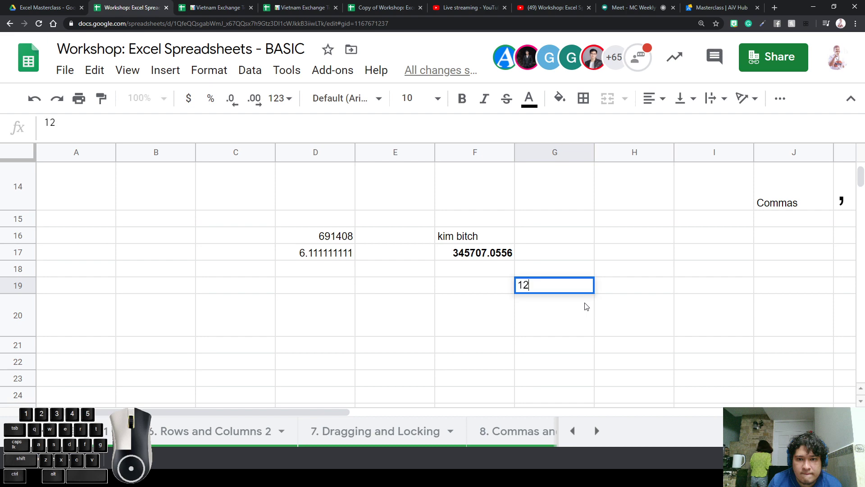
{"action": "type", "text": "/"}
{"action": "key", "text": "BackSpace"}
{"action": "key", "text": "BackSpace"}
{"action": "type", "text": "0/2"}
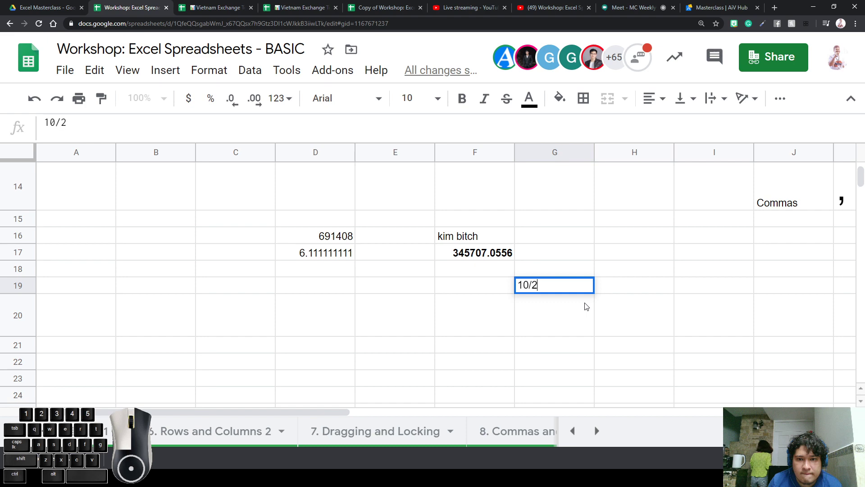
{"action": "key", "text": "BackSpace"}
{"action": "type", "text": "3"}
{"action": "key", "text": "Left"}
{"action": "key", "text": "Left"}
{"action": "key", "text": "Right"}
{"action": "key", "text": "Right"}
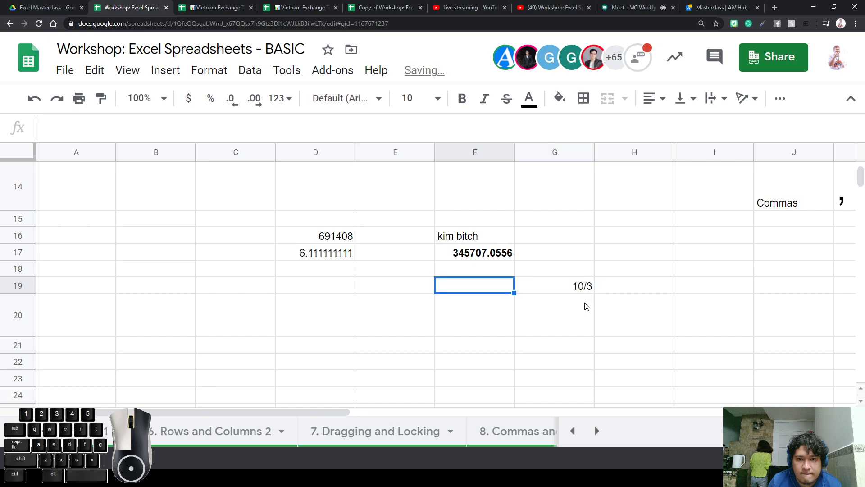
Replace G19's date with the text 'How much is 10 divided by 3'
{"action": "key", "text": "Return"}
{"action": "key", "text": "BackSpace"}
{"action": "key", "text": "BackSpace"}
{"action": "key", "text": "BackSpace"}
{"action": "key", "text": "BackSpace"}
{"action": "key", "text": "BackSpace"}
{"action": "key", "text": "BackSpace"}
{"action": "key", "text": "BackSpace"}
{"action": "key", "text": "BackSpace"}
{"action": "key", "text": "BackSpace"}
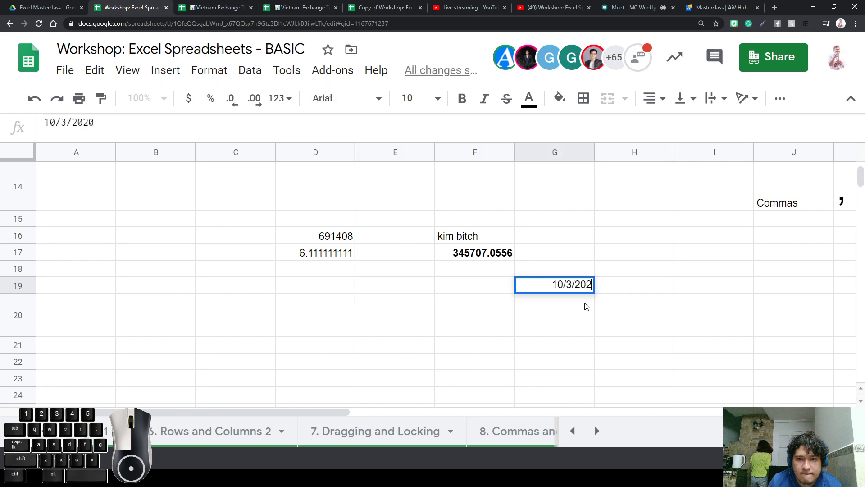
{"action": "type", "text": "Wha"}
{"action": "key", "text": "BackSpace"}
{"action": "key", "text": "BackSpace"}
{"action": "key", "text": "BackSpace"}
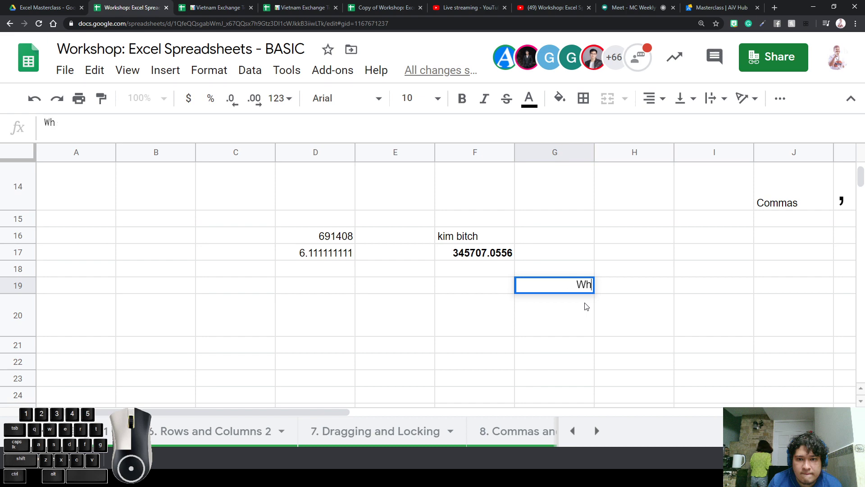
{"action": "type", "text": "How much is "}
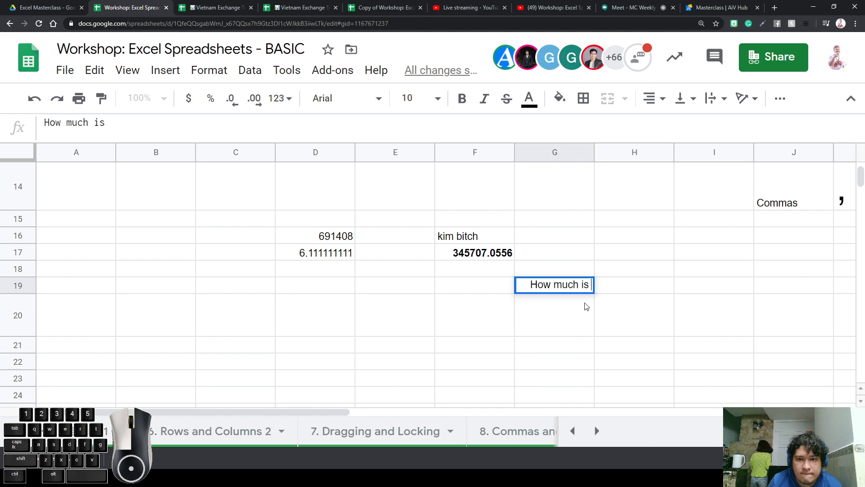
{"action": "type", "text": "10 divided by 3"}
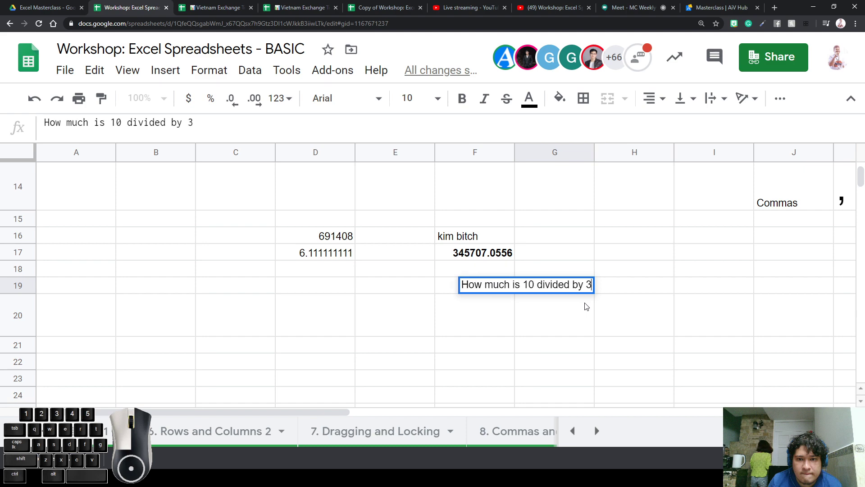
{"action": "key", "text": "Return"}
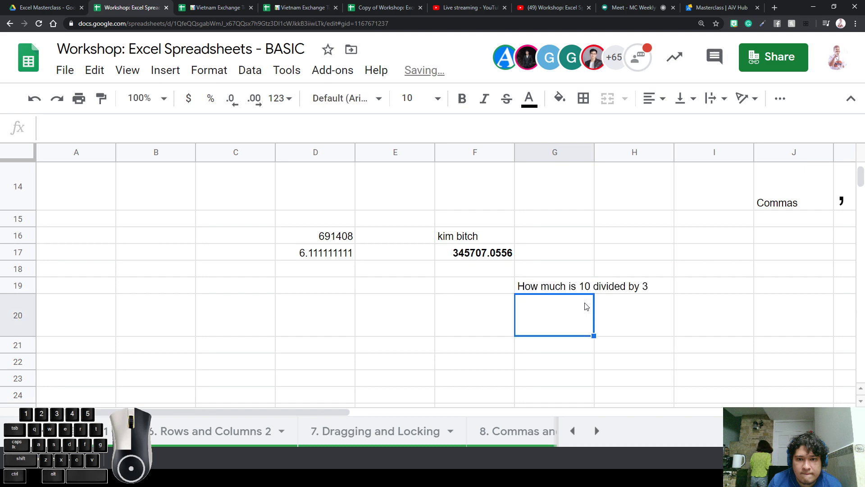
Enter 3,333,333 in G20, then shorten it to 3,333
{"action": "type", "text": "3"}
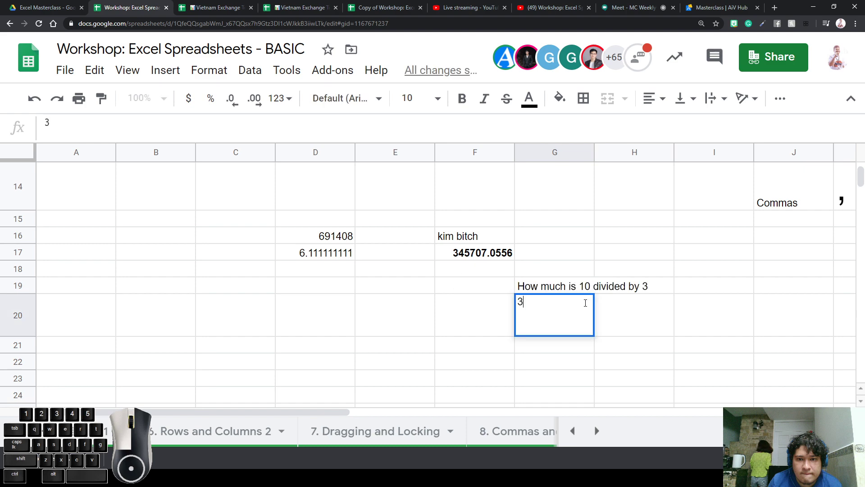
{"action": "type", "text": ",333,333"}
{"action": "key", "text": "Return"}
{"action": "left_click", "coordinate": [587, 307]}
{"action": "double_click", "coordinate": [586, 306]}
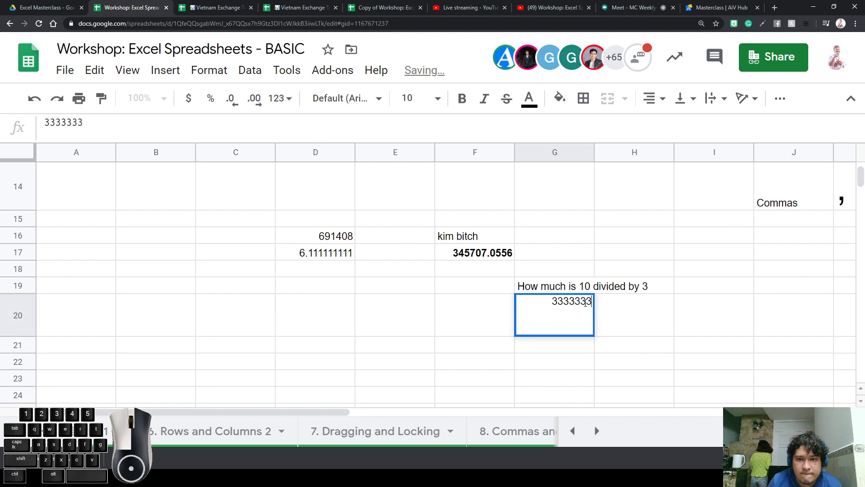
{"action": "key", "text": "BackSpace"}
{"action": "key", "text": "BackSpace"}
{"action": "key", "text": "Return"}
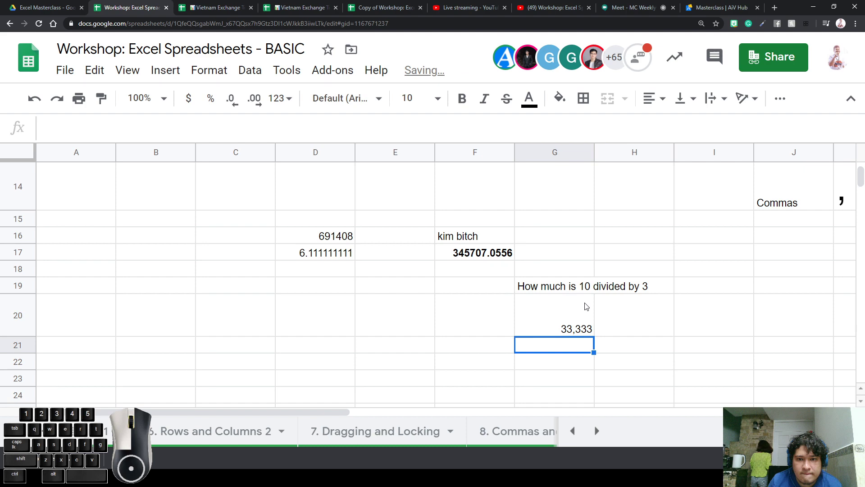
{"action": "left_click", "coordinate": [586, 307]}
{"action": "double_click", "coordinate": [586, 306]}
{"action": "key", "text": "BackSpace"}
{"action": "key", "text": "Return"}
Check that G20's displayed 3,333 is stored as the raw value 3333
{"action": "left_click", "coordinate": [580, 333]}
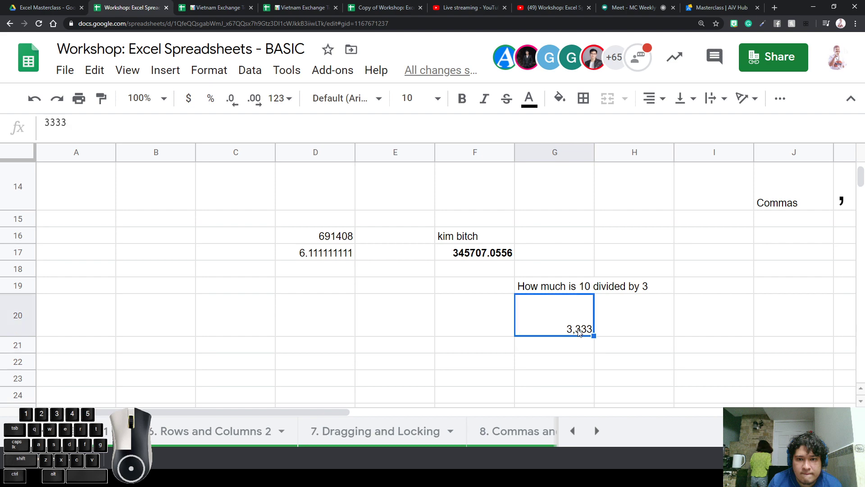
{"action": "left_click", "coordinate": [626, 323]}
{"action": "left_click", "coordinate": [588, 325]}
{"action": "double_click", "coordinate": [588, 324]}
{"action": "left_click", "coordinate": [609, 315]}
{"action": "left_click", "coordinate": [585, 323]}
{"action": "double_click", "coordinate": [582, 318]}
{"action": "left_click", "coordinate": [602, 315]}
{"action": "left_click", "coordinate": [591, 319]}
Enter 3.333333 in H20 and compare it with G20's raw value
{"action": "left_click", "coordinate": [611, 315]}
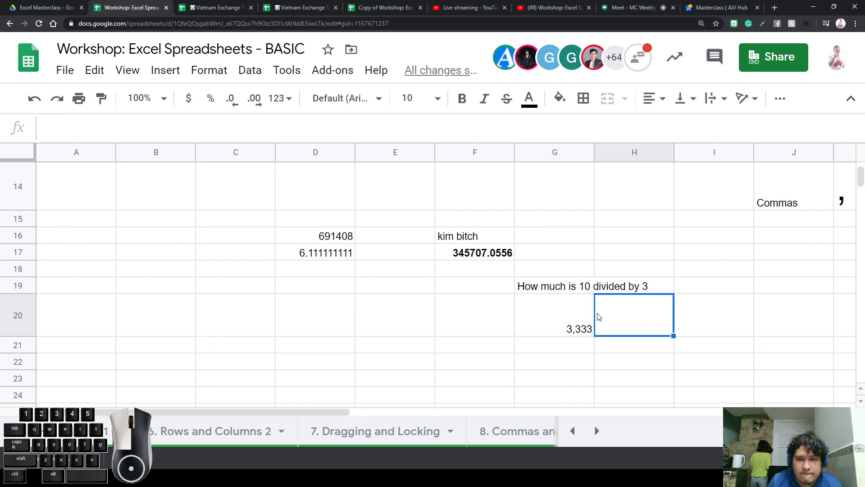
{"action": "type", "text": "32"}
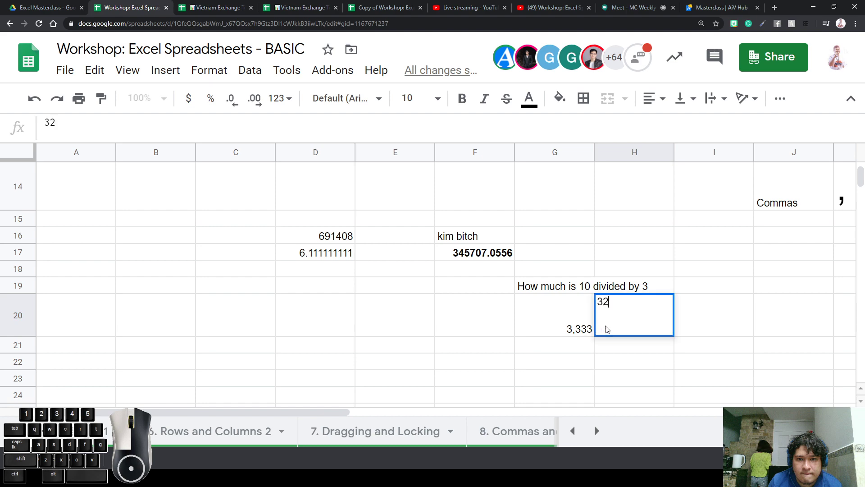
{"action": "key", "text": "BackSpace"}
{"action": "type", "text": ".333333"}
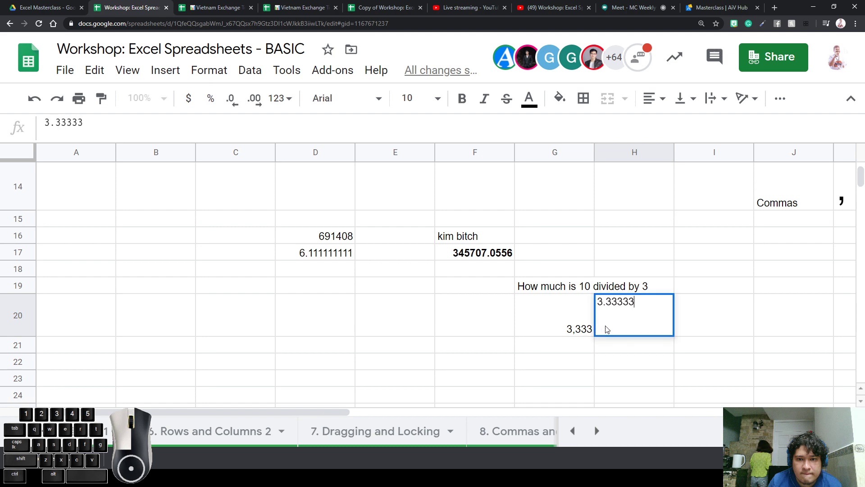
{"action": "key", "text": "Return"}
{"action": "left_click", "coordinate": [640, 326]}
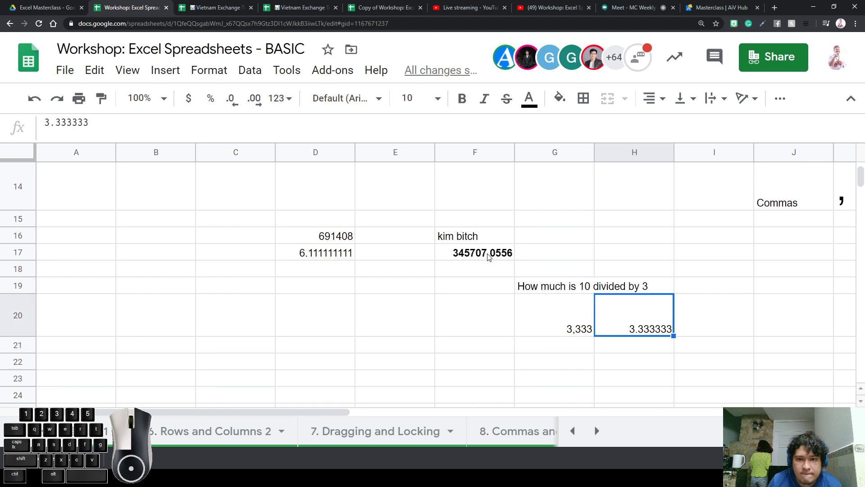
{"action": "double_click", "coordinate": [560, 325]}
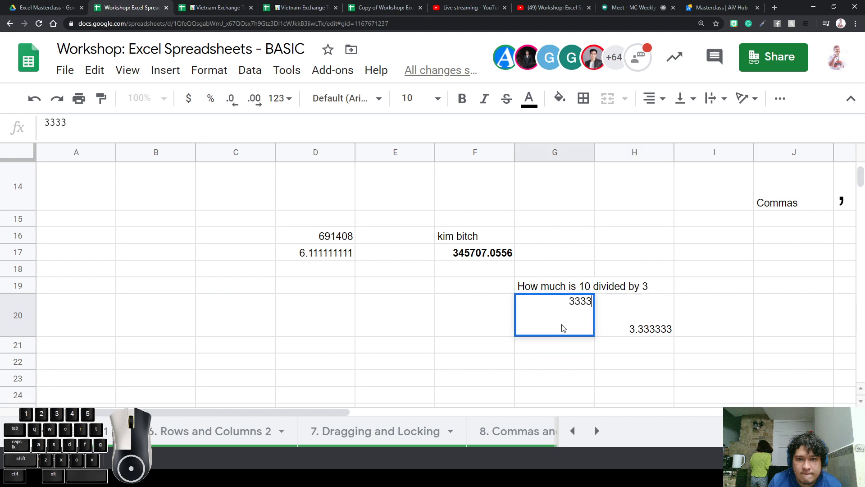
{"action": "left_click", "coordinate": [632, 378]}
Enter =3,3333+5 in G22, then change the comma to a period so it returns 8.3333
{"action": "left_click", "coordinate": [568, 361]}
{"action": "type", "text": "="}
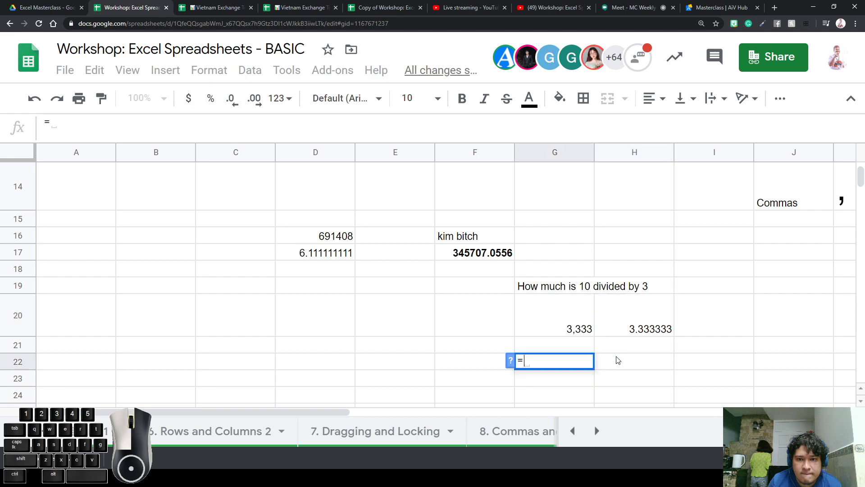
{"action": "type", "text": "3"}
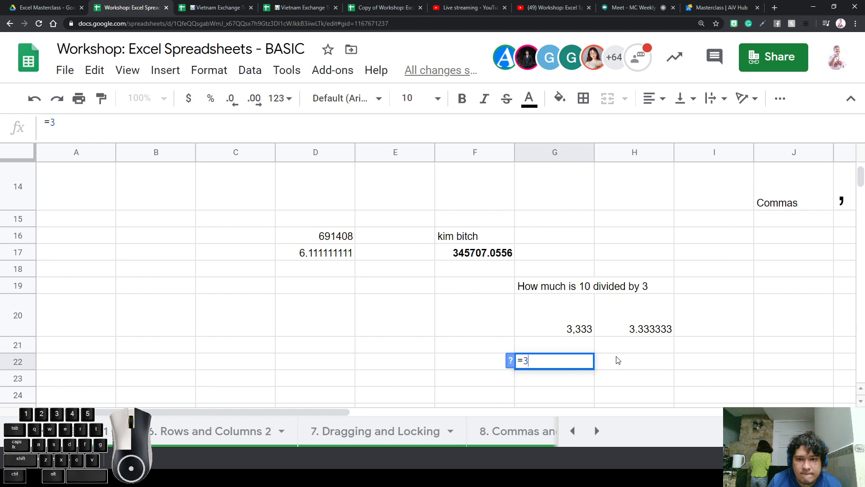
{"action": "type", "text": ",3333+5"}
{"action": "key", "text": "Return"}
{"action": "double_click", "coordinate": [553, 366]}
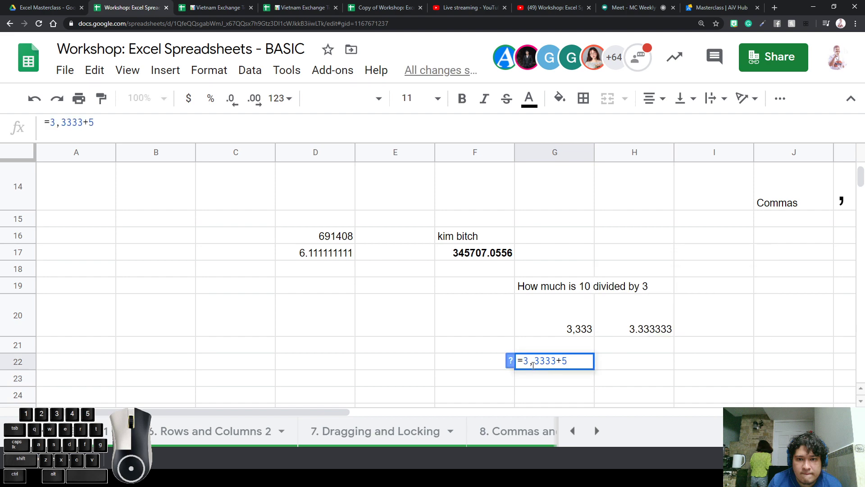
{"action": "left_click", "coordinate": [533, 361]}
{"action": "key", "text": "BackSpace"}
{"action": "type", "text": "."}
{"action": "key", "text": "Return"}
Review G22's =3.3333+5 formula and zoom the page out
{"action": "key", "text": "Up"}
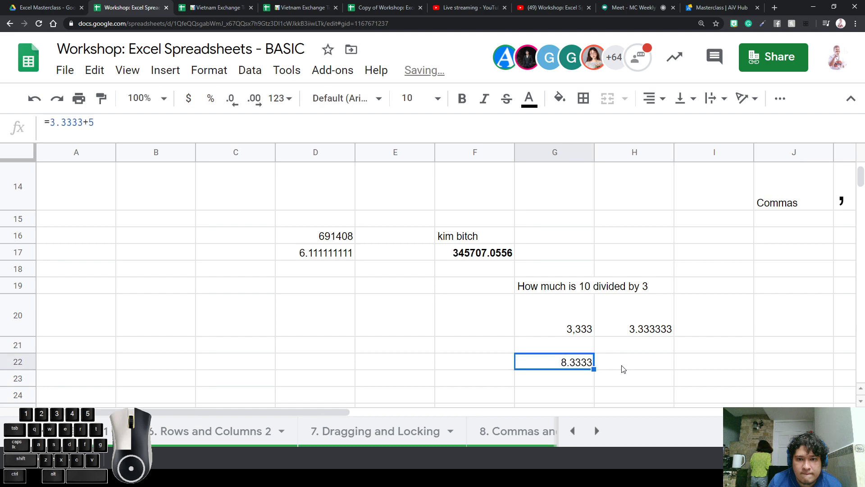
{"action": "double_click", "coordinate": [565, 365]}
{"action": "key", "text": "ctrl+a"}
{"action": "left_click", "coordinate": [534, 362]}
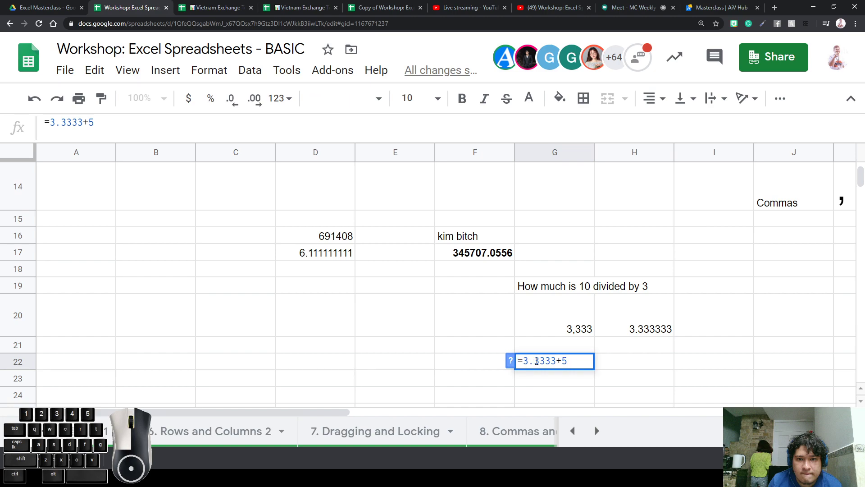
{"action": "left_click", "coordinate": [556, 350]}
{"action": "left_click", "coordinate": [575, 365]}
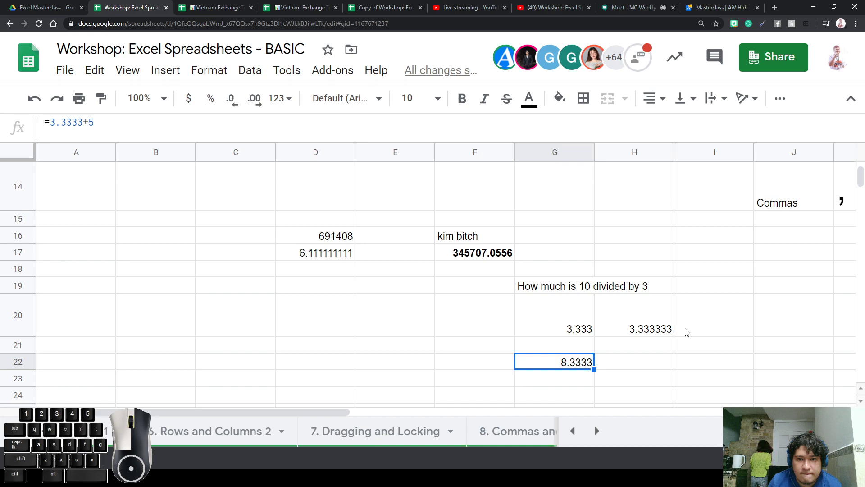
{"action": "key", "text": "ctrl+minus"}
{"action": "key", "text": "ctrl+minus"}
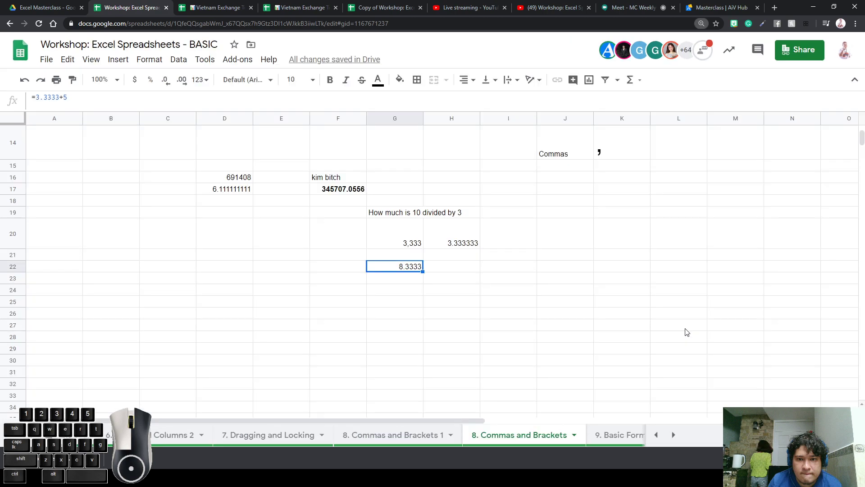
Zoom out further, switch to the 9. Basic Formulas sheet and select D15
{"action": "key", "text": "ctrl+minus"}
{"action": "key", "text": "ctrl+minus"}
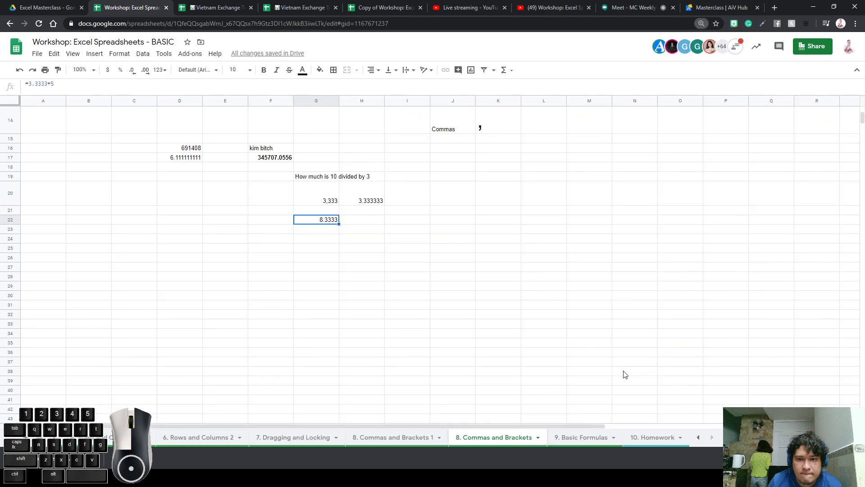
{"action": "left_click", "coordinate": [591, 441]}
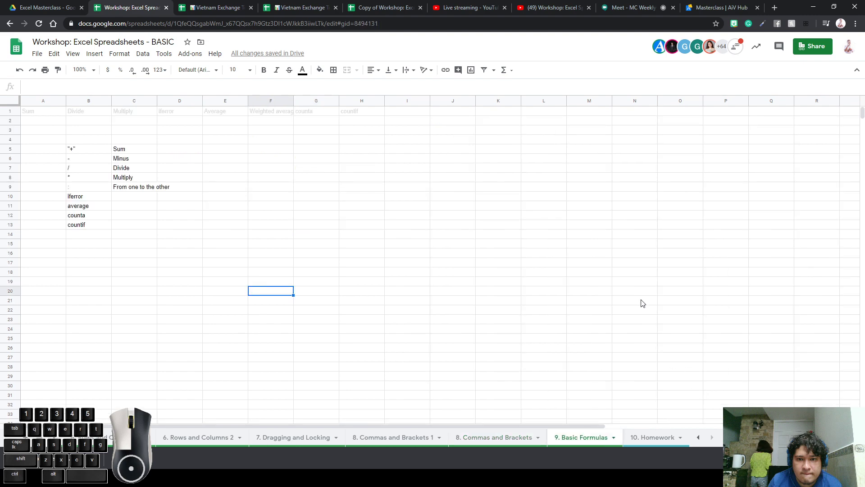
{"action": "left_click", "coordinate": [176, 245]}
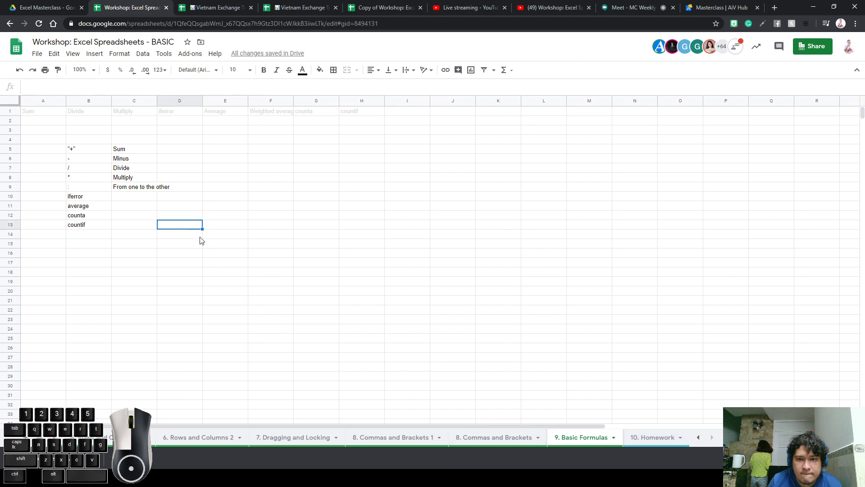
Review the operator symbols in B5:B9 and the range B9:C13
{"action": "left_click", "coordinate": [236, 243]}
{"action": "left_click", "coordinate": [144, 159]}
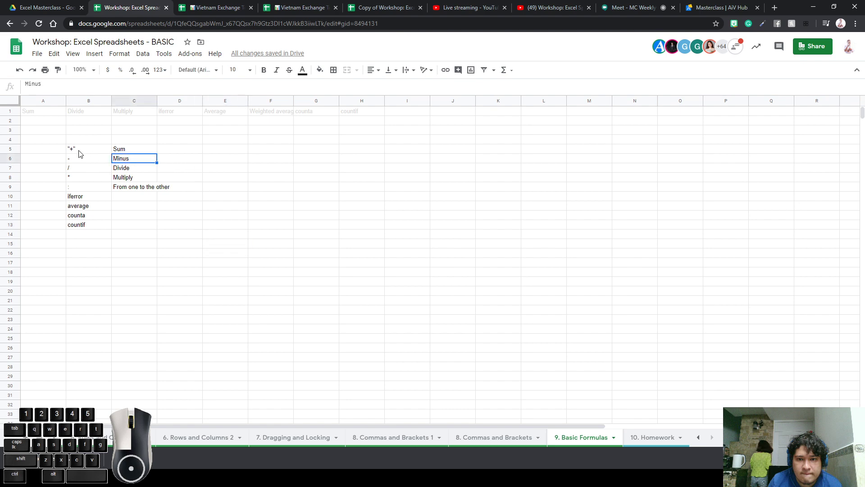
{"action": "left_click_drag", "start_coordinate": [77, 150], "coordinate": [135, 225]}
{"action": "left_click", "coordinate": [192, 194]}
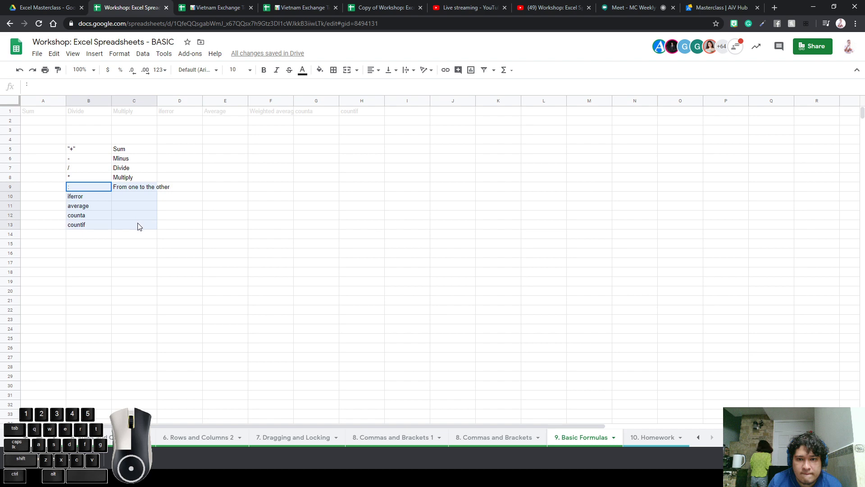
{"action": "left_click_drag", "start_coordinate": [90, 191], "coordinate": [135, 225]}
{"action": "left_click", "coordinate": [156, 234]}
Adjust the zoom and look over the IFERROR cell without changing it
{"action": "key", "text": "ctrl+plus"}
{"action": "key", "text": "ctrl+plus"}
{"action": "key", "text": "ctrl+plus"}
{"action": "key", "text": "ctrl+plus"}
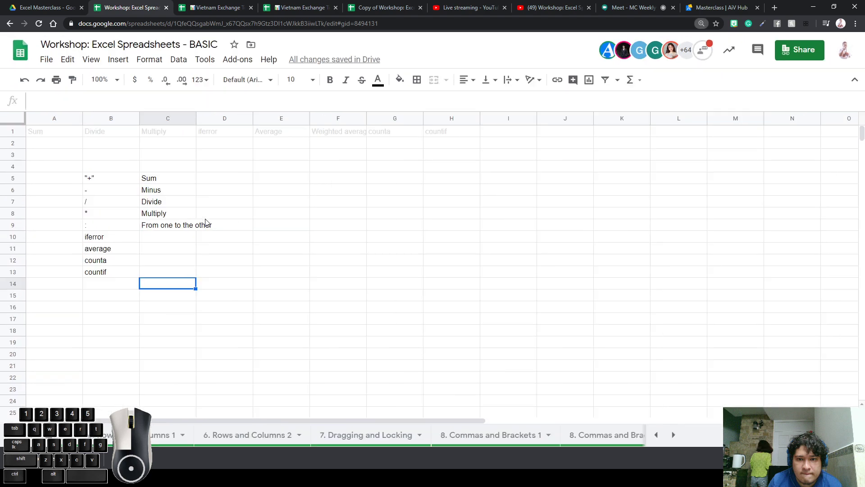
{"action": "scroll", "coordinate": [403, 199], "scroll_direction": "down", "scroll_amount": 2}
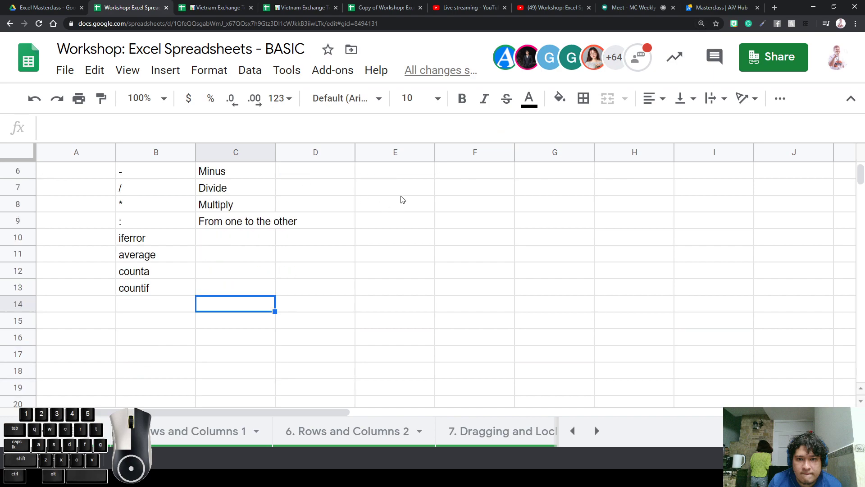
{"action": "key", "text": "ctrl+minus"}
{"action": "scroll", "coordinate": [349, 244], "scroll_direction": "up", "scroll_amount": 2}
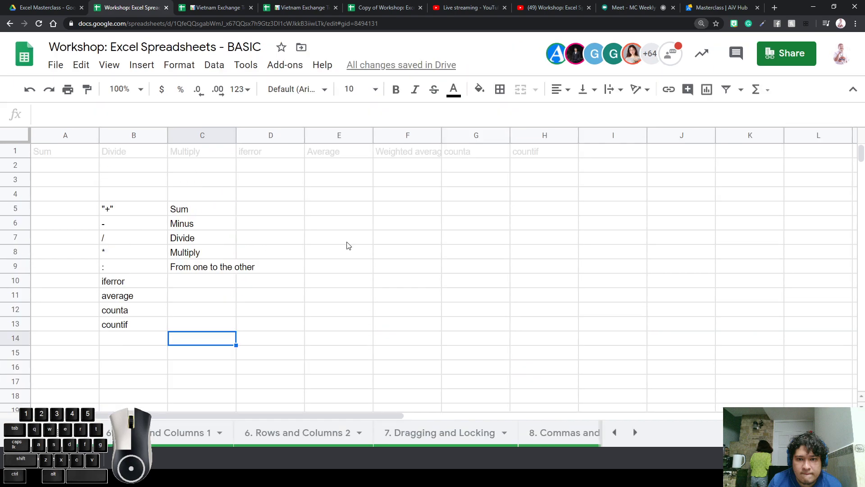
{"action": "key", "text": "ctrl+minus"}
{"action": "key", "text": "ctrl+minus"}
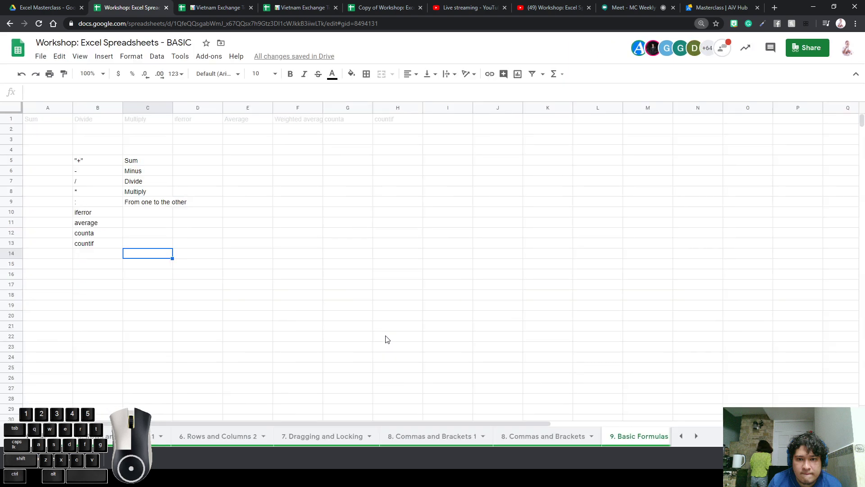
{"action": "double_click", "coordinate": [88, 213]}
{"action": "left_click", "coordinate": [108, 276]}
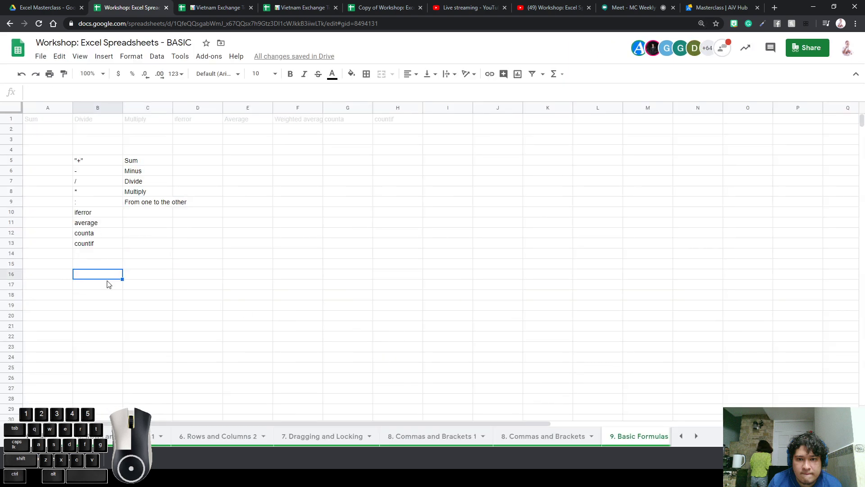
{"action": "double_click", "coordinate": [101, 215]}
{"action": "left_click", "coordinate": [148, 297]}
{"action": "left_click", "coordinate": [247, 275]}
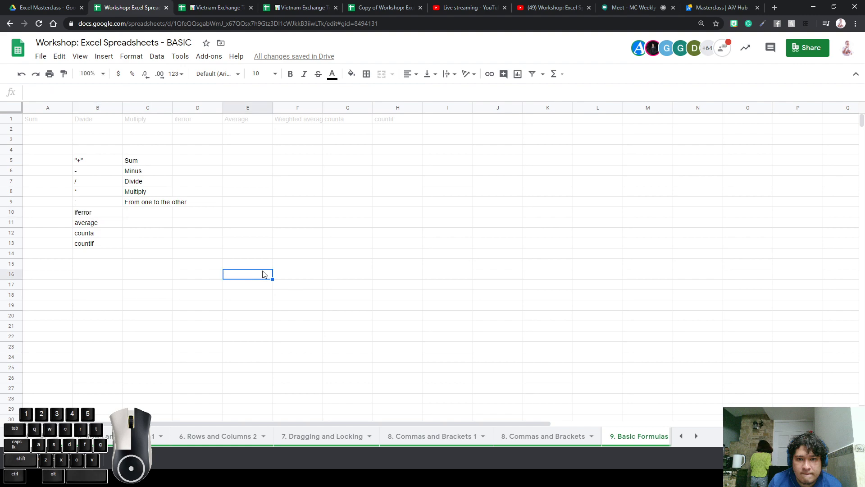
{"action": "key", "text": "ctrl+plus"}
{"action": "key", "text": "ctrl+plus"}
{"action": "key", "text": "ctrl+plus"}
{"action": "key", "text": "ctrl+plus"}
{"action": "scroll", "coordinate": [396, 294], "scroll_direction": "down", "scroll_amount": 2}
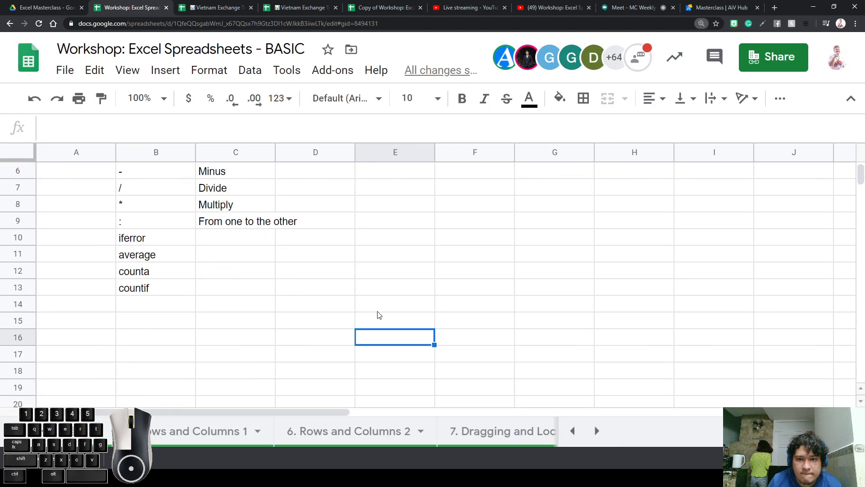
Enter the headers APL, APD and CONVERSION in C16:E16
{"action": "left_click", "coordinate": [336, 338]}
{"action": "type", "text": "APD"}
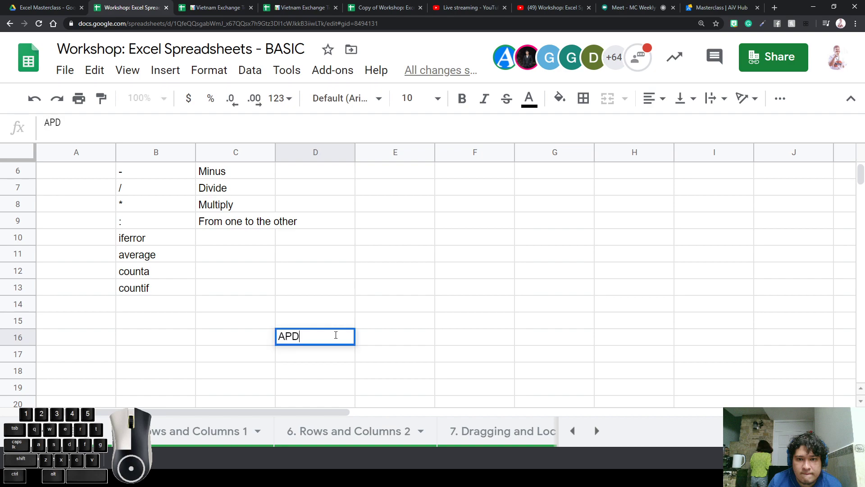
{"action": "key", "text": "Left"}
{"action": "type", "text": "A"}
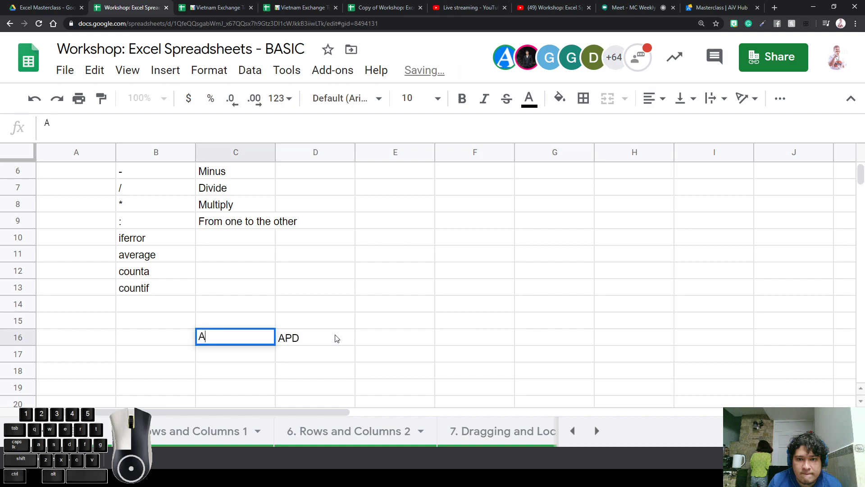
{"action": "type", "text": "PL"}
{"action": "key", "text": "Up"}
{"action": "key", "text": "Down"}
{"action": "key", "text": "Right"}
{"action": "key", "text": "Right"}
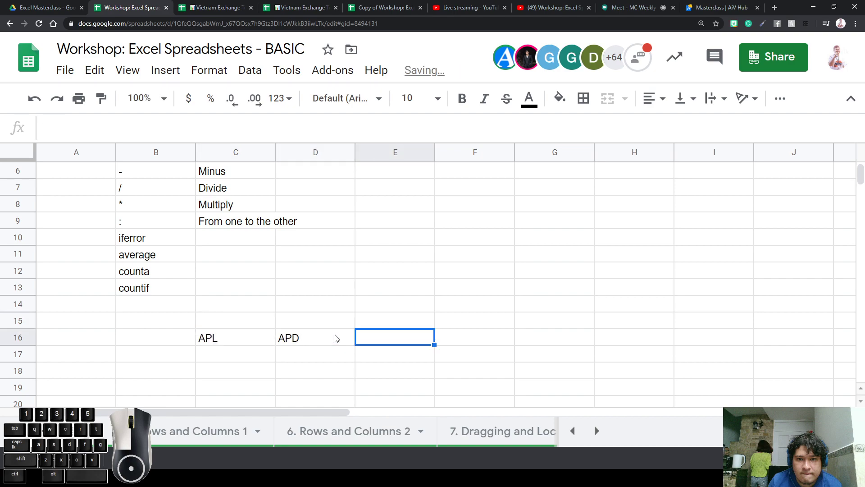
{"action": "type", "text": "CONVERSION"}
{"action": "key", "text": "Up"}
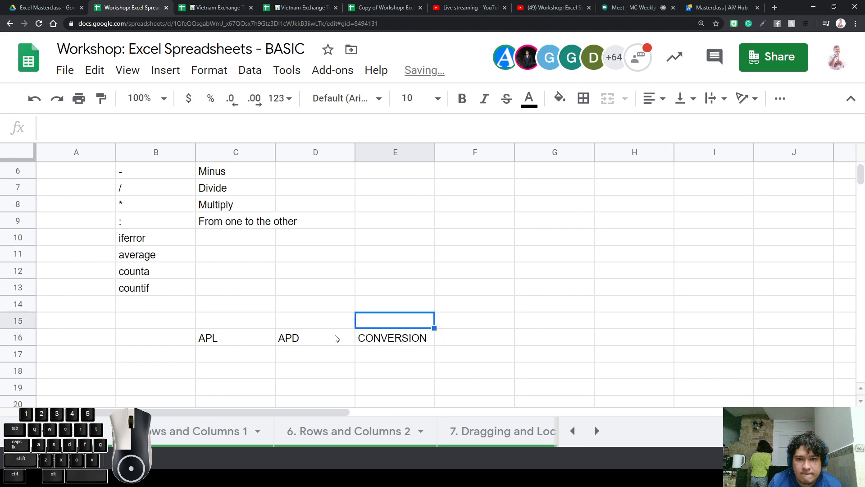
{"action": "key", "text": "Down"}
{"action": "key", "text": "Left"}
{"action": "key", "text": "Left"}
{"action": "key", "text": "Down"}
{"action": "key", "text": "Up"}
Make the three headers in C16:E16 bold with an orange fill
{"action": "key", "text": "shift+Right"}
{"action": "key", "text": "shift+Right"}
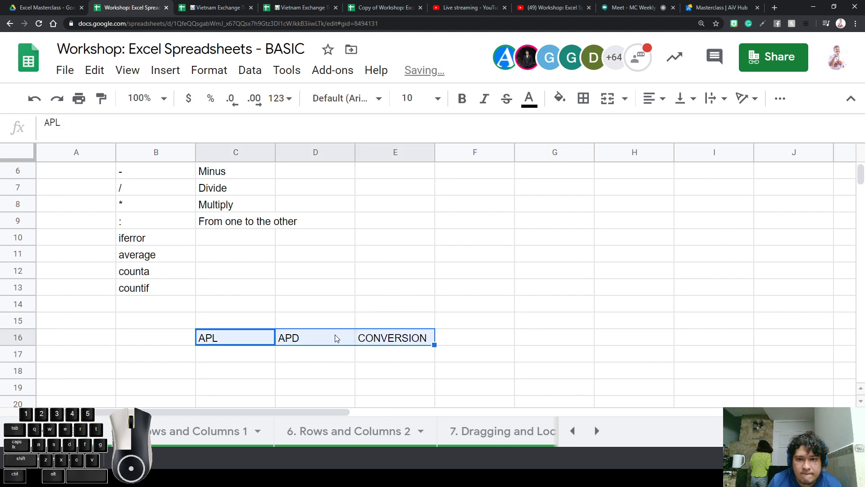
{"action": "key", "text": "ctrl+b"}
{"action": "left_click", "coordinate": [562, 104]}
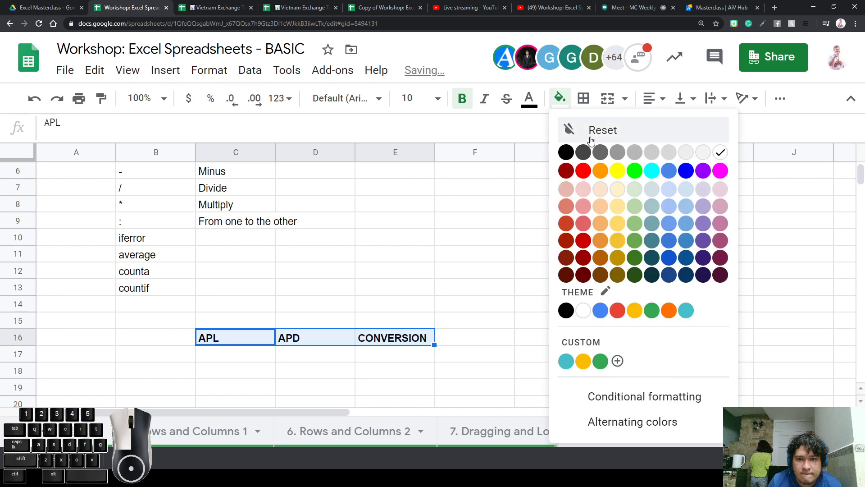
{"action": "left_click", "coordinate": [599, 174]}
{"action": "left_click", "coordinate": [467, 234]}
Label B17 'TEAM', bold with a light grey fill
{"action": "left_click", "coordinate": [176, 354]}
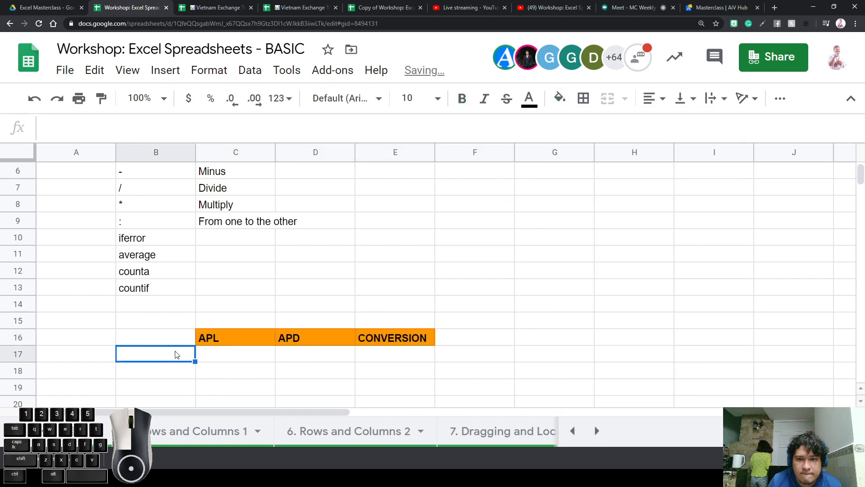
{"action": "type", "text": "TEAM"}
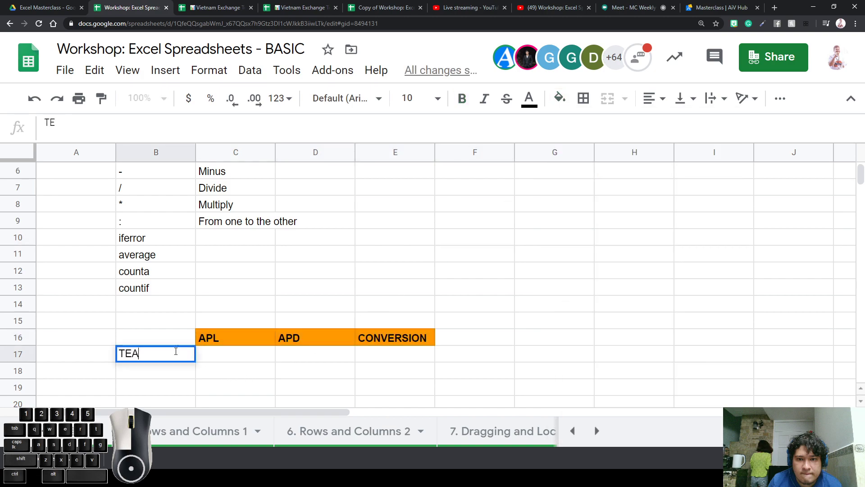
{"action": "key", "text": "Return"}
{"action": "key", "text": "Up"}
{"action": "key", "text": "Right"}
{"action": "left_click", "coordinate": [175, 354]}
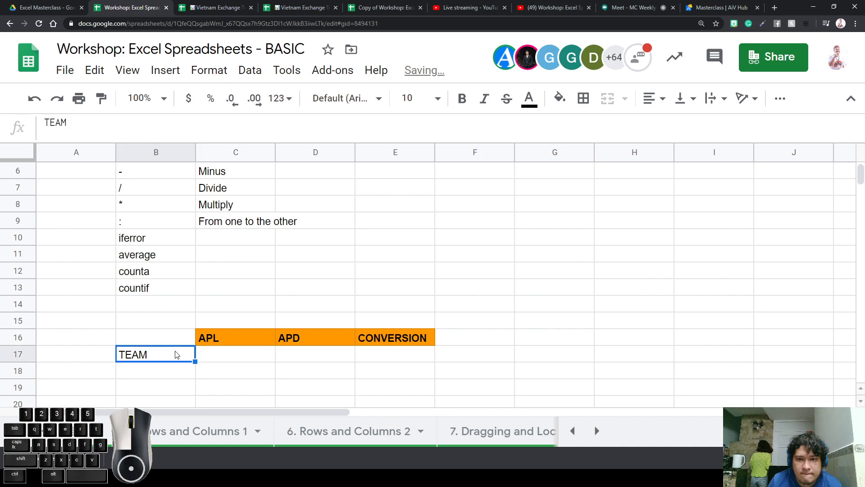
{"action": "key", "text": "ctrl+b"}
{"action": "left_click", "coordinate": [560, 98]}
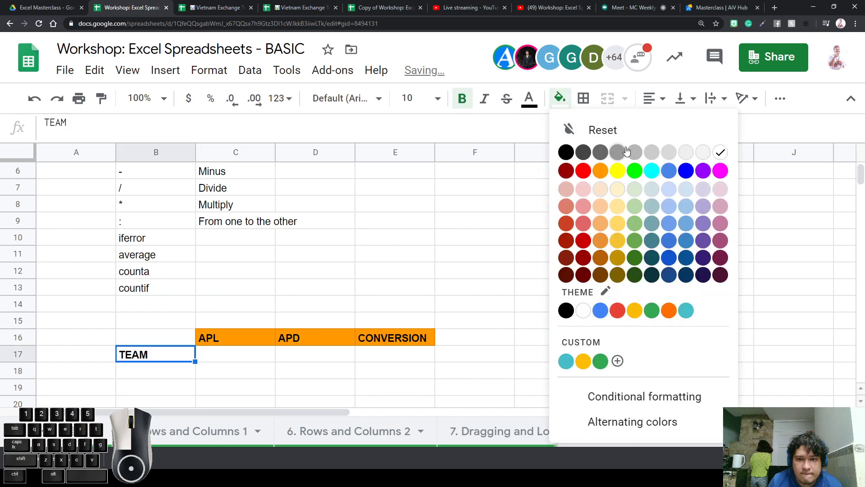
{"action": "left_click", "coordinate": [679, 152]}
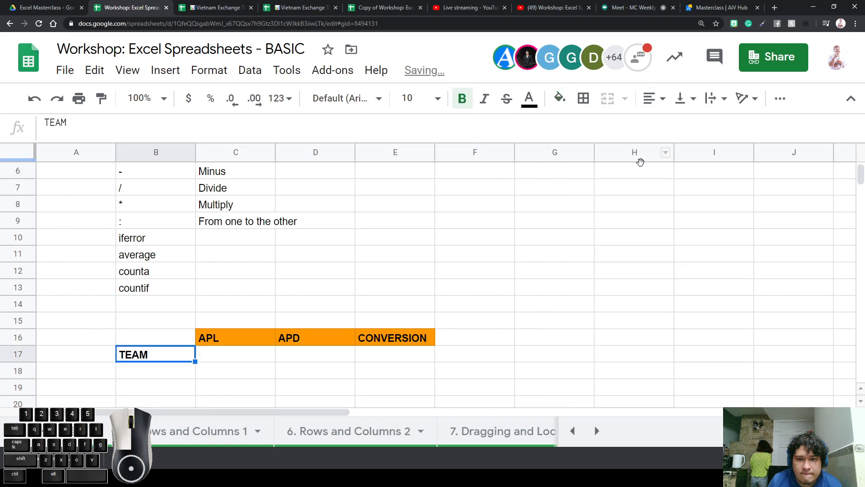
{"action": "left_click", "coordinate": [560, 97]}
{"action": "left_click", "coordinate": [669, 152]}
{"action": "left_click", "coordinate": [491, 272]}
{"action": "left_click", "coordinate": [228, 361]}
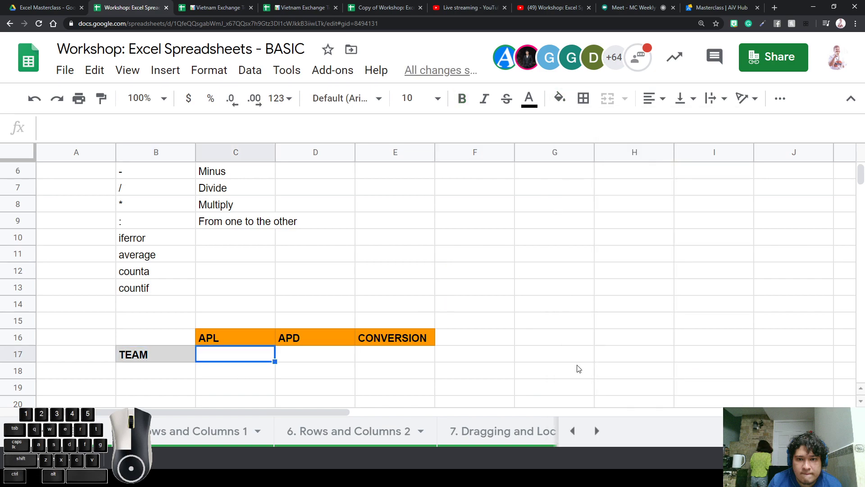
Enter APL 10 in C17 and APD 0 in D17
{"action": "type", "text": "10"}
{"action": "key", "text": "Return"}
{"action": "key", "text": "Up"}
{"action": "key", "text": "Right"}
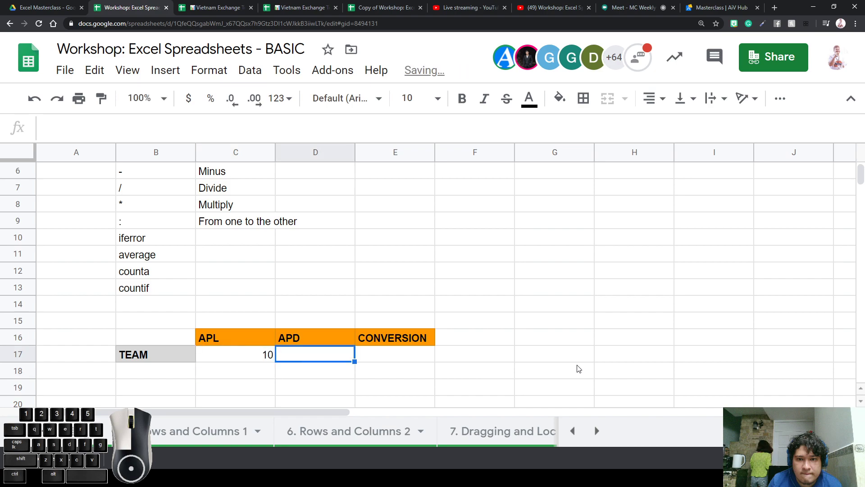
{"action": "type", "text": "0"}
{"action": "key", "text": "Return"}
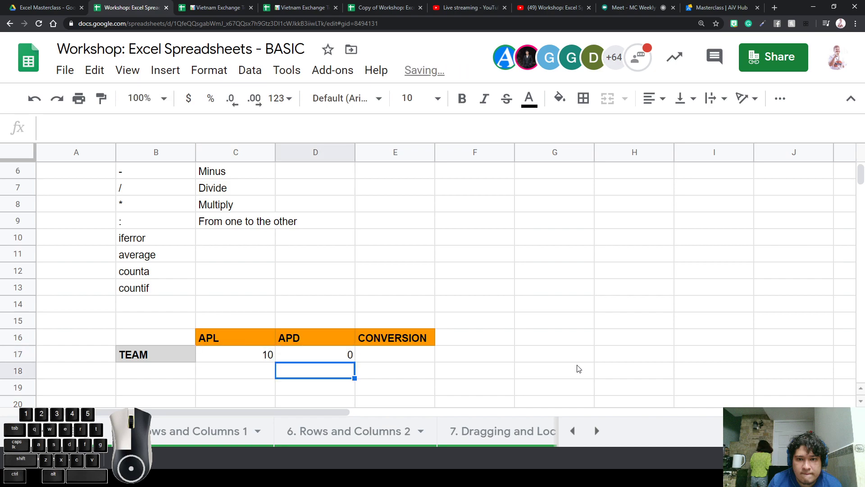
{"action": "key", "text": "Up"}
{"action": "key", "text": "Right"}
Try a first division formula in E17, then undo an accidental edit to C17
{"action": "type", "text": "="}
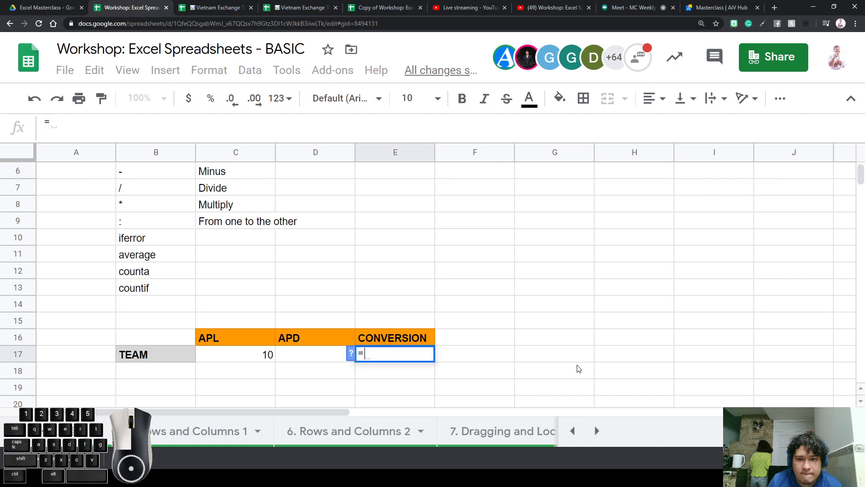
{"action": "left_click", "coordinate": [324, 362]}
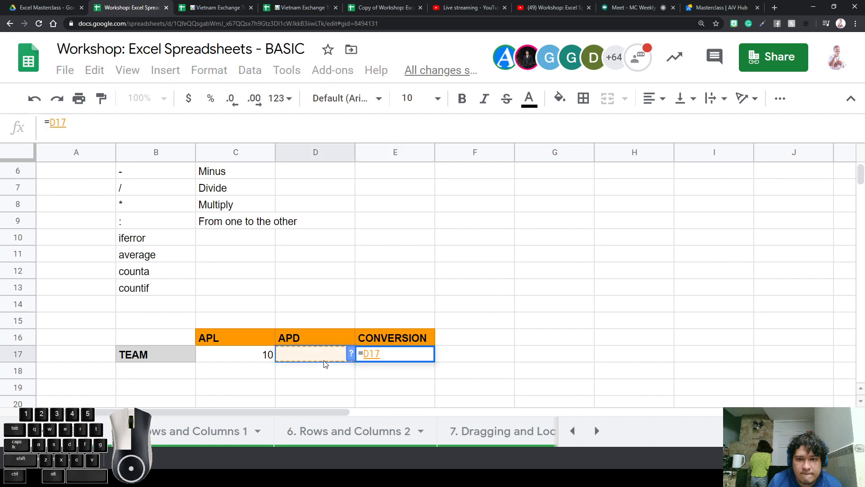
{"action": "type", "text": "/"}
{"action": "left_click", "coordinate": [260, 357]}
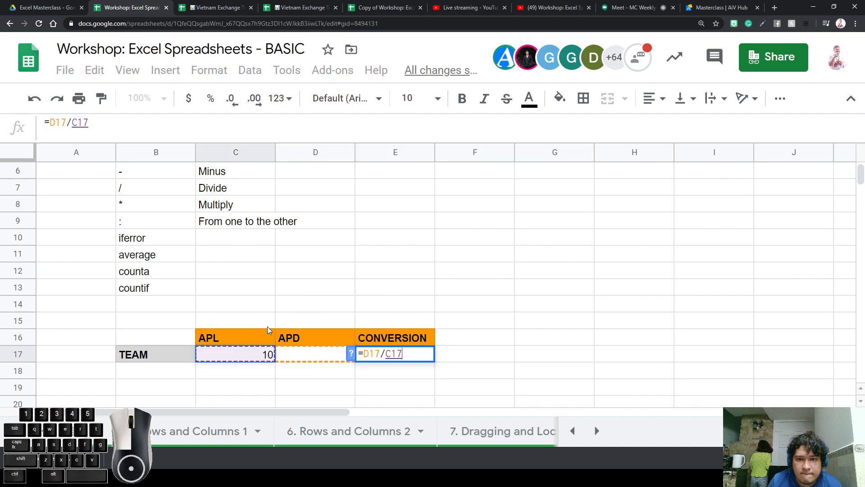
{"action": "key", "text": "Return"}
{"action": "left_click", "coordinate": [376, 355]}
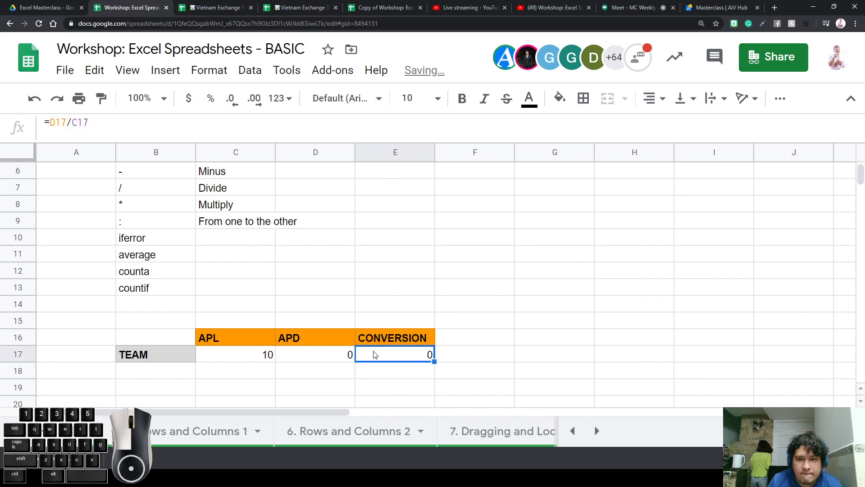
{"action": "type", "text": "/"}
{"action": "left_click", "coordinate": [253, 358]}
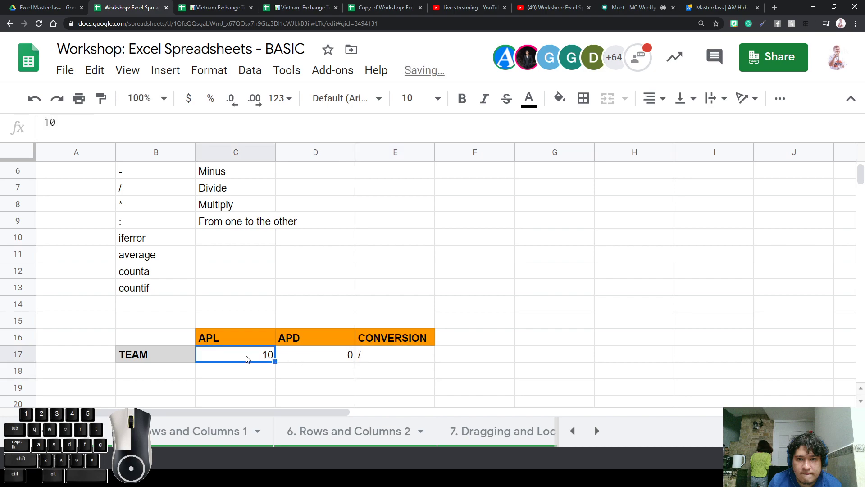
{"action": "type", "text": "/"}
{"action": "left_click", "coordinate": [392, 370]}
{"action": "key", "text": "ctrl+z"}
Enter =C17/D17 in E17, which returns #DIV/0!
{"action": "left_click", "coordinate": [380, 356]}
{"action": "type", "text": "="}
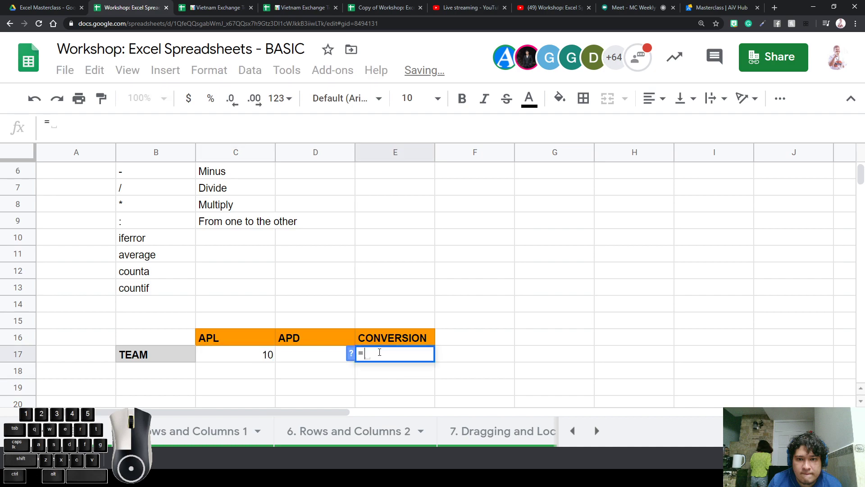
{"action": "left_click", "coordinate": [256, 363]}
{"action": "type", "text": "/"}
{"action": "left_click", "coordinate": [301, 360]}
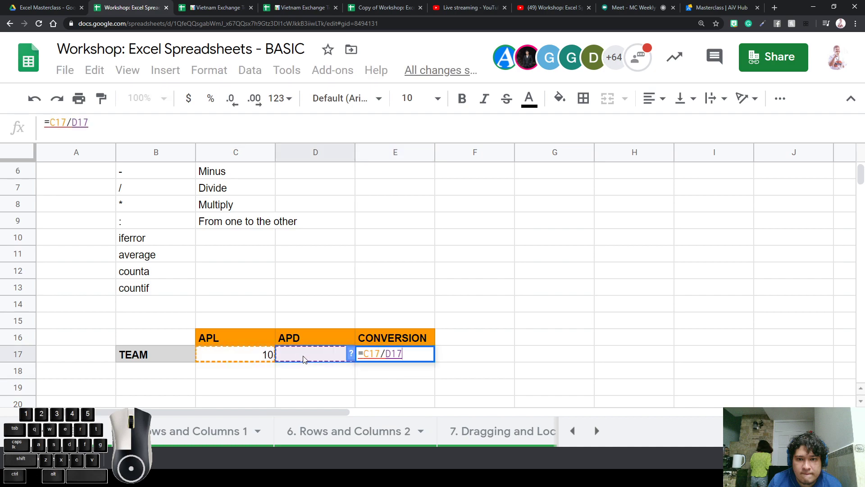
{"action": "key", "text": "Return"}
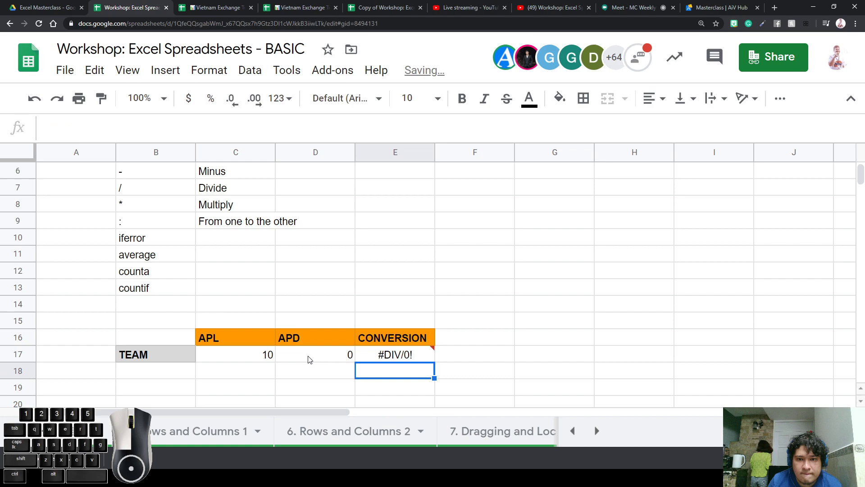
Read E17's divide-by-zero error message, then select the APD value 0
{"action": "left_click", "coordinate": [417, 356]}
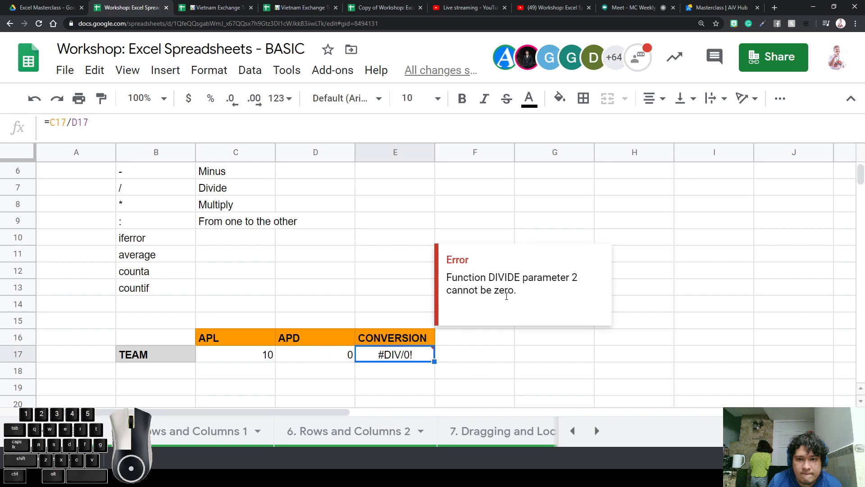
{"action": "left_click_drag", "start_coordinate": [534, 283], "coordinate": [463, 279]}
{"action": "left_click", "coordinate": [526, 301]}
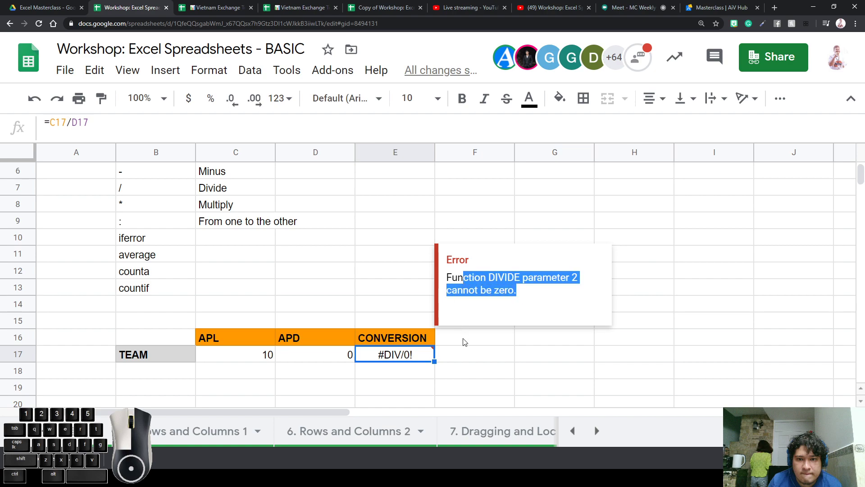
{"action": "left_click", "coordinate": [466, 364]}
{"action": "left_click", "coordinate": [341, 364]}
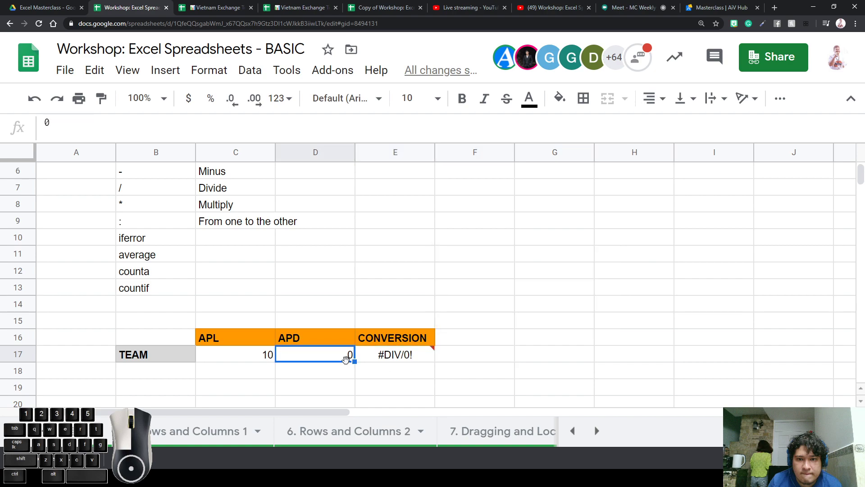
{"action": "scroll", "coordinate": [441, 265], "scroll_direction": "down", "scroll_amount": 2}
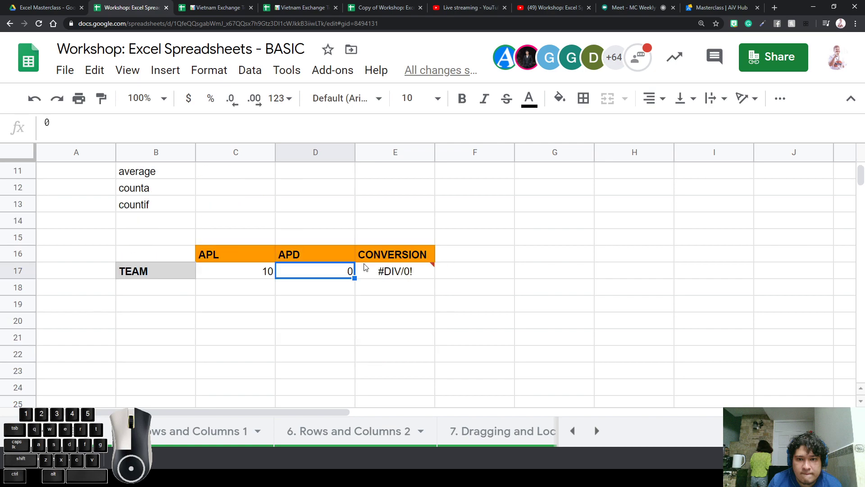
Fill TEAM, 10, 0 and the division formula down to row 22
{"action": "left_click_drag", "start_coordinate": [355, 279], "coordinate": [351, 339]}
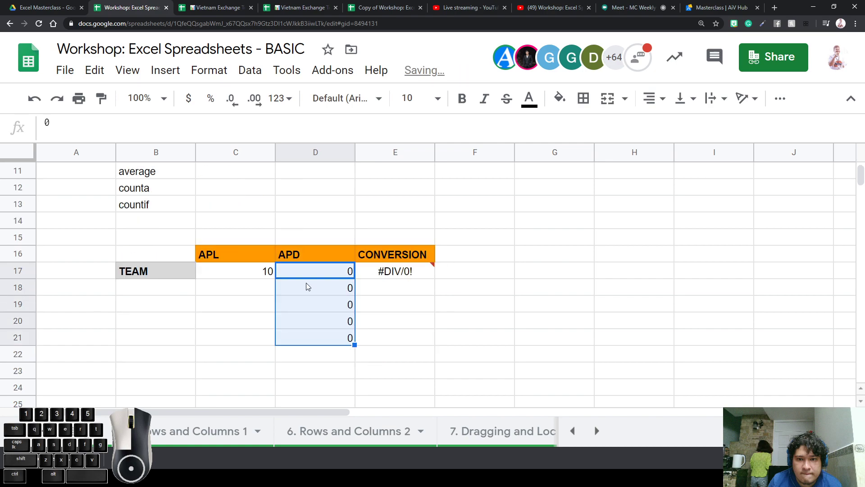
{"action": "left_click", "coordinate": [267, 274]}
{"action": "left_click_drag", "start_coordinate": [274, 278], "coordinate": [261, 356]}
{"action": "left_click", "coordinate": [466, 355]}
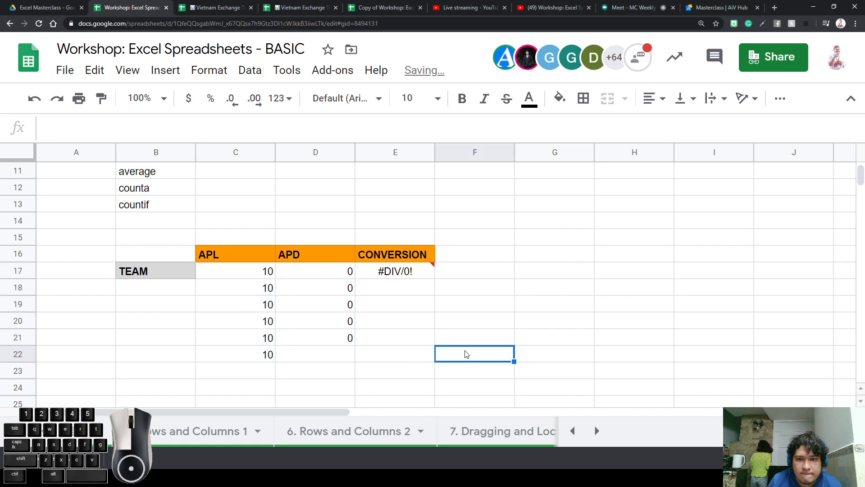
{"action": "left_click", "coordinate": [180, 279]}
{"action": "left_click_drag", "start_coordinate": [195, 277], "coordinate": [189, 358]}
{"action": "left_click", "coordinate": [341, 341]}
{"action": "left_click_drag", "start_coordinate": [354, 344], "coordinate": [352, 359]}
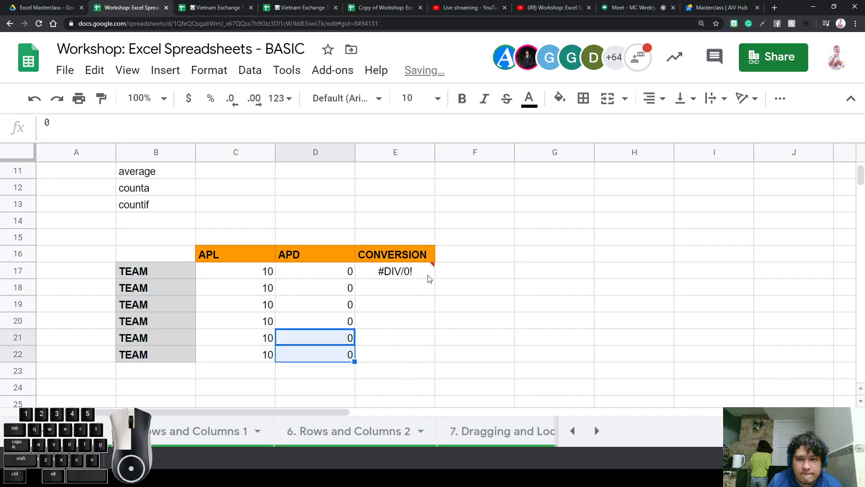
{"action": "left_click", "coordinate": [431, 277]}
{"action": "left_click_drag", "start_coordinate": [432, 280], "coordinate": [413, 356]}
Change the APD values to 1 in D20 and 5 in D19
{"action": "left_click", "coordinate": [331, 319]}
{"action": "type", "text": "1"}
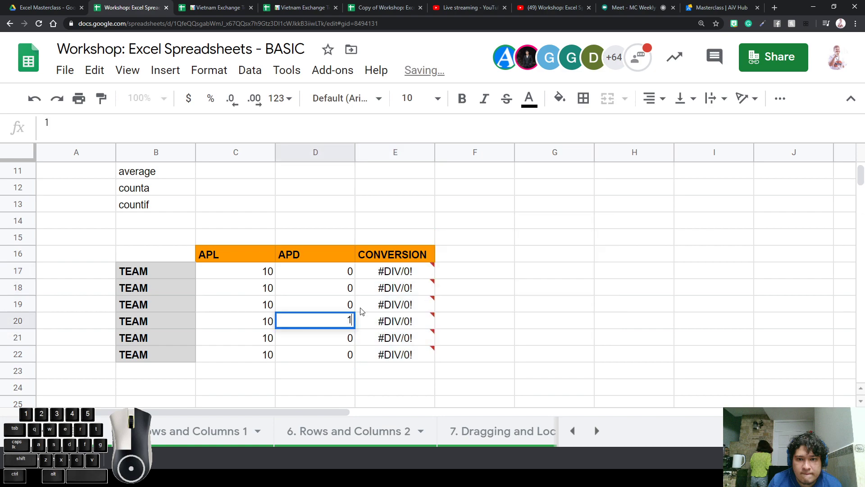
{"action": "key", "text": "Up"}
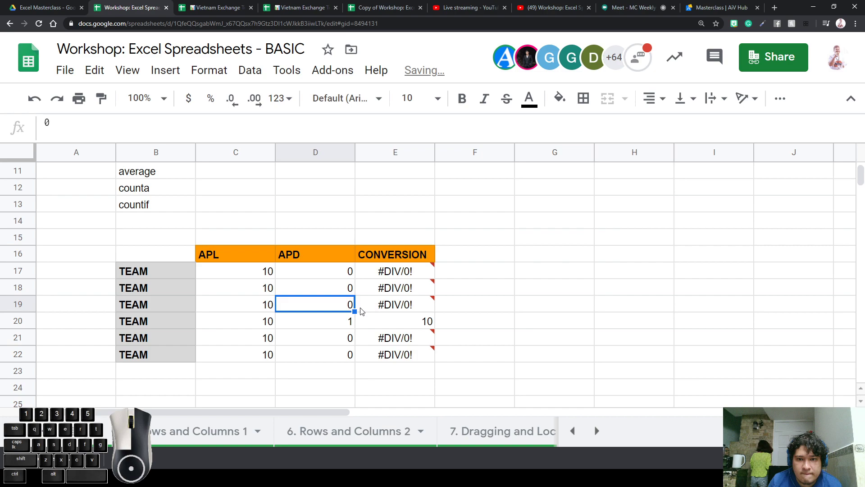
{"action": "type", "text": "5"}
{"action": "key", "text": "Return"}
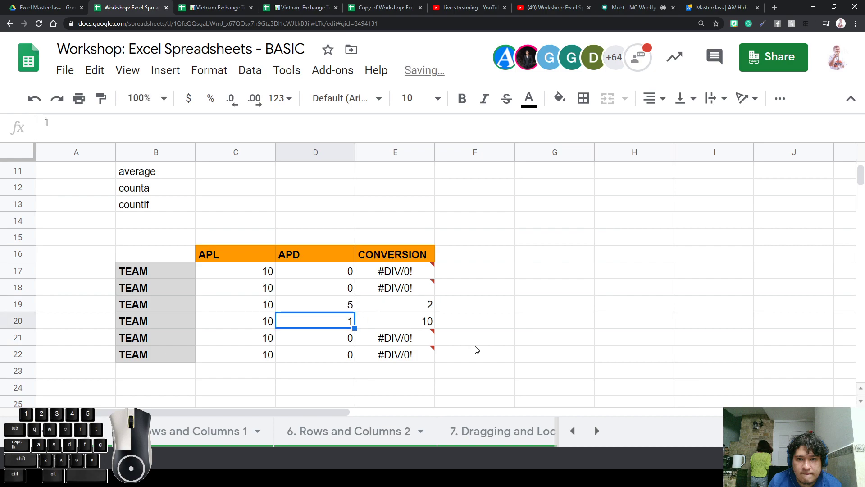
{"action": "left_click", "coordinate": [557, 308]}
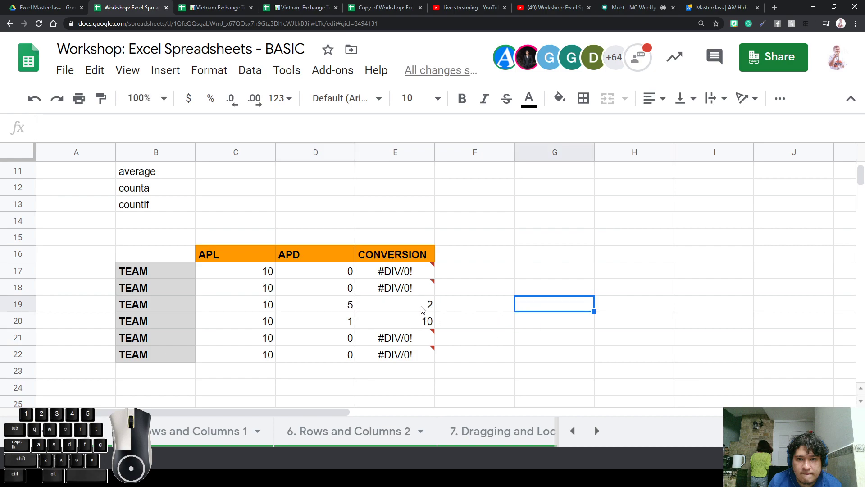
Check the conversion formulas, then clear E17:E22
{"action": "left_click", "coordinate": [422, 328]}
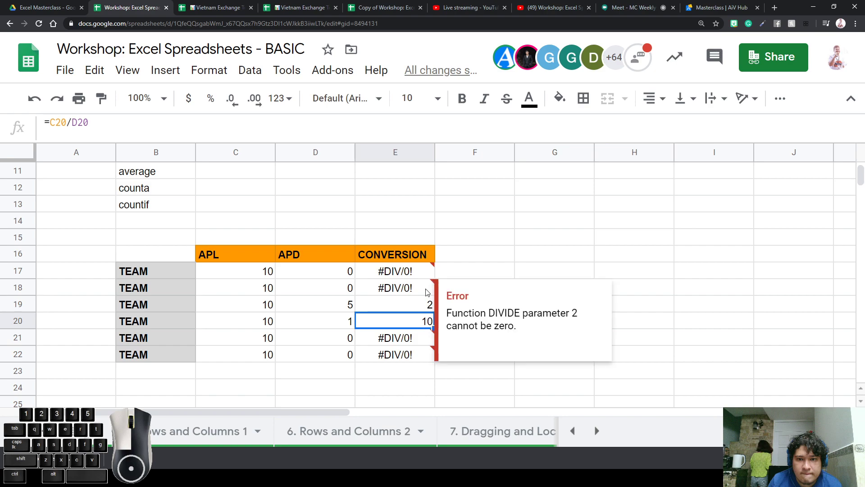
{"action": "left_click", "coordinate": [415, 277]}
{"action": "double_click", "coordinate": [415, 280]}
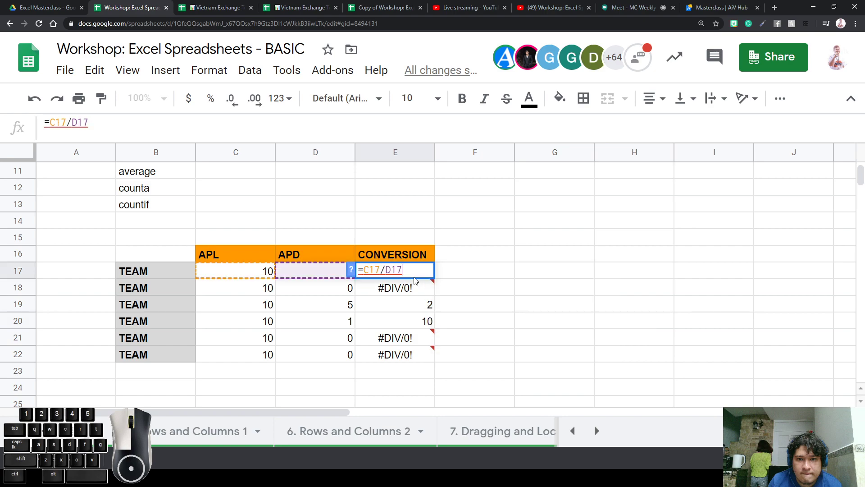
{"action": "left_click", "coordinate": [541, 294]}
{"action": "left_click_drag", "start_coordinate": [421, 266], "coordinate": [422, 354]}
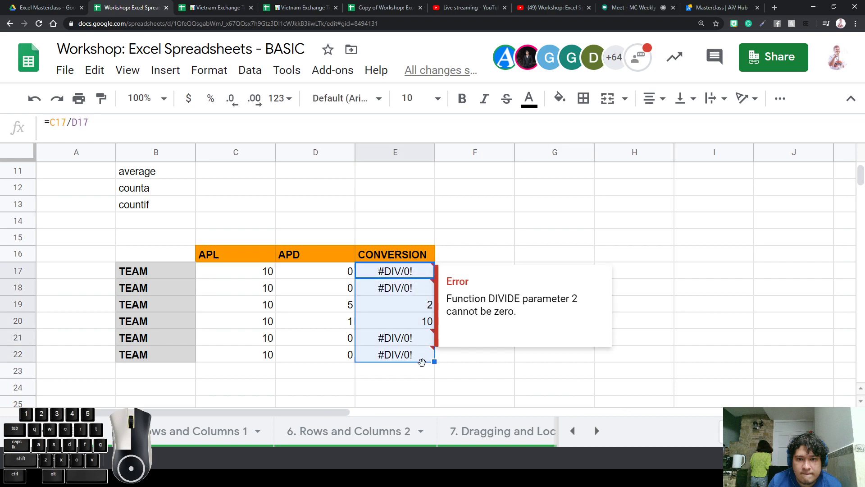
{"action": "key", "text": "Delete"}
Start an IFERROR formula in E17 that divides C17 by D17
{"action": "left_click", "coordinate": [521, 231]}
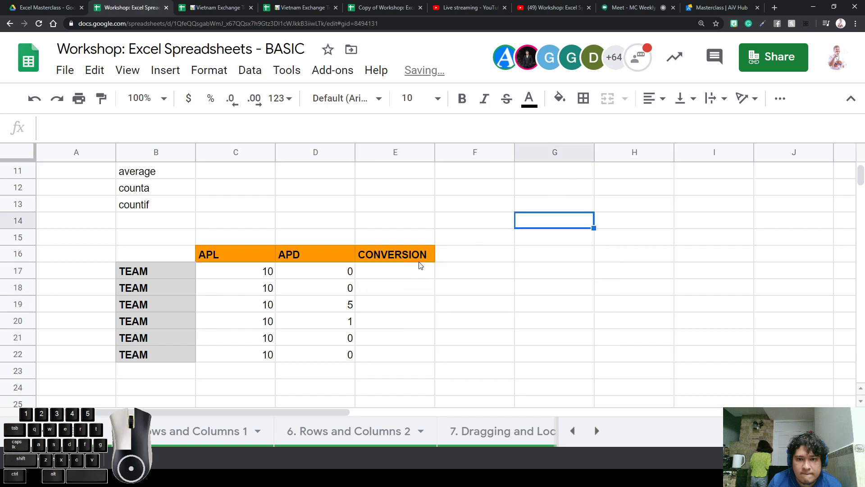
{"action": "left_click", "coordinate": [419, 266]}
{"action": "type", "text": "="}
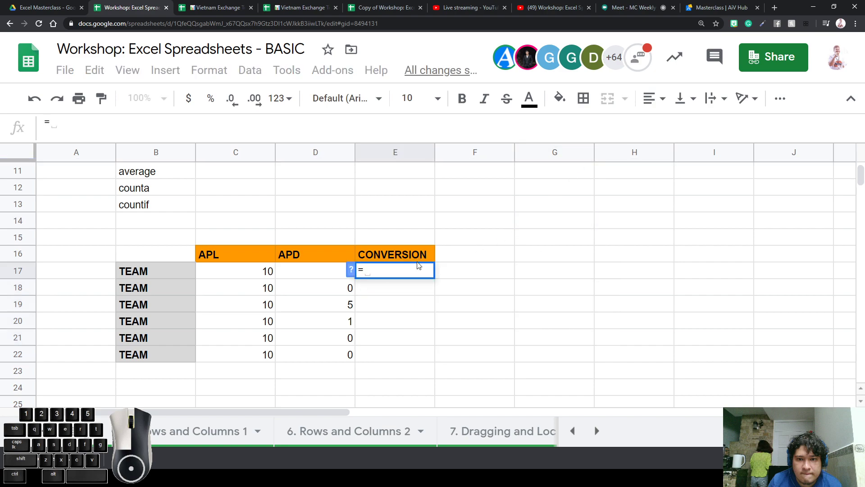
{"action": "type", "text": "iferrro"}
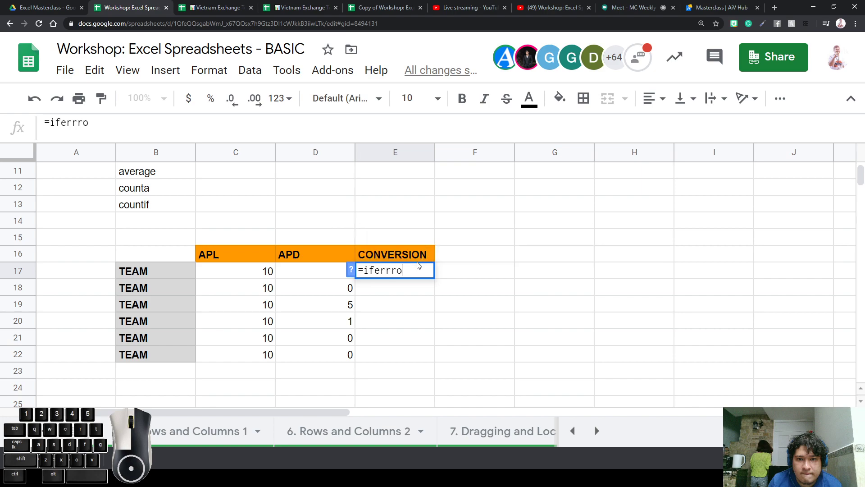
{"action": "key", "text": "BackSpace"}
{"action": "key", "text": "BackSpace"}
{"action": "type", "text": "or"}
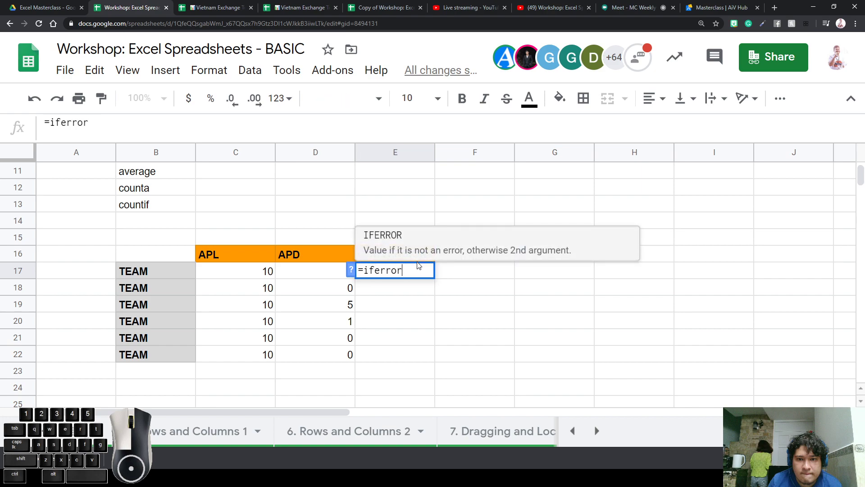
{"action": "type", "text": "("}
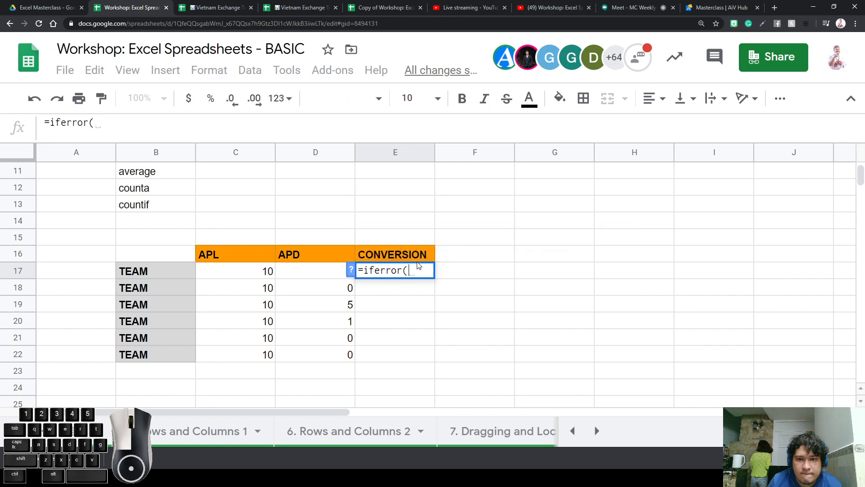
{"action": "left_click", "coordinate": [244, 273]}
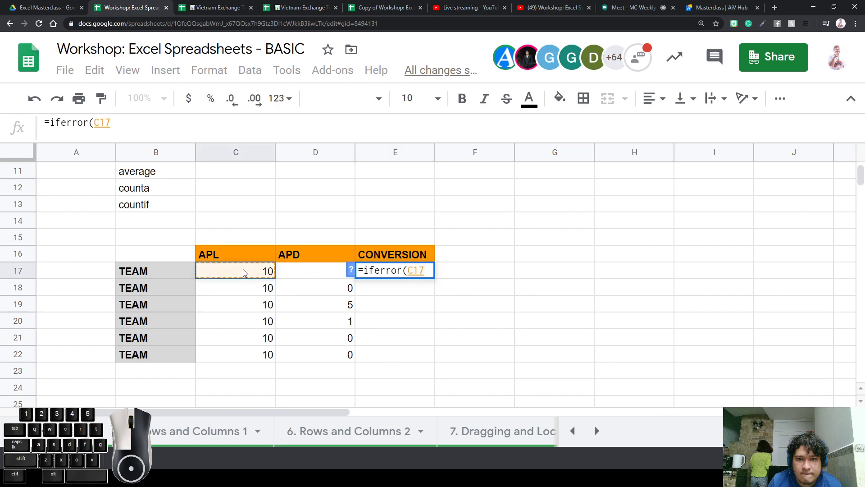
{"action": "type", "text": "/"}
{"action": "left_click", "coordinate": [322, 269]}
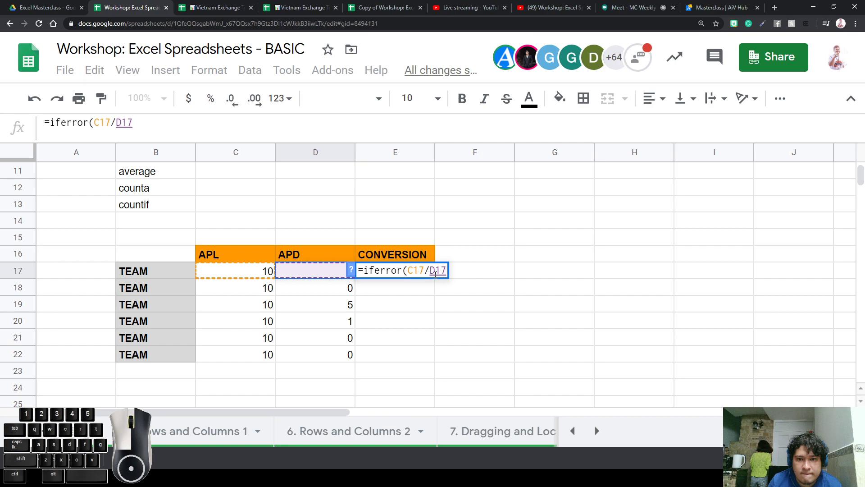
Complete E17 as =iferror(C17/D17,"Null")
{"action": "left_click_drag", "start_coordinate": [408, 272], "coordinate": [455, 274]}
{"action": "left_click", "coordinate": [434, 272]}
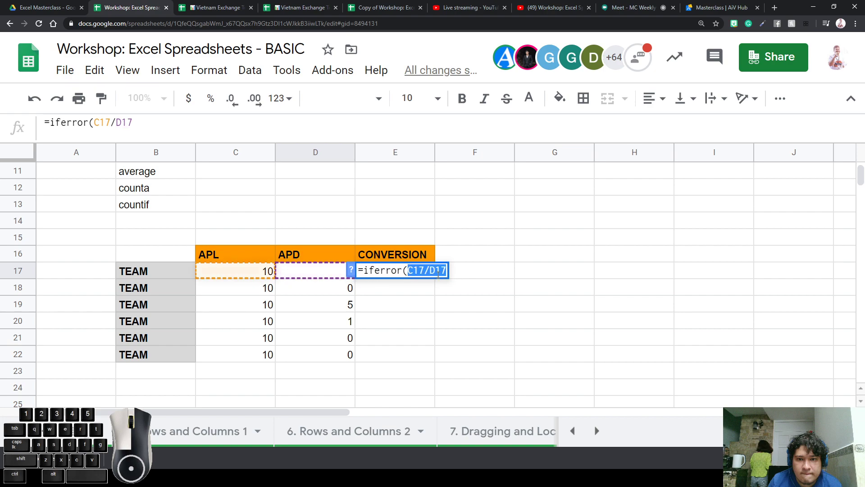
{"action": "left_click", "coordinate": [442, 273]}
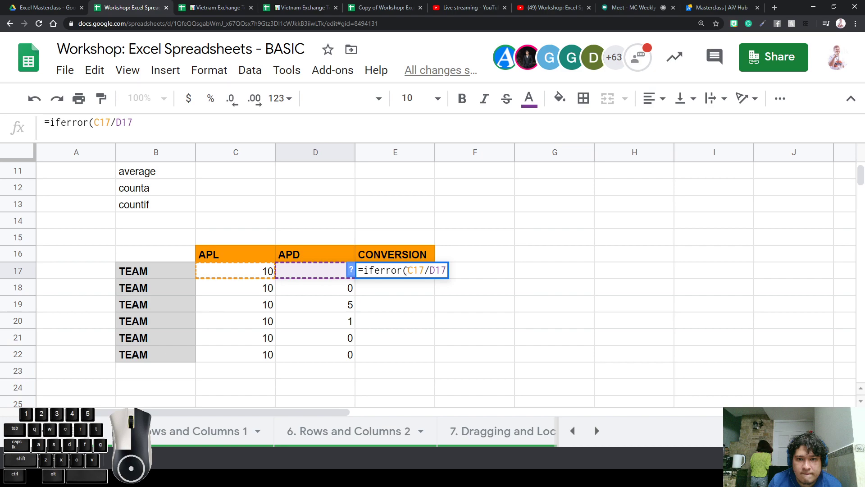
{"action": "type", "text": ","}
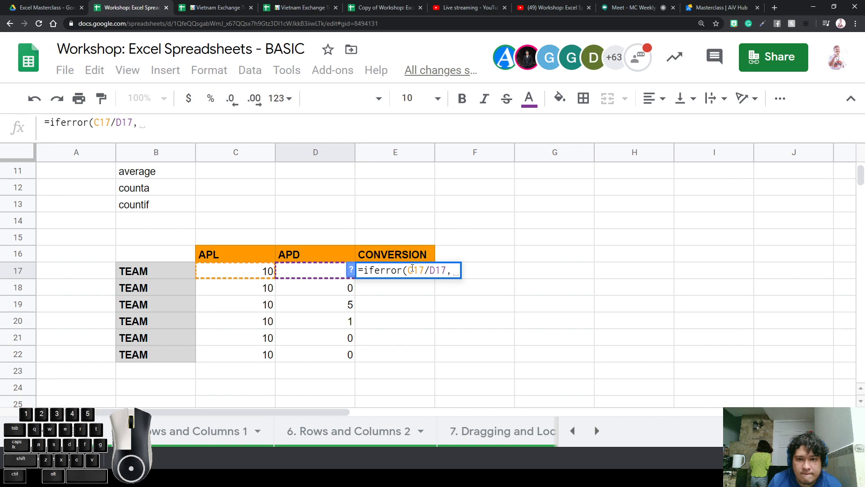
{"action": "key", "text": "BackSpace"}
{"action": "type", "text": "N"}
{"action": "key", "text": "BackSpace"}
{"action": "type", "text": "\"Null\""}
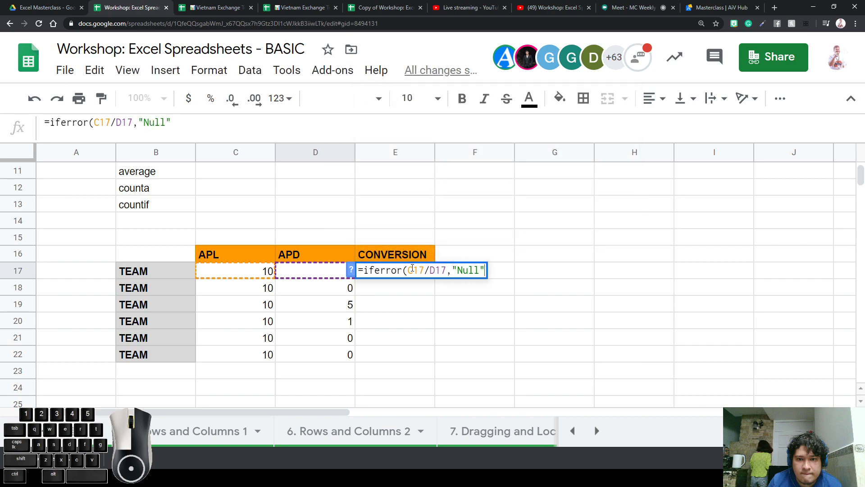
{"action": "type", "text": ")"}
{"action": "key", "text": "Return"}
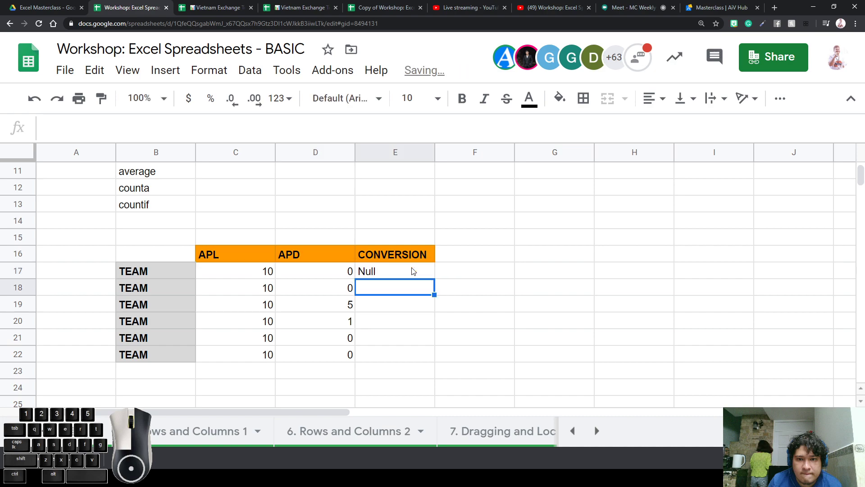
Fill the IFERROR formula down to E22, showing Null, Null, 2, 10, Null, Null
{"action": "left_click", "coordinate": [413, 271]}
{"action": "left_click_drag", "start_coordinate": [435, 278], "coordinate": [415, 356]}
{"action": "left_click", "coordinate": [489, 323]}
Centre-align the CONVERSION results and check the formulas in rows 19–21
{"action": "left_click", "coordinate": [418, 306]}
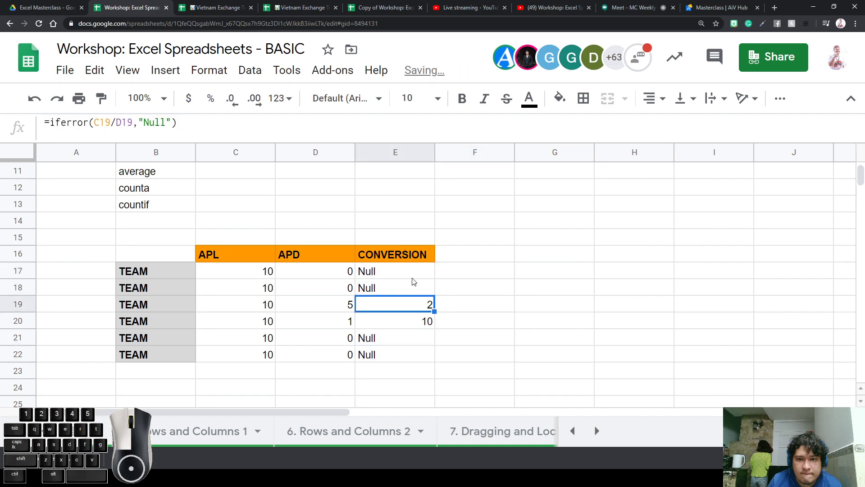
{"action": "left_click_drag", "start_coordinate": [412, 272], "coordinate": [412, 350]}
{"action": "left_click", "coordinate": [654, 98]}
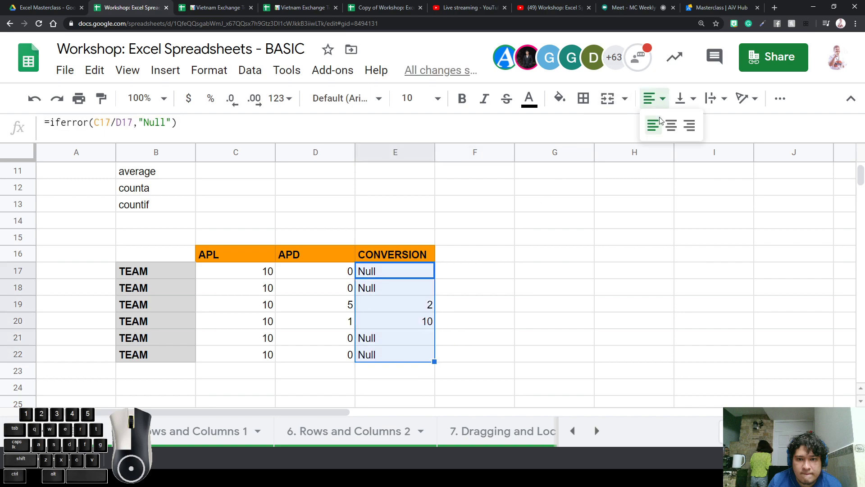
{"action": "left_click", "coordinate": [672, 123]}
{"action": "left_click_drag", "start_coordinate": [554, 254], "coordinate": [554, 270]}
{"action": "left_click", "coordinate": [385, 309]}
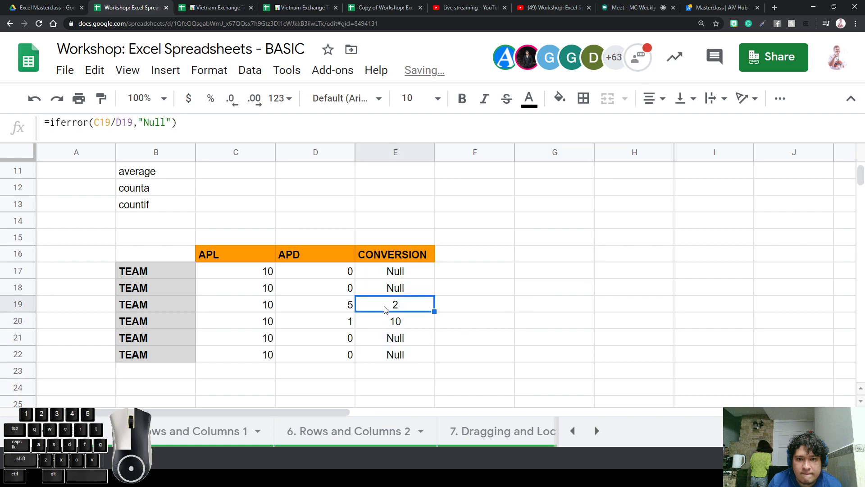
{"action": "left_click", "coordinate": [403, 326]}
{"action": "left_click", "coordinate": [405, 340]}
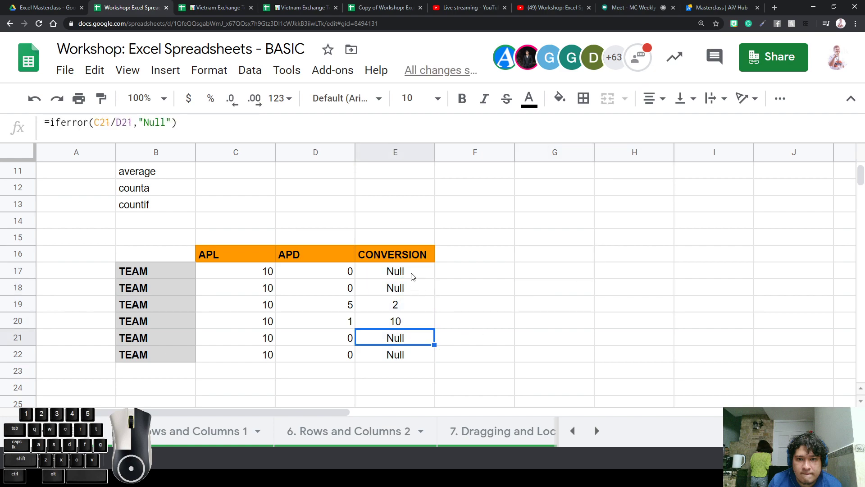
Change E17's fallback from "Null" to 0 and fill down to E22 (0, 0, 2, 10, 0, 0)
{"action": "double_click", "coordinate": [395, 270]}
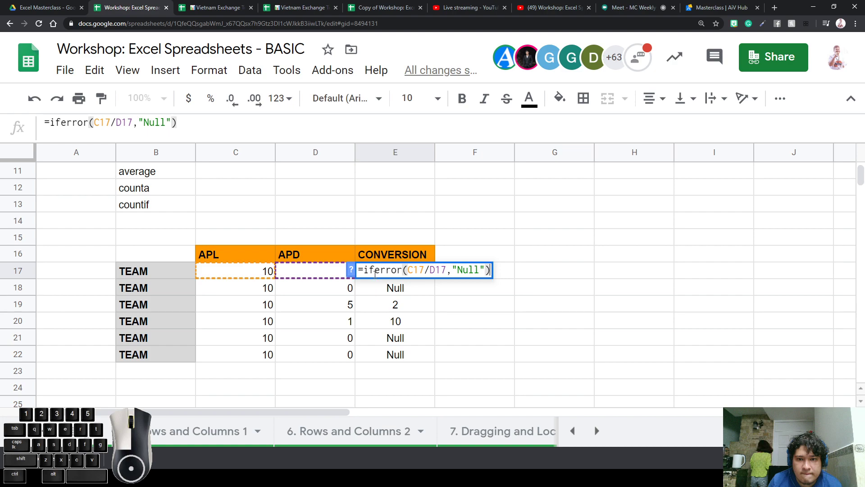
{"action": "triple_click", "coordinate": [376, 273]}
{"action": "left_click", "coordinate": [411, 272]}
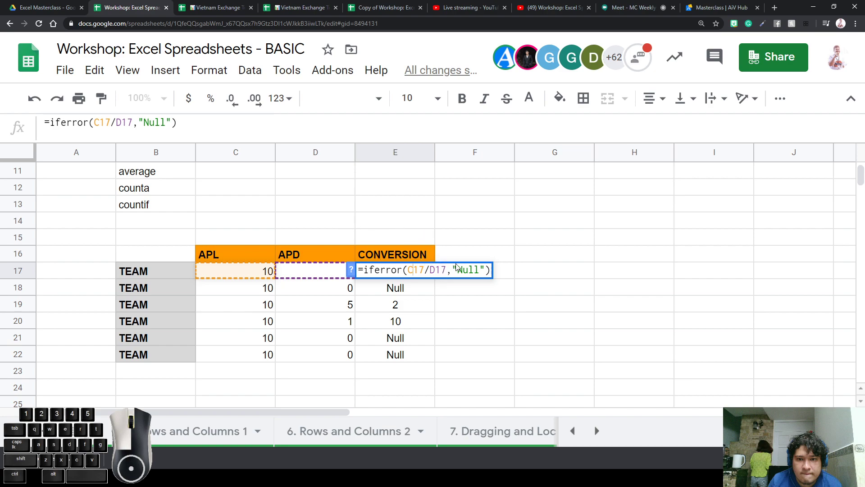
{"action": "left_click_drag", "start_coordinate": [455, 266], "coordinate": [484, 274]}
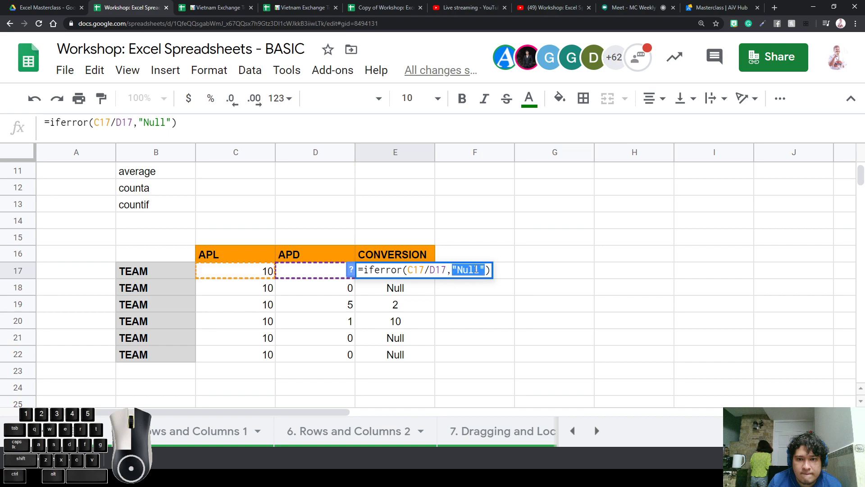
{"action": "left_click", "coordinate": [475, 269]}
{"action": "left_click_drag", "start_coordinate": [483, 269], "coordinate": [453, 269]}
{"action": "key", "text": "Return"}
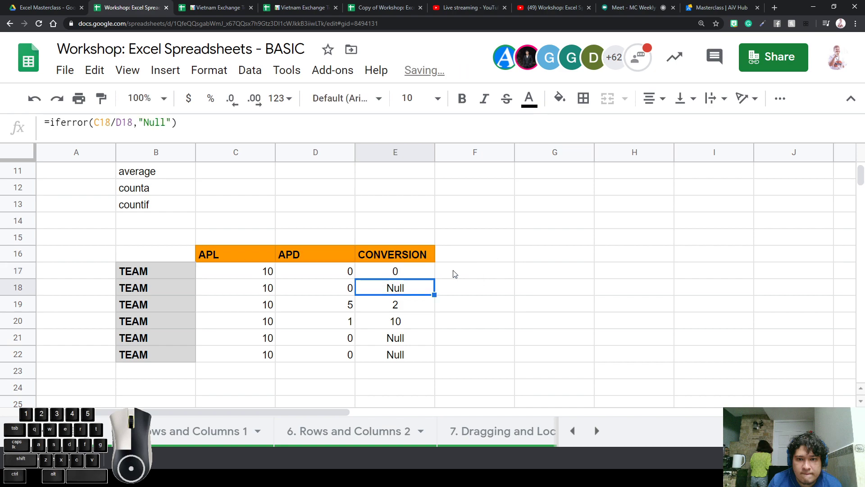
{"action": "left_click", "coordinate": [405, 276]}
{"action": "left_click_drag", "start_coordinate": [434, 278], "coordinate": [435, 356]}
Rewrite E17 as =iferror(C17/D17,"-") so a failed division shows a dash instead of 0
{"action": "left_click", "coordinate": [506, 290]}
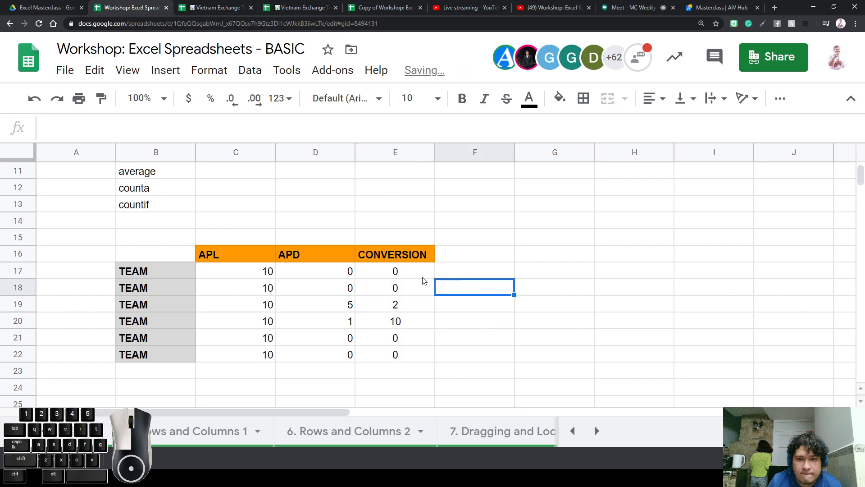
{"action": "left_click", "coordinate": [413, 271]}
{"action": "double_click", "coordinate": [417, 271]}
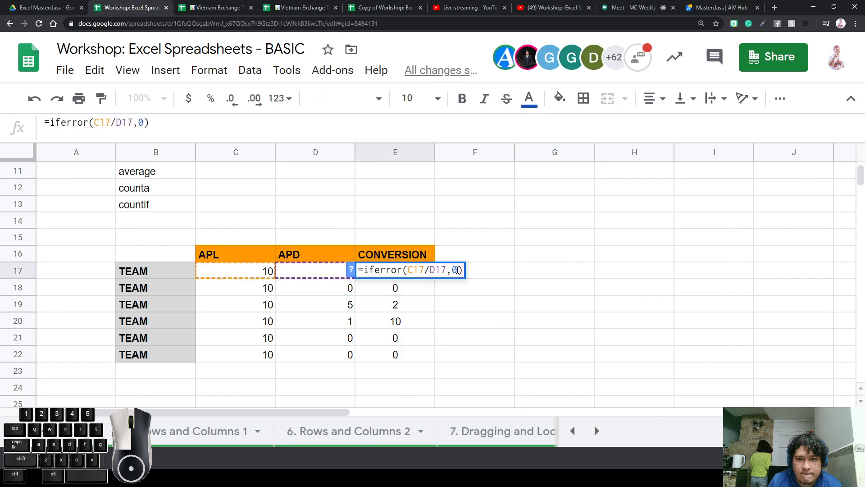
{"action": "key", "text": "BackSpace"}
{"action": "key", "text": "BackSpace"}
{"action": "type", "text": "\"-"}
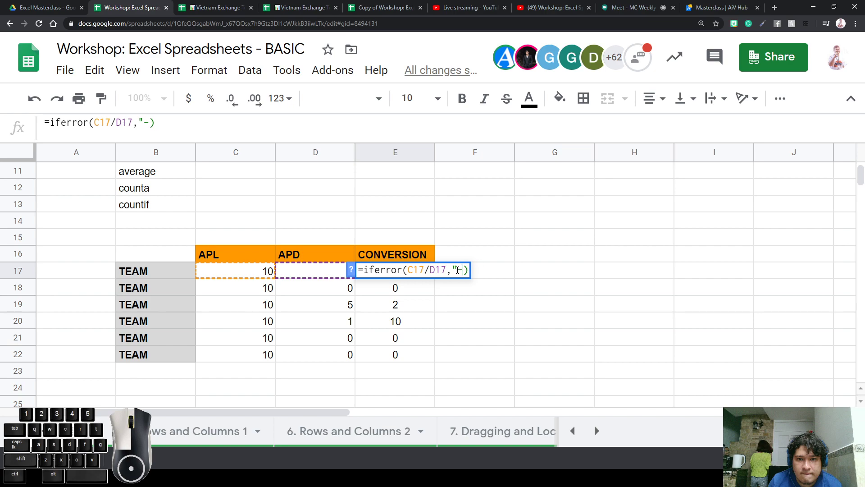
{"action": "type", "text": "\""}
{"action": "key", "text": "Right"}
{"action": "key", "text": "Right"}
{"action": "key", "text": "Right"}
{"action": "key", "text": "Left"}
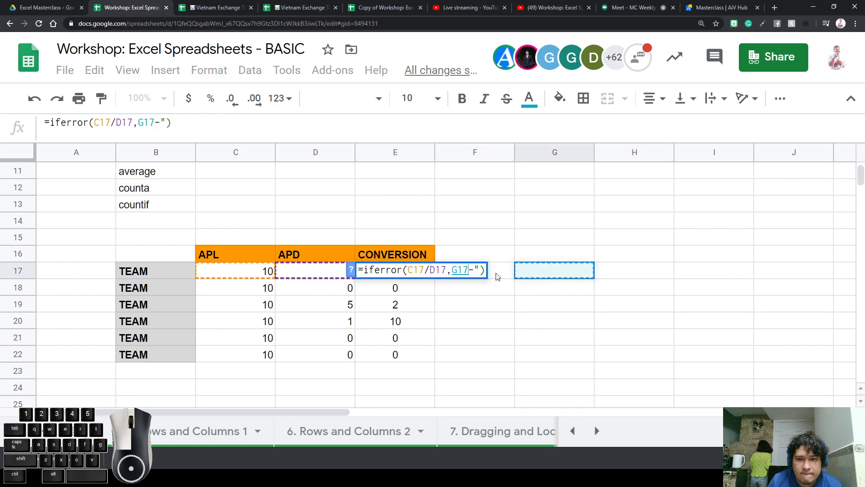
{"action": "key", "text": "BackSpace"}
{"action": "key", "text": "BackSpace"}
{"action": "key", "text": "BackSpace"}
{"action": "key", "text": "BackSpace"}
{"action": "type", "text": ","}
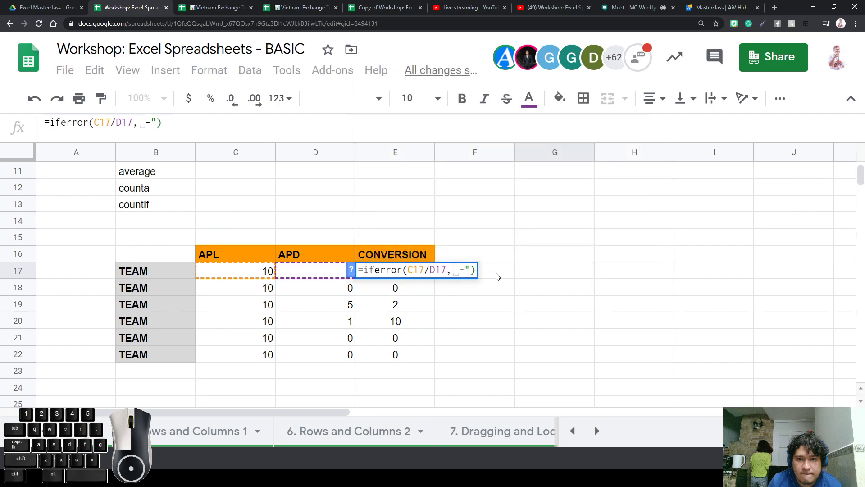
{"action": "key", "text": "Right"}
{"action": "key", "text": "BackSpace"}
{"action": "key", "text": "BackSpace"}
{"action": "key", "text": "BackSpace"}
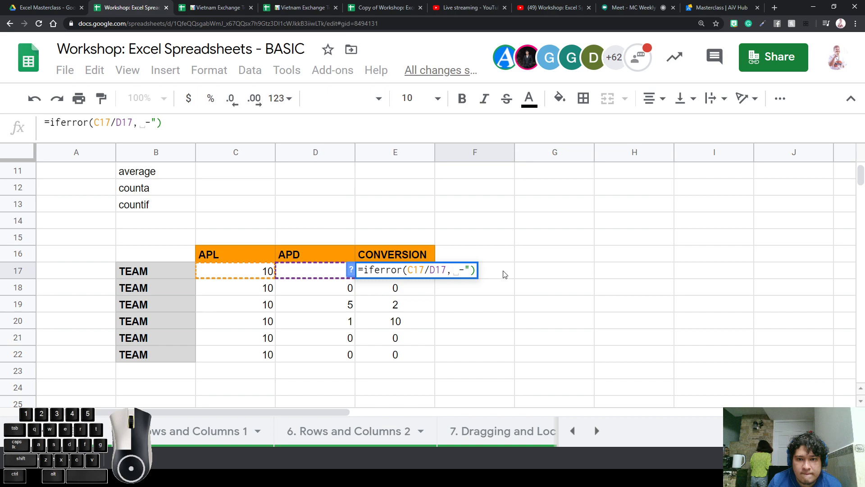
{"action": "key", "text": "BackSpace"}
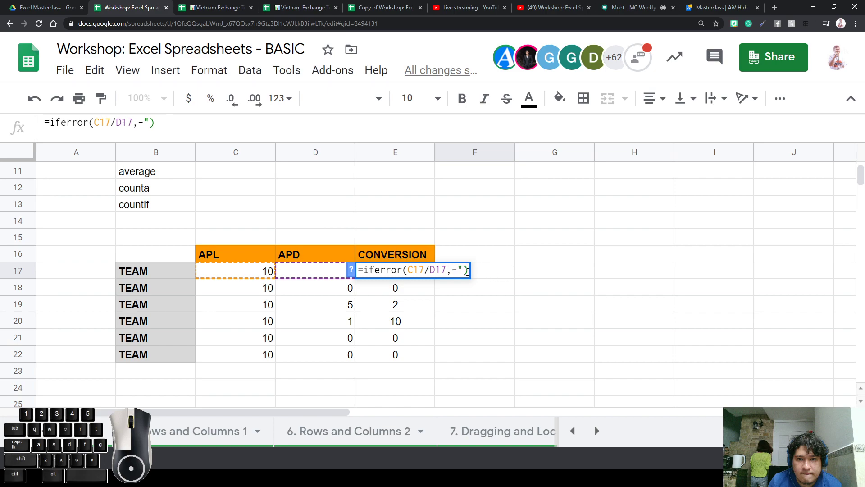
{"action": "key", "text": "Left"}
{"action": "key", "text": "BackSpace"}
{"action": "type", "text": "\"-\""}
{"action": "key", "text": "Return"}
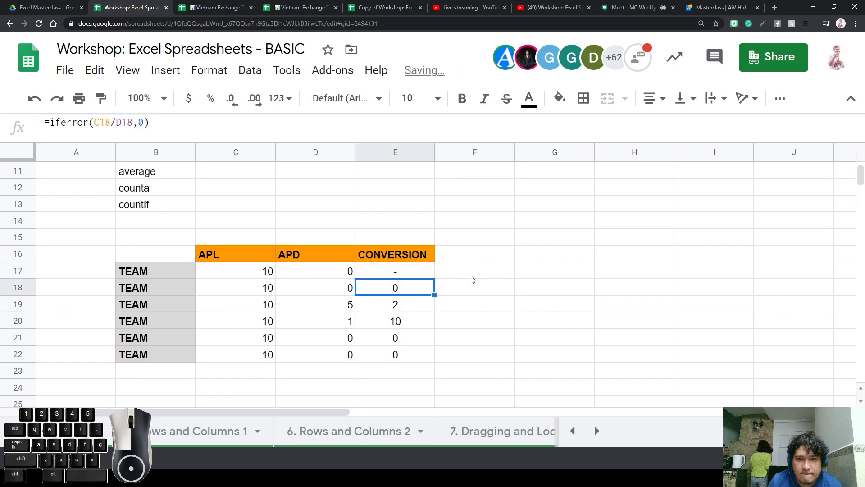
Fill the dash-fallback formula down from E17 to E22
{"action": "left_click", "coordinate": [426, 271]}
{"action": "left_click_drag", "start_coordinate": [434, 278], "coordinate": [432, 358]}
{"action": "left_click", "coordinate": [479, 338]}
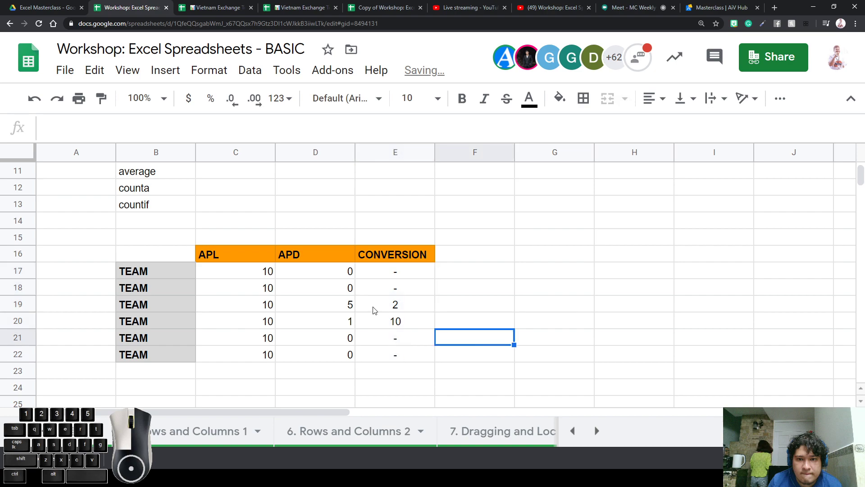
{"action": "left_click", "coordinate": [354, 278]}
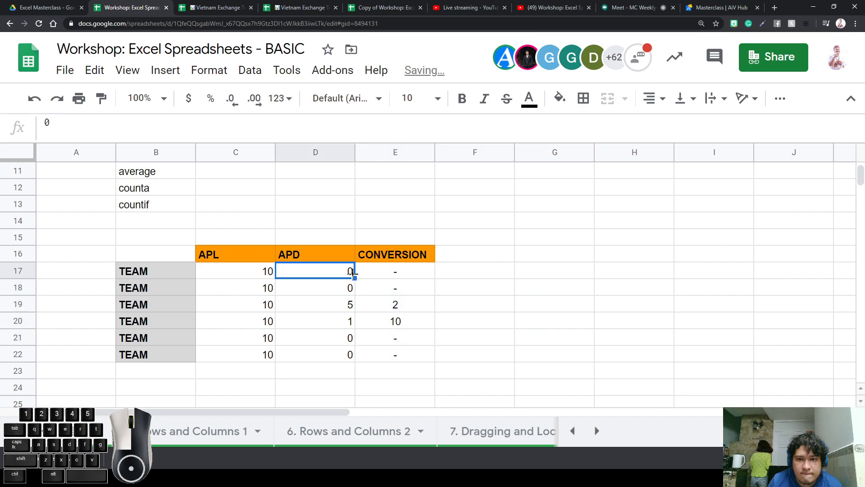
Inspect E17's IFERROR formula and leave it unchanged
{"action": "left_click", "coordinate": [374, 278]}
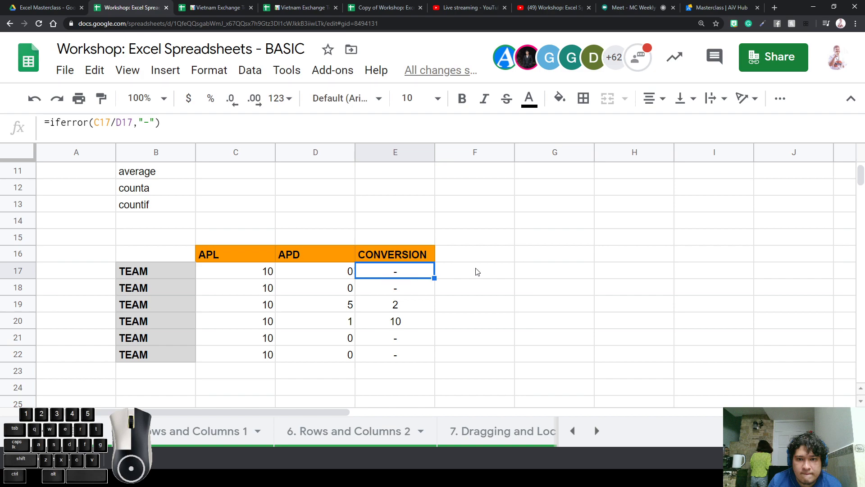
{"action": "double_click", "coordinate": [420, 274]}
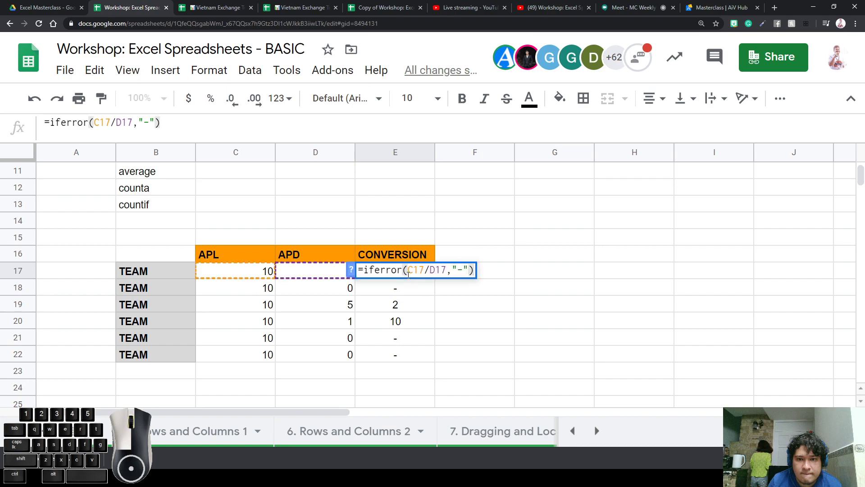
{"action": "left_click", "coordinate": [468, 244]}
{"action": "scroll", "coordinate": [421, 290], "scroll_direction": "up", "scroll_amount": 2}
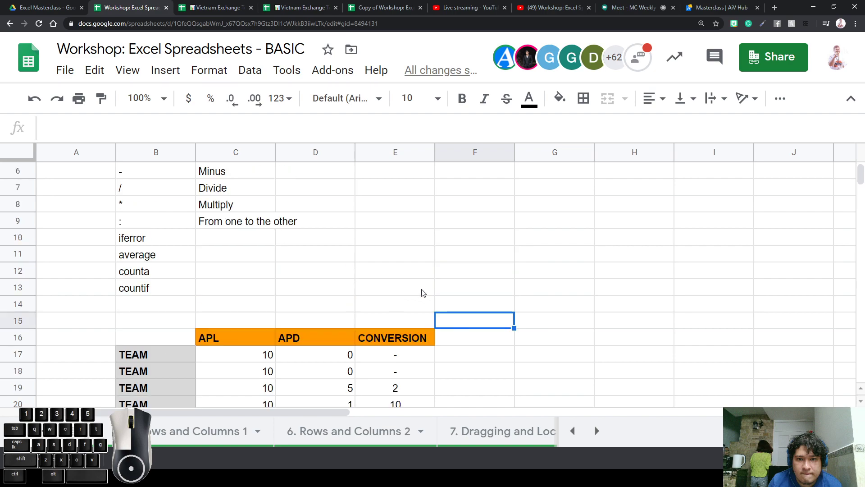
{"action": "scroll", "coordinate": [410, 323], "scroll_direction": "down", "scroll_amount": 2}
{"action": "scroll", "coordinate": [410, 323], "scroll_direction": "up", "scroll_amount": 1}
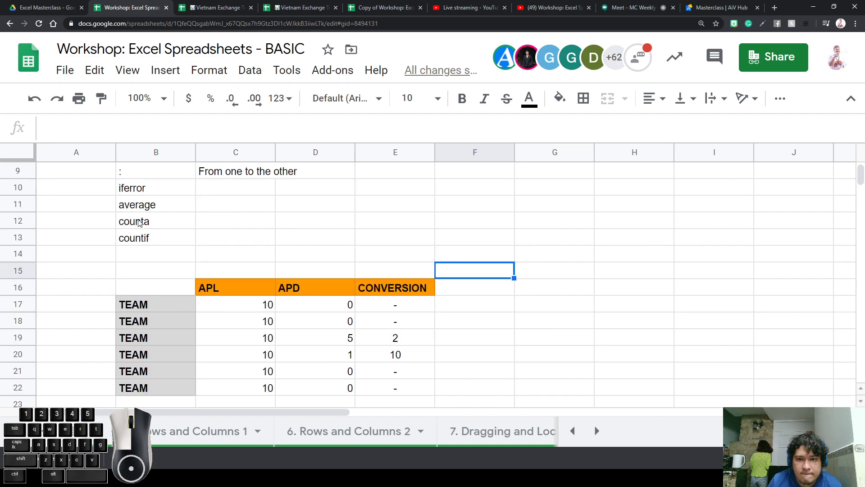
Zoom the page out and start a =counta( formula in empty cell B15 below the function list
{"action": "left_click", "coordinate": [191, 208]}
{"action": "left_click", "coordinate": [176, 224]}
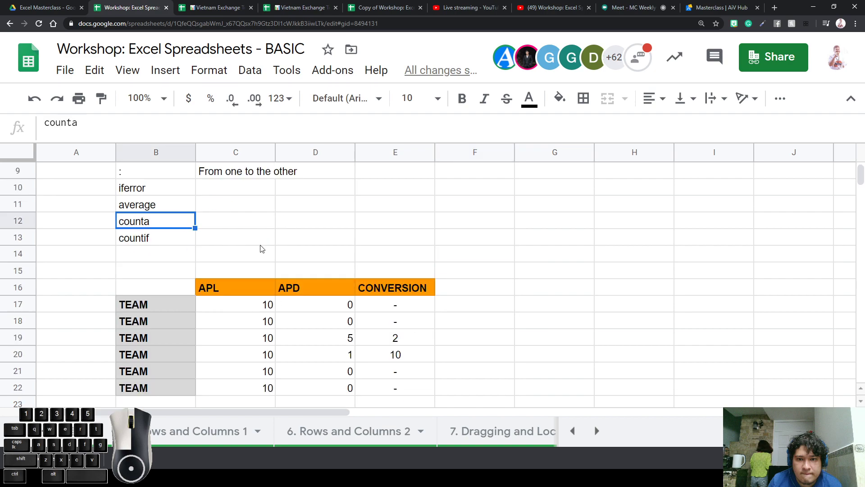
{"action": "key", "text": "ctrl+minus"}
{"action": "key", "text": "ctrl+minus"}
{"action": "key", "text": "ctrl+minus"}
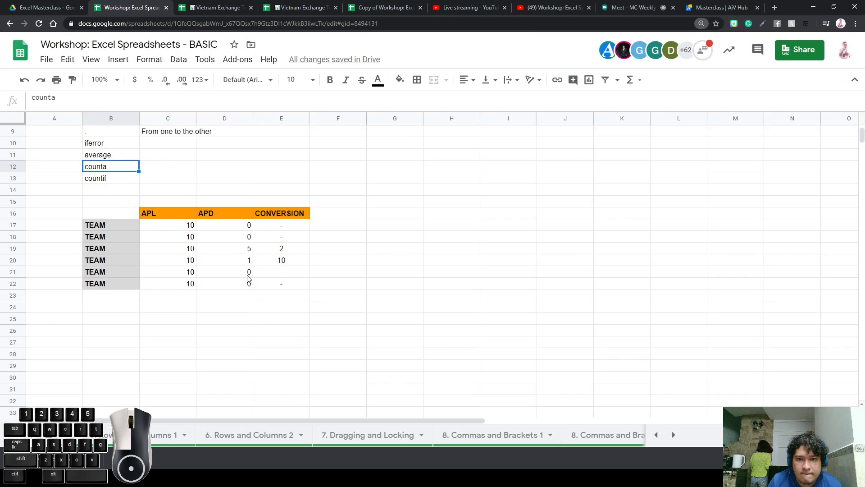
{"action": "scroll", "coordinate": [261, 285], "scroll_direction": "up", "scroll_amount": 4}
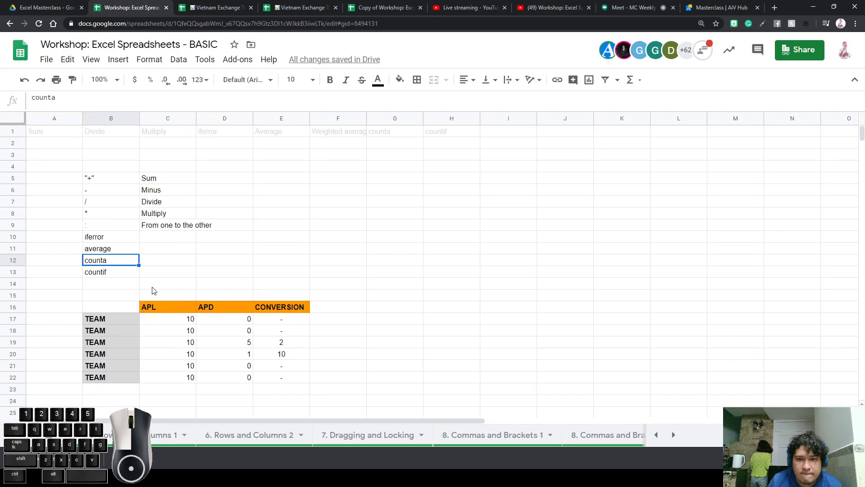
{"action": "left_click", "coordinate": [178, 273]}
{"action": "left_click", "coordinate": [109, 265]}
{"action": "left_click", "coordinate": [111, 273]}
{"action": "left_click", "coordinate": [292, 264]}
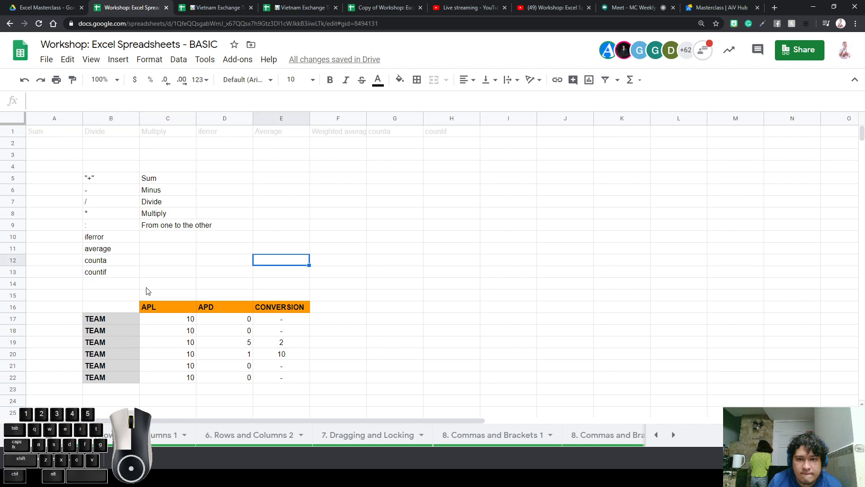
{"action": "left_click", "coordinate": [121, 296]}
{"action": "type", "text": "=c"}
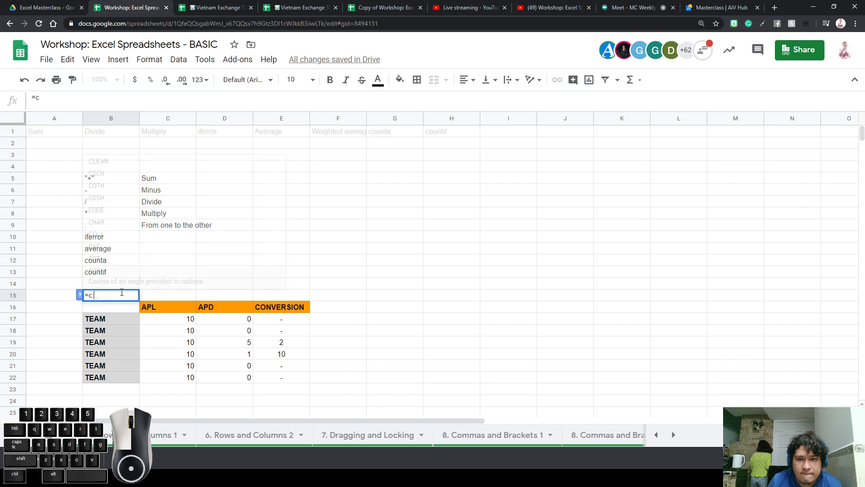
{"action": "type", "text": "ounta("}
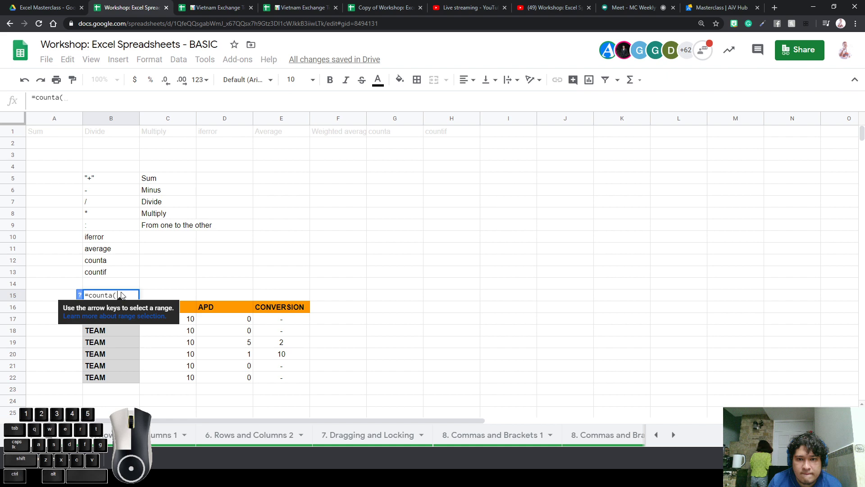
Delete the unfinished counta formula, leaving B15 empty
{"action": "key", "text": "BackSpace"}
{"action": "key", "text": "BackSpace"}
{"action": "key", "text": "BackSpace"}
{"action": "key", "text": "BackSpace"}
{"action": "key", "text": "BackSpace"}
{"action": "key", "text": "BackSpace"}
{"action": "key", "text": "BackSpace"}
{"action": "key", "text": "BackSpace"}
{"action": "key", "text": "Return"}
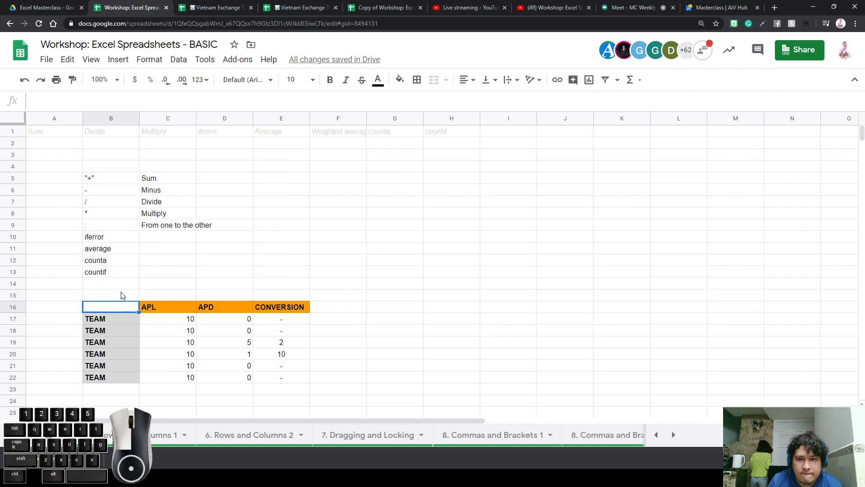
{"action": "left_click", "coordinate": [121, 295]}
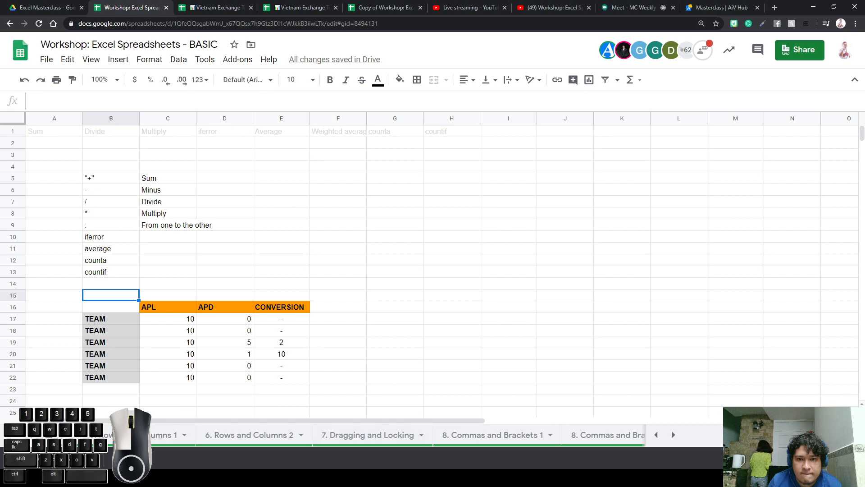
Scroll the sheet tabs back to the start and switch to the 1. Check In sheet
{"action": "left_click", "coordinate": [851, 435]}
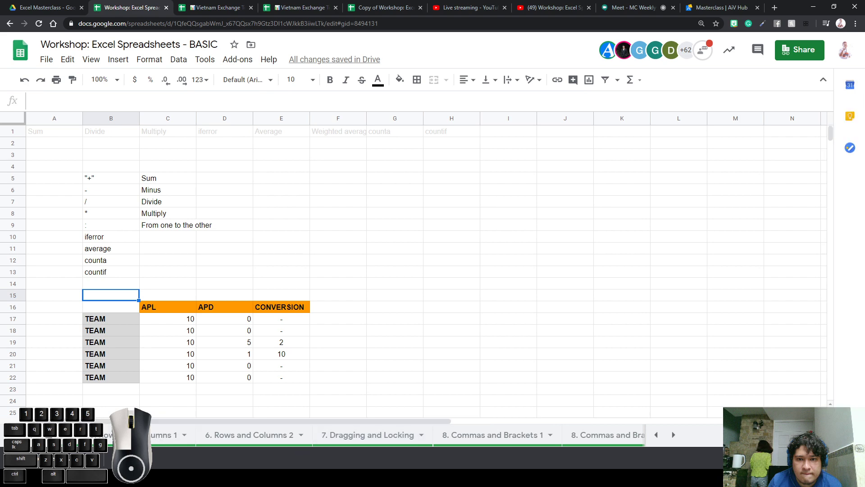
{"action": "left_click", "coordinate": [851, 435]}
{"action": "left_click", "coordinate": [851, 435]}
{"action": "left_click", "coordinate": [656, 434]}
{"action": "left_click", "coordinate": [656, 434]}
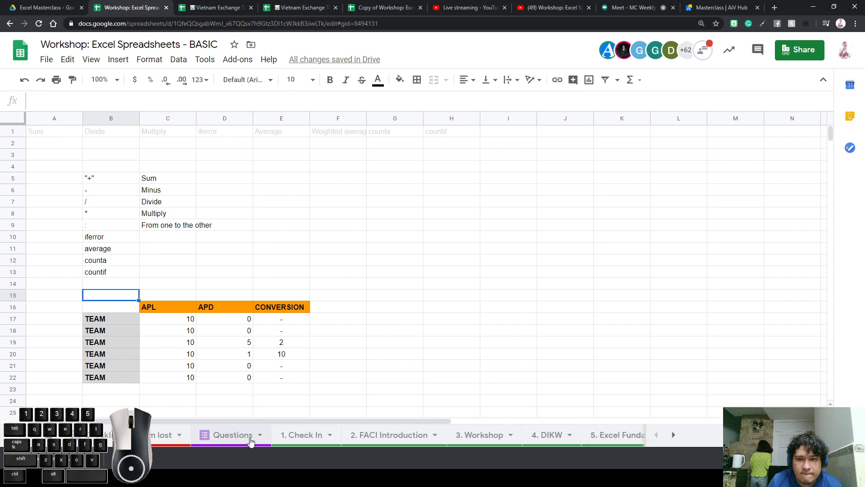
{"action": "left_click", "coordinate": [301, 434]}
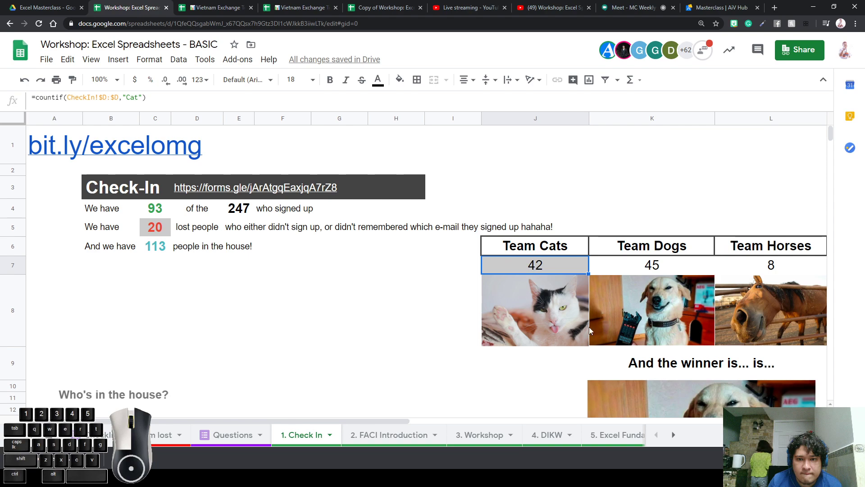
Inspect the Team Cats count in J7 and the 247 total's formula referencing signup_email
{"action": "left_click", "coordinate": [518, 331]}
{"action": "left_click", "coordinate": [532, 271]}
{"action": "left_click", "coordinate": [540, 289]}
{"action": "left_click", "coordinate": [543, 270]}
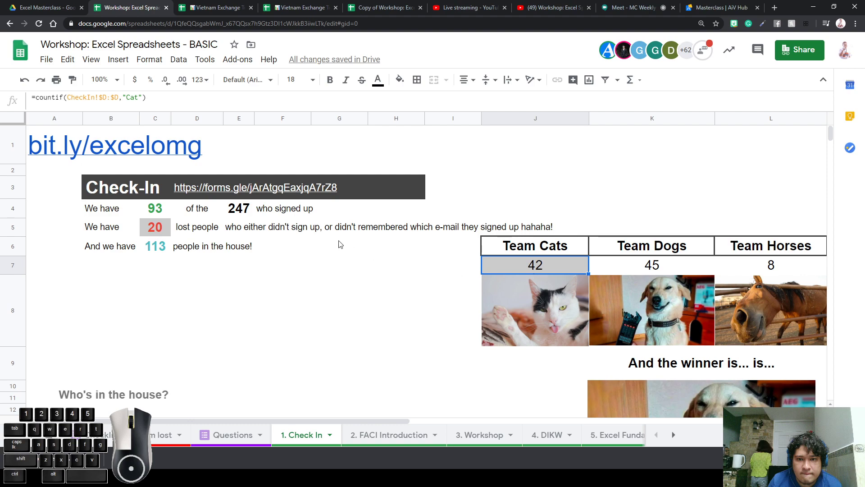
{"action": "left_click", "coordinate": [243, 211]}
{"action": "left_click", "coordinate": [272, 284]}
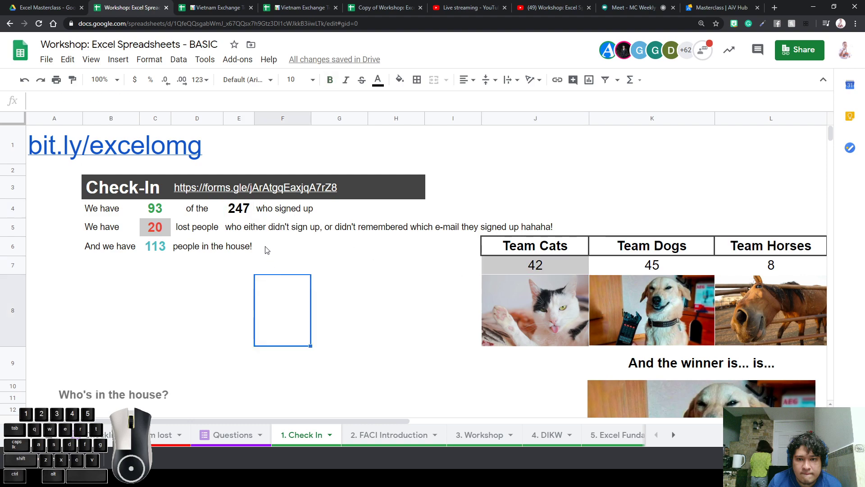
{"action": "left_click_drag", "start_coordinate": [262, 217], "coordinate": [245, 216]}
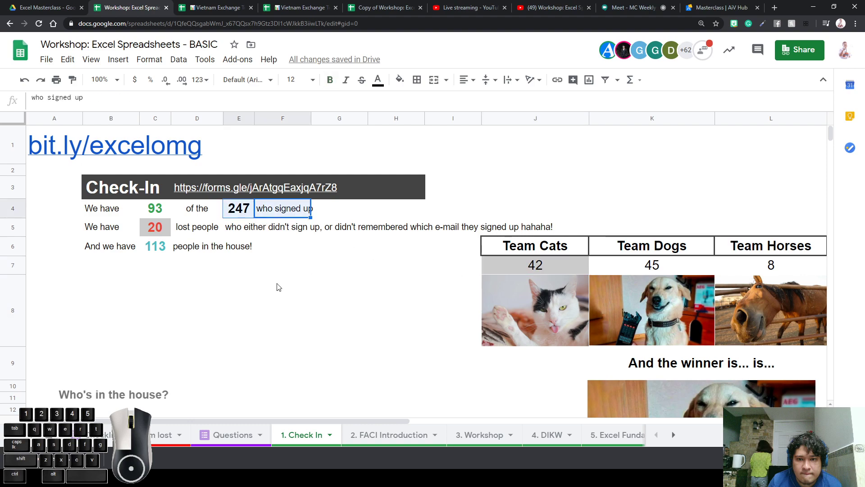
{"action": "left_click", "coordinate": [278, 287]}
{"action": "left_click", "coordinate": [237, 211]}
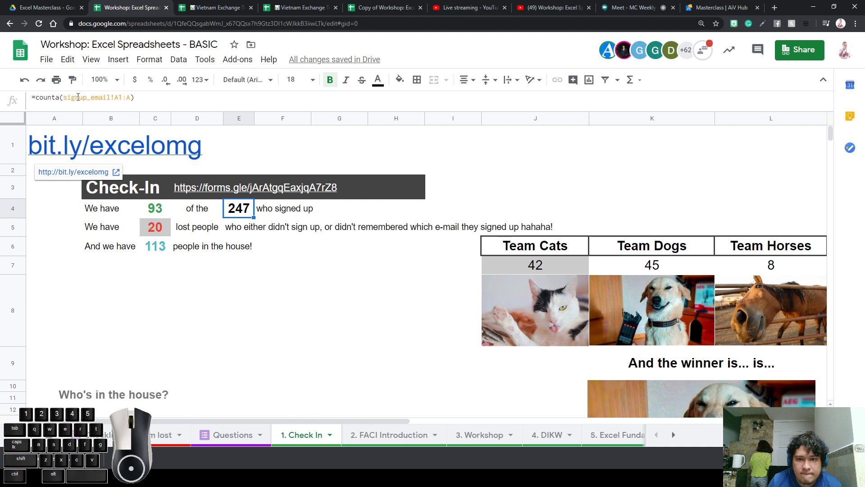
{"action": "left_click_drag", "start_coordinate": [63, 99], "coordinate": [112, 102]}
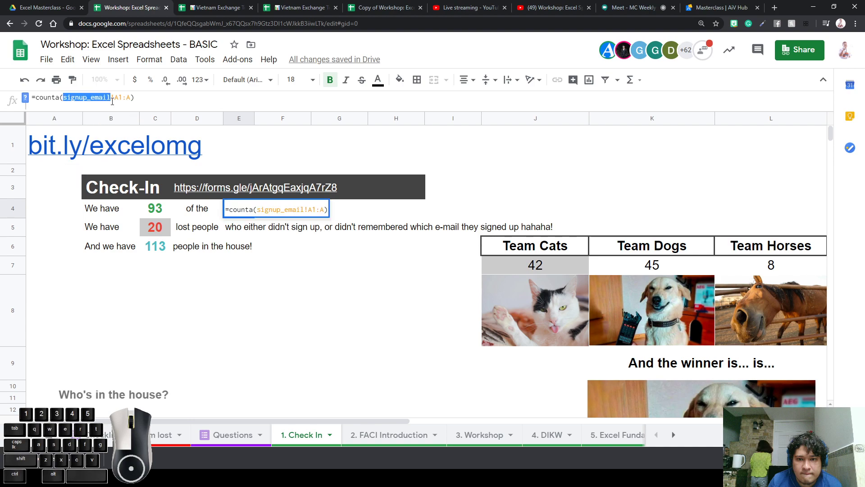
Open the hidden signup_email sheet from the All Sheets list
{"action": "left_click", "coordinate": [54, 435]}
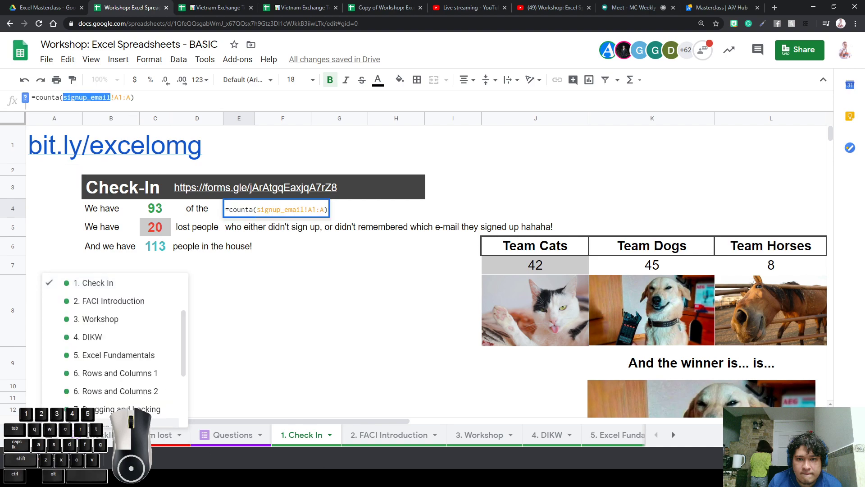
{"action": "scroll", "coordinate": [112, 359], "scroll_direction": "up", "scroll_amount": 2}
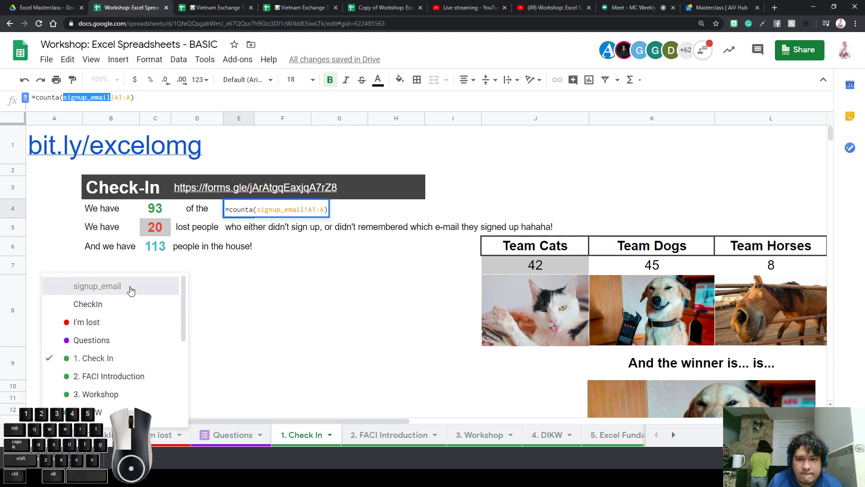
{"action": "left_click", "coordinate": [97, 286]}
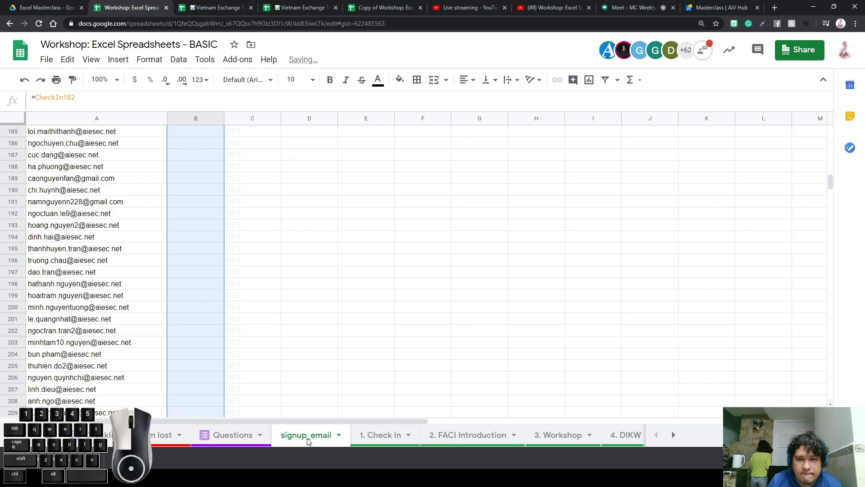
Browse the sign-up e-mail entries in column A, then return to the 1. Check In sheet
{"action": "left_click", "coordinate": [144, 213]}
{"action": "scroll", "coordinate": [165, 170], "scroll_direction": "up", "scroll_amount": 5}
{"action": "scroll", "coordinate": [165, 170], "scroll_direction": "up", "scroll_amount": 20}
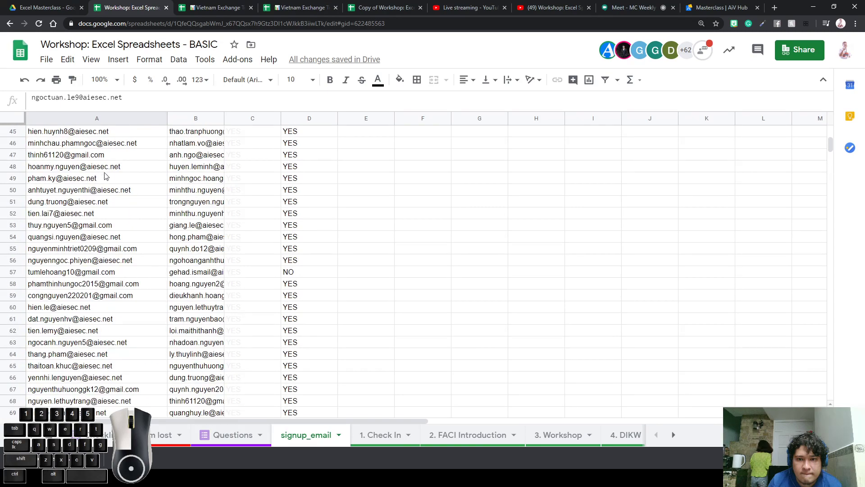
{"action": "scroll", "coordinate": [107, 175], "scroll_direction": "up", "scroll_amount": 15}
{"action": "left_click_drag", "start_coordinate": [120, 135], "coordinate": [97, 437]}
{"action": "left_click", "coordinate": [137, 205]}
{"action": "scroll", "coordinate": [129, 207], "scroll_direction": "down", "scroll_amount": 4}
{"action": "left_click_drag", "start_coordinate": [128, 211], "coordinate": [111, 444]}
{"action": "left_click", "coordinate": [185, 319]}
{"action": "scroll", "coordinate": [182, 321], "scroll_direction": "up", "scroll_amount": 6}
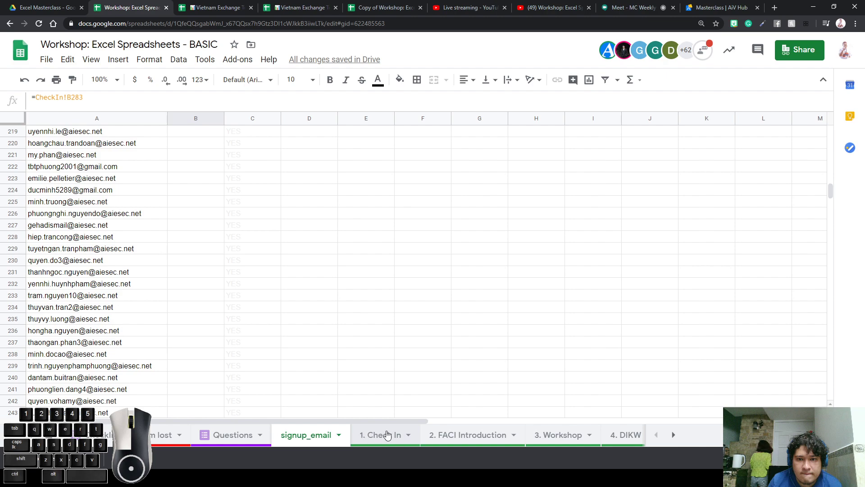
{"action": "left_click", "coordinate": [388, 434]}
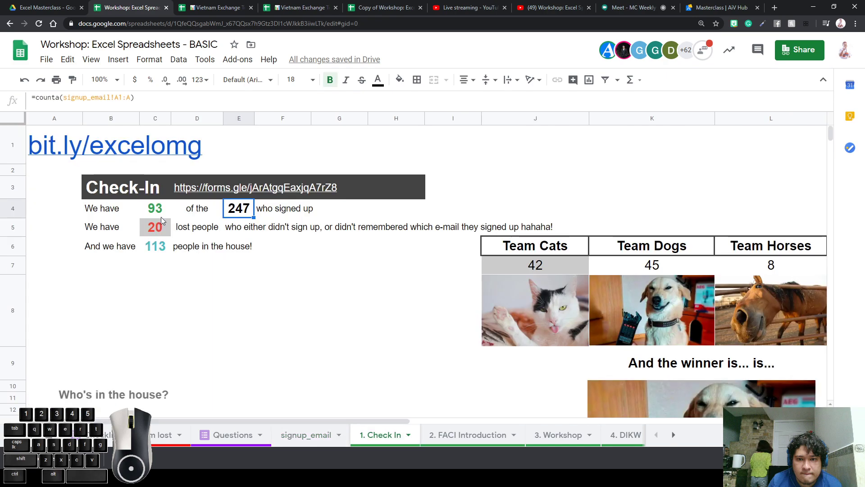
{"action": "left_click", "coordinate": [58, 98]}
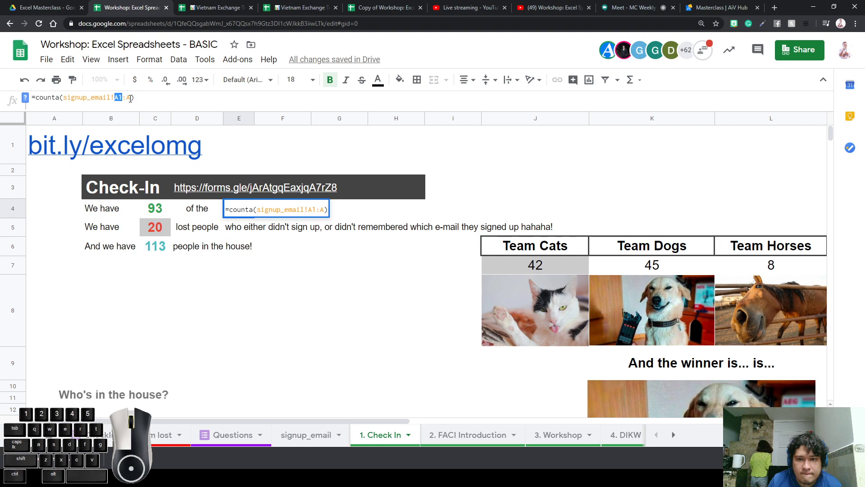
{"action": "left_click", "coordinate": [131, 98]}
{"action": "key", "text": "BackSpace"}
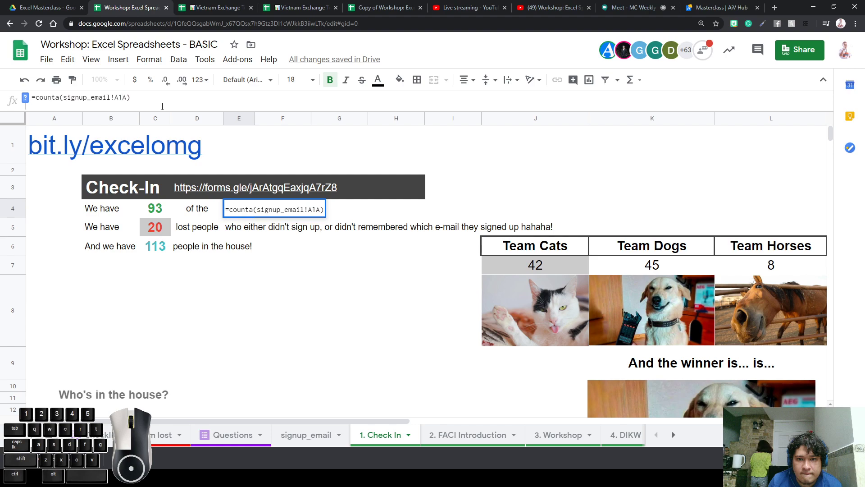
{"action": "type", "text": ",A2,"}
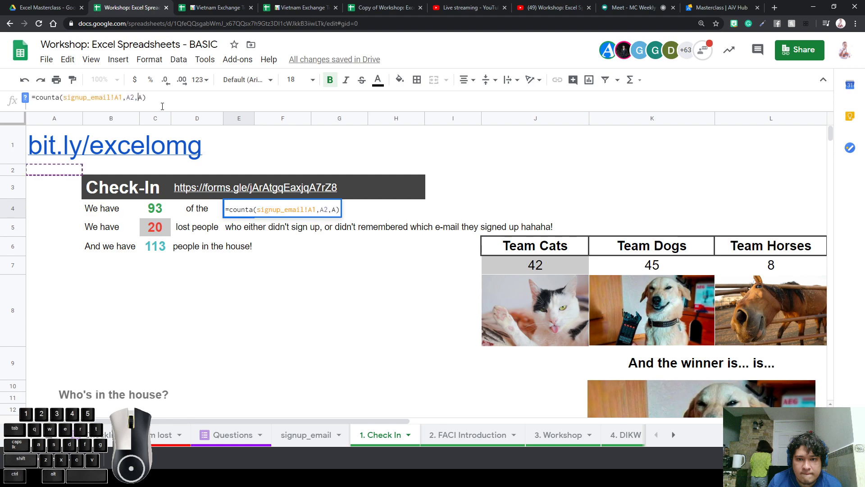
{"action": "type", "text": "A3,A4,"}
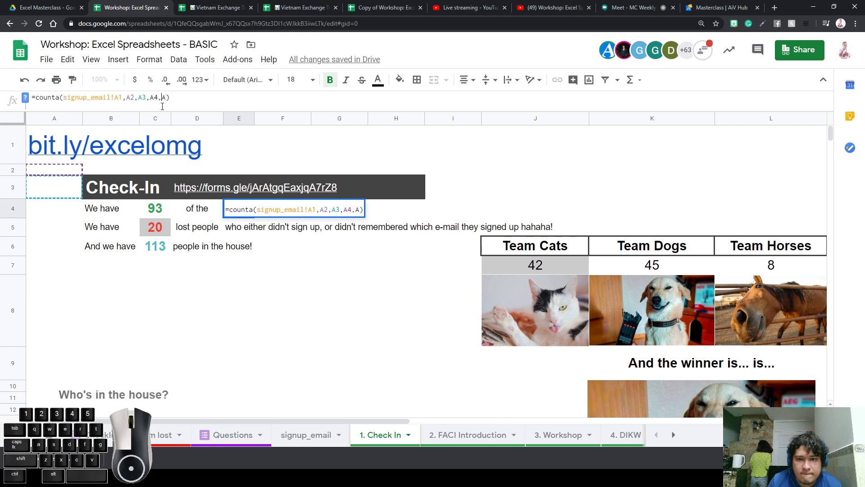
{"action": "type", "text": "A5"}
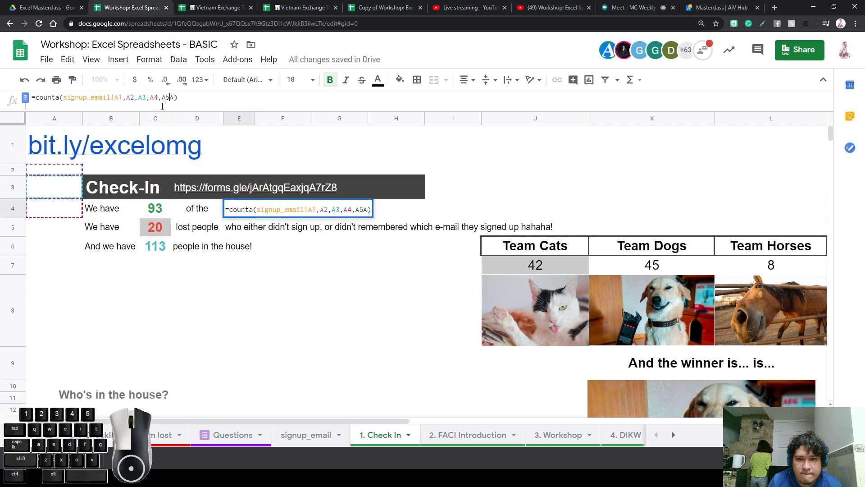
{"action": "type", "text": ","}
{"action": "key", "text": "BackSpace"}
{"action": "key", "text": "BackSpace"}
{"action": "key", "text": "BackSpace"}
{"action": "key", "text": "BackSpace"}
{"action": "key", "text": "BackSpace"}
{"action": "key", "text": "BackSpace"}
{"action": "key", "text": "BackSpace"}
{"action": "key", "text": "BackSpace"}
{"action": "key", "text": "BackSpace"}
{"action": "key", "text": "BackSpace"}
{"action": "key", "text": "BackSpace"}
{"action": "key", "text": "BackSpace"}
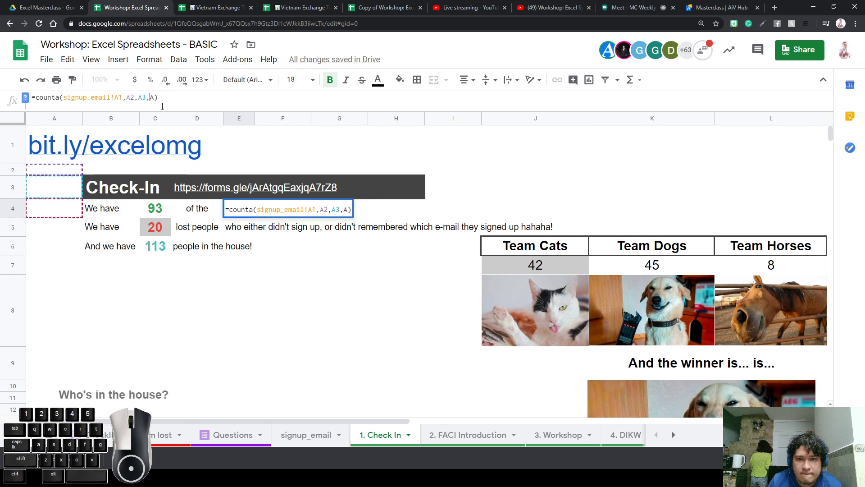
{"action": "key", "text": "BackSpace"}
{"action": "type", "text": ":"}
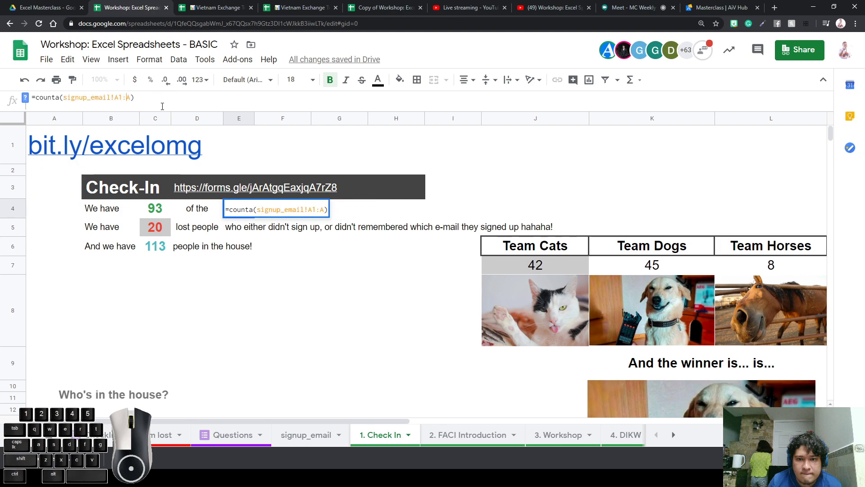
{"action": "key", "text": "ctrl+plus"}
{"action": "key", "text": "ctrl+plus"}
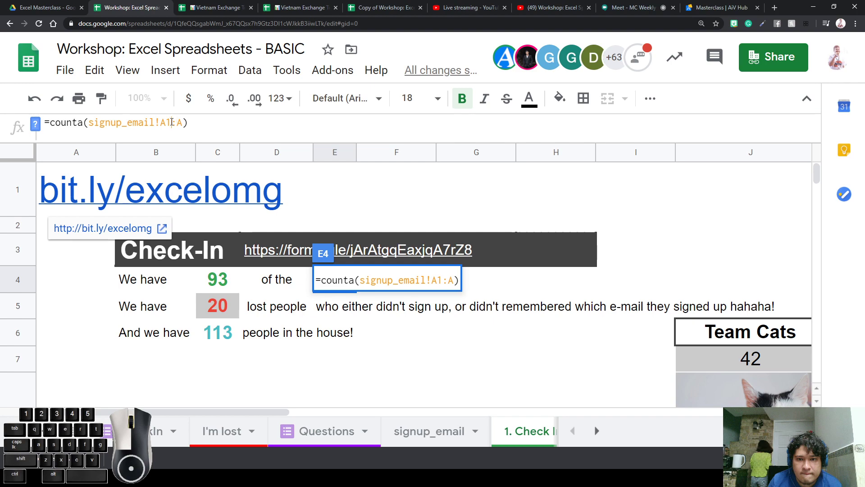
{"action": "left_click_drag", "start_coordinate": [163, 123], "coordinate": [181, 125]}
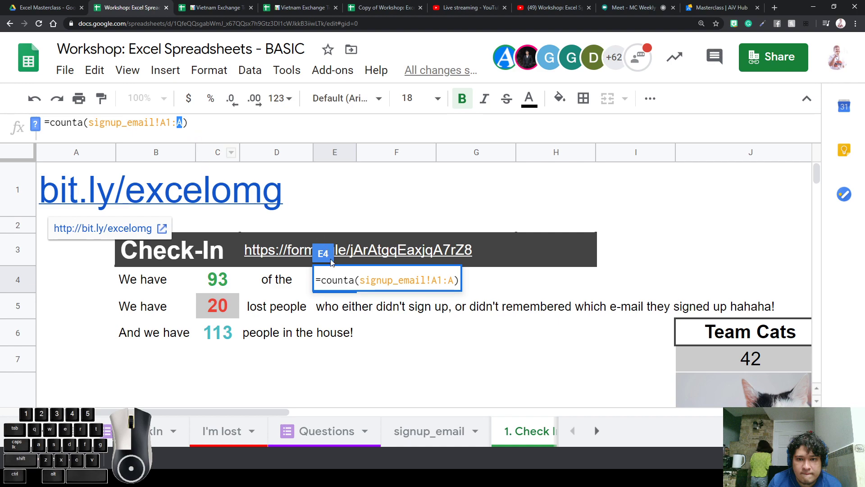
{"action": "left_click", "coordinate": [489, 288]}
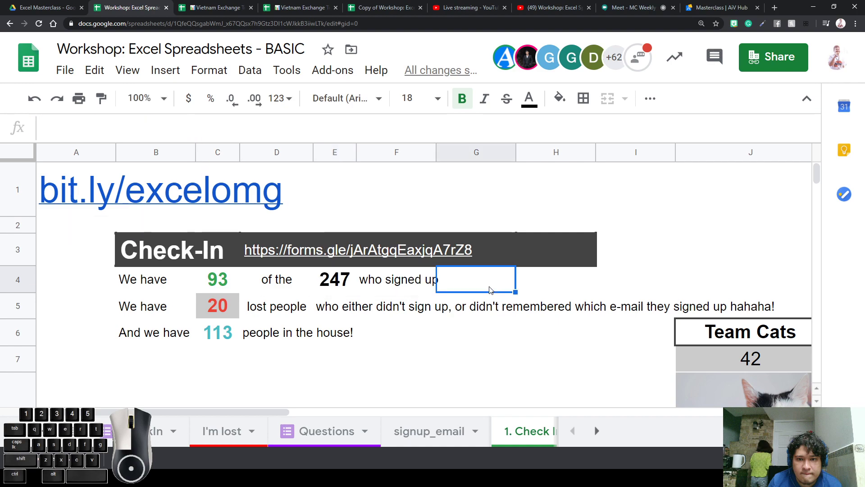
{"action": "double_click", "coordinate": [348, 283]}
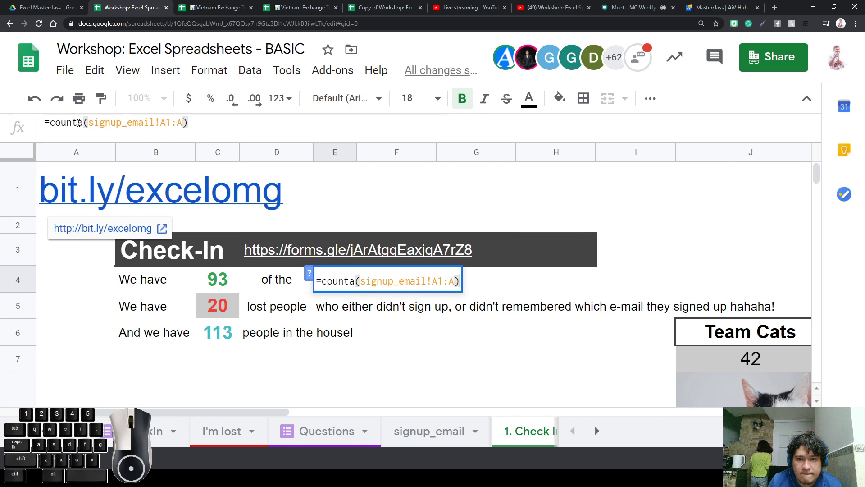
{"action": "left_click", "coordinate": [365, 312]}
{"action": "left_click", "coordinate": [339, 289]}
{"action": "left_click", "coordinate": [429, 431]}
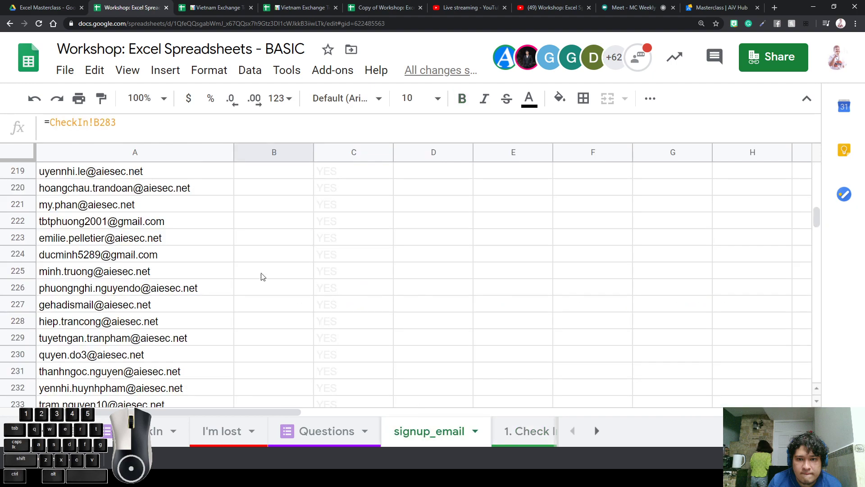
{"action": "left_click_drag", "start_coordinate": [134, 188], "coordinate": [196, 465]}
{"action": "left_click", "coordinate": [217, 273]}
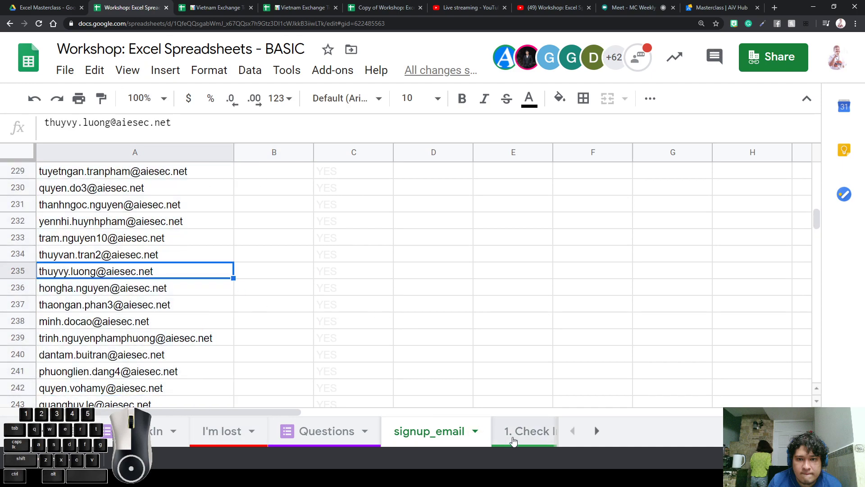
{"action": "left_click", "coordinate": [512, 441]}
{"action": "left_click", "coordinate": [237, 287]}
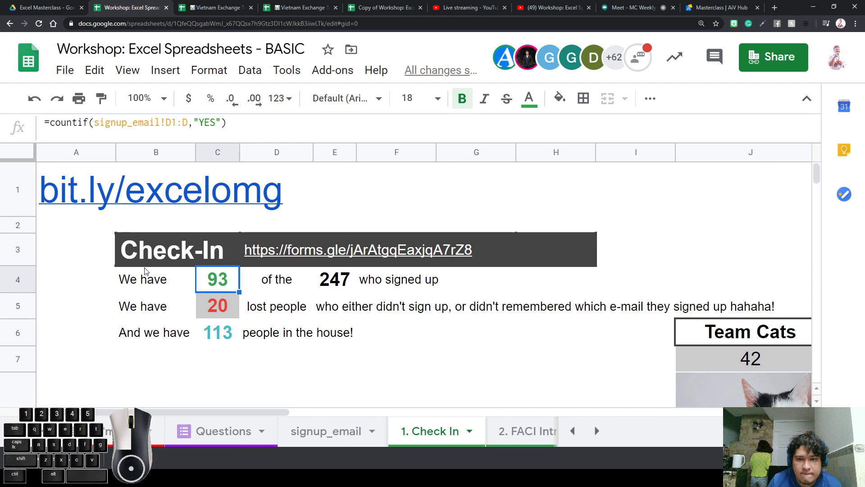
{"action": "left_click", "coordinate": [271, 288]}
{"action": "left_click", "coordinate": [229, 280]}
{"action": "left_click", "coordinate": [283, 283]}
{"action": "left_click", "coordinate": [233, 281]}
{"action": "left_click", "coordinate": [231, 305]}
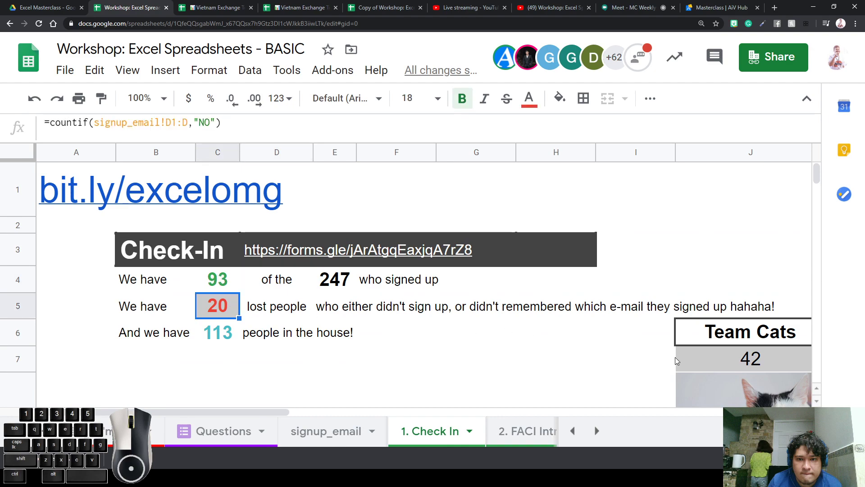
{"action": "left_click", "coordinate": [613, 373]}
{"action": "left_click_drag", "start_coordinate": [215, 407], "coordinate": [378, 391]}
{"action": "left_click", "coordinate": [217, 361]}
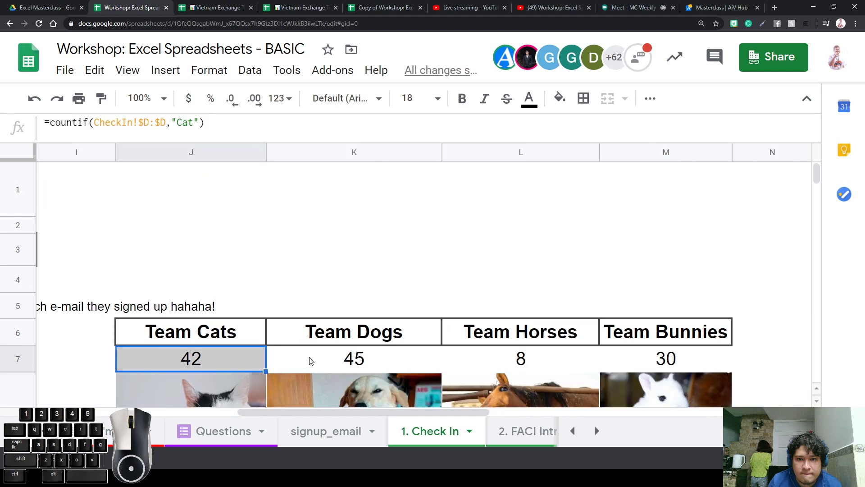
{"action": "left_click", "coordinate": [309, 360]}
{"action": "left_click", "coordinate": [230, 351]}
{"action": "left_click", "coordinate": [353, 356]}
{"action": "left_click", "coordinate": [204, 356]}
{"action": "double_click", "coordinate": [85, 122]}
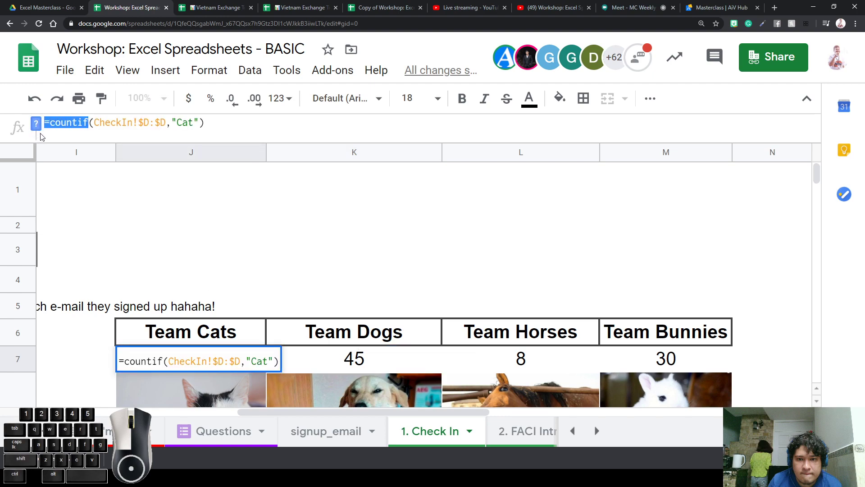
{"action": "left_click", "coordinate": [89, 127]}
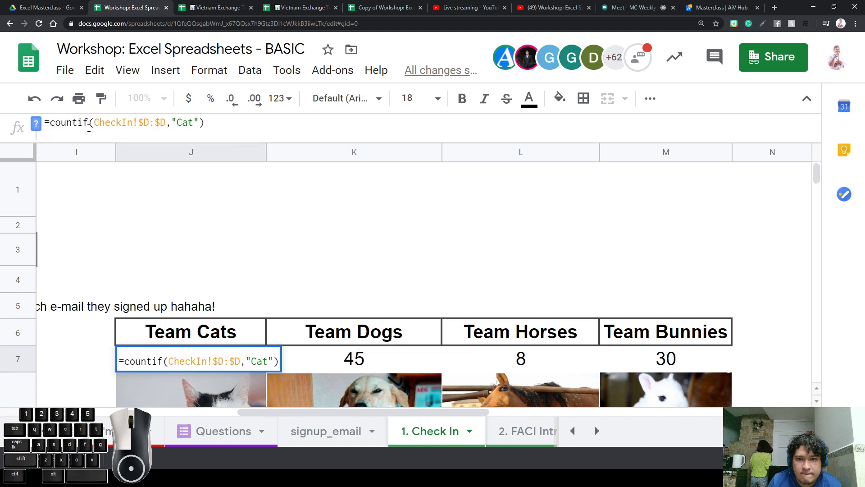
{"action": "mouse_move", "coordinate": [166, 122]}
{"action": "left_mouse_down"}
{"action": "mouse_move", "coordinate": [119, 122]}
{"action": "mouse_move", "coordinate": [150, 122]}
{"action": "left_mouse_up"}
{"action": "left_click", "coordinate": [138, 123]}
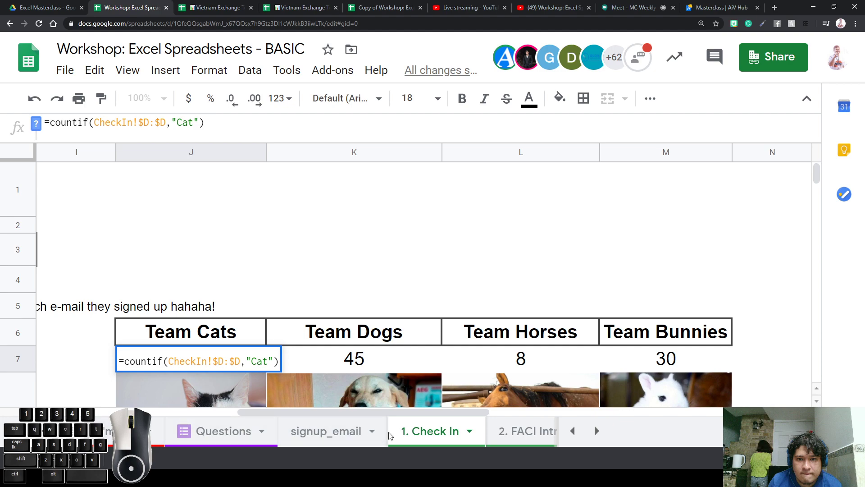
{"action": "left_click", "coordinate": [454, 317]}
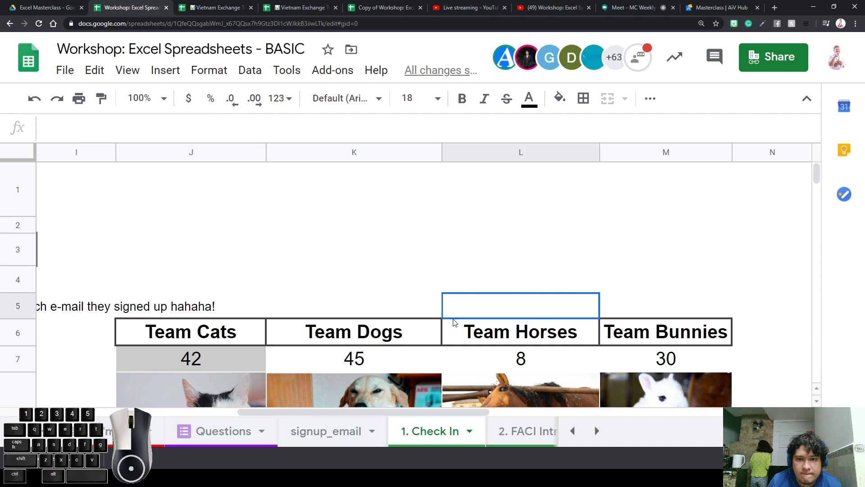
Zoom the page back out and give the empty range N6:Q8 beside the team counts black text
{"action": "left_click", "coordinate": [667, 364]}
{"action": "key", "text": "Right"}
{"action": "key", "text": "Right"}
{"action": "key", "text": "Left"}
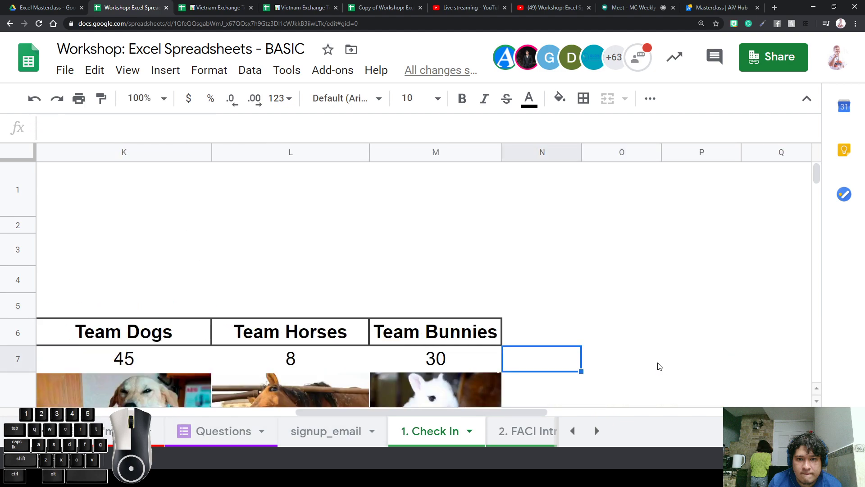
{"action": "scroll", "coordinate": [659, 366], "scroll_direction": "down", "scroll_amount": 4}
{"action": "scroll", "coordinate": [647, 336], "scroll_direction": "up", "scroll_amount": 1}
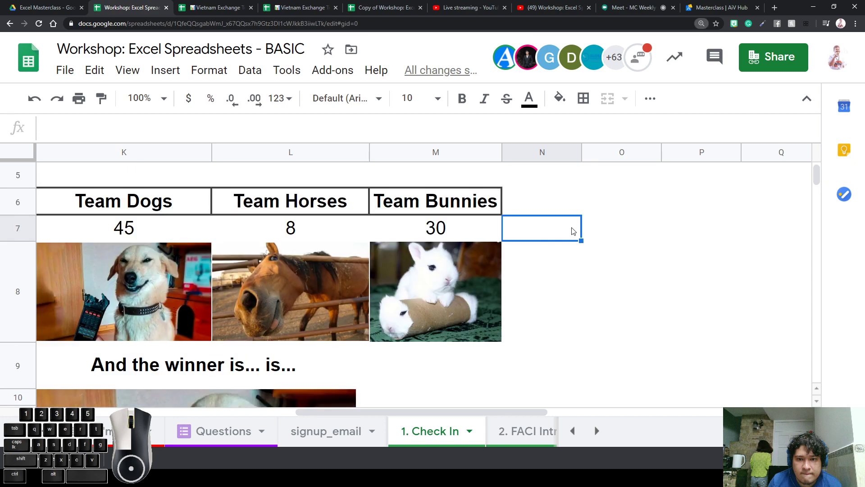
{"action": "key", "text": "ctrl+minus"}
{"action": "key", "text": "ctrl+minus"}
{"action": "left_click", "coordinate": [500, 151]}
{"action": "left_click_drag", "start_coordinate": [501, 150], "coordinate": [693, 251]}
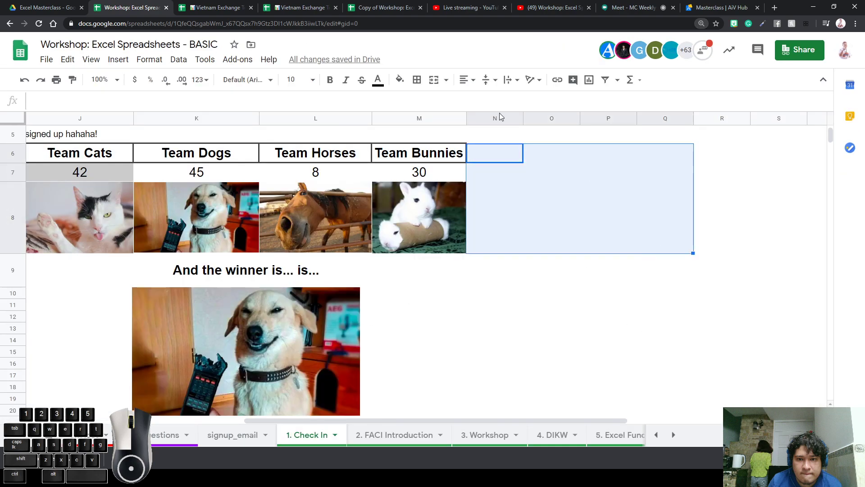
{"action": "left_click", "coordinate": [377, 80]}
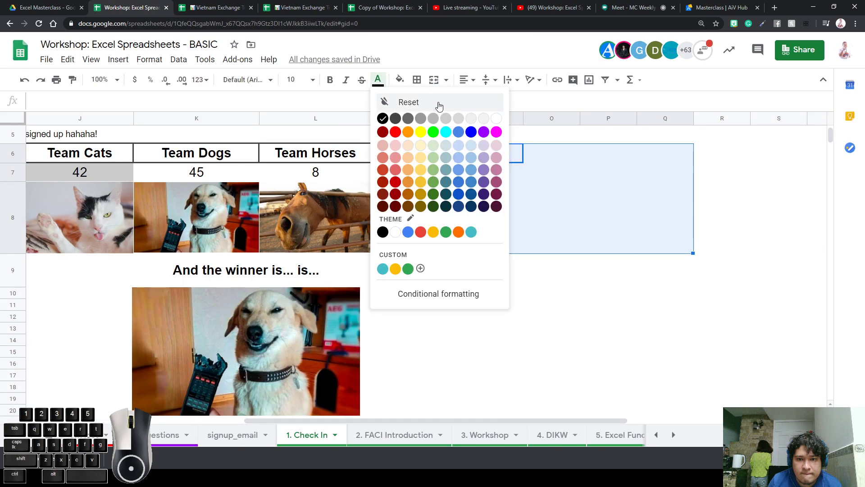
{"action": "left_click", "coordinate": [395, 119]}
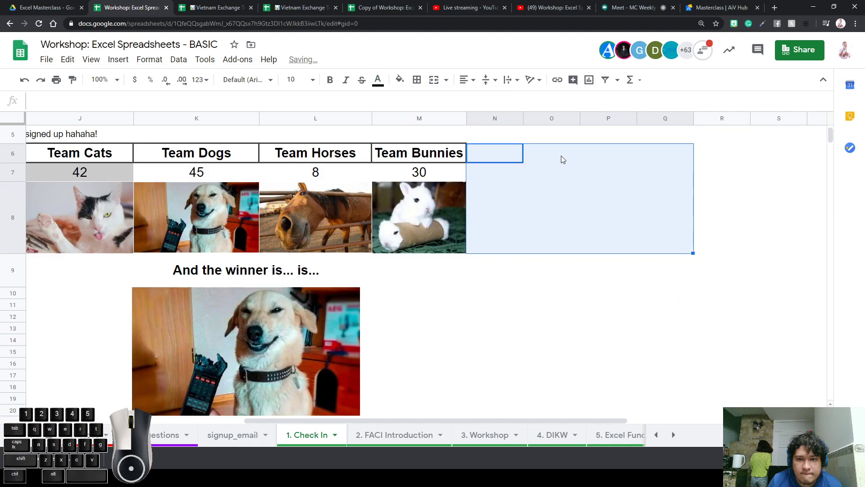
{"action": "left_click", "coordinate": [513, 151]}
{"action": "key", "text": "Right"}
{"action": "key", "text": "Down"}
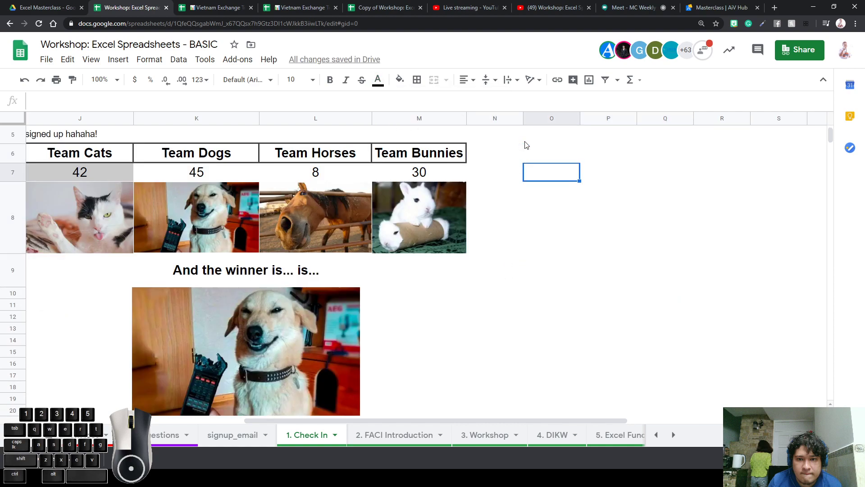
{"action": "key", "text": "Down"}
{"action": "key", "text": "Down"}
{"action": "key", "text": "Right"}
{"action": "key", "text": "Right"}
{"action": "key", "text": "Up"}
{"action": "key", "text": "Up"}
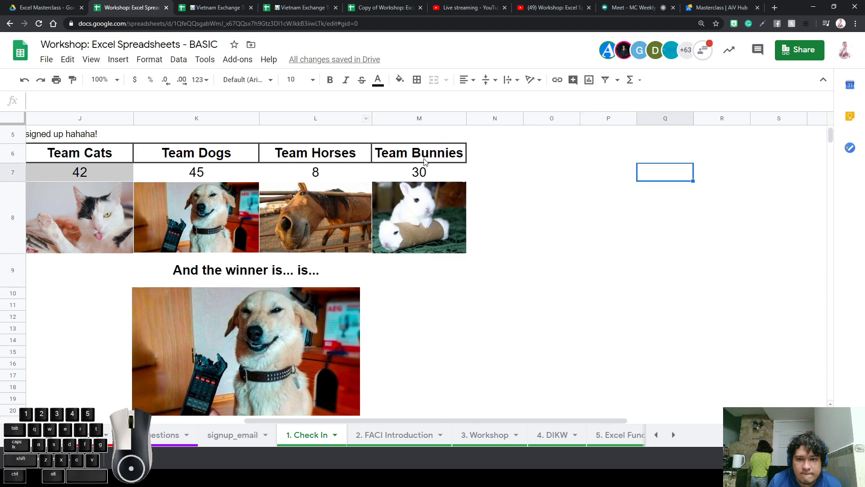
{"action": "double_click", "coordinate": [431, 171]}
{"action": "double_click", "coordinate": [356, 173]}
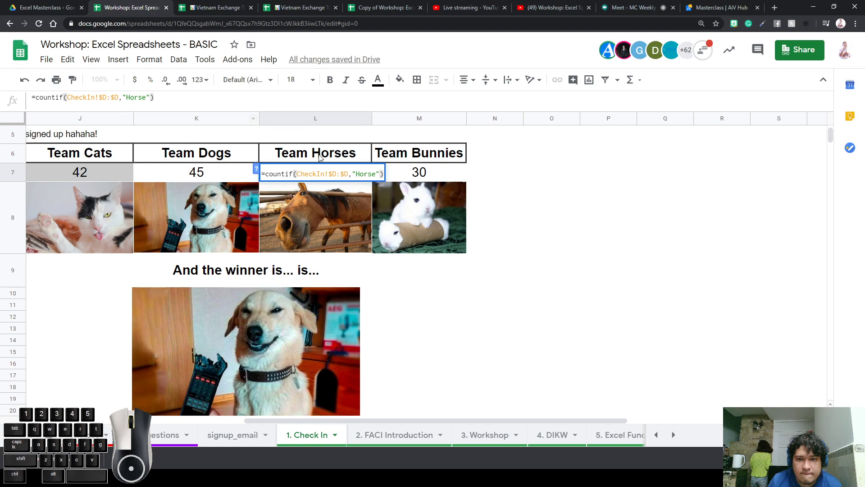
{"action": "left_click", "coordinate": [441, 179]}
{"action": "left_click", "coordinate": [205, 172]}
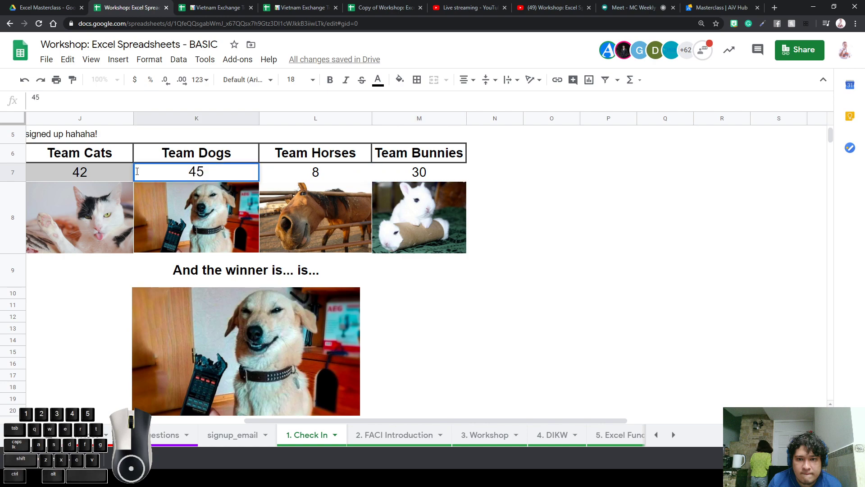
{"action": "double_click", "coordinate": [110, 176]}
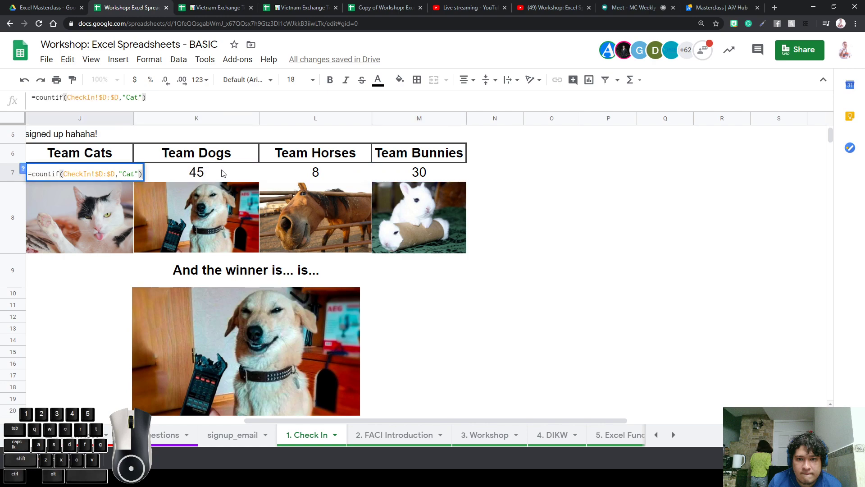
{"action": "left_click", "coordinate": [207, 174]}
{"action": "key", "text": "Left"}
{"action": "key", "text": "Left"}
{"action": "key", "text": "Left"}
{"action": "key", "text": "Left"}
{"action": "key", "text": "Left"}
{"action": "key", "text": "Left"}
{"action": "key", "text": "Left"}
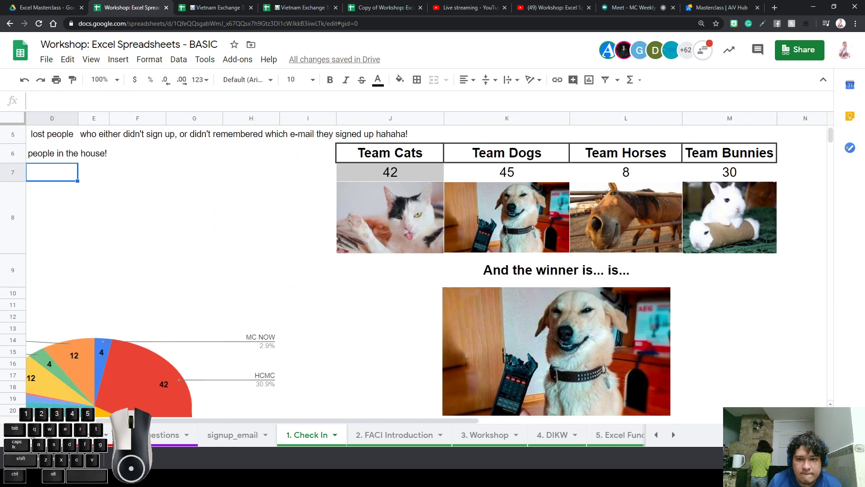
{"action": "left_click", "coordinate": [32, 437]}
{"action": "key", "text": "ctrl+z"}
Open the CheckIn responses sheet from All Sheets and move its tab just before 1. Check In
{"action": "left_click", "coordinate": [49, 435]}
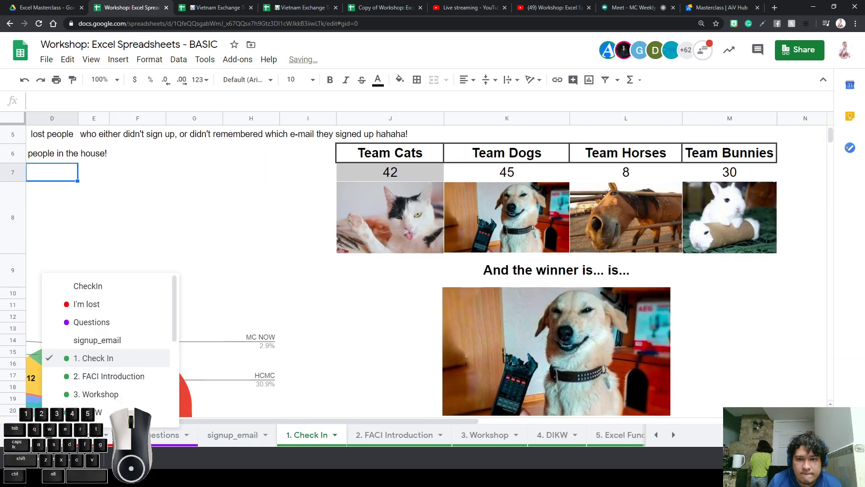
{"action": "left_click", "coordinate": [108, 303]}
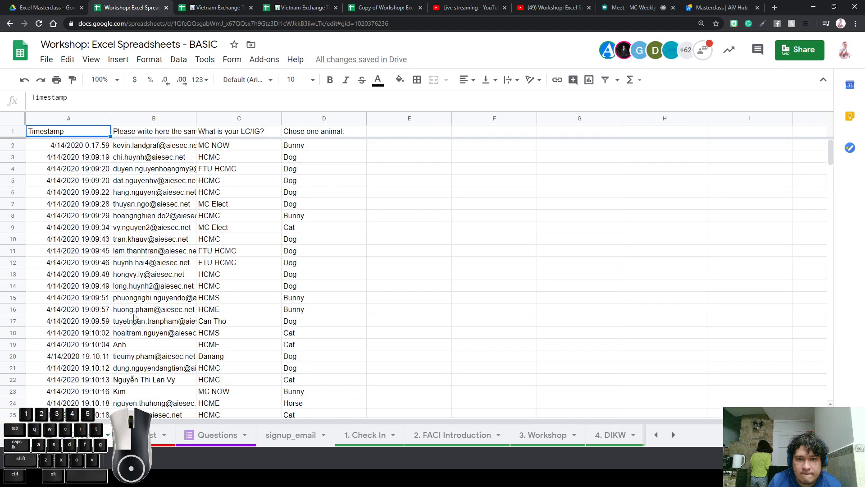
{"action": "left_click_drag", "start_coordinate": [94, 436], "coordinate": [352, 438]}
Compare the 1. Check In tallies with the animal answers in CheckIn column D
{"action": "left_click", "coordinate": [374, 440]}
{"action": "left_click", "coordinate": [327, 445]}
{"action": "left_click", "coordinate": [361, 441]}
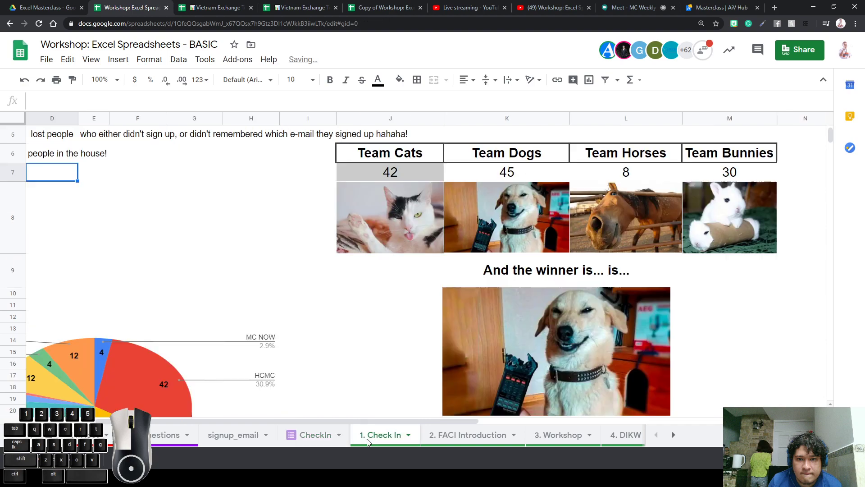
{"action": "left_click", "coordinate": [323, 433]}
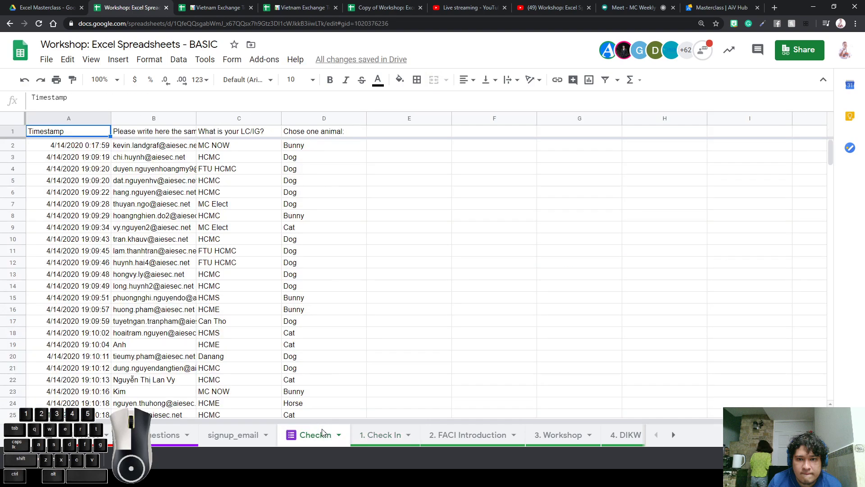
{"action": "scroll", "coordinate": [271, 243], "scroll_direction": "down", "scroll_amount": 20}
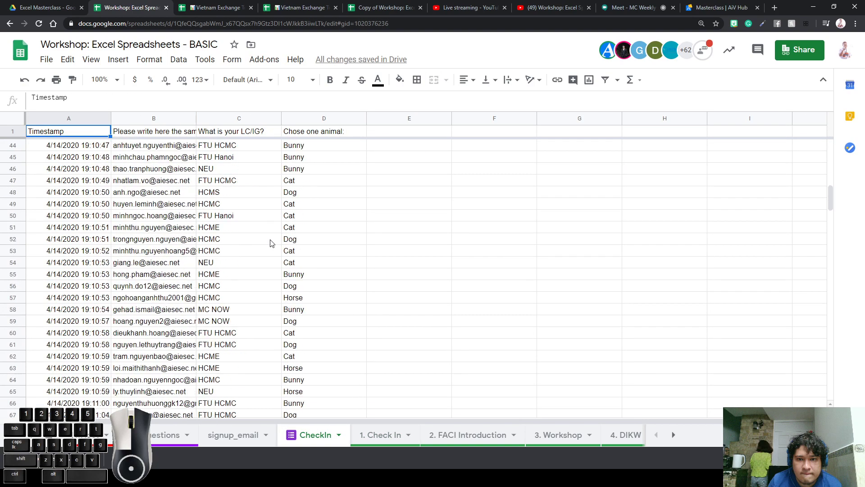
{"action": "scroll", "coordinate": [315, 276], "scroll_direction": "down", "scroll_amount": 10}
{"action": "scroll", "coordinate": [317, 277], "scroll_direction": "up", "scroll_amount": 20}
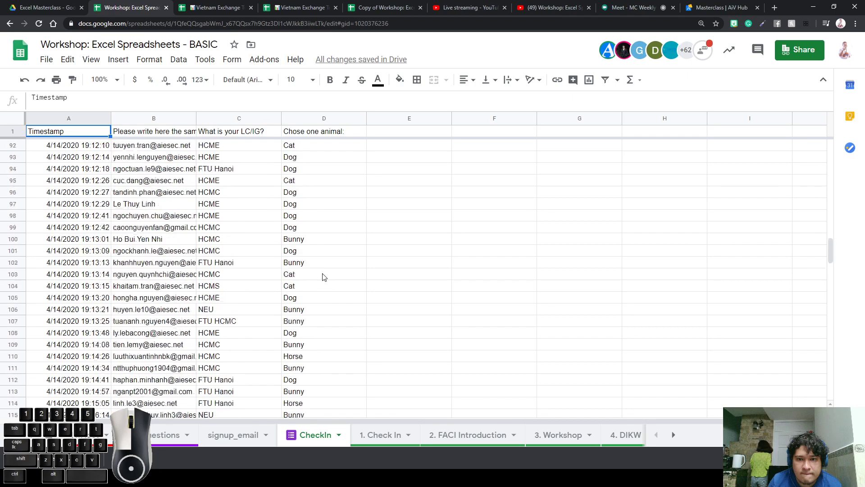
{"action": "scroll", "coordinate": [323, 277], "scroll_direction": "up", "scroll_amount": 10}
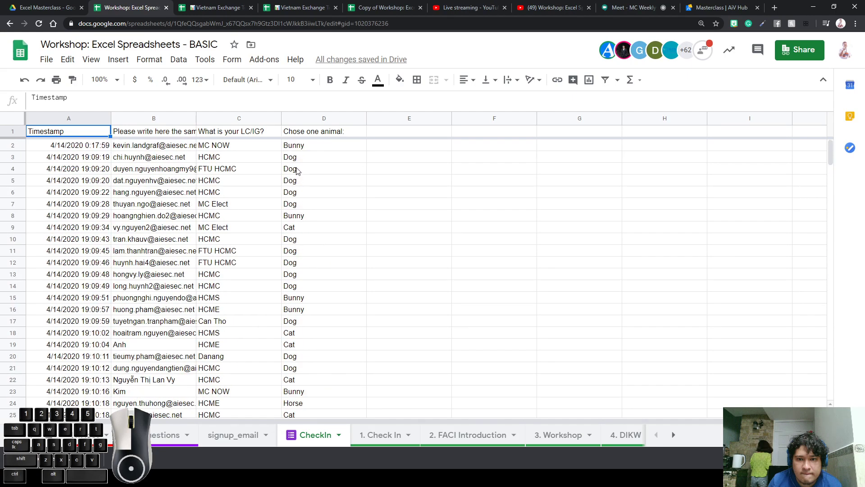
{"action": "left_click_drag", "start_coordinate": [298, 147], "coordinate": [317, 243]}
{"action": "left_click", "coordinate": [311, 301]}
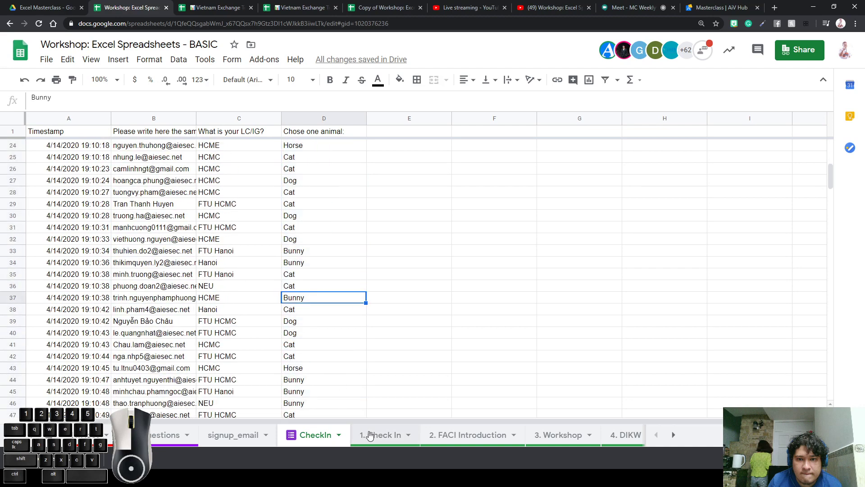
Break down the Team Cats formula: countif over CheckIn $D:$D with criterion "Cat"
{"action": "left_click", "coordinate": [377, 435]}
{"action": "left_click", "coordinate": [394, 171]}
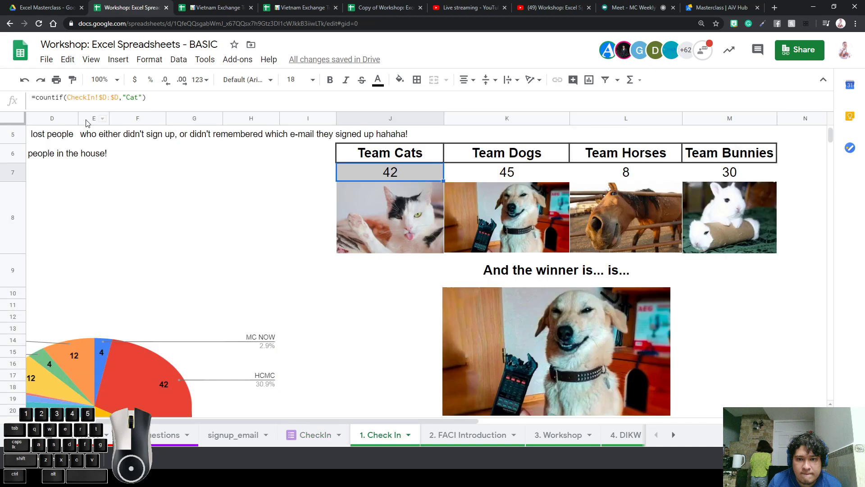
{"action": "left_click_drag", "start_coordinate": [64, 97], "coordinate": [37, 100]}
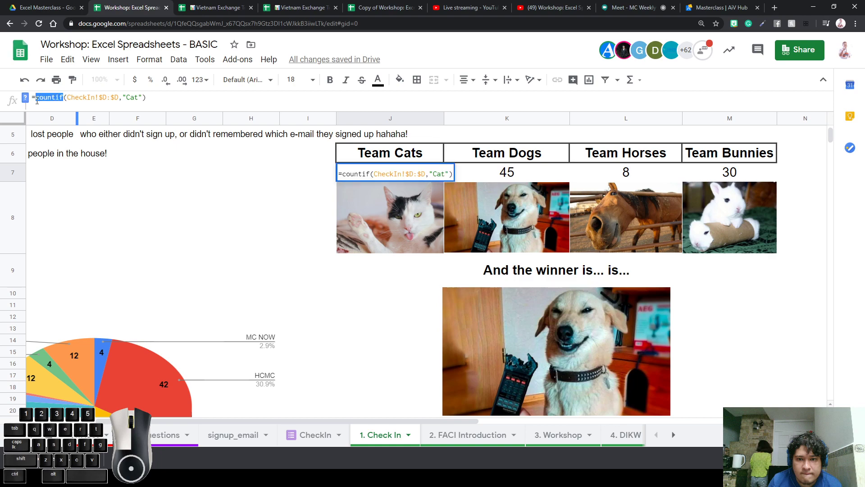
{"action": "left_click_drag", "start_coordinate": [100, 98], "coordinate": [119, 101]}
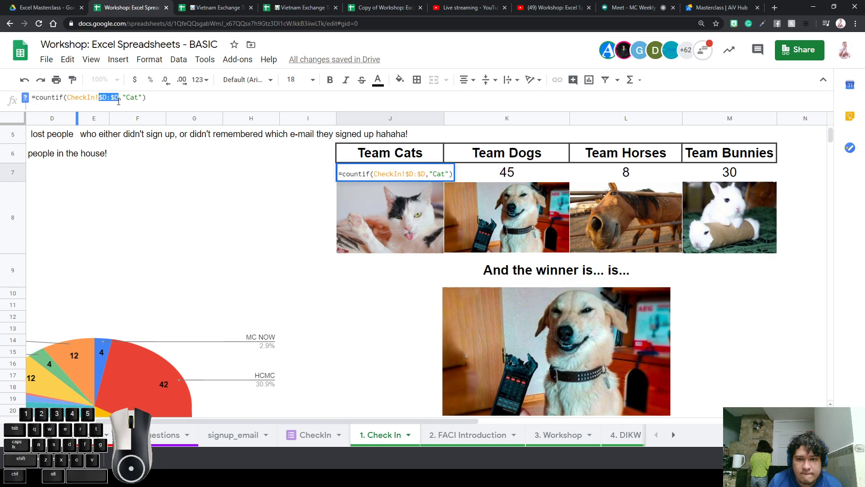
{"action": "double_click", "coordinate": [134, 102]}
Revisit CheckIn column D to review the animal choices being counted
{"action": "left_click", "coordinate": [296, 434]}
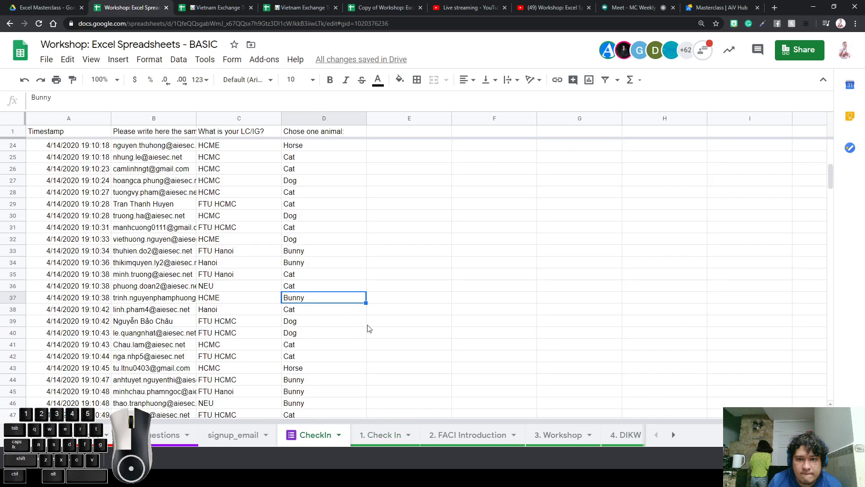
{"action": "left_click", "coordinate": [320, 121]}
{"action": "scroll", "coordinate": [343, 234], "scroll_direction": "up", "scroll_amount": 5}
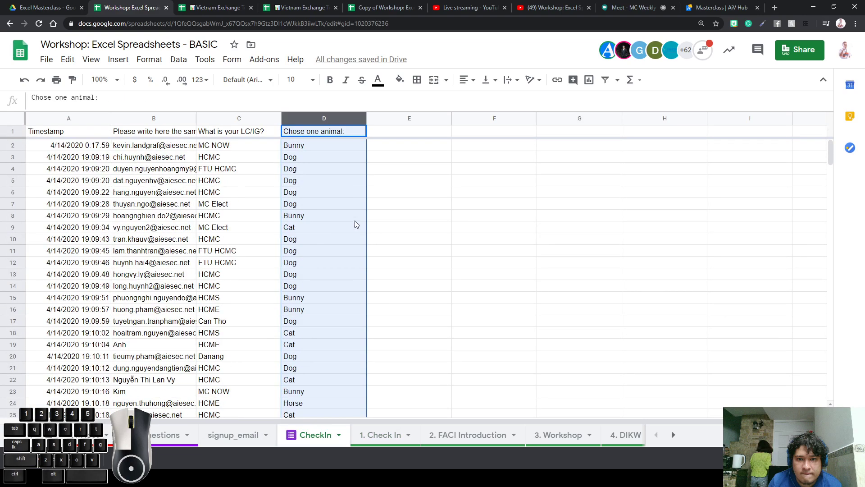
{"action": "scroll", "coordinate": [388, 260], "scroll_direction": "down", "scroll_amount": 20}
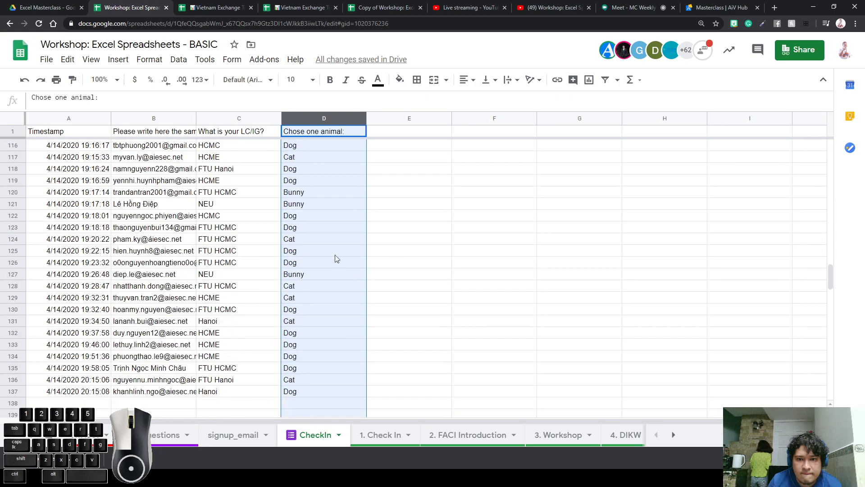
{"action": "left_click_drag", "start_coordinate": [324, 180], "coordinate": [300, 356]}
{"action": "left_click", "coordinate": [299, 312]}
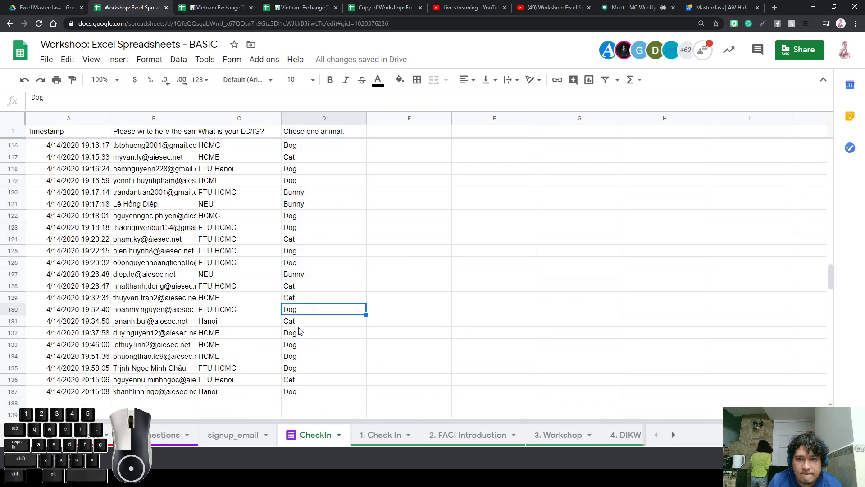
{"action": "left_click", "coordinate": [297, 326]}
Review the countif tallies for Team Cats, Dogs, Horses and Bunnies, then scroll to later sheets
{"action": "left_click", "coordinate": [381, 435]}
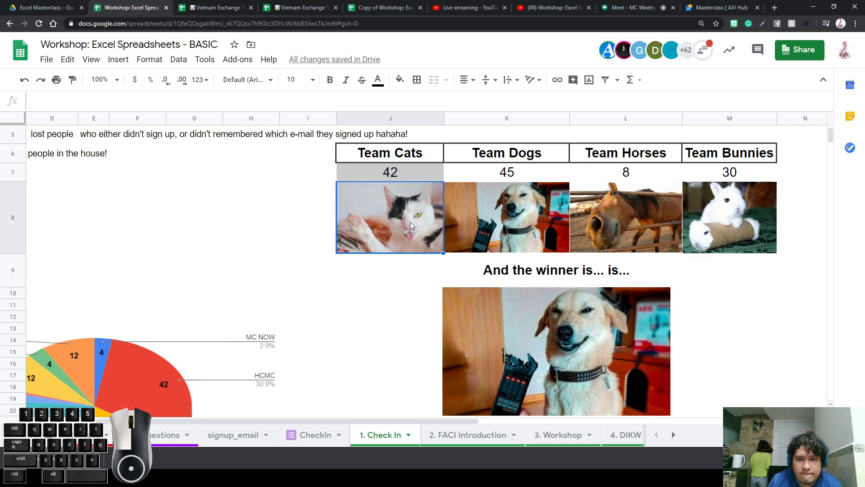
{"action": "left_click", "coordinate": [400, 174]}
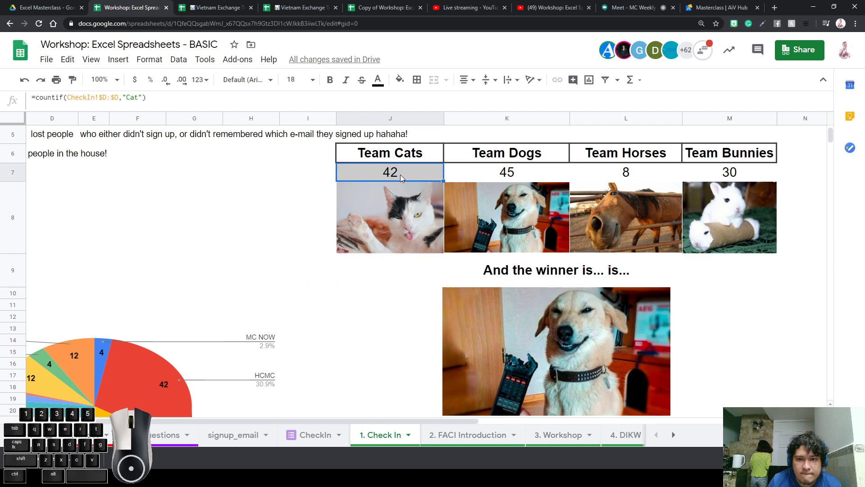
{"action": "double_click", "coordinate": [401, 174]}
{"action": "left_click", "coordinate": [358, 274]}
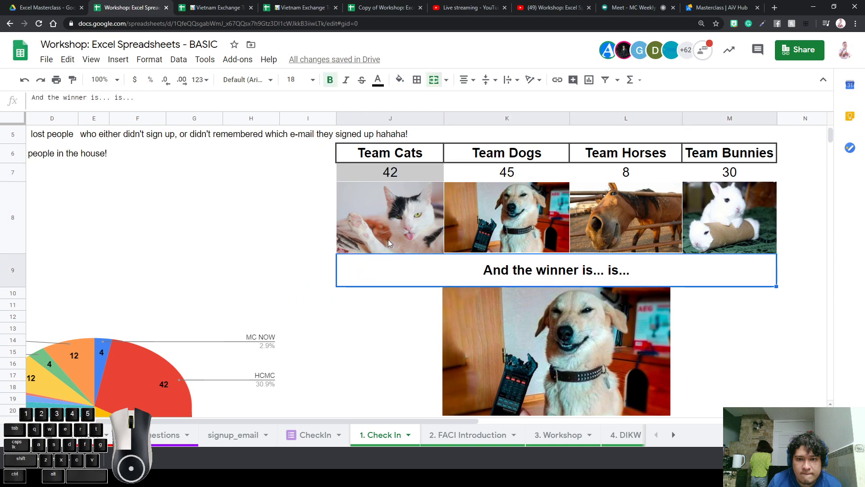
{"action": "left_click", "coordinate": [505, 173]}
{"action": "left_click", "coordinate": [623, 177]}
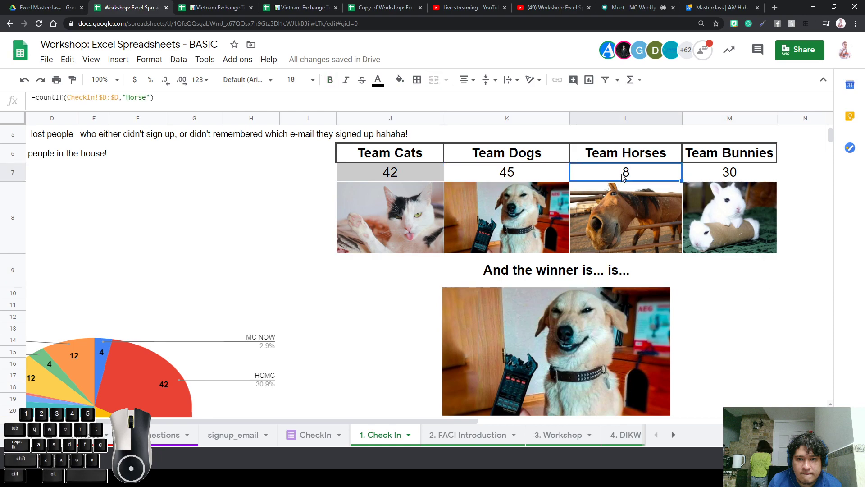
{"action": "left_click", "coordinate": [718, 176]}
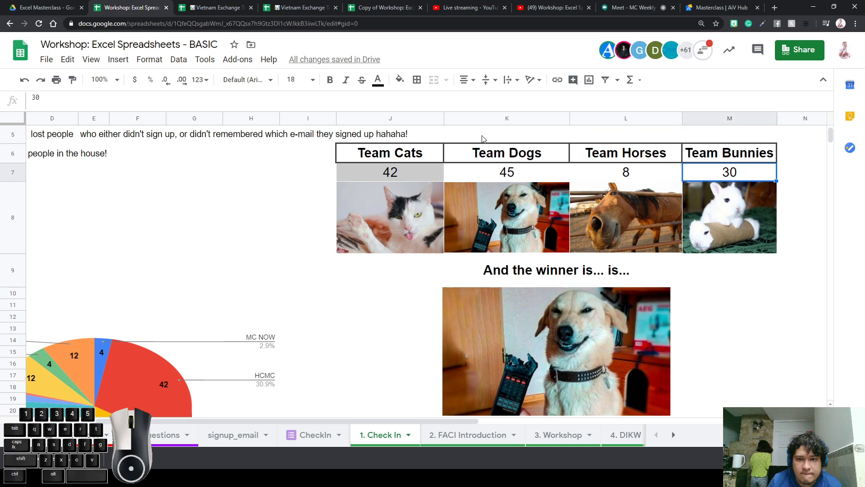
{"action": "left_click", "coordinate": [426, 175]}
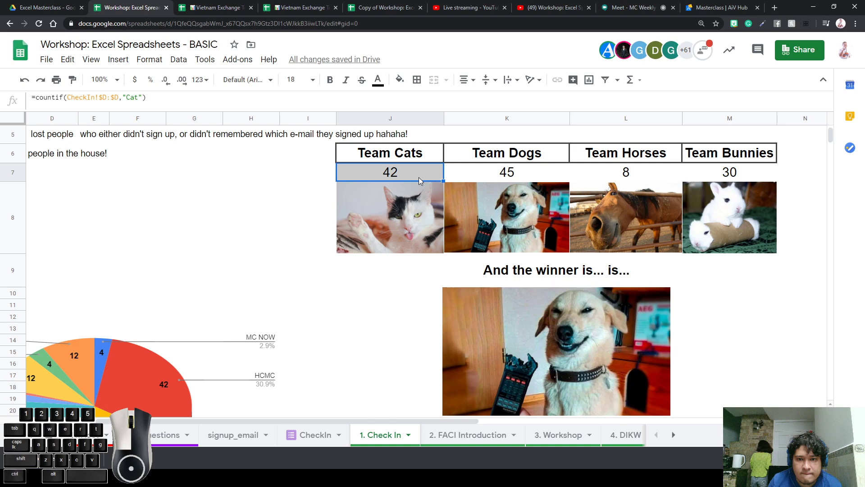
{"action": "left_click", "coordinate": [320, 198]}
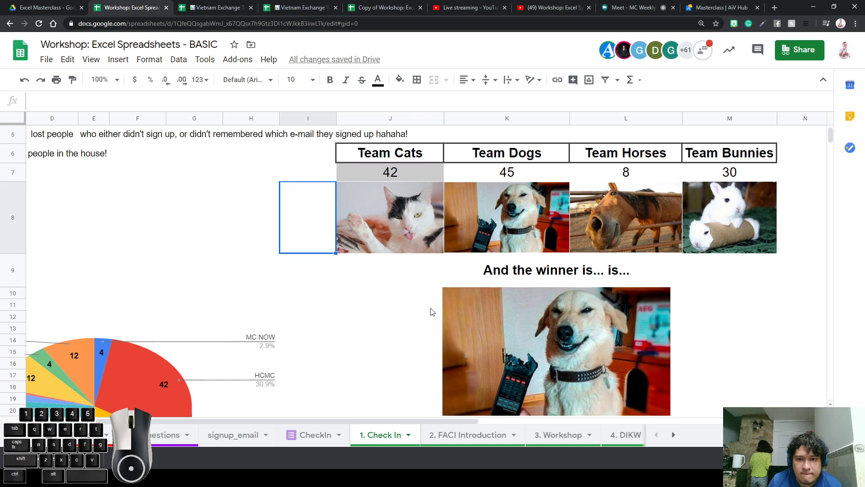
{"action": "left_click", "coordinate": [673, 434]}
{"action": "left_click", "coordinate": [673, 434]}
On the 9. Basic Formulas sheet, enter the heading 'Task' in cell I9
{"action": "left_click", "coordinate": [525, 439]}
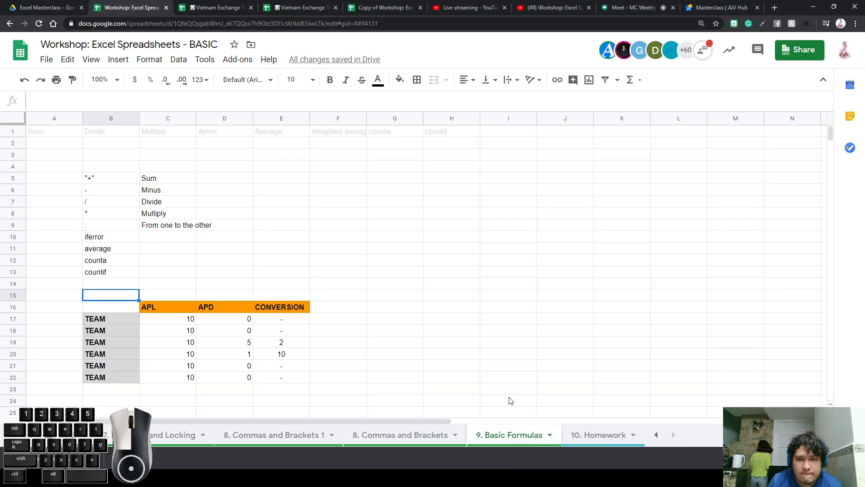
{"action": "left_click", "coordinate": [454, 269]}
{"action": "left_click", "coordinate": [507, 239]}
{"action": "left_click", "coordinate": [521, 201]}
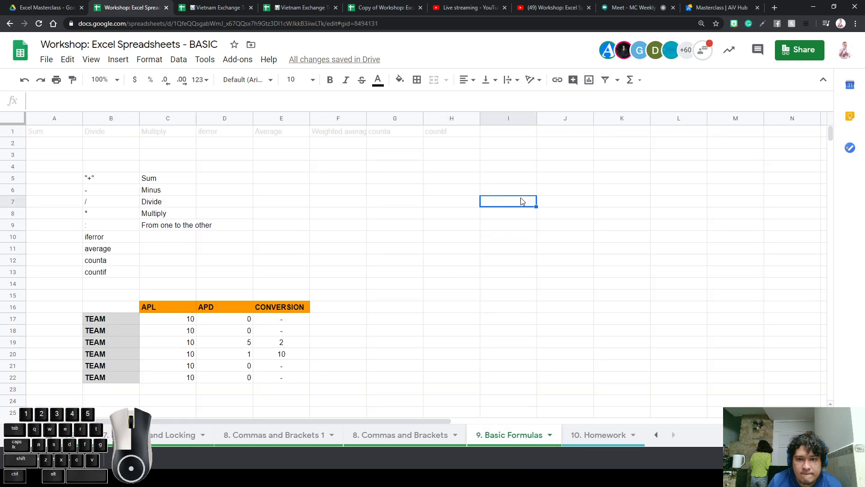
{"action": "double_click", "coordinate": [517, 200]}
{"action": "left_click", "coordinate": [490, 214]}
{"action": "left_click", "coordinate": [535, 249]}
{"action": "left_click", "coordinate": [492, 226]}
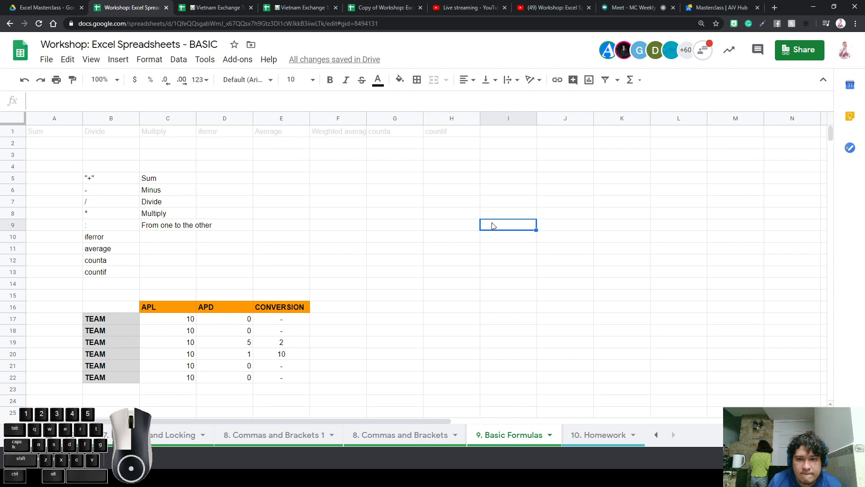
{"action": "type", "text": "Task"}
{"action": "key", "text": "Return"}
Copy the orange APL header style onto H9, I9 and J9, and widen column I
{"action": "left_click", "coordinate": [170, 312]}
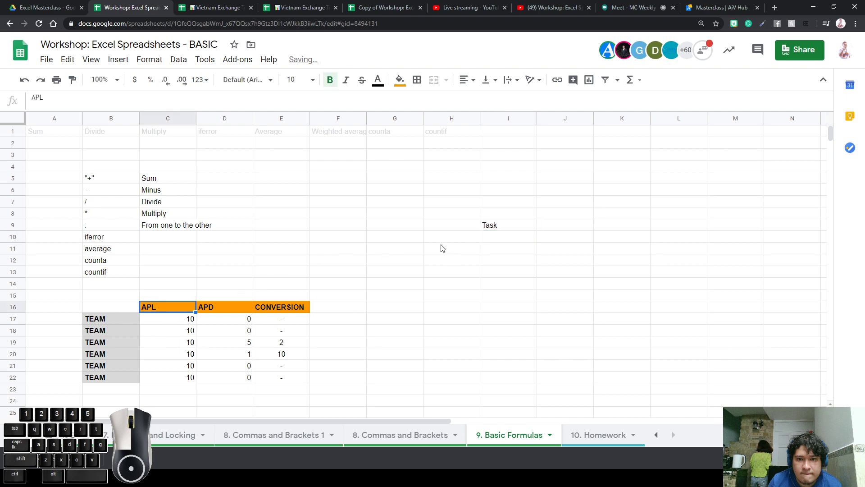
{"action": "key", "text": "ctrl+c"}
{"action": "left_click", "coordinate": [501, 226]}
{"action": "key", "text": "ctrl+v"}
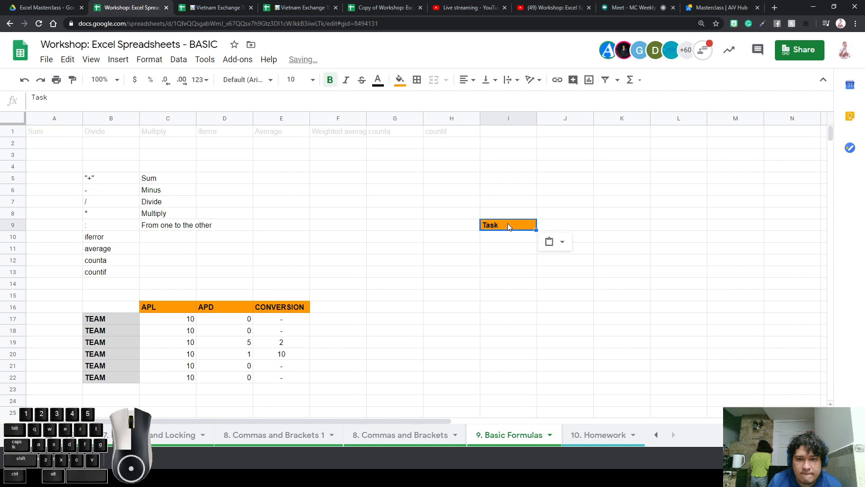
{"action": "key", "text": "Left"}
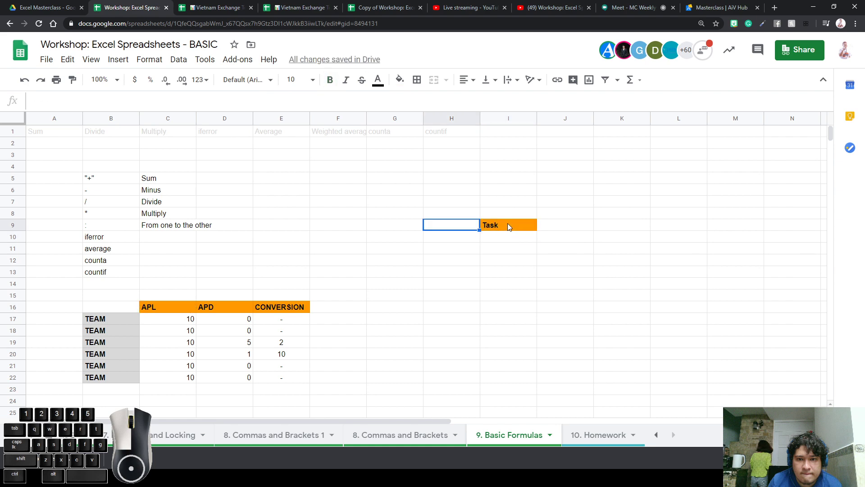
{"action": "key", "text": "ctrl+alt+v"}
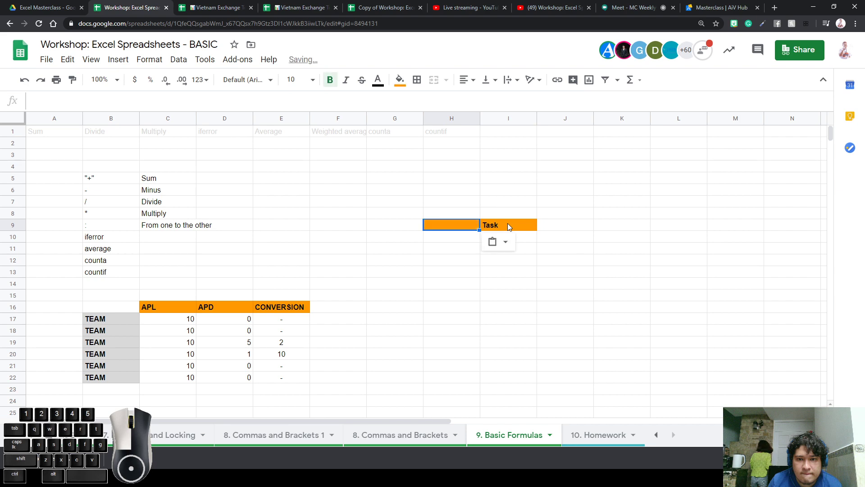
{"action": "key", "text": "Right"}
{"action": "key", "text": "Right"}
{"action": "key", "text": "ctrl+alt+v"}
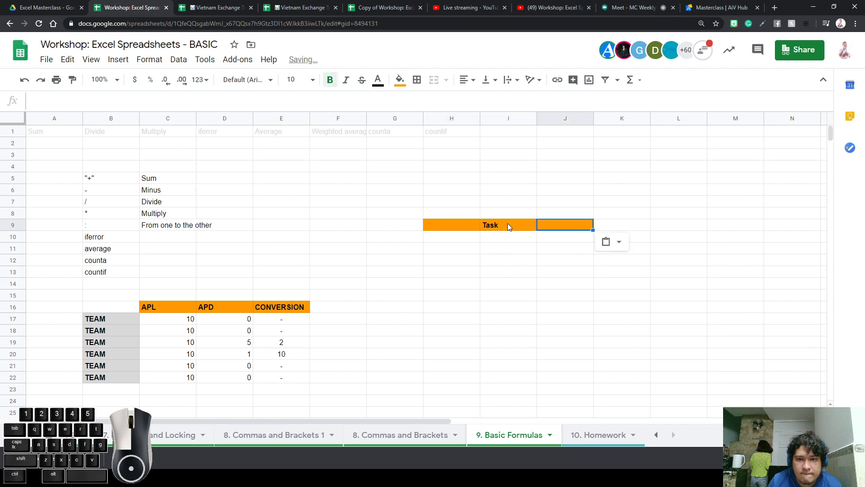
{"action": "left_click_drag", "start_coordinate": [536, 118], "coordinate": [577, 118]}
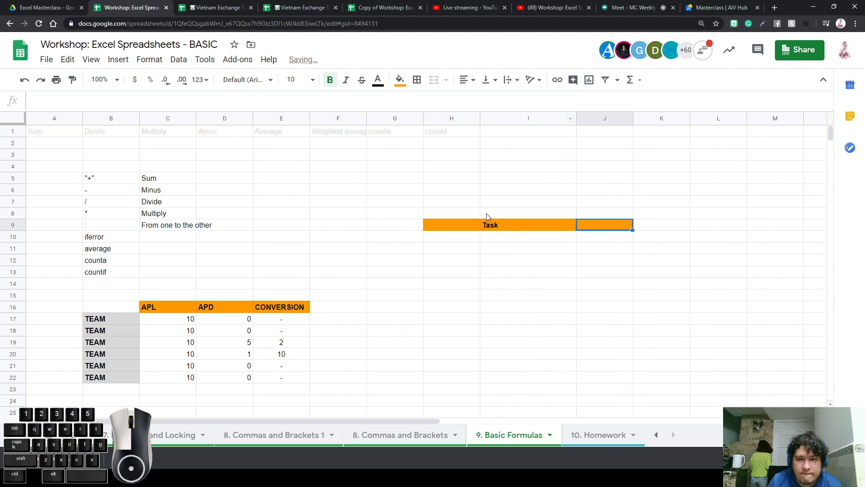
Add 'Member' and 'Status' headers, with statuses Done and Not done in J10:J11
{"action": "left_click", "coordinate": [477, 228]}
{"action": "type", "text": "Member"}
{"action": "key", "text": "Tab"}
{"action": "key", "text": "Tab"}
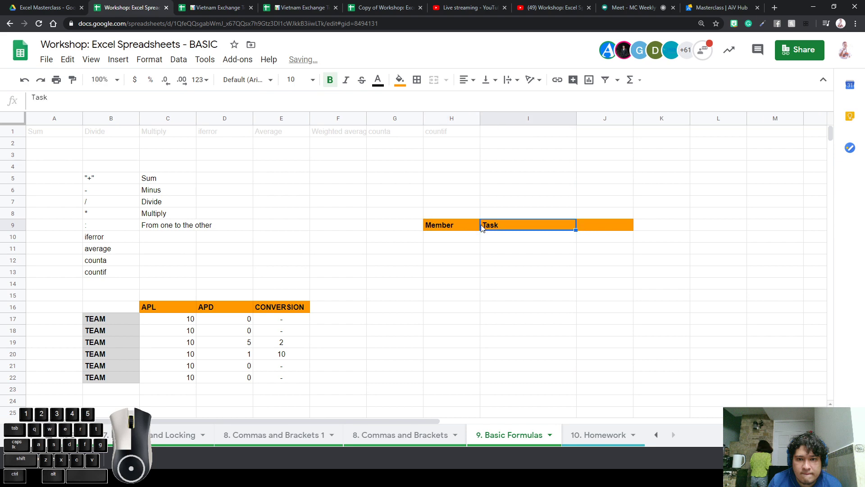
{"action": "type", "text": "Status"}
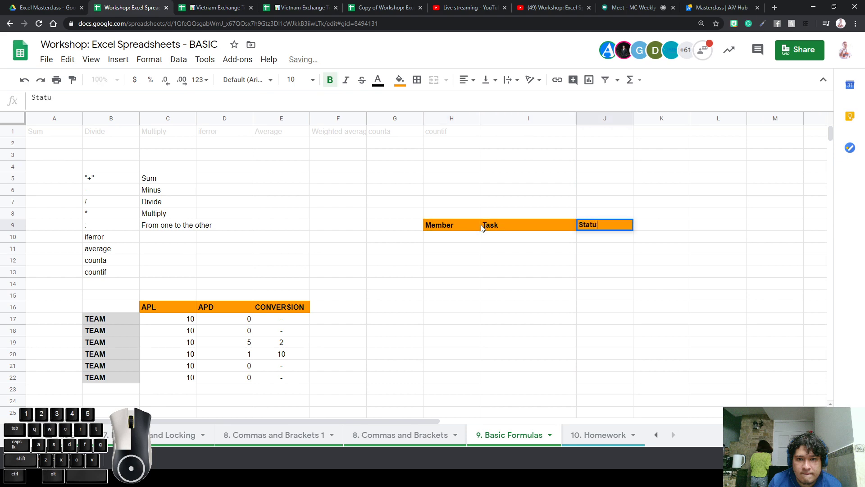
{"action": "key", "text": "Return"}
{"action": "type", "text": "Done"}
{"action": "key", "text": "Return"}
{"action": "type", "text": "Not done"}
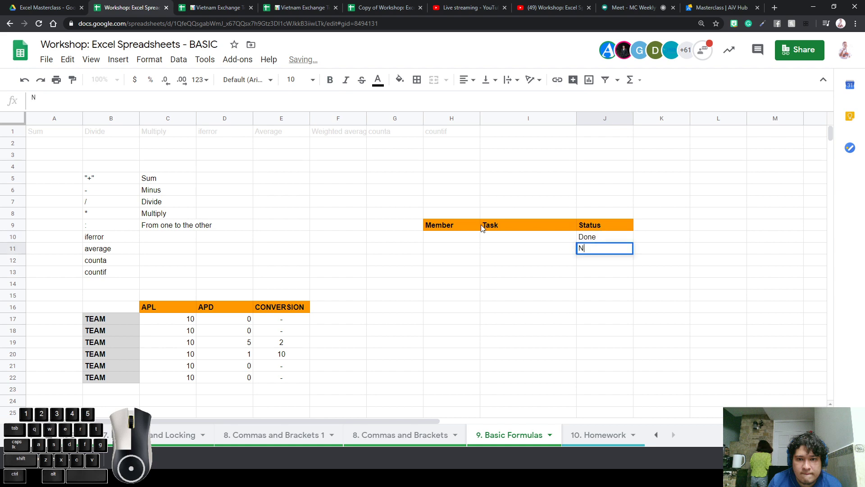
{"action": "key", "text": "Return"}
Enter the tasks 'Call someone' and 'Fill in something' in I10:I11
{"action": "key", "text": "Up"}
{"action": "key", "text": "Up"}
{"action": "key", "text": "Left"}
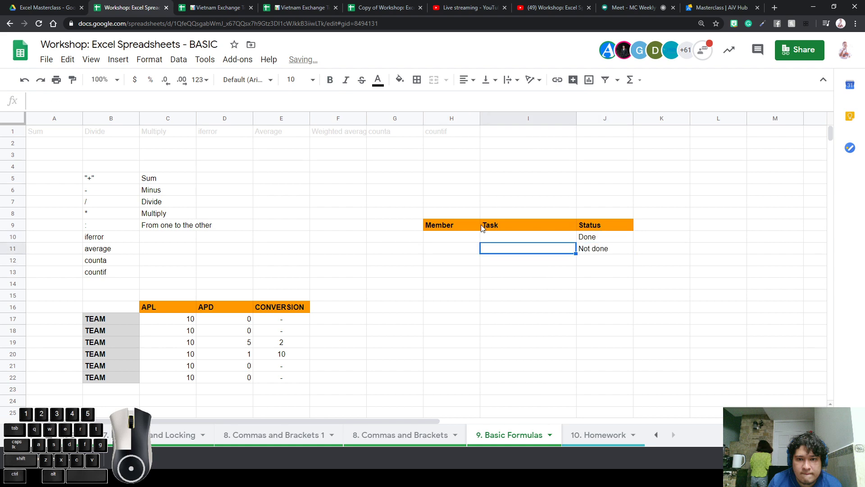
{"action": "type", "text": "Call someone"}
{"action": "key", "text": "Return"}
{"action": "type", "text": "Fiull"}
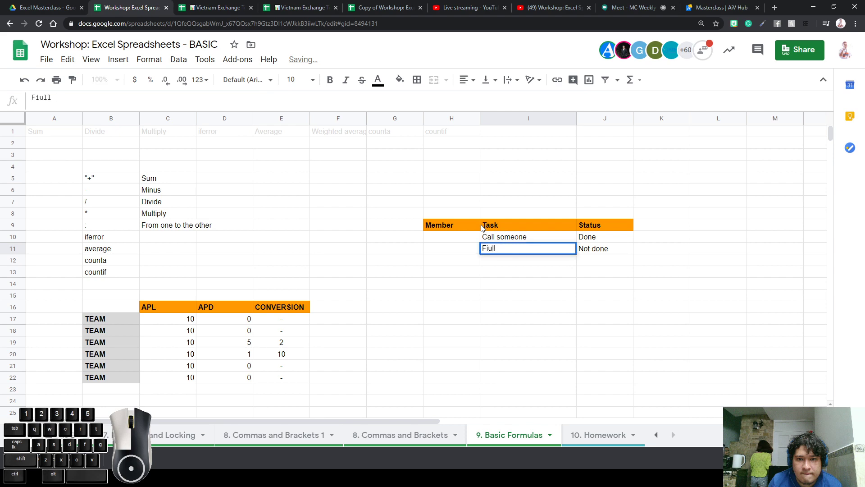
{"action": "key", "text": "BackSpace"}
{"action": "key", "text": "BackSpace"}
{"action": "key", "text": "BackSpace"}
{"action": "type", "text": "ll in something"}
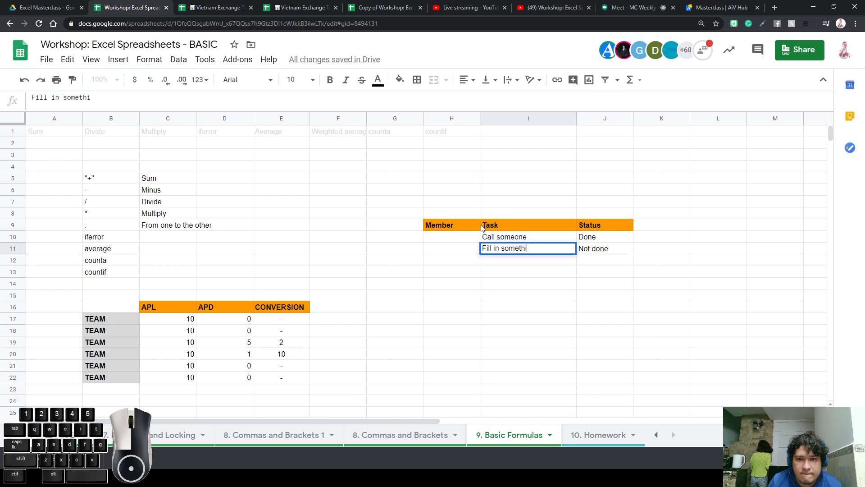
{"action": "key", "text": "Return"}
Enter the two members' names in H10:H11
{"action": "key", "text": "Up"}
{"action": "key", "text": "Up"}
{"action": "key", "text": "Left"}
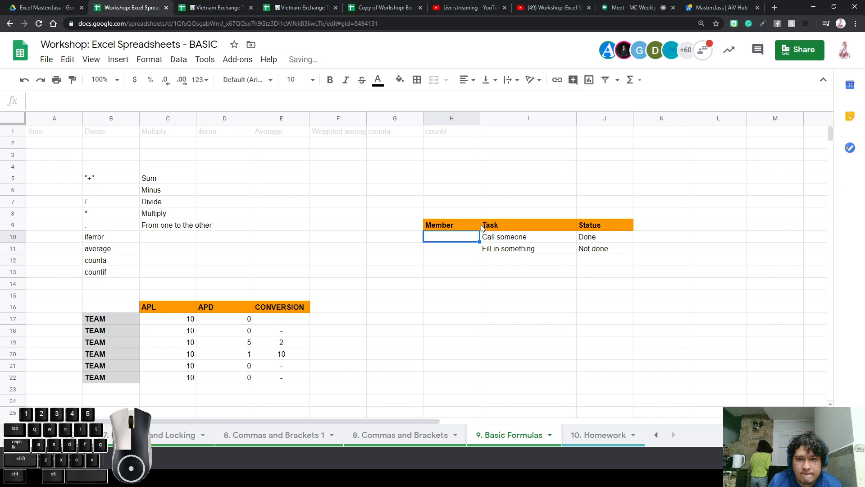
{"action": "type", "text": "Kim"}
{"action": "key", "text": "Return"}
{"action": "type", "text": "Arti"}
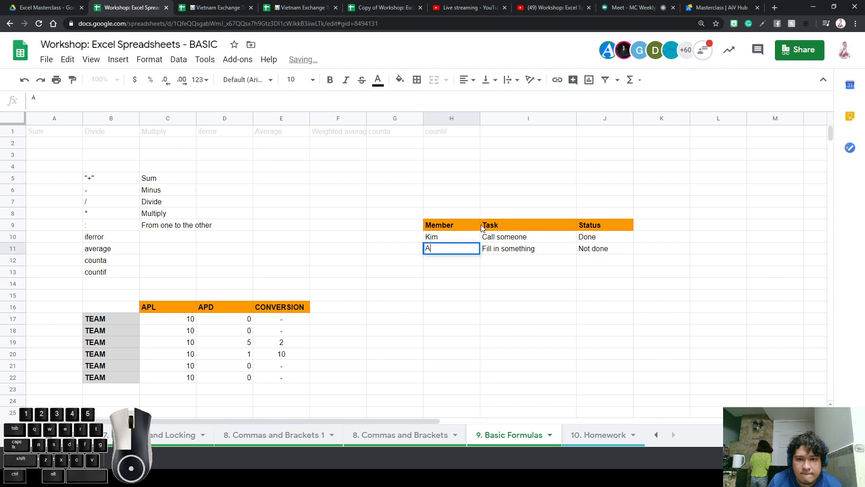
{"action": "key", "text": "Return"}
{"action": "key", "text": "Up"}
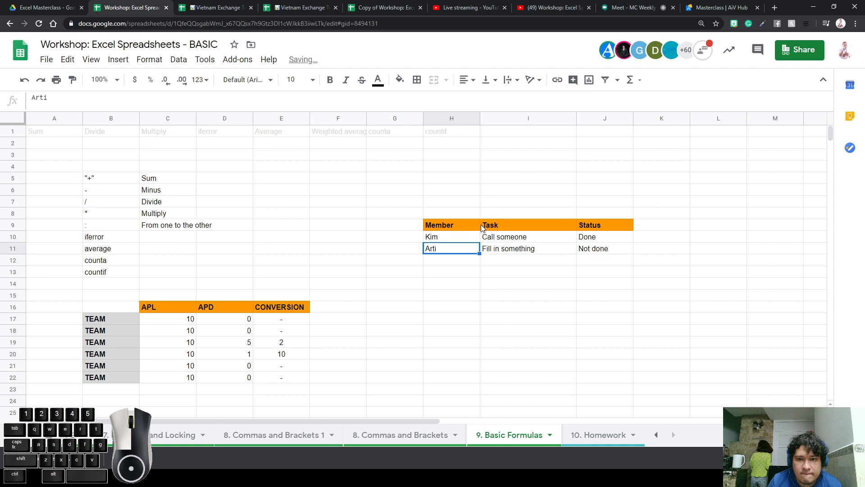
Fill the two sample rows down the table through row 25
{"action": "left_click", "coordinate": [525, 249]}
{"action": "left_click", "coordinate": [616, 269]}
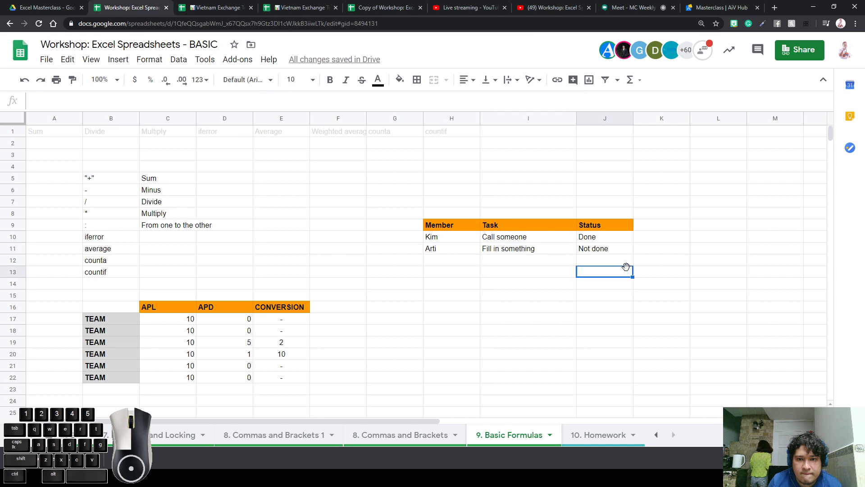
{"action": "left_click_drag", "start_coordinate": [476, 235], "coordinate": [631, 414]}
{"action": "left_click", "coordinate": [723, 321]}
{"action": "scroll", "coordinate": [721, 331], "scroll_direction": "down", "scroll_amount": 3}
{"action": "scroll", "coordinate": [720, 338], "scroll_direction": "up", "scroll_amount": 3}
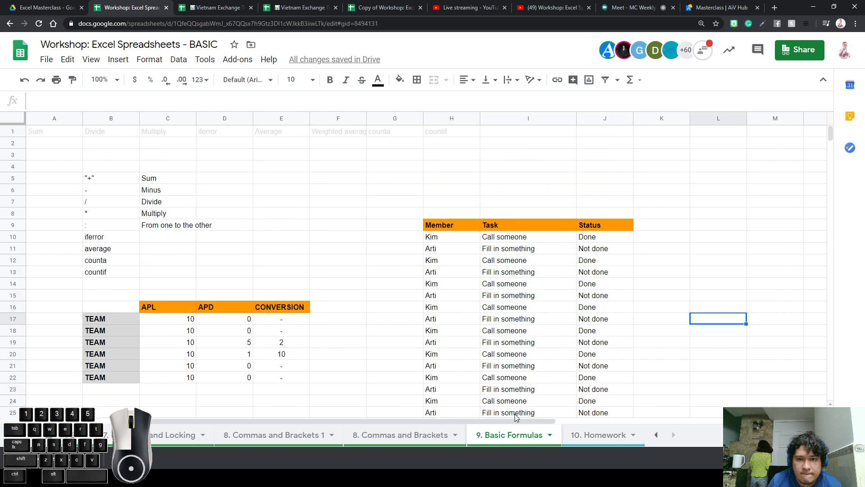
{"action": "left_click", "coordinate": [670, 345]}
{"action": "left_click", "coordinate": [665, 319]}
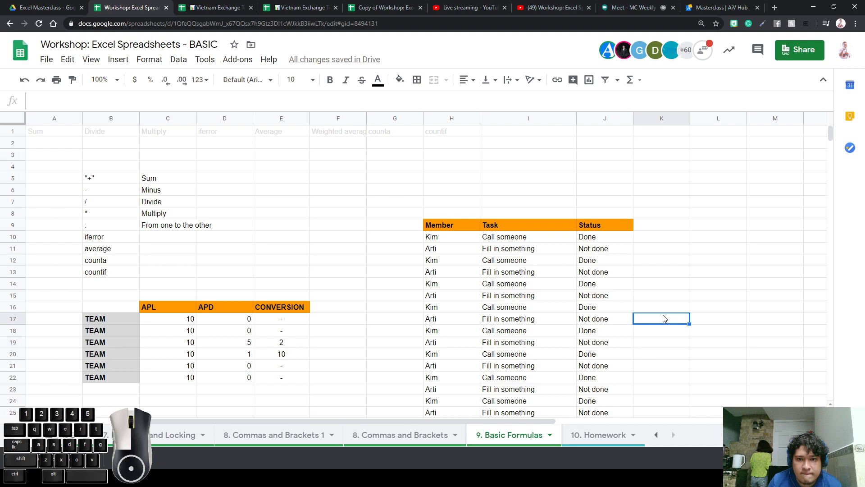
{"action": "key", "text": "Right"}
{"action": "key", "text": "Right"}
{"action": "key", "text": "Right"}
{"action": "key", "text": "Right"}
{"action": "key", "text": "Left"}
{"action": "key", "text": "Left"}
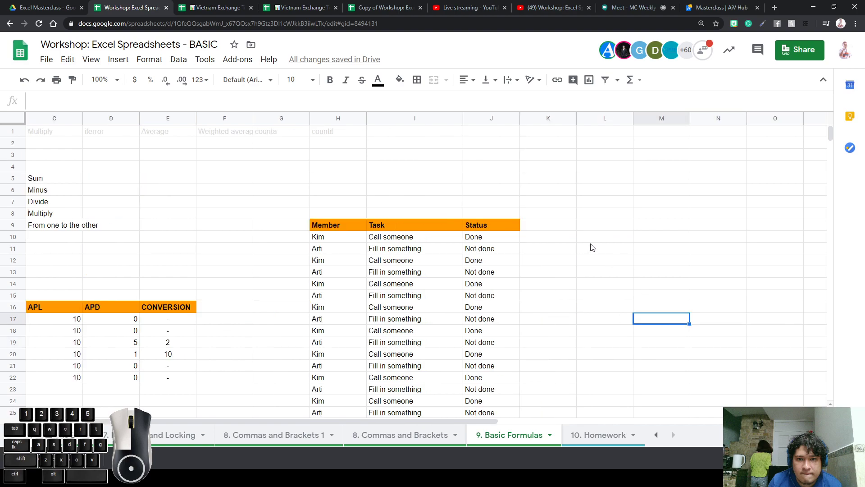
{"action": "left_click", "coordinate": [587, 228]}
{"action": "left_click", "coordinate": [565, 248]}
Enter =countif(J10:J25,"Done") in L10, which returns 8
{"action": "left_click", "coordinate": [593, 241]}
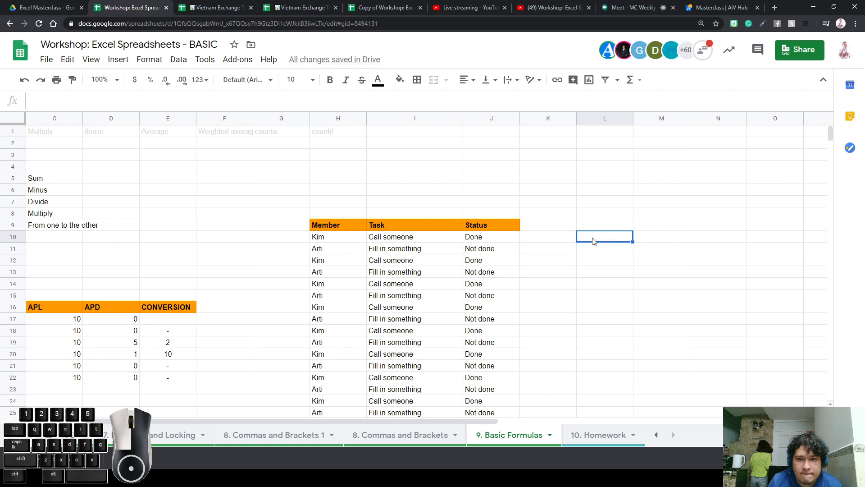
{"action": "type", "text": "="}
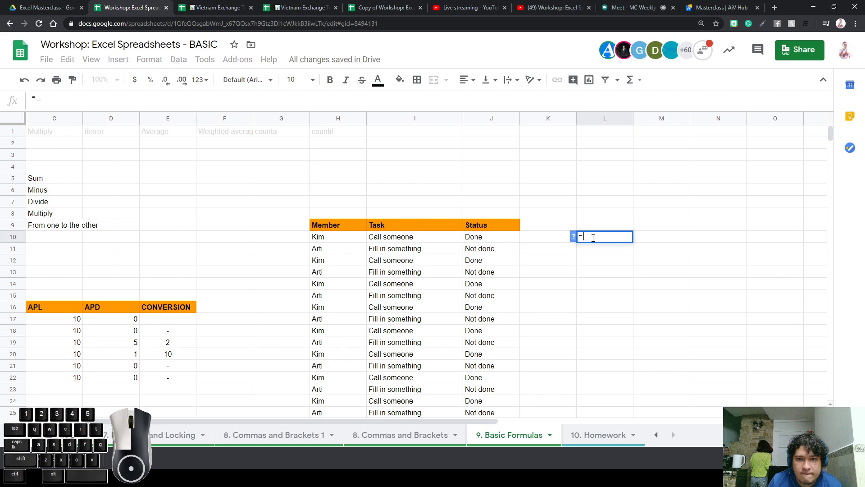
{"action": "type", "text": "count"}
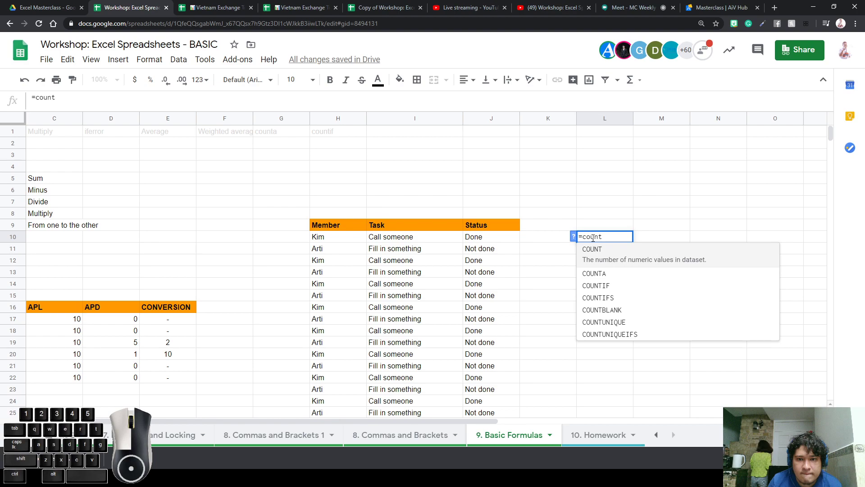
{"action": "type", "text": "if("}
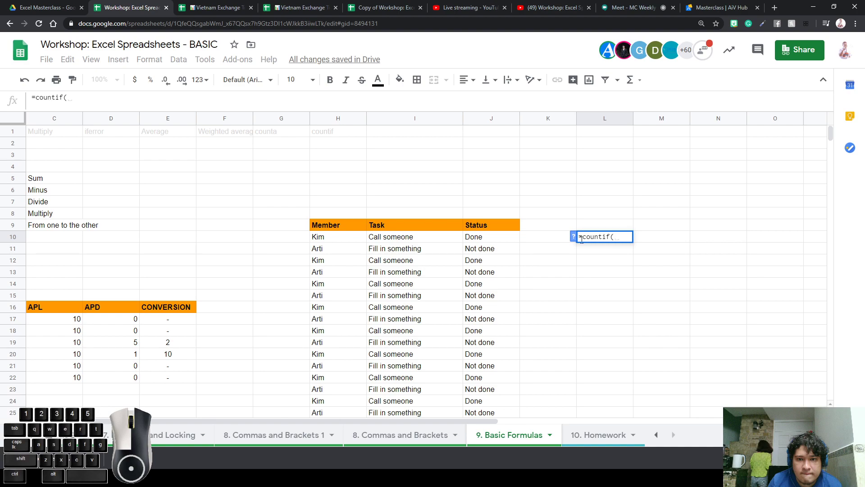
{"action": "mouse_move", "coordinate": [480, 238]}
{"action": "left_mouse_down"}
{"action": "mouse_move", "coordinate": [489, 406]}
{"action": "mouse_move", "coordinate": [488, 230]}
{"action": "left_mouse_up"}
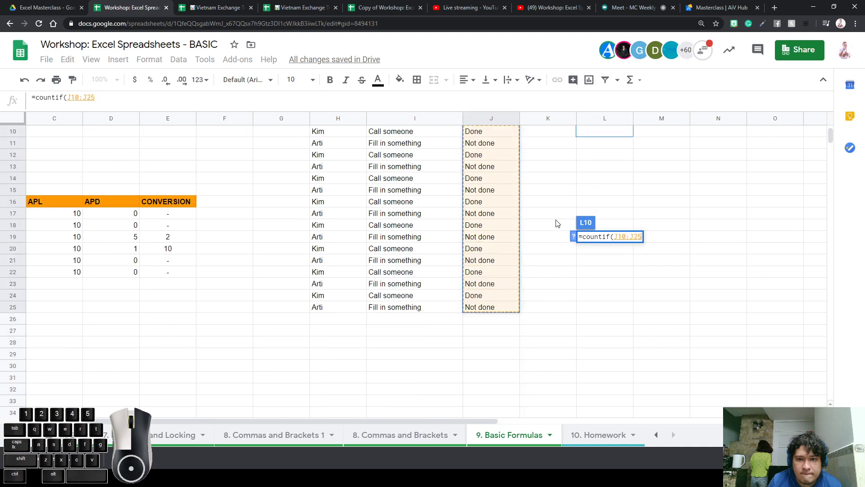
{"action": "type", "text": ","}
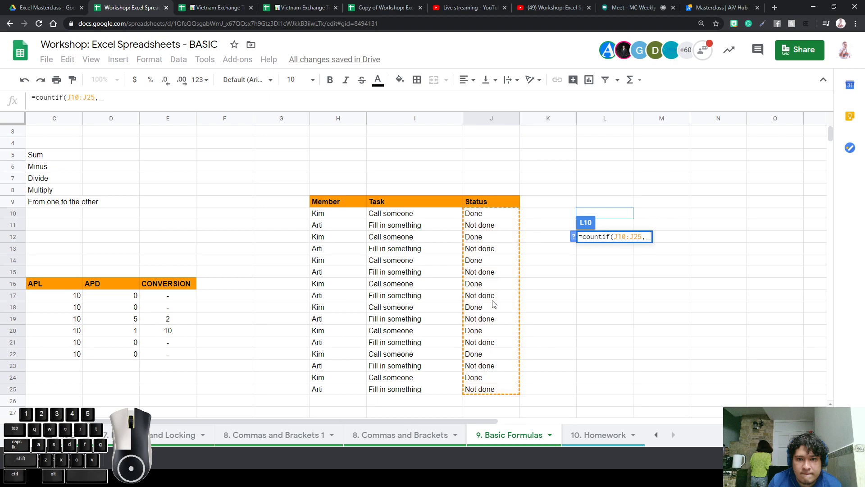
{"action": "type", "text": "\""}
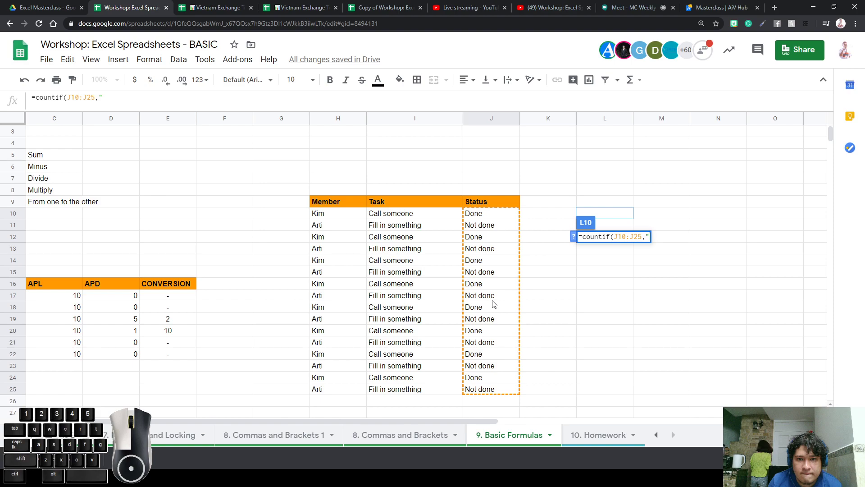
{"action": "type", "text": "Done\""}
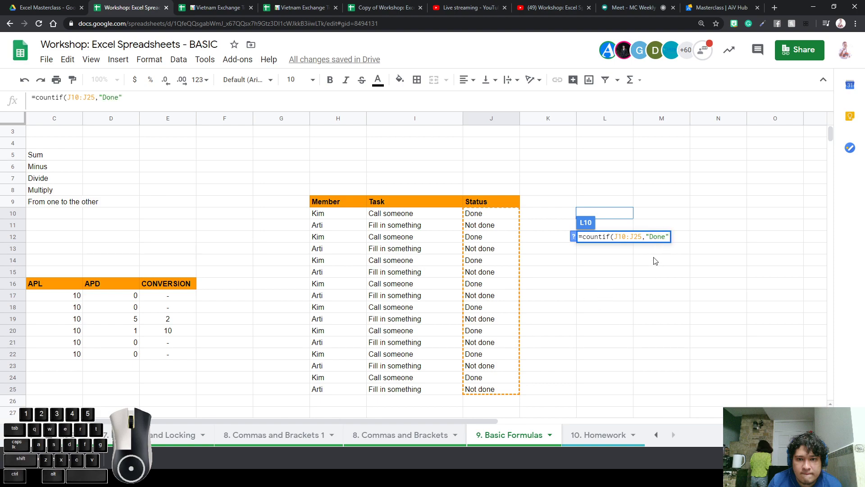
{"action": "key", "text": "ctrl+plus"}
{"action": "key", "text": "ctrl+plus"}
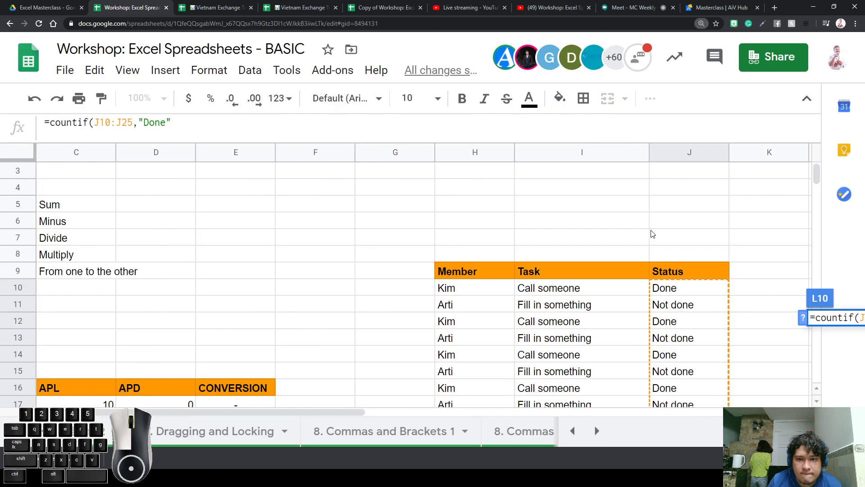
{"action": "key", "text": "Left"}
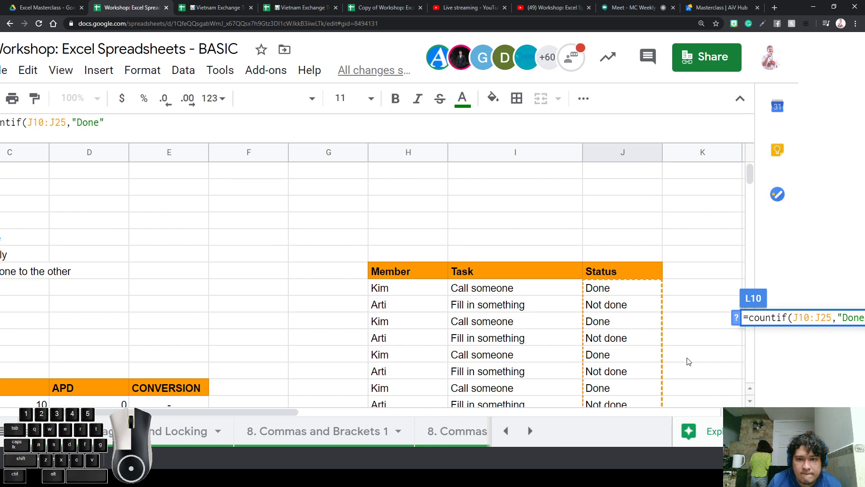
{"action": "key", "text": "Return"}
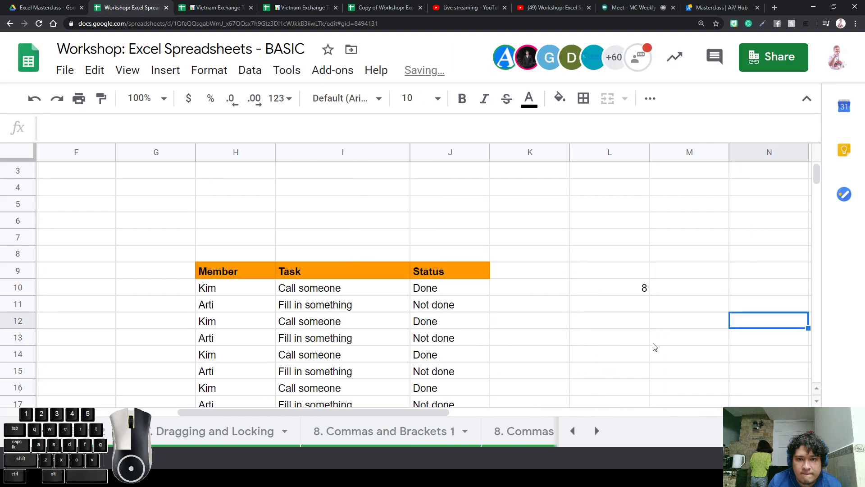
Reopen L10's formula to check the "Done" criterion, leaving it unchanged
{"action": "left_click", "coordinate": [626, 292]}
{"action": "double_click", "coordinate": [628, 295]}
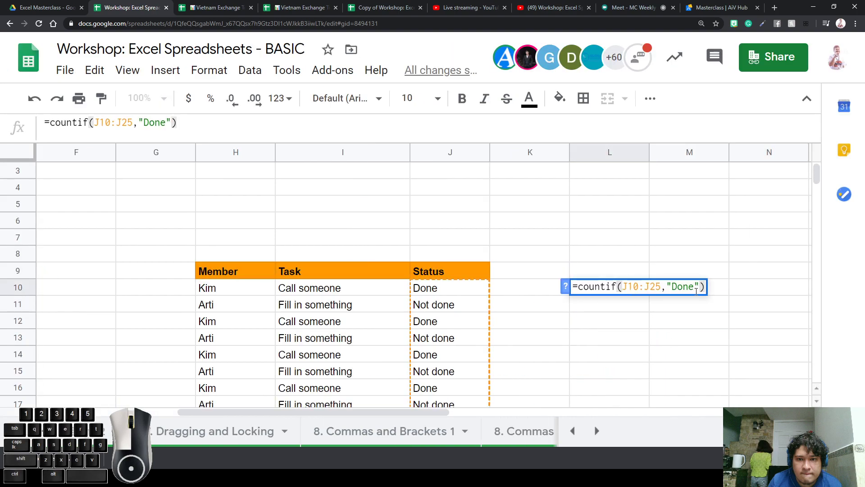
{"action": "left_click", "coordinate": [701, 287]}
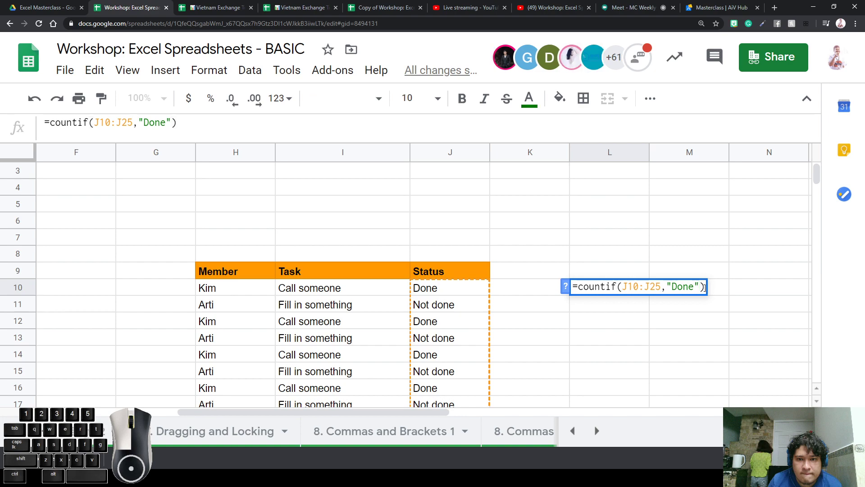
{"action": "left_click", "coordinate": [662, 324]}
{"action": "left_click", "coordinate": [627, 290]}
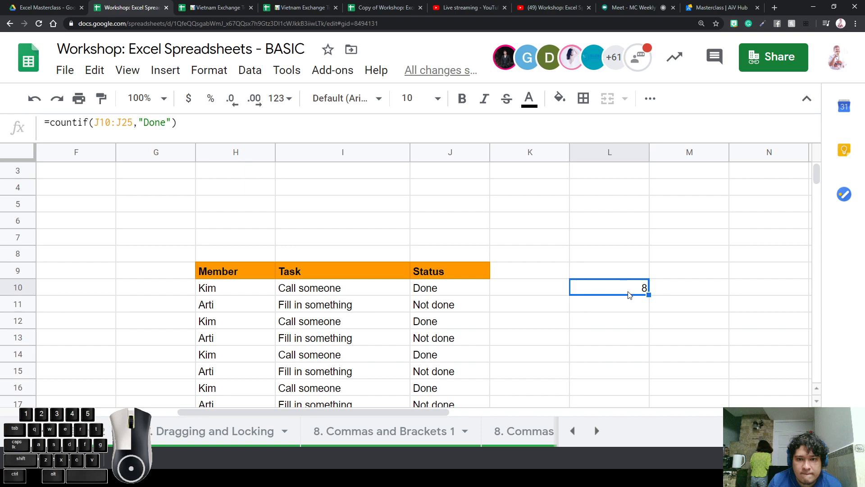
{"action": "left_click", "coordinate": [622, 309]}
Enter =countif(J10:J25,"Not Done") in L11
{"action": "type", "text": "="}
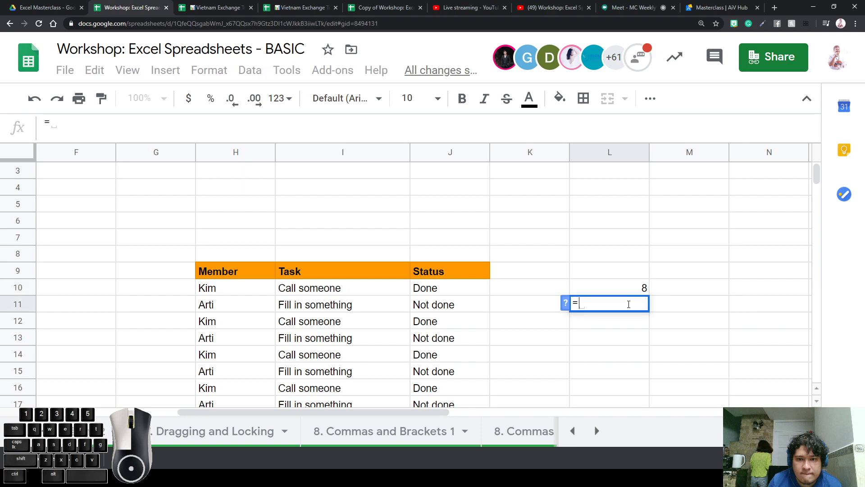
{"action": "type", "text": "countif("}
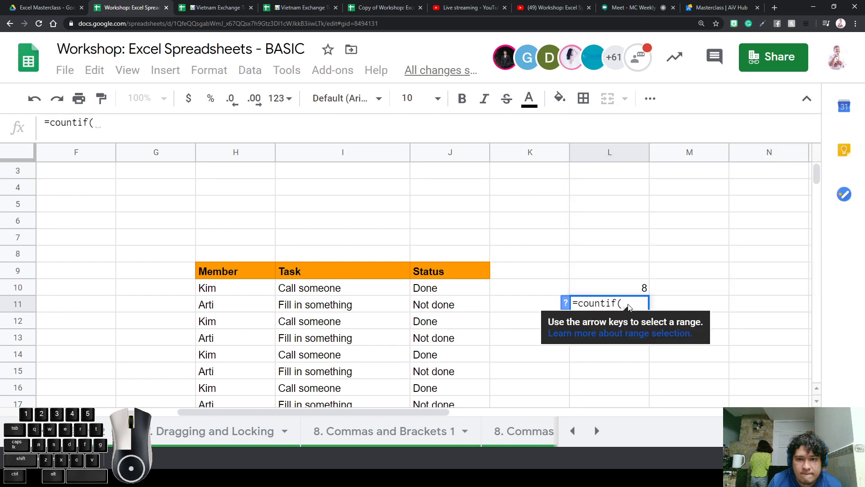
{"action": "left_click_drag", "start_coordinate": [465, 288], "coordinate": [463, 369]}
{"action": "scroll", "coordinate": [638, 396], "scroll_direction": "up", "scroll_amount": 3}
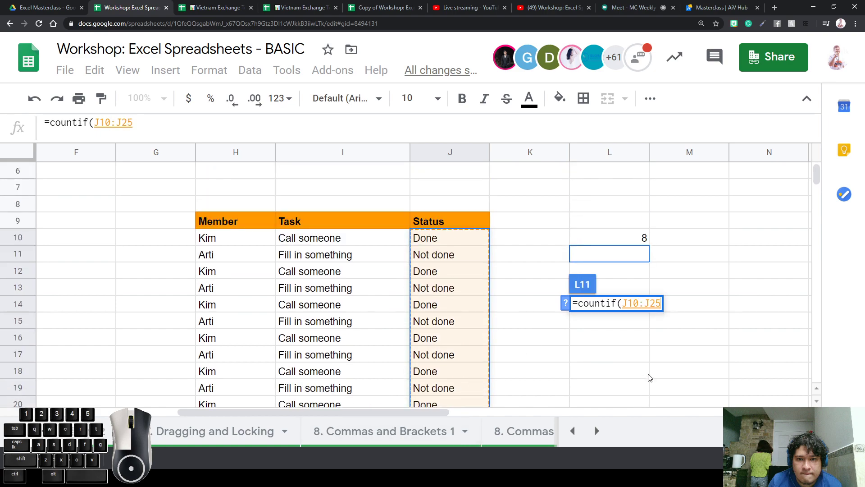
{"action": "type", "text": ","}
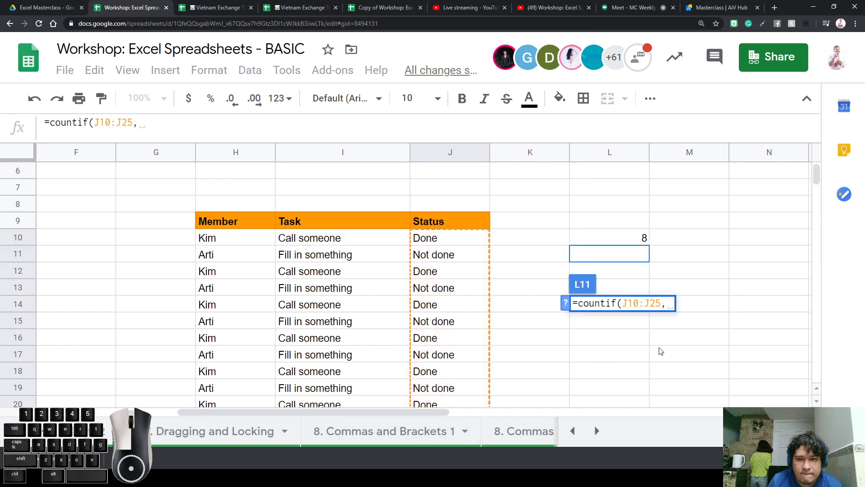
{"action": "key", "text": "BackSpace"}
{"action": "type", "text": "\""}
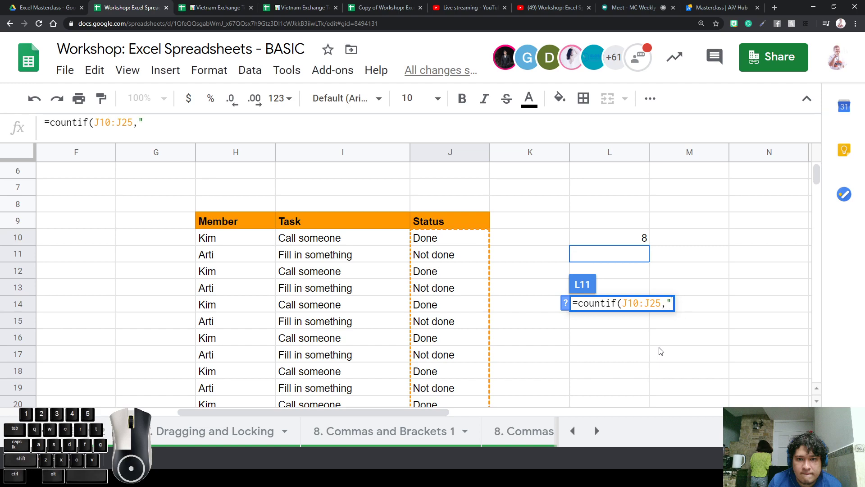
{"action": "type", "text": "Not done"}
{"action": "key", "text": "BackSpace"}
{"action": "key", "text": "BackSpace"}
{"action": "key", "text": "BackSpace"}
{"action": "key", "text": "BackSpace"}
{"action": "type", "text": "Do"}
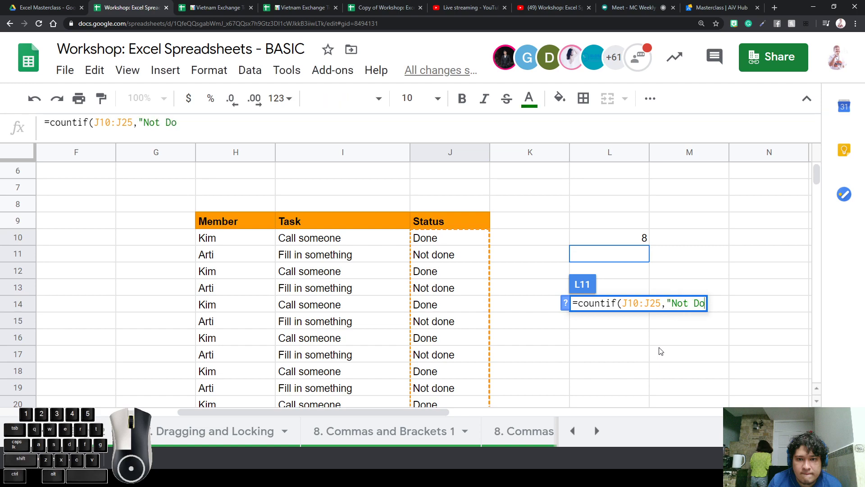
{"action": "type", "text": "nw"}
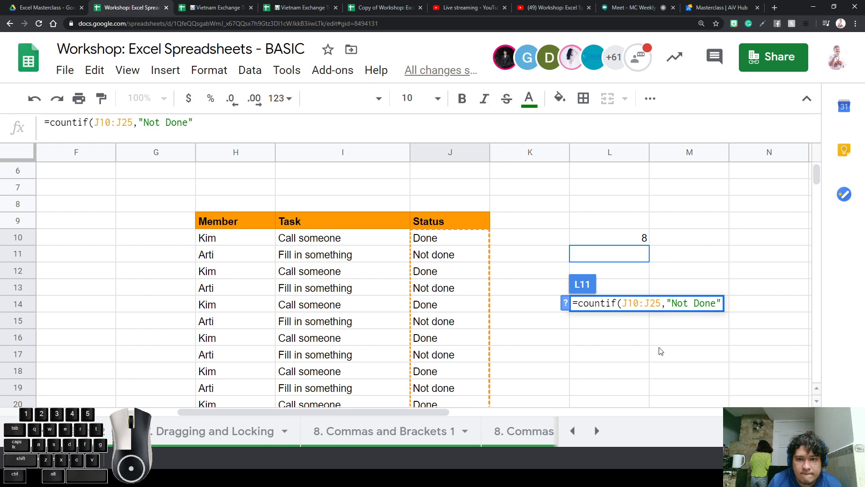
{"action": "type", "text": ")"}
{"action": "key", "text": "Return"}
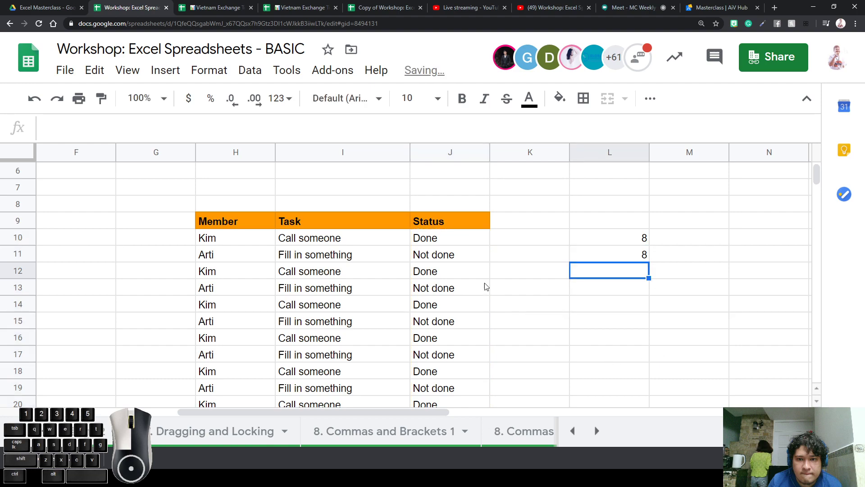
Copy Not done from J25 into J24, so the counts become 7 Done and 9 Not Done
{"action": "scroll", "coordinate": [470, 292], "scroll_direction": "down", "scroll_amount": 3}
{"action": "left_click", "coordinate": [436, 374]}
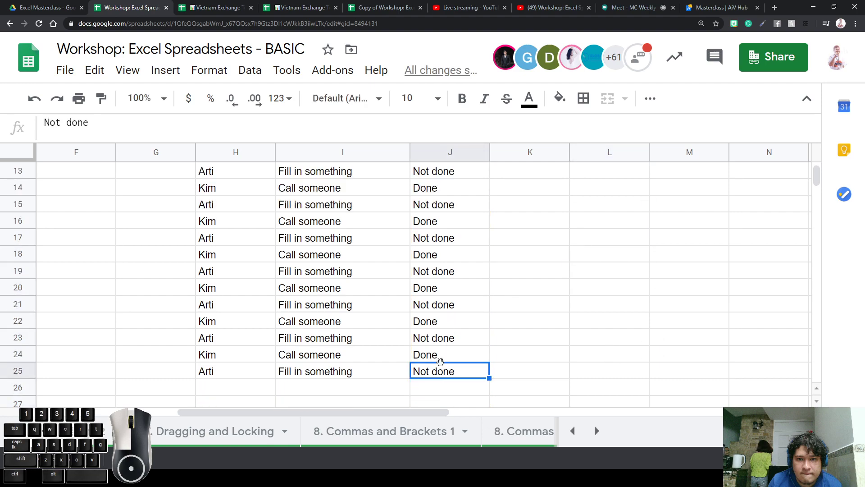
{"action": "key", "text": "ctrl+c"}
{"action": "left_click", "coordinate": [441, 356]}
{"action": "key", "text": "ctrl+v"}
{"action": "scroll", "coordinate": [547, 300], "scroll_direction": "up", "scroll_amount": 4}
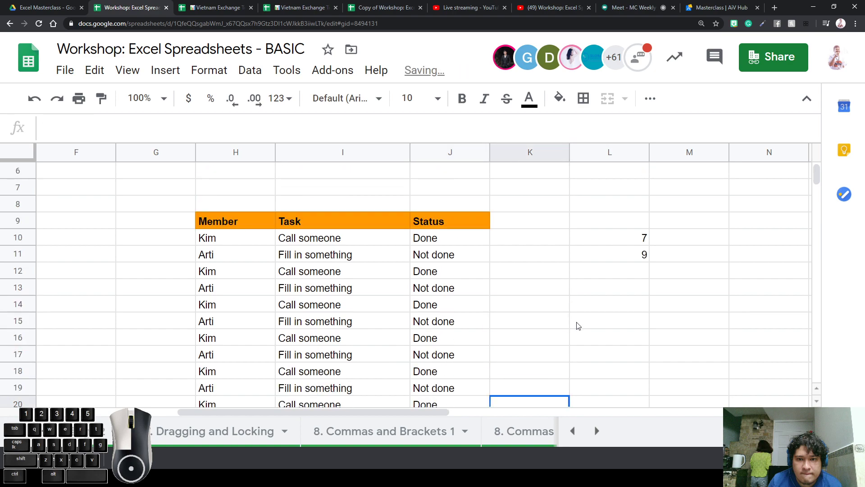
{"action": "left_click", "coordinate": [640, 338]}
{"action": "left_click", "coordinate": [644, 321]}
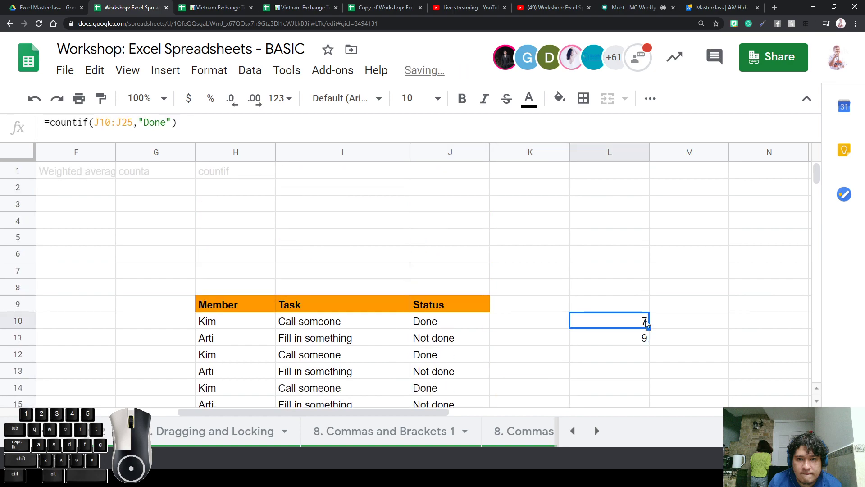
{"action": "left_click", "coordinate": [632, 341]}
{"action": "scroll", "coordinate": [581, 395], "scroll_direction": "down", "scroll_amount": 1}
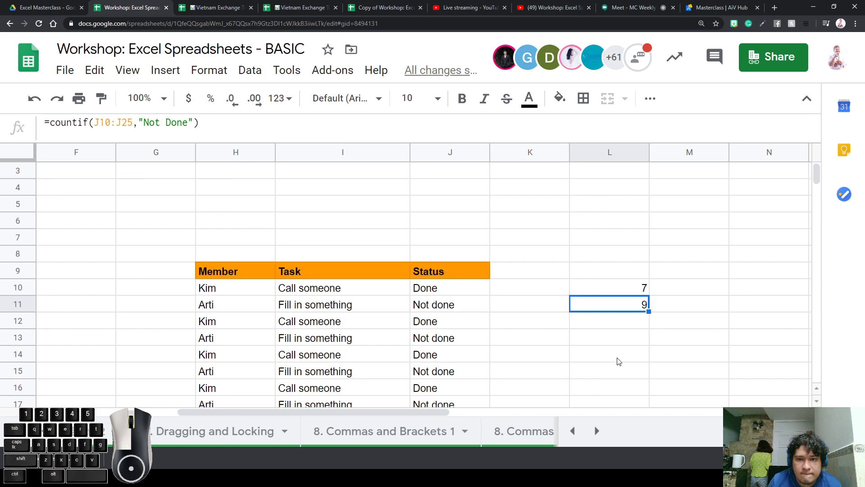
{"action": "left_click", "coordinate": [630, 323]}
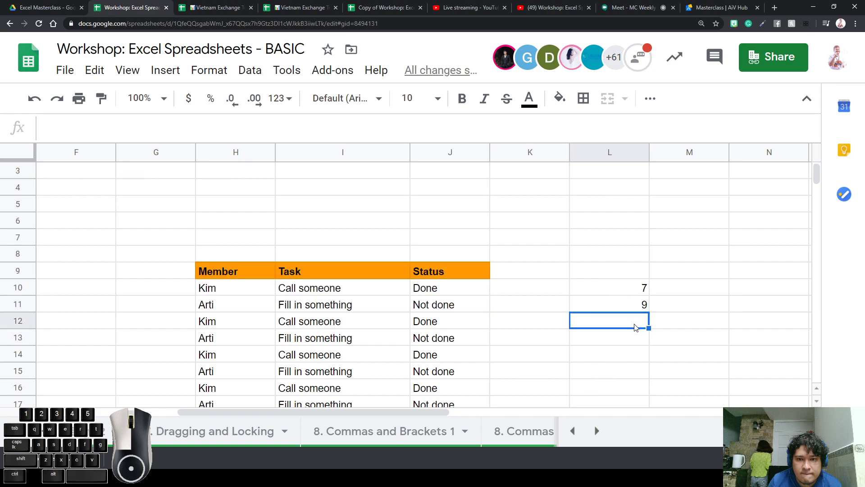
Enter =counta(J10:J25) in L12, which returns 16, and review the formula
{"action": "type", "text": "="}
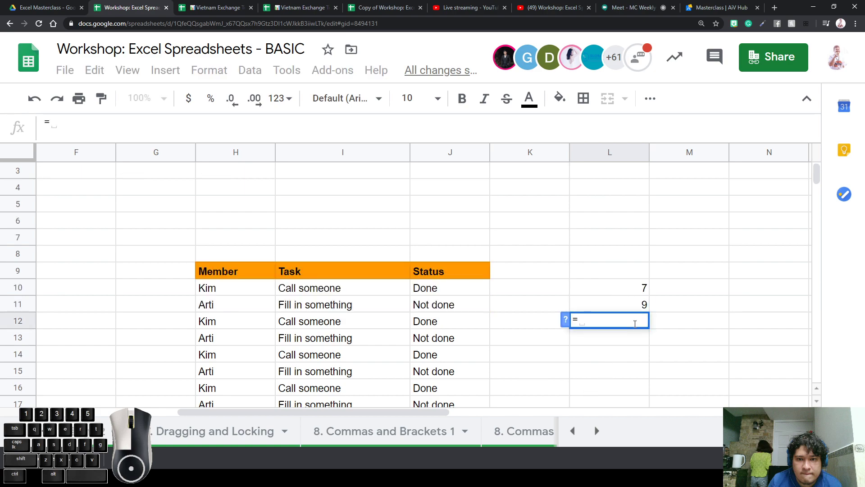
{"action": "type", "text": "counta"}
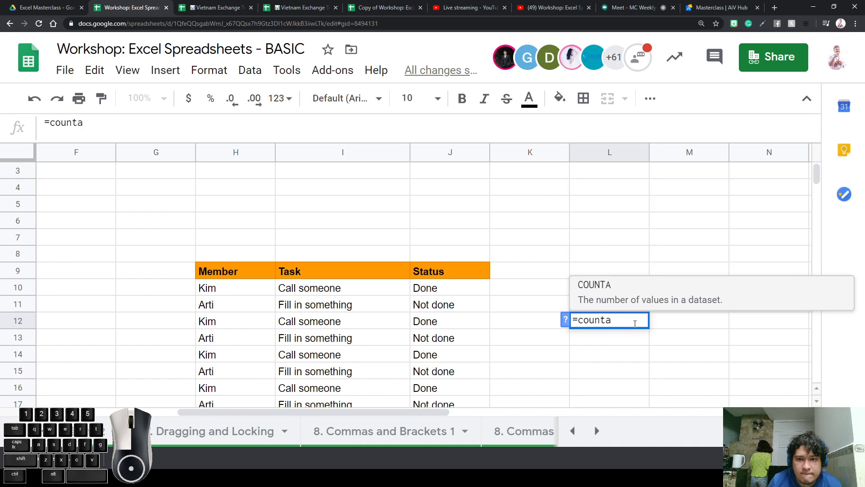
{"action": "type", "text": "("}
{"action": "left_click_drag", "start_coordinate": [451, 288], "coordinate": [456, 256]}
{"action": "key", "text": "Return"}
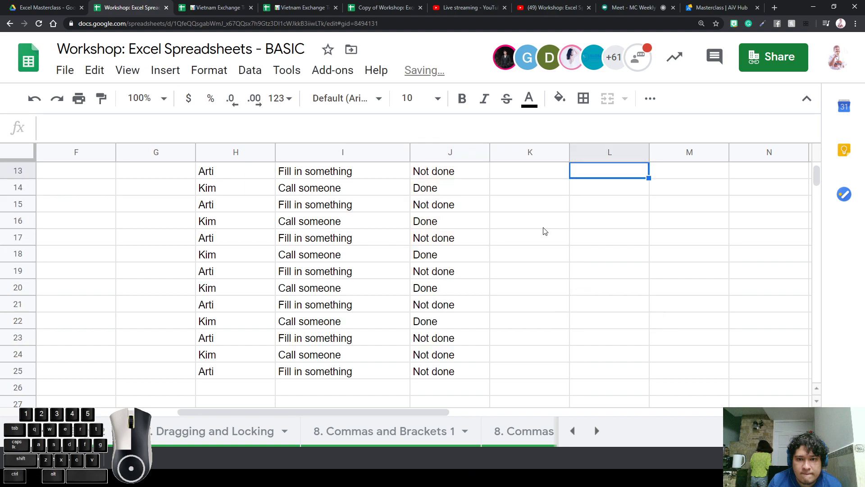
{"action": "scroll", "coordinate": [543, 230], "scroll_direction": "up", "scroll_amount": 2}
{"action": "left_click", "coordinate": [615, 269]}
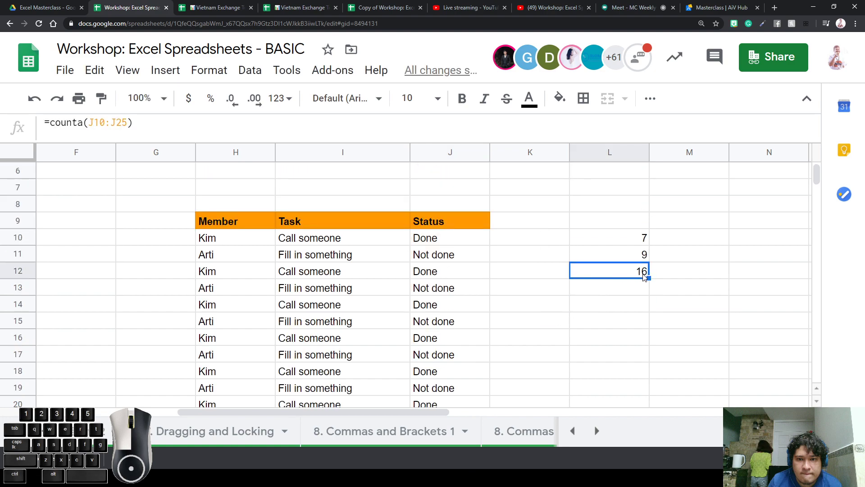
{"action": "left_click", "coordinate": [424, 243]}
{"action": "double_click", "coordinate": [606, 274]}
{"action": "left_click", "coordinate": [575, 303]}
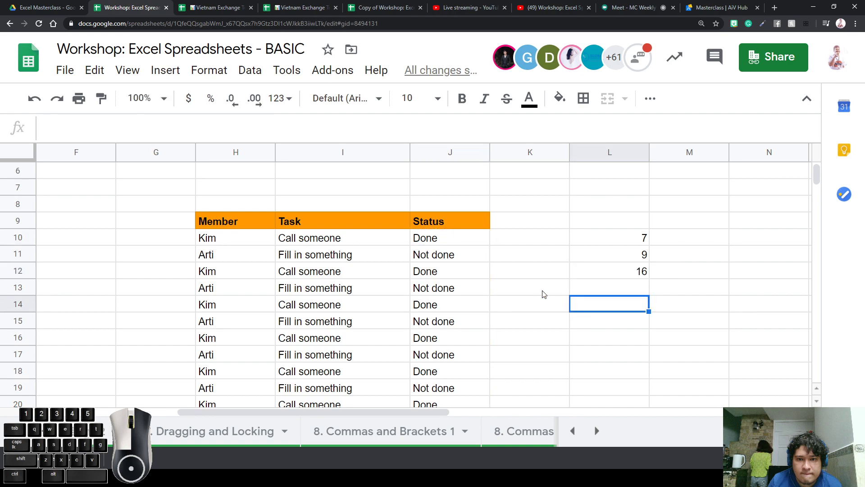
{"action": "left_click", "coordinate": [464, 244]}
{"action": "left_click_drag", "start_coordinate": [464, 244], "coordinate": [481, 334]}
{"action": "left_click", "coordinate": [573, 293]}
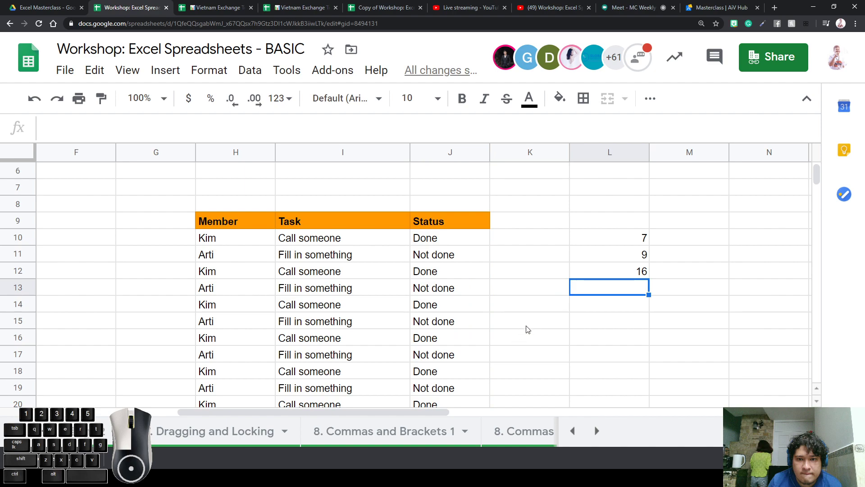
Retype J10:J14 as Donne, Doneeee, I'm done, This is done, I didn't do, then compare counts
{"action": "left_click", "coordinate": [446, 240]}
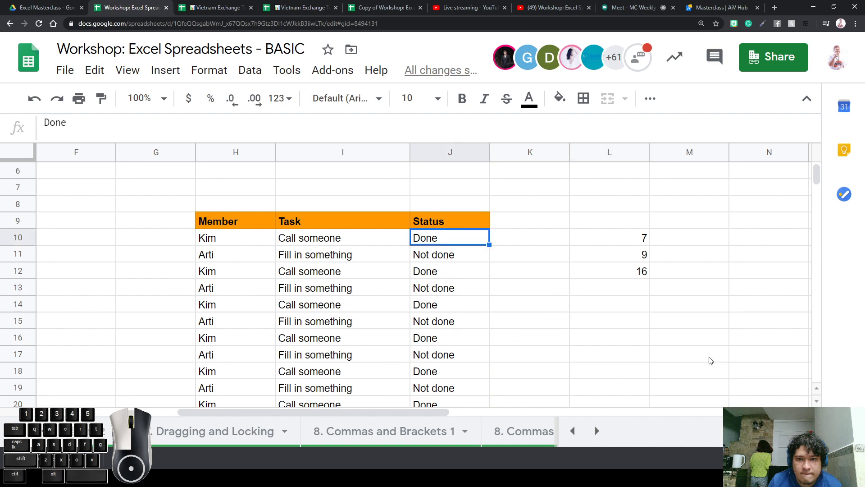
{"action": "type", "text": "Donne"}
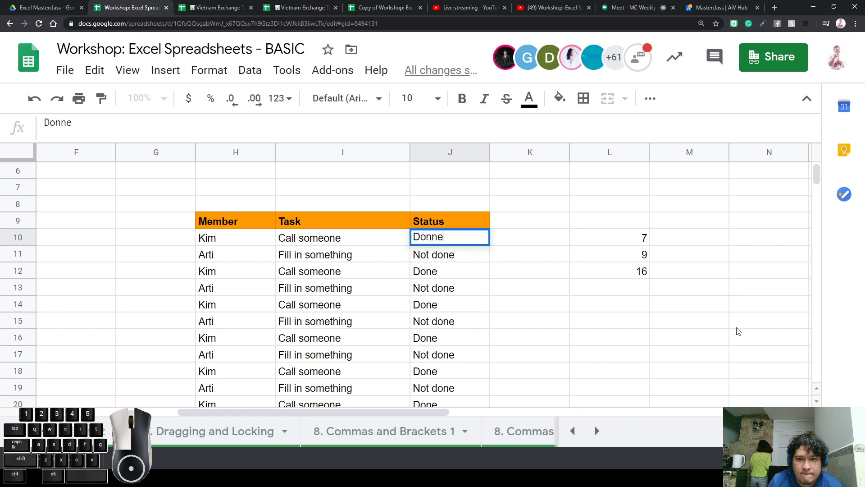
{"action": "key", "text": "Return"}
{"action": "type", "text": "Doneeee"}
{"action": "key", "text": "Return"}
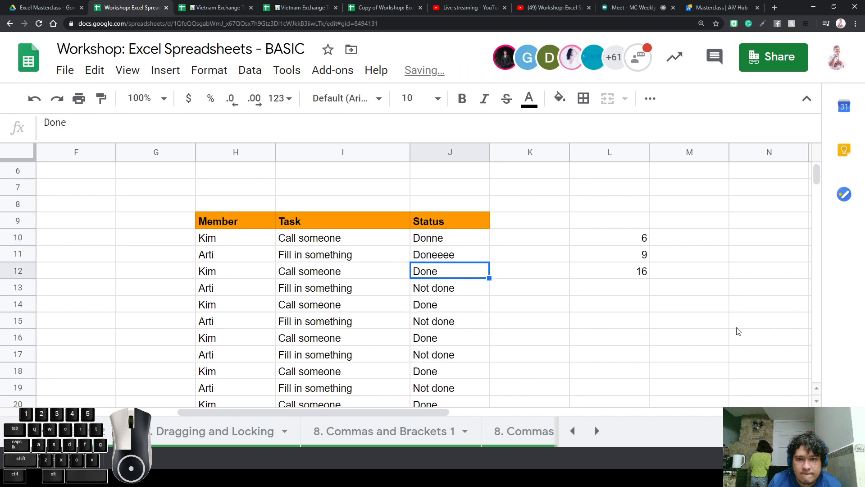
{"action": "type", "text": "I'm done"}
{"action": "key", "text": "Return"}
{"action": "type", "text": "T"}
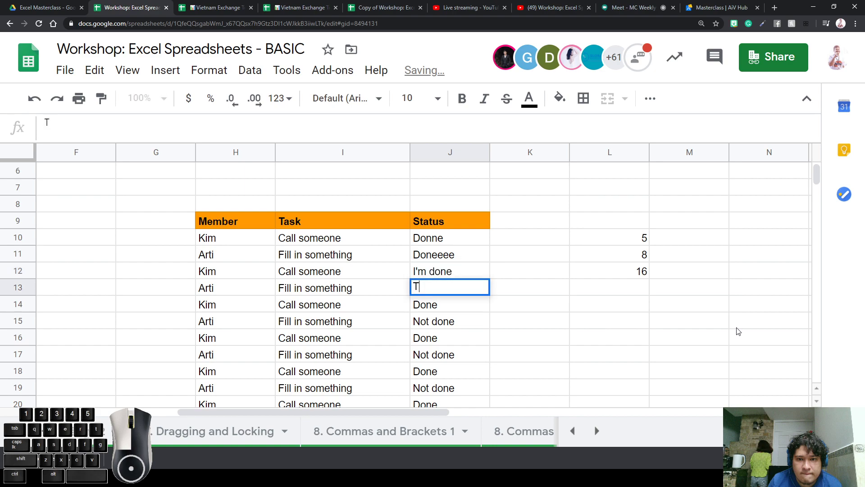
{"action": "type", "text": "his is done"}
{"action": "key", "text": "Return"}
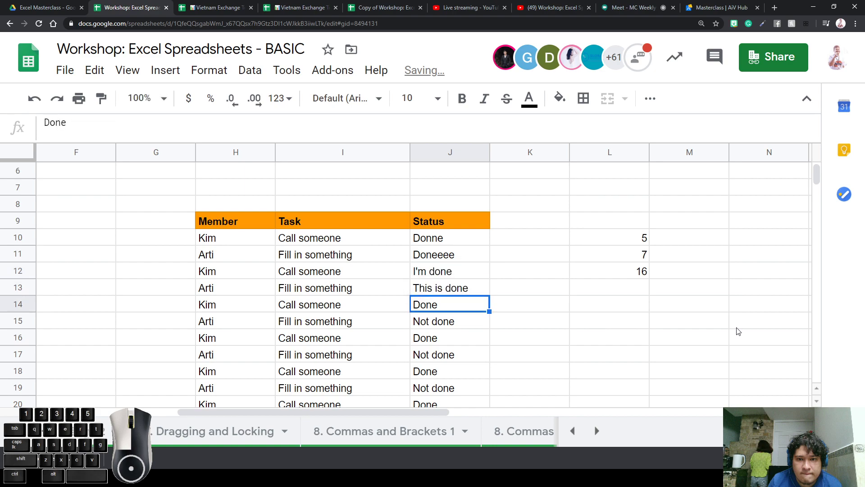
{"action": "type", "text": "I didn't do"}
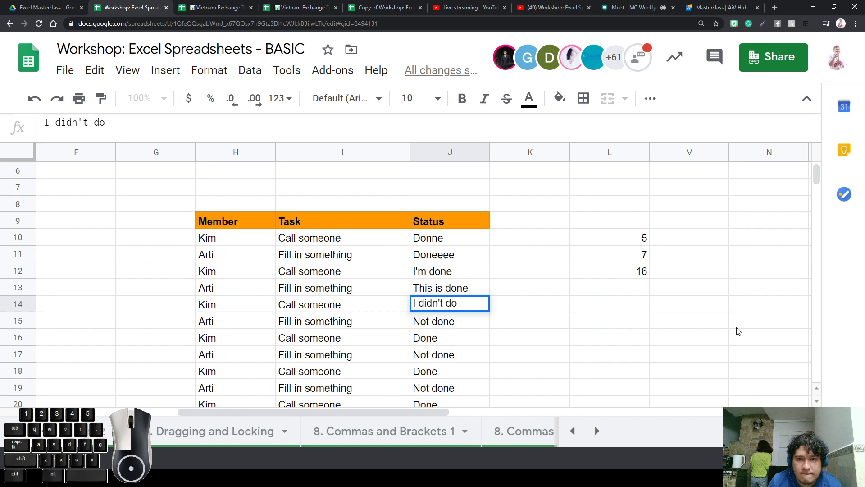
{"action": "key", "text": "Return"}
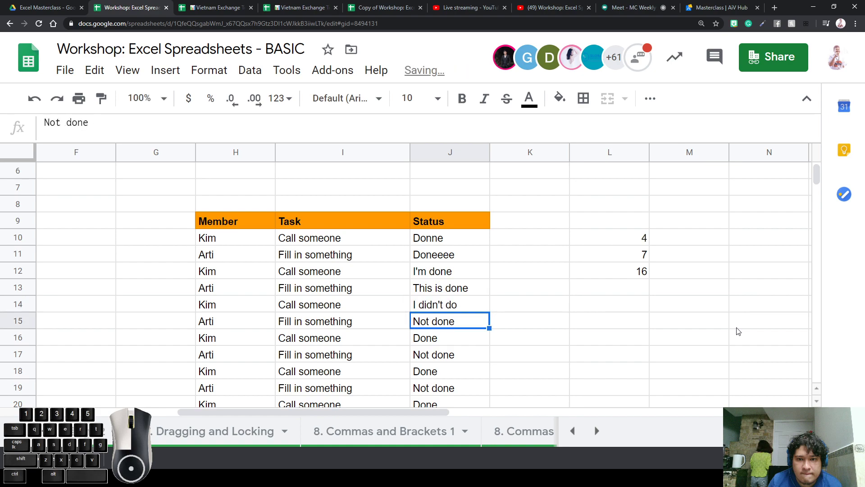
{"action": "left_click_drag", "start_coordinate": [470, 239], "coordinate": [458, 324]}
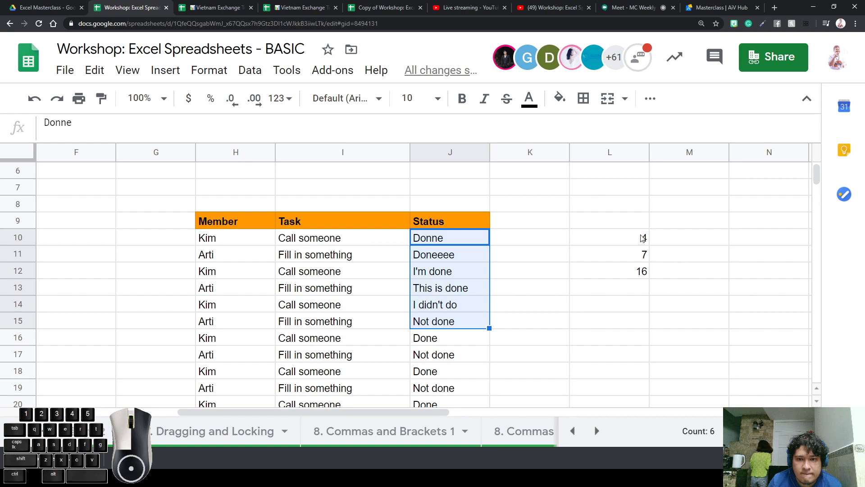
{"action": "left_click_drag", "start_coordinate": [643, 238], "coordinate": [639, 263]}
{"action": "left_click", "coordinate": [660, 241]}
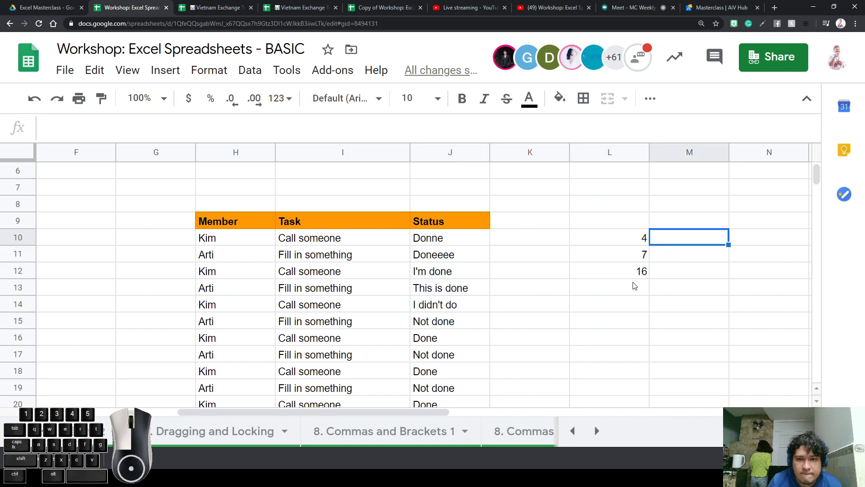
{"action": "left_click", "coordinate": [636, 276]}
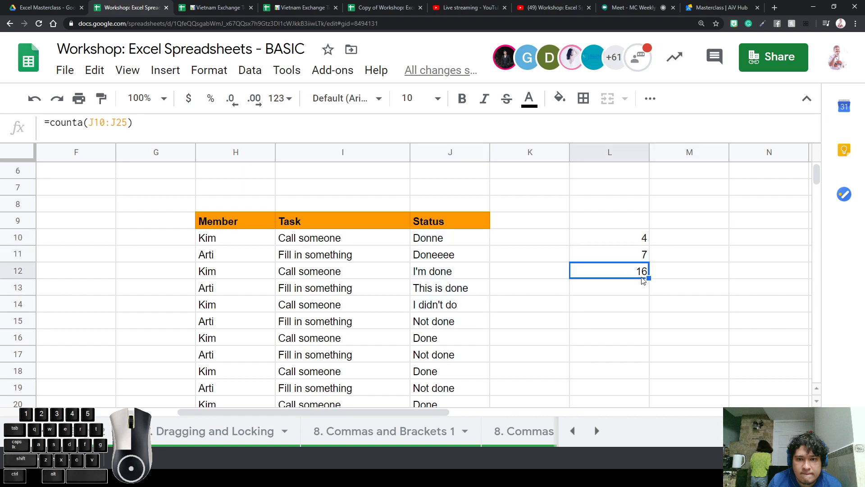
{"action": "mouse_move", "coordinate": [643, 260]}
{"action": "left_mouse_down"}
{"action": "mouse_move", "coordinate": [643, 243]}
{"action": "mouse_move", "coordinate": [635, 245]}
{"action": "left_mouse_up"}
{"action": "left_click", "coordinate": [660, 252]}
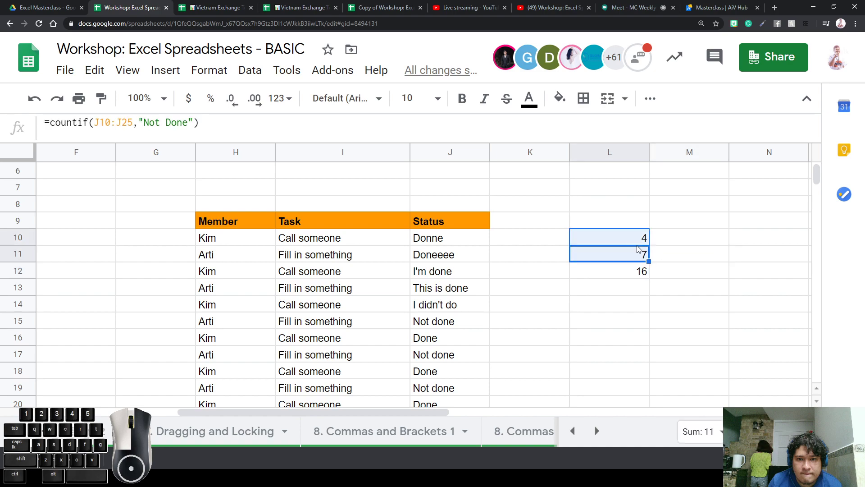
{"action": "left_click", "coordinate": [640, 243]}
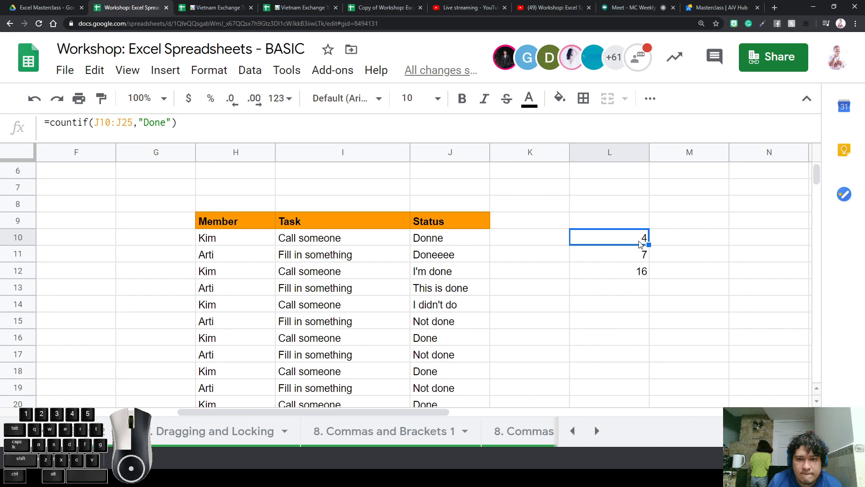
{"action": "left_click", "coordinate": [645, 253]}
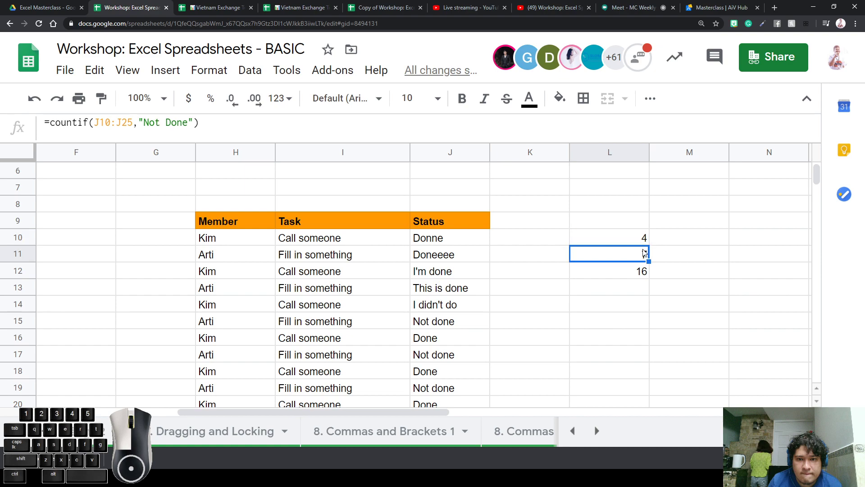
{"action": "left_click", "coordinate": [645, 241]}
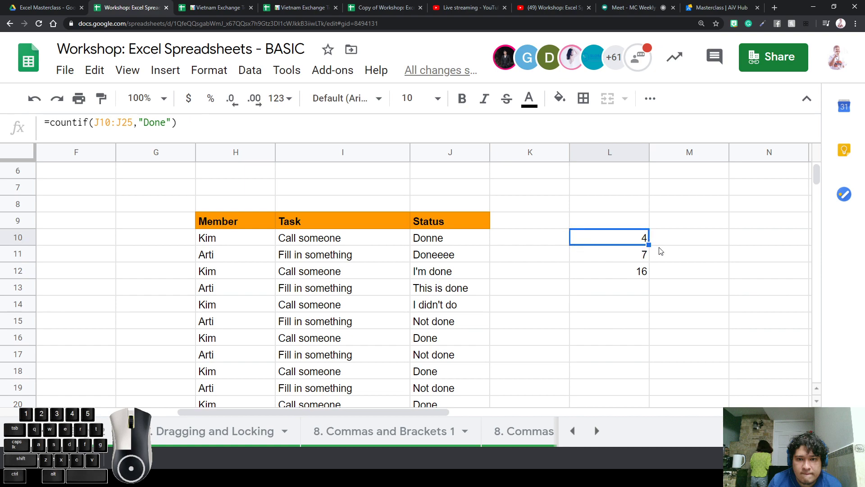
{"action": "left_click", "coordinate": [660, 250]}
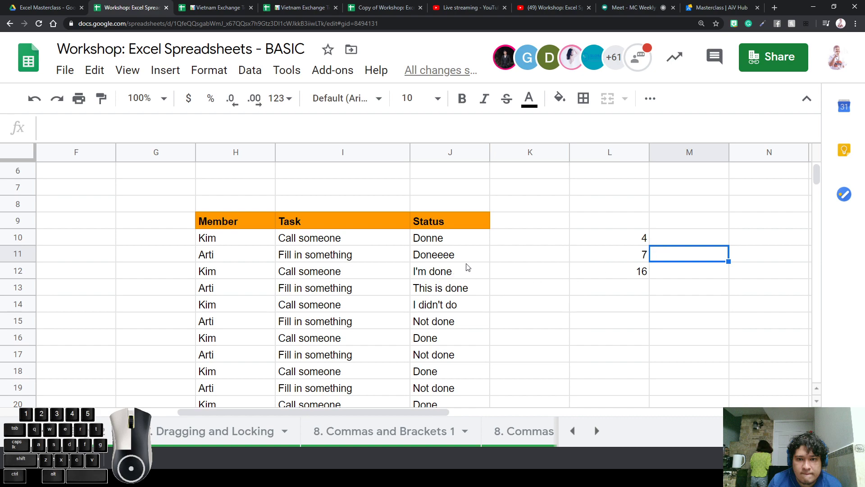
{"action": "left_click", "coordinate": [469, 243]}
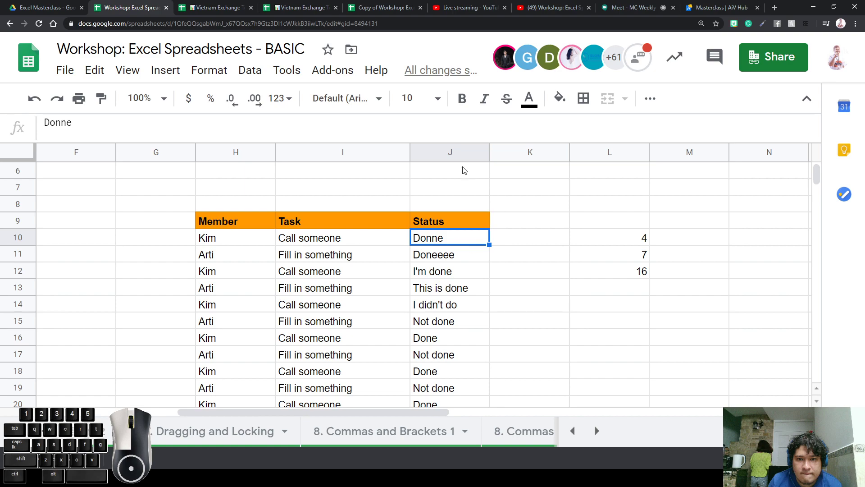
{"action": "left_click", "coordinate": [456, 153]}
{"action": "left_click", "coordinate": [17, 256]}
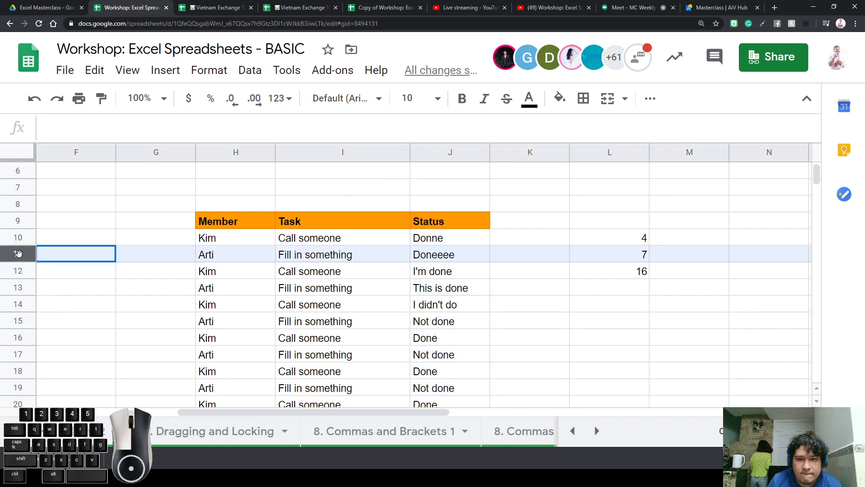
{"action": "left_click", "coordinate": [455, 260]}
{"action": "left_click", "coordinate": [460, 245]}
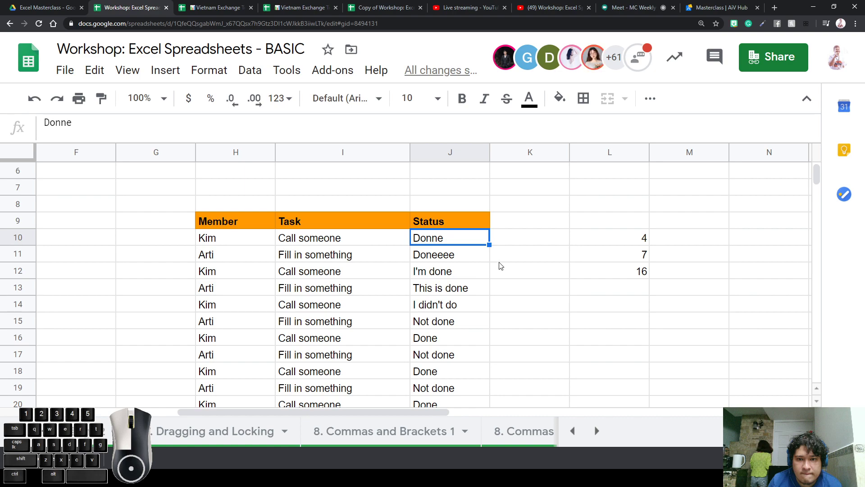
Replace the statuses in J10:J13 with the numbers 1, 2, 48 and 7
{"action": "type", "text": "1"}
{"action": "key", "text": "Return"}
{"action": "type", "text": "2"}
{"action": "key", "text": "Return"}
{"action": "type", "text": "48"}
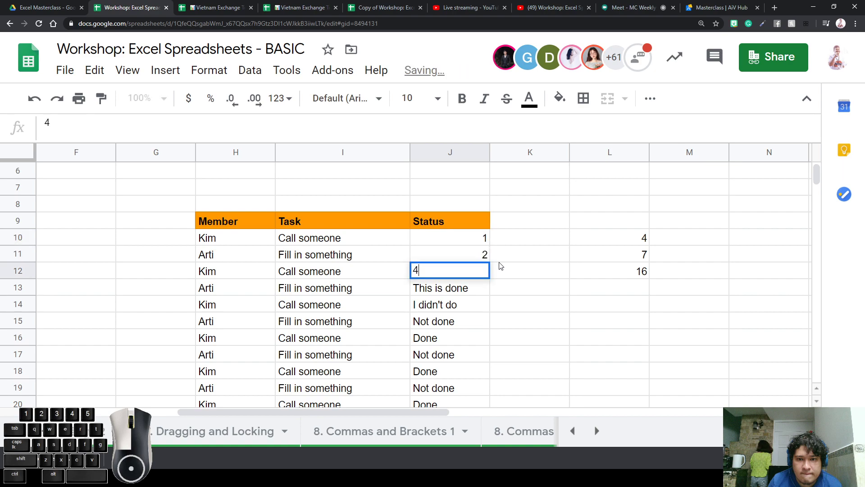
{"action": "key", "text": "Return"}
{"action": "type", "text": "7"}
{"action": "key", "text": "Return"}
Enter 'I think its 4' in J14
{"action": "type", "text": "1"}
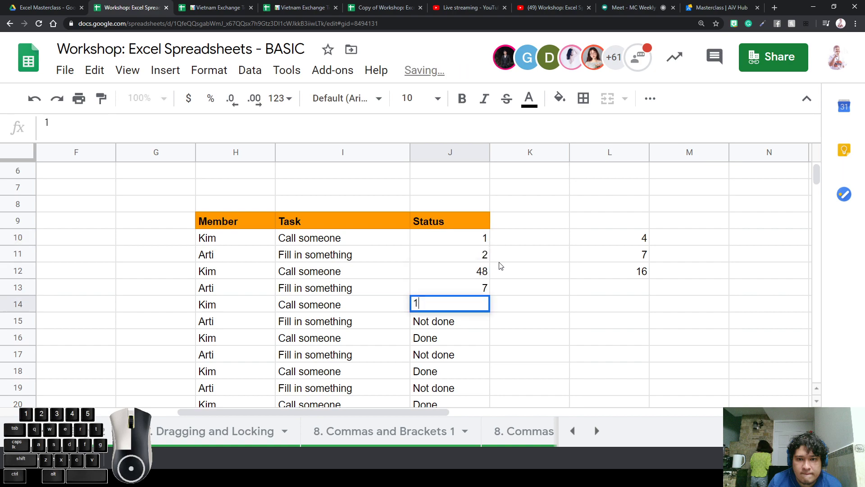
{"action": "key", "text": "BackSpace"}
{"action": "type", "text": "5"}
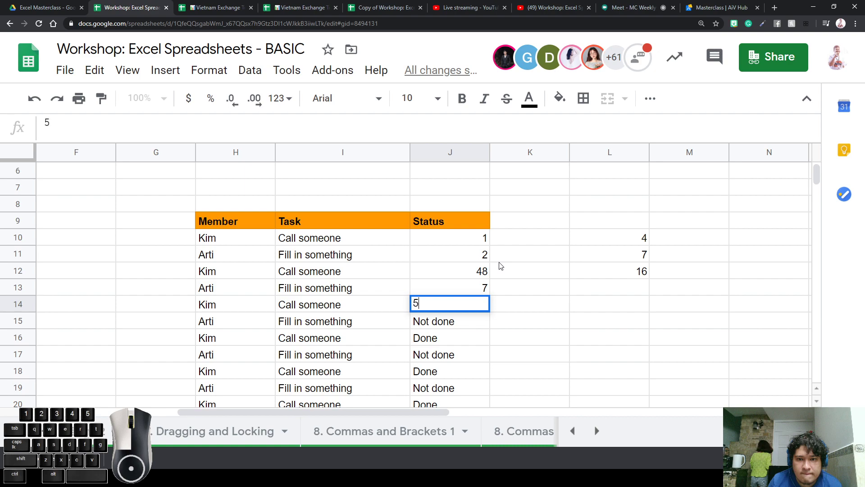
{"action": "key", "text": "BackSpace"}
{"action": "type", "text": "I thiunk"}
{"action": "key", "text": "BackSpace"}
{"action": "key", "text": "BackSpace"}
{"action": "key", "text": "BackSpace"}
{"action": "type", "text": "nkj"}
{"action": "key", "text": "BackSpace"}
{"action": "type", "text": "its 4"}
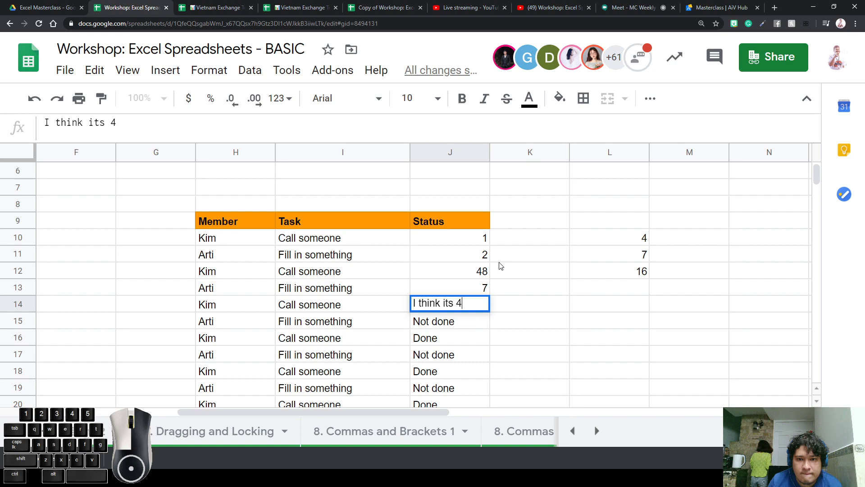
{"action": "key", "text": "Return"}
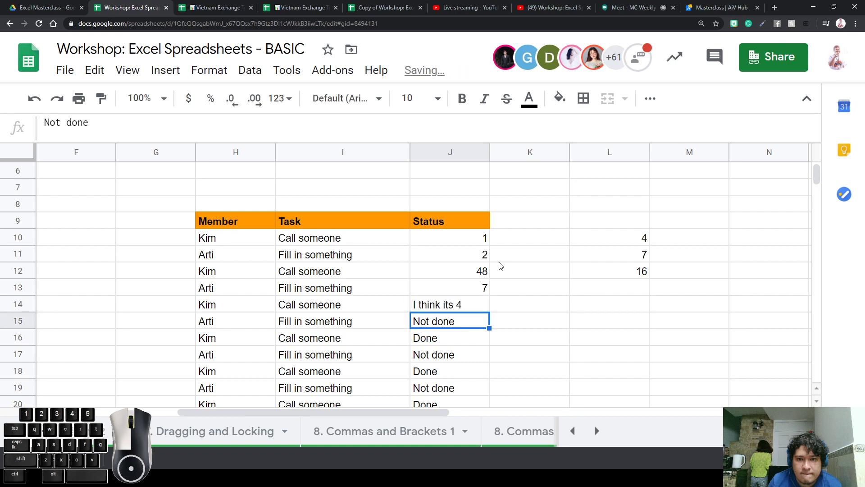
Clear J15:J16 and select the numbers in J10:J13; counts read 3, 6, 14
{"action": "key", "text": "Delete"}
{"action": "key", "text": "shift+Down"}
{"action": "key", "text": "Delete"}
{"action": "key", "text": "Up"}
{"action": "key", "text": "Up"}
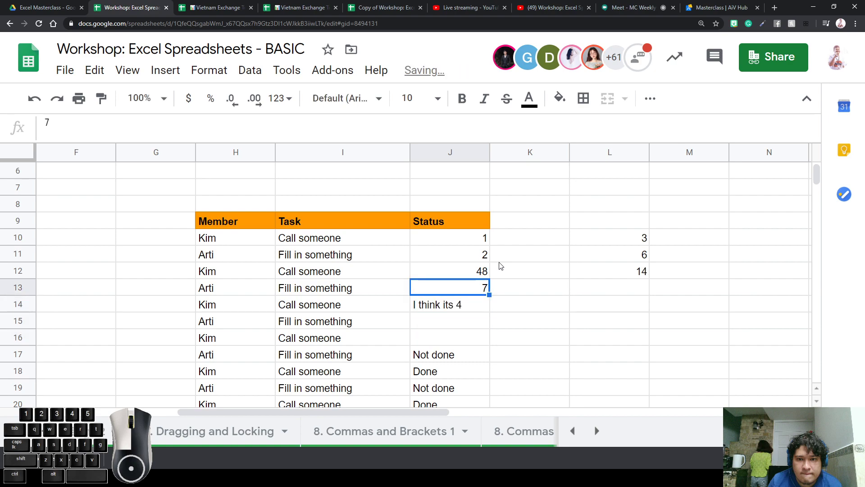
{"action": "left_click", "coordinate": [469, 304]}
{"action": "left_click_drag", "start_coordinate": [469, 289], "coordinate": [473, 243]}
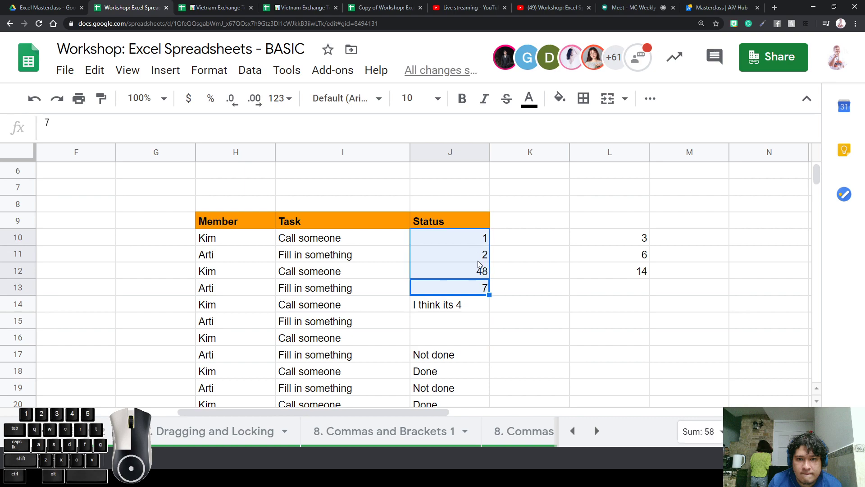
{"action": "left_click", "coordinate": [475, 354]}
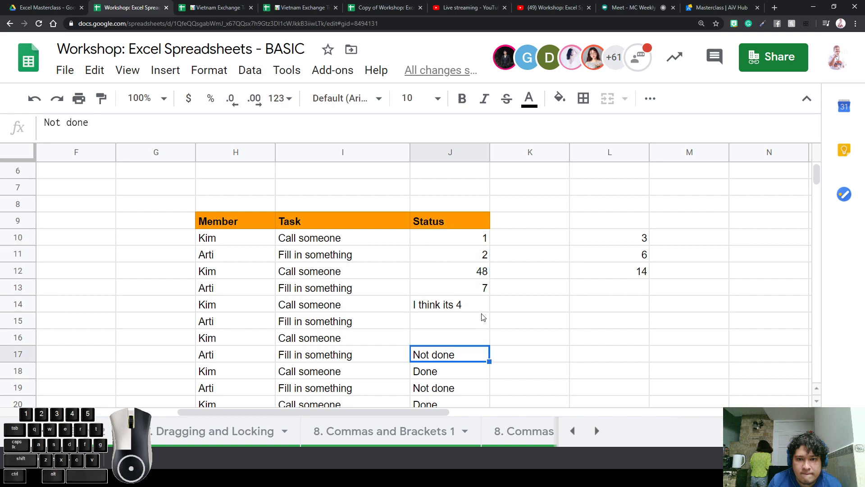
{"action": "left_click", "coordinate": [481, 244]}
{"action": "left_click_drag", "start_coordinate": [481, 244], "coordinate": [483, 290]}
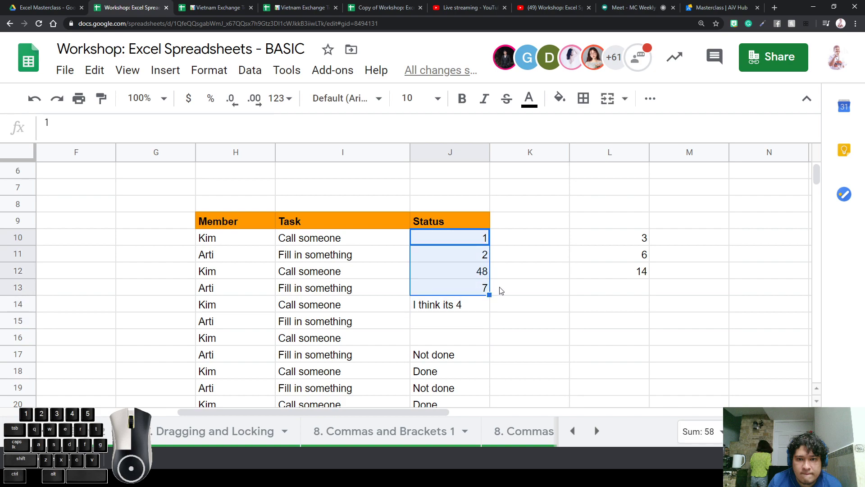
Clear J10:J13, then enter Done in J10:J12 and Not Done in J13:J14
{"action": "key", "text": "Delete"}
{"action": "type", "text": "Done"}
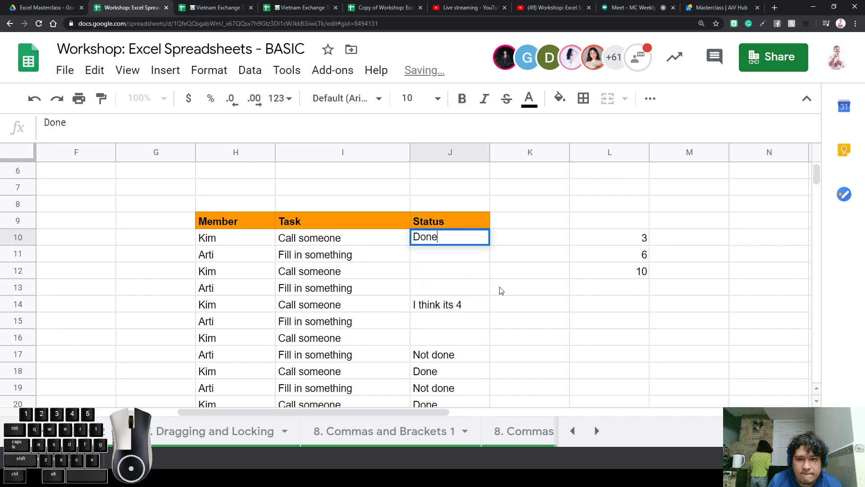
{"action": "key", "text": "Return"}
{"action": "type", "text": "Done"}
{"action": "key", "text": "Return"}
{"action": "type", "text": "Done"}
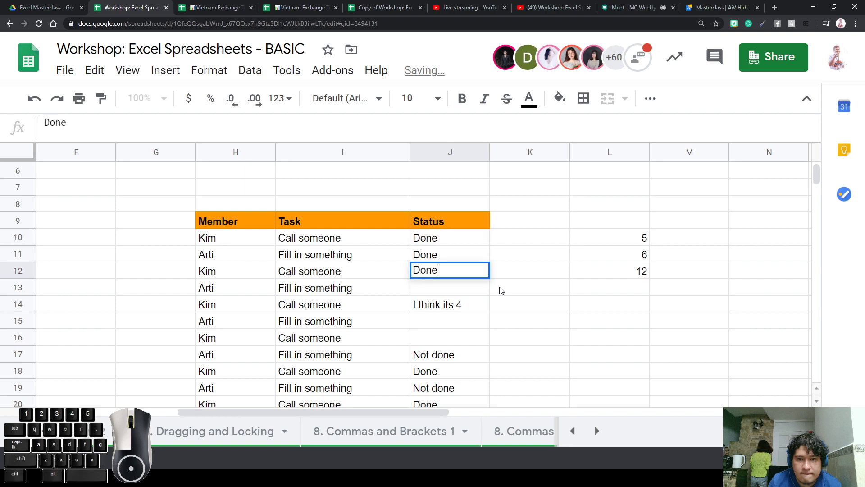
{"action": "key", "text": "Return"}
{"action": "type", "text": "Not N"}
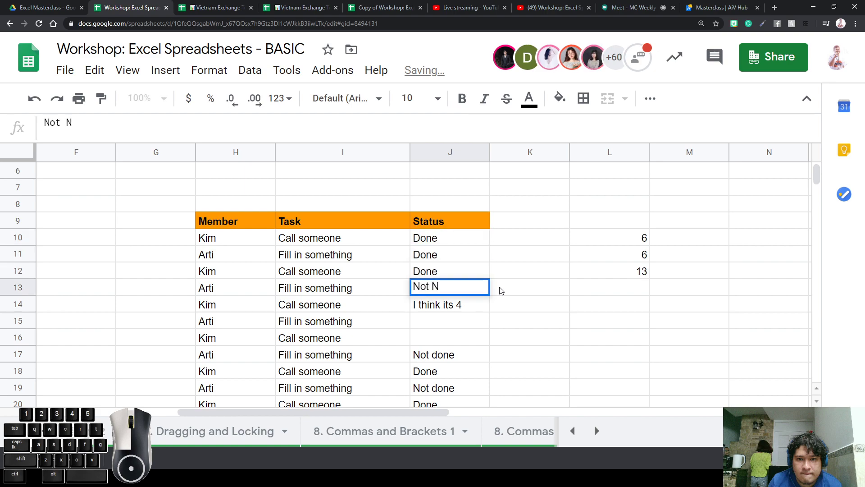
{"action": "key", "text": "BackSpace"}
{"action": "key", "text": "BackSpace"}
{"action": "type", "text": "Done"}
{"action": "key", "text": "Return"}
{"action": "key", "text": "BackSpace"}
{"action": "type", "text": "Not "}
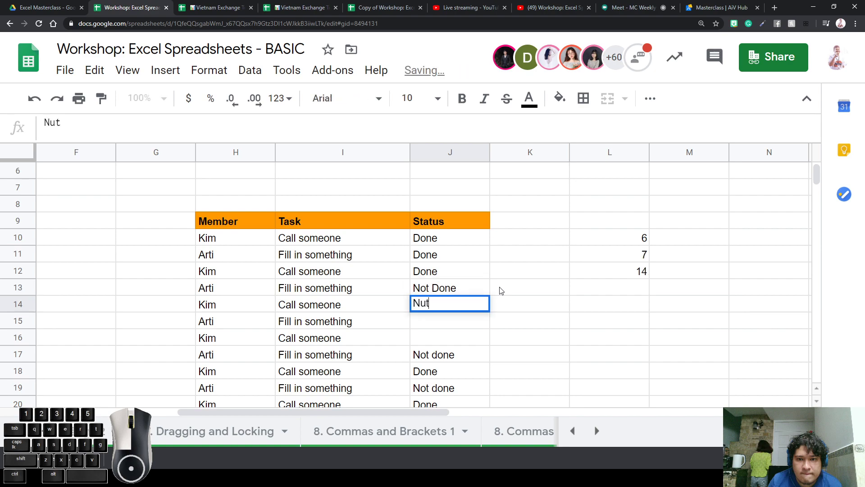
{"action": "type", "text": "Done"}
{"action": "key", "text": "Return"}
Copy Not Done into J15:J17 and zoom out to view the updated counts 6, 10 and 16
{"action": "key", "text": "Up"}
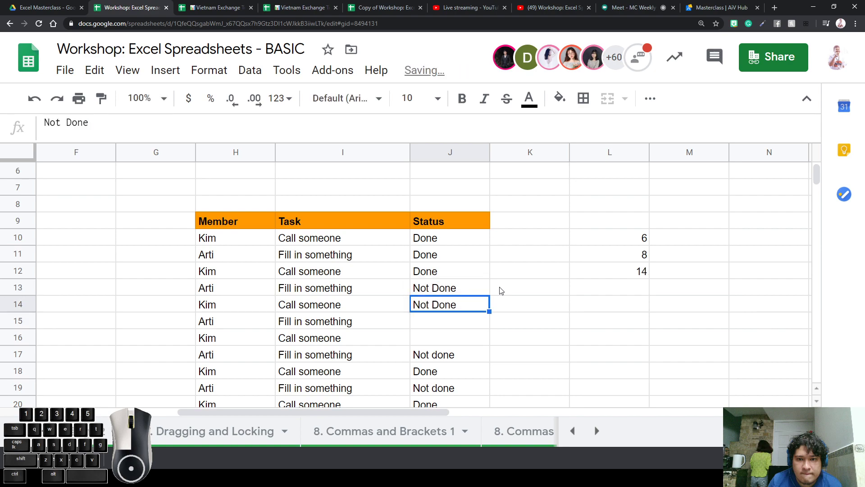
{"action": "key", "text": "ctrl+c"}
{"action": "key", "text": "Down"}
{"action": "key", "text": "ctrl+v"}
{"action": "key", "text": "Down"}
{"action": "key", "text": "Down"}
{"action": "key", "text": "ctrl+v"}
{"action": "key", "text": "Up"}
{"action": "key", "text": "ctrl+v"}
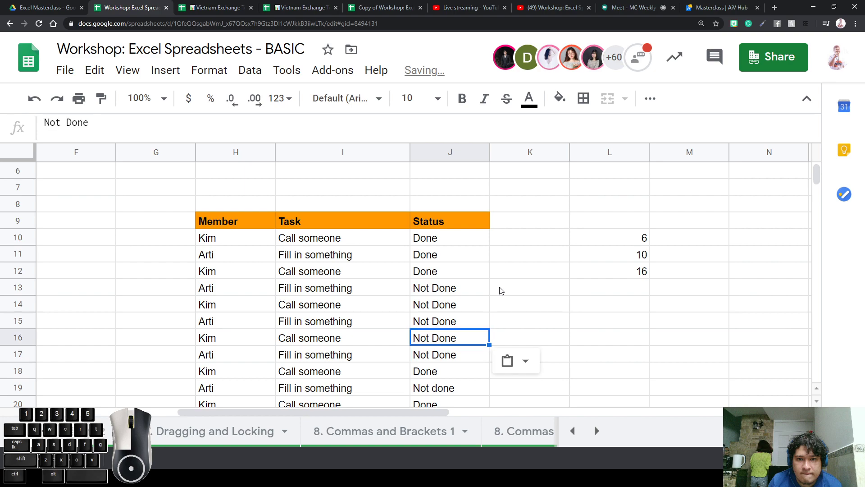
{"action": "key", "text": "Up"}
{"action": "key", "text": "Up"}
{"action": "key", "text": "Up"}
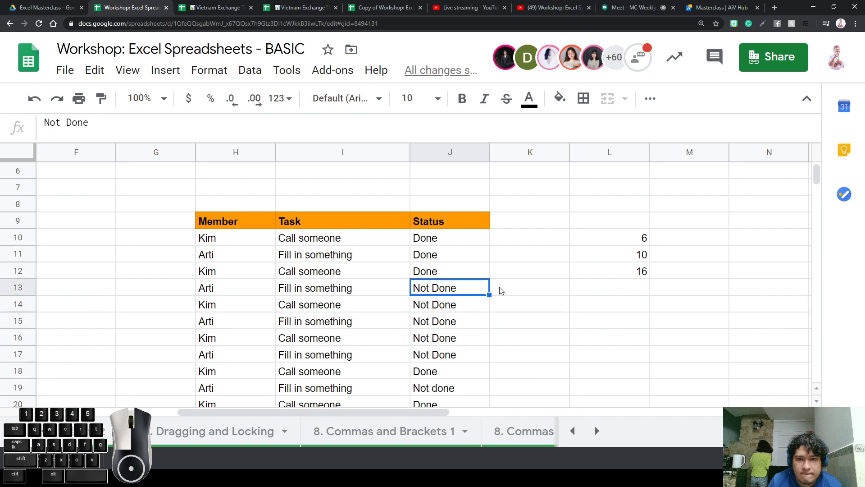
{"action": "left_click", "coordinate": [500, 301]}
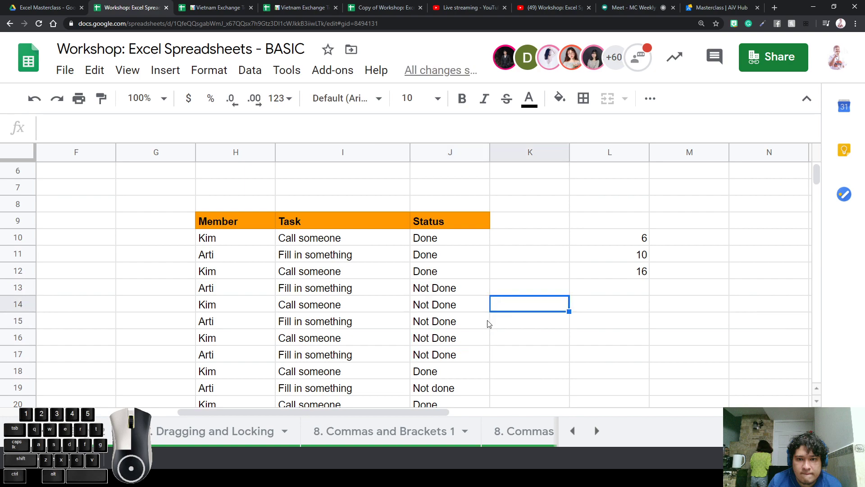
{"action": "left_click", "coordinate": [478, 311]}
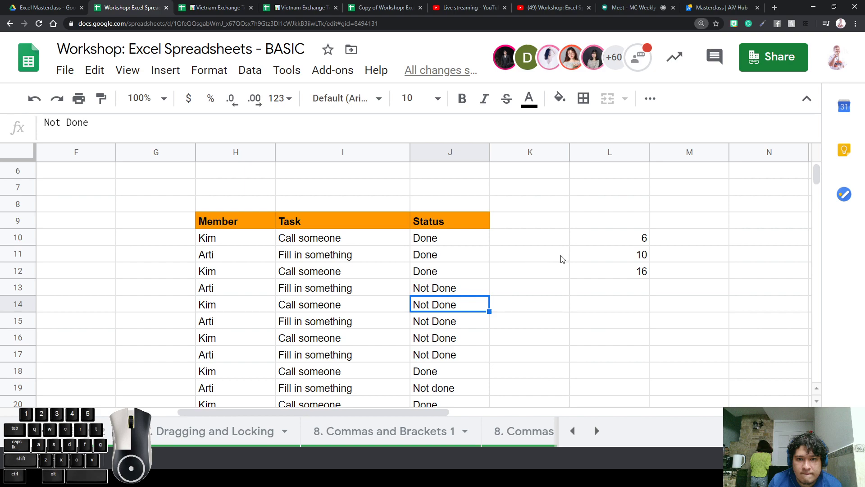
{"action": "key", "text": "ctrl+minus"}
{"action": "key", "text": "ctrl+minus"}
{"action": "key", "text": "ctrl+minus"}
{"action": "key", "text": "ctrl+minus"}
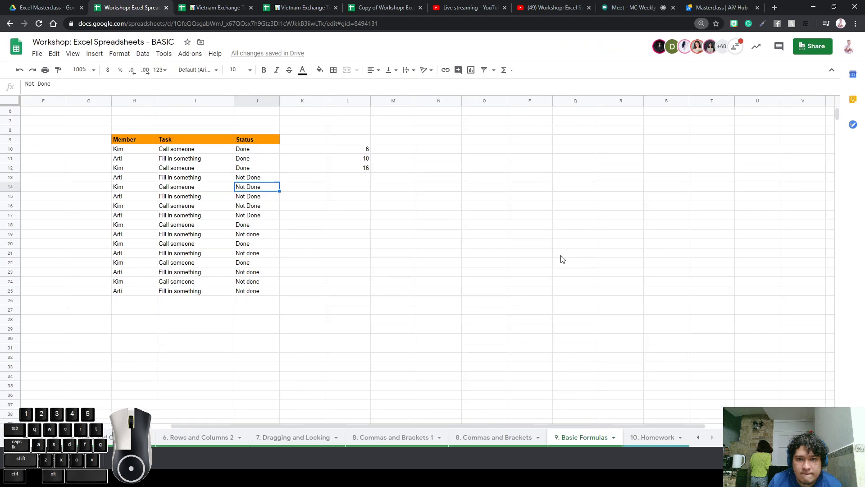
Switch to the '10. Homework' sheet and highlight the counta and countif entries in B4:B5
{"action": "left_click", "coordinate": [652, 438]}
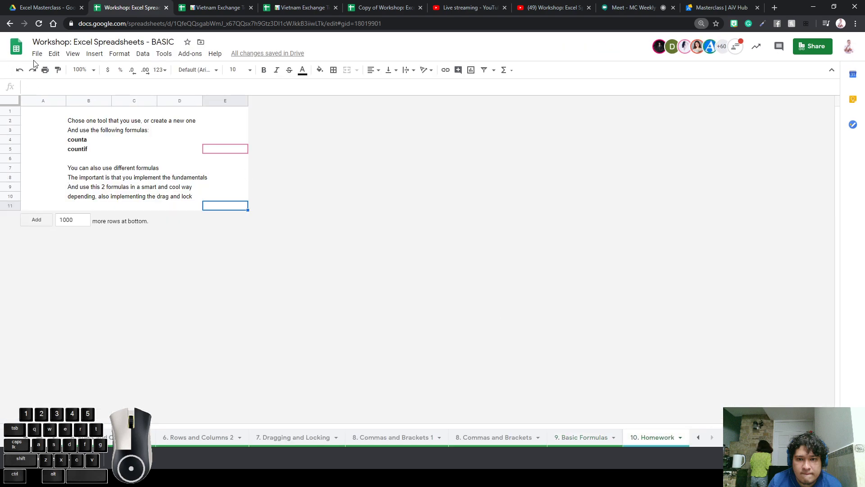
{"action": "left_click_drag", "start_coordinate": [84, 121], "coordinate": [224, 216]}
{"action": "left_click", "coordinate": [178, 200]}
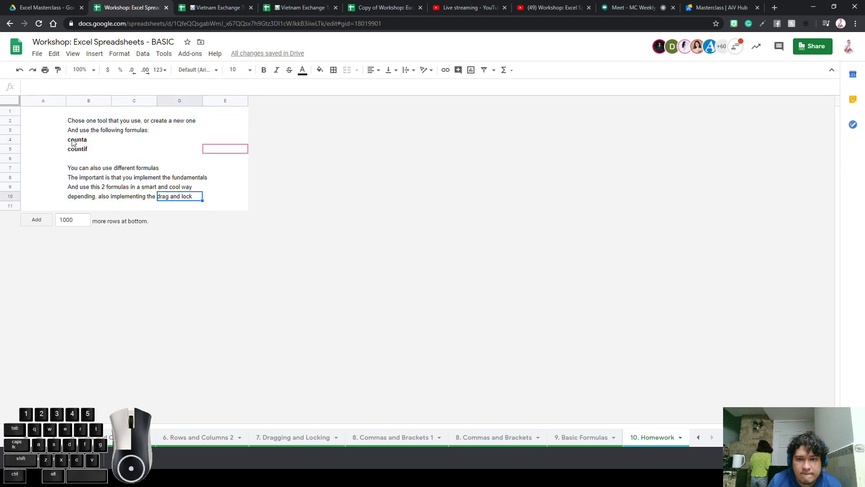
{"action": "left_click_drag", "start_coordinate": [88, 121], "coordinate": [89, 148]}
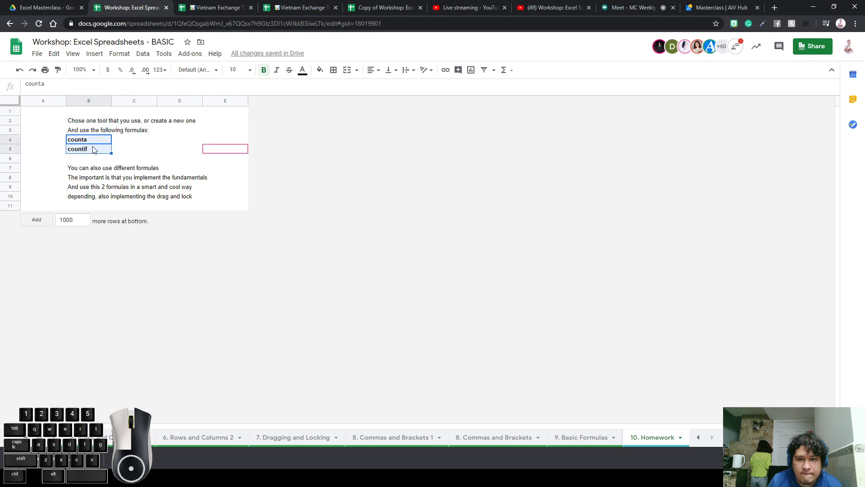
{"action": "left_click", "coordinate": [86, 151]}
{"action": "left_click", "coordinate": [89, 142]}
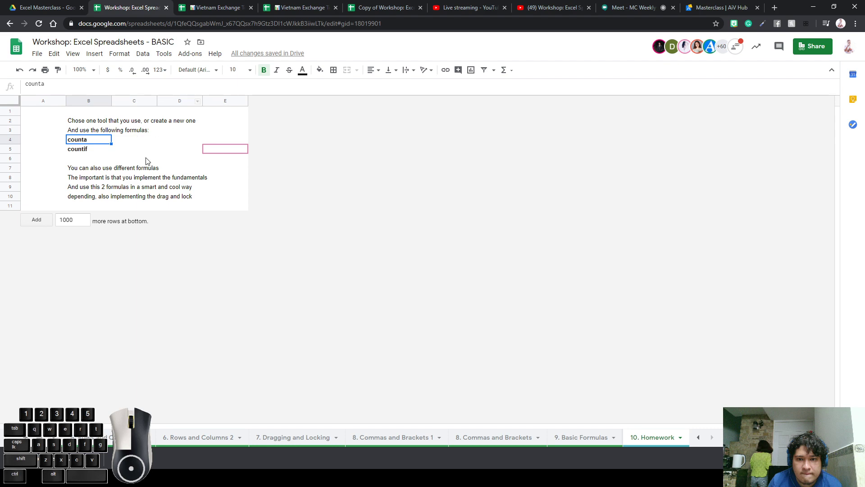
Highlight the two instruction lines in rows 9–10 of the 10. Homework sheet
{"action": "left_click", "coordinate": [106, 193]}
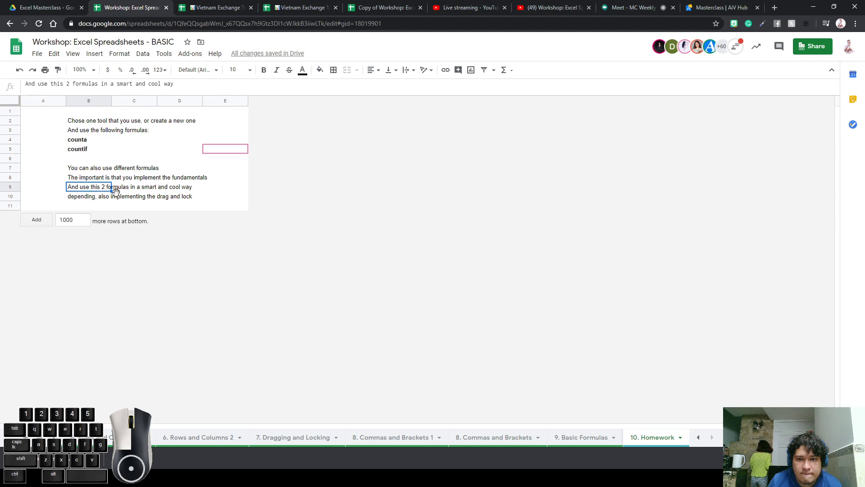
{"action": "left_click", "coordinate": [138, 189]}
{"action": "mouse_move", "coordinate": [95, 192]}
{"action": "left_mouse_down"}
{"action": "mouse_move", "coordinate": [114, 203]}
{"action": "mouse_move", "coordinate": [192, 206]}
{"action": "mouse_move", "coordinate": [232, 197]}
{"action": "mouse_move", "coordinate": [86, 189]}
{"action": "left_mouse_up"}
{"action": "left_click", "coordinate": [233, 197]}
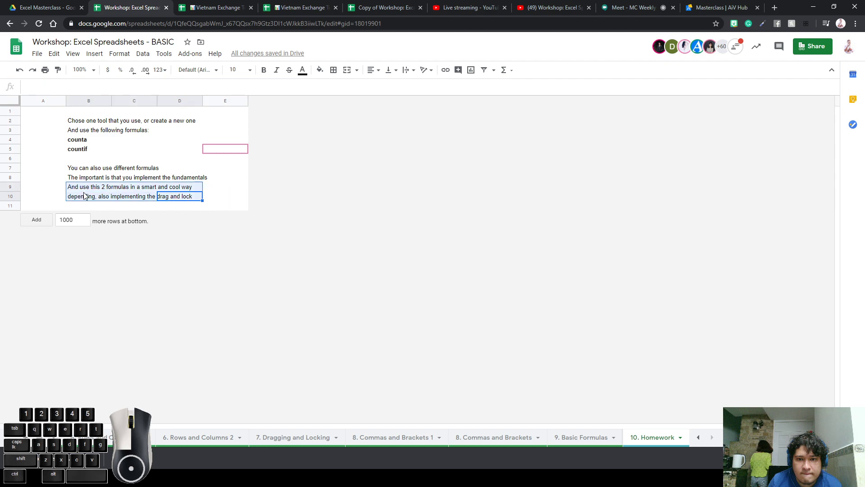
{"action": "left_click", "coordinate": [246, 197]}
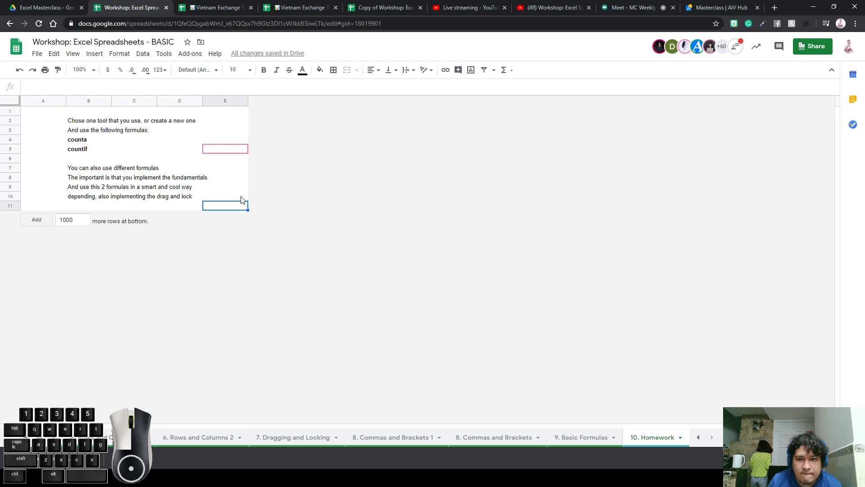
Glance at 9. Basic Formulas, then mark the counta and countif formulas in B4:B5 on 10. Homework
{"action": "left_click", "coordinate": [585, 439]}
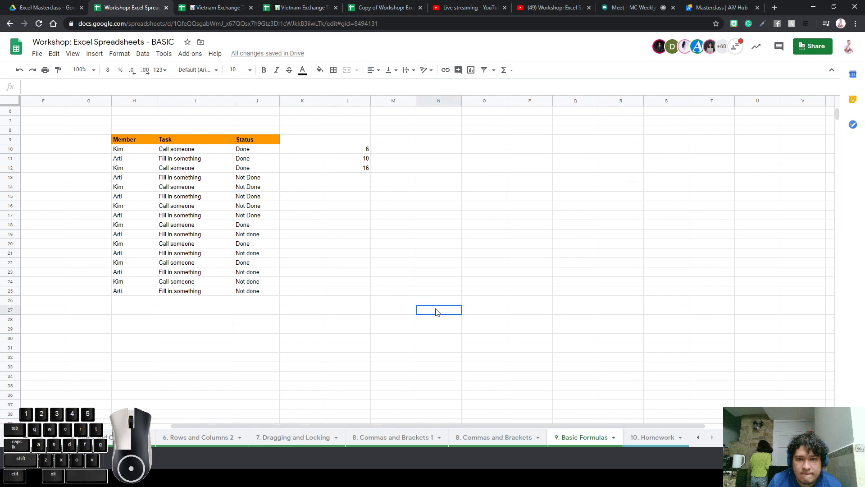
{"action": "left_click", "coordinate": [648, 438]}
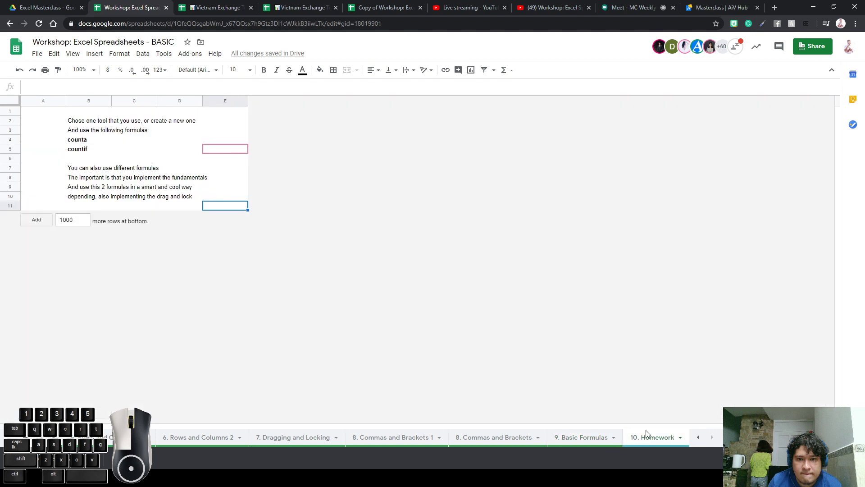
{"action": "mouse_move", "coordinate": [120, 198]}
{"action": "left_mouse_down"}
{"action": "mouse_move", "coordinate": [77, 158]}
{"action": "mouse_move", "coordinate": [78, 141]}
{"action": "mouse_move", "coordinate": [78, 152]}
{"action": "left_mouse_up"}
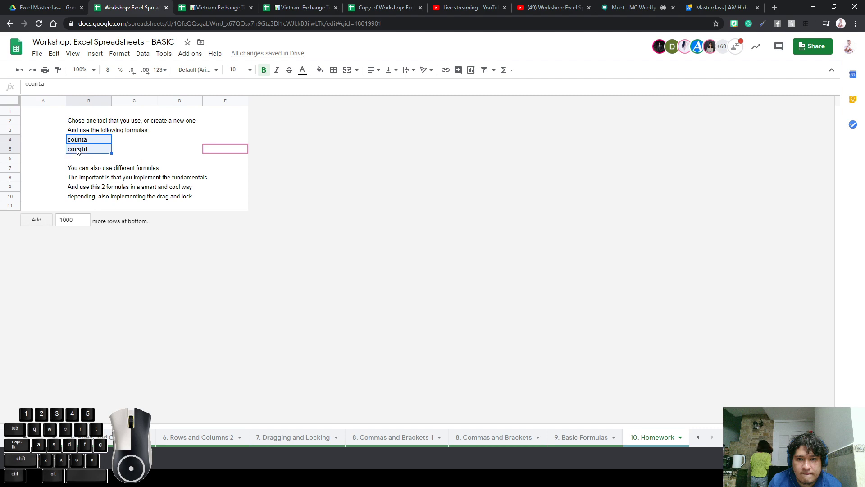
{"action": "left_click", "coordinate": [96, 149]}
{"action": "left_click", "coordinate": [100, 142]}
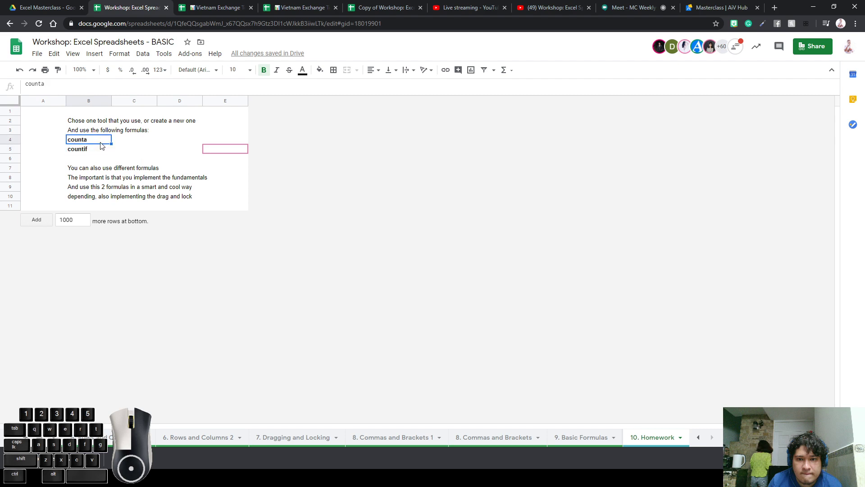
{"action": "left_click", "coordinate": [101, 150]}
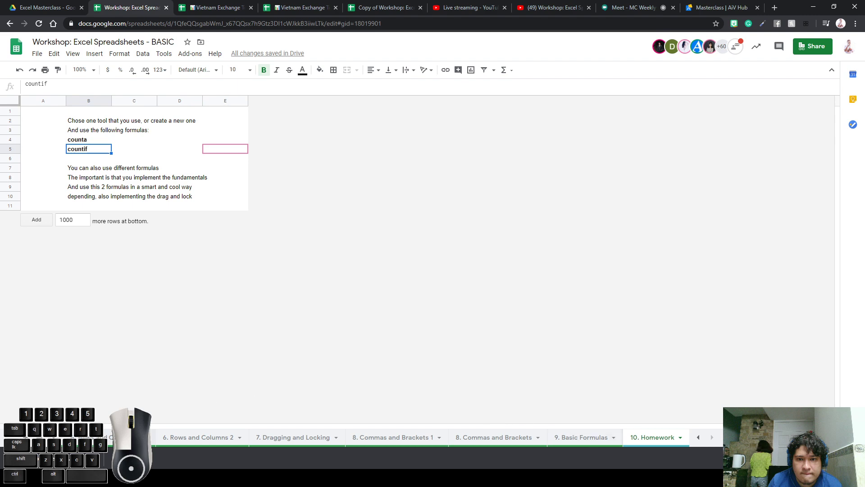
Open the submitted questions sheet and point to the next empty question row
{"action": "left_click", "coordinate": [697, 440]}
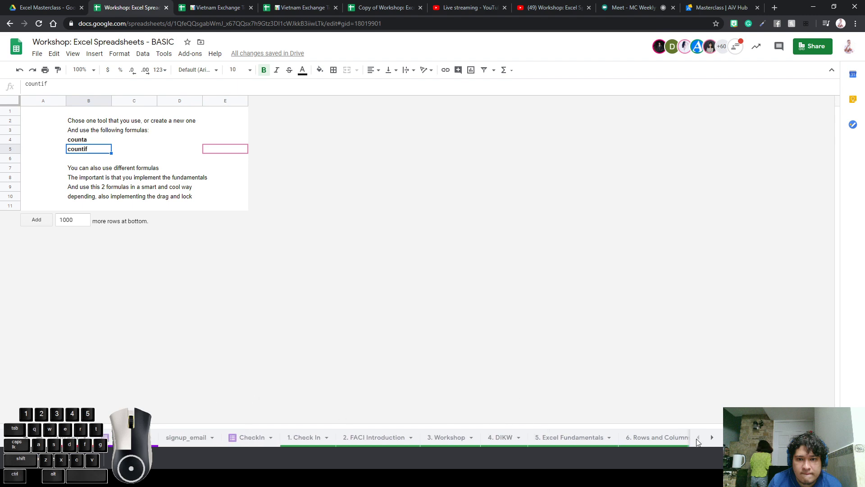
{"action": "left_click", "coordinate": [135, 438]}
{"action": "left_click", "coordinate": [148, 172]}
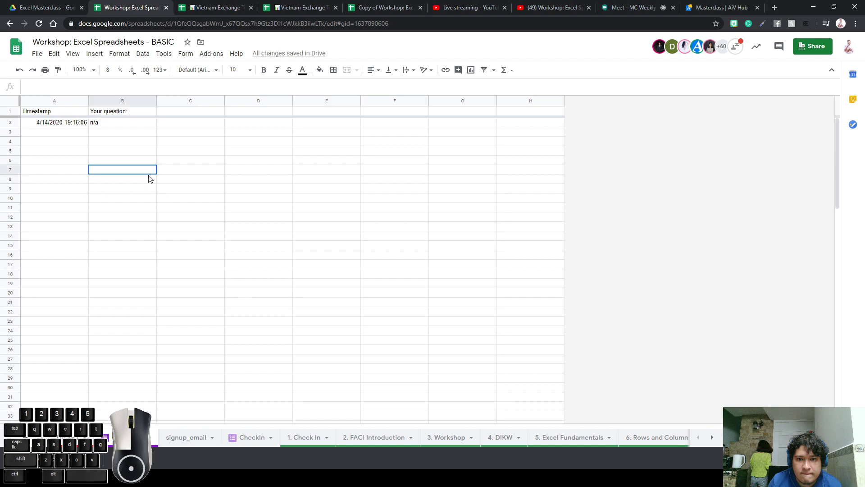
{"action": "left_click", "coordinate": [102, 132]}
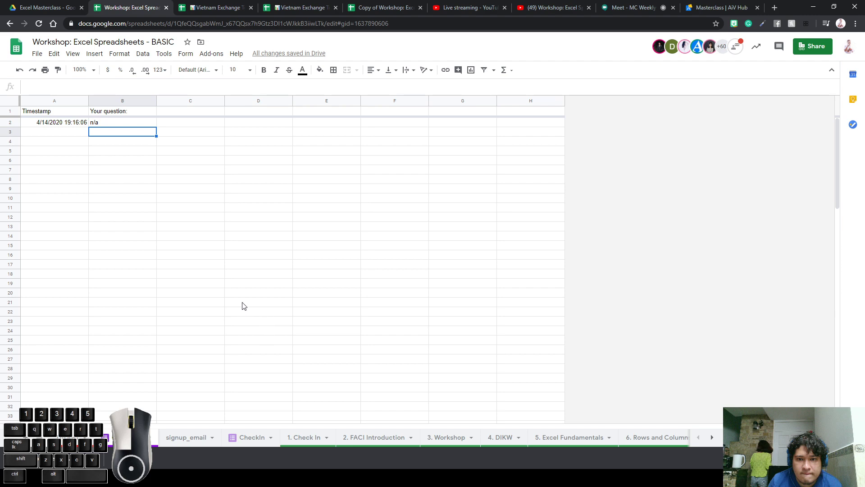
Hide the signup_email sheet
{"action": "left_click", "coordinate": [191, 437]}
{"action": "right_click", "coordinate": [191, 437]}
{"action": "left_click", "coordinate": [176, 367]}
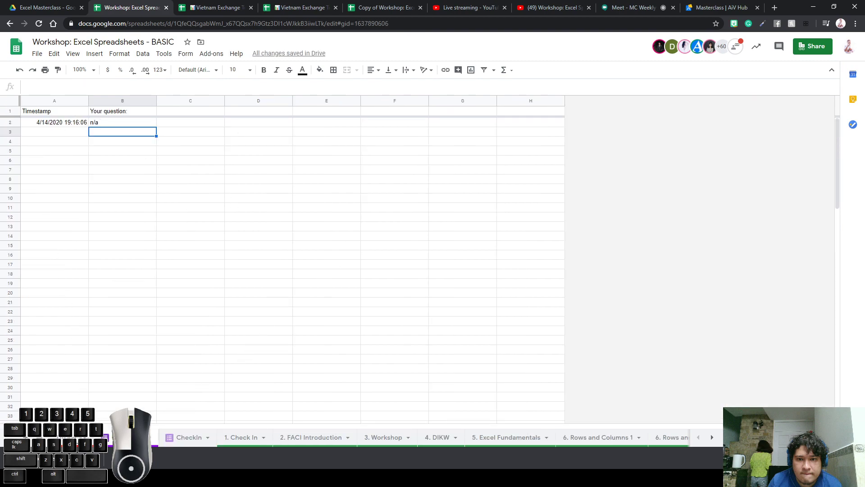
On the form-links sheet, select the Send your questions link in C5, then go to YouTube Studio
{"action": "left_click", "coordinate": [71, 437]}
{"action": "left_click", "coordinate": [186, 146]}
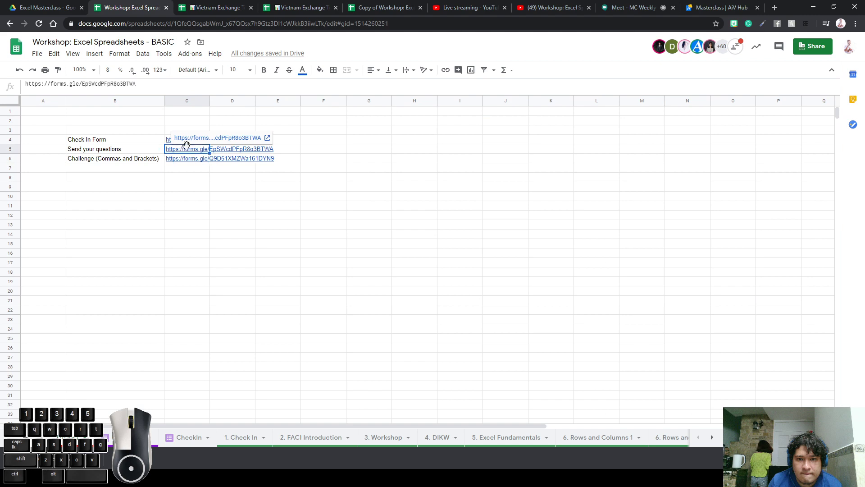
{"action": "left_click", "coordinate": [148, 130]}
{"action": "left_click", "coordinate": [173, 152]}
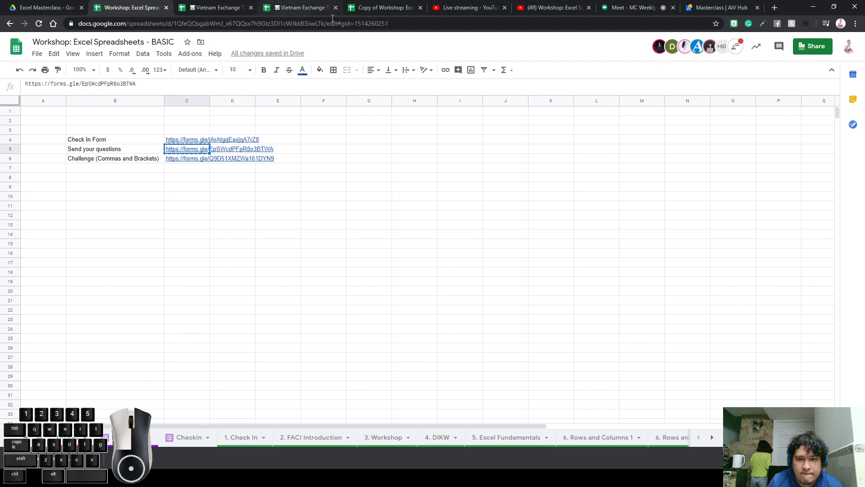
{"action": "left_click", "coordinate": [489, 9]}
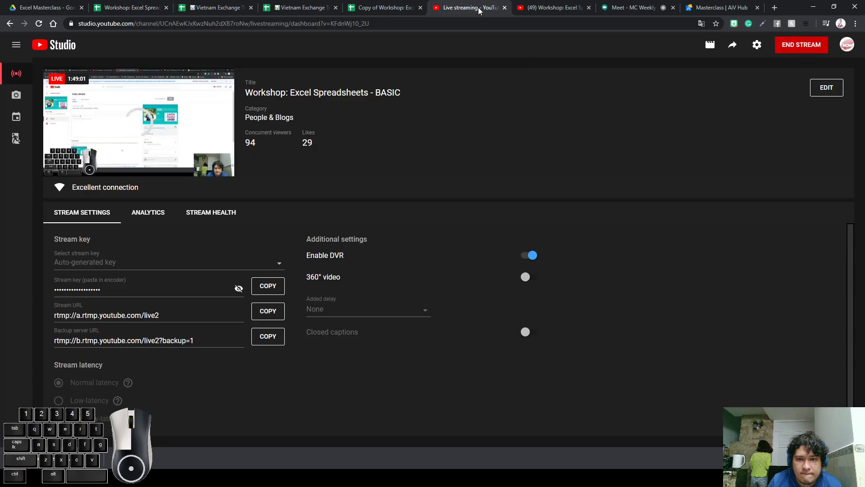
Post the questions-form link into the livestream chat three times
{"action": "left_click", "coordinate": [582, 7]}
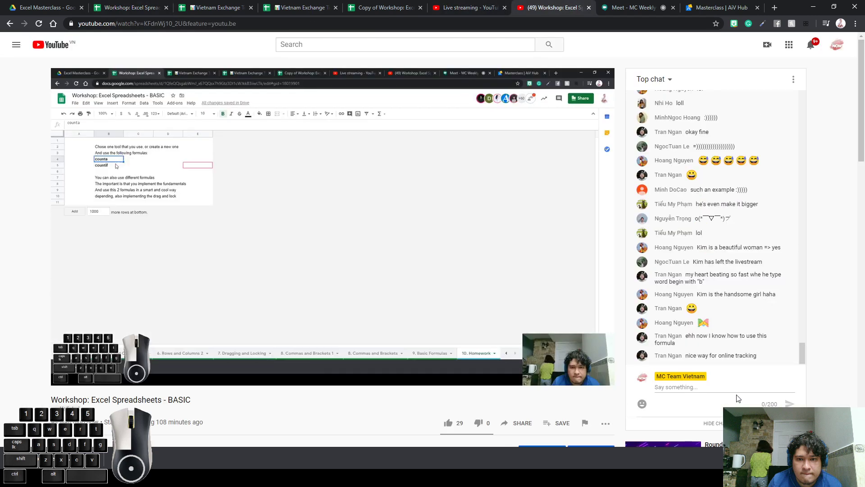
{"action": "left_click", "coordinate": [746, 386]}
{"action": "type", "text": "https://forms.gle/EpSWcdPFpR8o3BTWA"}
{"action": "key", "text": "Return"}
{"action": "type", "text": "https://forms.gle/EpSWcdPFpR8o3BTWA"}
{"action": "key", "text": "Return"}
{"action": "type", "text": "https://forms.gle/EpSWcdPFpR8o3BTWA"}
{"action": "key", "text": "Return"}
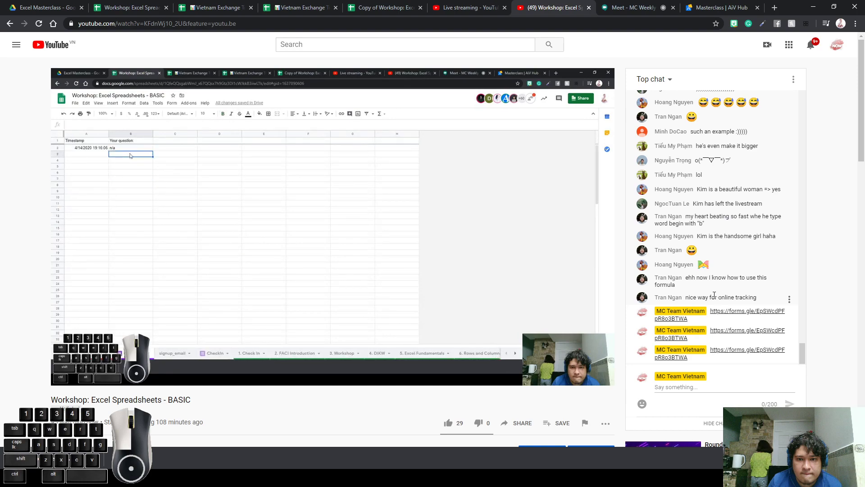
Highlight part of a viewer's chat message, then return to the workshop spreadsheet
{"action": "left_click_drag", "start_coordinate": [712, 295], "coordinate": [745, 295]}
{"action": "left_click", "coordinate": [751, 295]}
{"action": "left_click", "coordinate": [120, 8]}
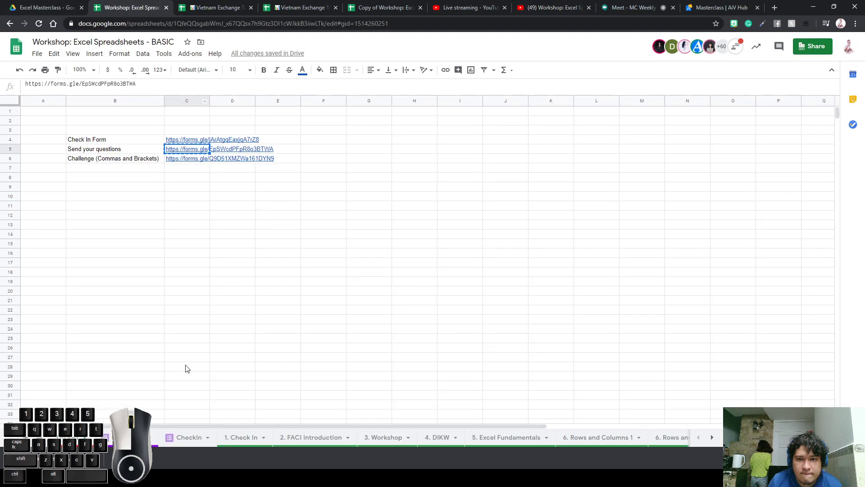
Open the submitted questions sheet and check the livestream chat
{"action": "left_click", "coordinate": [131, 438]}
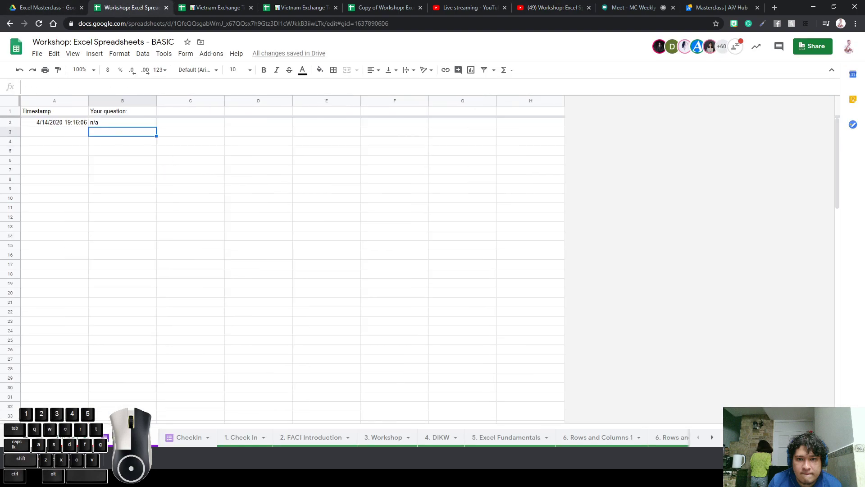
{"action": "left_click", "coordinate": [238, 236]}
{"action": "left_click", "coordinate": [434, 201]}
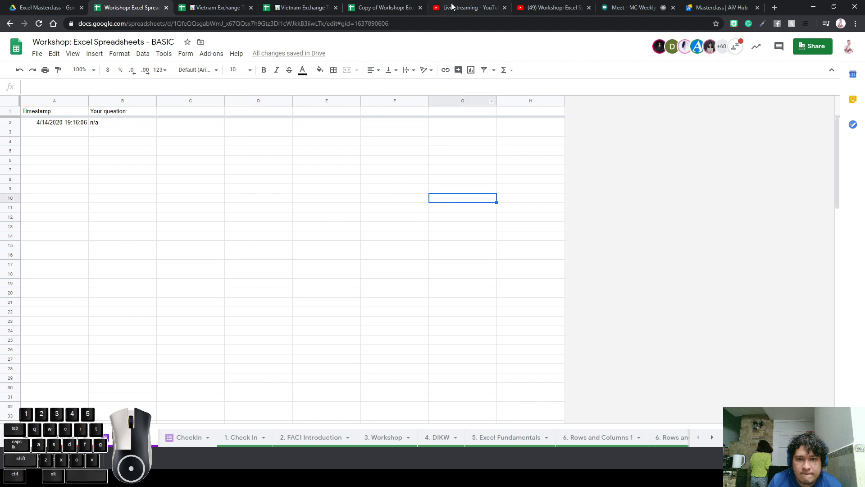
{"action": "left_click", "coordinate": [534, 8]}
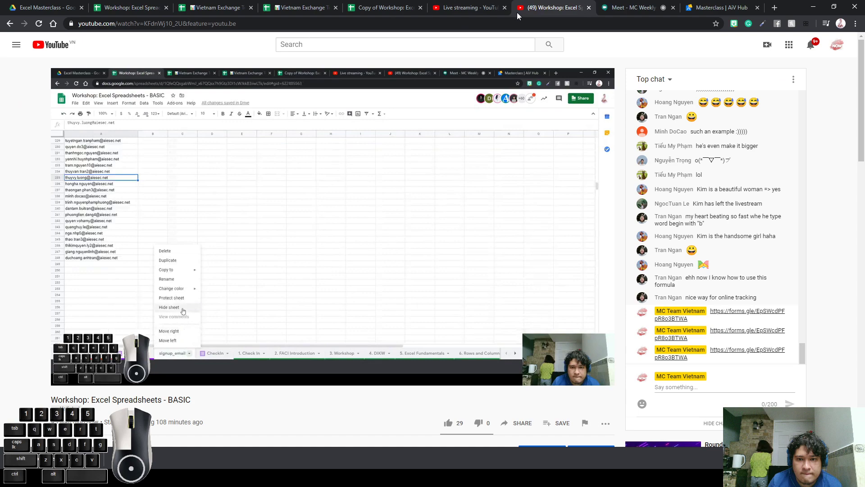
{"action": "left_click", "coordinate": [145, 11]}
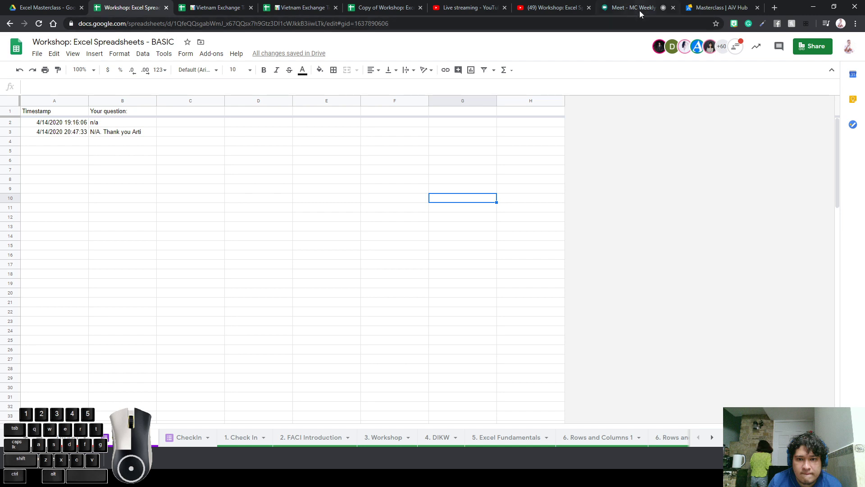
Select the newest response's timestamp and mark the column of submitted questions
{"action": "left_click", "coordinate": [327, 189]}
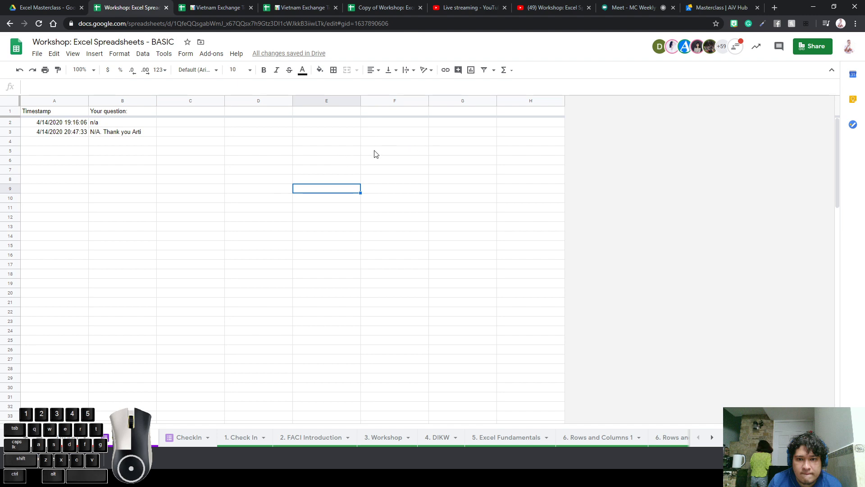
{"action": "left_click", "coordinate": [237, 153]}
{"action": "left_click", "coordinate": [102, 134]}
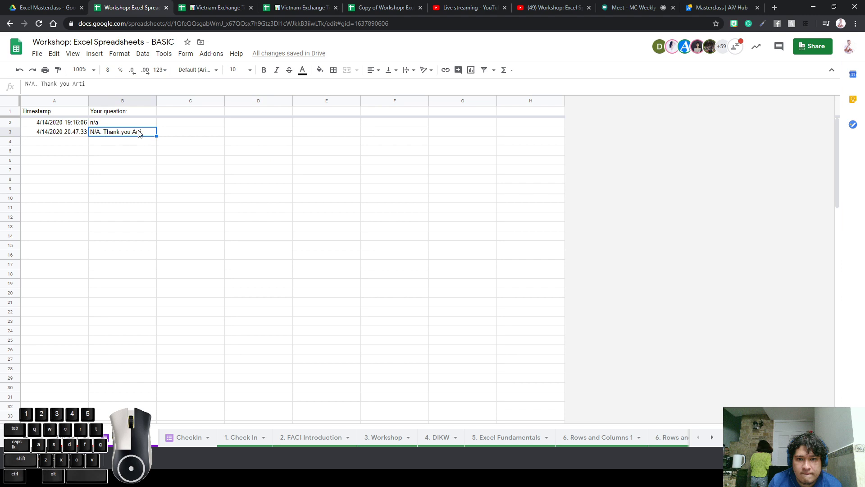
{"action": "left_click", "coordinate": [79, 134]}
{"action": "left_click", "coordinate": [191, 130]}
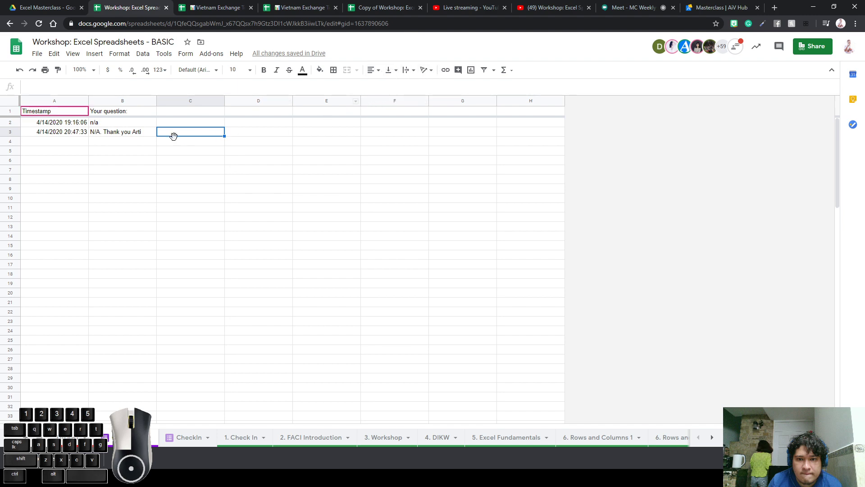
{"action": "left_click_drag", "start_coordinate": [139, 135], "coordinate": [135, 219]}
{"action": "left_click", "coordinate": [327, 170]}
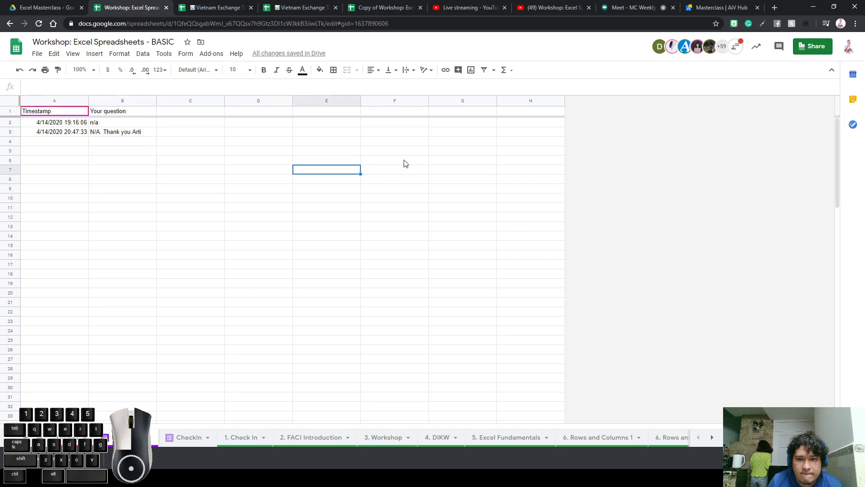
{"action": "left_click", "coordinate": [553, 8]}
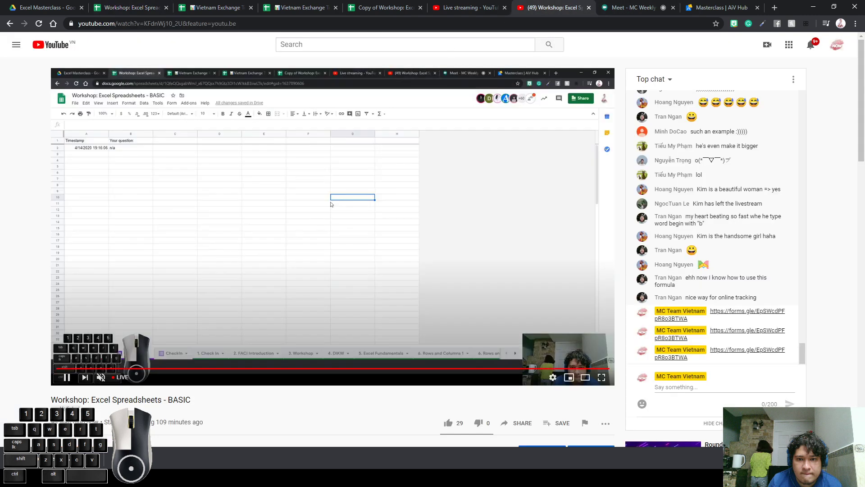
Return to the original workshop spreadsheet and review the five responses, including the graphs question
{"action": "left_click", "coordinate": [369, 9]}
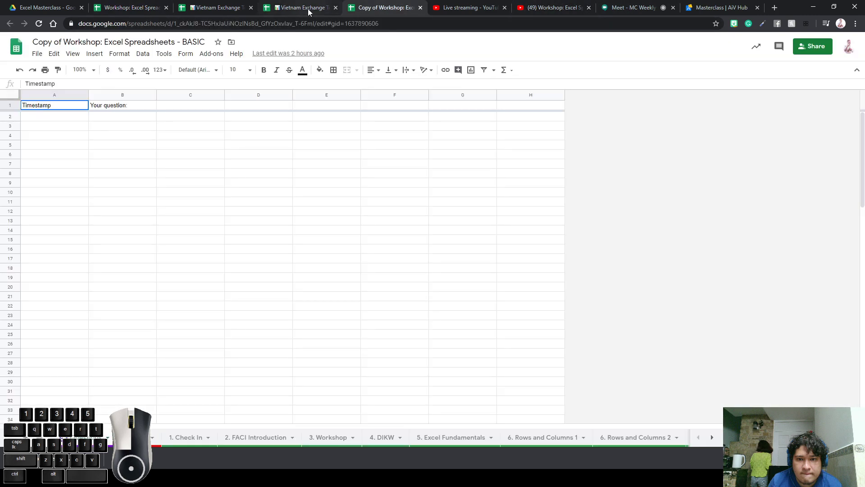
{"action": "left_click", "coordinate": [139, 10]}
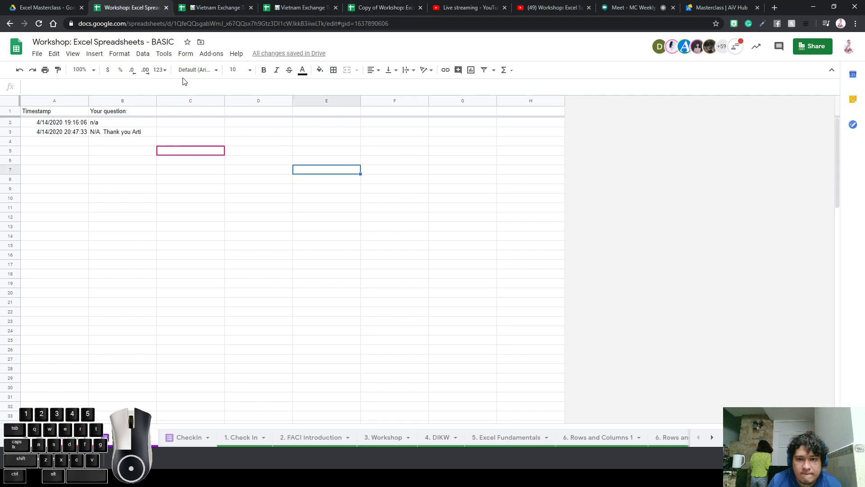
{"action": "left_click", "coordinate": [139, 198]}
{"action": "left_click", "coordinate": [227, 151]}
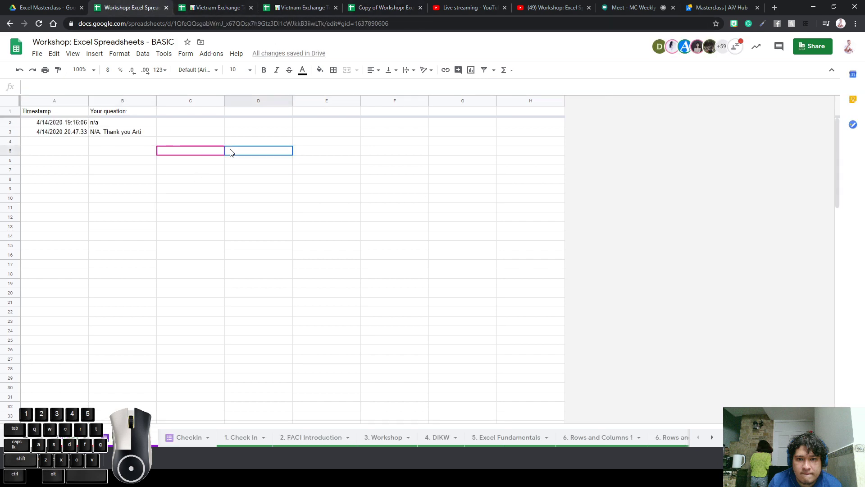
{"action": "left_click", "coordinate": [206, 153]}
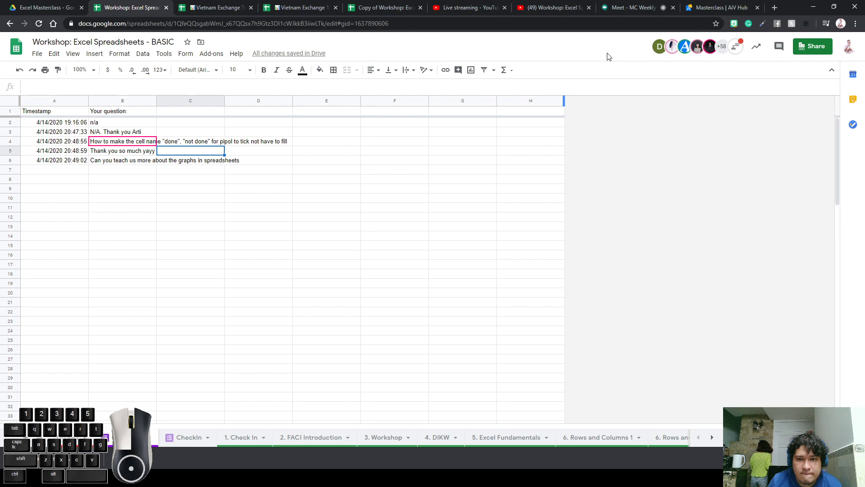
Step between the question in B4, its timestamp and neighbouring cells
{"action": "key", "text": "Left"}
{"action": "key", "text": "Up"}
{"action": "key", "text": "Right"}
{"action": "key", "text": "Left"}
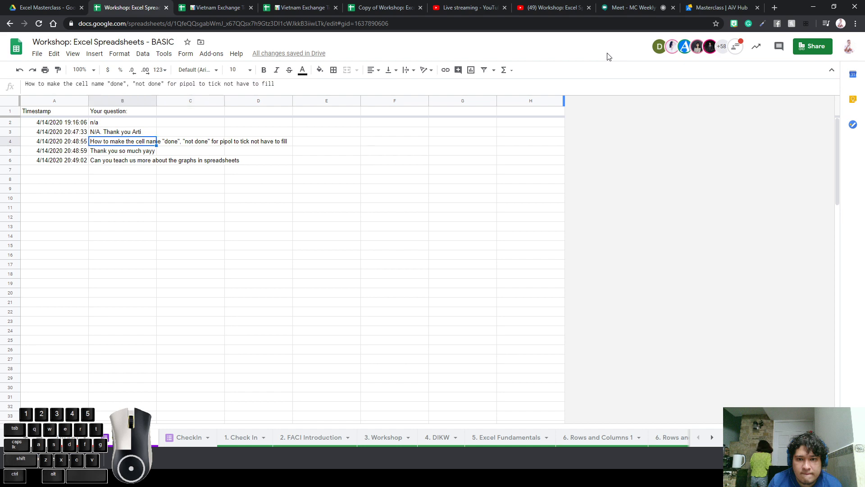
{"action": "key", "text": "Left"}
{"action": "key", "text": "Right"}
{"action": "key", "text": "Right"}
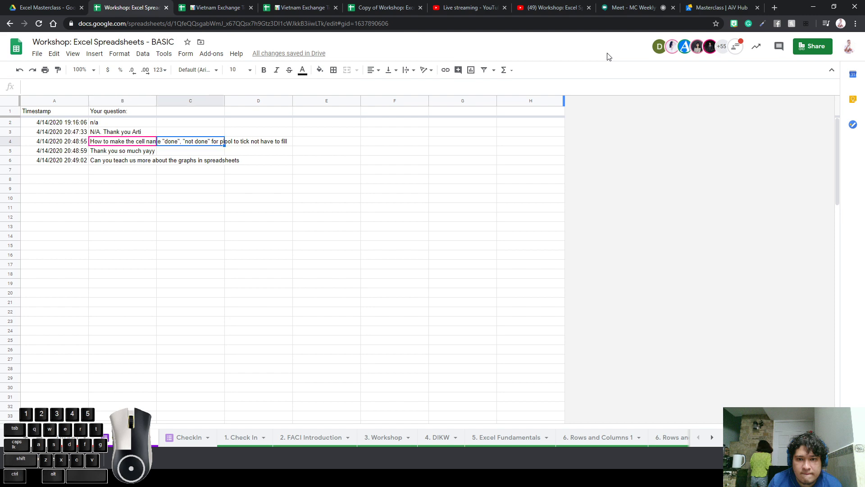
{"action": "key", "text": "Left"}
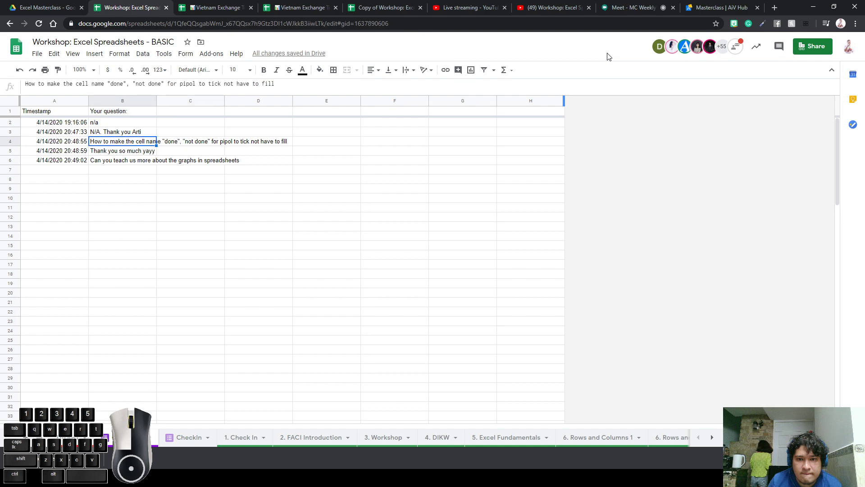
{"action": "key", "text": "Left"}
{"action": "key", "text": "Right"}
{"action": "key", "text": "Right"}
{"action": "key", "text": "Left"}
{"action": "key", "text": "Left"}
{"action": "key", "text": "Right"}
{"action": "key", "text": "Right"}
{"action": "key", "text": "Left"}
Open the B4 question to read it in full, then switch to the 3. Workshop sheet
{"action": "left_click", "coordinate": [421, 172]}
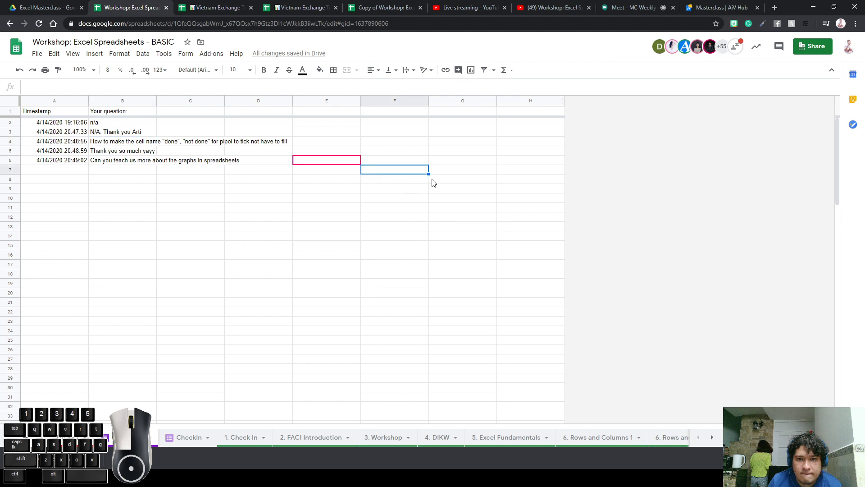
{"action": "left_click", "coordinate": [397, 191]}
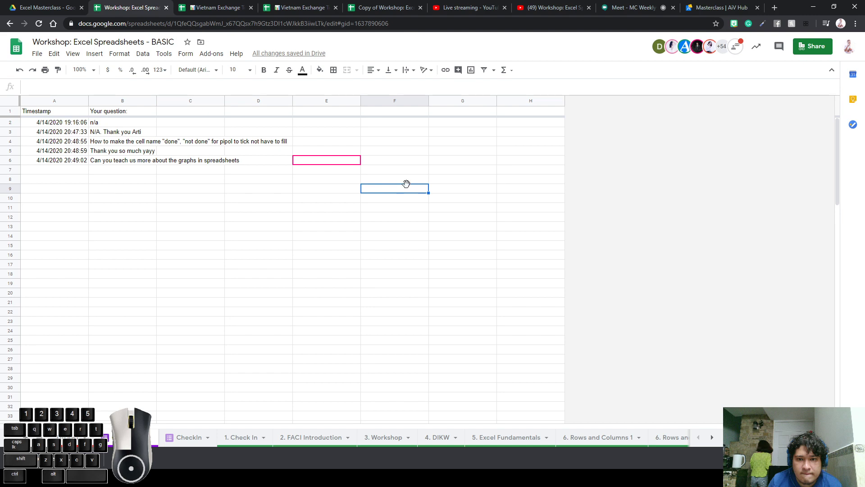
{"action": "double_click", "coordinate": [126, 141]}
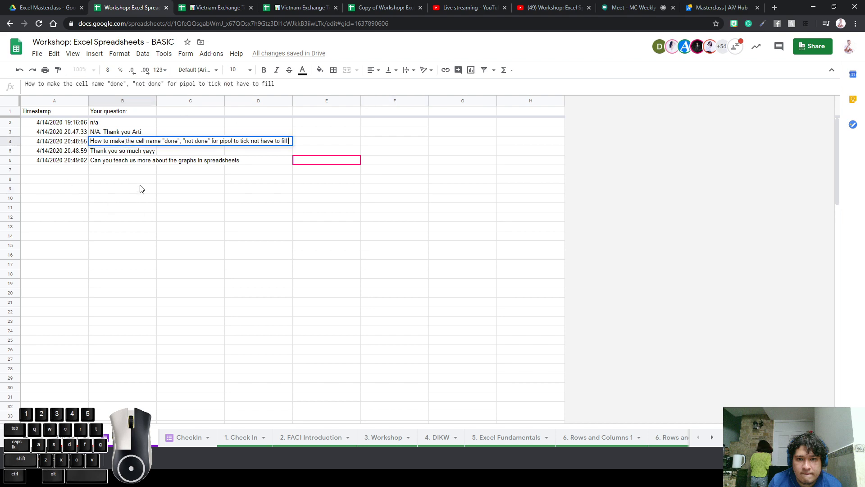
{"action": "left_click", "coordinate": [160, 188]}
{"action": "left_click", "coordinate": [387, 446]}
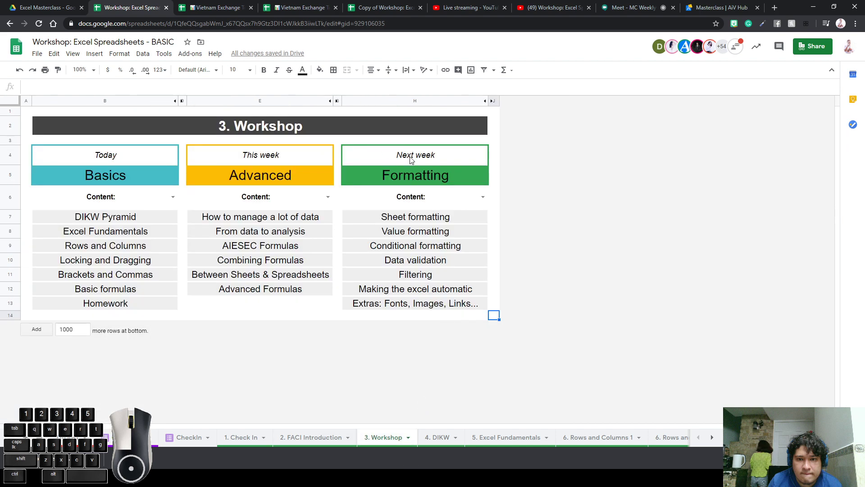
Select the Formatting column's cells and inspect the H10 formula without changing it
{"action": "left_click_drag", "start_coordinate": [420, 177], "coordinate": [418, 297]}
{"action": "left_click", "coordinate": [412, 261]}
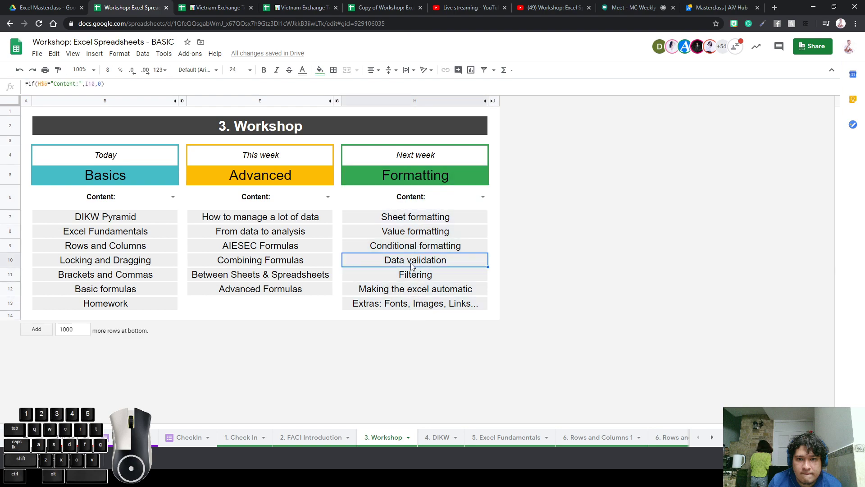
{"action": "double_click", "coordinate": [412, 261]}
{"action": "key", "text": "Return"}
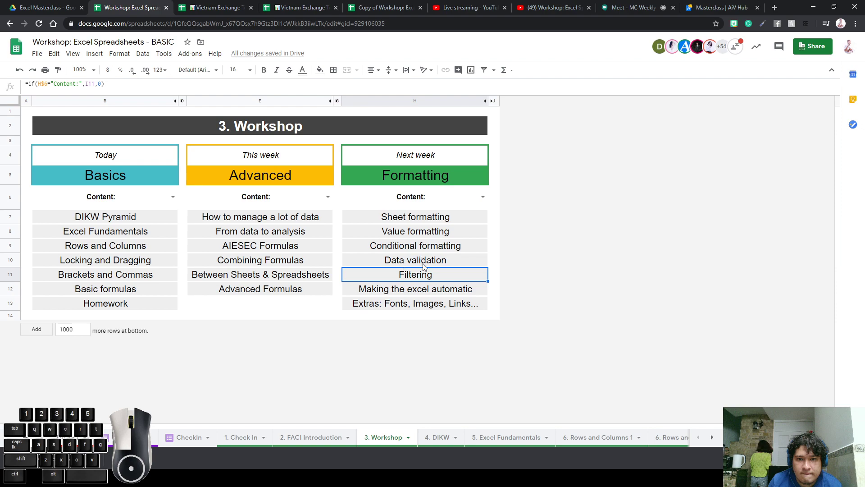
On the submitted questions sheet, read the new question in B7 and select the graphs question in B6:C6
{"action": "left_click", "coordinate": [68, 437]}
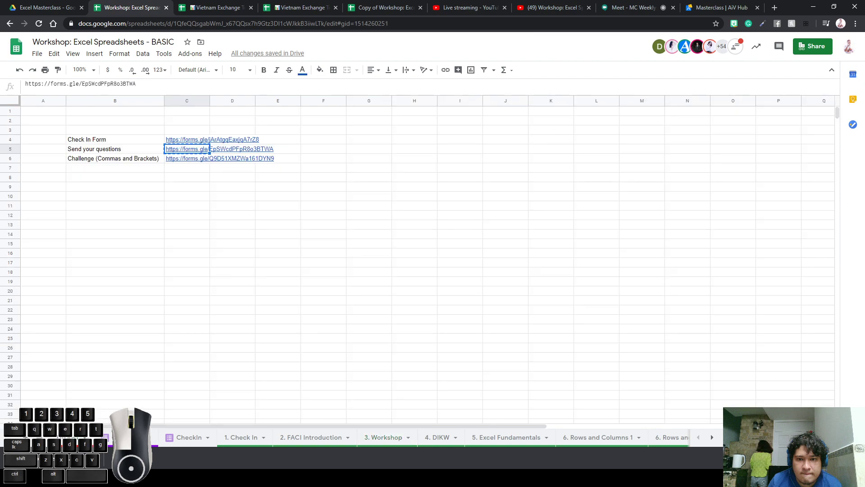
{"action": "left_click", "coordinate": [185, 440]}
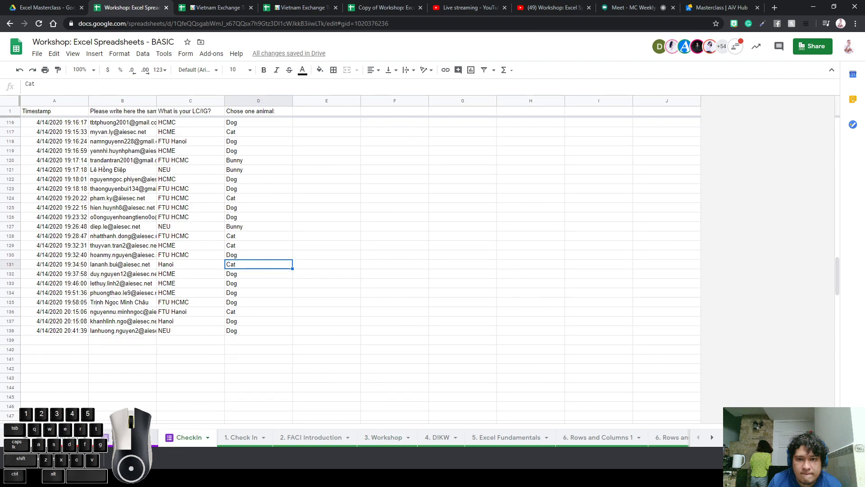
{"action": "left_click", "coordinate": [117, 437]}
{"action": "left_click", "coordinate": [129, 174]}
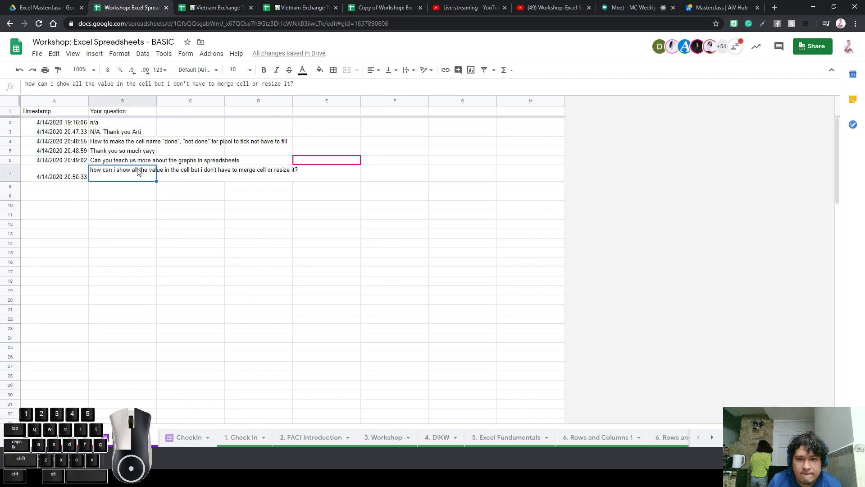
{"action": "left_click", "coordinate": [121, 163]}
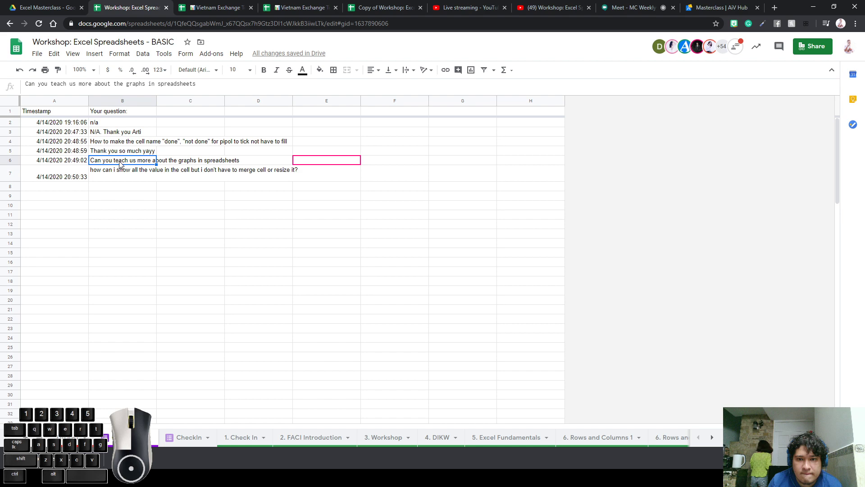
{"action": "left_click_drag", "start_coordinate": [120, 164], "coordinate": [198, 161]}
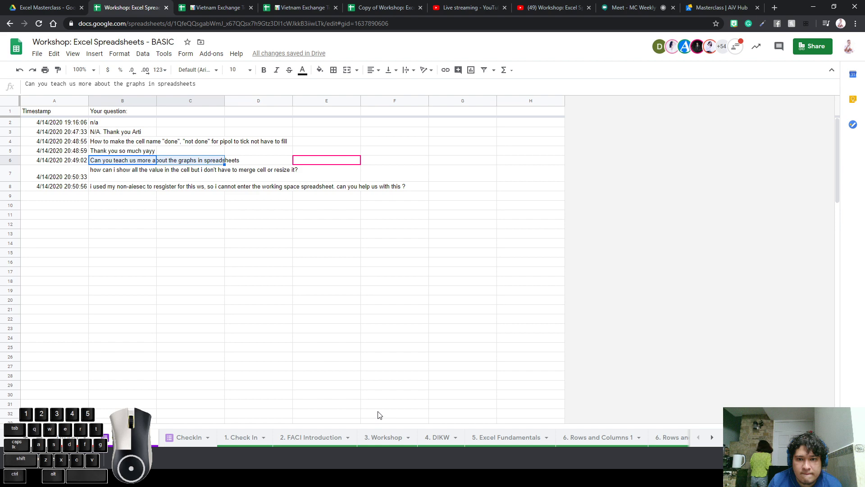
{"action": "left_click_drag", "start_coordinate": [248, 208], "coordinate": [186, 217]}
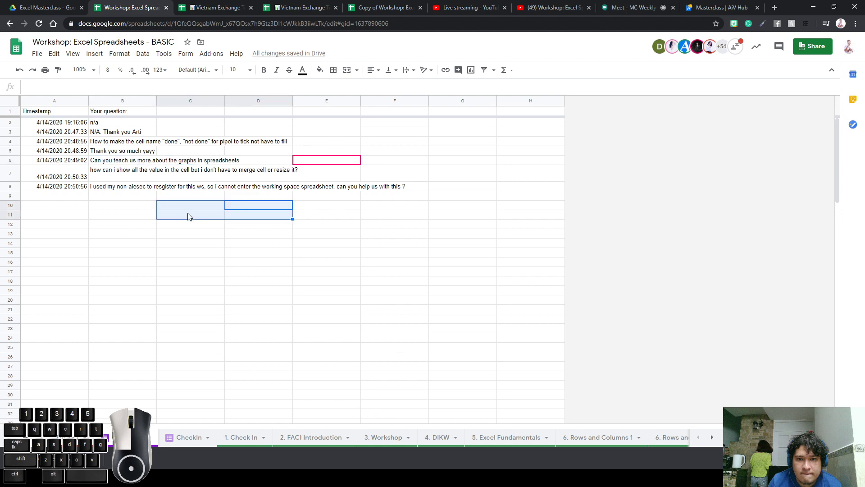
Select the new question in cell B8
{"action": "left_click", "coordinate": [182, 219]}
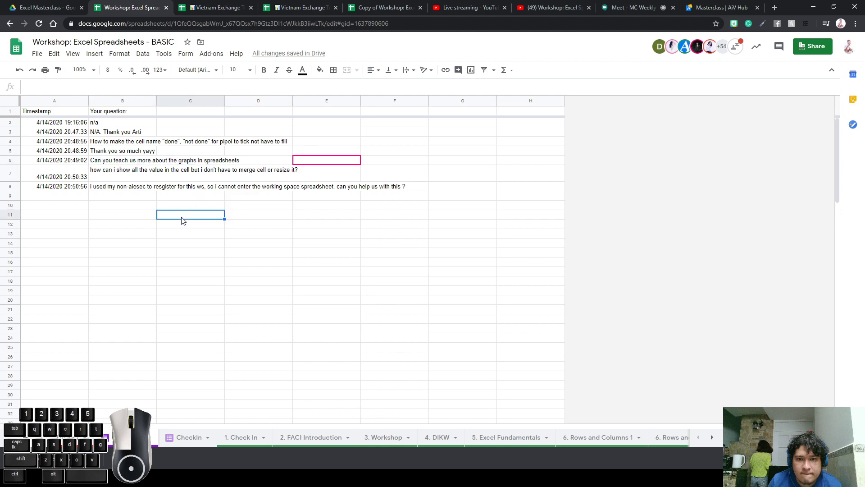
{"action": "left_click", "coordinate": [319, 189]}
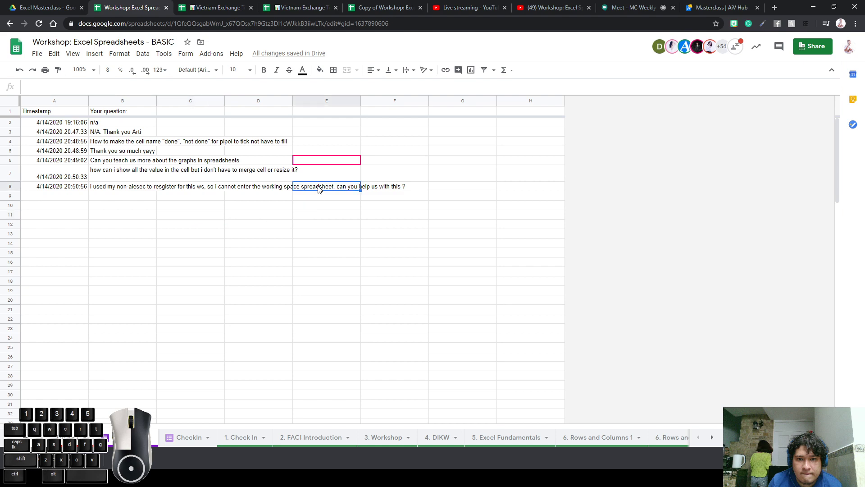
{"action": "left_click", "coordinate": [270, 186]}
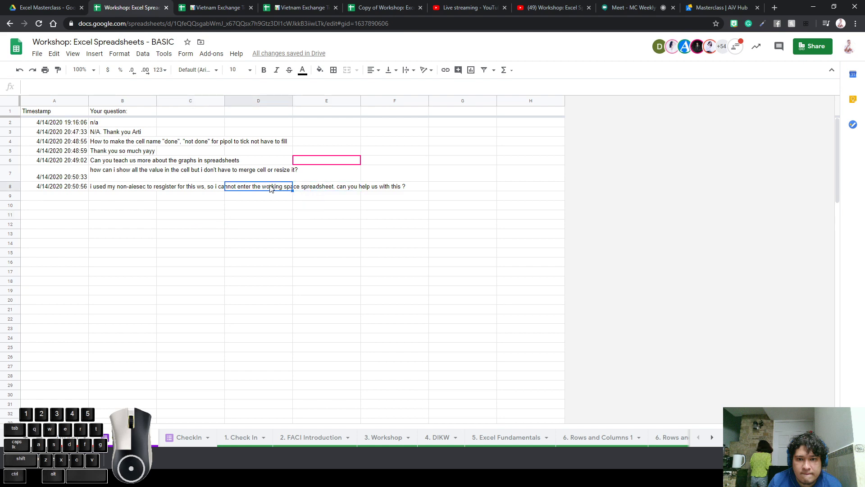
{"action": "left_click", "coordinate": [204, 180]}
{"action": "left_click", "coordinate": [147, 189]}
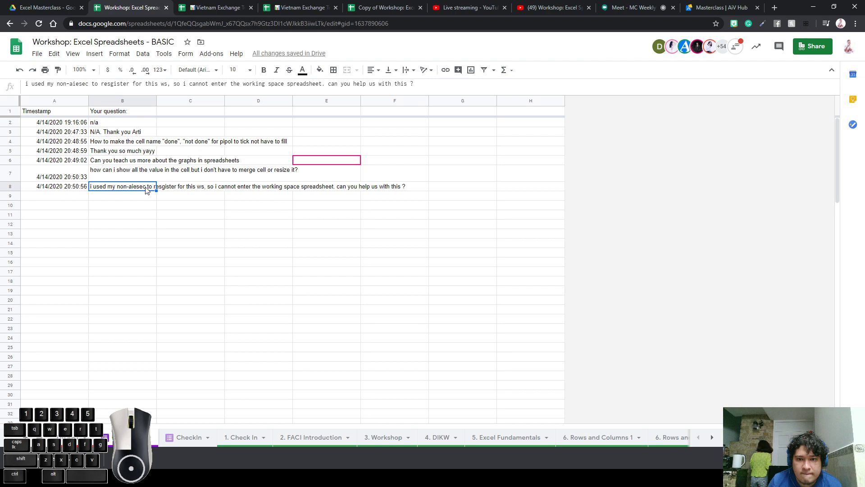
Share the spreadsheet so anyone with the link can comment
{"action": "left_click", "coordinate": [813, 46]}
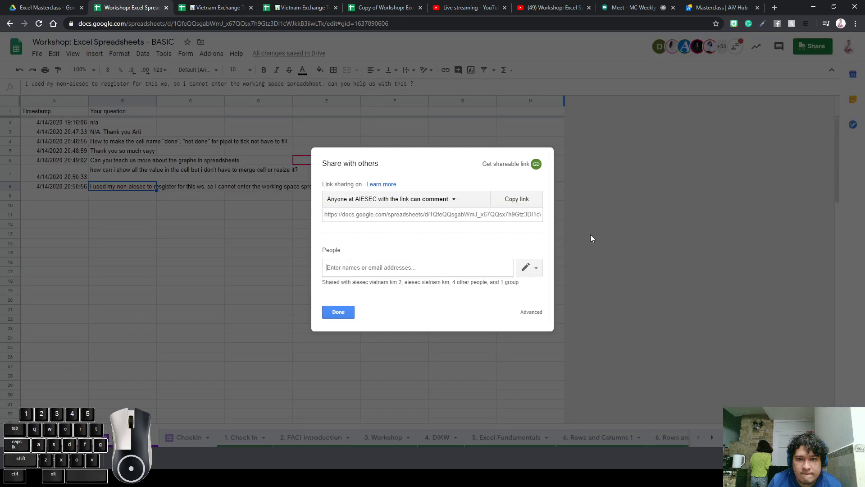
{"action": "left_click", "coordinate": [502, 191]}
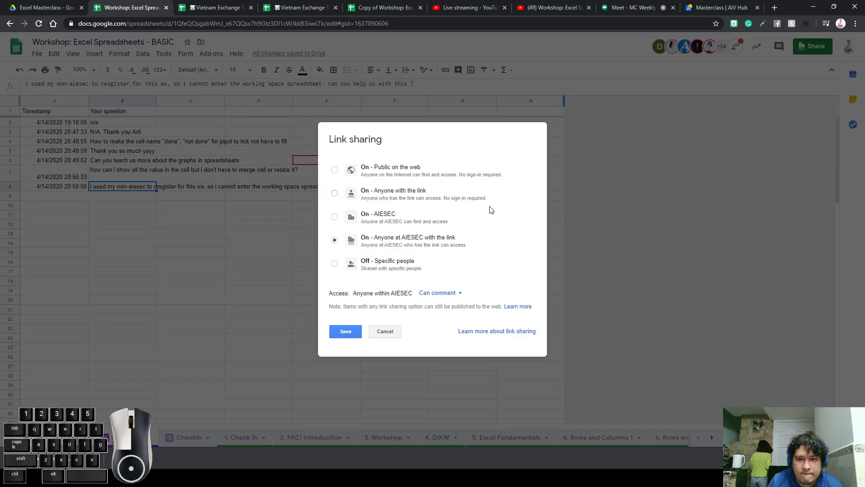
{"action": "left_click", "coordinate": [422, 196]}
{"action": "left_click", "coordinate": [448, 293]}
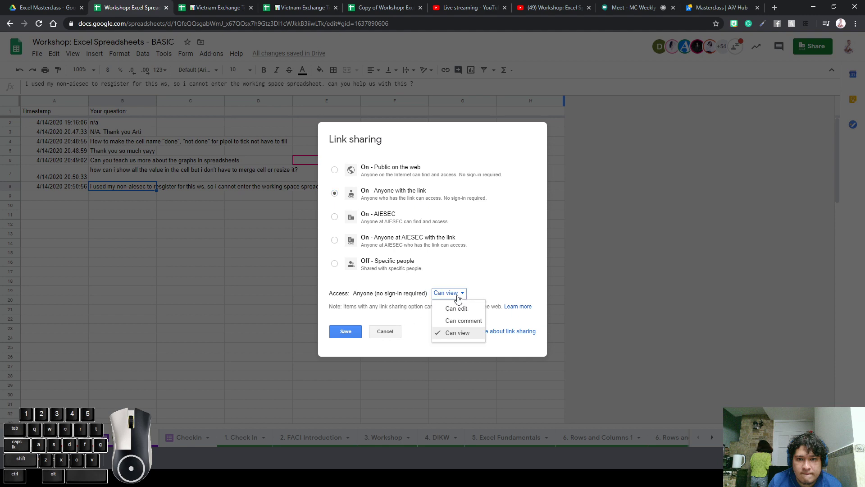
{"action": "left_click", "coordinate": [457, 321]}
{"action": "left_click", "coordinate": [346, 332]}
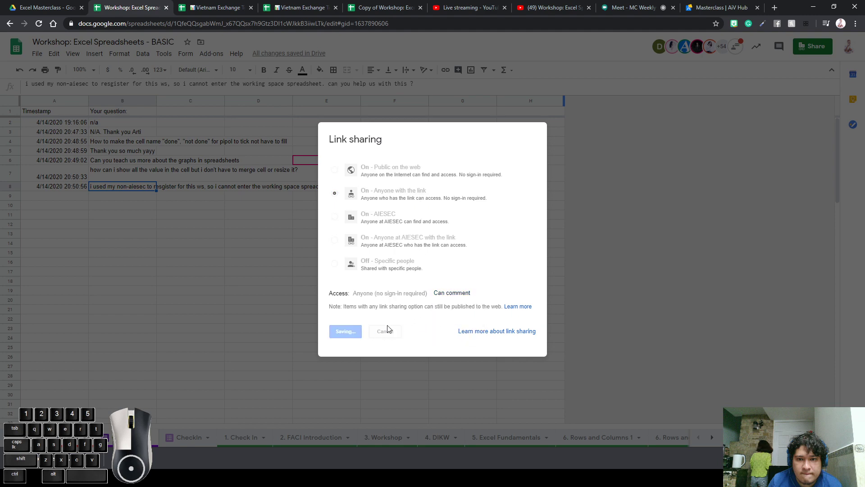
{"action": "left_click", "coordinate": [336, 358]}
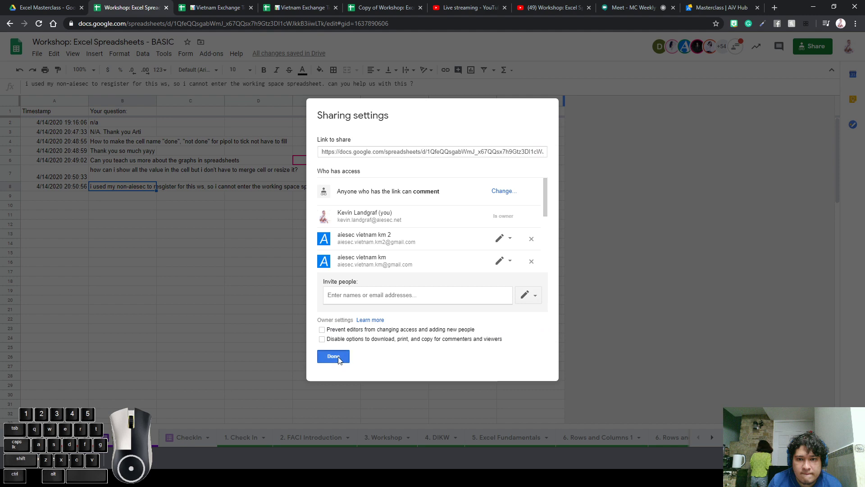
{"action": "left_click", "coordinate": [382, 284]}
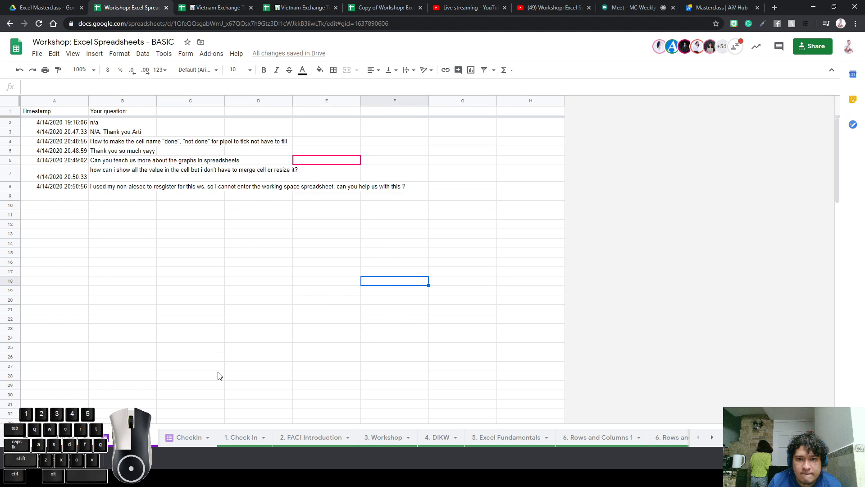
On 3. Workshop, select the Formatting topics from Sheet formatting to Extras
{"action": "left_click", "coordinate": [390, 436]}
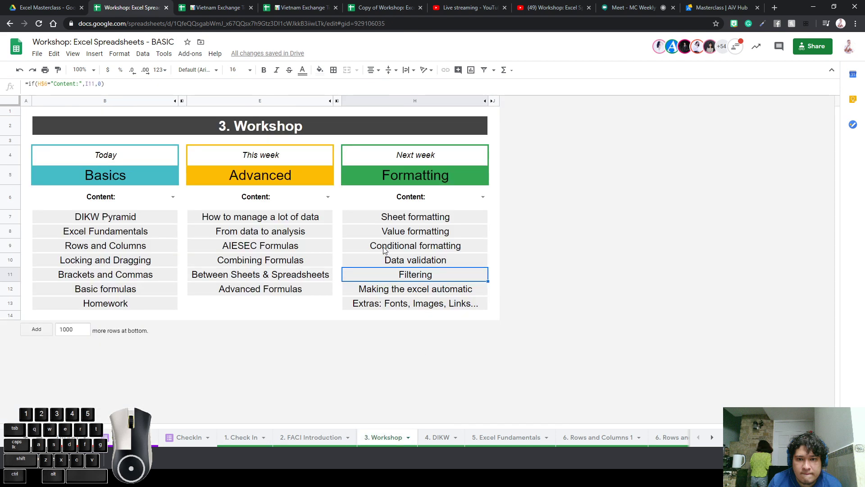
{"action": "left_click_drag", "start_coordinate": [414, 218], "coordinate": [440, 309]}
{"action": "left_click", "coordinate": [421, 265]}
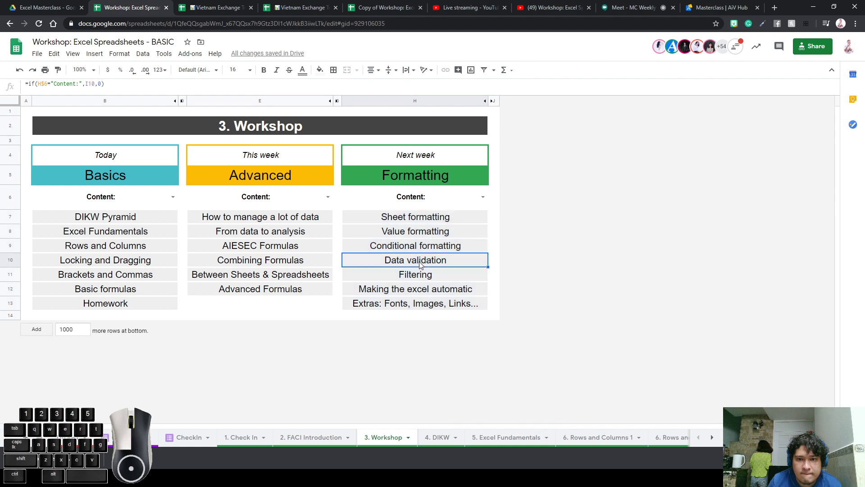
{"action": "left_click_drag", "start_coordinate": [442, 220], "coordinate": [421, 303]}
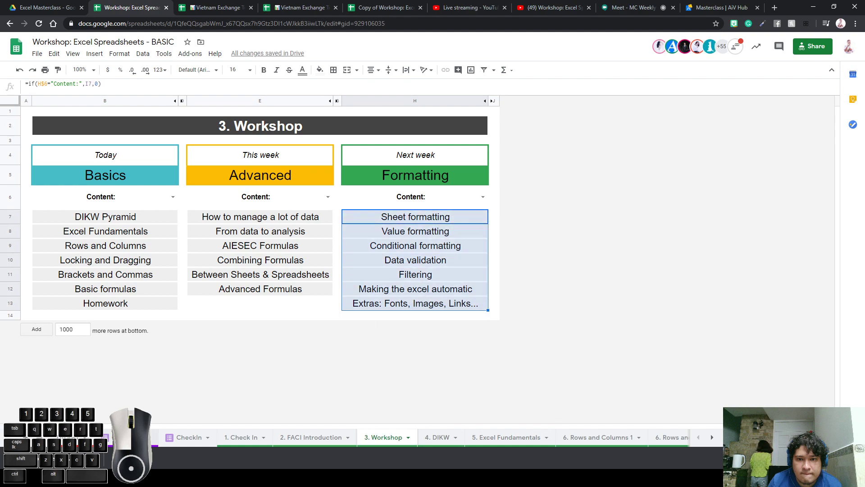
Return to the submitted questions sheet and select the question in B7
{"action": "left_click", "coordinate": [126, 440]}
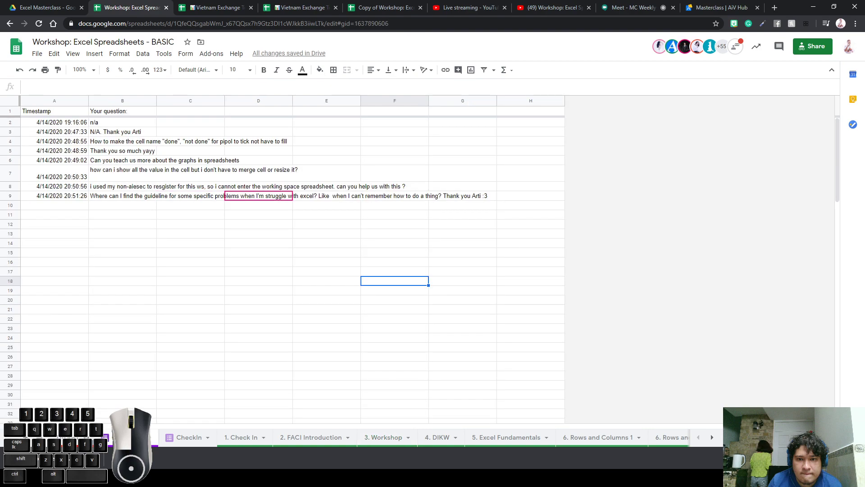
{"action": "left_click", "coordinate": [116, 177]}
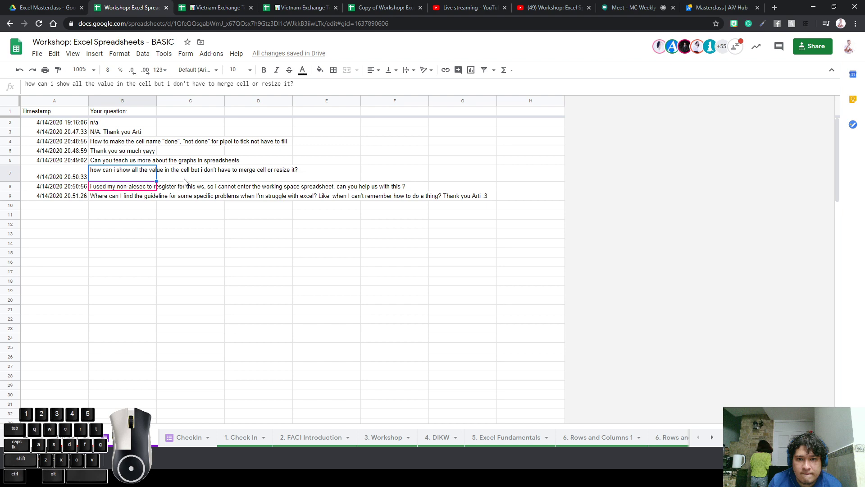
{"action": "left_click", "coordinate": [257, 253]}
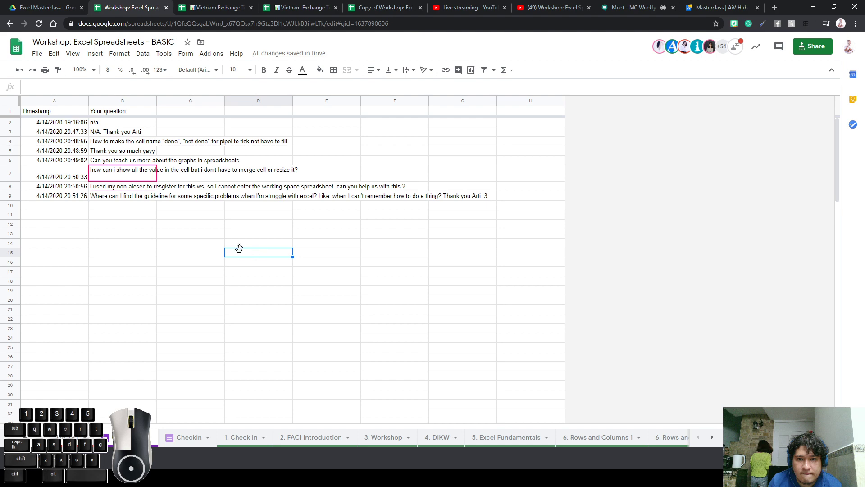
{"action": "left_click", "coordinate": [284, 246]}
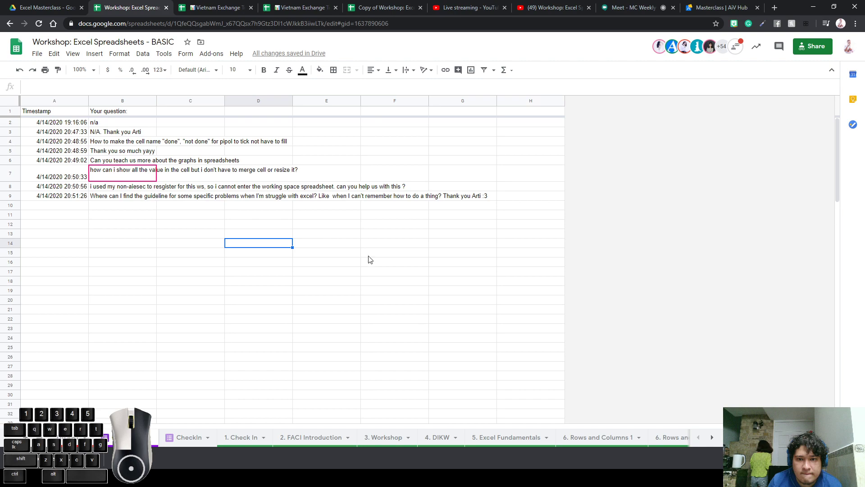
Move through the later tabs, past 10. Homework, to the 9. Basic Formulas sheet
{"action": "left_click", "coordinate": [715, 437]}
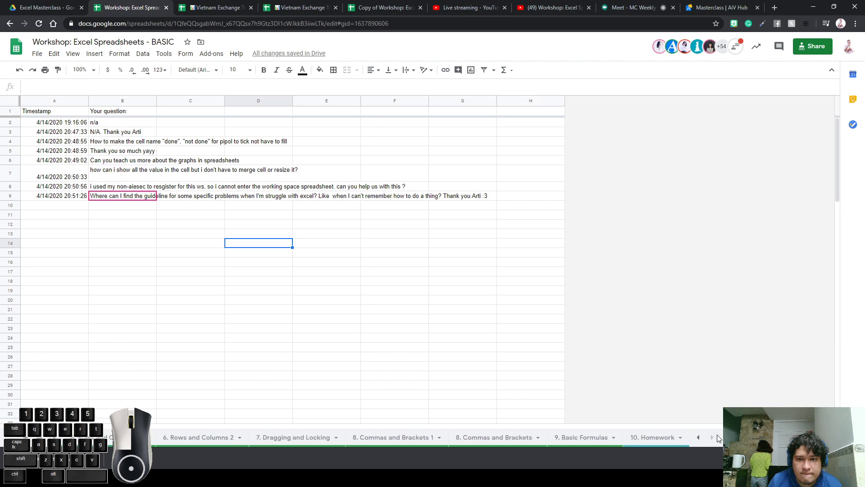
{"action": "left_click", "coordinate": [660, 438]}
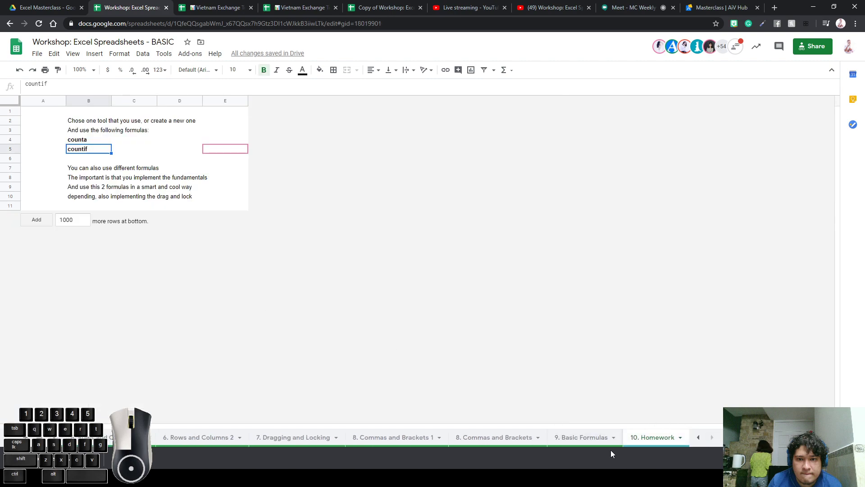
{"action": "left_click", "coordinate": [584, 437]}
{"action": "scroll", "coordinate": [444, 309], "scroll_direction": "down", "scroll_amount": 5}
Zoom in and merge K34:K35, K36:K37 and K38:K39
{"action": "left_click", "coordinate": [234, 265]}
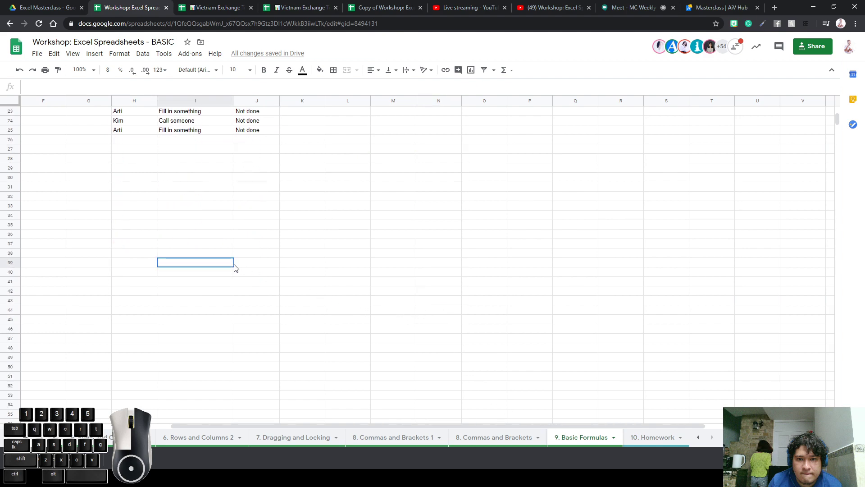
{"action": "key", "text": "ctrl+plus"}
{"action": "key", "text": "ctrl+plus"}
{"action": "left_click", "coordinate": [265, 264]}
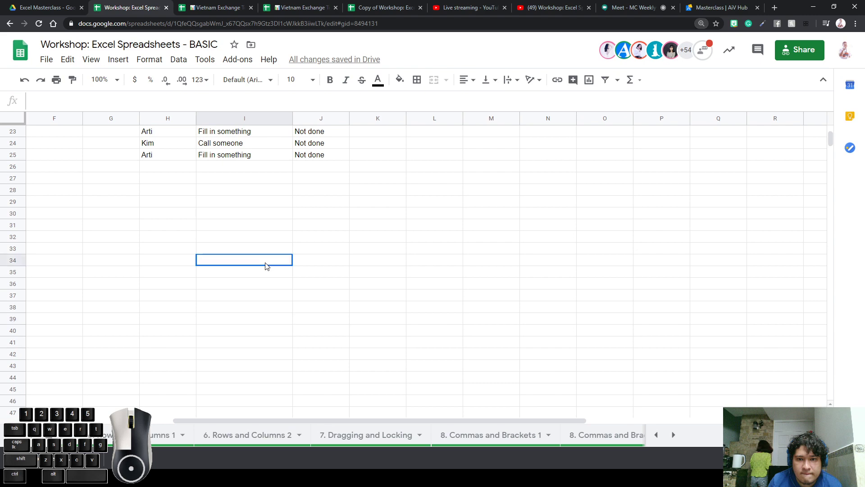
{"action": "left_click", "coordinate": [359, 263]}
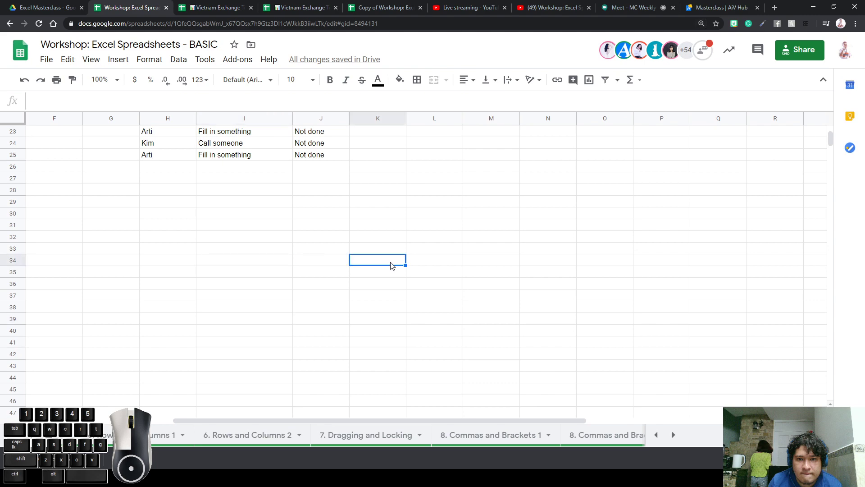
{"action": "left_click_drag", "start_coordinate": [387, 263], "coordinate": [378, 322]}
{"action": "left_click", "coordinate": [434, 79]}
{"action": "left_click", "coordinate": [434, 79]}
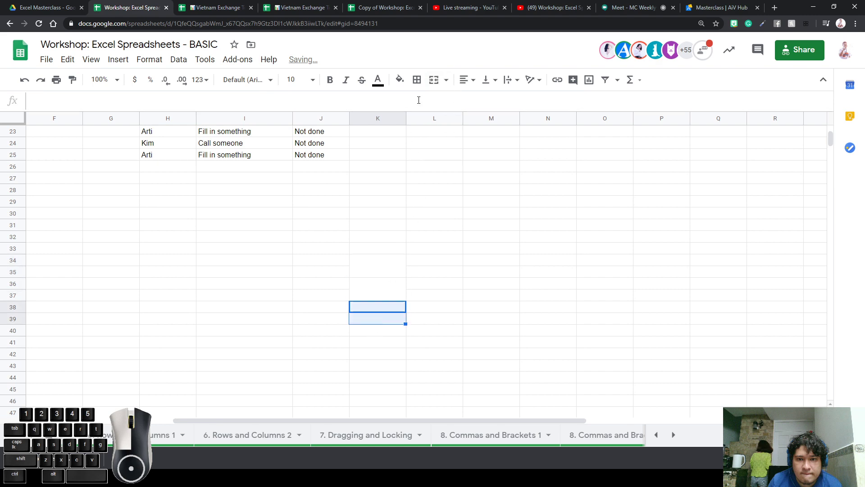
{"action": "left_click", "coordinate": [434, 79]}
Fill the merged cells K34:K39 with light grey
{"action": "left_click_drag", "start_coordinate": [377, 265], "coordinate": [372, 310]}
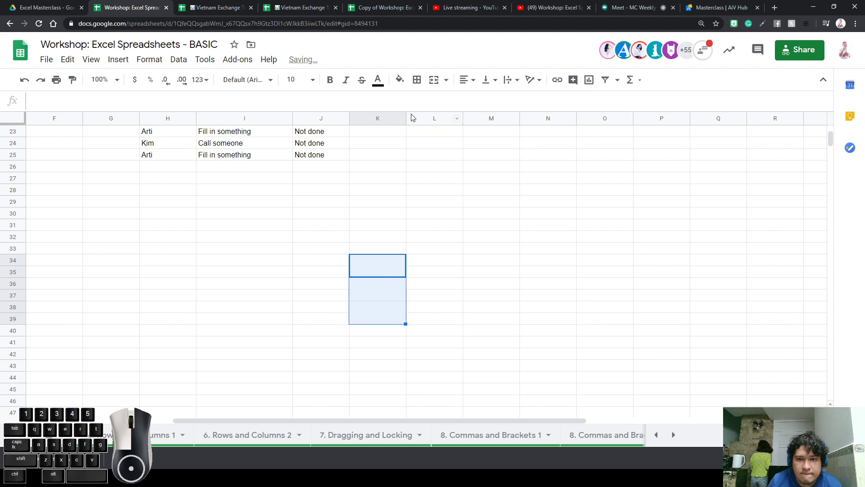
{"action": "left_click", "coordinate": [399, 79]}
{"action": "left_click", "coordinate": [492, 119]}
{"action": "left_click", "coordinate": [487, 225]}
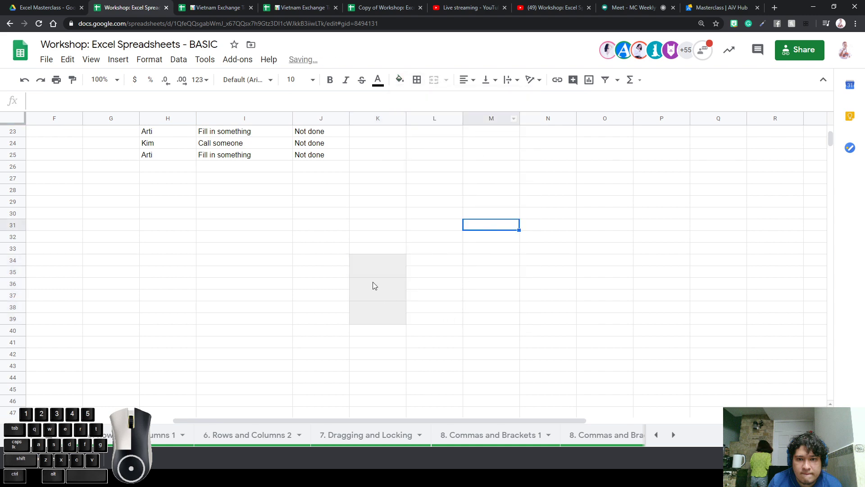
Enter 10, 20 and 30 into the three merged cells
{"action": "left_click", "coordinate": [402, 269]}
{"action": "type", "text": "10"}
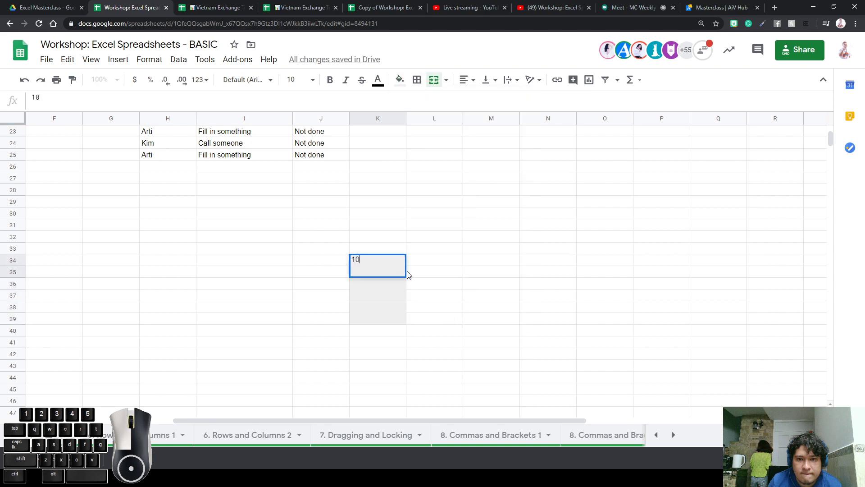
{"action": "key", "text": "Return"}
{"action": "type", "text": "20"}
{"action": "key", "text": "Return"}
{"action": "type", "text": "30"}
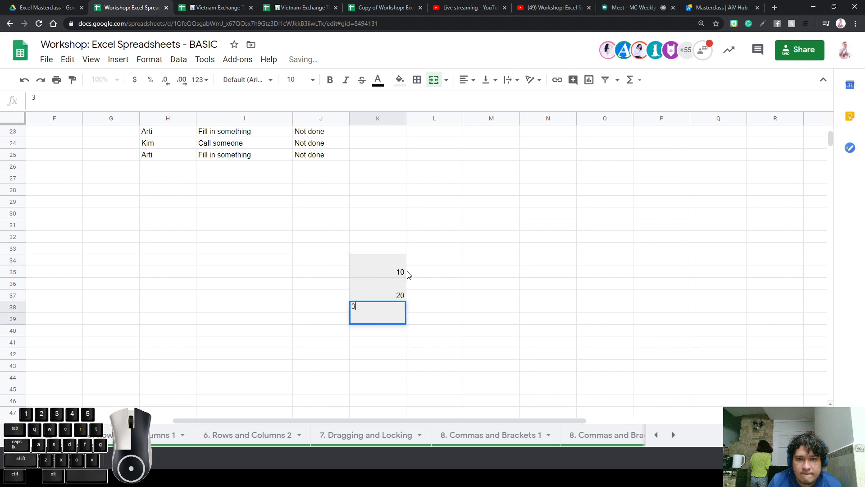
{"action": "key", "text": "Return"}
Enter =K34+K36 in L34, removing a stray backslash, so it returns 30
{"action": "left_click", "coordinate": [424, 262]}
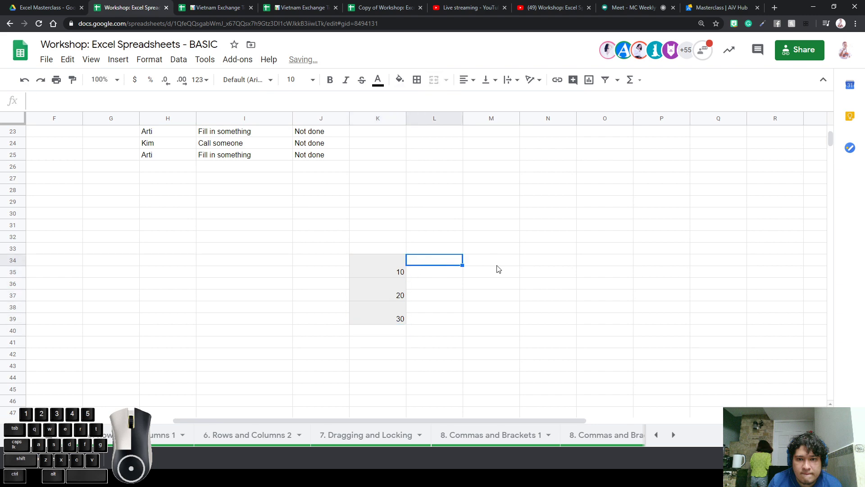
{"action": "key", "text": "Return"}
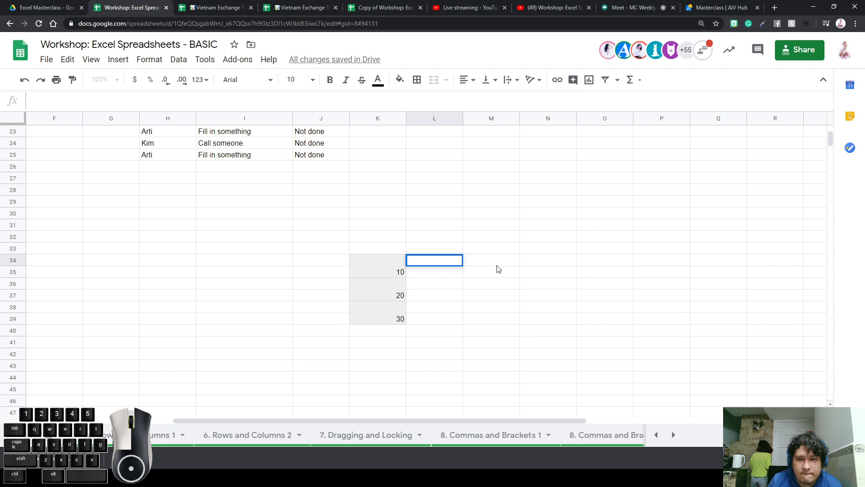
{"action": "type", "text": "="}
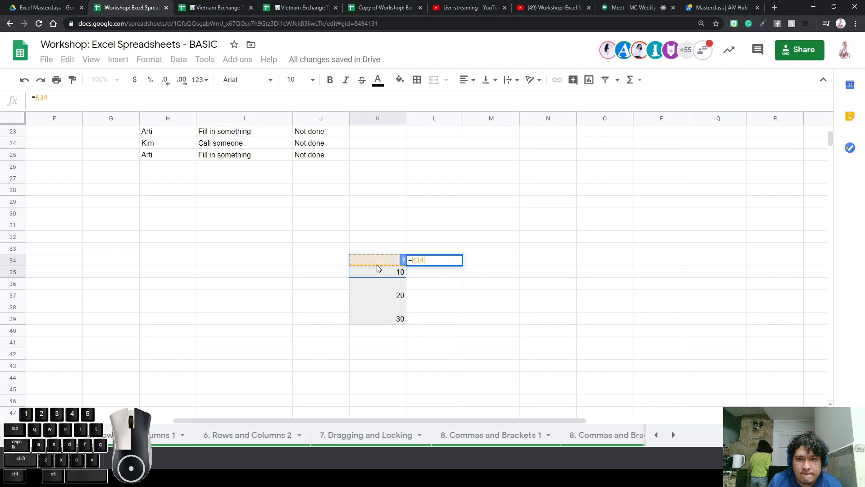
{"action": "left_click", "coordinate": [377, 264]}
{"action": "type", "text": "+"}
{"action": "left_click", "coordinate": [371, 287]}
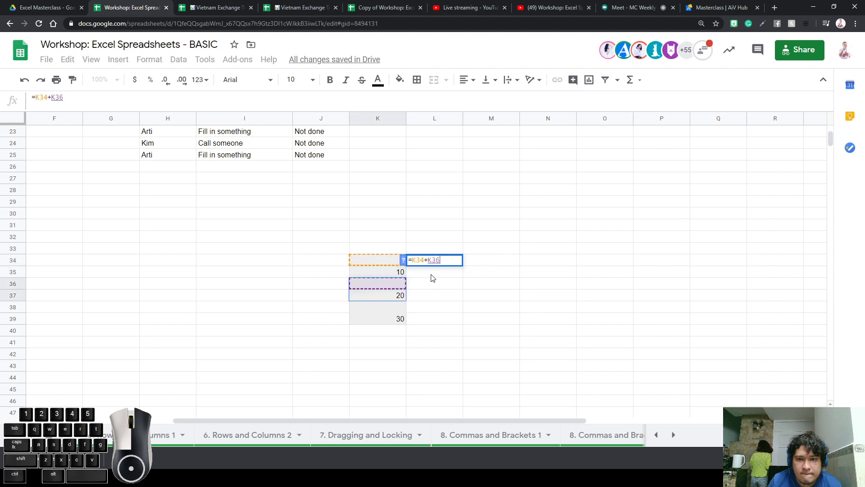
{"action": "type", "text": "\\"}
{"action": "key", "text": "Return"}
{"action": "key", "text": "Return"}
{"action": "key", "text": "Return"}
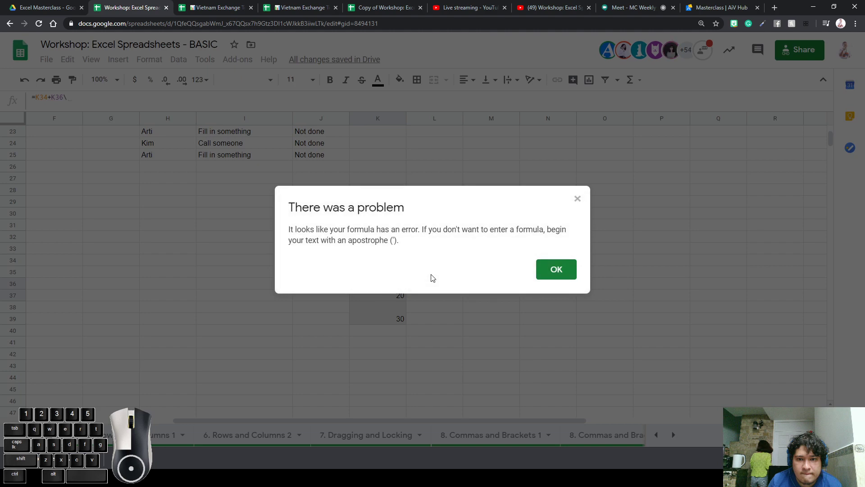
{"action": "key", "text": "Return"}
{"action": "key", "text": "BackSpace"}
{"action": "key", "text": "Return"}
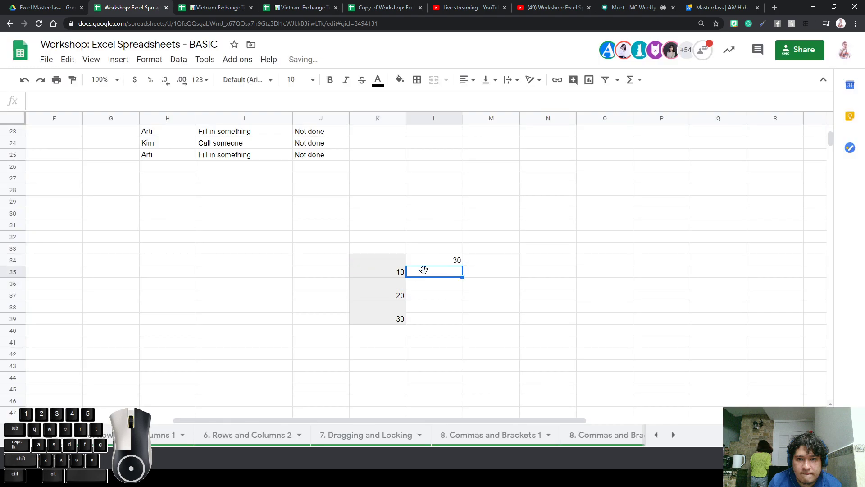
{"action": "left_click", "coordinate": [449, 260]}
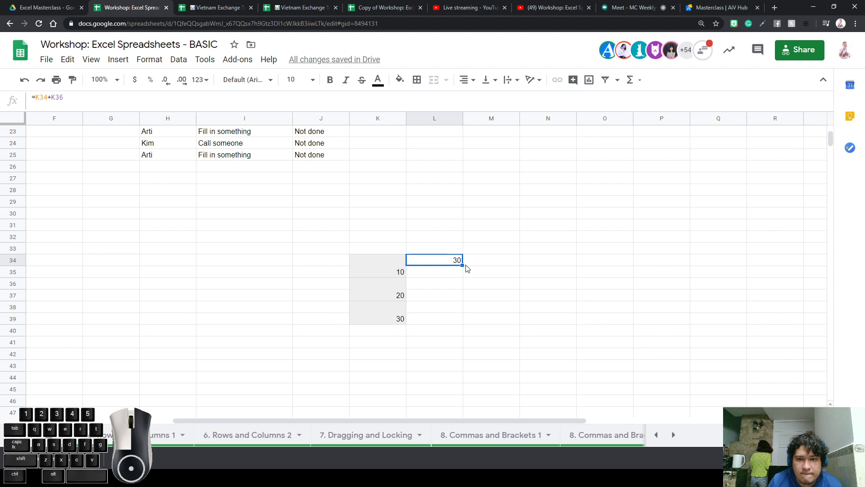
Copy the L34 sum formula into L36, where it becomes =K36+K38 showing 50
{"action": "left_click", "coordinate": [454, 274]}
{"action": "double_click", "coordinate": [453, 273]}
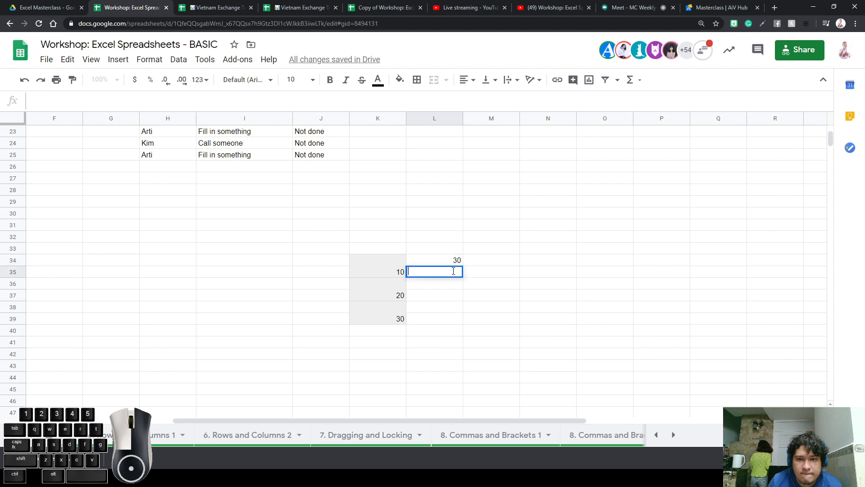
{"action": "left_click", "coordinate": [455, 261]}
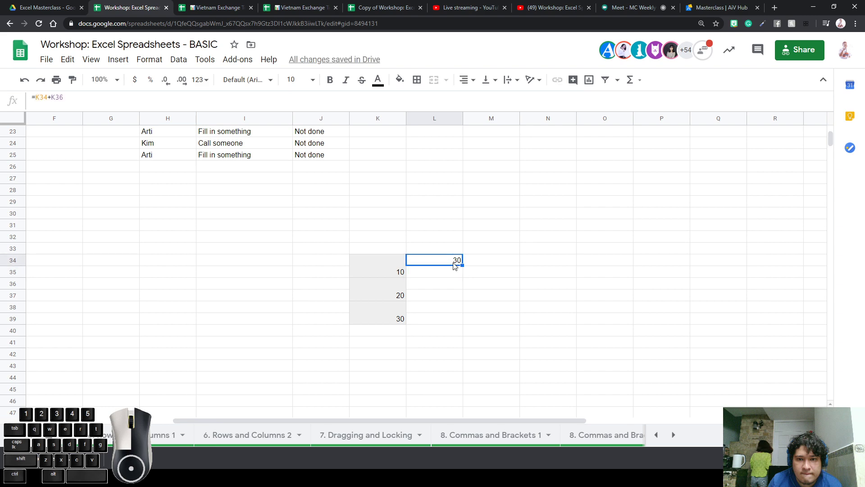
{"action": "key", "text": "ctrl+c"}
{"action": "left_click", "coordinate": [446, 283]}
{"action": "key", "text": "ctrl+v"}
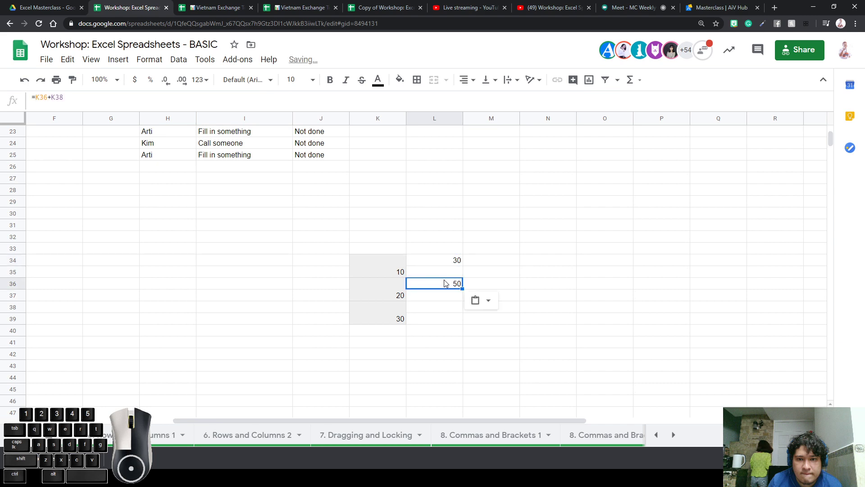
{"action": "double_click", "coordinate": [460, 283]}
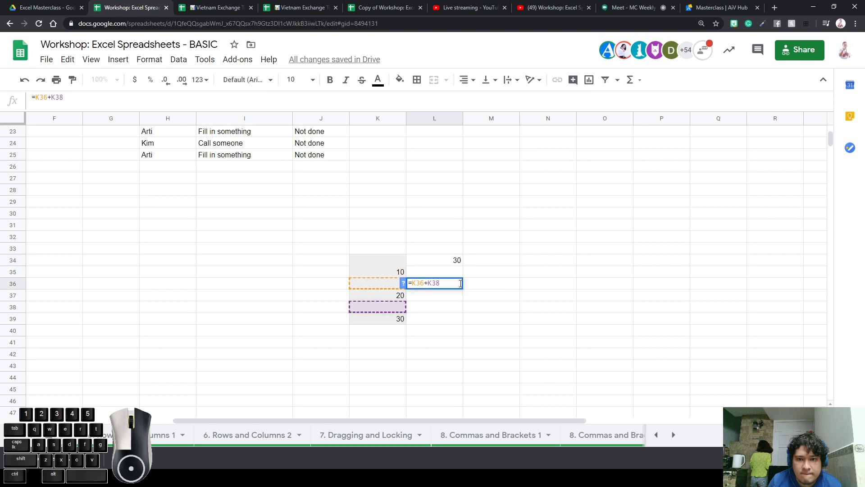
{"action": "left_click", "coordinate": [458, 253]}
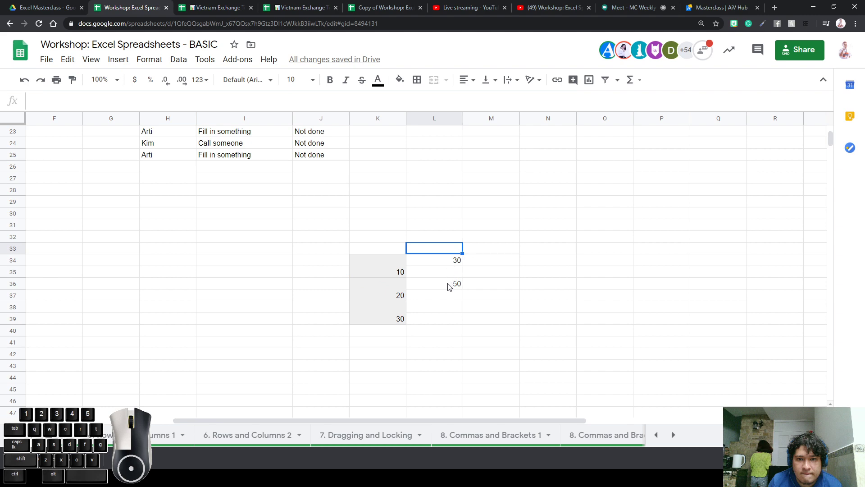
Inspect L36's references, showing that the 20 sits in merged cell K36
{"action": "double_click", "coordinate": [448, 283]}
{"action": "triple_click", "coordinate": [449, 283]}
{"action": "left_click", "coordinate": [437, 285]}
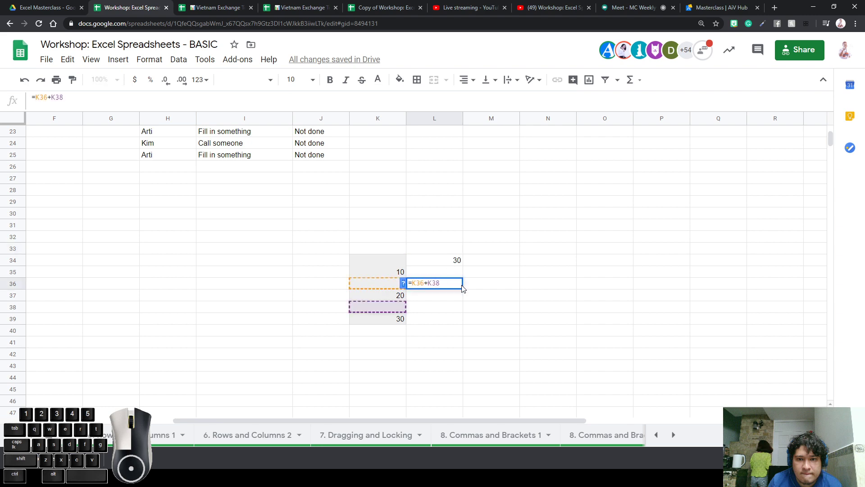
{"action": "left_click", "coordinate": [387, 287]}
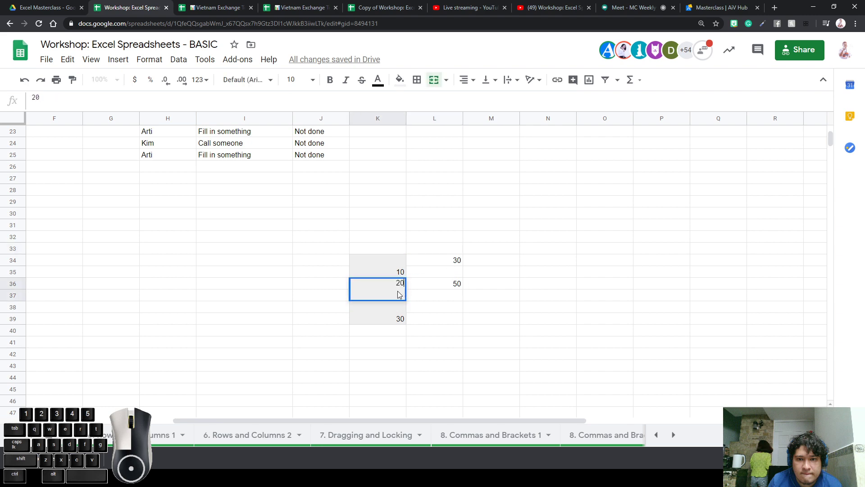
{"action": "left_click", "coordinate": [431, 288]}
{"action": "double_click", "coordinate": [386, 292]}
{"action": "left_click_drag", "start_coordinate": [12, 283], "coordinate": [13, 295]}
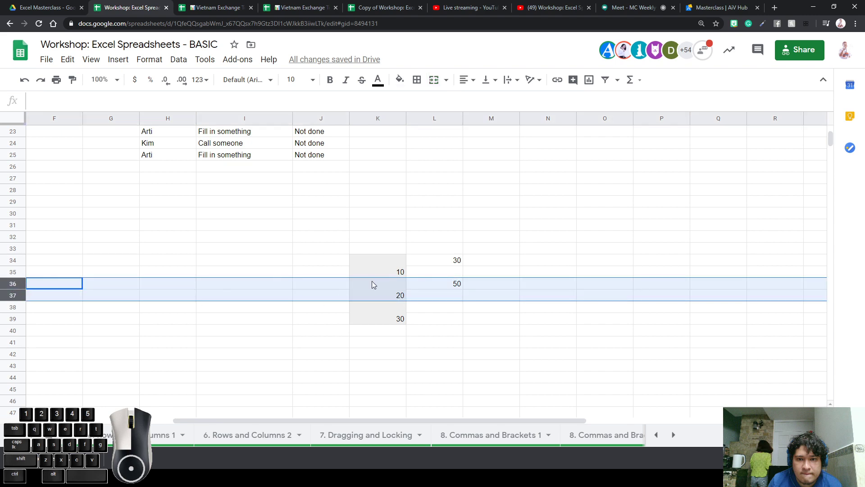
{"action": "left_click", "coordinate": [402, 284]}
{"action": "double_click", "coordinate": [390, 291]}
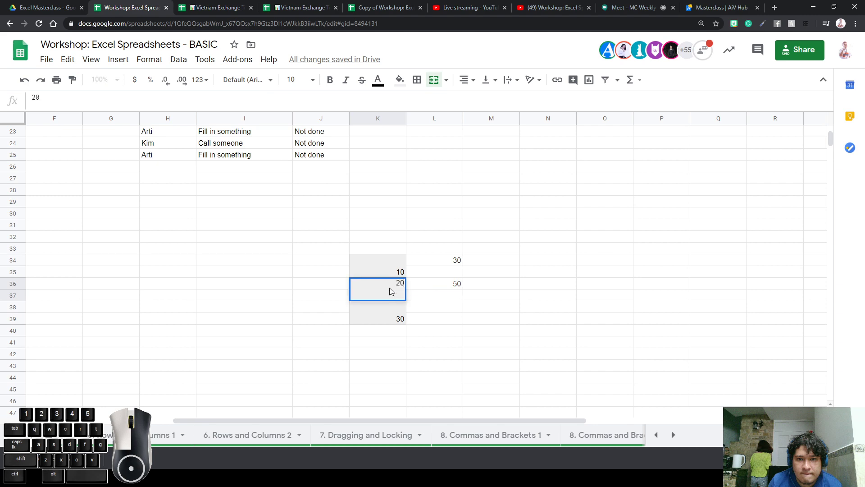
{"action": "left_click", "coordinate": [543, 287]}
{"action": "left_click", "coordinate": [454, 286]}
{"action": "double_click", "coordinate": [455, 286]}
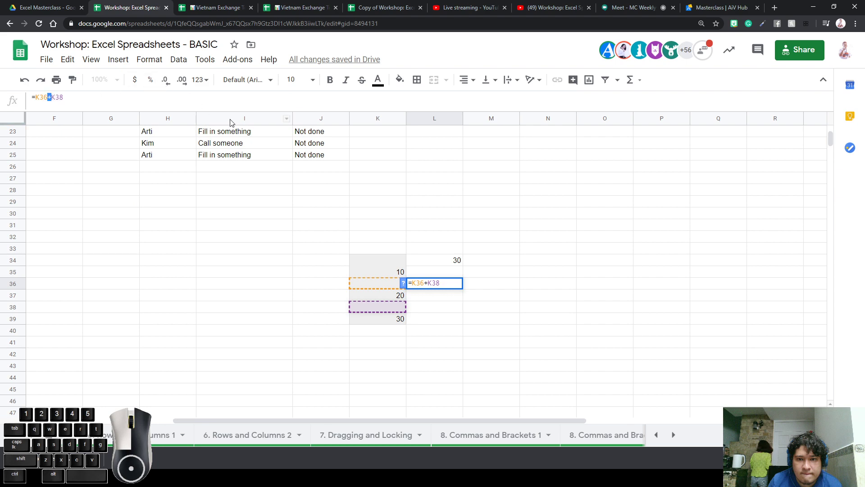
Enter 45 in cell L37
{"action": "key", "text": "Return"}
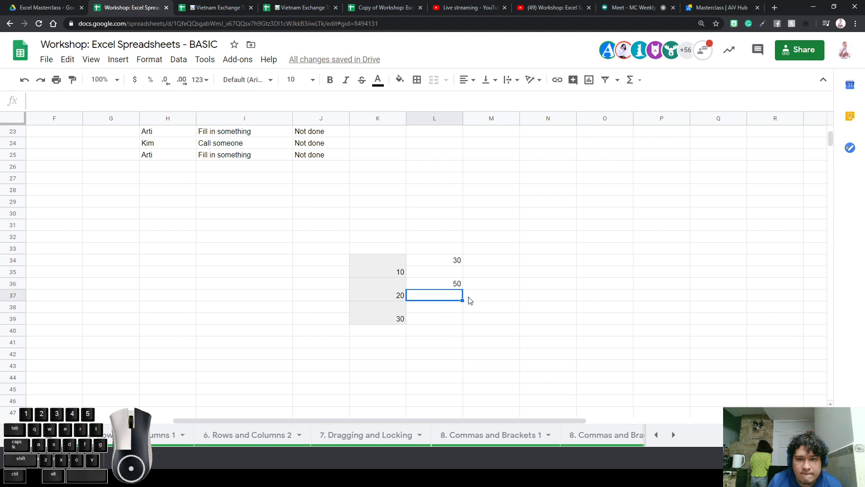
{"action": "type", "text": "45"}
{"action": "key", "text": "ctrl+Return"}
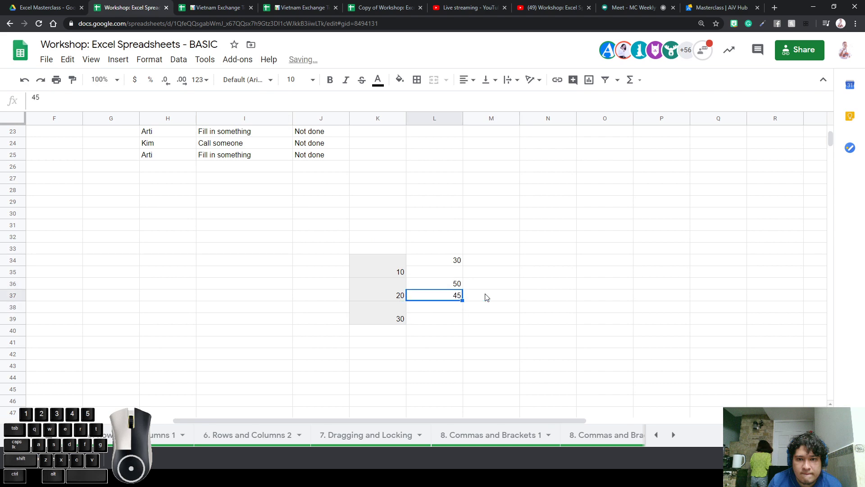
Fill the L36 formula across to O36 and down to row 40, then clear row 40's zeros
{"action": "left_click", "coordinate": [456, 285]}
{"action": "left_click_drag", "start_coordinate": [463, 289], "coordinate": [618, 334]}
{"action": "left_click", "coordinate": [563, 388]}
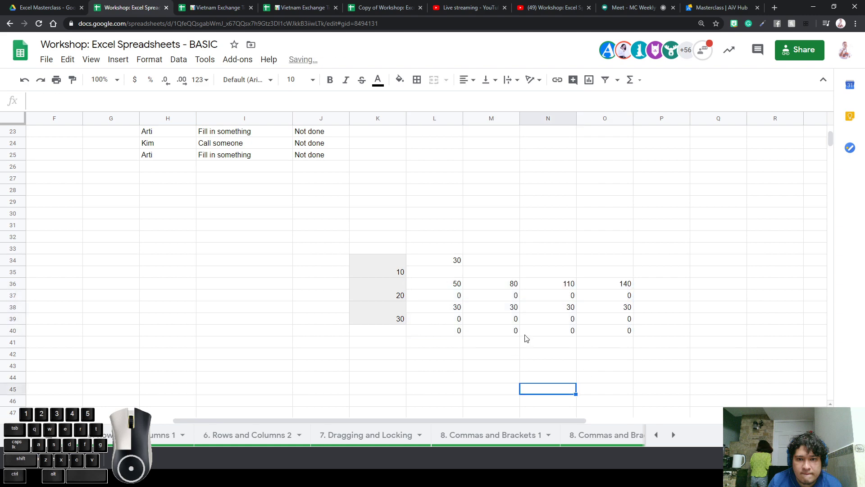
{"action": "left_click_drag", "start_coordinate": [445, 334], "coordinate": [665, 333]}
{"action": "key", "text": "Delete"}
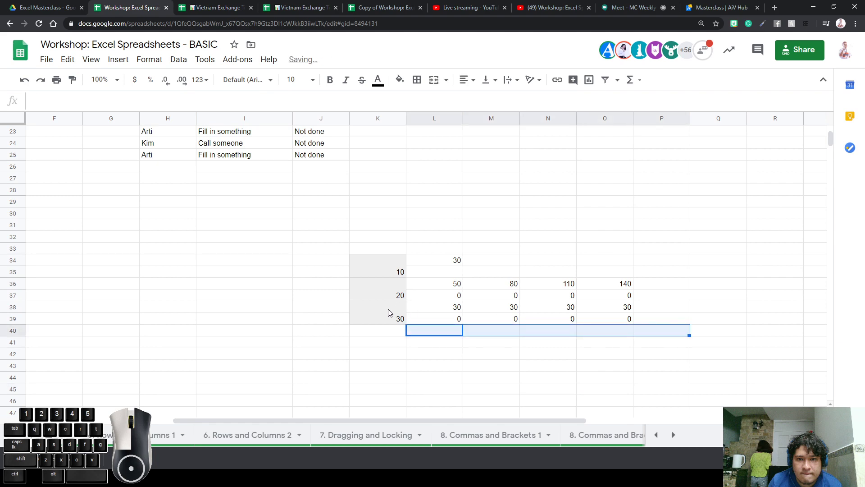
{"action": "left_click", "coordinate": [415, 262]}
{"action": "left_click", "coordinate": [393, 268]}
{"action": "left_click", "coordinate": [409, 234]}
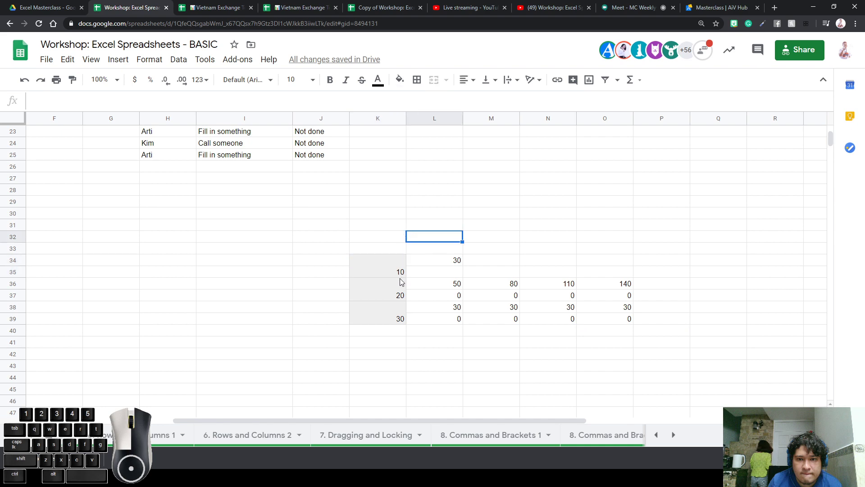
Narrow columns H, I and J to fit the Member, Task and Status text
{"action": "scroll", "coordinate": [402, 282], "scroll_direction": "up", "scroll_amount": 5}
{"action": "left_click", "coordinate": [165, 227]}
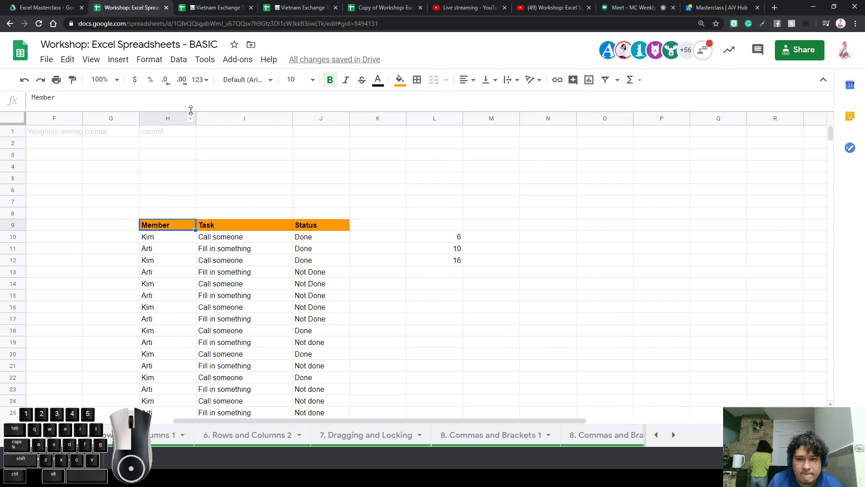
{"action": "left_click_drag", "start_coordinate": [195, 116], "coordinate": [178, 116]}
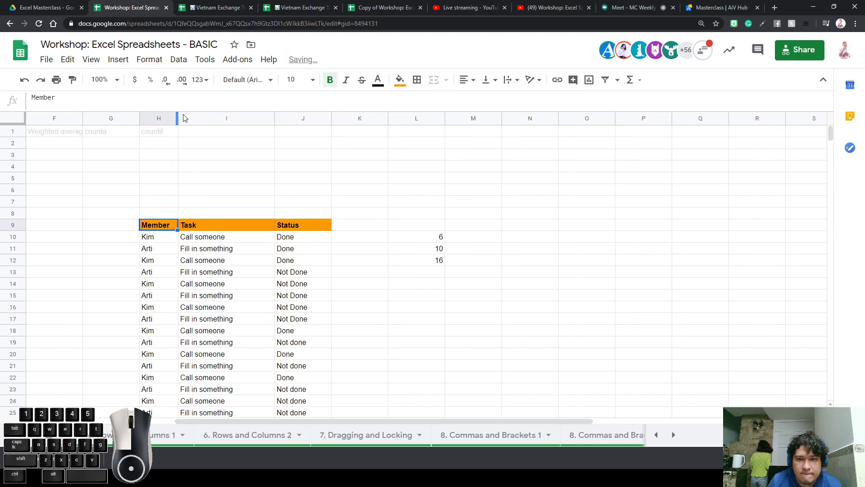
{"action": "left_click_drag", "start_coordinate": [272, 123], "coordinate": [254, 123]}
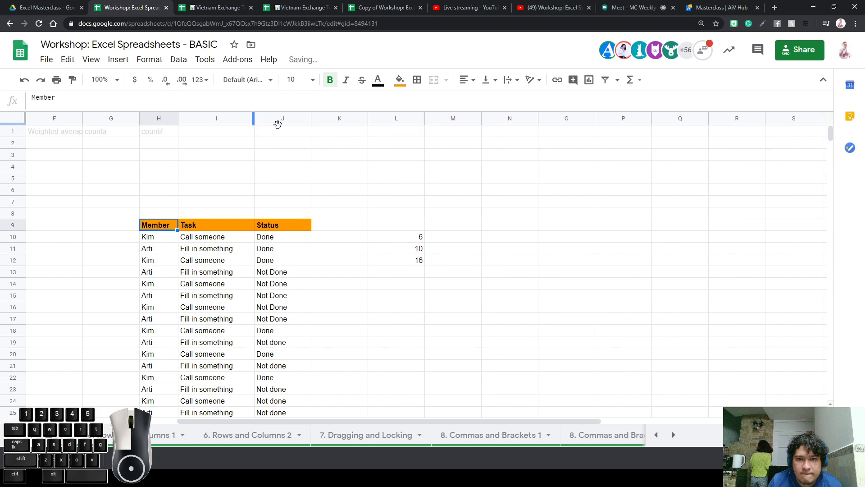
{"action": "left_click", "coordinate": [311, 119]}
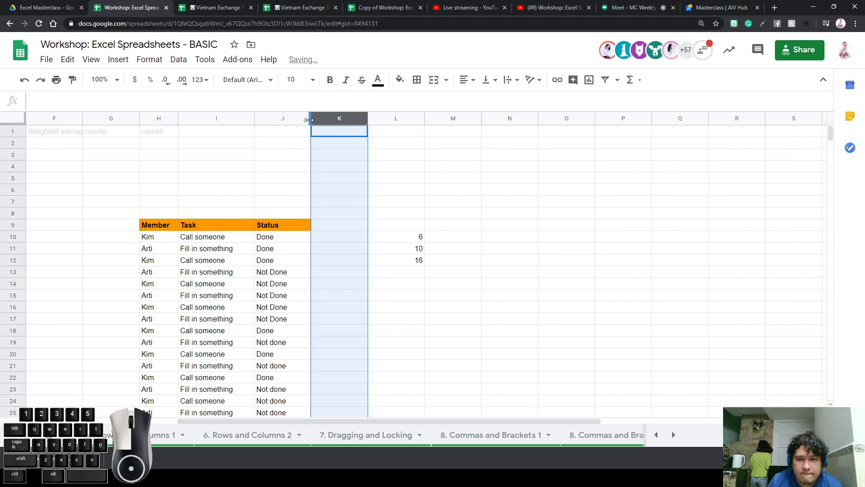
{"action": "left_click_drag", "start_coordinate": [309, 120], "coordinate": [307, 119]}
{"action": "left_click", "coordinate": [320, 257]}
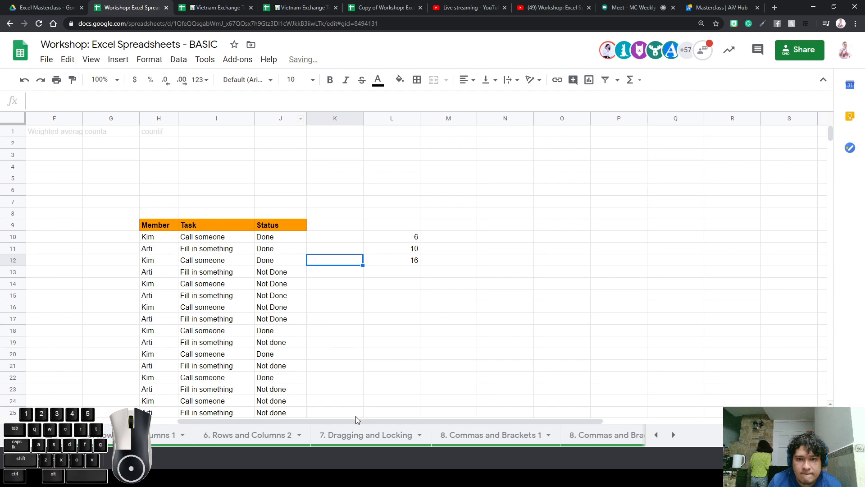
{"action": "scroll", "coordinate": [344, 370], "scroll_direction": "down", "scroll_amount": 3}
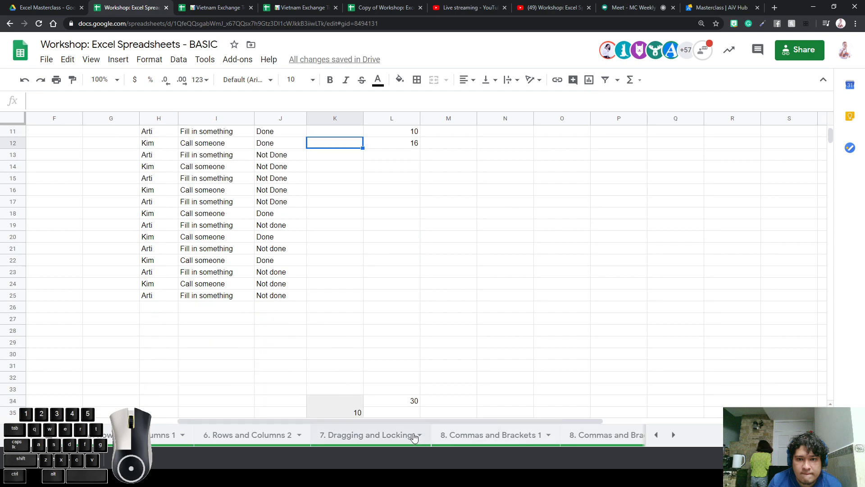
{"action": "left_click", "coordinate": [248, 436]}
On the 6. Rows and Columns 1 sheet, make row 13 taller, then shrink it back
{"action": "left_click", "coordinate": [171, 435]}
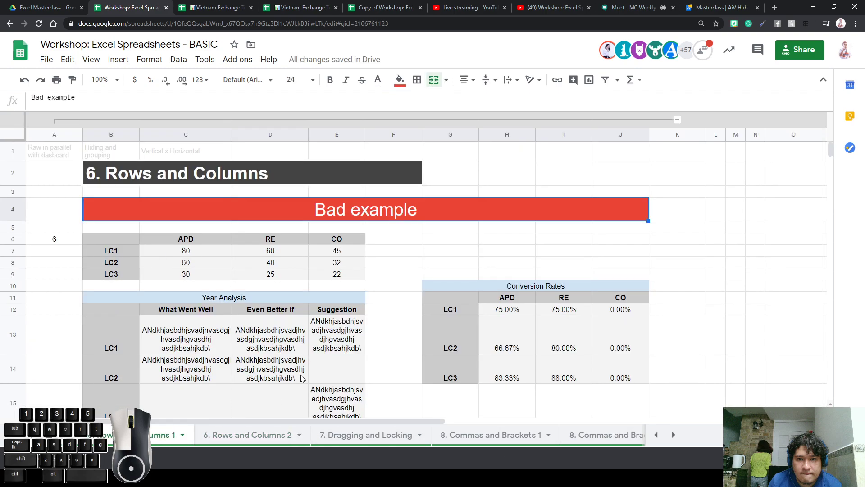
{"action": "scroll", "coordinate": [301, 379], "scroll_direction": "down", "scroll_amount": 3}
{"action": "scroll", "coordinate": [303, 373], "scroll_direction": "up", "scroll_amount": 3}
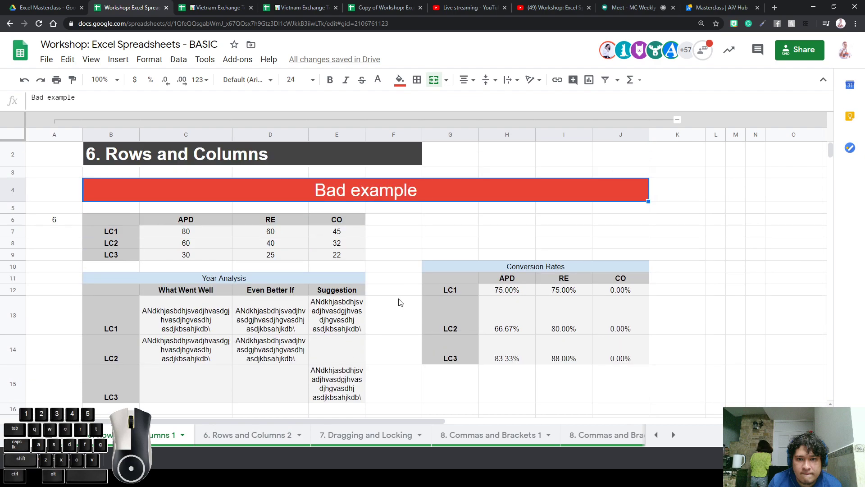
{"action": "left_click", "coordinate": [317, 326]}
{"action": "key", "text": "Right"}
{"action": "key", "text": "Right"}
{"action": "key", "text": "Right"}
{"action": "key", "text": "Right"}
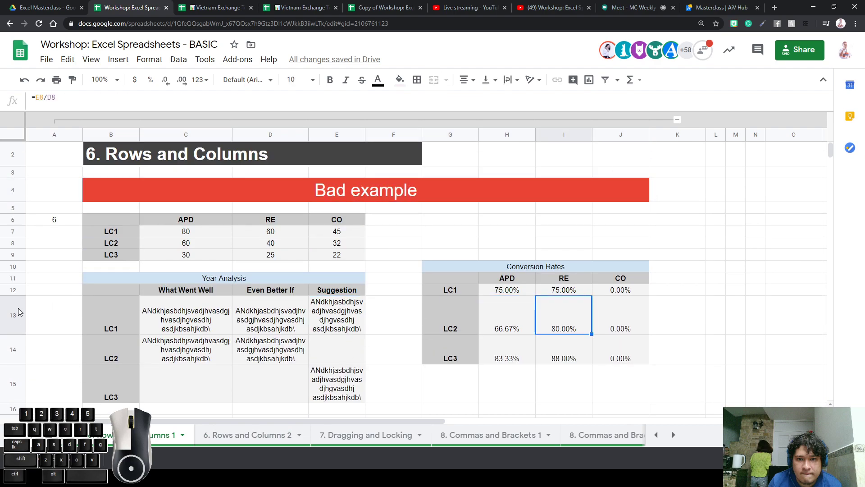
{"action": "mouse_move", "coordinate": [14, 334]}
{"action": "left_mouse_down"}
{"action": "mouse_move", "coordinate": [14, 350]}
{"action": "mouse_move", "coordinate": [13, 337]}
{"action": "left_mouse_up"}
{"action": "left_click", "coordinate": [312, 334]}
{"action": "left_click", "coordinate": [275, 325]}
{"action": "left_click_drag", "start_coordinate": [496, 327], "coordinate": [496, 307]}
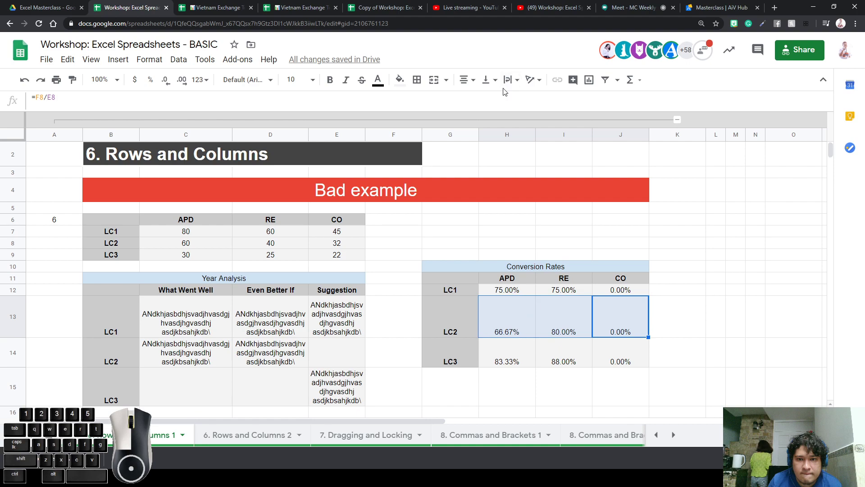
Vertically centre the row 13 LC2 conversion rates (66.67%, 80.00%, 0.00%)
{"action": "left_click", "coordinate": [486, 79]}
{"action": "left_click", "coordinate": [514, 99]}
{"action": "left_click", "coordinate": [486, 79]}
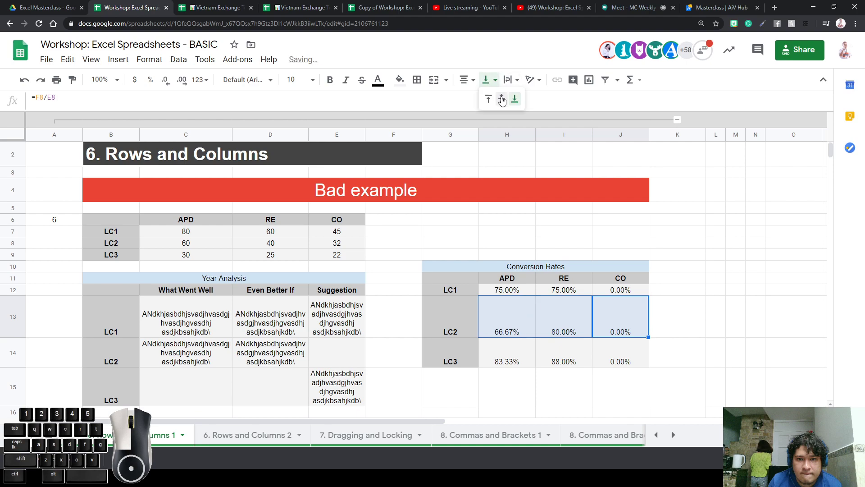
{"action": "left_click", "coordinate": [502, 100]}
{"action": "left_click", "coordinate": [701, 280]}
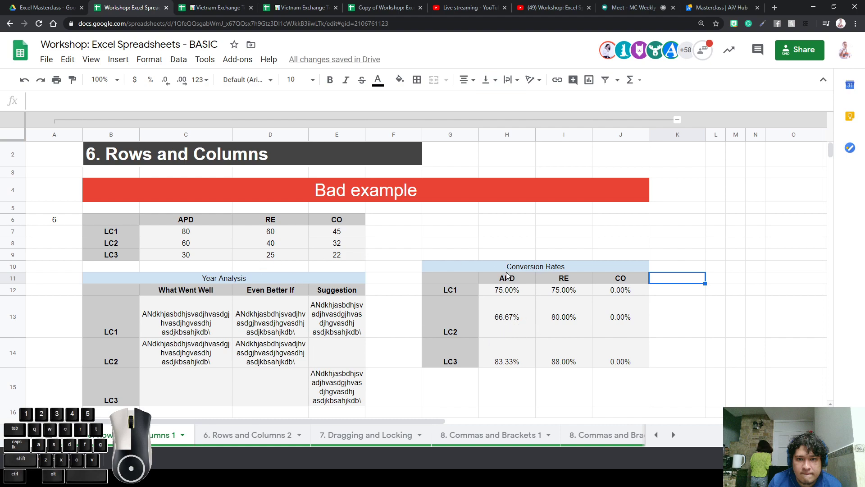
{"action": "left_click", "coordinate": [522, 268]}
{"action": "scroll", "coordinate": [496, 337], "scroll_direction": "down", "scroll_amount": 5}
Widen the What Went Well column of the Year Analysis table so its text fits
{"action": "left_click_drag", "start_coordinate": [416, 420], "coordinate": [720, 384]}
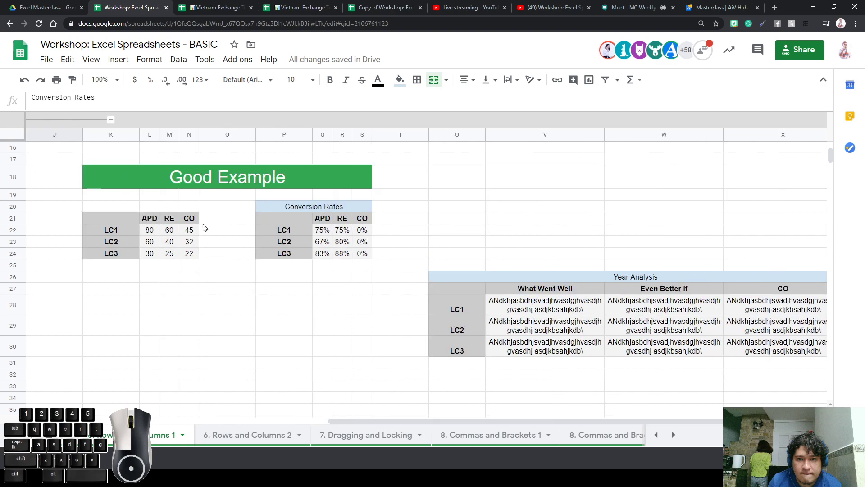
{"action": "left_click", "coordinate": [157, 289]}
{"action": "left_click", "coordinate": [158, 277]}
{"action": "left_click", "coordinate": [173, 277]}
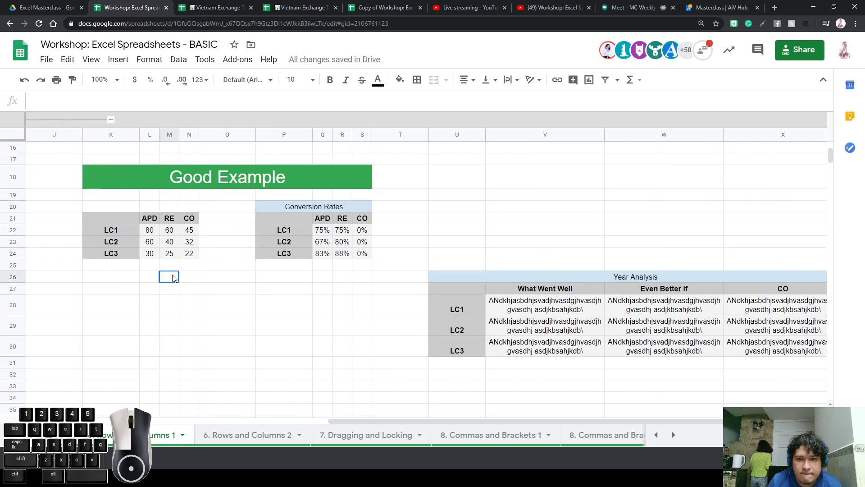
{"action": "mouse_move", "coordinate": [150, 229]}
{"action": "left_mouse_down"}
{"action": "mouse_move", "coordinate": [187, 253]}
{"action": "mouse_move", "coordinate": [145, 223]}
{"action": "mouse_move", "coordinate": [150, 231]}
{"action": "left_mouse_up"}
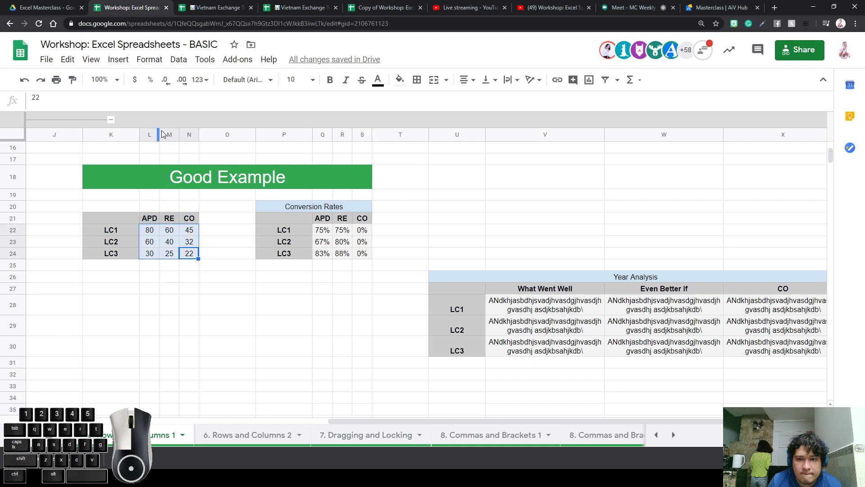
{"action": "left_click", "coordinate": [517, 280]}
{"action": "left_click_drag", "start_coordinate": [552, 314], "coordinate": [803, 367]}
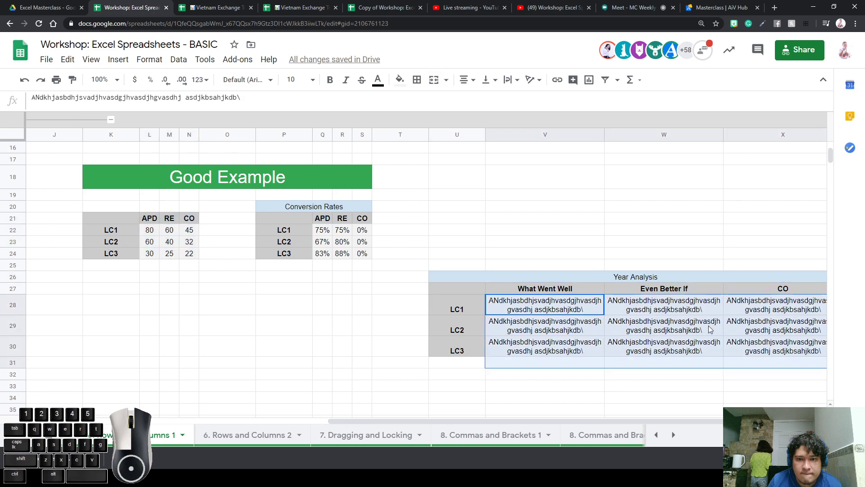
{"action": "left_click", "coordinate": [462, 309]}
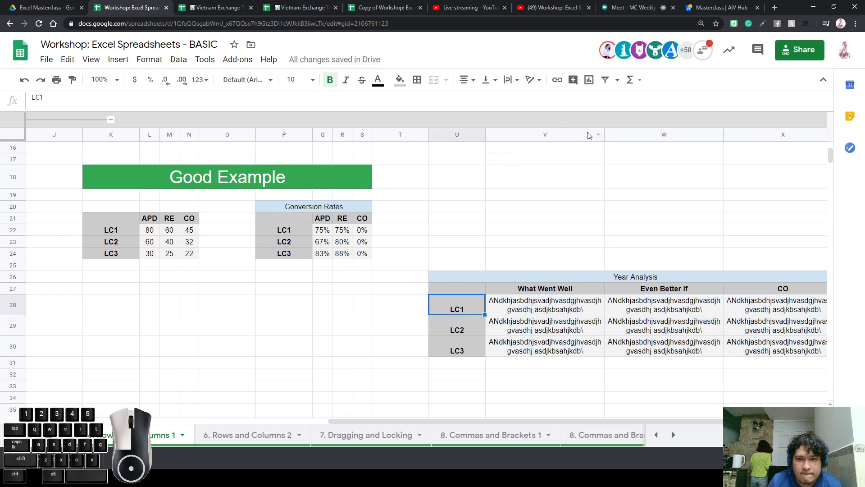
{"action": "left_click_drag", "start_coordinate": [604, 134], "coordinate": [667, 134]}
{"action": "left_click", "coordinate": [686, 327]}
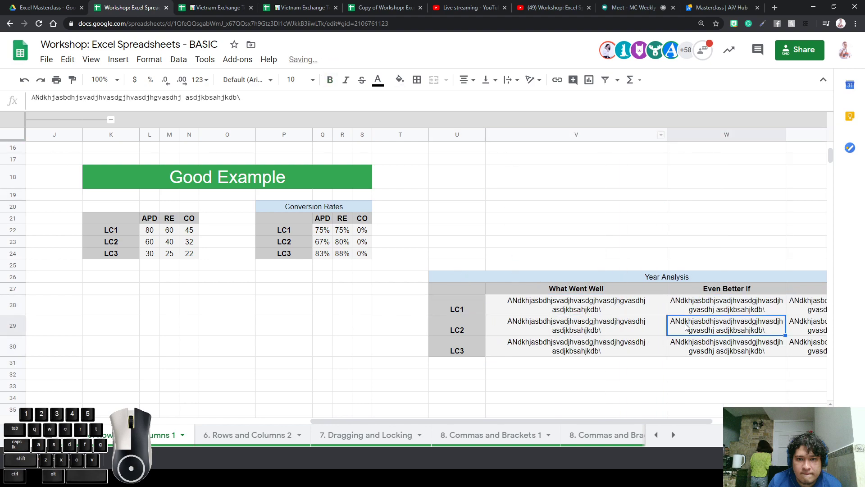
Drag the LC1 cells T28:V28 to a new spot, then undo the move
{"action": "left_click", "coordinate": [452, 293]}
{"action": "left_click", "coordinate": [286, 281]}
{"action": "left_click", "coordinate": [468, 305]}
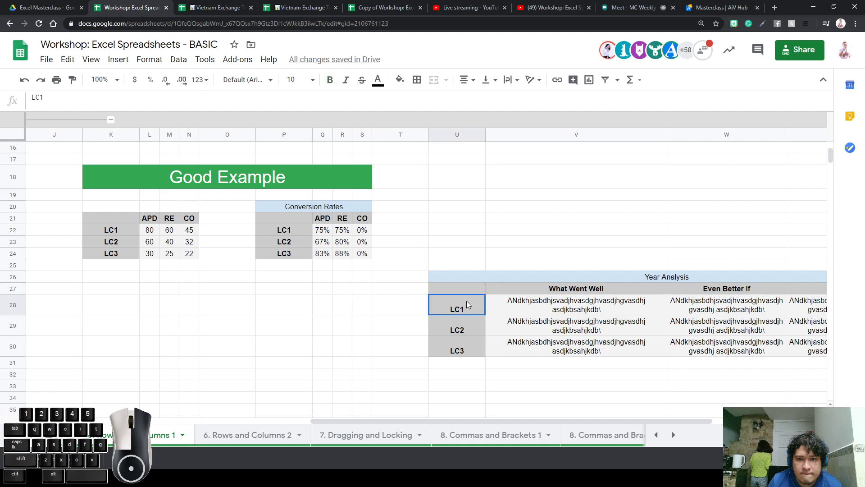
{"action": "left_click", "coordinate": [305, 300]}
{"action": "left_click_drag", "start_coordinate": [550, 307], "coordinate": [250, 300]}
{"action": "scroll", "coordinate": [347, 311], "scroll_direction": "down", "scroll_amount": 2}
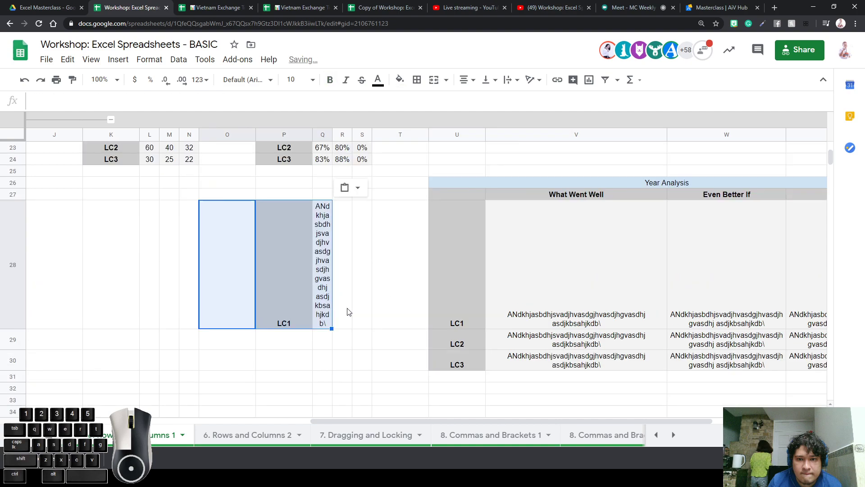
{"action": "scroll", "coordinate": [348, 311], "scroll_direction": "up", "scroll_amount": 2}
{"action": "left_click", "coordinate": [322, 184]}
{"action": "left_click", "coordinate": [272, 293]}
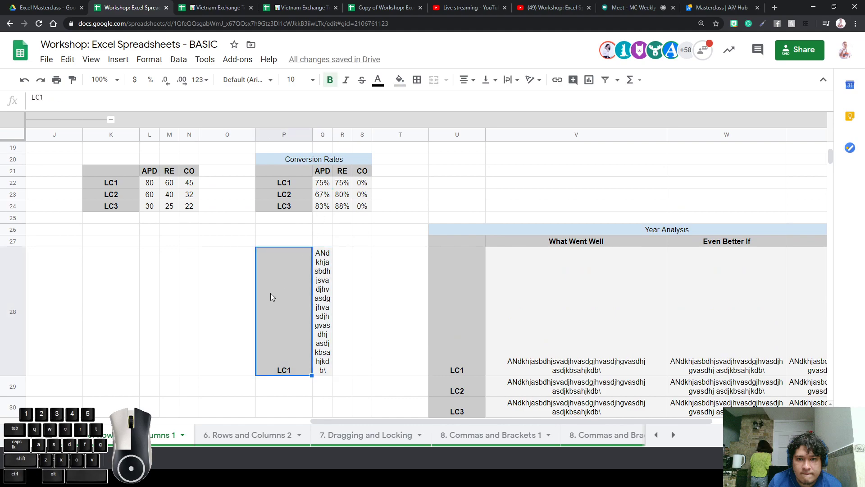
{"action": "left_click_drag", "start_coordinate": [243, 297], "coordinate": [328, 299]}
{"action": "left_click", "coordinate": [338, 300]}
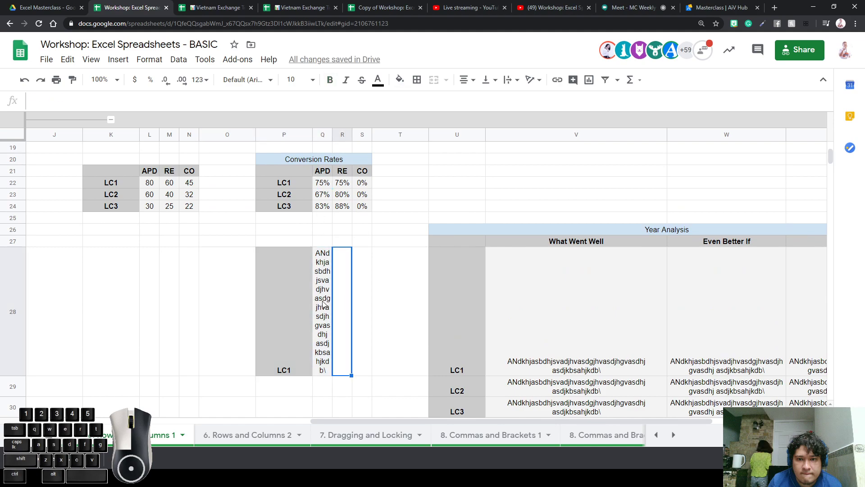
{"action": "key", "text": "ctrl+z"}
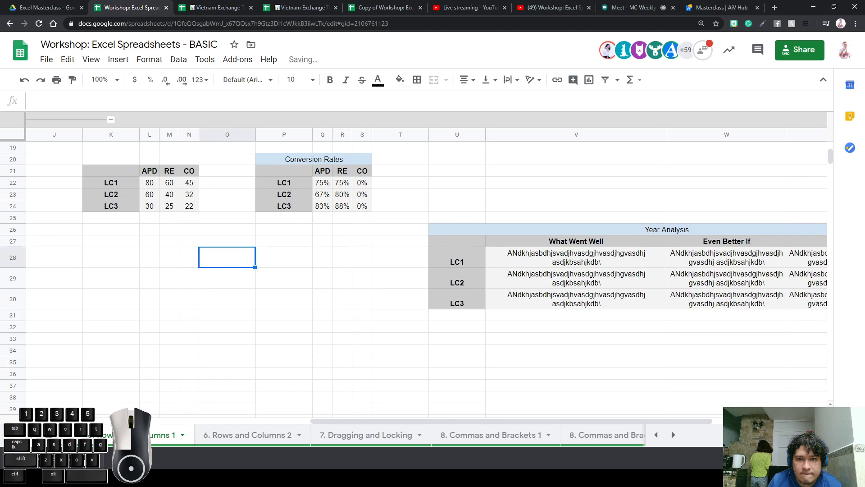
{"action": "left_click", "coordinate": [656, 434]}
Read the submitted questions in B6, B7 and B9, highlighting row 9 through column G
{"action": "left_click", "coordinate": [176, 434]}
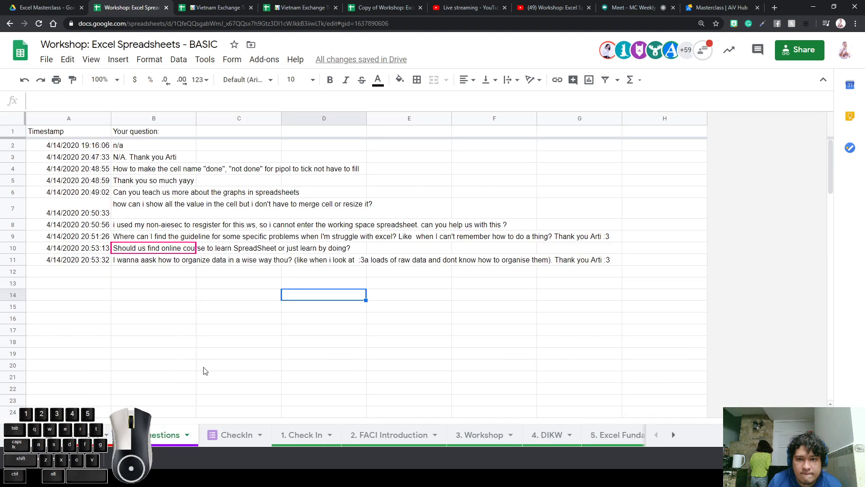
{"action": "left_click", "coordinate": [172, 194]}
{"action": "left_click", "coordinate": [155, 205]}
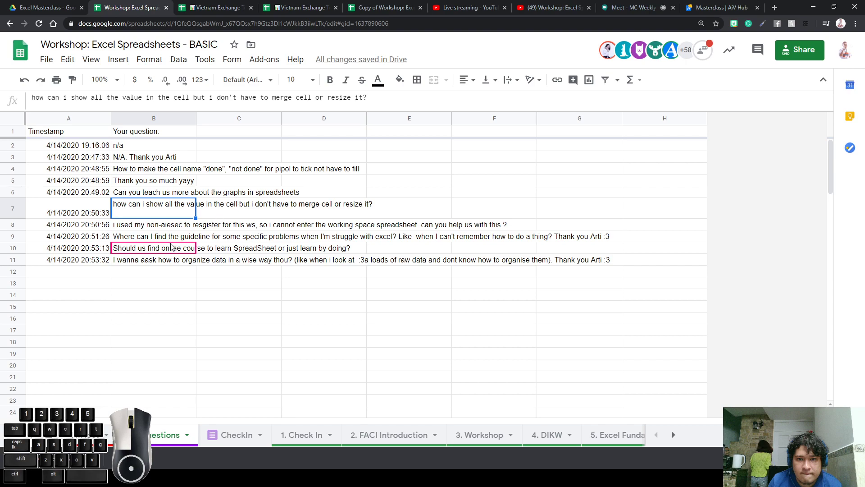
{"action": "left_click", "coordinate": [126, 239]}
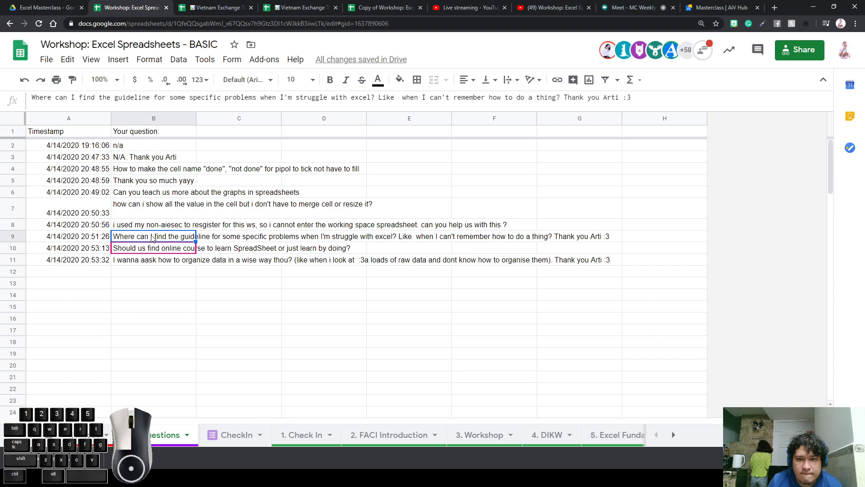
{"action": "left_click_drag", "start_coordinate": [171, 239], "coordinate": [576, 244]}
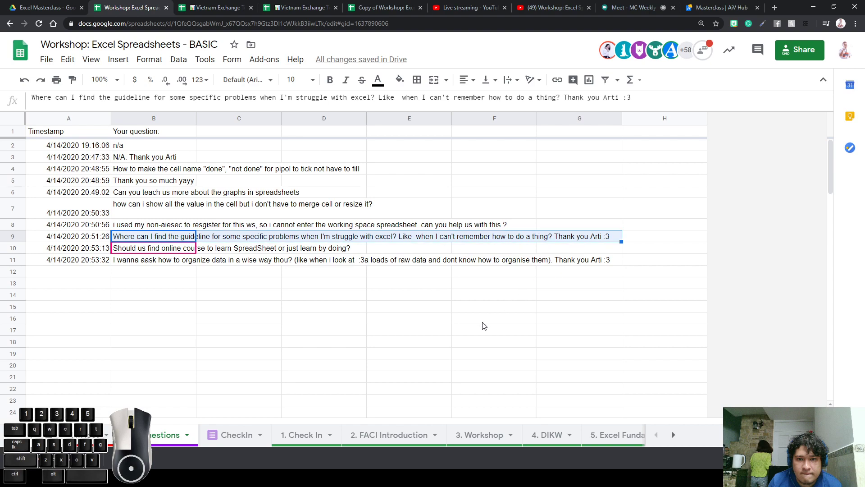
In a new tab, search Google for 'excel formula to count characters in a cell'
{"action": "left_click", "coordinate": [775, 8]}
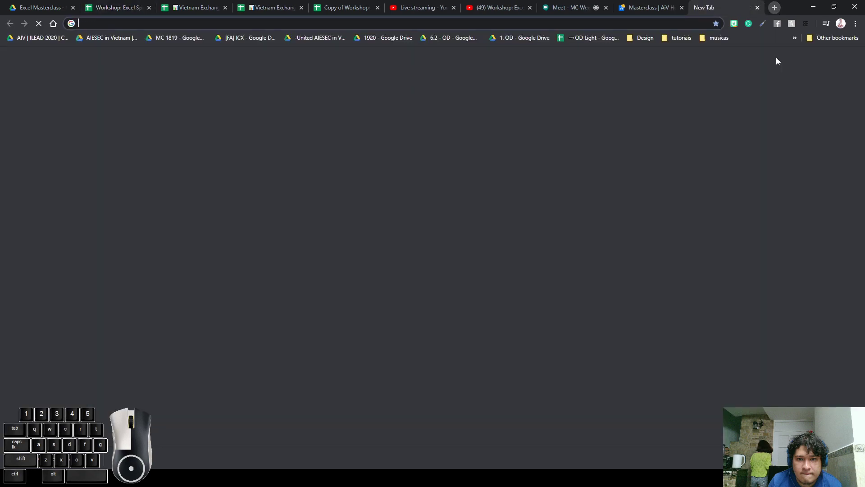
{"action": "type", "text": "www"}
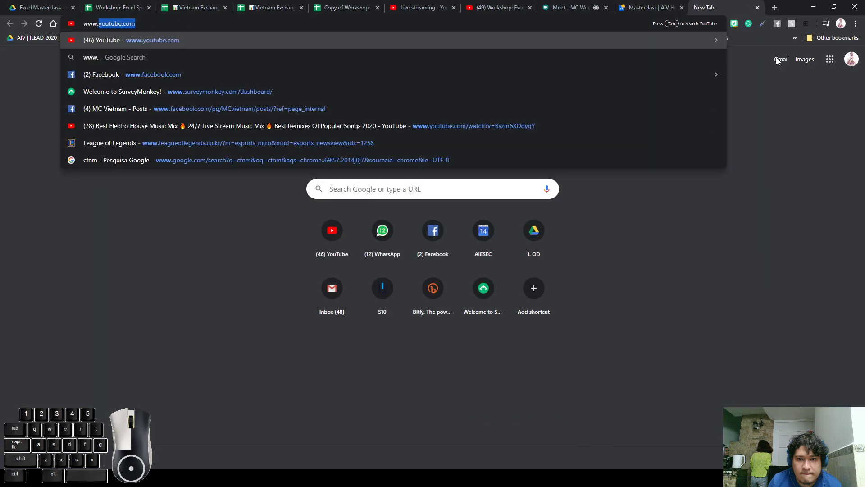
{"action": "type", "text": ".google.com"}
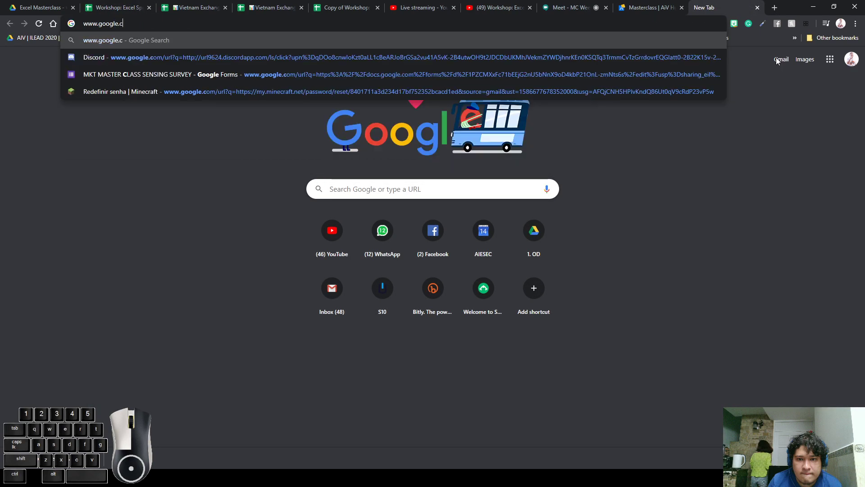
{"action": "key", "text": "Return"}
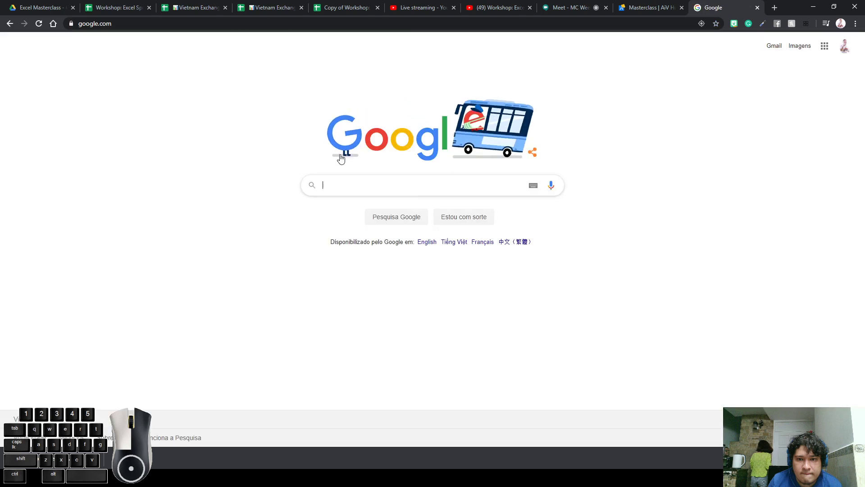
{"action": "type", "text": "e"}
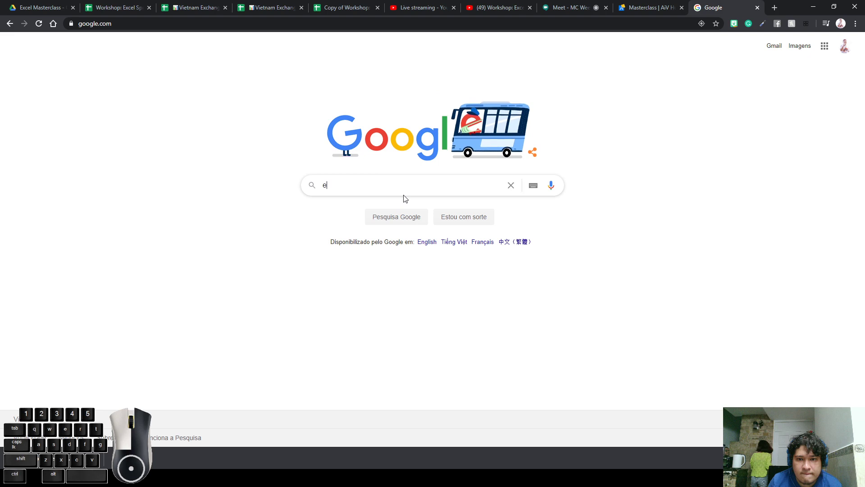
{"action": "type", "text": "xcel formula to "}
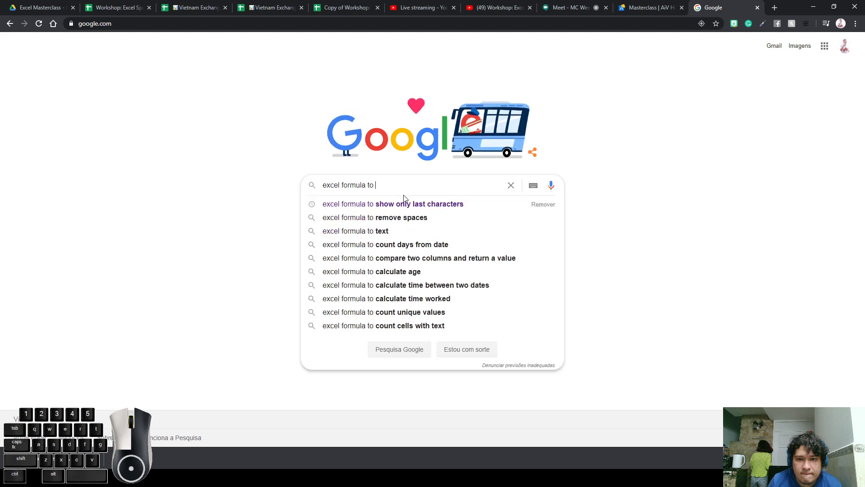
{"action": "type", "text": "count"}
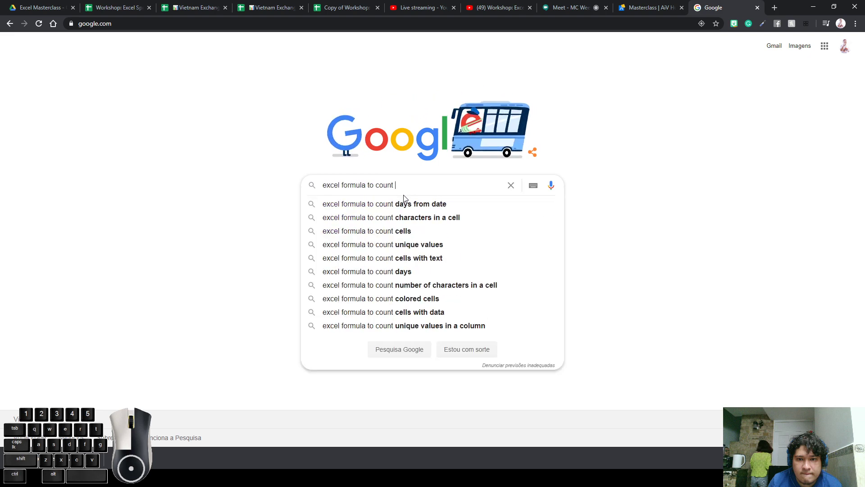
{"action": "key", "text": "Down"}
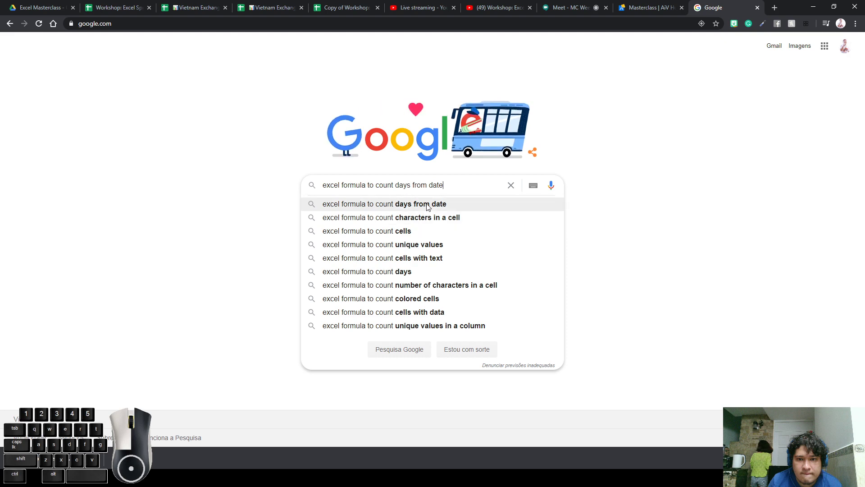
{"action": "left_click", "coordinate": [445, 218]}
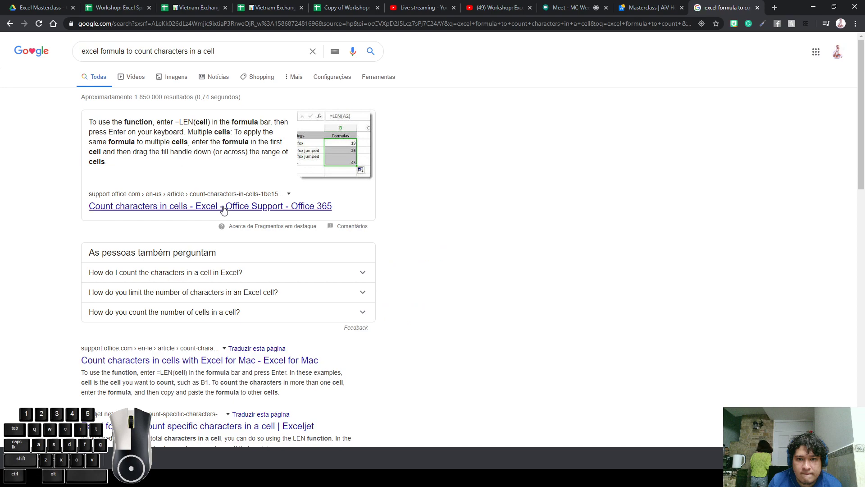
Open the Office Support 'Count characters in cells' article and highlight the =LEN(cell) syntax
{"action": "left_click", "coordinate": [303, 206]}
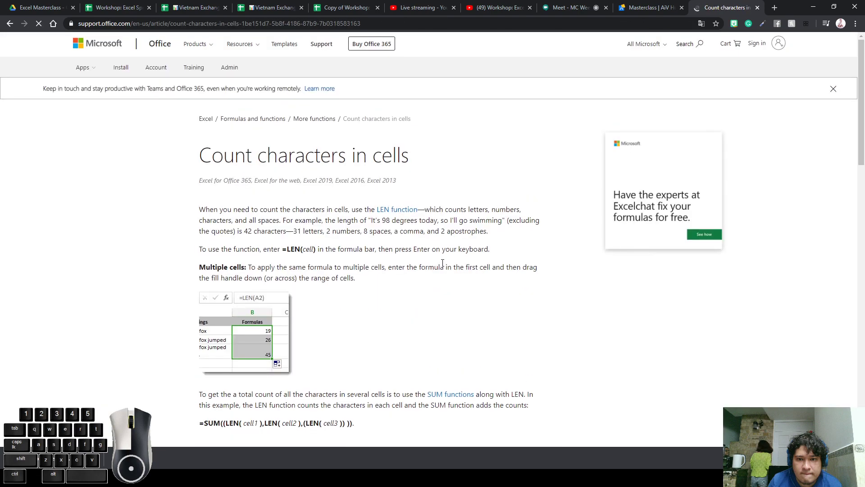
{"action": "scroll", "coordinate": [443, 263], "scroll_direction": "down", "scroll_amount": 3}
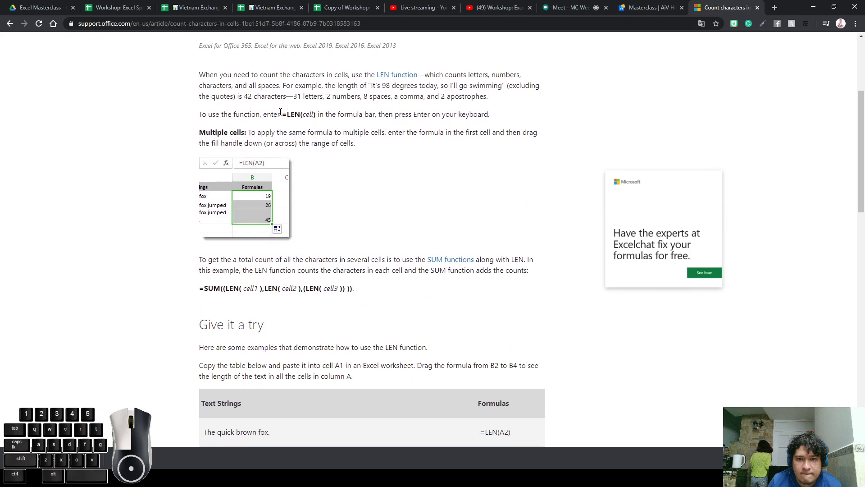
{"action": "left_click_drag", "start_coordinate": [283, 116], "coordinate": [301, 116]}
{"action": "scroll", "coordinate": [279, 182], "scroll_direction": "up", "scroll_amount": 3}
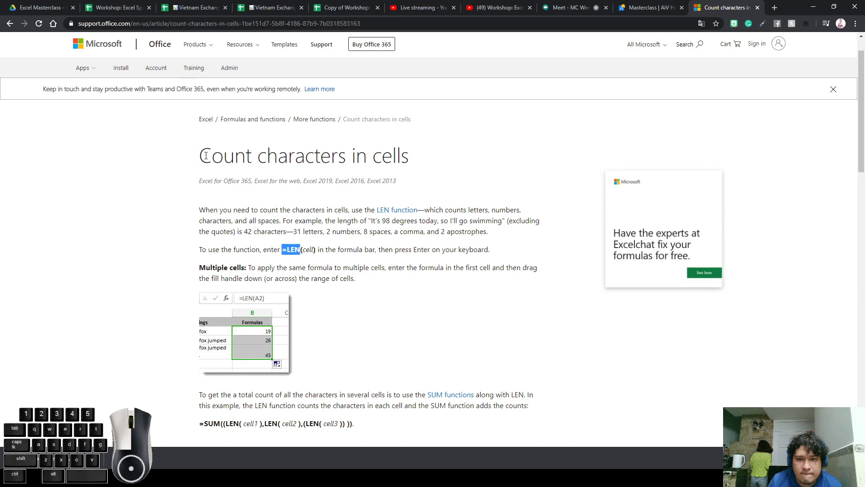
{"action": "left_click_drag", "start_coordinate": [200, 156], "coordinate": [466, 350]}
{"action": "scroll", "coordinate": [463, 325], "scroll_direction": "down", "scroll_amount": 5}
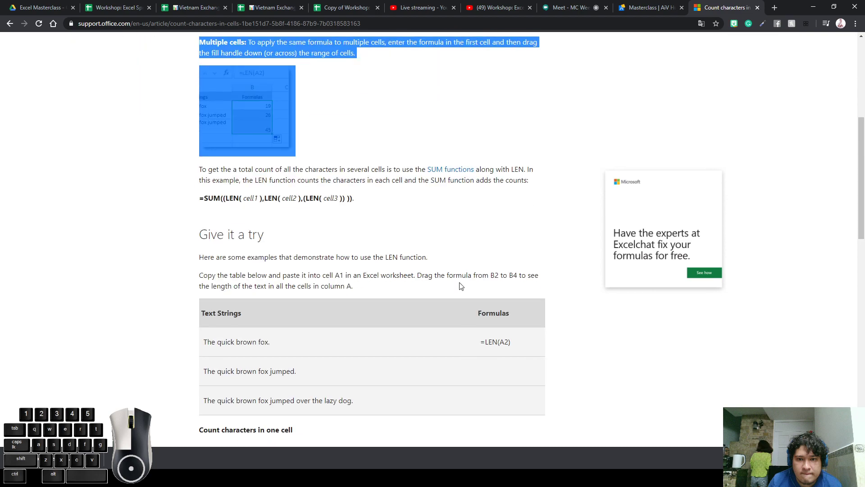
{"action": "left_click", "coordinate": [455, 283]}
{"action": "scroll", "coordinate": [408, 257], "scroll_direction": "up", "scroll_amount": 4}
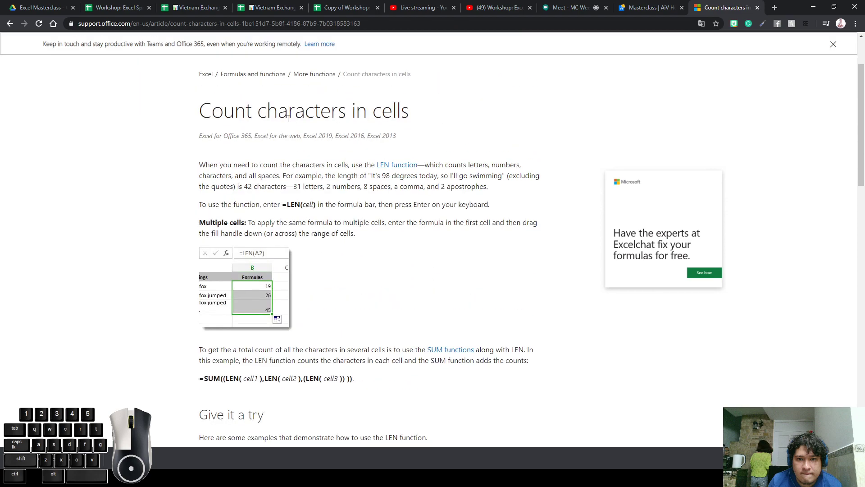
{"action": "left_click_drag", "start_coordinate": [283, 203], "coordinate": [303, 205]}
Enter =LEN(B11) in C17 on the Workshop sheet to count the question's characters
{"action": "left_click", "coordinate": [118, 7]}
{"action": "left_click", "coordinate": [205, 332]}
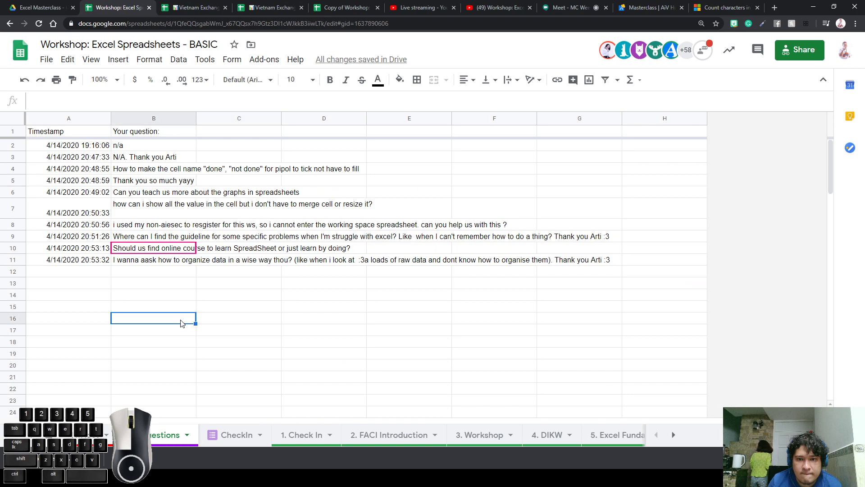
{"action": "type", "text": "=LEN"}
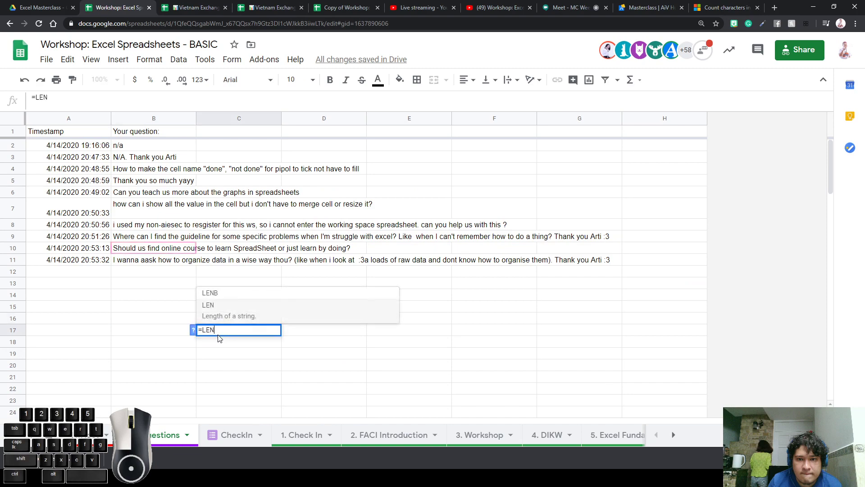
{"action": "type", "text": "("}
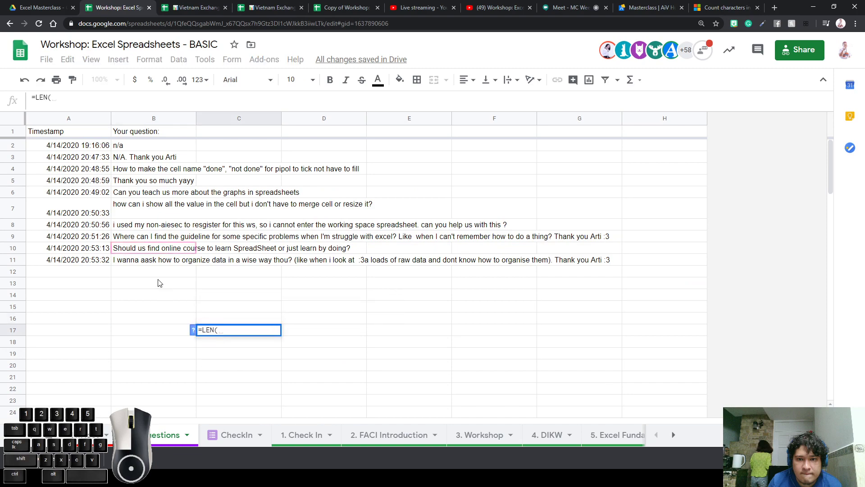
{"action": "left_click", "coordinate": [138, 264]}
{"action": "key", "text": "Return"}
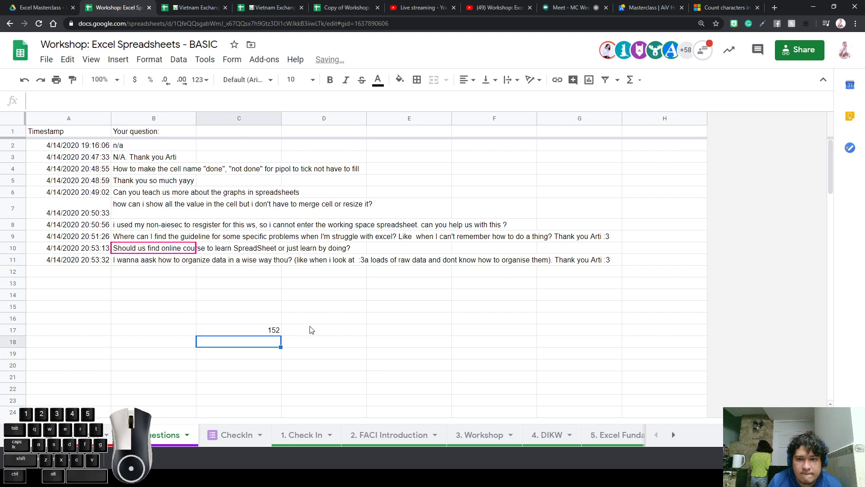
Check C17's result of 152 against the question texts in B11 and B9
{"action": "left_click", "coordinate": [271, 334]}
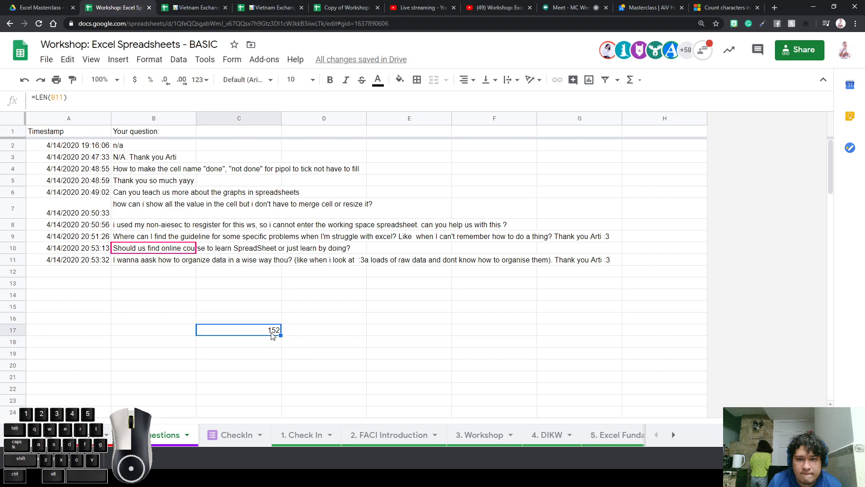
{"action": "left_click", "coordinate": [156, 264]}
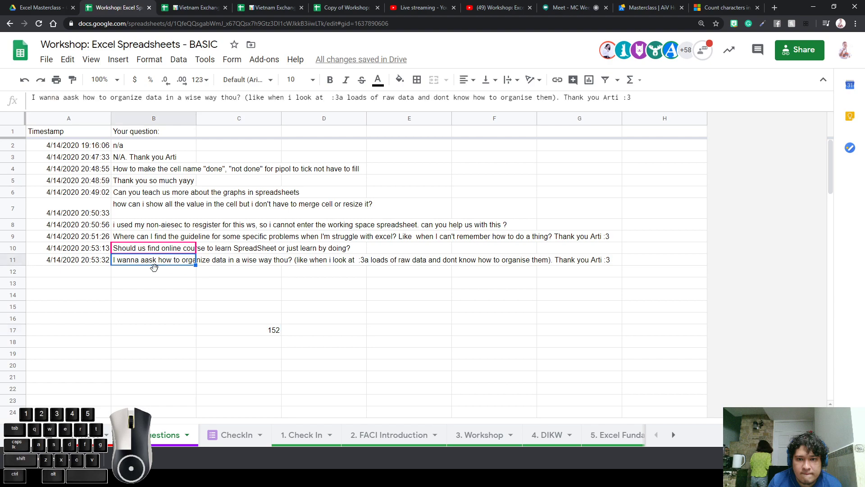
{"action": "left_click", "coordinate": [257, 332]}
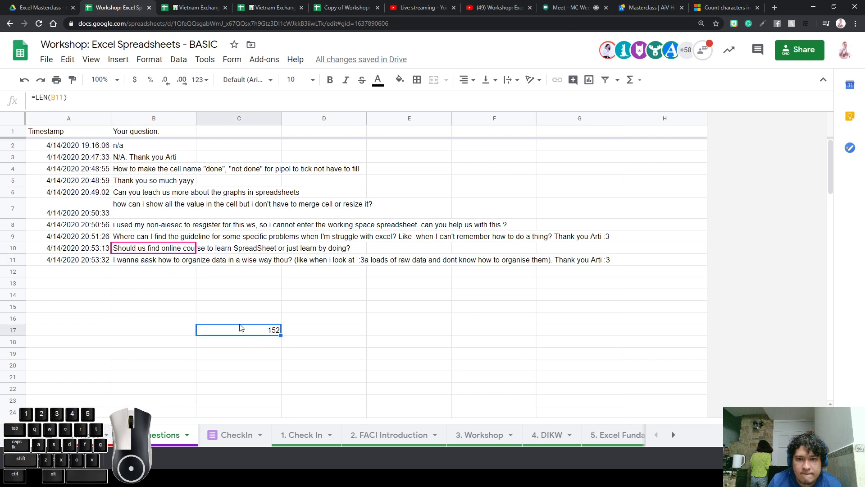
{"action": "left_click", "coordinate": [142, 241]}
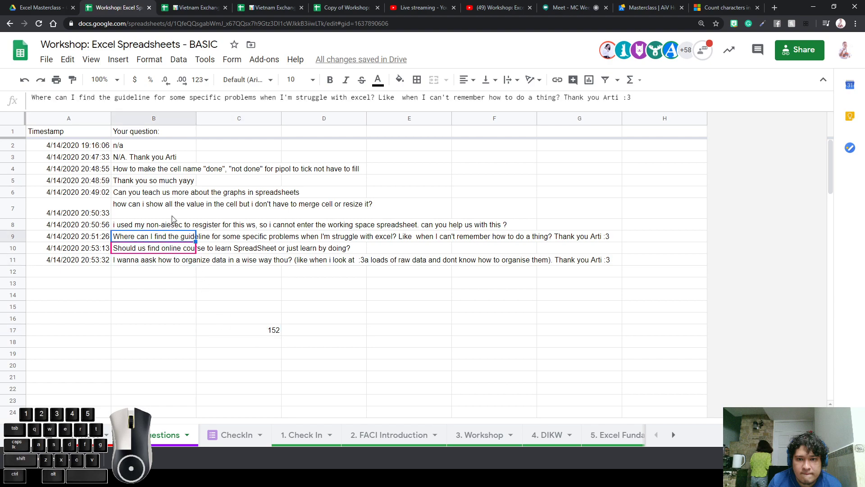
{"action": "left_click", "coordinate": [271, 330]}
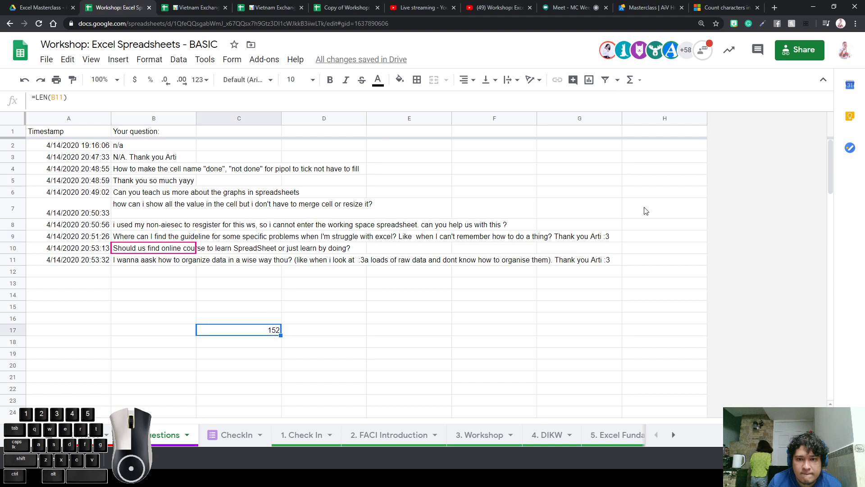
{"action": "left_click", "coordinate": [728, 7]}
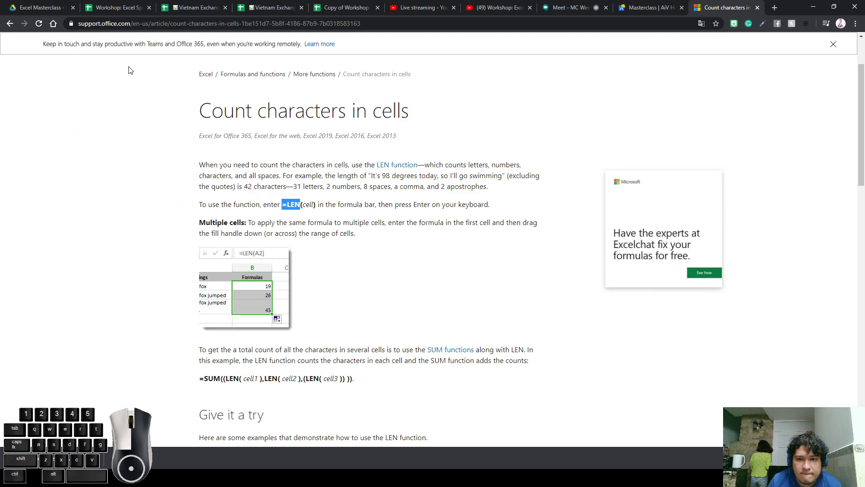
Back on the Google results, highlight the LEN formula in the answer snippet
{"action": "left_click", "coordinate": [9, 23]}
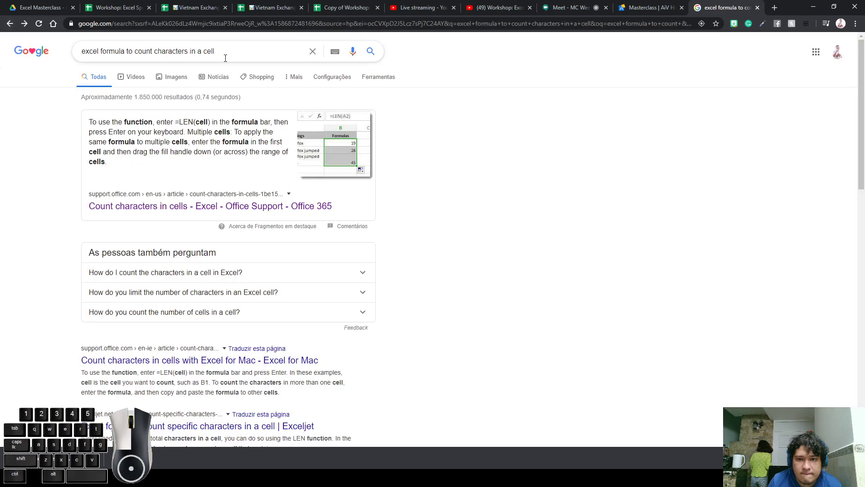
{"action": "triple_click", "coordinate": [225, 58]}
{"action": "triple_click", "coordinate": [229, 54]}
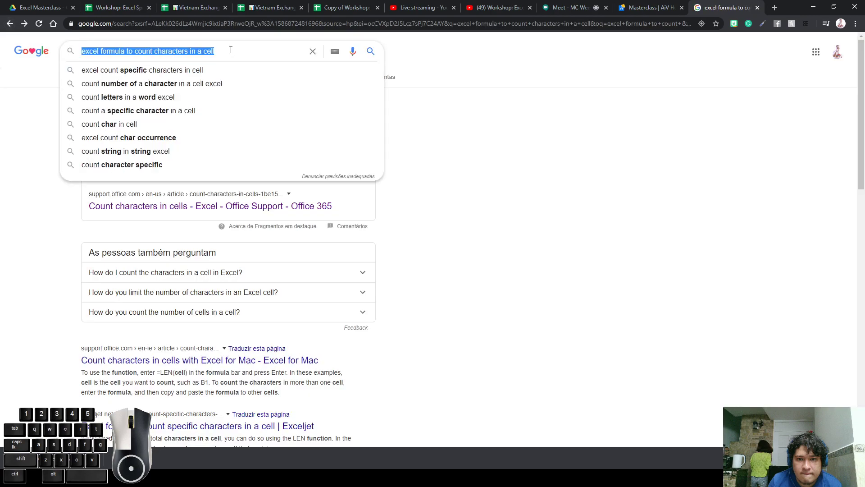
{"action": "left_click", "coordinate": [231, 49]}
{"action": "left_click", "coordinate": [524, 153]}
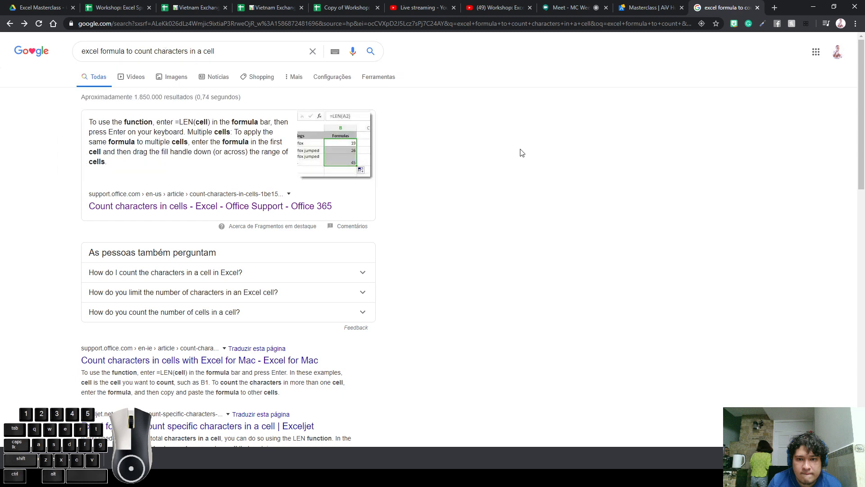
{"action": "left_click_drag", "start_coordinate": [200, 123], "coordinate": [181, 120]}
{"action": "left_click", "coordinate": [181, 119]}
Search 'google spreadsheets formula to count characters in a cell' instead of the Excel wording
{"action": "double_click", "coordinate": [95, 52]}
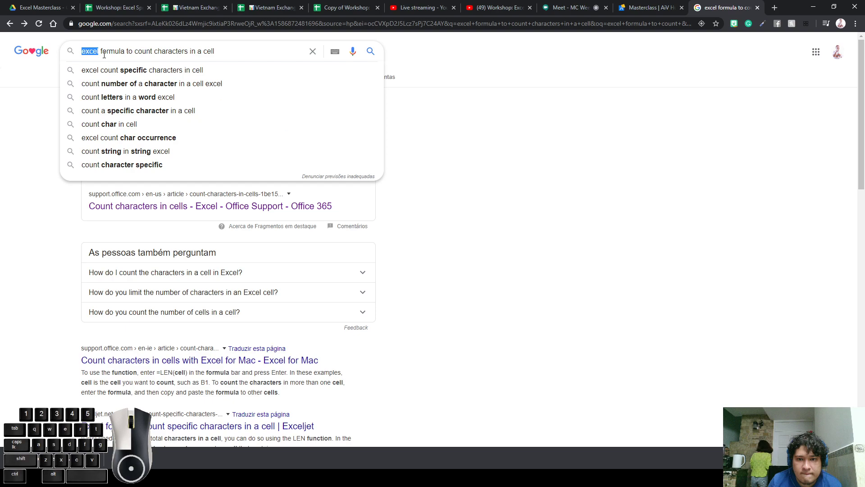
{"action": "left_click", "coordinate": [552, 188]}
{"action": "double_click", "coordinate": [92, 51]}
{"action": "type", "text": "google "}
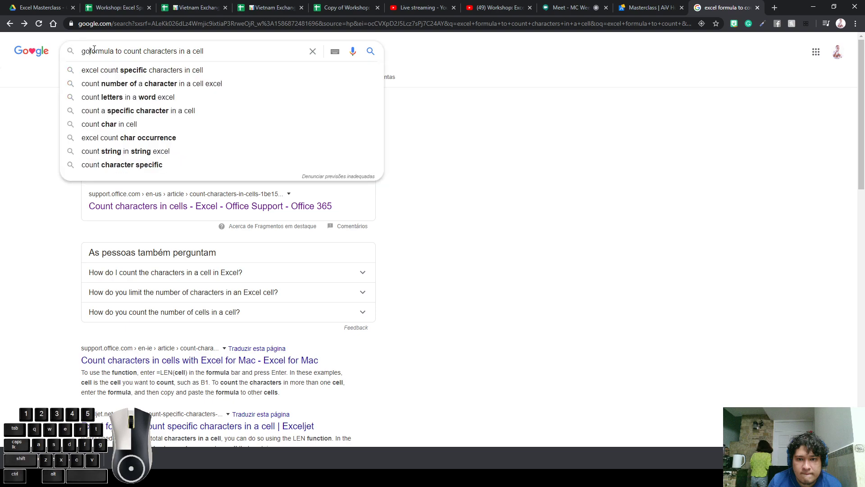
{"action": "type", "text": "spreadsheets"}
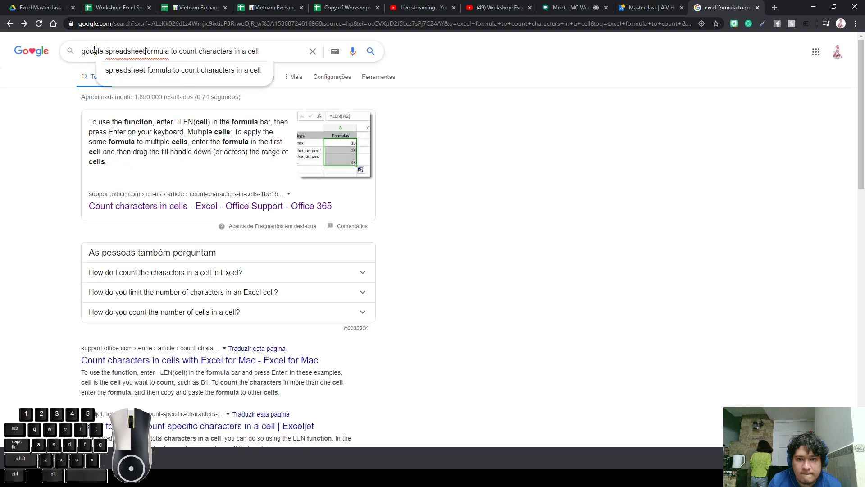
{"action": "key", "text": "Return"}
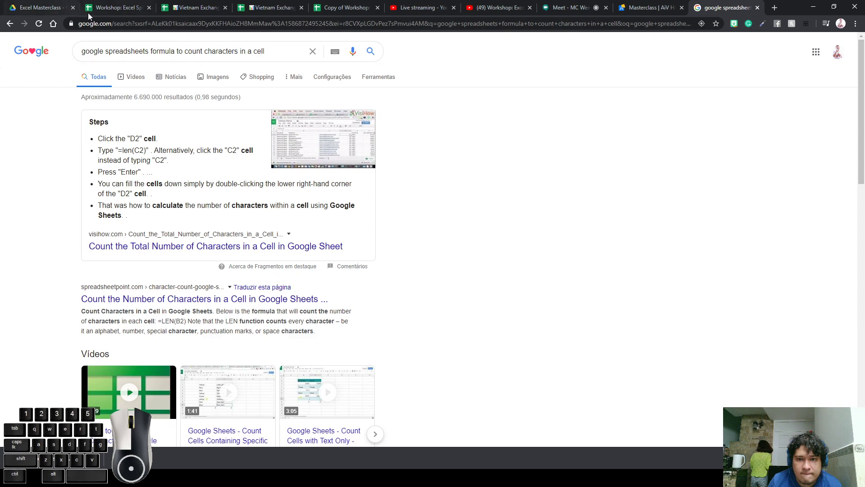
{"action": "left_click", "coordinate": [108, 13]}
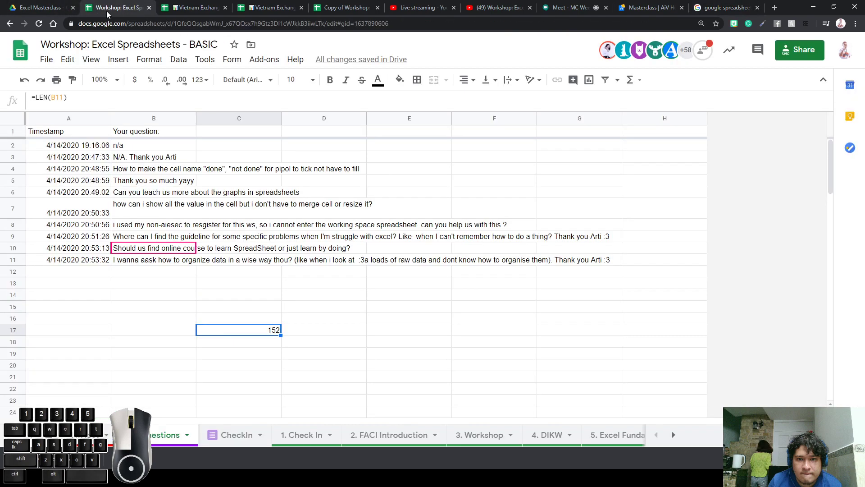
Review the questions in B9 and B10, then open the 5. Excel Fundamentals sheet
{"action": "left_click", "coordinate": [155, 236]}
{"action": "left_click", "coordinate": [140, 252]}
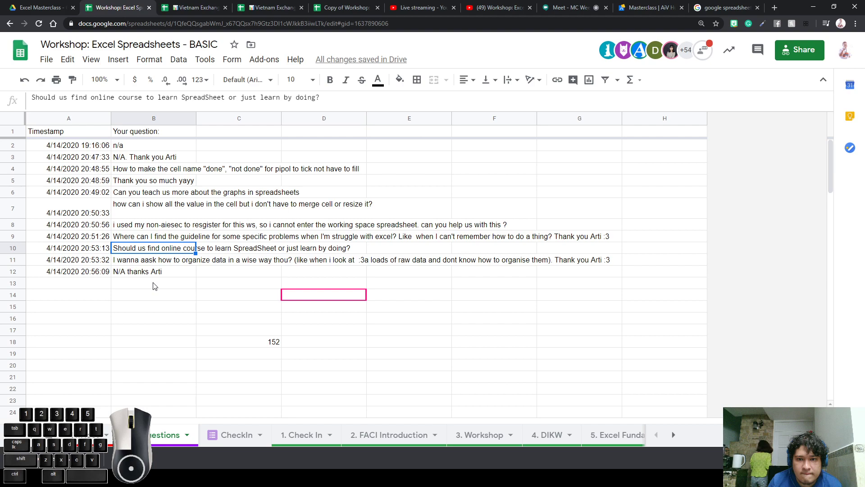
{"action": "left_click", "coordinate": [266, 310]}
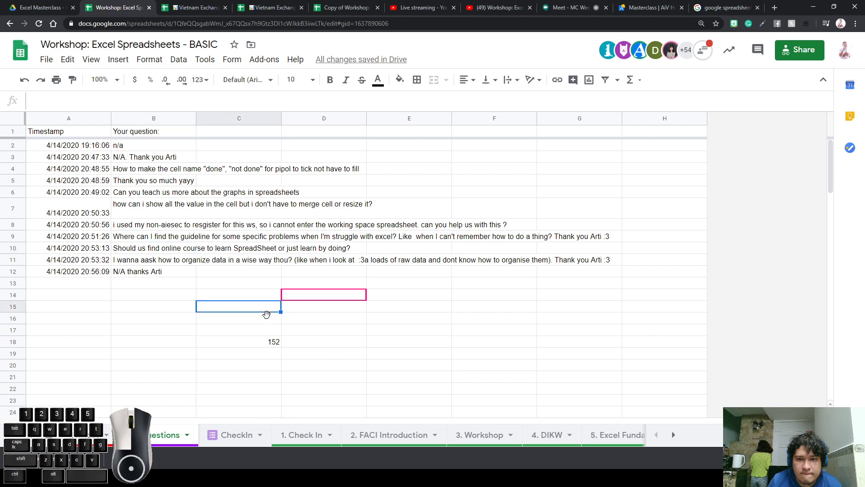
{"action": "left_click", "coordinate": [608, 435]}
Look over the Plan your spreadsheet heading and checklist, then open a blank browser tab
{"action": "left_click_drag", "start_coordinate": [461, 421], "coordinate": [225, 419]}
{"action": "left_click", "coordinate": [258, 207]}
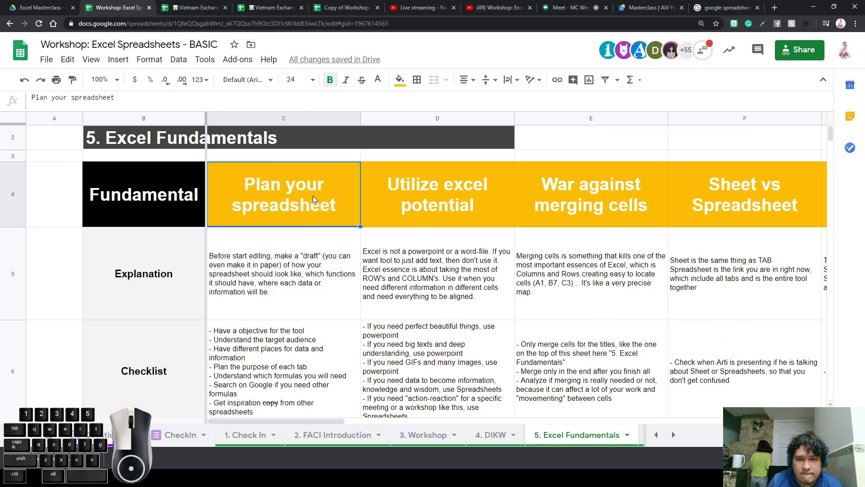
{"action": "left_click", "coordinate": [282, 394]}
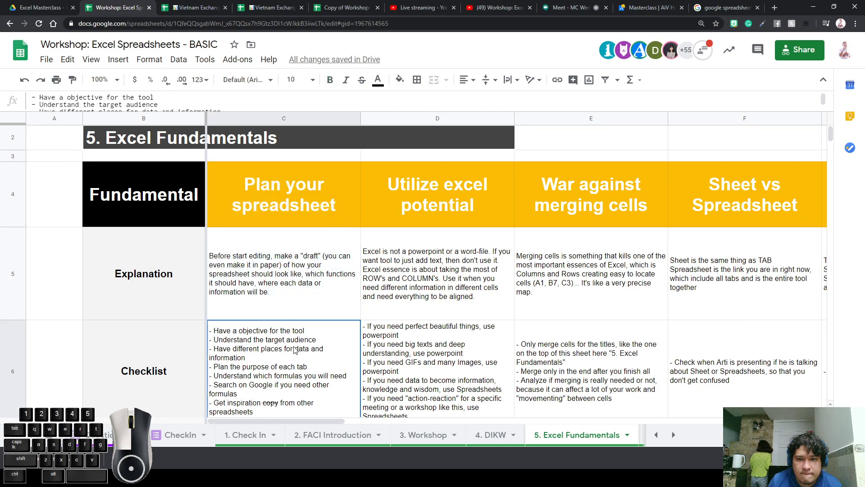
{"action": "left_click", "coordinate": [775, 8]}
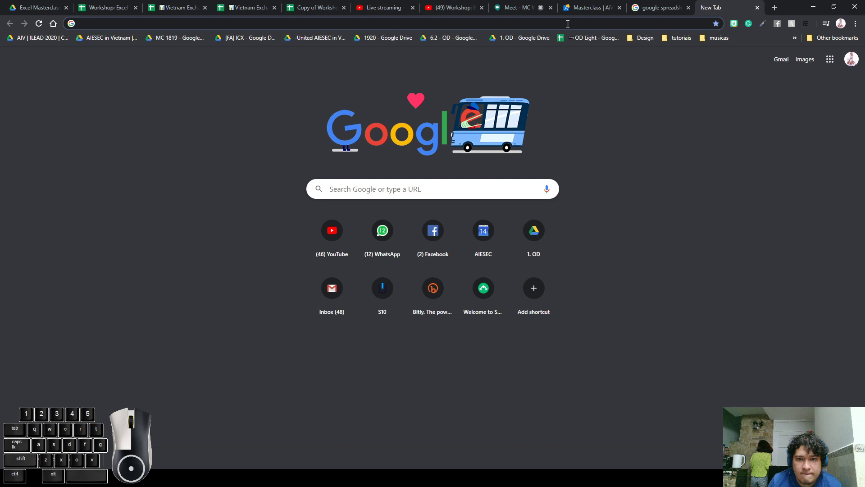
Search Google for 'excel contribution formula', highlight the contribution margin snippet, then return to the spreadsheet
{"action": "type", "text": "excel co"}
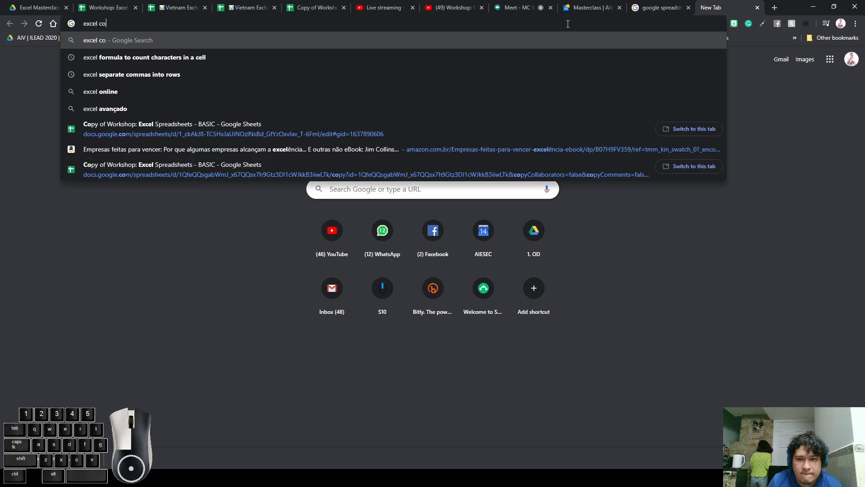
{"action": "type", "text": "ntribution formula"}
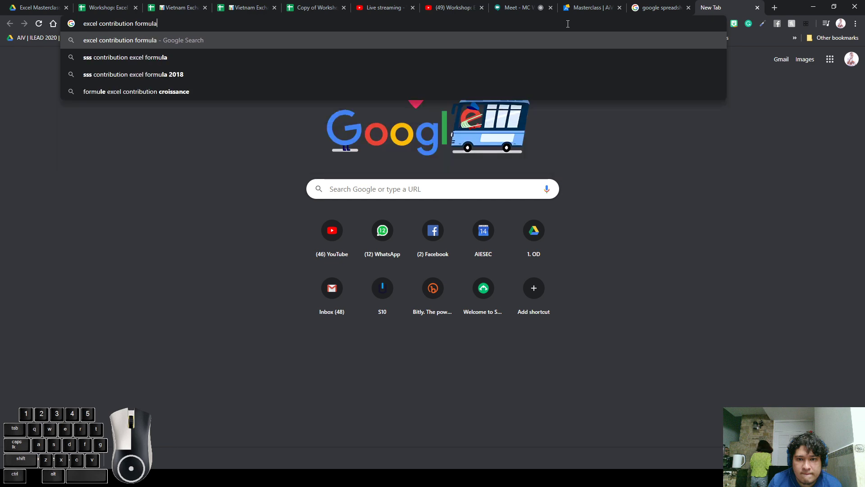
{"action": "key", "text": "Return"}
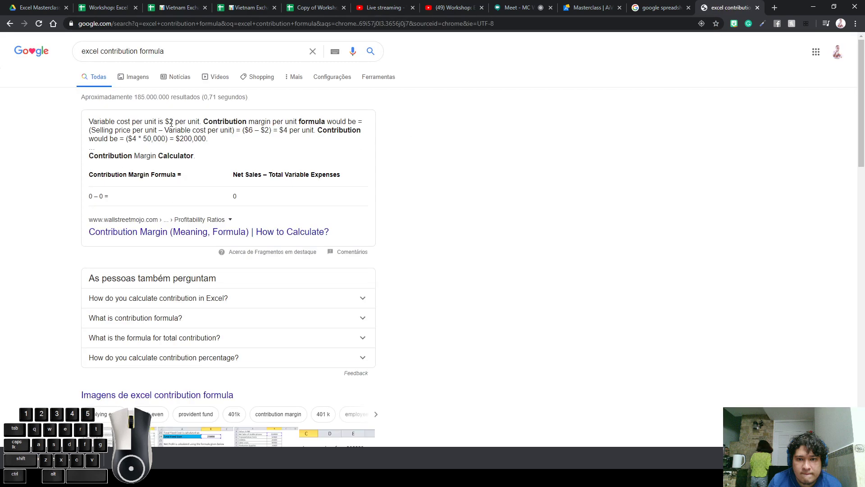
{"action": "left_click_drag", "start_coordinate": [171, 123], "coordinate": [143, 140]}
{"action": "left_click", "coordinate": [341, 132]}
{"action": "left_click", "coordinate": [202, 139]}
{"action": "left_click_drag", "start_coordinate": [203, 140], "coordinate": [134, 110]}
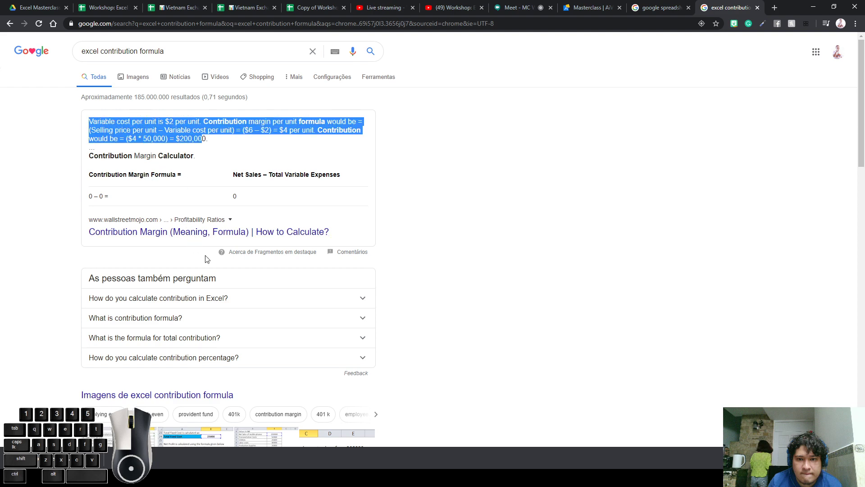
{"action": "left_click", "coordinate": [438, 272]}
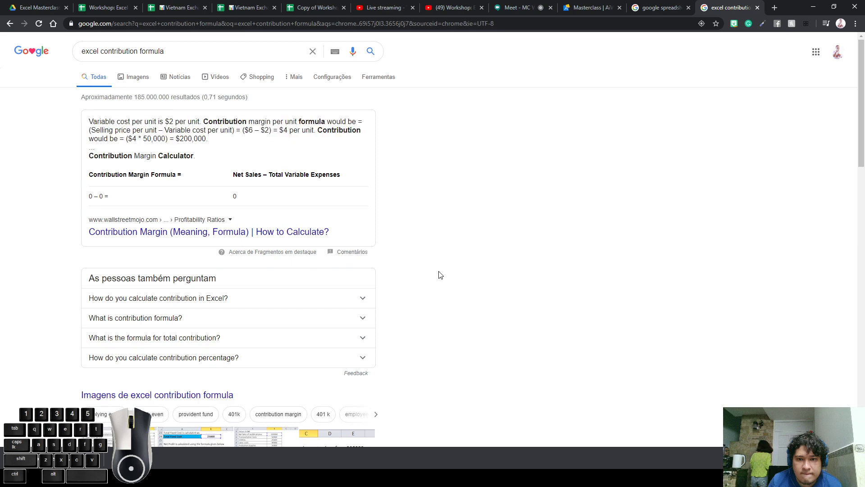
{"action": "left_click", "coordinate": [105, 9]}
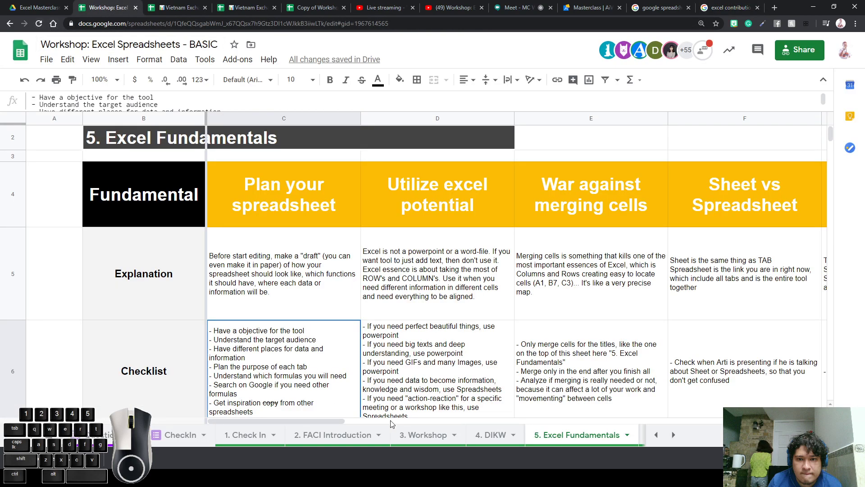
On the questions sheet, review the online course question in B10, then switch to YouTube
{"action": "left_click", "coordinate": [657, 435]}
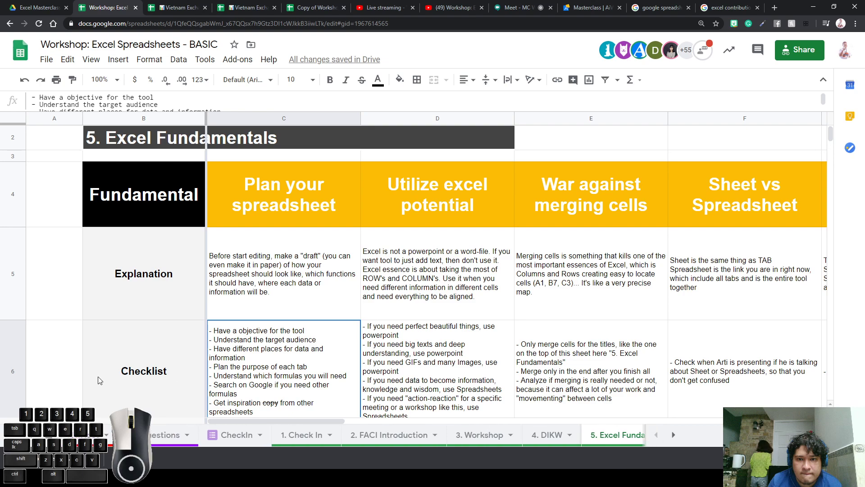
{"action": "left_click", "coordinate": [154, 436]}
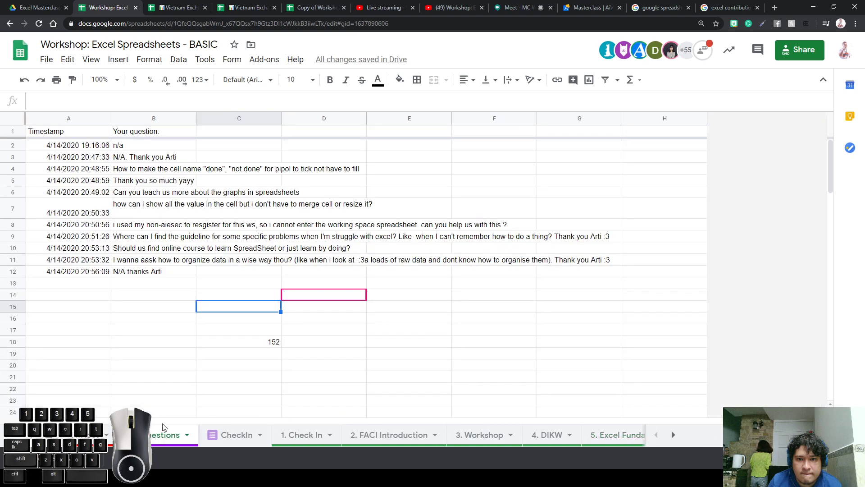
{"action": "left_click", "coordinate": [135, 249]}
{"action": "left_click", "coordinate": [141, 261]}
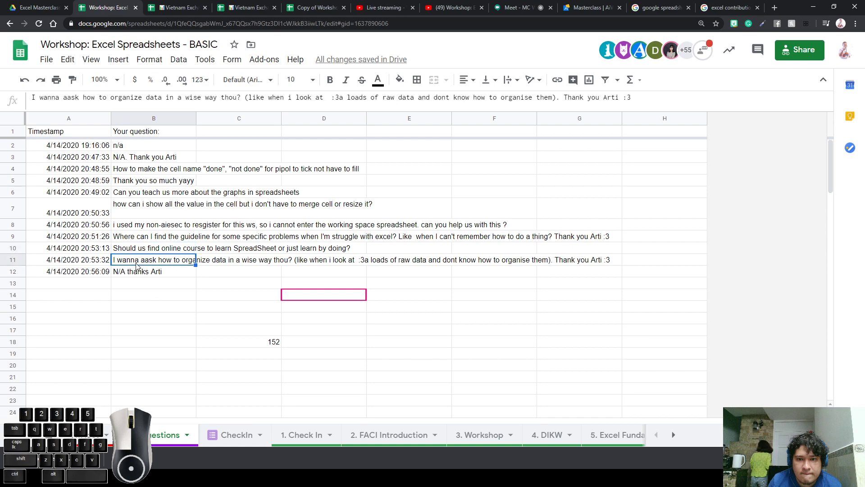
{"action": "left_click", "coordinate": [141, 252]}
{"action": "left_click_drag", "start_coordinate": [142, 252], "coordinate": [377, 252]}
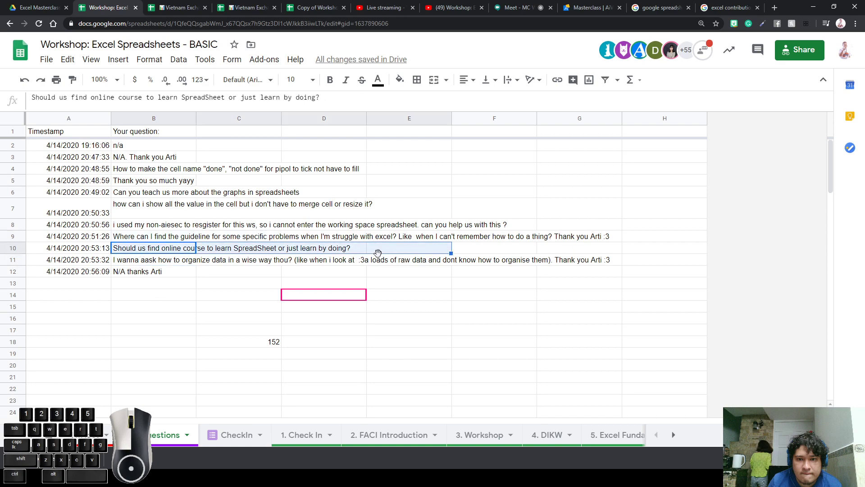
{"action": "left_click", "coordinate": [138, 252]}
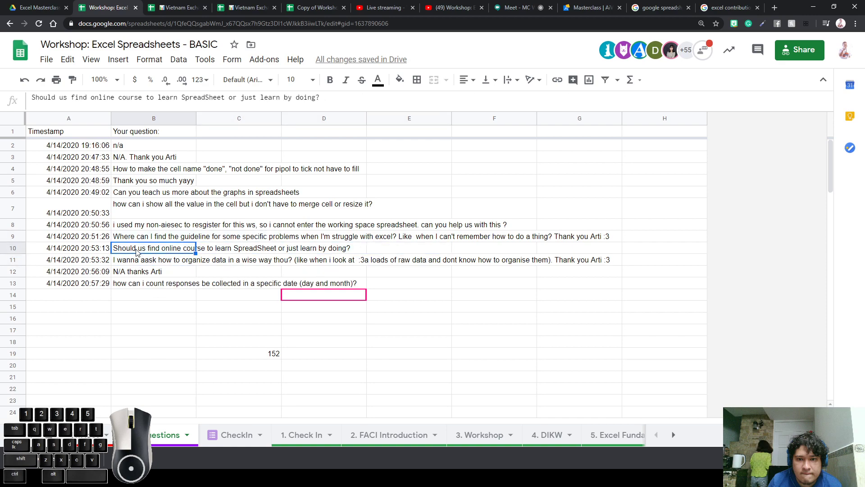
{"action": "double_click", "coordinate": [137, 251]}
{"action": "left_click", "coordinate": [557, 331]}
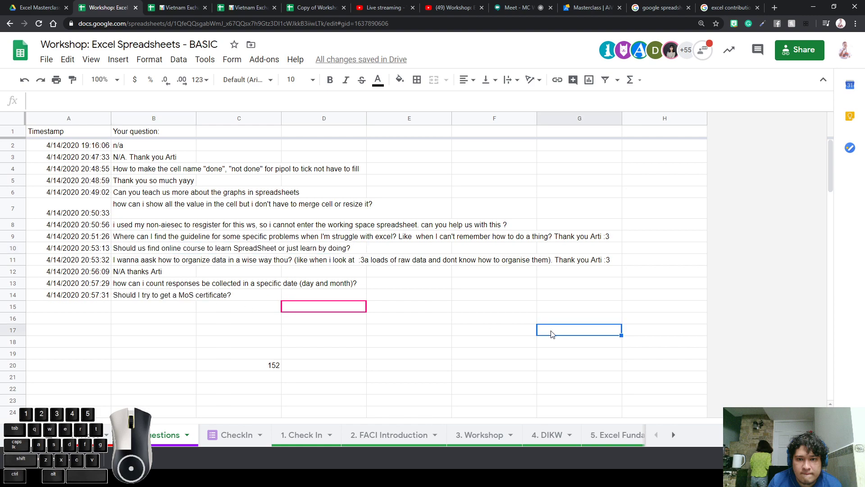
{"action": "left_click", "coordinate": [159, 248]}
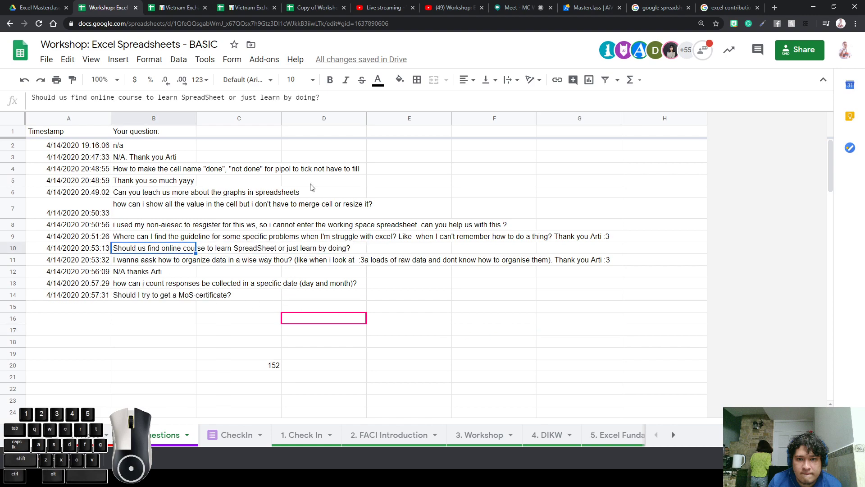
{"action": "left_click", "coordinate": [448, 8]}
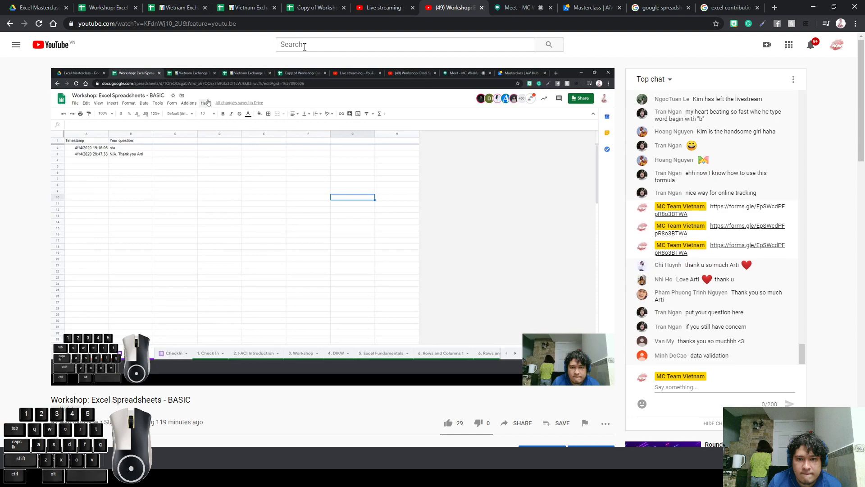
Glance at the YouTube Studio stream dashboard and return to the livestream page
{"action": "left_click", "coordinate": [344, 40]}
{"action": "left_click", "coordinate": [391, 8]}
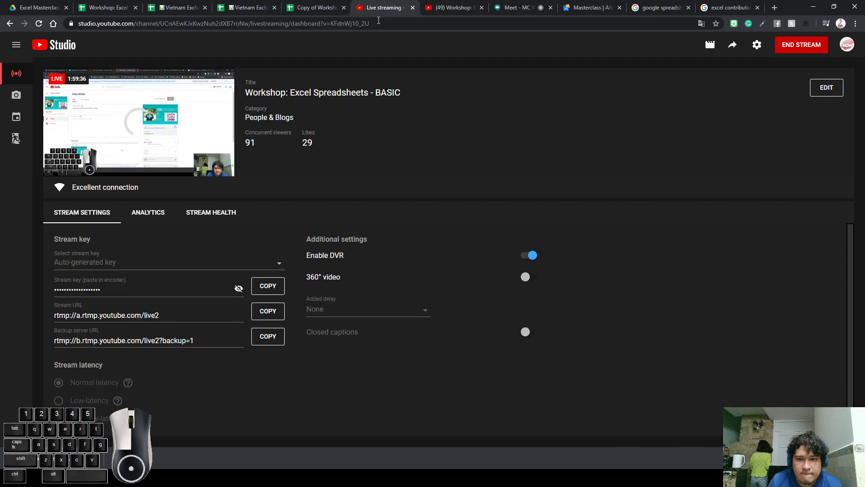
{"action": "left_click", "coordinate": [455, 7]}
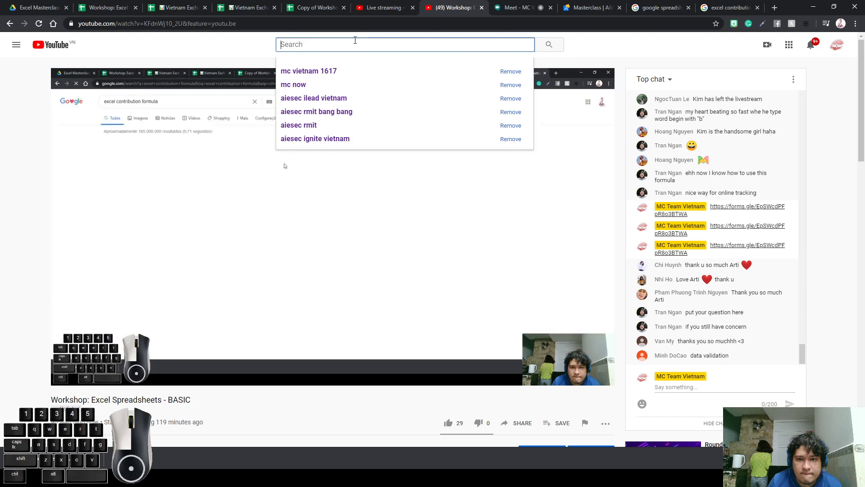
Search YouTube for 'how to do excel', preview The Beginner's Guide to Excel, then return to Sheets
{"action": "type", "text": "how to do excel"}
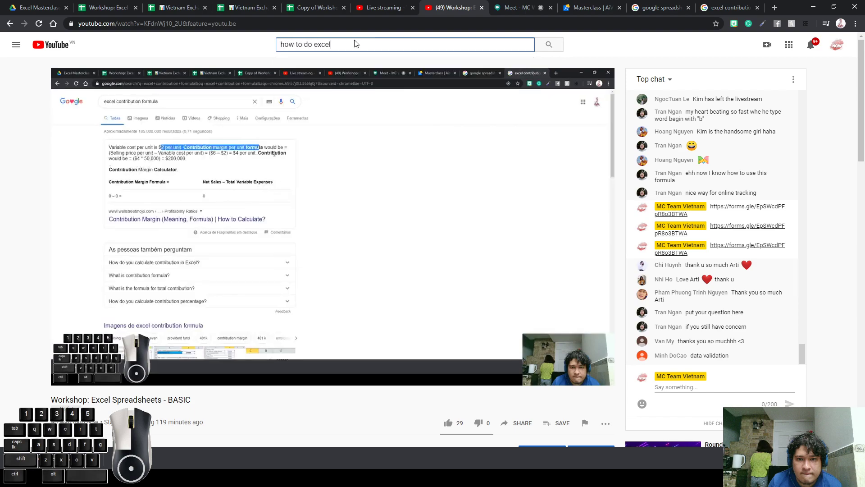
{"action": "key", "text": "Return"}
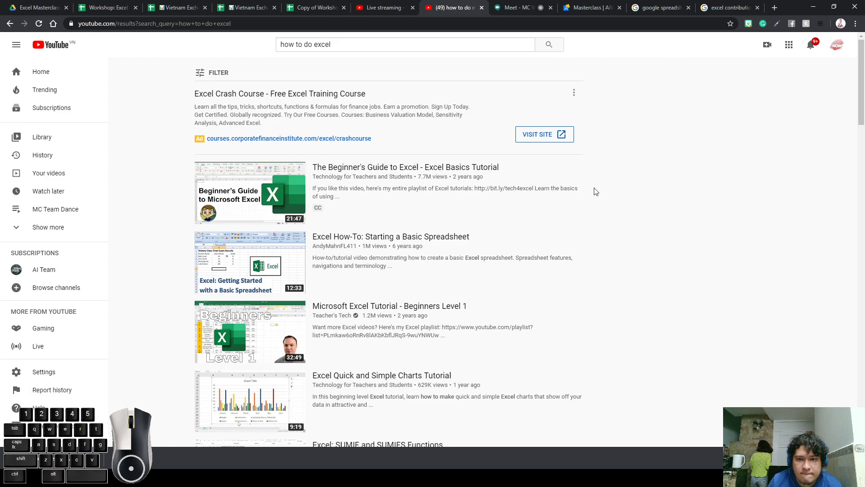
{"action": "left_click", "coordinate": [325, 195]}
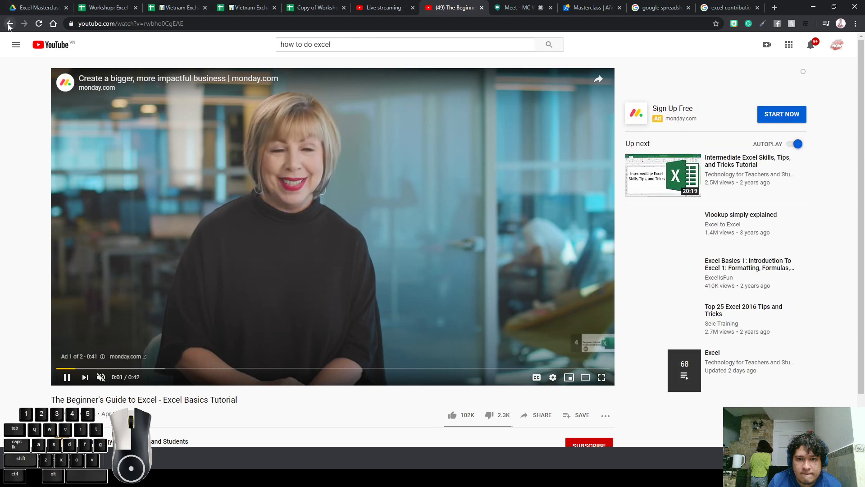
{"action": "left_click", "coordinate": [9, 23]}
{"action": "left_click", "coordinate": [9, 24]}
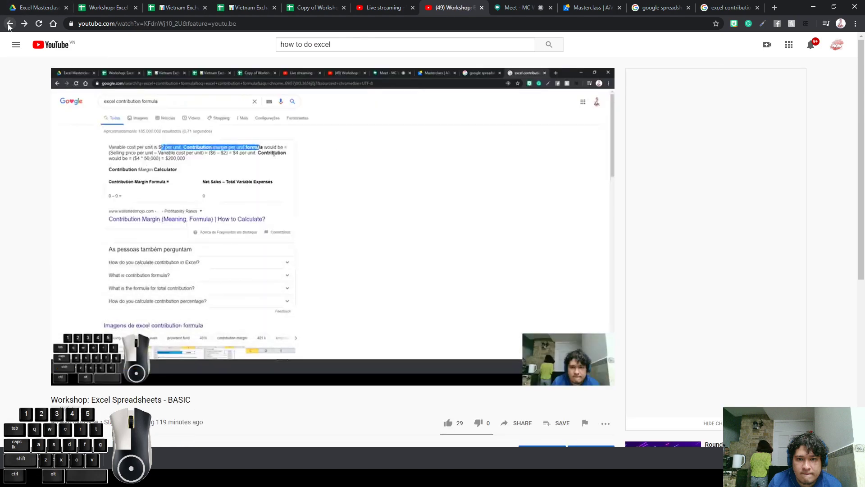
{"action": "left_click", "coordinate": [95, 8]}
Look over the organize data question in row 11 across columns B to F
{"action": "left_click", "coordinate": [163, 284]}
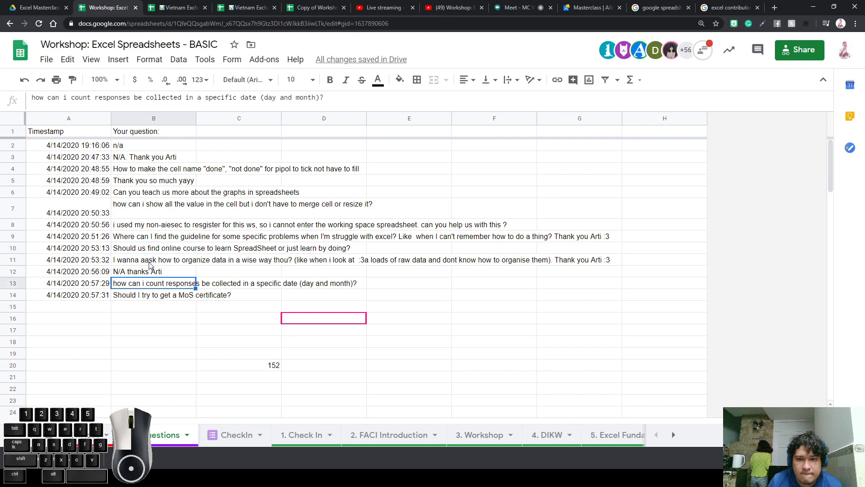
{"action": "left_click", "coordinate": [151, 264]}
{"action": "left_click_drag", "start_coordinate": [138, 262], "coordinate": [322, 265]}
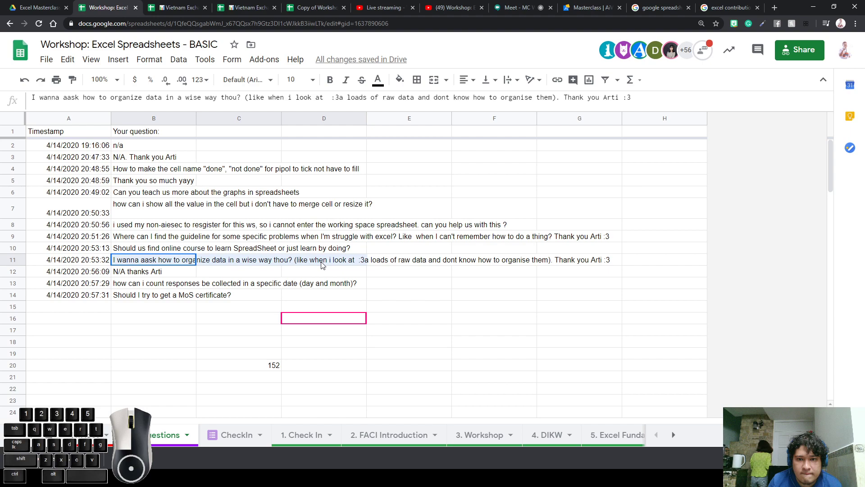
{"action": "left_click", "coordinate": [440, 273]}
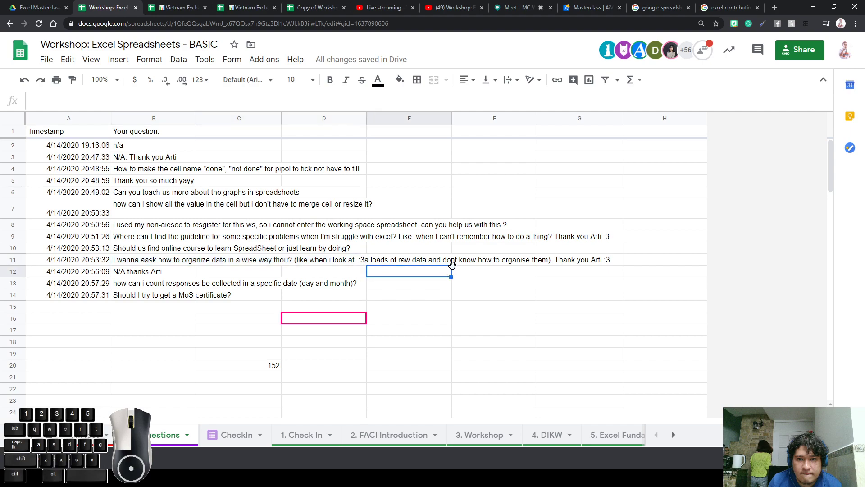
{"action": "left_click", "coordinate": [444, 262]}
{"action": "left_click", "coordinate": [488, 265]}
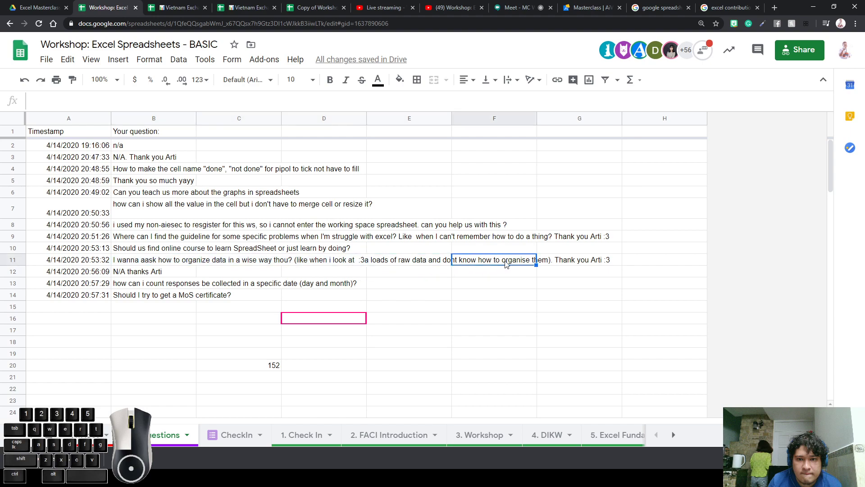
{"action": "left_click", "coordinate": [136, 260]}
{"action": "double_click", "coordinate": [137, 260]}
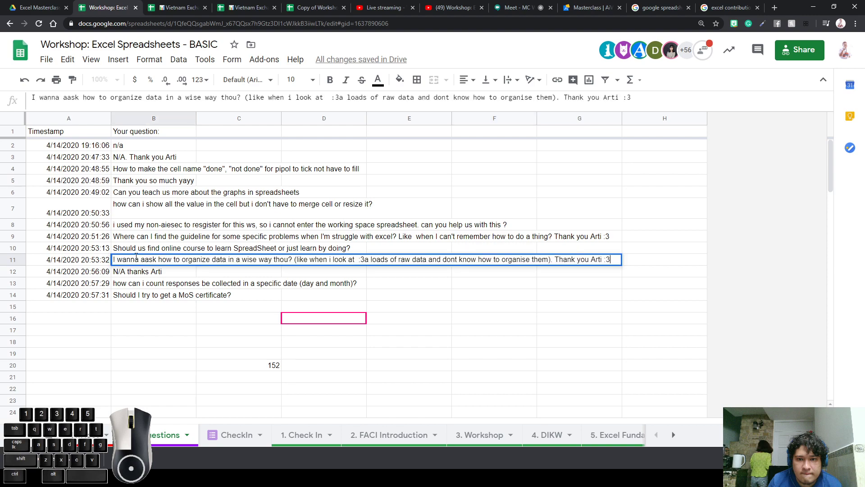
{"action": "left_click", "coordinate": [165, 341]}
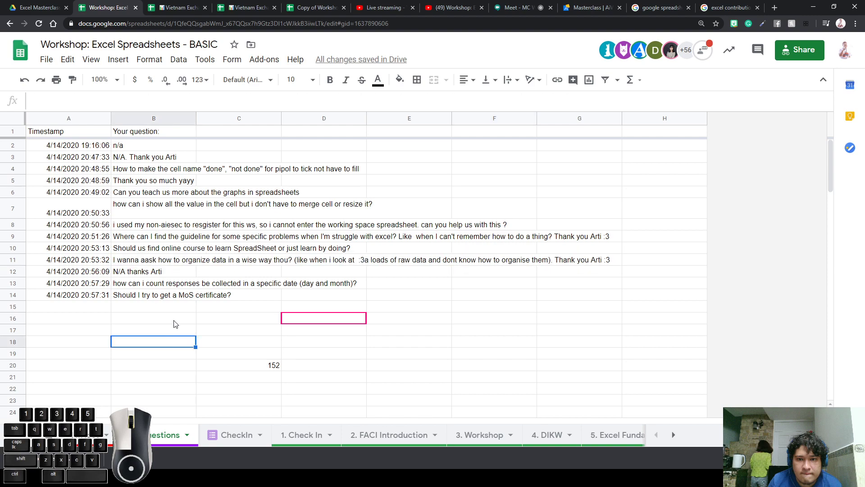
{"action": "left_click", "coordinate": [170, 321]}
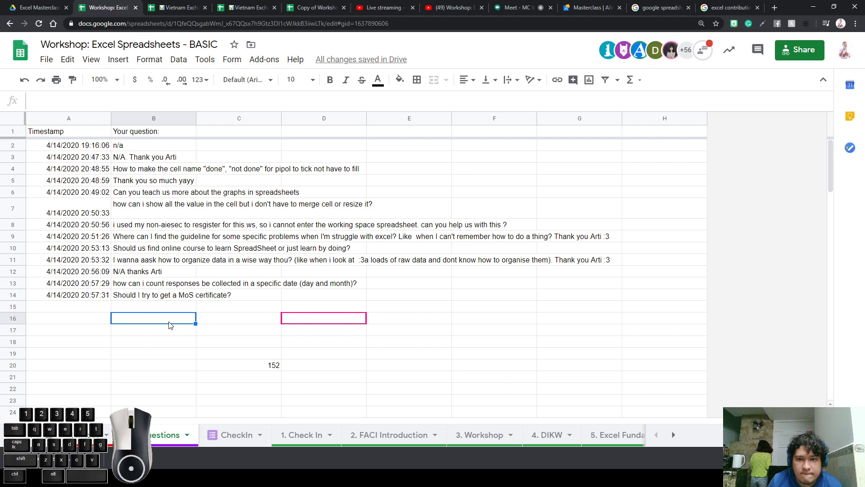
Bold row 11's timestamp and question, then switch to the Vietnam Exchange Tracker 2020
{"action": "left_click_drag", "start_coordinate": [137, 260], "coordinate": [77, 261]}
{"action": "key", "text": "ctrl+b"}
{"action": "left_click", "coordinate": [118, 331]}
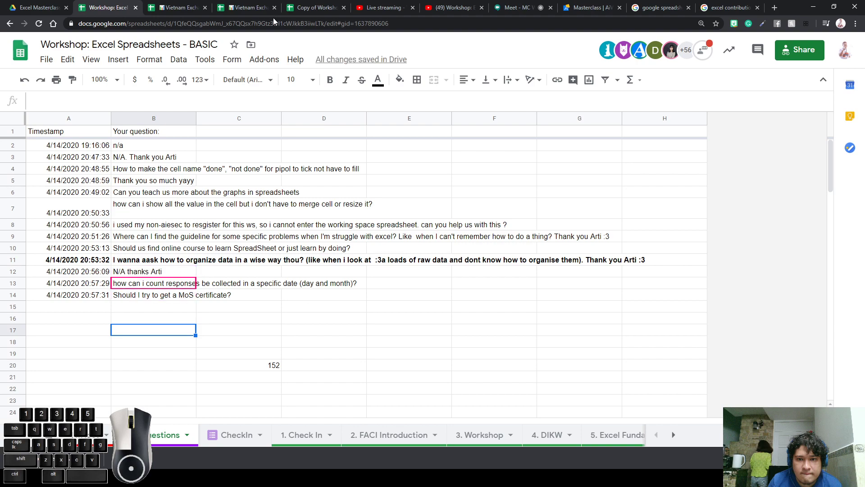
{"action": "left_click", "coordinate": [237, 11]}
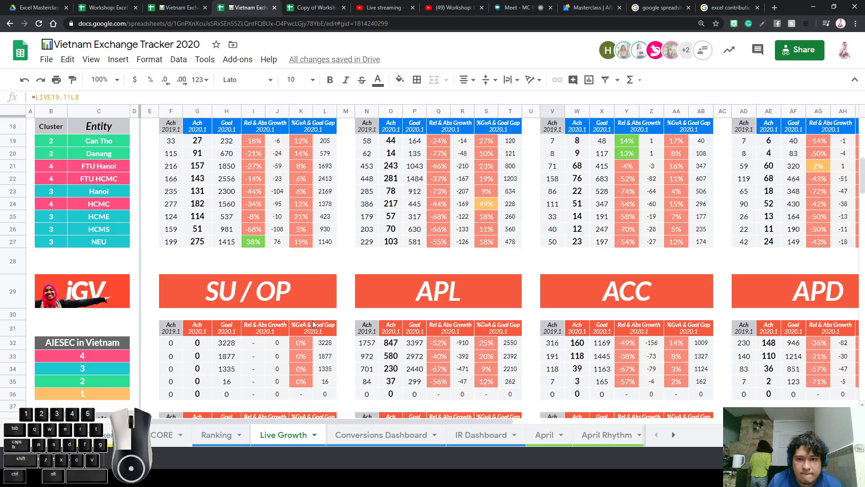
Open the April sheet and scroll across to columns AU–BO
{"action": "scroll", "coordinate": [312, 320], "scroll_direction": "up", "scroll_amount": 6}
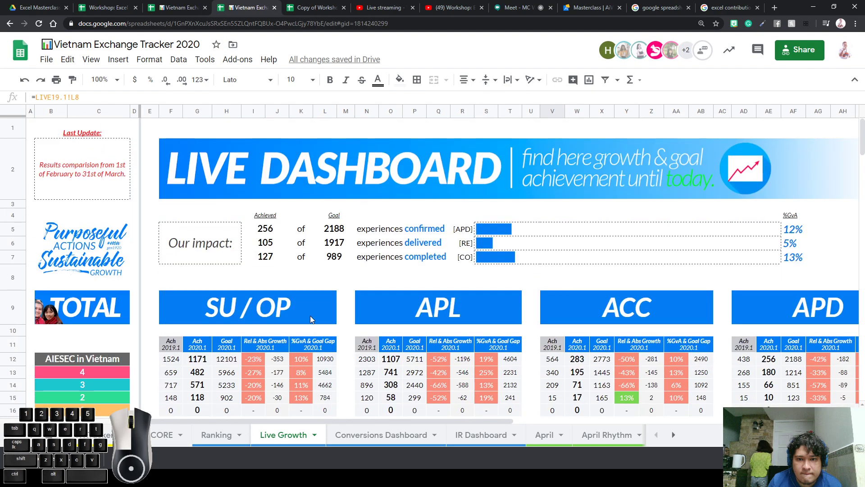
{"action": "left_click", "coordinate": [540, 436]}
{"action": "scroll", "coordinate": [406, 394], "scroll_direction": "down", "scroll_amount": 3}
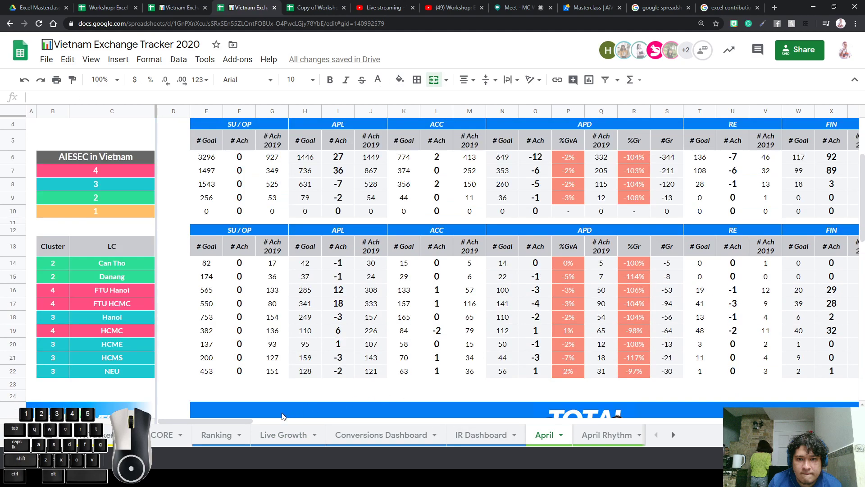
{"action": "left_click_drag", "start_coordinate": [228, 420], "coordinate": [423, 402]}
{"action": "scroll", "coordinate": [468, 317], "scroll_direction": "down", "scroll_amount": 3}
{"action": "scroll", "coordinate": [467, 315], "scroll_direction": "up", "scroll_amount": 2}
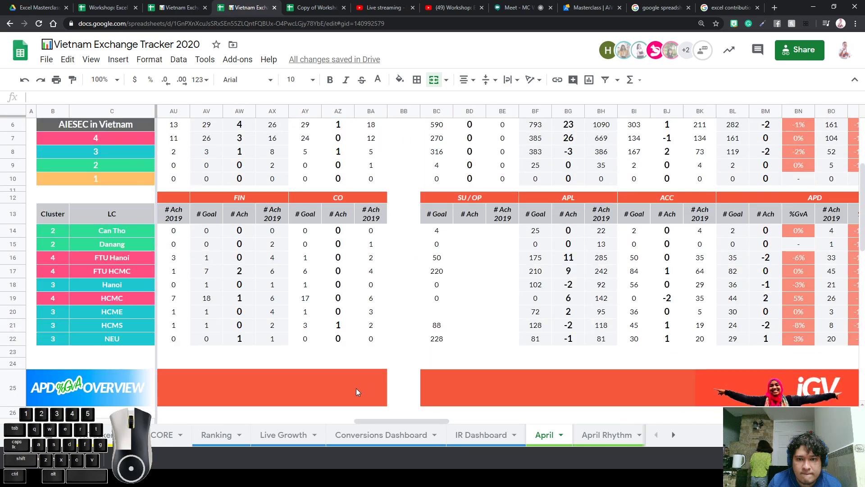
Select the LC names C14:C22, Can Tho through NEU, then open the CORE sheet
{"action": "left_click", "coordinate": [96, 226]}
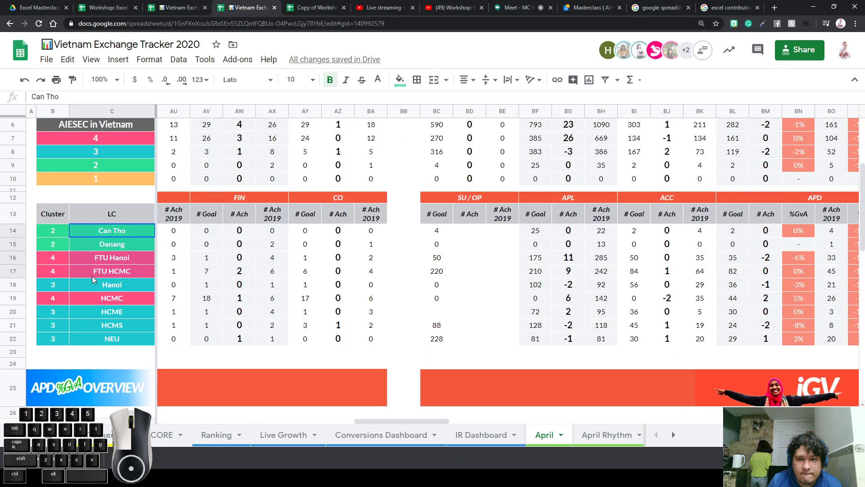
{"action": "left_click_drag", "start_coordinate": [92, 275], "coordinate": [90, 336]}
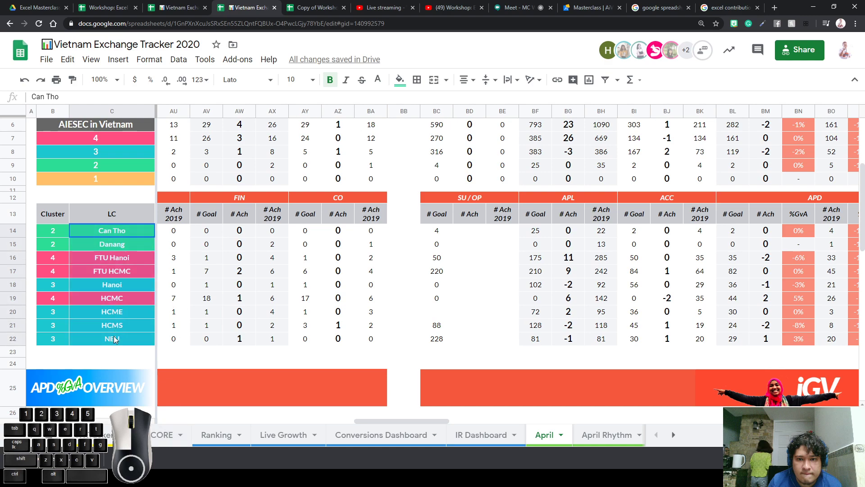
{"action": "left_click", "coordinate": [117, 112]}
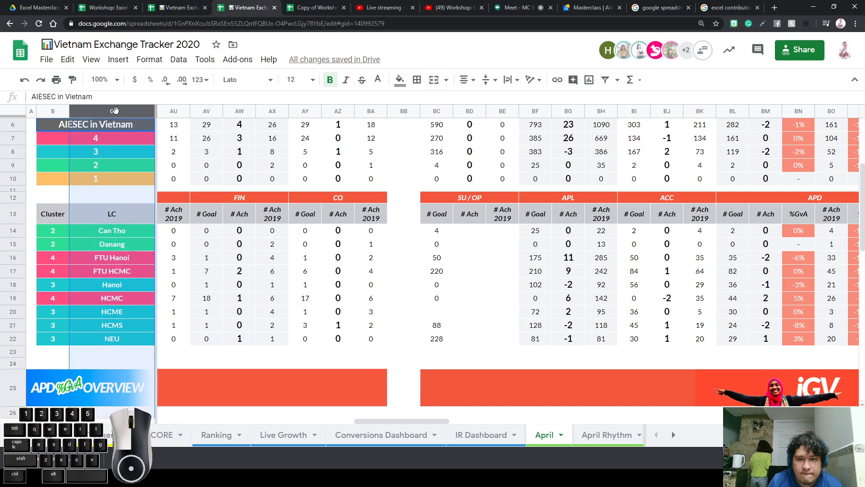
{"action": "left_click_drag", "start_coordinate": [108, 232], "coordinate": [92, 339]}
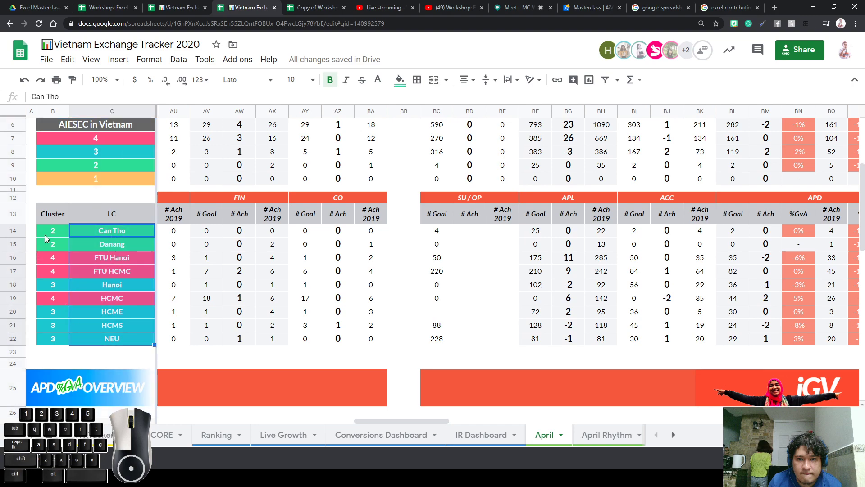
{"action": "left_click_drag", "start_coordinate": [14, 230], "coordinate": [14, 352]}
{"action": "left_click", "coordinate": [121, 315]}
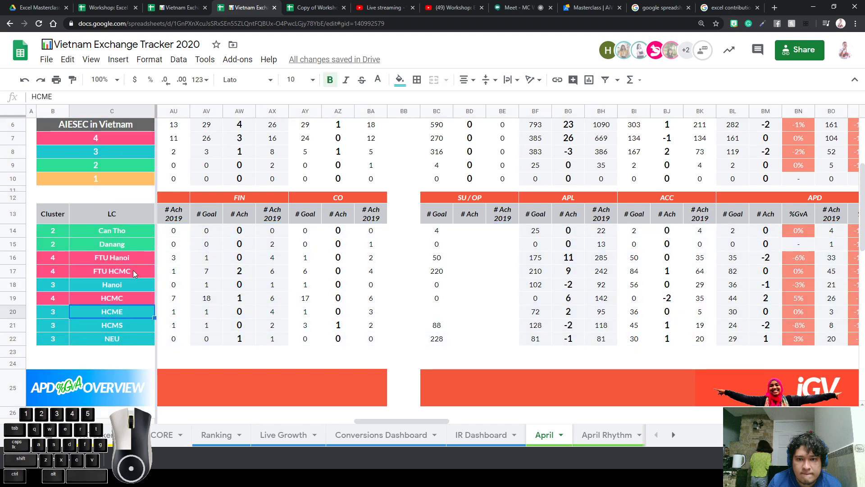
{"action": "left_click_drag", "start_coordinate": [129, 232], "coordinate": [116, 339]}
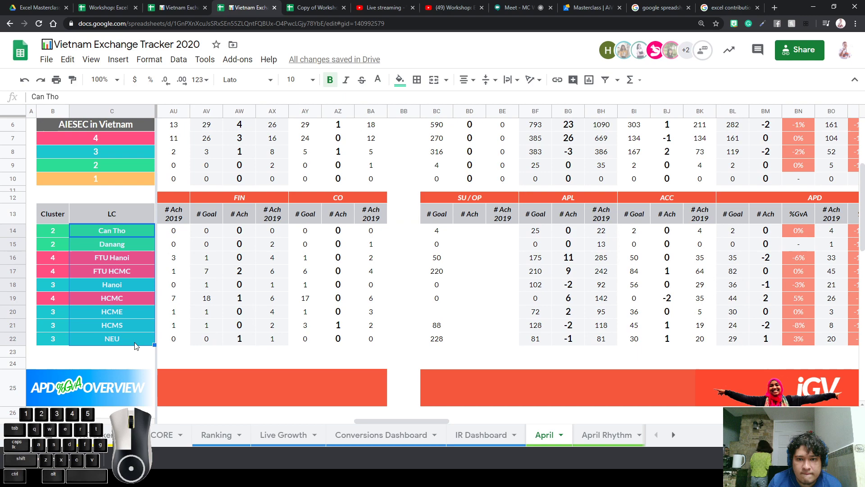
{"action": "left_click", "coordinate": [163, 434]}
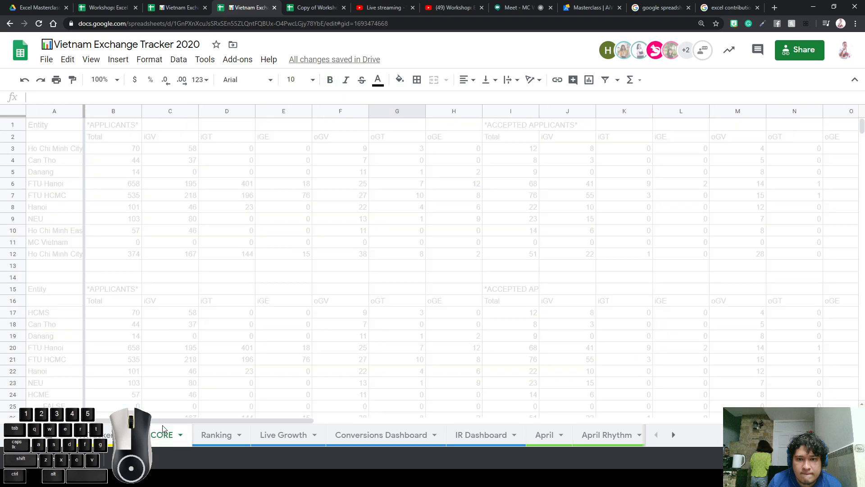
On the CORE sheet, inspect the APL SUMIF total formulas for Can Tho and Danang
{"action": "left_click", "coordinate": [104, 150]}
{"action": "scroll", "coordinate": [97, 235], "scroll_direction": "down", "scroll_amount": 7}
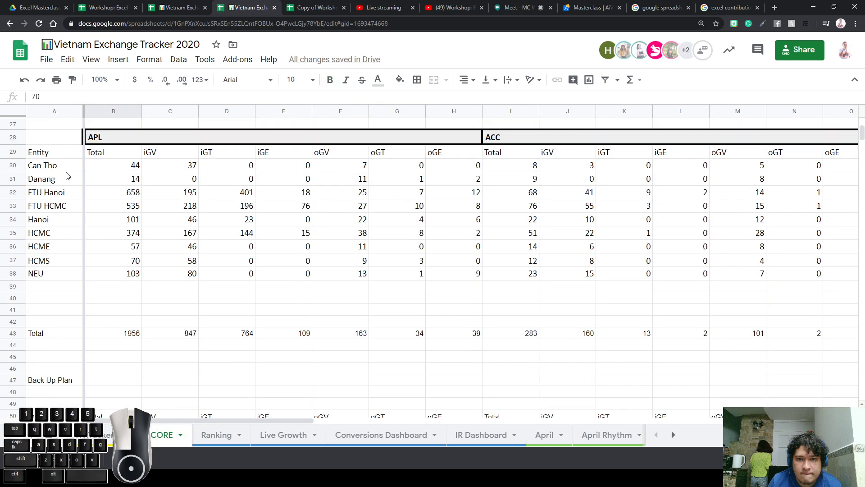
{"action": "left_click", "coordinate": [64, 171]}
{"action": "left_click_drag", "start_coordinate": [64, 170], "coordinate": [54, 279]}
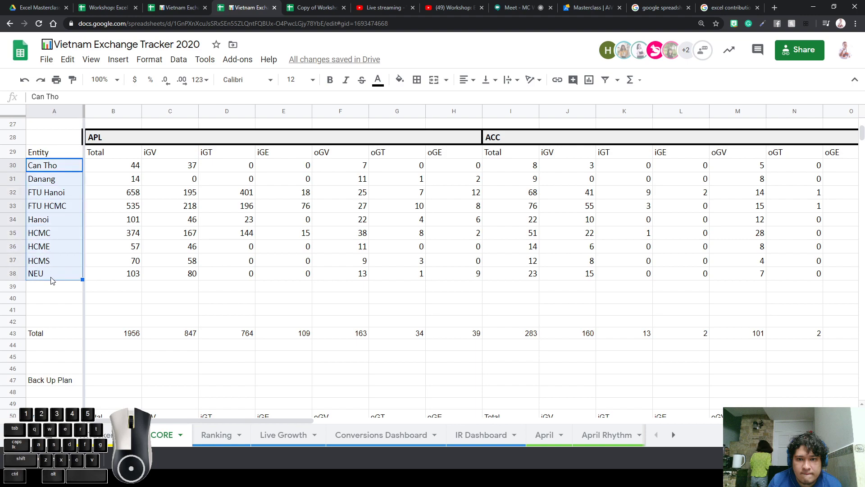
{"action": "left_click", "coordinate": [146, 250]}
{"action": "left_click", "coordinate": [131, 179]}
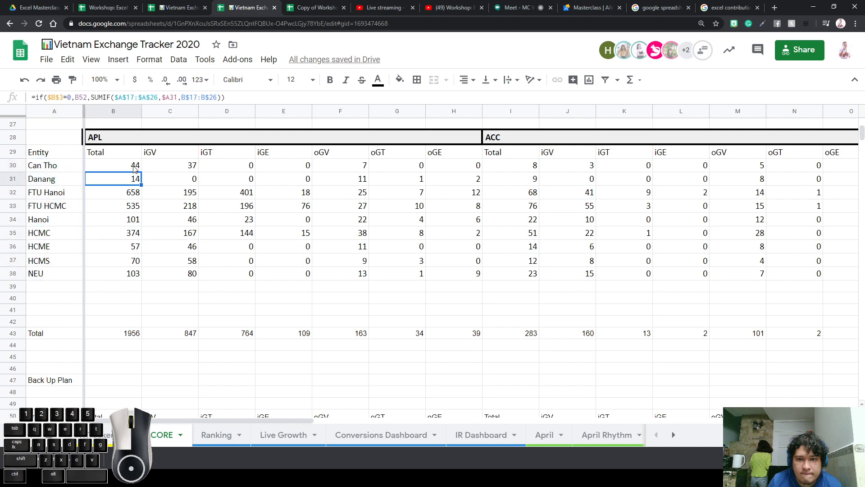
{"action": "left_click", "coordinate": [135, 168]}
{"action": "left_click", "coordinate": [123, 299]}
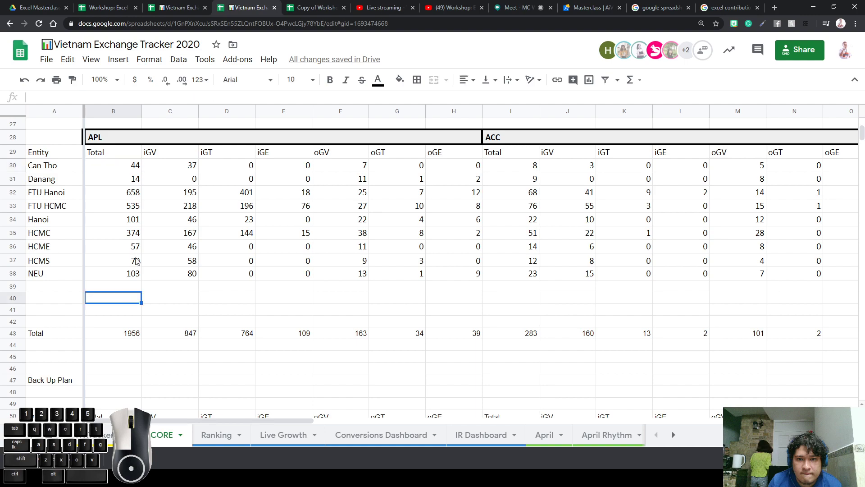
{"action": "left_click", "coordinate": [118, 170]}
Select the APL/ACC headers and data block, check HCME's oGT formula, then open Ranking
{"action": "scroll", "coordinate": [119, 174], "scroll_direction": "up", "scroll_amount": 1}
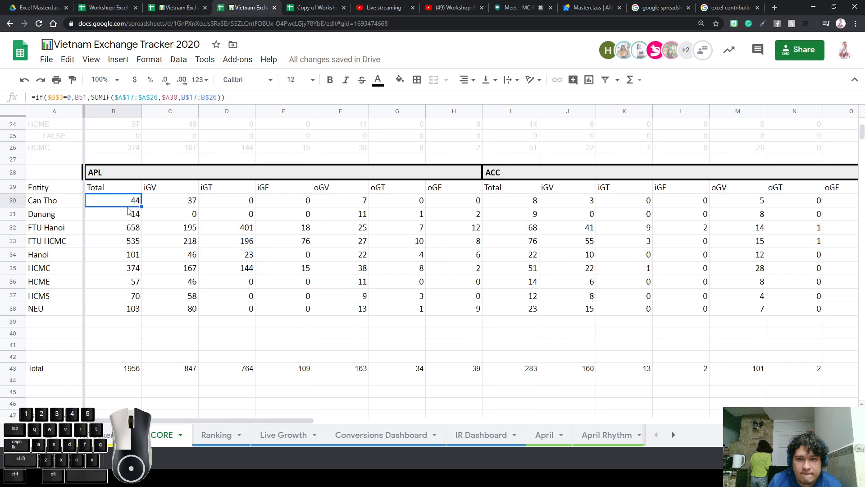
{"action": "left_click_drag", "start_coordinate": [58, 203], "coordinate": [863, 334]}
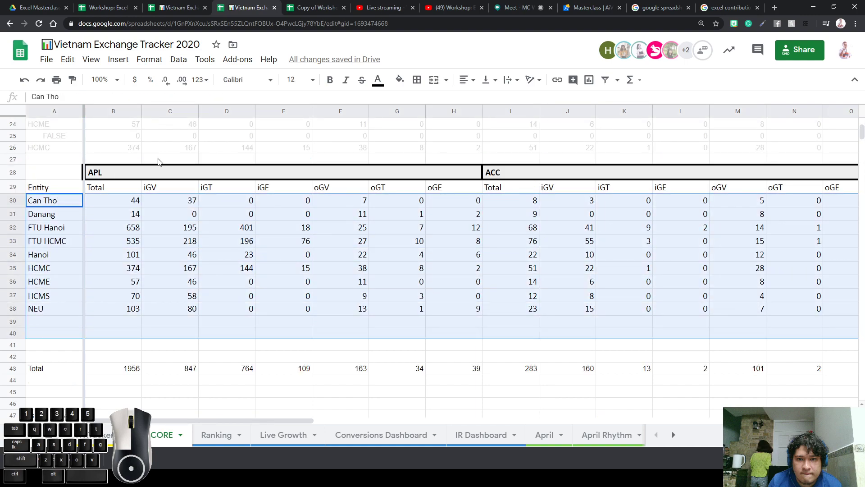
{"action": "left_click_drag", "start_coordinate": [110, 174], "coordinate": [534, 205]}
{"action": "left_click", "coordinate": [187, 201]}
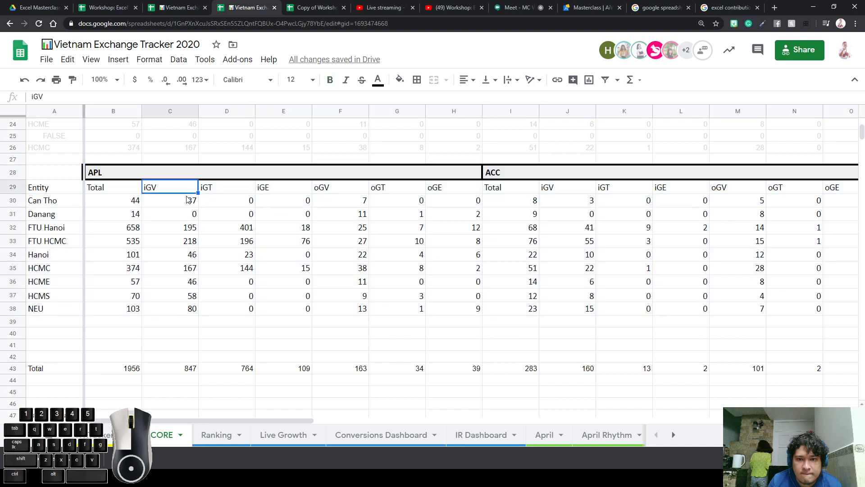
{"action": "left_click_drag", "start_coordinate": [68, 202], "coordinate": [846, 328]}
{"action": "left_click", "coordinate": [420, 284]}
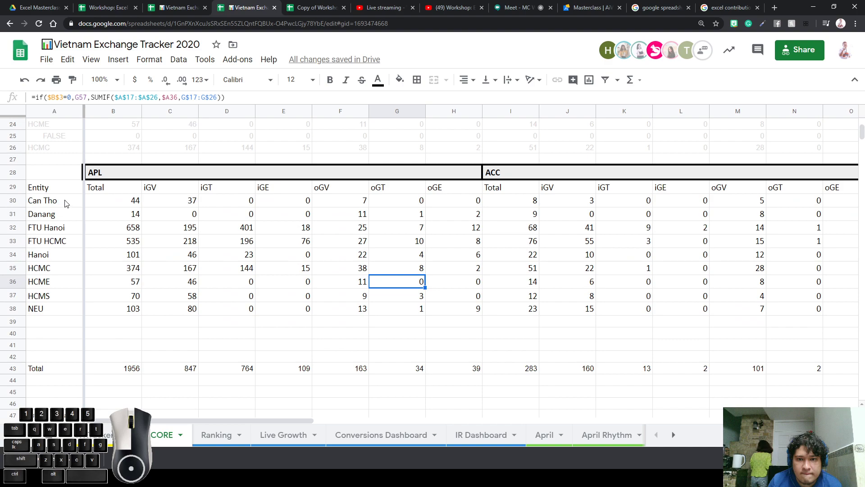
{"action": "left_click_drag", "start_coordinate": [64, 203], "coordinate": [47, 309]}
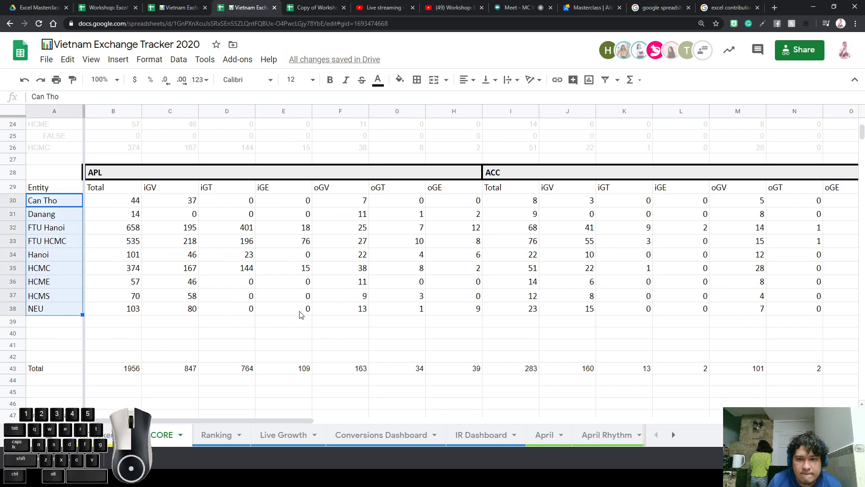
{"action": "left_click_drag", "start_coordinate": [57, 200], "coordinate": [53, 307]}
{"action": "left_click", "coordinate": [211, 442]}
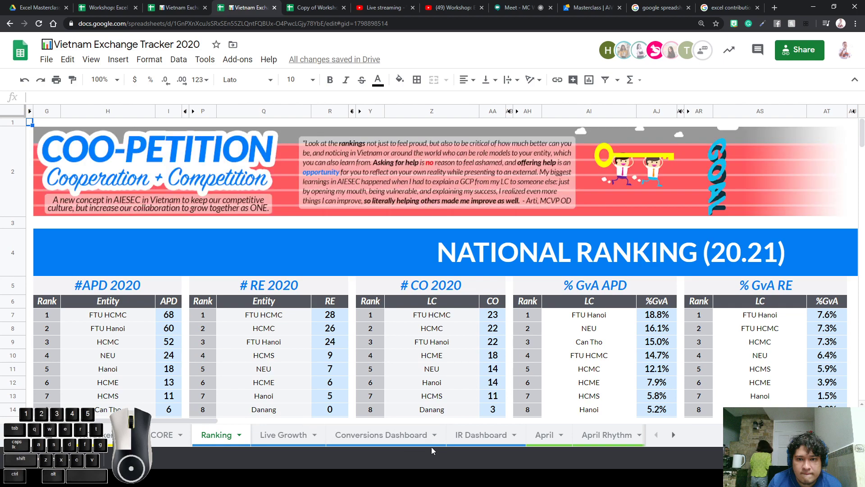
On the April sheet, inspect the 2019, FIN goal and BG14 APL achievement formulas
{"action": "left_click", "coordinate": [542, 436]}
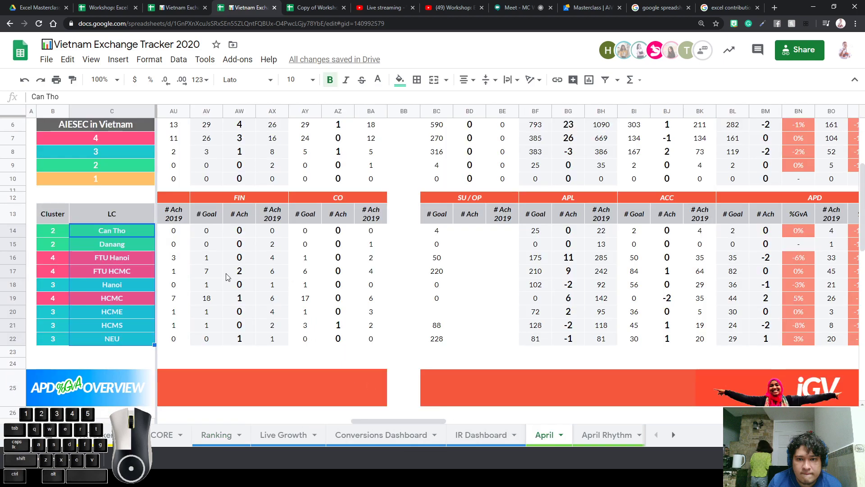
{"action": "left_click", "coordinate": [173, 236]}
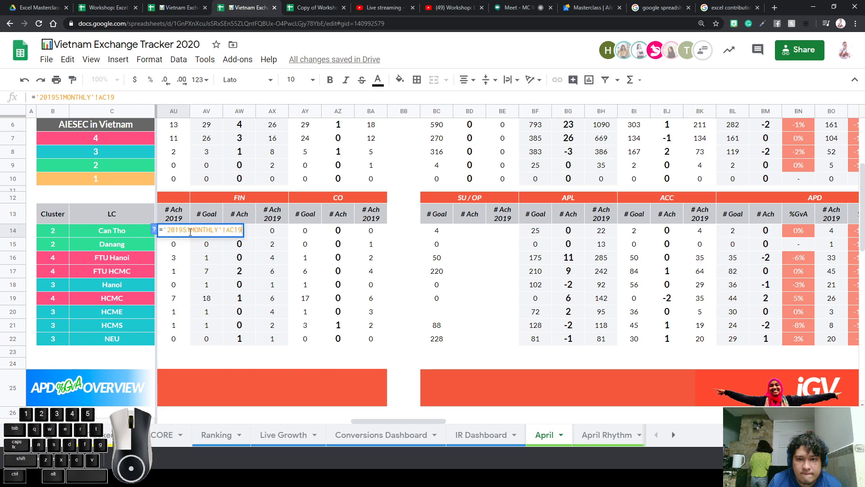
{"action": "left_click", "coordinate": [207, 259]}
{"action": "scroll", "coordinate": [534, 284], "scroll_direction": "down", "scroll_amount": 2}
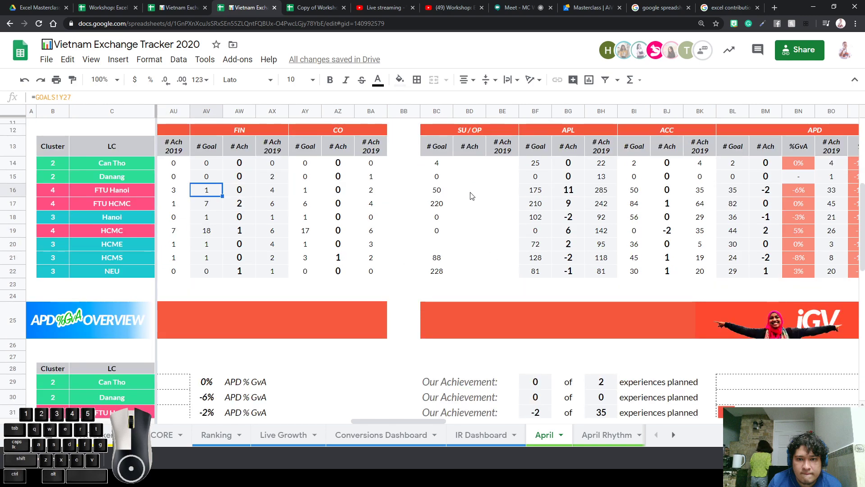
{"action": "left_click", "coordinate": [474, 165]}
{"action": "left_click", "coordinate": [535, 163]}
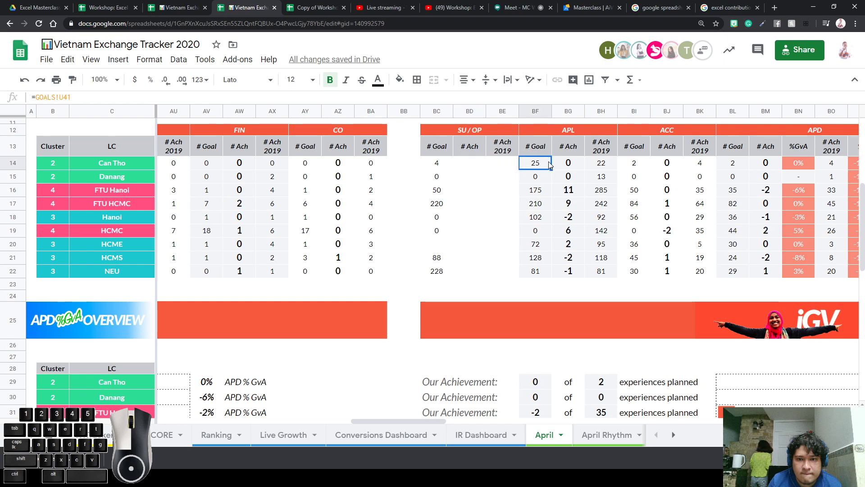
{"action": "double_click", "coordinate": [568, 164]}
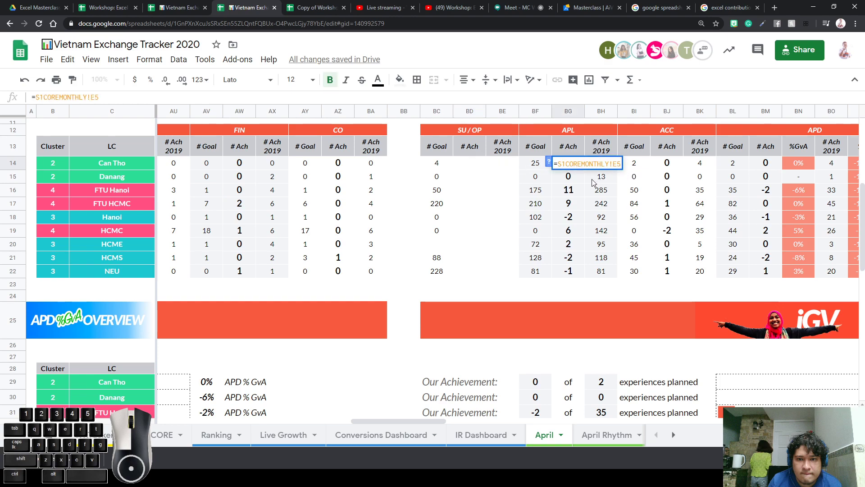
{"action": "double_click", "coordinate": [579, 165]}
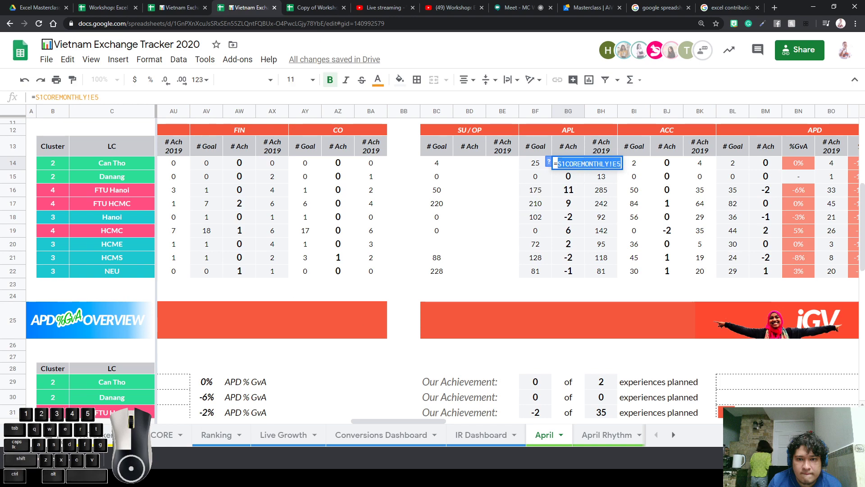
Trace BG14's reference to the S1COREMONTHLY sheet and inspect the SUMIF formula in E5
{"action": "left_click", "coordinate": [48, 435]}
{"action": "left_click", "coordinate": [144, 332]}
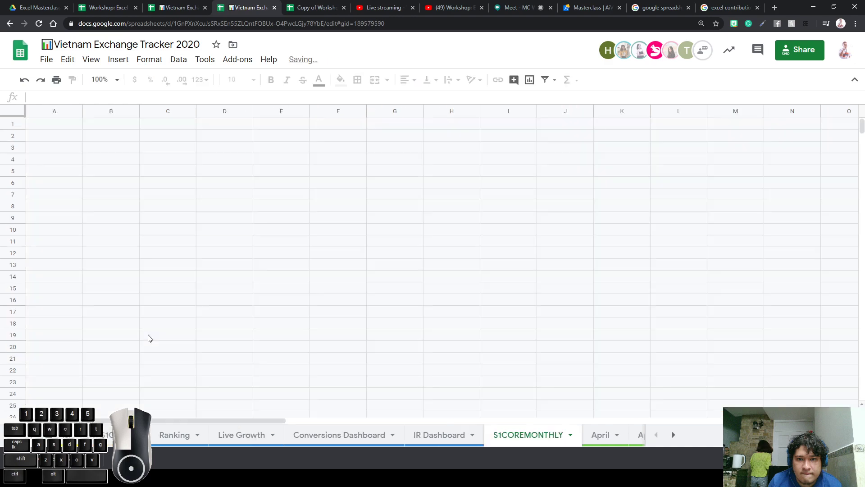
{"action": "left_click", "coordinate": [561, 434]}
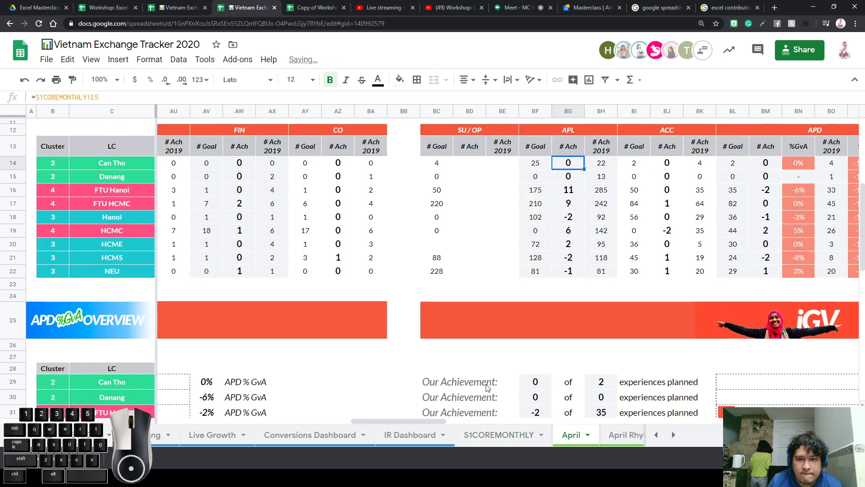
{"action": "double_click", "coordinate": [571, 163]}
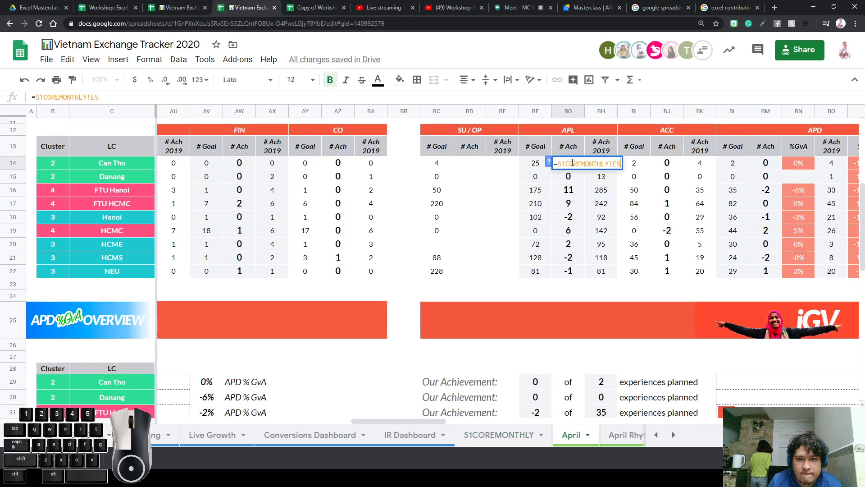
{"action": "left_click", "coordinate": [578, 185]}
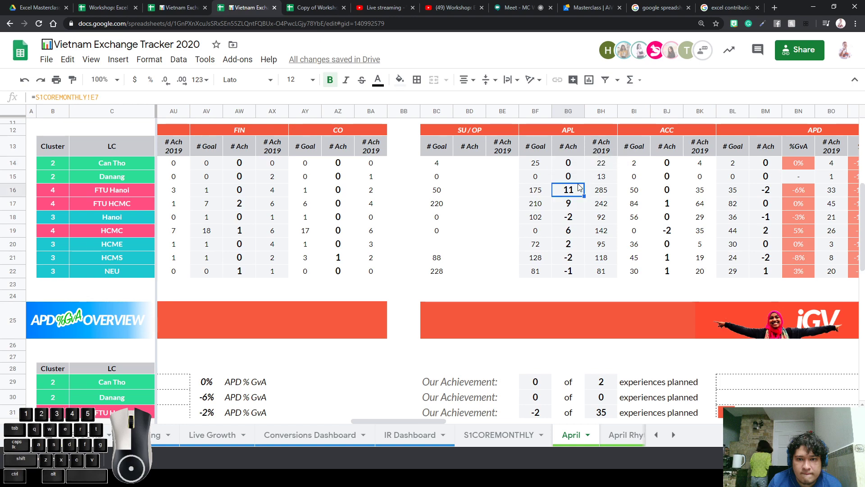
{"action": "left_click", "coordinate": [570, 165]}
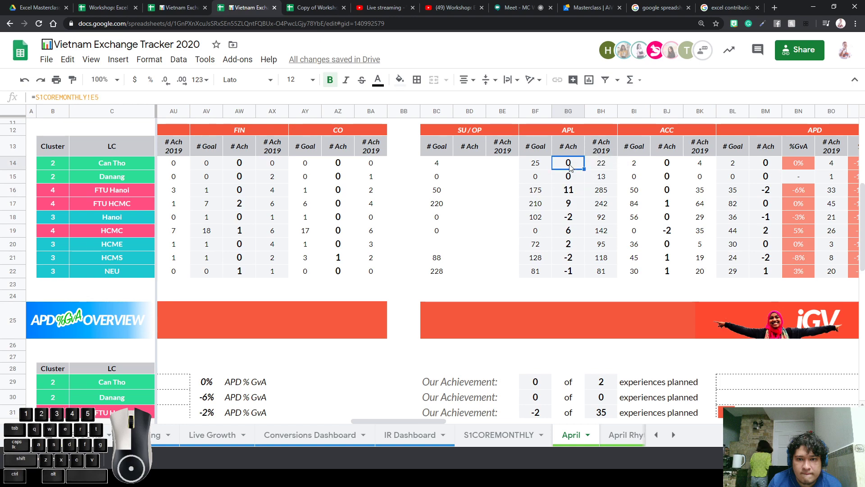
{"action": "left_click", "coordinate": [499, 434]}
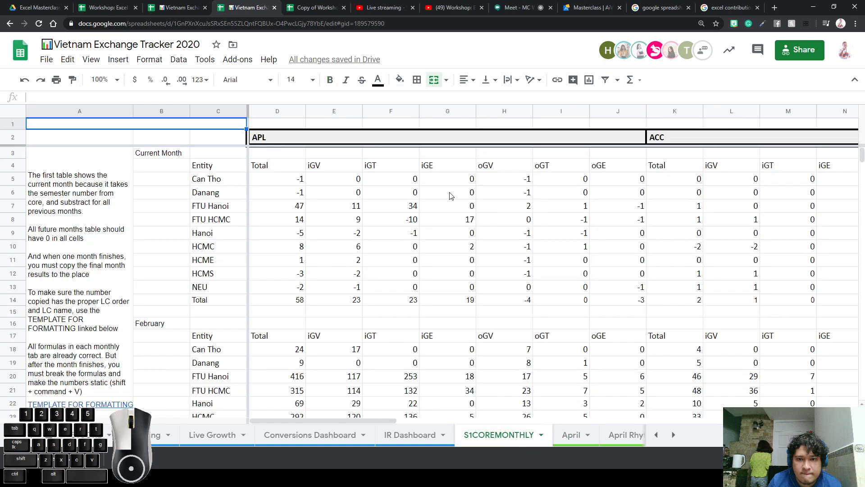
{"action": "left_click", "coordinate": [341, 180]}
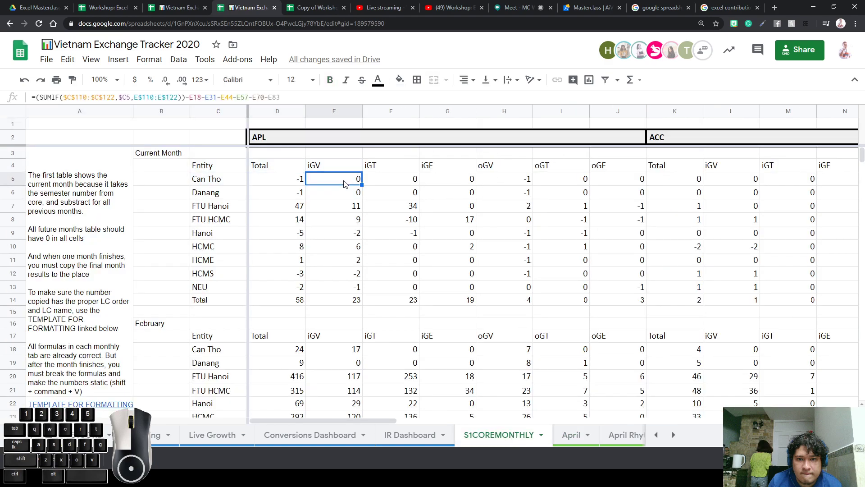
{"action": "double_click", "coordinate": [344, 180]}
{"action": "left_click", "coordinate": [408, 212]}
{"action": "left_click", "coordinate": [348, 181]}
{"action": "left_click", "coordinate": [561, 435]}
Re-enter BG14 as =S1COREMONTHLY!E5 and paste it down through BG15:BG22
{"action": "double_click", "coordinate": [580, 164]}
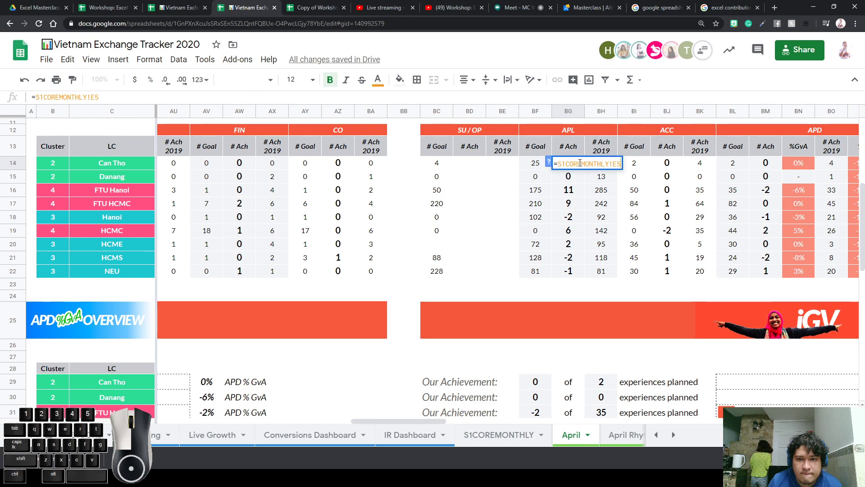
{"action": "key", "text": "BackSpace"}
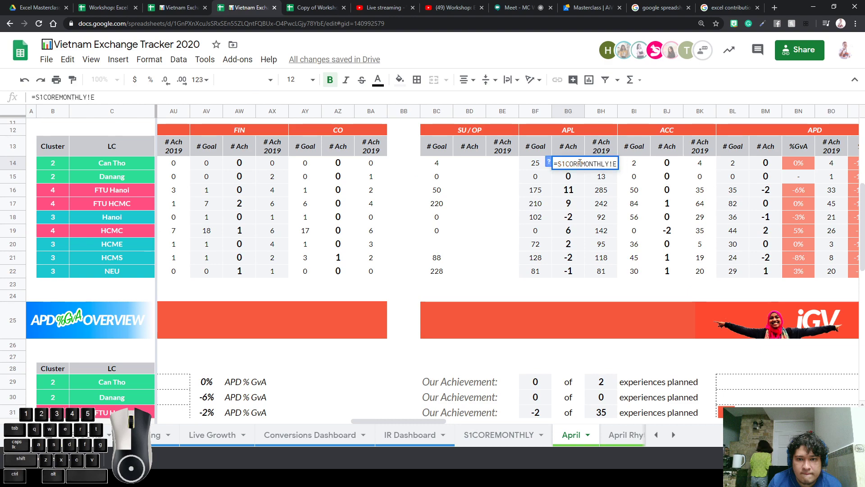
{"action": "type", "text": "5"}
{"action": "key", "text": "Return"}
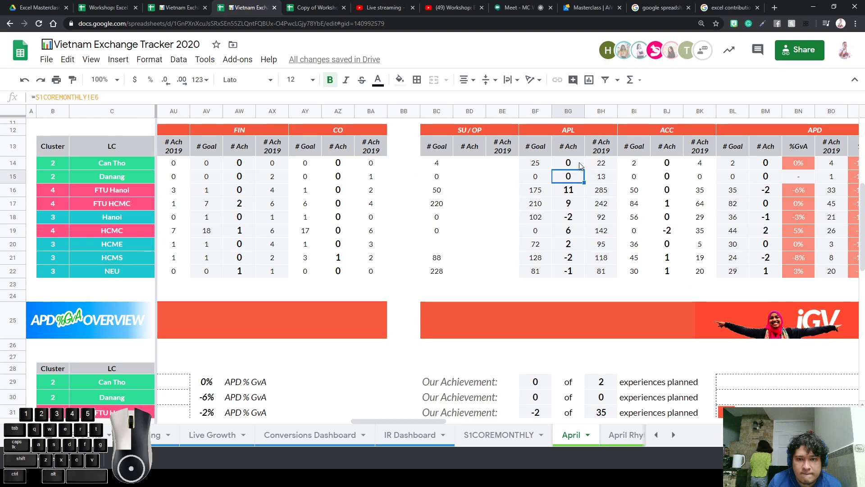
{"action": "left_click", "coordinate": [581, 165]}
{"action": "key", "text": "Down"}
{"action": "key", "text": "ctrl+v"}
{"action": "key", "text": "Down"}
{"action": "key", "text": "ctrl+v"}
{"action": "key", "text": "Down"}
{"action": "key", "text": "ctrl+v"}
{"action": "key", "text": "Down"}
{"action": "key", "text": "ctrl+v"}
{"action": "key", "text": "Down"}
{"action": "key", "text": "ctrl+v"}
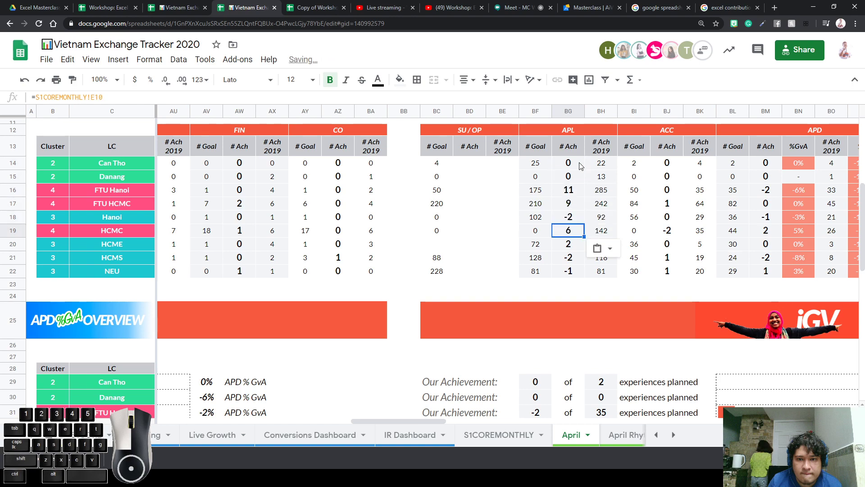
{"action": "key", "text": "Down"}
{"action": "key", "text": "ctrl+v"}
{"action": "key", "text": "Down"}
{"action": "key", "text": "ctrl+v"}
{"action": "key", "text": "Down"}
{"action": "key", "text": "ctrl+v"}
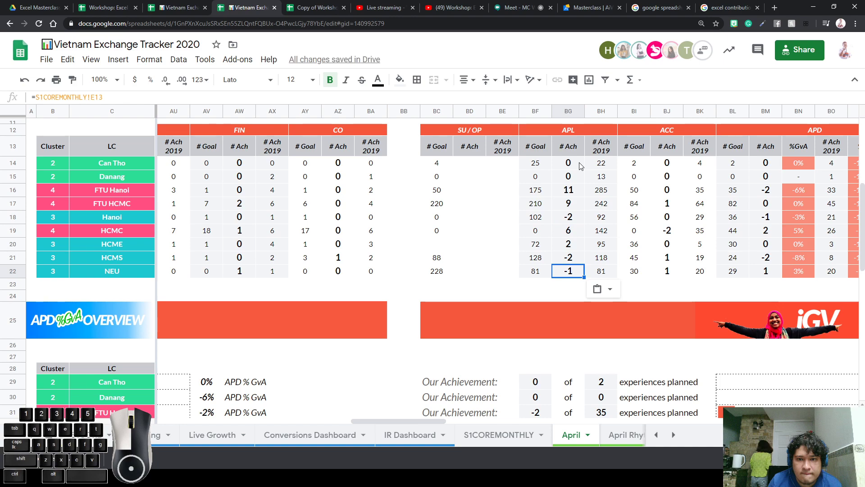
Select the APL # Ach cells BG14:BG22 and the LC names to check the results
{"action": "left_click_drag", "start_coordinate": [580, 166], "coordinate": [567, 276]}
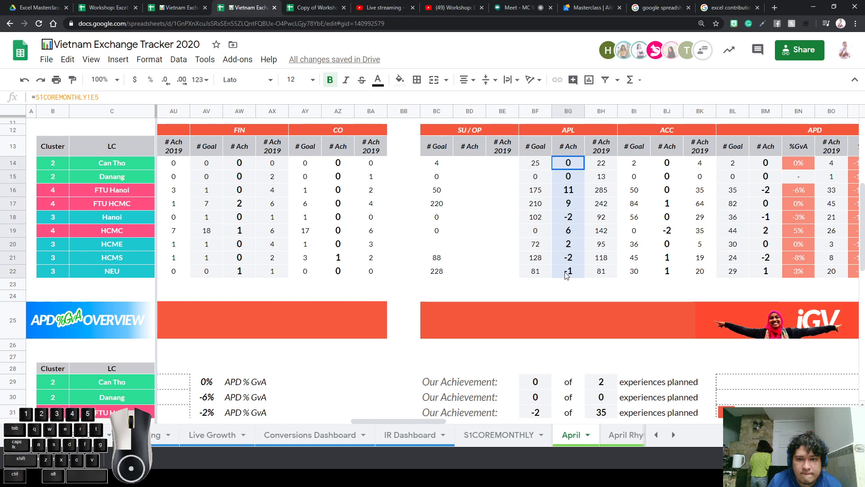
{"action": "left_click", "coordinate": [573, 166]}
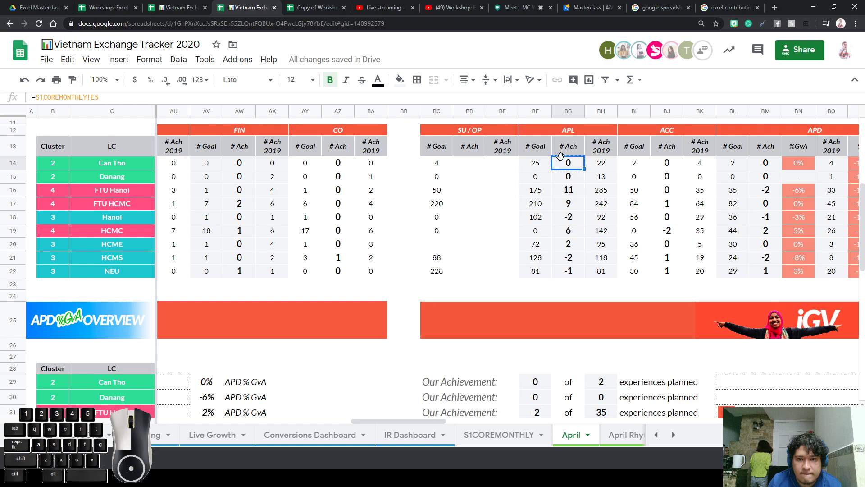
{"action": "left_click_drag", "start_coordinate": [573, 166], "coordinate": [561, 272]}
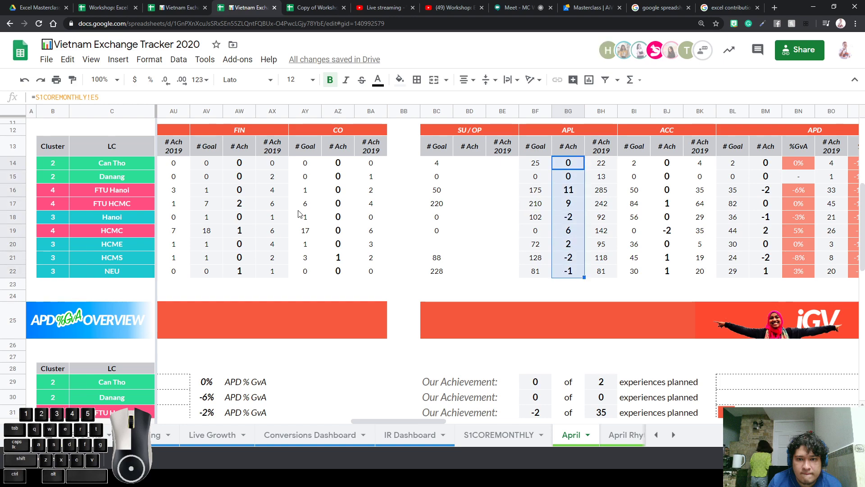
{"action": "left_click_drag", "start_coordinate": [108, 167], "coordinate": [120, 275]}
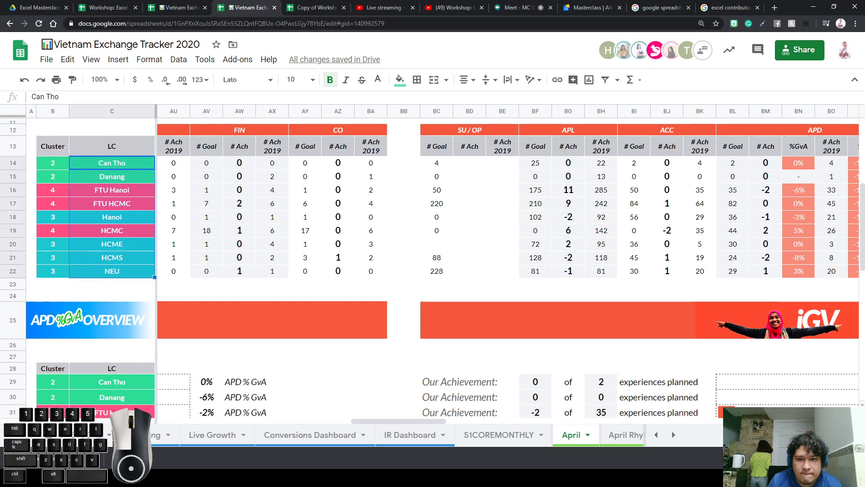
On the April sheet, select the entity totals table with its %GvA and %Gr values
{"action": "left_click_drag", "start_coordinate": [117, 163], "coordinate": [851, 272]}
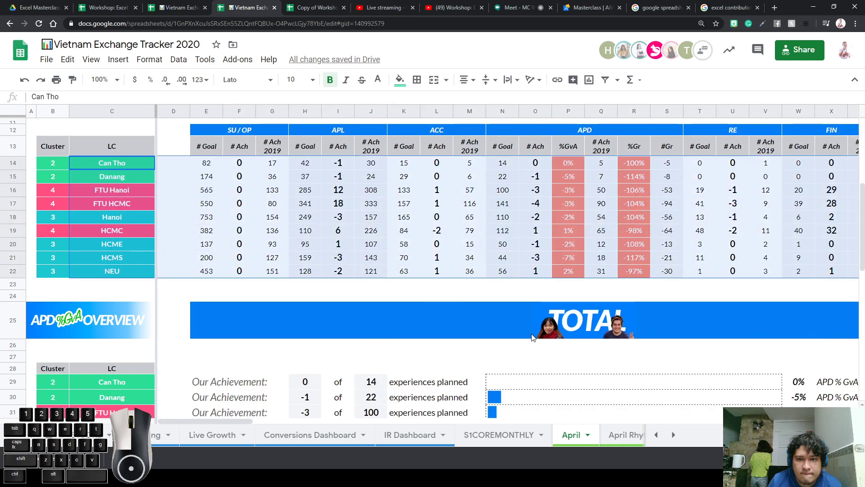
{"action": "scroll", "coordinate": [367, 345], "scroll_direction": "up", "scroll_amount": 3}
{"action": "left_click_drag", "start_coordinate": [569, 301], "coordinate": [569, 409]}
{"action": "left_click_drag", "start_coordinate": [639, 309], "coordinate": [631, 397]}
On S1COREMONTHLY, select the current-month Total, iGV and iGT columns and inspect FTU Hanoi's iGV formula
{"action": "left_click", "coordinate": [465, 435]}
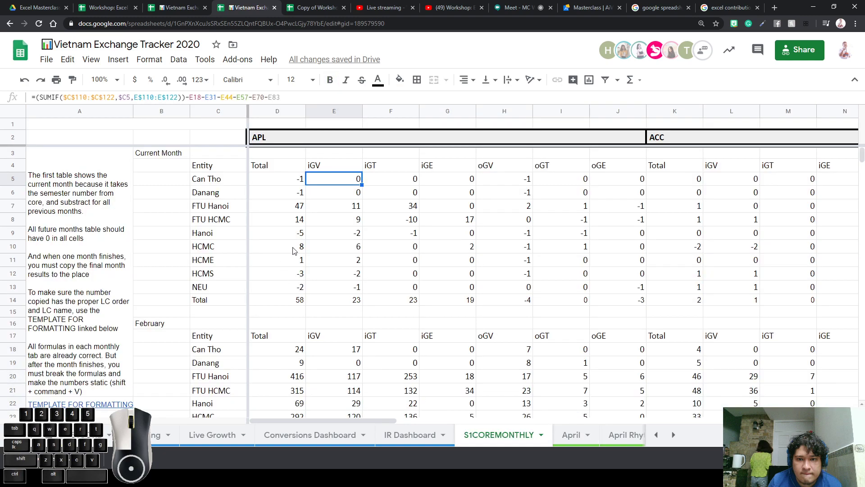
{"action": "left_click_drag", "start_coordinate": [300, 181], "coordinate": [300, 299]}
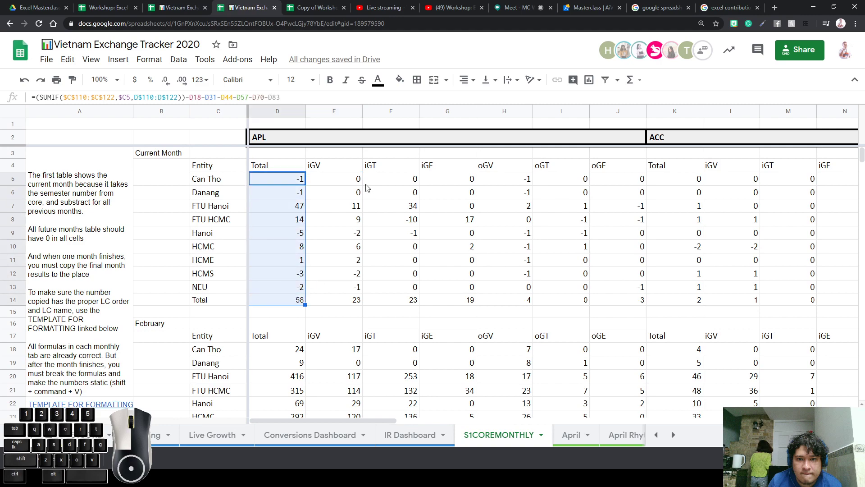
{"action": "left_click_drag", "start_coordinate": [353, 179], "coordinate": [354, 298]}
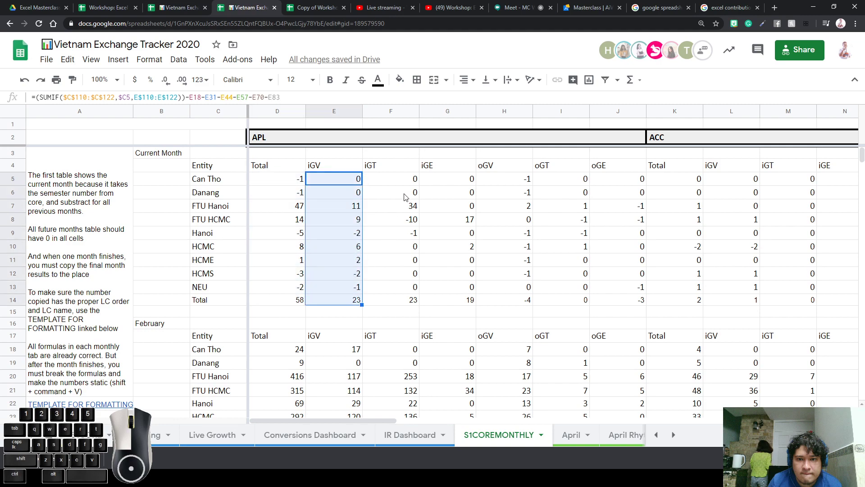
{"action": "left_click_drag", "start_coordinate": [407, 166], "coordinate": [406, 301]}
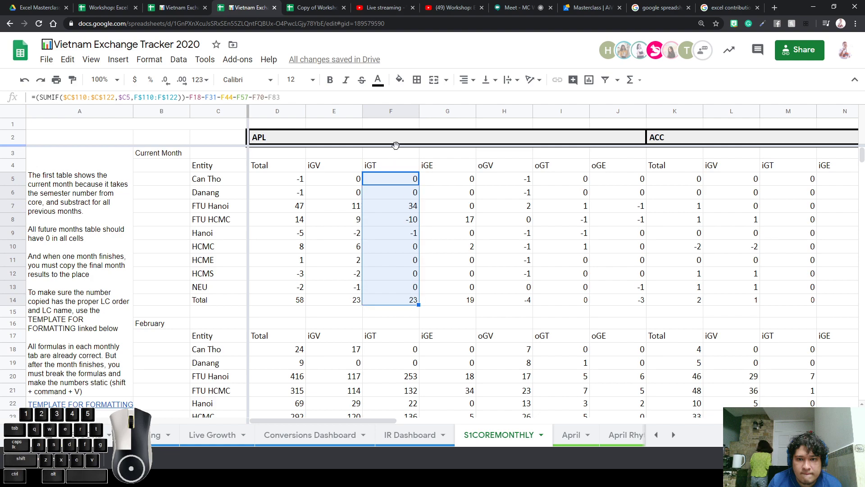
{"action": "left_click", "coordinate": [323, 205]}
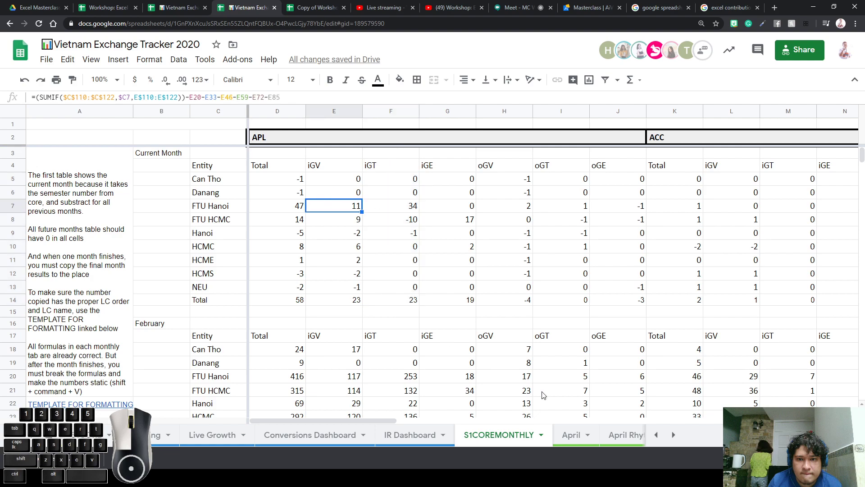
{"action": "left_click", "coordinate": [673, 434]}
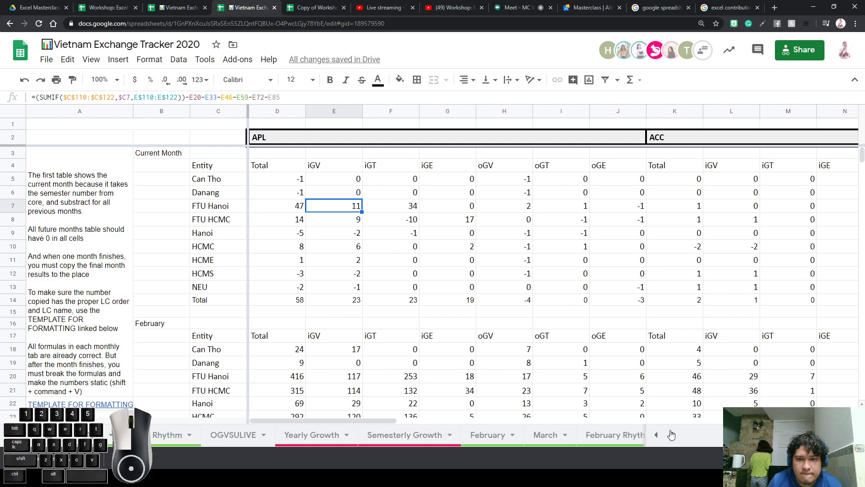
{"action": "left_click", "coordinate": [672, 434]}
{"action": "left_click", "coordinate": [672, 435]}
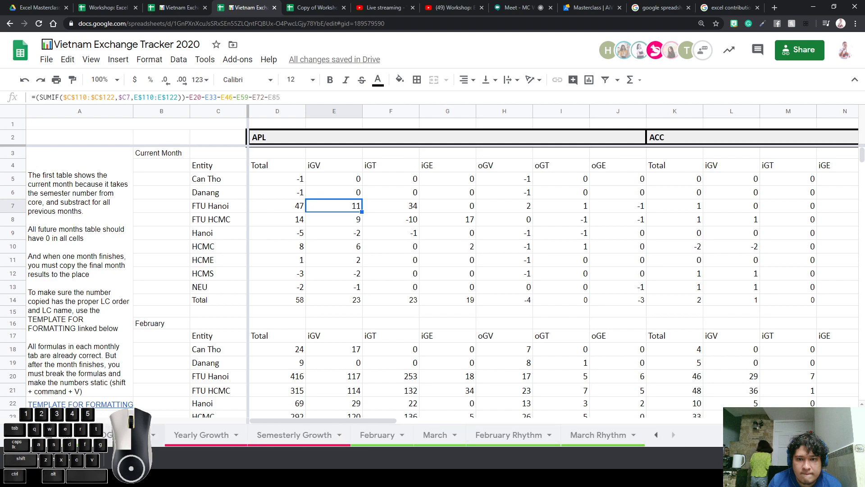
Open the February Rhythm sheet and select its AIESEC in Vietnam APD Daily Rhythm chart
{"action": "left_click", "coordinate": [490, 443]}
{"action": "scroll", "coordinate": [478, 374], "scroll_direction": "down", "scroll_amount": 3}
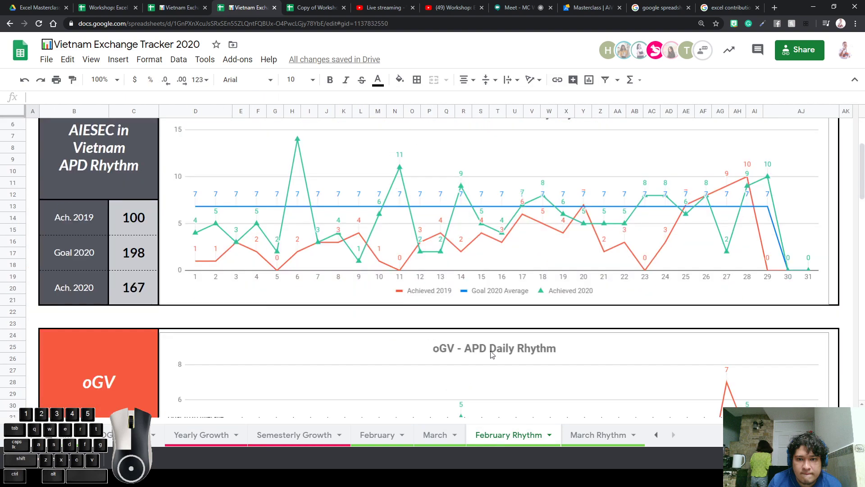
{"action": "scroll", "coordinate": [491, 354], "scroll_direction": "up", "scroll_amount": 1}
{"action": "left_click", "coordinate": [490, 280]}
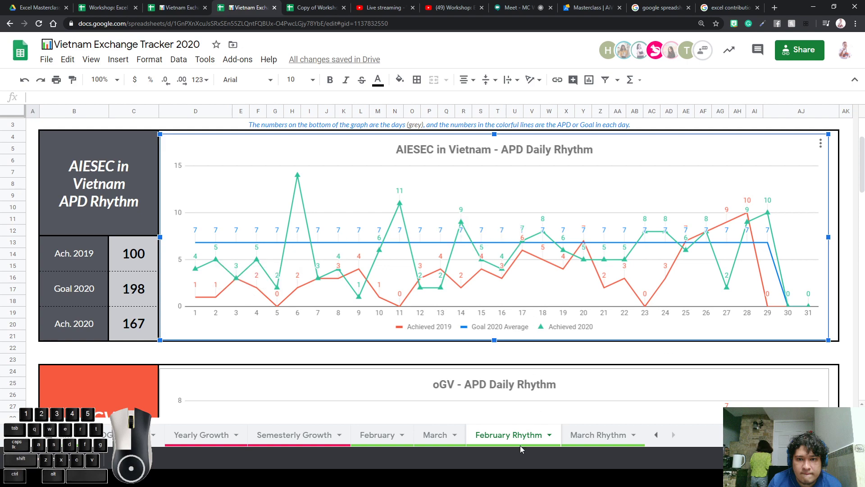
Open the all-sheets list and scroll through the available sheets
{"action": "left_click", "coordinate": [47, 434]}
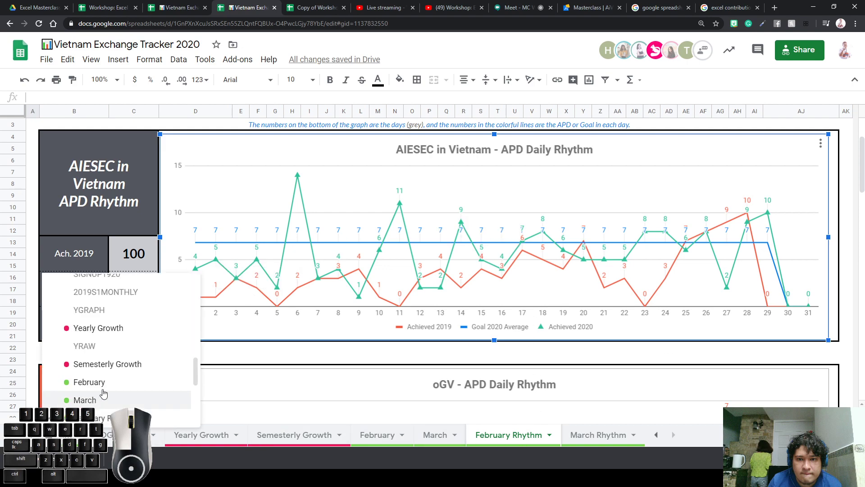
{"action": "scroll", "coordinate": [112, 379], "scroll_direction": "up", "scroll_amount": 3}
{"action": "scroll", "coordinate": [113, 380], "scroll_direction": "up", "scroll_amount": 3}
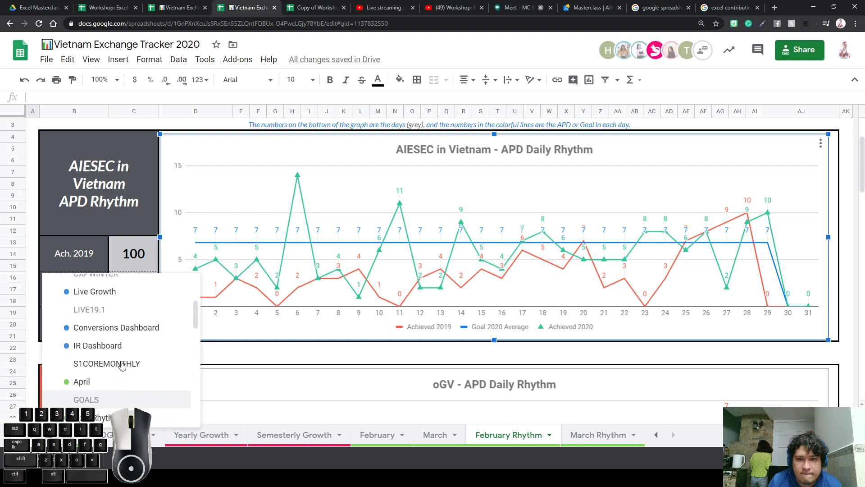
{"action": "scroll", "coordinate": [120, 362], "scroll_direction": "down", "scroll_amount": 3}
{"action": "scroll", "coordinate": [121, 364], "scroll_direction": "up", "scroll_amount": 2}
Open the RHYTHM sheet, scroll through it, and move right to its daily raw data columns
{"action": "left_click", "coordinate": [119, 352]}
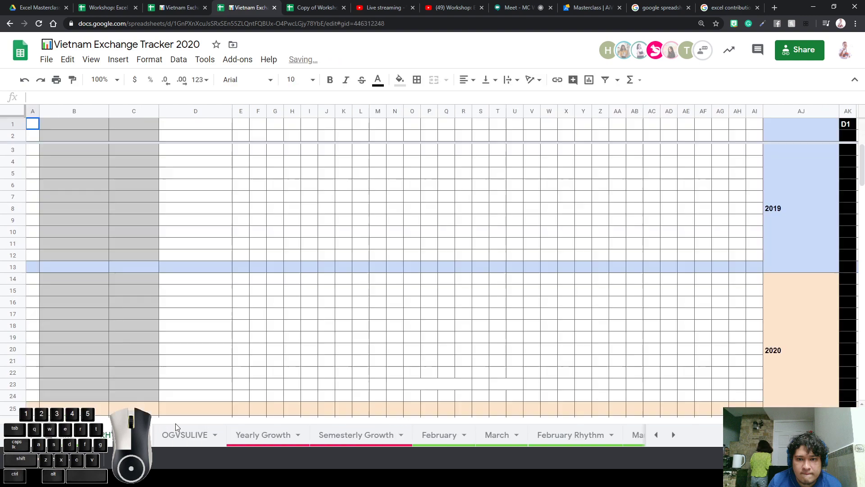
{"action": "scroll", "coordinate": [346, 319], "scroll_direction": "down", "scroll_amount": 10}
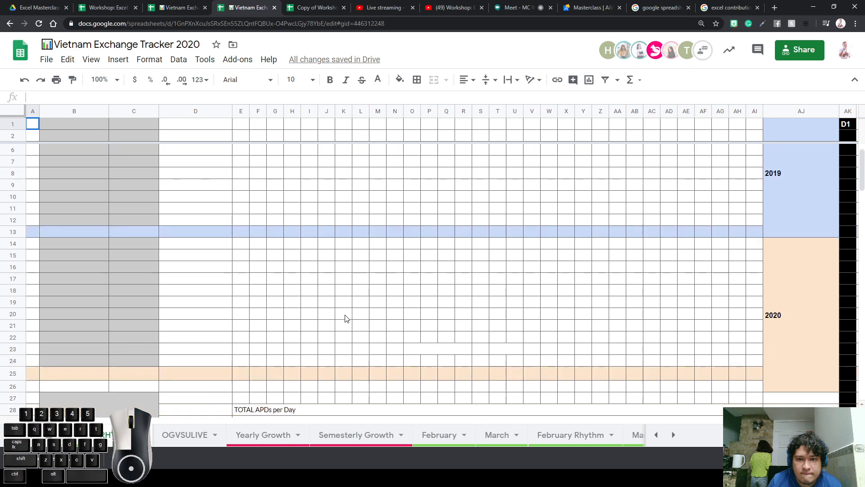
{"action": "scroll", "coordinate": [346, 318], "scroll_direction": "up", "scroll_amount": 2}
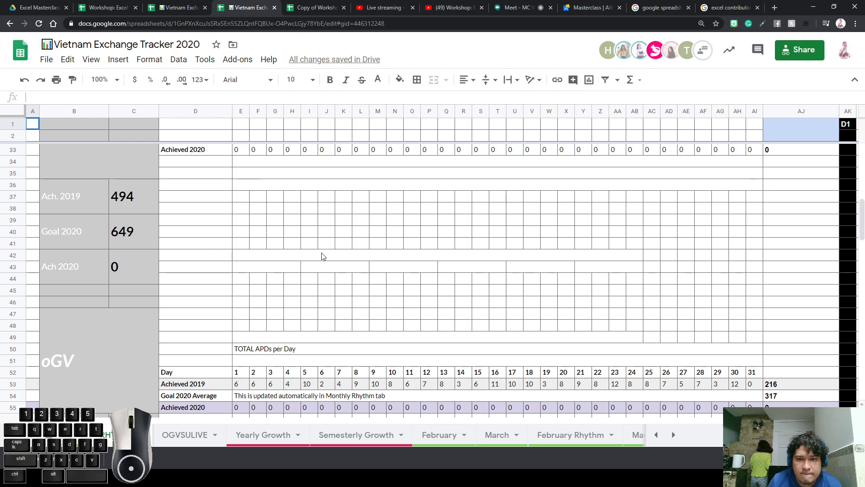
{"action": "scroll", "coordinate": [324, 261], "scroll_direction": "down", "scroll_amount": 5}
{"action": "scroll", "coordinate": [324, 260], "scroll_direction": "down", "scroll_amount": 4}
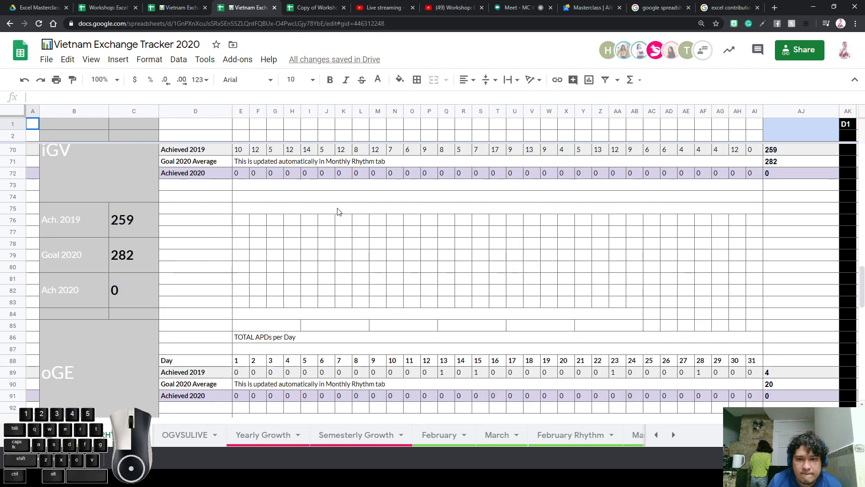
{"action": "scroll", "coordinate": [356, 255], "scroll_direction": "up", "scroll_amount": 16}
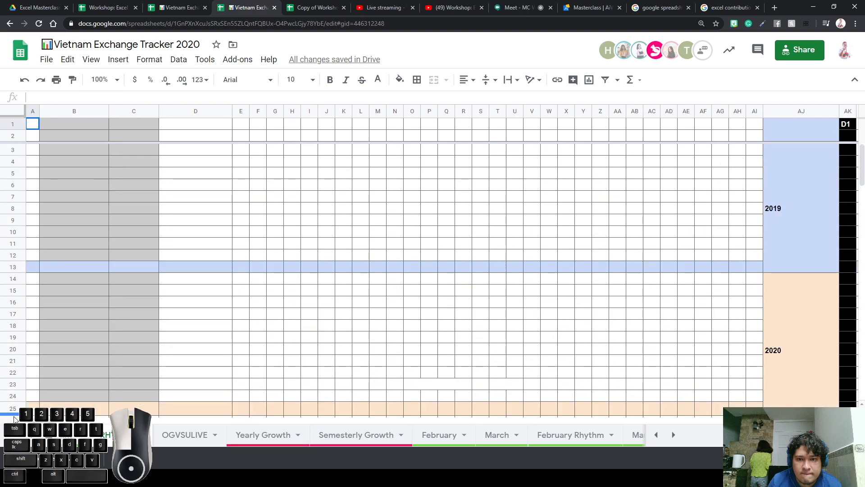
{"action": "mouse_move", "coordinate": [43, 422]}
{"action": "left_mouse_down"}
{"action": "mouse_move", "coordinate": [669, 387]}
{"action": "mouse_move", "coordinate": [864, 386]}
{"action": "mouse_move", "coordinate": [1, 371]}
{"action": "mouse_move", "coordinate": [399, 397]}
{"action": "mouse_move", "coordinate": [110, 376]}
{"action": "mouse_move", "coordinate": [44, 385]}
{"action": "mouse_move", "coordinate": [120, 399]}
{"action": "mouse_move", "coordinate": [36, 401]}
{"action": "mouse_move", "coordinate": [45, 424]}
{"action": "left_mouse_up"}
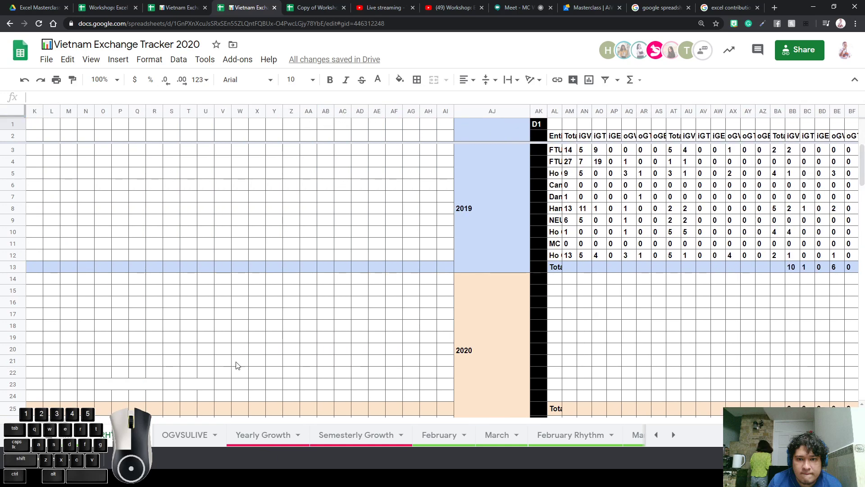
{"action": "left_click_drag", "start_coordinate": [58, 424], "coordinate": [653, 395]}
{"action": "left_click", "coordinate": [653, 394]}
{"action": "left_click", "coordinate": [367, 150]}
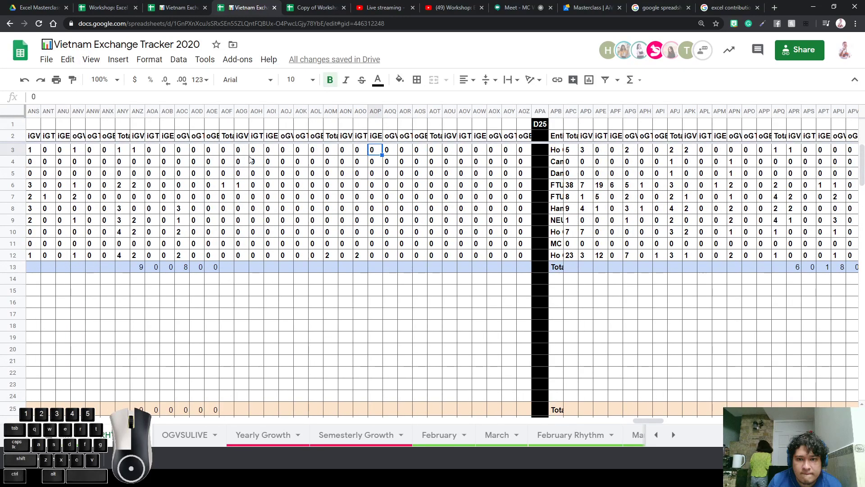
{"action": "left_click", "coordinate": [12, 135]}
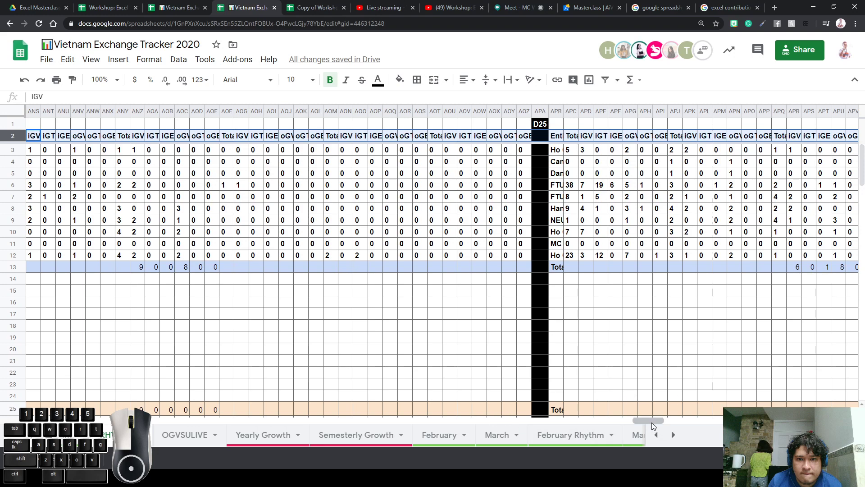
{"action": "left_click_drag", "start_coordinate": [652, 422], "coordinate": [184, 372]}
{"action": "left_click", "coordinate": [372, 185]}
{"action": "left_click", "coordinate": [329, 177]}
{"action": "left_click", "coordinate": [467, 186]}
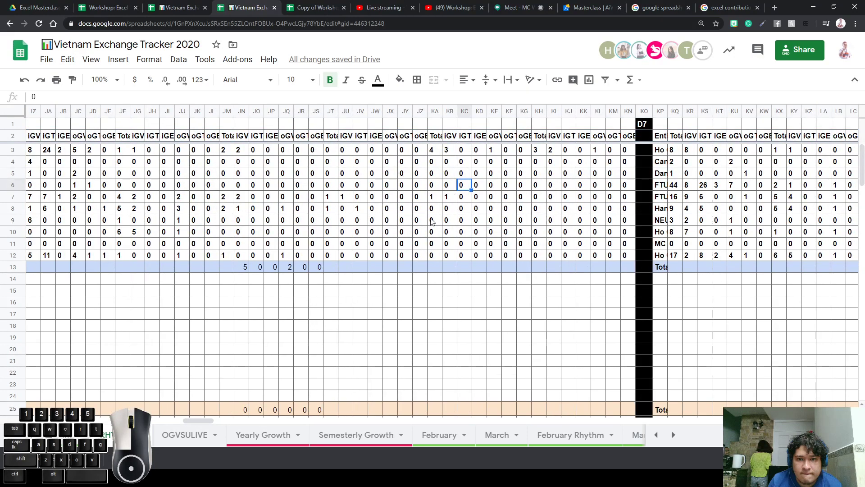
{"action": "left_click", "coordinate": [375, 269]}
{"action": "left_click", "coordinate": [338, 314]}
{"action": "left_click", "coordinate": [278, 265]}
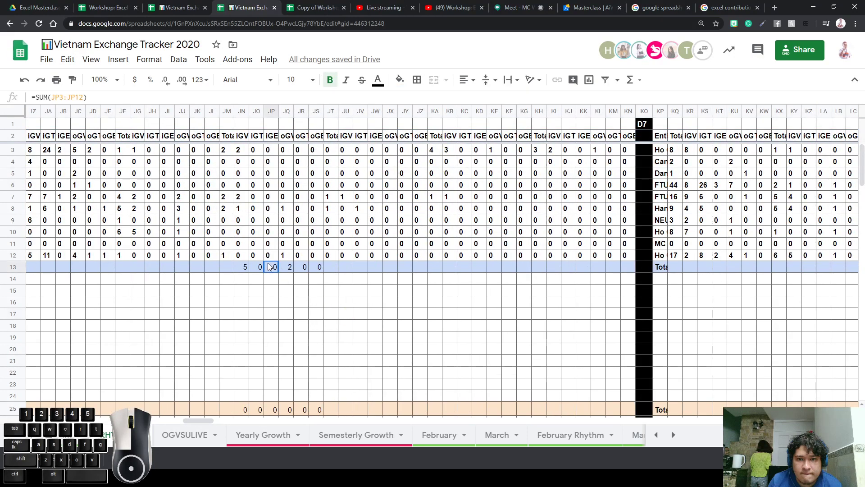
{"action": "left_click", "coordinate": [300, 270]}
{"action": "left_click", "coordinate": [279, 269]}
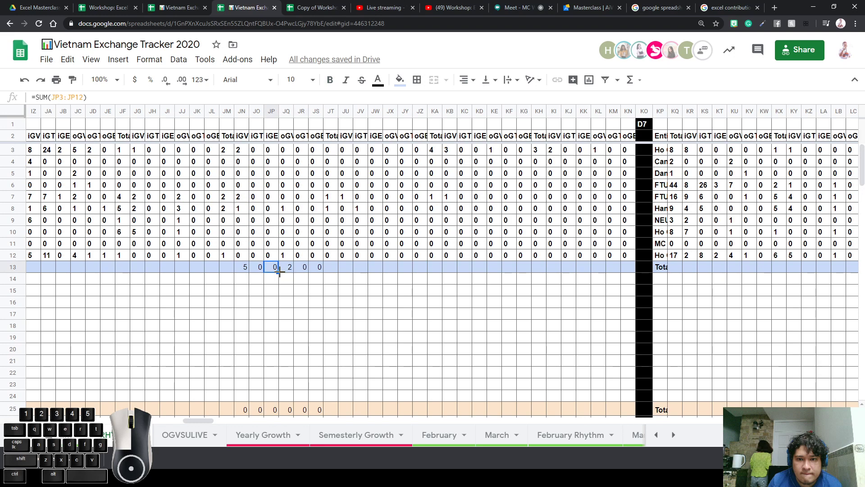
{"action": "left_click", "coordinate": [258, 270]}
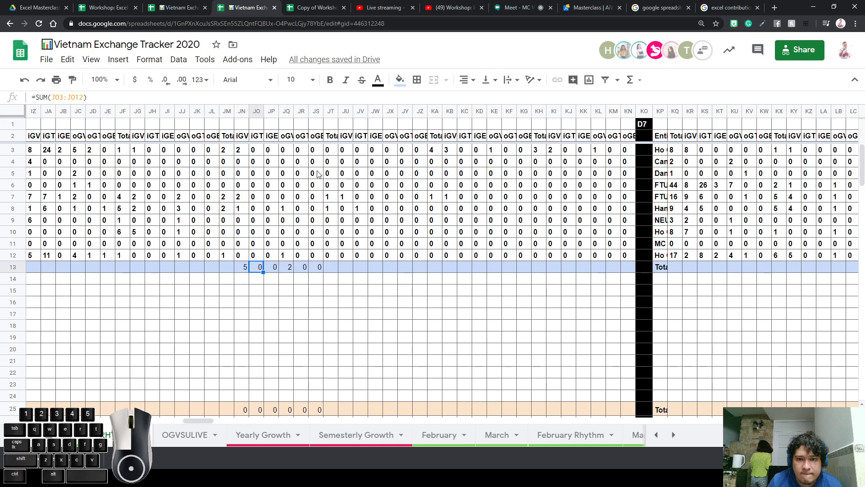
{"action": "left_click", "coordinate": [18, 135]}
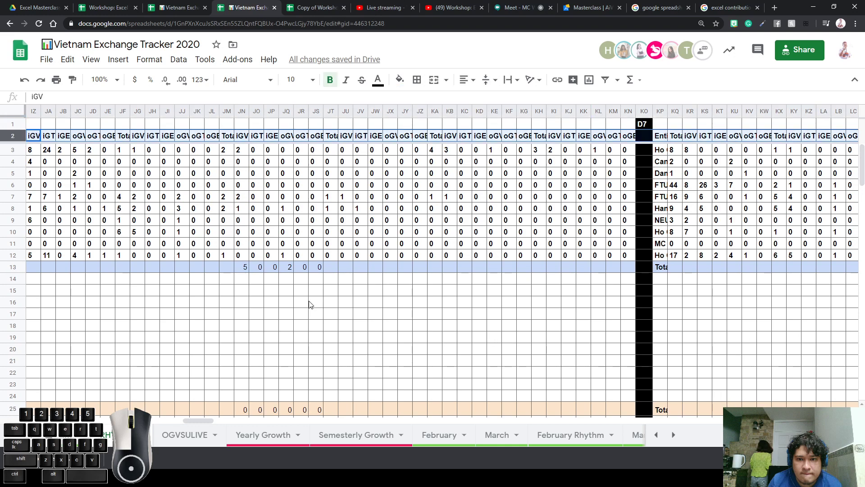
{"action": "left_click", "coordinate": [195, 428]}
{"action": "left_click", "coordinate": [126, 431]}
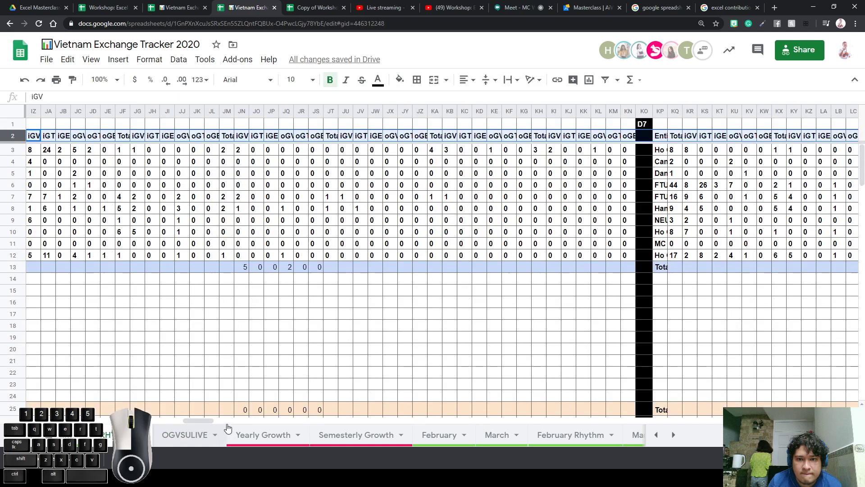
{"action": "left_click_drag", "start_coordinate": [206, 420], "coordinate": [86, 418]}
{"action": "left_click", "coordinate": [362, 113]}
{"action": "left_click", "coordinate": [9, 185]}
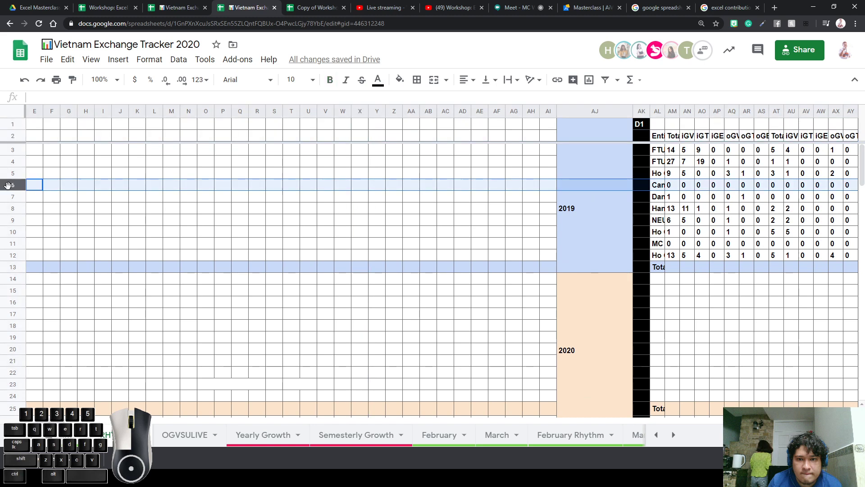
{"action": "scroll", "coordinate": [390, 276], "scroll_direction": "down", "scroll_amount": 8}
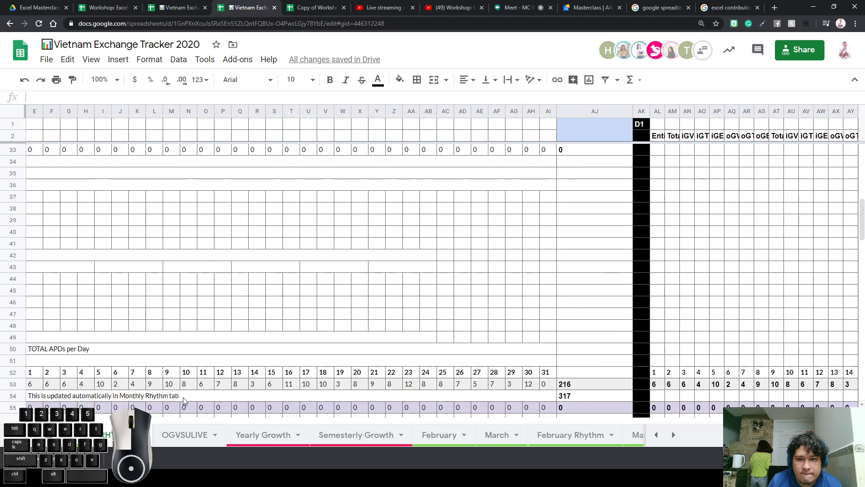
{"action": "scroll", "coordinate": [194, 401], "scroll_direction": "down", "scroll_amount": 3}
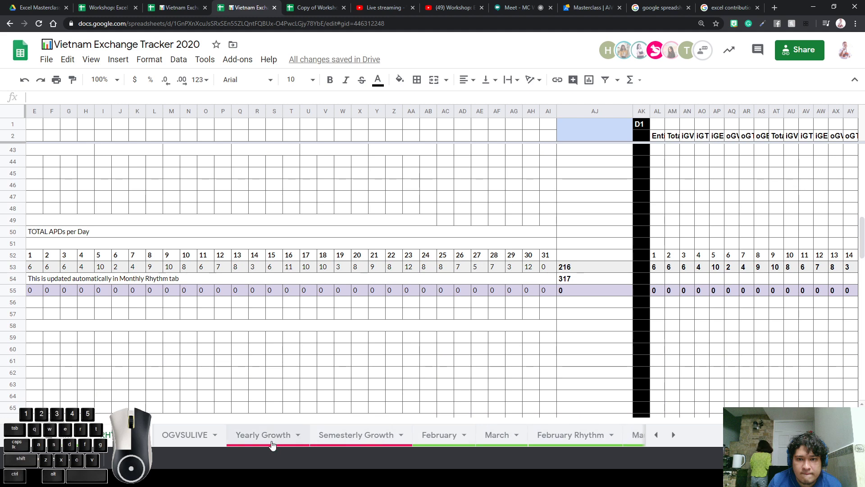
{"action": "scroll", "coordinate": [183, 344], "scroll_direction": "left", "scroll_amount": 5}
{"action": "scroll", "coordinate": [183, 344], "scroll_direction": "up", "scroll_amount": 9}
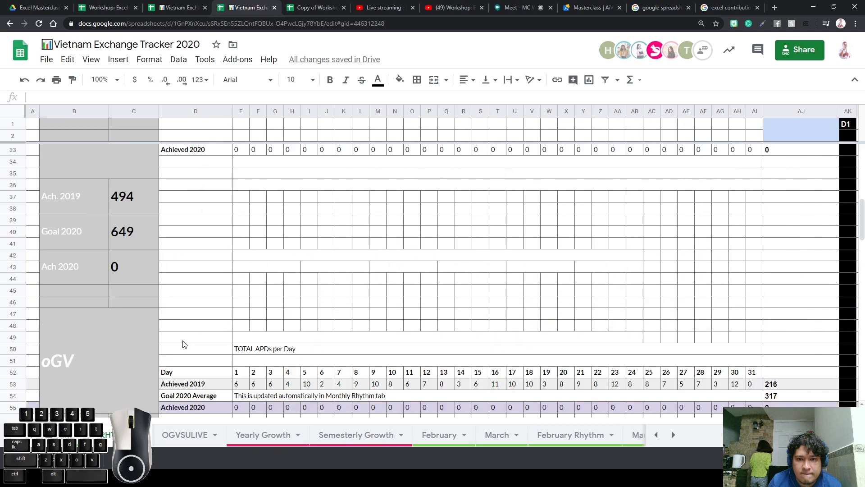
{"action": "scroll", "coordinate": [183, 341], "scroll_direction": "up", "scroll_amount": 3}
{"action": "scroll", "coordinate": [183, 341], "scroll_direction": "down", "scroll_amount": 4}
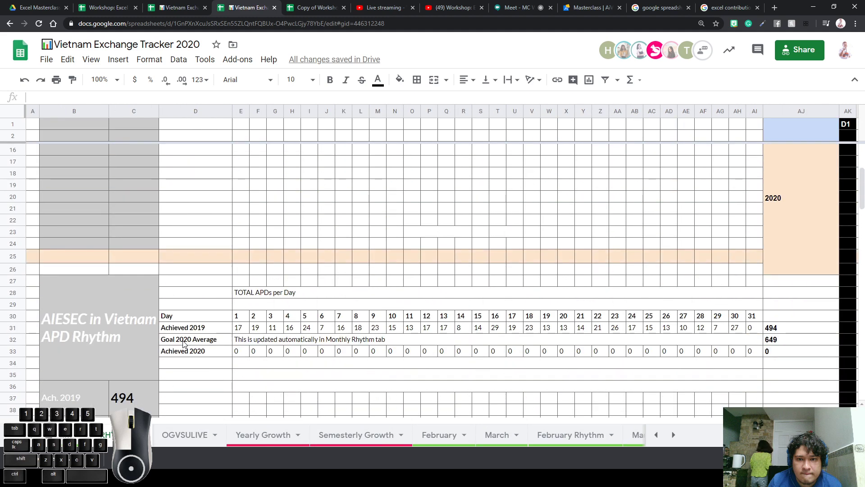
{"action": "left_click_drag", "start_coordinate": [98, 313], "coordinate": [572, 363]}
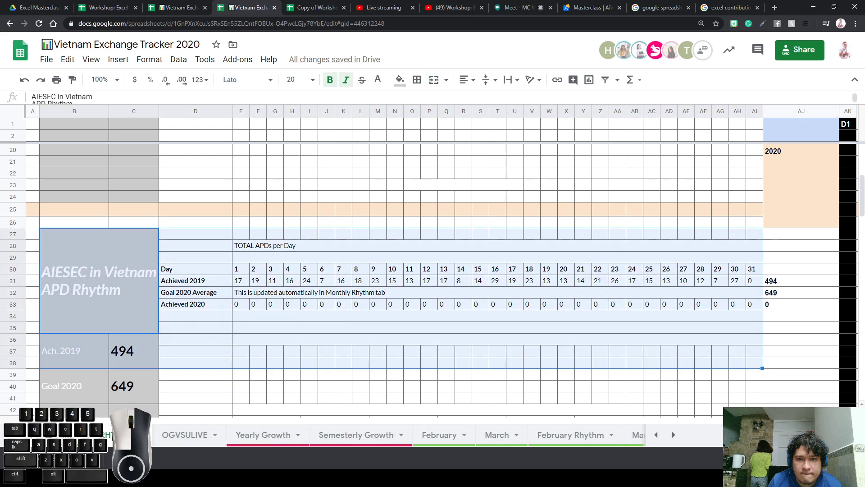
Review the RHYTHM sheet's APD Rhythm goal block, checking its Ach. 2019 and Goal 2020 cells
{"action": "left_click", "coordinate": [656, 435]}
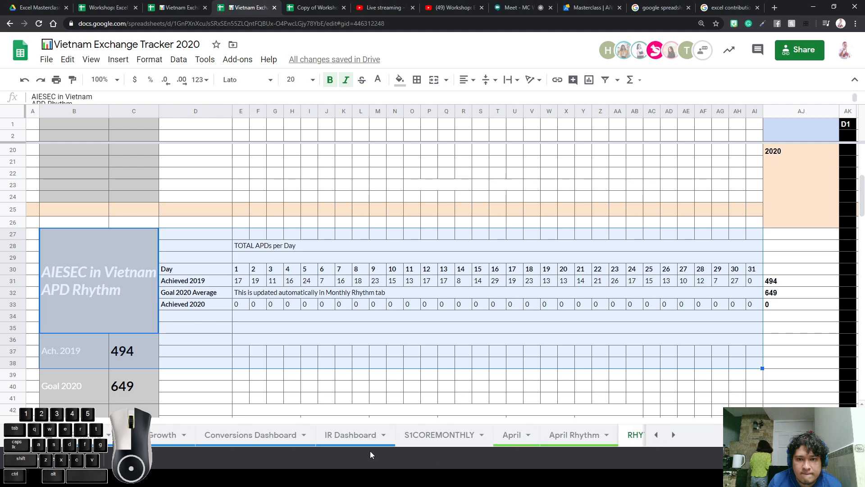
{"action": "left_click", "coordinate": [575, 434]}
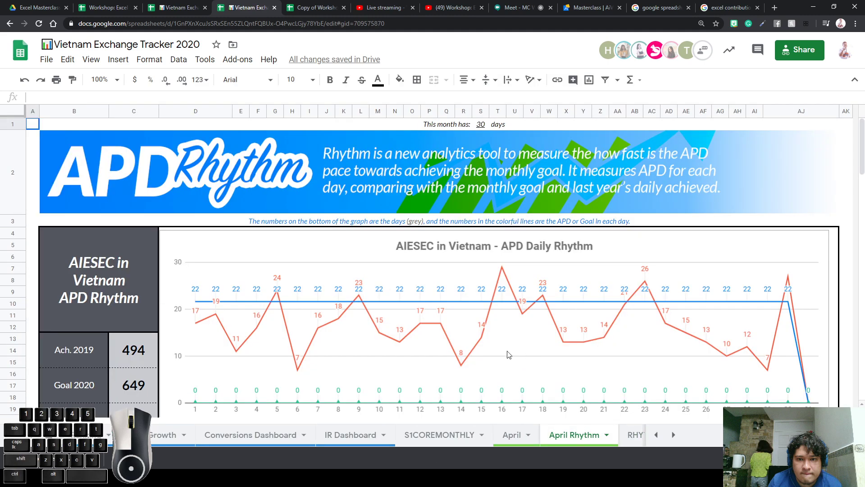
{"action": "left_click", "coordinate": [629, 436]}
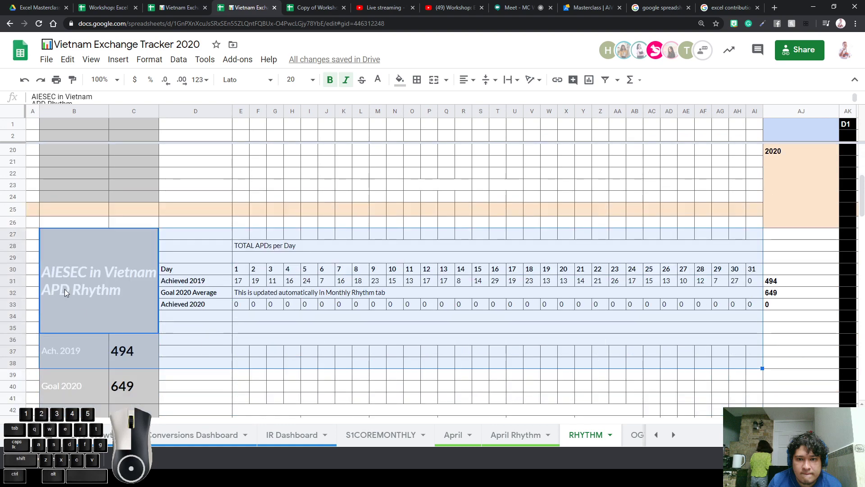
{"action": "left_click_drag", "start_coordinate": [64, 288], "coordinate": [87, 399]}
{"action": "left_click", "coordinate": [68, 351]}
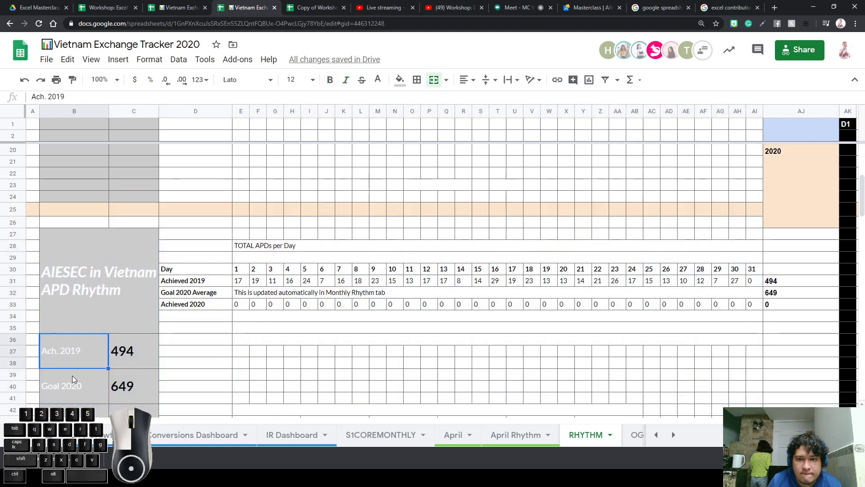
{"action": "left_click", "coordinate": [72, 375]}
Compare April Rhythm's Ach. 2019, Goal 2020 cells and APD Rhythm title against RHYTHM
{"action": "left_click", "coordinate": [514, 434]}
{"action": "left_click", "coordinate": [68, 347]}
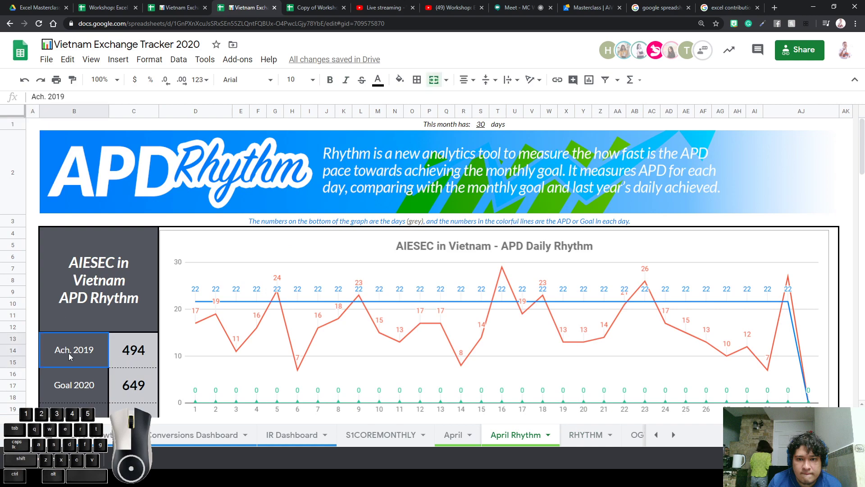
{"action": "left_click", "coordinate": [76, 386]}
{"action": "left_click", "coordinate": [121, 279]}
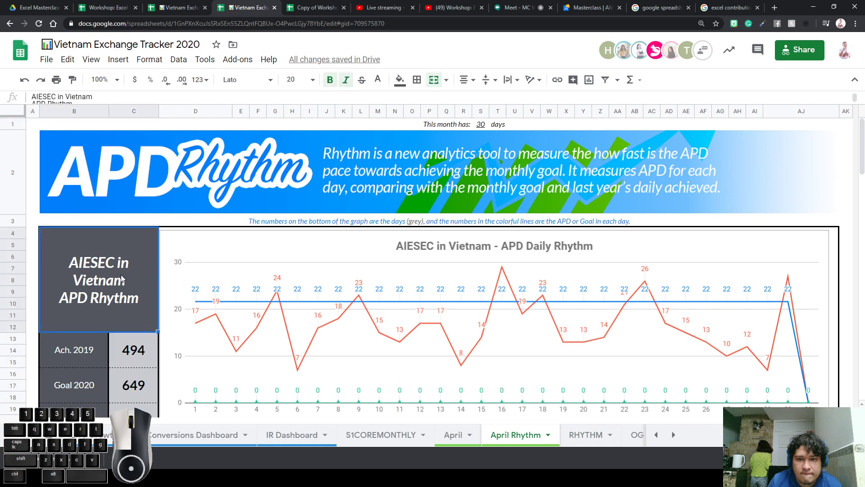
{"action": "left_click", "coordinate": [599, 435]}
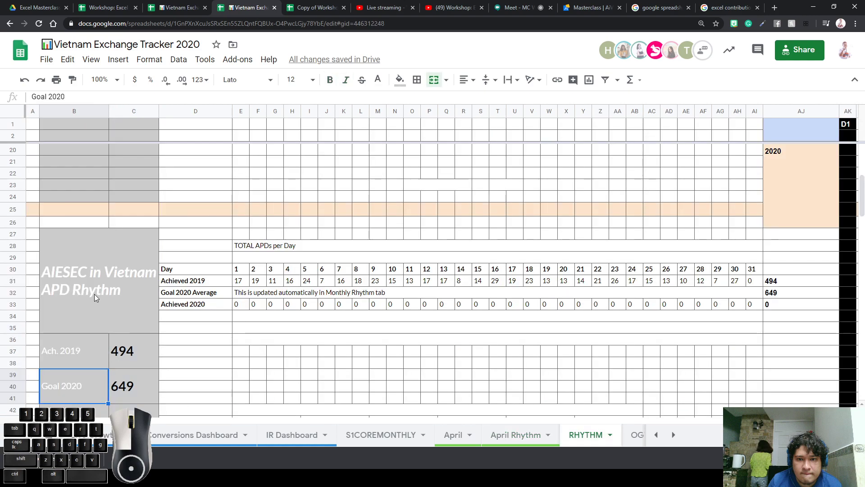
{"action": "left_click", "coordinate": [500, 434]}
Move the APD Daily Rhythm chart down below the TOTAL APDs per Day table
{"action": "left_click_drag", "start_coordinate": [552, 268], "coordinate": [595, 399]}
{"action": "scroll", "coordinate": [521, 355], "scroll_direction": "down", "scroll_amount": 3}
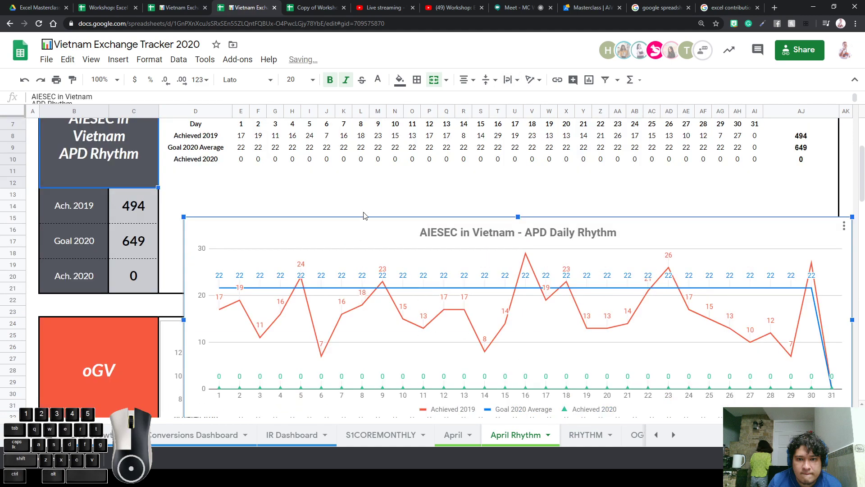
{"action": "scroll", "coordinate": [521, 355], "scroll_direction": "up", "scroll_amount": 3}
Select April's daily APD table E7:AE10, then the RHYTHM day table E30:AI34
{"action": "left_click", "coordinate": [242, 261]}
{"action": "left_click_drag", "start_coordinate": [242, 264], "coordinate": [693, 295]}
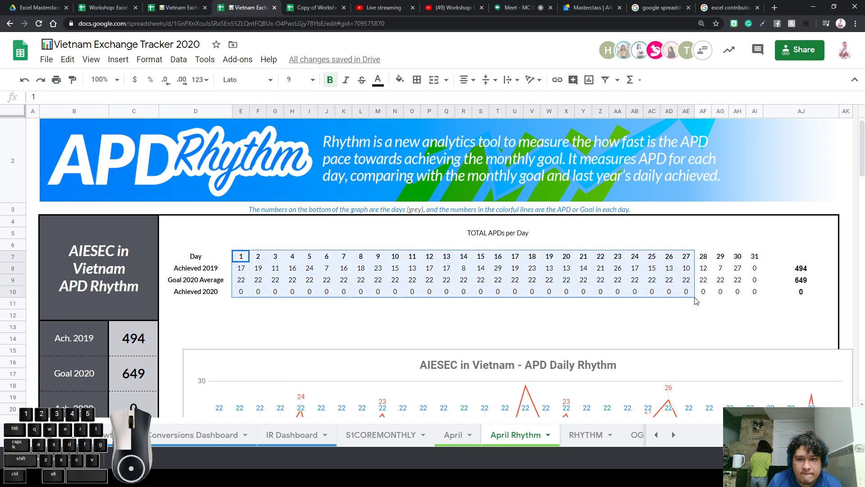
{"action": "left_click", "coordinate": [573, 436]}
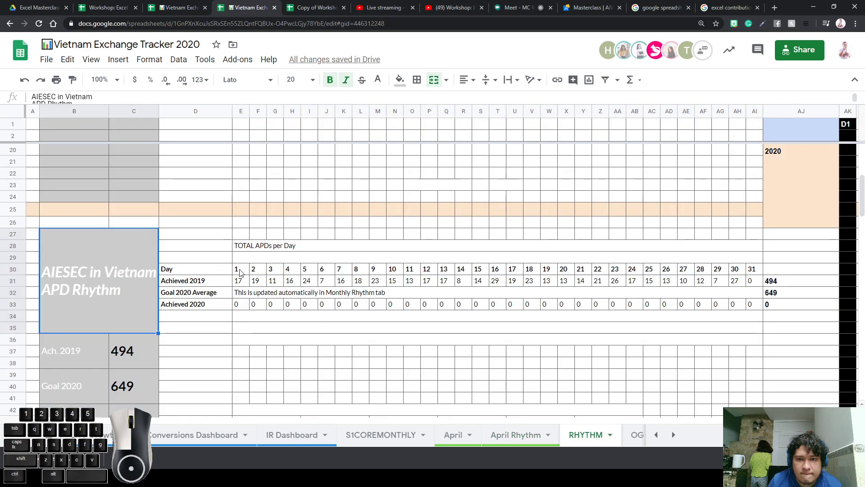
{"action": "left_click_drag", "start_coordinate": [235, 269], "coordinate": [754, 316]}
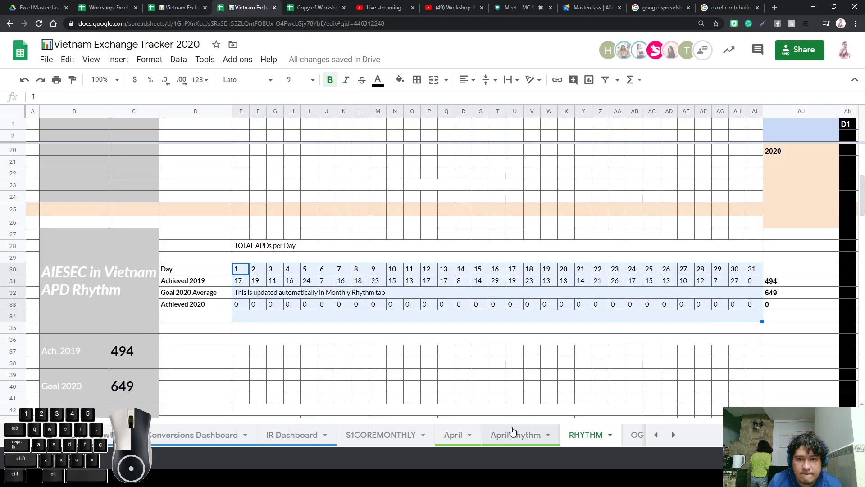
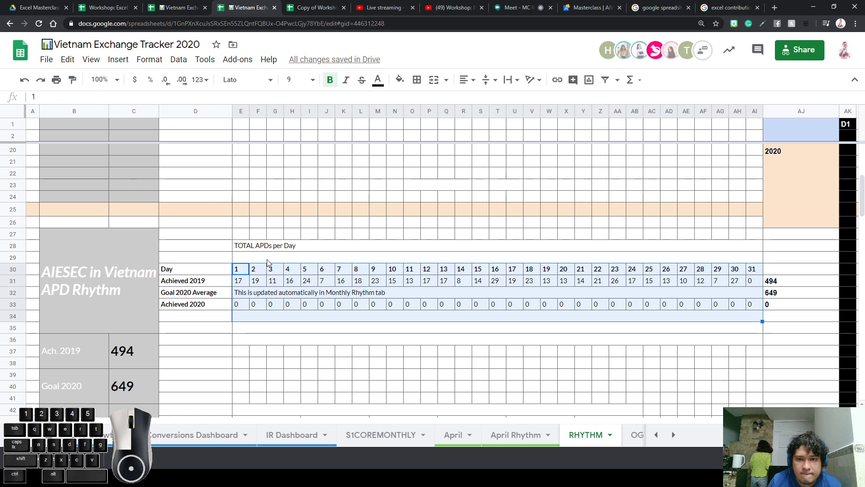
Select the merged row-34 cell on RHYTHM, then return to the April Rhythm sheet
{"action": "left_click_drag", "start_coordinate": [242, 269], "coordinate": [657, 426]}
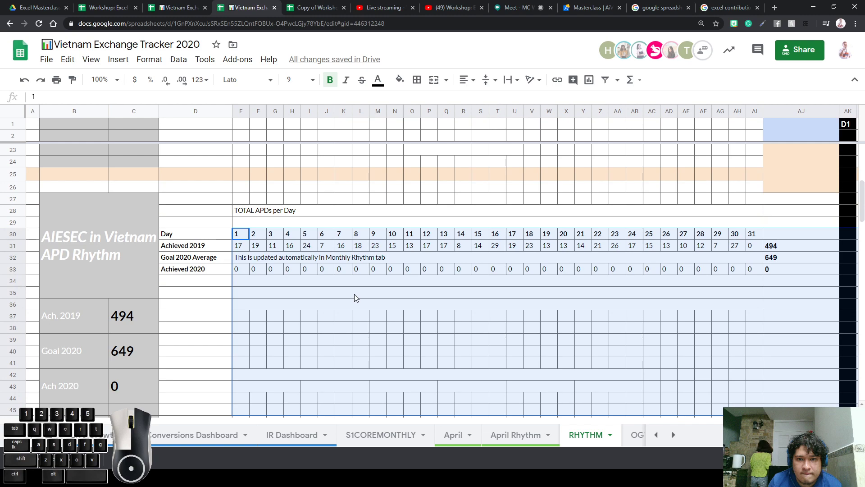
{"action": "left_click", "coordinate": [404, 283]}
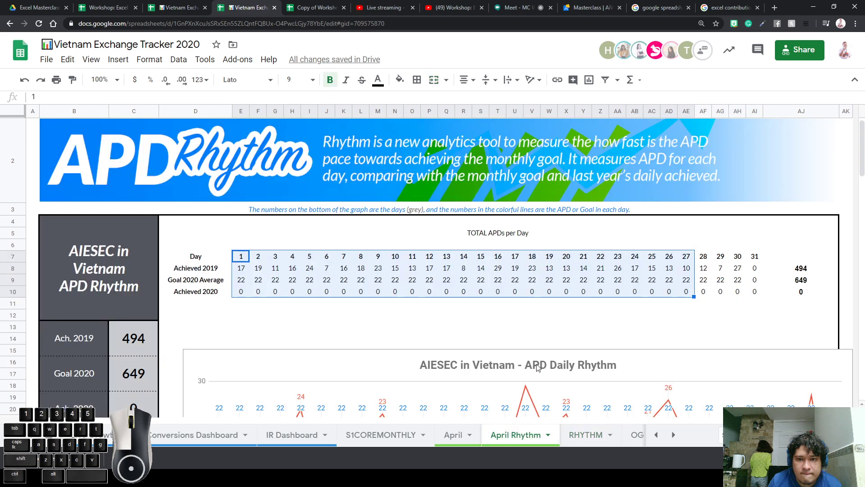
{"action": "left_click", "coordinate": [536, 434]}
{"action": "scroll", "coordinate": [519, 362], "scroll_direction": "down", "scroll_amount": 3}
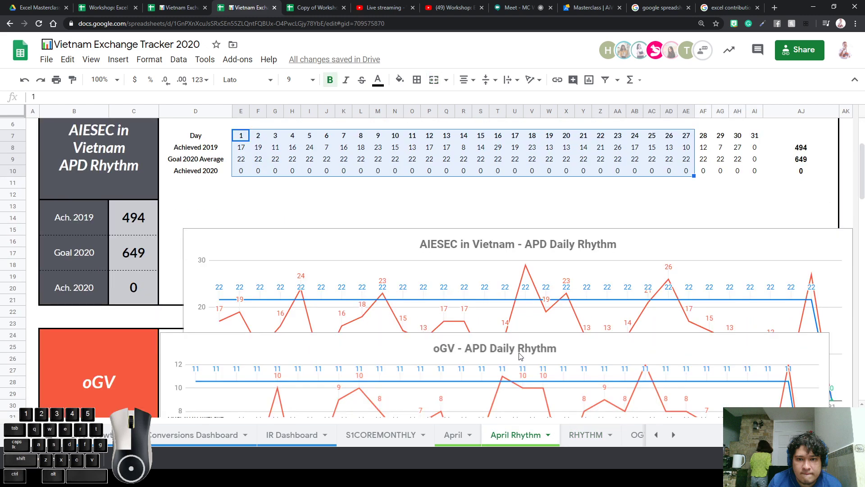
Drag the APD Daily Rhythm chart up to sit just below the banner note
{"action": "left_click", "coordinate": [507, 285]}
{"action": "left_click_drag", "start_coordinate": [515, 249], "coordinate": [491, 167]}
{"action": "scroll", "coordinate": [478, 228], "scroll_direction": "up", "scroll_amount": 3}
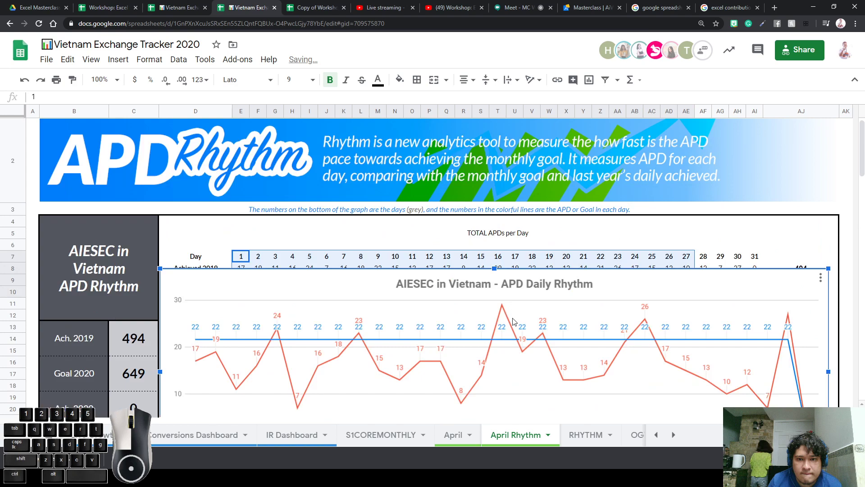
{"action": "left_click_drag", "start_coordinate": [513, 319], "coordinate": [517, 262]}
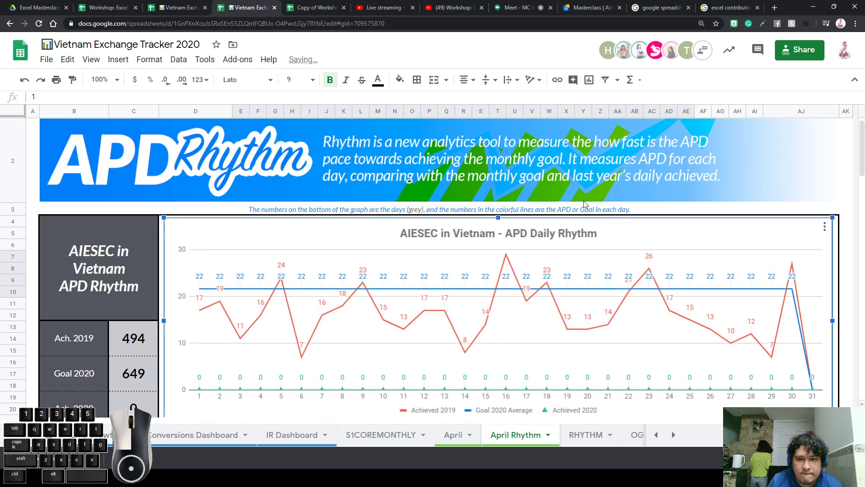
{"action": "left_click", "coordinate": [708, 211]}
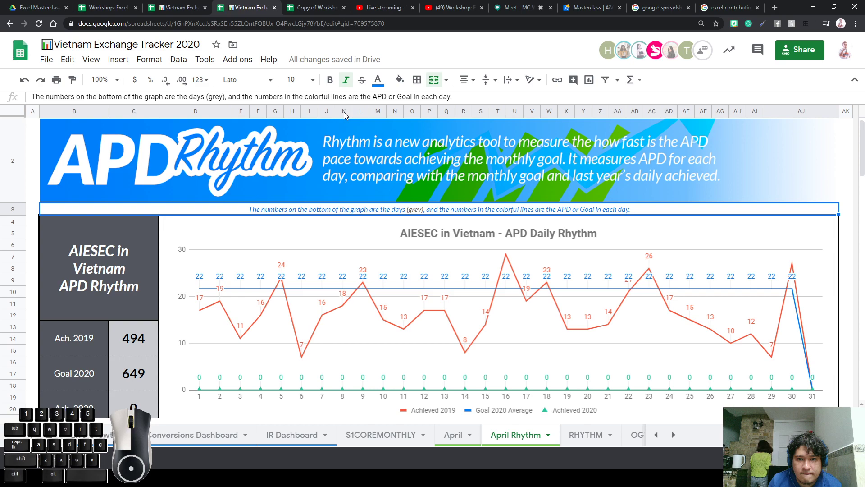
{"action": "left_click", "coordinate": [97, 8]}
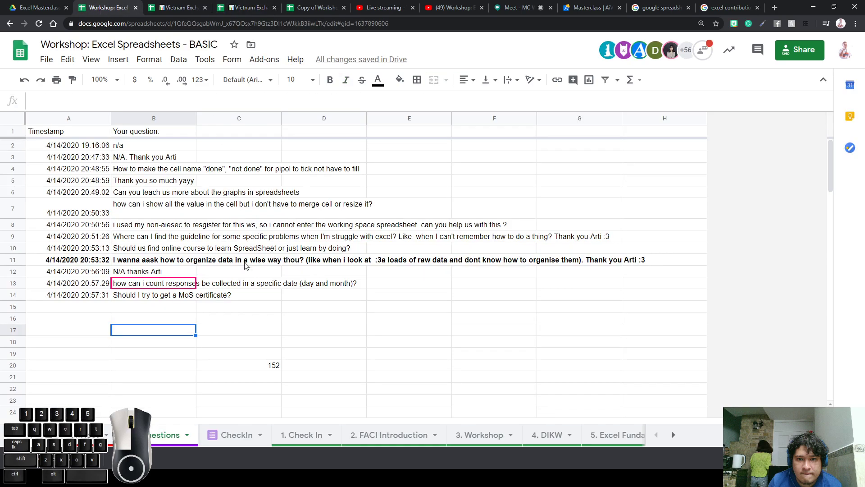
{"action": "left_click", "coordinate": [152, 276]}
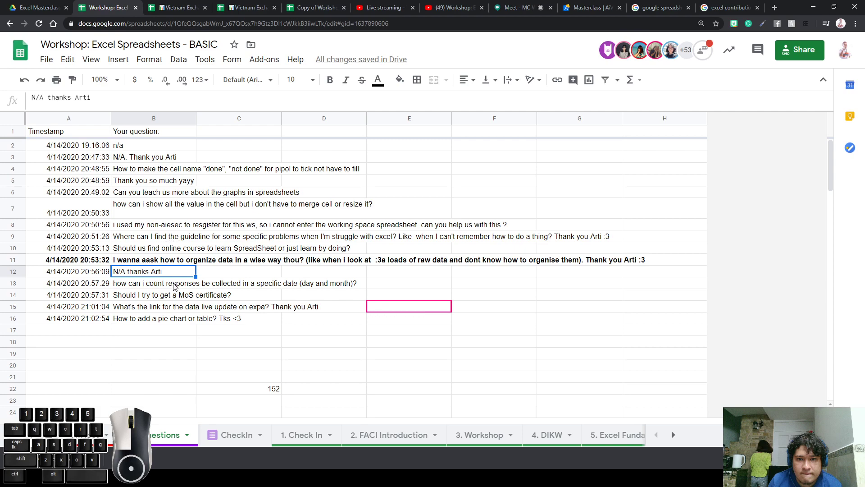
{"action": "left_click", "coordinate": [154, 287]}
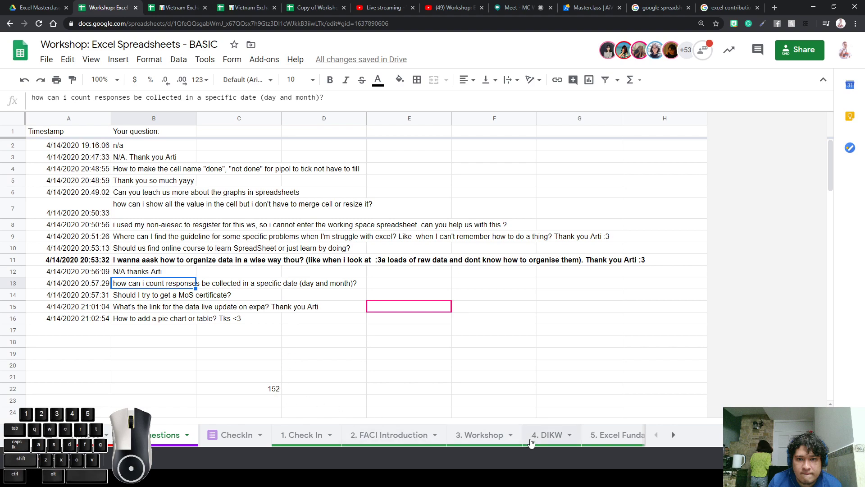
{"action": "left_click", "coordinate": [427, 435]}
{"action": "left_click", "coordinate": [464, 435]}
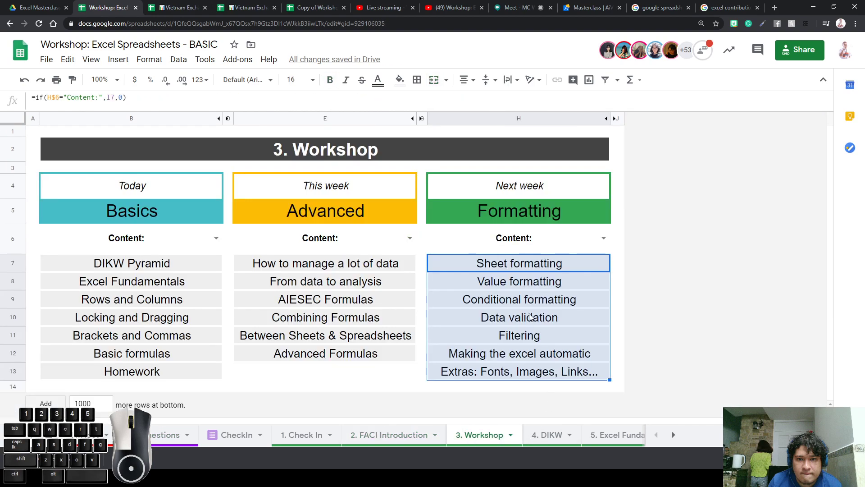
{"action": "left_click_drag", "start_coordinate": [372, 270], "coordinate": [365, 317]}
{"action": "left_click", "coordinate": [369, 356]}
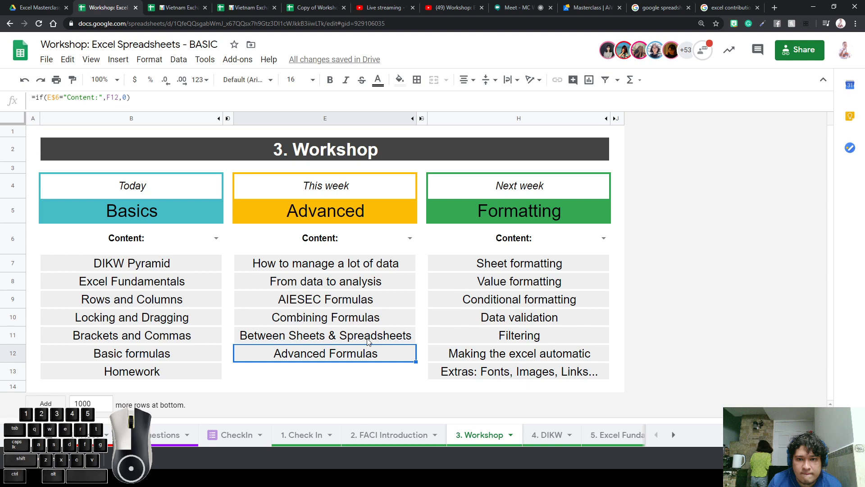
{"action": "double_click", "coordinate": [368, 314]}
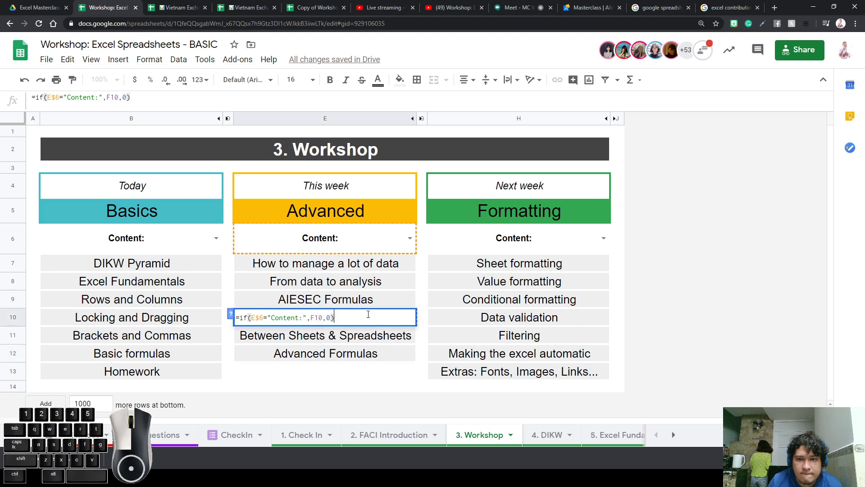
{"action": "left_click", "coordinate": [352, 376]}
{"action": "left_click", "coordinate": [354, 322]}
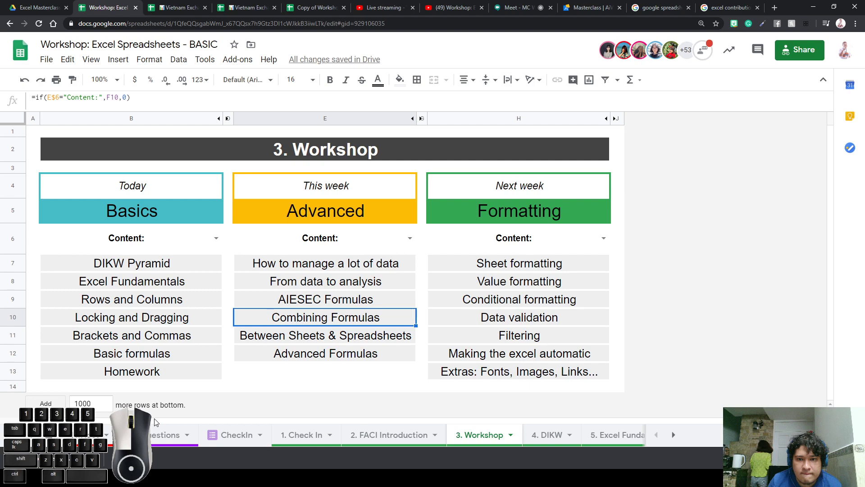
{"action": "left_click", "coordinate": [156, 434]}
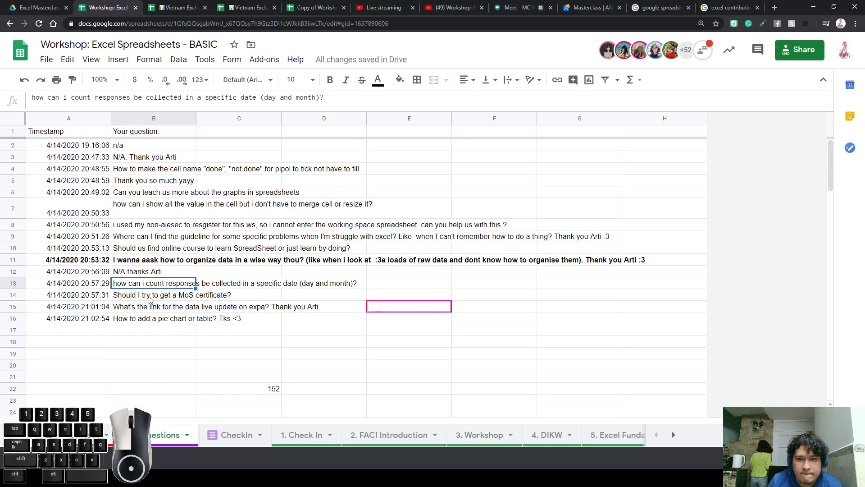
{"action": "left_click", "coordinate": [150, 297]}
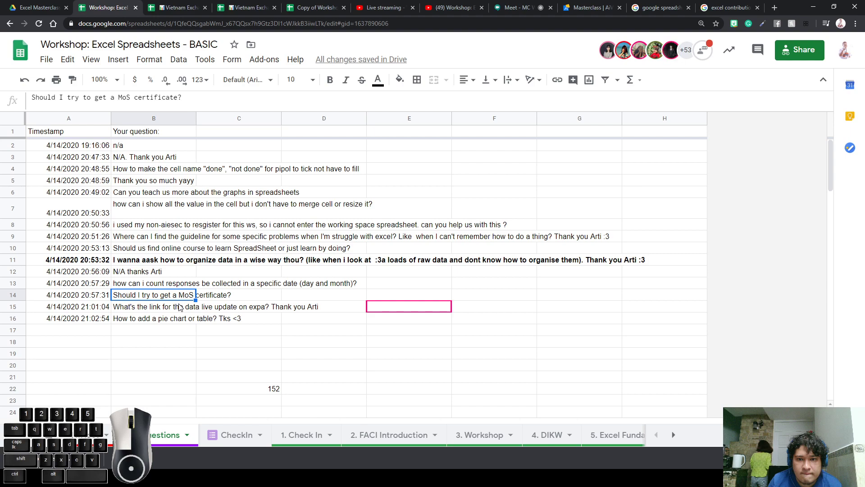
{"action": "left_click", "coordinate": [162, 325]}
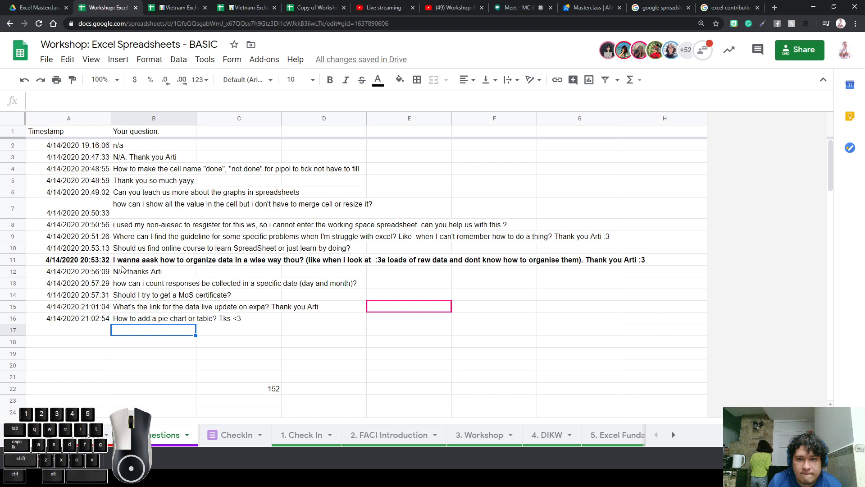
{"action": "left_click", "coordinate": [116, 298]}
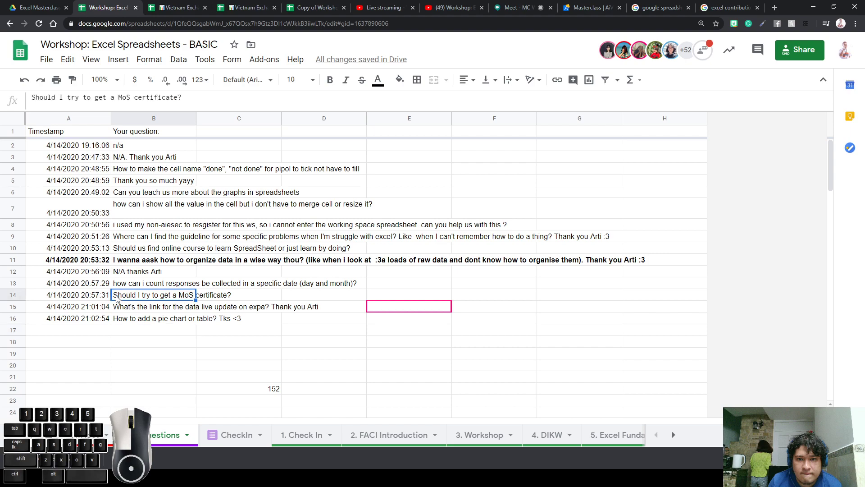
{"action": "triple_click", "coordinate": [175, 293]}
{"action": "left_click", "coordinate": [177, 335]}
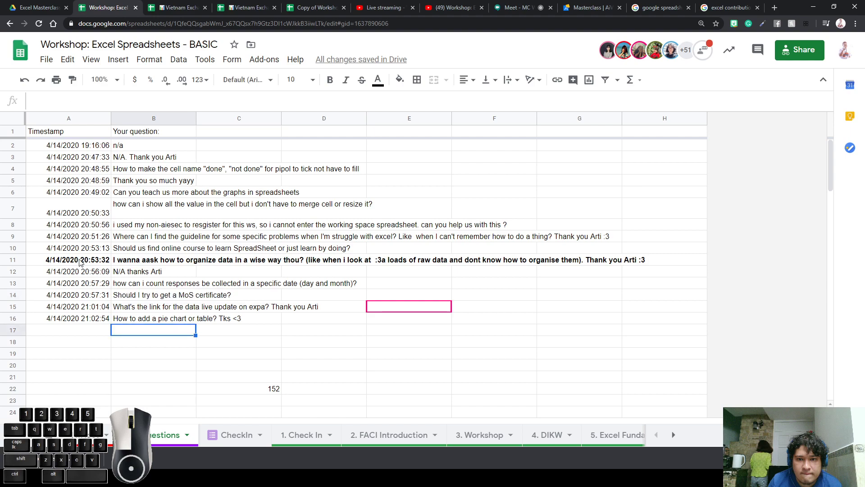
{"action": "left_click", "coordinate": [77, 261]}
{"action": "left_click", "coordinate": [156, 296]}
{"action": "left_click_drag", "start_coordinate": [155, 297], "coordinate": [68, 145]}
{"action": "left_click", "coordinate": [399, 80]}
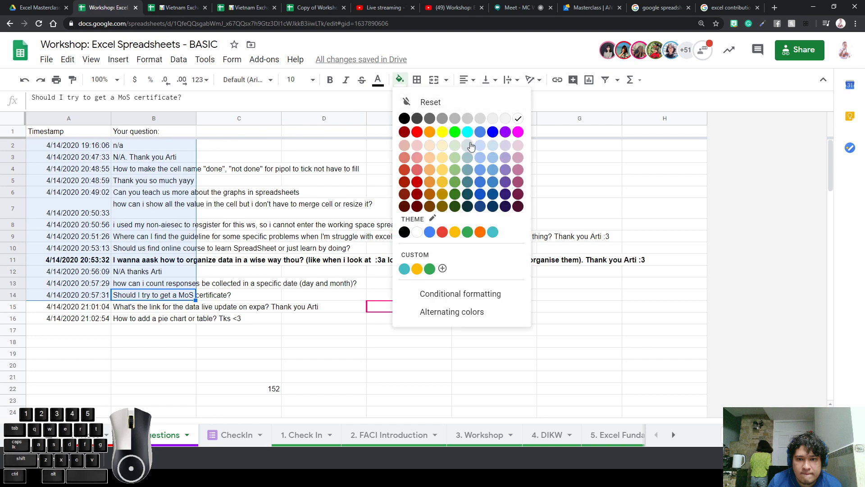
{"action": "left_click", "coordinate": [444, 130]}
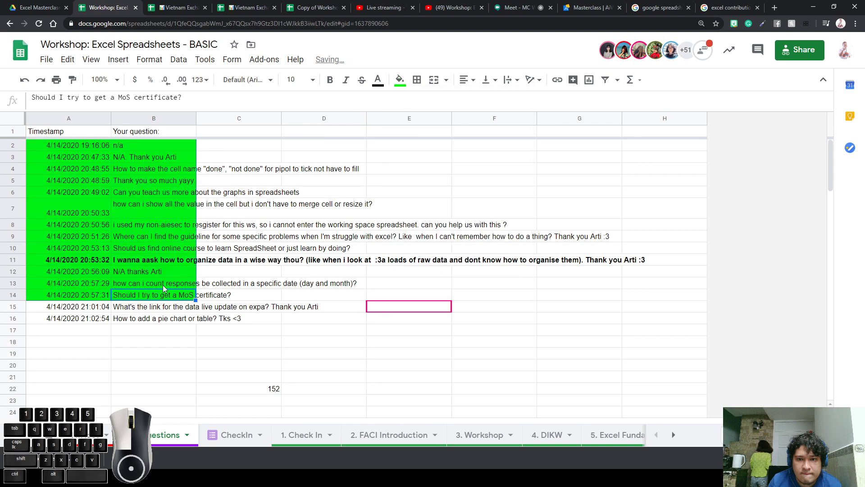
{"action": "left_click_drag", "start_coordinate": [12, 295], "coordinate": [13, 145]}
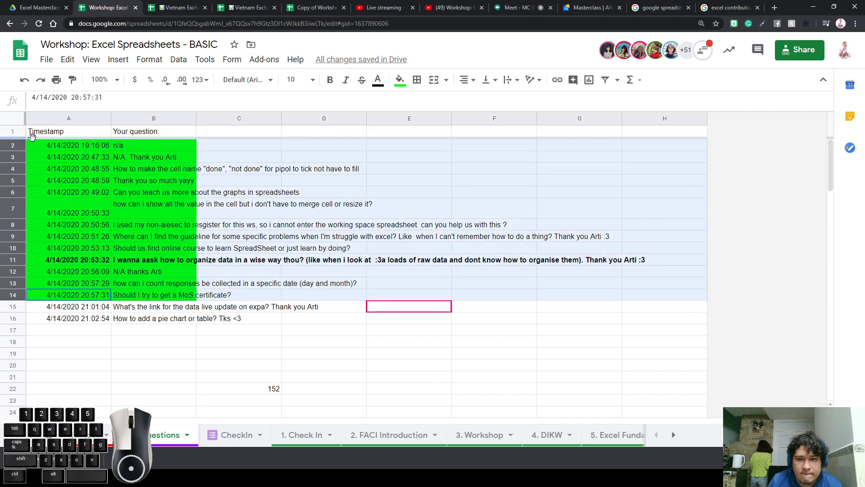
{"action": "left_click", "coordinate": [399, 79]}
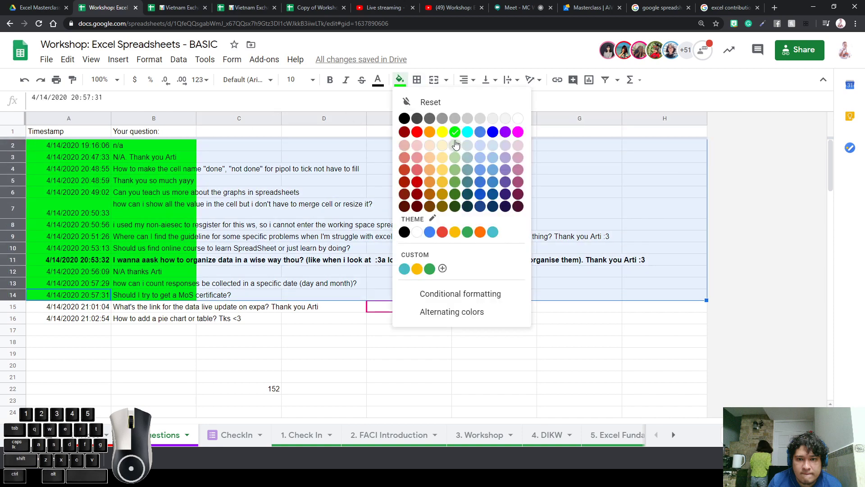
{"action": "left_click", "coordinate": [445, 131]}
{"action": "left_click", "coordinate": [47, 286]}
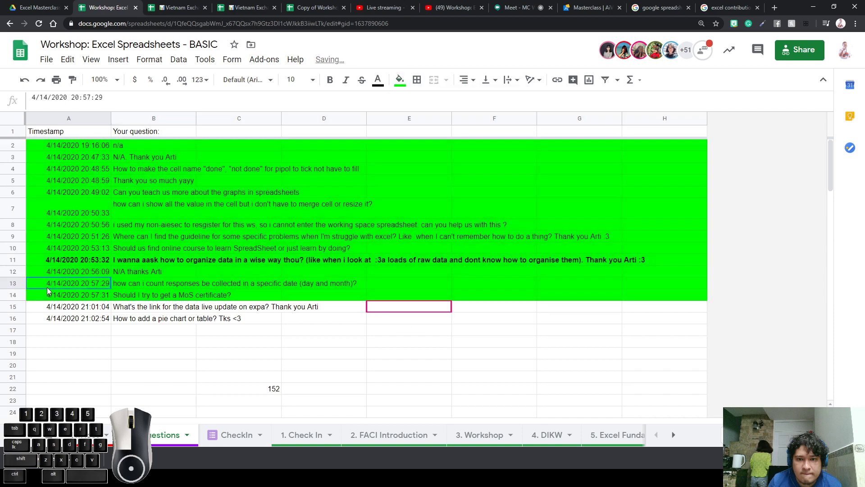
{"action": "left_click", "coordinate": [13, 285]}
{"action": "left_click", "coordinate": [399, 80]}
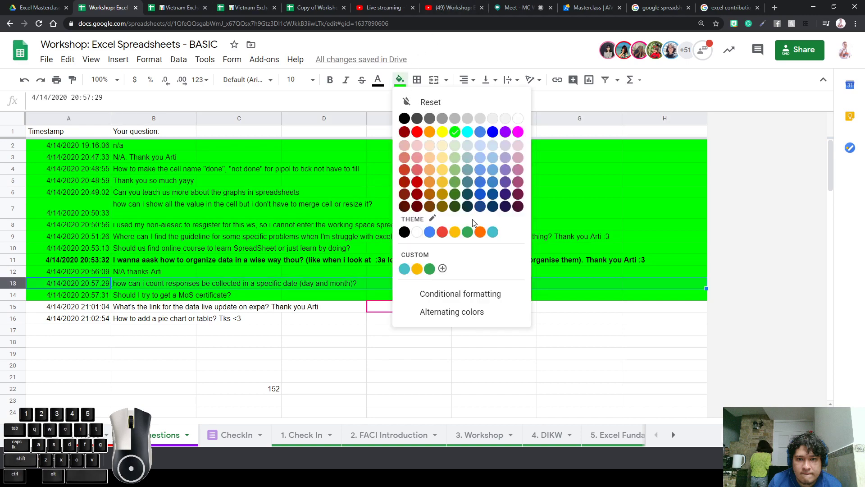
{"action": "left_click", "coordinate": [417, 268]}
{"action": "left_click", "coordinate": [317, 193]}
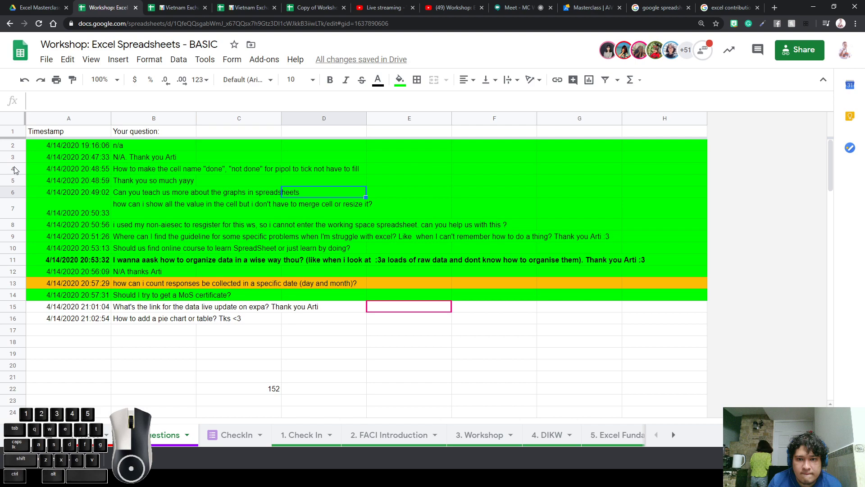
{"action": "left_click", "coordinate": [14, 193]}
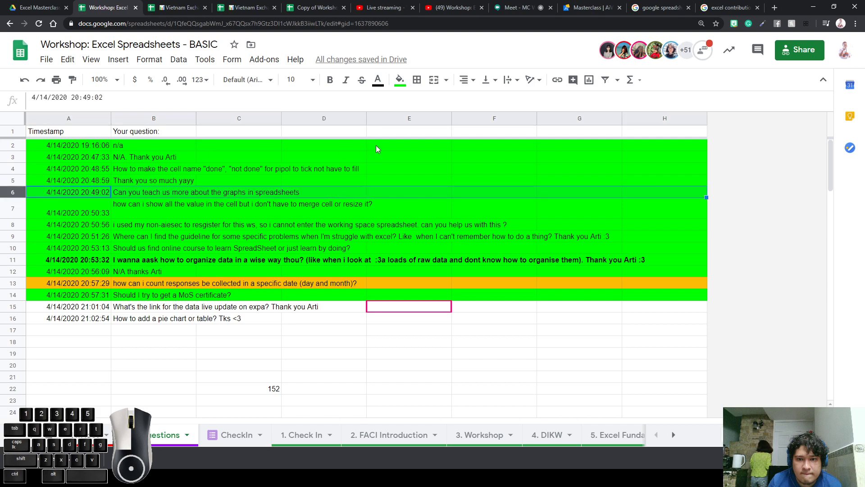
{"action": "left_click", "coordinate": [399, 79]}
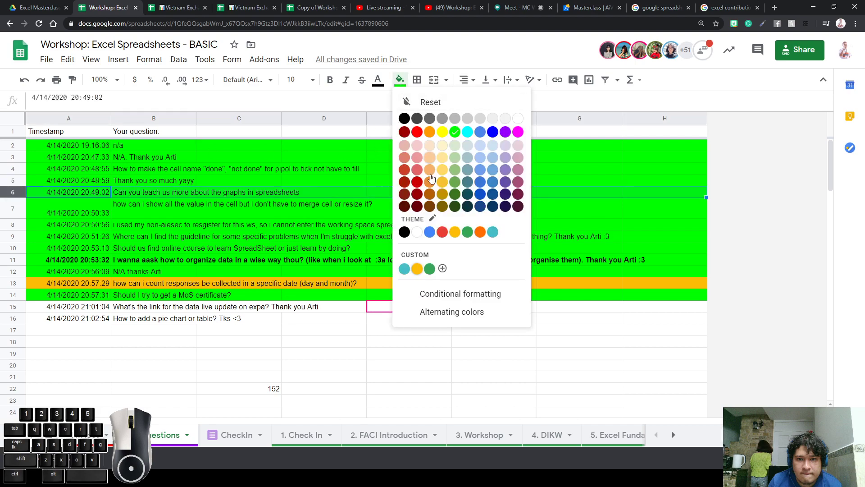
{"action": "left_click", "coordinate": [417, 267]}
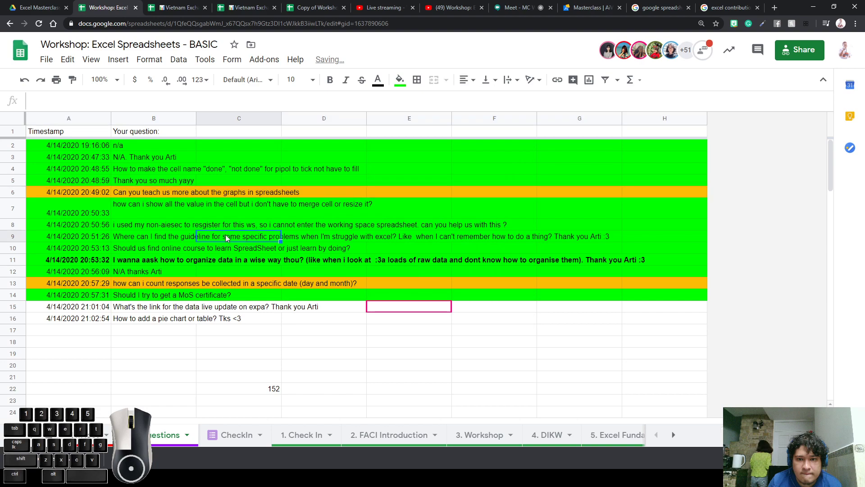
{"action": "left_click", "coordinate": [171, 216]}
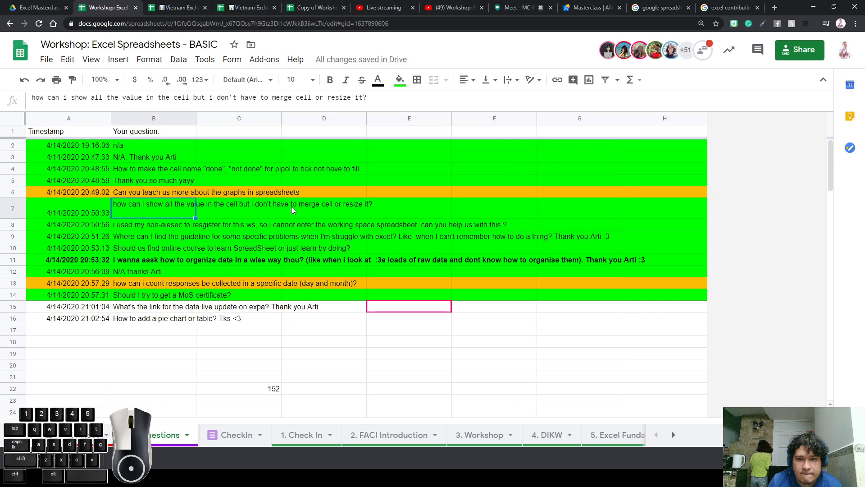
Read through the submitted questions and replies in B7 to B16
{"action": "left_click", "coordinate": [338, 208]}
{"action": "left_click", "coordinate": [182, 209]}
{"action": "left_click", "coordinate": [137, 228]}
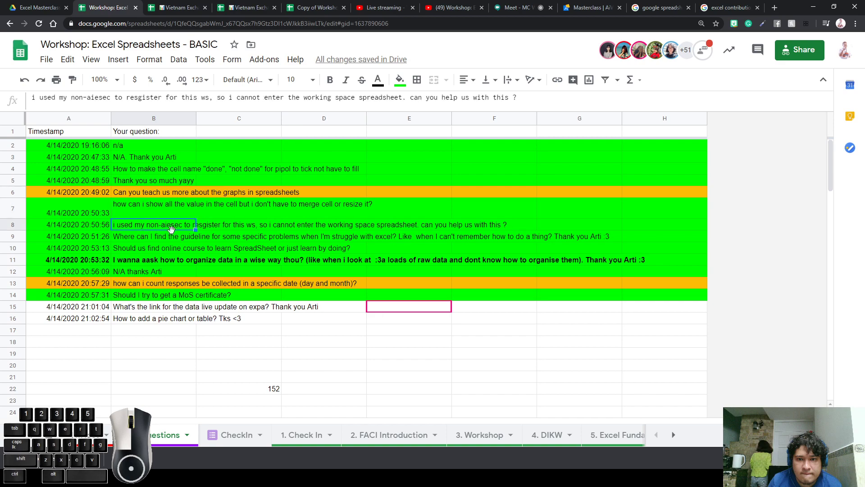
{"action": "left_click", "coordinate": [180, 239]}
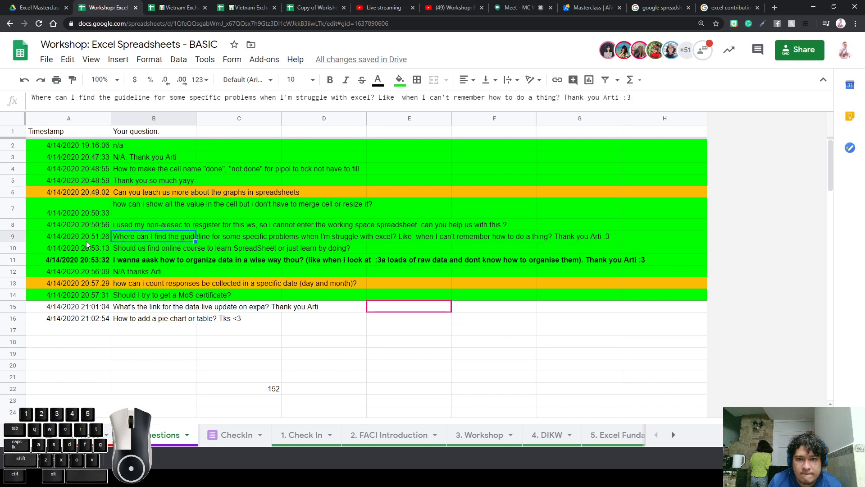
{"action": "left_click", "coordinate": [126, 248]}
{"action": "left_click", "coordinate": [131, 260]}
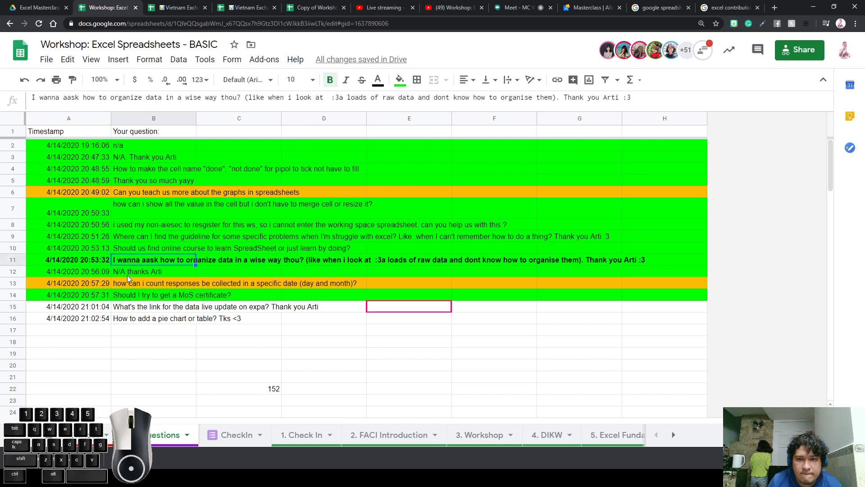
{"action": "left_click", "coordinate": [129, 272]}
{"action": "left_click", "coordinate": [134, 295]}
{"action": "left_click", "coordinate": [135, 318]}
{"action": "left_click", "coordinate": [144, 308]}
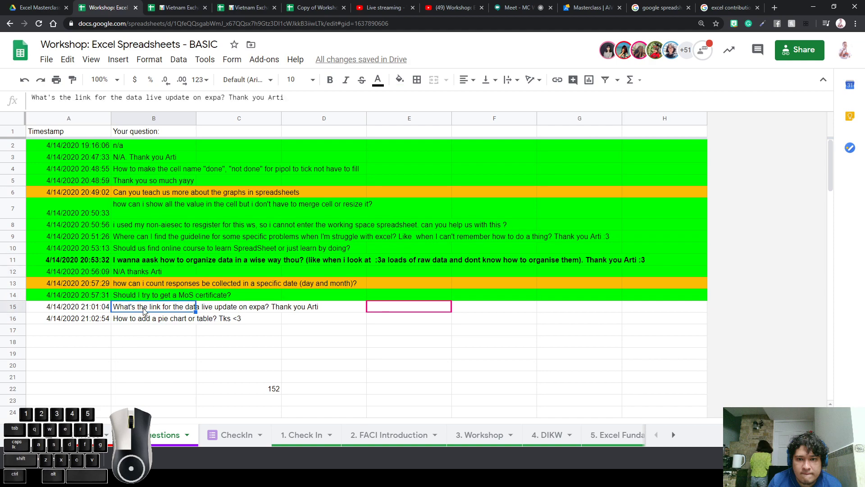
{"action": "left_click", "coordinate": [239, 331]}
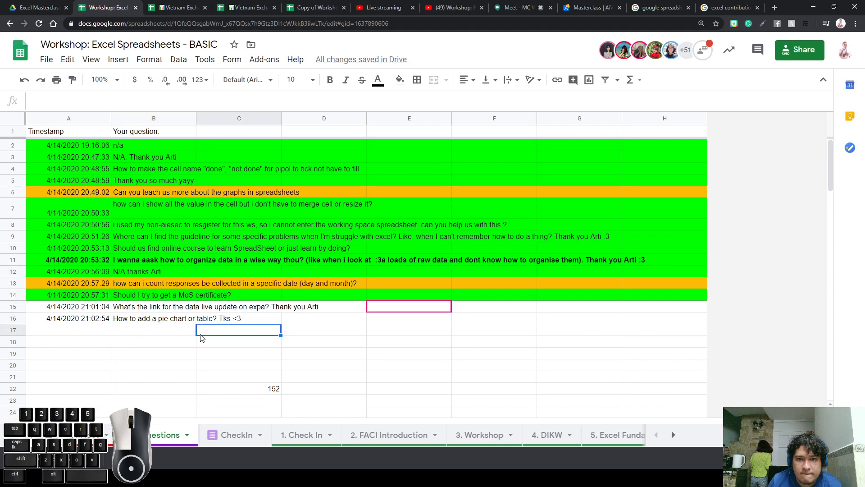
Show the live data link question, select empty B18, and go to the Vietnam Exchange Tracker
{"action": "left_click", "coordinate": [169, 310]}
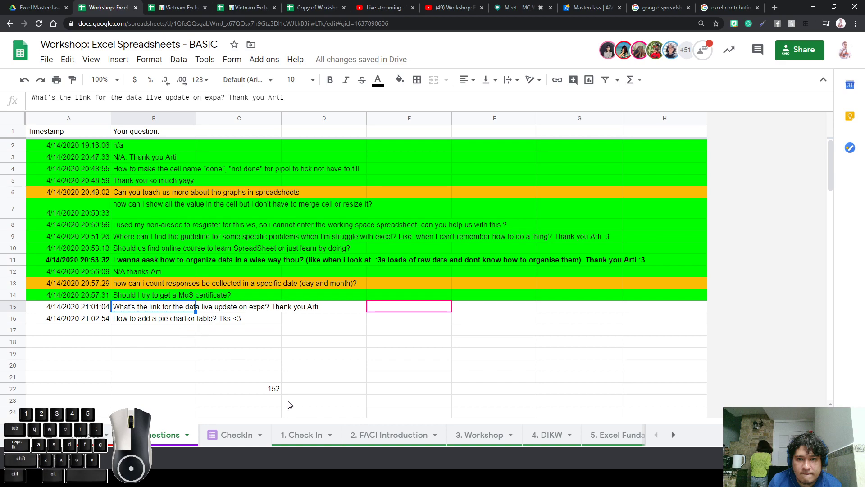
{"action": "left_click", "coordinate": [151, 344]}
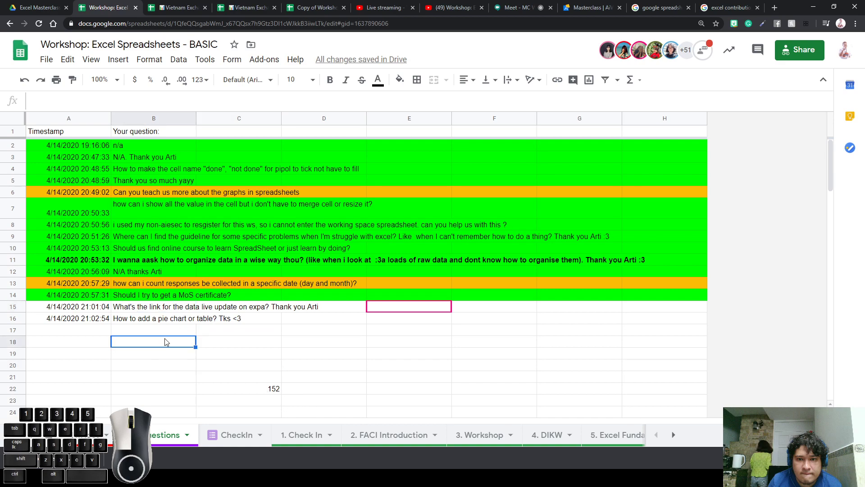
{"action": "left_click", "coordinate": [249, 2]}
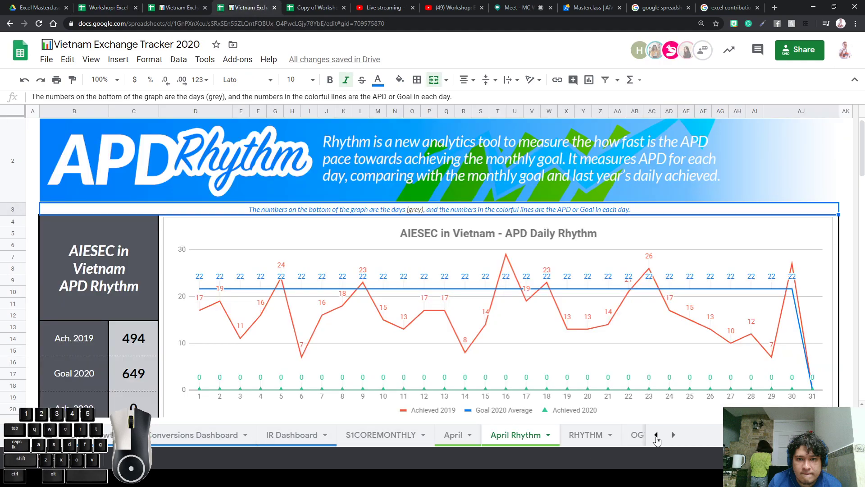
Copy the IMPORTHTML formula from cell A1 of the tracker's CORE sheet
{"action": "left_click", "coordinate": [657, 436]}
{"action": "left_click", "coordinate": [163, 435]}
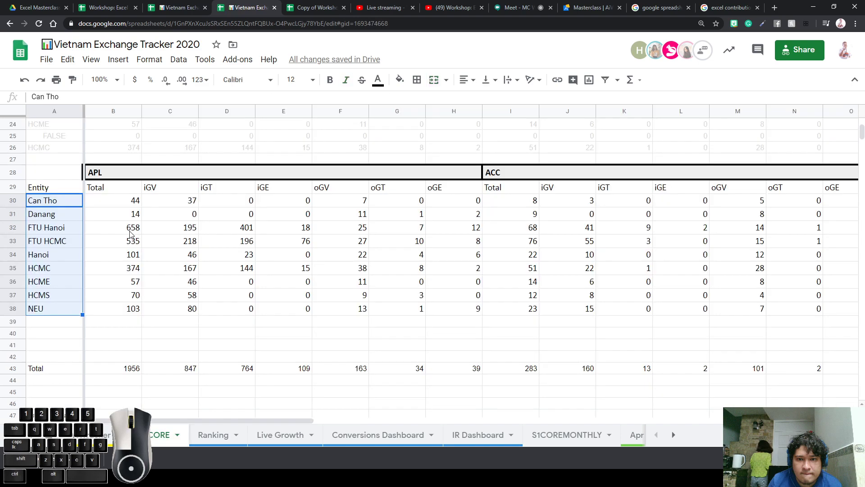
{"action": "scroll", "coordinate": [130, 221], "scroll_direction": "up", "scroll_amount": 7}
{"action": "left_click", "coordinate": [58, 124]}
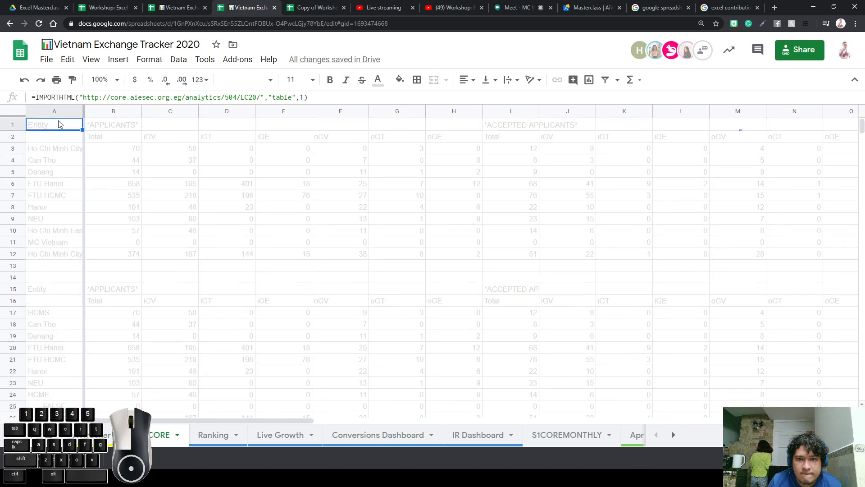
{"action": "triple_click", "coordinate": [84, 97]}
{"action": "key", "text": "ctrl+c"}
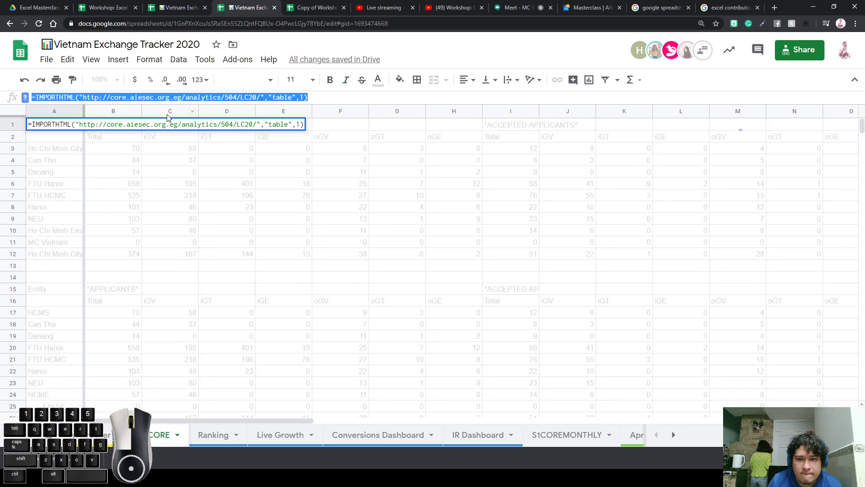
{"action": "left_click", "coordinate": [157, 9]}
Paste the IMPORTHTML formula into B19 as plain text, without its leading equals sign
{"action": "left_click", "coordinate": [118, 8]}
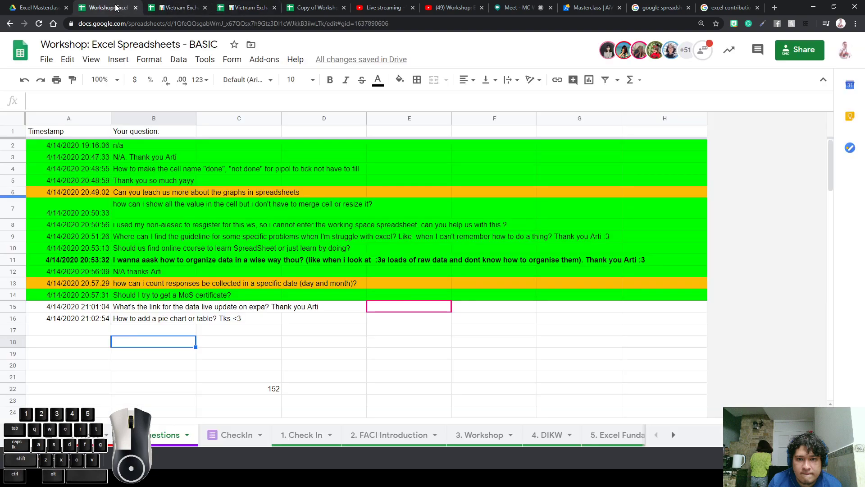
{"action": "left_click", "coordinate": [236, 347]}
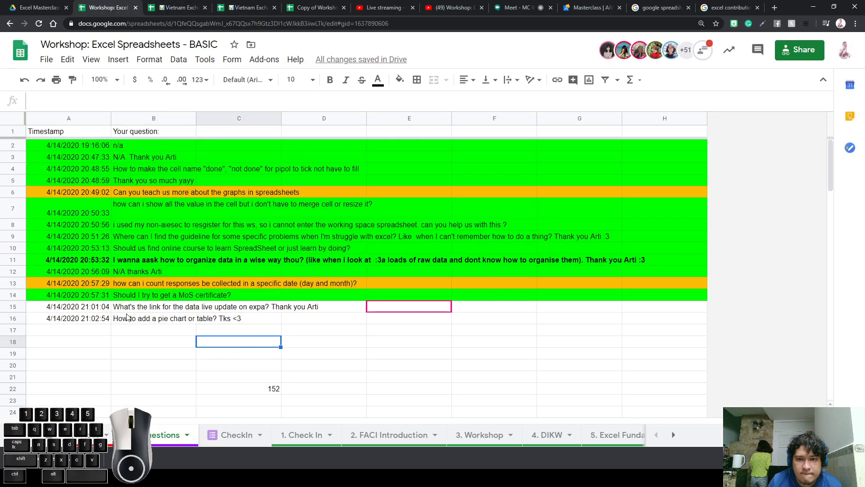
{"action": "left_click", "coordinate": [148, 343]}
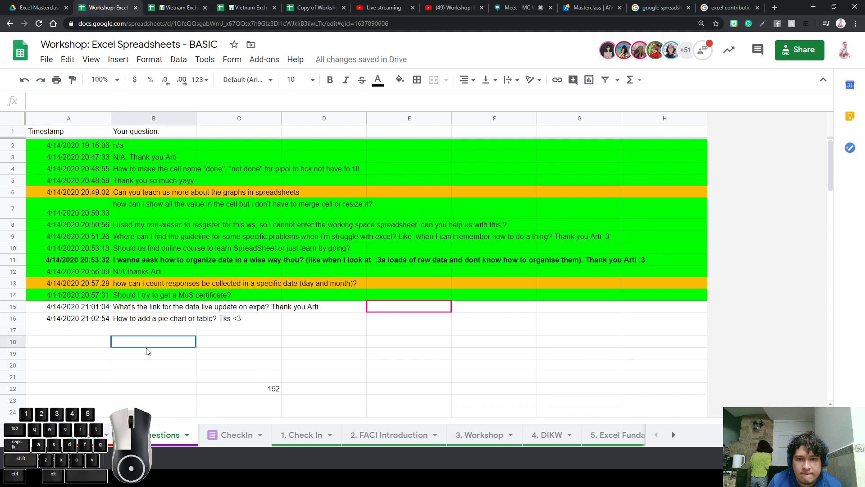
{"action": "double_click", "coordinate": [134, 354]}
{"action": "key", "text": "ctrl+v"}
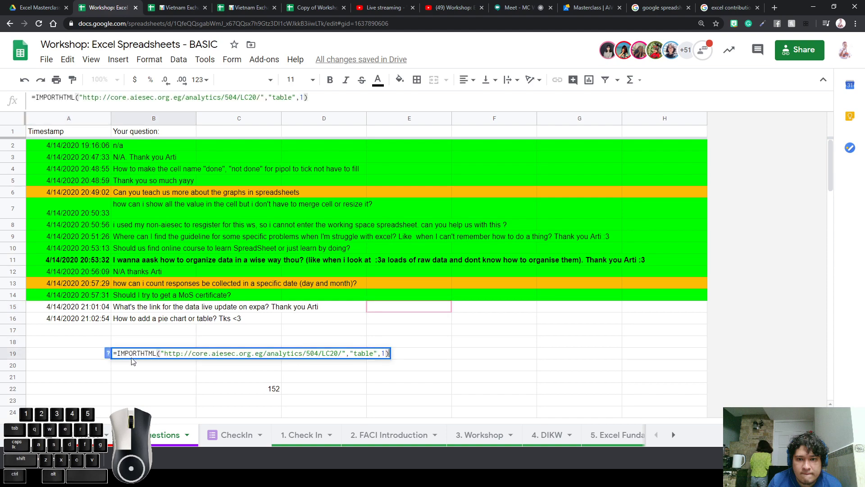
{"action": "left_click", "coordinate": [115, 353]}
{"action": "key", "text": "BackSpace"}
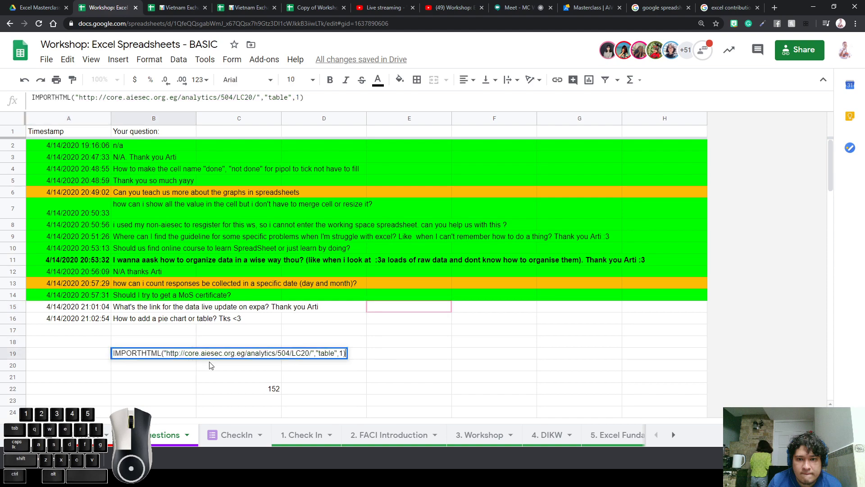
{"action": "key", "text": "Return"}
Re-add the equals sign, point out the web address and LC20 code, then cut the formula from B19
{"action": "left_click", "coordinate": [128, 356]}
{"action": "double_click", "coordinate": [128, 355]}
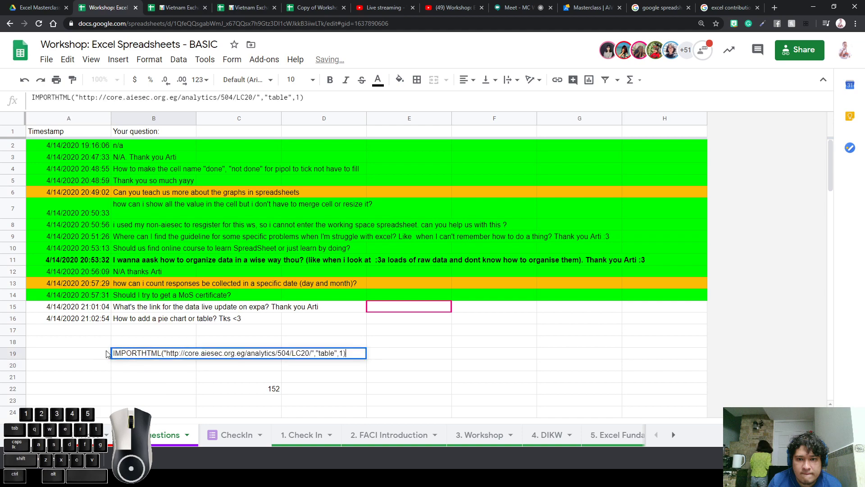
{"action": "left_click", "coordinate": [118, 353]}
{"action": "type", "text": "="}
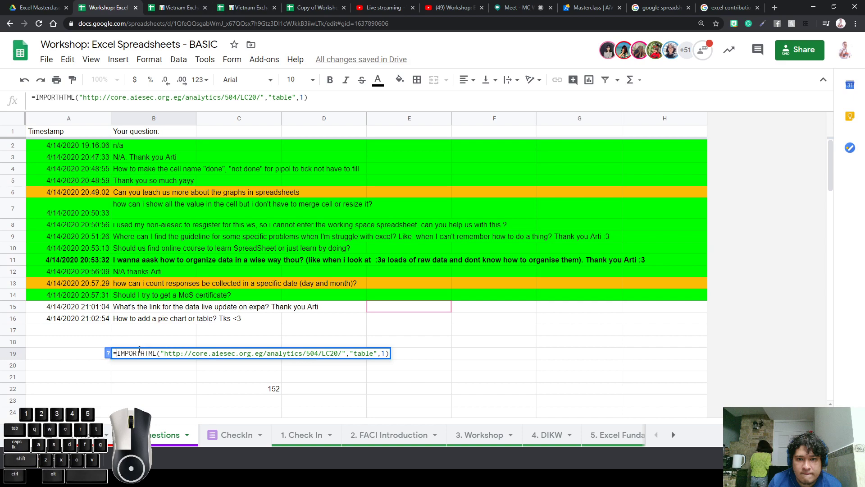
{"action": "left_click_drag", "start_coordinate": [163, 356], "coordinate": [350, 369]}
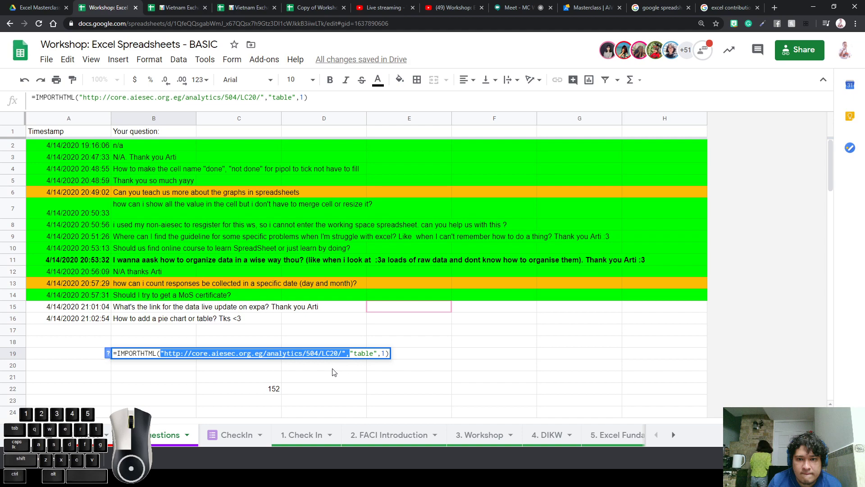
{"action": "left_click", "coordinate": [333, 354]}
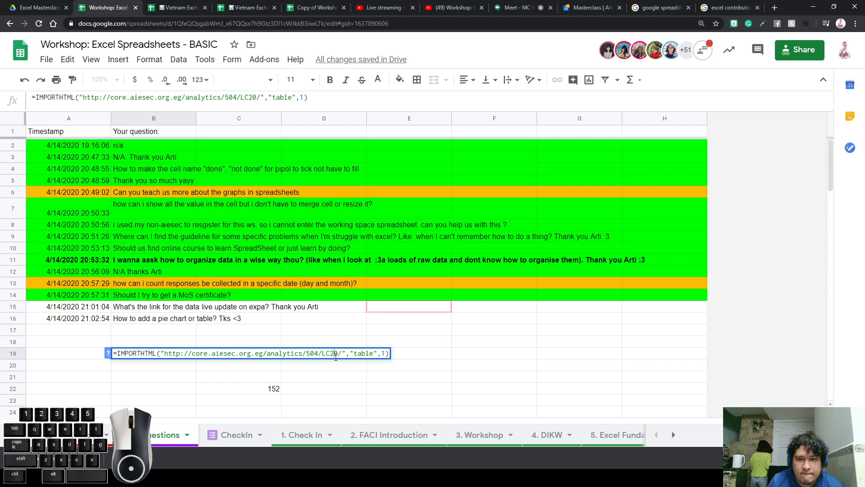
{"action": "left_click_drag", "start_coordinate": [333, 355], "coordinate": [323, 362]}
{"action": "left_click", "coordinate": [338, 354]}
{"action": "triple_click", "coordinate": [153, 354]}
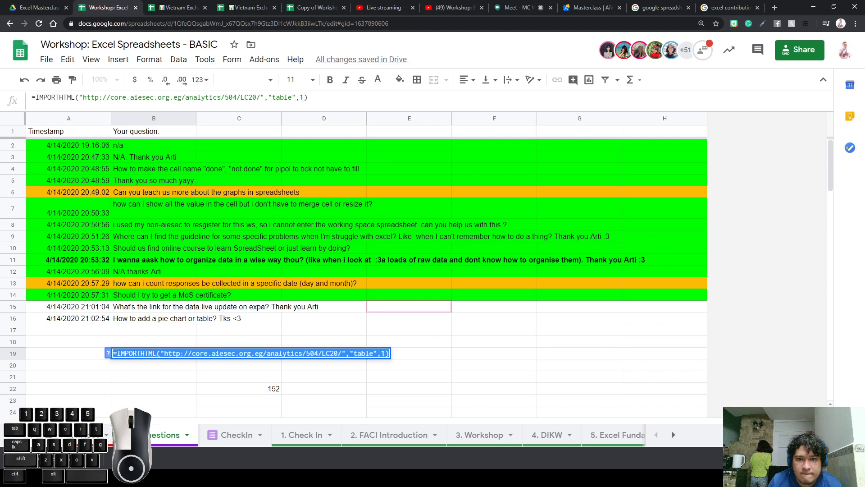
{"action": "key", "text": "ctrl+x"}
Clear the 152 from C22 and open the 10. Homework sheet
{"action": "left_click", "coordinate": [249, 400]}
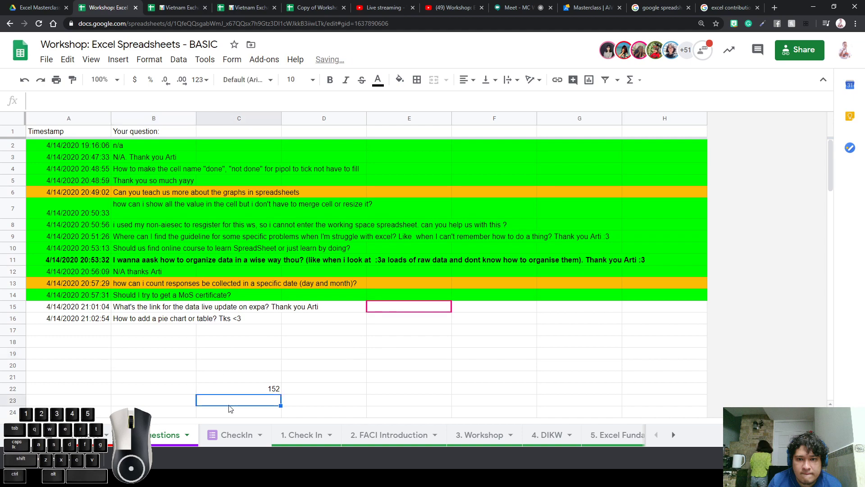
{"action": "left_click", "coordinate": [269, 391]}
{"action": "key", "text": "Delete"}
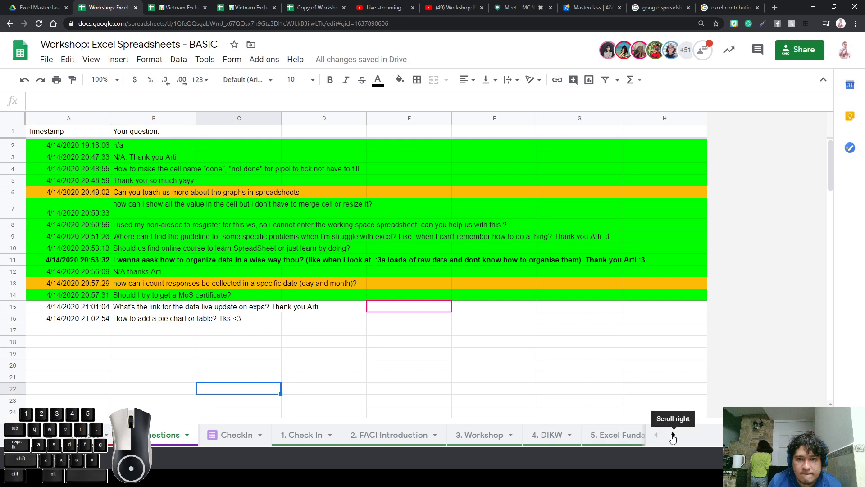
{"action": "left_click", "coordinate": [673, 436]}
{"action": "left_click", "coordinate": [673, 435]}
{"action": "left_click", "coordinate": [613, 435]}
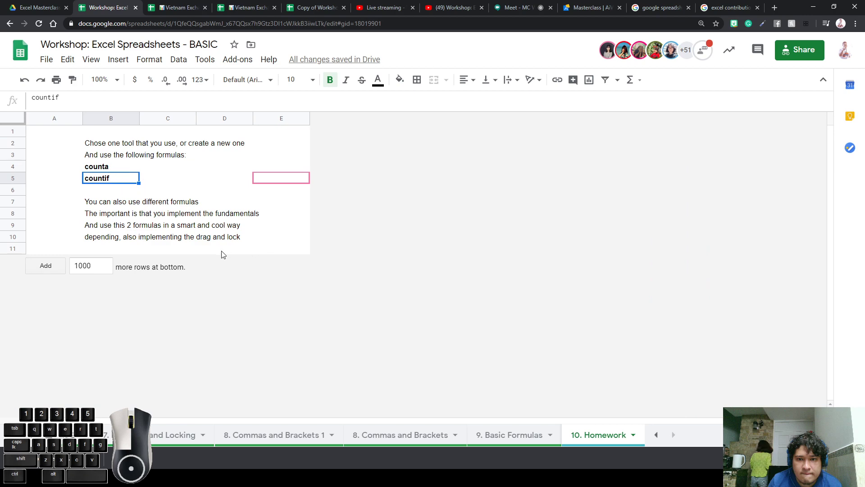
Paste the IMPORTHTML formula into Homework cell B11 as plain text, without the equals sign
{"action": "left_click", "coordinate": [93, 249]}
{"action": "double_click", "coordinate": [142, 245]}
{"action": "key", "text": "ctrl+v"}
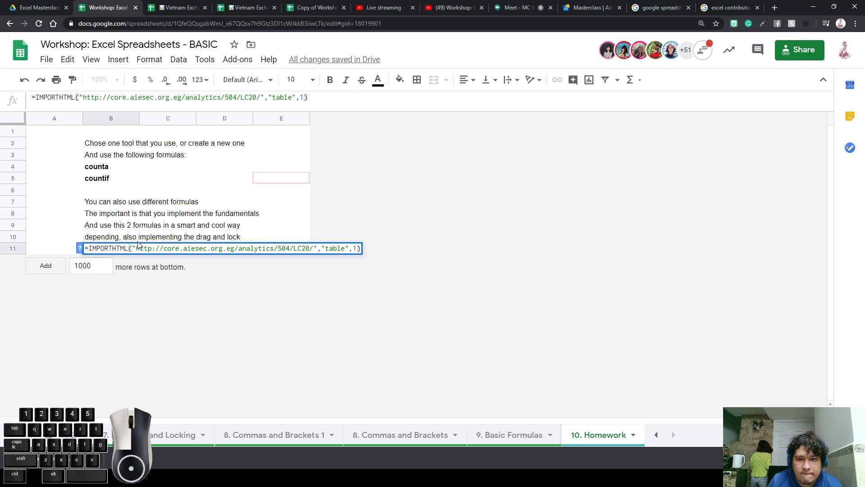
{"action": "left_click", "coordinate": [89, 248]}
{"action": "key", "text": "BackSpace"}
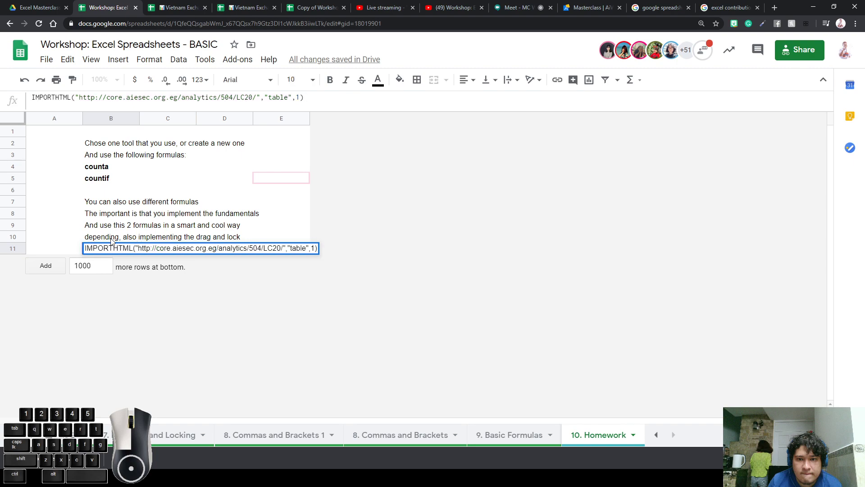
{"action": "key", "text": "ctrl+shift+i"}
{"action": "left_click", "coordinate": [128, 237]}
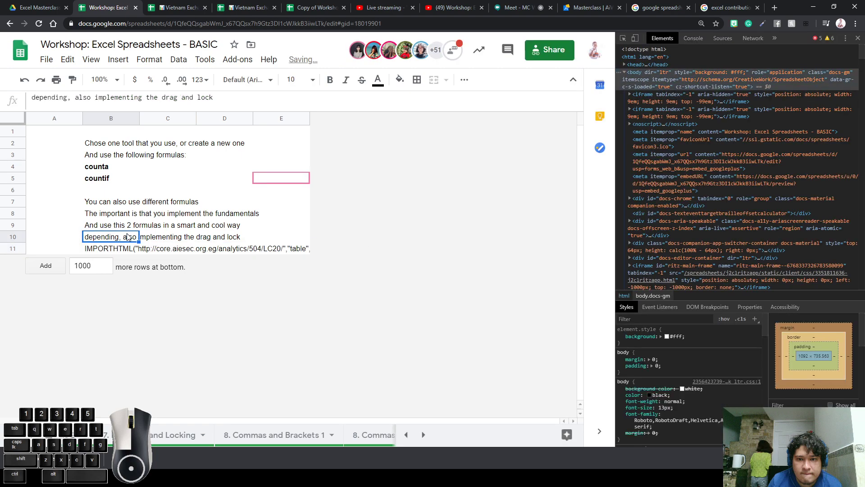
Close the developer tools panel and return to the Questions sheet by way of CheckIn
{"action": "left_click", "coordinate": [858, 39]}
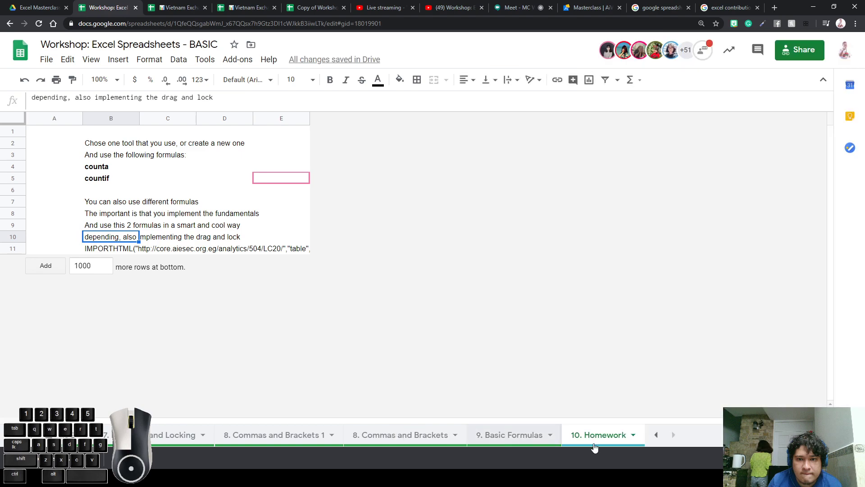
{"action": "left_click", "coordinate": [658, 435]}
{"action": "left_click", "coordinate": [658, 435]}
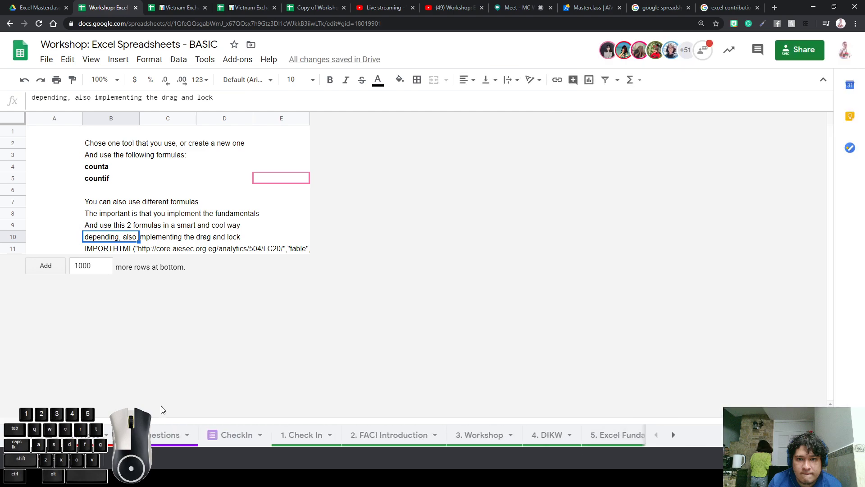
{"action": "left_click", "coordinate": [237, 445]}
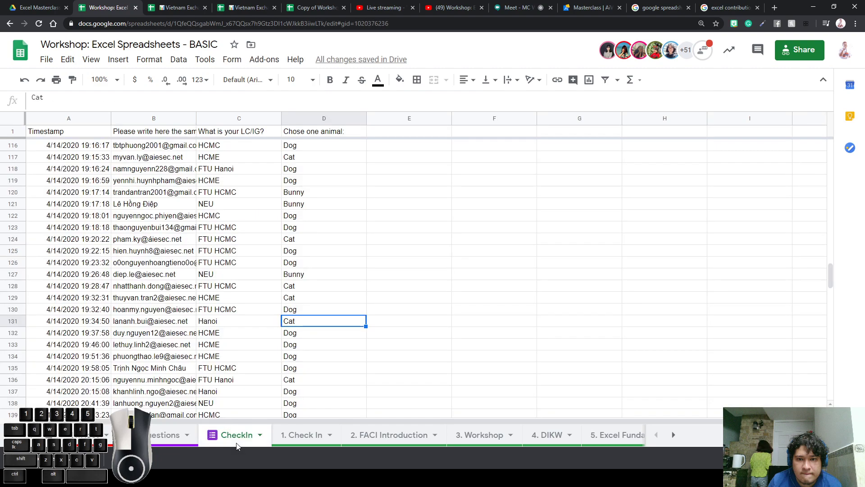
{"action": "left_click", "coordinate": [179, 434]}
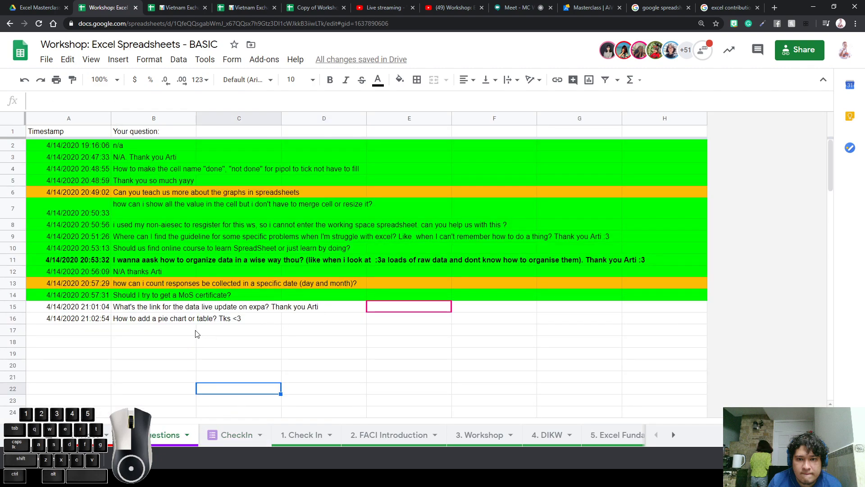
Fill row 16, the pie chart question, with orange
{"action": "left_click", "coordinate": [154, 326]}
{"action": "left_click", "coordinate": [156, 322]}
{"action": "left_click_drag", "start_coordinate": [110, 321], "coordinate": [74, 321]}
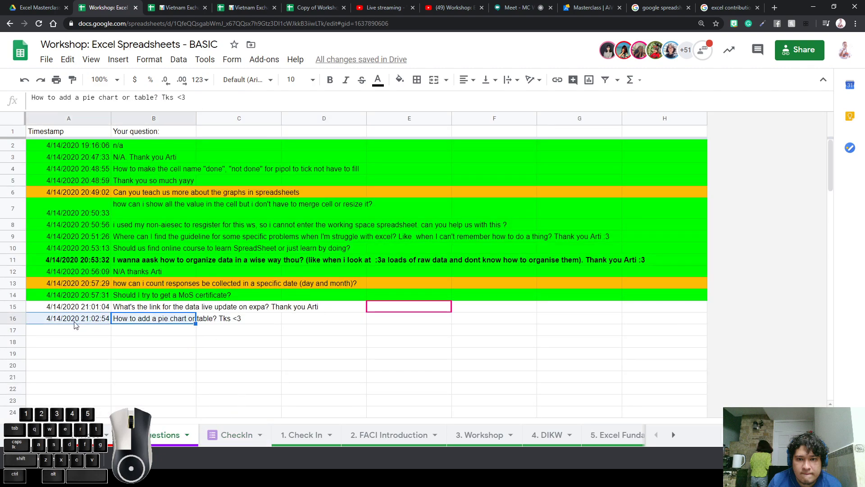
{"action": "left_click", "coordinate": [5, 320]}
{"action": "left_click", "coordinate": [400, 80]}
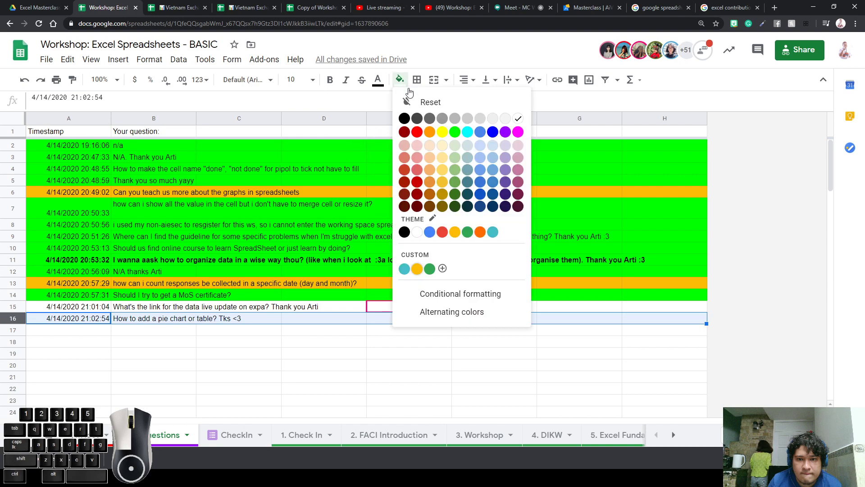
{"action": "left_click", "coordinate": [417, 269]}
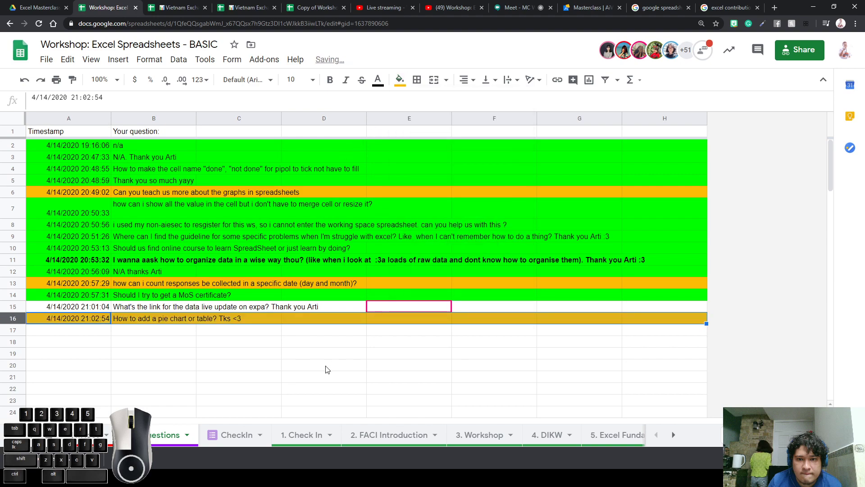
{"action": "left_click", "coordinate": [323, 365]}
Fill row 15, the data live update question, with bright green
{"action": "left_click", "coordinate": [18, 308]}
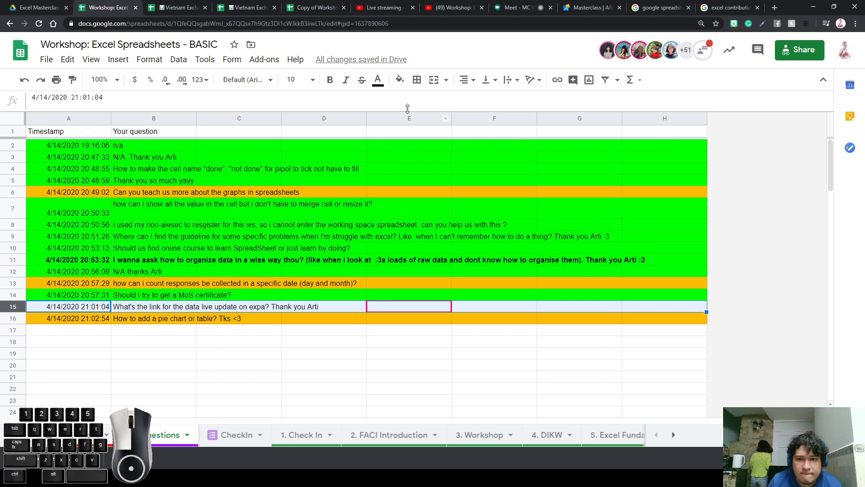
{"action": "left_click", "coordinate": [399, 79]}
{"action": "left_click", "coordinate": [454, 132]}
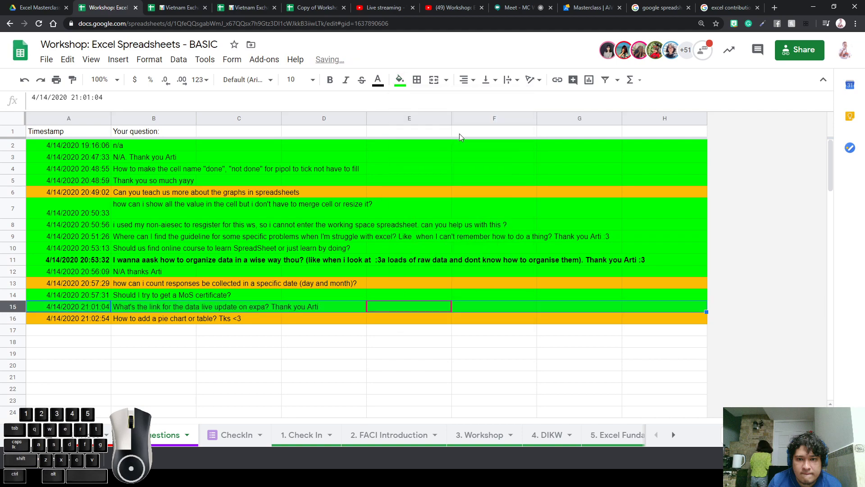
{"action": "left_click", "coordinate": [289, 354]}
{"action": "left_click", "coordinate": [347, 346]}
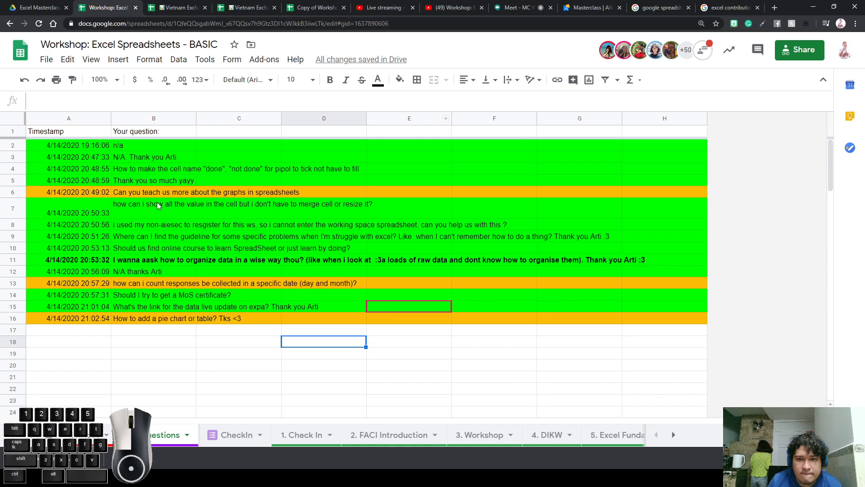
Review the question ranges B15:C16, B2:B16 and B3:B5
{"action": "left_click_drag", "start_coordinate": [162, 320], "coordinate": [209, 309]}
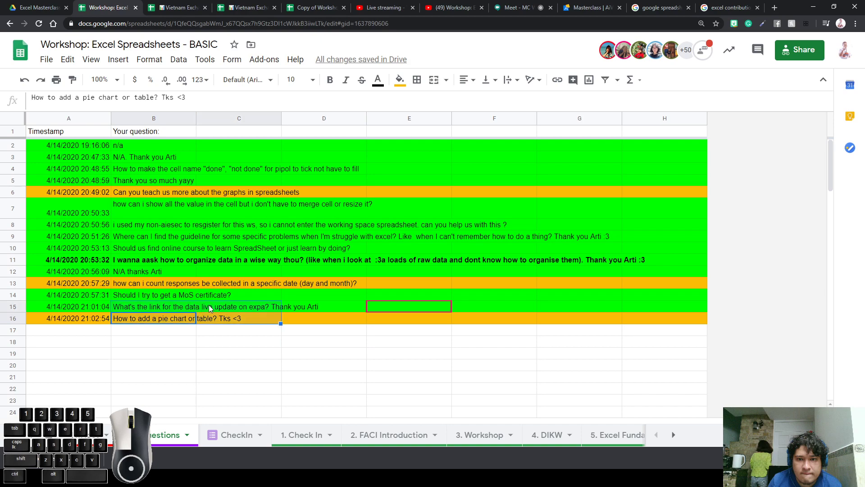
{"action": "left_click", "coordinate": [169, 321]}
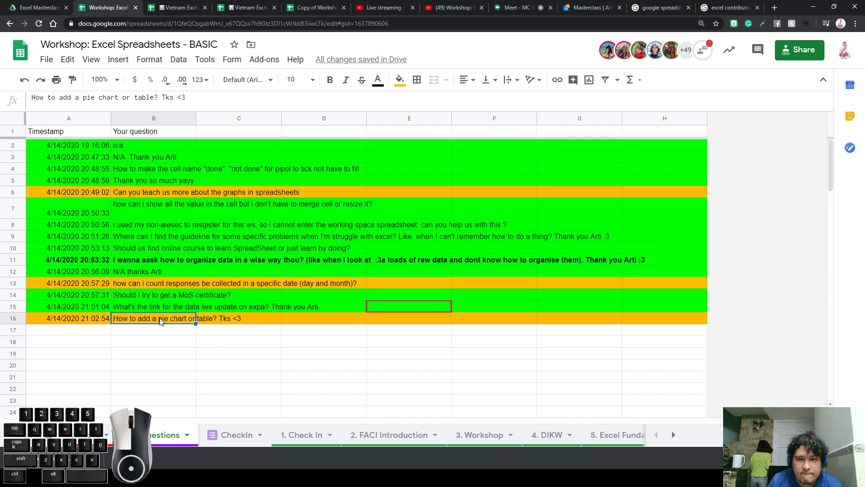
{"action": "left_click_drag", "start_coordinate": [161, 321], "coordinate": [170, 147]}
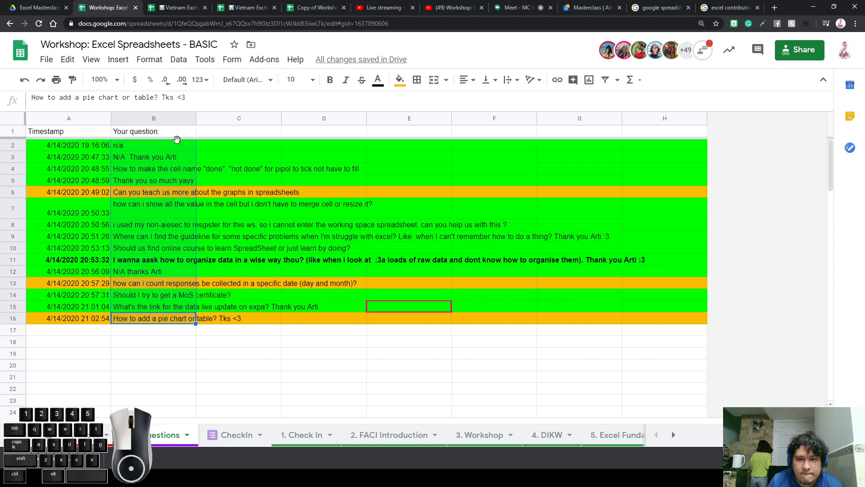
{"action": "left_click", "coordinate": [184, 194]}
{"action": "left_click_drag", "start_coordinate": [174, 155], "coordinate": [169, 183]}
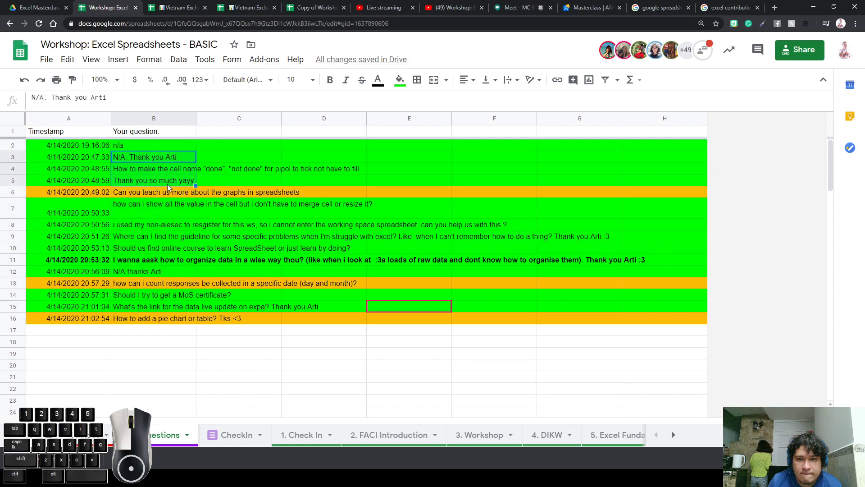
{"action": "left_click", "coordinate": [168, 185]}
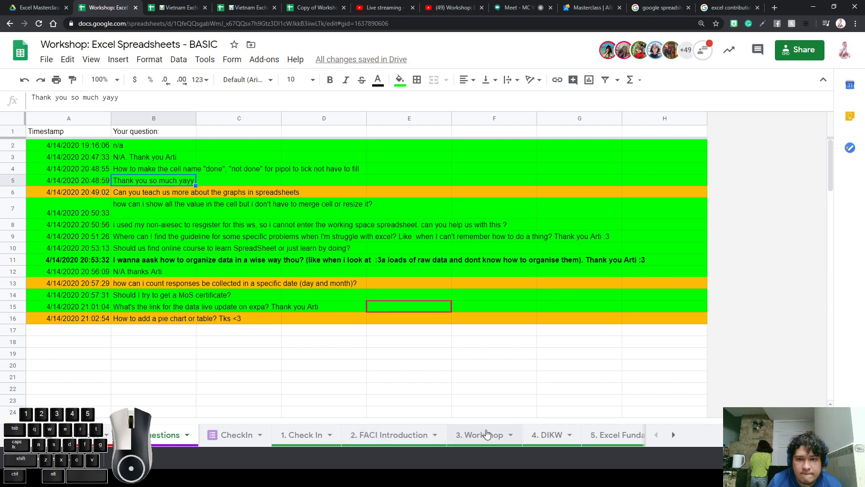
On 3. Workshop, clear the This week and Next week Content: cells and restore B6's Content: list
{"action": "left_click", "coordinate": [486, 435]}
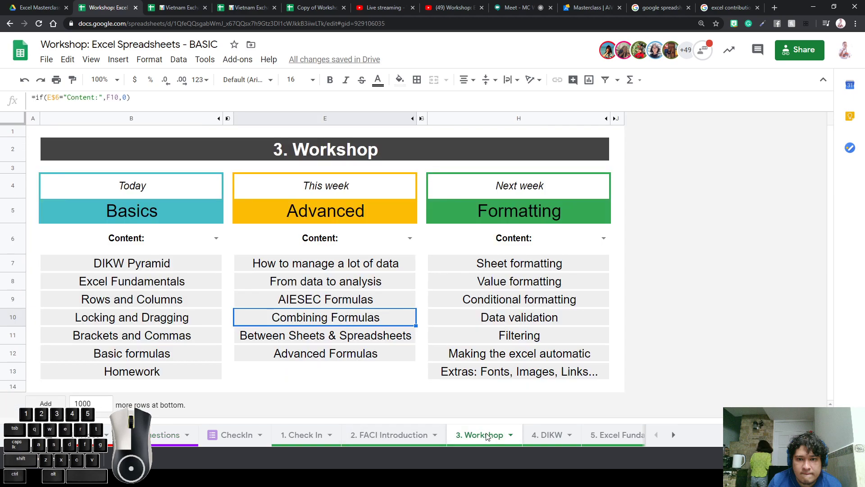
{"action": "double_click", "coordinate": [415, 243]}
{"action": "key", "text": "Tab"}
{"action": "left_click", "coordinate": [390, 245]}
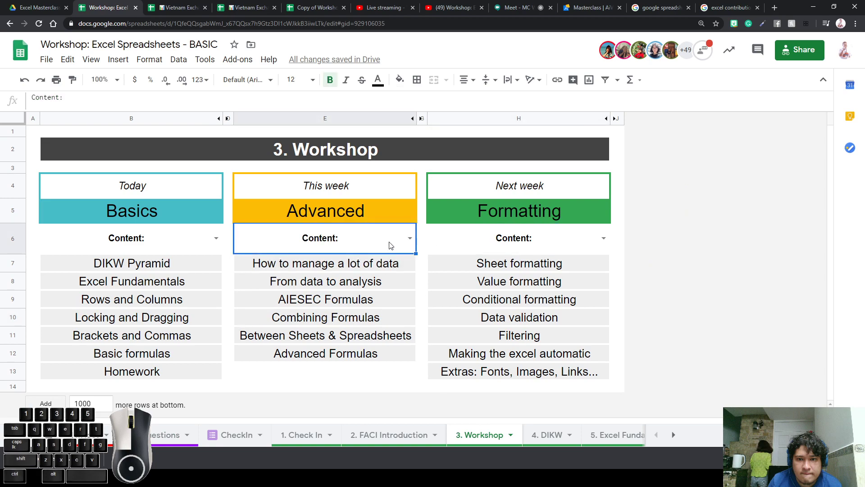
{"action": "key", "text": "Delete"}
{"action": "left_click", "coordinate": [511, 239]}
{"action": "key", "text": "Delete"}
{"action": "left_click", "coordinate": [189, 245]}
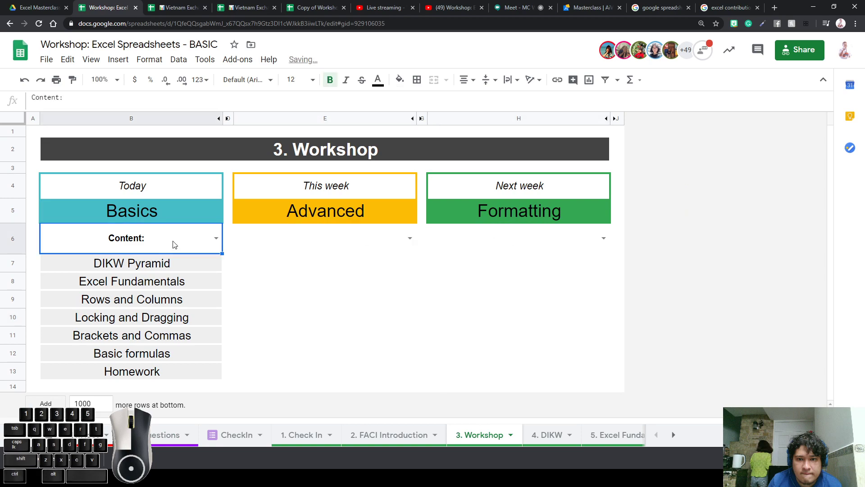
{"action": "key", "text": "Delete"}
{"action": "double_click", "coordinate": [205, 239]}
{"action": "left_click", "coordinate": [197, 270]}
Move through the CheckIn and 1. Check In sheets
{"action": "left_click", "coordinate": [239, 435]}
{"action": "left_click", "coordinate": [295, 437]}
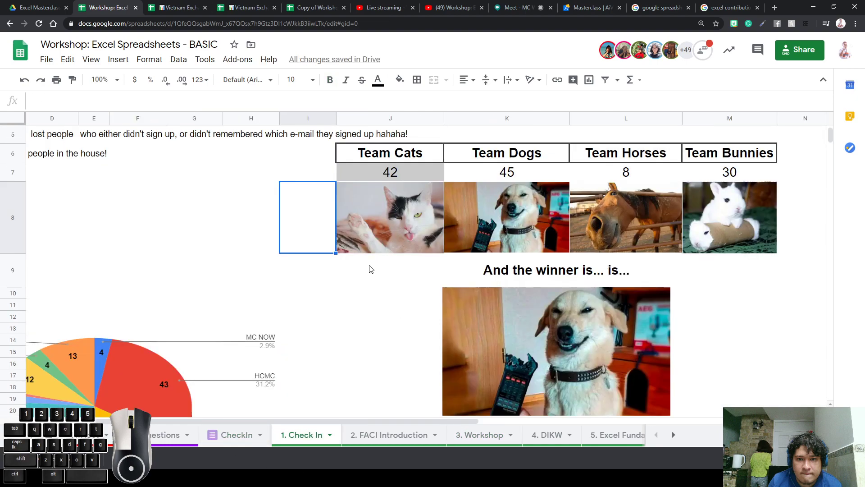
{"action": "scroll", "coordinate": [212, 293], "scroll_direction": "up", "scroll_amount": 2}
On 2. FACI Introduction, try the B4 dropdown options This is me and Not an Excel Expert
{"action": "left_click", "coordinate": [383, 435]}
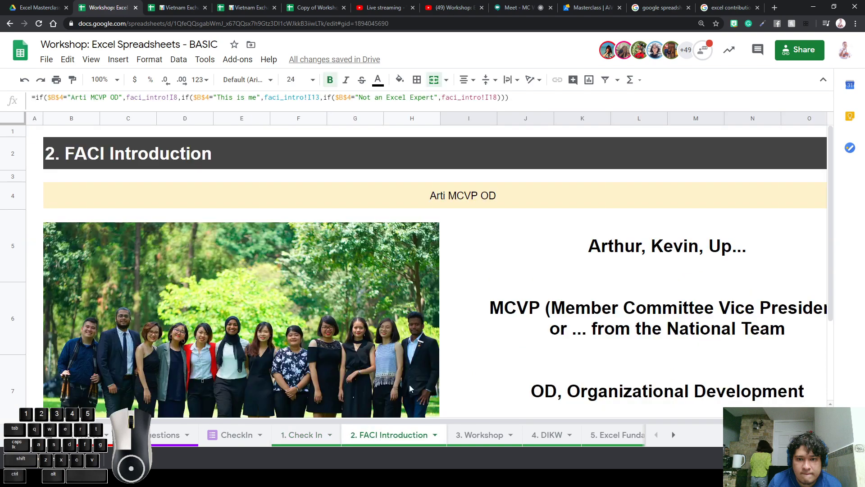
{"action": "left_click", "coordinate": [561, 190]}
{"action": "double_click", "coordinate": [561, 188]}
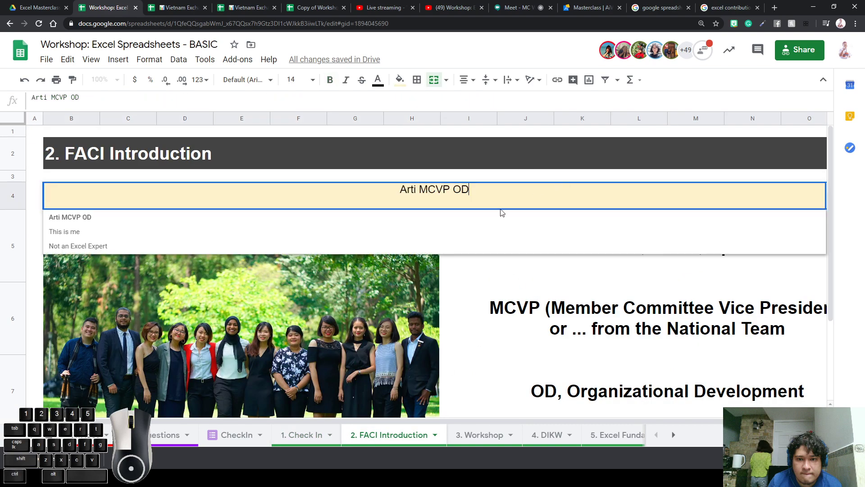
{"action": "left_click", "coordinate": [318, 231]}
{"action": "left_click", "coordinate": [506, 251]}
{"action": "left_click", "coordinate": [491, 195]}
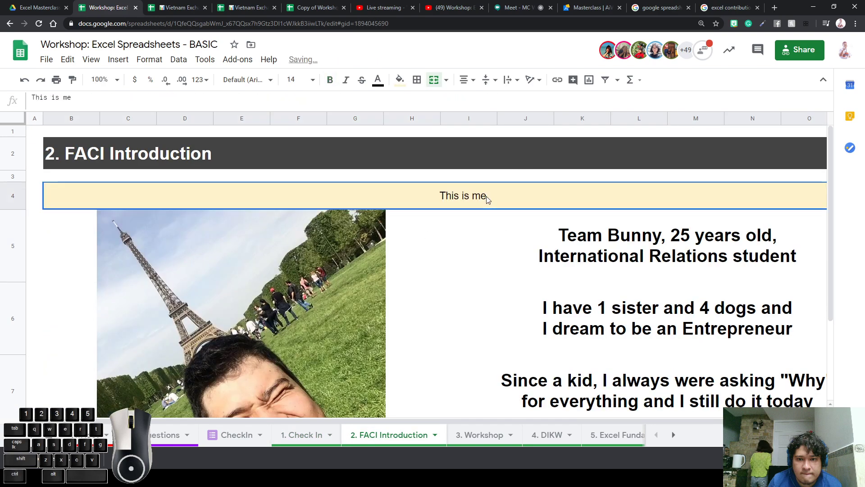
{"action": "double_click", "coordinate": [490, 195]}
{"action": "left_click", "coordinate": [400, 246]}
Inspect the formulas behind the bio text in I5 and the image in B5
{"action": "left_click", "coordinate": [491, 235]}
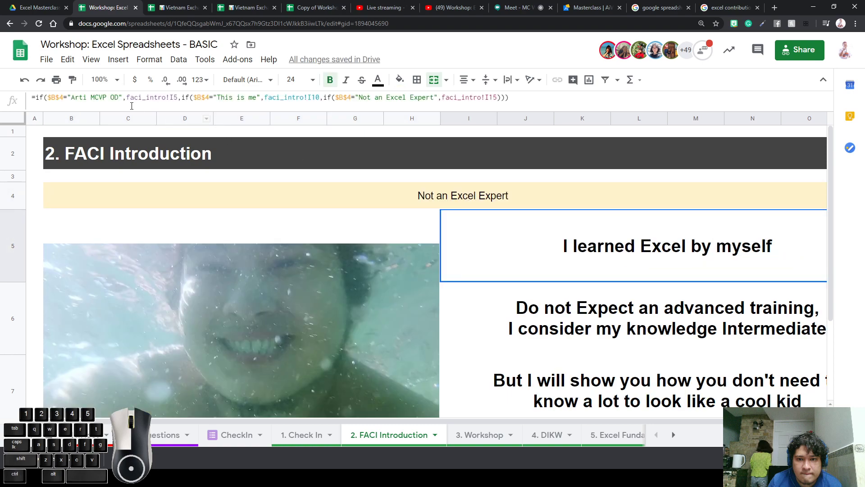
{"action": "left_click", "coordinate": [494, 96]}
{"action": "key", "text": "ctrl+a"}
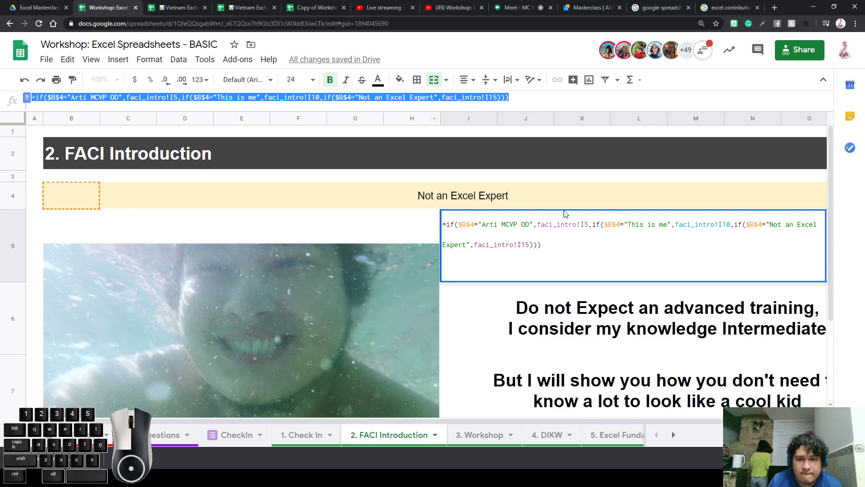
{"action": "left_click", "coordinate": [586, 297]}
{"action": "left_click", "coordinate": [587, 263]}
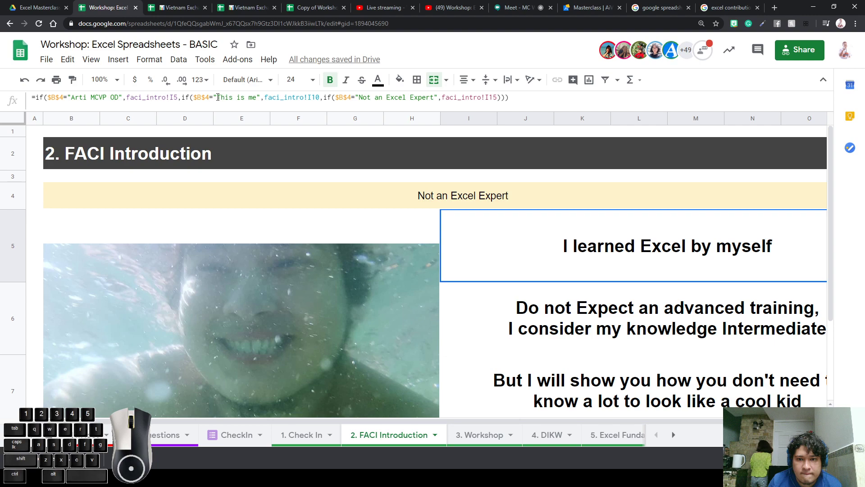
{"action": "left_click", "coordinate": [377, 238]}
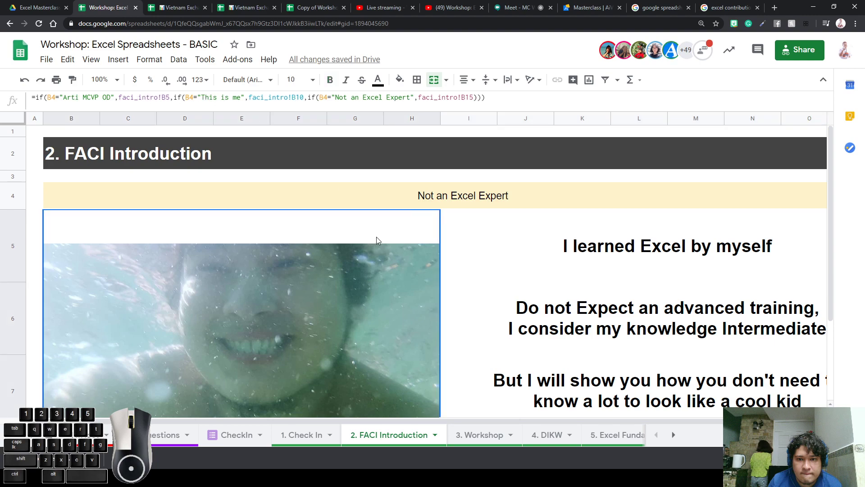
{"action": "left_click", "coordinate": [455, 242]}
{"action": "left_click", "coordinate": [435, 220]}
Set B4 to Arti MCVP OD and check the matching slide text formula in I5
{"action": "left_click", "coordinate": [441, 207]}
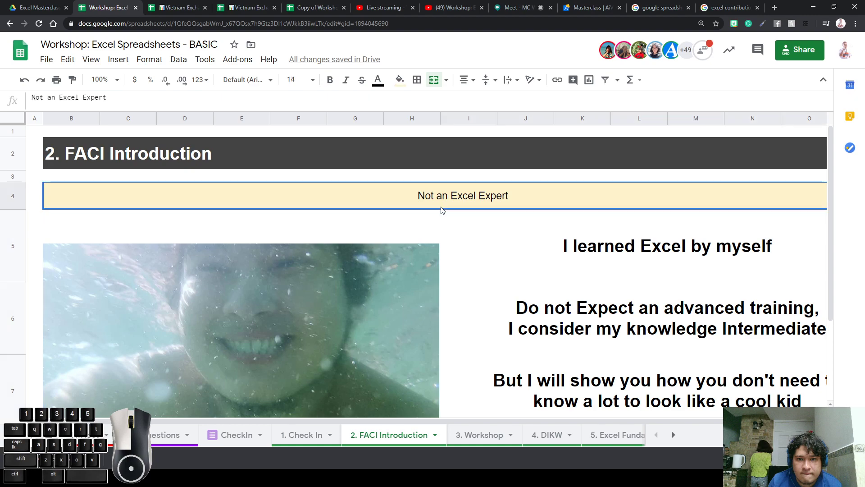
{"action": "left_click", "coordinate": [440, 210]}
{"action": "left_click", "coordinate": [243, 233]}
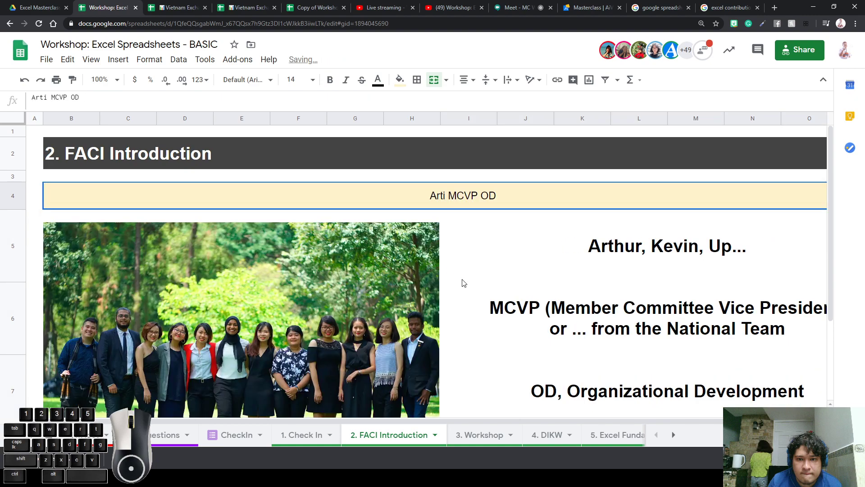
{"action": "left_click", "coordinate": [455, 277]}
{"action": "left_click", "coordinate": [390, 202]}
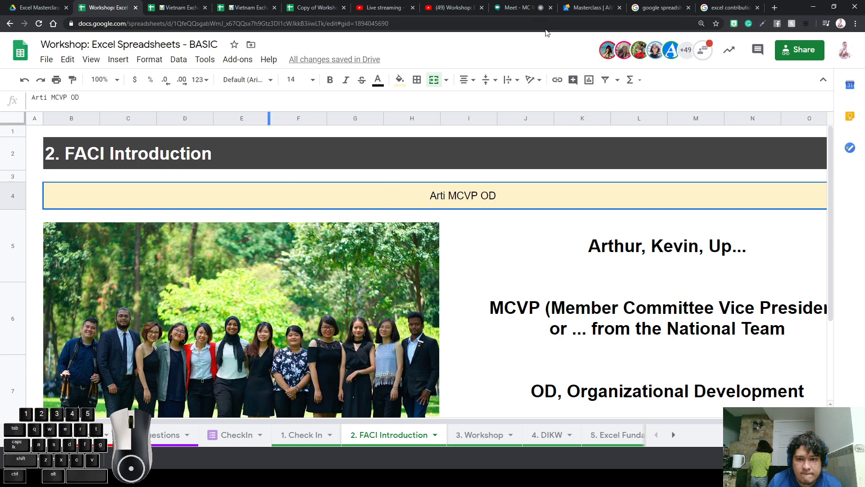
{"action": "left_click", "coordinate": [519, 9]}
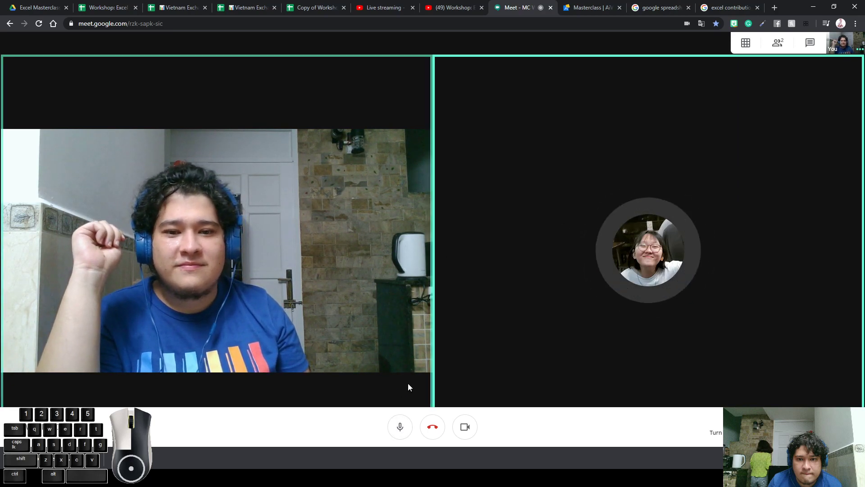
Mute the microphone in the Meet call and switch to the YouTube live stream
{"action": "left_click", "coordinate": [400, 427]}
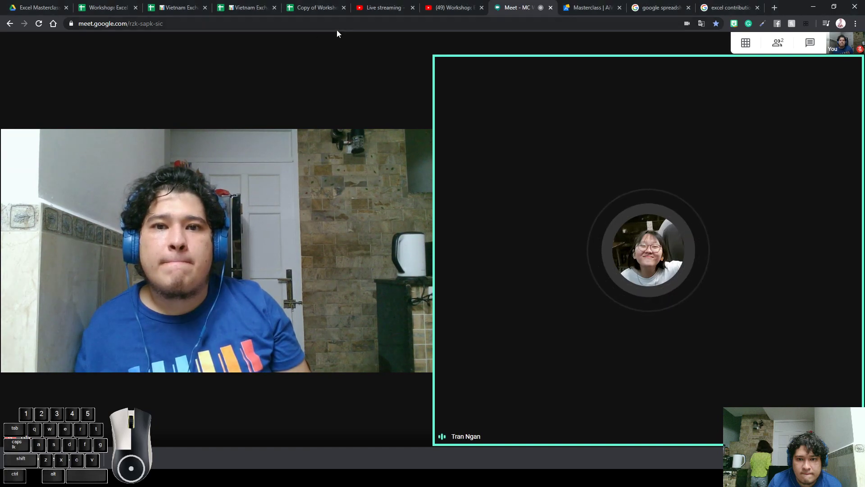
{"action": "left_click", "coordinate": [450, 8]}
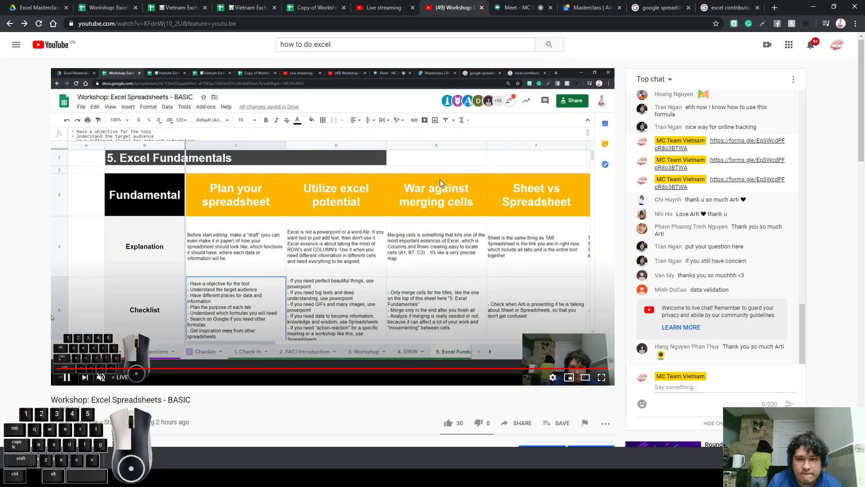
Leave the YouTube live stream and return to the Google Meet call
{"action": "key", "text": "alt+Tab"}
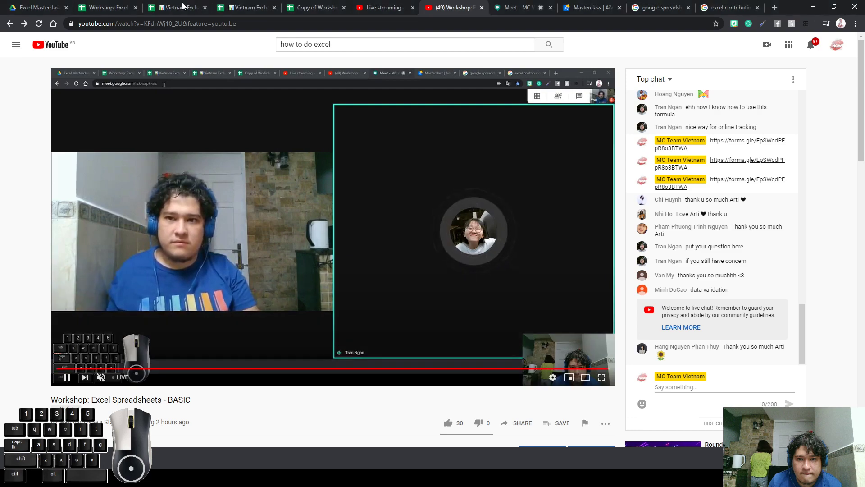
Return to the Google Meet call and unmute the microphone
{"action": "left_click", "coordinate": [512, 11]}
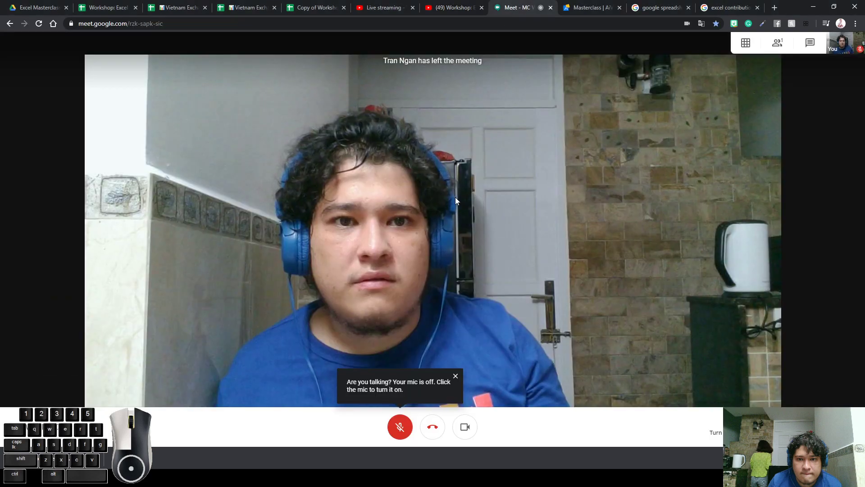
{"action": "left_click", "coordinate": [409, 426]}
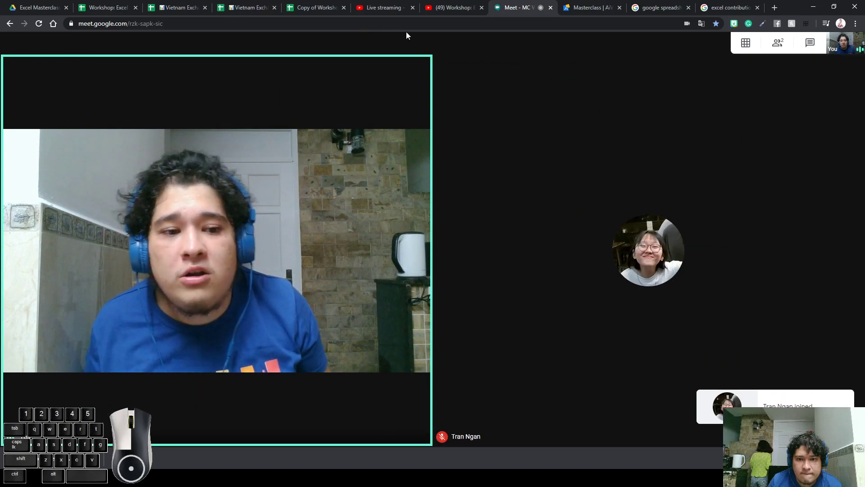
{"action": "left_click", "coordinate": [234, 8]}
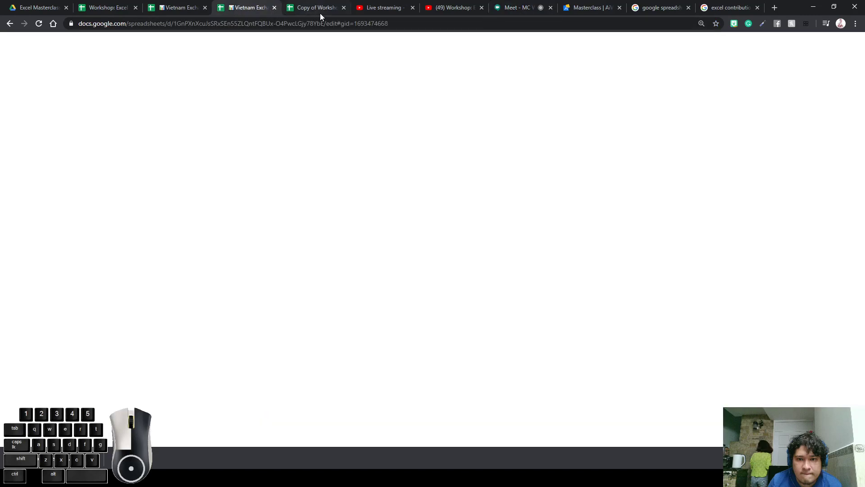
{"action": "left_click", "coordinate": [324, 8]}
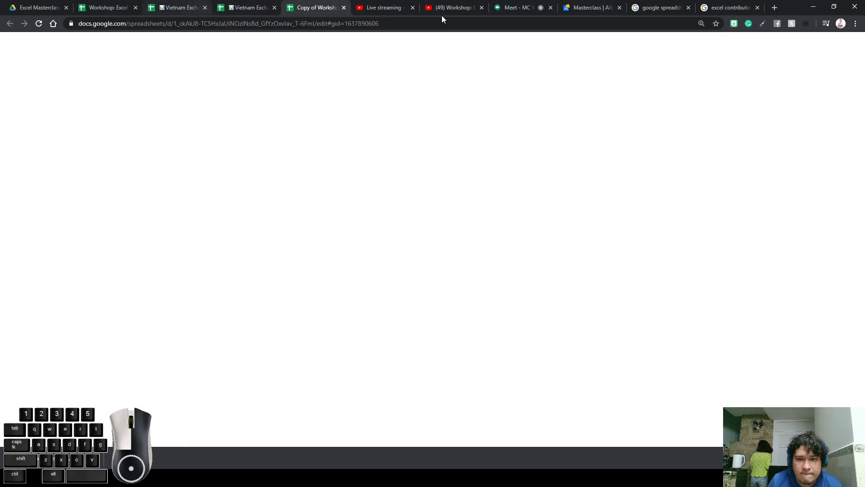
{"action": "left_click", "coordinate": [459, 7]}
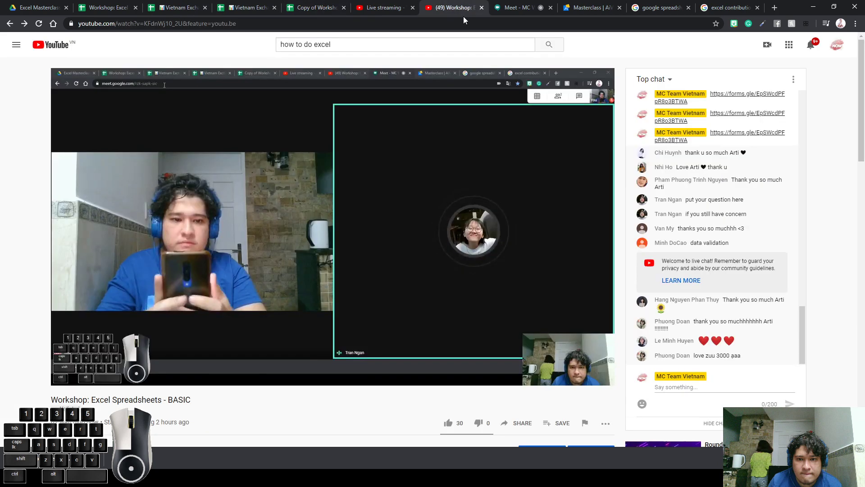
{"action": "left_click", "coordinate": [700, 388]}
{"action": "type", "text": "https://bit.ly/Masterclass-Feedback"}
{"action": "key", "text": "Return"}
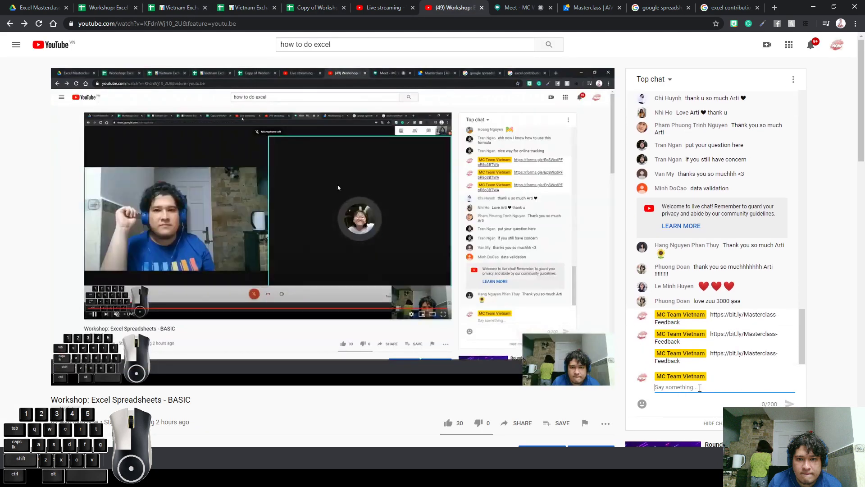
{"action": "left_click", "coordinate": [108, 8]}
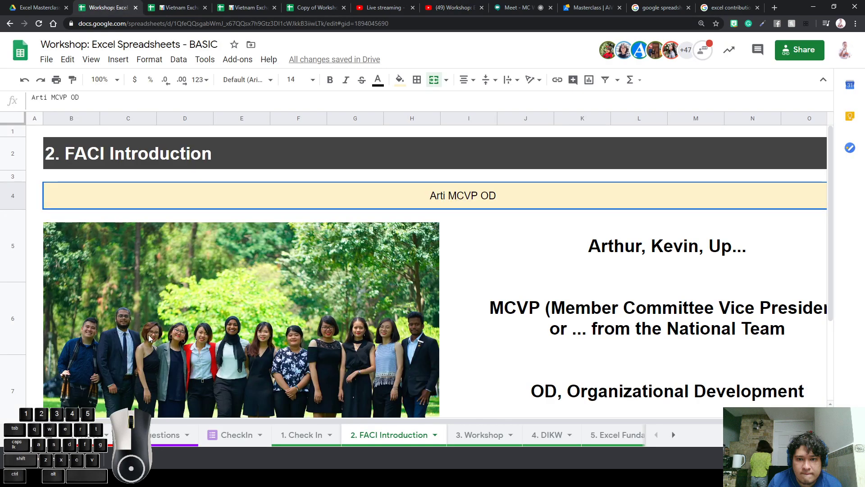
On the links sheet, enter 'Feedback form' in B7 and paste the feedback link into C7
{"action": "left_click", "coordinate": [233, 446]}
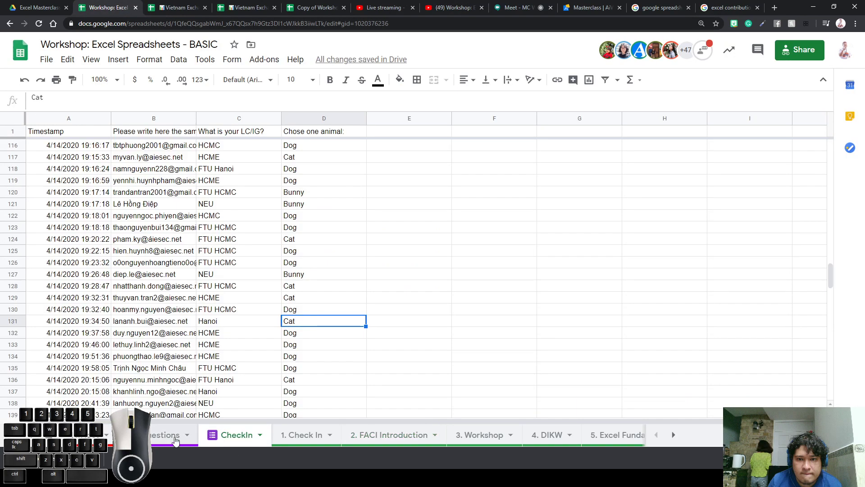
{"action": "left_click", "coordinate": [170, 438]}
{"action": "left_click", "coordinate": [166, 204]}
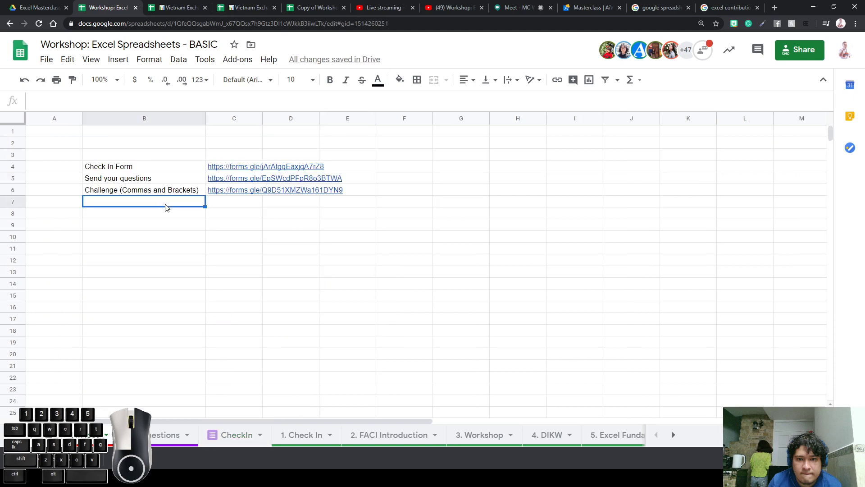
{"action": "type", "text": "Feedback form"}
{"action": "key", "text": "Return"}
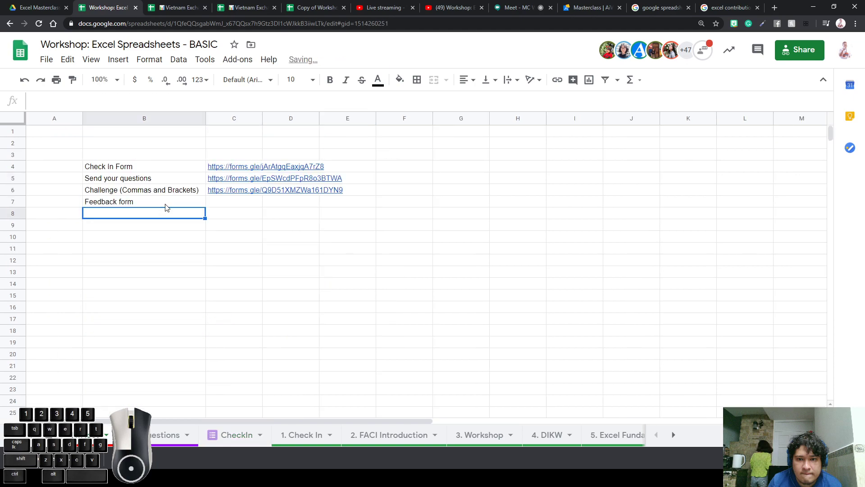
{"action": "key", "text": "Up"}
{"action": "key", "text": "Right"}
{"action": "type", "text": "https://bit.ly/Masterclass-Feedback"}
{"action": "left_click", "coordinate": [188, 237]}
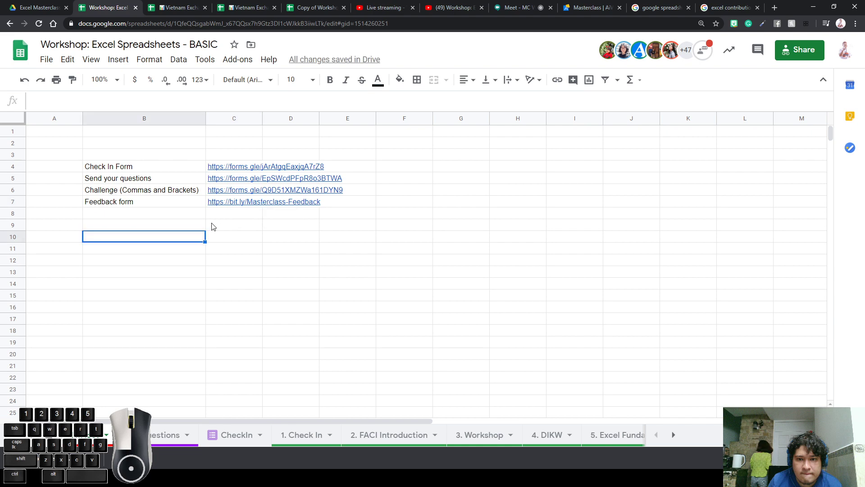
{"action": "left_click", "coordinate": [251, 225]}
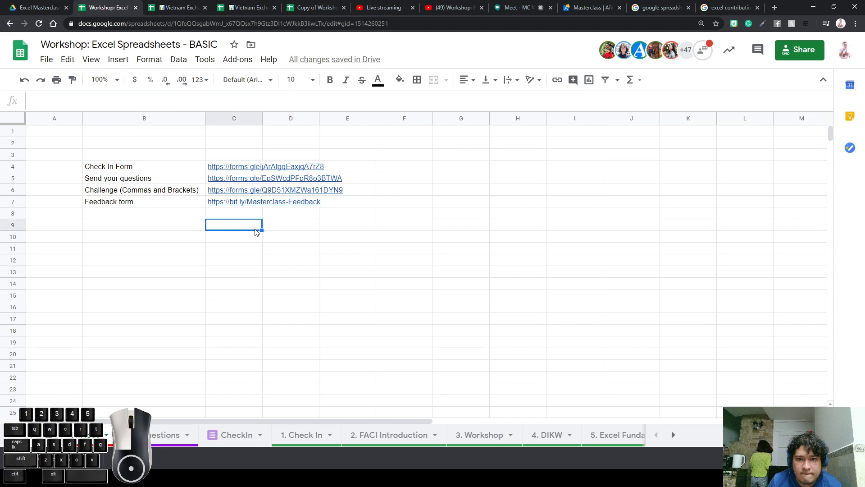
{"action": "left_click", "coordinate": [276, 225]}
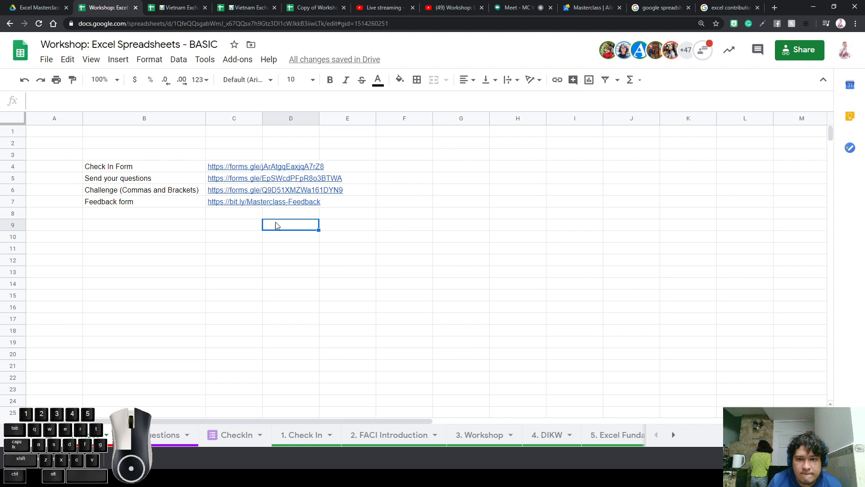
{"action": "left_click", "coordinate": [252, 226]}
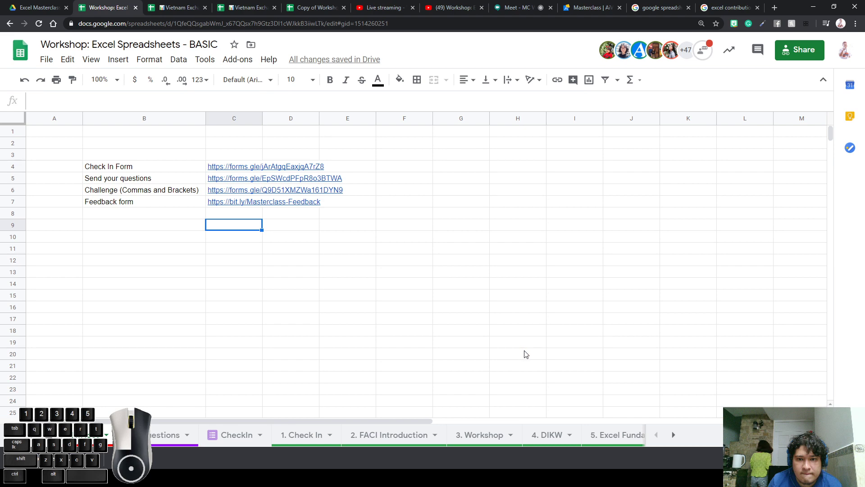
{"action": "left_click", "coordinate": [234, 205]}
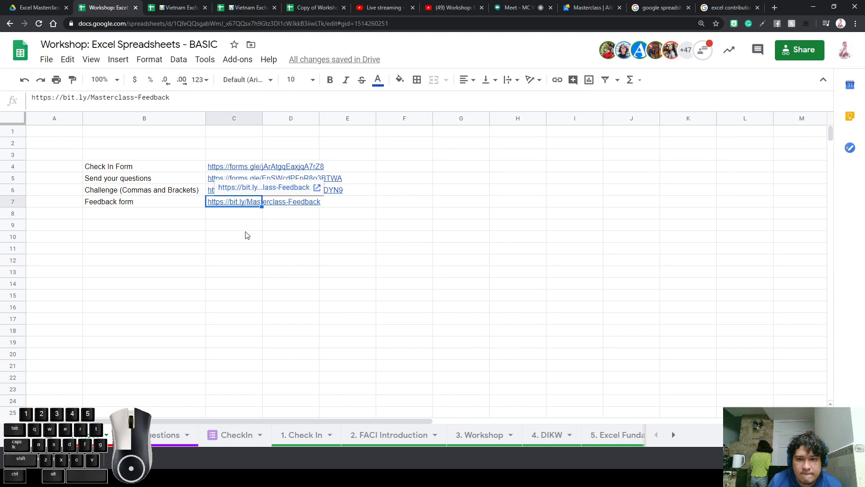
{"action": "left_click", "coordinate": [248, 230]}
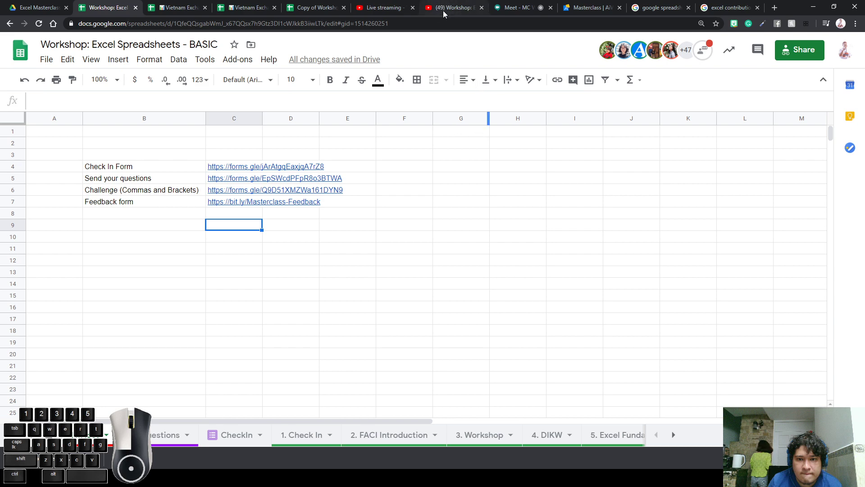
Send '❤ ❤' in the YouTube live chat, then choose END STREAM in YouTube Studio
{"action": "left_click", "coordinate": [399, 13]}
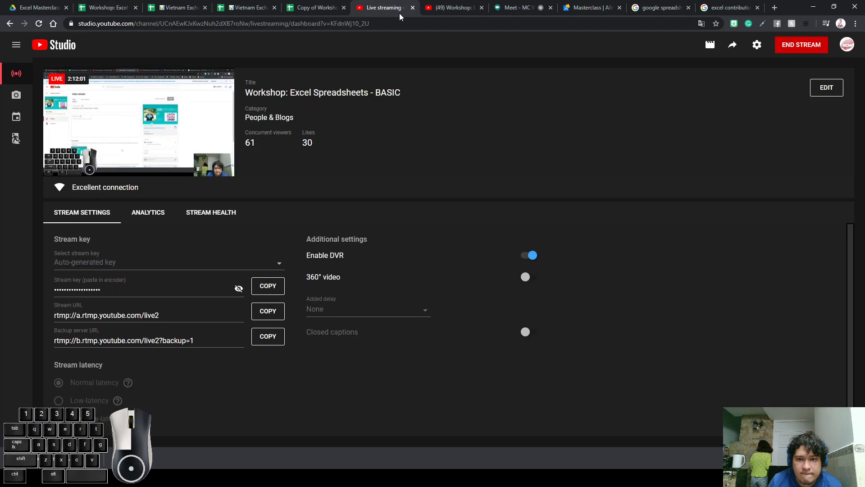
{"action": "left_click", "coordinate": [461, 9]}
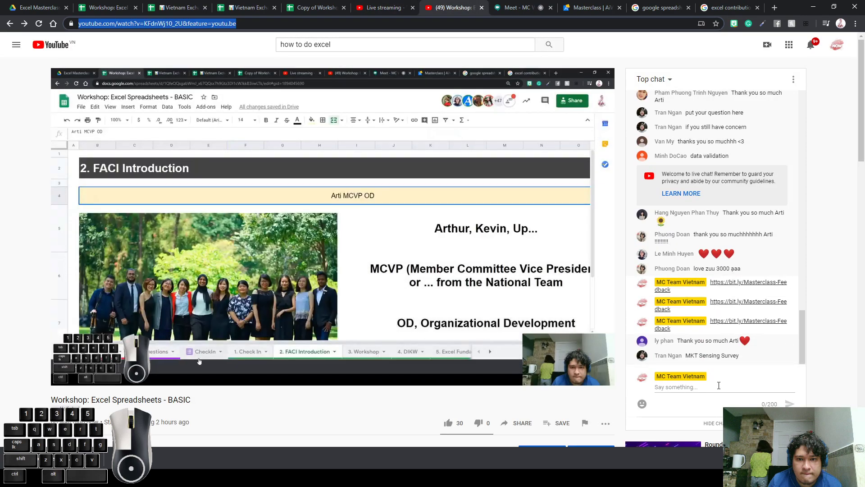
{"action": "left_click", "coordinate": [723, 390]}
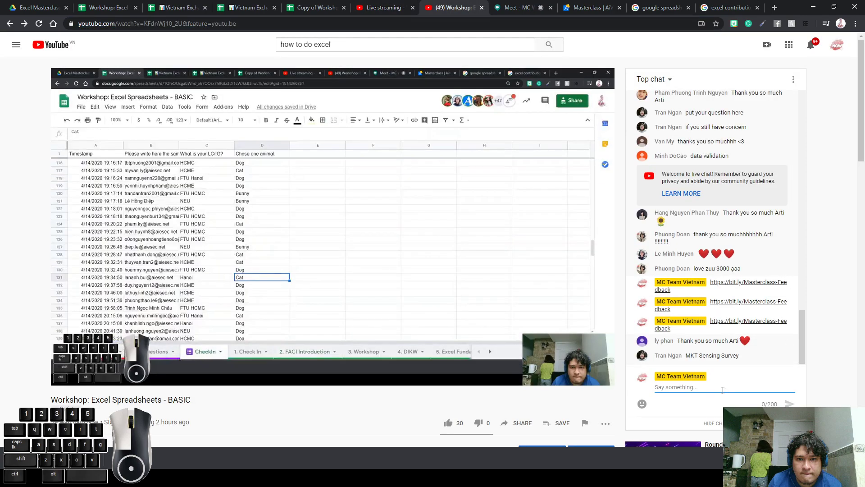
{"action": "type", "text": "❤ ❤"}
{"action": "key", "text": "Return"}
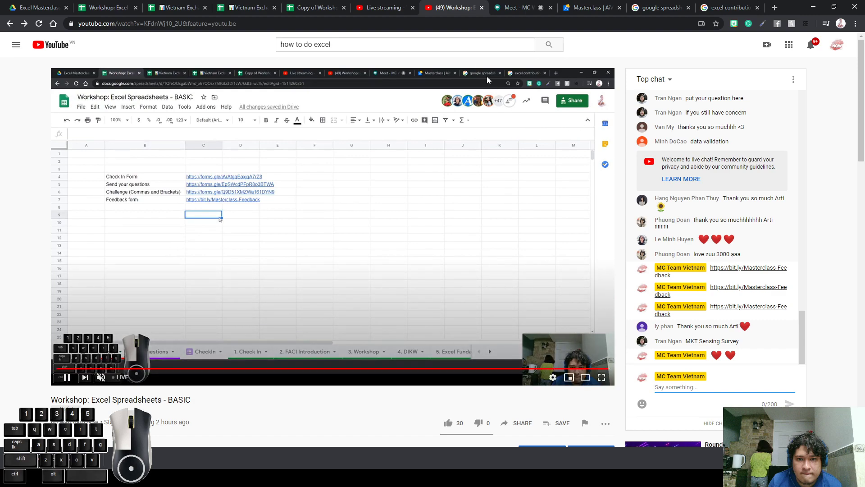
{"action": "left_click", "coordinate": [386, 10]}
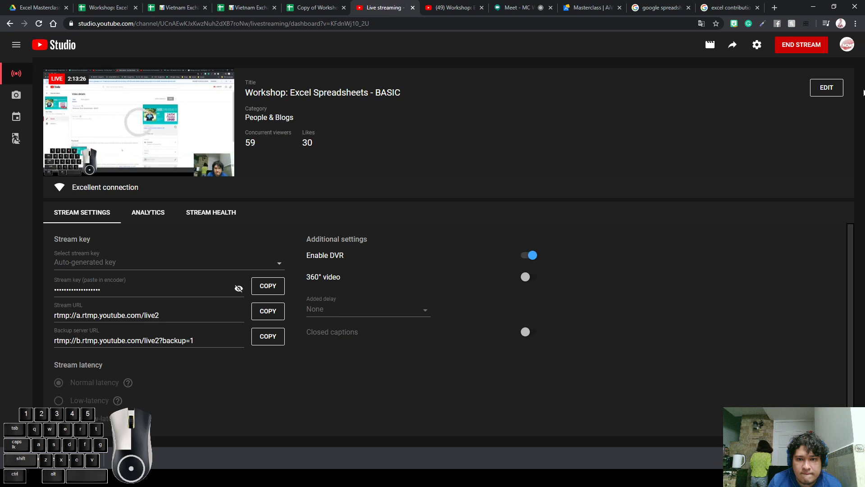
{"action": "left_click", "coordinate": [807, 45]}
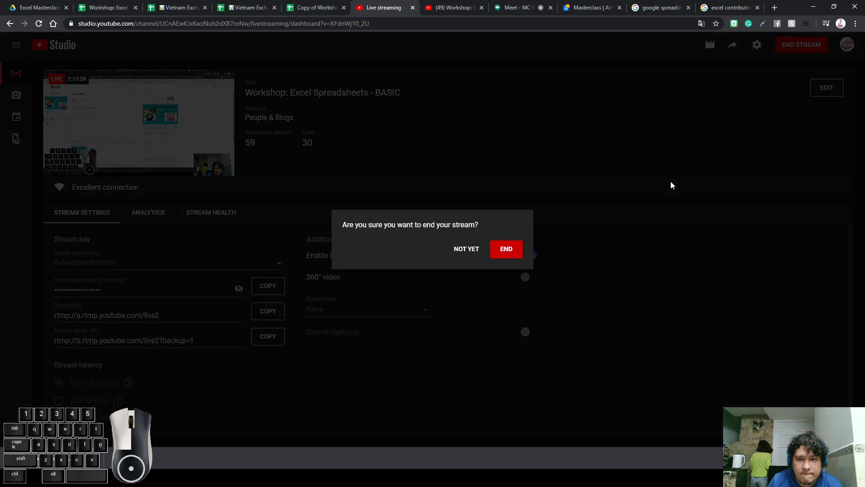